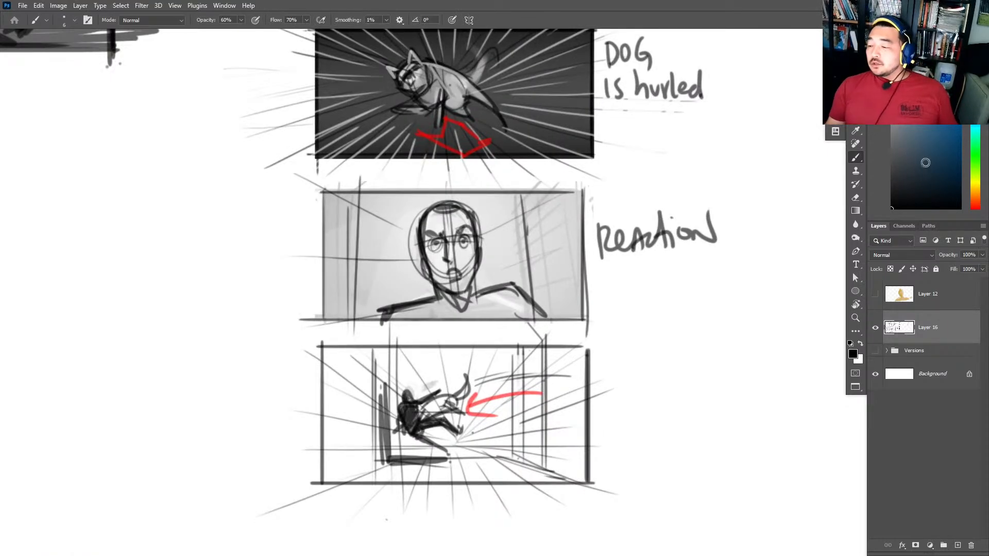
Switch to the shot list in the browser's Google Docs document and highlight the opening words of shot 37 about McReady in the kitchen.
key(super)
key(super)
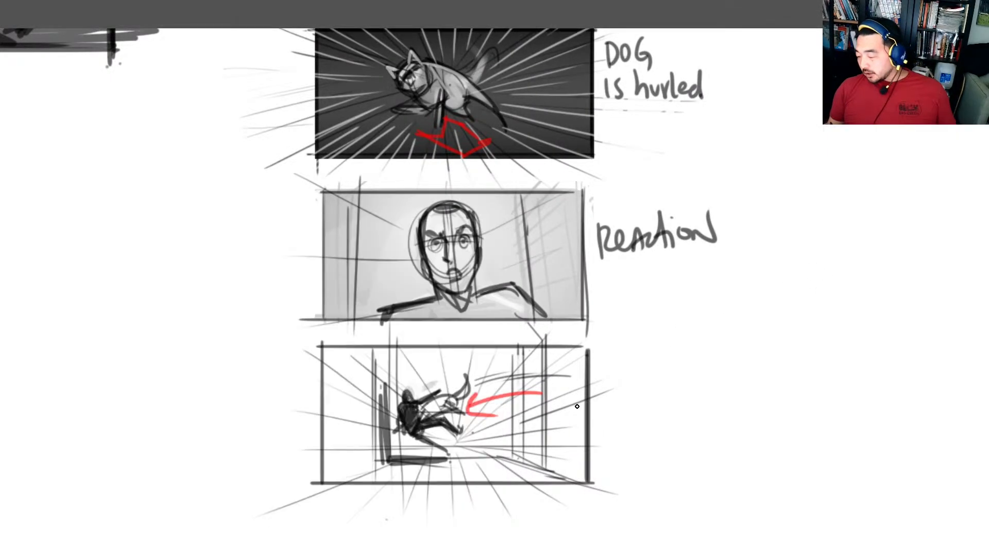
key(ctrl+space)
mouse_move(755, 372)
mouse_down()
mouse_move(732, 411)
mouse_move(645, 279)
mouse_up()
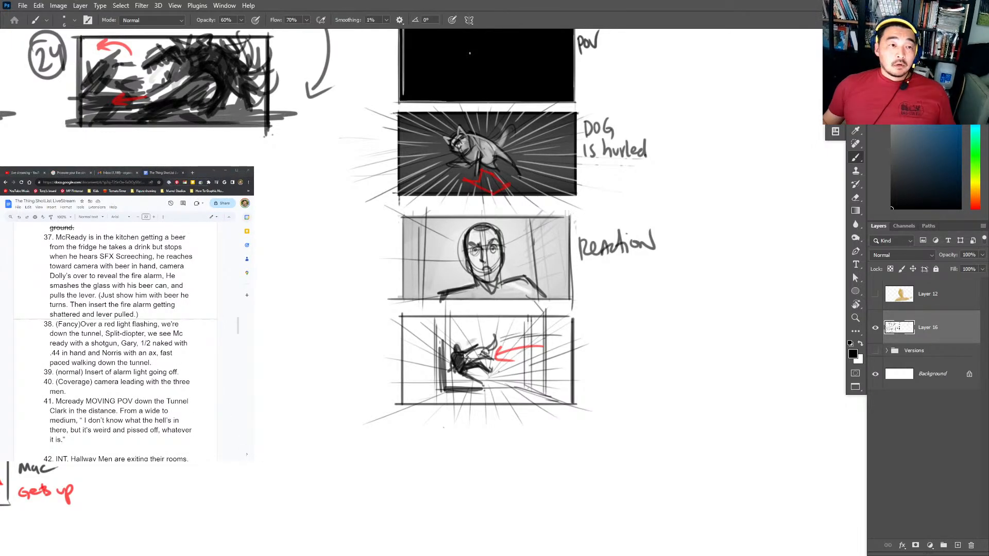
click(903, 427)
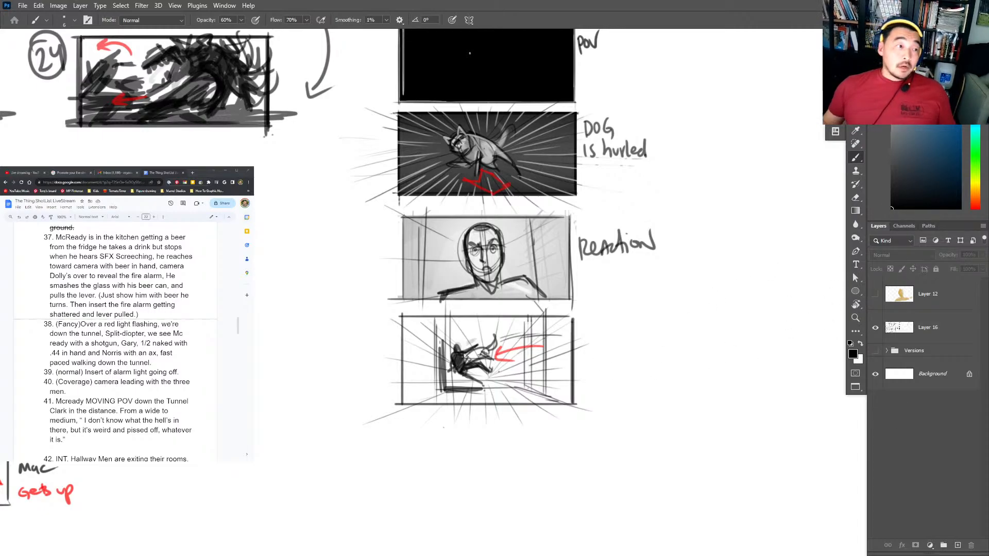
click(24, 172)
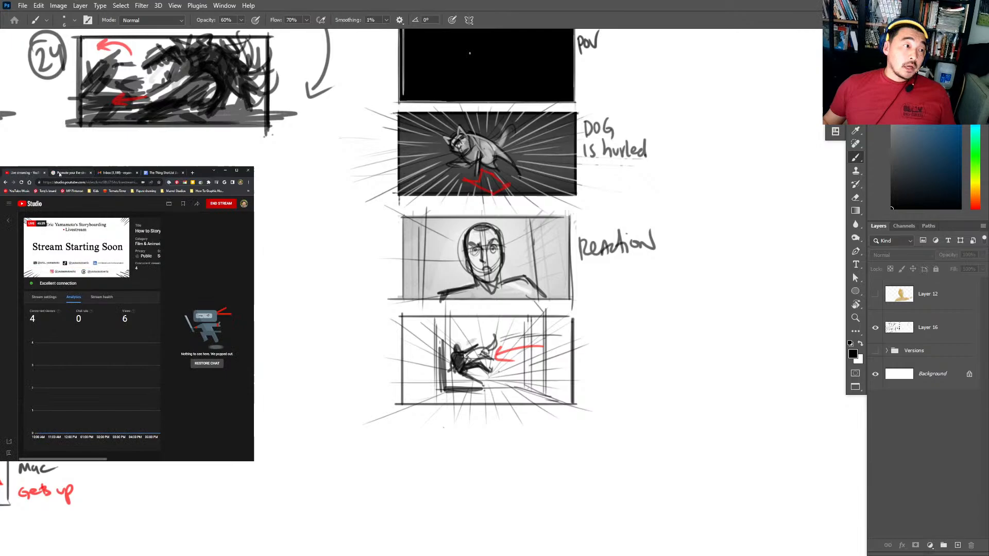
click(170, 173)
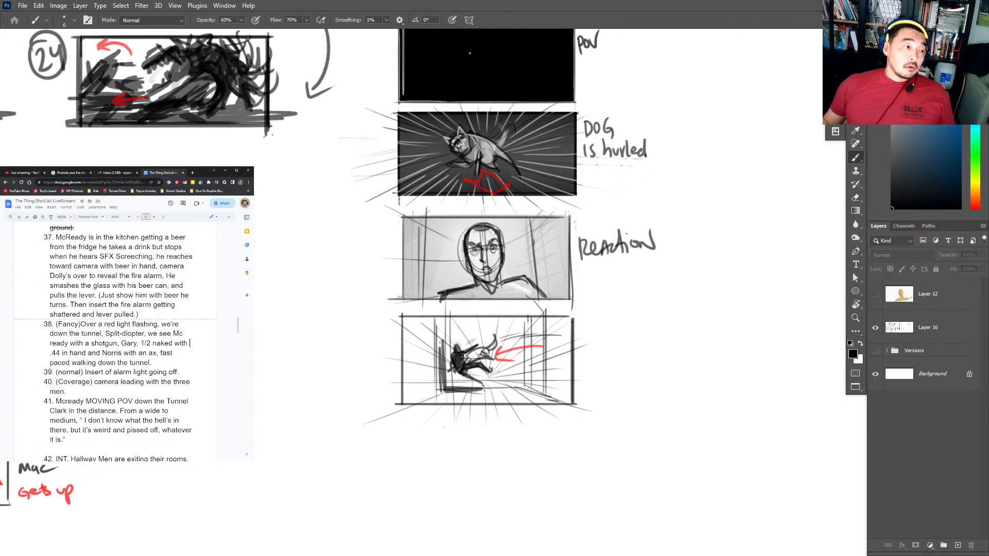
drag(56, 237, 106, 247)
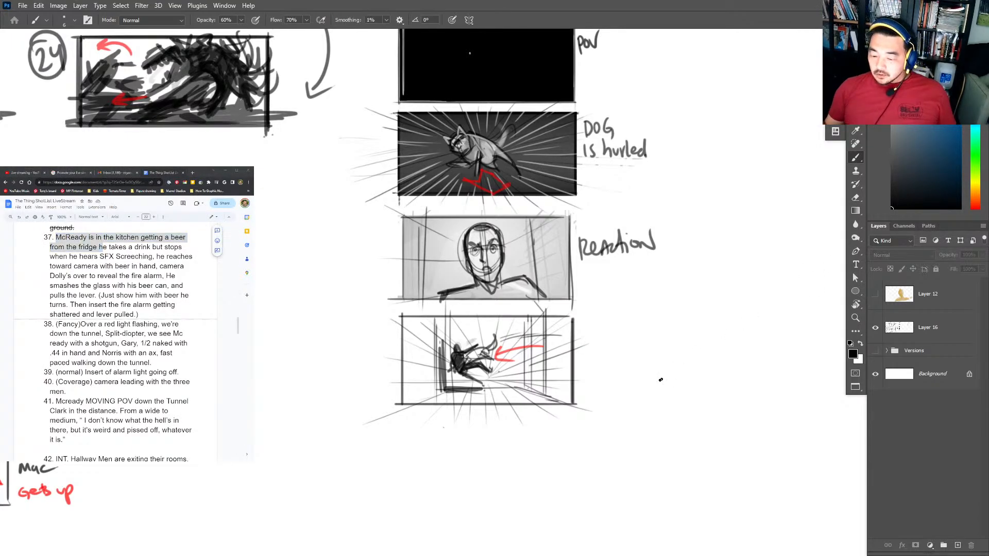
In Photoshop, add a new layer and outline an empty storyboard frame beneath the hallway throw panel.
key(ctrl+shift+alt+n)
mouse_move(444, 400)
mouse_down()
mouse_move(454, 317)
mouse_move(412, 425)
mouse_up()
mouse_move(410, 337)
mouse_down()
mouse_move(572, 335)
mouse_move(584, 433)
mouse_up()
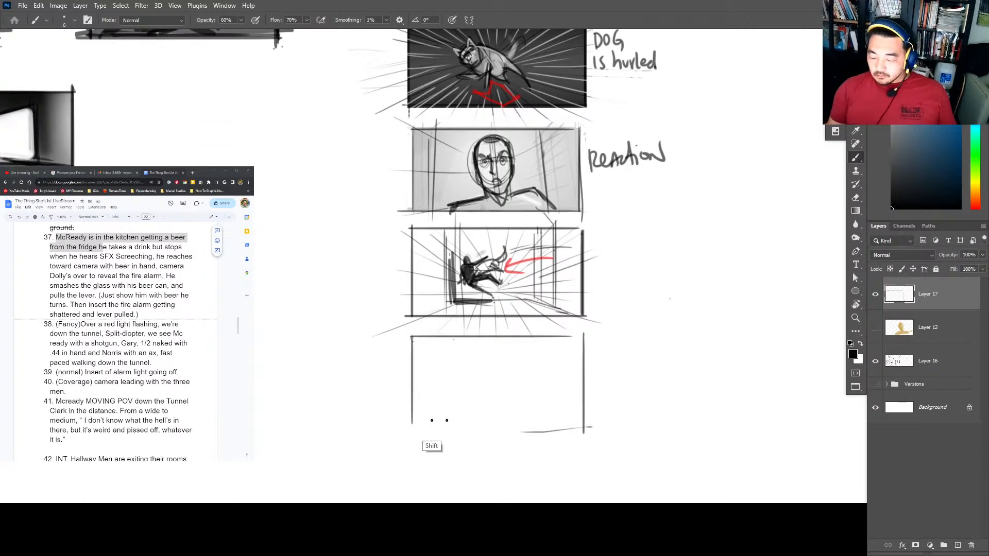
drag(409, 423, 592, 425)
Handwrite the label "MacReady" beside the new frame and undo the stray stroke made inside it.
drag(590, 382, 612, 379)
mouse_move(618, 370)
mouse_down()
mouse_move(613, 377)
mouse_move(630, 379)
mouse_up()
drag(627, 372, 652, 376)
drag(655, 370, 659, 397)
drag(495, 381, 523, 382)
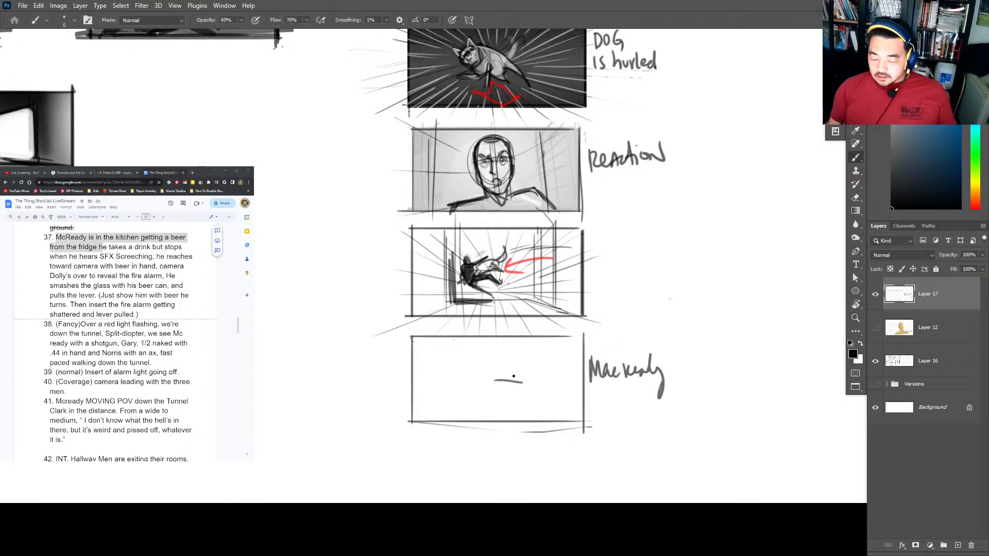
key(ctrl+z)
Try sketching a tall refrigerator block in perspective inside the empty frame, and erase it.
key(z)
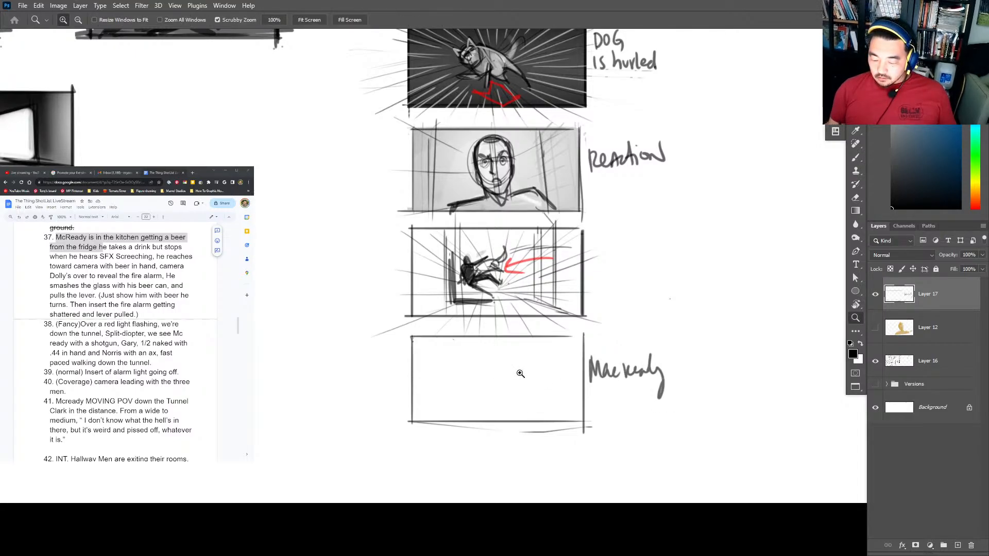
drag(521, 374, 538, 376)
key(b)
drag(532, 340, 534, 445)
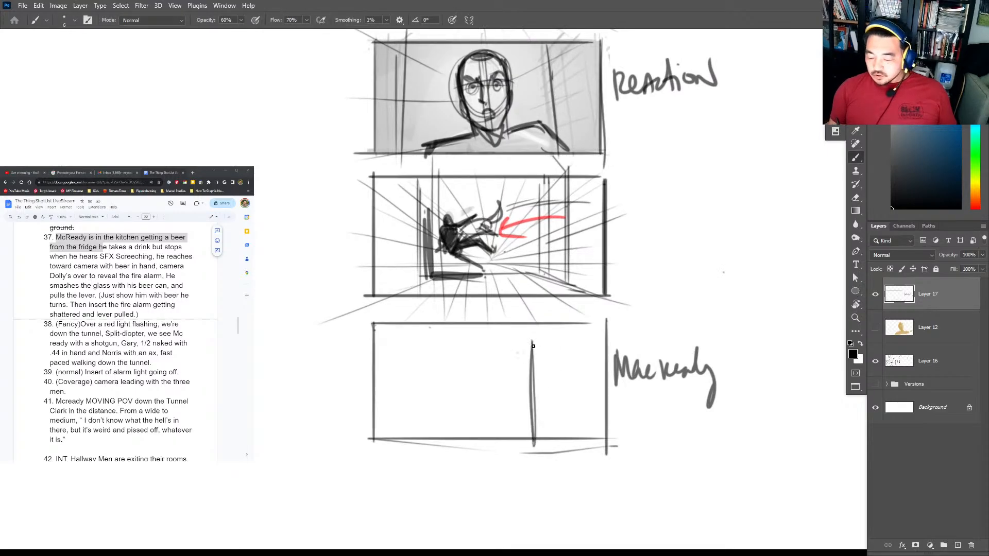
drag(518, 355, 582, 326)
drag(581, 326, 581, 442)
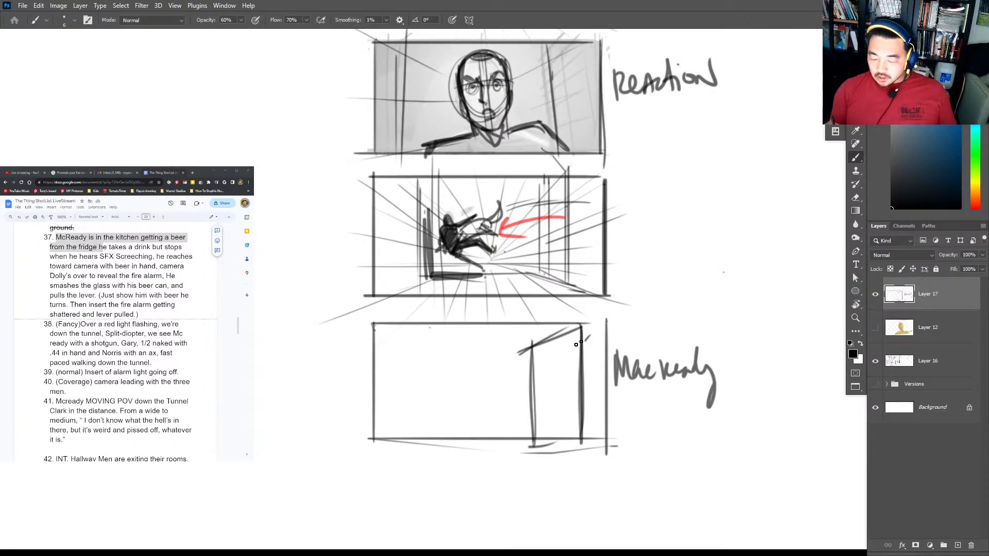
mouse_move(535, 349)
mouse_down()
mouse_move(493, 342)
mouse_move(496, 453)
mouse_up()
key(ctrl+z)
key(e)
mouse_move(543, 368)
mouse_down()
mouse_move(556, 389)
mouse_move(505, 357)
mouse_move(580, 356)
mouse_move(578, 439)
mouse_up()
Try a straight-on refrigerator with a lower block beside it in the frame, and erase both.
key(b)
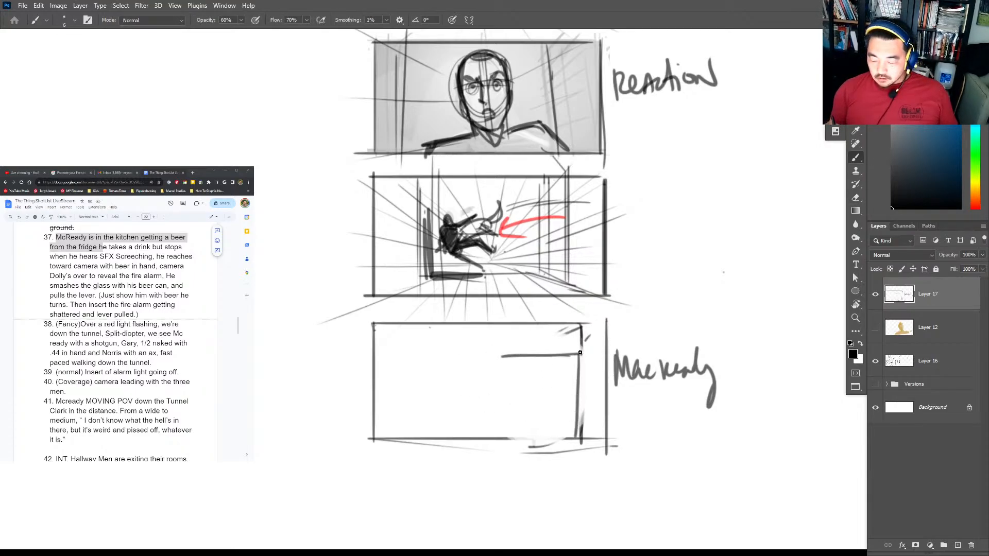
drag(581, 351, 581, 439)
drag(522, 354, 524, 448)
drag(522, 351, 522, 443)
drag(502, 356, 573, 388)
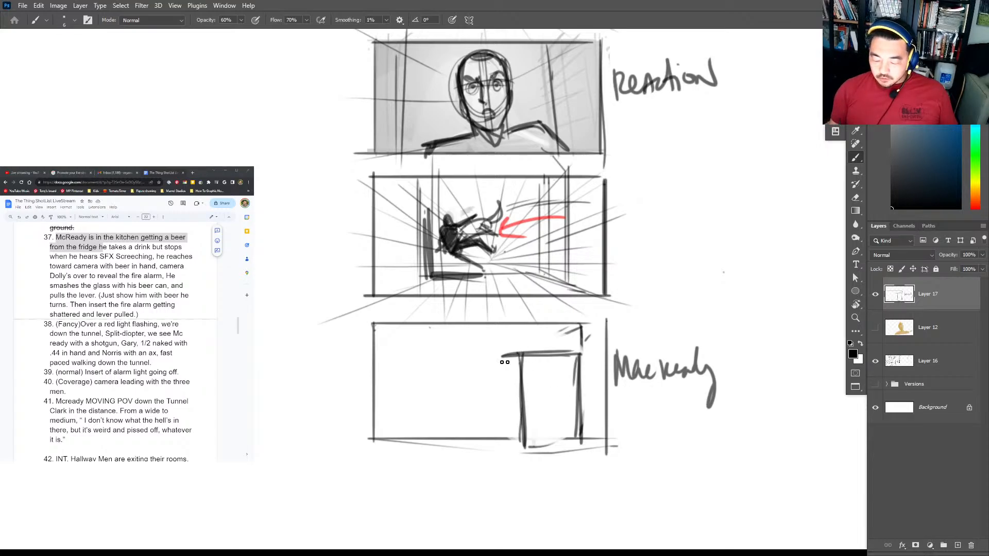
mouse_move(526, 360)
mouse_down()
mouse_move(456, 365)
mouse_move(457, 442)
mouse_up()
drag(461, 367, 460, 436)
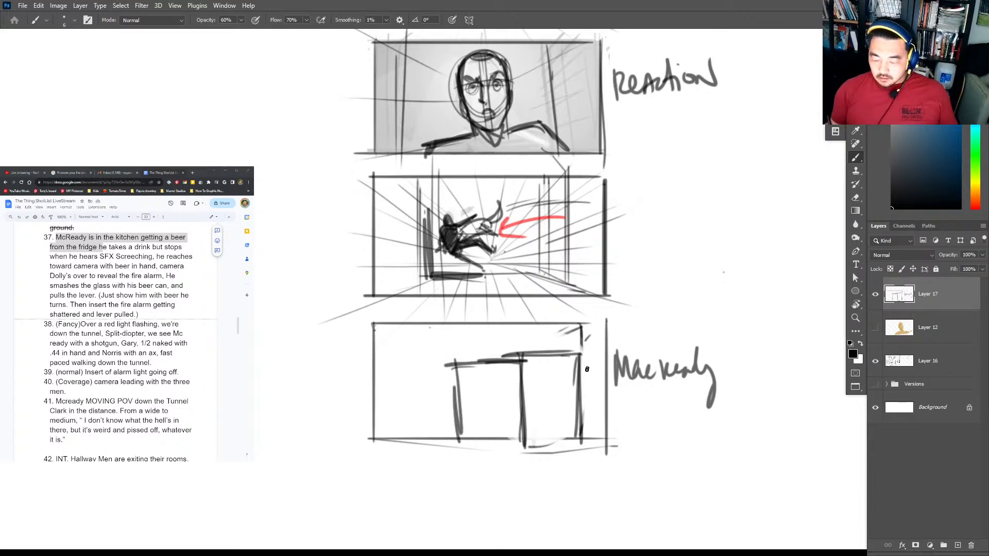
key(e)
mouse_move(577, 376)
mouse_down()
mouse_move(470, 402)
mouse_move(569, 403)
mouse_move(594, 326)
mouse_up()
Sketch a small overhead floor plan beside the frame showing the room, the figure, the fridge and the camera position.
key(b)
mouse_move(376, 290)
mouse_down()
mouse_move(380, 377)
mouse_move(276, 356)
mouse_move(356, 384)
mouse_move(382, 382)
mouse_up()
mouse_move(378, 319)
mouse_down()
mouse_move(357, 346)
mouse_move(332, 345)
mouse_move(334, 319)
mouse_move(333, 345)
mouse_move(353, 346)
mouse_move(329, 347)
mouse_move(355, 351)
mouse_up()
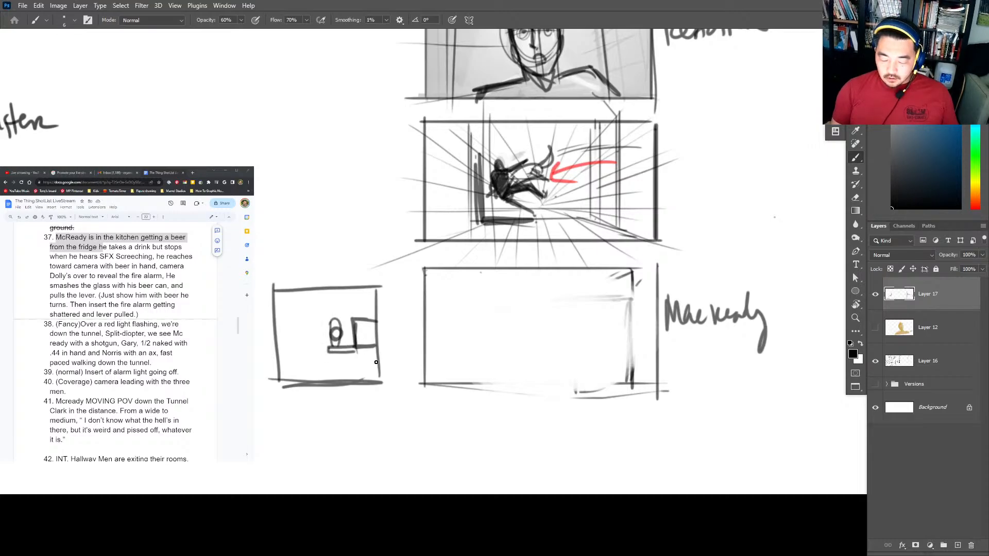
drag(376, 363, 370, 370)
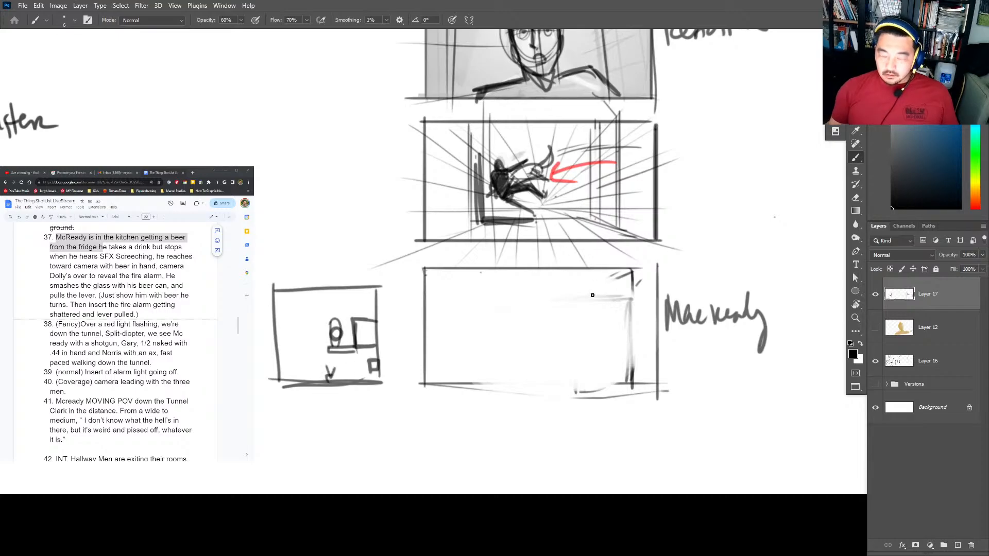
Draw a horizon line, vertical guides and a perspective line across the MacReady frame.
drag(633, 301, 653, 261)
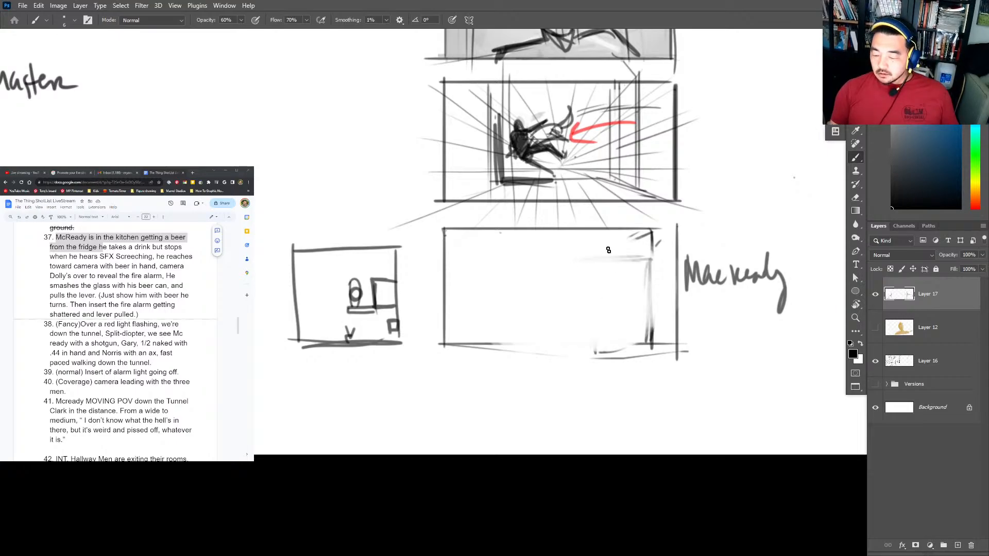
drag(608, 251, 611, 342)
drag(460, 298, 652, 297)
drag(561, 224, 560, 369)
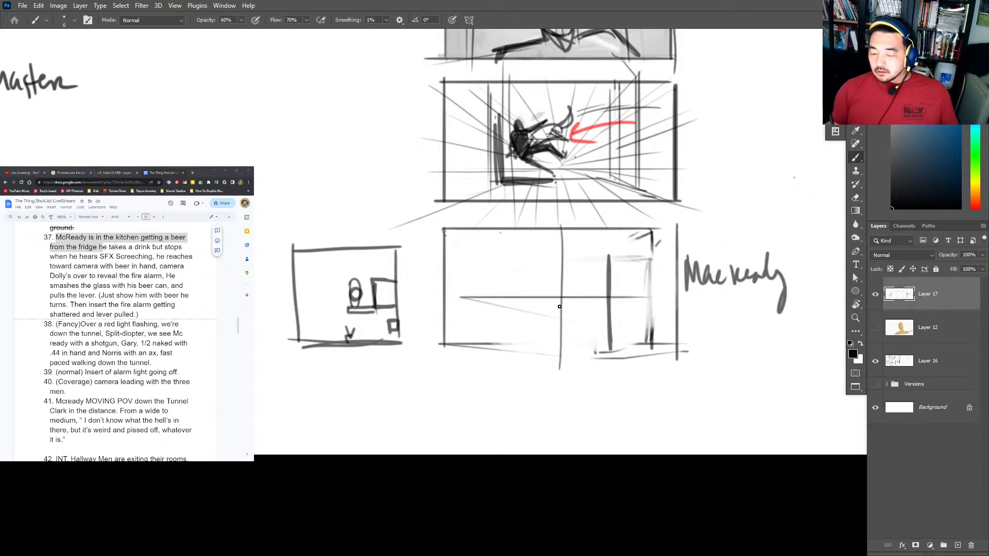
mouse_move(563, 299)
mouse_down()
mouse_move(715, 370)
mouse_move(725, 239)
mouse_move(680, 191)
mouse_move(728, 320)
mouse_move(719, 206)
mouse_up()
Sketch the refrigerator body and its door edges along the perspective guides, undoing the last two strokes.
drag(613, 230, 613, 369)
mouse_move(615, 248)
mouse_down()
mouse_move(588, 276)
mouse_move(600, 345)
mouse_move(613, 345)
mouse_up()
drag(599, 350, 625, 348)
mouse_move(601, 255)
mouse_down()
mouse_move(639, 244)
mouse_move(638, 350)
mouse_move(614, 350)
mouse_move(559, 265)
mouse_move(566, 363)
mouse_up()
drag(572, 310, 570, 331)
mouse_move(580, 272)
mouse_down()
mouse_move(608, 354)
mouse_move(564, 356)
mouse_up()
key(ctrl+z)
key(ctrl+z)
Sketch a figure leaning into the refrigerator with an arm reaching in, and darken the fridge's edges.
mouse_move(571, 278)
mouse_down()
mouse_move(539, 310)
mouse_move(563, 303)
mouse_up()
mouse_move(551, 311)
mouse_down()
mouse_move(576, 292)
mouse_move(566, 284)
mouse_move(588, 289)
mouse_up()
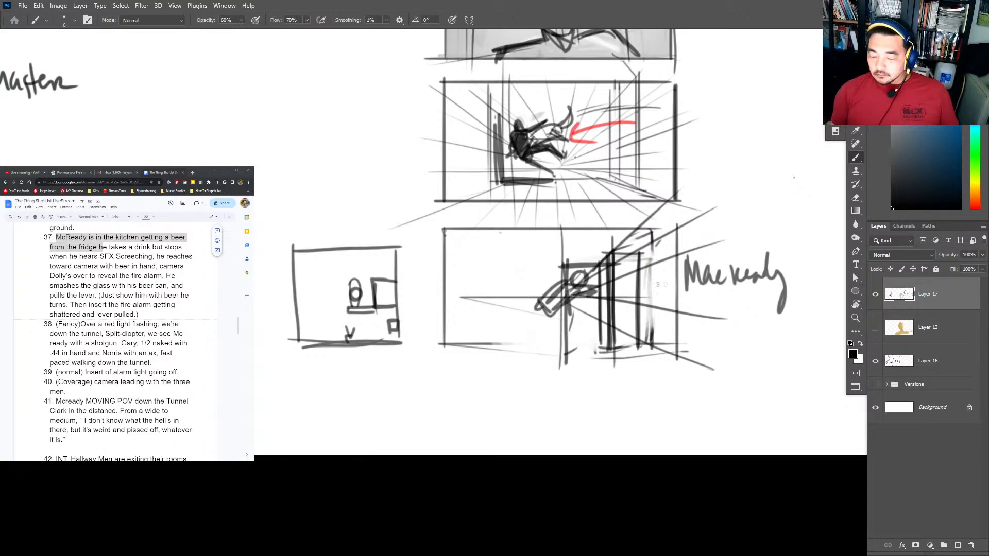
mouse_move(563, 255)
mouse_down()
mouse_move(566, 356)
mouse_move(614, 257)
mouse_move(611, 341)
mouse_up()
drag(610, 269, 611, 326)
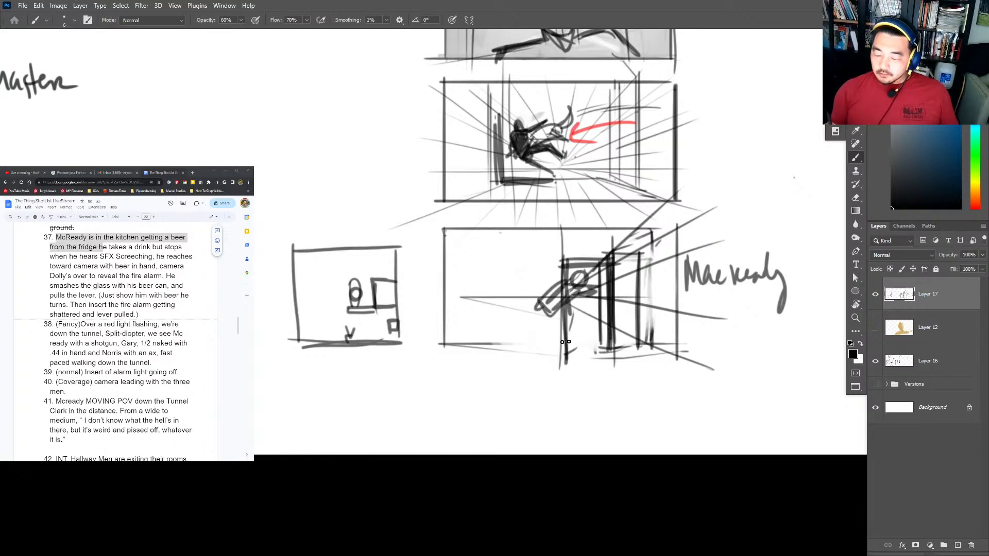
Fade the figure with the eraser, redraw the refrigerator outline in darker strokes and restate the figure's back beside it.
key(e)
click(583, 317)
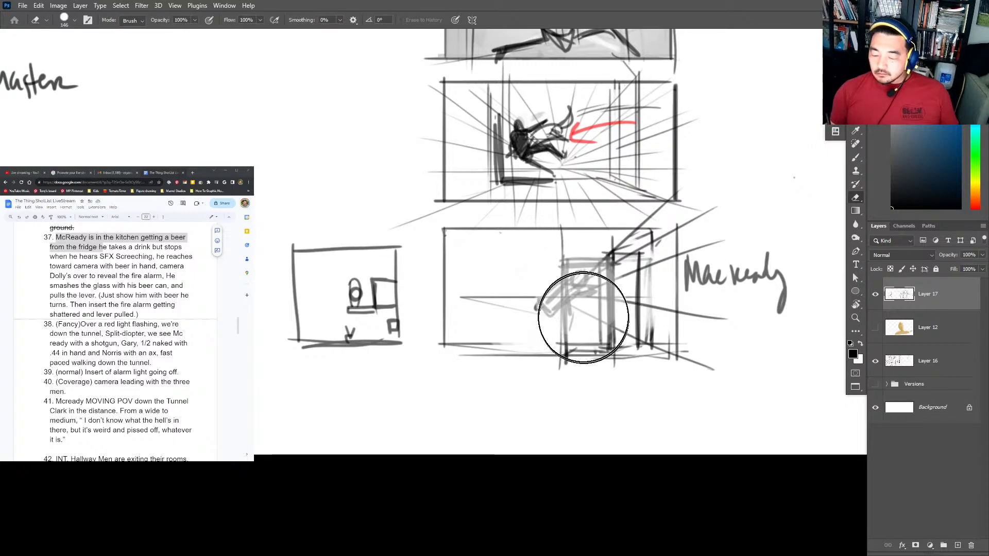
right_click(584, 317)
key(b)
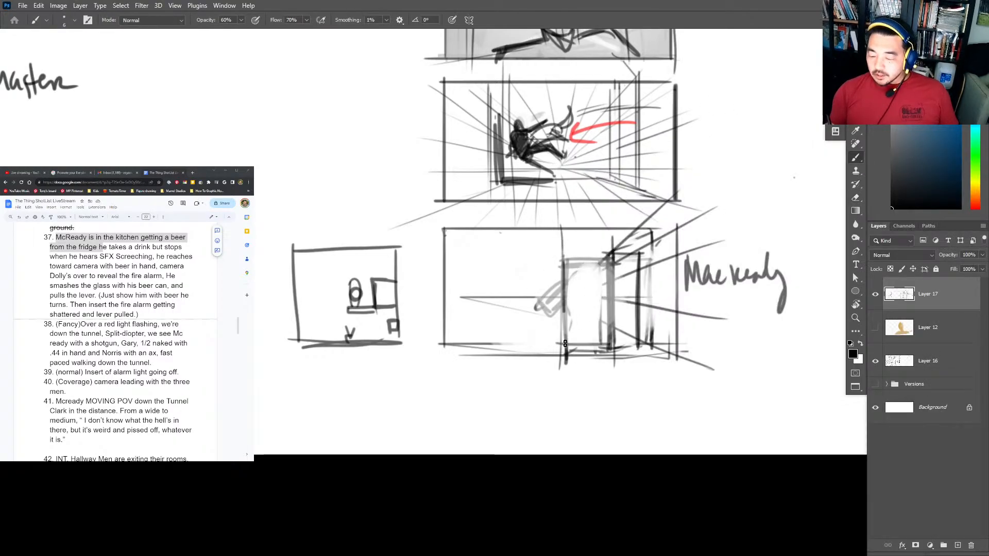
drag(565, 353, 566, 312)
mouse_move(556, 262)
mouse_down()
mouse_move(614, 261)
mouse_move(612, 358)
mouse_up()
drag(611, 268, 611, 301)
mouse_move(608, 254)
mouse_down()
mouse_move(644, 263)
mouse_move(644, 340)
mouse_up()
drag(632, 336, 618, 336)
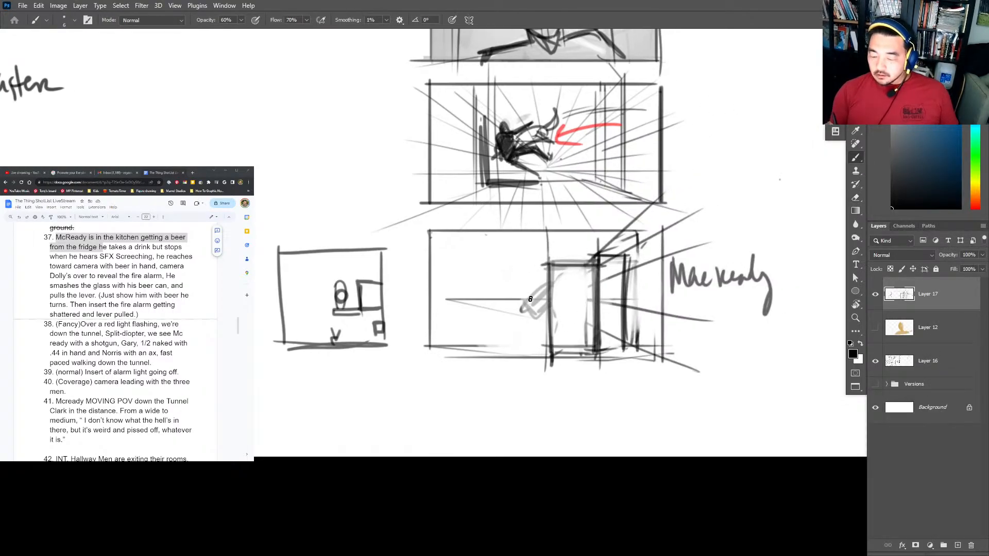
mouse_move(550, 276)
mouse_down()
mouse_move(527, 303)
mouse_move(531, 341)
mouse_move(527, 304)
mouse_up()
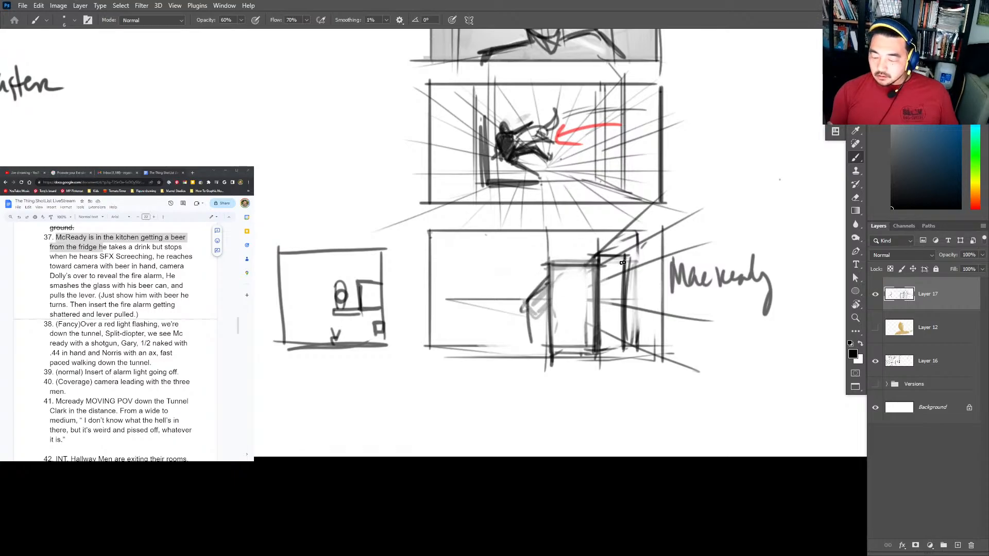
Erase the refrigerator and figure sketch from the MacReady frame.
key(e)
mouse_move(622, 282)
mouse_down()
mouse_move(627, 263)
mouse_move(626, 273)
mouse_move(567, 288)
mouse_move(599, 316)
mouse_up()
key(ctrl+z)
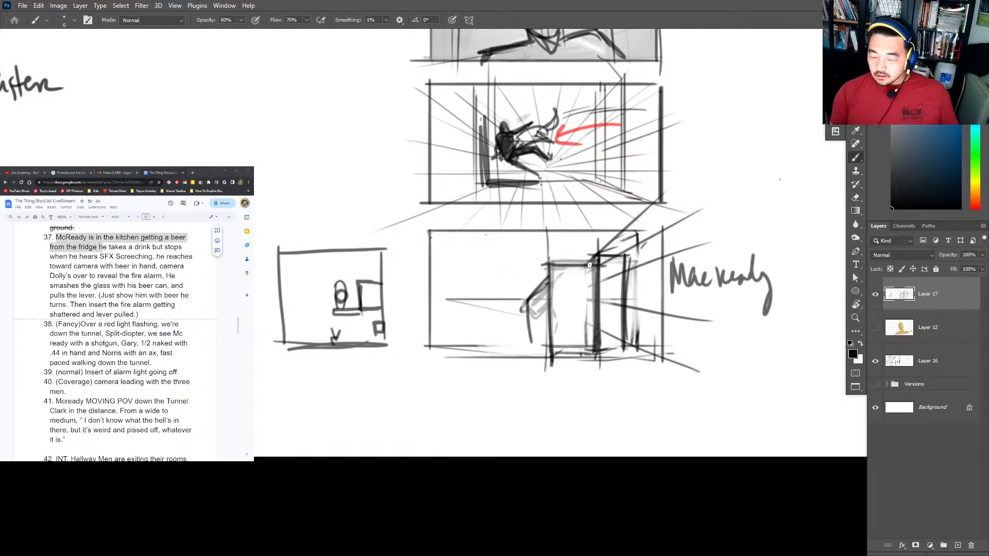
drag(530, 255, 636, 321)
Sketch MacReady's head as an oval with a tilted beer can and gripping hand in front of his face.
key(b)
mouse_move(559, 255)
mouse_down()
mouse_move(531, 280)
mouse_move(566, 260)
mouse_move(562, 291)
mouse_move(602, 288)
mouse_move(566, 302)
mouse_move(593, 283)
mouse_move(576, 295)
mouse_move(535, 273)
mouse_move(559, 245)
mouse_move(569, 287)
mouse_up()
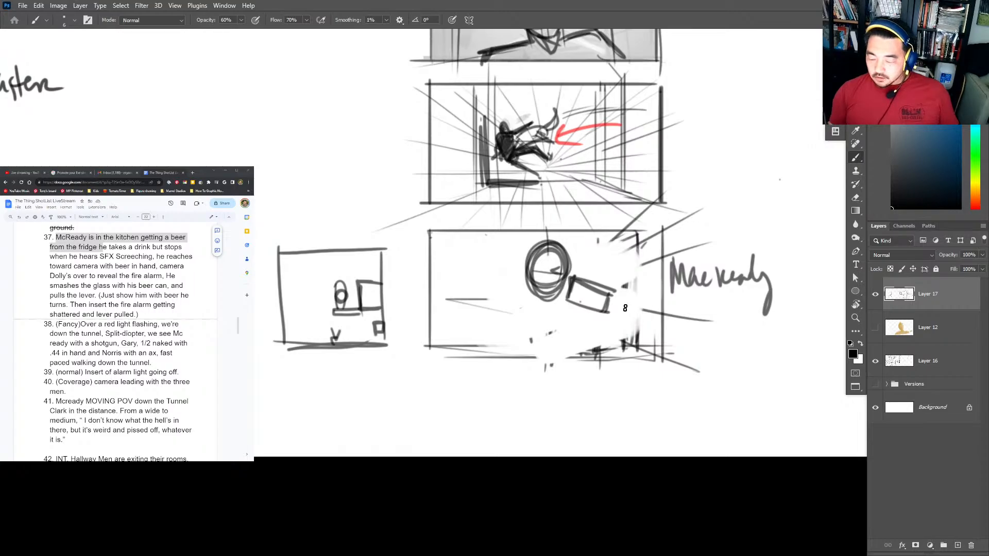
drag(593, 290, 549, 343)
Select the head and beer can sketch, rotate it about 16 degrees counter-clockwise and shift it left within the frame.
key(l)
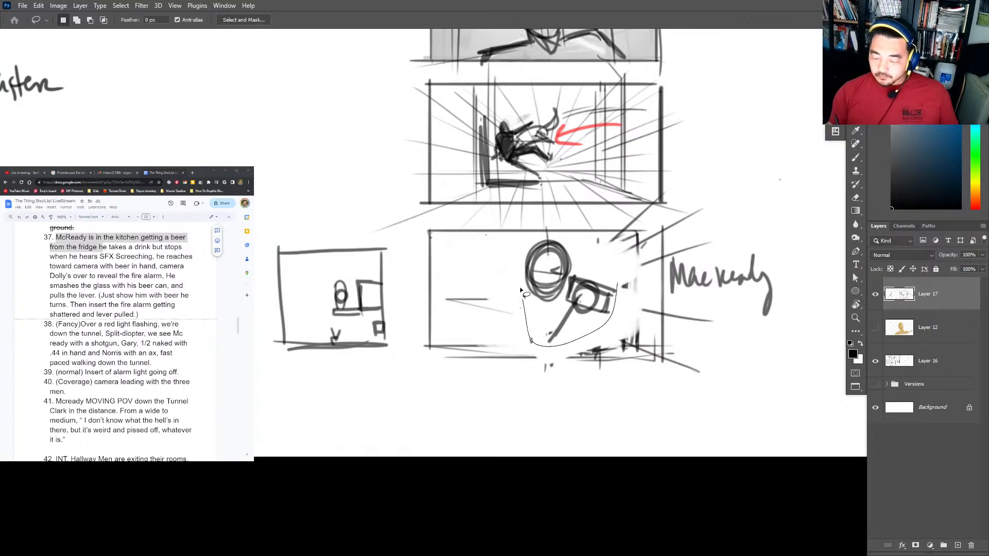
mouse_move(520, 286)
mouse_down()
mouse_move(637, 279)
mouse_move(630, 273)
mouse_up()
key(ctrl+t)
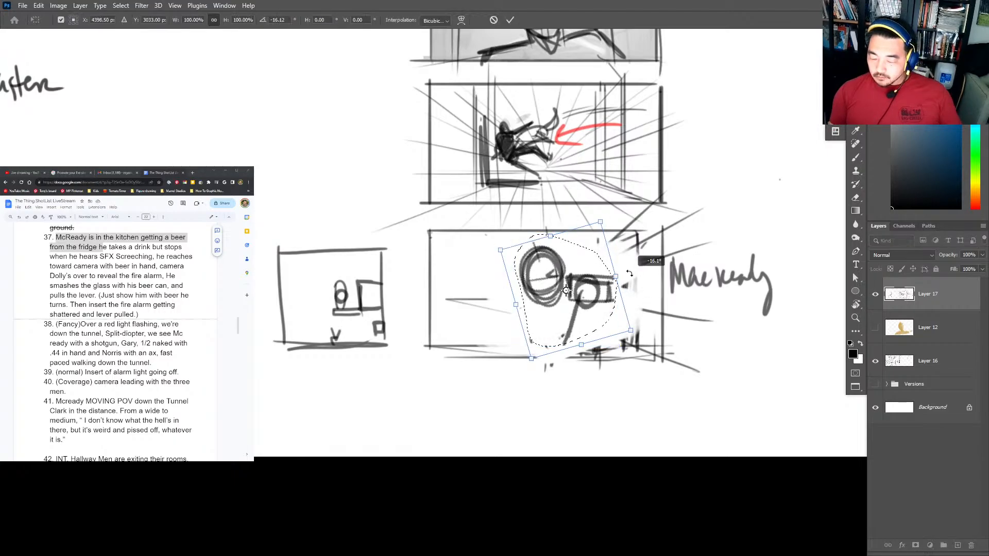
key(Escape)
key(ctrl+d)
key(b)
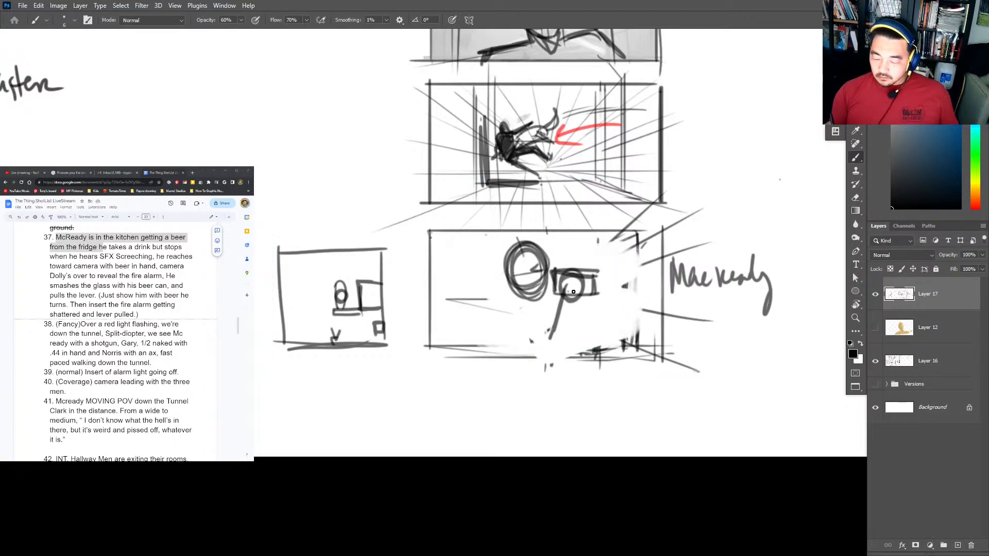
Sketch the raised forearm holding the beer can, plus MacReady's neck, shoulder and torso.
drag(573, 292, 568, 357)
drag(574, 285, 553, 335)
drag(559, 301, 545, 345)
mouse_move(504, 317)
mouse_down()
mouse_move(513, 307)
mouse_move(526, 316)
mouse_up()
drag(518, 301, 546, 354)
mouse_move(510, 307)
mouse_down()
mouse_move(518, 341)
mouse_move(513, 305)
mouse_up()
mouse_move(508, 308)
mouse_down()
mouse_move(528, 303)
mouse_move(525, 363)
mouse_up()
drag(514, 280, 517, 305)
drag(530, 299, 536, 309)
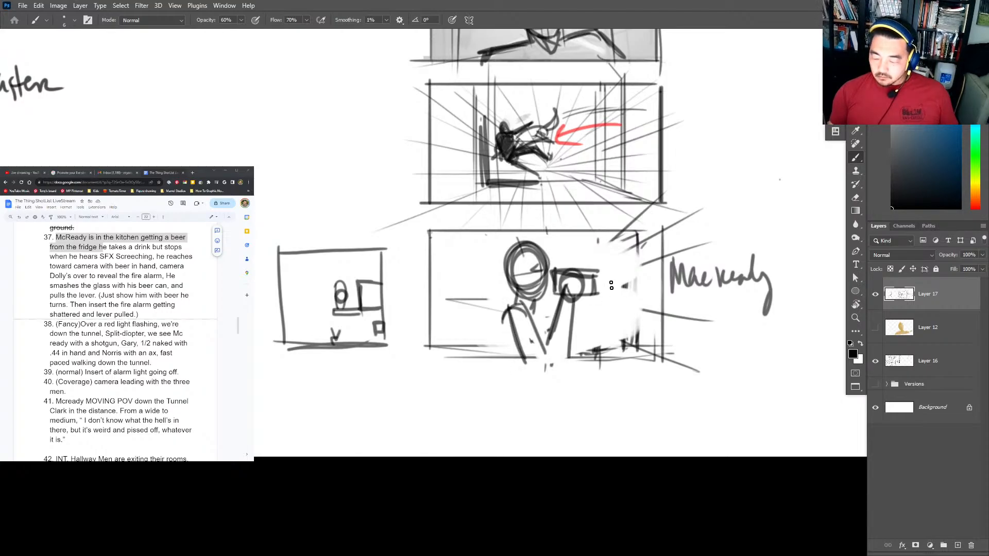
Erase the leftover refrigerator strokes beside the figure and add strokes to define MacReady's face, shoulder and back.
key(e)
mouse_move(632, 262)
mouse_down()
mouse_move(634, 338)
mouse_move(632, 330)
mouse_up()
key(b)
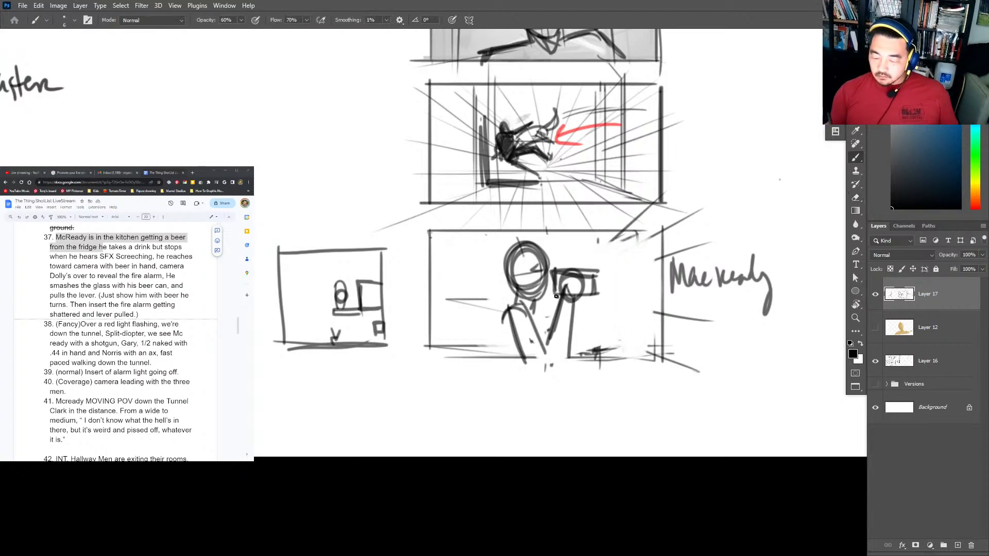
drag(547, 261, 546, 288)
mouse_move(549, 291)
mouse_down()
mouse_move(528, 304)
mouse_move(498, 363)
mouse_up()
drag(498, 318, 500, 358)
Handwrite "Drinks Beer" under the MacReady label, then draw the vertical background edges and the frame's lower border.
mouse_move(679, 305)
mouse_down()
mouse_move(690, 325)
mouse_move(719, 309)
mouse_move(788, 311)
mouse_up()
drag(668, 225, 620, 356)
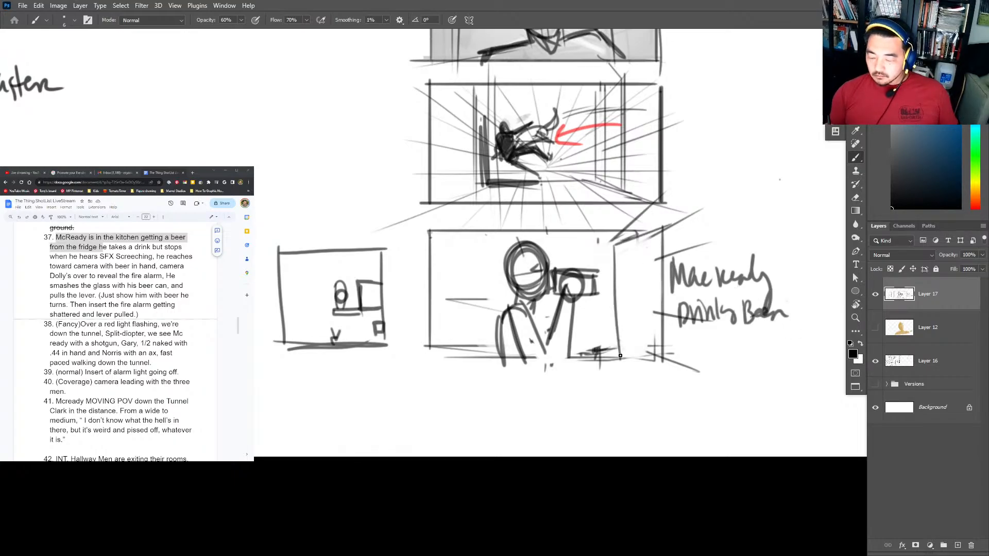
drag(610, 256, 612, 361)
drag(428, 361, 661, 361)
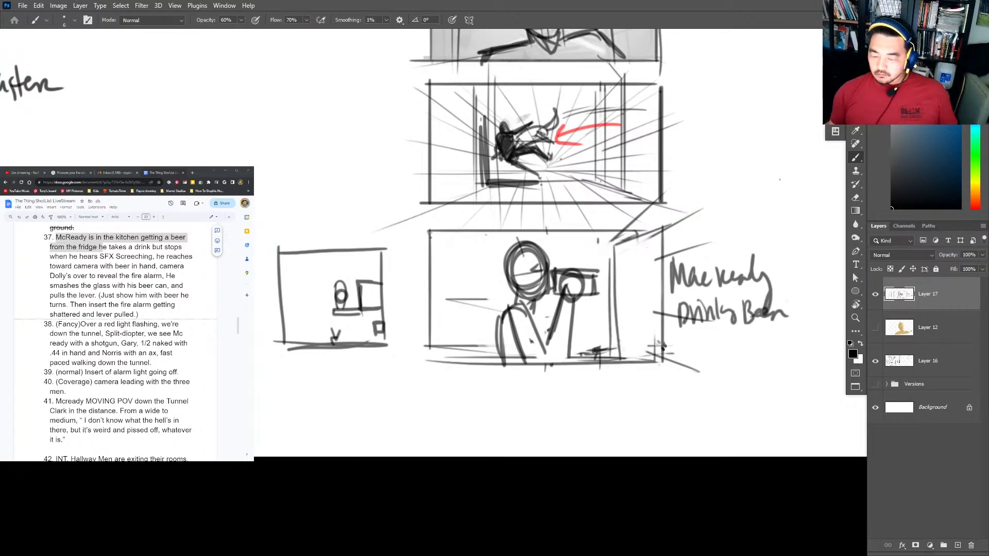
Copy the beer-drinking panel with its label into shot 46 in Storyboard Pro, and cut away the handwritten "MacReady Drinks Beer" label.
scroll(670, 345, down, 3)
key(l)
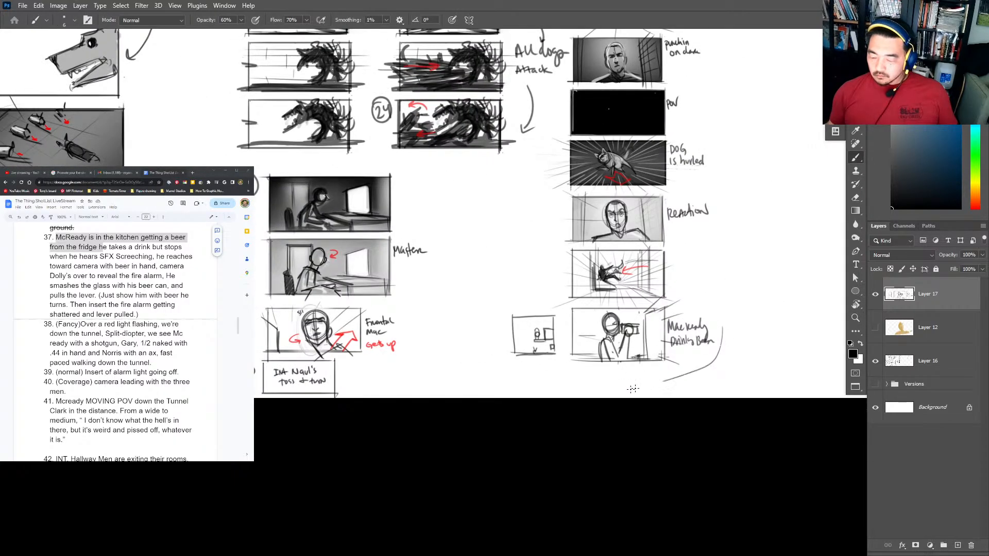
mouse_move(720, 326)
mouse_down()
mouse_move(641, 392)
mouse_move(608, 308)
mouse_move(726, 330)
mouse_up()
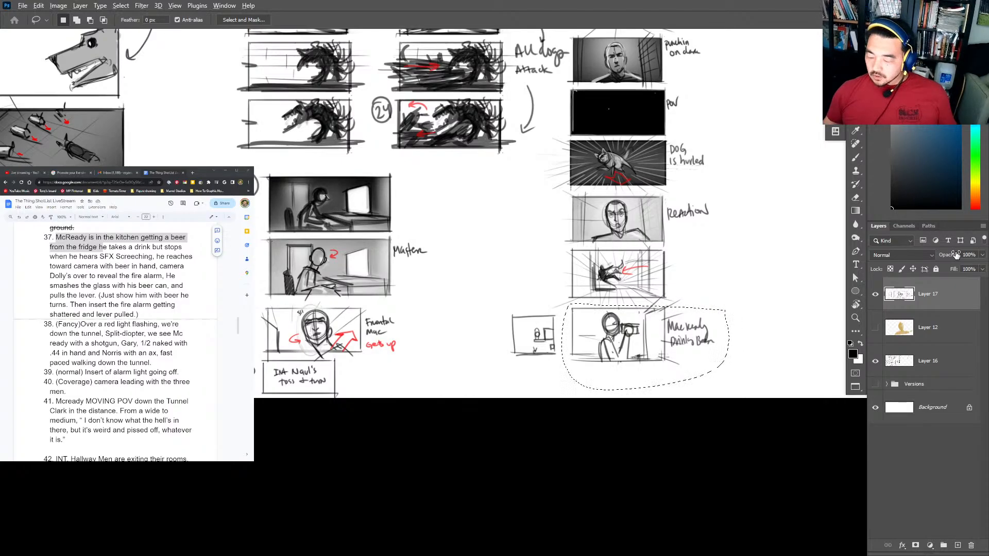
key(alt+Tab)
click(652, 326)
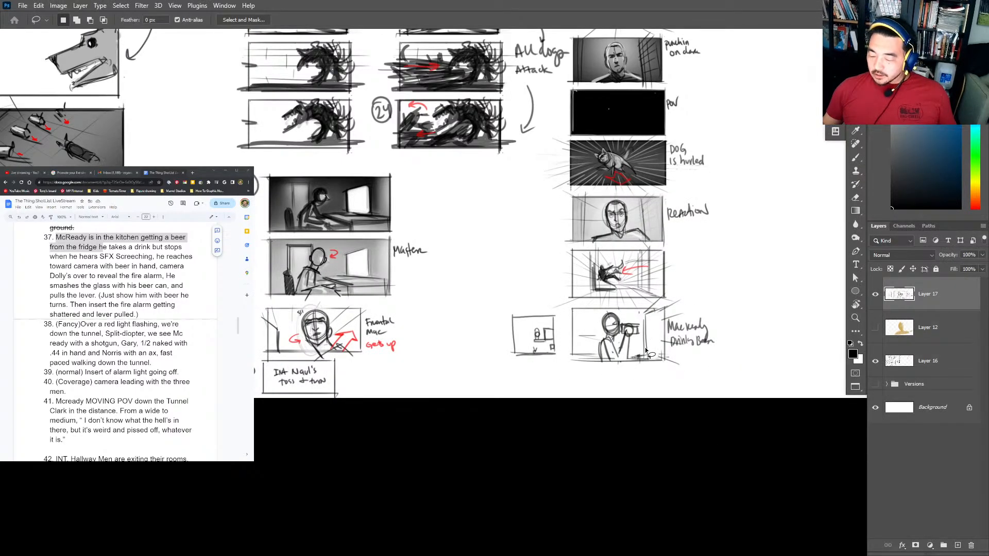
key(alt+Tab)
click(314, 333)
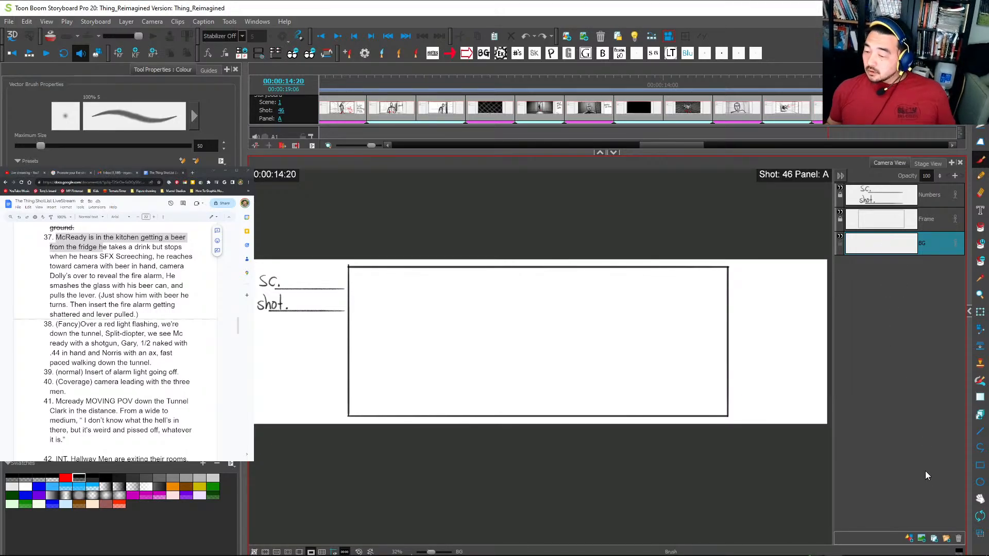
key(ctrl+v)
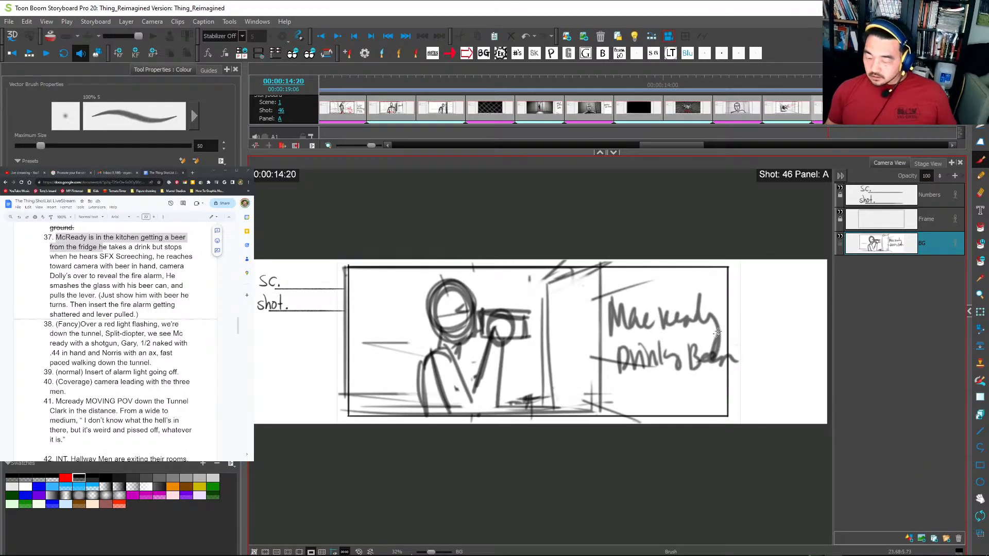
key(alt+t)
mouse_move(762, 331)
mouse_down()
mouse_move(699, 460)
mouse_move(654, 239)
mouse_move(767, 324)
mouse_up()
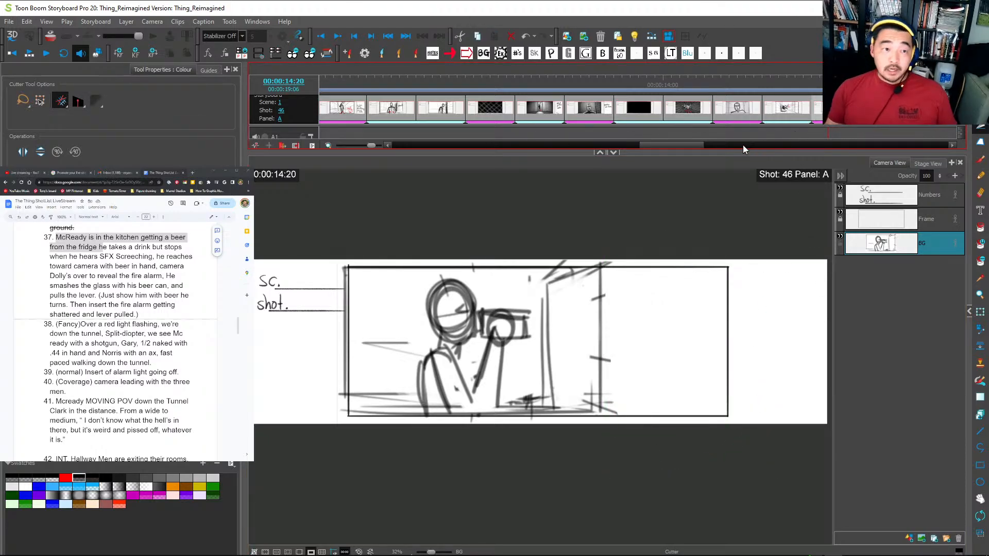
Return to the first panel of shot 01 on the timeline and play the storyboard from there.
click(784, 128)
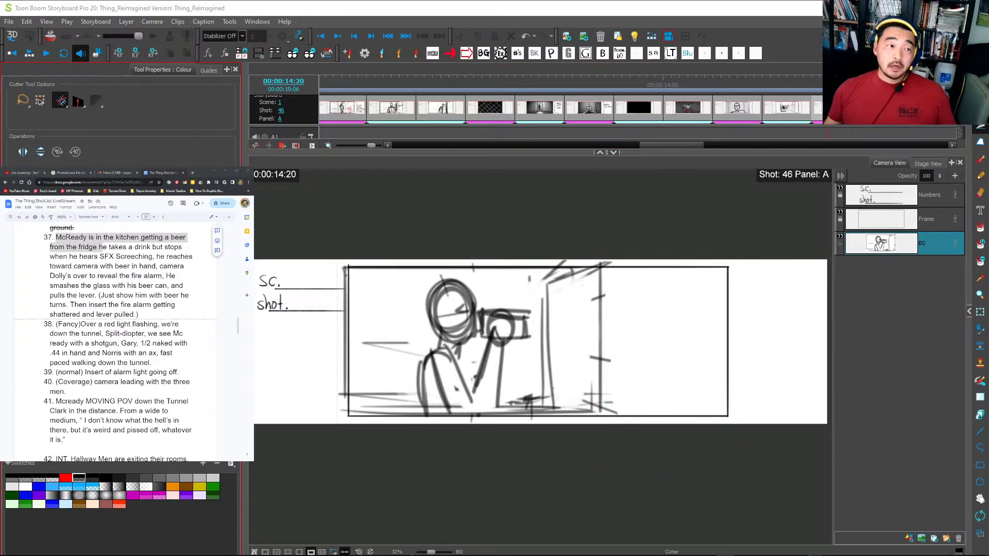
key(Left)
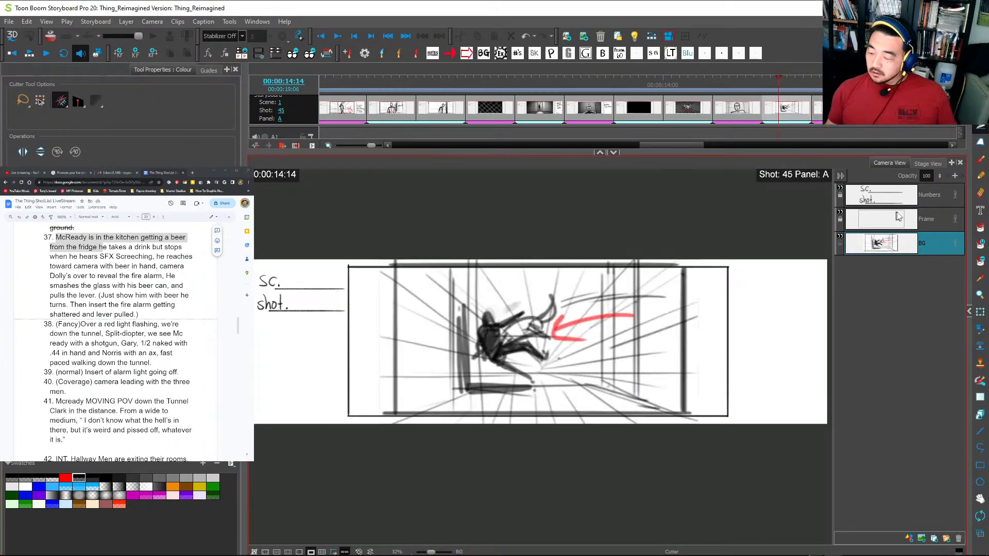
drag(697, 146, 416, 151)
click(353, 112)
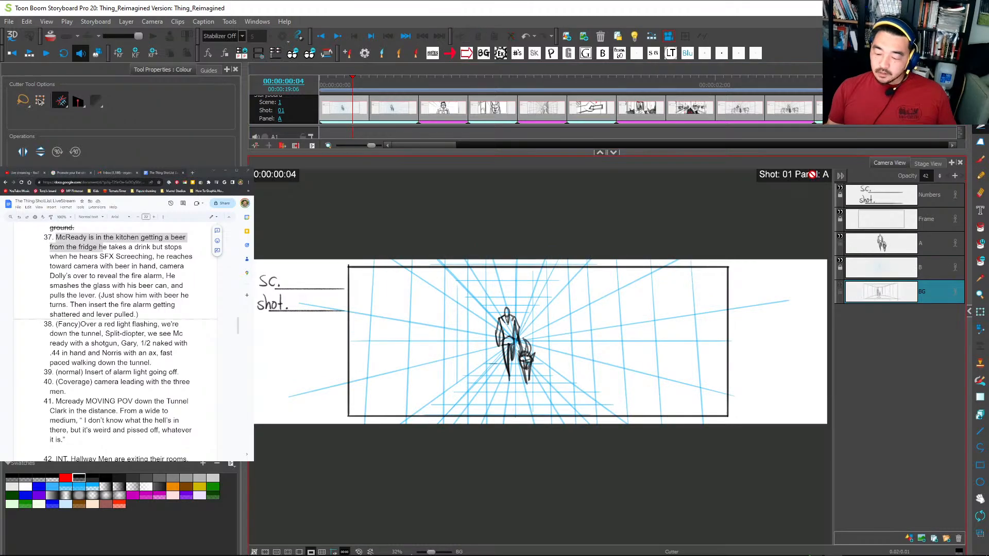
key(Return)
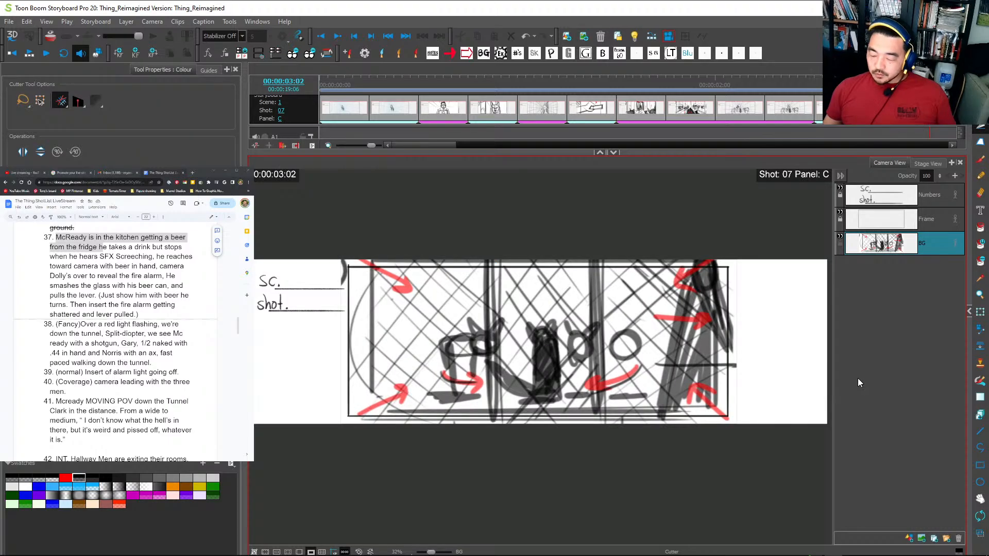
Step through the panels from shot 07 to shot 15 to check the story flow into the kennel scene.
key(Right)
key(Right)
key(Right)
key(Right)
key(Right)
key(Right)
key(Right)
key(Right)
key(Right)
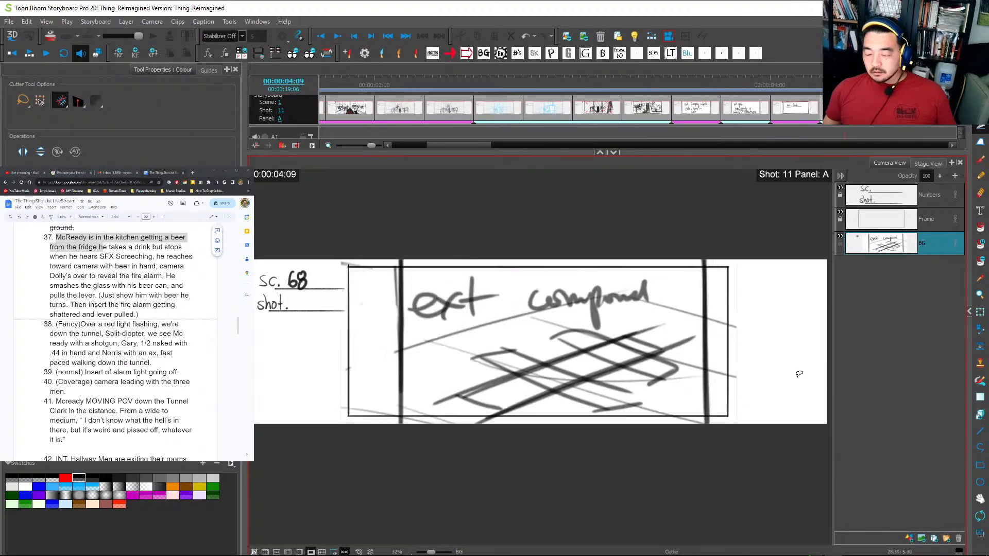
key(Right)
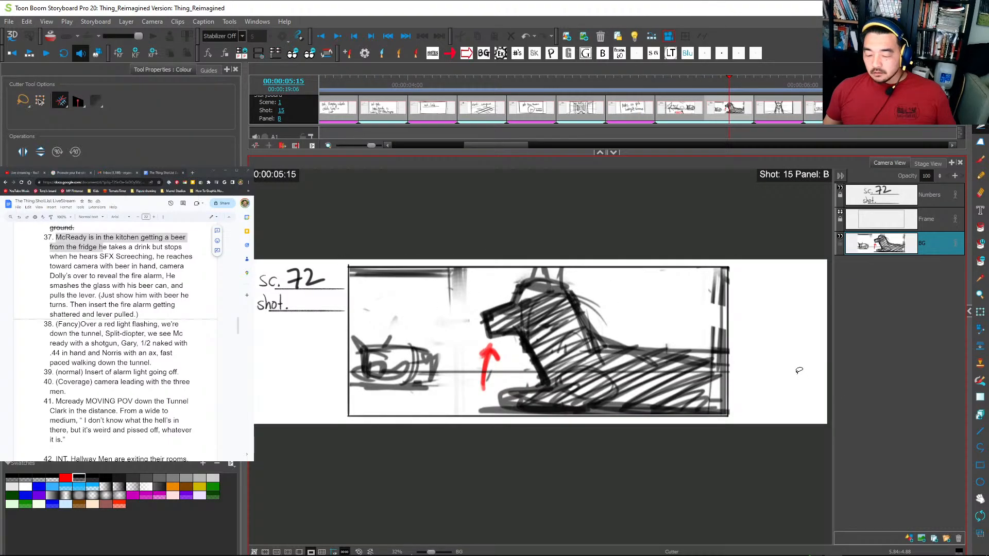
key(Left)
key(Right)
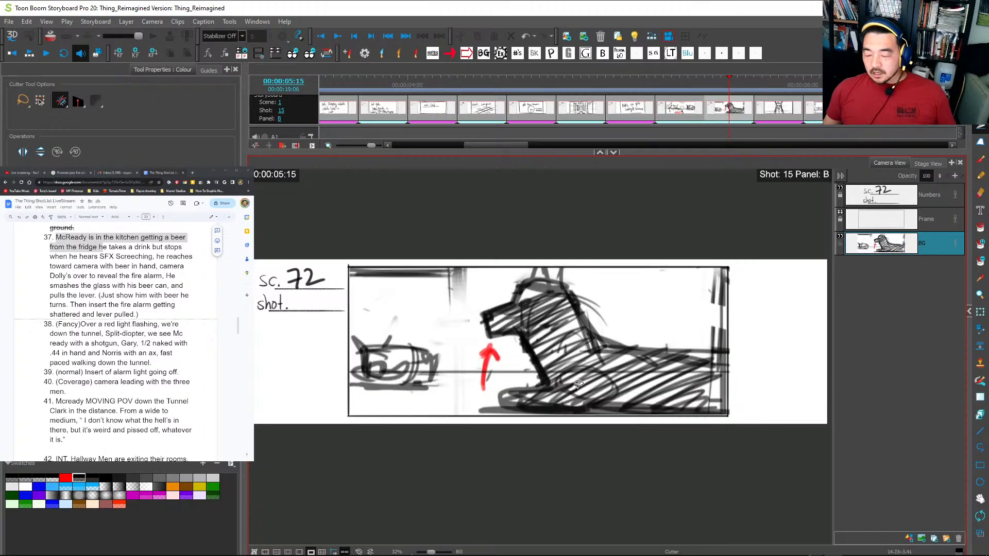
Review the kennel dog panels one by one from shot 16 through shot 25.
key(Right)
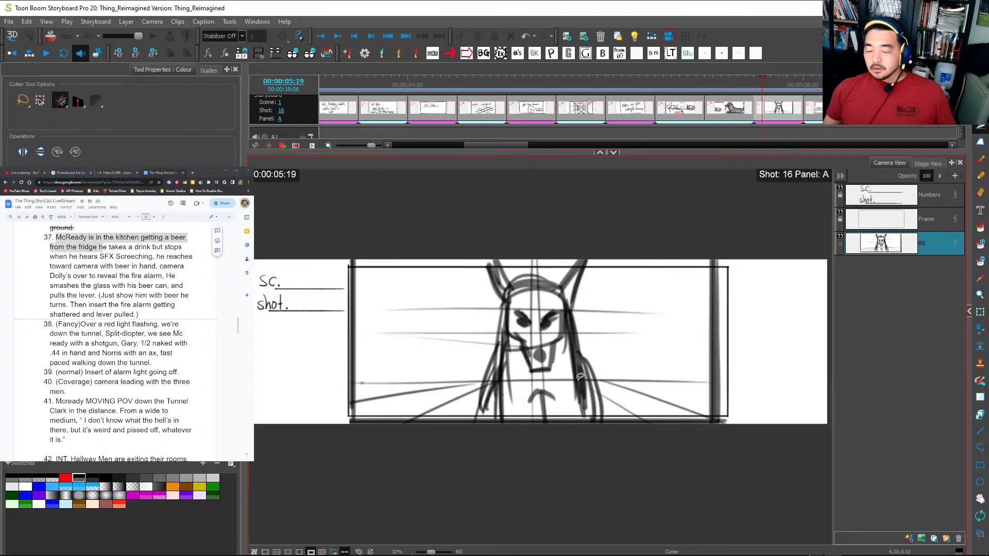
key(Right)
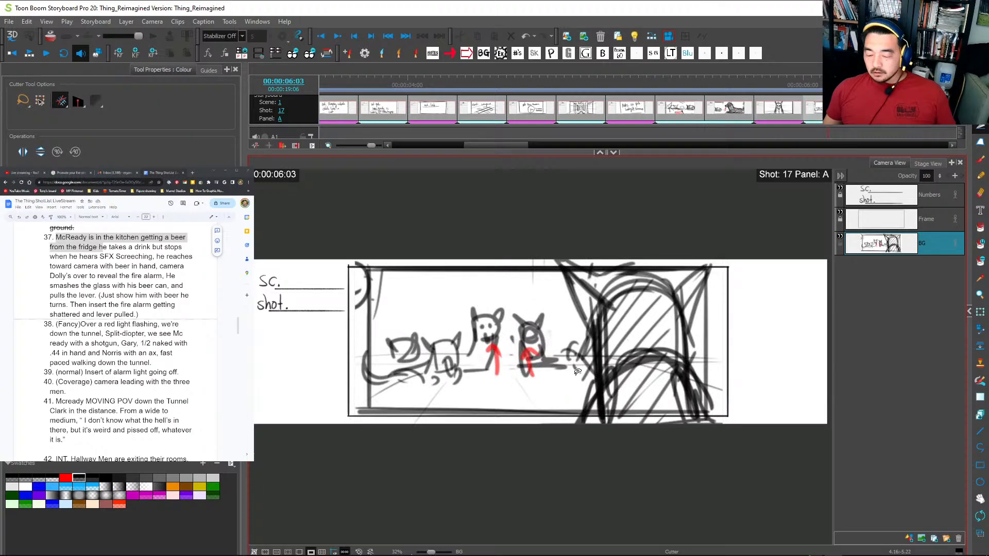
key(Right)
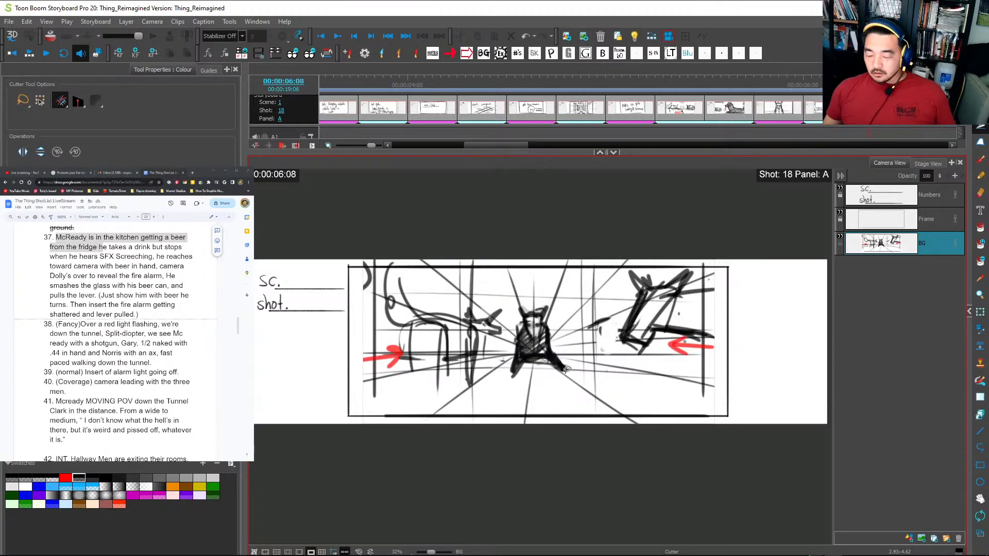
key(Right)
key(Right)
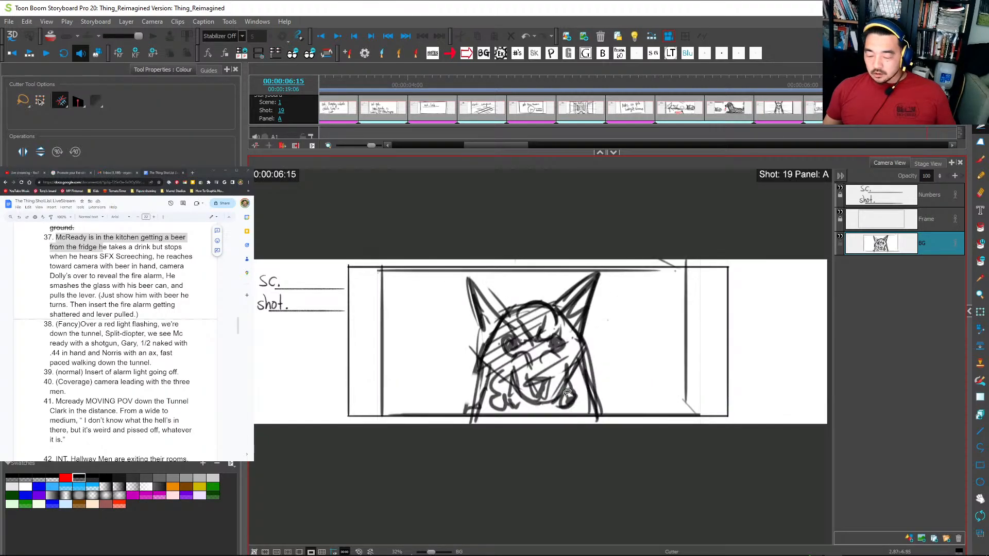
key(Right)
key(Right)
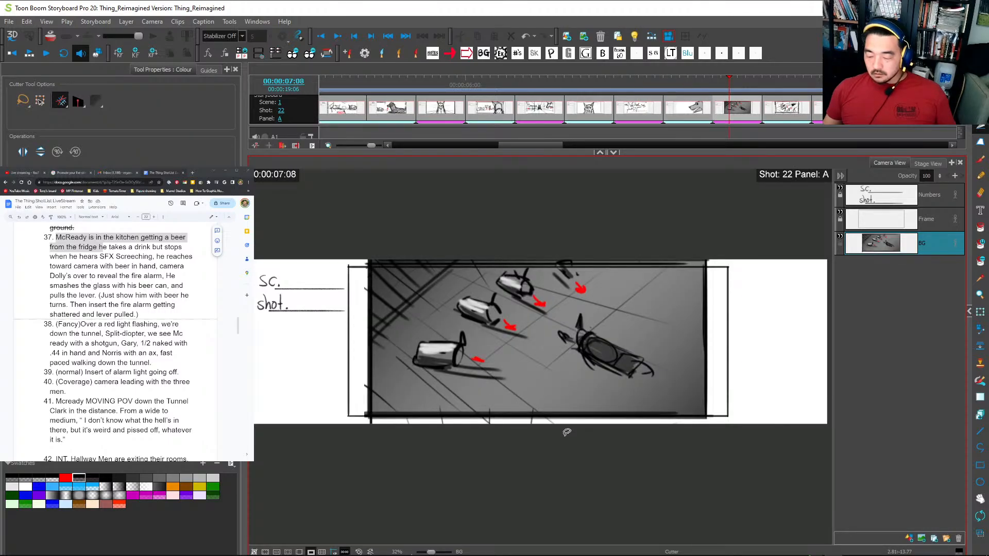
key(Right)
key(Left)
key(Right)
key(Right)
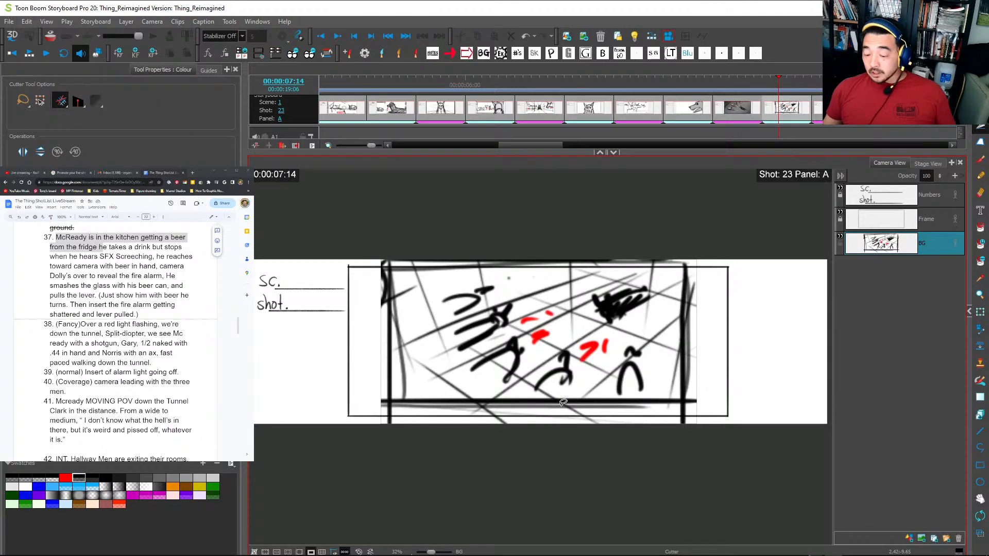
key(Right)
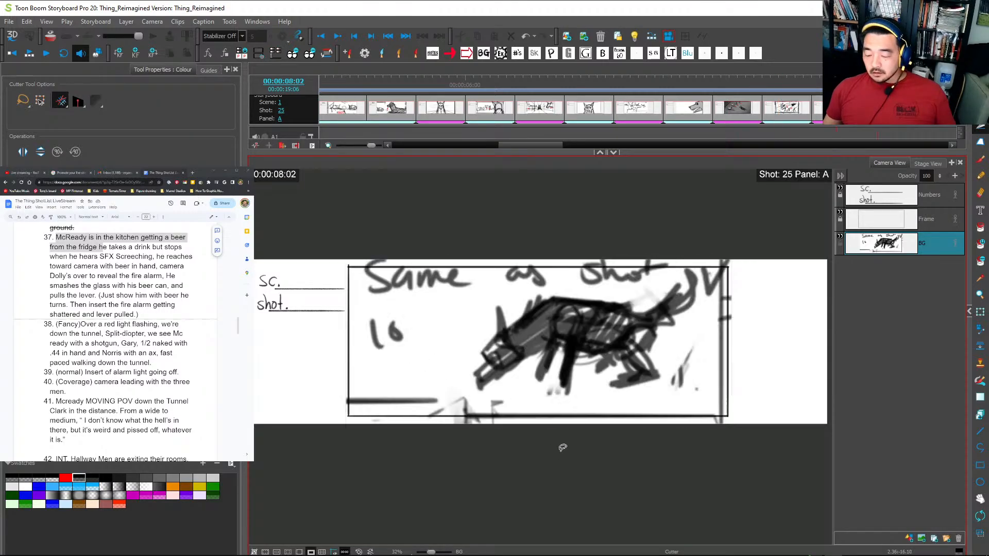
Examine the dog attack panels and their staging from shot 26 through shot 29.
key(Right)
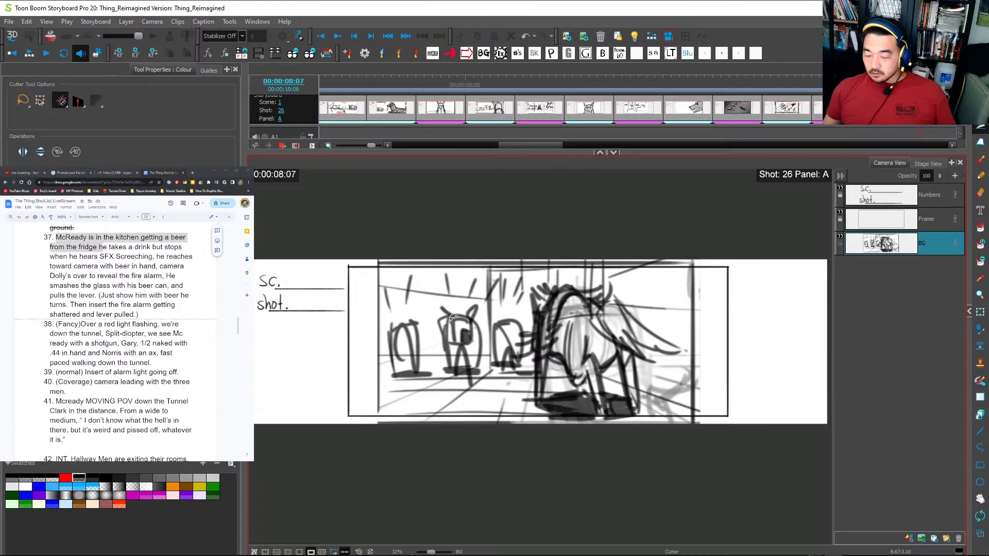
key(Right)
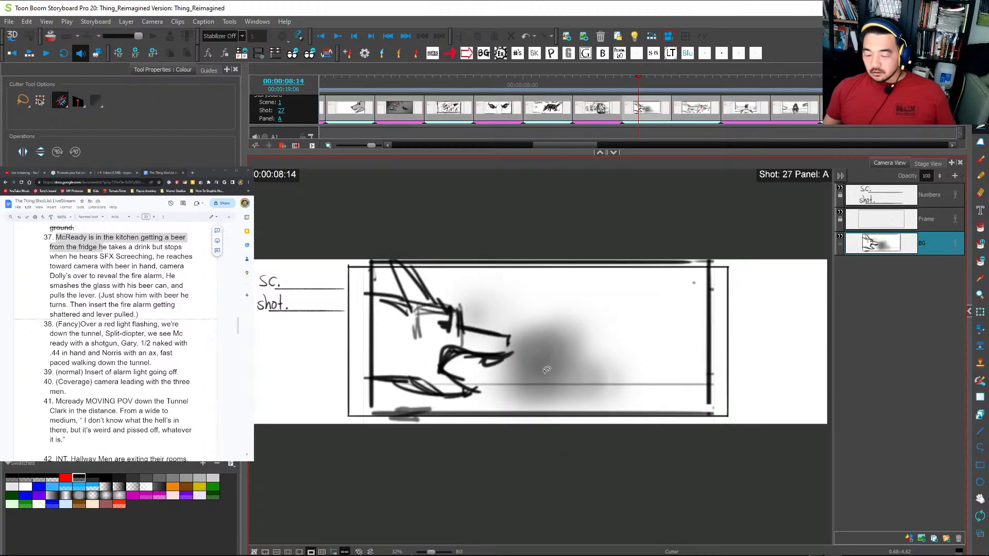
key(Right)
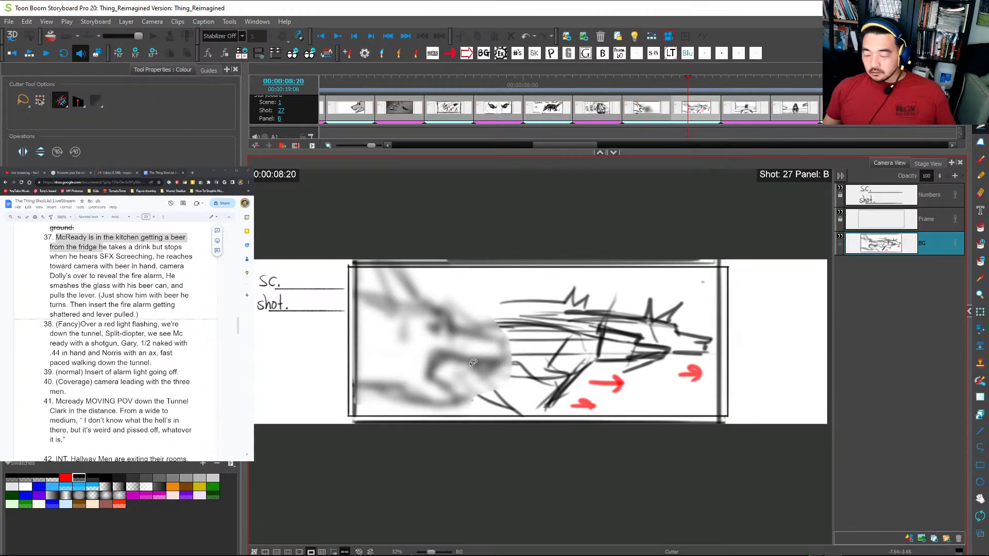
key(Right)
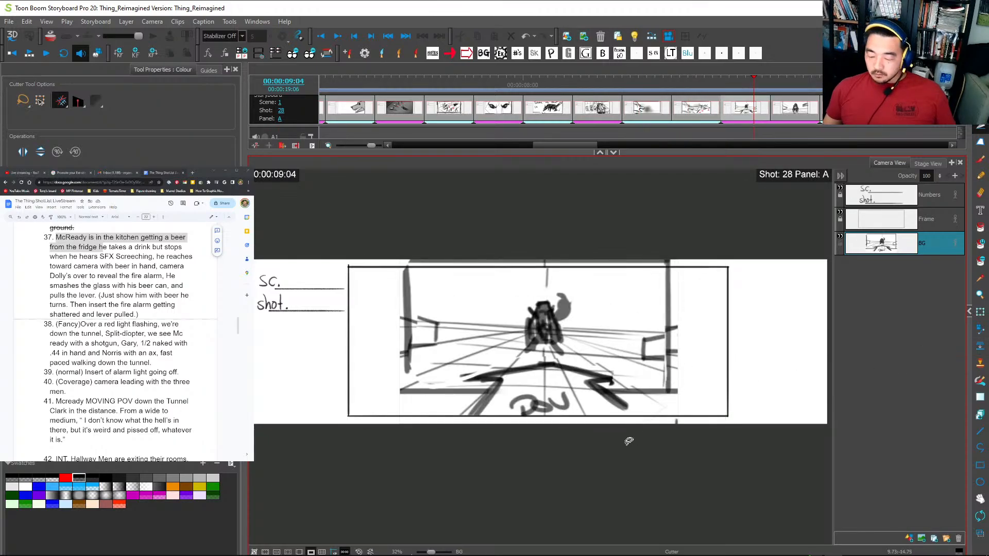
key(Right)
key(Right)
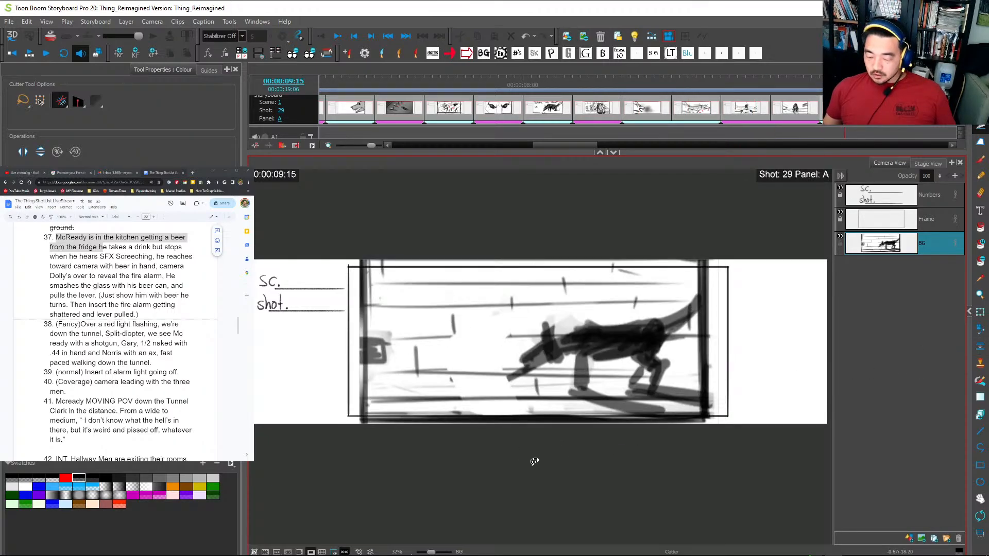
key(Right)
key(Right)
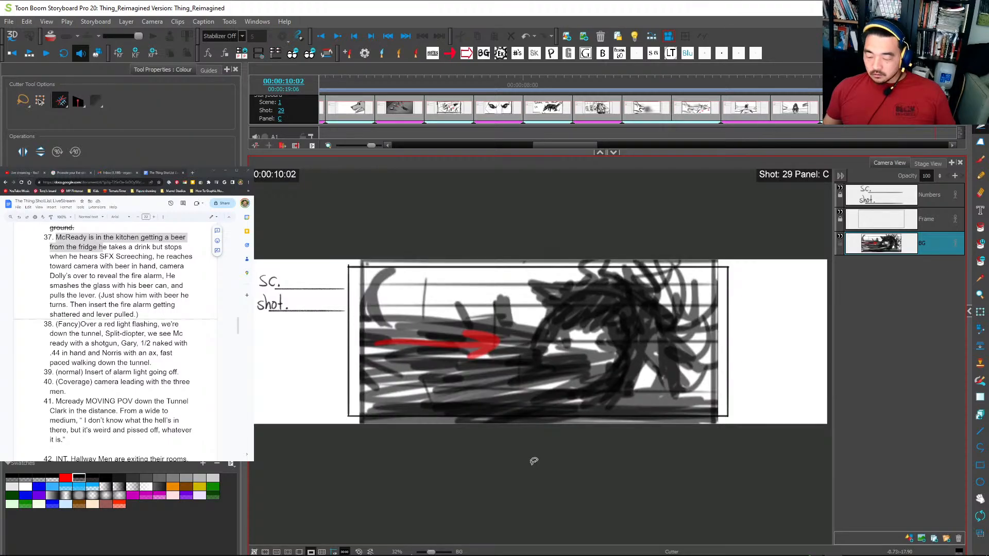
key(Right)
Check the panels from shot 30 through shot 39, covering the desk scene, the handwritten shot notes, and the walk to the kennel.
key(Right)
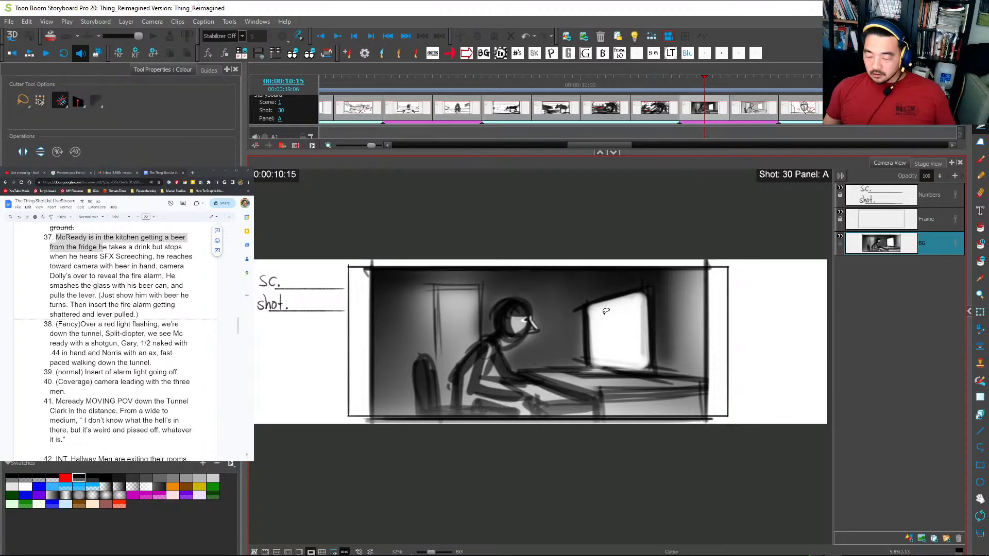
key(Right)
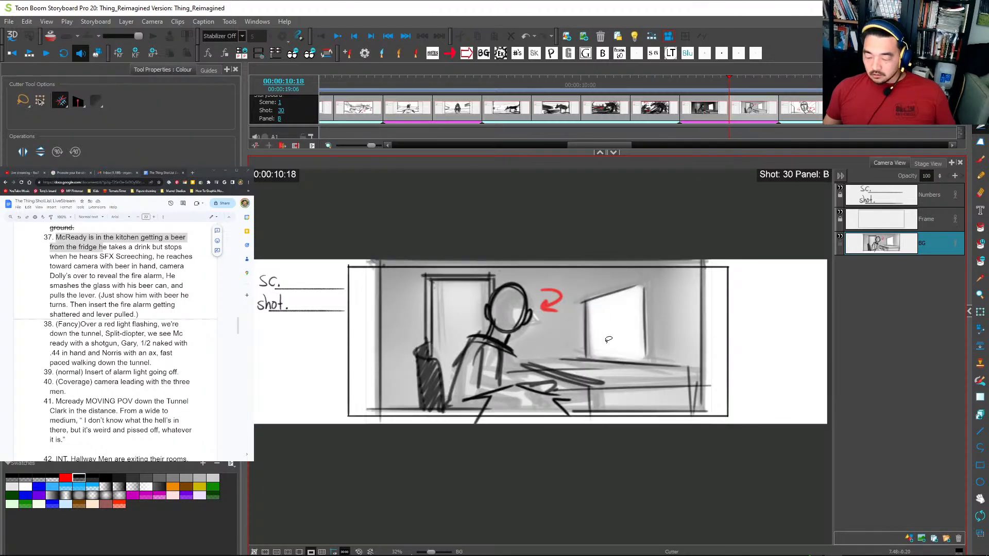
key(Right)
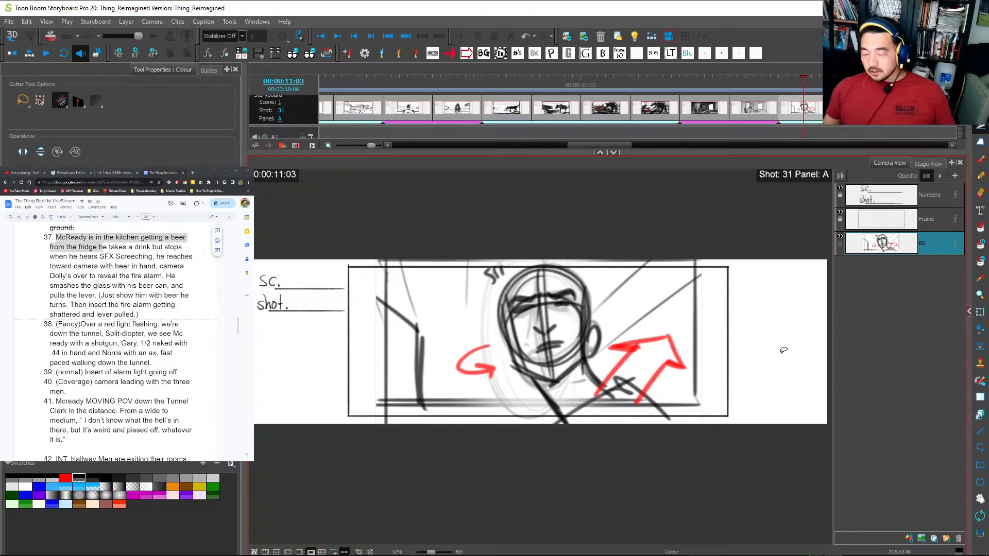
key(Right)
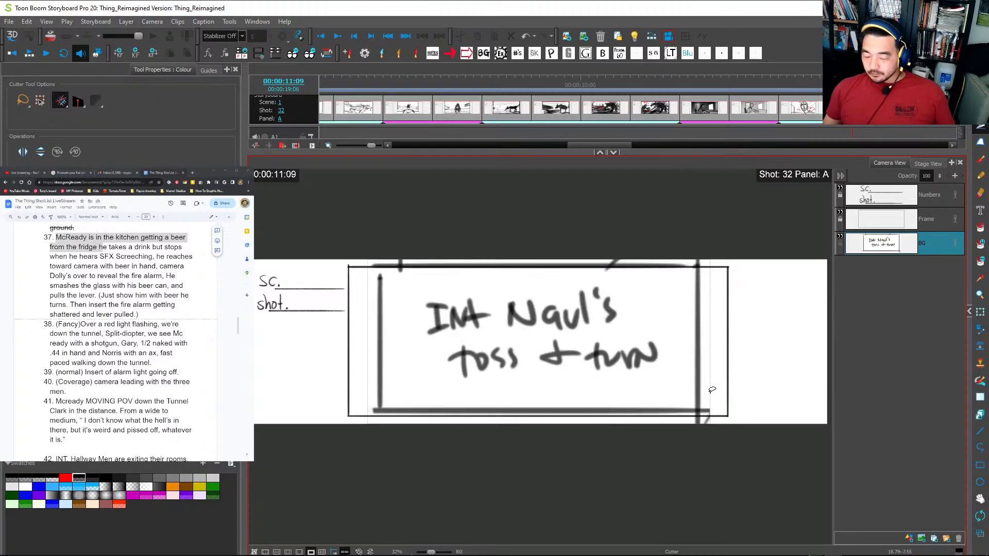
key(Right)
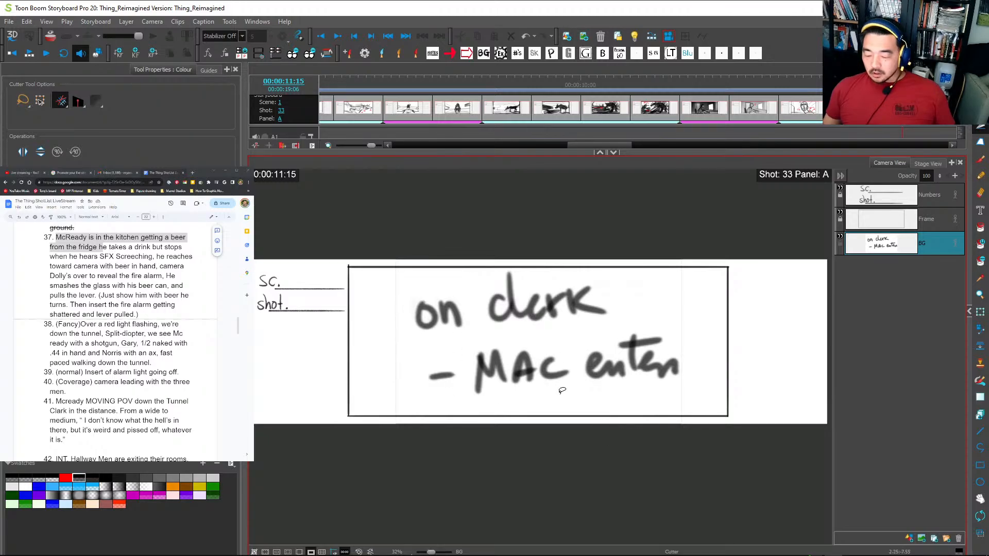
key(Right)
key(Right)
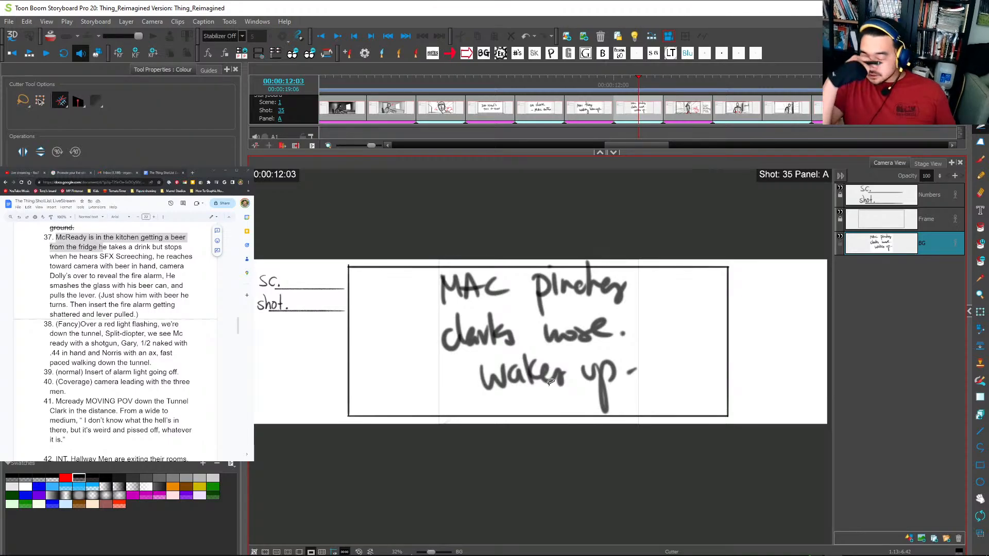
key(Right)
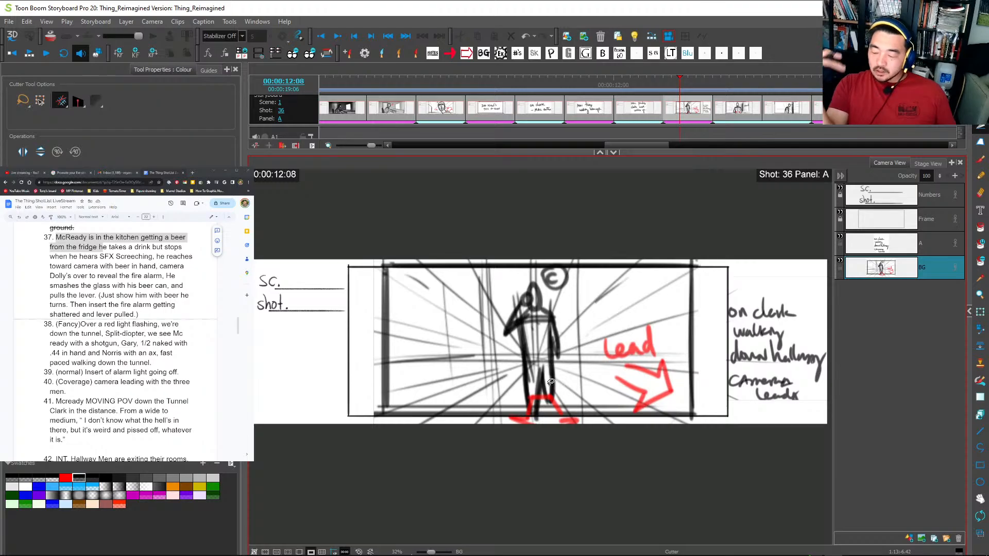
key(Right)
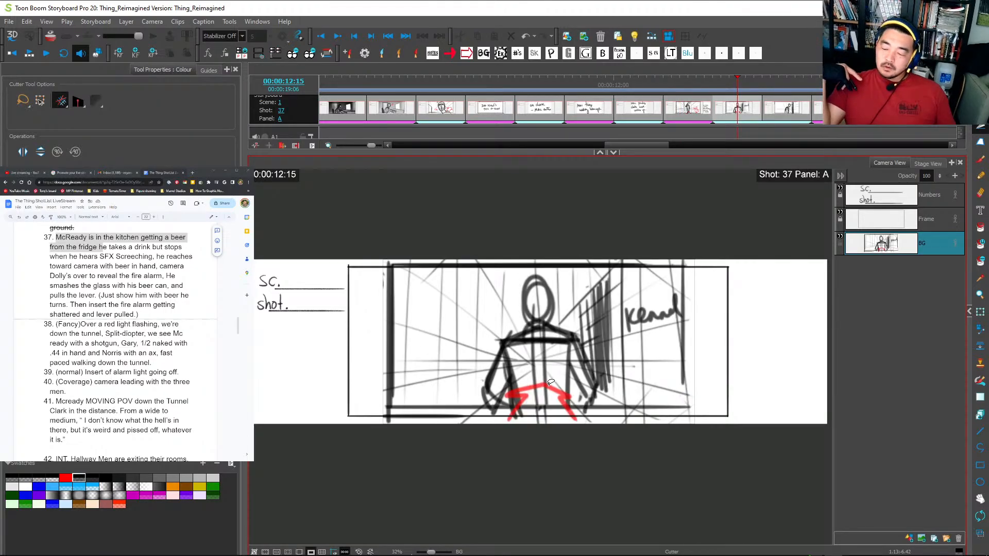
key(Right)
key(Right)
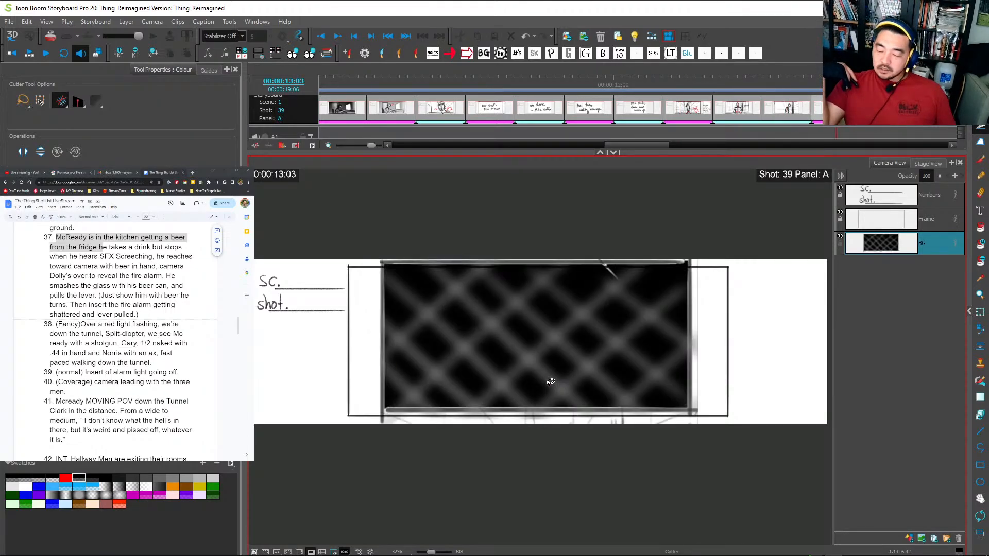
Review the panels from shot 40 through shot 46, covering the dark hallway, the dog leap and the beer-drinking sketch.
key(Right)
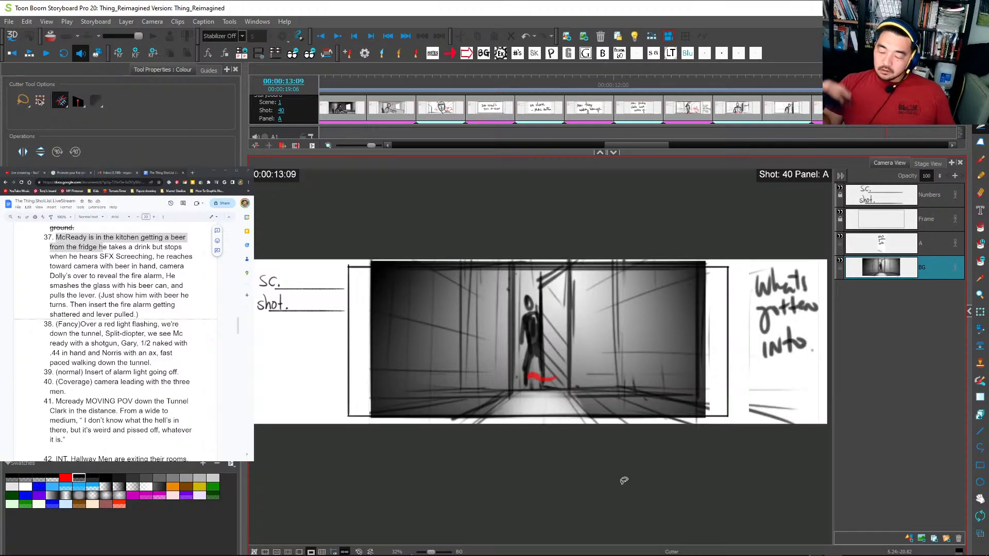
key(Right)
key(Right)
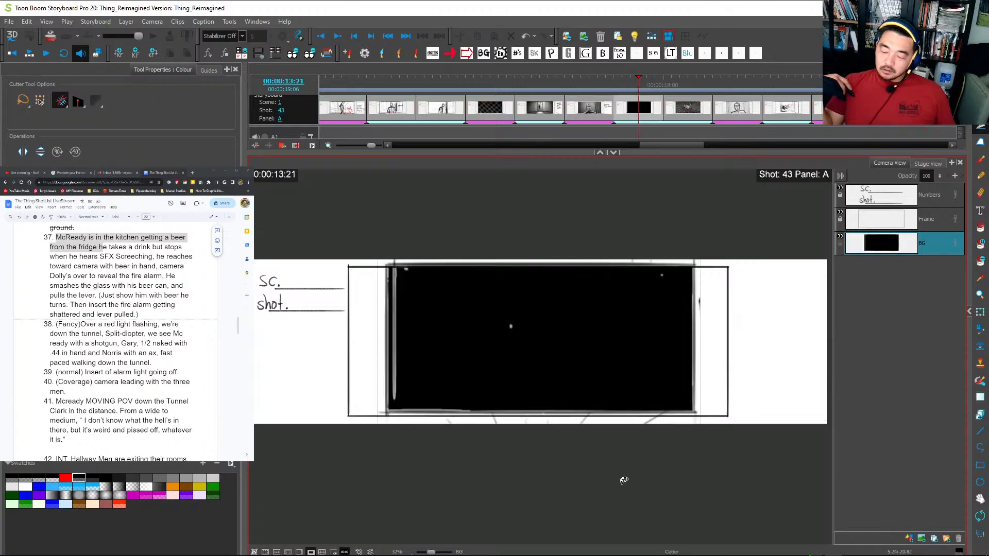
key(Right)
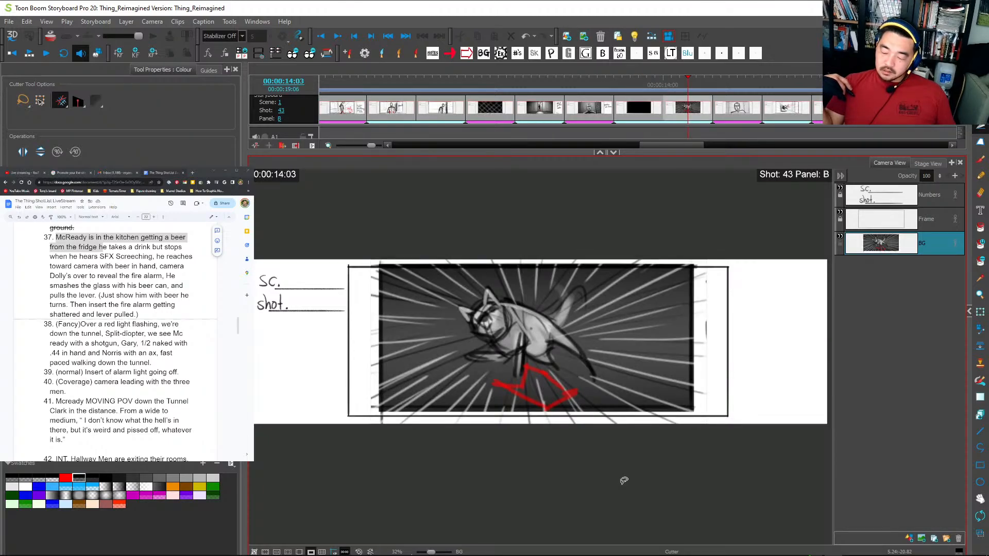
key(Right)
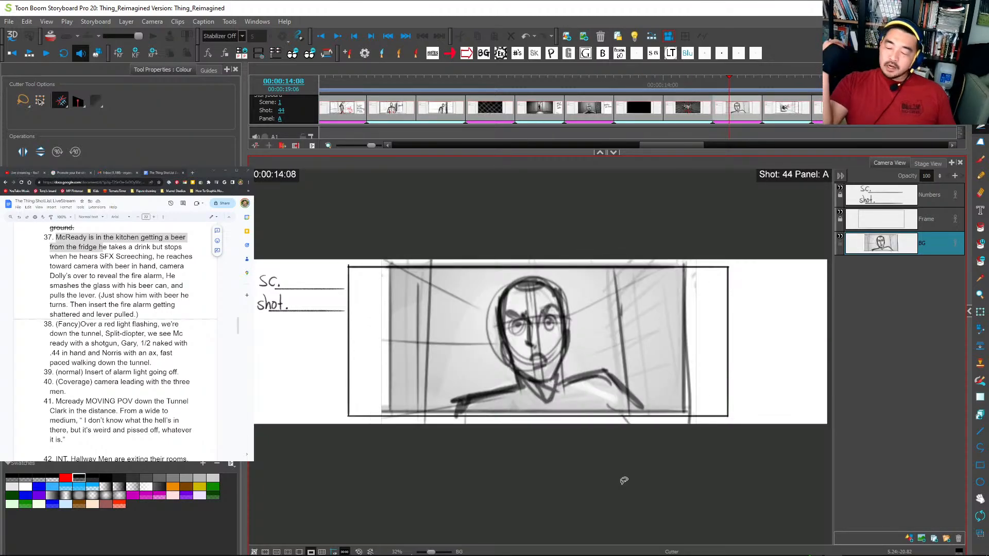
key(Right)
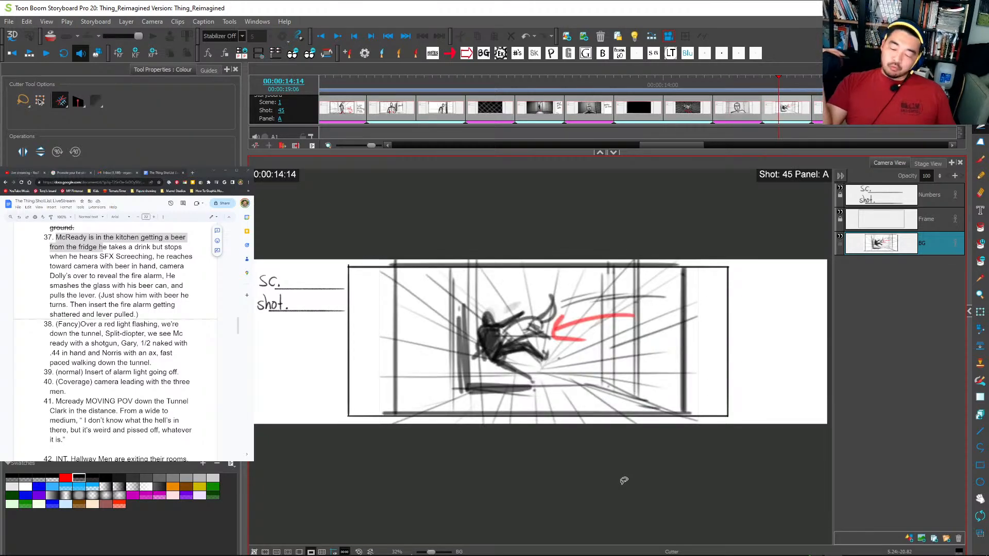
key(Right)
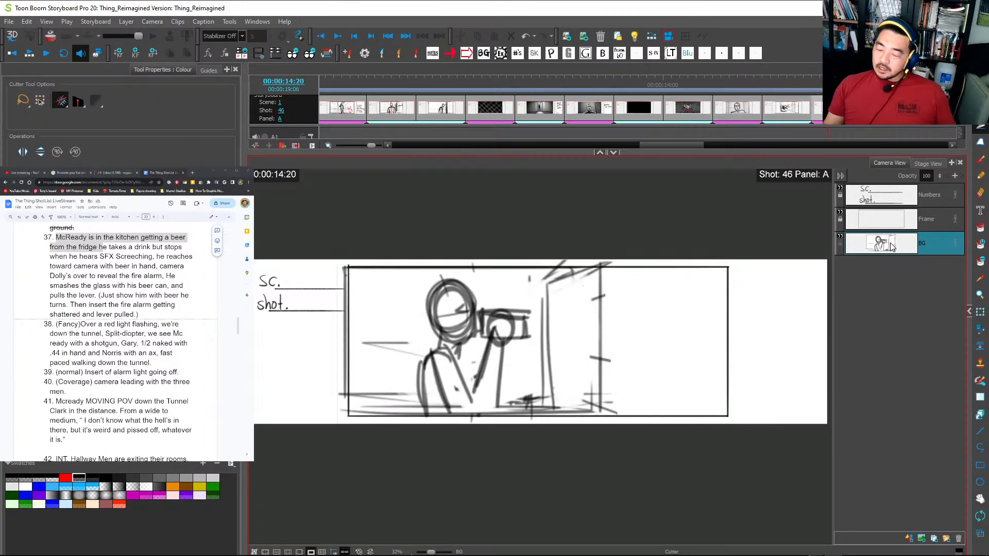
Select the whole beer-drinking sketch in shot 46 and shift it right so it sits centred in the frame.
key(alt+s)
drag(616, 255, 613, 430)
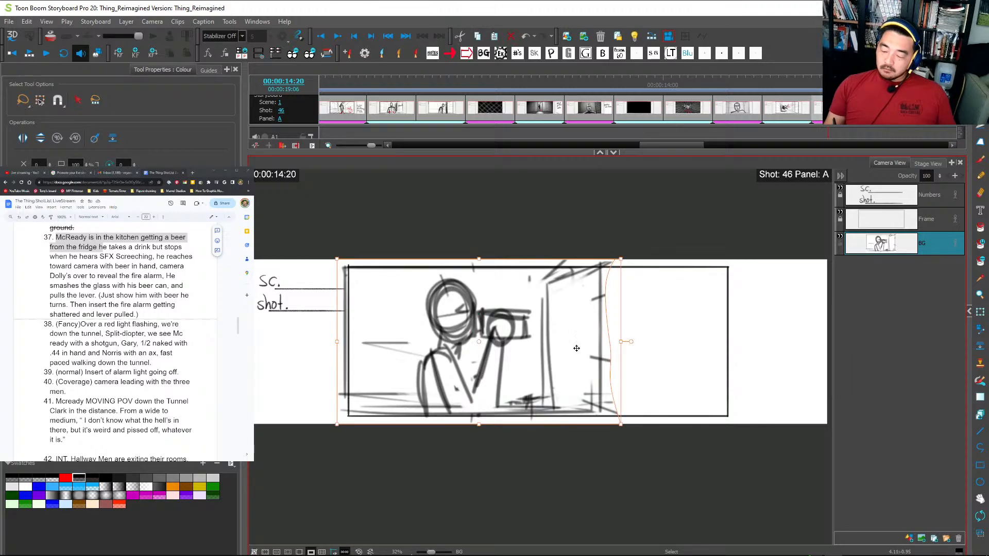
drag(576, 348, 628, 349)
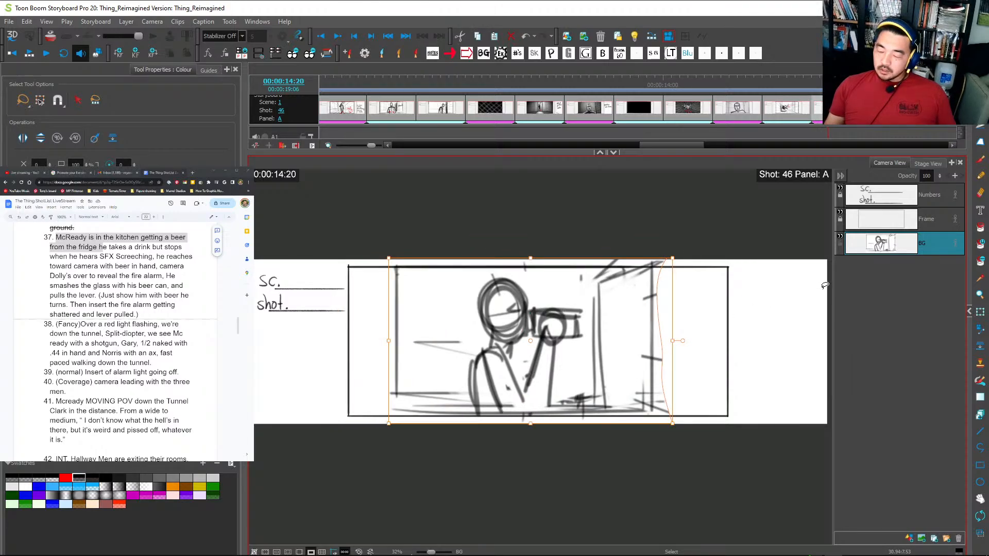
Duplicate the shot 46 panel and add a new layer above its rough sketch, ready for brush drawing with the light table on.
key(Right)
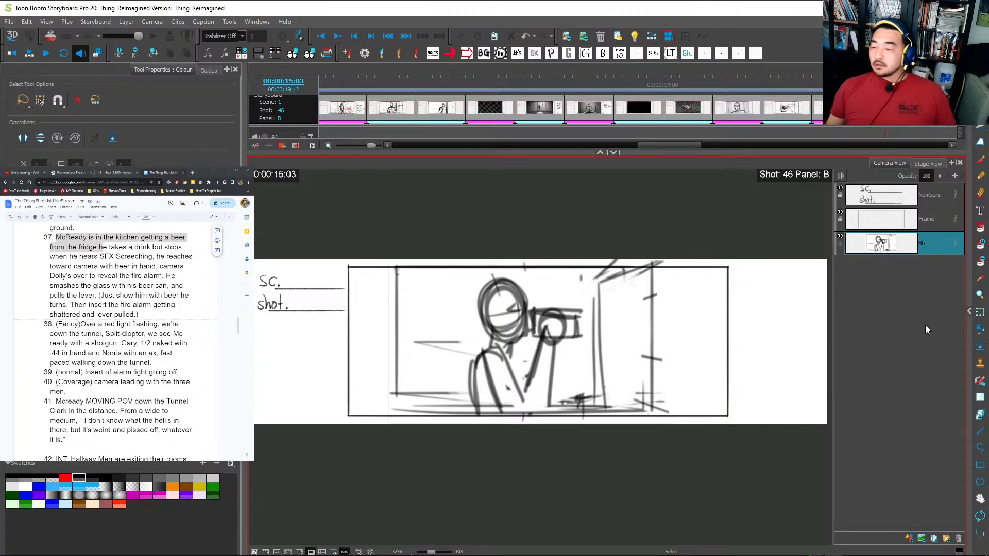
key(comma)
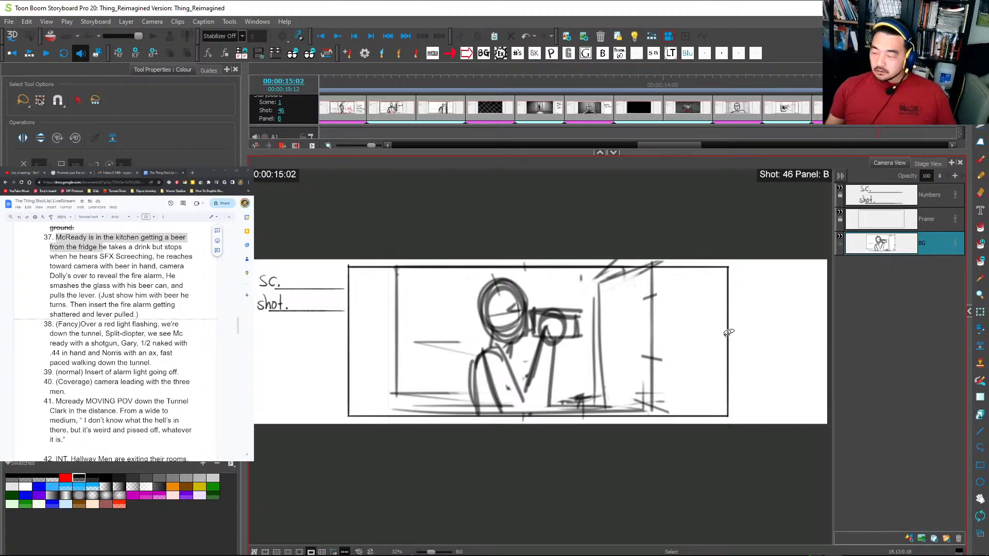
key(ctrl+alt+l)
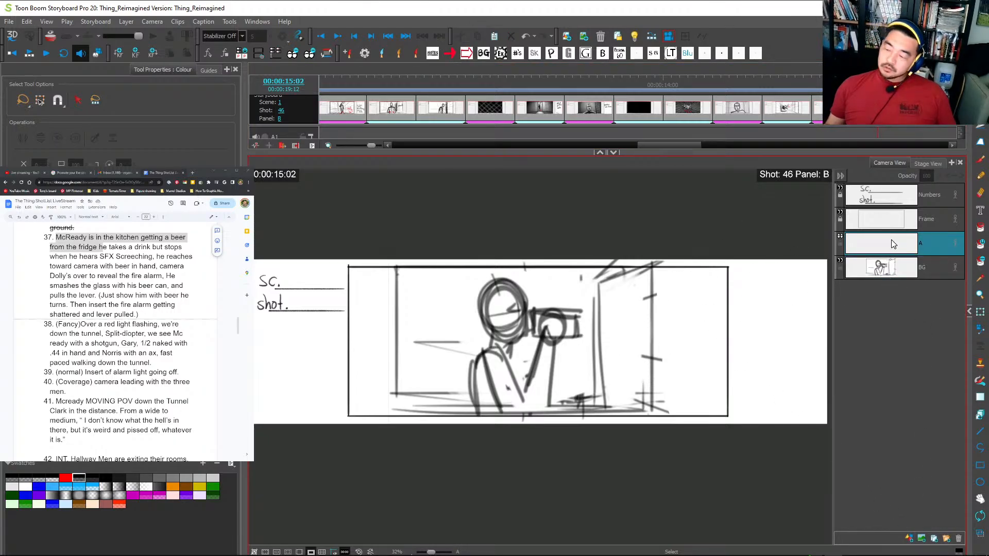
key(shift+l)
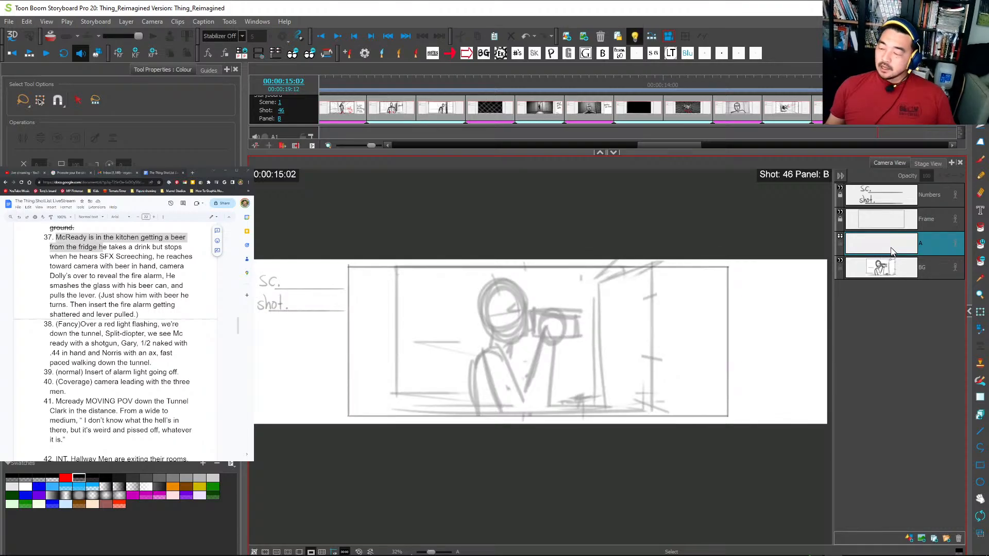
key(Left)
key(Right)
key(alt+b)
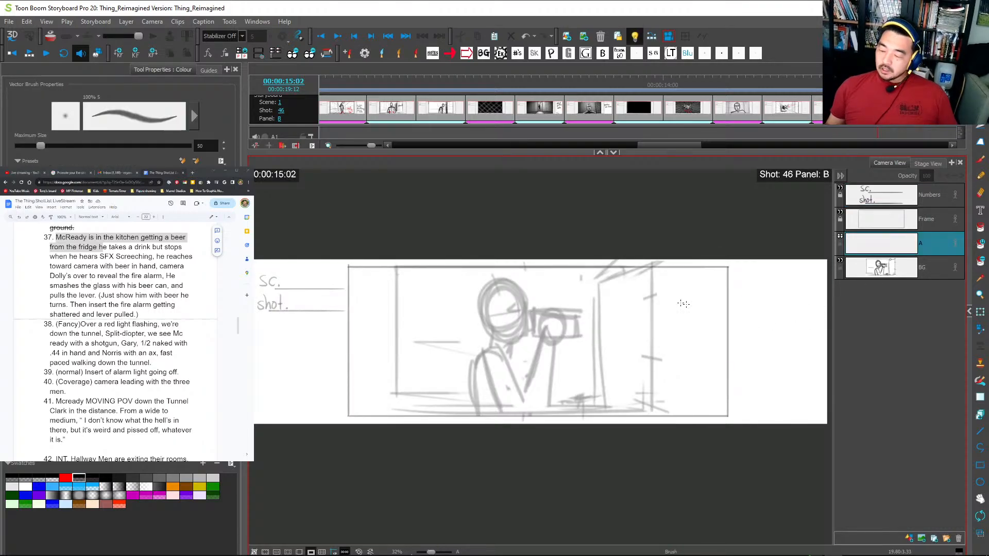
Sketch MacReady's head in panel B facing three-quarters toward camera, with a centre line, brow guidelines and jaw.
key(2)
mouse_move(527, 287)
mouse_down()
mouse_move(489, 289)
mouse_move(499, 263)
mouse_move(520, 263)
mouse_move(539, 295)
mouse_move(516, 327)
mouse_up()
drag(465, 375, 505, 350)
key(ctrl+z)
drag(520, 266, 522, 355)
key(ctrl+z)
key(ctrl+z)
drag(495, 295, 544, 292)
drag(488, 305, 538, 297)
drag(511, 259, 520, 339)
mouse_move(486, 285)
mouse_down()
mouse_move(498, 329)
mouse_move(519, 342)
mouse_up()
drag(539, 278, 540, 336)
mouse_move(572, 334)
mouse_down()
mouse_move(563, 318)
mouse_move(523, 346)
mouse_up()
key(ctrl+z)
Draw MacReady's shoulder and bent arm, with the forearm holding the beer can lowered away from his face.
mouse_move(470, 374)
mouse_down()
mouse_move(509, 366)
mouse_move(505, 355)
mouse_up()
drag(492, 360, 532, 414)
mouse_move(479, 369)
mouse_down()
mouse_move(470, 389)
mouse_move(518, 434)
mouse_move(555, 370)
mouse_up()
drag(574, 334, 533, 430)
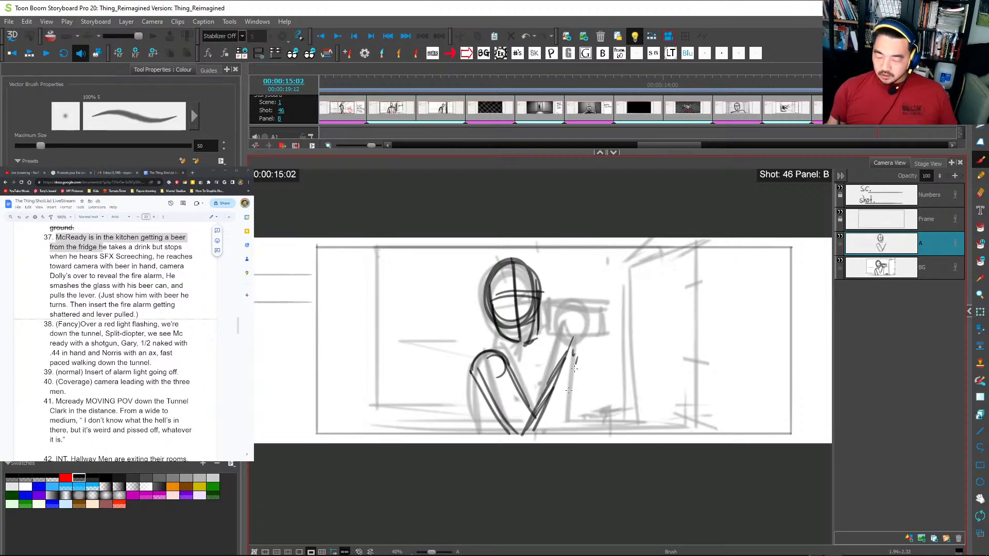
mouse_move(583, 363)
mouse_down()
mouse_move(557, 434)
mouse_move(582, 349)
mouse_up()
key(alt+s)
mouse_move(559, 369)
mouse_down()
mouse_move(582, 405)
mouse_move(561, 370)
mouse_move(560, 441)
mouse_up()
key(alt+b)
drag(580, 317, 574, 348)
mouse_move(566, 317)
mouse_down()
mouse_move(573, 345)
mouse_move(619, 317)
mouse_move(580, 351)
mouse_up()
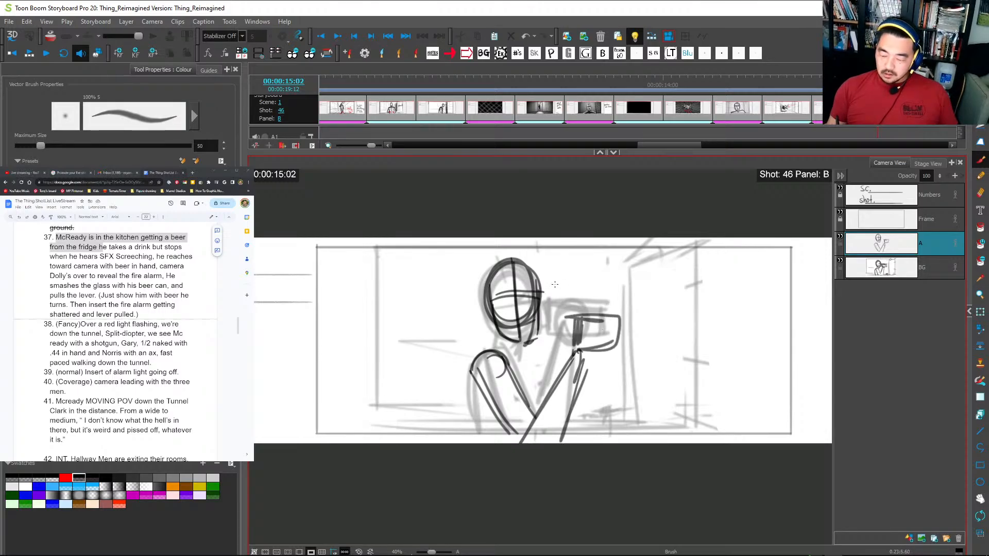
Add a question mark and a curved turn mark beside the head, and sketch the eyes and brows.
drag(571, 280, 550, 296)
click(545, 261)
drag(537, 250, 541, 264)
key(ctrl+z)
click(541, 271)
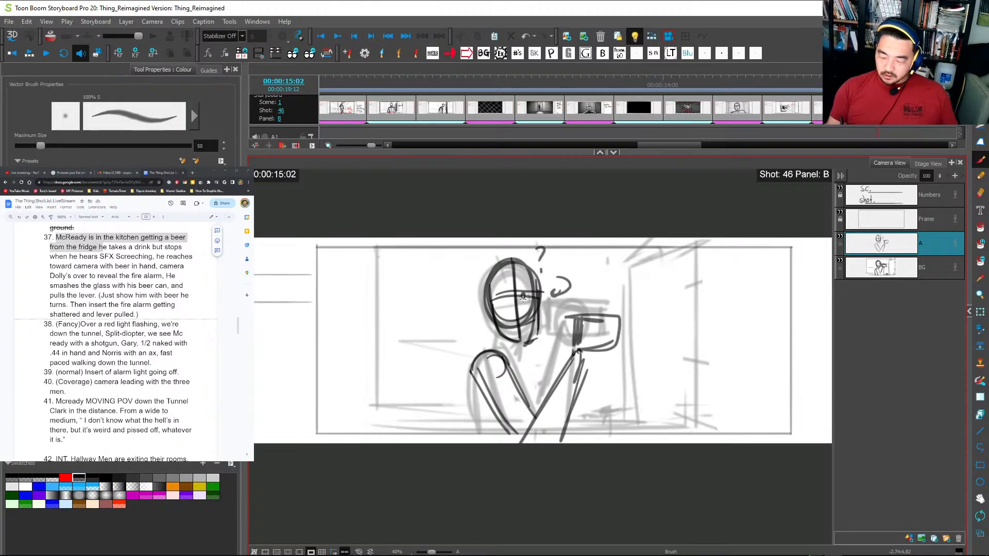
drag(495, 293, 513, 288)
drag(521, 287, 529, 281)
Draw the hand gripping the beer can, refine the forearm and add the neck.
drag(569, 352, 562, 374)
drag(574, 410, 567, 443)
mouse_move(572, 355)
mouse_down()
mouse_move(603, 326)
mouse_move(587, 373)
mouse_up()
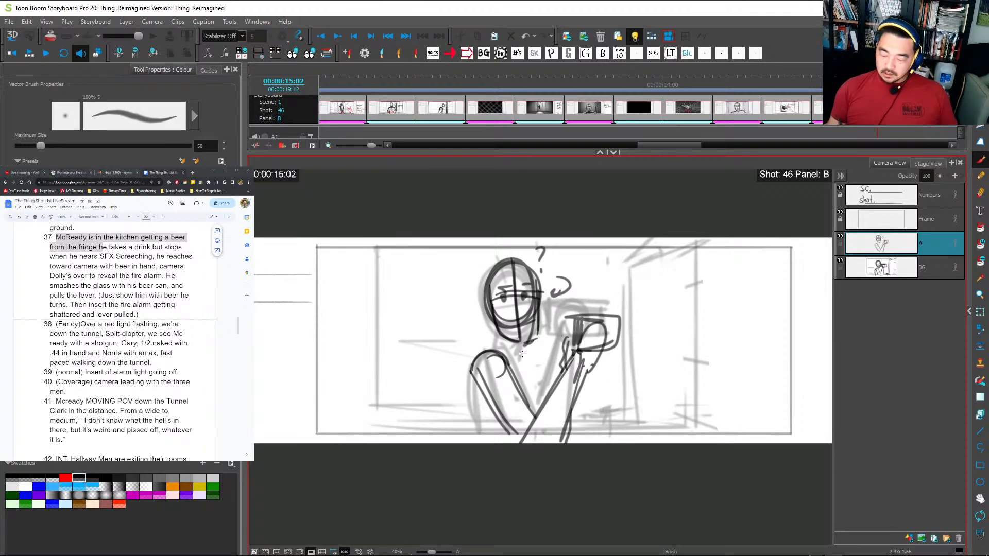
mouse_move(498, 317)
mouse_down()
mouse_move(487, 348)
mouse_move(506, 364)
mouse_up()
Check the new pose against the previous panel with onion skin and with the rough BG layer hidden.
key(alt+Up)
key(alt+Up)
key(alt+o)
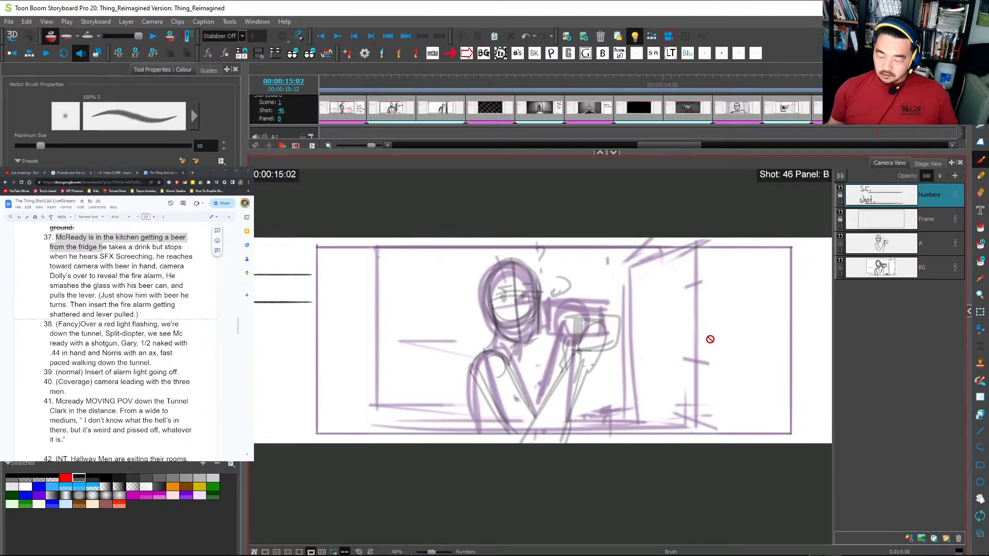
key(alt+o)
click(876, 248)
click(859, 266)
click(841, 260)
click(877, 244)
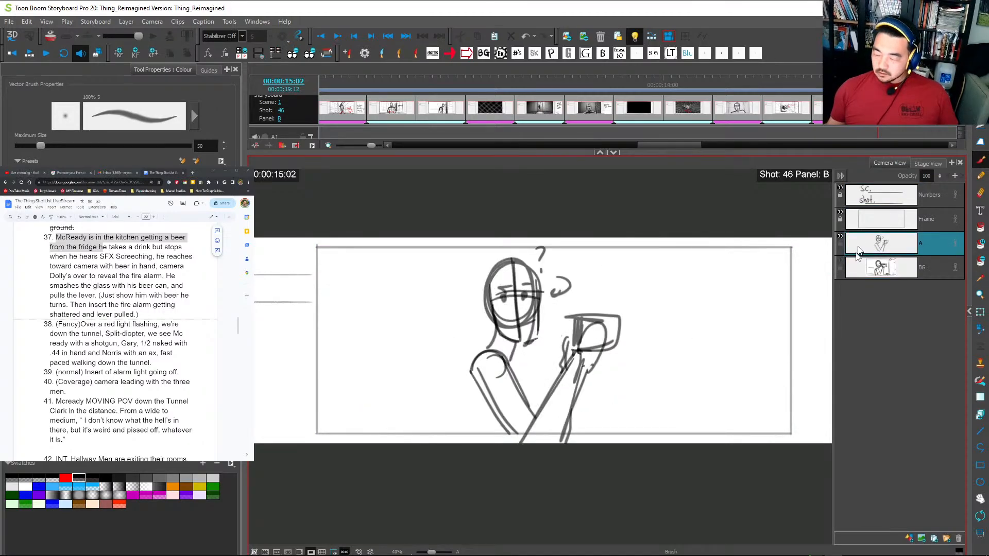
click(841, 262)
Outline the open fridge door beside MacReady with slanted top, vertical sides and bottom edge.
mouse_move(631, 271)
mouse_down()
mouse_move(631, 443)
mouse_move(697, 239)
mouse_up()
drag(702, 240, 701, 443)
drag(703, 257, 702, 433)
drag(612, 442, 701, 442)
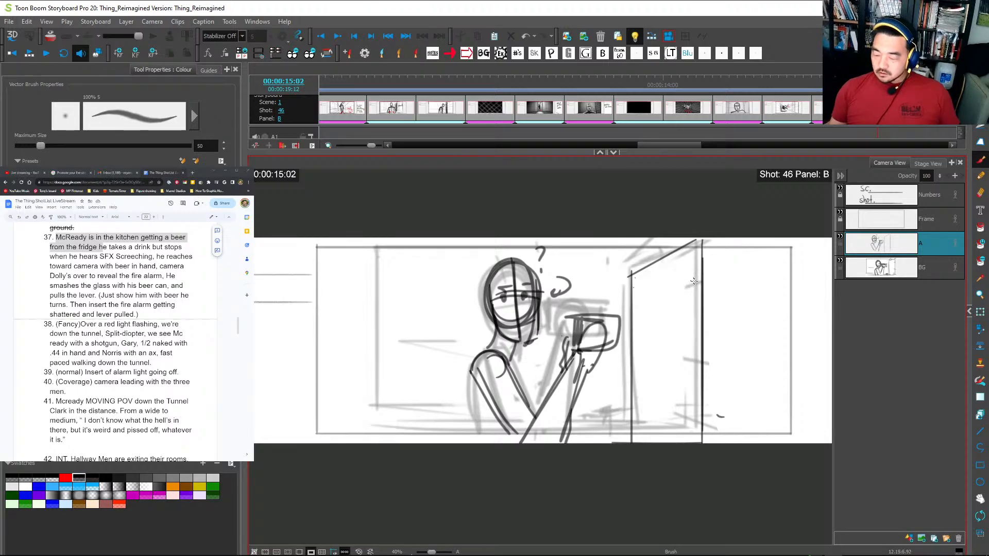
drag(630, 274, 556, 274)
key(ctrl+z)
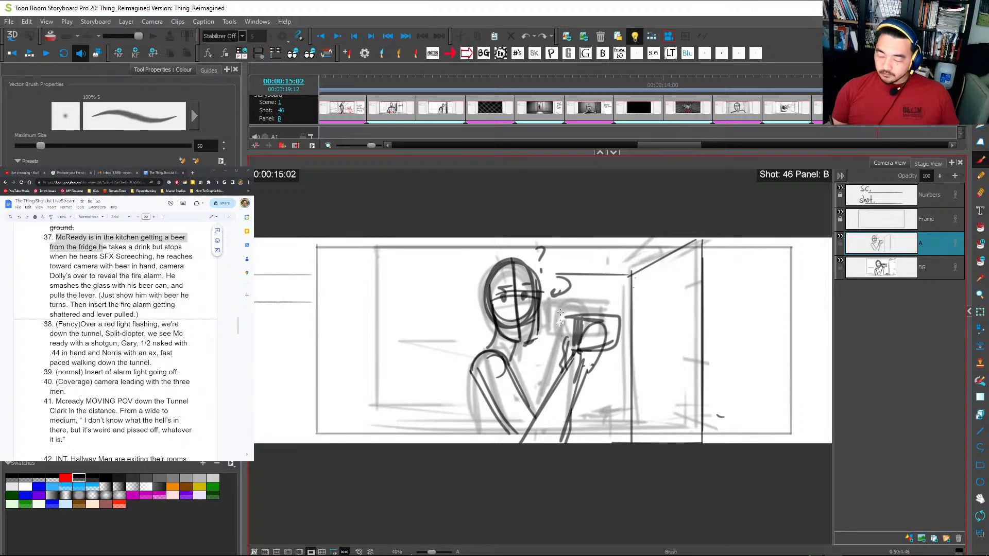
Add the fridge door's inner frame and shelf lines, and complete MacReady's outer arm and back.
drag(538, 309, 537, 399)
mouse_move(627, 278)
mouse_down()
mouse_move(710, 247)
mouse_move(696, 253)
mouse_move(640, 444)
mouse_up()
drag(629, 326, 688, 325)
drag(629, 337, 688, 334)
drag(629, 399, 697, 396)
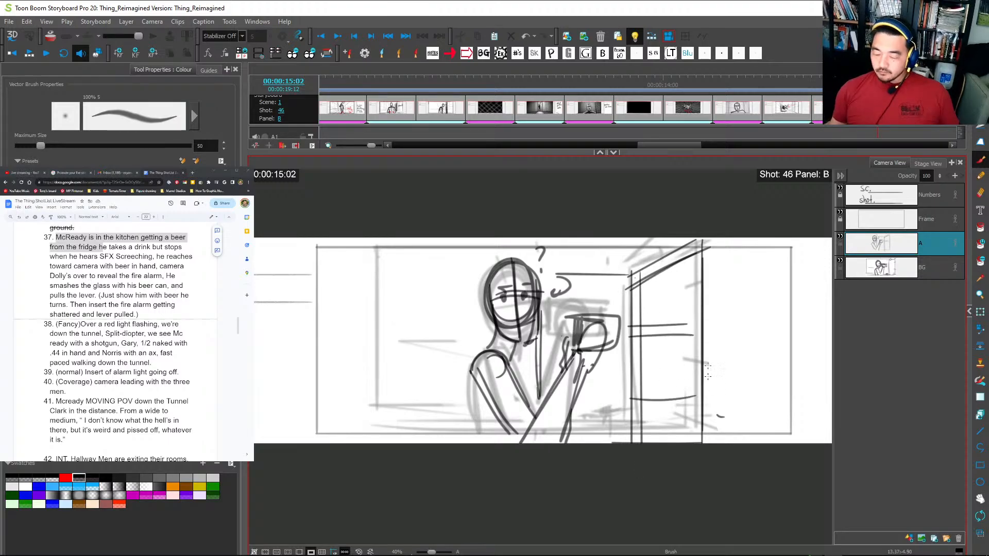
drag(701, 268, 704, 436)
drag(470, 365, 516, 455)
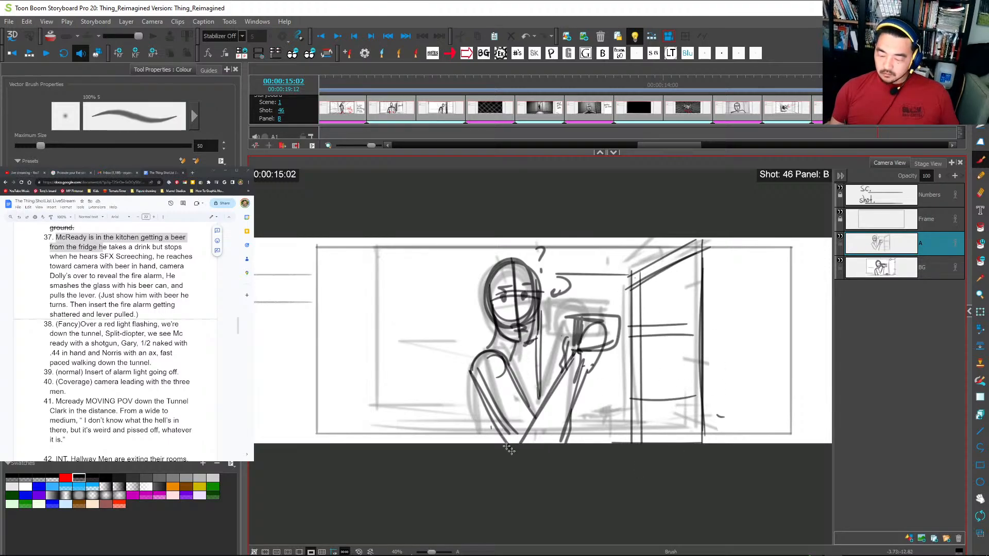
drag(470, 384, 484, 448)
Copy the finished drawing layer from panel B into shot 46 panel A.
click(881, 195)
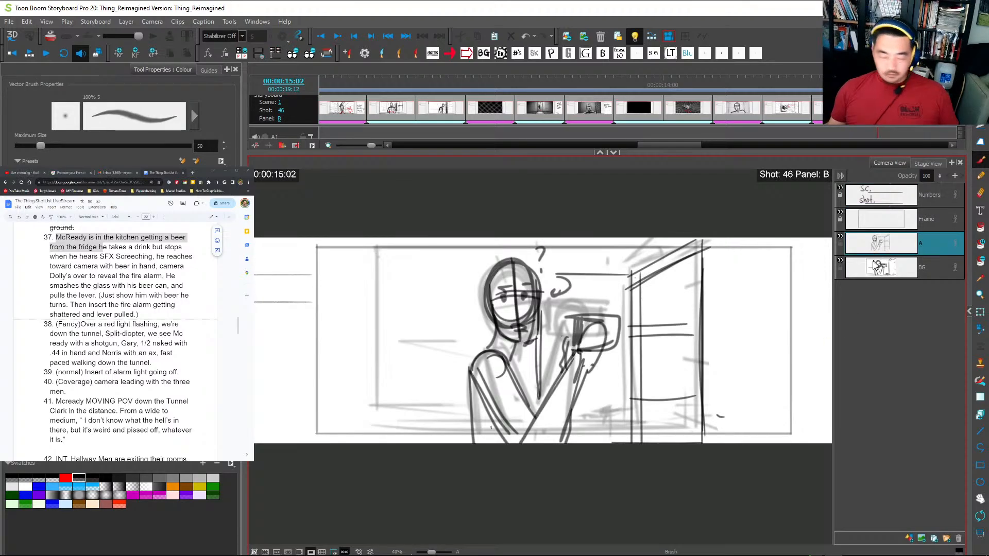
key(Left)
click(877, 243)
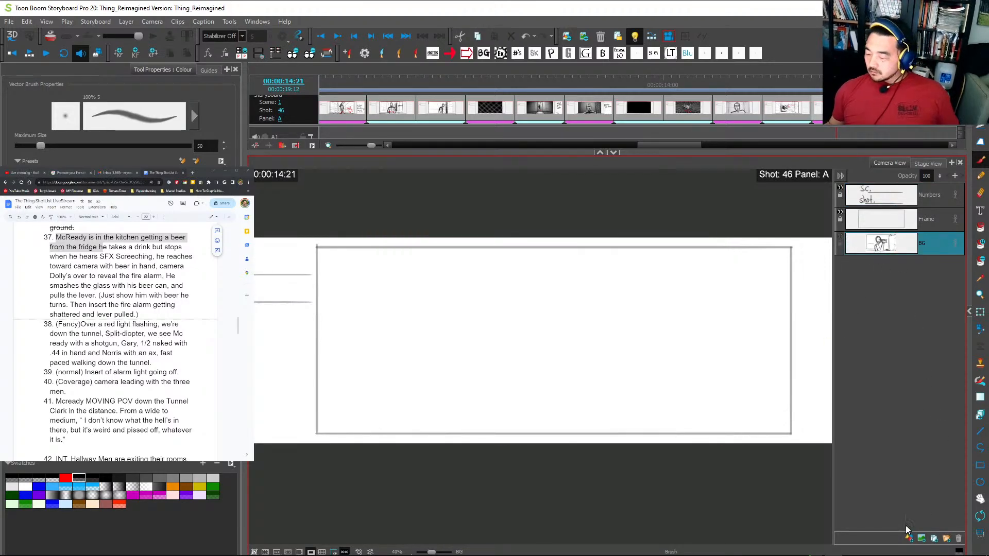
key(ctrl+v)
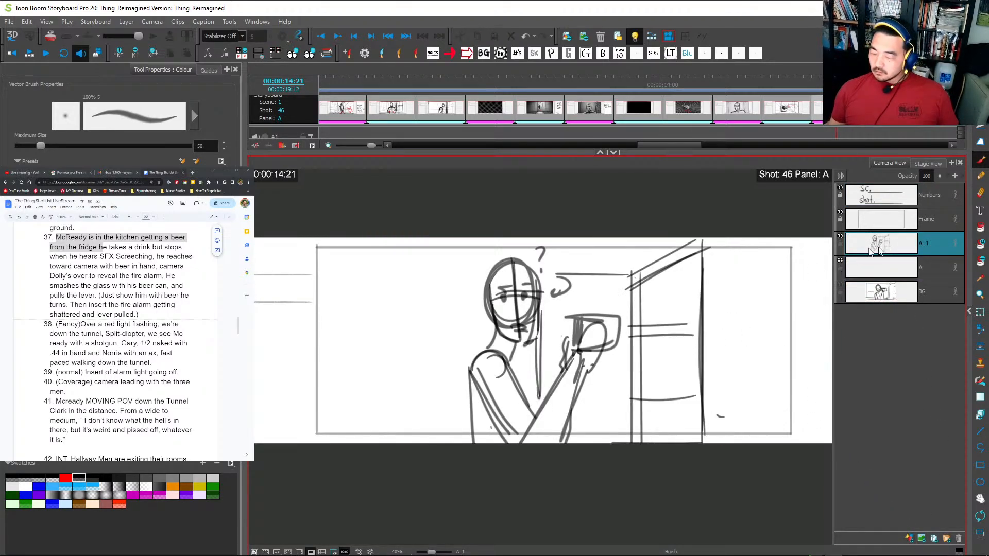
Delete the forearm with the beer can and the head from the copied drawing in panel A.
key(alt+s)
drag(564, 314, 520, 443)
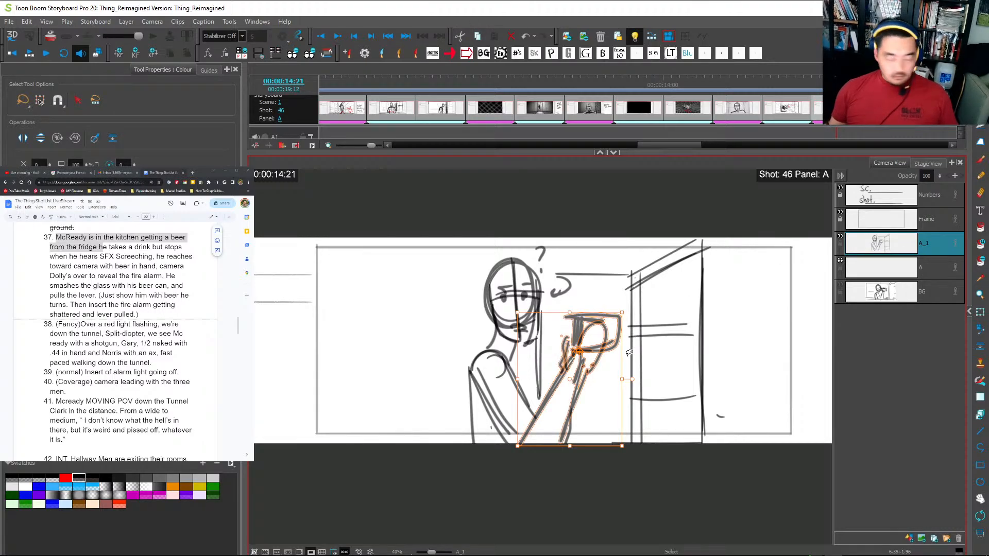
key(Delete)
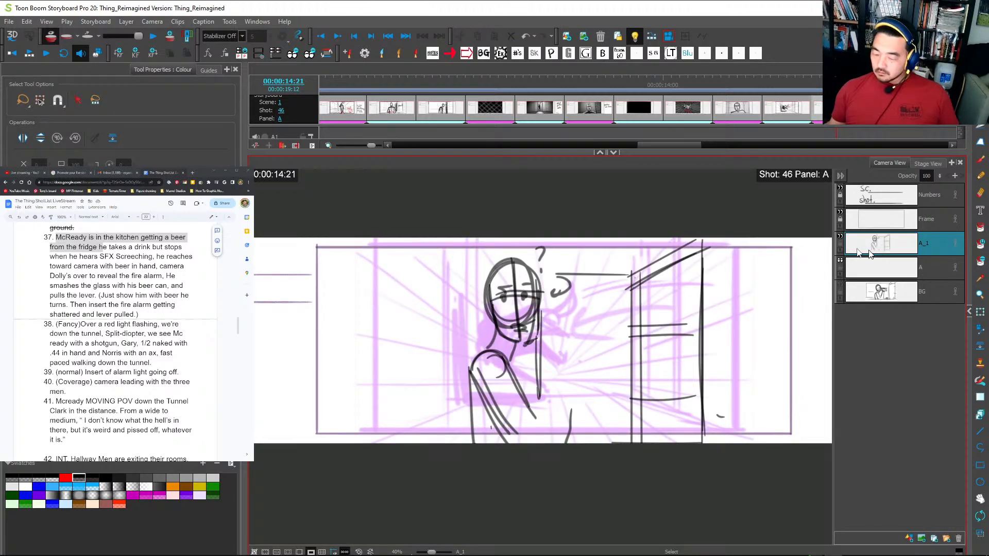
key(alt+o)
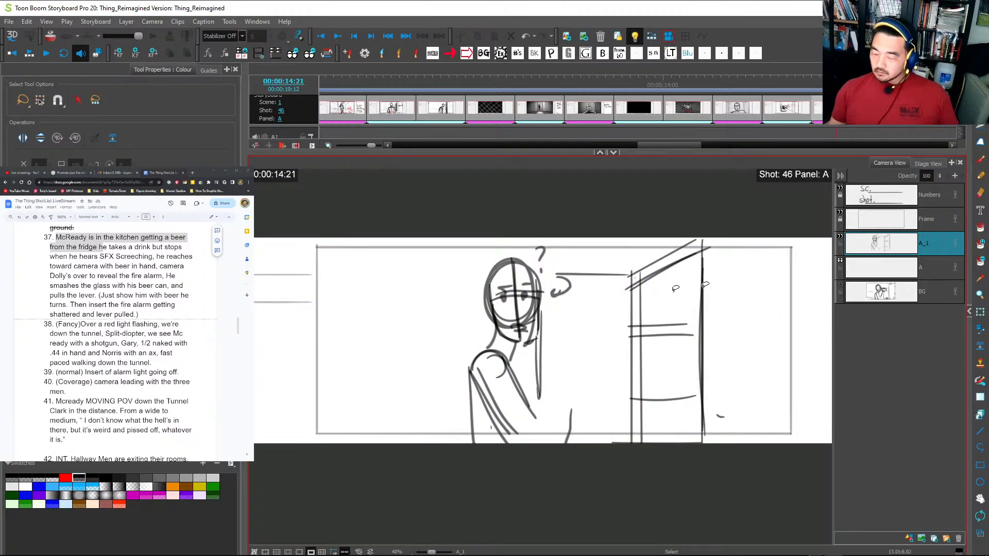
click(540, 360)
key(Delete)
drag(537, 271, 542, 329)
key(Delete)
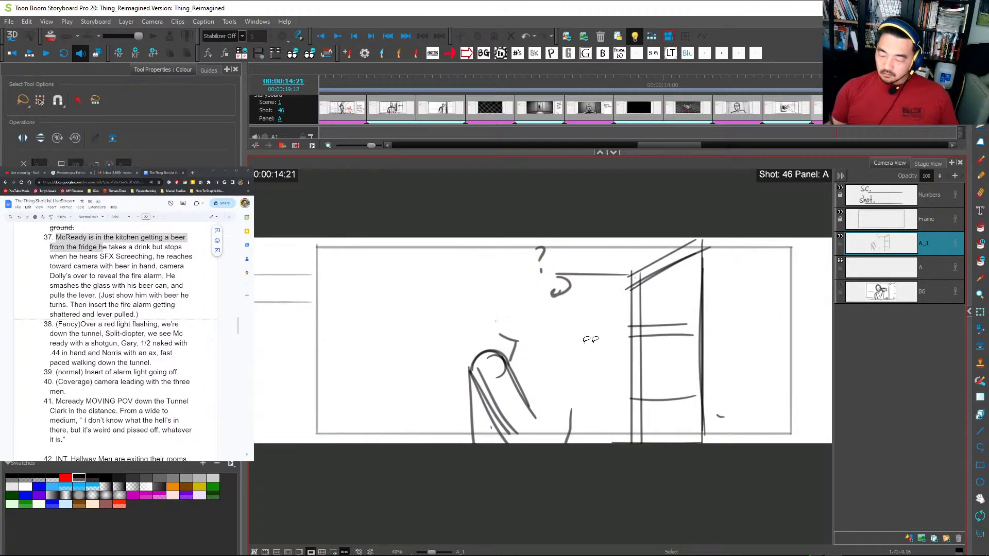
Show the rough sketch layer and redraw MacReady's head over it, tilted back in the drinking pose.
click(840, 285)
key(alt+b)
mouse_move(533, 273)
mouse_down()
mouse_move(500, 332)
mouse_move(529, 271)
mouse_move(541, 339)
mouse_up()
drag(486, 302, 502, 340)
drag(543, 332, 499, 345)
key(ctrl+z)
key(ctrl+z)
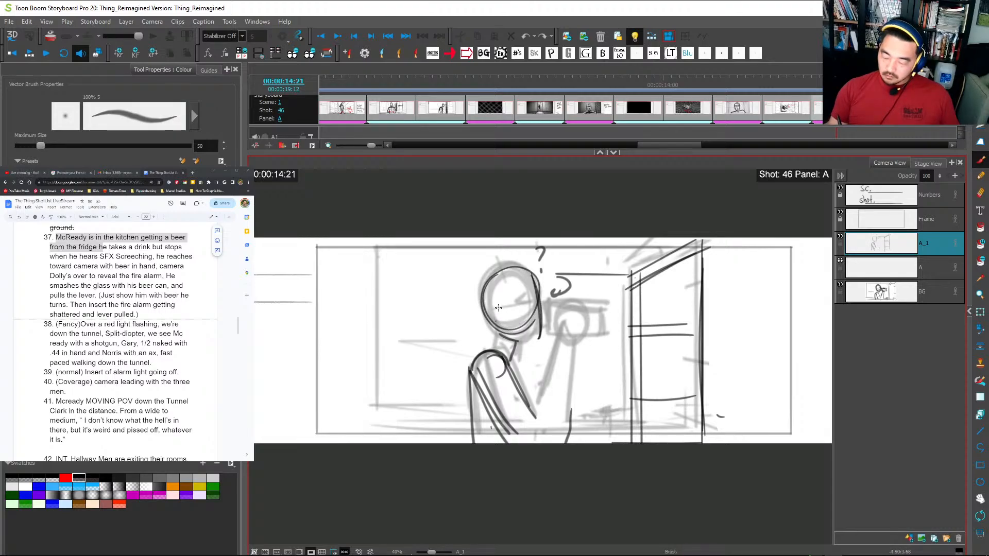
drag(510, 304, 497, 343)
drag(546, 332, 500, 343)
drag(487, 307, 507, 329)
Draw the beer can at MacReady's mouth with the gripping hand and raised forearm following the rough sketch.
mouse_move(523, 296)
mouse_down()
mouse_move(530, 276)
mouse_move(552, 326)
mouse_move(553, 305)
mouse_move(612, 308)
mouse_up()
mouse_move(600, 301)
mouse_down()
mouse_move(599, 336)
mouse_move(587, 335)
mouse_up()
mouse_move(566, 305)
mouse_down()
mouse_move(587, 330)
mouse_move(569, 342)
mouse_up()
mouse_move(556, 348)
mouse_down()
mouse_move(585, 338)
mouse_move(567, 444)
mouse_move(521, 435)
mouse_up()
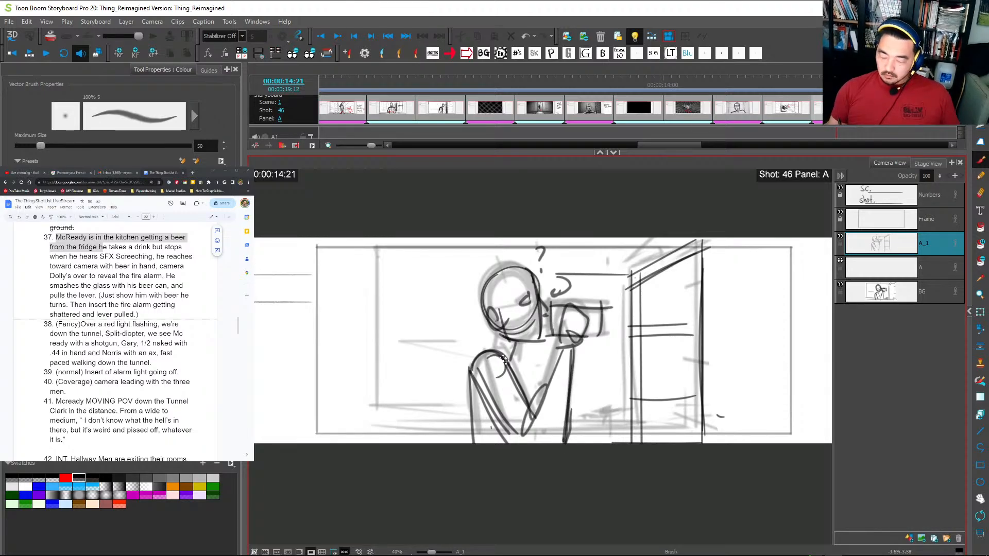
Add the neck lines and the hairline around the face on MacReady's drinking pose.
mouse_move(518, 360)
mouse_down()
mouse_move(481, 330)
mouse_move(529, 330)
mouse_up()
drag(507, 278, 496, 305)
drag(487, 314, 531, 298)
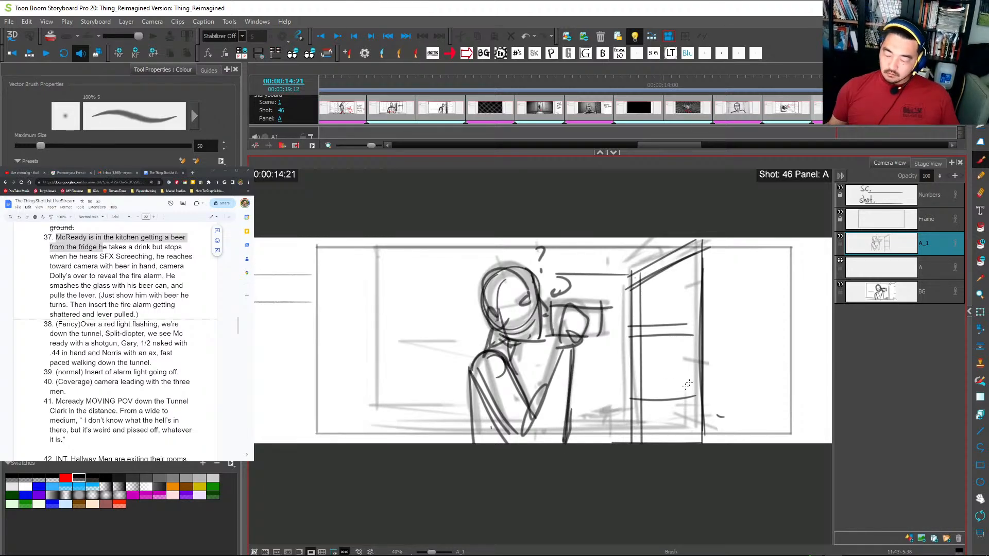
Hide the rough BG layer in the shot 46 panels and flip between panels A and B to compare the poses.
key(f)
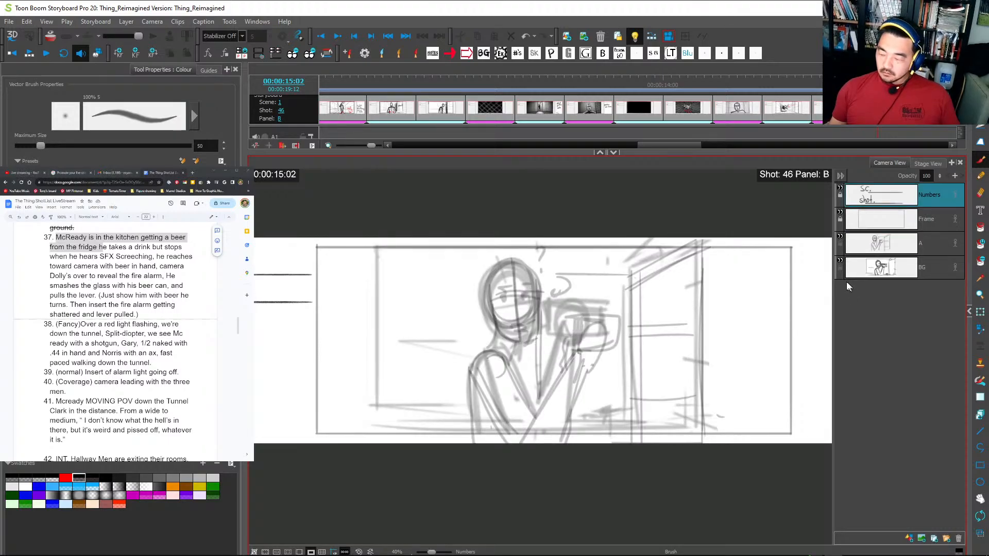
click(840, 260)
key(d)
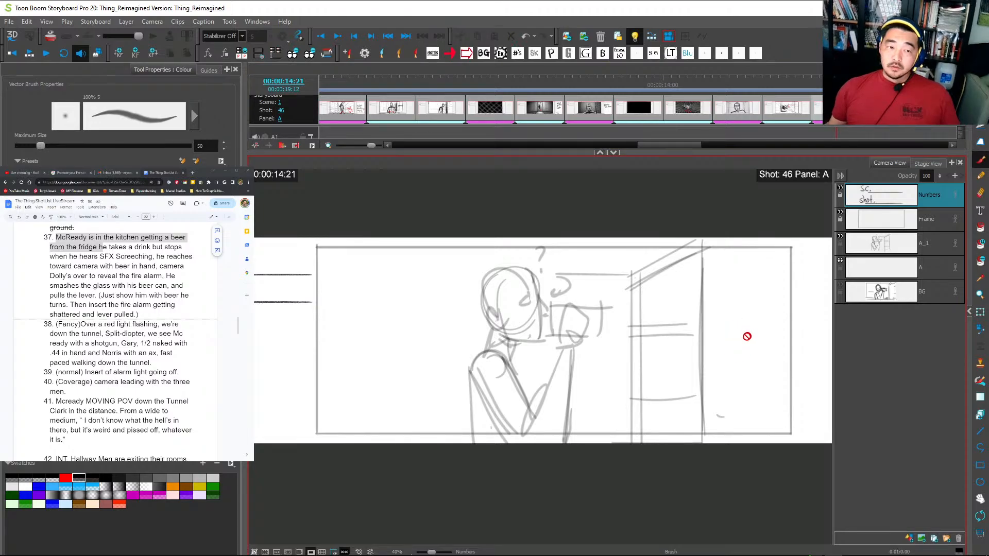
Duplicate shot 46 panel B as a new panel C and make its layer A the current layer.
key(f)
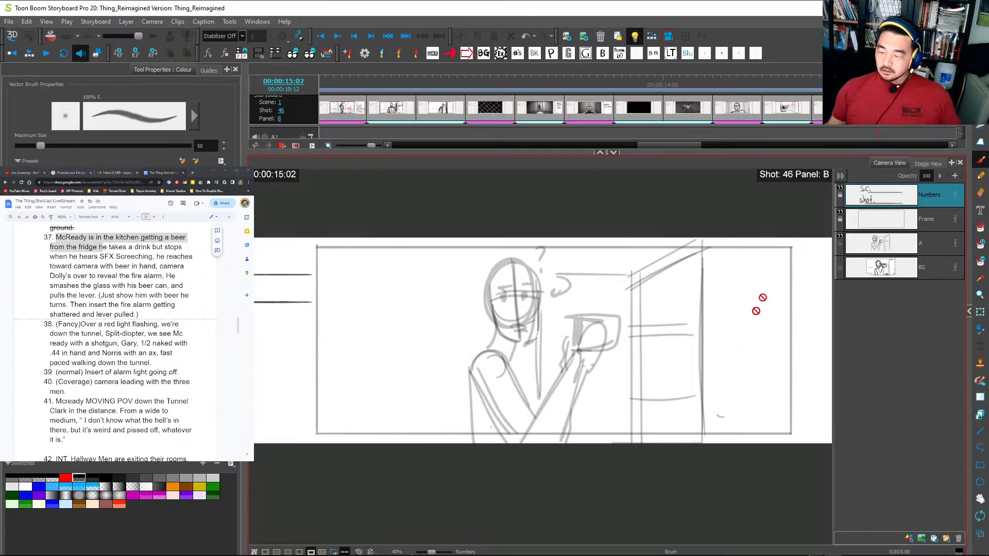
key(f)
click(882, 248)
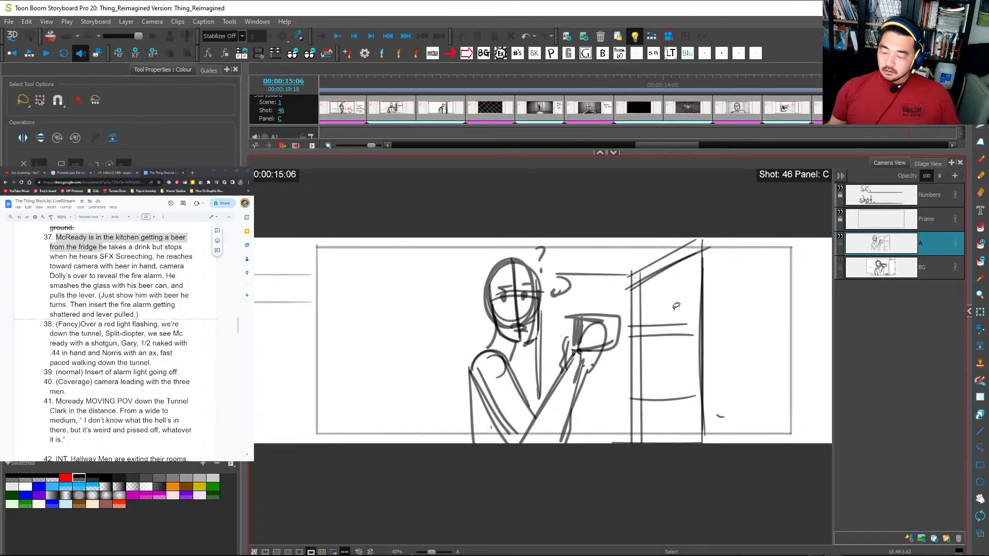
key(period)
key(period)
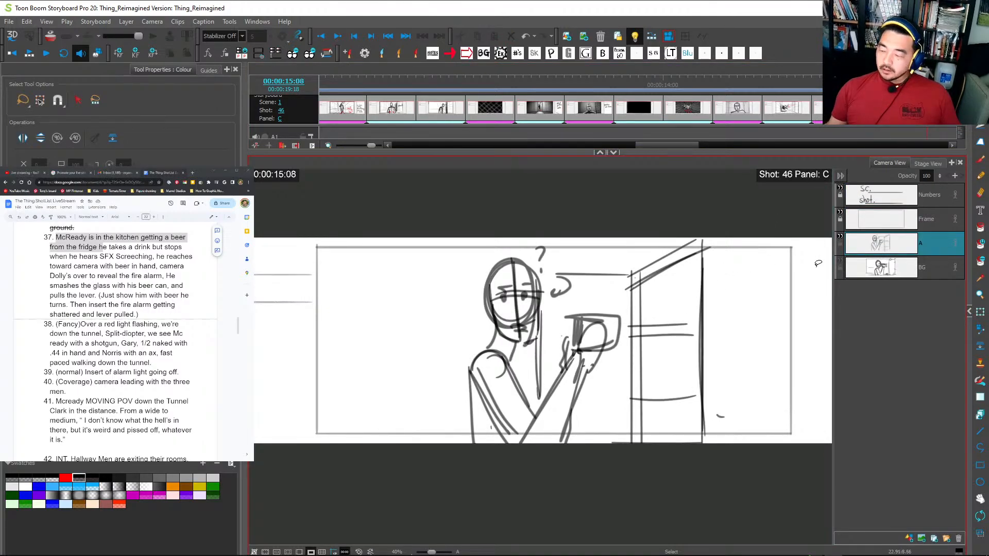
Clear the copied drawing from layer A in panel C and turn on the light table with the brush ready.
mouse_move(736, 379)
mouse_down()
mouse_move(474, 257)
mouse_move(736, 371)
mouse_up()
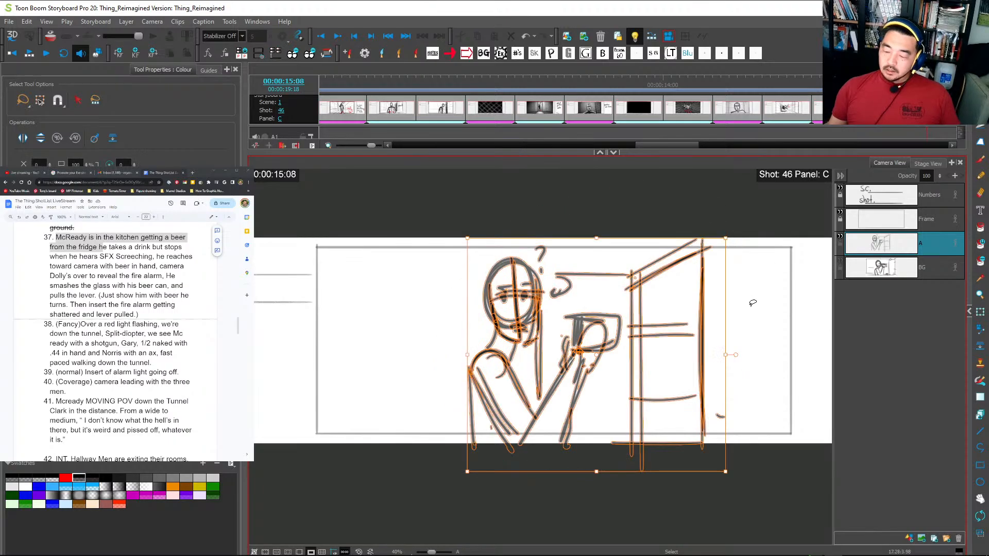
key(Left)
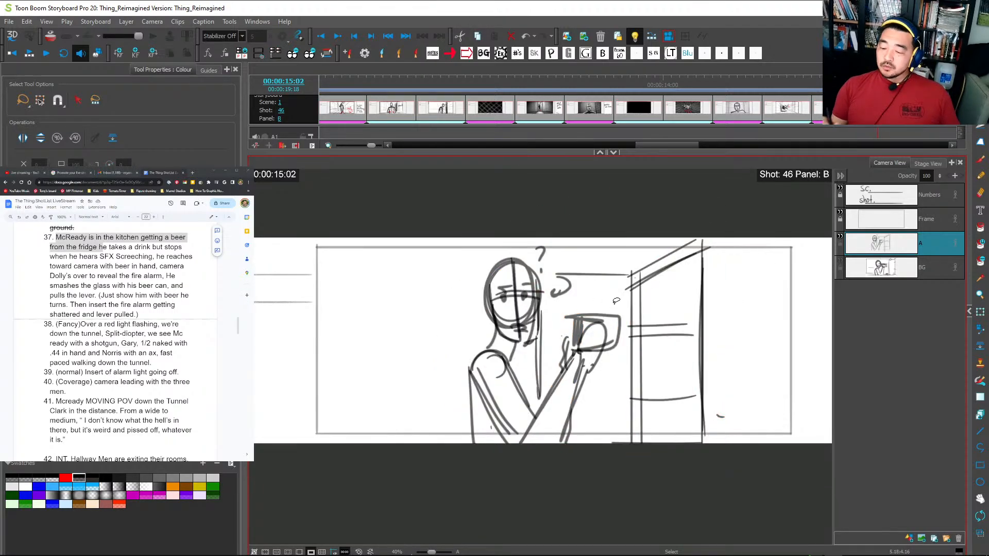
key(Right)
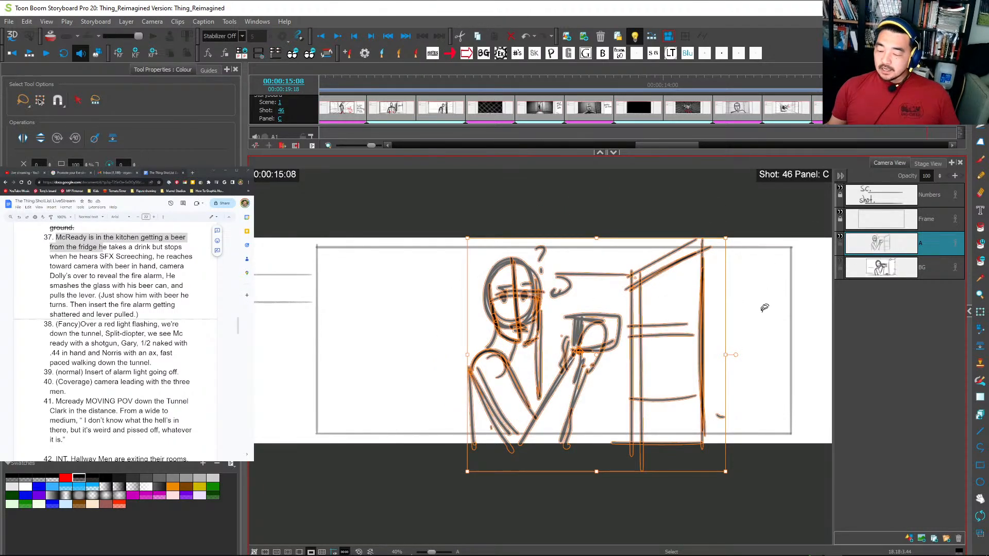
key(Delete)
key(alt+b)
key(shift+l)
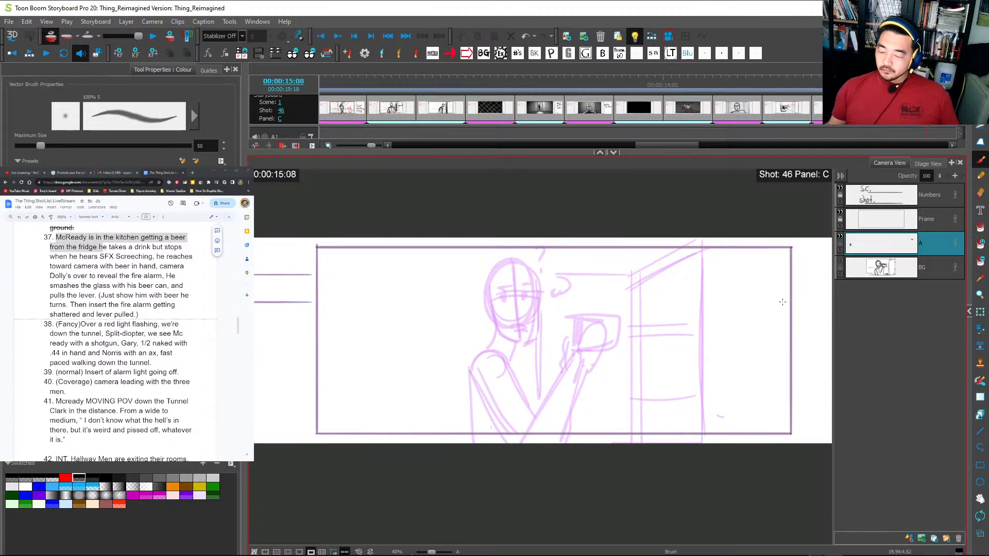
mouse_move(483, 254)
mouse_down()
mouse_move(492, 309)
mouse_move(453, 248)
mouse_move(464, 345)
mouse_up()
drag(428, 297, 497, 293)
drag(429, 287, 500, 282)
key(Left)
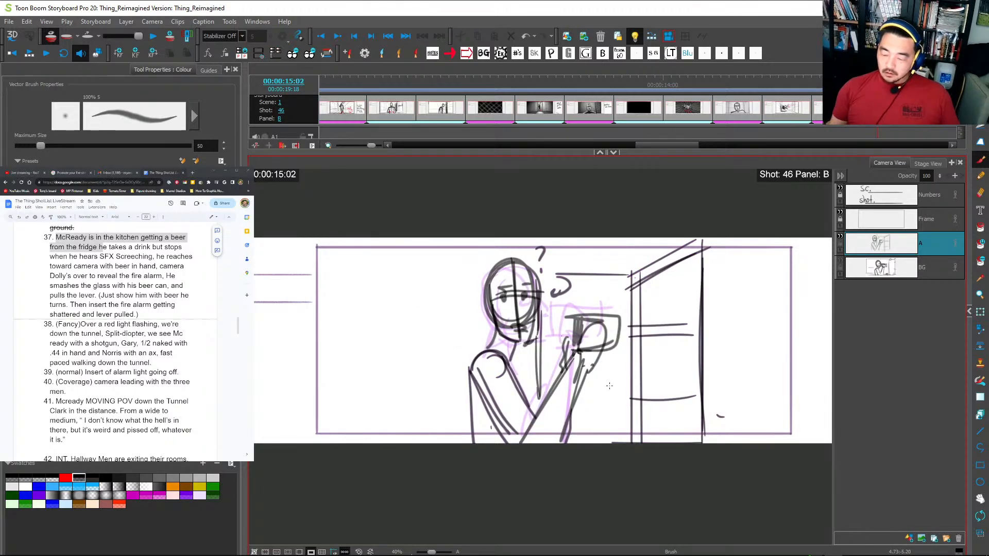
key(Right)
key(shift+l)
key(Left)
key(Right)
key(alt+s)
key(ctrl+a)
key(Delete)
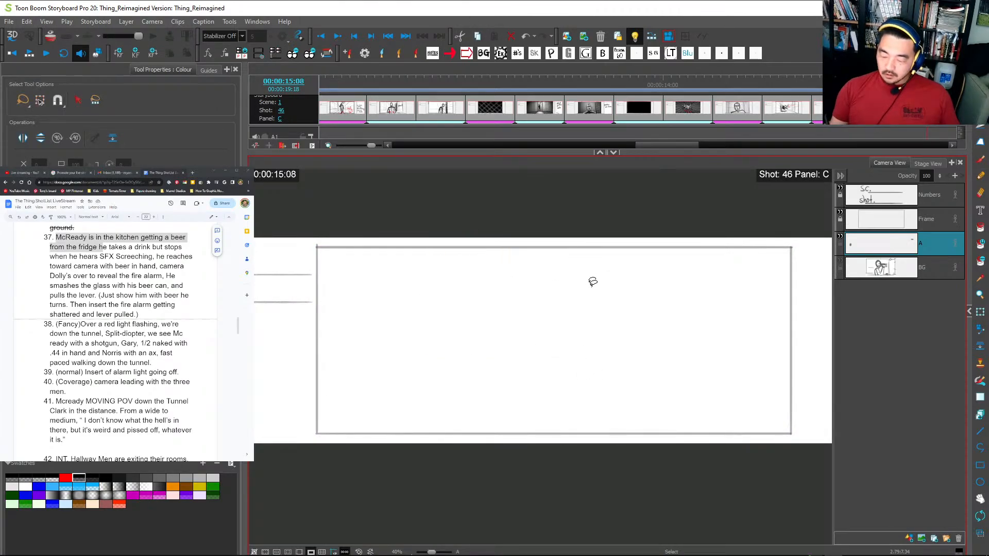
Using the light table over panel B, rough in MacReady's head with facial guide lines and a raised hand holding the beer in panel C.
key(Left)
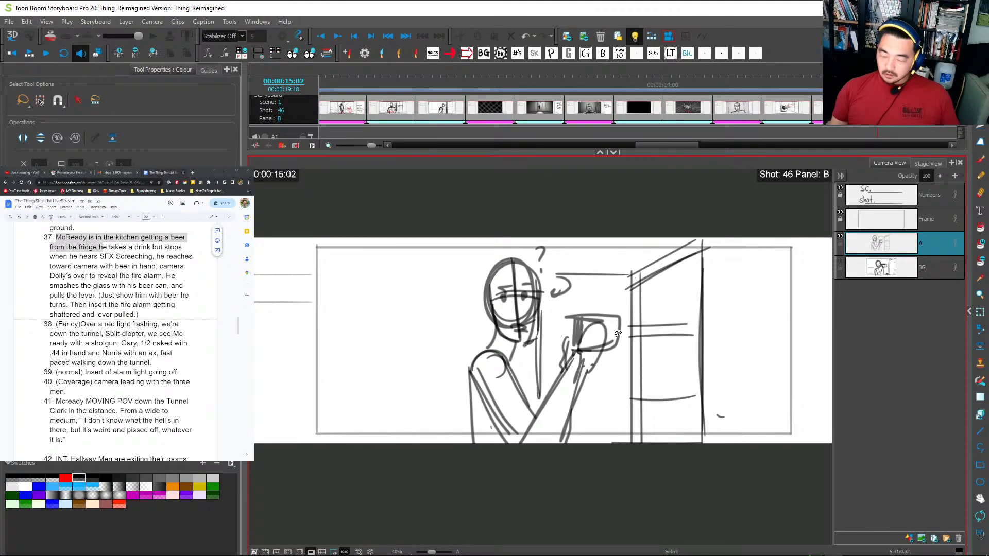
key(Right)
key(shift+l)
key(alt+b)
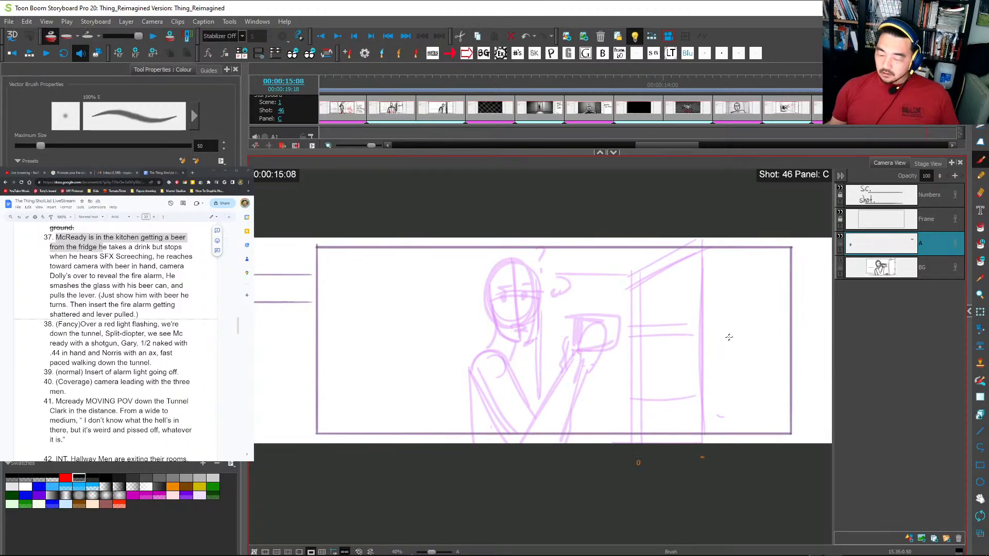
mouse_move(452, 278)
mouse_down()
mouse_move(444, 309)
mouse_move(448, 273)
mouse_move(474, 373)
mouse_up()
mouse_move(450, 299)
mouse_down()
mouse_move(471, 343)
mouse_move(507, 309)
mouse_move(463, 345)
mouse_move(510, 295)
mouse_up()
mouse_move(397, 276)
mouse_down()
mouse_move(398, 311)
mouse_move(417, 268)
mouse_move(399, 289)
mouse_move(436, 253)
mouse_move(412, 330)
mouse_move(423, 369)
mouse_move(523, 354)
mouse_up()
Draw MacReady's neck, shoulder line and lowered upper arm beneath the head, redoing the shoulder strokes as needed.
key(ctrl+z)
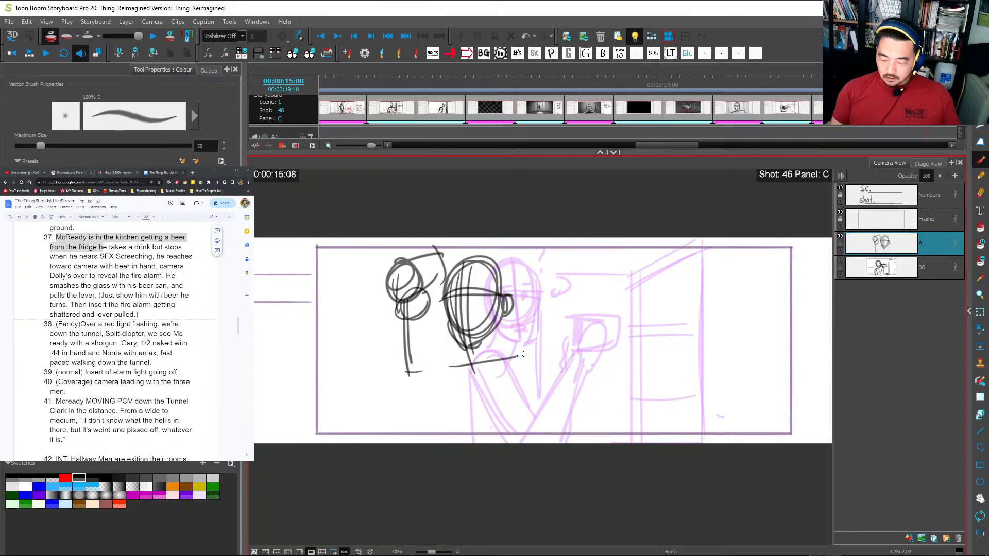
drag(448, 378, 536, 367)
key(ctrl+z)
key(ctrl+z)
drag(495, 329, 507, 356)
mouse_move(462, 366)
mouse_down()
mouse_move(520, 364)
mouse_move(546, 381)
mouse_up()
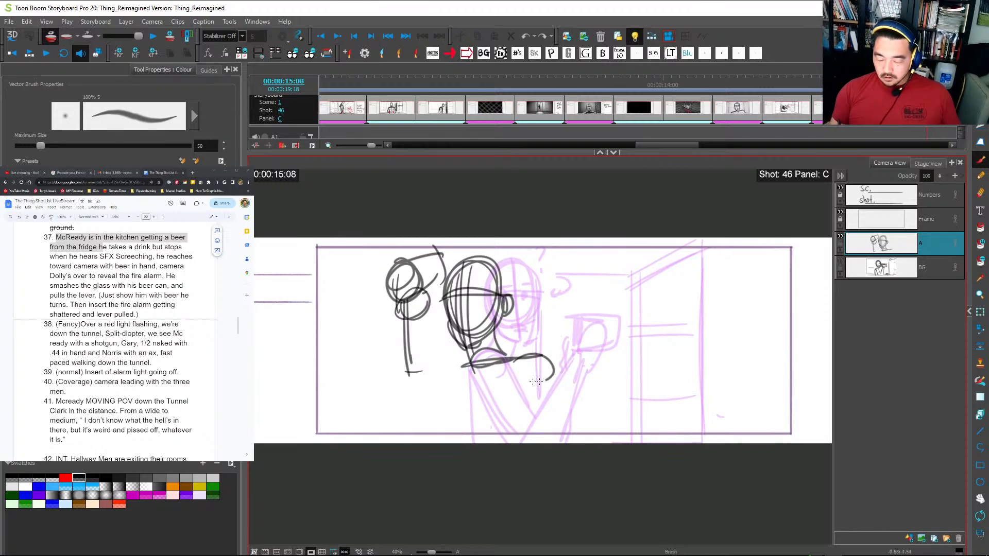
key(ctrl+z)
drag(515, 349, 595, 423)
drag(533, 371, 590, 435)
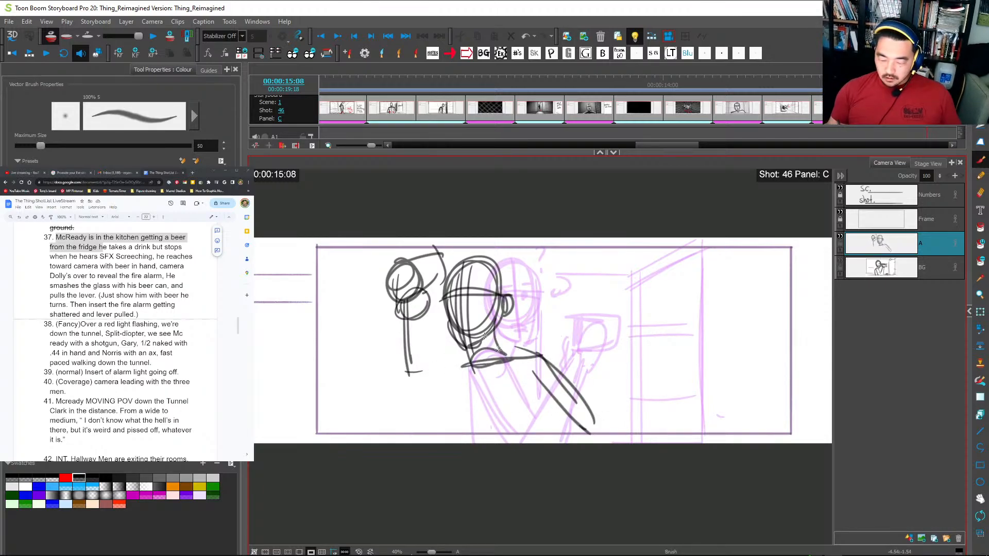
Replace the rough raised hand with a bent, raised arm gripping the beer can, and add the sides of the torso.
key(alt+s)
drag(426, 254, 413, 217)
key(Delete)
key(alt+b)
mouse_move(466, 351)
mouse_down()
mouse_move(456, 344)
mouse_move(437, 359)
mouse_up()
mouse_move(437, 349)
mouse_down()
mouse_move(382, 349)
mouse_move(421, 274)
mouse_move(370, 368)
mouse_up()
mouse_move(370, 369)
mouse_down()
mouse_move(403, 383)
mouse_move(466, 389)
mouse_up()
mouse_move(443, 376)
mouse_down()
mouse_move(467, 452)
mouse_move(456, 442)
mouse_up()
drag(539, 380, 550, 438)
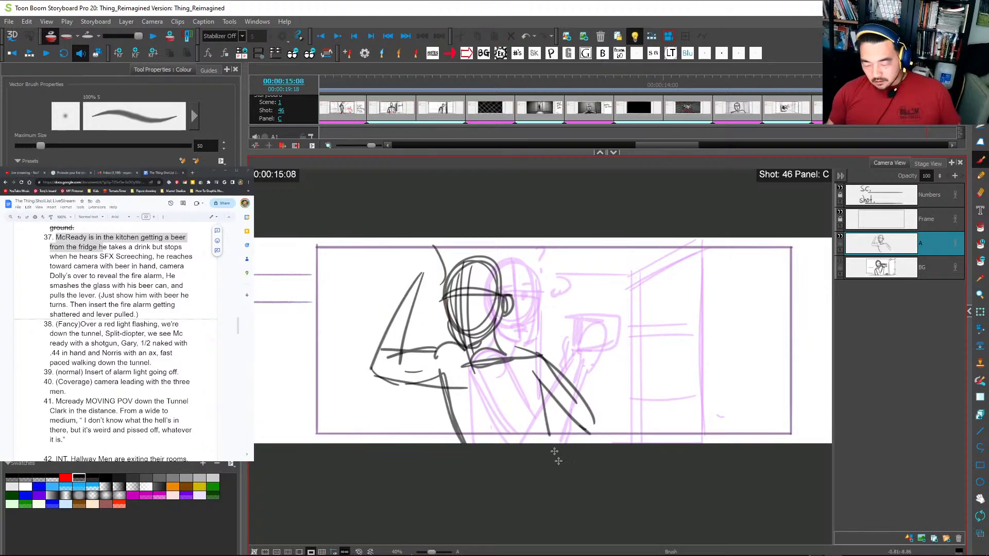
mouse_move(418, 280)
mouse_down()
mouse_move(412, 298)
mouse_move(447, 257)
mouse_up()
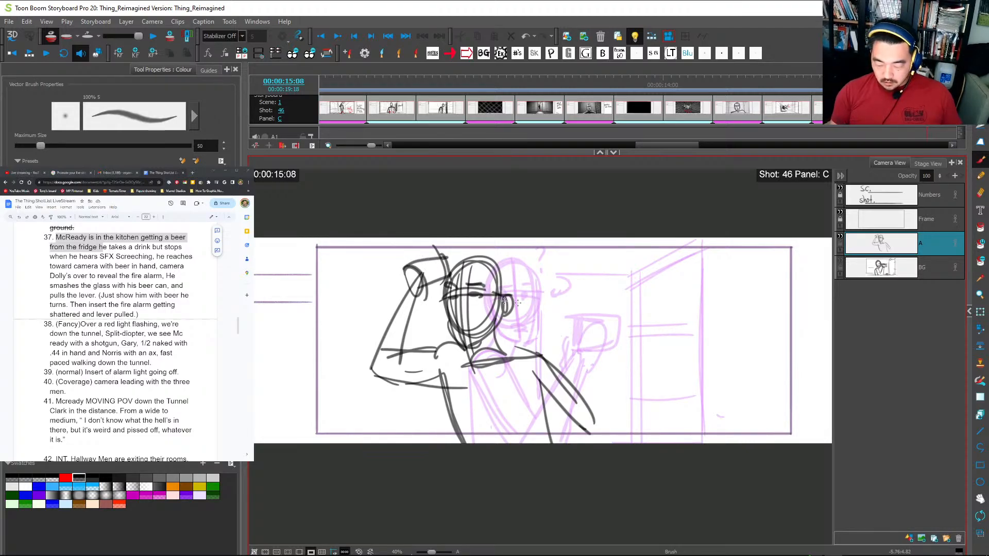
Copy the fridge and background lines from layer A of panel B into layer A of panel C.
key(Left)
key(Right)
key(Left)
click(878, 268)
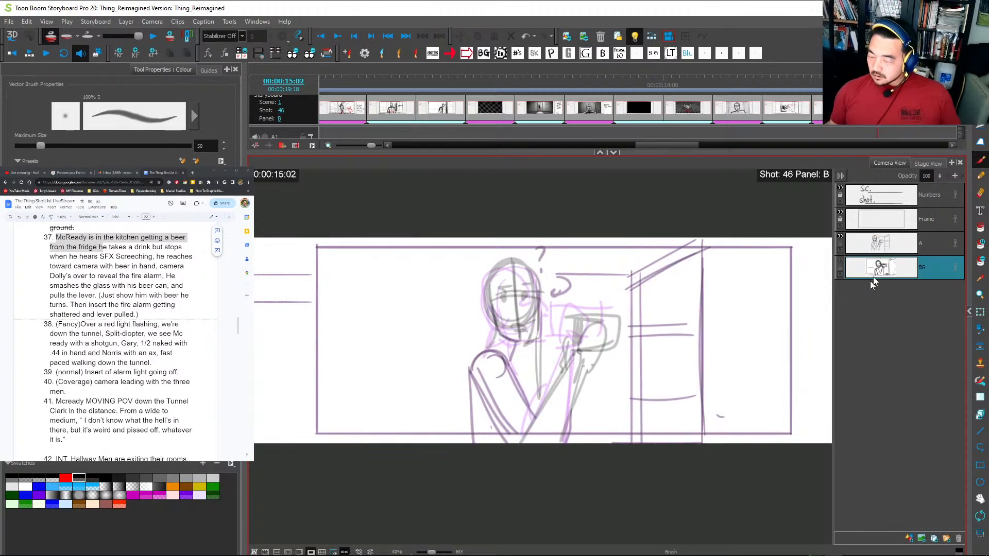
click(881, 243)
key(alt+s)
mouse_move(742, 257)
mouse_down()
mouse_move(618, 453)
mouse_move(618, 248)
mouse_up()
shift+click(541, 389)
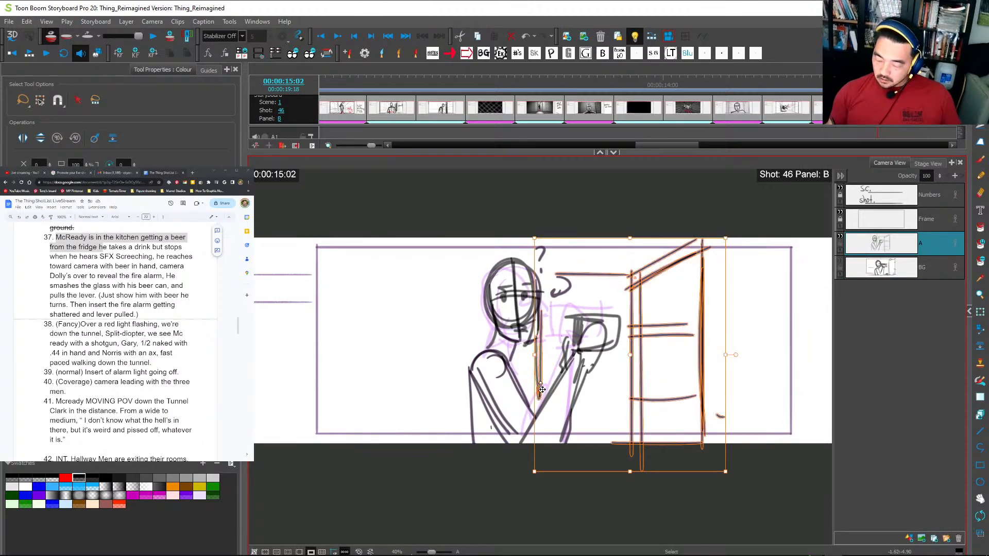
key(Left)
key(Right)
key(Right)
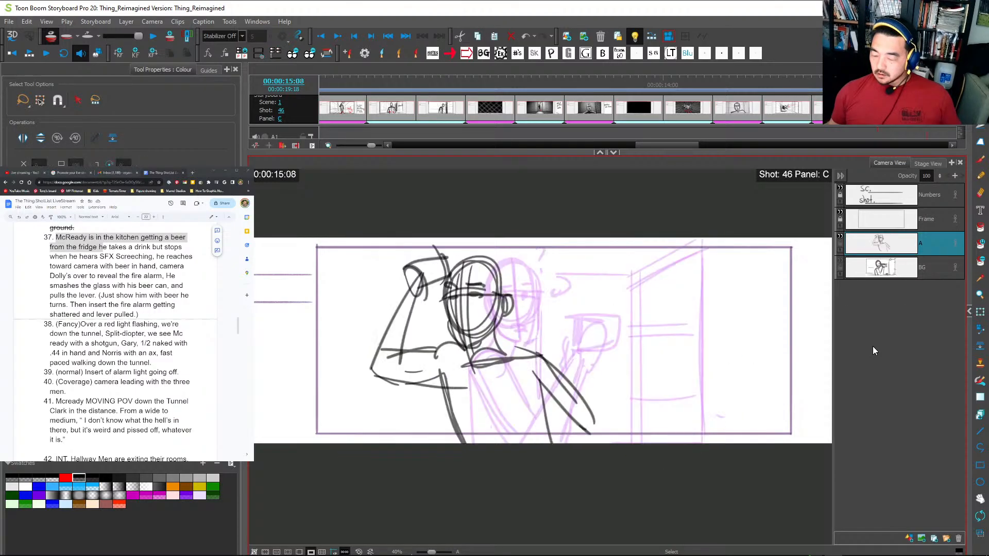
key(Left)
key(Right)
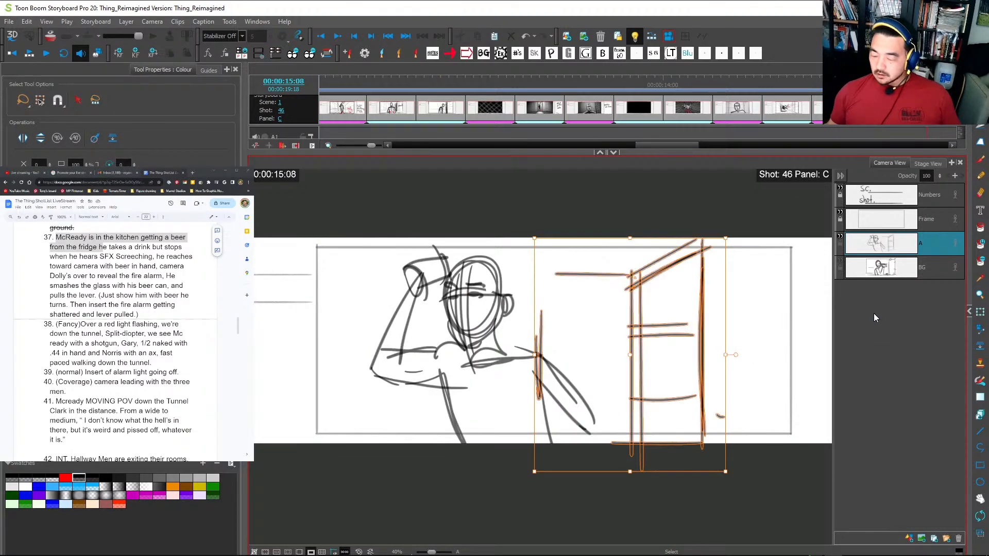
Shift the pasted fridge lines farther away from MacReady in panel C and save the project.
drag(702, 355, 741, 355)
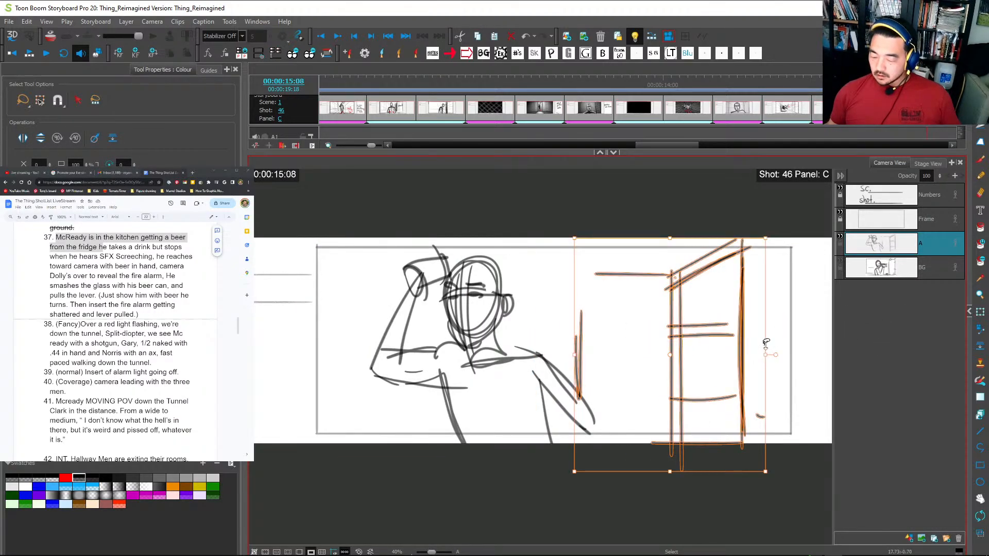
click(791, 339)
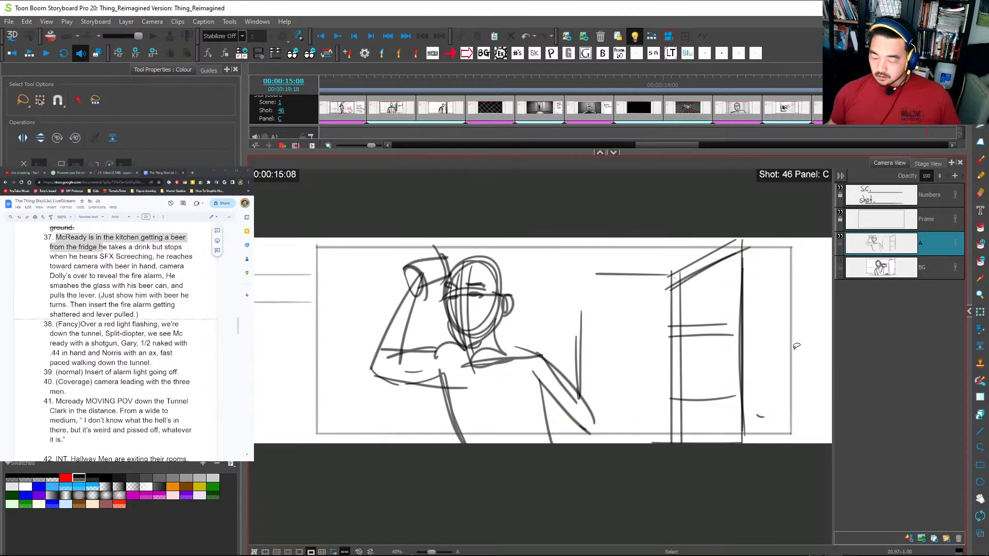
key(ctrl+s)
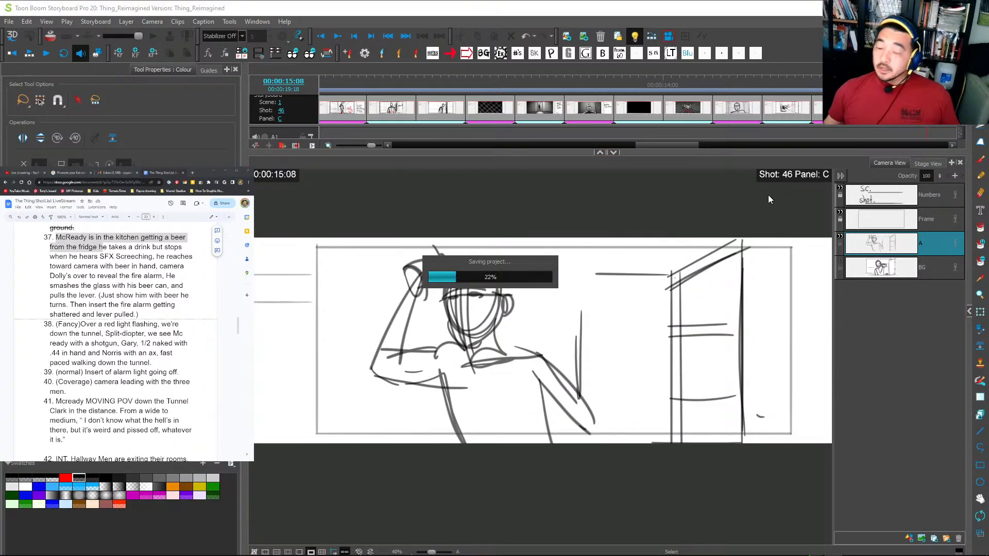
Switch to the Photoshop thumbnail sheet and merge Layer 17 into Layer 16.
key(alt+Tab)
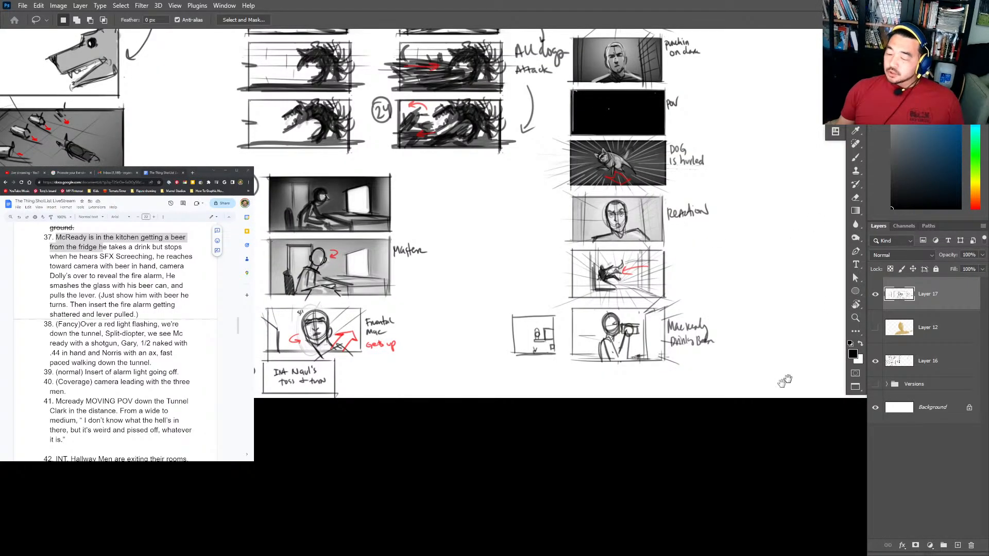
key(Delete)
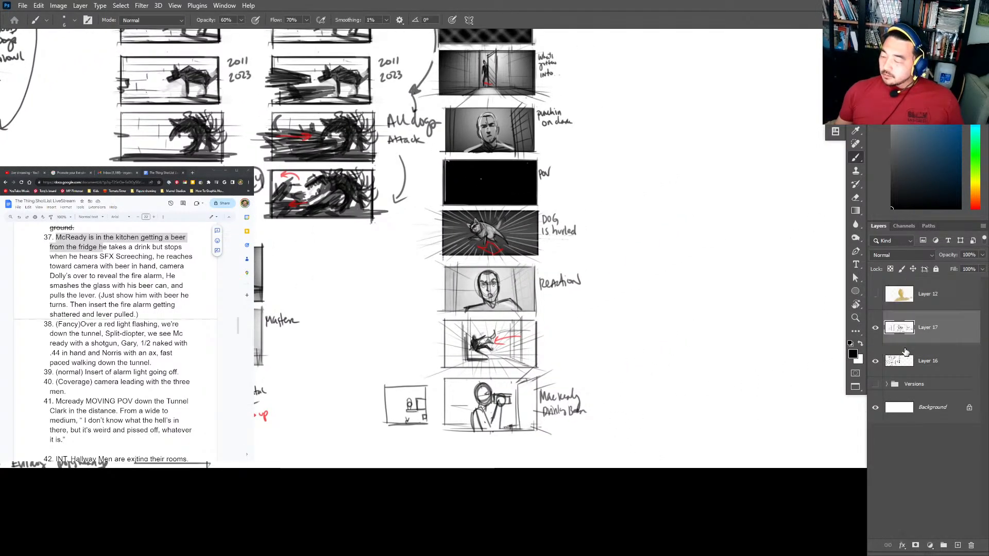
key(z)
key(b)
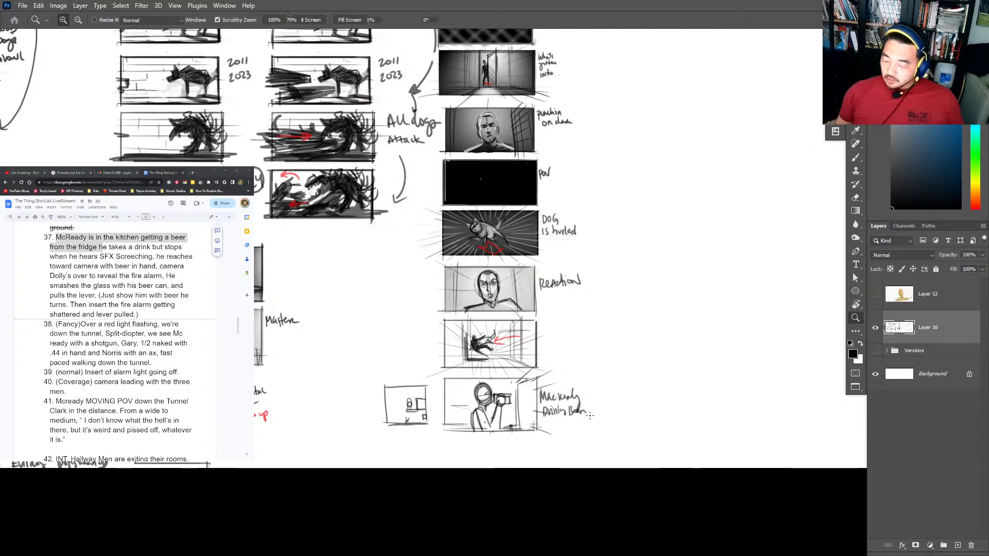
Draw an empty rectangular thumbnail frame in a blank area of the sheet on Layer 16.
drag(641, 108, 553, 453)
mouse_move(597, 146)
mouse_down()
mouse_move(578, 264)
mouse_move(560, 304)
mouse_up()
key(z)
key(b)
mouse_move(524, 181)
mouse_down()
mouse_move(569, 182)
mouse_move(498, 239)
mouse_move(641, 177)
mouse_move(638, 251)
mouse_up()
drag(500, 244, 643, 246)
key(z)
mouse_move(584, 210)
mouse_down()
mouse_move(602, 220)
mouse_move(632, 199)
mouse_up()
key(b)
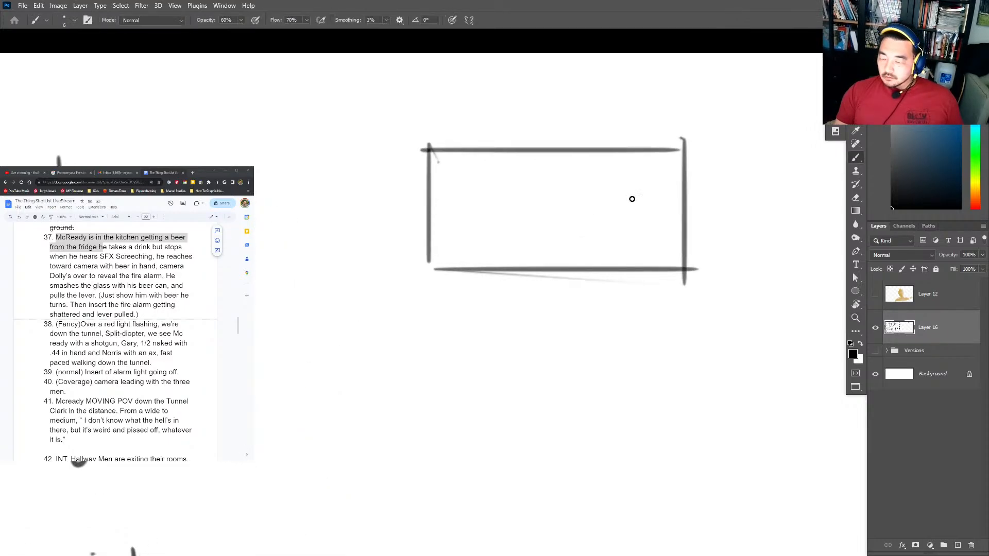
Sketch MacReady's shoulders, torso and arm raising the beer can inside the new thumbnail frame, and erase his trial head.
mouse_move(565, 164)
mouse_down()
mouse_move(551, 206)
mouse_move(576, 170)
mouse_move(583, 189)
mouse_move(567, 227)
mouse_move(582, 223)
mouse_move(533, 238)
mouse_move(604, 232)
mouse_up()
key(ctrl+z)
key(ctrl+z)
key(e)
mouse_move(564, 170)
mouse_down()
mouse_move(593, 208)
mouse_move(551, 203)
mouse_move(567, 169)
mouse_move(567, 219)
mouse_move(581, 189)
mouse_up()
key(b)
mouse_move(548, 243)
mouse_down()
mouse_move(573, 224)
mouse_move(611, 236)
mouse_up()
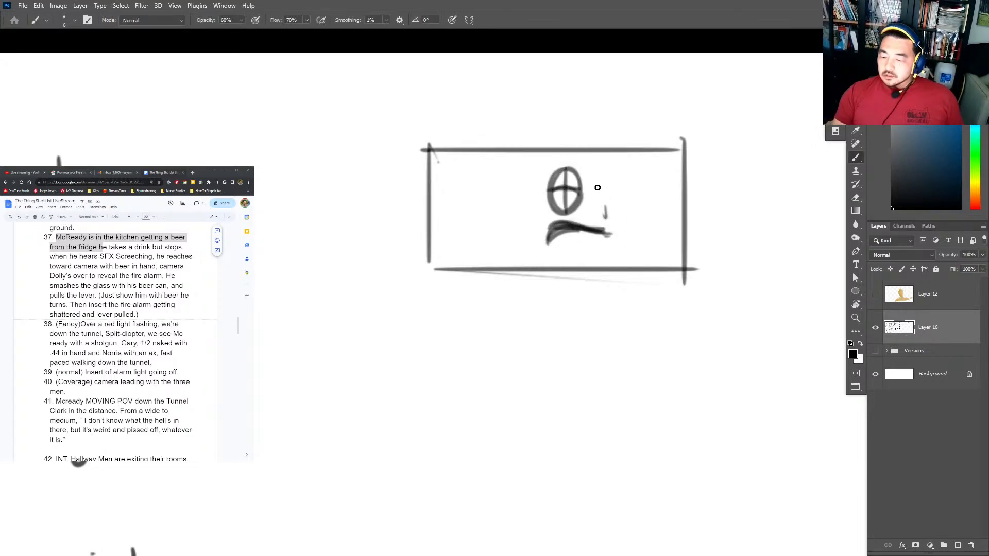
mouse_move(598, 188)
mouse_down()
mouse_move(626, 192)
mouse_move(629, 207)
mouse_move(610, 196)
mouse_move(622, 199)
mouse_move(582, 244)
mouse_move(615, 250)
mouse_move(547, 230)
mouse_move(552, 262)
mouse_up()
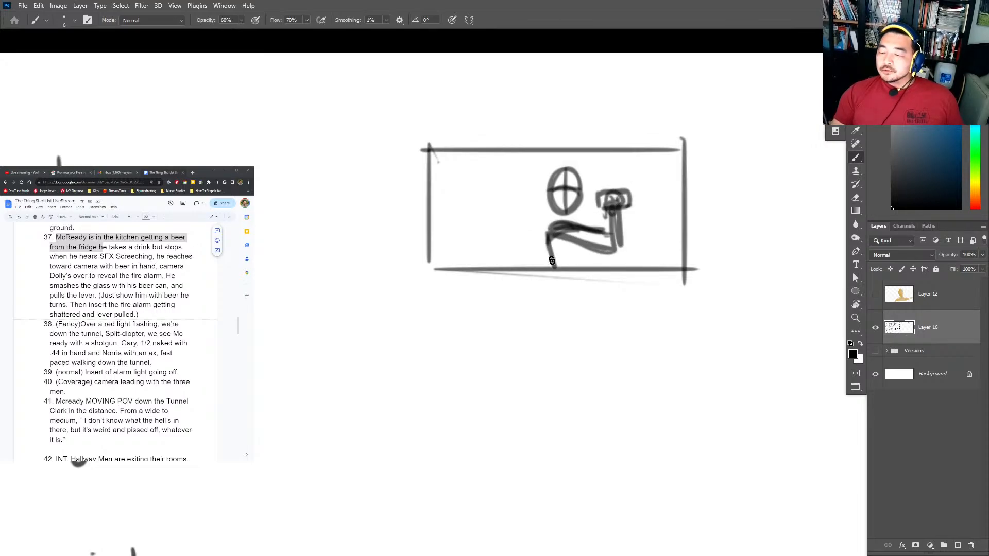
drag(547, 226, 554, 266)
drag(577, 233, 588, 266)
key(e)
drag(558, 183, 575, 201)
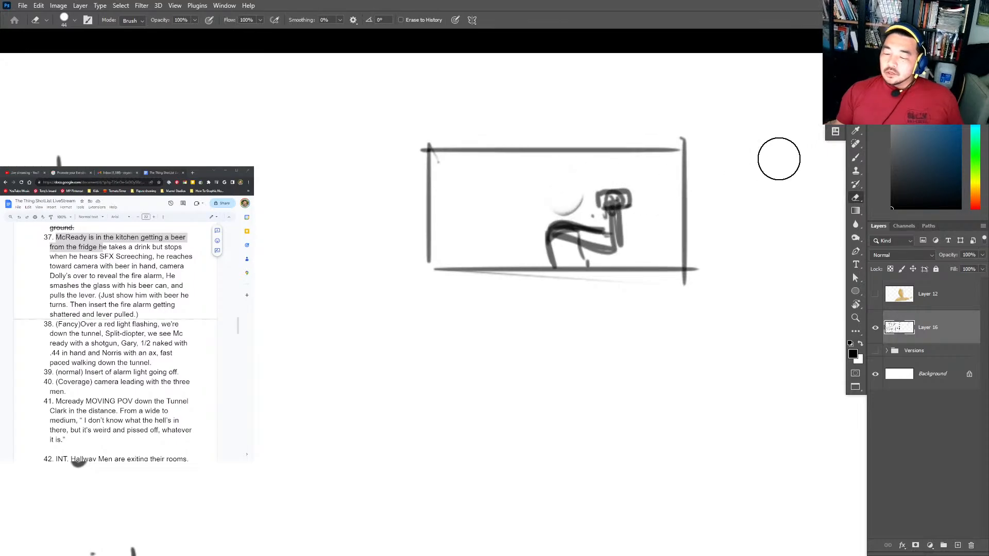
Switch to Storyboard Pro and flip through shot 46 panels A, B and C to compare MacReady's poses.
key(alt+Tab)
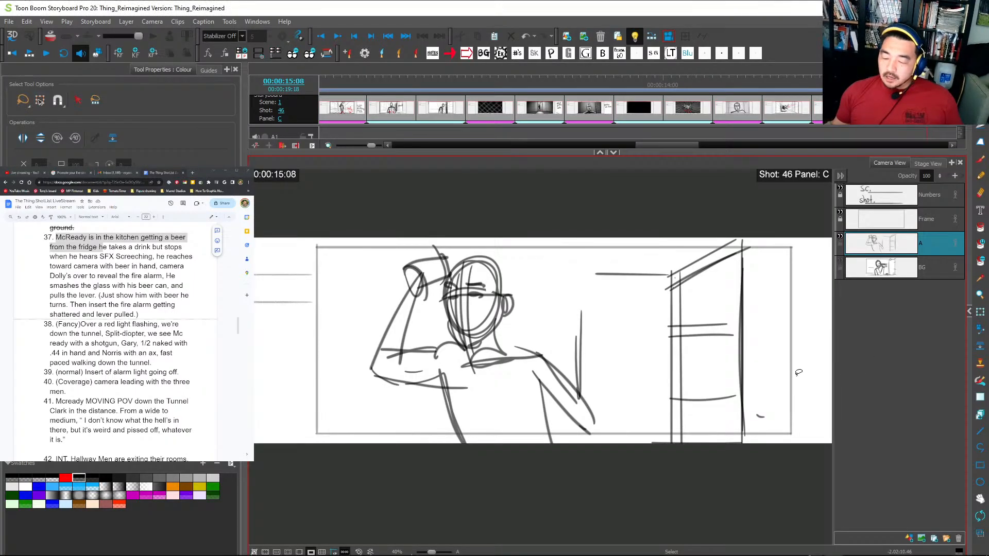
key(Left)
key(Left)
key(Right)
key(Right)
key(Left)
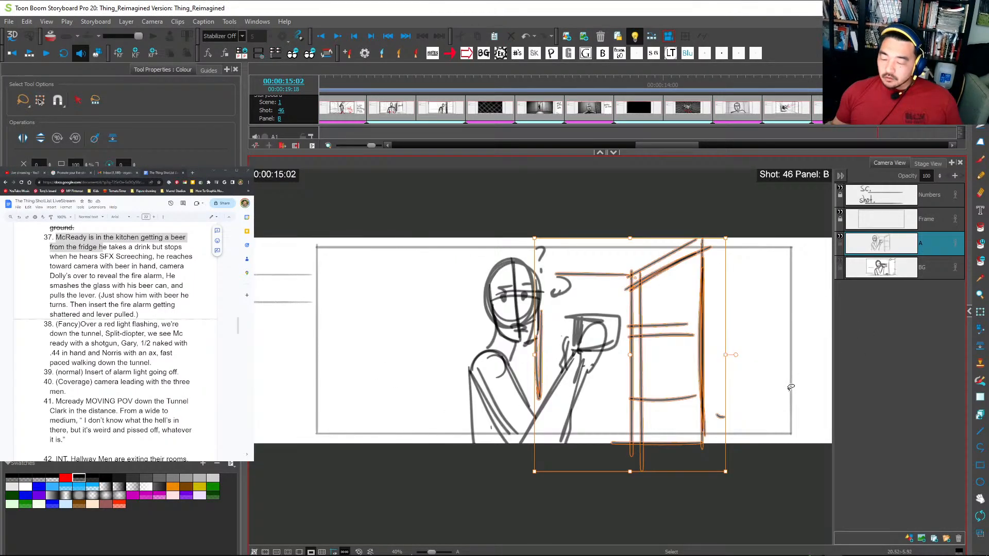
key(Left)
key(Right)
key(Right)
key(Left)
key(Left)
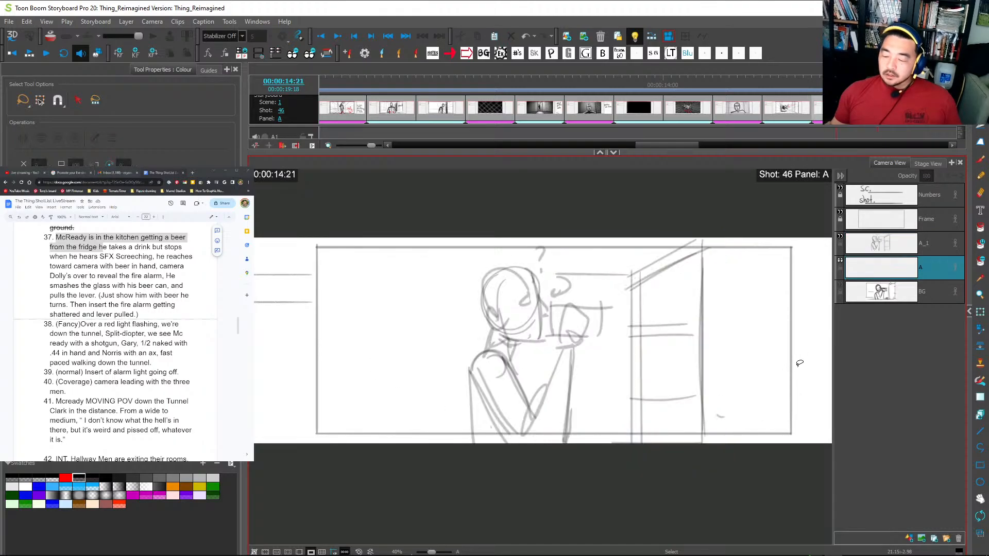
key(Right)
key(Right)
Return to the Photoshop thumbnail sheet and redraw MacReady's head above the shoulders in the new frame.
key(alt+Tab)
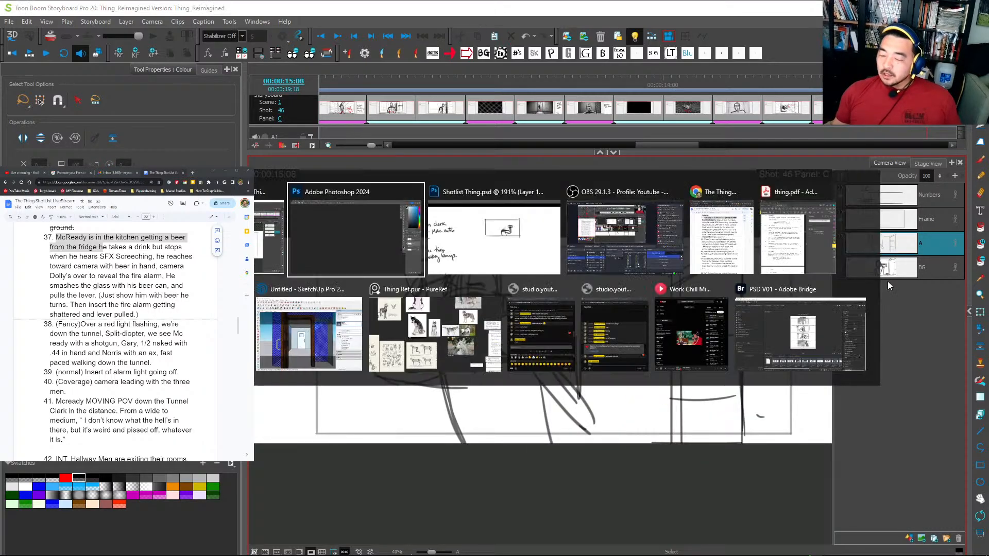
click(541, 257)
mouse_move(551, 257)
mouse_down()
mouse_move(564, 175)
mouse_move(556, 203)
mouse_move(580, 196)
mouse_up()
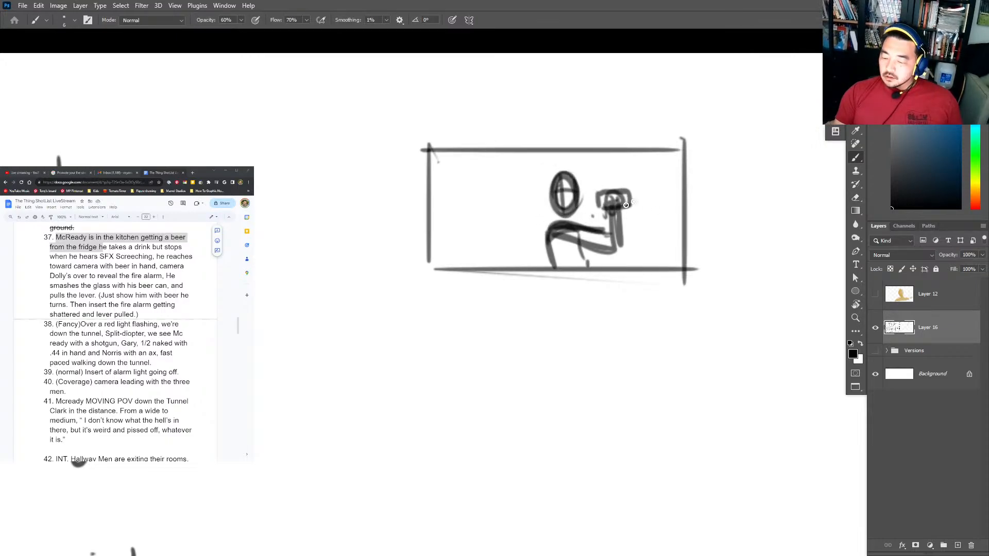
Sketch the fridge's outline at the right side of the frame and a question mark beside MacReady's head.
drag(646, 187, 657, 273)
drag(653, 185, 683, 181)
drag(577, 157, 582, 171)
click(585, 180)
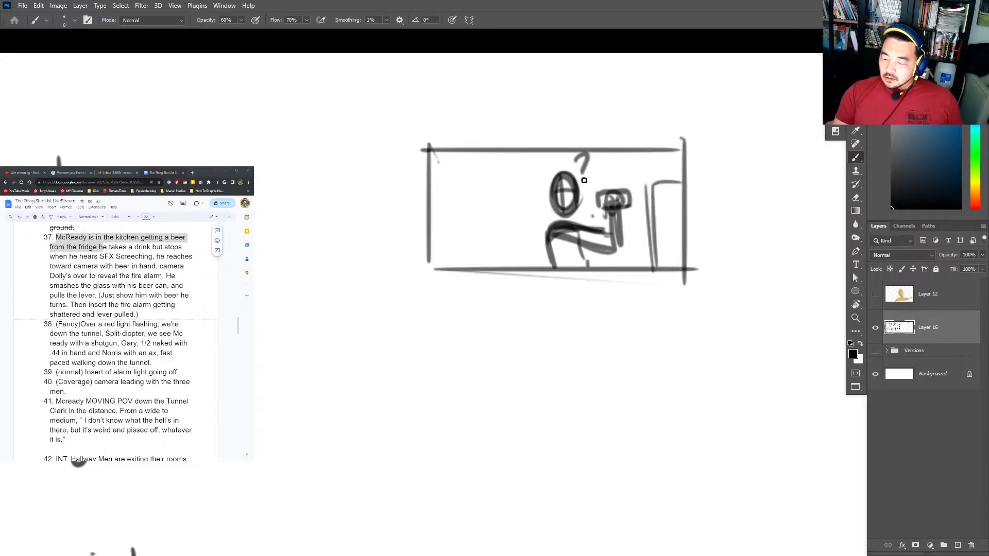
mouse_move(693, 179)
mouse_down()
mouse_move(622, 174)
mouse_move(647, 176)
mouse_move(641, 272)
mouse_up()
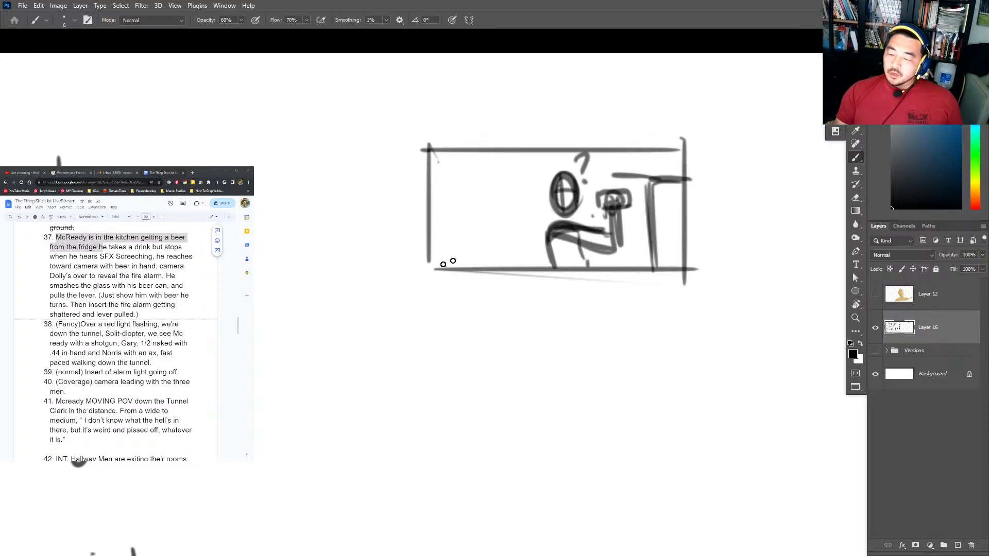
Strengthen the frame's bottom line, then lasso MacReady with the fridge lines and shift them left within the frame.
drag(441, 267, 618, 268)
key(l)
mouse_move(672, 170)
mouse_down()
mouse_move(684, 267)
mouse_move(546, 269)
mouse_move(665, 152)
mouse_move(675, 182)
mouse_move(644, 184)
mouse_move(626, 216)
mouse_move(655, 197)
mouse_up()
key(v)
key(ctrl+d)
key(e)
key(b)
Build the fridge up as a box behind the raised can, with its front, side, vertical edges and a door division line.
mouse_move(574, 169)
mouse_down()
mouse_move(637, 169)
mouse_move(631, 268)
mouse_up()
shift+click(636, 267)
mouse_move(631, 170)
mouse_down()
mouse_move(689, 164)
mouse_move(688, 271)
mouse_up()
mouse_move(654, 268)
mouse_down()
mouse_move(615, 268)
mouse_move(654, 267)
mouse_up()
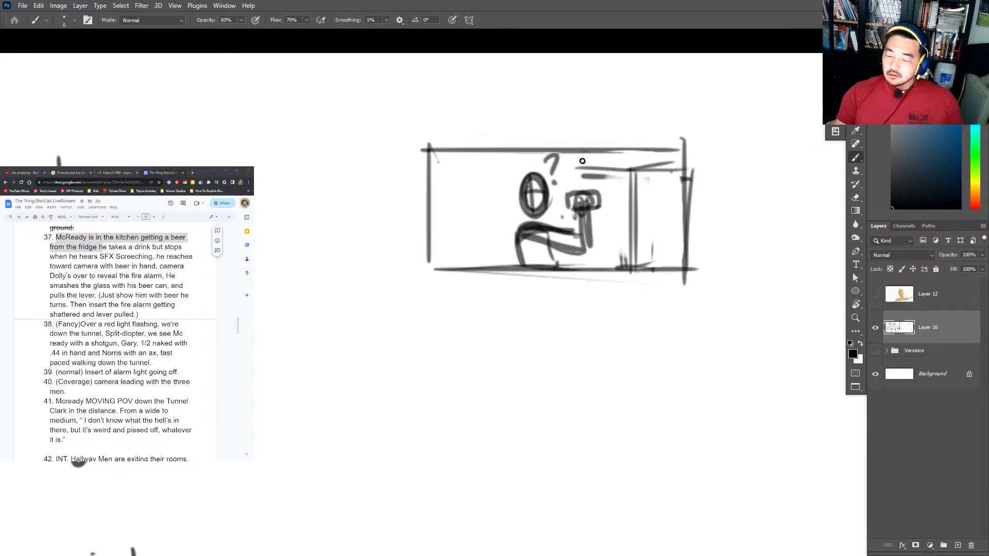
drag(586, 218, 584, 269)
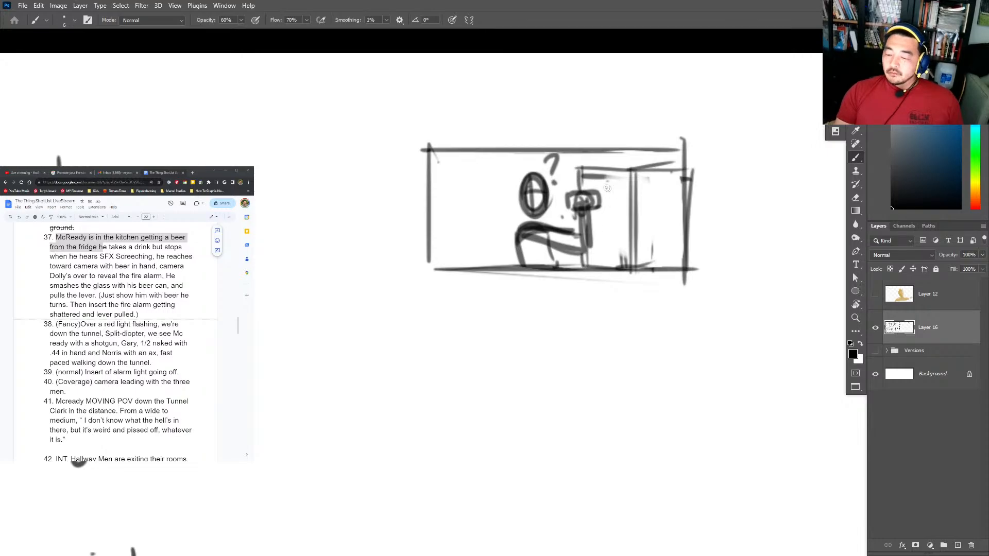
drag(599, 202, 628, 202)
drag(632, 168, 631, 242)
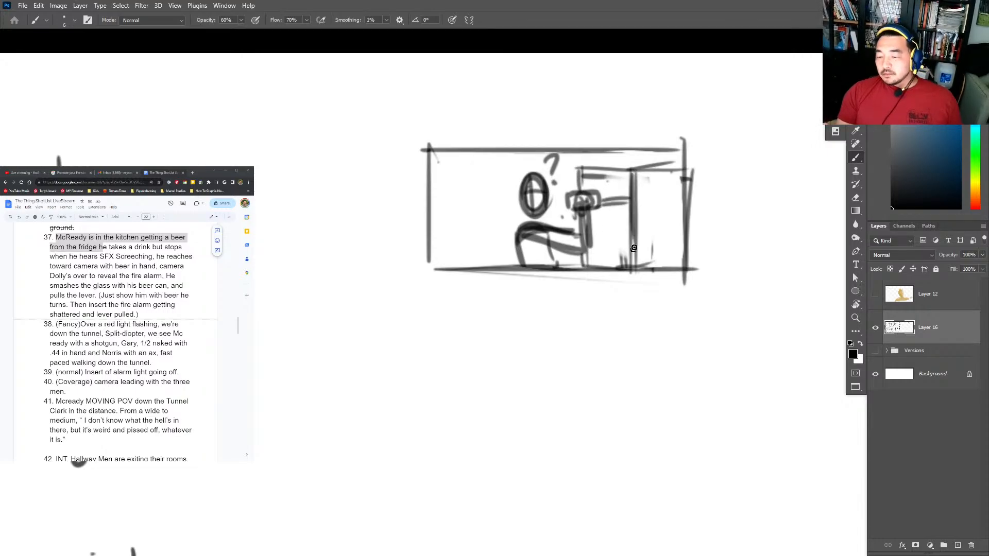
Draw the kitchen's wall corners and converging ceiling lines behind MacReady and the fridge.
mouse_move(404, 142)
mouse_down()
mouse_move(464, 169)
mouse_move(466, 280)
mouse_up()
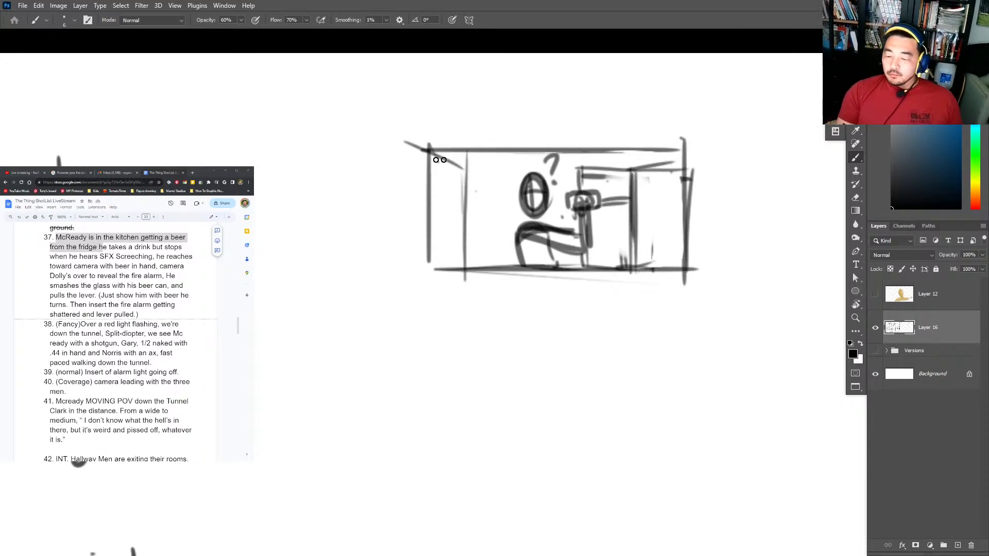
mouse_move(466, 166)
mouse_down()
mouse_move(626, 163)
mouse_move(697, 129)
mouse_up()
drag(625, 170, 625, 291)
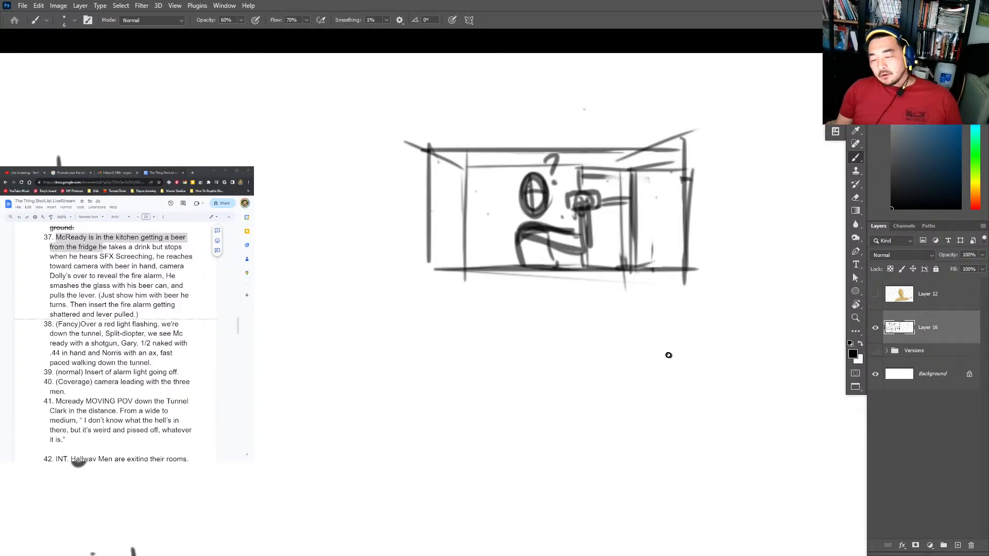
mouse_move(625, 165)
mouse_down()
mouse_move(692, 123)
mouse_move(564, 163)
mouse_up()
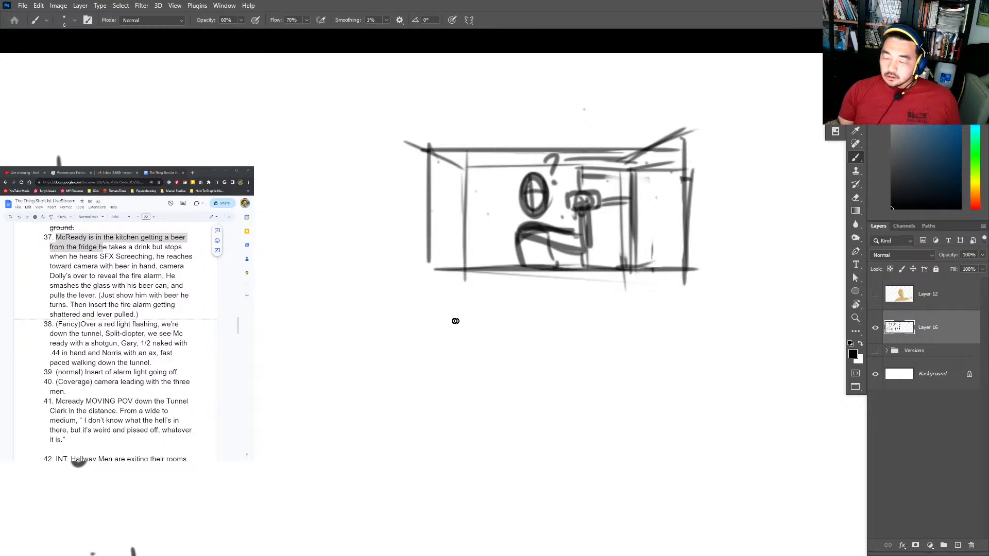
Draw a second empty rectangular thumbnail frame directly below the MacReady frame.
mouse_move(432, 298)
mouse_down()
mouse_move(433, 418)
mouse_move(635, 338)
mouse_move(663, 305)
mouse_up()
mouse_move(680, 302)
mouse_down()
mouse_move(684, 443)
mouse_move(685, 432)
mouse_up()
drag(698, 425, 447, 431)
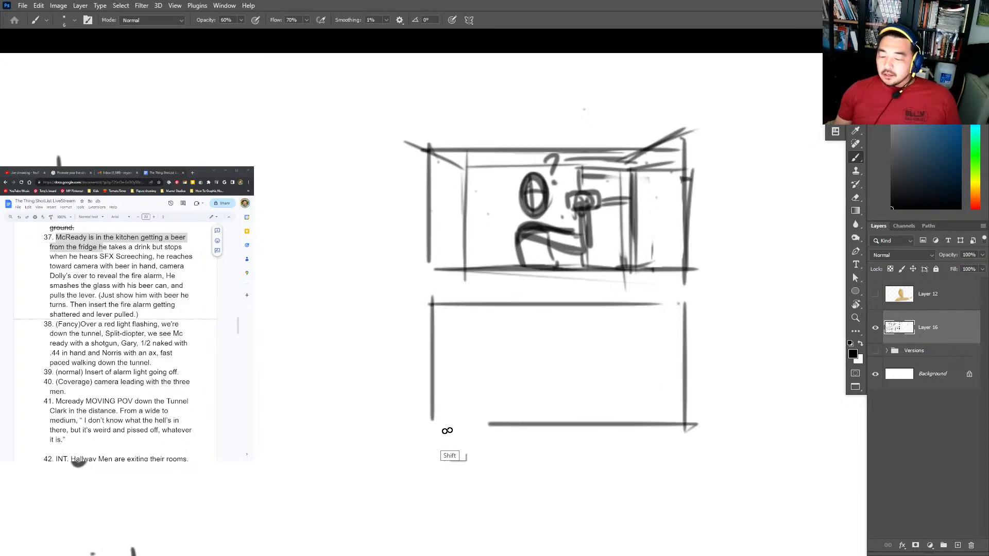
Try sketching a tall open box in the middle of the lower frame.
scroll(652, 330, down, 2)
mouse_move(518, 289)
mouse_down()
mouse_move(519, 372)
mouse_move(518, 275)
mouse_move(512, 355)
mouse_up()
key(ctrl+z)
mouse_move(500, 269)
mouse_down()
mouse_move(558, 276)
mouse_move(559, 349)
mouse_up()
drag(561, 286, 562, 367)
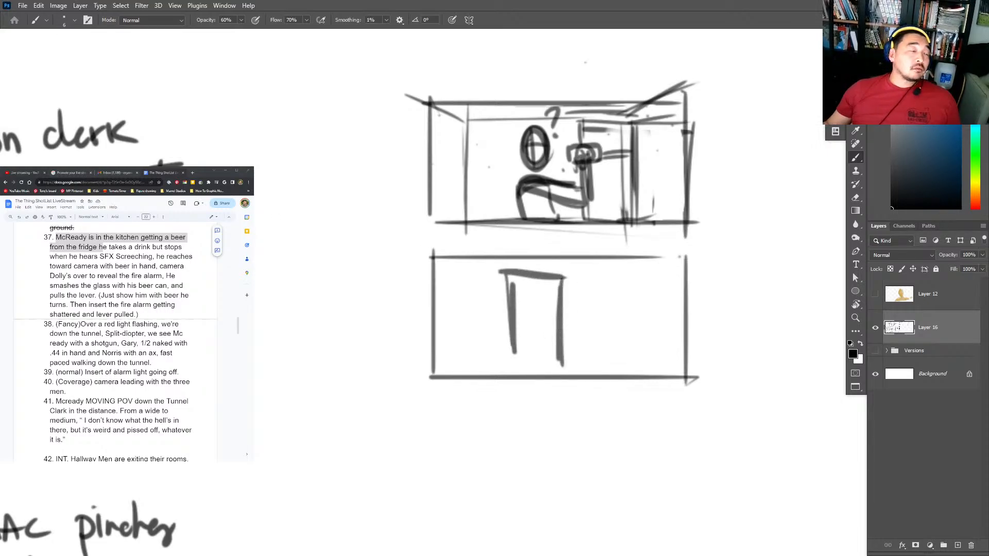
Reread shot 37 in the Google Docs shot list, from the fridge action to the note about the beer turn and alarm insert.
click(160, 174)
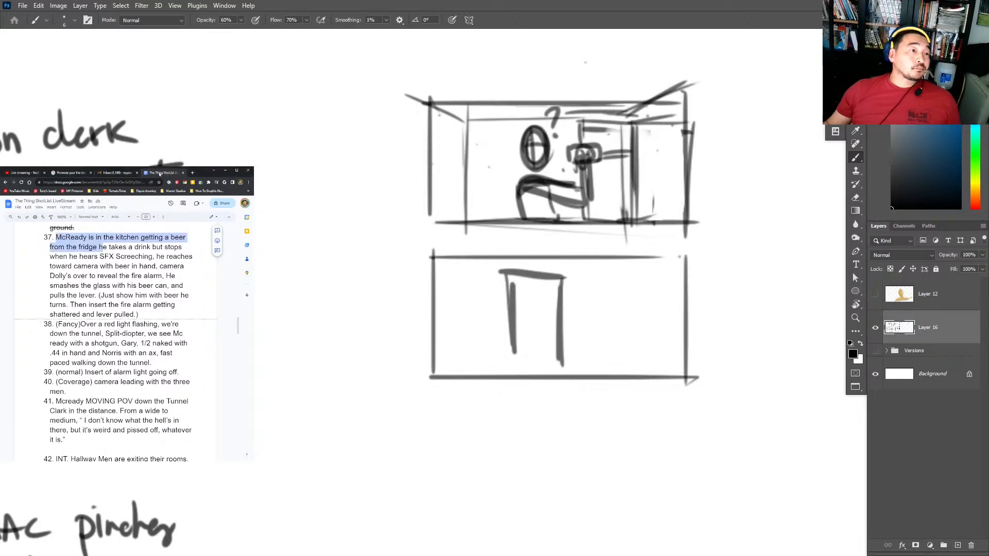
click(56, 241)
drag(56, 241, 163, 251)
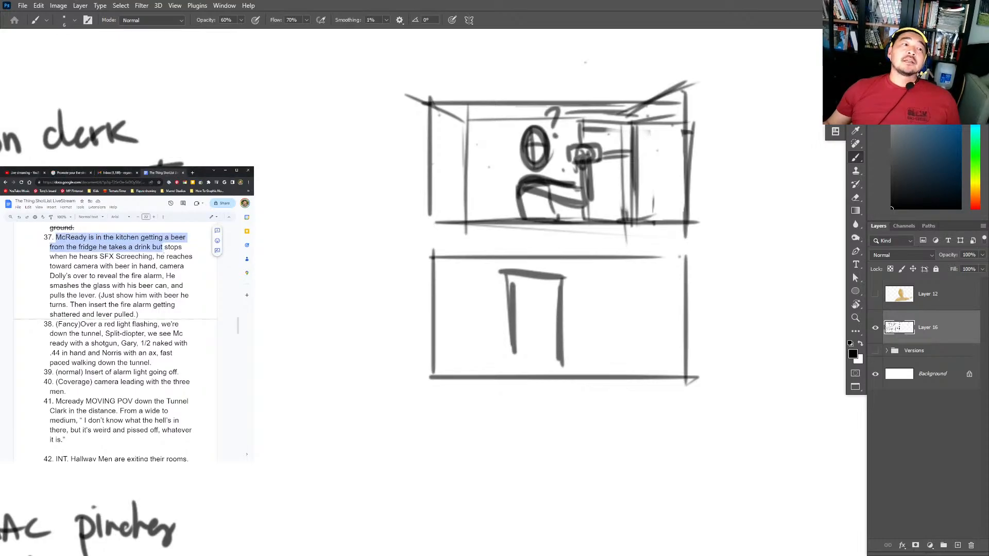
drag(164, 251, 114, 266)
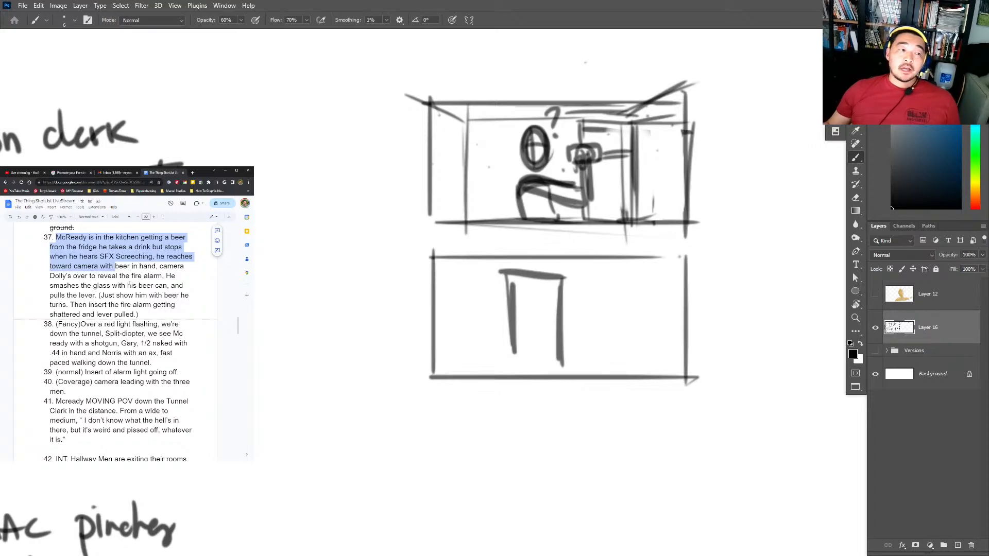
drag(72, 286, 148, 295)
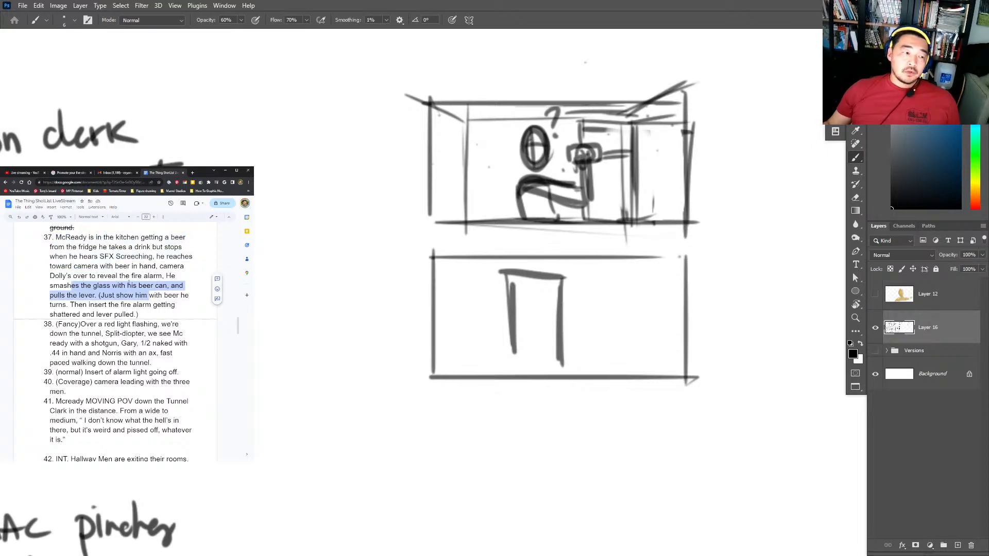
click(127, 285)
drag(94, 285, 124, 296)
click(110, 293)
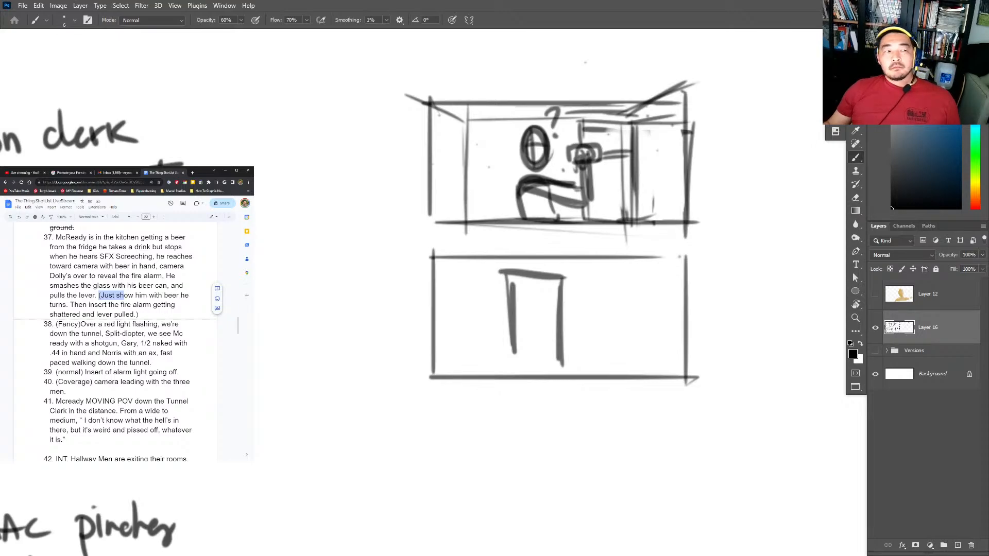
Return to Photoshop and erase the trial box from the lower frame.
text(s.)
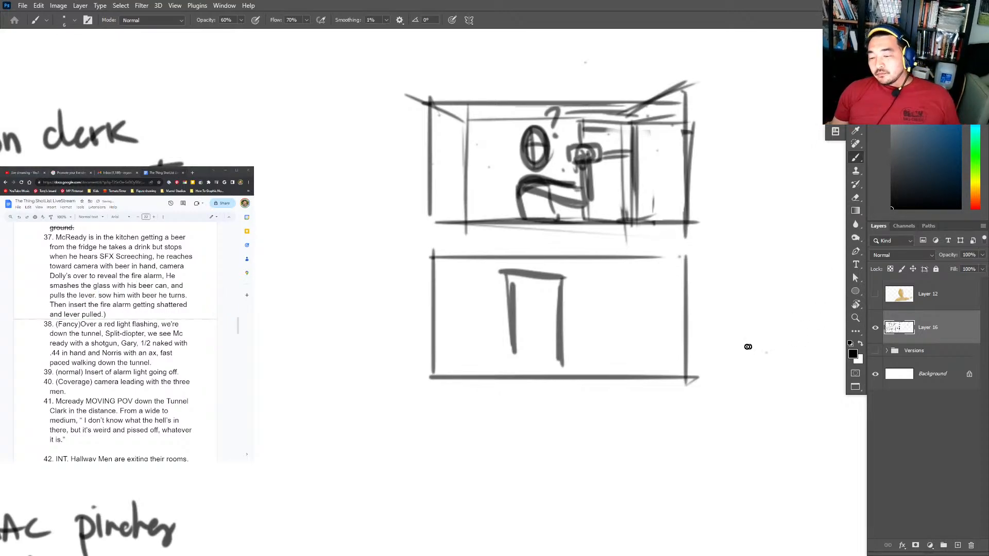
text(e)
mouse_move(567, 294)
mouse_down()
mouse_move(526, 289)
mouse_move(521, 342)
mouse_move(597, 304)
mouse_up()
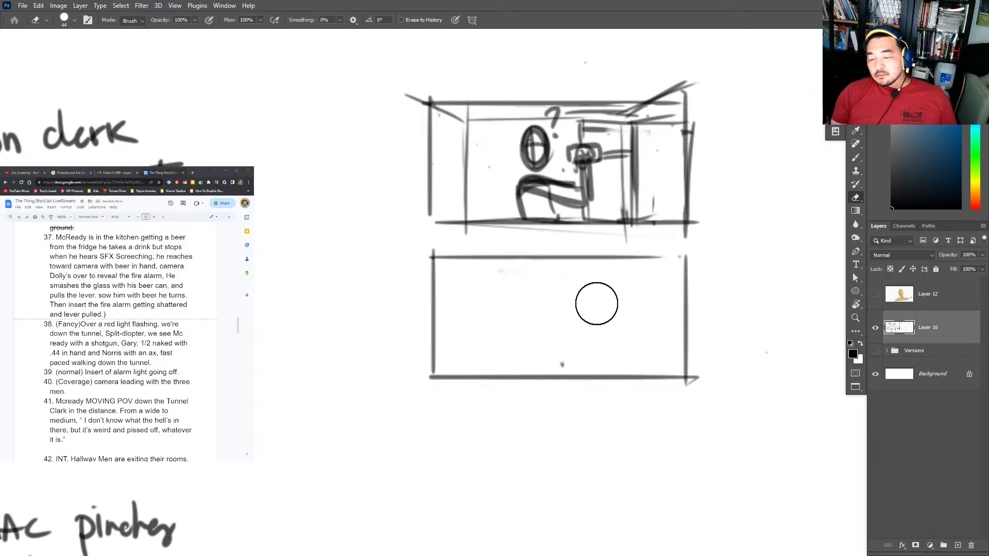
key(b)
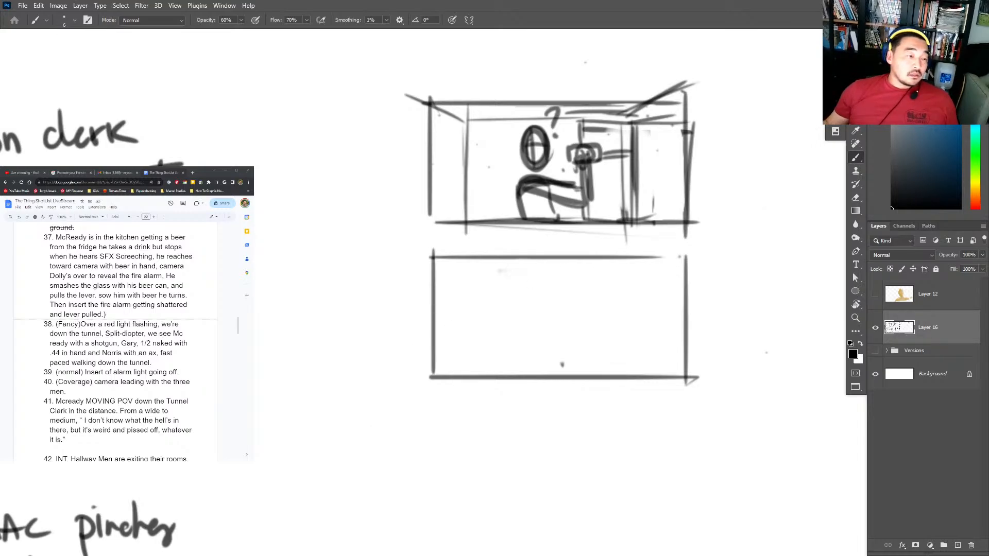
Undo the accidental text change in shot 37 of the Google Docs shot list.
click(119, 314)
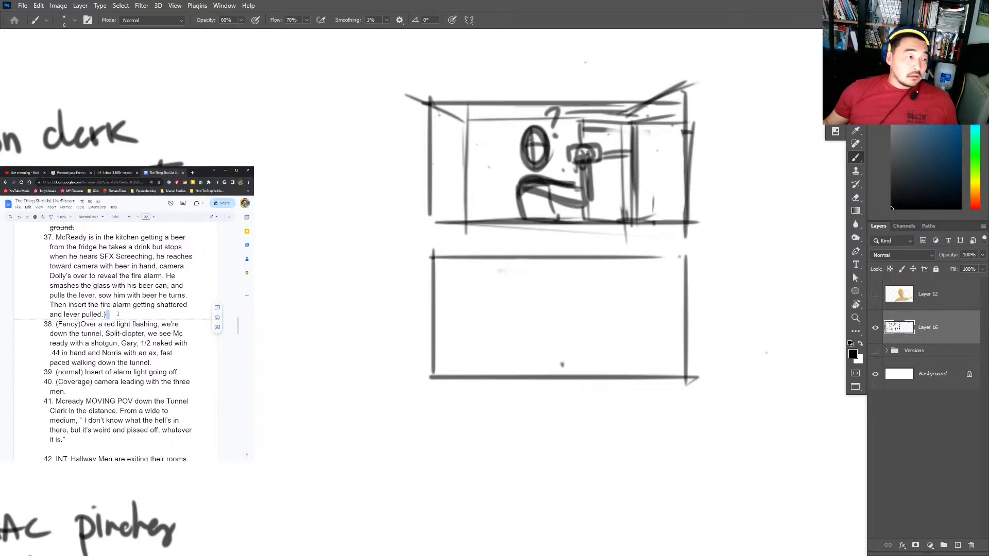
key(ctrl+z)
click(111, 296)
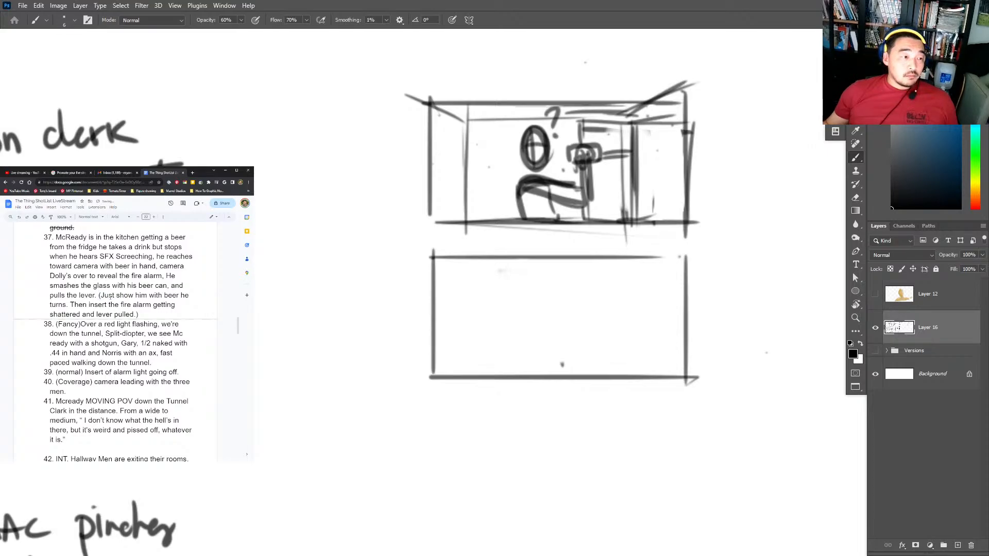
Add an exclamation mark and red turn arrow beside MacReady's head, plus a red arrow pointing left from his torso.
click(653, 207)
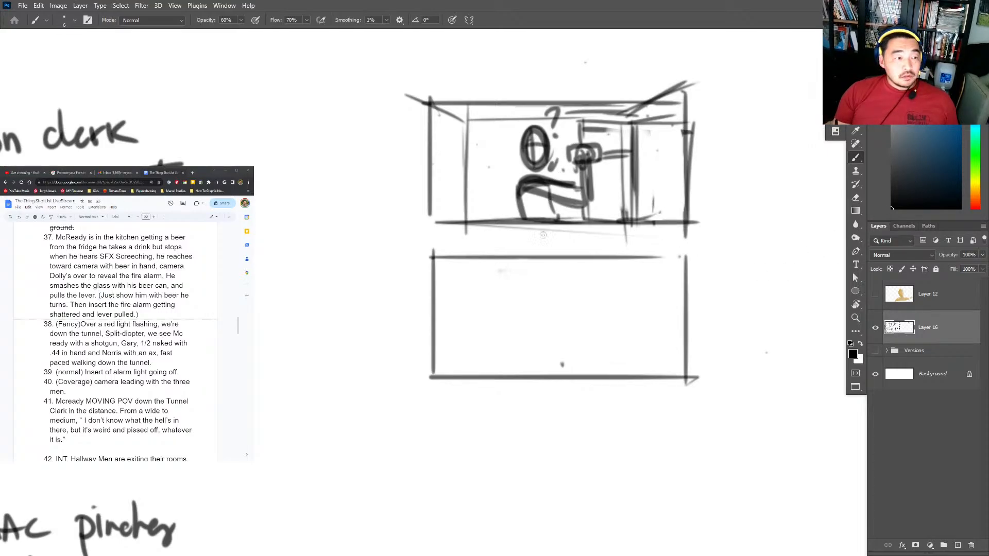
mouse_move(513, 287)
mouse_down()
mouse_move(515, 355)
mouse_move(530, 304)
mouse_up()
key(ctrl+z)
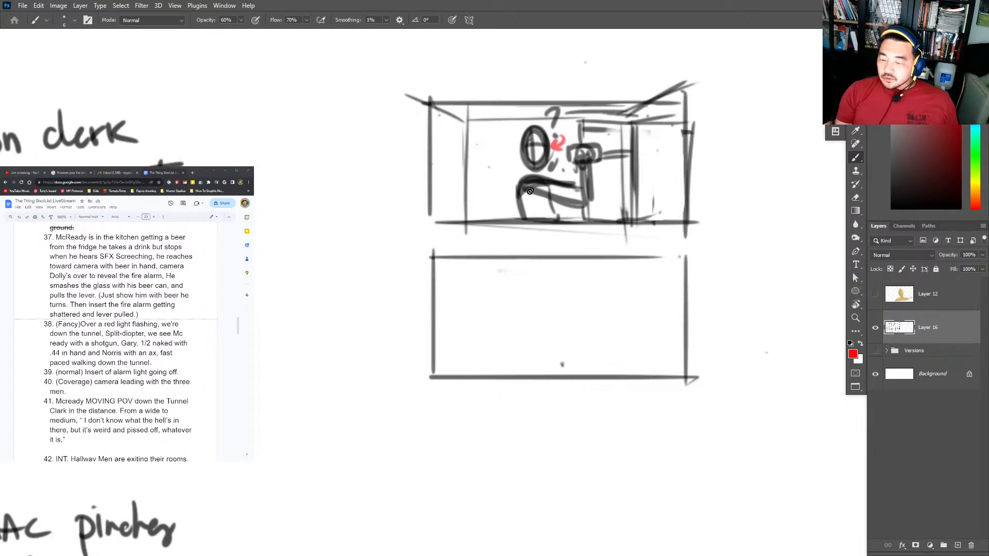
drag(504, 189, 470, 189)
mouse_move(487, 180)
mouse_down()
mouse_move(470, 190)
mouse_move(498, 201)
mouse_up()
key(d)
Sketch MacReady's second pose to the left of the first, letter the poses A and B, and rework B's head and arm.
mouse_move(456, 130)
mouse_down()
mouse_move(469, 142)
mouse_move(440, 188)
mouse_move(488, 223)
mouse_move(467, 208)
mouse_up()
mouse_move(469, 160)
mouse_down()
mouse_move(490, 225)
mouse_move(549, 204)
mouse_up()
key(e)
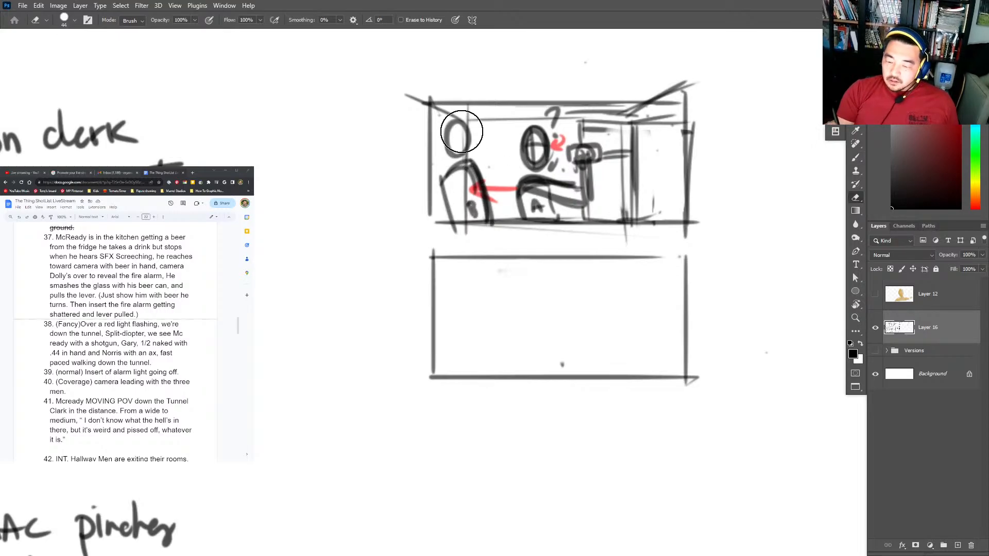
drag(459, 135, 473, 208)
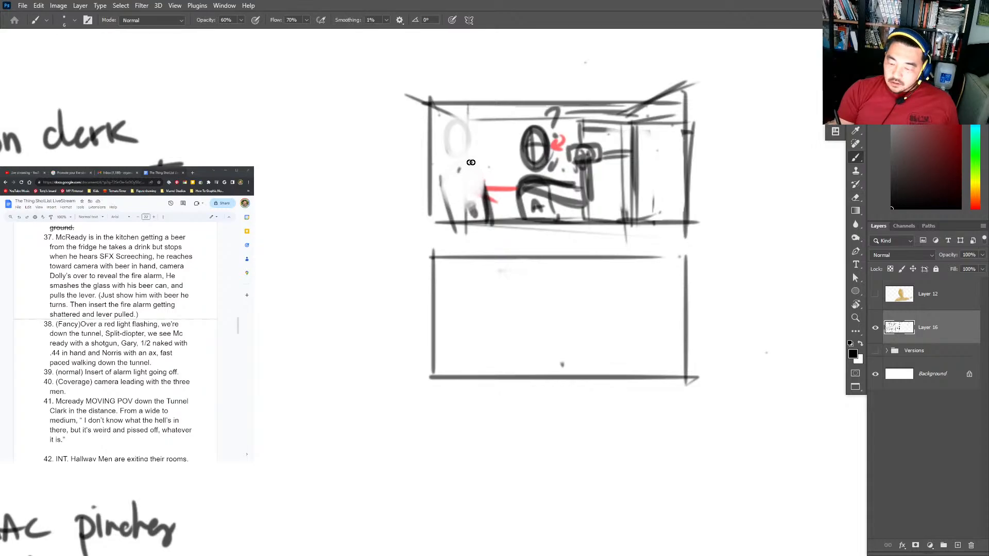
mouse_move(471, 162)
mouse_down()
mouse_move(471, 182)
mouse_move(499, 205)
mouse_up()
mouse_move(438, 149)
mouse_down()
mouse_move(453, 156)
mouse_move(419, 199)
mouse_move(438, 103)
mouse_up()
Extend the upper frame to the left with straight top, side and bottom edges, and erase part of the old left border.
click(501, 103)
shift+click(343, 102)
click(349, 96)
shift+click(349, 201)
shift+click(350, 223)
shift+click(489, 223)
key(e)
key(b)
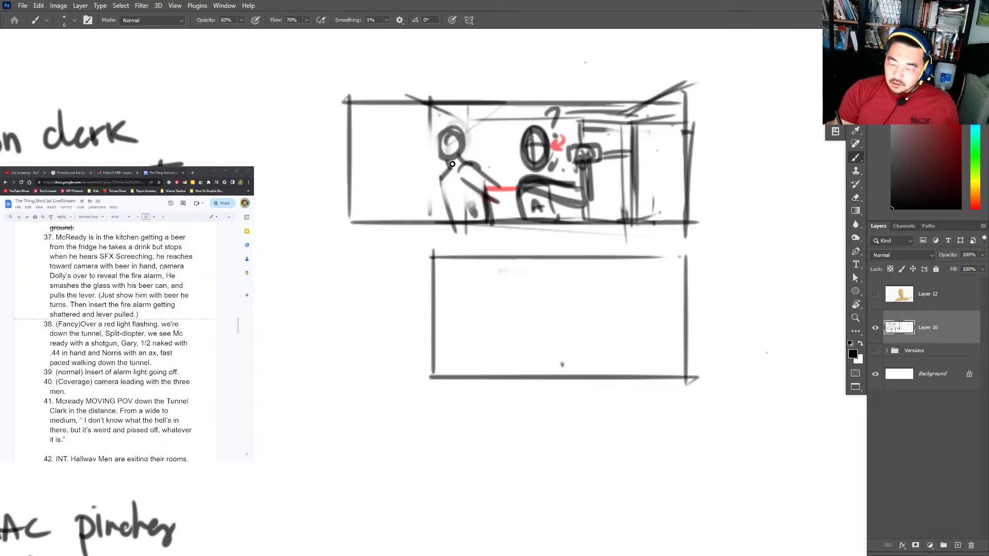
Finish MacReady's pose B with a turned head, torso and arm raising the can toward a small fire alarm box.
mouse_move(442, 175)
mouse_down()
mouse_move(456, 226)
mouse_move(447, 221)
mouse_up()
mouse_move(447, 129)
mouse_down()
mouse_move(454, 137)
mouse_move(436, 140)
mouse_move(438, 159)
mouse_up()
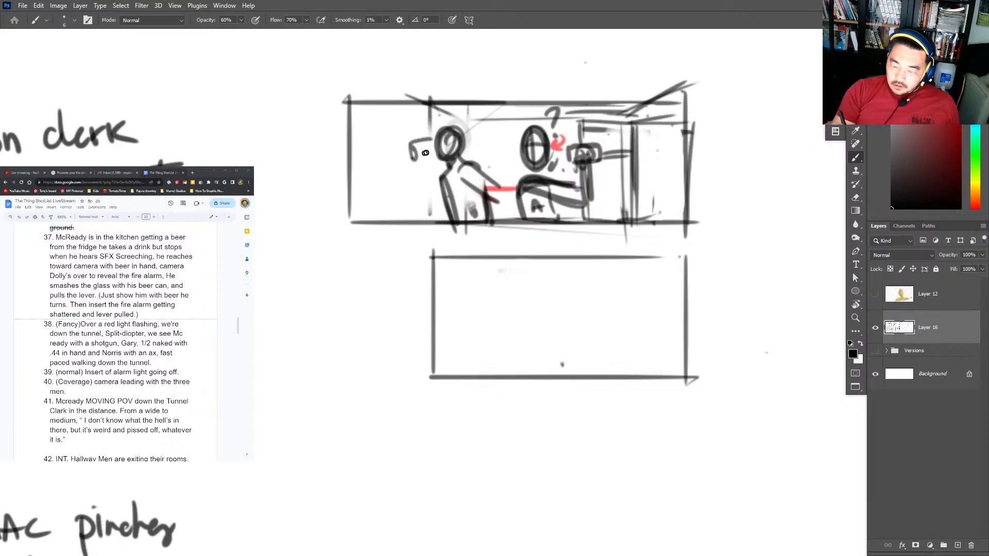
drag(421, 161, 458, 181)
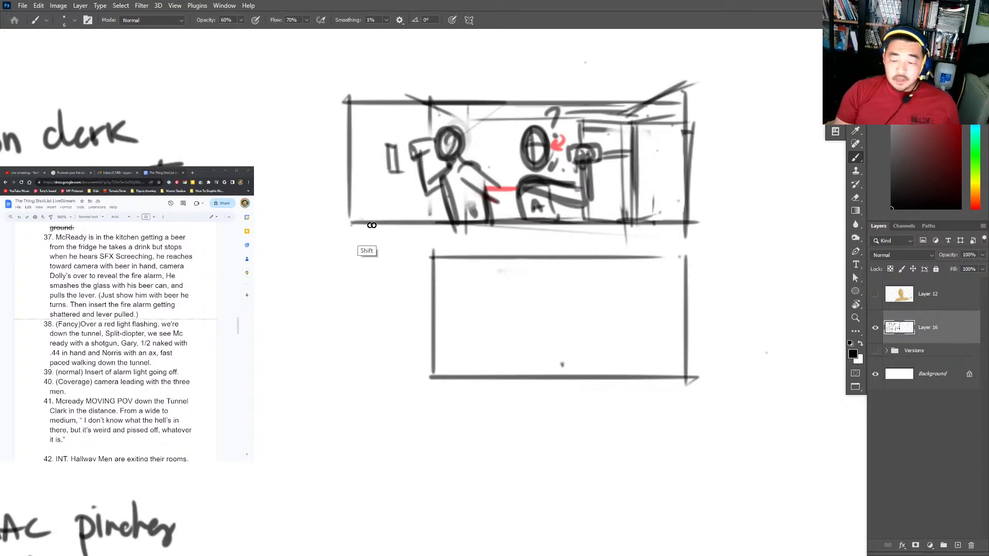
drag(360, 225, 667, 225)
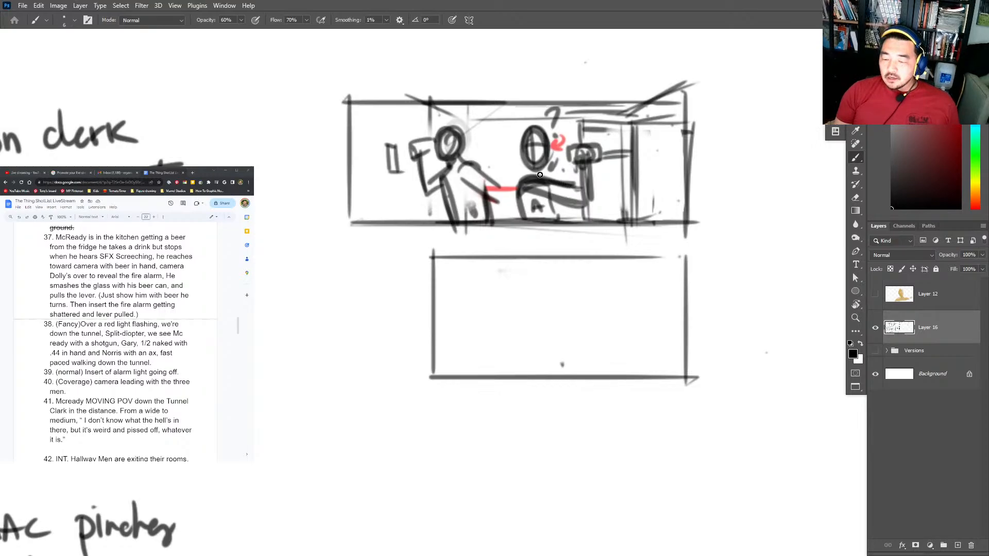
drag(493, 196, 502, 229)
scroll(524, 268, down, 1)
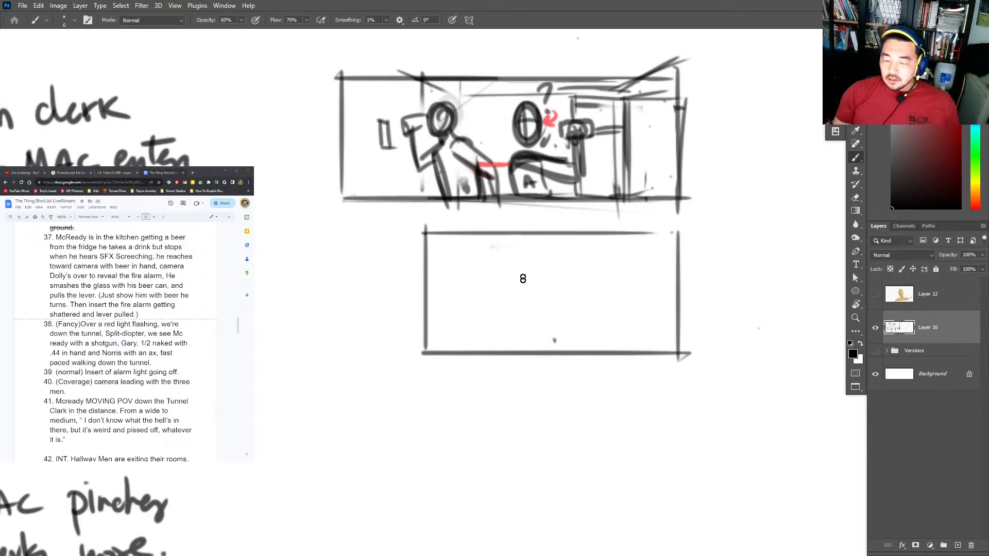
drag(510, 267, 509, 329)
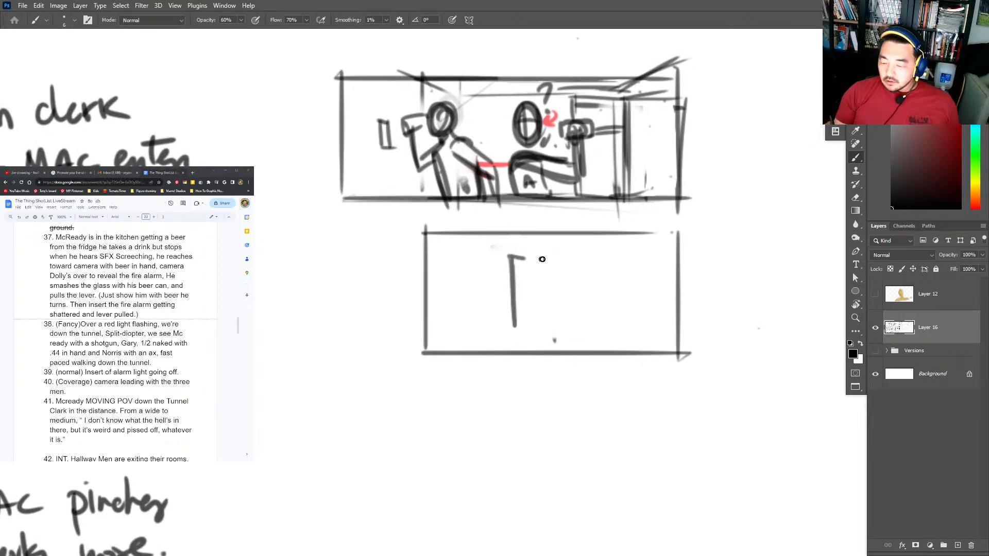
key(ctrl+z)
key(ctrl+z)
Sketch a sloping line along the top of the lower frame and the fire alarm box in its middle.
drag(443, 225, 675, 252)
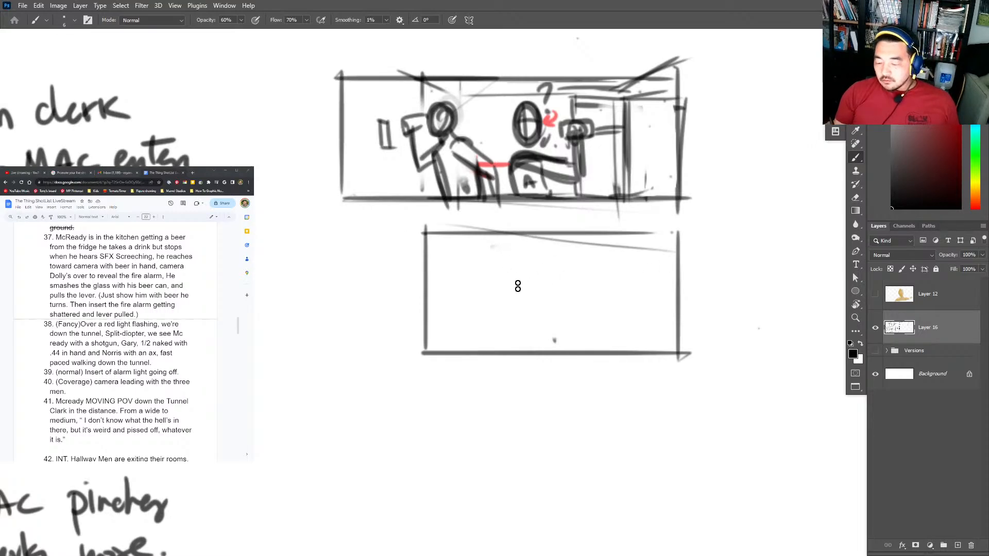
mouse_move(518, 255)
mouse_down()
mouse_move(518, 317)
mouse_move(551, 261)
mouse_up()
mouse_move(492, 255)
mouse_down()
mouse_move(552, 257)
mouse_move(557, 320)
mouse_move(513, 328)
mouse_up()
drag(559, 263, 560, 329)
Sketch a hand gripping a tilted beer can, with its forearm, to the right of the fire alarm box in the insert frame.
drag(591, 255, 599, 289)
drag(588, 255, 643, 234)
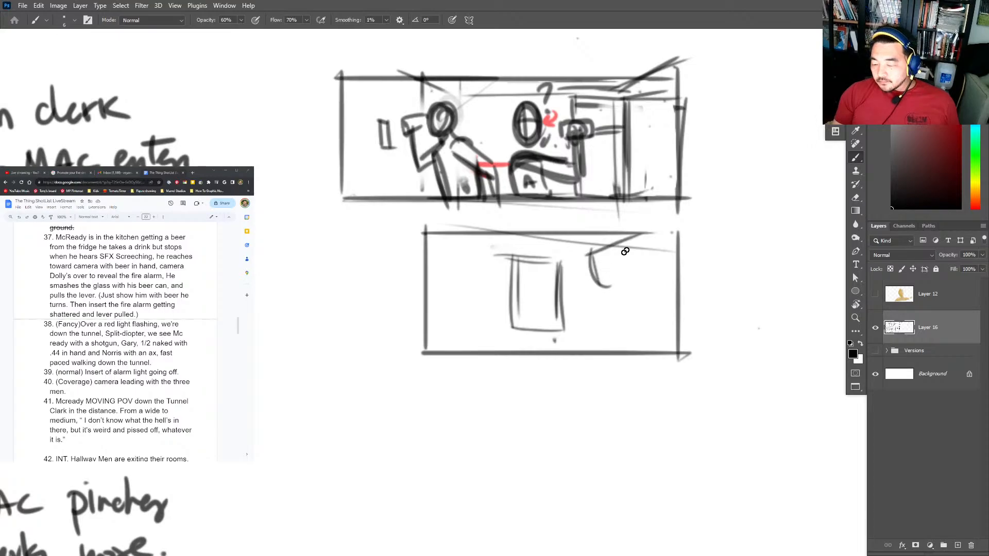
drag(598, 291, 663, 261)
drag(641, 227, 664, 263)
drag(630, 271, 621, 277)
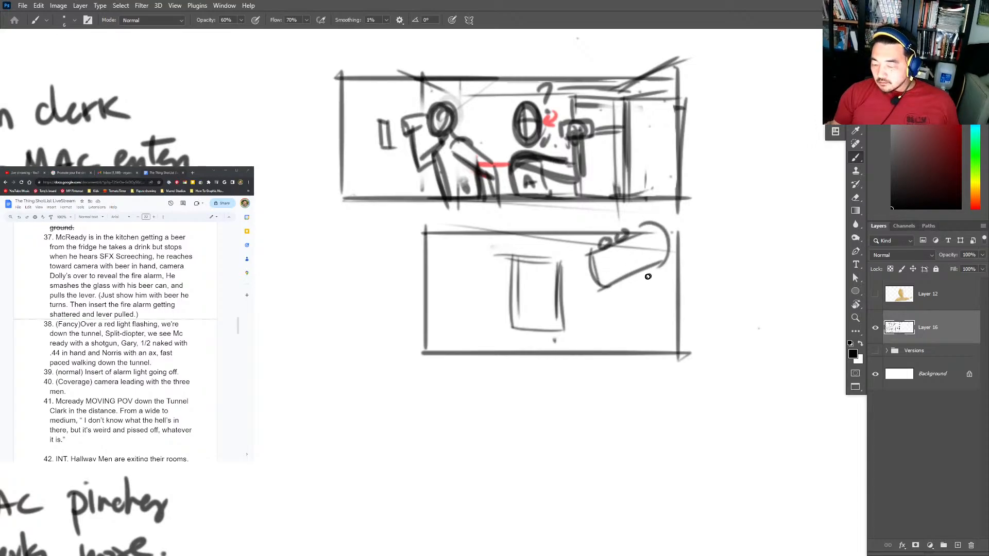
drag(599, 251, 597, 288)
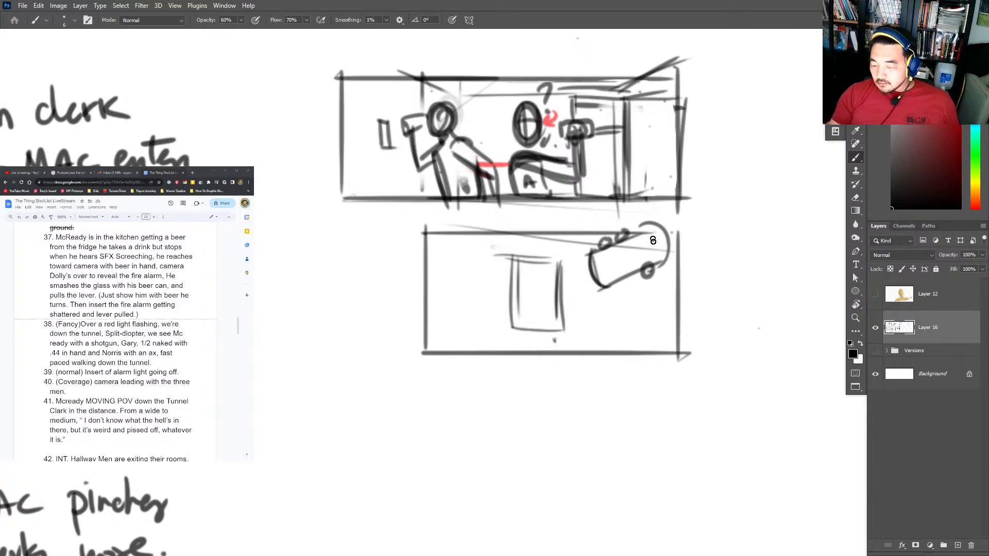
drag(653, 236, 664, 241)
drag(618, 281, 642, 314)
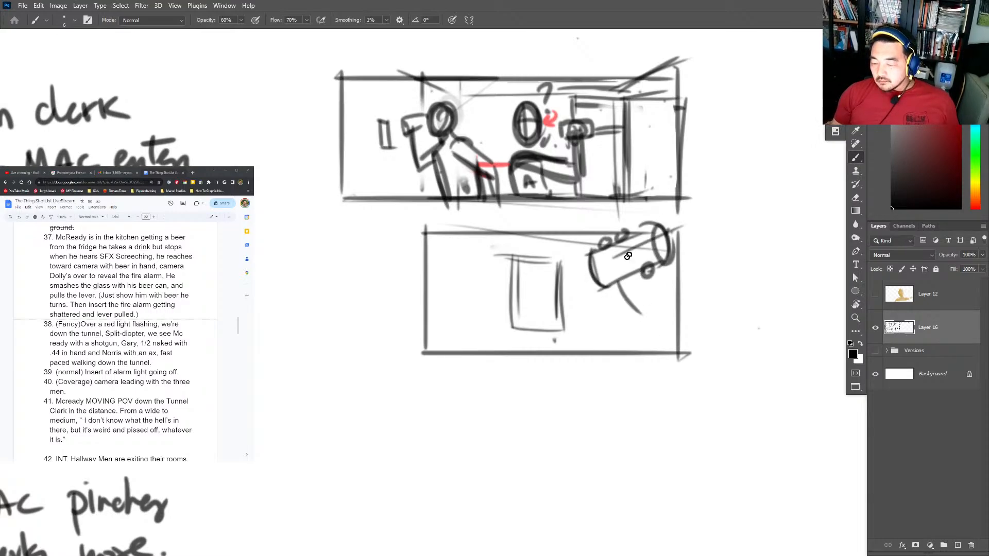
drag(611, 257, 705, 226)
mouse_move(617, 289)
mouse_down()
mouse_move(654, 303)
mouse_move(667, 358)
mouse_up()
Erase the alarm box's right side and interior lines, and redraw its outline with a vertical line down the middle.
mouse_move(565, 253)
mouse_down()
mouse_move(566, 331)
mouse_move(512, 252)
mouse_up()
key(e)
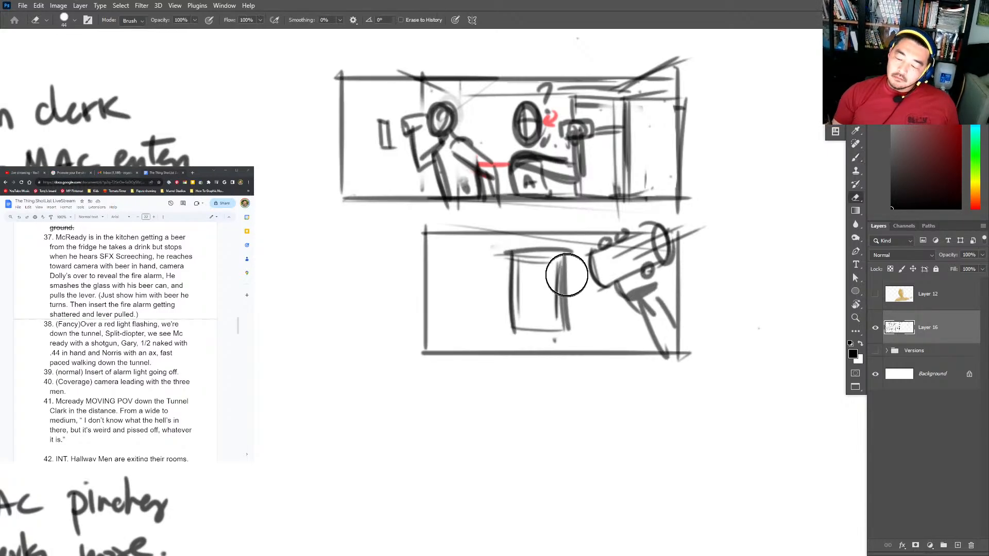
mouse_move(551, 276)
mouse_down()
mouse_move(564, 321)
mouse_move(520, 314)
mouse_up()
key(b)
mouse_move(513, 246)
mouse_down()
mouse_move(558, 250)
mouse_move(556, 333)
mouse_move(510, 332)
mouse_move(556, 335)
mouse_up()
drag(528, 264, 529, 322)
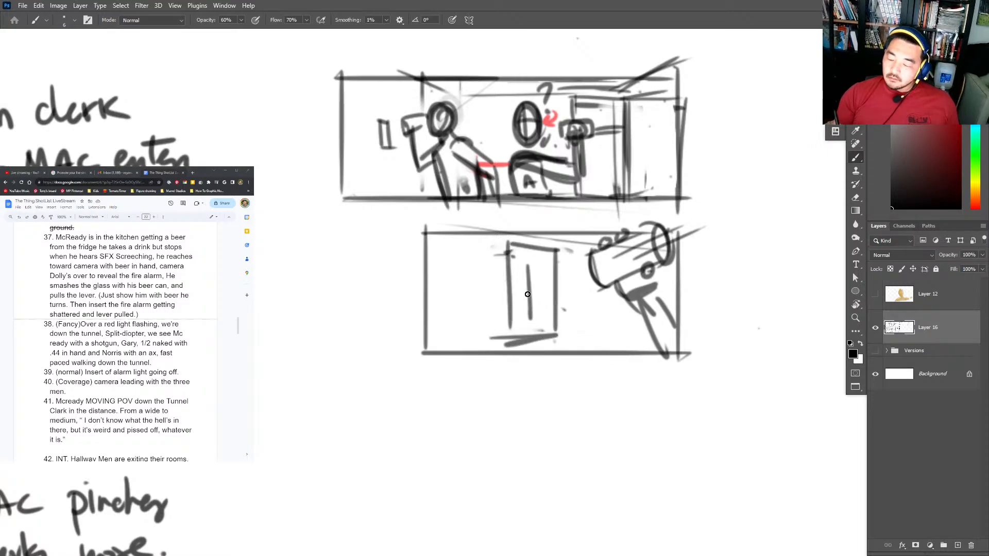
Add a horizontal handle and an inner window to the alarm box, and shade its surround dark.
mouse_move(512, 281)
mouse_down()
mouse_move(557, 278)
mouse_move(555, 288)
mouse_up()
drag(554, 238, 555, 330)
drag(523, 255, 526, 323)
drag(730, 354, 725, 306)
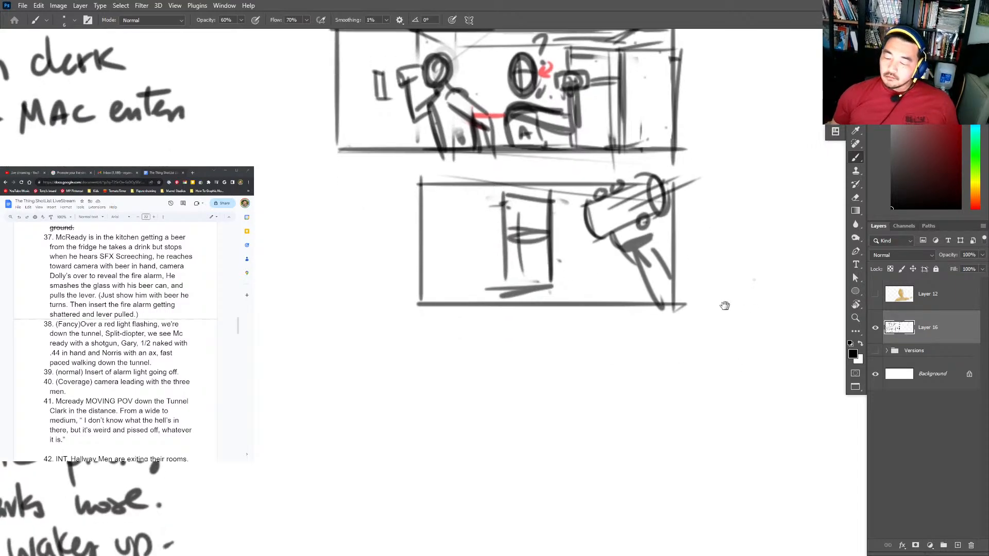
mouse_move(539, 211)
mouse_down()
mouse_move(541, 270)
mouse_move(520, 268)
mouse_up()
mouse_move(505, 195)
mouse_down()
mouse_move(506, 282)
mouse_move(550, 283)
mouse_up()
mouse_move(514, 229)
mouse_down()
mouse_move(515, 286)
mouse_move(543, 281)
mouse_move(544, 204)
mouse_move(517, 205)
mouse_up()
Draw a third rectangular frame with straight edges below the insert frame.
mouse_move(422, 326)
mouse_down()
mouse_move(421, 442)
mouse_move(665, 327)
mouse_move(675, 441)
mouse_up()
drag(687, 441, 608, 441)
shift+click(425, 441)
drag(606, 366, 607, 324)
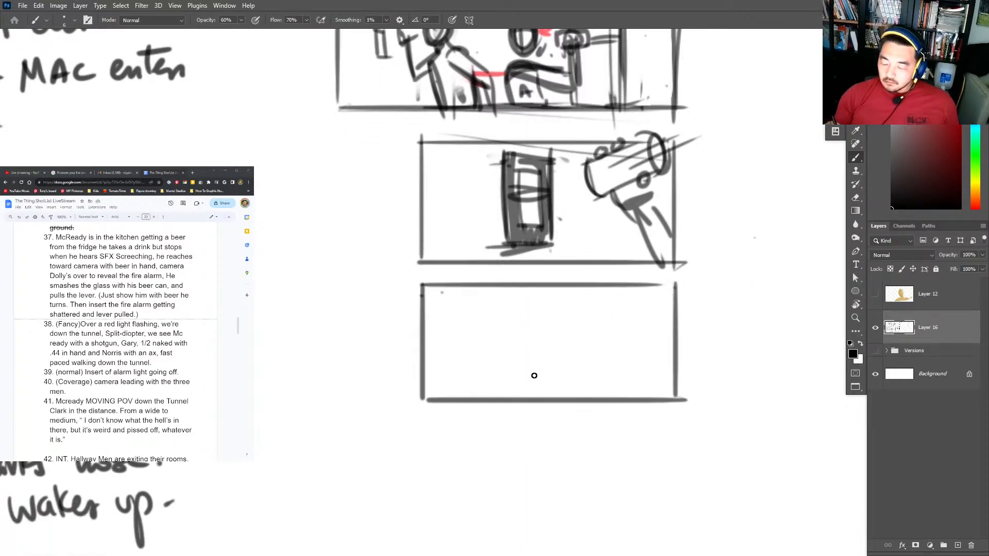
Sketch a tall alarm box in the middle of the third frame, filled with jagged shards of broken glass.
mouse_move(523, 310)
mouse_down()
mouse_move(516, 333)
mouse_move(580, 304)
mouse_up()
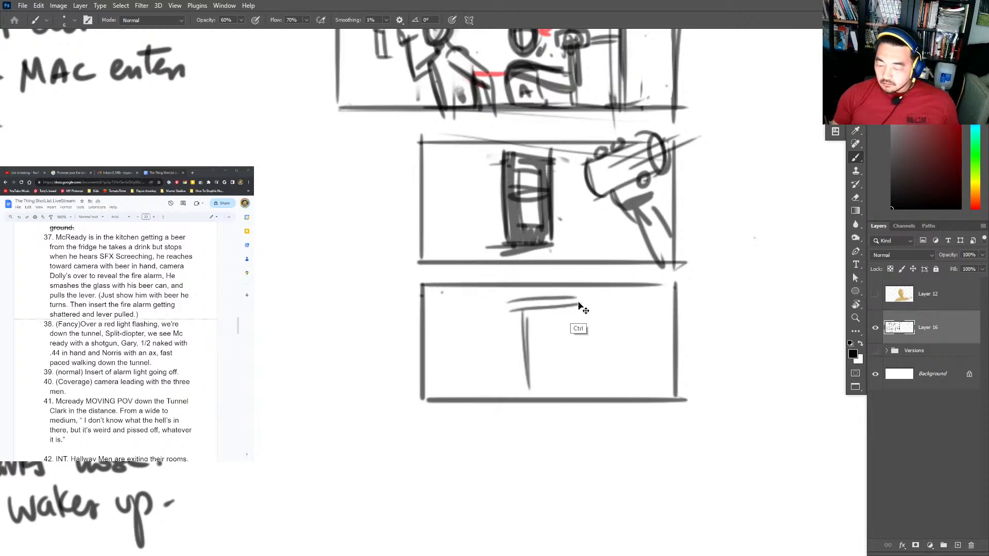
key(ctrl+z)
mouse_move(520, 294)
mouse_down()
mouse_move(526, 381)
mouse_move(575, 298)
mouse_move(588, 392)
mouse_move(505, 404)
mouse_up()
mouse_move(480, 383)
mouse_down()
mouse_move(487, 405)
mouse_move(573, 335)
mouse_move(541, 382)
mouse_up()
key(ctrl+z)
key(ctrl+z)
drag(523, 291, 537, 315)
mouse_move(543, 366)
mouse_down()
mouse_move(525, 390)
mouse_move(597, 390)
mouse_up()
drag(569, 358, 586, 402)
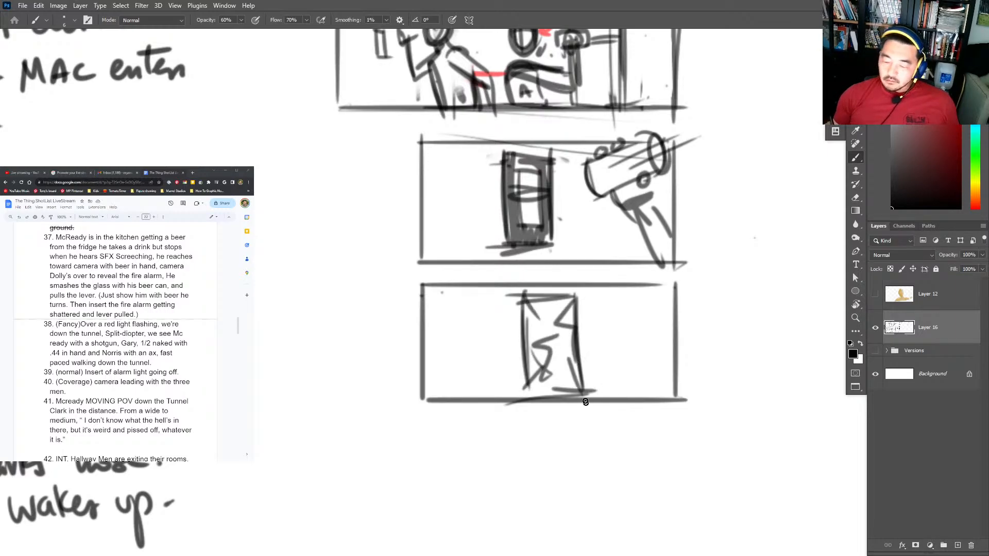
Block in a beer can's curved end and sides hitting the broken alarm glass, and erase the box lines crossing it.
drag(592, 343, 611, 397)
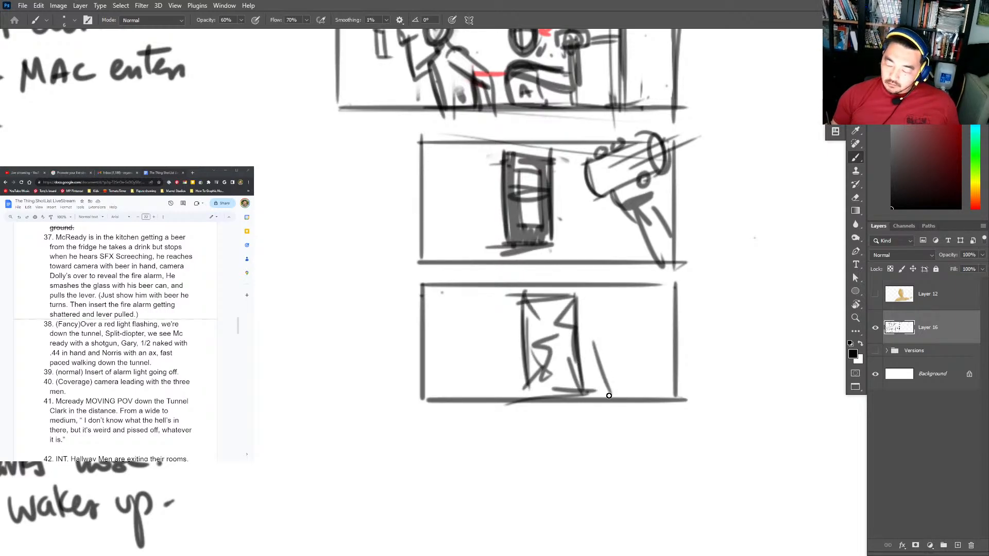
key(ctrl+z)
mouse_move(562, 332)
mouse_down()
mouse_move(574, 380)
mouse_move(574, 361)
mouse_move(612, 306)
mouse_up()
key(ctrl+z)
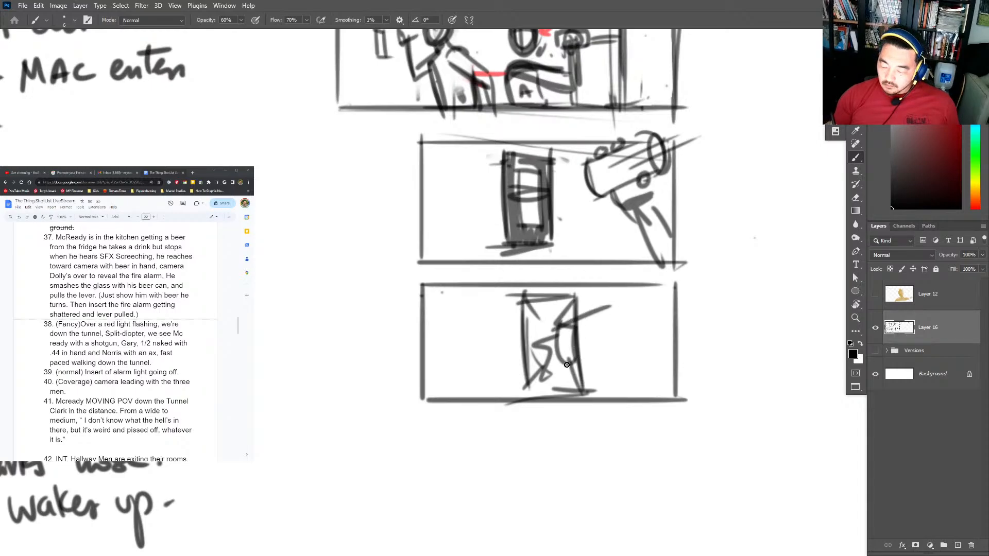
mouse_move(567, 366)
mouse_down()
mouse_move(625, 300)
mouse_move(607, 330)
mouse_move(623, 305)
mouse_move(631, 340)
mouse_up()
key(e)
key(b)
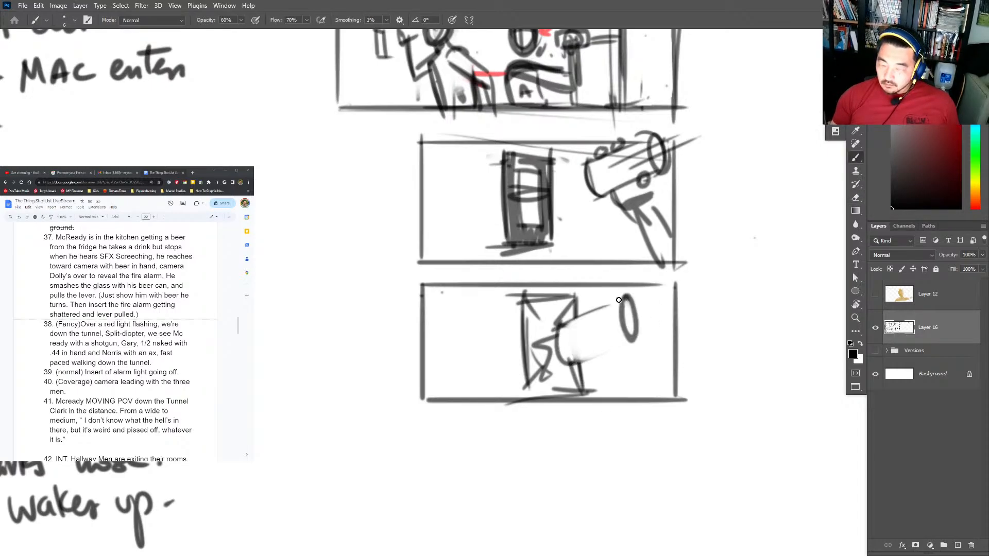
Firm up the can's body with heavier edges and darken the outline of the smashed alarm box.
drag(621, 298, 551, 330)
drag(642, 340, 559, 374)
drag(557, 324, 575, 361)
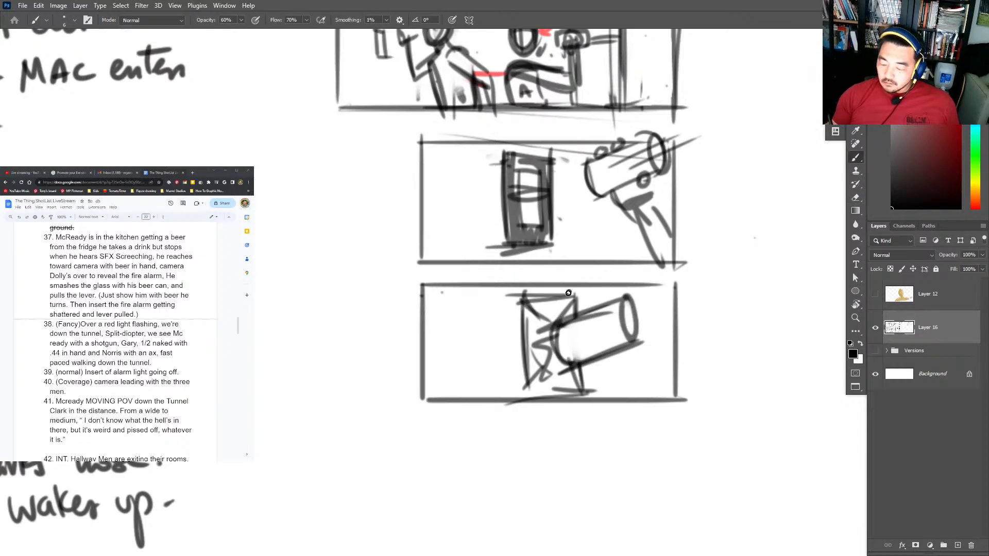
drag(568, 293, 561, 353)
mouse_move(523, 298)
mouse_down()
mouse_move(525, 389)
mouse_move(590, 387)
mouse_up()
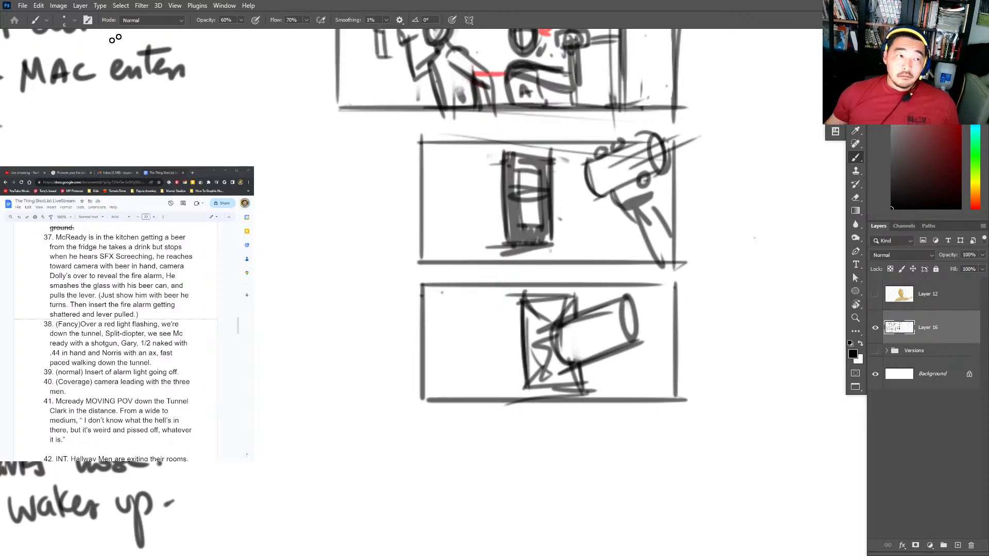
Check the live stream's dashboard in the browser.
click(28, 175)
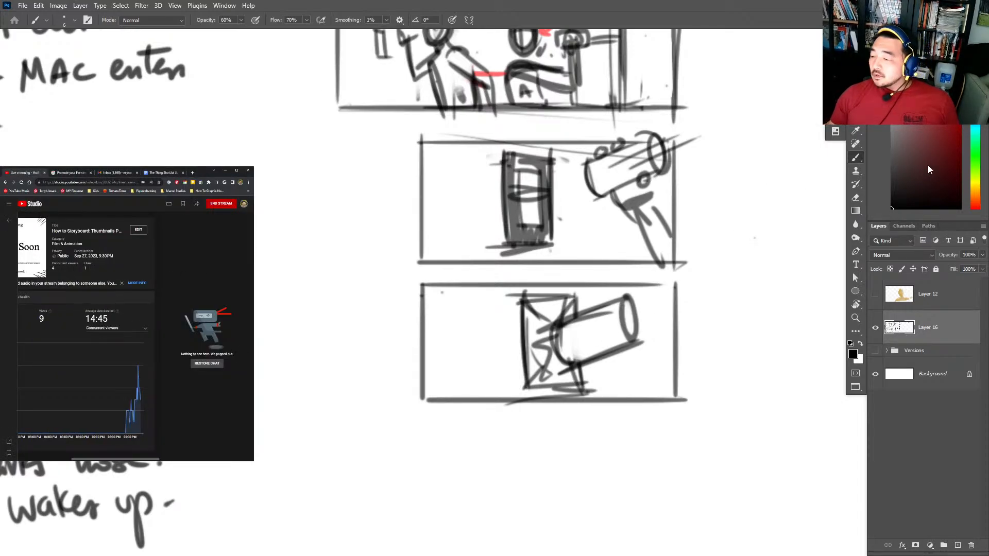
click(775, 353)
Erase the can's far end, redraw it as a rounder ellipse, and add gripping fingers and a forearm.
key(e)
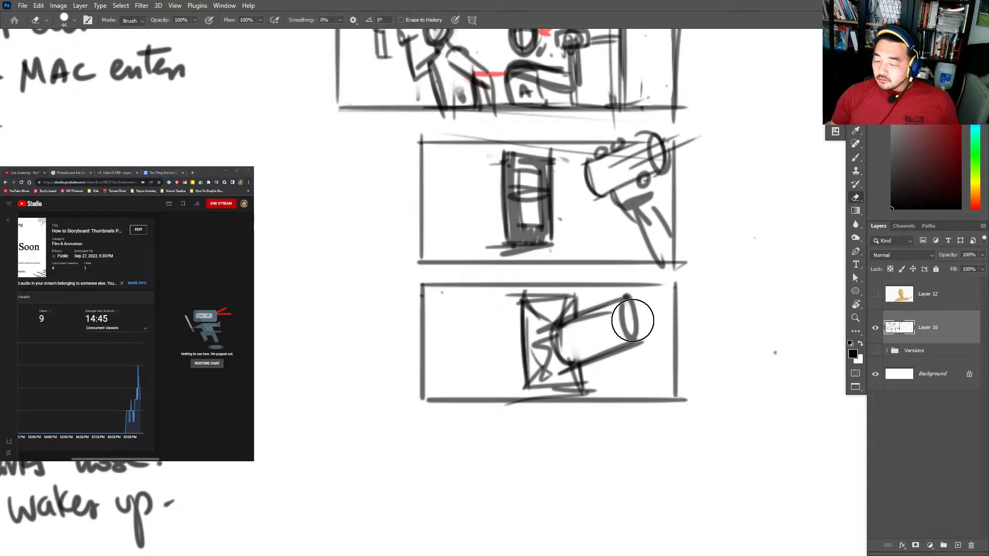
drag(633, 320, 638, 341)
key(b)
drag(622, 301, 618, 303)
drag(623, 352, 617, 357)
mouse_move(611, 316)
mouse_down()
mouse_move(601, 297)
mouse_move(564, 320)
mouse_move(585, 360)
mouse_move(612, 352)
mouse_up()
Letter the note "Cracks Glass" beside the third frame and add a side edge to its alarm box.
key(z)
alt+click(654, 124)
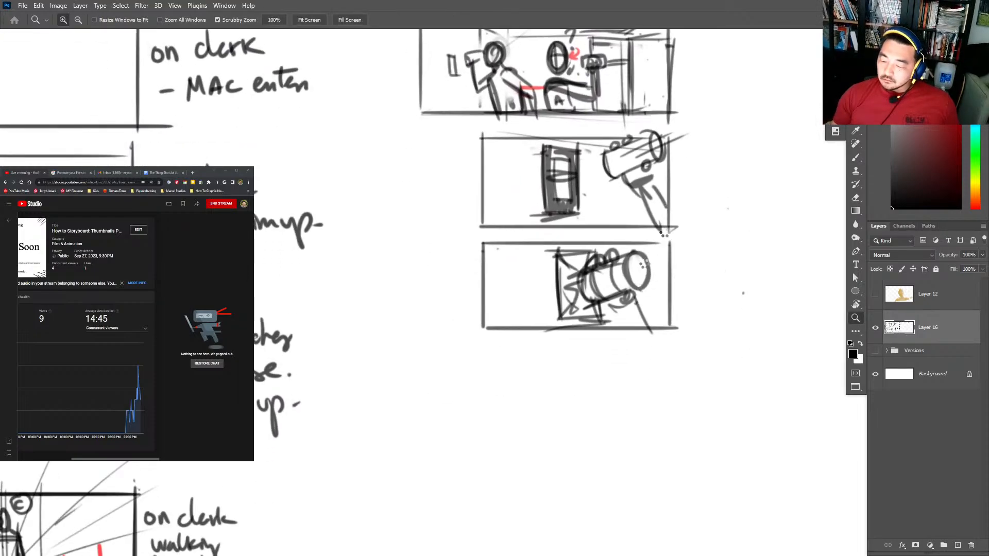
key(b)
drag(687, 265, 694, 272)
key(ctrl+z)
key(ctrl+z)
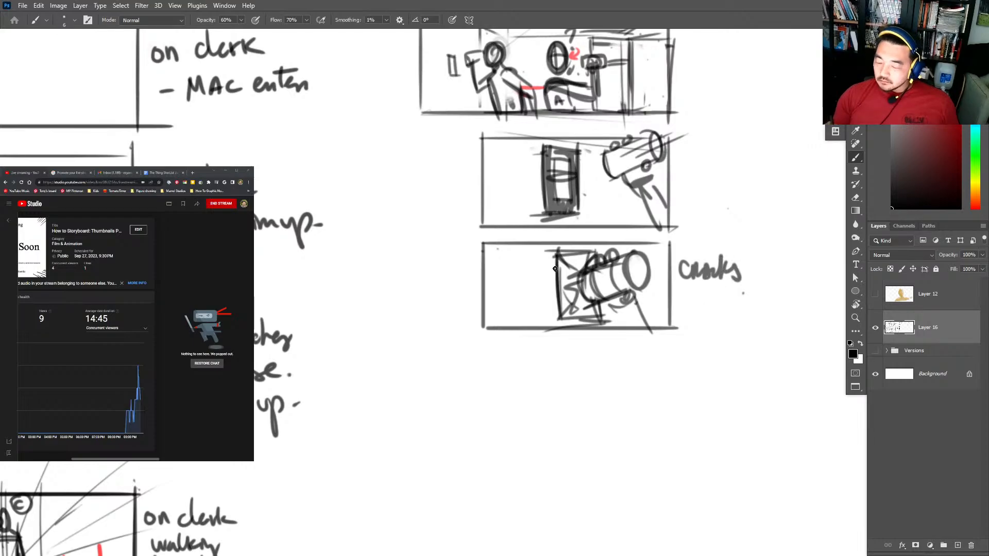
drag(551, 250, 552, 316)
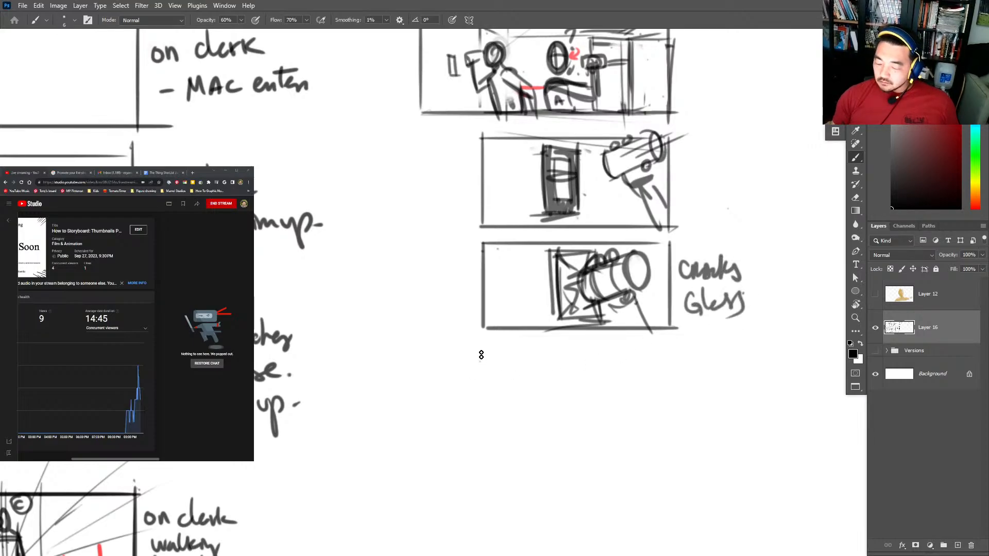
Draw a fourth rectangular frame below the third and sketch a large alarm box with doubled edges in its middle.
mouse_move(481, 349)
mouse_down()
mouse_move(483, 440)
mouse_move(663, 350)
mouse_move(677, 441)
mouse_move(486, 441)
mouse_up()
key(z)
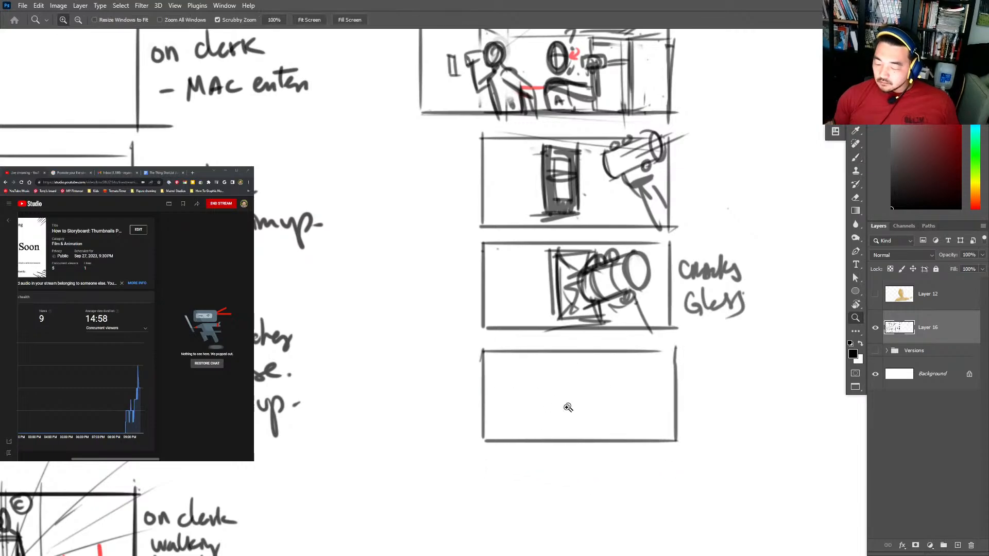
drag(568, 407, 589, 393)
key(b)
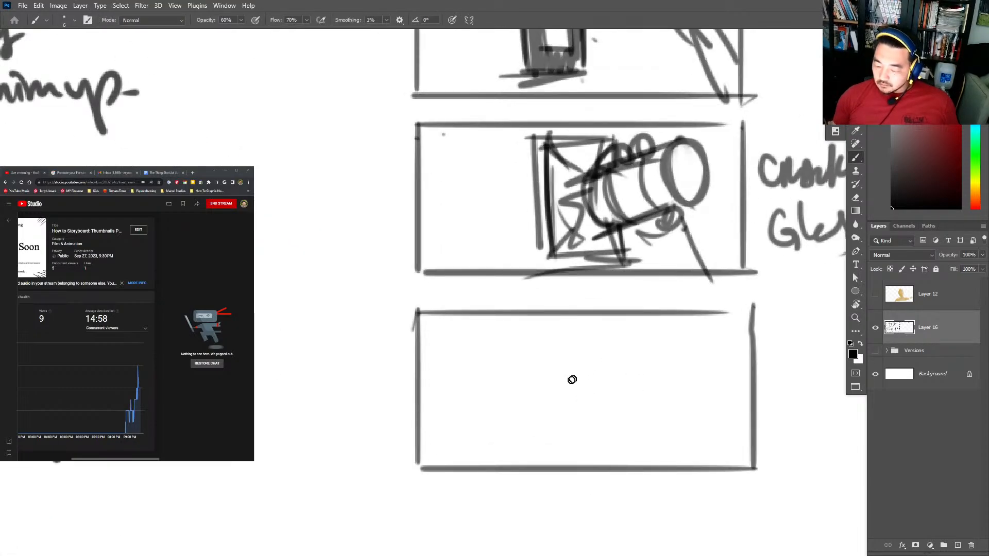
drag(544, 334, 547, 452)
mouse_move(514, 335)
mouse_down()
mouse_move(620, 324)
mouse_move(641, 459)
mouse_up()
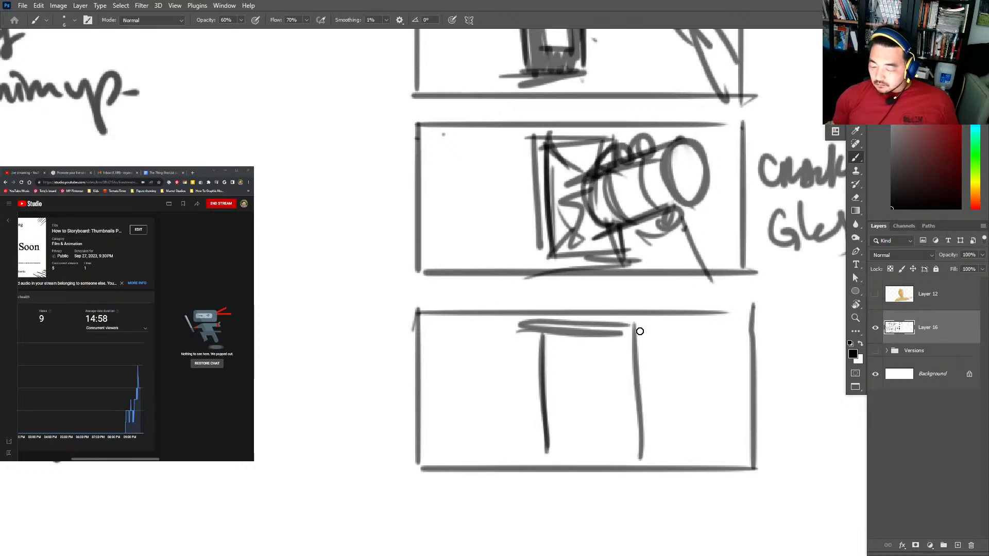
drag(639, 331, 641, 456)
drag(531, 323, 539, 455)
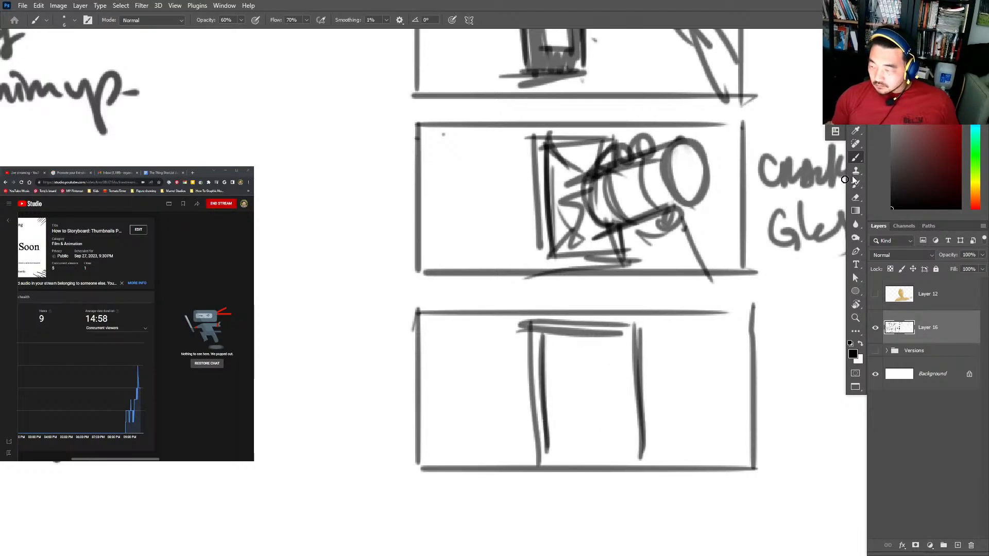
Draw a red arrow curving down inside the alarm box and sketch a black fist gripping the lever beneath it.
click(892, 178)
mouse_move(582, 314)
mouse_down()
mouse_move(603, 375)
mouse_move(625, 356)
mouse_up()
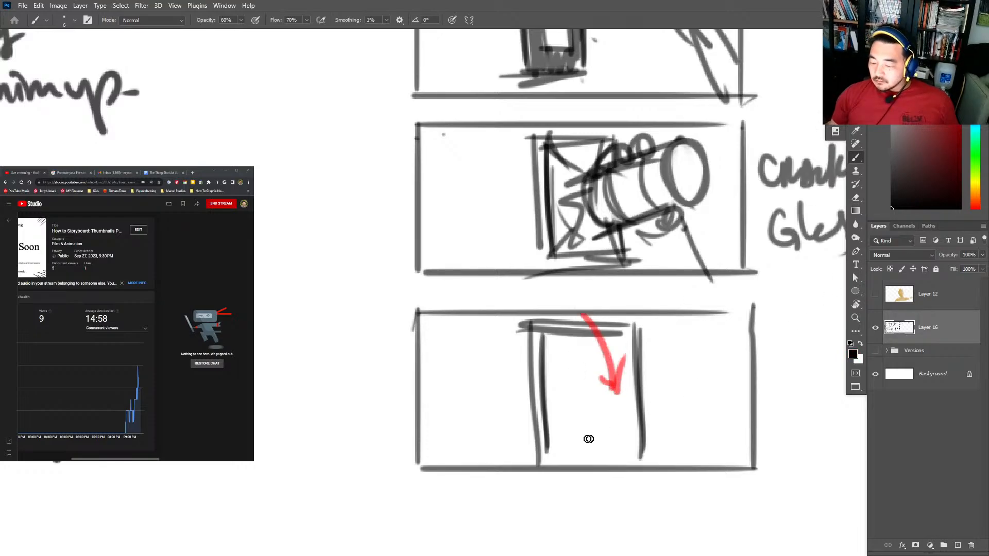
mouse_move(571, 420)
mouse_down()
mouse_move(653, 421)
mouse_move(544, 413)
mouse_move(577, 437)
mouse_move(668, 409)
mouse_move(810, 407)
mouse_up()
scroll(653, 407, up, 2)
key(e)
key(b)
mouse_move(588, 437)
mouse_down()
mouse_move(670, 427)
mouse_move(667, 404)
mouse_move(681, 444)
mouse_up()
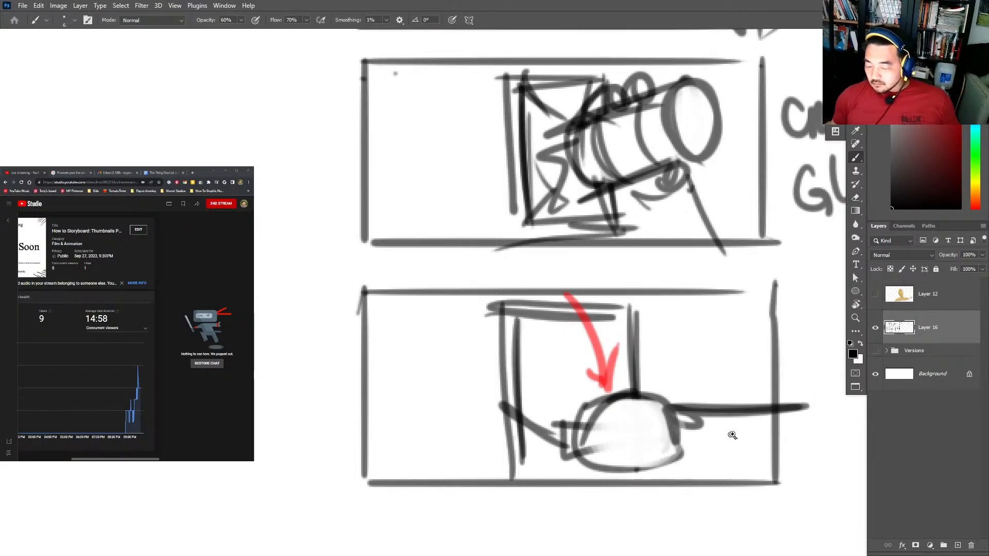
Complete the forearm reaching in from the right of the fourth frame and strengthen the lever under the fist.
scroll(733, 435, down, 3)
mouse_move(576, 335)
mouse_down()
mouse_move(566, 378)
mouse_move(679, 376)
mouse_move(684, 344)
mouse_up()
mouse_move(691, 344)
mouse_down()
mouse_move(631, 346)
mouse_move(658, 347)
mouse_up()
drag(587, 365, 544, 379)
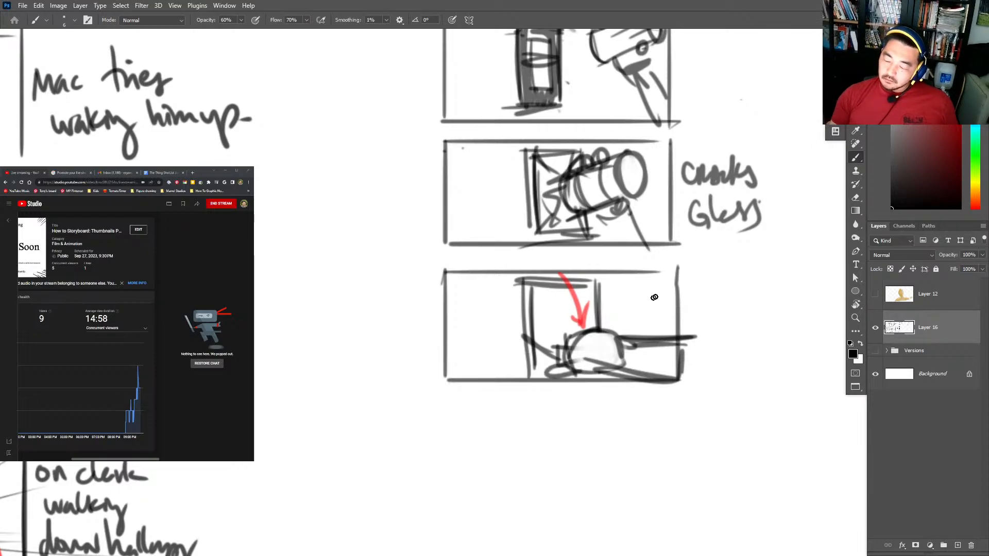
Letter the note "pulls lever" beside the fourth frame.
drag(686, 290, 700, 296)
drag(702, 286, 720, 302)
drag(728, 273, 726, 301)
drag(740, 281, 735, 312)
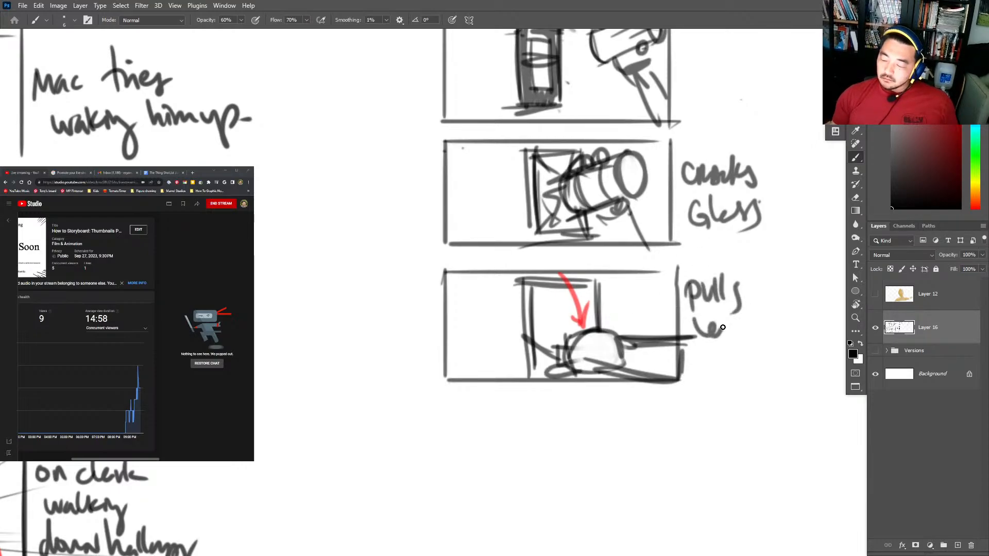
Marquee-select the uppermost of the four new thumbnails and switch to Toon Boom Storyboard Pro.
key(z)
scroll(748, 309, down, 5)
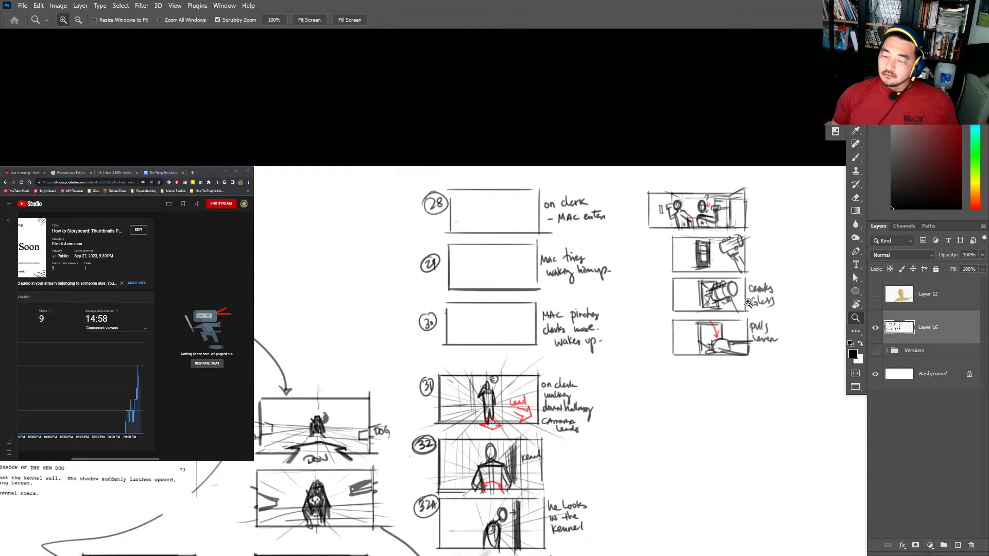
scroll(759, 241, up, 1)
key(m)
drag(752, 183, 630, 232)
key(alt+Tab)
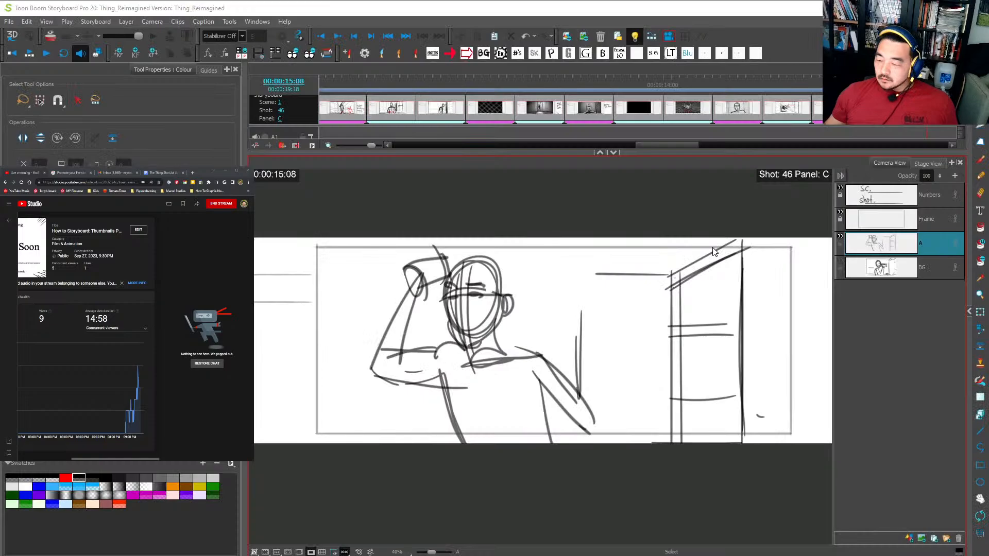
Paste the copied thumbnail of MacReady turning with his beer onto a new layer above BG in Shot 46 Panel C.
click(774, 104)
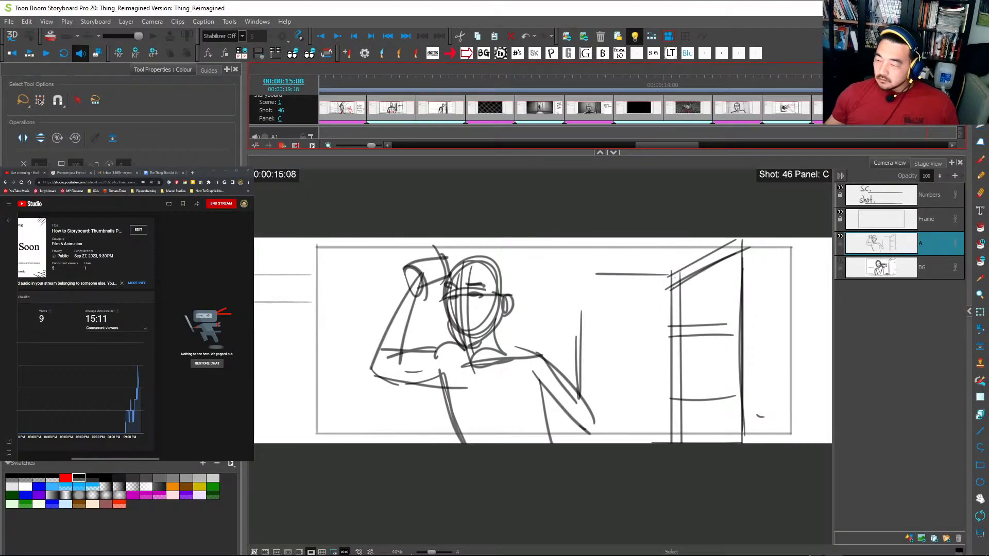
click(720, 122)
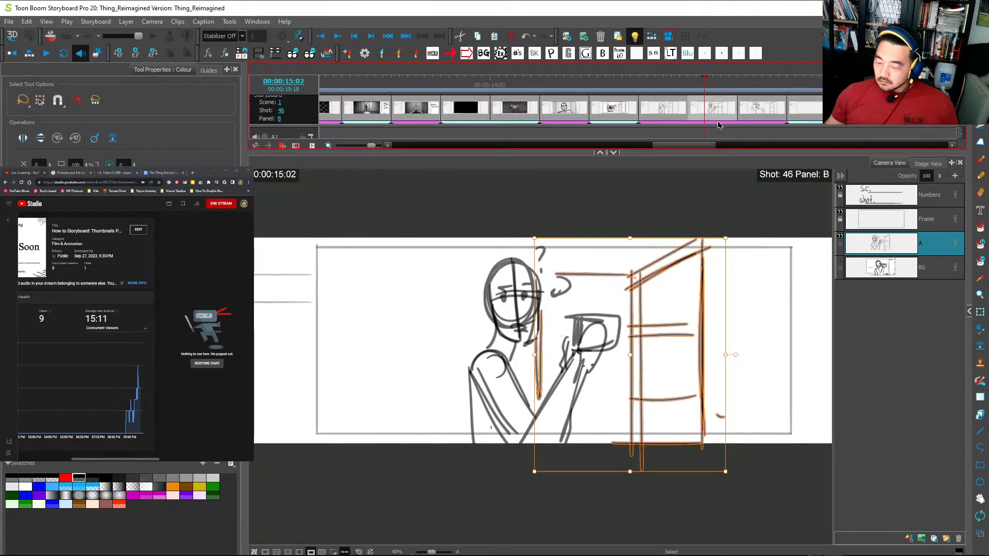
click(757, 107)
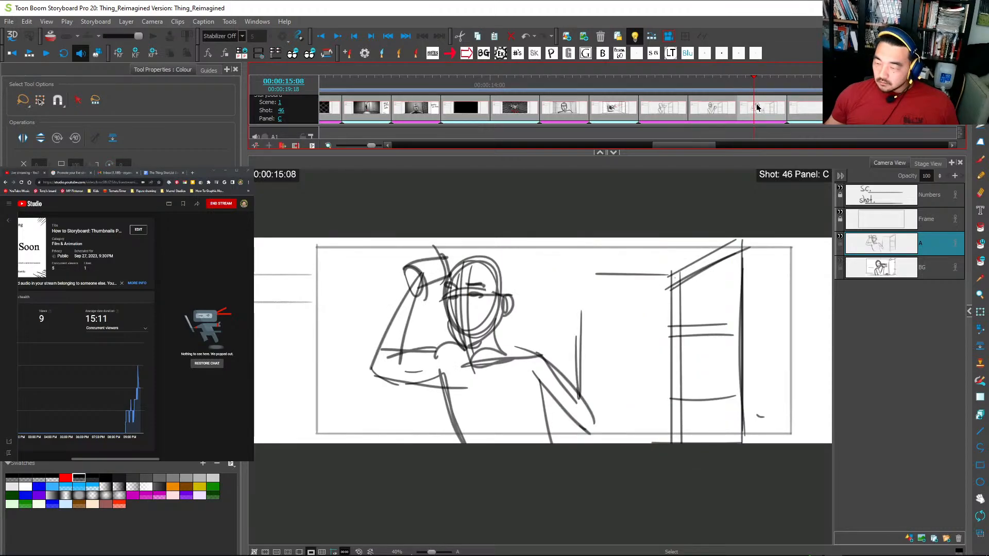
click(797, 111)
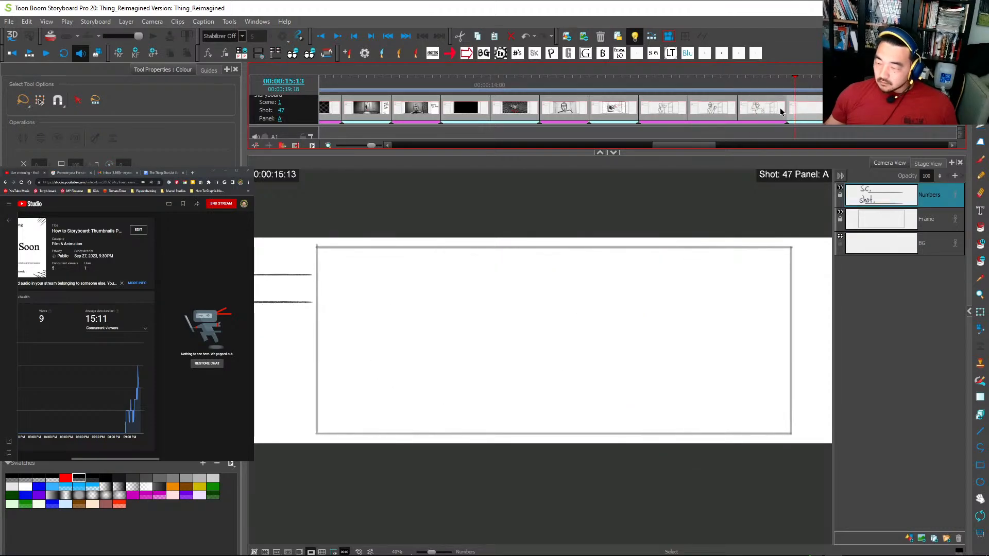
click(780, 112)
click(899, 273)
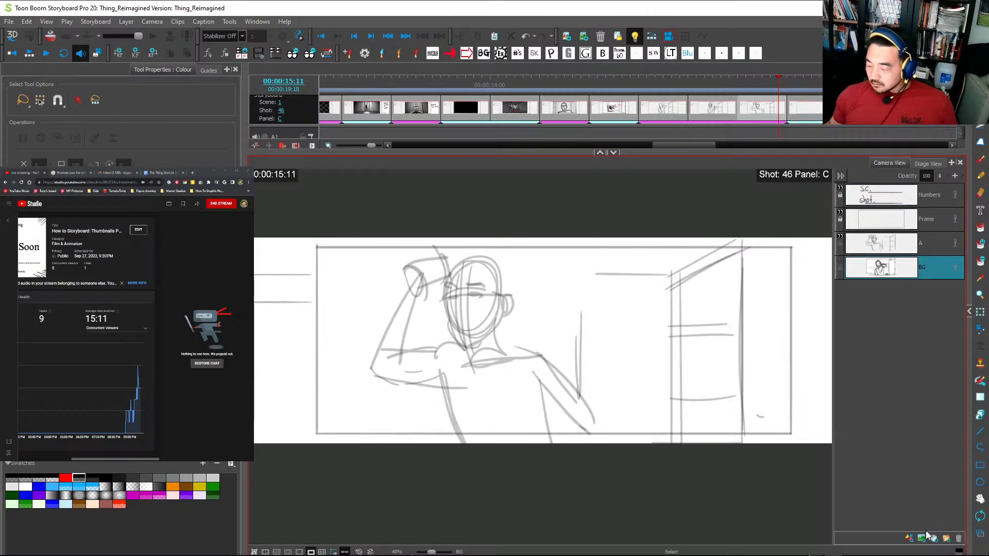
key(ctrl+v)
Switch to Photoshop, copy the second thumbnail with the alarm box and raised beer can, and paste it into Shot 47 Panel A's BG layer.
key(alt+Tab)
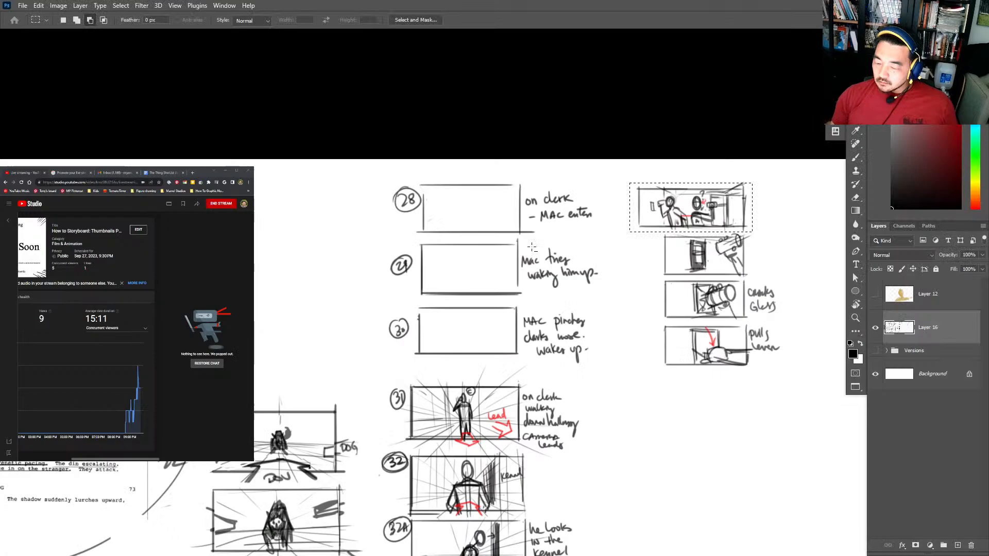
click(532, 248)
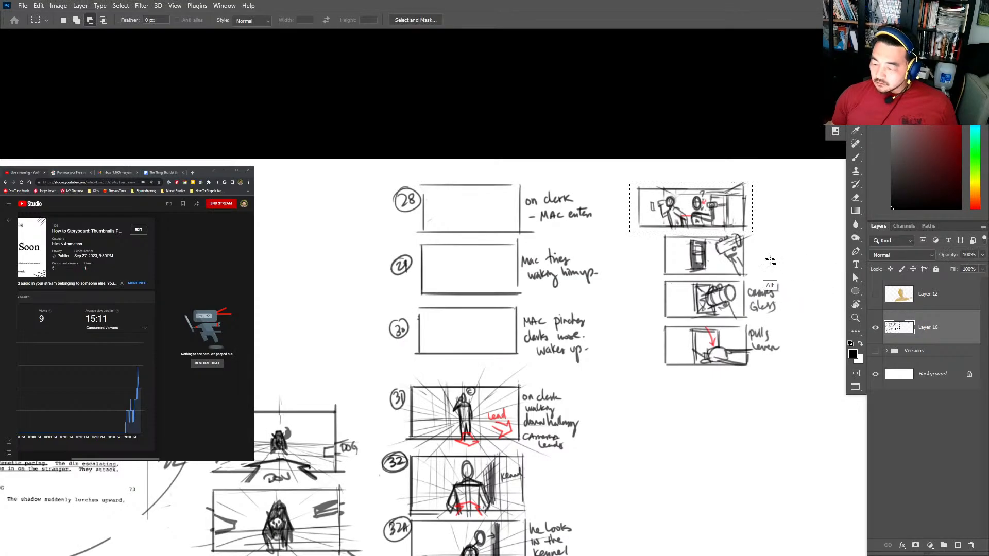
drag(753, 278, 663, 234)
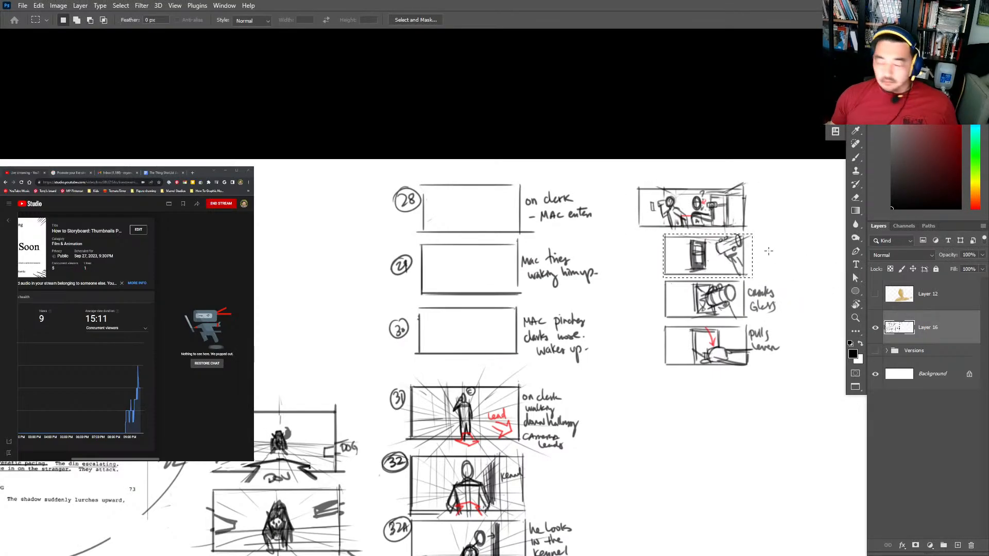
key(alt+Tab)
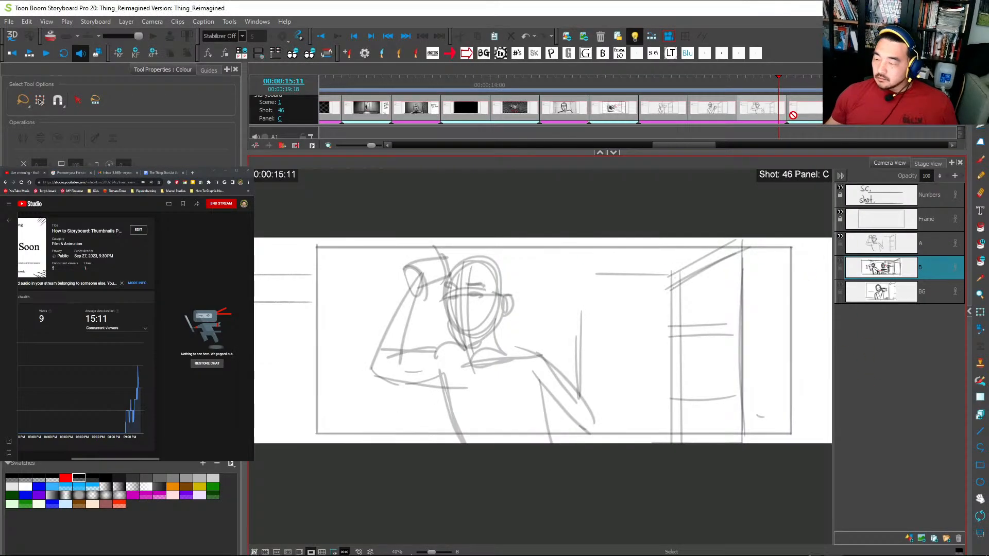
key(Right)
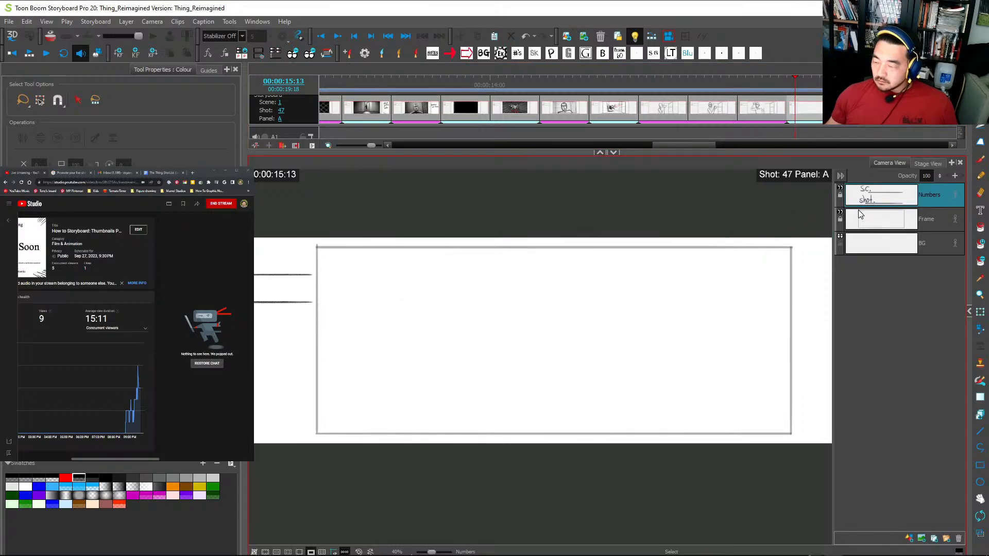
click(871, 244)
key(Left)
key(Left)
key(Right)
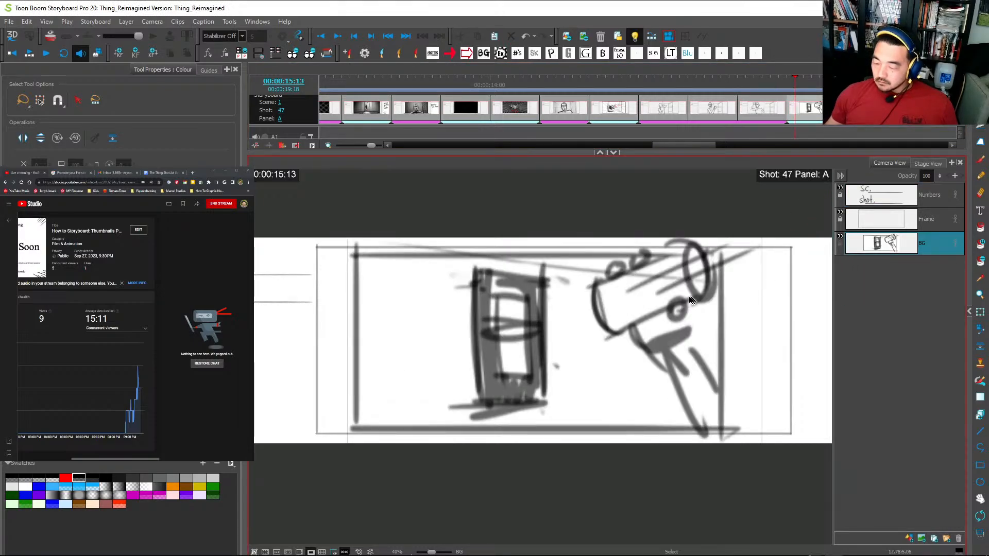
Copy the "cracks glass" thumbnail in Photoshop and add Panel B to Shot 47 in Storyboard Pro.
key(alt+Tab)
drag(767, 284, 678, 310)
key(alt+Tab)
key(alt+Tab)
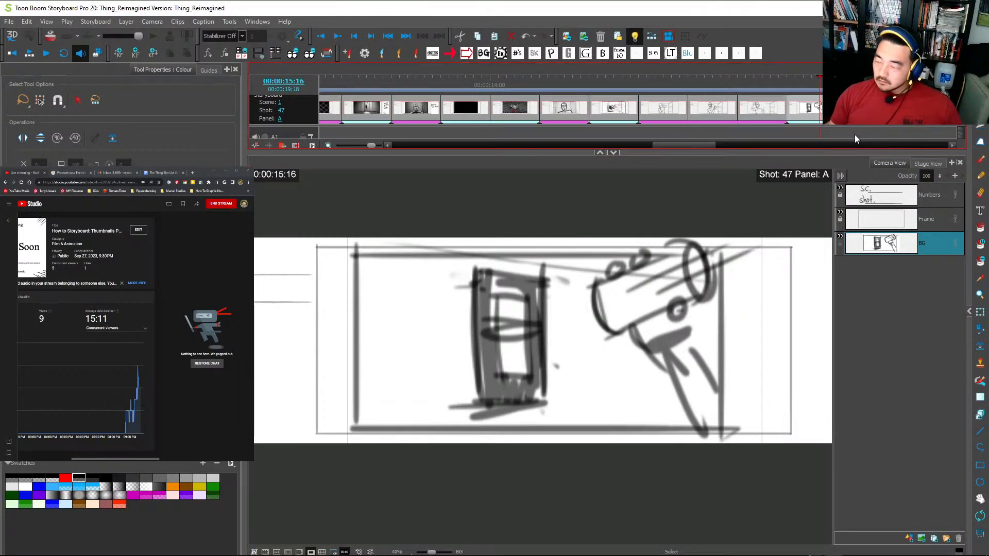
click(836, 135)
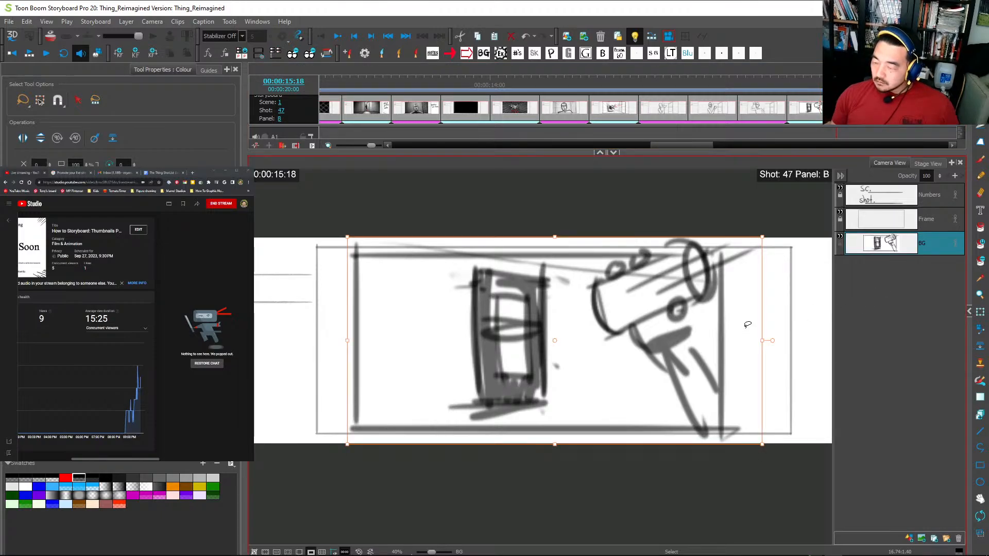
Replace Panel B's BG drawing with the "cracks glass" thumbnail and shift it right to line up with the panel frame.
key(Left)
key(Left)
key(Right)
key(shift+t)
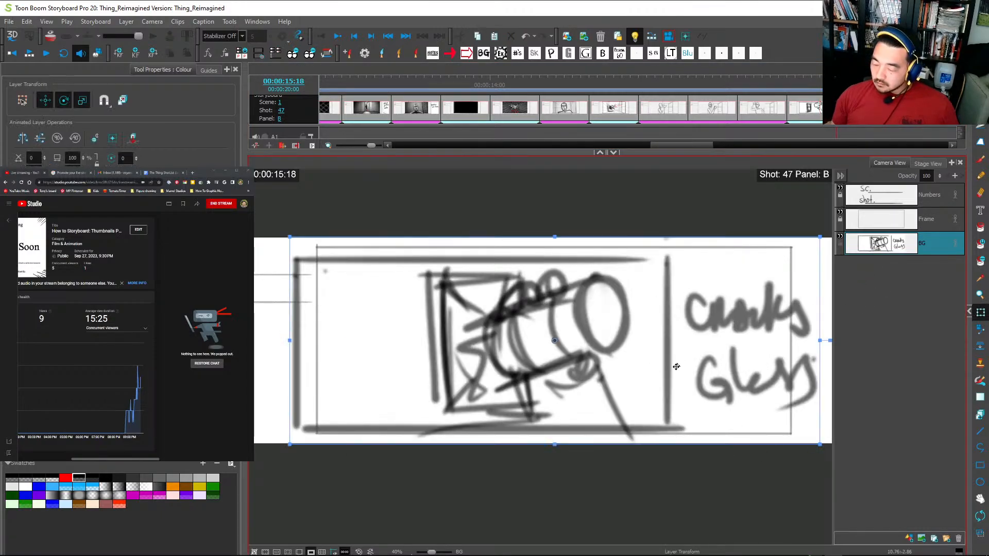
drag(668, 371, 719, 376)
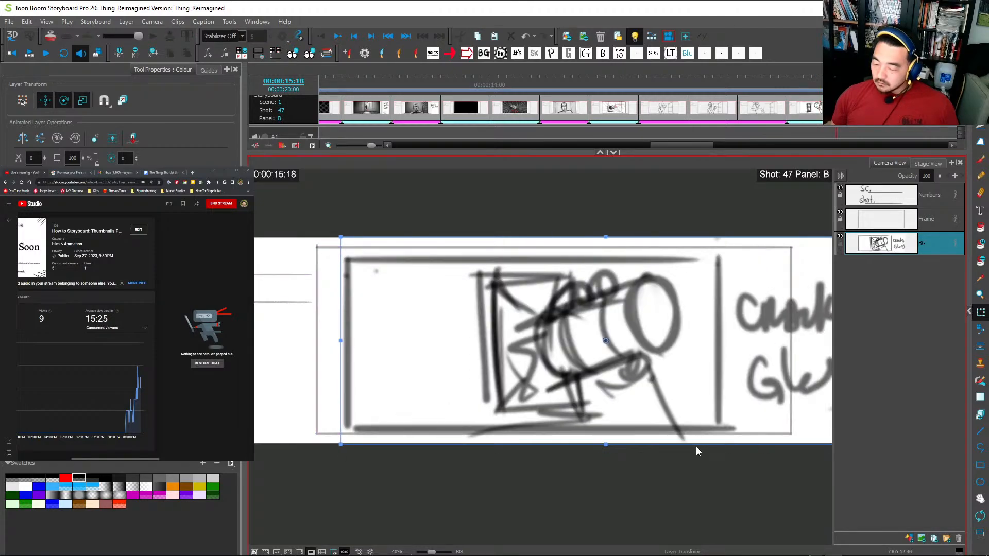
Copy the "pulls lever" thumbnail in Photoshop and paste it into the BG layer of Shot 47 Panel C in Storyboard Pro.
key(alt+Tab)
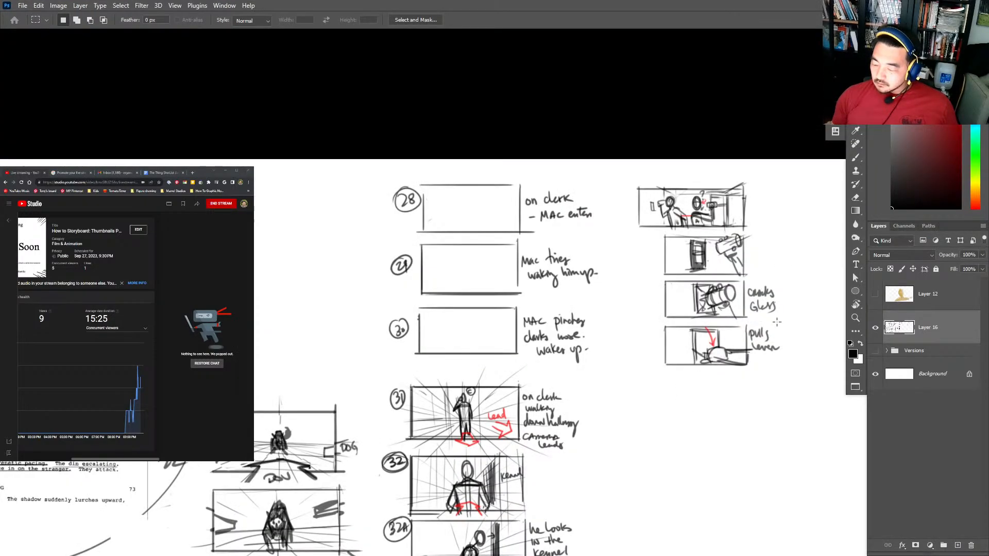
drag(660, 369, 779, 321)
key(alt+Tab)
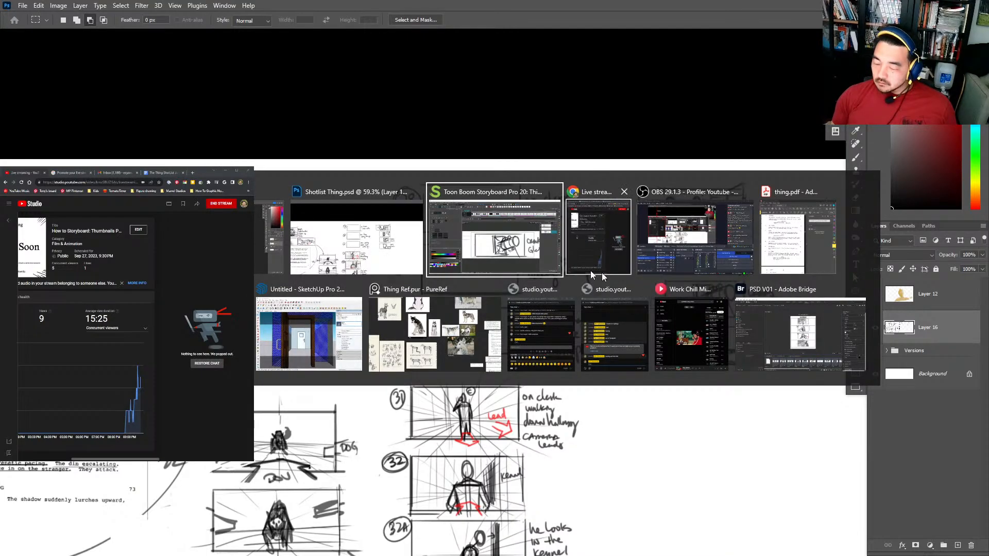
key(ctrl+v)
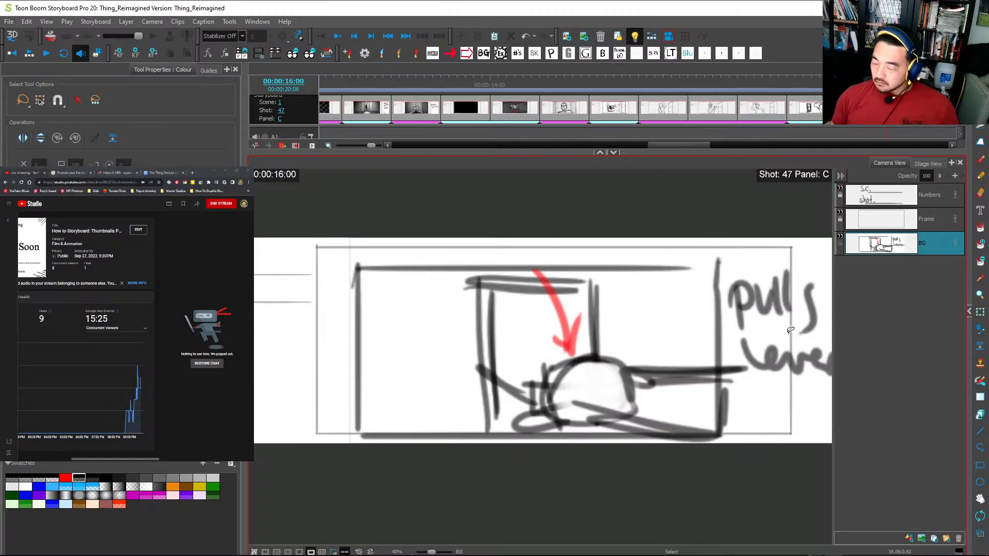
Flip back and forth through the Shot 47 panels to check the alarm sequence and save the project.
key(1)
drag(740, 361, 725, 367)
key(Left)
key(Right)
key(Left)
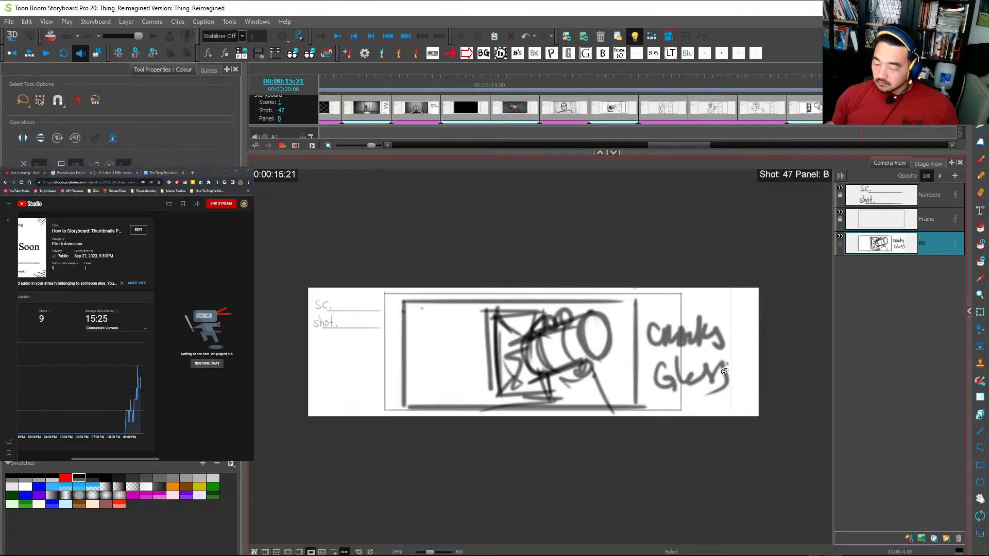
key(Right)
key(Left)
key(Left)
key(Right)
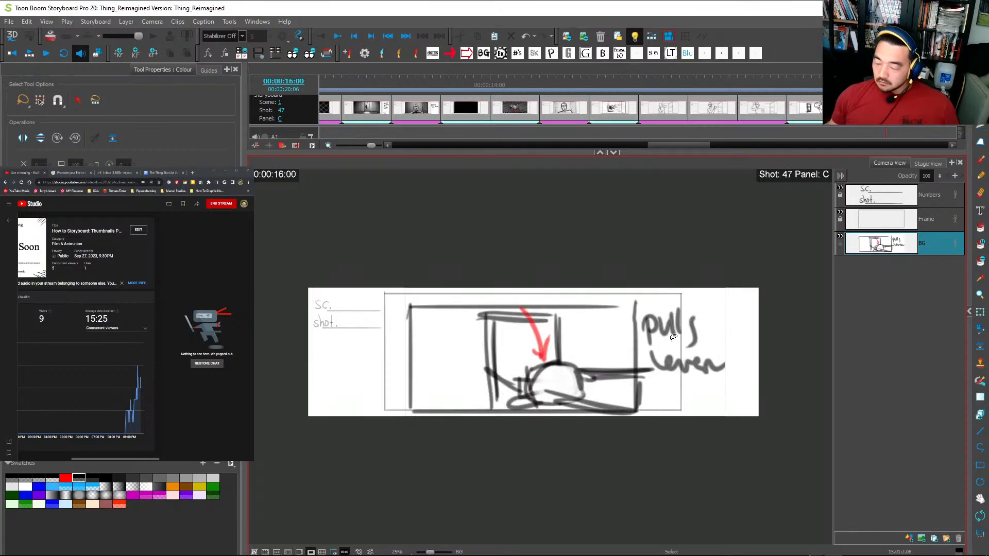
key(Right)
key(ctrl+s)
Switch to the shot list in Google Docs and strike through shot 37's parenthesised note about the beer and fire alarm.
key(alt+Tab)
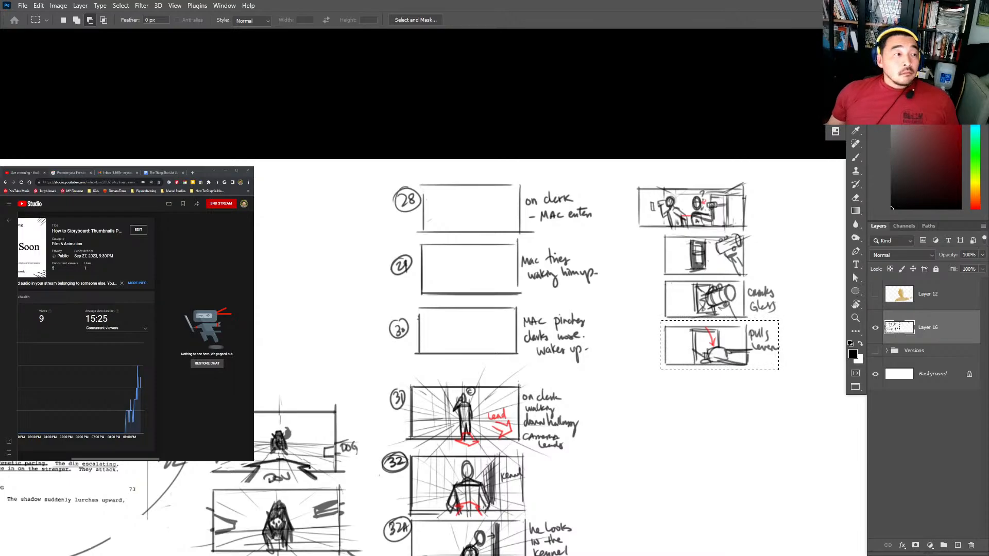
click(157, 173)
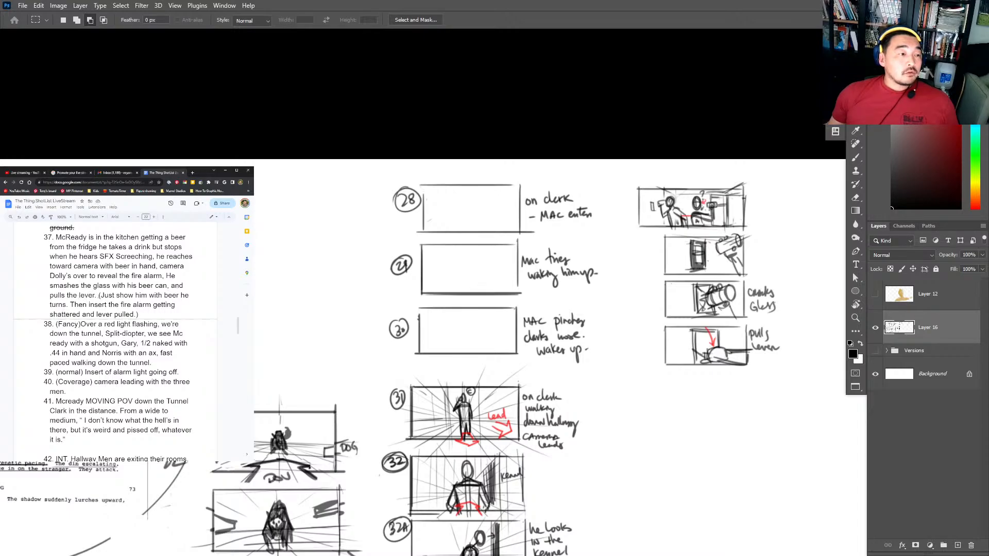
mouse_move(99, 295)
mouse_down()
mouse_move(138, 314)
mouse_move(110, 298)
mouse_up()
click(138, 314)
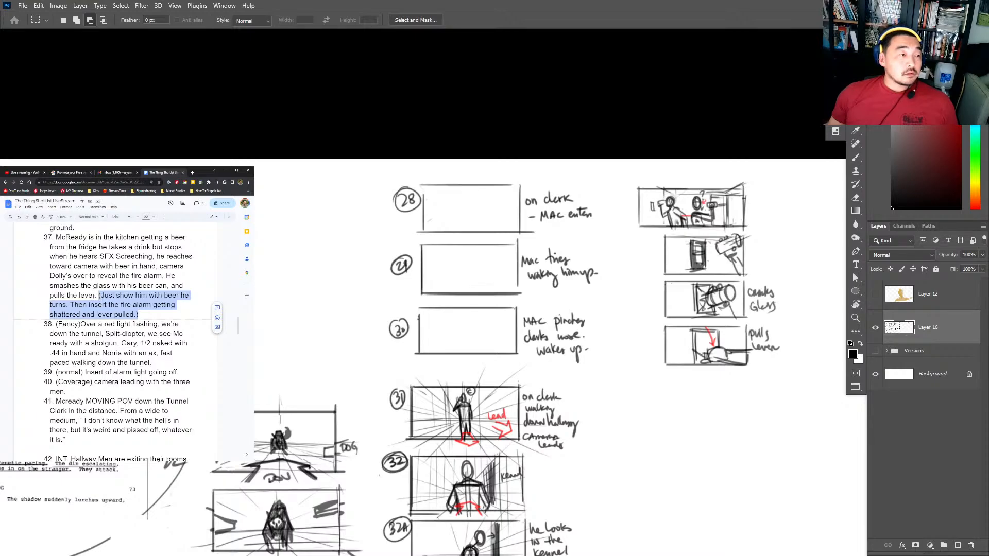
key(alt+shift+5)
click(101, 324)
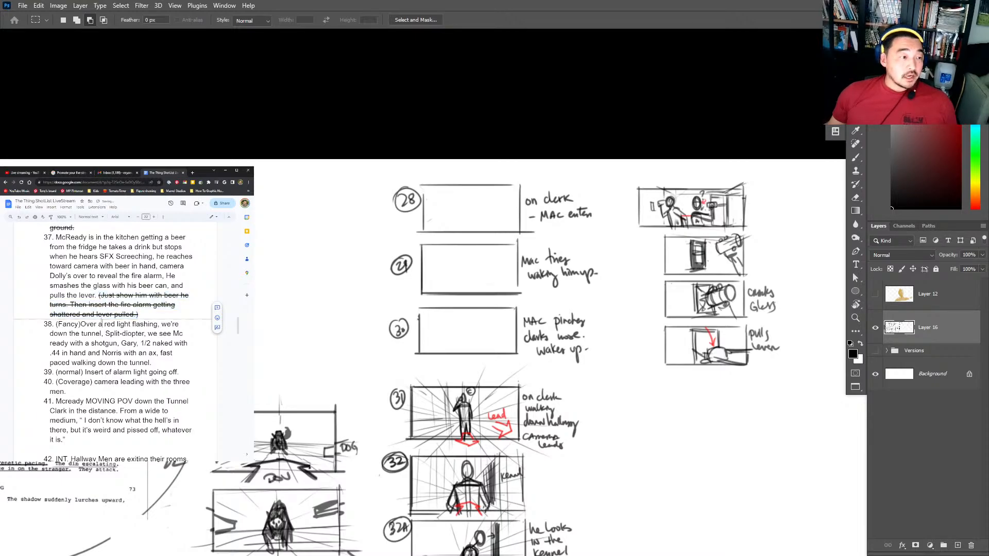
Read shots 38 and 39 in the shot list alongside the INT. TUNNEL scene of thing.pdf in Adobe Acrobat.
drag(56, 324, 130, 324)
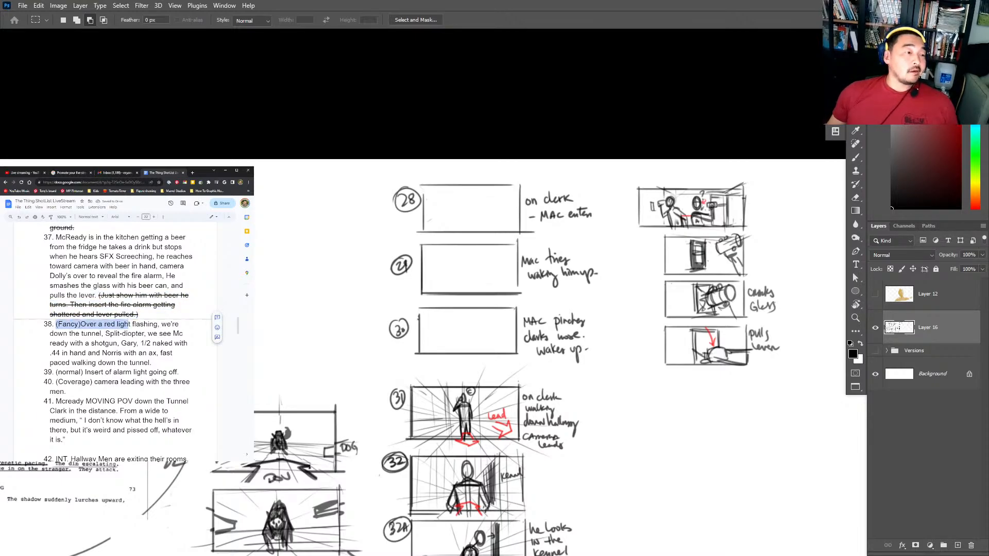
click(133, 324)
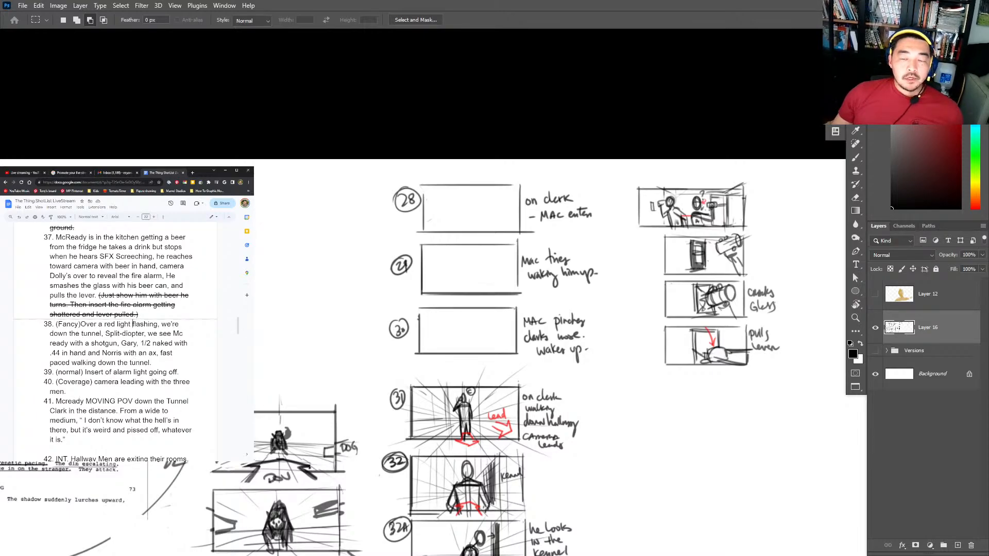
key(alt+Tab)
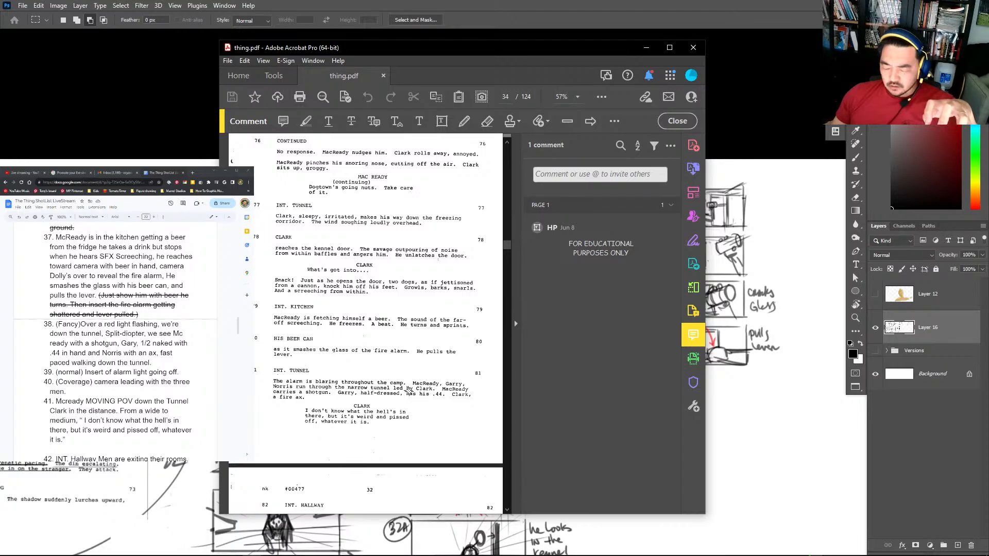
scroll(344, 404, down, 2)
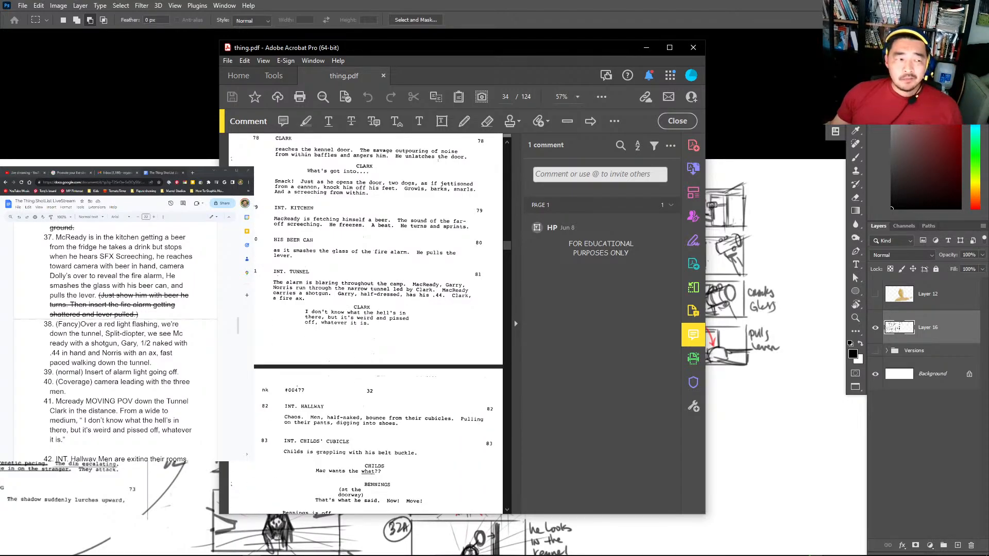
click(121, 334)
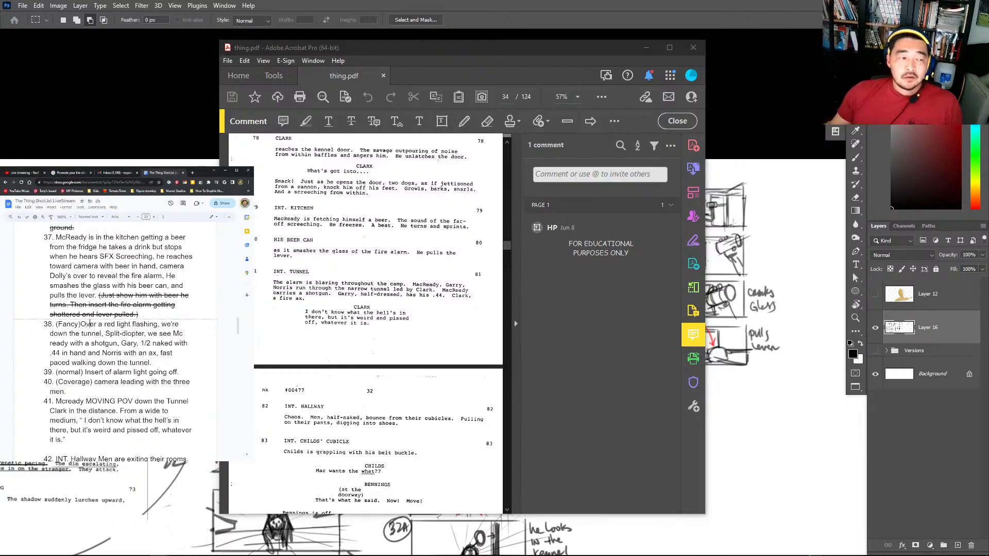
drag(81, 324, 135, 353)
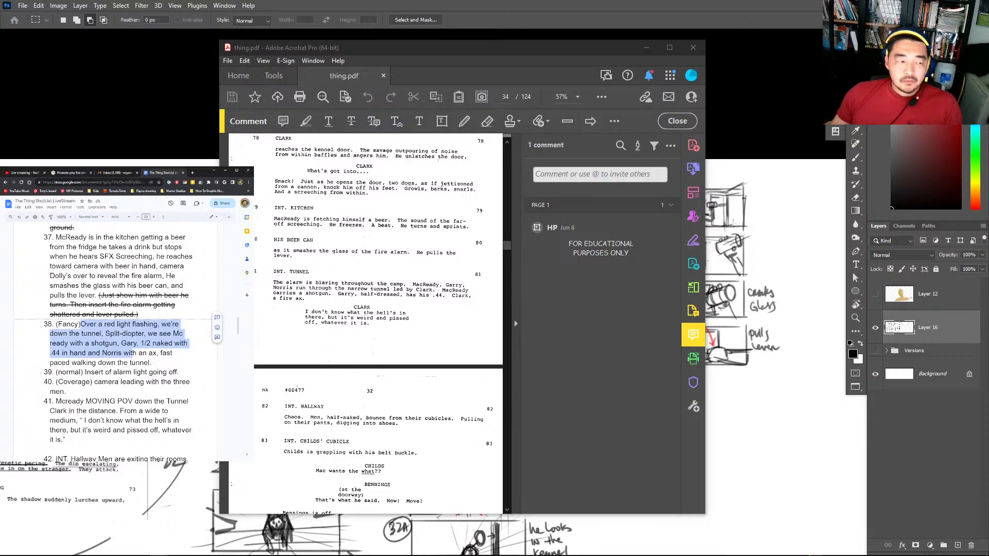
click(83, 372)
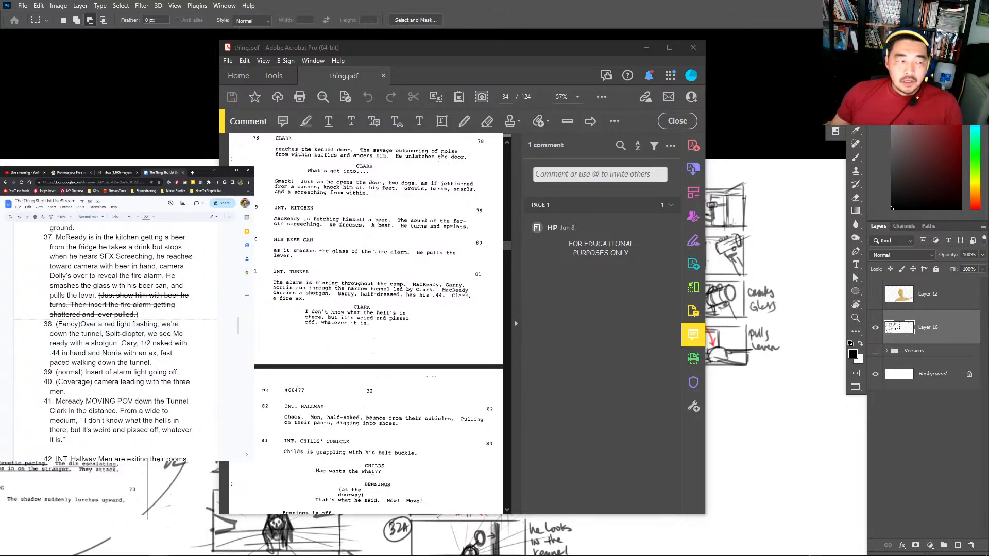
Switch to Photoshop and draw an empty rectangular thumbnail frame with the Brush tool beneath the "pulls lever" frame.
key(alt+Tab)
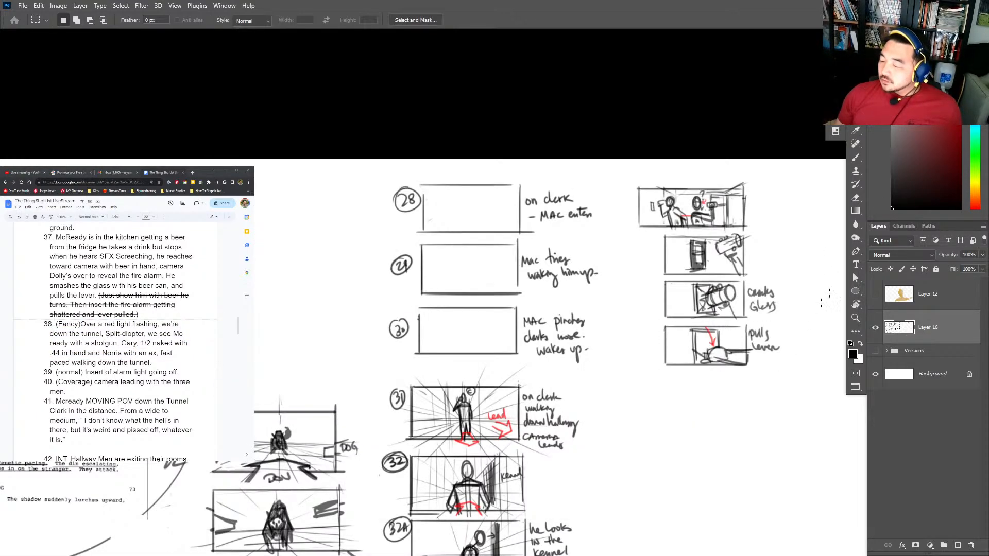
drag(766, 409, 651, 343)
key(ctrl+space)
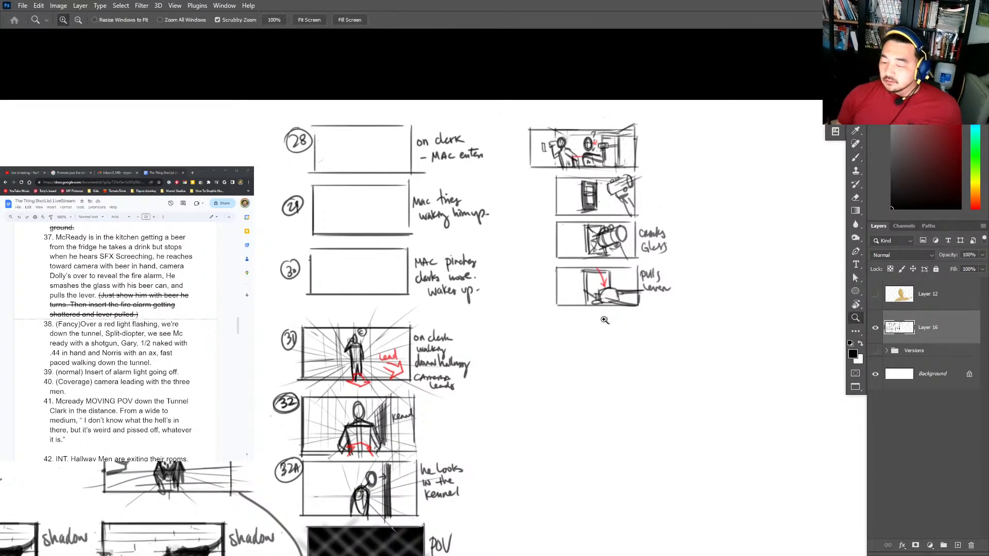
drag(600, 322, 627, 321)
key(b)
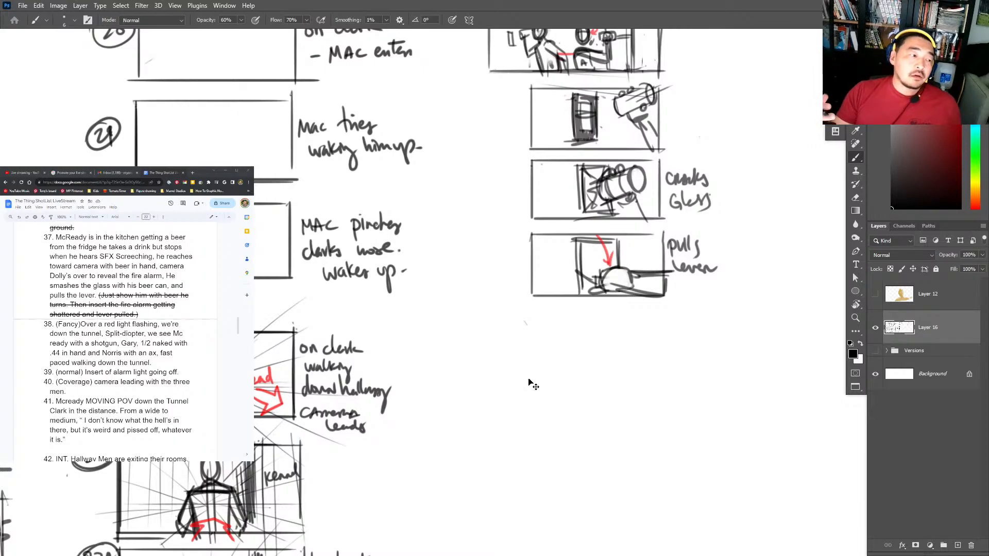
mouse_move(524, 326)
mouse_down()
mouse_move(524, 395)
mouse_move(652, 326)
mouse_move(660, 399)
mouse_move(511, 396)
mouse_up()
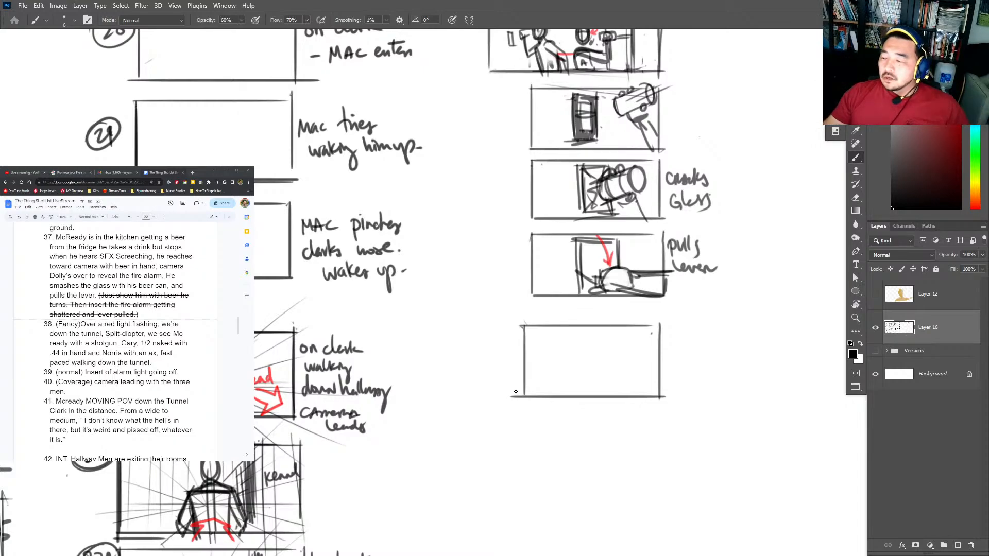
Erase the overshooting corner lines and stray dot from the empty thumbnail frame beneath the "pulls lever" frame.
click(894, 383)
click(895, 332)
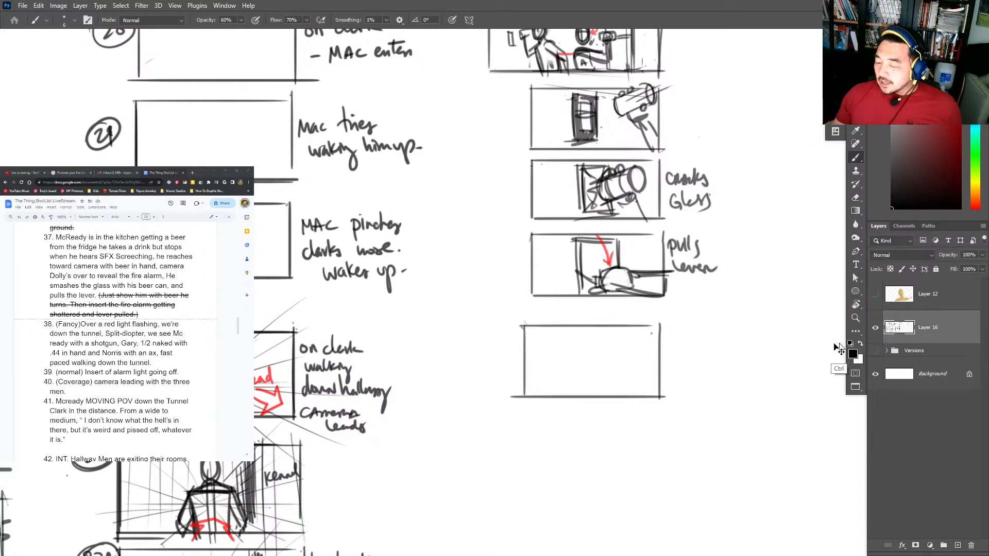
key(e)
mouse_move(663, 400)
mouse_down()
mouse_move(516, 406)
mouse_move(659, 394)
mouse_move(629, 268)
mouse_up()
key(b)
key(e)
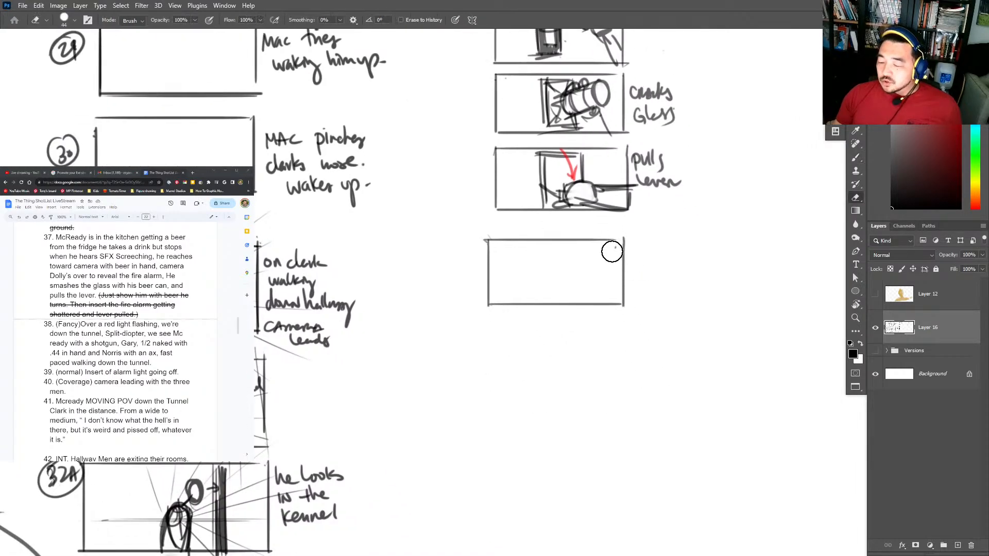
click(612, 248)
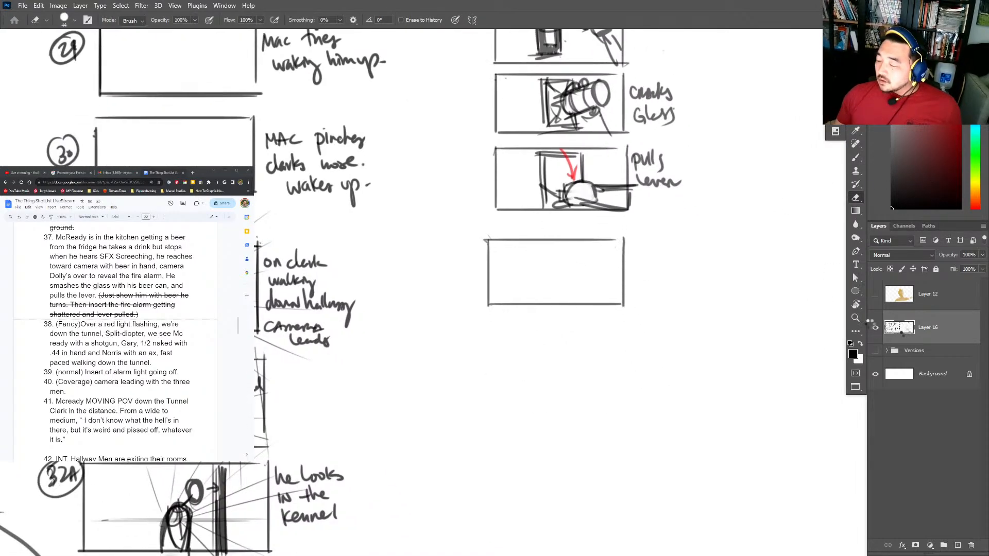
Go over the empty frame's edges with straight Brush strokes to darken its border.
key(b)
drag(626, 240, 485, 239)
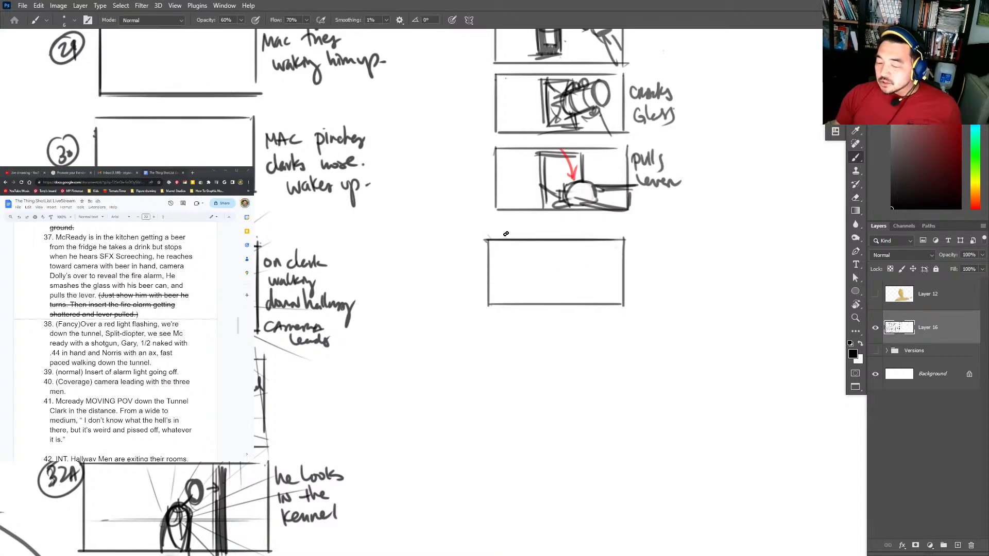
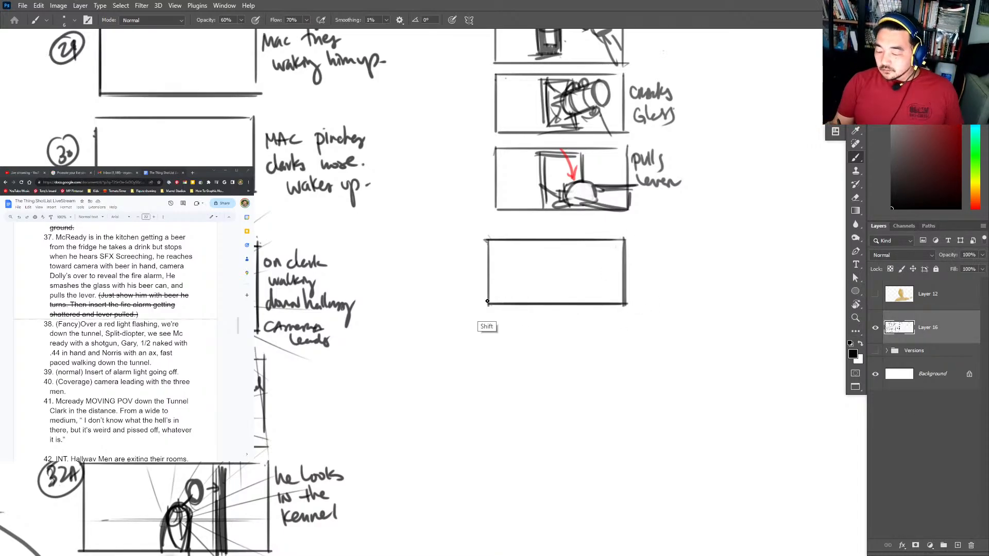
key(z)
drag(547, 277, 578, 281)
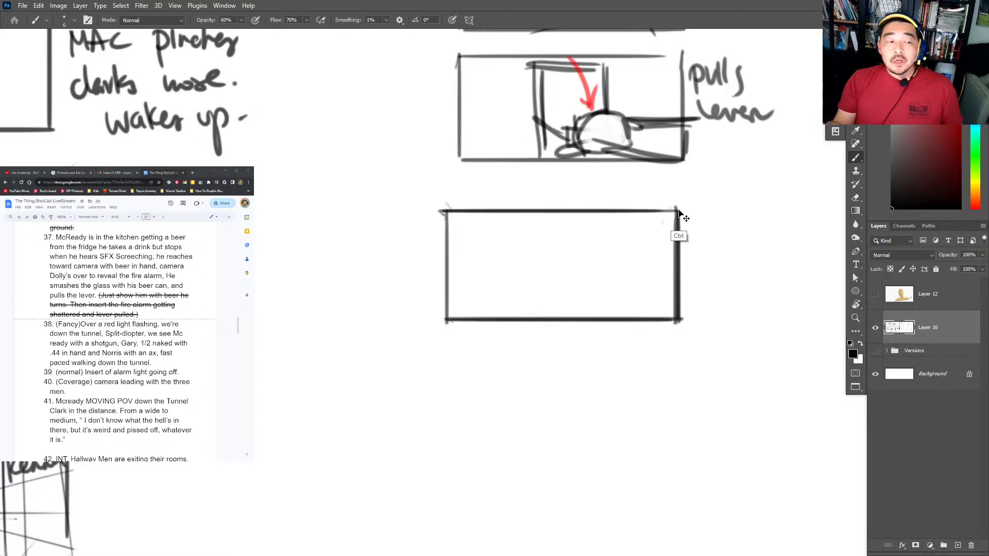
drag(678, 212, 470, 211)
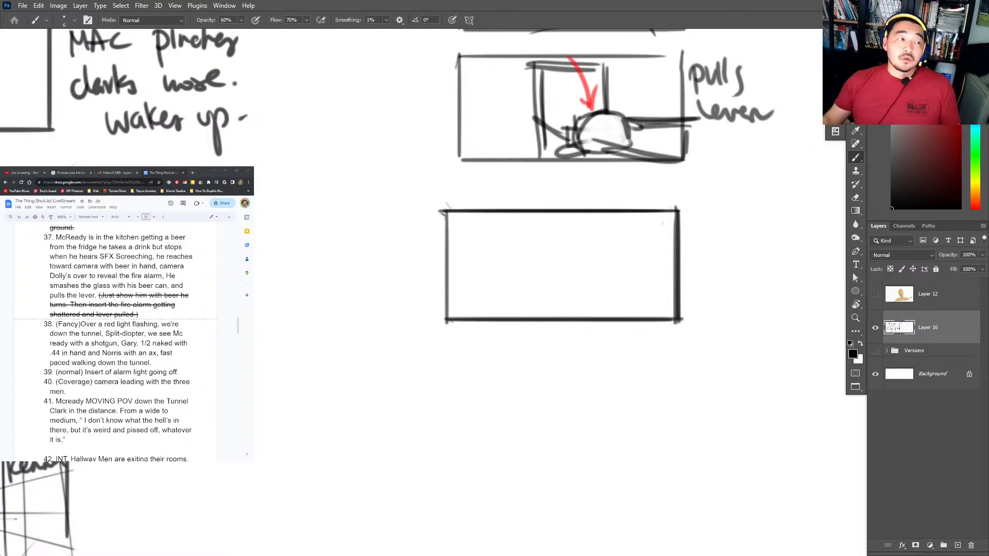
Switch to the YouTube Studio live stream page in the browser, widen the window and read the audio ownership warning.
click(32, 173)
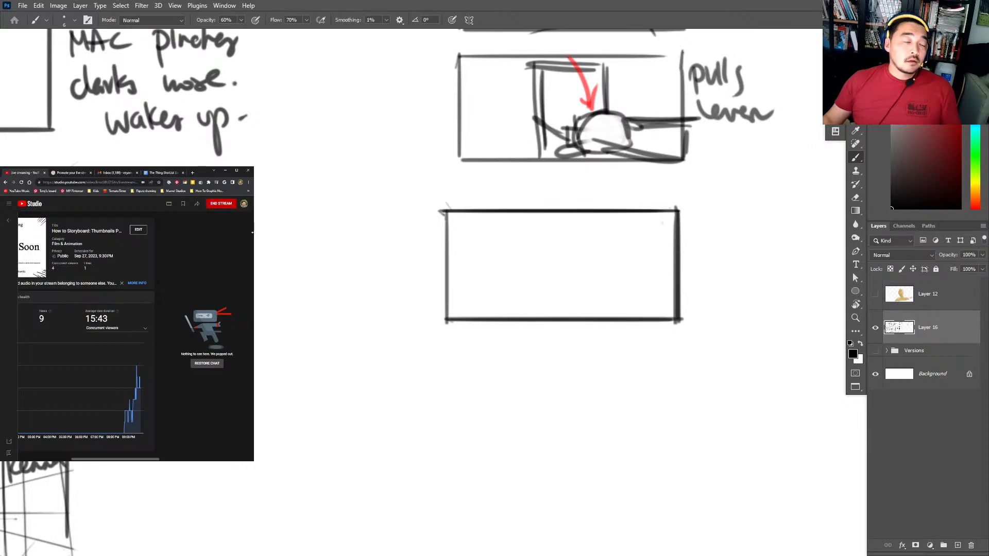
drag(253, 237, 421, 226)
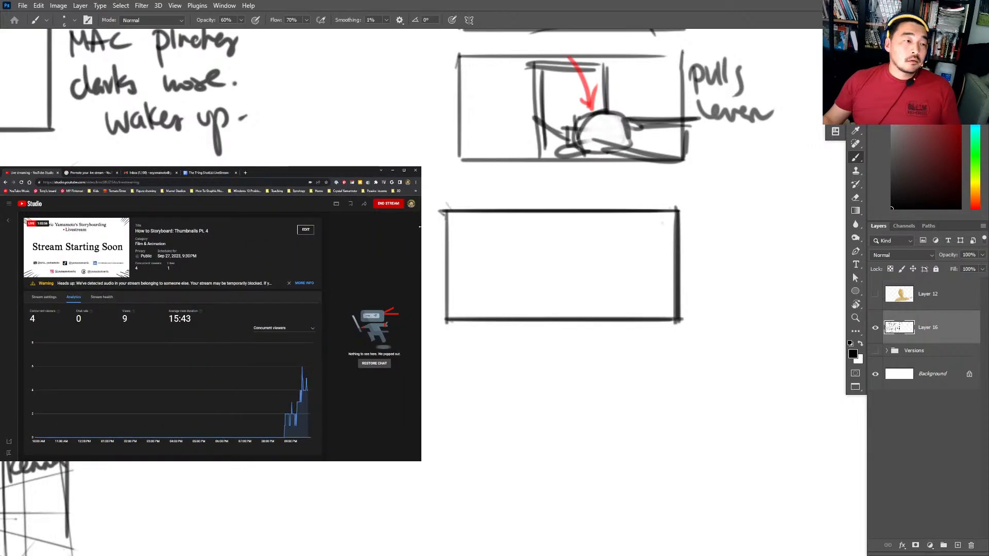
drag(420, 227, 486, 229)
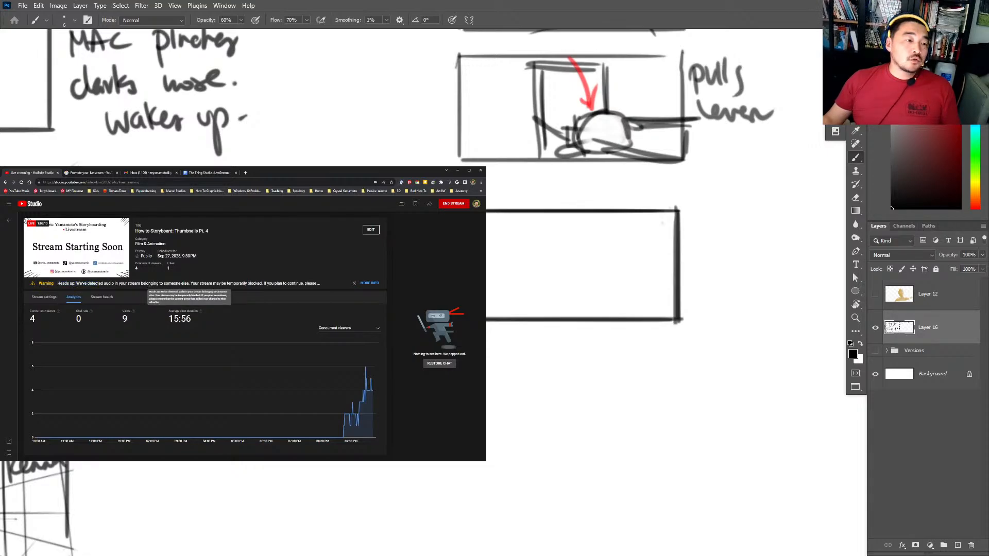
drag(195, 284, 317, 284)
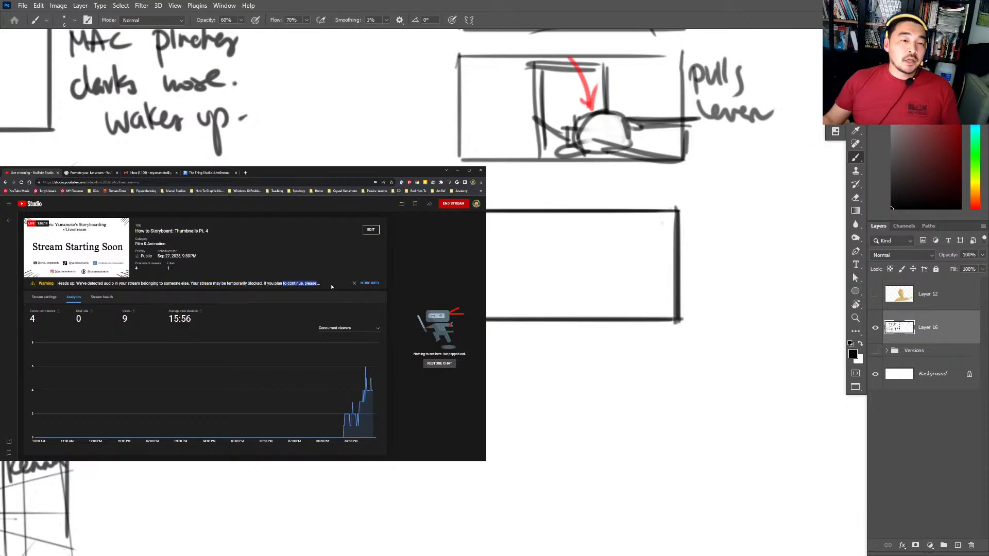
click(419, 284)
drag(486, 266, 615, 267)
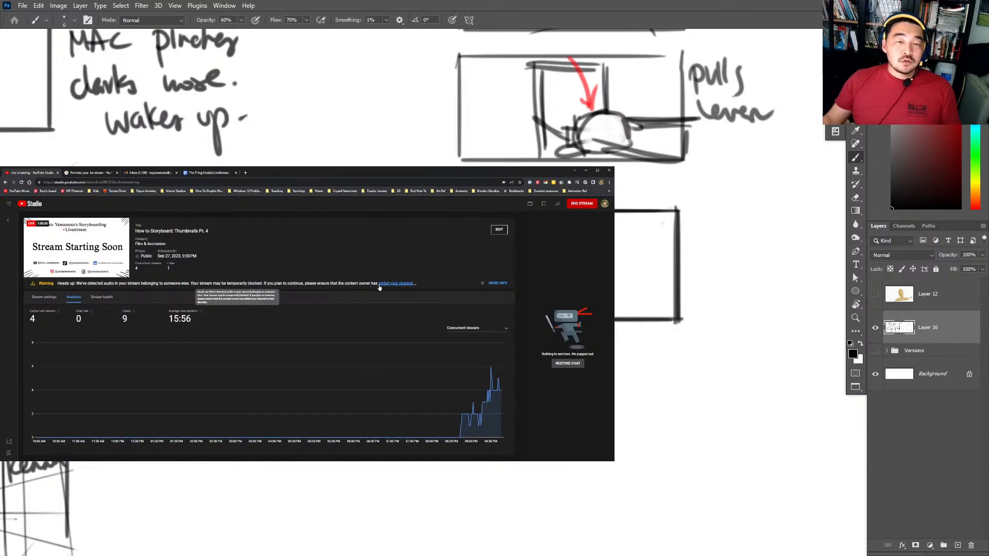
key(super)
click(815, 550)
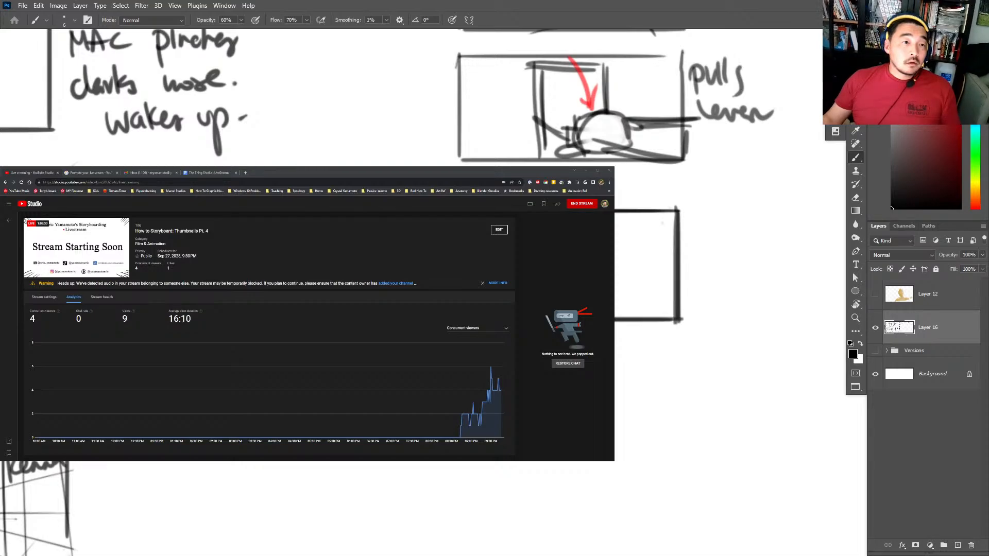
click(296, 172)
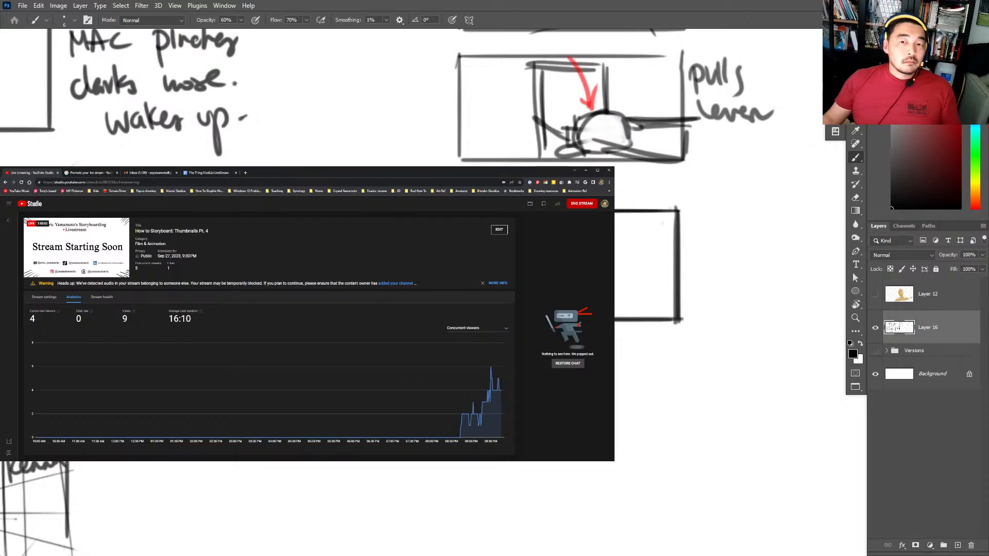
Open the help article linked in the warning and read how to exempt channels from Content ID claims.
click(395, 283)
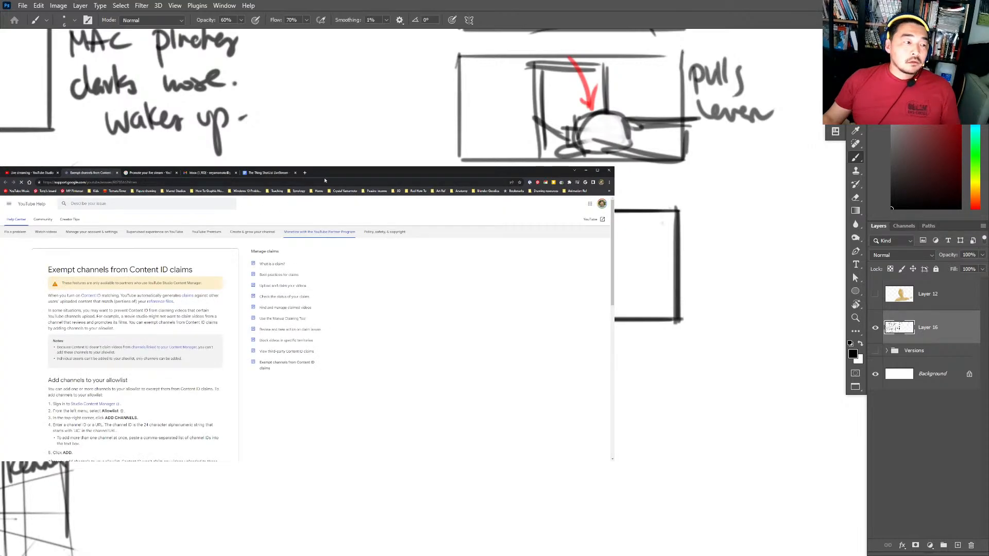
key(alt+Tab)
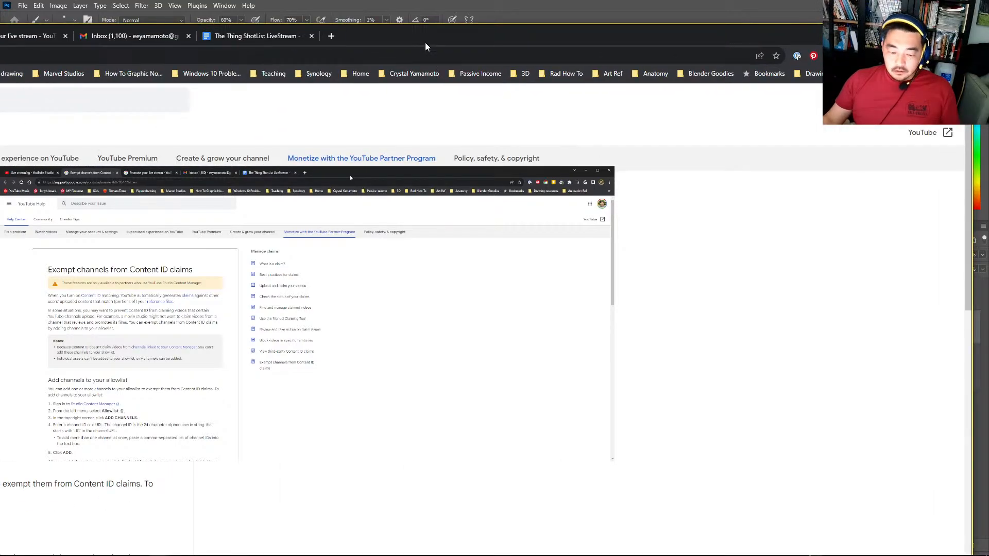
key(alt+Tab)
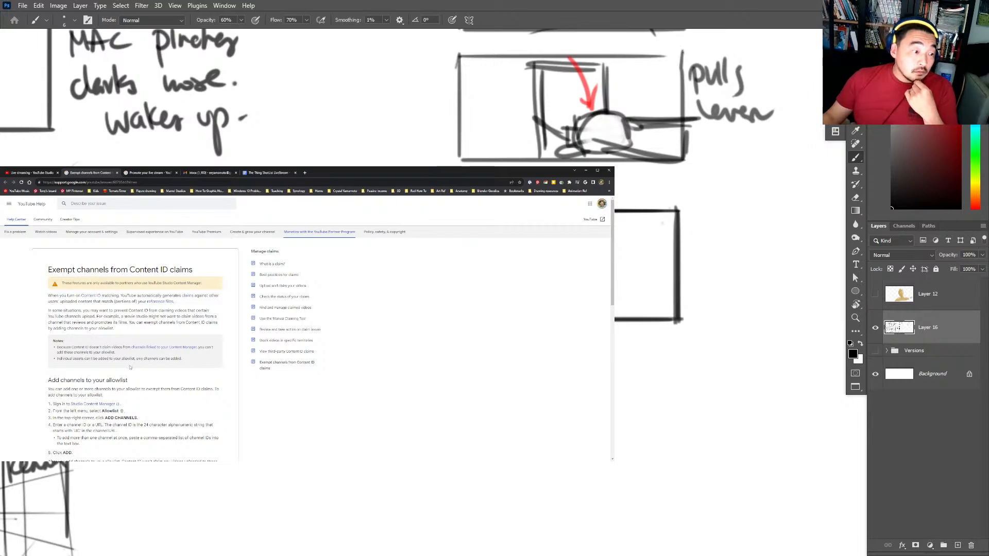
scroll(115, 406, down, 2)
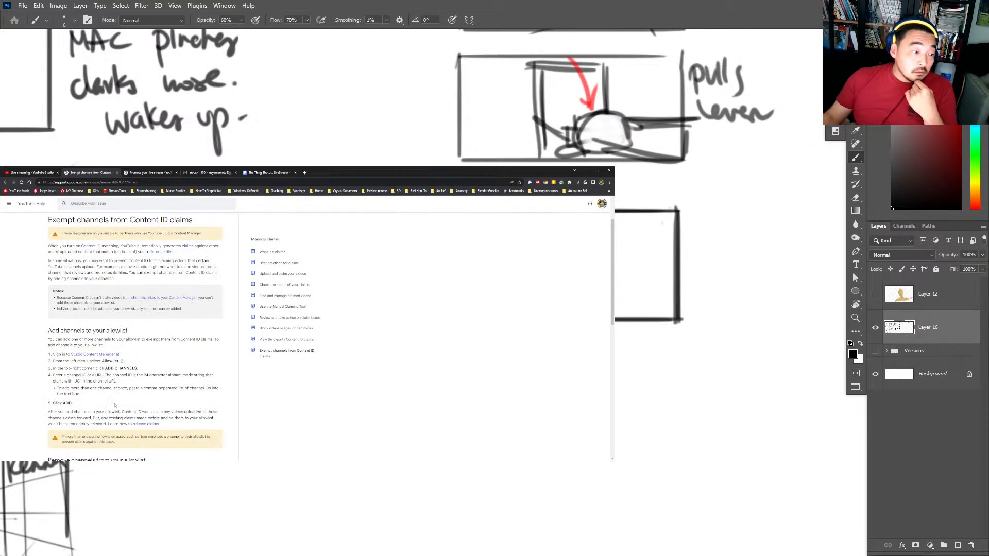
scroll(115, 406, down, 4)
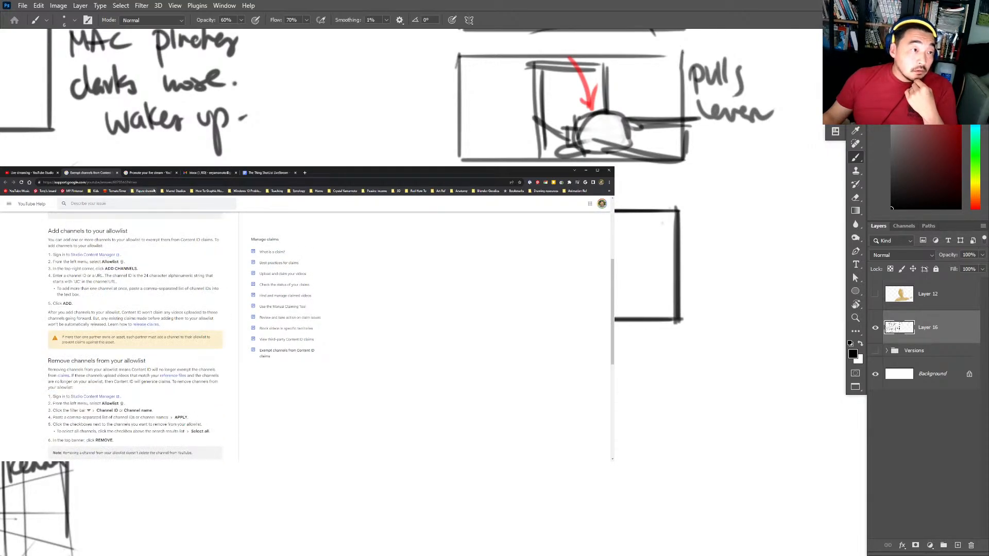
Return to The Thing shot list in Google Docs and narrow the browser window to uncover the empty frame.
click(209, 173)
click(267, 173)
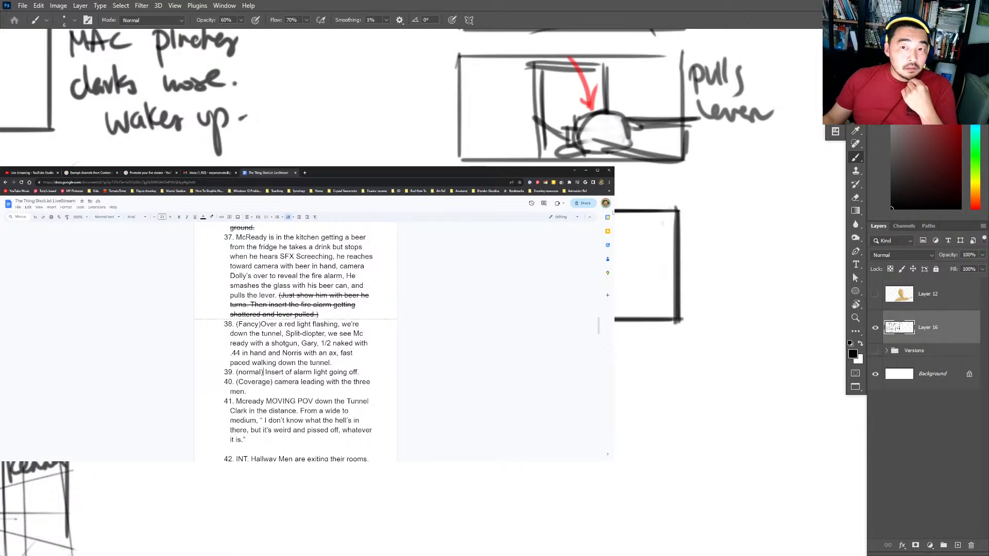
drag(614, 203, 268, 203)
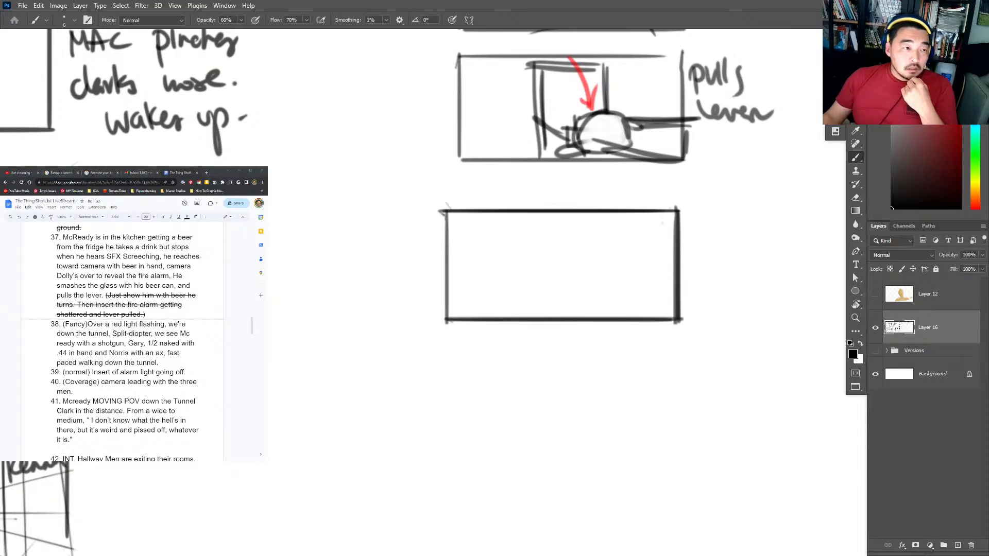
Go back to the YouTube Studio stream page, widen the window and dismiss the audio ownership warning.
key(ctrl+1)
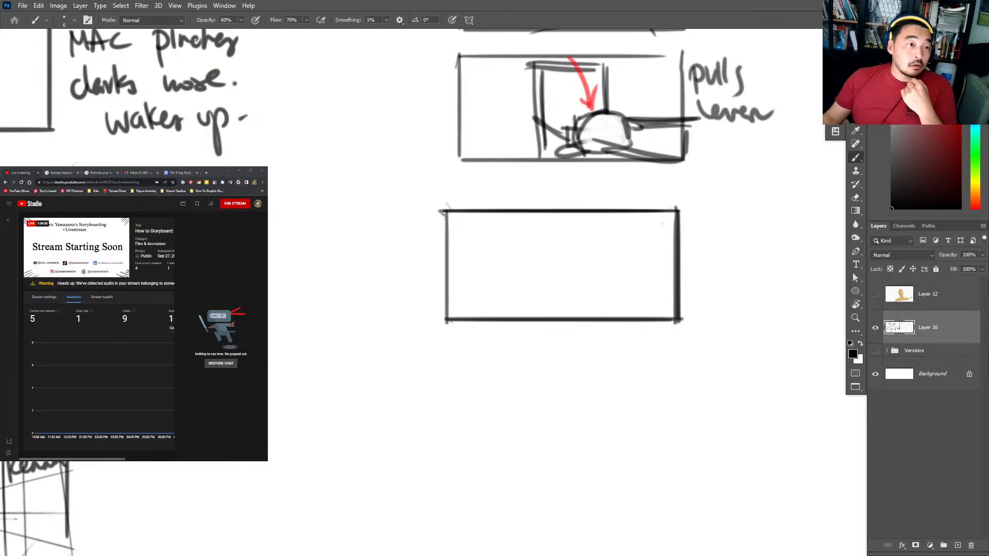
click(260, 194)
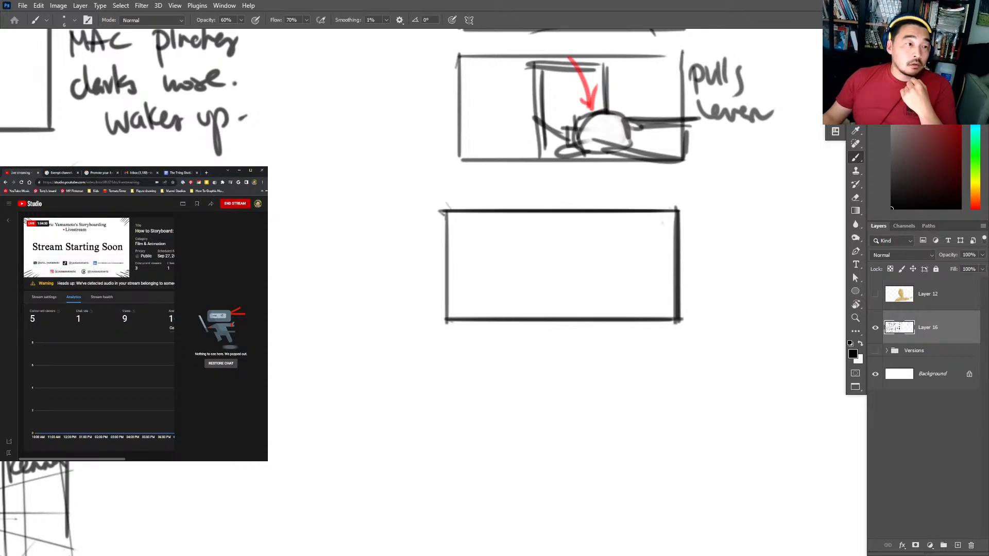
drag(268, 314, 441, 315)
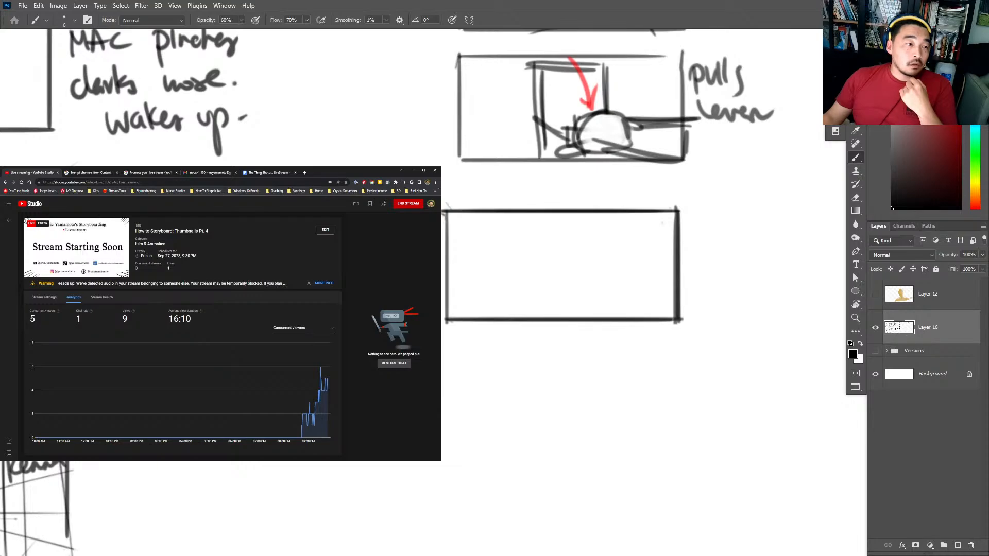
drag(440, 314, 416, 314)
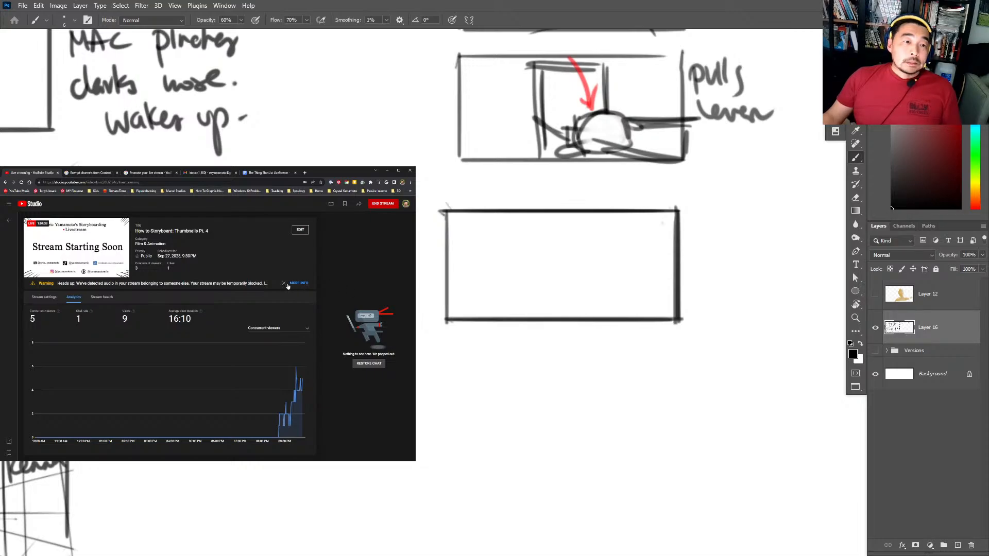
click(284, 284)
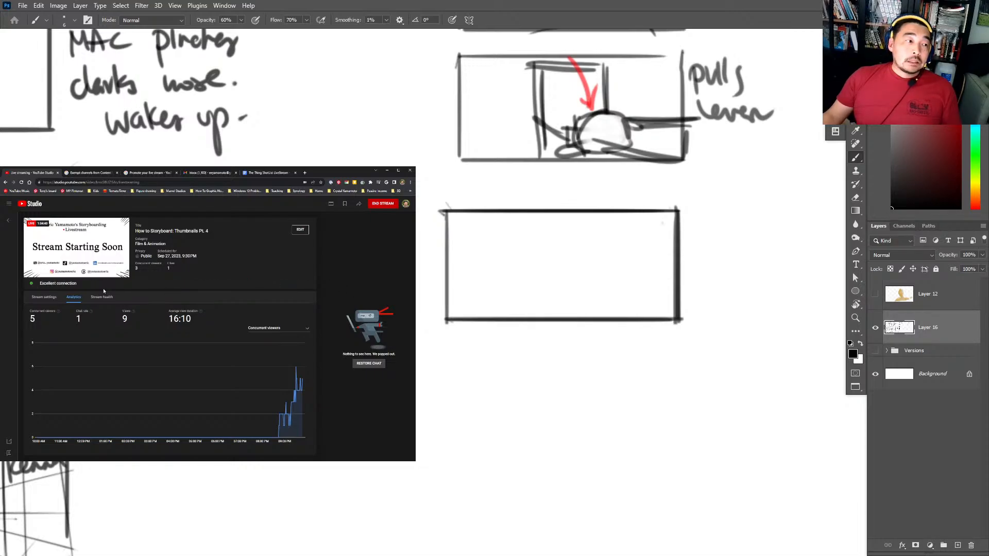
click(860, 242)
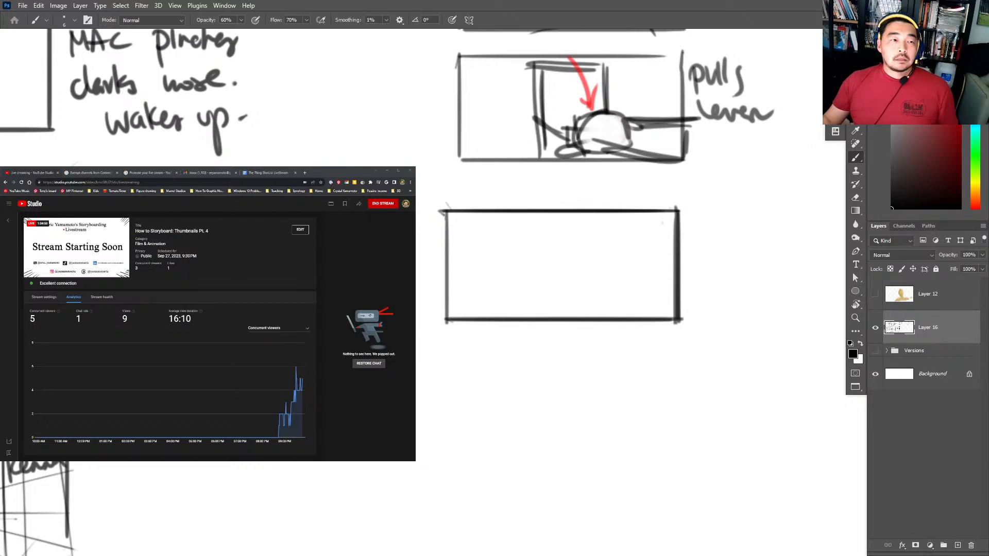
Bring back the shot list in Google Docs and narrow the browser window to clear the Photoshop canvas.
click(267, 173)
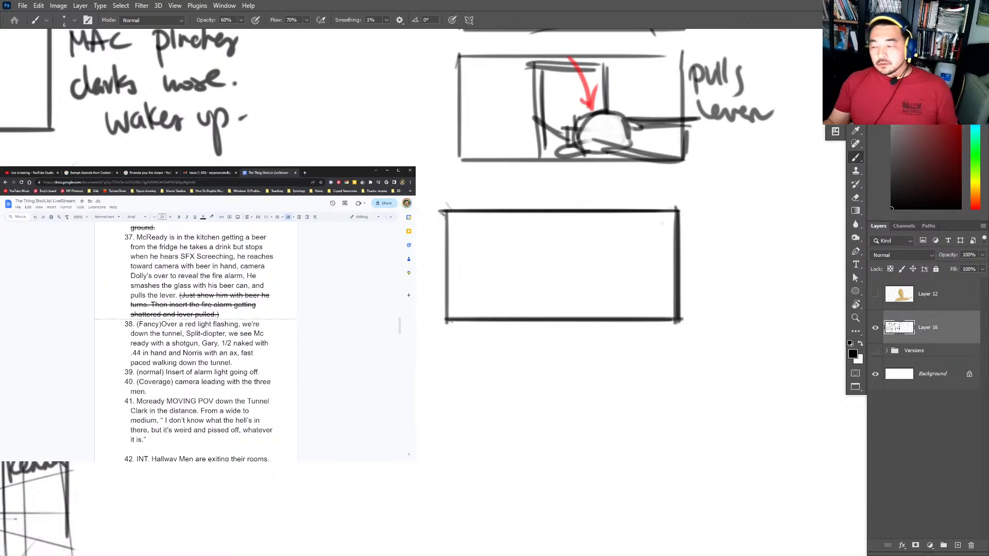
click(892, 411)
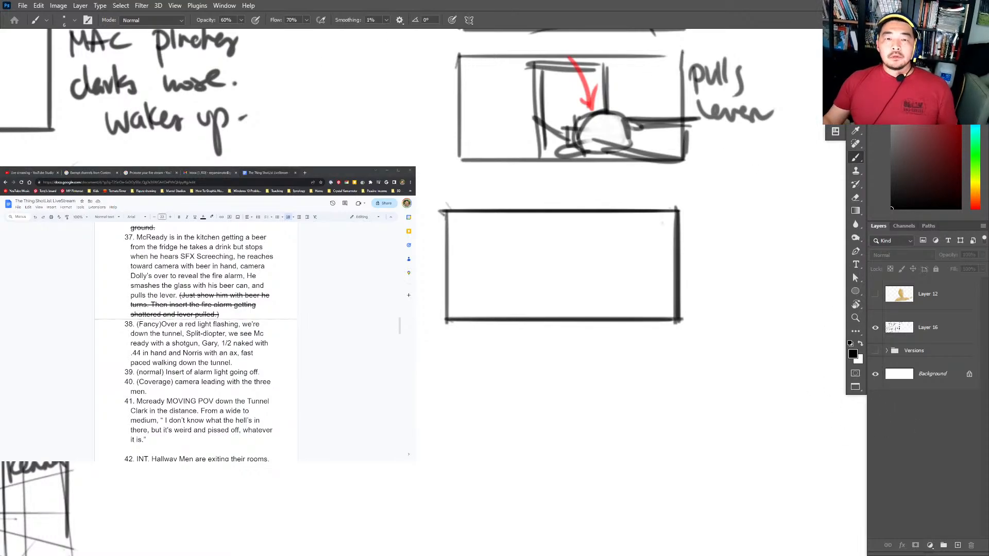
drag(415, 313, 268, 314)
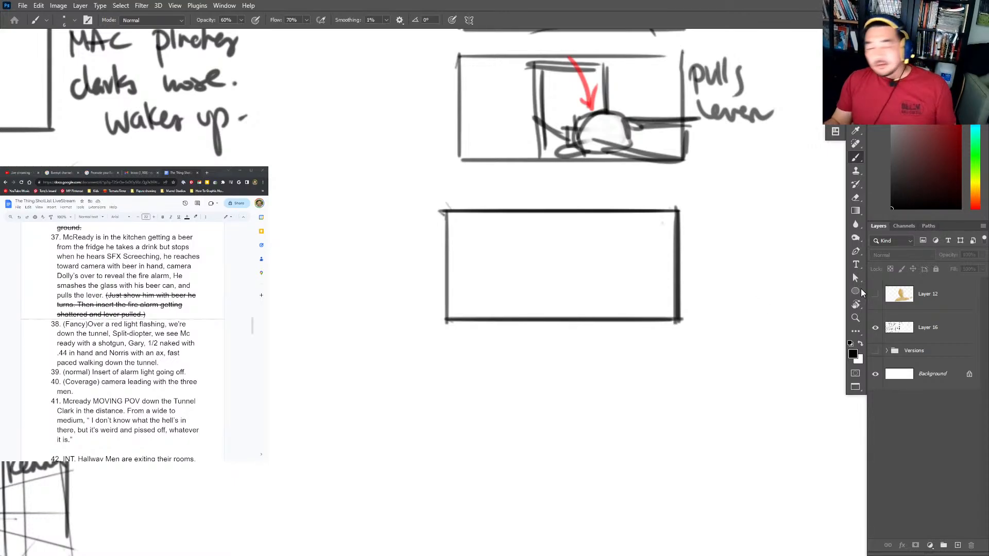
click(139, 173)
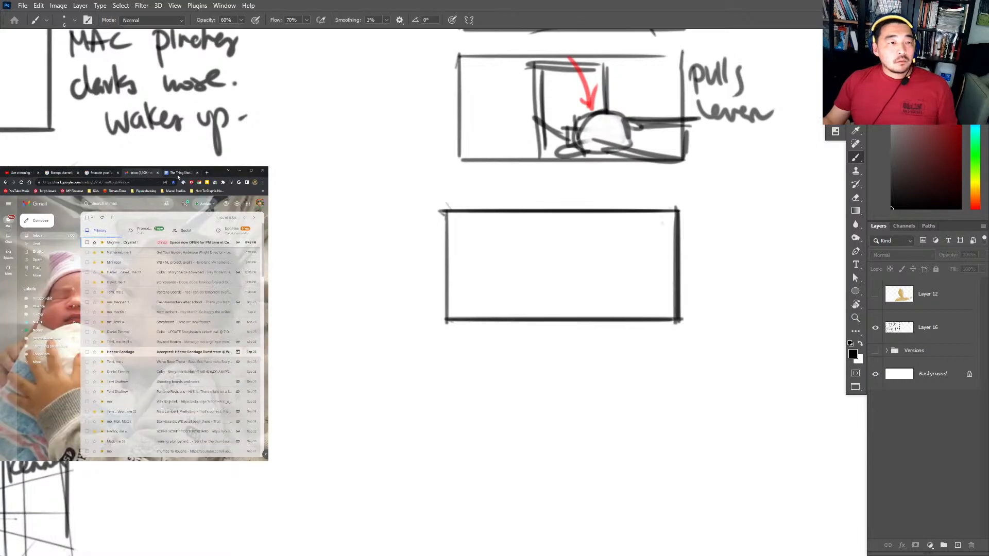
click(179, 173)
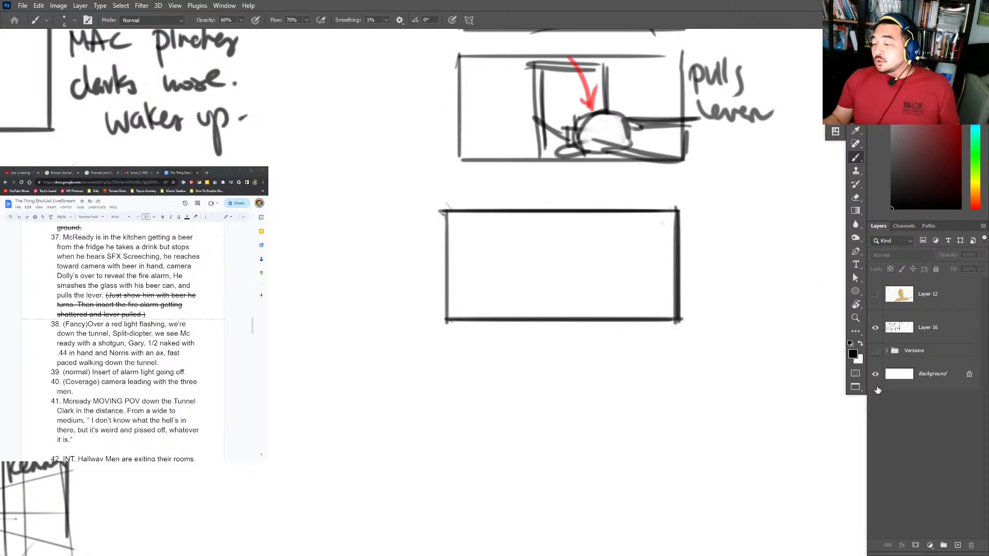
Make Layer 16 active in Photoshop and narrow the shot list window slightly further.
click(891, 334)
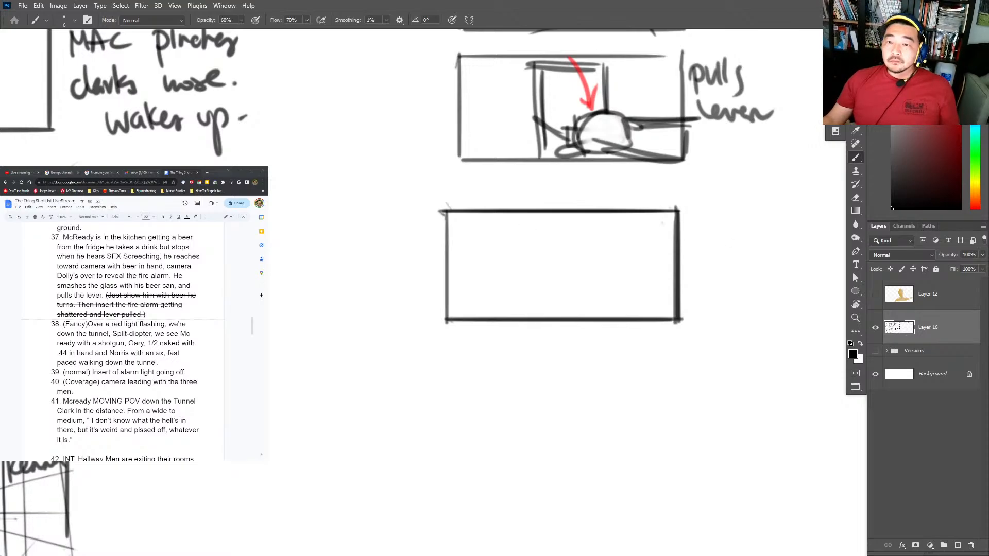
drag(267, 289, 238, 288)
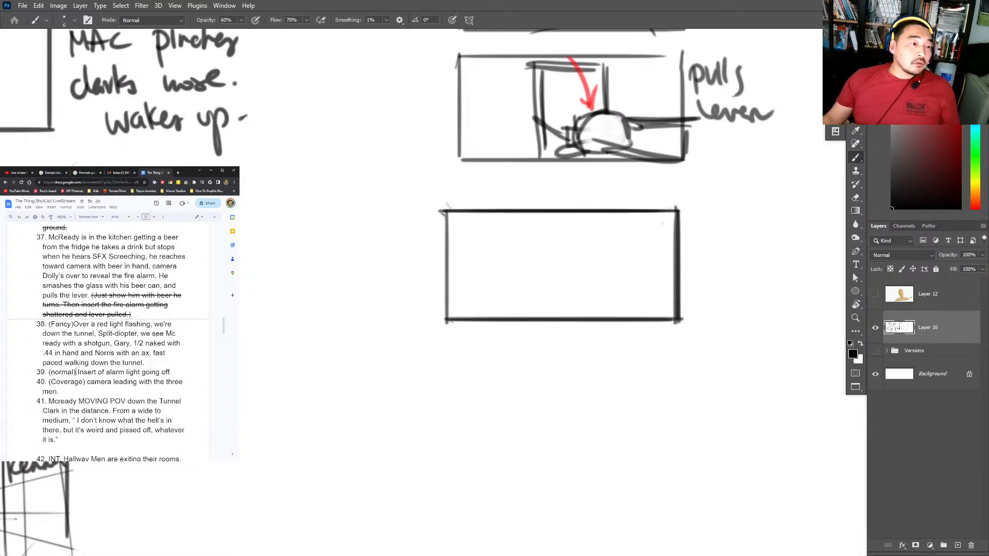
click(911, 163)
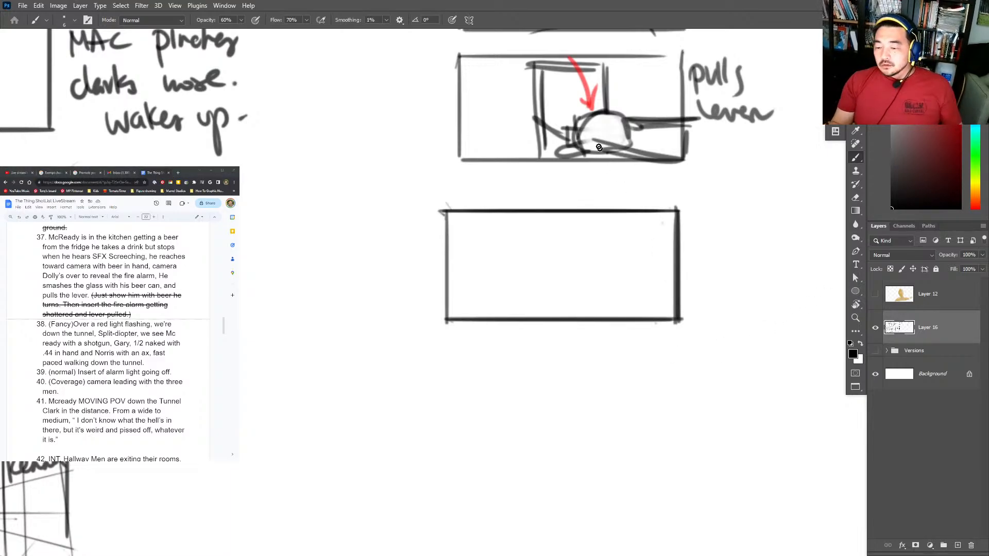
Sketch a square alarm box attached to a vertical wall edge near the right side of the shot 38 frame.
drag(638, 239, 638, 281)
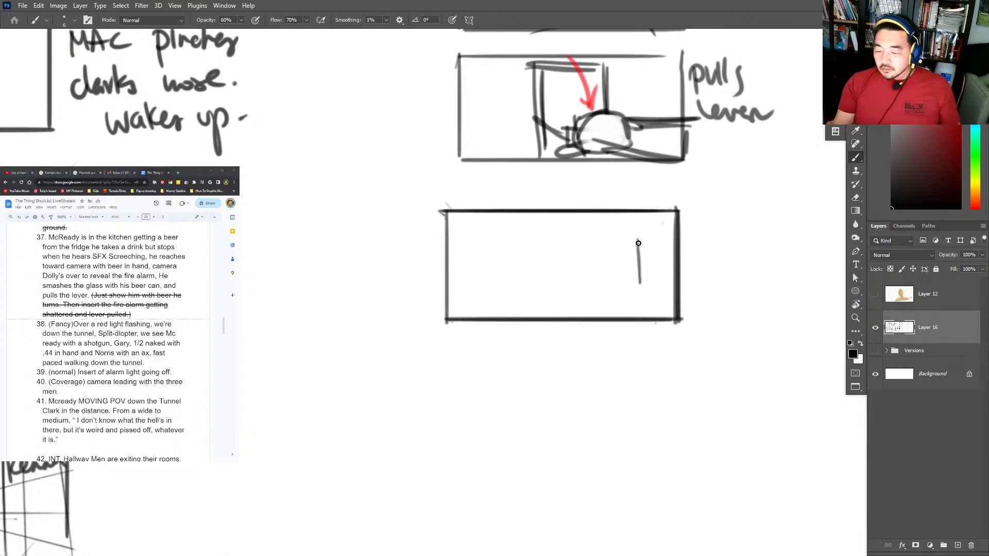
key(ctrl+z)
mouse_move(643, 245)
mouse_down()
mouse_move(603, 245)
mouse_move(601, 281)
mouse_up()
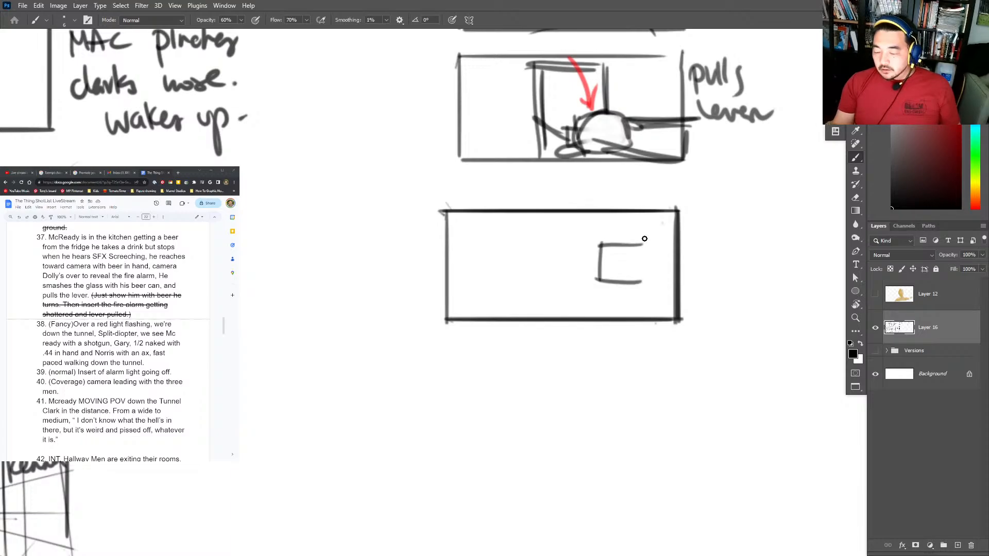
drag(645, 238, 644, 283)
drag(648, 198, 644, 325)
drag(640, 192, 642, 332)
drag(585, 317, 633, 315)
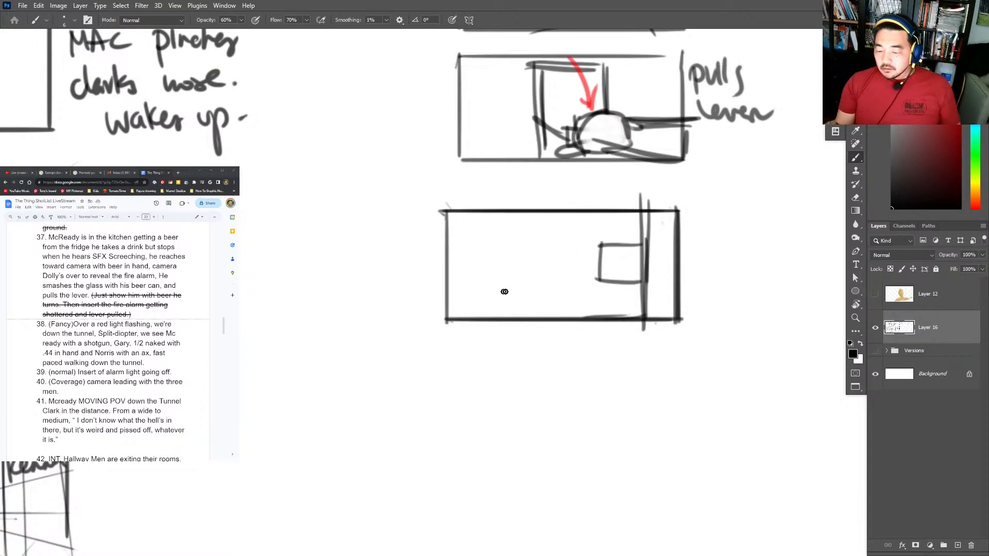
Sketch converging tunnel floor lines with a horizontal cross line in the frame, and retrace the alarm box's outline.
drag(522, 276, 389, 337)
drag(548, 268, 500, 384)
mouse_move(571, 278)
mouse_down()
mouse_move(597, 388)
mouse_move(665, 350)
mouse_up()
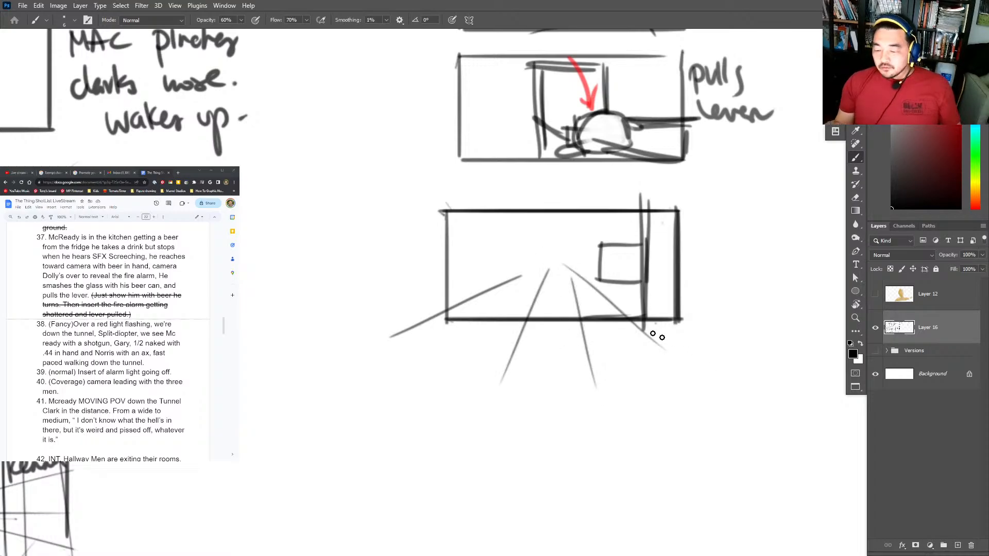
mouse_move(467, 288)
mouse_down()
mouse_move(595, 290)
mouse_move(616, 256)
mouse_up()
key(ctrl+z)
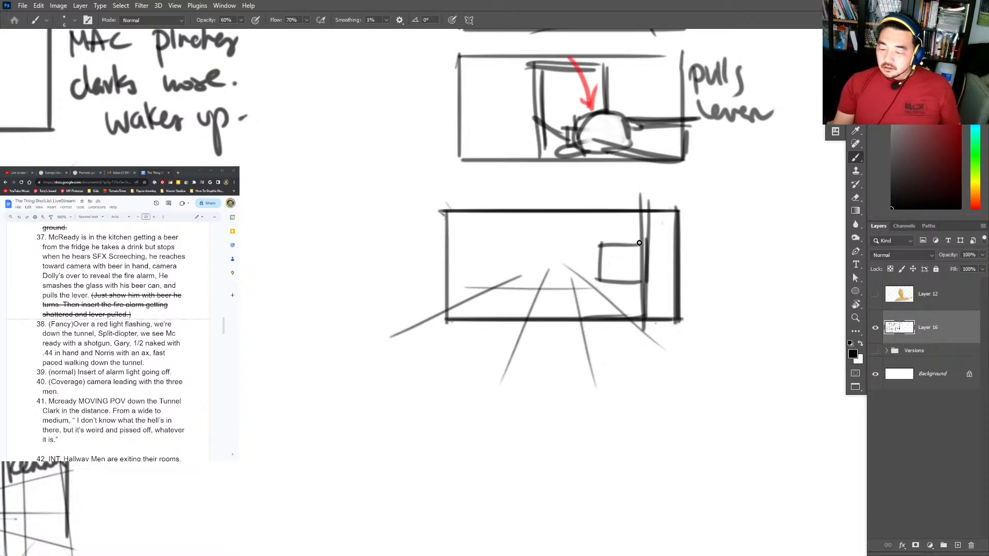
drag(643, 291, 643, 242)
drag(644, 246, 610, 248)
Draw vertical and horizontal guides through the tunnel's vanishing point and add ceiling lines radiating toward the frame's upper right.
drag(552, 218, 549, 343)
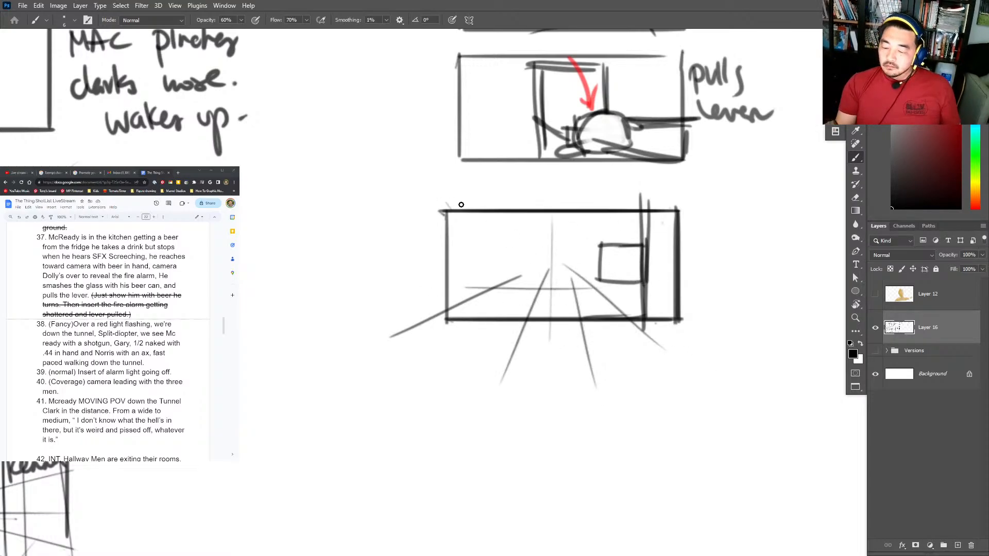
drag(476, 213, 540, 250)
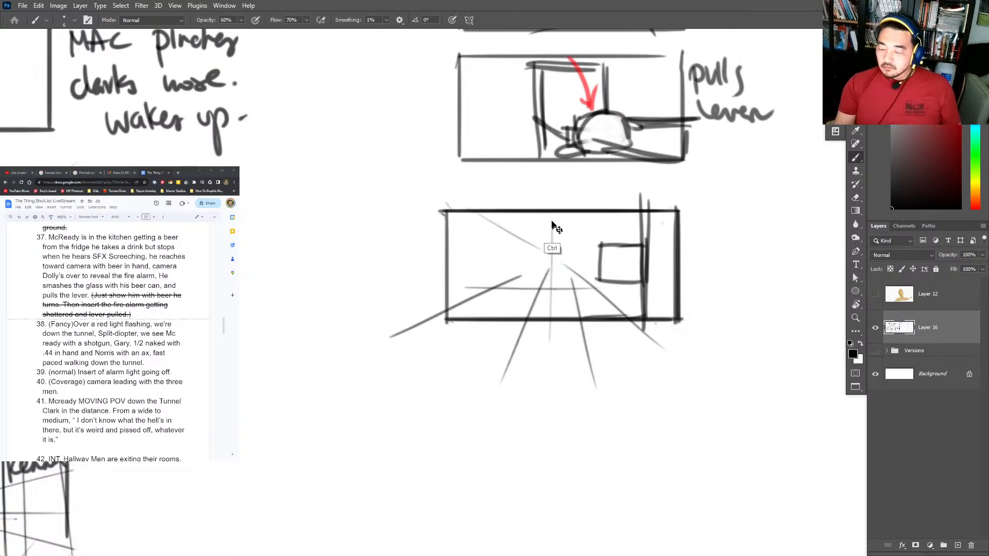
key(ctrl+z)
drag(554, 200, 554, 345)
drag(465, 262, 717, 262)
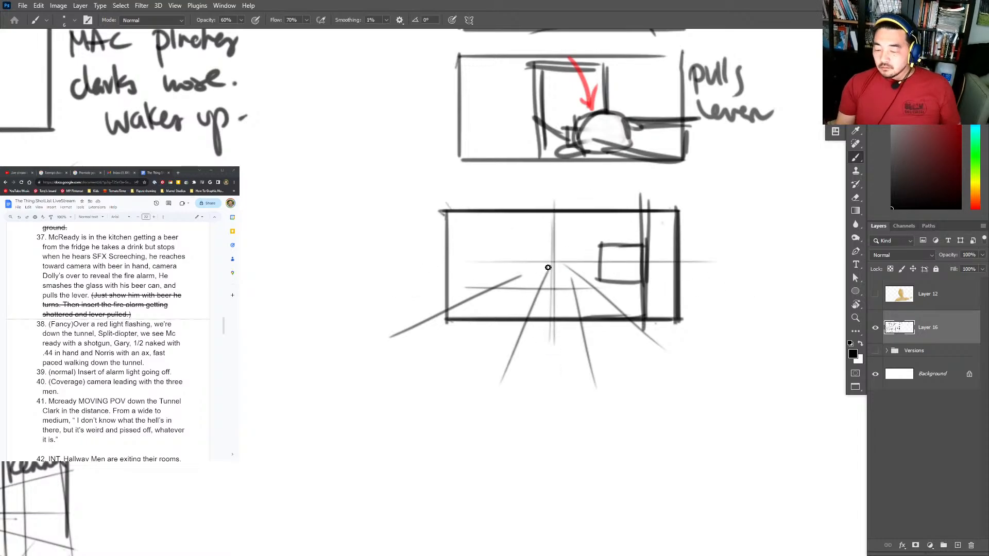
mouse_move(550, 265)
mouse_down()
mouse_move(670, 196)
mouse_move(588, 205)
mouse_up()
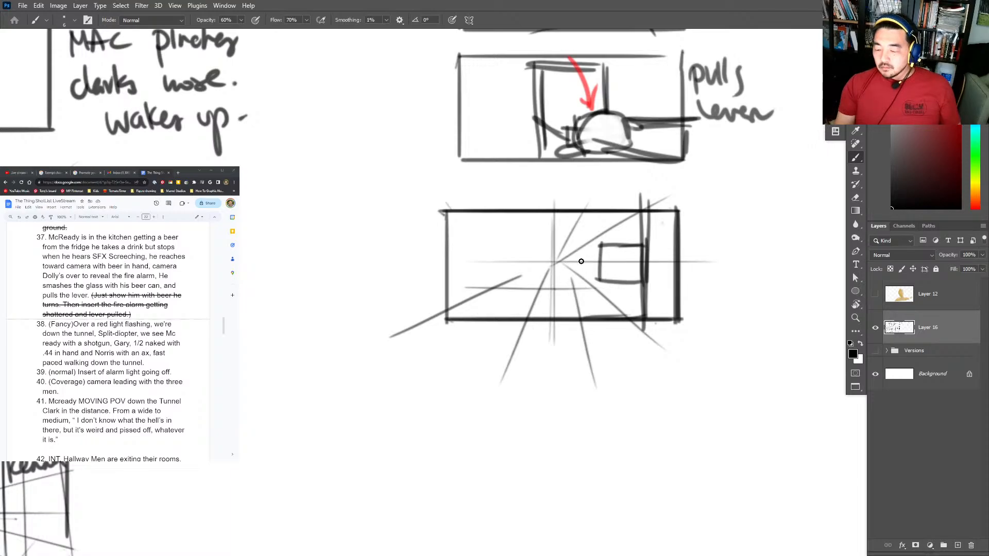
mouse_move(642, 255)
mouse_down()
mouse_move(561, 282)
mouse_move(725, 264)
mouse_up()
key(ctrl+z)
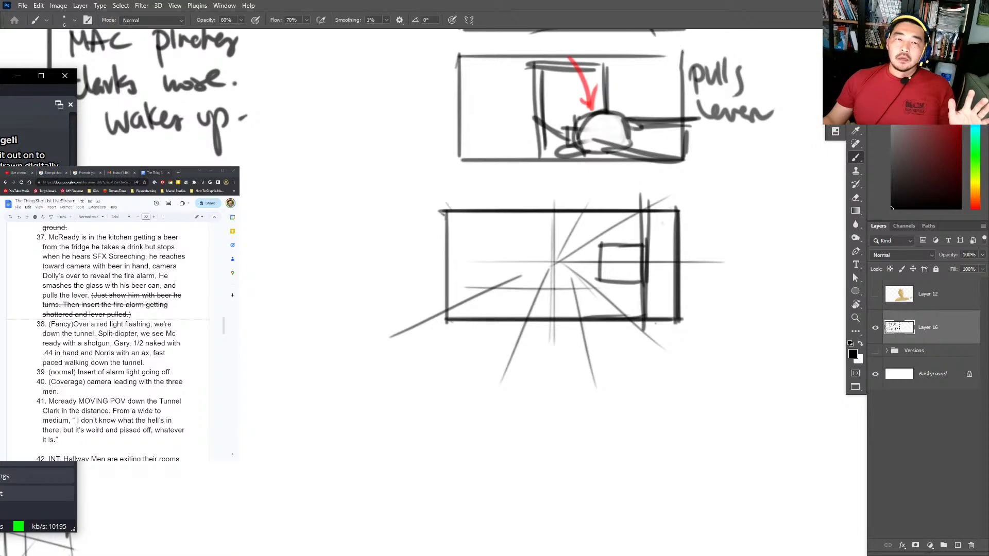
Return to the Photoshop canvas and erase the alarm box from the frame, keeping the wall edge.
key(alt+Tab)
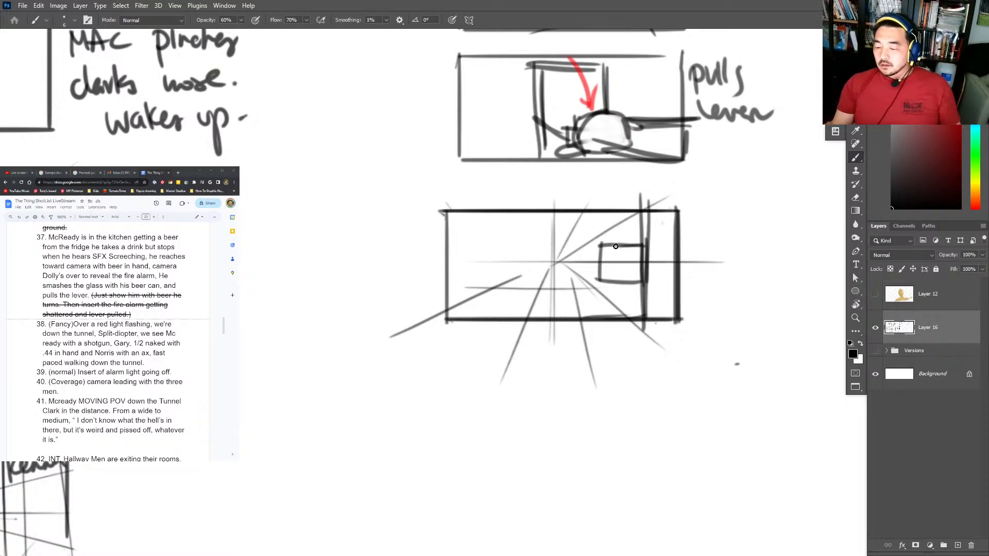
key(e)
mouse_move(593, 281)
mouse_down()
mouse_move(619, 278)
mouse_move(607, 258)
mouse_move(629, 300)
mouse_up()
key(b)
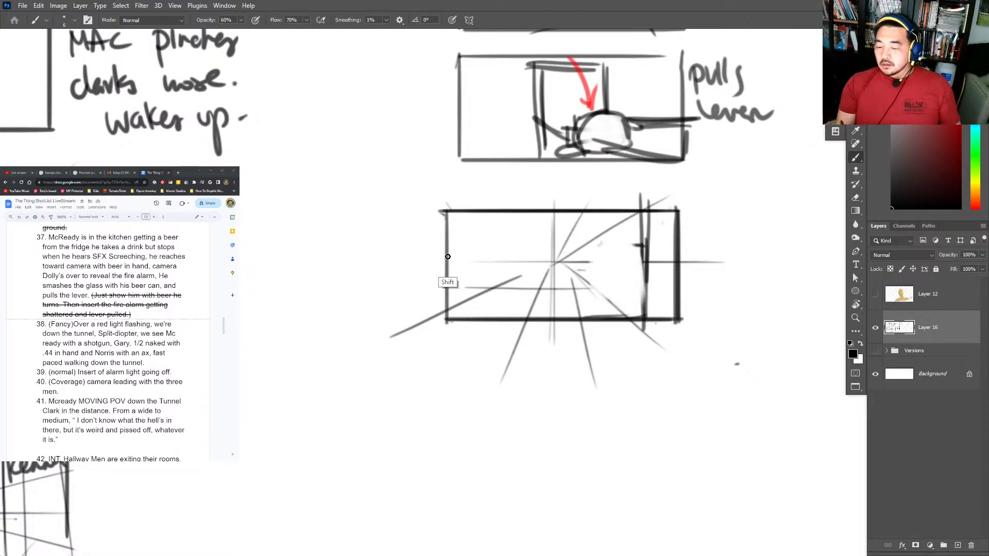
Redraw the horizon, the central vertical guide and the converging floor lines of the tunnel perspective.
drag(452, 256, 668, 258)
drag(561, 188, 556, 354)
drag(419, 363, 502, 301)
mouse_move(550, 260)
mouse_down()
mouse_move(496, 415)
mouse_move(600, 348)
mouse_up()
Redraw the alarm box against the wall edge with a second line along its upper side, and strengthen the wall edge.
drag(600, 242, 640, 240)
drag(603, 241, 605, 281)
drag(607, 279, 645, 276)
drag(643, 198, 642, 312)
drag(605, 248, 652, 245)
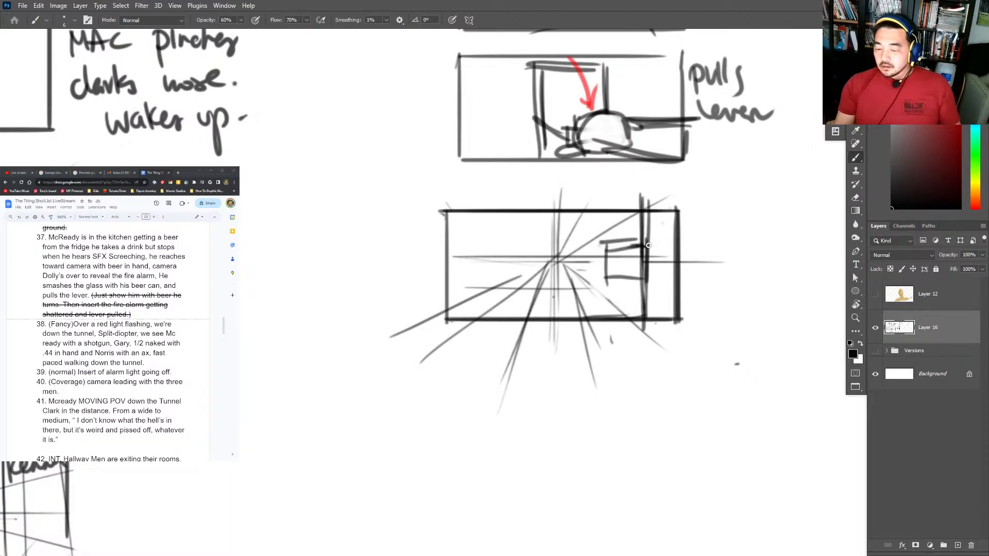
Add vertical wall lines and horizontal ceiling lines around the tunnel's vanishing point, and darken the alarm box's outline.
mouse_move(522, 229)
mouse_down()
mouse_move(621, 230)
mouse_move(521, 319)
mouse_up()
drag(592, 235, 591, 319)
drag(598, 204, 599, 353)
drag(494, 225, 620, 211)
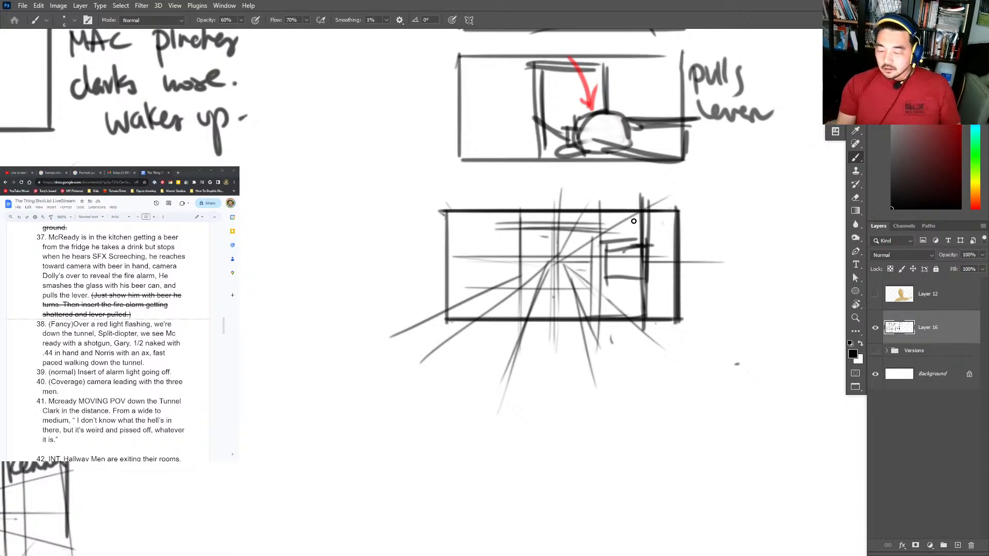
mouse_move(626, 256)
mouse_down()
mouse_move(598, 246)
mouse_move(657, 281)
mouse_up()
key(ctrl+z)
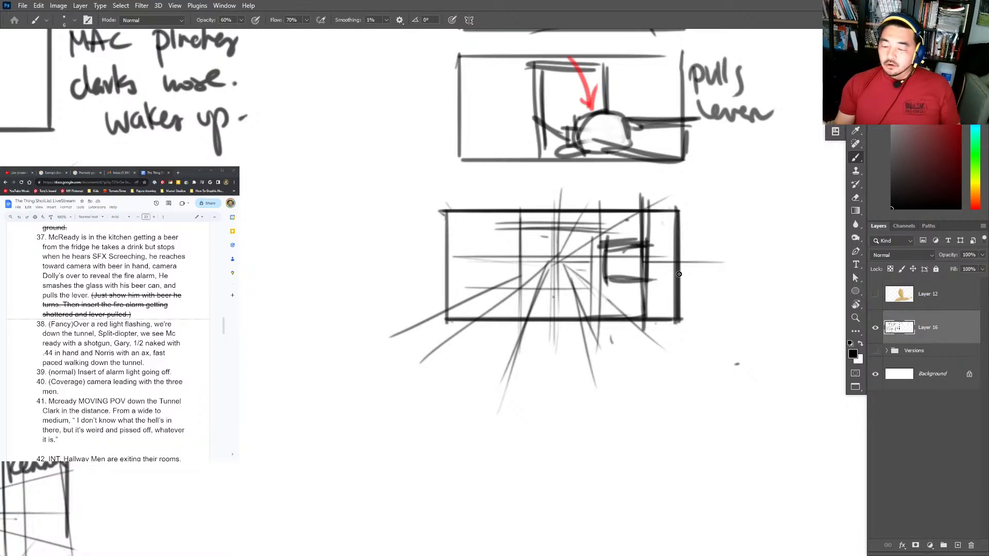
Switch to Chrome and search Google for "fire alarm" in a new tab.
key(super)
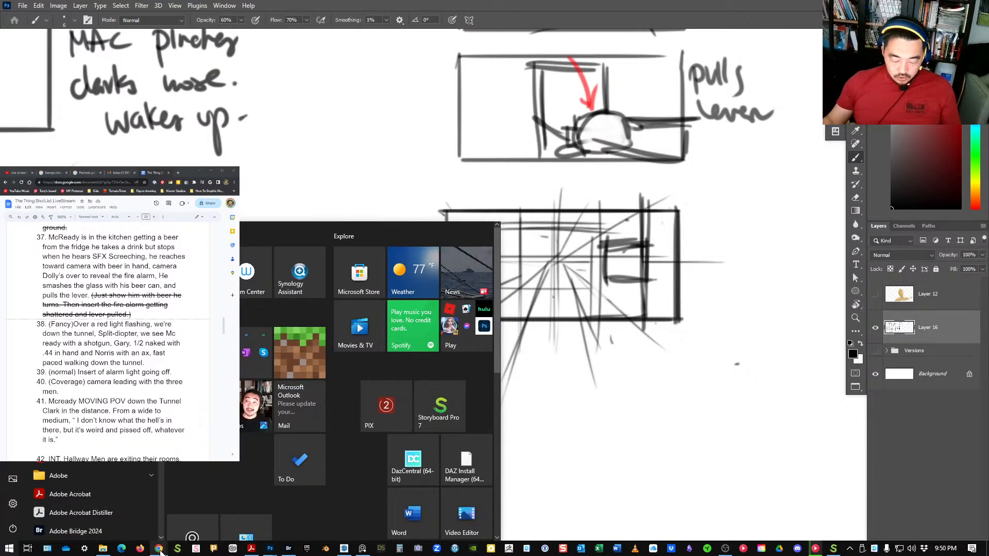
mouse_move(159, 549)
click(162, 519)
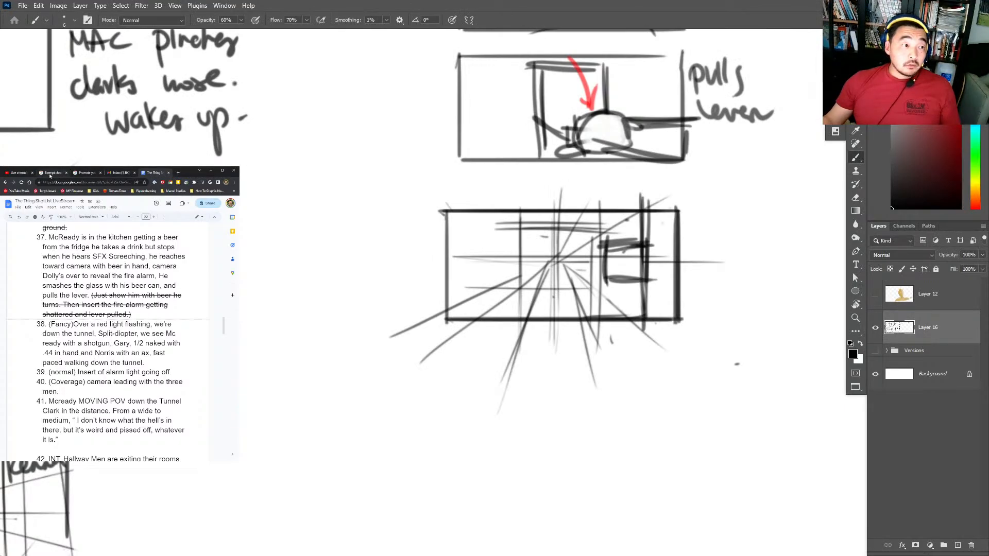
click(52, 173)
click(74, 183)
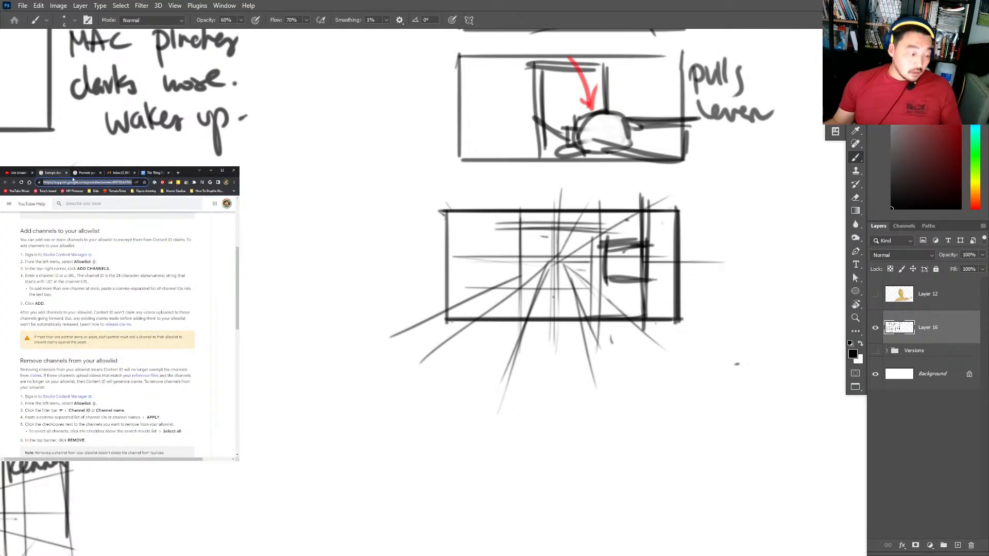
key(ctrl+t)
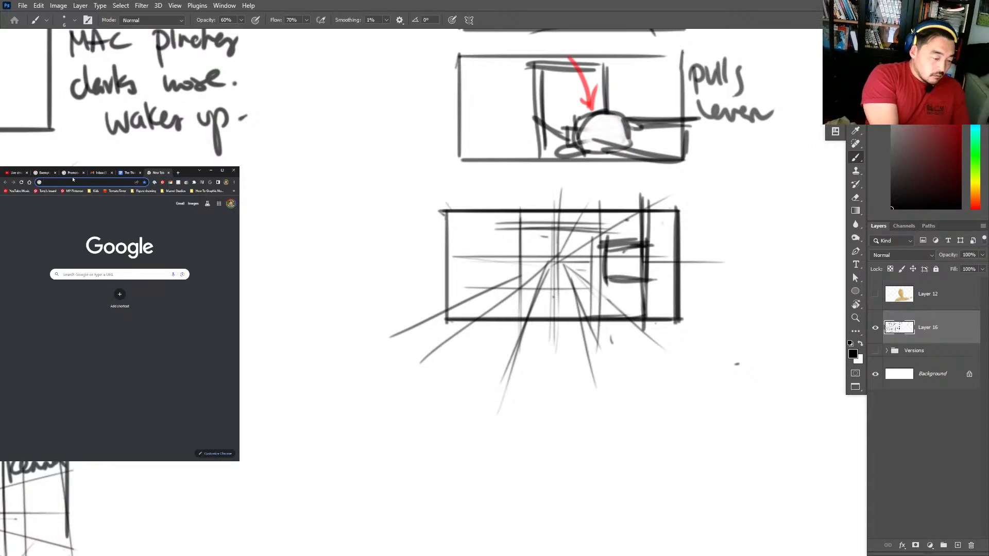
text(fire alarm)
key(Return)
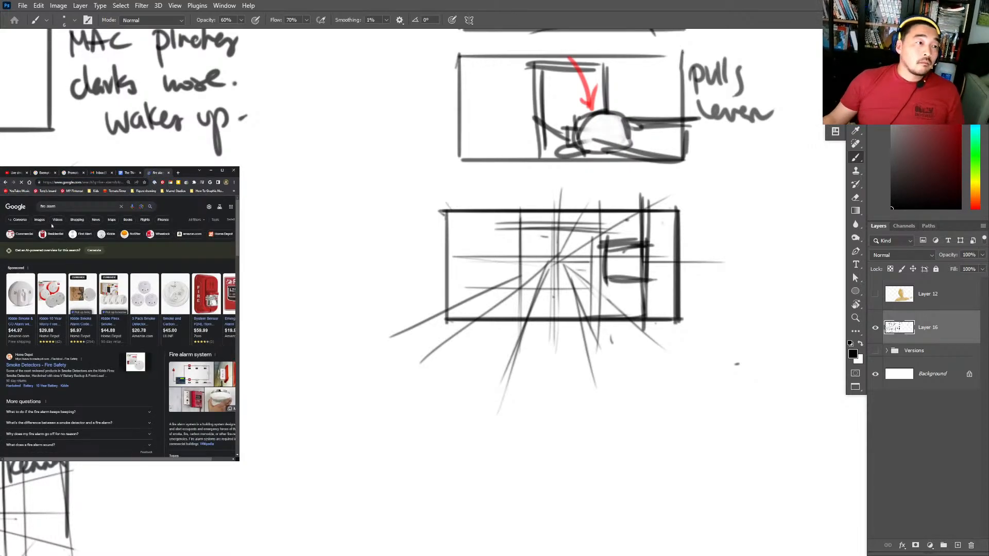
Browse the fire alarm image results and open the preview of the red wall-mounted alarm seen from an angle.
click(40, 220)
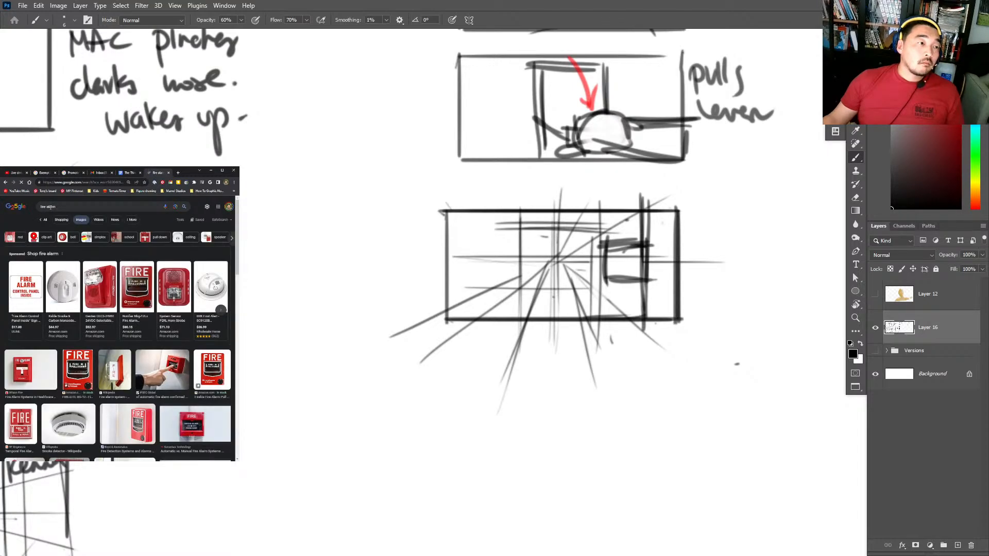
scroll(114, 340, down, 1)
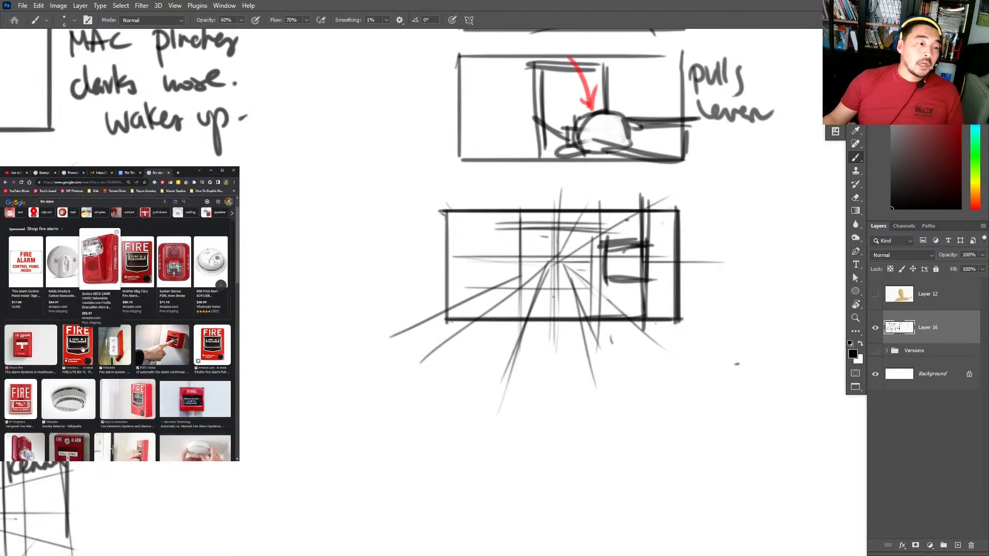
scroll(110, 342, down, 8)
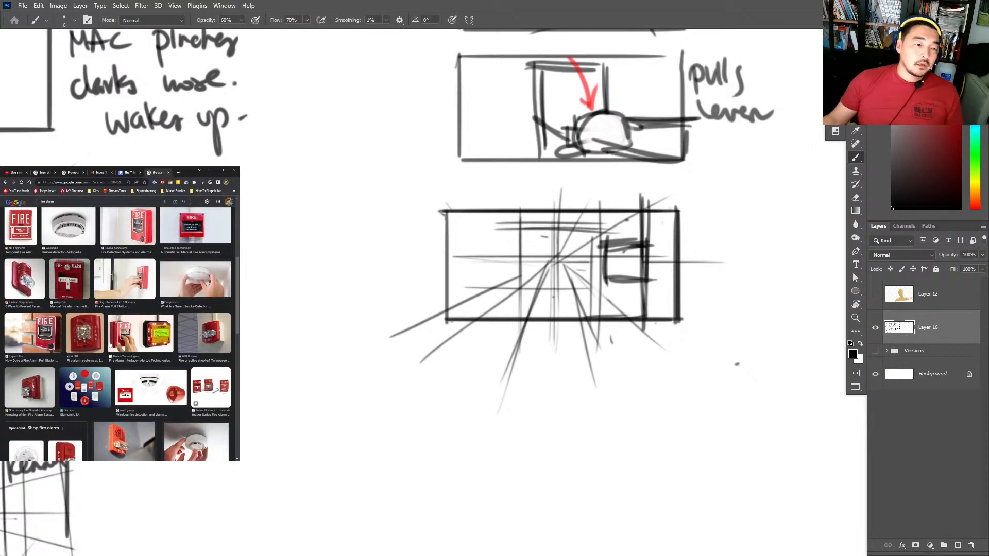
scroll(109, 345, up, 7)
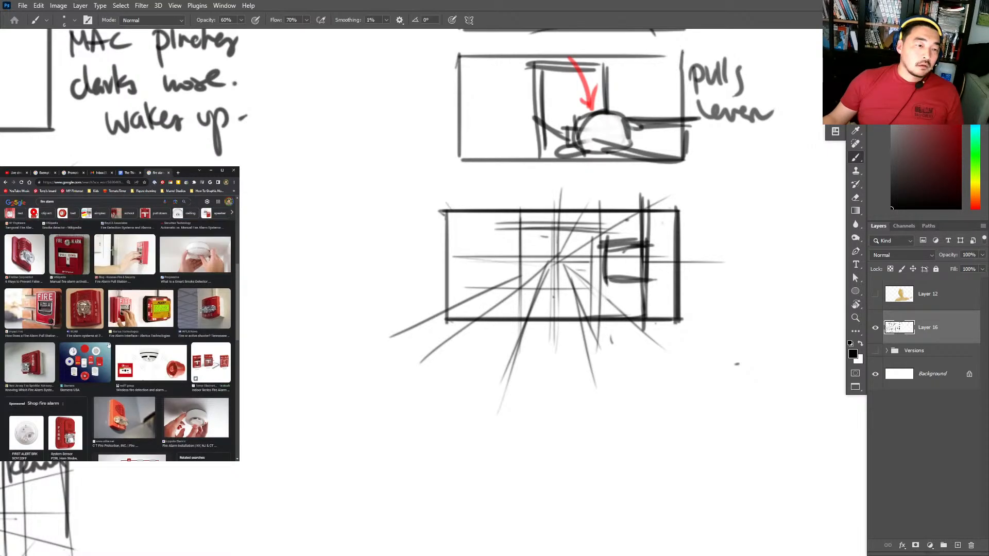
click(195, 316)
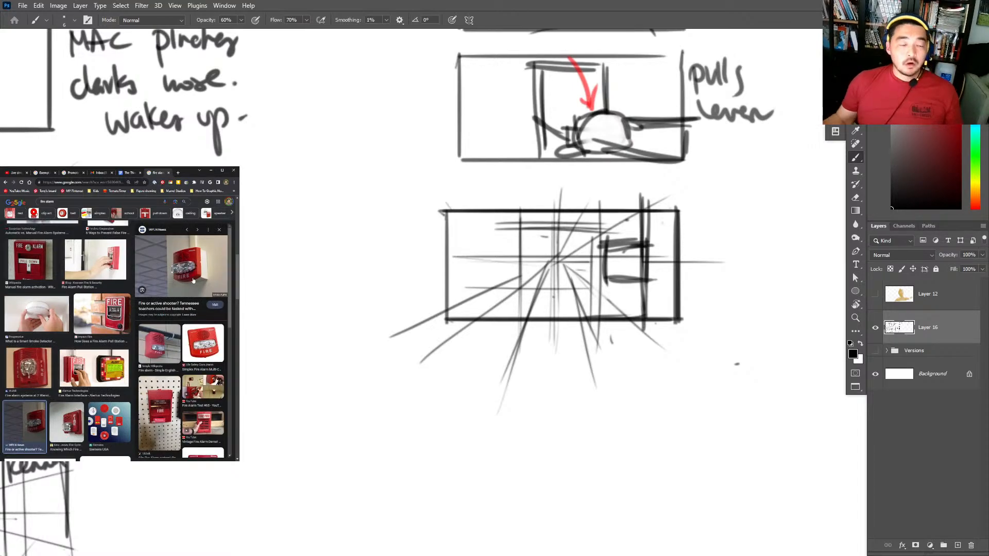
Create a new layer in Photoshop and draw a small round light inside the alarm box with the brush.
click(695, 348)
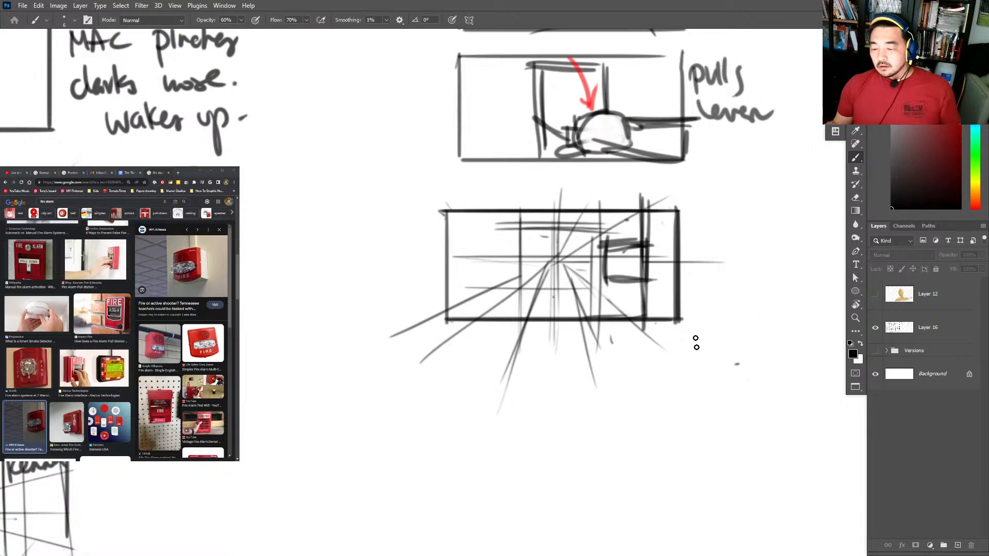
key(ctrl+shift+alt+n)
key(e)
key(b)
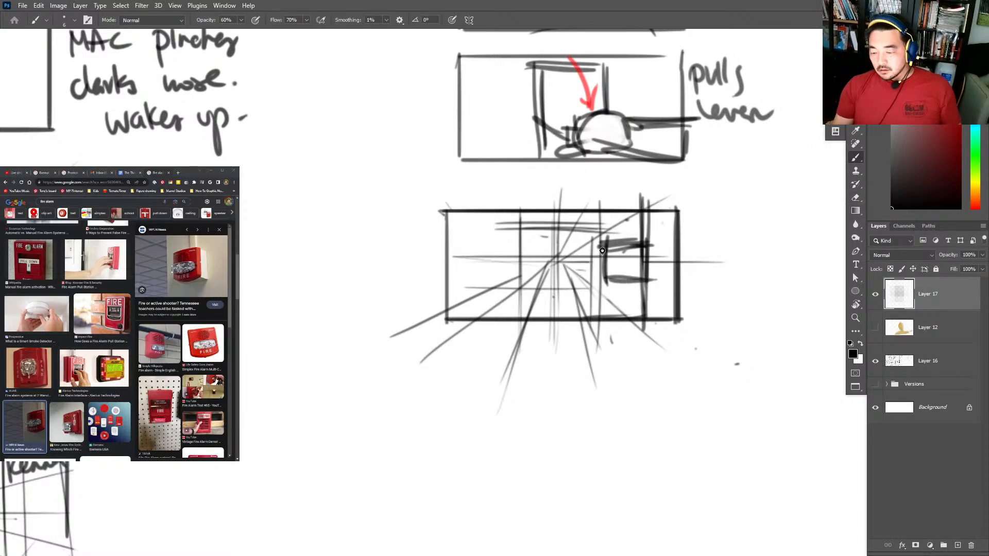
mouse_move(605, 284)
mouse_down()
mouse_move(600, 247)
mouse_move(640, 282)
mouse_move(618, 268)
mouse_up()
drag(638, 235, 649, 230)
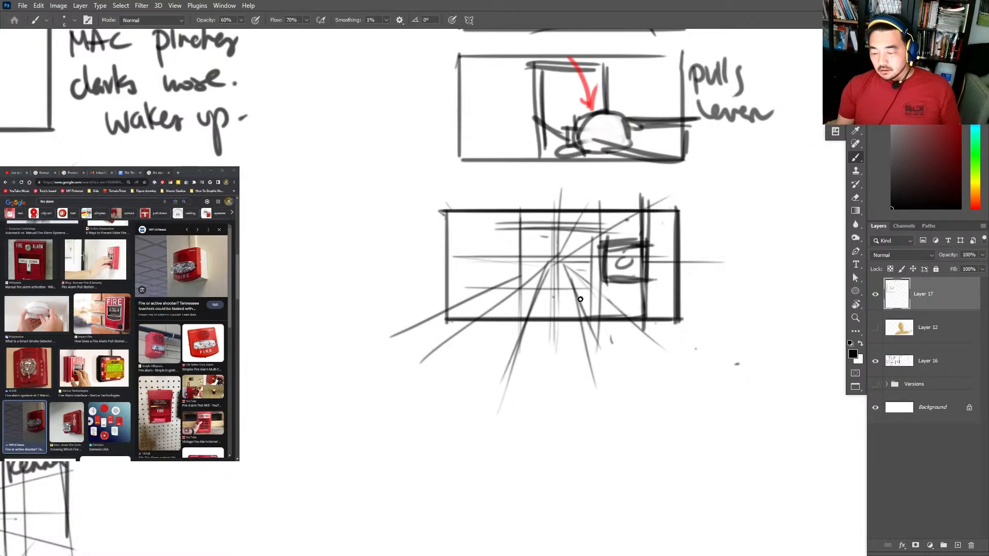
drag(695, 306, 471, 303)
mouse_move(542, 225)
mouse_down()
mouse_move(542, 315)
mouse_move(719, 226)
mouse_up()
key(ctrl+z)
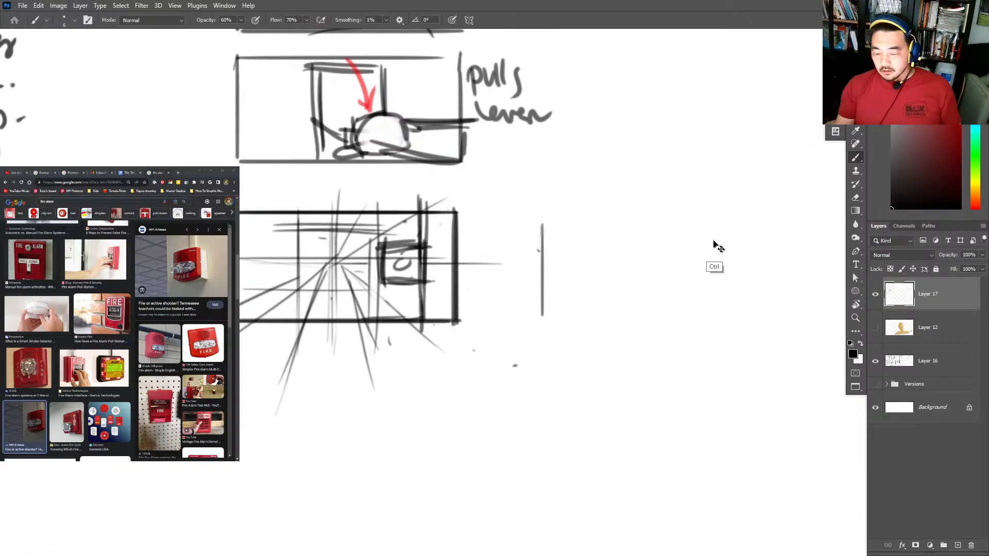
key(ctrl+z)
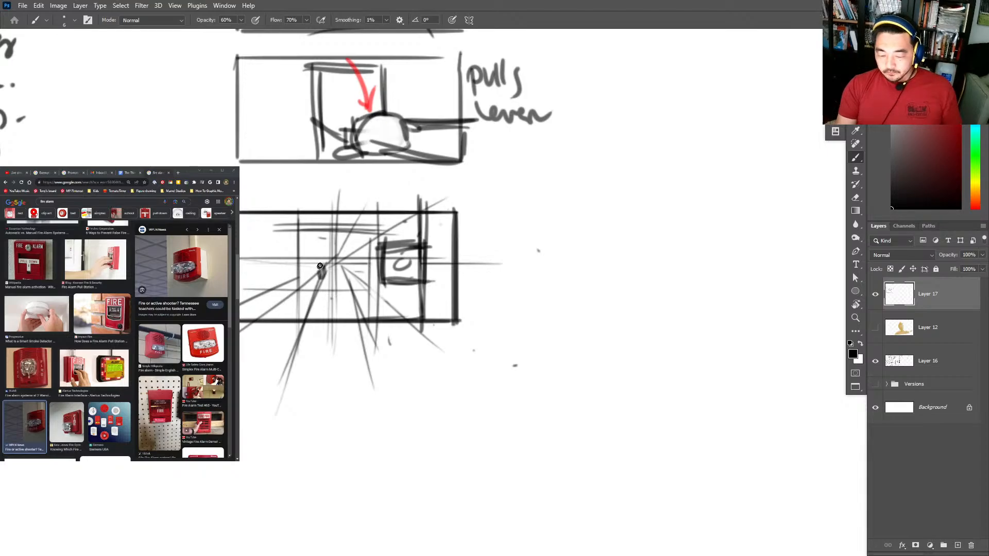
Draw three small oval heads side by side on the horizon at the tunnel's vanishing point.
drag(319, 272, 320, 263)
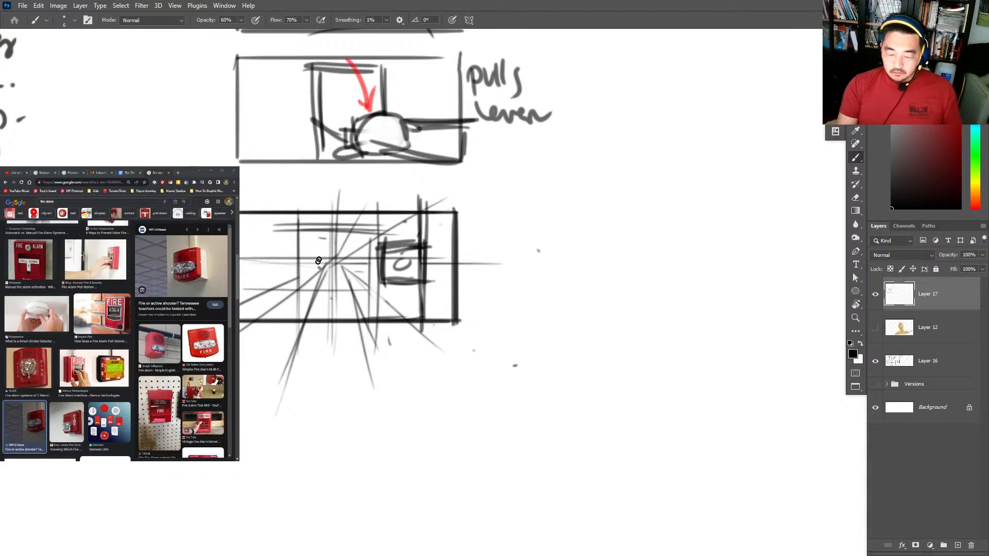
click(332, 263)
key(ctrl+z)
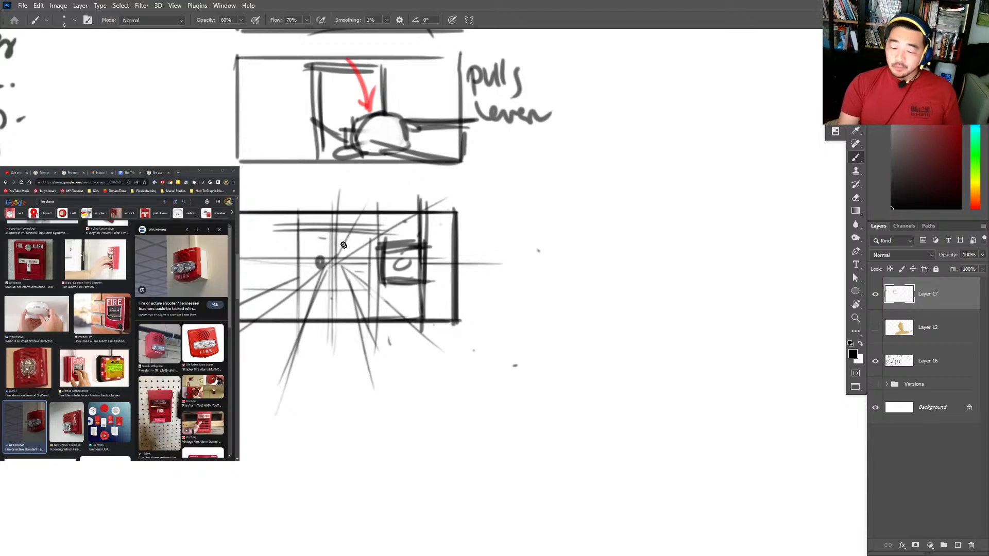
mouse_move(319, 258)
mouse_down()
mouse_move(354, 264)
mouse_move(328, 280)
mouse_move(338, 320)
mouse_up()
key(ctrl+z)
drag(327, 278, 326, 324)
key(ctrl+z)
key(ctrl+z)
key(ctrl+z)
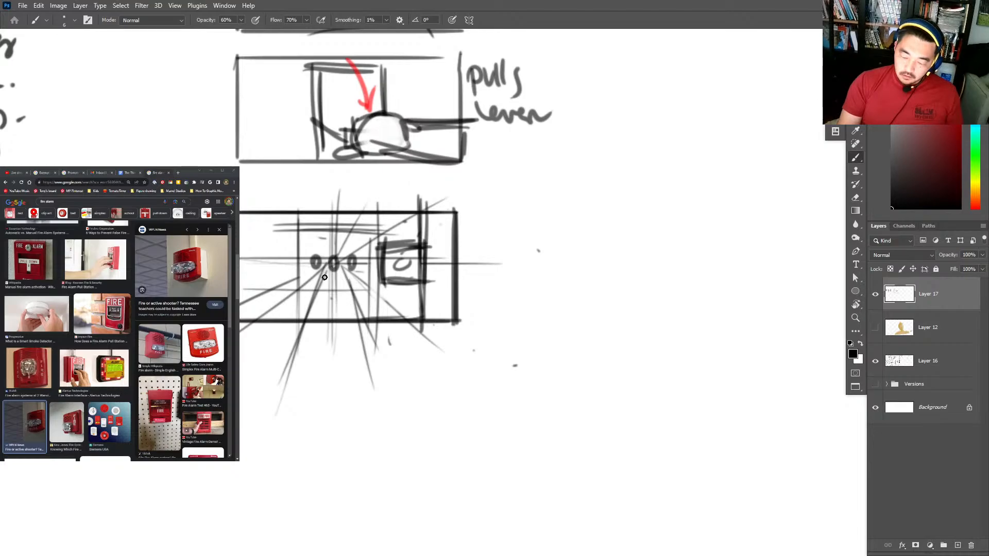
Sketch simple standing bodies beneath the heads in the tunnel.
mouse_move(324, 278)
mouse_down()
mouse_move(338, 320)
mouse_move(328, 315)
mouse_up()
drag(309, 277, 320, 321)
drag(311, 272, 307, 318)
drag(343, 274, 341, 283)
Complete the third body, draw a red arrow pointing toward camera below the three men, and reset the brush colour to black.
mouse_move(357, 271)
mouse_down()
mouse_move(348, 315)
mouse_move(360, 285)
mouse_move(321, 297)
mouse_move(366, 291)
mouse_move(309, 315)
mouse_move(334, 334)
mouse_up()
drag(335, 333, 345, 319)
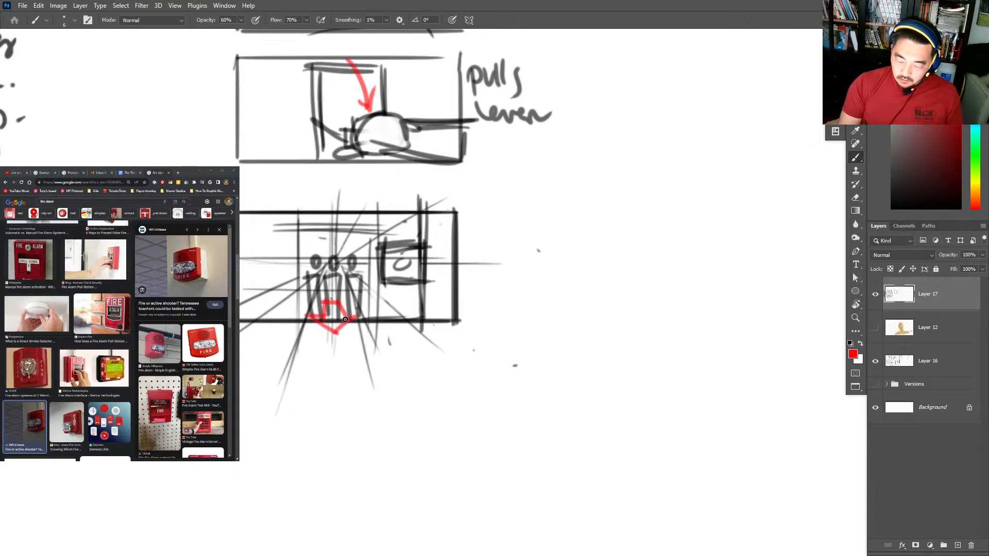
key(d)
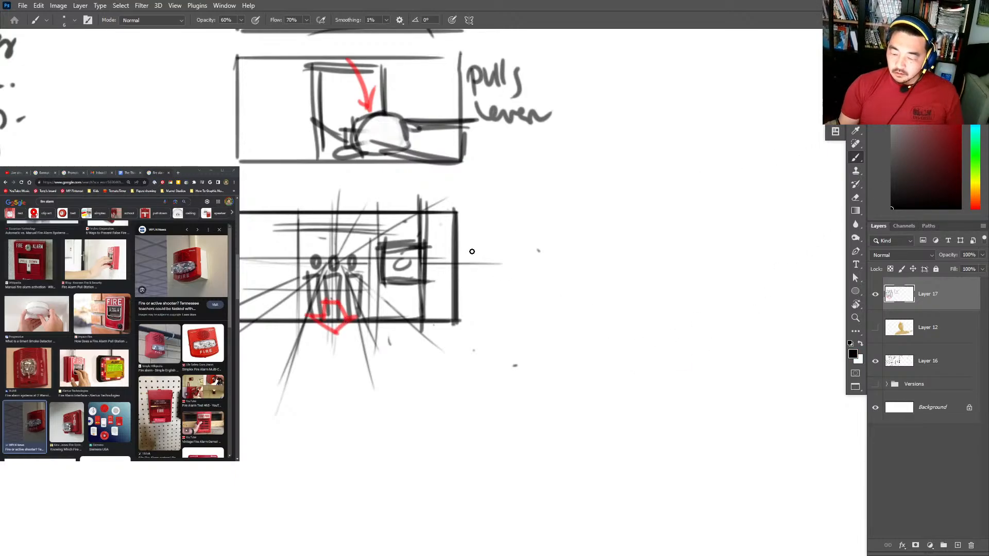
Draw a new wide rectangular frame beside the tunnel-with-alarm frame.
mouse_move(475, 218)
mouse_down()
mouse_move(475, 325)
mouse_move(662, 220)
mouse_move(672, 334)
mouse_up()
drag(457, 325, 697, 325)
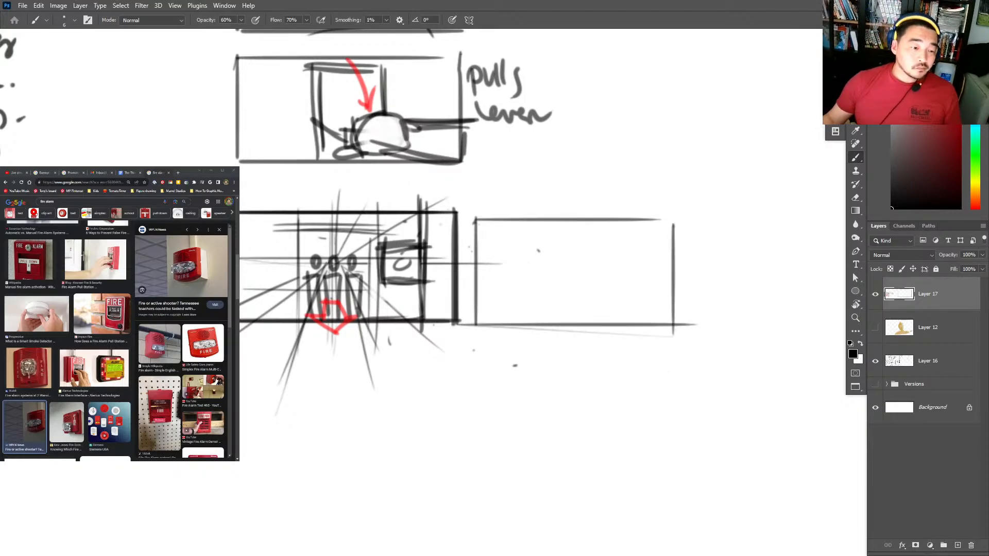
Browse the fire alarm image results and open the picture about installing a fire alarm system for reference.
scroll(117, 335, down, 5)
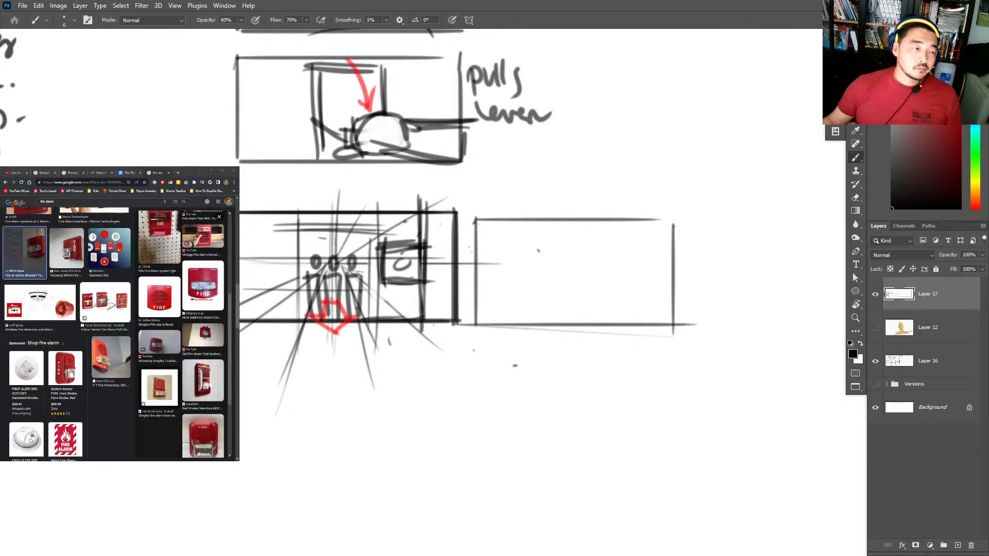
scroll(67, 335, down, 3)
scroll(67, 335, down, 3)
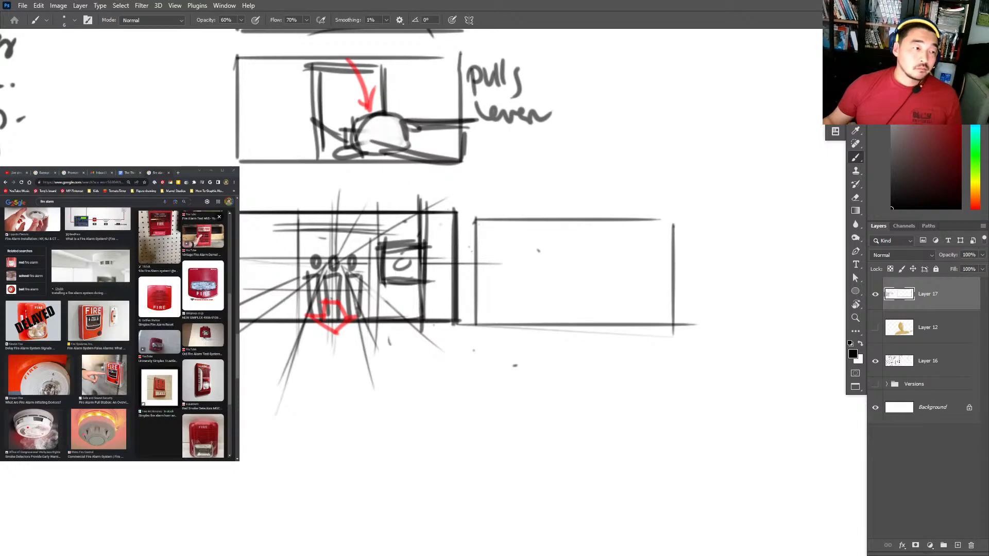
click(102, 273)
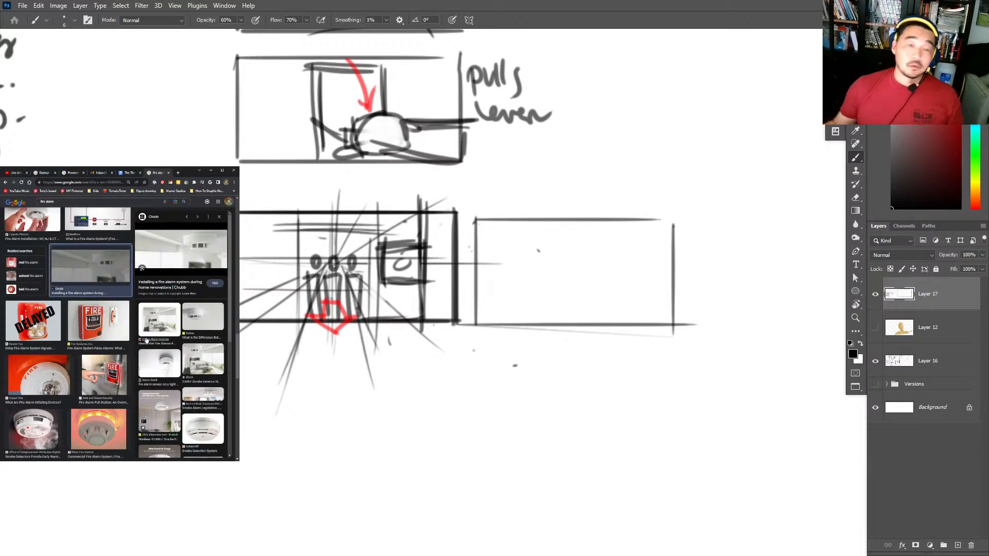
click(912, 169)
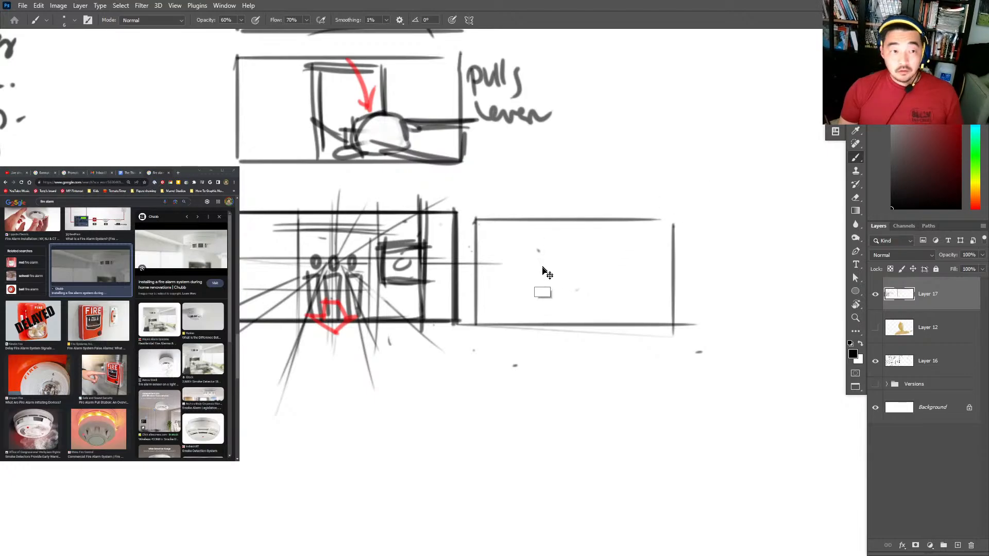
Extend the new frame downward with straight brush lines to form a tall vertical panel.
click(478, 216)
shift+click(472, 411)
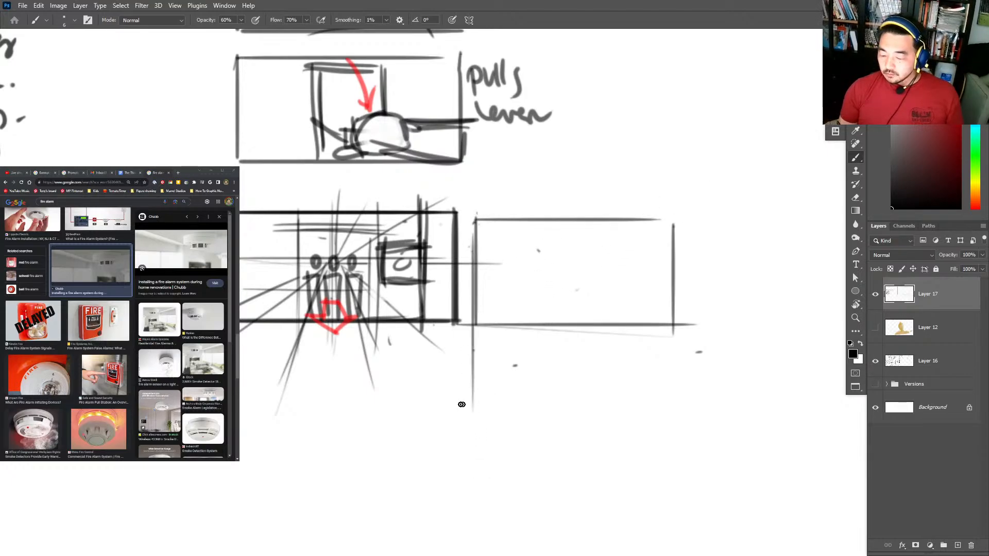
shift+click(632, 411)
key(ctrl+z)
click(472, 431)
shift+click(673, 432)
shift+click(672, 404)
shift+click(673, 243)
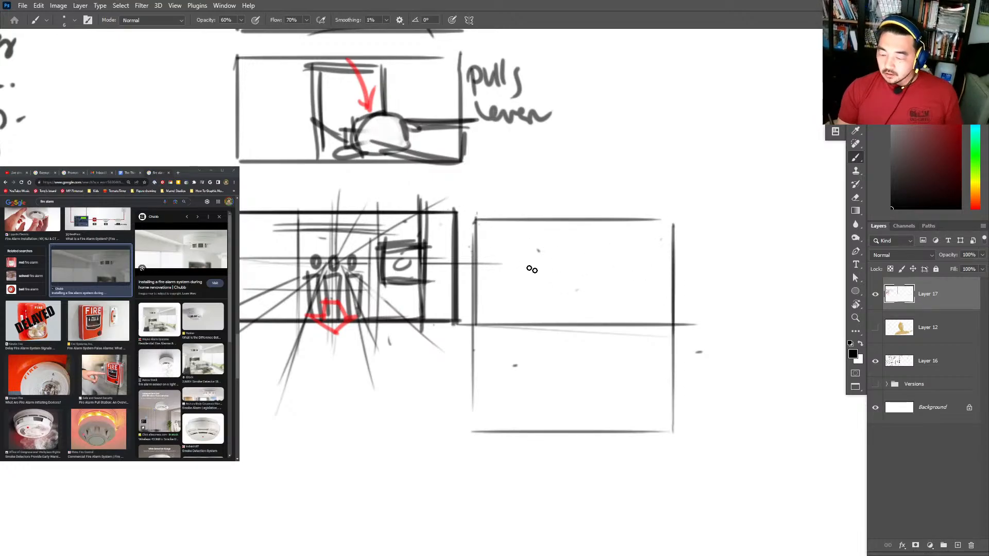
Sketch a wide alarm box in the upper part of the tall panel and a doorway below it.
drag(539, 251, 547, 278)
drag(541, 252, 621, 253)
drag(622, 253, 619, 277)
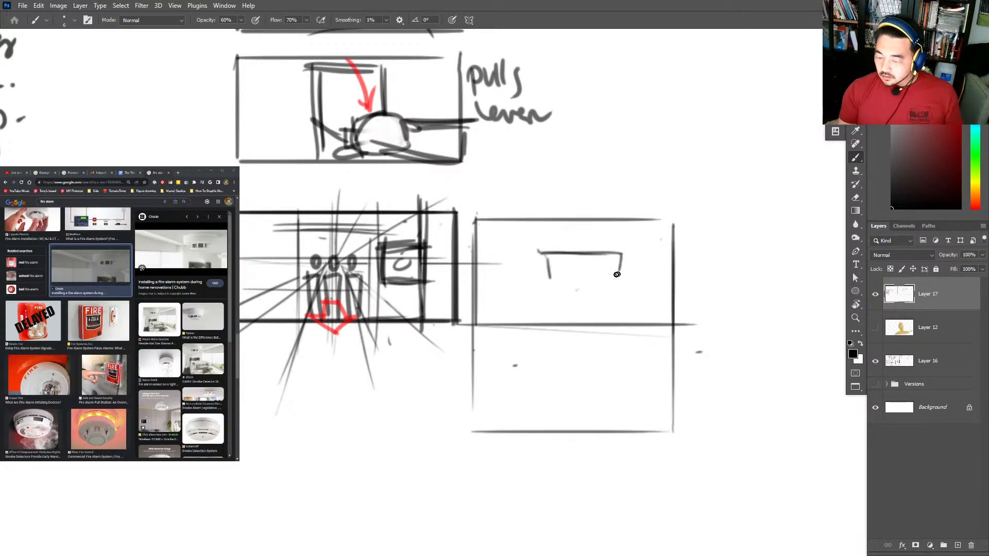
drag(541, 279, 622, 282)
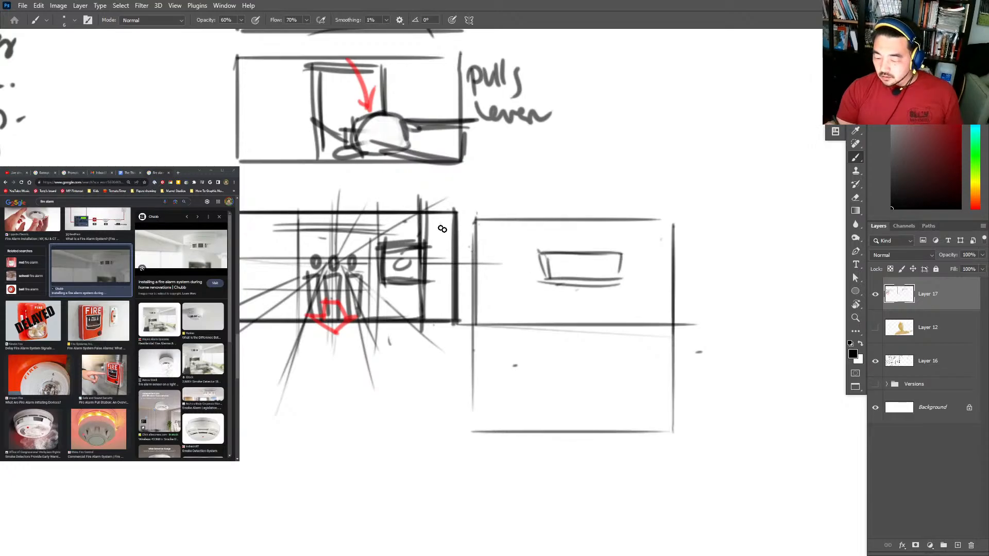
mouse_move(552, 301)
mouse_down()
mouse_move(552, 400)
mouse_move(621, 301)
mouse_move(617, 394)
mouse_up()
Draw lines radiating outward around the alarm box and horizontal wall lines across the panel beneath it.
mouse_move(477, 220)
mouse_down()
mouse_move(539, 253)
mouse_move(512, 197)
mouse_up()
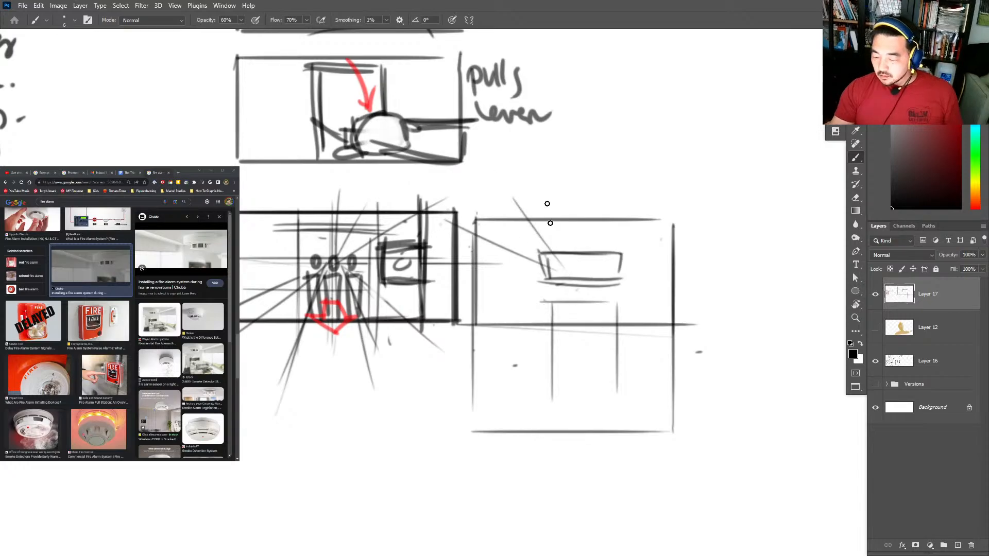
drag(579, 236, 571, 183)
drag(607, 252, 647, 174)
drag(657, 235, 698, 201)
drag(630, 265, 667, 263)
drag(495, 282, 672, 288)
drag(470, 307, 685, 304)
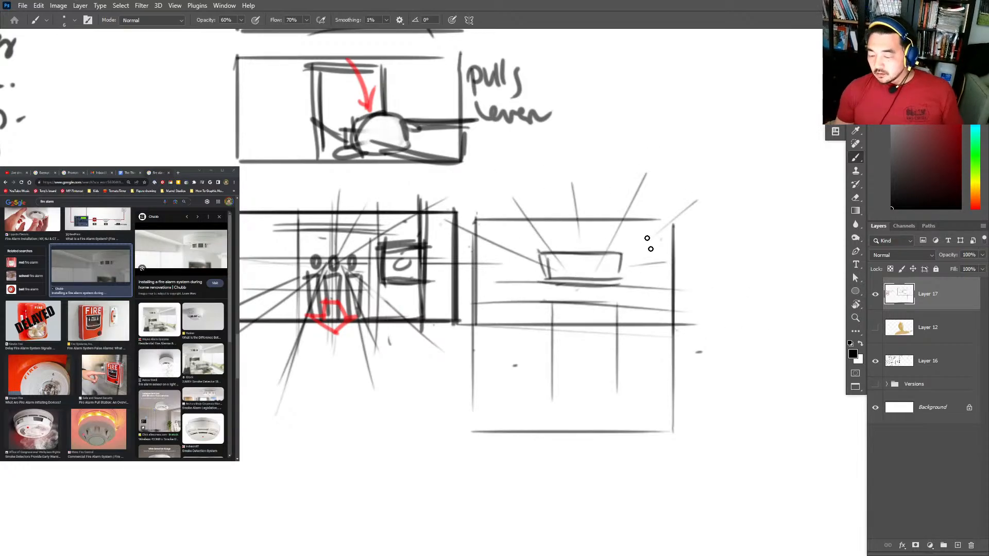
Sketch the right wall's vertical edge and its diagonal perspective lines in the tall panel.
drag(644, 253, 651, 424)
drag(637, 291, 714, 208)
mouse_move(644, 338)
mouse_down()
mouse_move(674, 320)
mouse_move(645, 336)
mouse_up()
drag(659, 396, 698, 420)
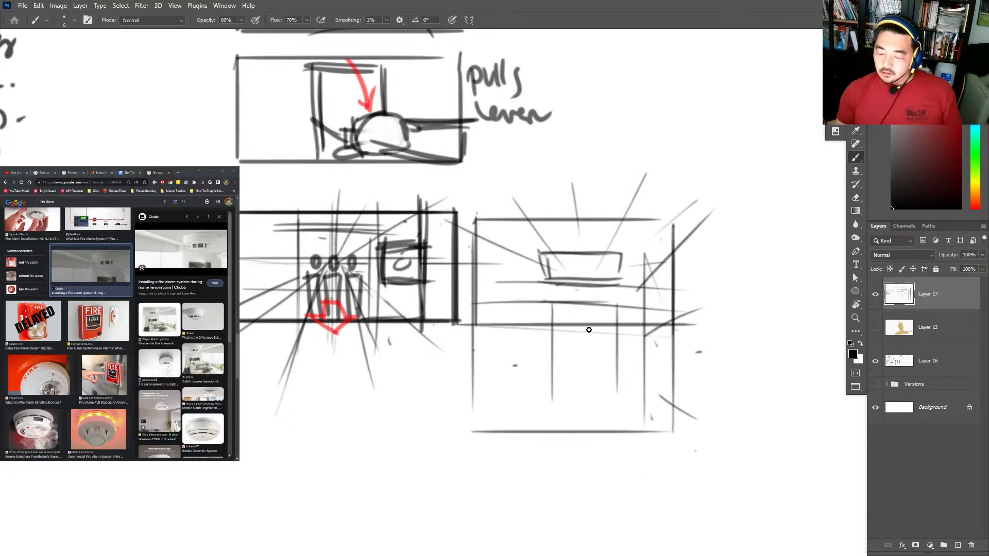
Erase part of the old frame edge crossing the doorway, redraw the doorway, and add floor and vertical centre lines.
key(e)
drag(503, 332, 677, 332)
key(b)
mouse_move(555, 305)
mouse_down()
mouse_move(556, 386)
mouse_move(610, 304)
mouse_move(607, 390)
mouse_up()
drag(510, 397, 648, 397)
drag(577, 177, 571, 432)
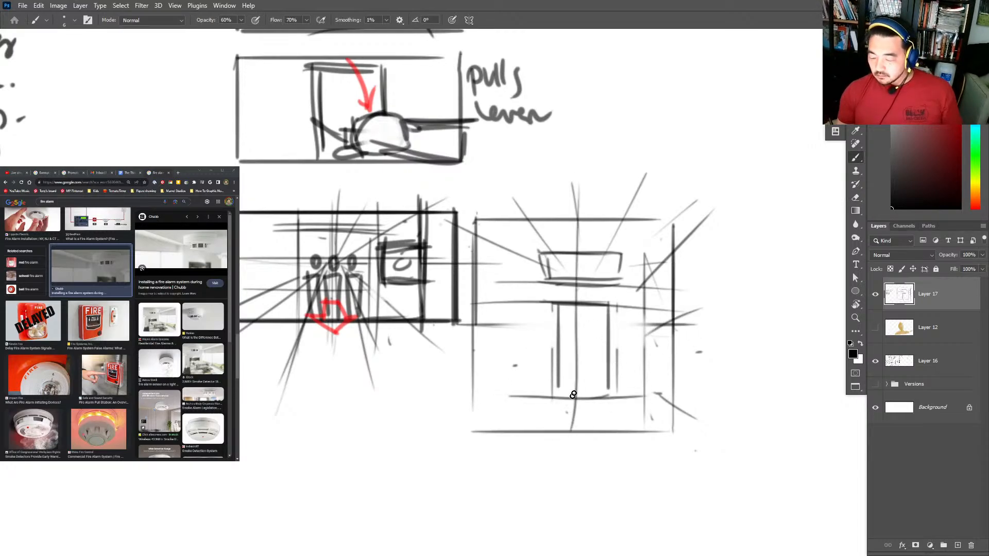
Draw a straight horizon and centre line through the doorway, with floor perspective lines fanning out from the vanishing point.
drag(576, 386, 425, 463)
key(ctrl+z)
drag(458, 362, 673, 361)
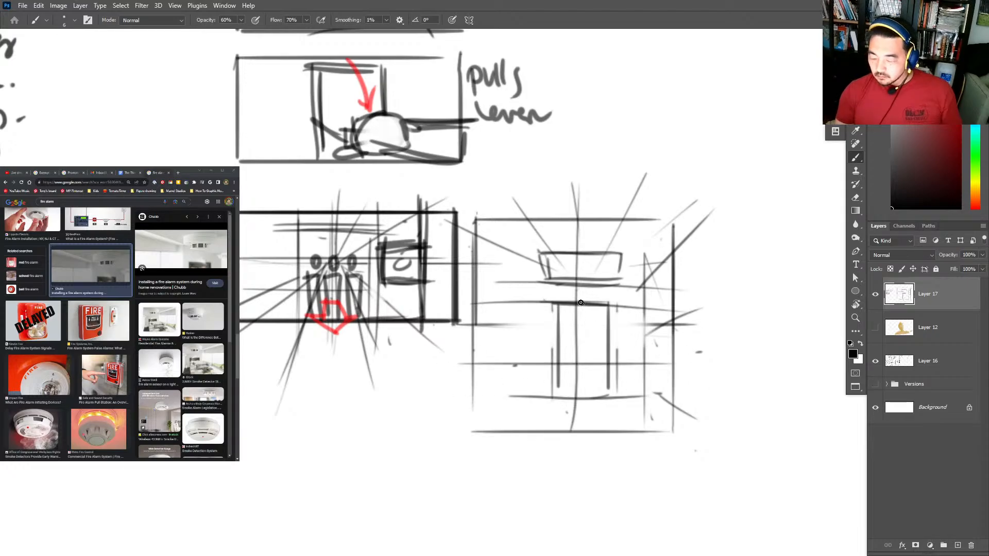
key(ctrl+z)
drag(474, 346, 501, 347)
shift+click(672, 350)
drag(578, 221, 577, 416)
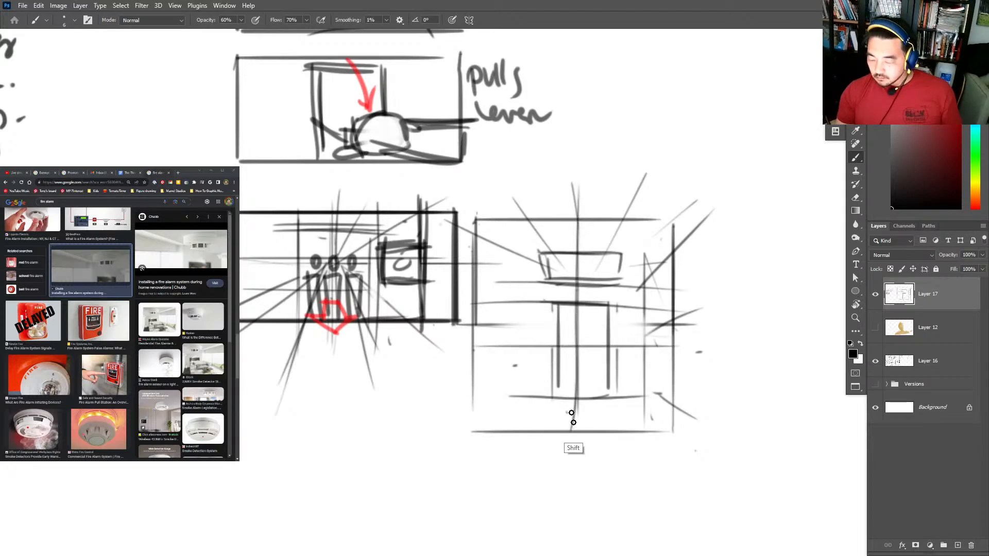
mouse_move(576, 352)
mouse_down()
mouse_move(430, 401)
mouse_move(464, 451)
mouse_move(553, 442)
mouse_move(658, 449)
mouse_move(736, 399)
mouse_up()
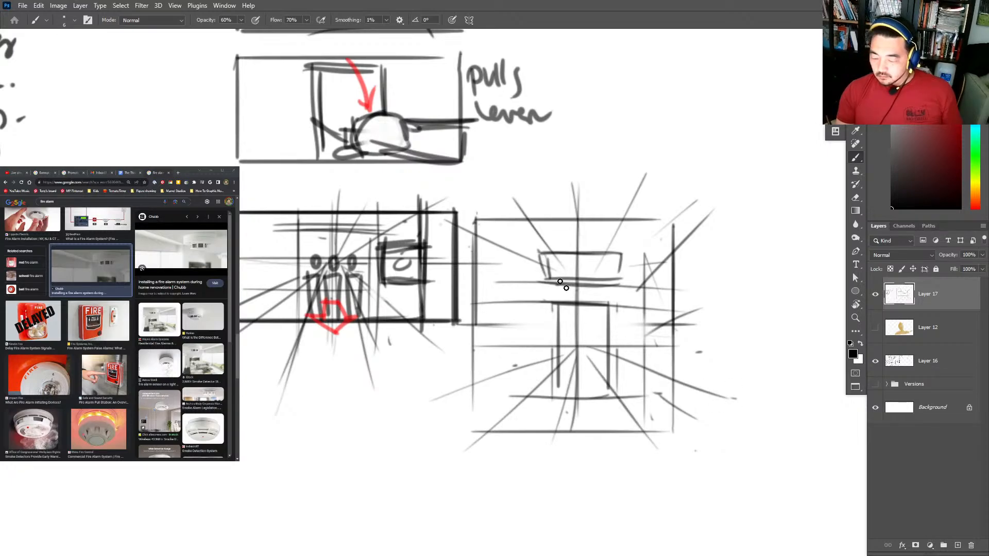
Sketch three men with oval heads and simple bodies standing side by side in the doorway.
key(ctrl+z)
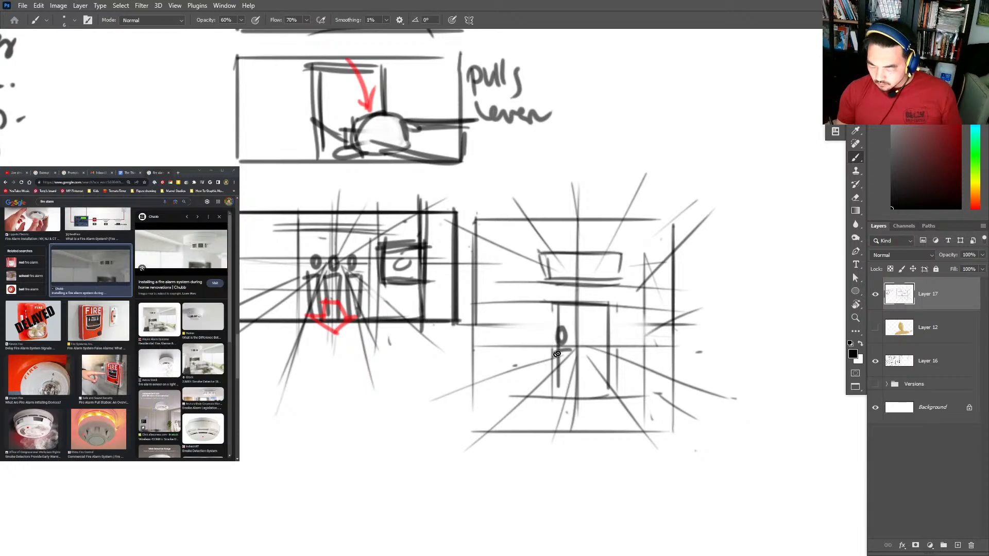
mouse_move(569, 347)
mouse_down()
mouse_move(573, 382)
mouse_move(556, 411)
mouse_up()
drag(571, 374, 574, 405)
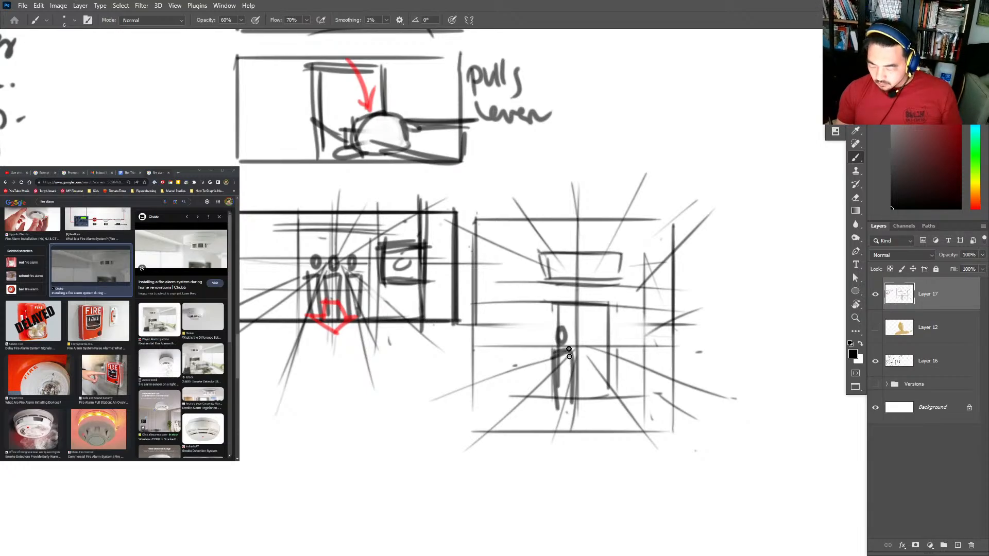
mouse_move(569, 350)
mouse_down()
mouse_move(572, 414)
mouse_move(586, 349)
mouse_move(595, 415)
mouse_move(581, 418)
mouse_up()
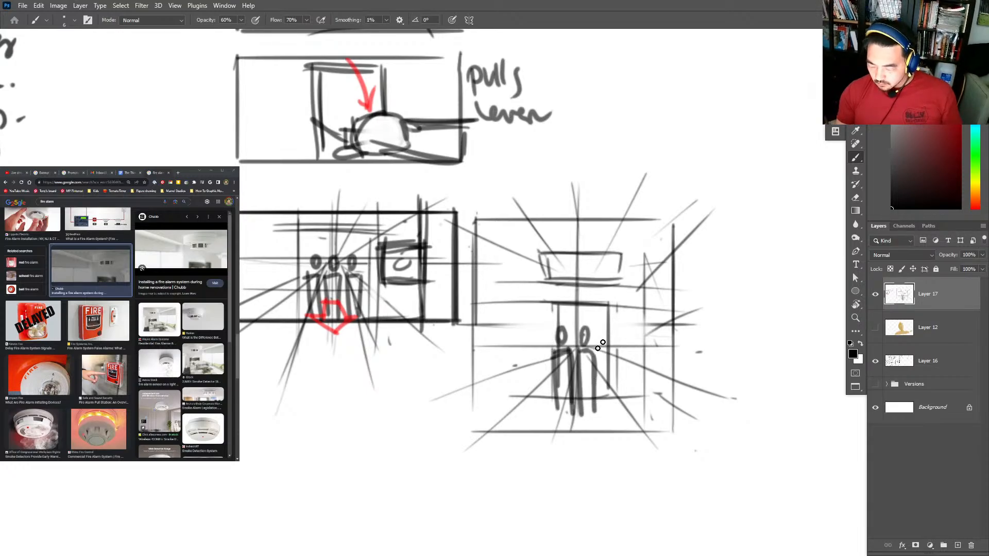
mouse_move(600, 345)
mouse_down()
mouse_move(607, 336)
mouse_move(615, 395)
mouse_up()
mouse_move(605, 347)
mouse_down()
mouse_move(608, 397)
mouse_move(598, 407)
mouse_move(606, 414)
mouse_up()
Clean up and darken the men's bodies, and move the figures closer together with a lasso selection.
key(e)
mouse_move(610, 365)
mouse_down()
mouse_move(613, 386)
mouse_move(581, 391)
mouse_move(582, 406)
mouse_move(592, 389)
mouse_up()
key(b)
mouse_move(618, 369)
mouse_down()
mouse_move(599, 400)
mouse_move(597, 341)
mouse_move(618, 334)
mouse_move(558, 418)
mouse_move(574, 320)
mouse_move(579, 409)
mouse_up()
key(v)
key(ctrl+d)
key(l)
key(v)
key(ctrl+d)
key(b)
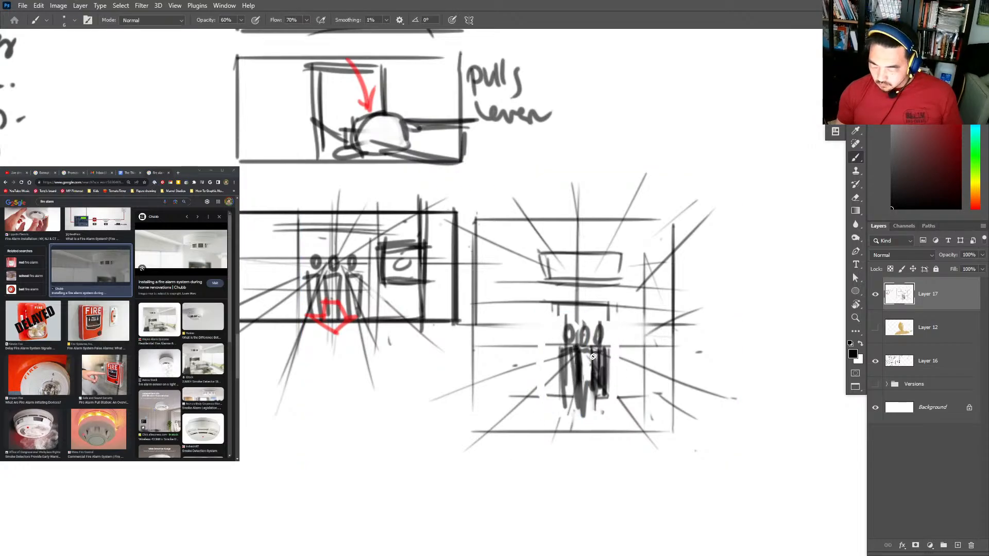
Thicken the top and upper side edges of the tall panel with straight brush lines.
drag(592, 356, 582, 321)
drag(465, 183, 464, 283)
shift+click(661, 183)
shift+click(661, 285)
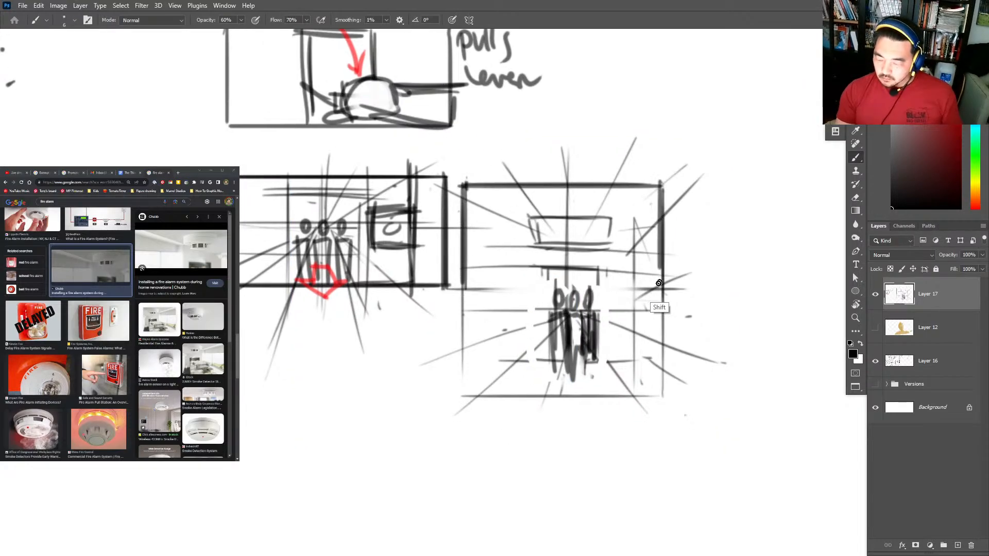
Erase the rough alarm box in the tall panel and redraw it with bolder lines and a stem below.
key(e)
drag(530, 226, 618, 227)
key(b)
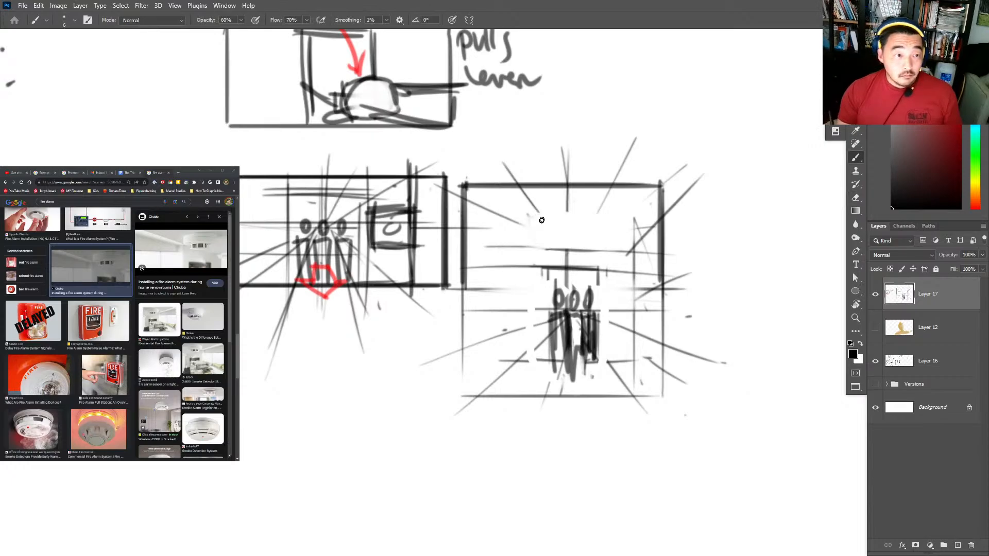
mouse_move(542, 213)
mouse_down()
mouse_move(541, 233)
mouse_move(618, 210)
mouse_move(619, 230)
mouse_up()
mouse_move(622, 227)
mouse_down()
mouse_move(556, 238)
mouse_move(575, 247)
mouse_move(570, 273)
mouse_up()
Darken the remaining outline of the tall panel down to its lower edge.
mouse_move(466, 193)
mouse_down()
mouse_move(469, 392)
mouse_move(657, 394)
mouse_up()
drag(669, 394, 654, 222)
drag(568, 408, 556, 306)
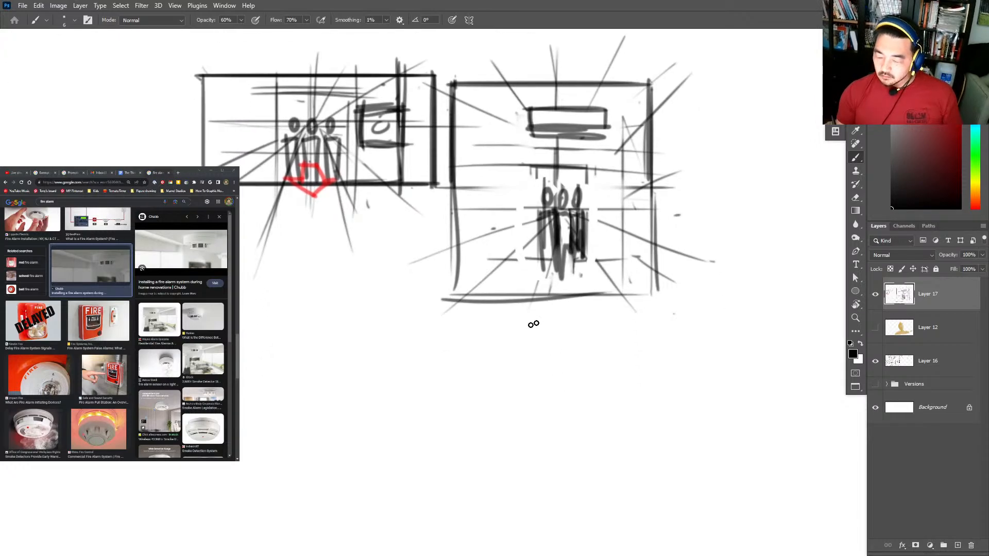
Draw an empty wide frame directly below the tall panel.
drag(460, 319, 459, 408)
drag(455, 321, 649, 321)
mouse_move(661, 312)
mouse_down()
mouse_move(660, 417)
mouse_move(457, 422)
mouse_up()
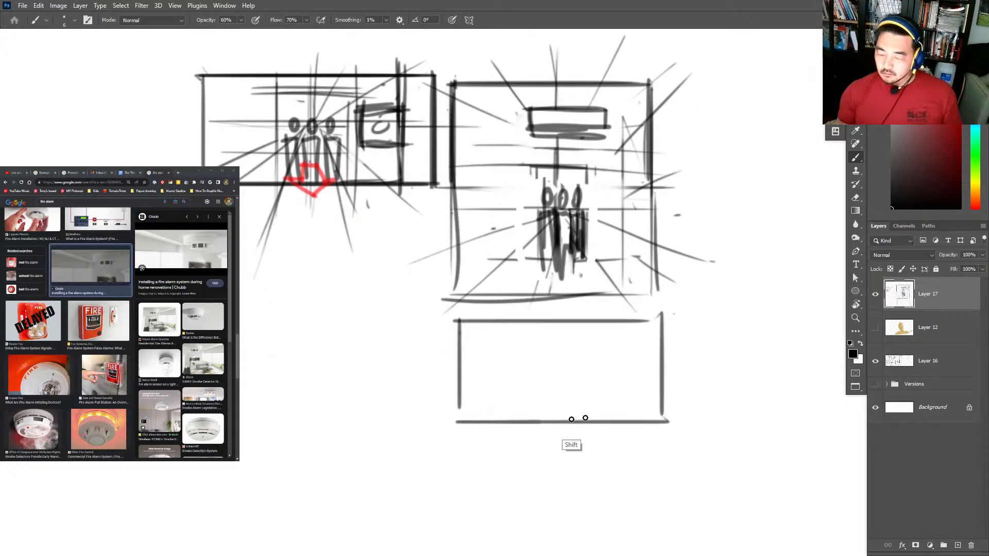
Redraw the doorway edges around the three men and add floor lines running toward the panel's lower edge.
drag(528, 162, 529, 277)
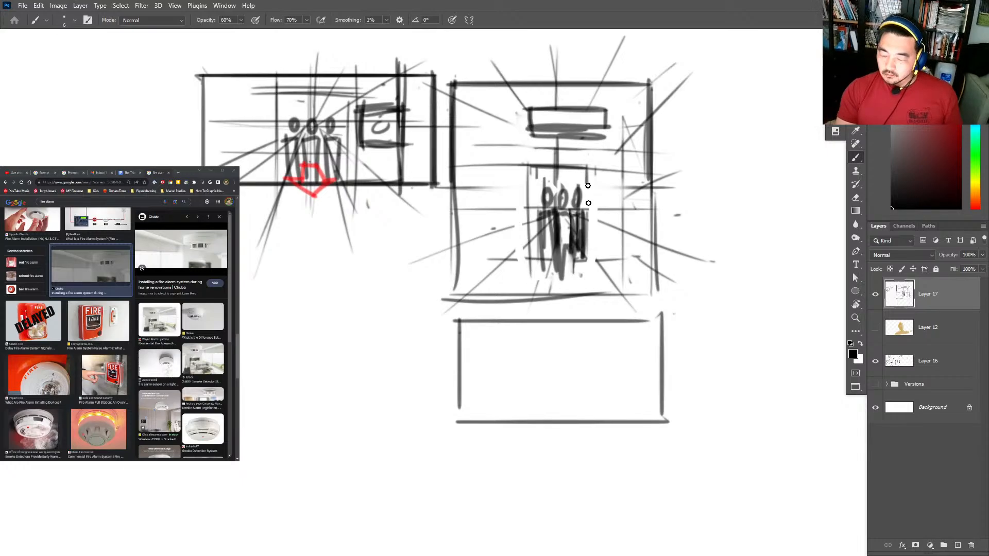
drag(587, 157, 589, 257)
mouse_move(439, 273)
mouse_down()
mouse_move(639, 270)
mouse_move(637, 279)
mouse_up()
drag(524, 262, 460, 339)
drag(538, 278, 518, 337)
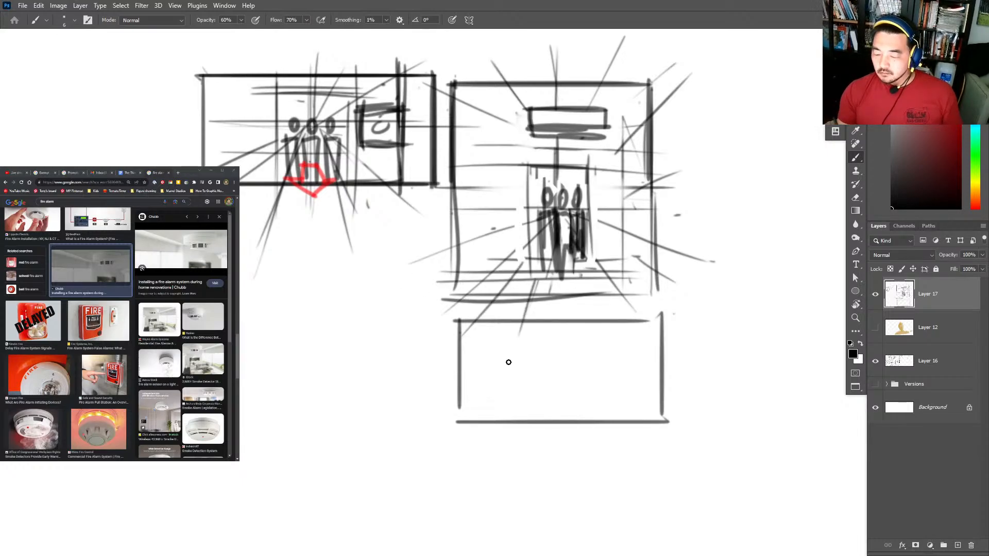
drag(568, 266, 575, 334)
mouse_move(521, 165)
mouse_down()
mouse_move(526, 281)
mouse_move(574, 164)
mouse_up()
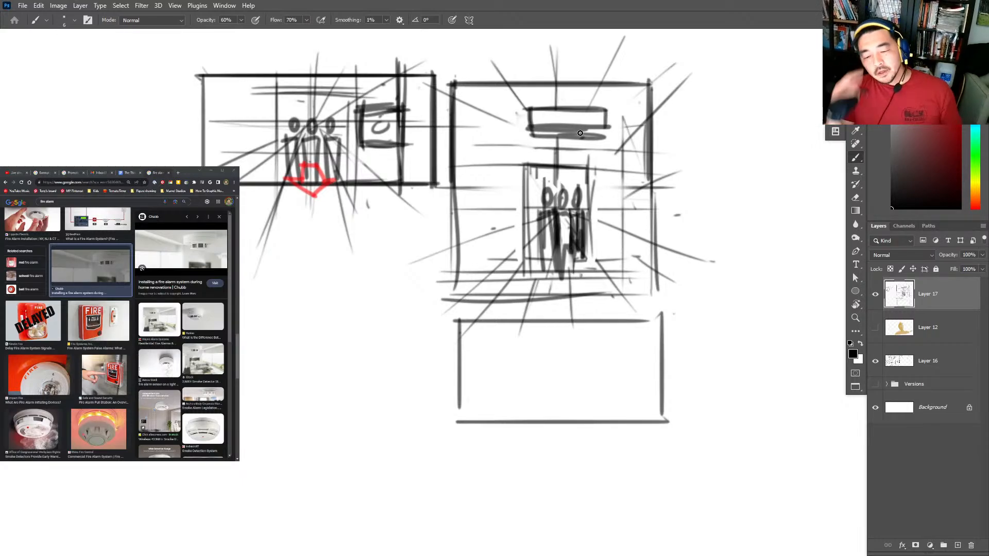
Darken the wall edge and the outline of the alarm box in the first tunnel frame.
drag(399, 77, 400, 176)
drag(398, 83, 401, 153)
drag(360, 110, 398, 108)
mouse_move(363, 107)
mouse_down()
mouse_move(364, 148)
mouse_move(395, 144)
mouse_up()
drag(361, 109, 362, 142)
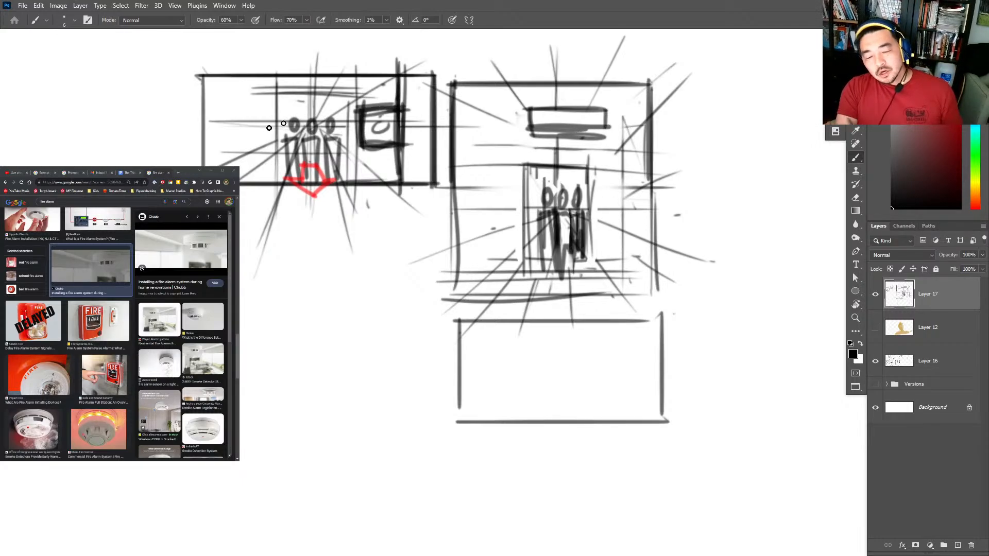
Label the first tunnel frame "A" and reinforce the lower and side edges of its alarm box.
mouse_move(180, 84)
mouse_down()
mouse_move(173, 106)
mouse_move(184, 107)
mouse_up()
drag(171, 101, 193, 102)
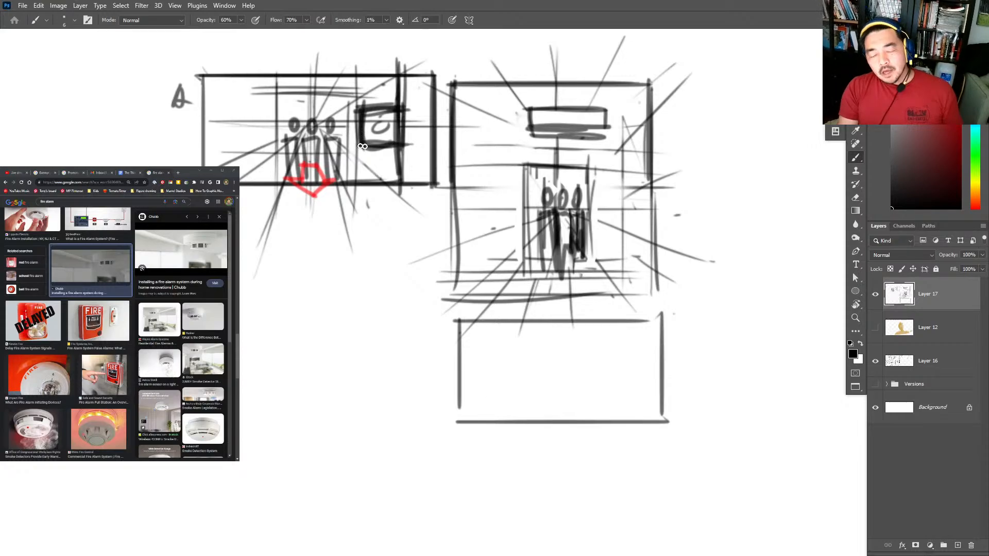
drag(363, 146, 394, 145)
drag(359, 149, 353, 105)
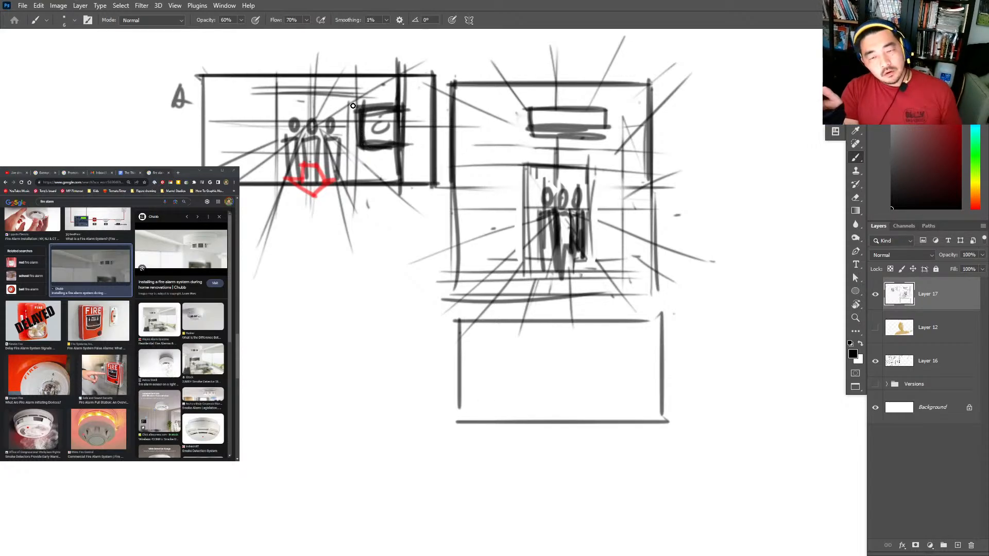
Darken the sides and lower edge of the alarm box in the tall panel.
drag(526, 113, 530, 135)
right_click(592, 133)
key(Escape)
drag(606, 122, 525, 135)
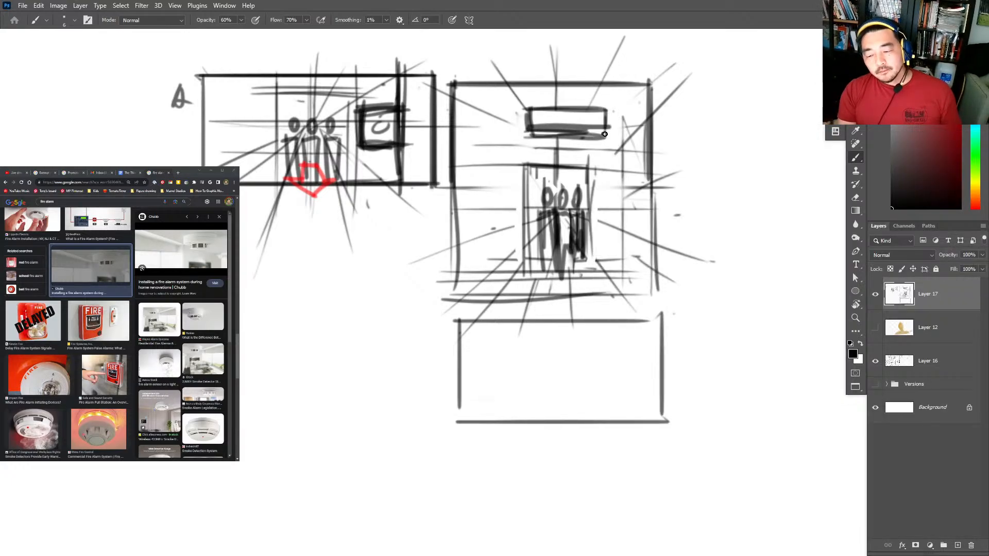
Reinforce the tall panel's outline and draw perspective lines from the men's vanishing point across the left wall.
mouse_move(449, 90)
mouse_down()
mouse_move(440, 301)
mouse_move(624, 299)
mouse_up()
drag(554, 220, 434, 324)
mouse_move(526, 229)
mouse_down()
mouse_move(419, 282)
mouse_move(406, 254)
mouse_up()
mouse_move(542, 212)
mouse_down()
mouse_move(429, 223)
mouse_move(453, 144)
mouse_move(453, 87)
mouse_up()
key(ctrl+z)
key(ctrl+z)
drag(552, 214, 453, 151)
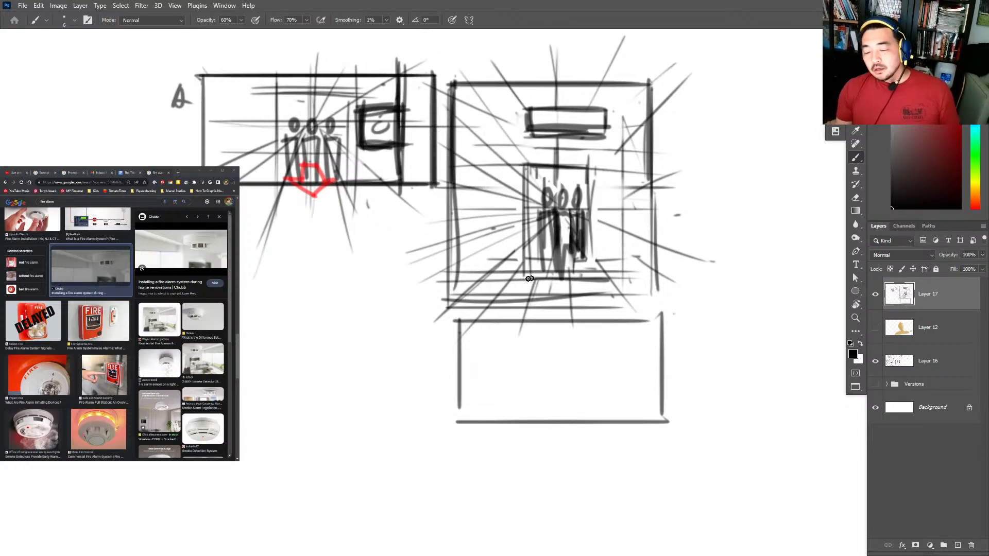
Darken the doorway and men in the tall panel, and add perspective lines across the right wall.
mouse_move(532, 282)
mouse_down()
mouse_move(537, 186)
mouse_move(595, 169)
mouse_move(580, 285)
mouse_move(543, 287)
mouse_up()
drag(559, 215, 563, 283)
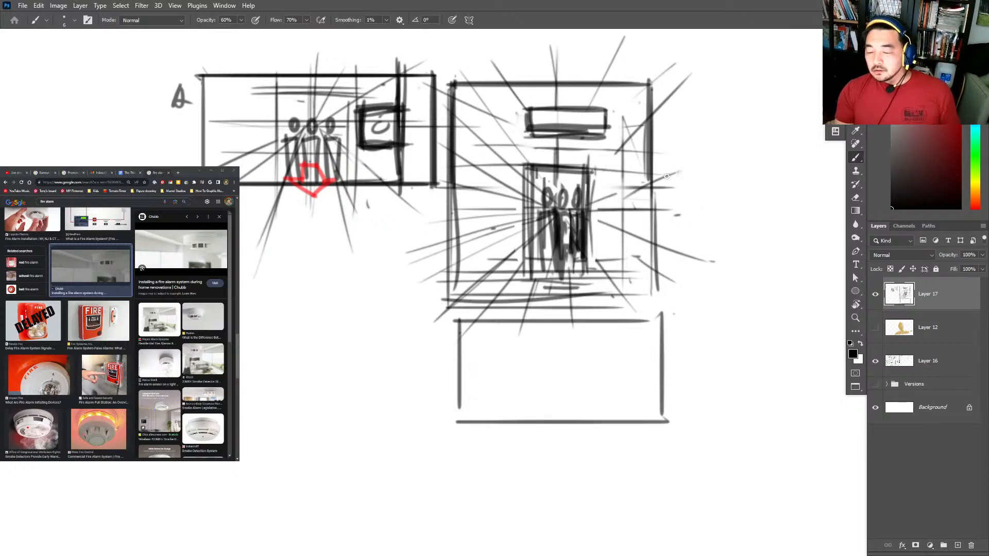
mouse_move(666, 176)
mouse_down()
mouse_move(577, 202)
mouse_move(654, 87)
mouse_up()
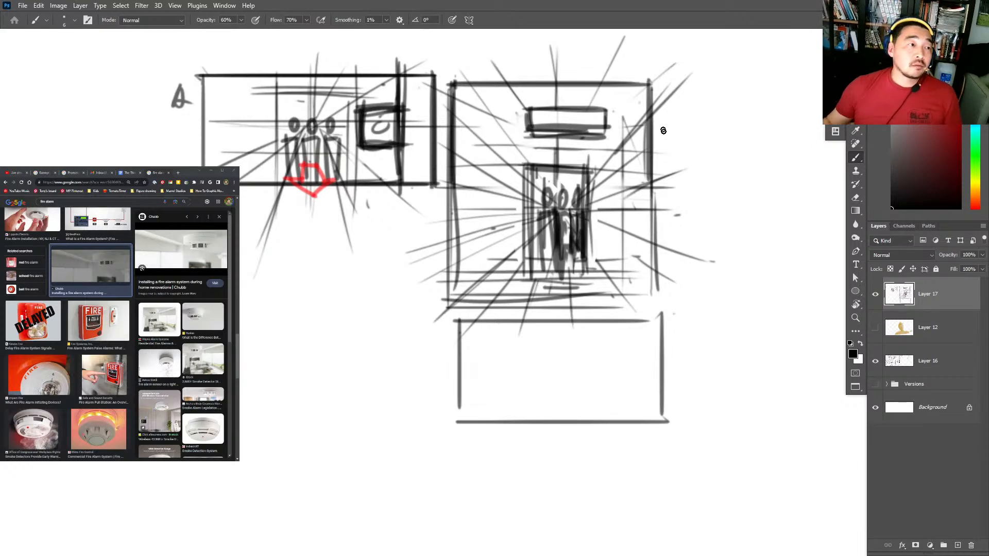
Switch the browser to the YouTube Studio livestream dashboard.
key(ctrl+1)
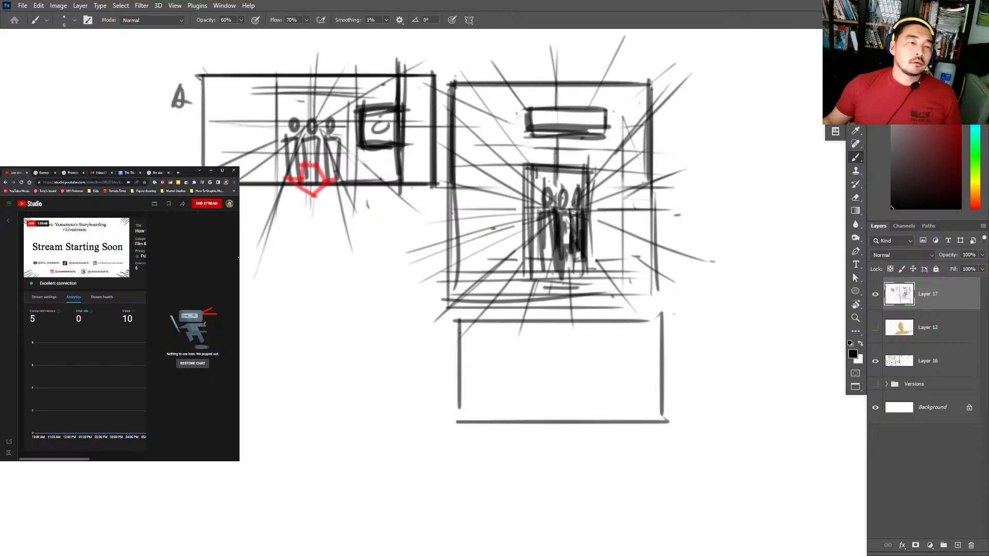
Widen the browser window and draw a red movement arrow beneath the three men in the tall panel.
drag(238, 258, 408, 257)
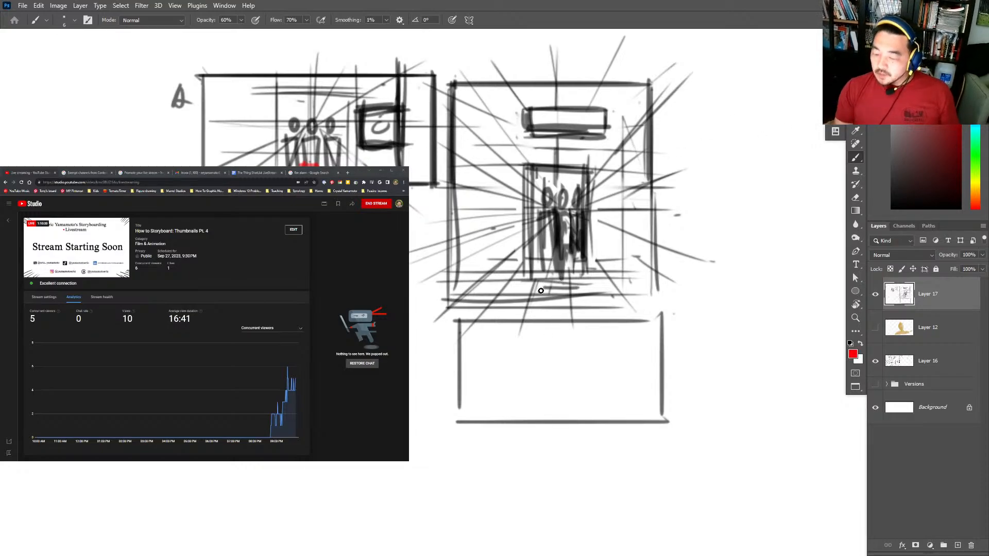
mouse_move(544, 269)
mouse_down()
mouse_move(565, 266)
mouse_move(544, 284)
mouse_move(525, 285)
mouse_move(565, 302)
mouse_move(587, 289)
mouse_up()
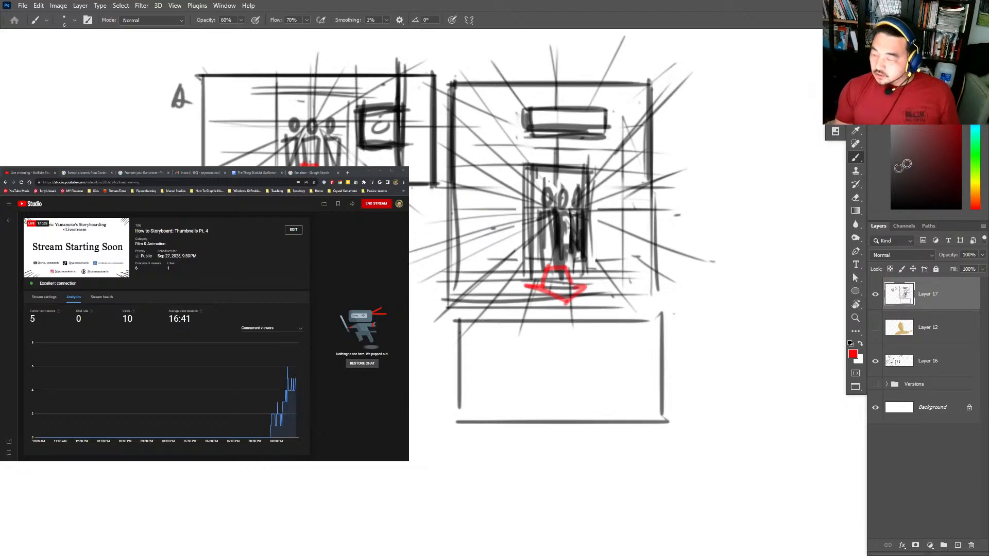
key(d)
drag(681, 346, 663, 290)
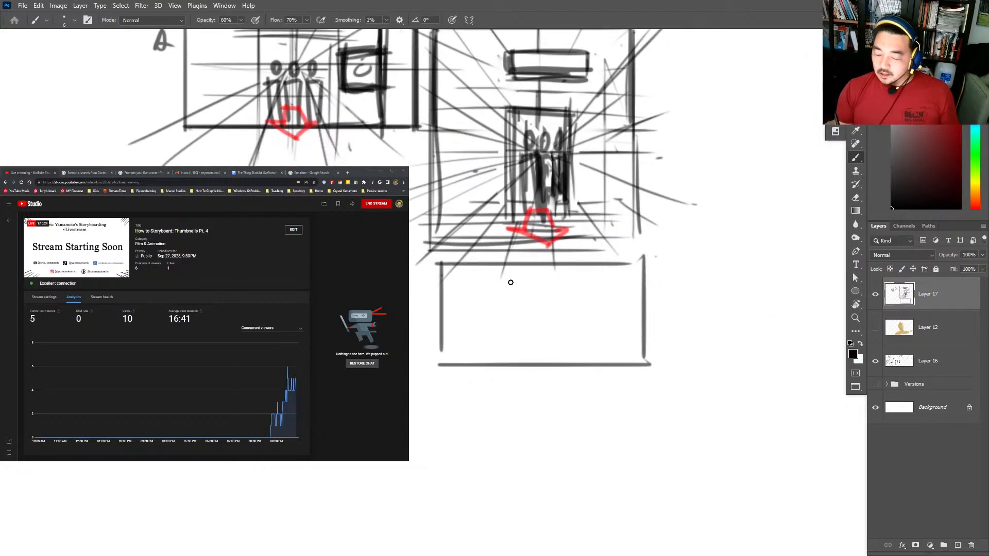
drag(511, 282, 519, 309)
key(ctrl+z)
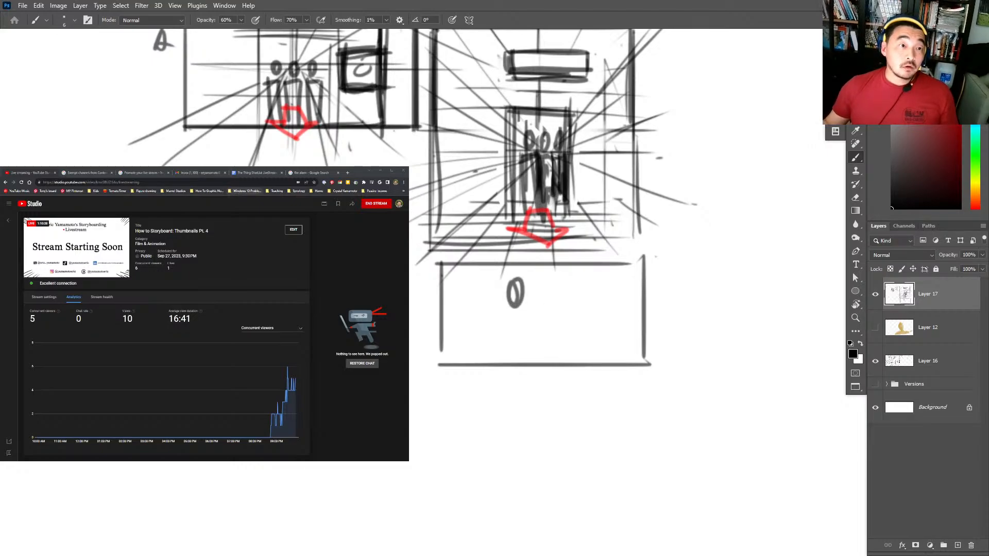
Switch the browser to The Thing shot list and highlight the descriptions of shots 39 and 40.
click(253, 172)
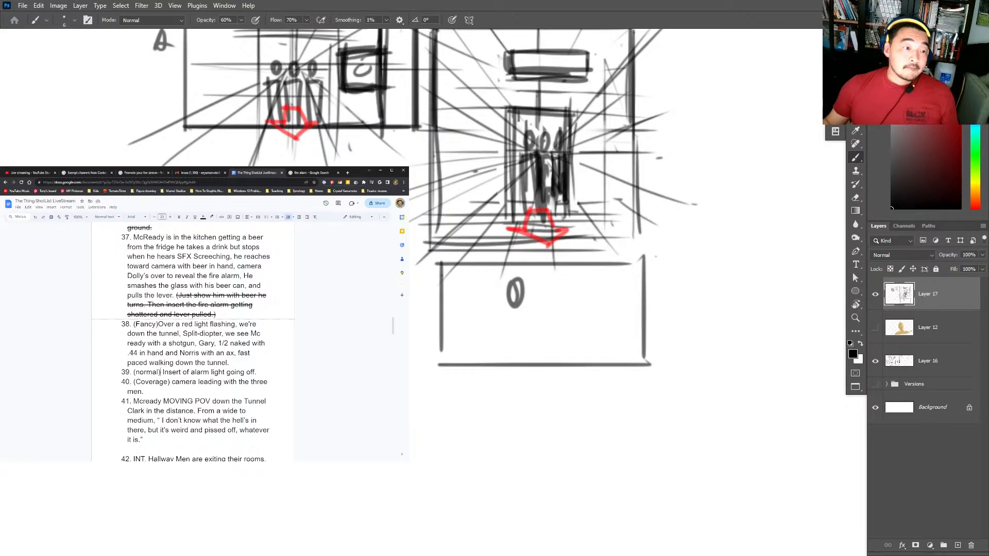
drag(162, 372, 255, 372)
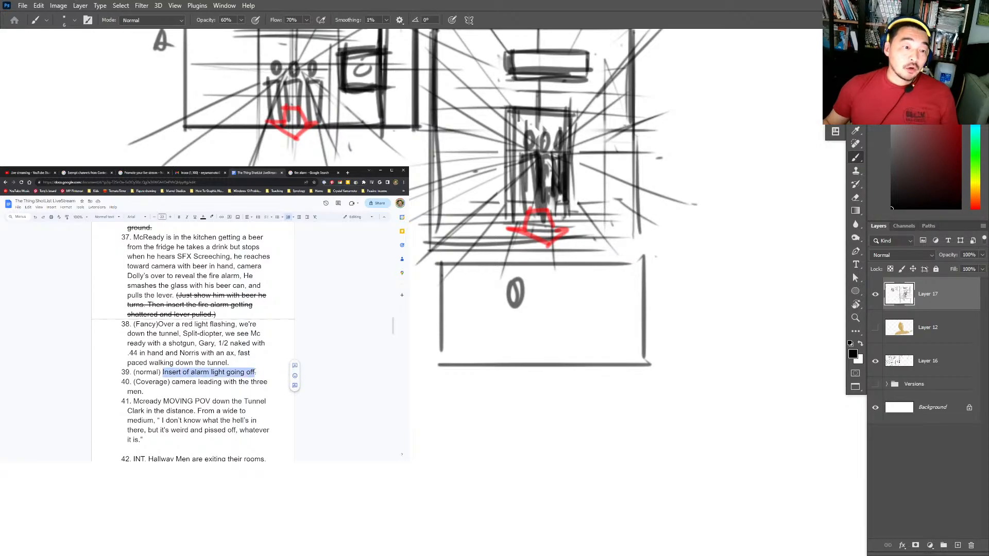
drag(172, 382, 144, 391)
Write the shot number 40 beside the empty lower panel and erase the trial head inside it.
click(568, 346)
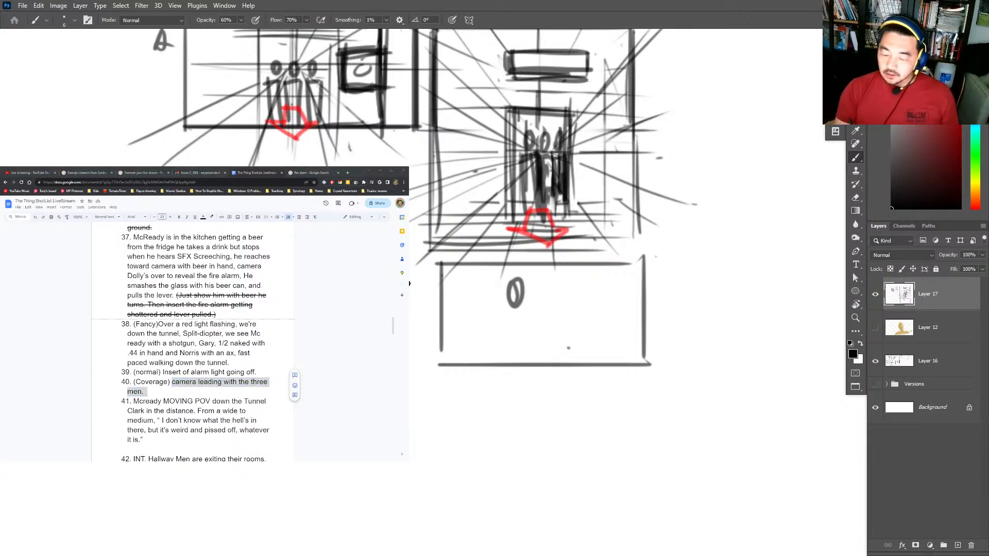
mouse_move(415, 275)
mouse_down()
mouse_move(424, 286)
mouse_move(428, 278)
mouse_up()
key(e)
drag(515, 283, 514, 316)
key(b)
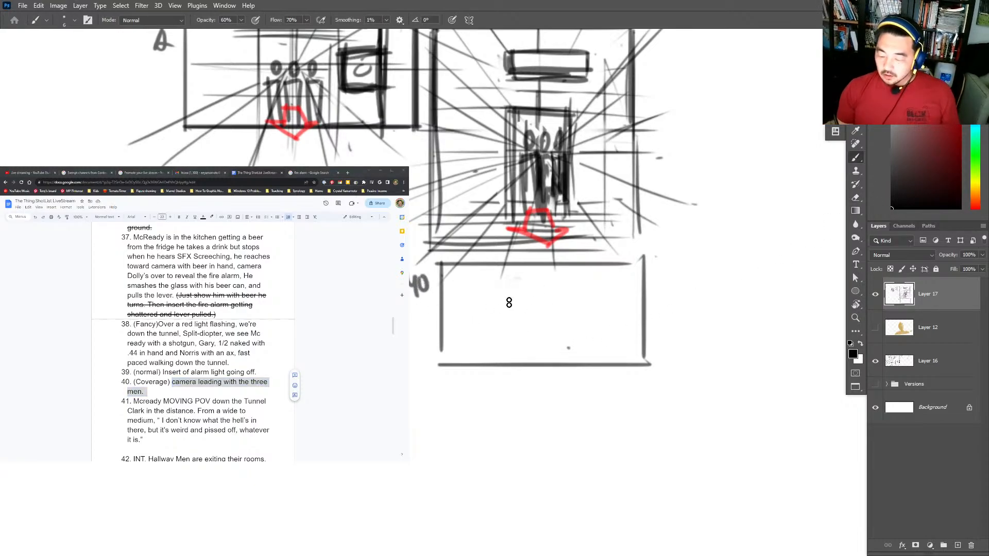
Darken the men's bodies in the tall panel and add a raised weapon beside the right-hand man.
mouse_move(522, 164)
mouse_down()
mouse_move(569, 178)
mouse_move(565, 162)
mouse_move(588, 142)
mouse_move(548, 161)
mouse_move(552, 193)
mouse_up()
drag(547, 154, 549, 189)
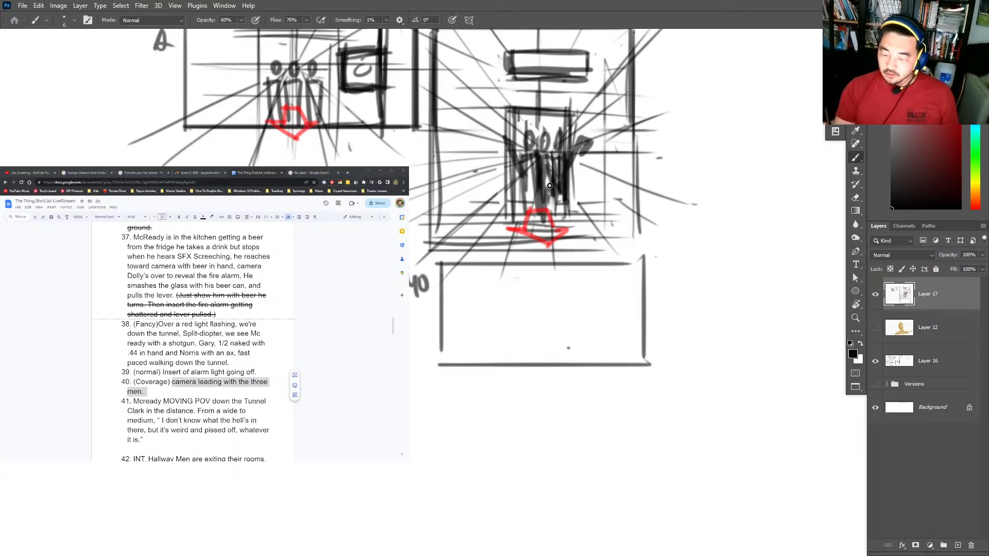
mouse_move(536, 283)
mouse_down()
mouse_move(538, 312)
mouse_move(551, 289)
mouse_up()
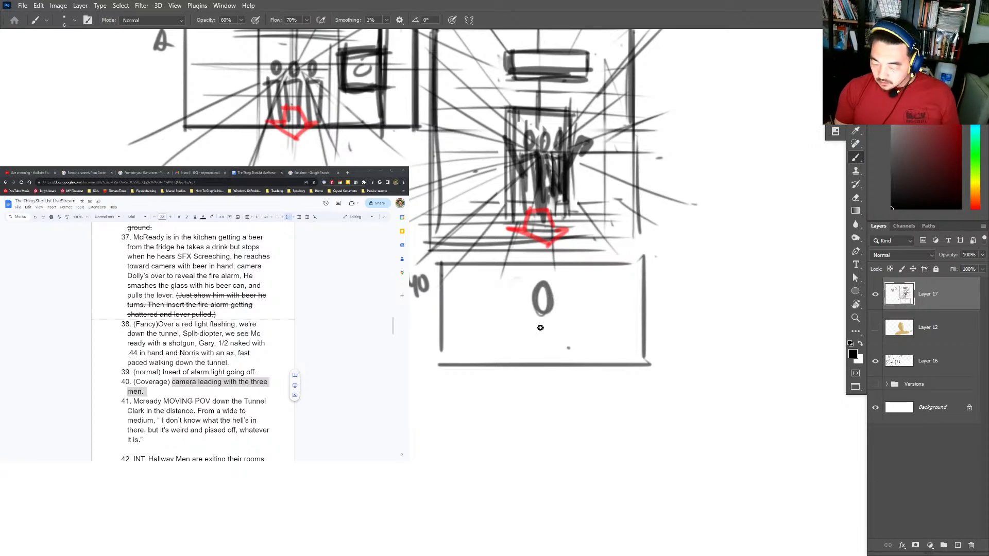
drag(529, 327, 557, 323)
key(ctrl)
key(ctrl+z)
key(ctrl+z)
Draw the first man's head in panel 40 and rough in converging tunnel perspective lines around it.
mouse_move(501, 303)
mouse_down()
mouse_move(508, 281)
mouse_move(514, 294)
mouse_move(502, 322)
mouse_up()
drag(431, 257, 518, 325)
drag(489, 242, 542, 319)
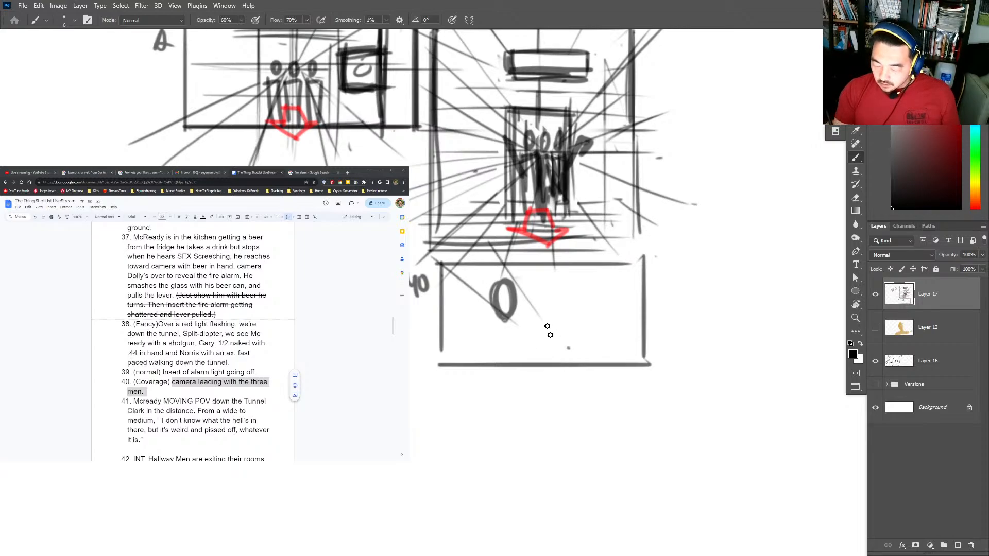
mouse_move(551, 229)
mouse_down()
mouse_move(561, 338)
mouse_move(599, 319)
mouse_up()
drag(665, 228, 606, 307)
Draw the first man's shoulders and torso in panel 40 and erase the overlapping construction lines.
drag(485, 335, 532, 326)
drag(531, 329, 530, 366)
mouse_move(484, 327)
mouse_down()
mouse_move(480, 370)
mouse_move(525, 335)
mouse_up()
key(e)
mouse_move(510, 289)
mouse_down()
mouse_move(503, 303)
mouse_move(526, 323)
mouse_move(527, 364)
mouse_up()
key(b)
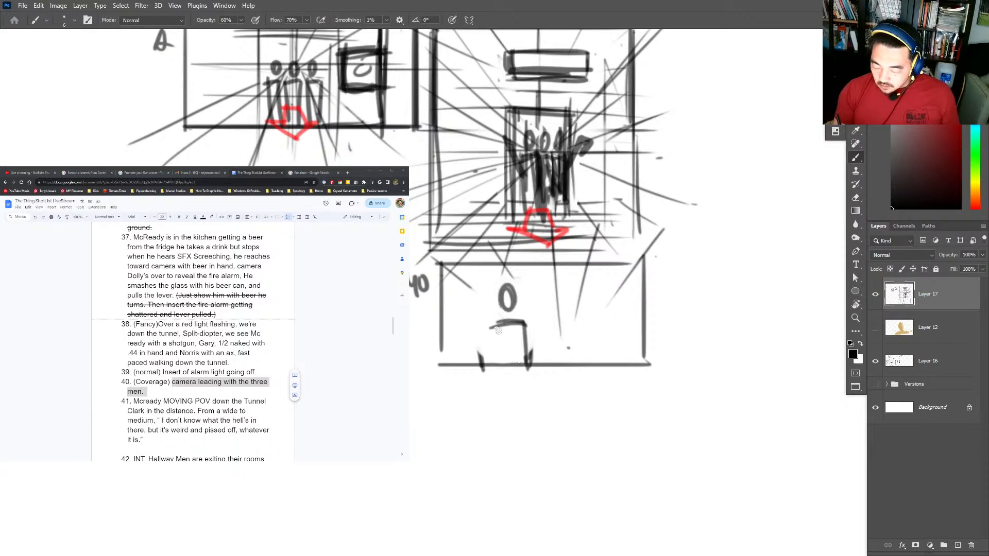
Draw the first man's bent arm and diagonal shotgun in panel 40, and add guide lines to his face.
drag(492, 324, 490, 369)
mouse_move(493, 324)
mouse_down()
mouse_move(479, 349)
mouse_move(496, 363)
mouse_move(473, 355)
mouse_move(510, 349)
mouse_move(556, 383)
mouse_up()
key(ctrl+z)
key(ctrl+z)
key(e)
key(b)
key(ctrl+z)
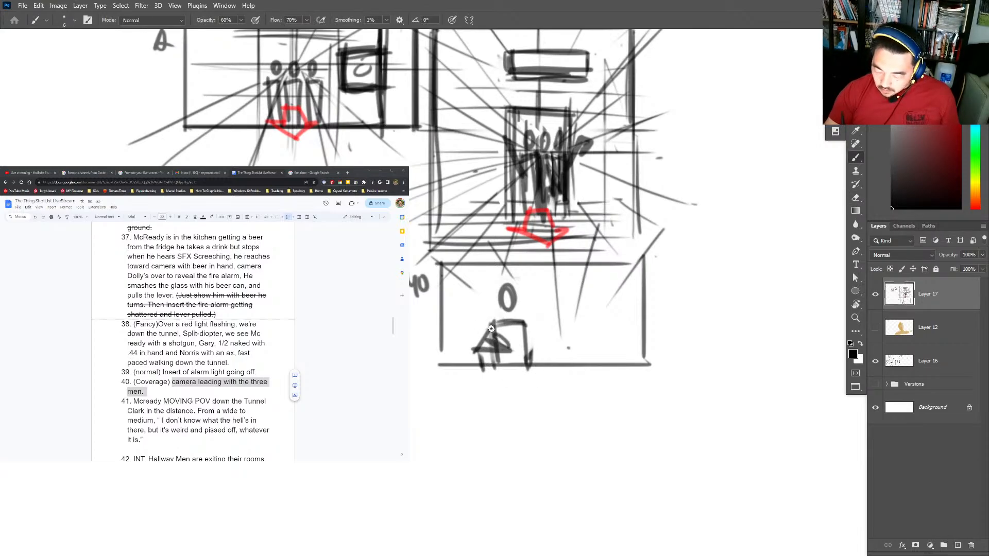
drag(490, 326, 550, 381)
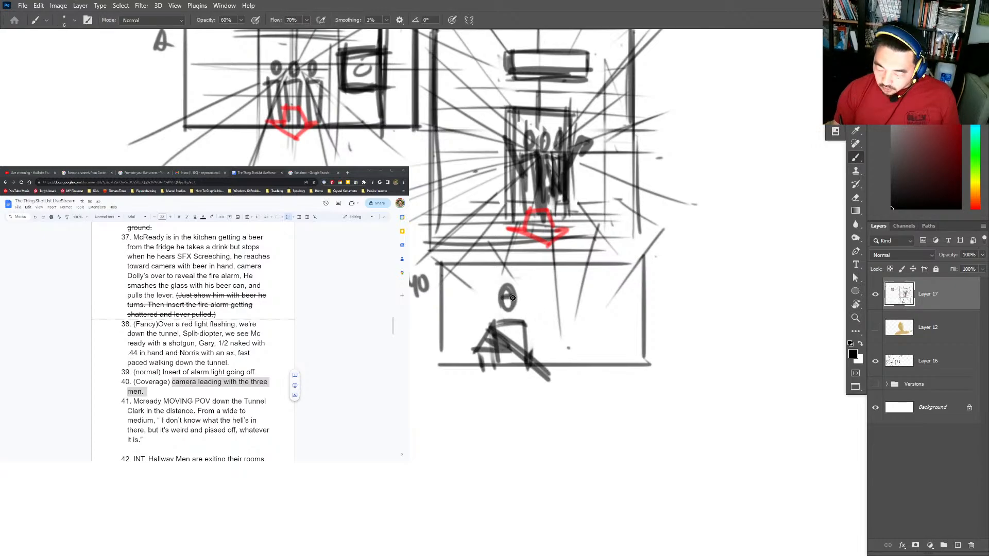
drag(507, 282, 508, 313)
Add more converging ceiling lines and a horizontal line behind the figures in panel 40.
scroll(512, 298, up, 1)
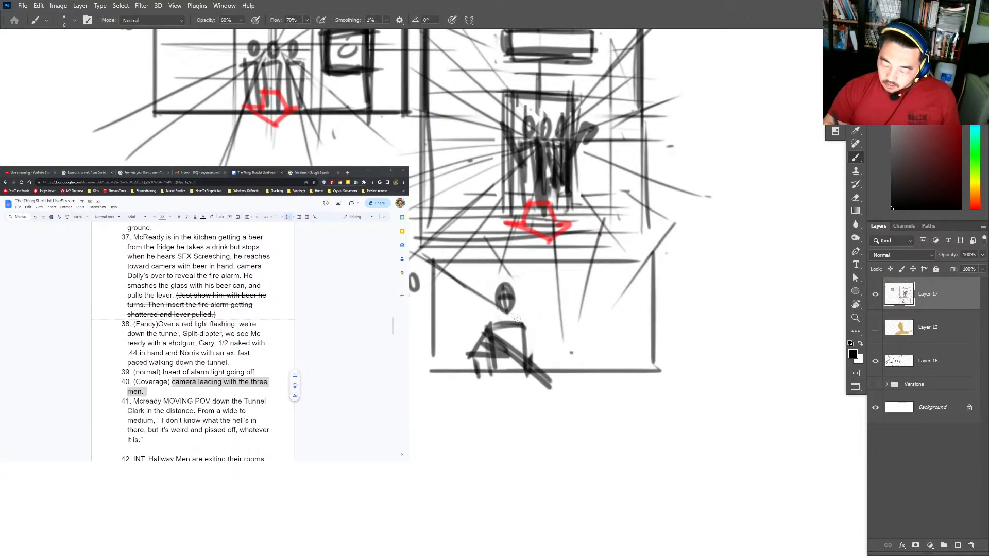
drag(471, 227, 527, 304)
drag(529, 214, 547, 326)
drag(568, 220, 565, 302)
drag(627, 217, 601, 273)
drag(481, 288, 613, 290)
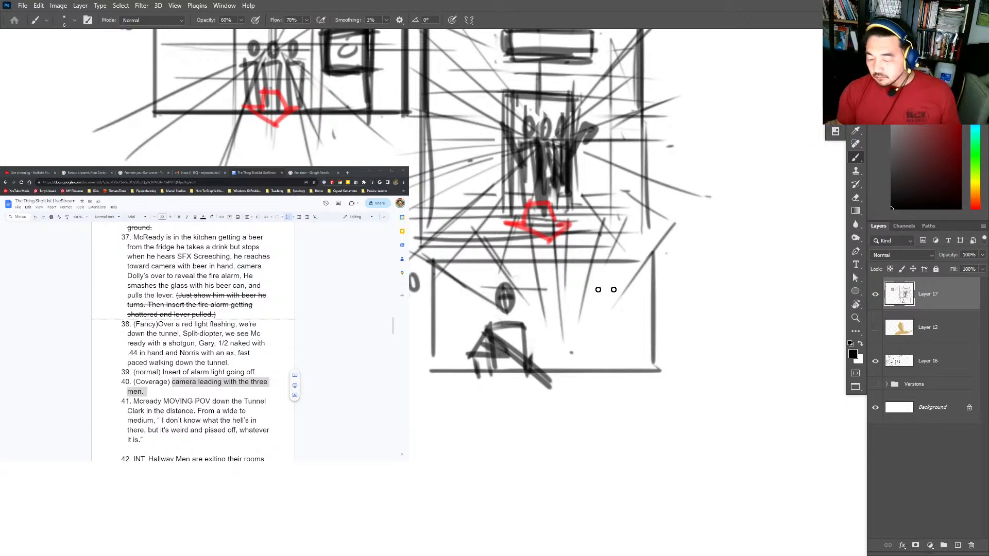
Draw the second man with a slanted arm and the third man holding a raised ax beside the first in panel 40.
mouse_move(494, 305)
mouse_down()
mouse_move(590, 305)
mouse_move(541, 314)
mouse_move(529, 342)
mouse_move(549, 336)
mouse_move(534, 360)
mouse_up()
mouse_move(527, 323)
mouse_down()
mouse_move(560, 321)
mouse_move(561, 368)
mouse_move(577, 392)
mouse_move(567, 365)
mouse_up()
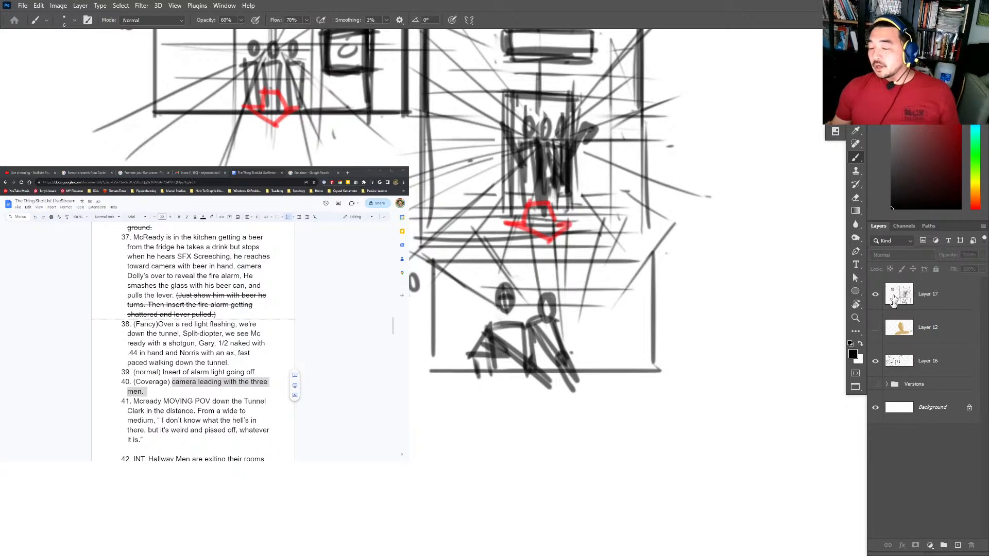
mouse_move(580, 291)
mouse_down()
mouse_move(582, 308)
mouse_move(592, 289)
mouse_move(581, 298)
mouse_move(603, 317)
mouse_move(604, 377)
mouse_up()
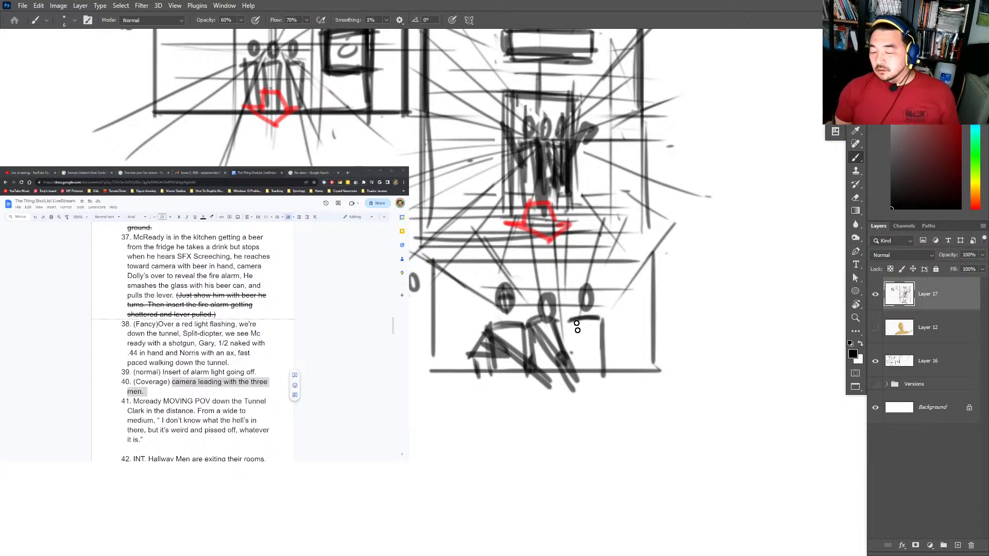
mouse_move(577, 314)
mouse_down()
mouse_move(583, 375)
mouse_move(593, 352)
mouse_up()
key(ctrl+z)
key(ctrl+z)
mouse_move(572, 316)
mouse_down()
mouse_move(598, 360)
mouse_move(623, 312)
mouse_move(618, 340)
mouse_move(631, 322)
mouse_move(639, 356)
mouse_up()
key(ctrl+z)
key(ctrl+z)
mouse_move(622, 306)
mouse_down()
mouse_move(630, 330)
mouse_move(618, 336)
mouse_up()
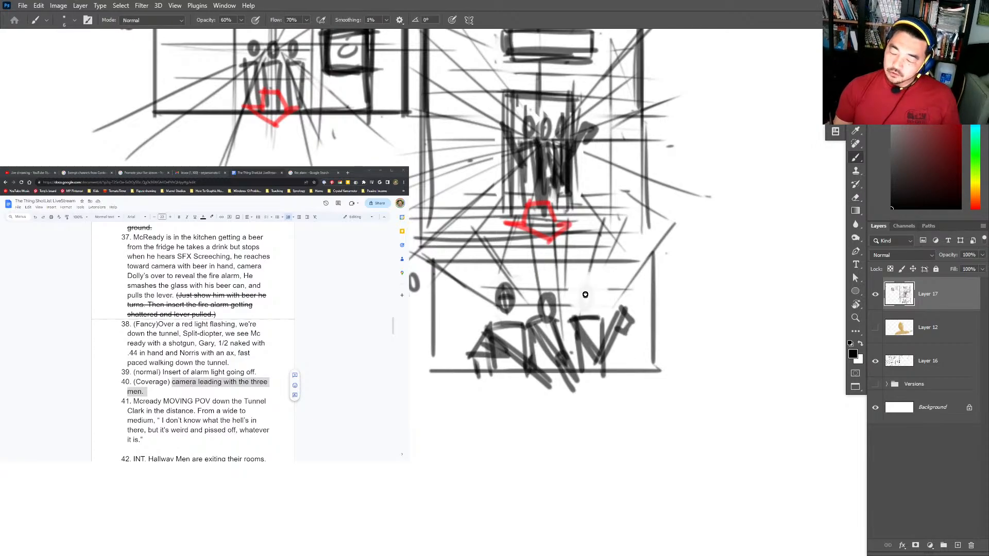
mouse_move(592, 299)
mouse_down()
mouse_move(570, 321)
mouse_move(603, 316)
mouse_move(603, 344)
mouse_up()
key(ctrl+z)
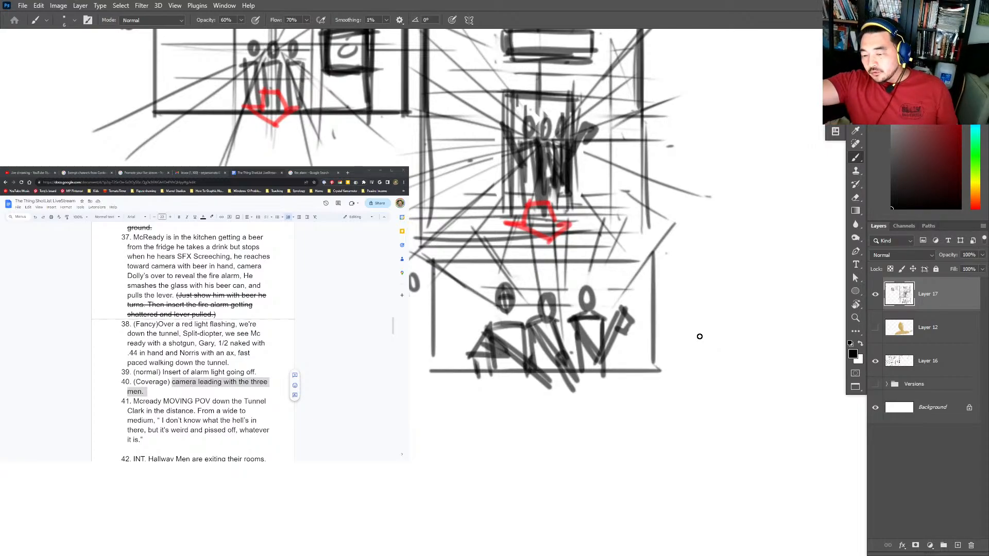
Draw a filled red arrow below the men in panel 40, then restore the brush color to black.
click(926, 185)
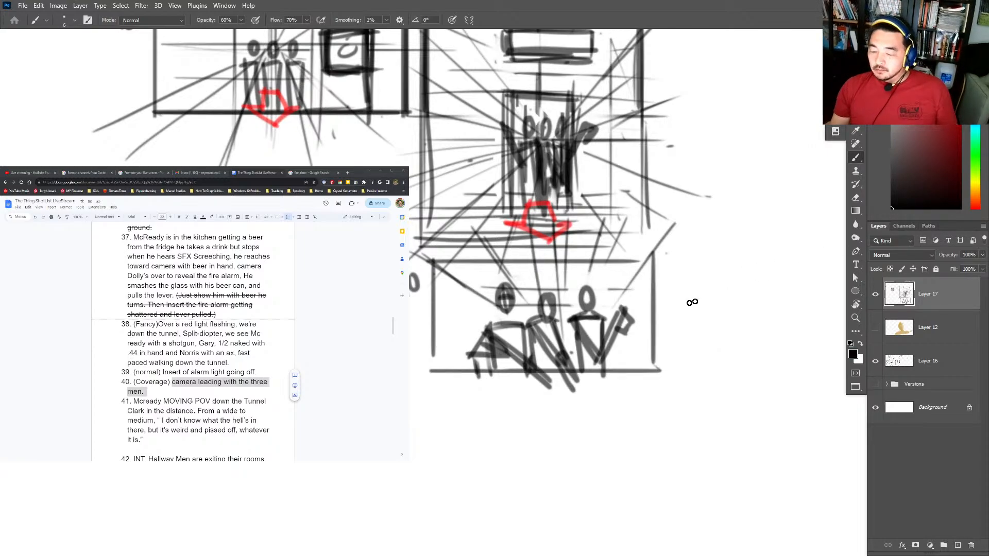
drag(931, 155, 961, 57)
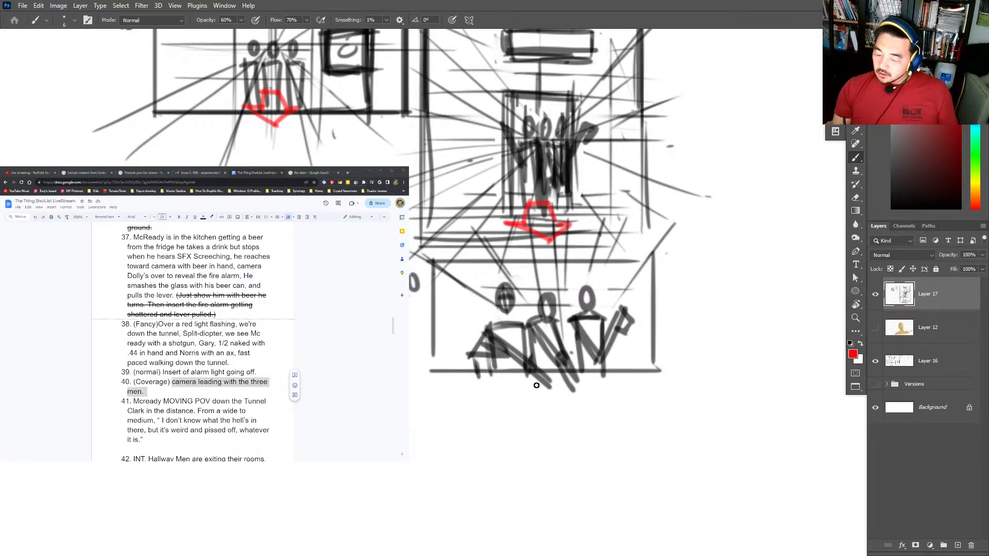
mouse_move(532, 384)
mouse_down()
mouse_move(562, 382)
mouse_move(502, 392)
mouse_up()
key(ctrl+z)
key(ctrl+z)
mouse_move(505, 394)
mouse_down()
mouse_move(565, 405)
mouse_move(592, 389)
mouse_up()
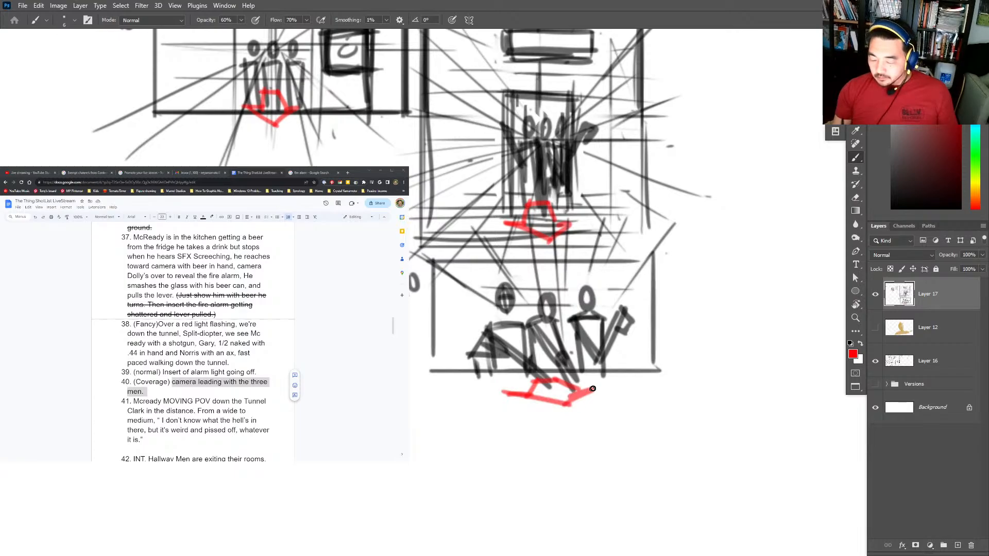
key(ctrl+z)
key(ctrl+z)
mouse_move(505, 395)
mouse_down()
mouse_move(559, 406)
mouse_move(592, 390)
mouse_move(547, 381)
mouse_move(534, 390)
mouse_move(571, 396)
mouse_up()
key(d)
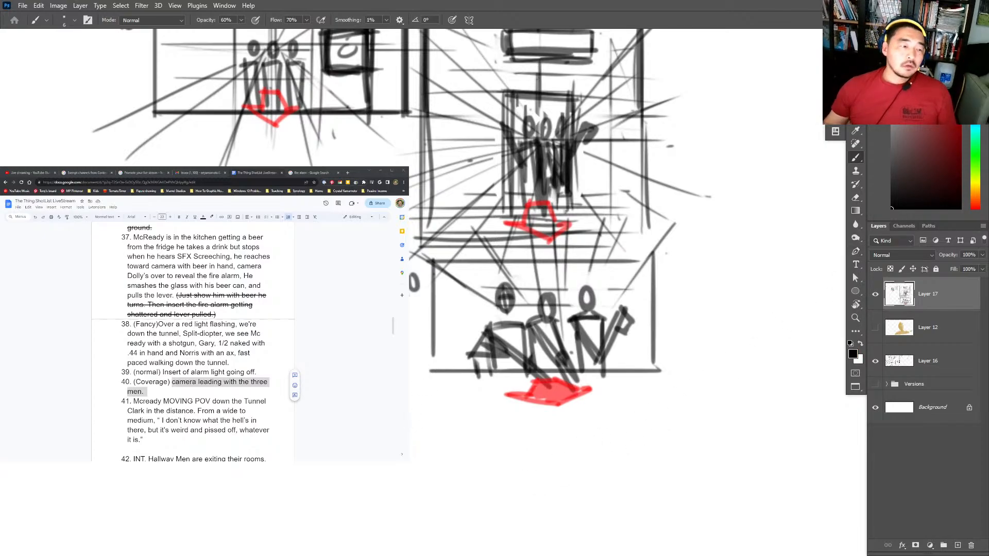
Highlight the description of shot 41 in the shot list for reading.
click(137, 382)
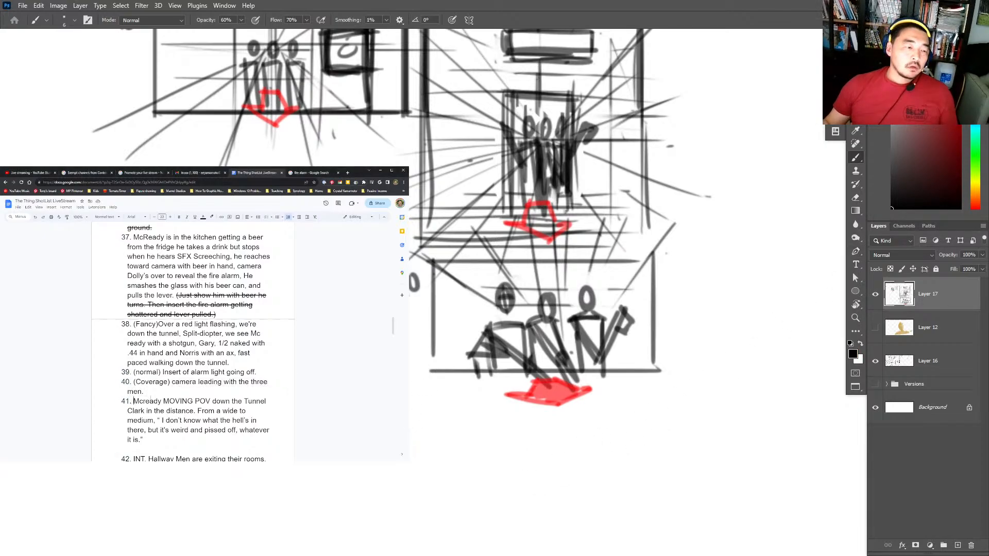
drag(150, 401, 199, 437)
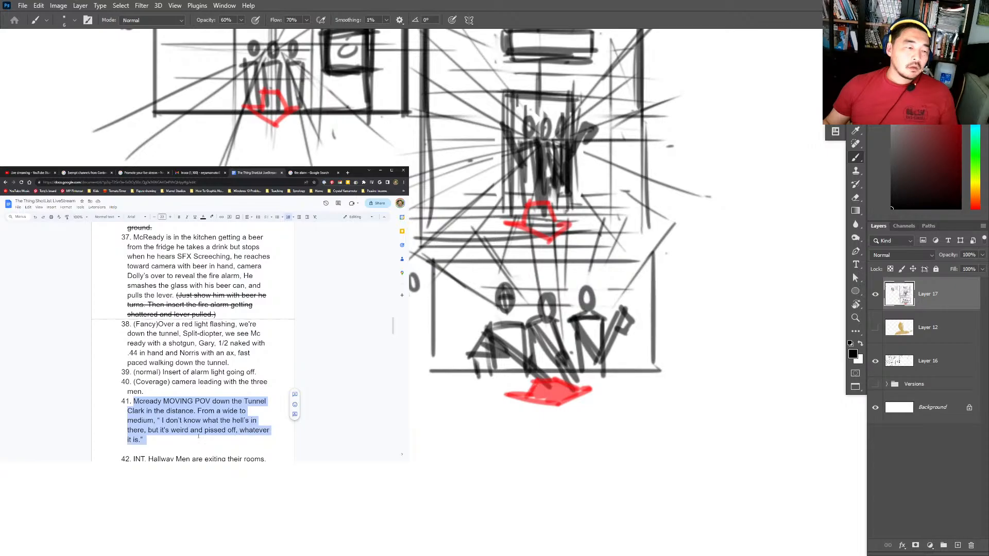
scroll(170, 411, down, 1)
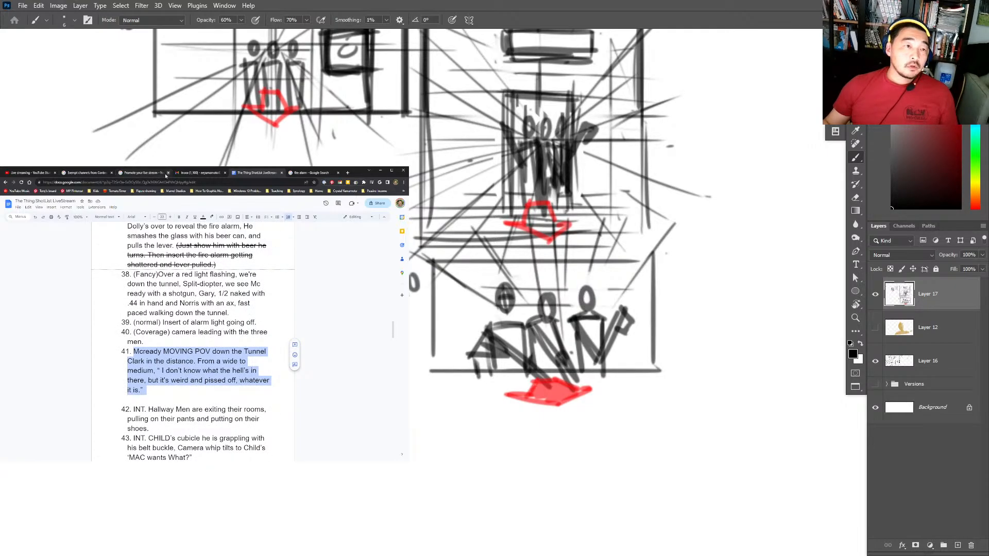
Close the YouTube Studio browser tab and narrow the shot list window to uncover the panel 40 label.
middle_click(36, 174)
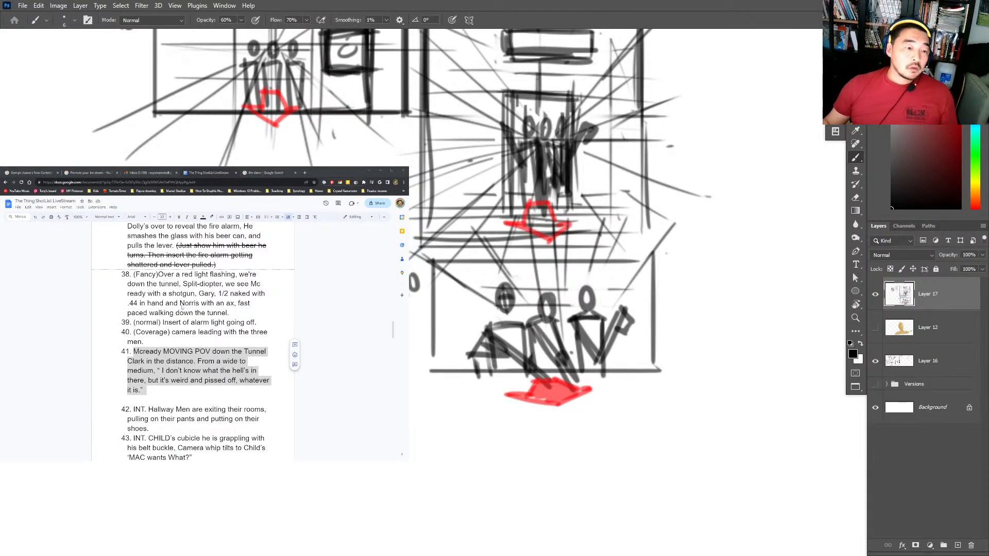
click(306, 170)
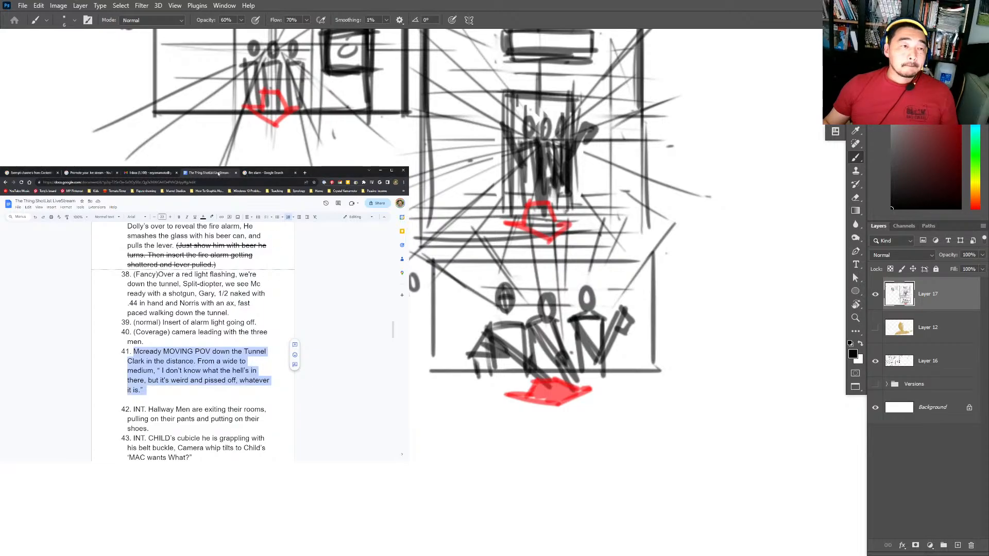
click(147, 174)
click(195, 173)
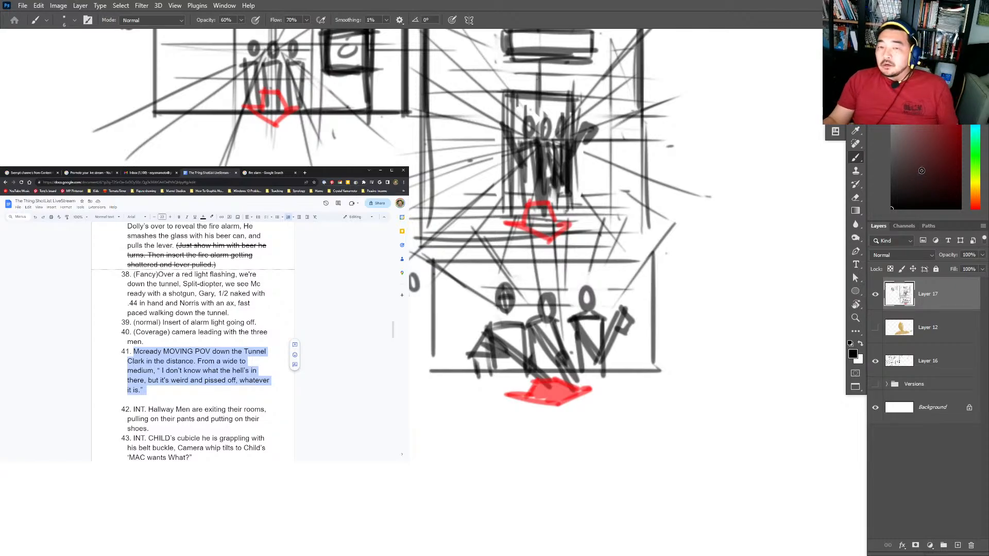
click(943, 410)
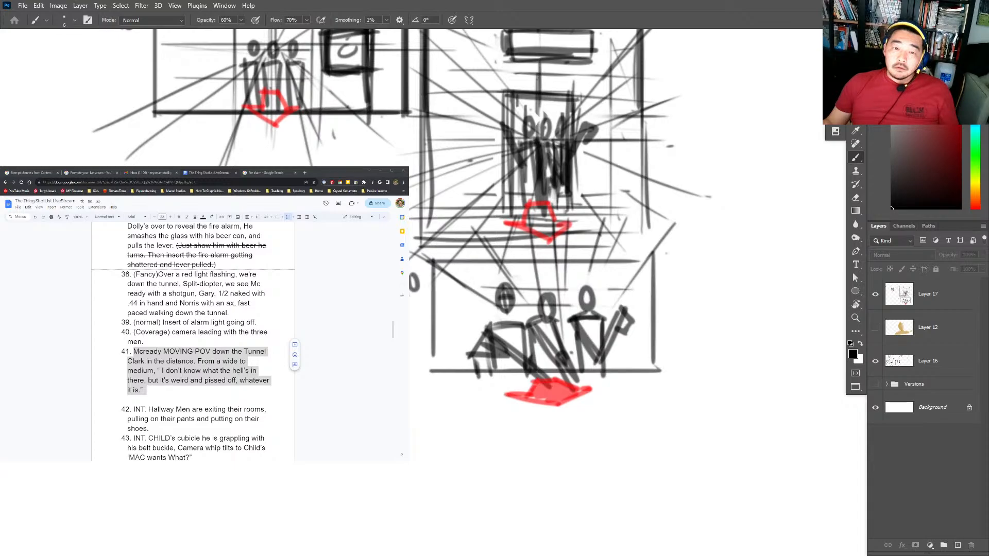
drag(409, 330, 322, 331)
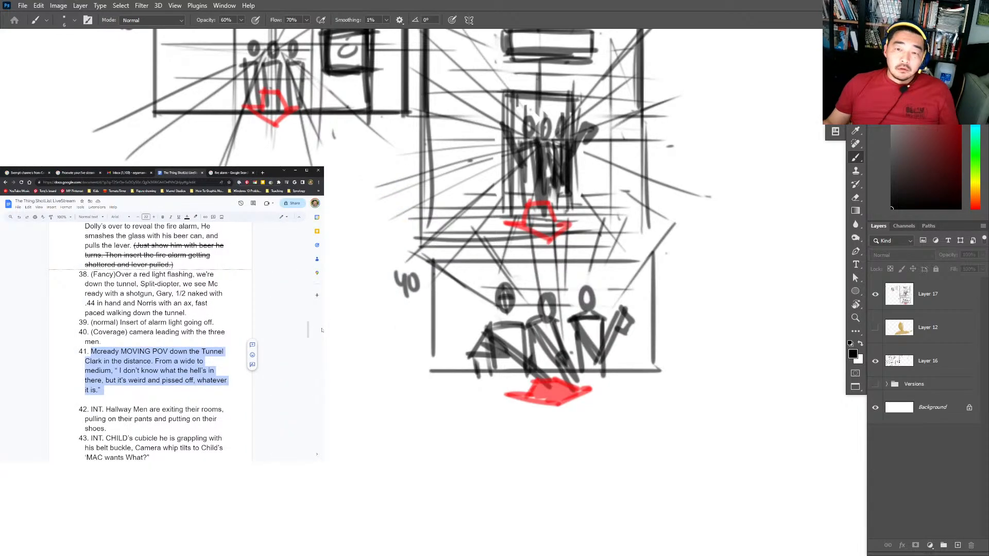
click(924, 191)
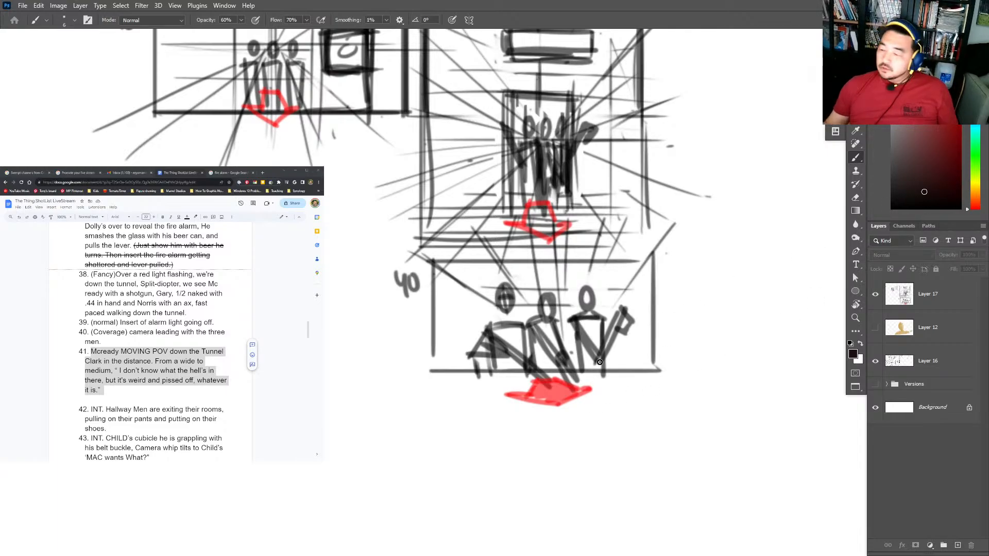
key(super)
key(Escape)
key(d)
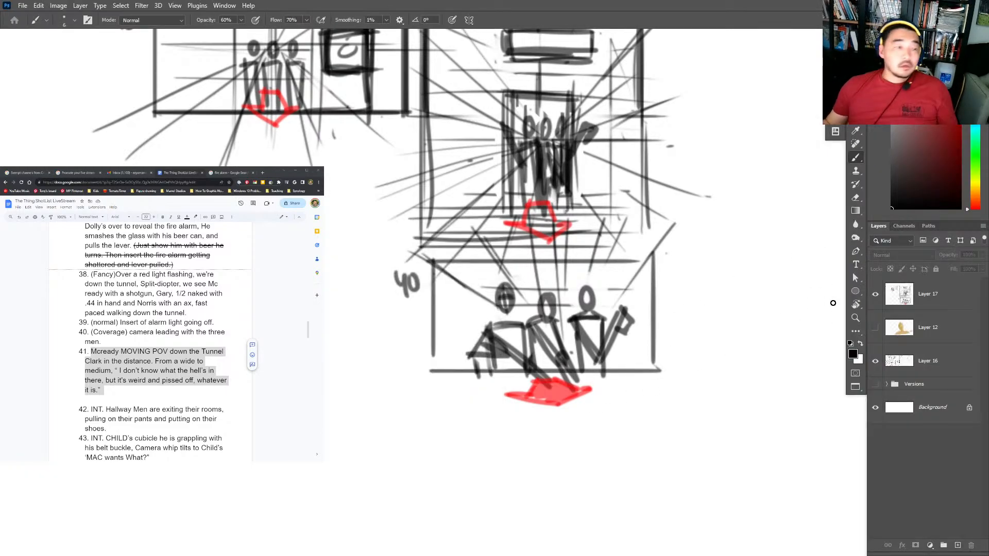
Add a new layer and handwrite the note "Lead 3 men" beside the shot 40 frame.
scroll(153, 340, down, 2)
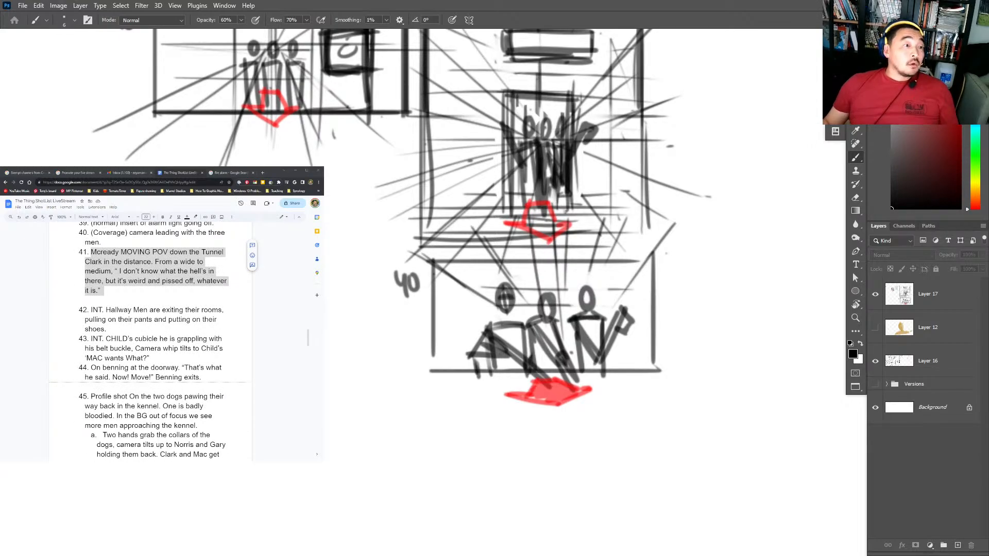
scroll(153, 340, up, 1)
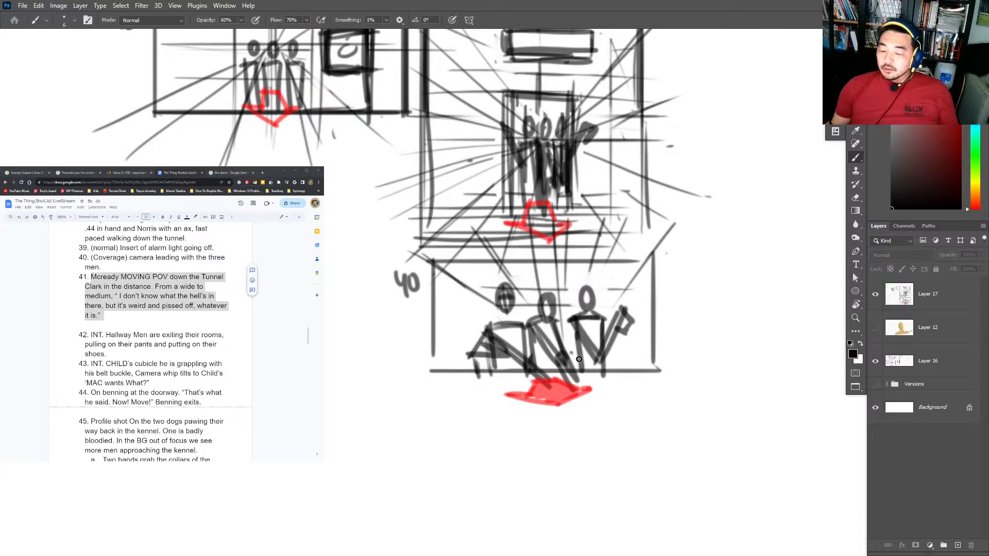
key(ctrl+shift+alt+n)
mouse_move(660, 276)
mouse_down()
mouse_move(701, 301)
mouse_move(687, 334)
mouse_move(726, 319)
mouse_up()
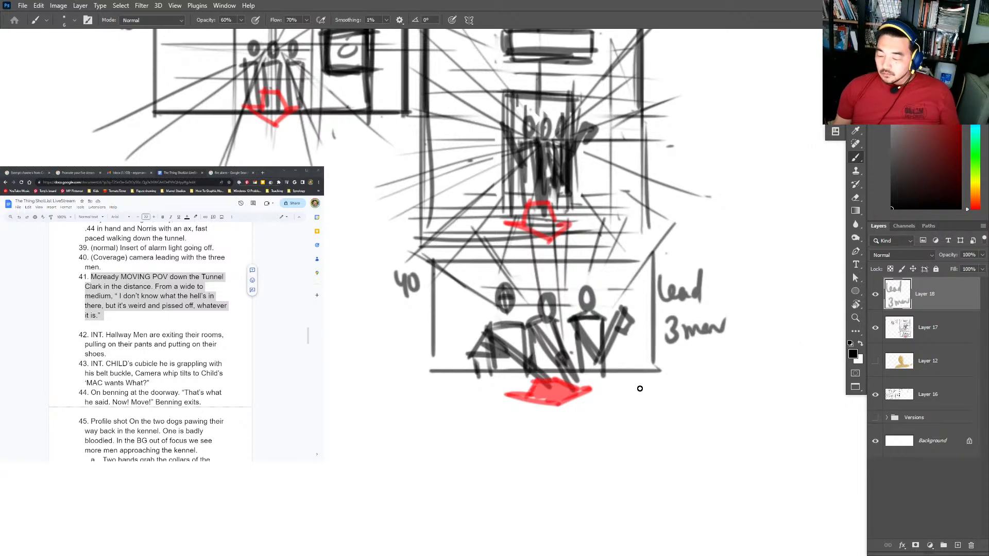
Lasso the shot 40 frame with its note and merge the note layer down into Layer 17.
scroll(531, 410, down, 3)
key(z)
scroll(415, 364, down, 4)
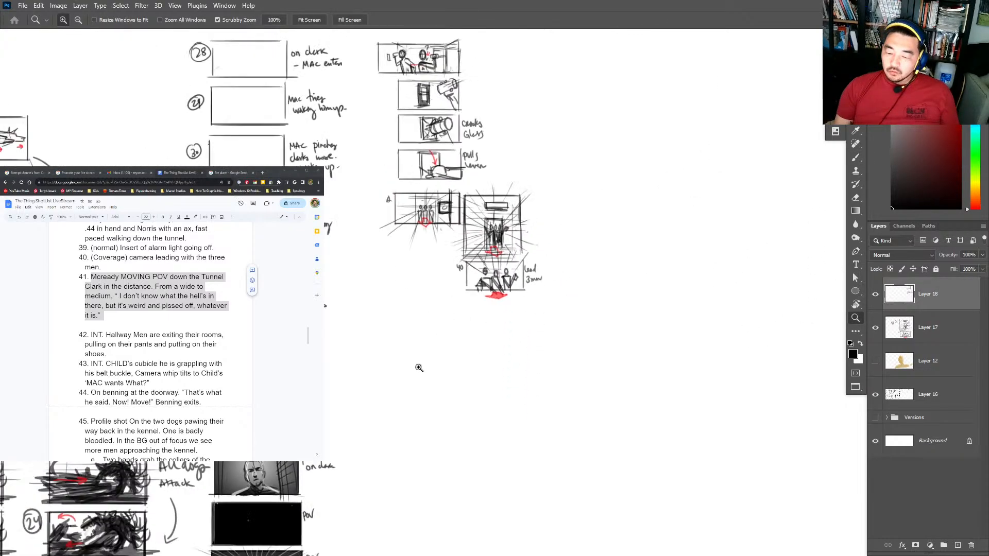
scroll(418, 369, up, 2)
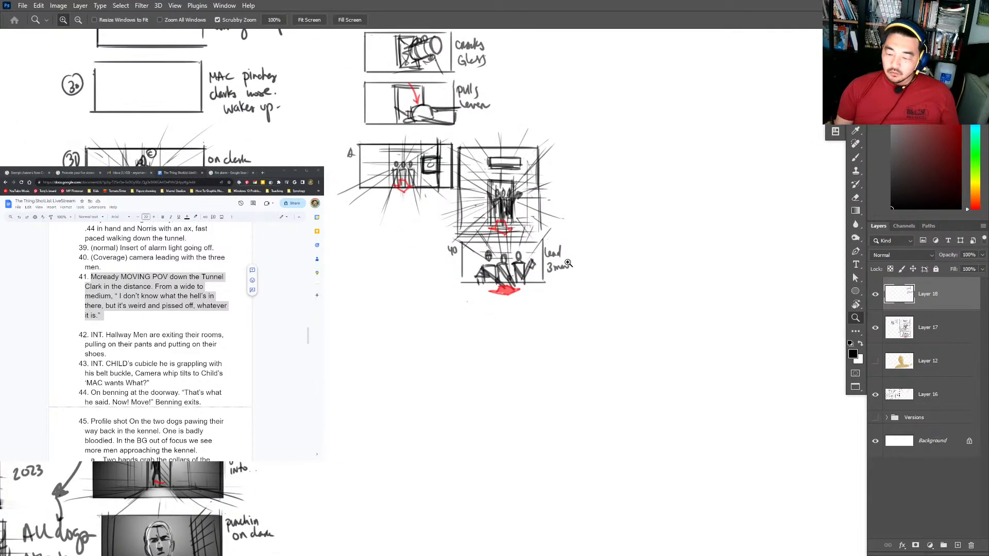
key(l)
mouse_move(576, 264)
mouse_down()
mouse_move(440, 304)
mouse_move(561, 246)
mouse_move(574, 260)
mouse_move(443, 272)
mouse_move(413, 289)
mouse_up()
key(v)
key(ctrl+z)
key(ctrl+e)
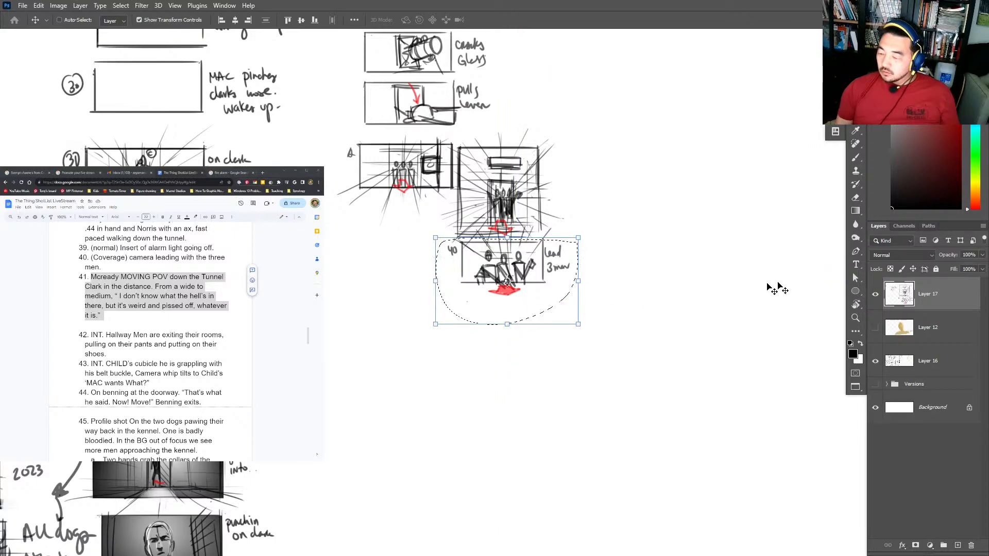
Place Layer 17 below Layer 12, merge it into Layer 16, and move the selected shot 40 beneath the shot A frame, ending deselected.
mouse_move(900, 329)
mouse_down()
mouse_move(902, 340)
mouse_move(902, 283)
mouse_up()
key(ctrl+e)
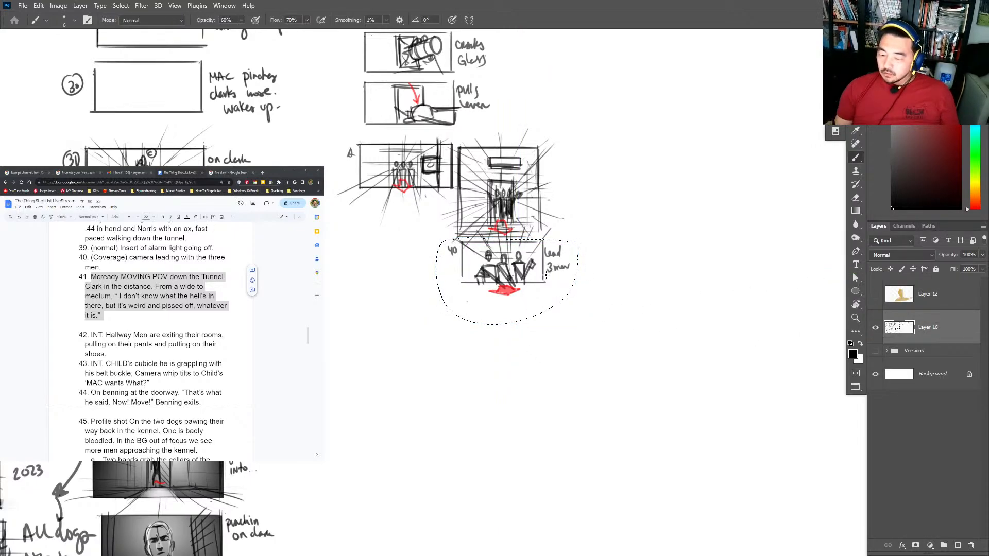
drag(544, 280, 446, 288)
key(ctrl+d)
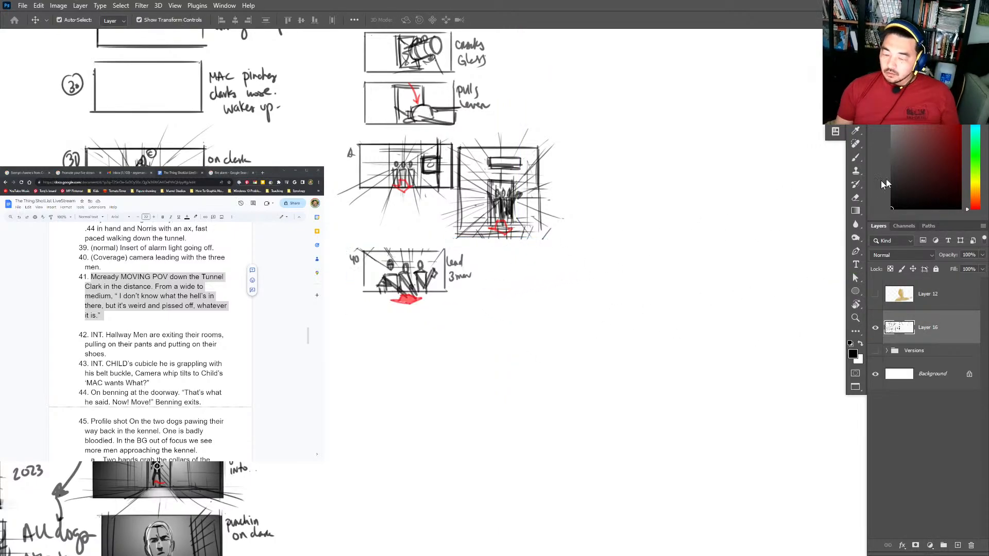
Draw a small diagonal arrow with the brush, pointing down toward the "Lead 3 men" note of shot 40.
scroll(675, 319, down, 3)
key(b)
scroll(476, 271, up, 4)
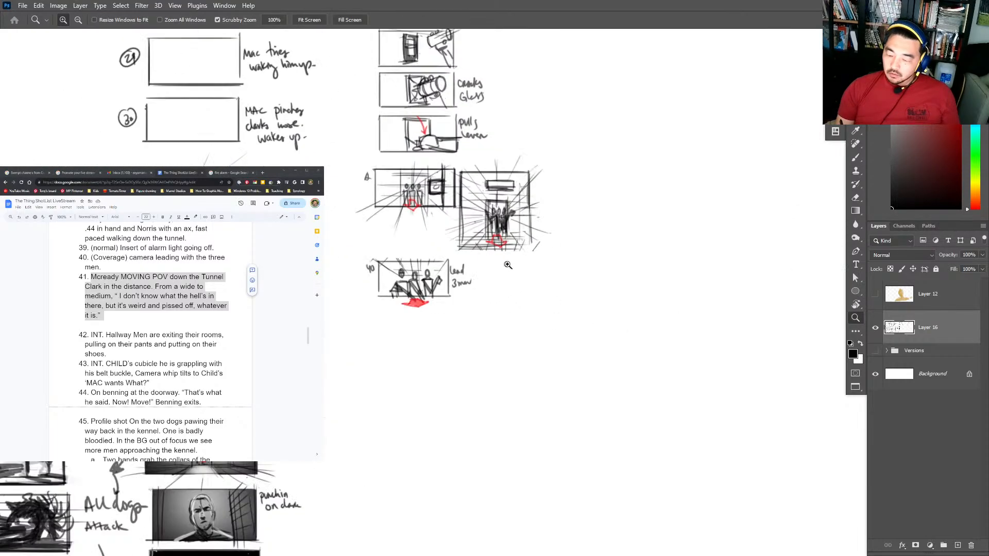
drag(476, 271, 470, 275)
drag(471, 265, 482, 276)
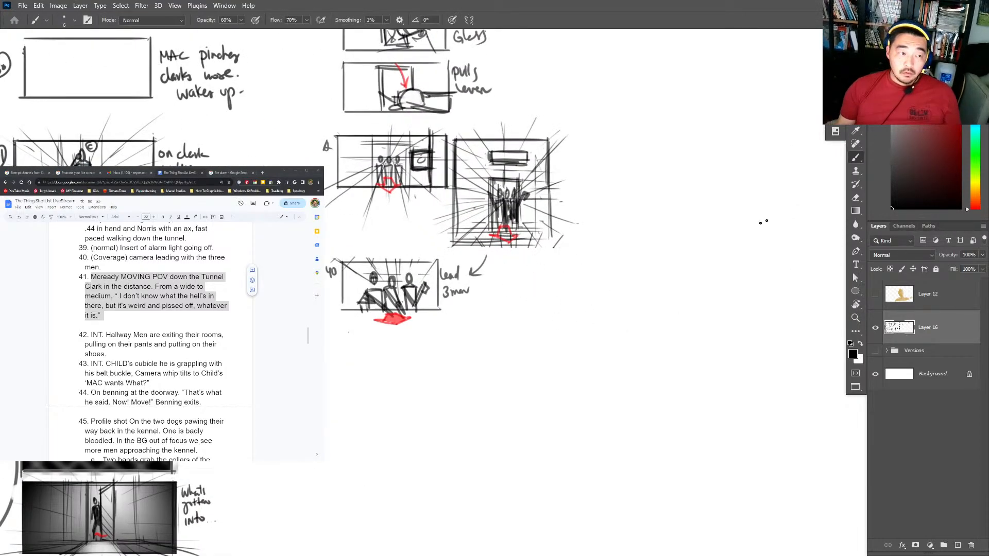
Draw an empty rectangular frame below shot 40 and label the three men in shot 40 as M, G and N.
scroll(356, 344, up, 2)
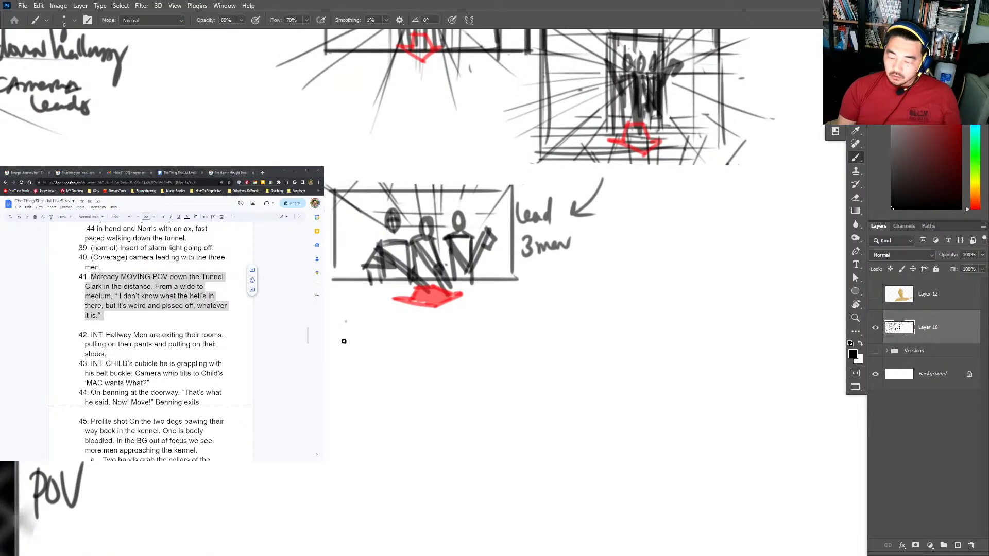
mouse_move(331, 321)
mouse_down()
mouse_move(331, 407)
mouse_move(493, 325)
mouse_move(507, 415)
mouse_move(358, 414)
mouse_move(497, 414)
mouse_up()
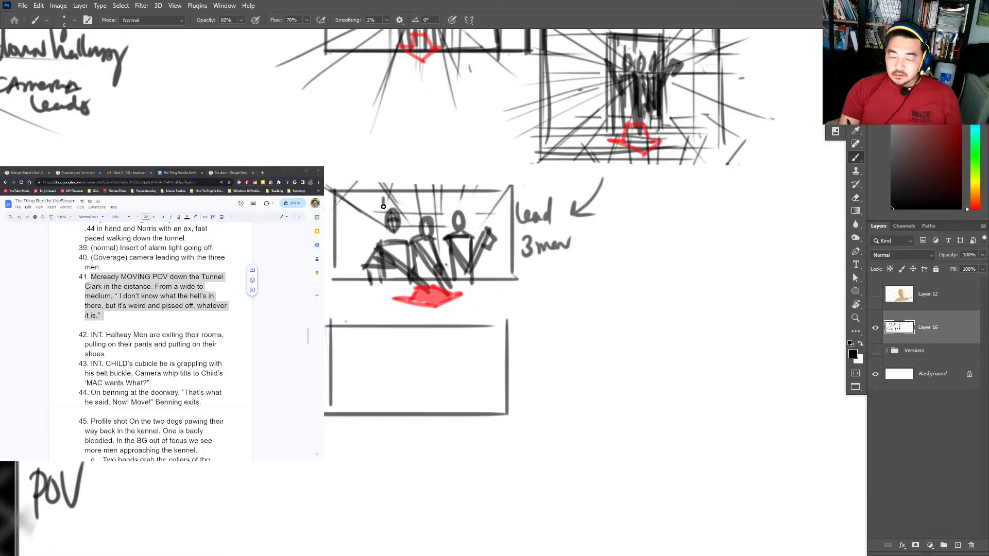
drag(383, 207, 396, 205)
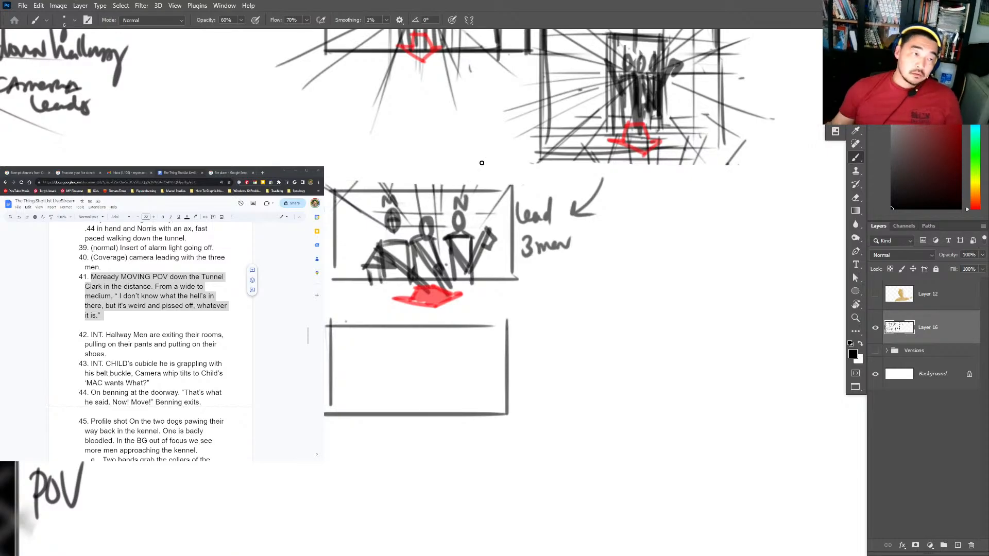
scroll(153, 342, up, 1)
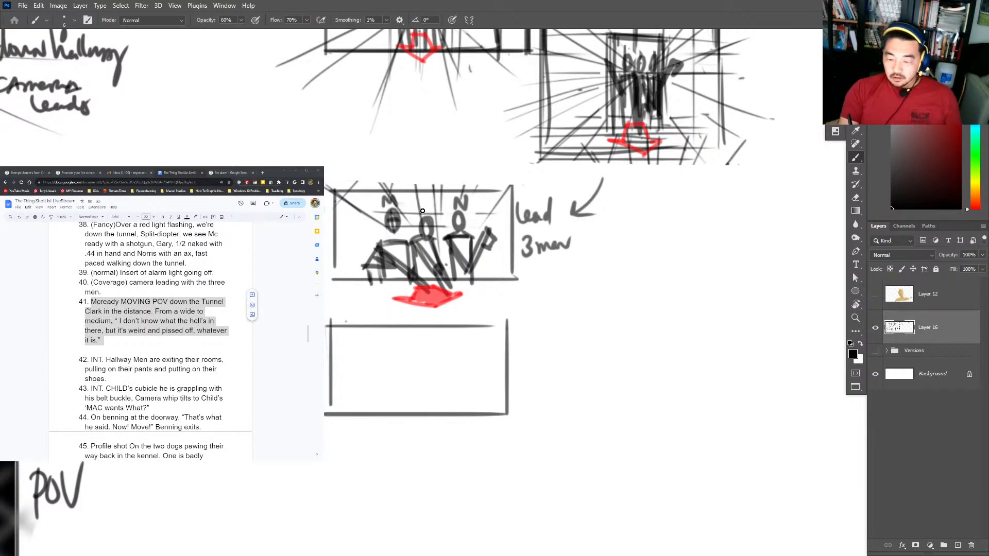
drag(422, 198, 423, 206)
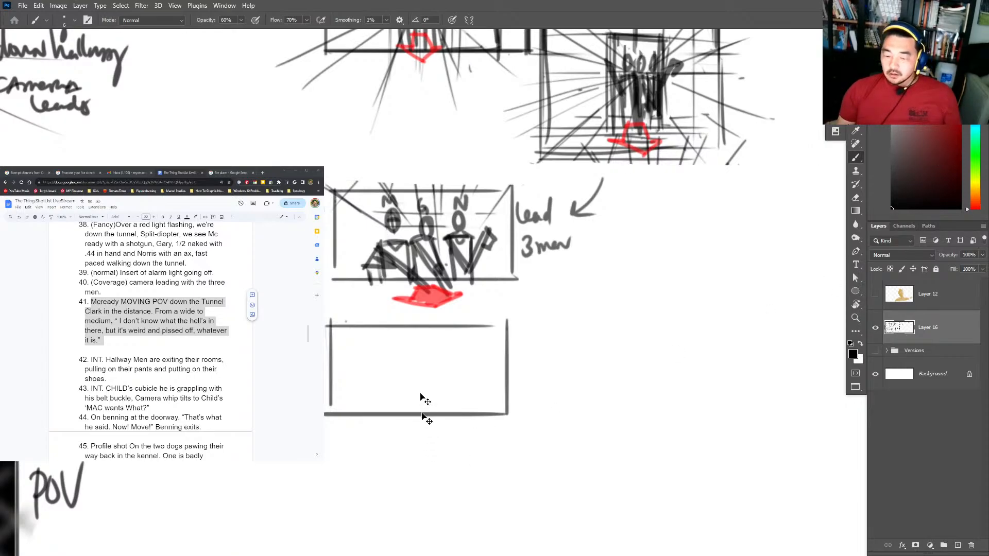
Sketch horizontal floor lines and vertical guide lines, with a dark vertical edge right of centre, inside the empty frame below shot 40.
key(z)
click(416, 370)
key(b)
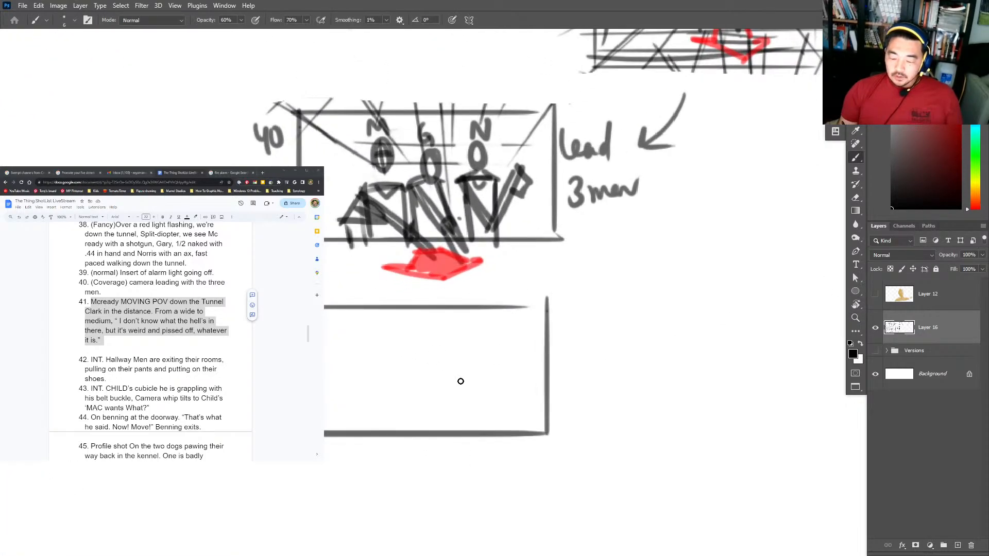
drag(333, 392, 582, 403)
drag(329, 398, 544, 407)
drag(430, 298, 429, 470)
mouse_move(412, 304)
mouse_down()
mouse_move(417, 460)
mouse_move(452, 350)
mouse_move(456, 374)
mouse_up()
key(ctrl+z)
key(ctrl+z)
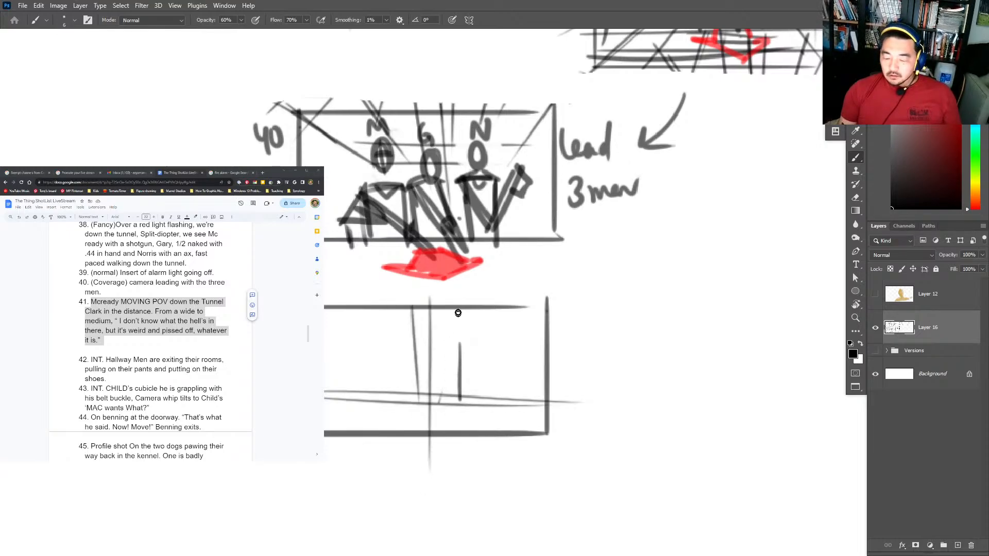
drag(457, 311, 461, 441)
mouse_move(463, 321)
mouse_down()
mouse_move(463, 393)
mouse_move(462, 363)
mouse_up()
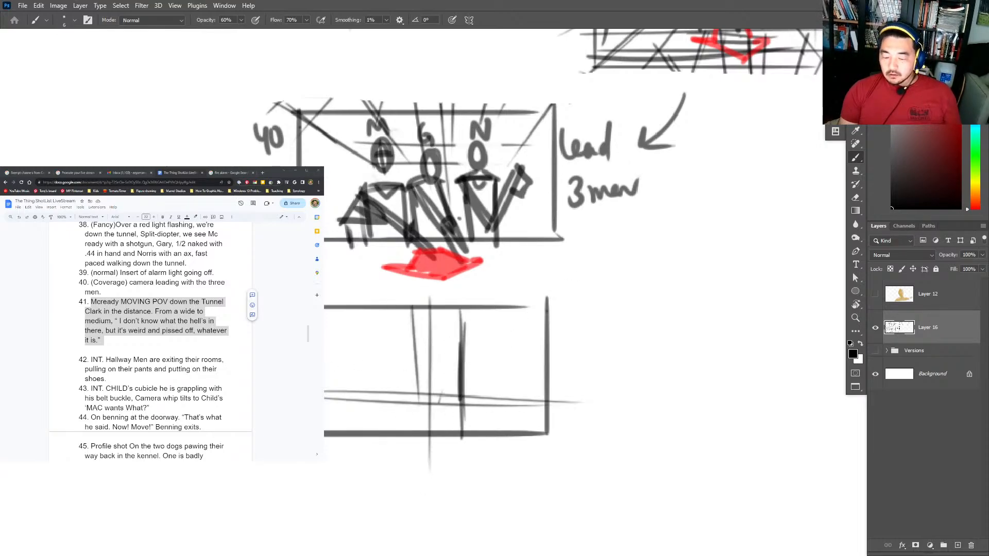
Draw one-point perspective lines radiating from a vanishing point near the middle of the new frame.
drag(330, 359, 538, 359)
mouse_move(418, 362)
mouse_down()
mouse_move(589, 458)
mouse_move(577, 340)
mouse_up()
drag(420, 358, 587, 278)
mouse_move(420, 360)
mouse_down()
mouse_move(498, 250)
mouse_move(422, 289)
mouse_move(324, 302)
mouse_move(324, 389)
mouse_move(301, 511)
mouse_up()
drag(415, 360, 382, 490)
key(ctrl+z)
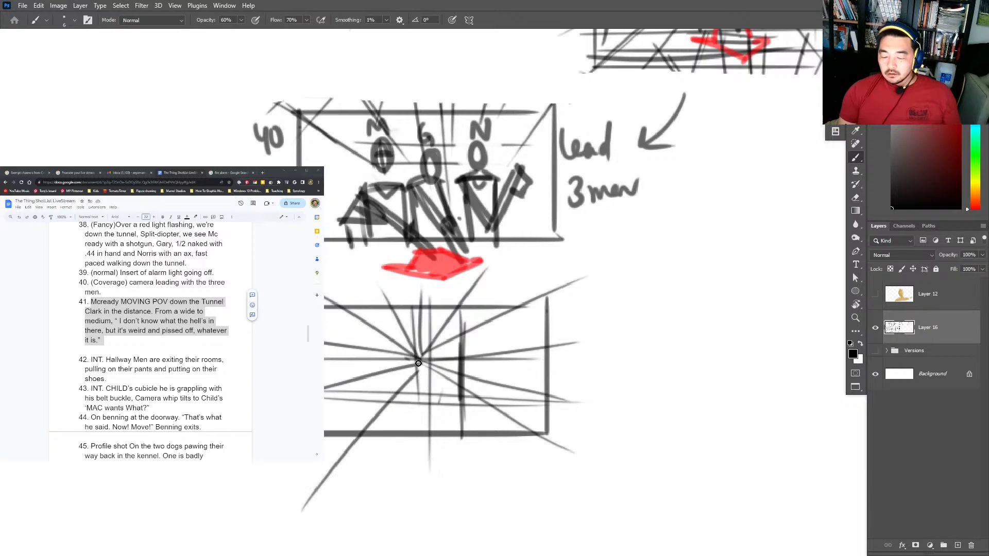
mouse_move(415, 358)
mouse_down()
mouse_move(219, 483)
mouse_move(412, 497)
mouse_up()
drag(417, 360, 471, 441)
Set the eraser to 95 px, trim the overshooting perspective lines, and fade the area around the vanishing point.
key(e)
right_click(494, 402)
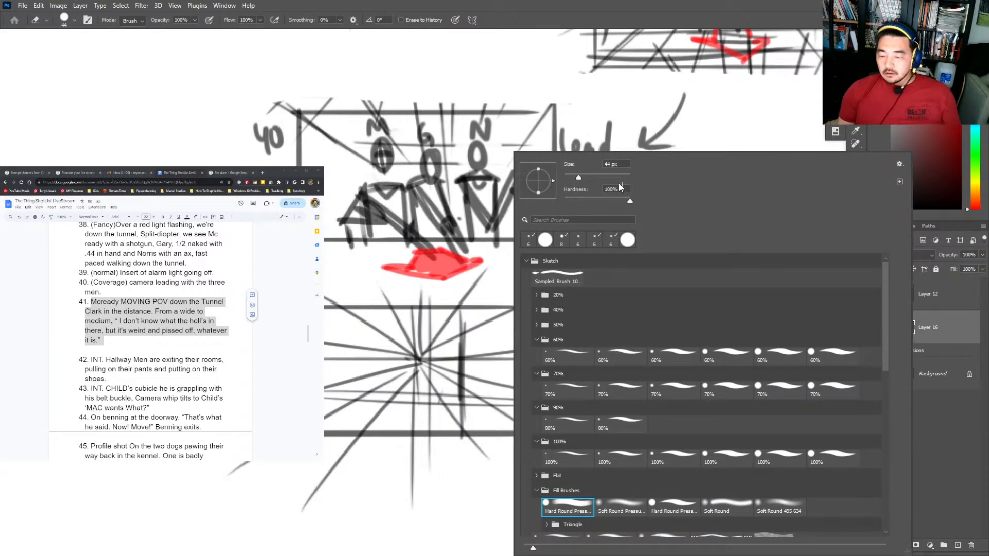
key(Return)
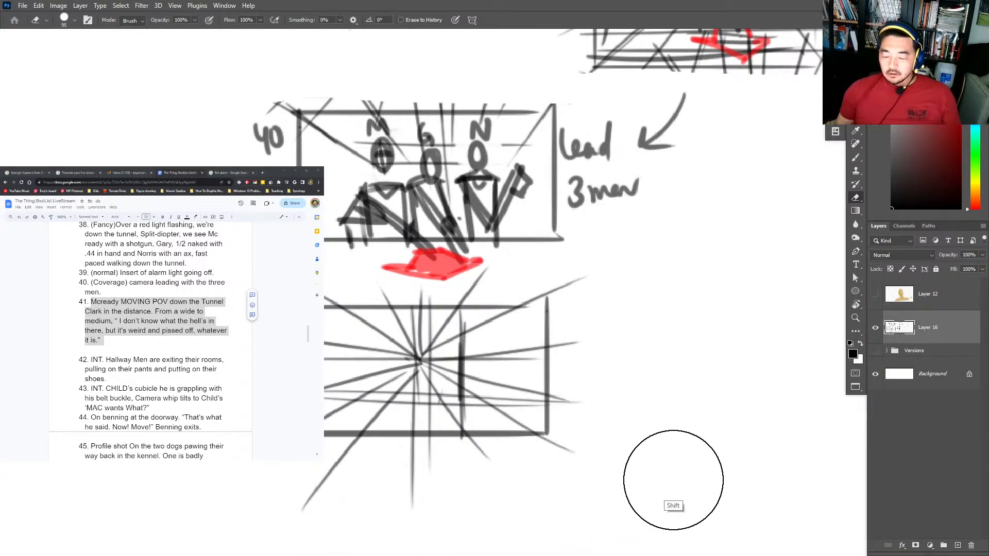
key(b)
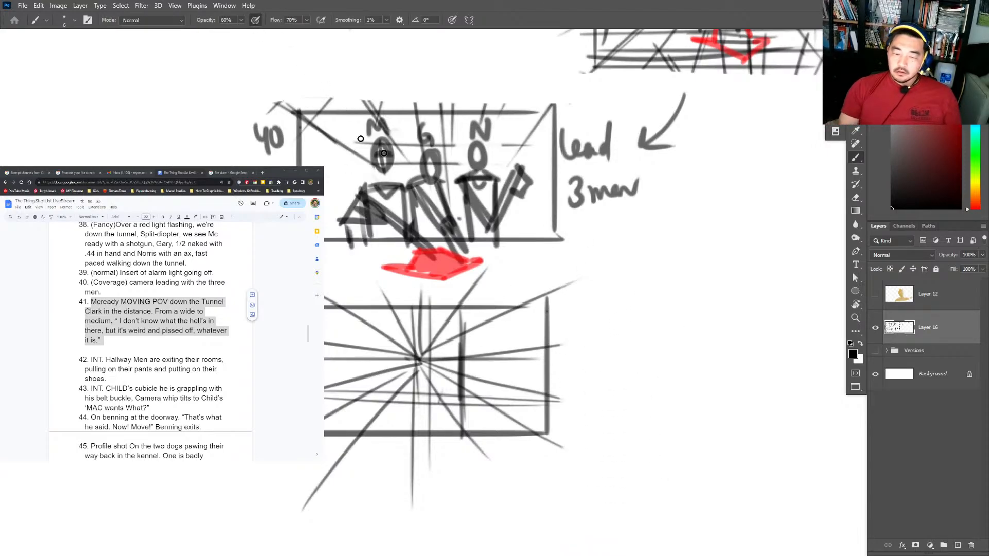
key(e)
mouse_move(432, 371)
mouse_down()
mouse_move(421, 391)
mouse_move(427, 359)
mouse_up()
Sketch the vertical edges and angled ends of a door opening right of the vanishing point.
drag(461, 323, 470, 429)
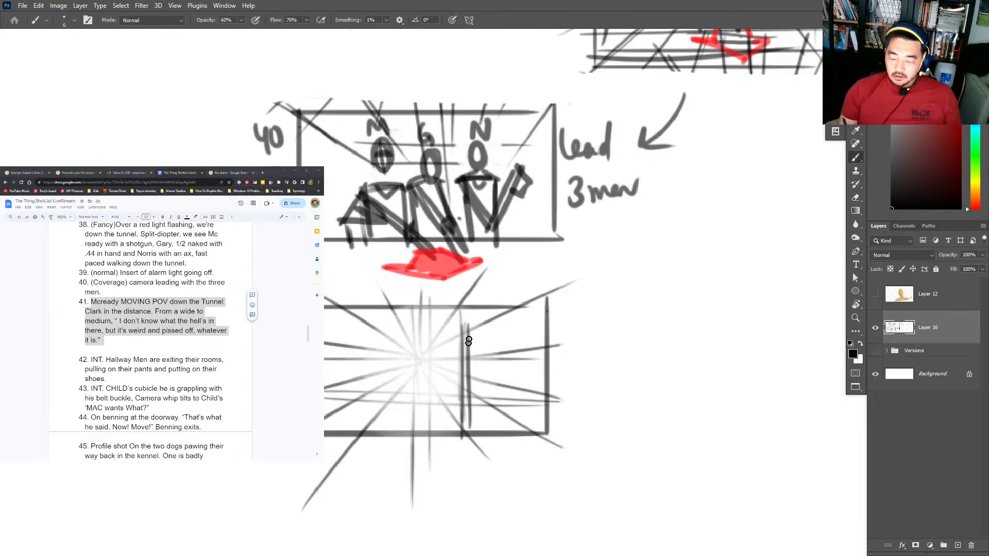
mouse_move(445, 342)
mouse_down()
mouse_move(476, 327)
mouse_move(472, 438)
mouse_move(487, 452)
mouse_up()
drag(482, 389, 482, 433)
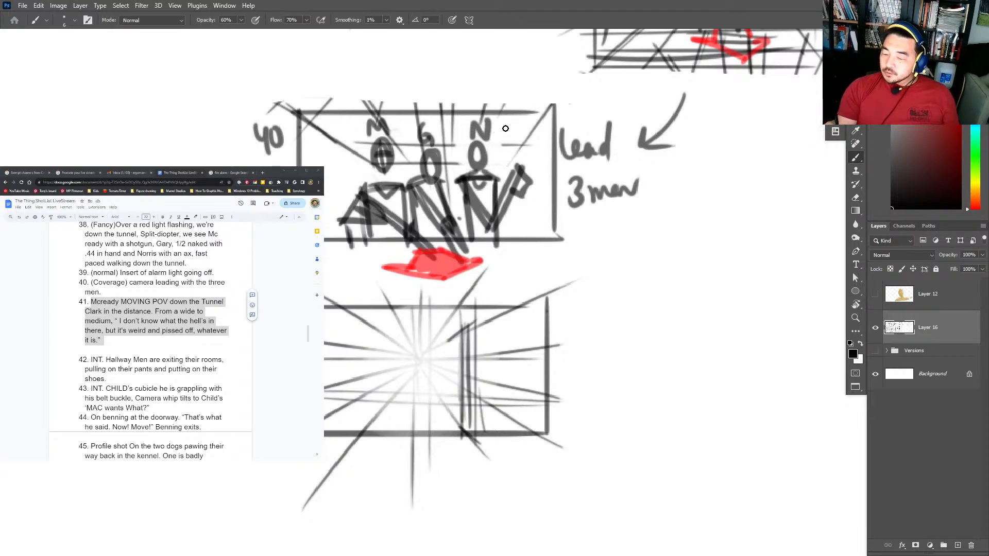
drag(505, 128, 508, 129)
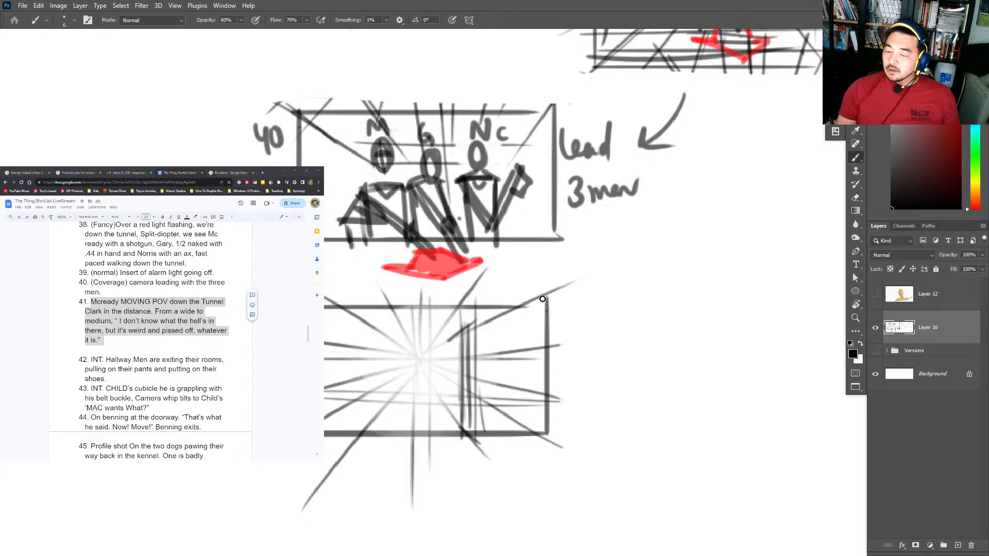
key(ctrl+z)
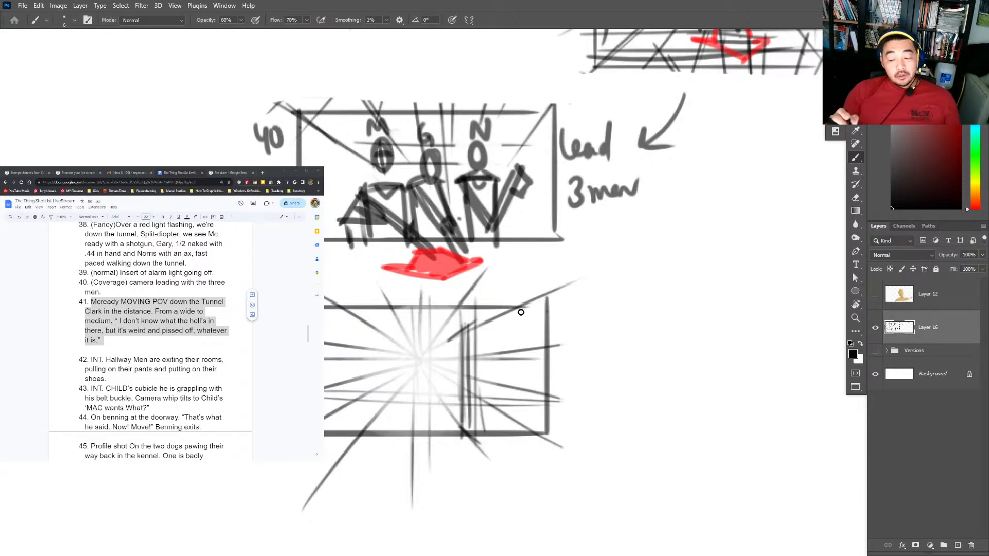
Rough in a standing figure at the frame's centre with legs and an arm reaching to the darkened door edge.
mouse_move(418, 363)
mouse_down()
mouse_move(415, 351)
mouse_move(426, 349)
mouse_move(408, 344)
mouse_move(420, 356)
mouse_up()
key(ctrl+z)
drag(459, 322, 458, 429)
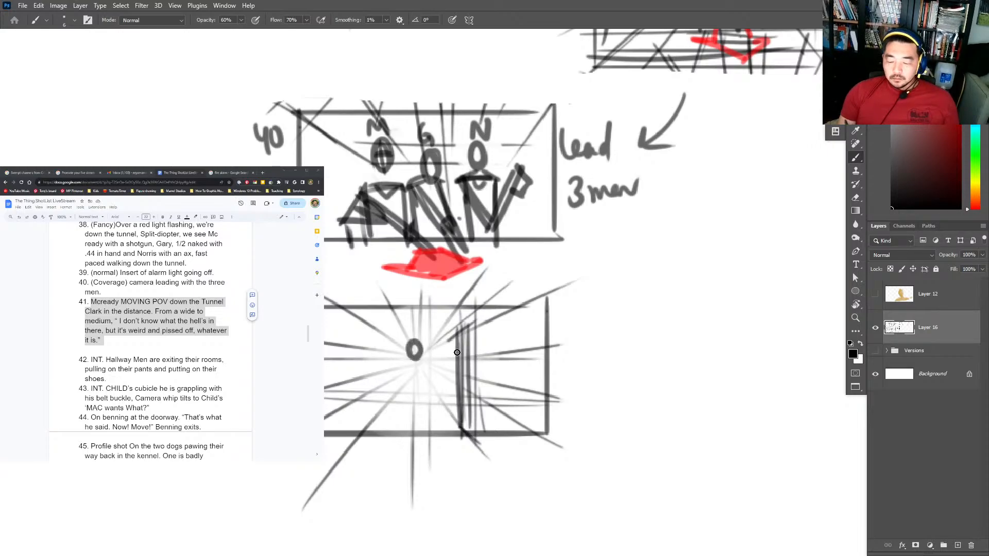
key(e)
mouse_move(421, 353)
mouse_down()
mouse_move(419, 369)
mouse_move(430, 371)
mouse_move(424, 353)
mouse_move(436, 343)
mouse_move(419, 349)
mouse_move(470, 363)
mouse_move(418, 410)
mouse_up()
key(b)
key(ctrl+z)
mouse_move(439, 366)
mouse_down()
mouse_move(432, 412)
mouse_move(469, 367)
mouse_up()
mouse_move(428, 400)
mouse_down()
mouse_move(420, 440)
mouse_move(446, 441)
mouse_up()
drag(414, 390, 421, 447)
Erase the figure's head and torso and redraw the figure closer to the door edge, leaning against it with an outstretched arm.
right_click(440, 348)
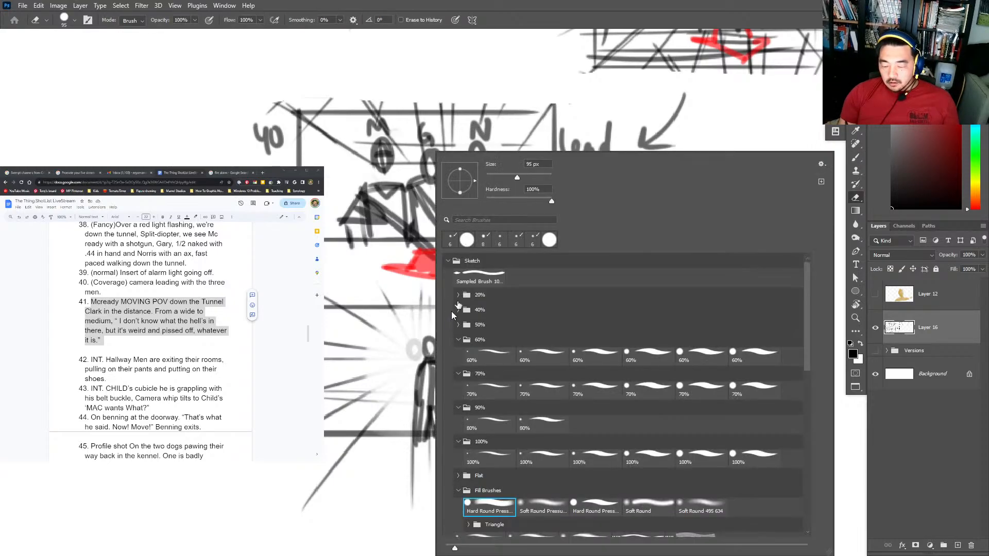
key(e)
key(b)
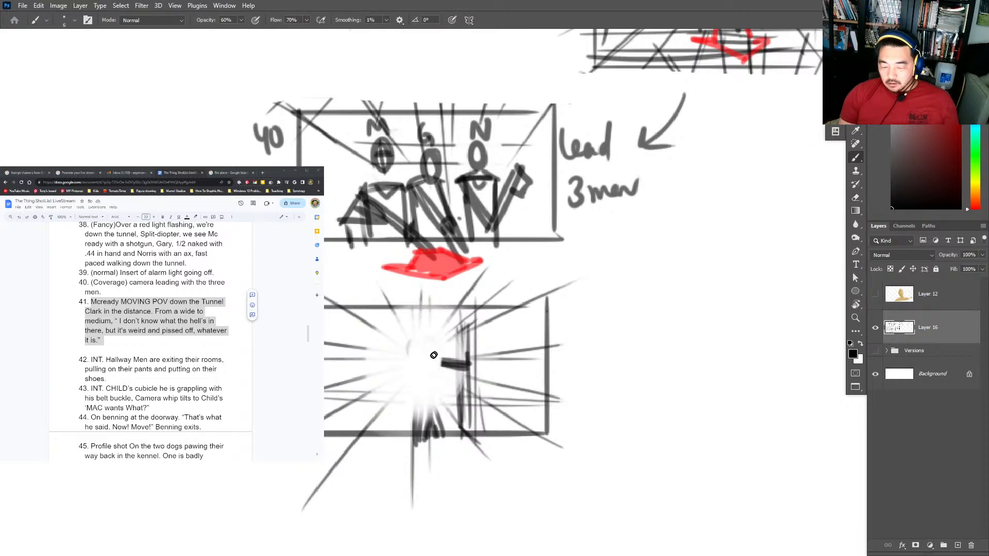
mouse_move(437, 355)
mouse_down()
mouse_move(413, 430)
mouse_move(443, 358)
mouse_move(430, 365)
mouse_move(431, 400)
mouse_up()
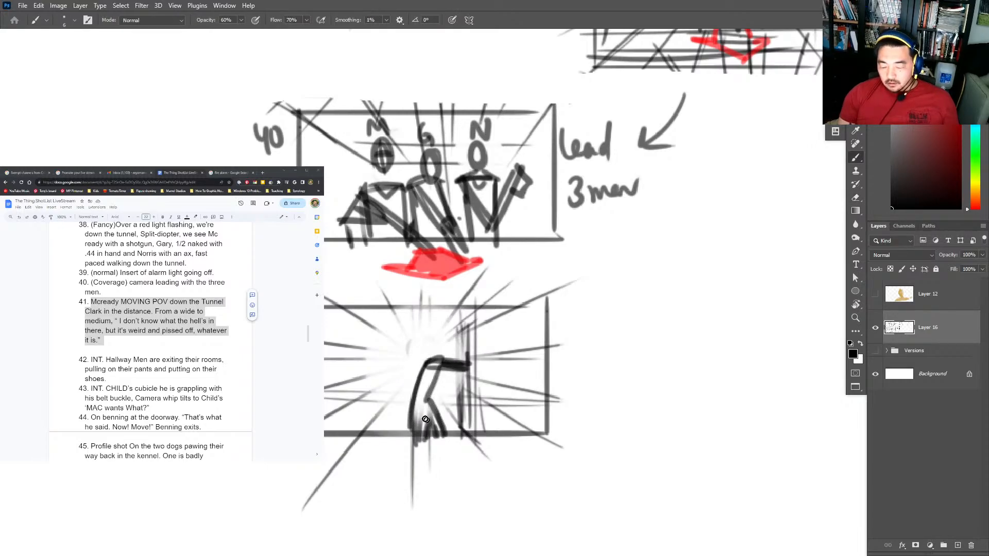
drag(413, 443, 425, 404)
drag(436, 361, 417, 407)
mouse_move(444, 338)
mouse_down()
mouse_move(449, 356)
mouse_move(437, 344)
mouse_up()
Darken the door's vertical edge and the frame's base line, and sketch a low boxy shape behind the figure.
drag(462, 310, 465, 437)
mouse_move(466, 438)
mouse_down()
mouse_move(360, 444)
mouse_move(528, 432)
mouse_up()
drag(466, 309, 466, 402)
drag(467, 365, 377, 417)
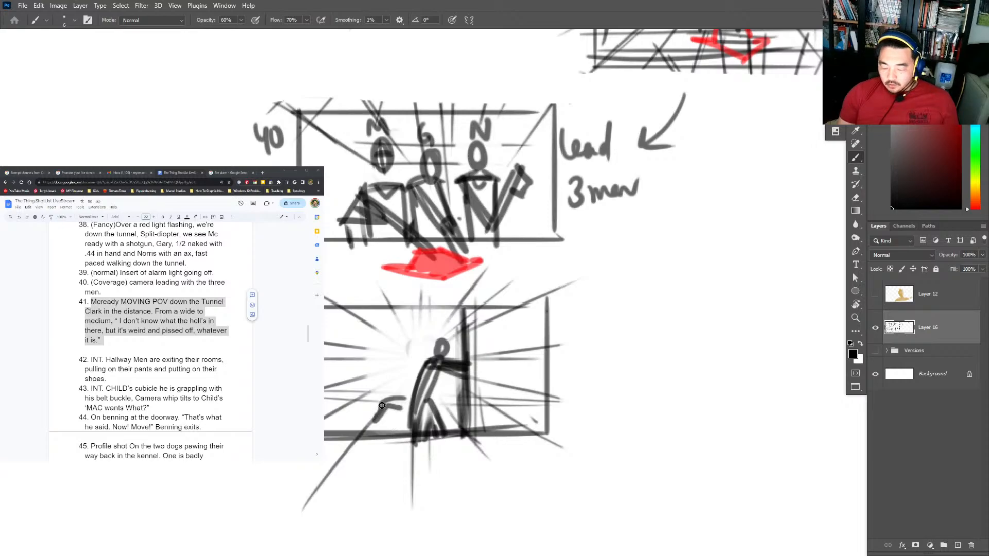
mouse_move(435, 397)
mouse_down()
mouse_move(448, 398)
mouse_move(381, 412)
mouse_up()
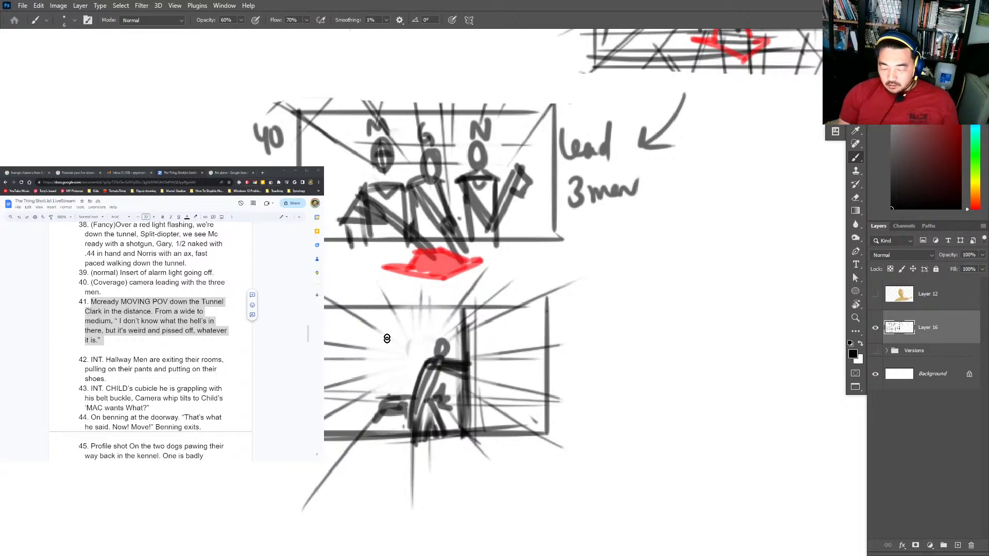
Draw the uprights and top edge of the opening behind the figure, adding small detail strokes between the figure and door.
mouse_move(377, 326)
mouse_down()
mouse_move(377, 444)
mouse_move(383, 427)
mouse_up()
drag(451, 418, 462, 403)
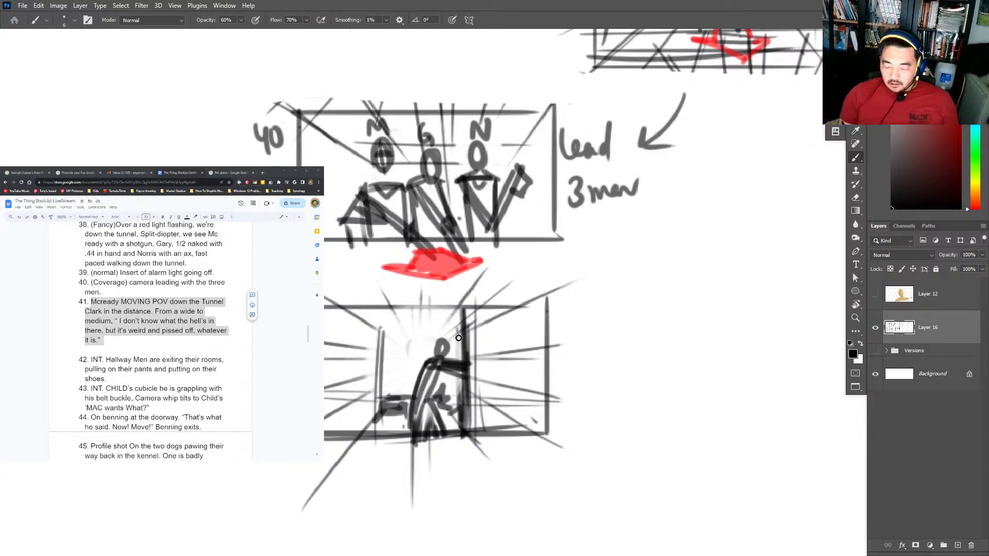
mouse_move(391, 332)
mouse_down()
mouse_move(393, 423)
mouse_move(401, 412)
mouse_up()
mouse_move(390, 328)
mouse_down()
mouse_move(444, 328)
mouse_move(444, 362)
mouse_up()
mouse_move(375, 330)
mouse_down()
mouse_move(441, 332)
mouse_move(425, 328)
mouse_up()
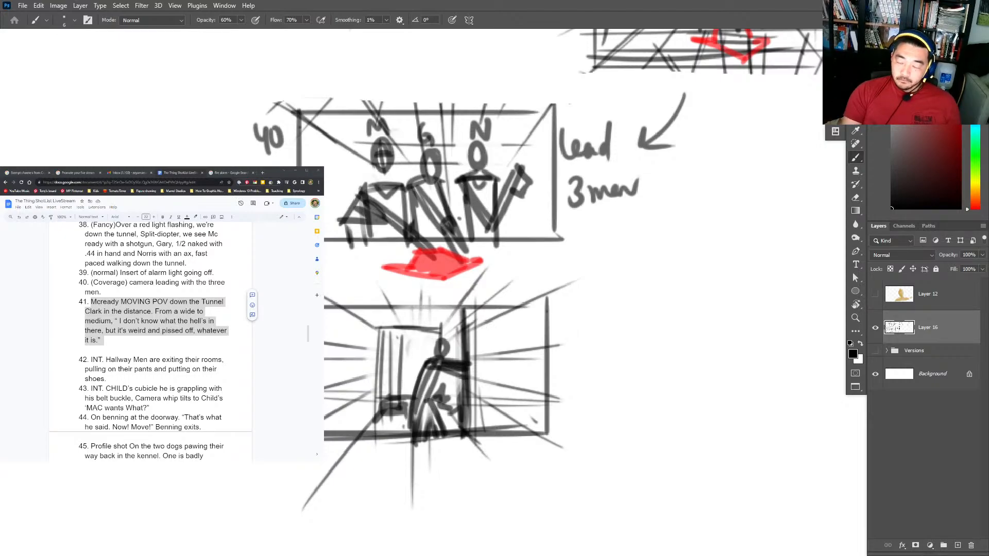
Handwrite "POV" beside the shot 41 frame with the Brush.
drag(562, 419, 589, 273)
key(l)
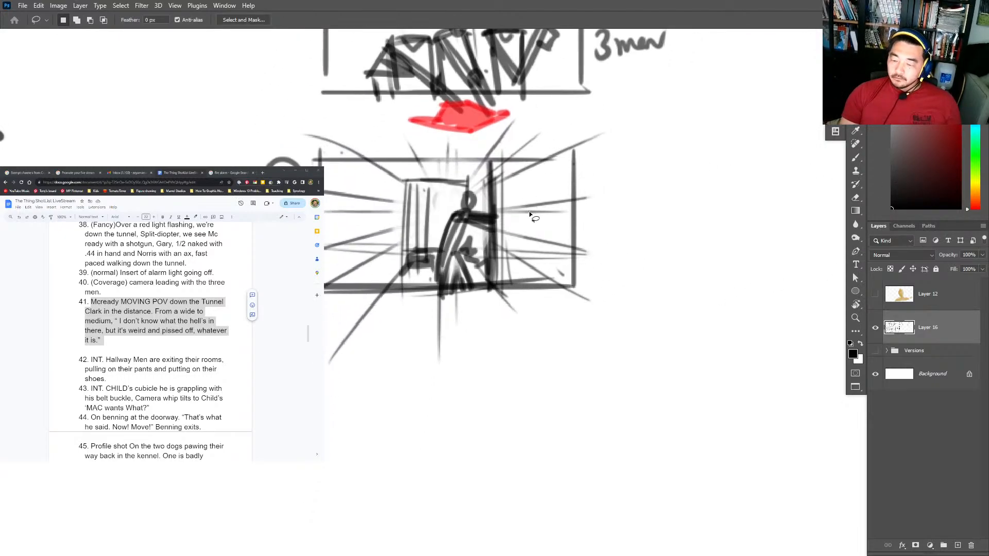
key(b)
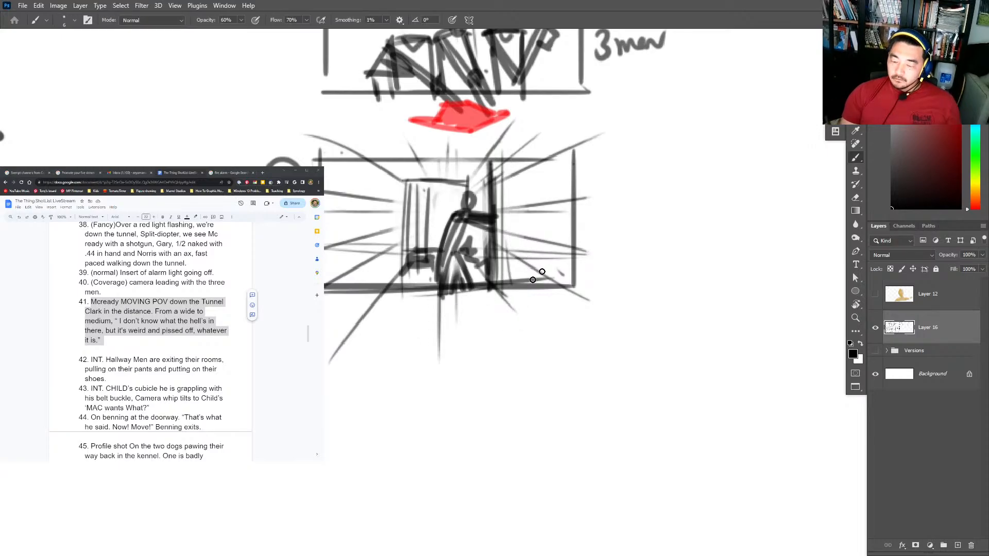
mouse_move(584, 193)
mouse_down()
mouse_move(586, 226)
mouse_move(587, 208)
mouse_up()
mouse_move(604, 195)
mouse_down()
mouse_move(618, 208)
mouse_move(634, 171)
mouse_up()
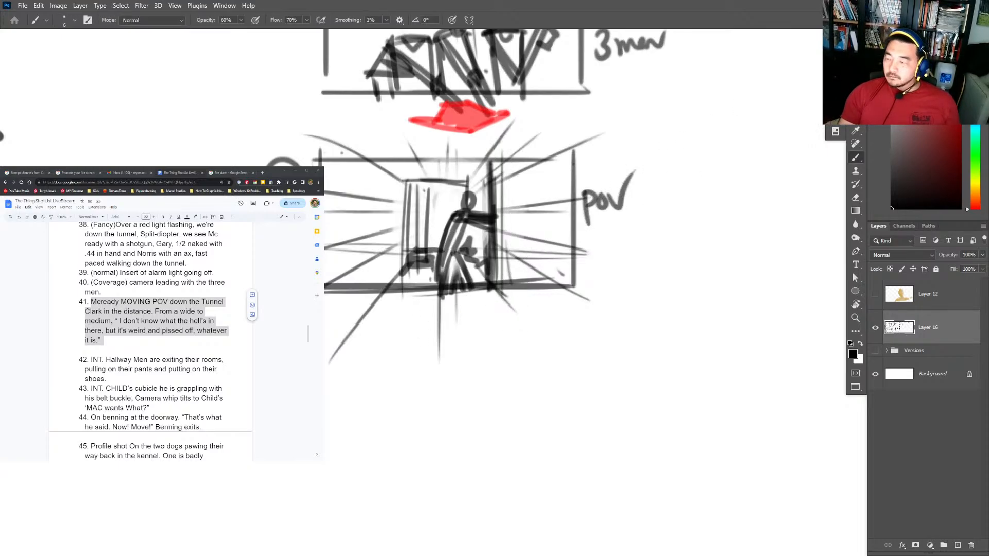
Draw a red camera-move arrow on the floor of the shot 41 frame pointing toward the figure, and restore black as the drawing colour.
drag(449, 270, 446, 298)
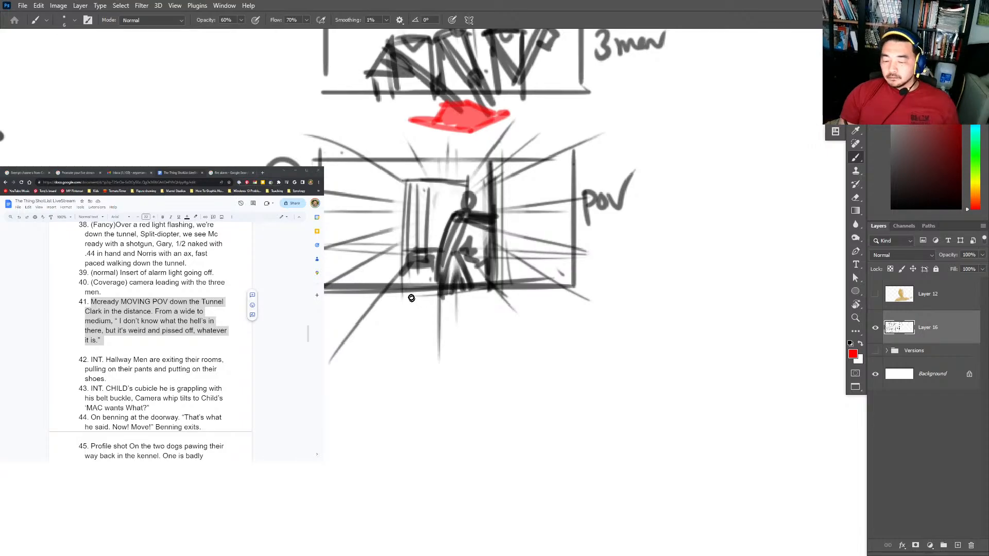
mouse_move(336, 301)
mouse_down()
mouse_move(379, 269)
mouse_move(419, 278)
mouse_move(340, 299)
mouse_move(406, 297)
mouse_move(367, 306)
mouse_up()
key(d)
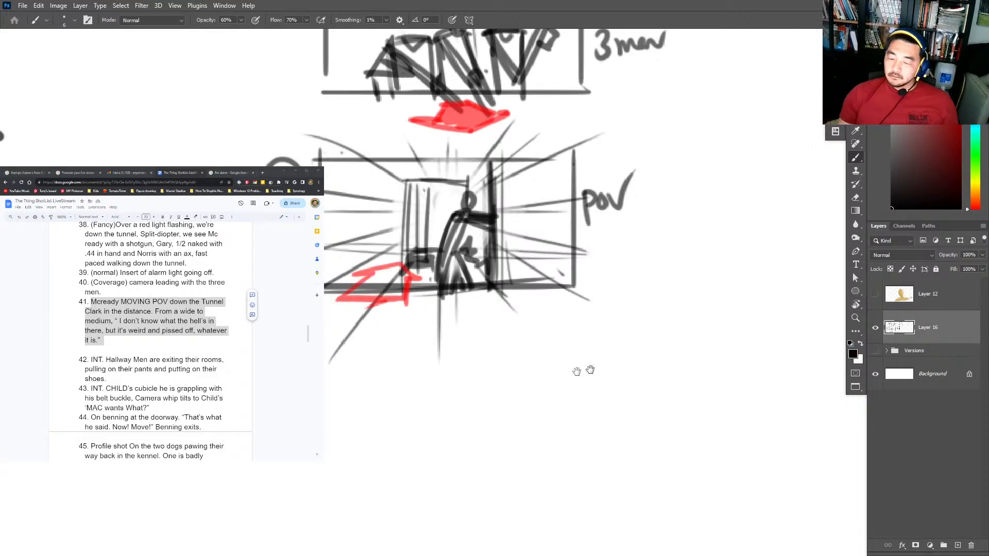
Draw a new rectangular storyboard frame below shot 41.
drag(420, 341, 435, 282)
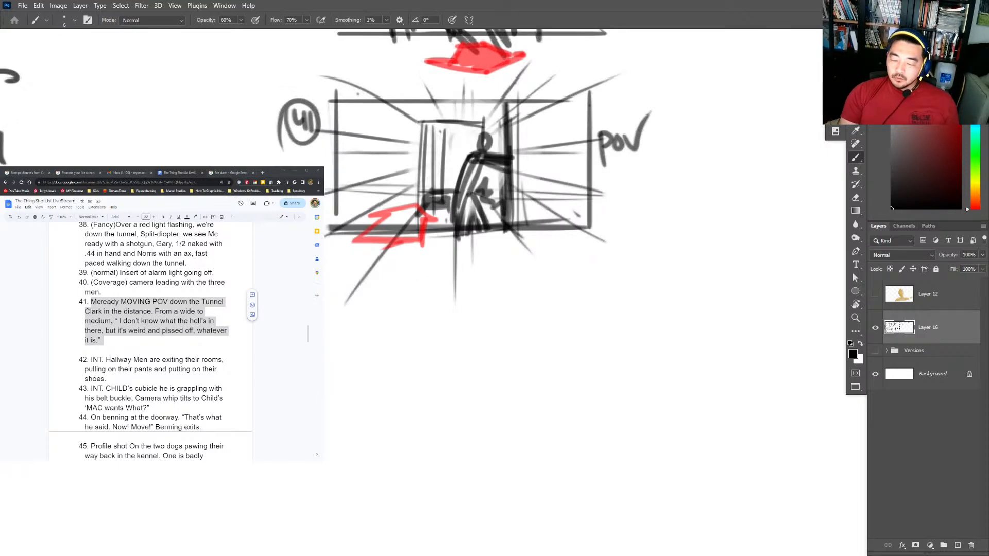
mouse_move(332, 270)
mouse_down()
mouse_move(333, 430)
mouse_move(611, 276)
mouse_move(600, 408)
mouse_move(494, 418)
mouse_up()
shift+click(326, 418)
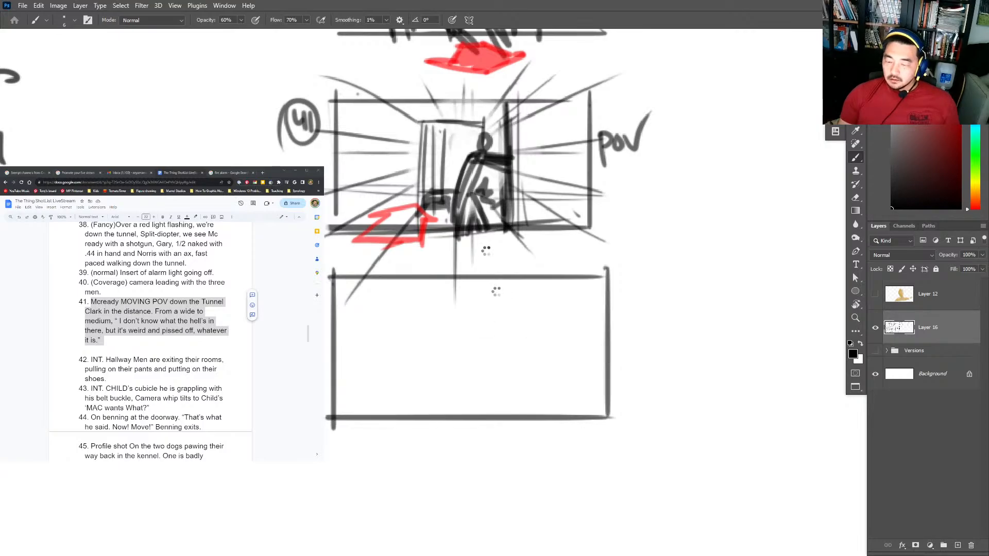
Sketch a head and shoulder line in the new frame, reworking the head with a face guide and a darker outstretched arm line.
mouse_move(484, 318)
mouse_down()
mouse_move(476, 342)
mouse_move(467, 335)
mouse_move(470, 349)
mouse_move(564, 360)
mouse_up()
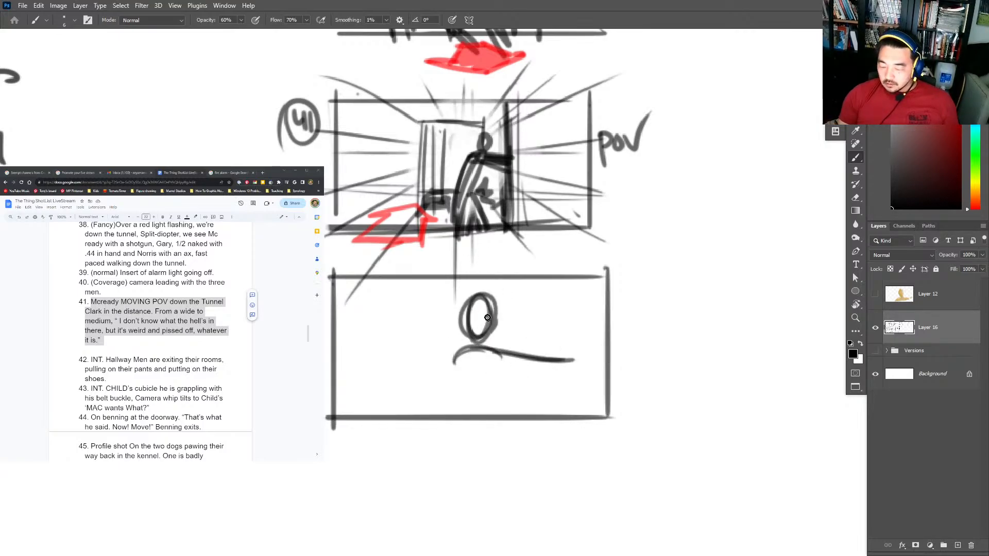
key(e)
mouse_move(488, 318)
mouse_down()
mouse_move(479, 330)
mouse_move(492, 317)
mouse_move(494, 341)
mouse_move(502, 303)
mouse_move(492, 344)
mouse_move(505, 321)
mouse_move(468, 344)
mouse_move(495, 309)
mouse_move(510, 350)
mouse_move(454, 355)
mouse_move(586, 358)
mouse_up()
key(b)
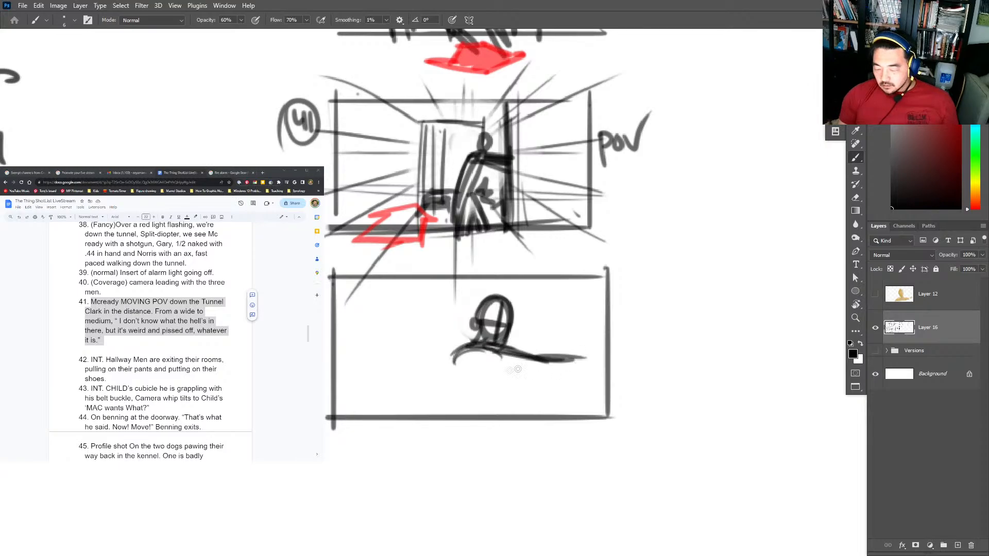
Draw the underside of the figure's outstretched arm and both sides of the torso down to the frame's base.
drag(480, 371, 586, 375)
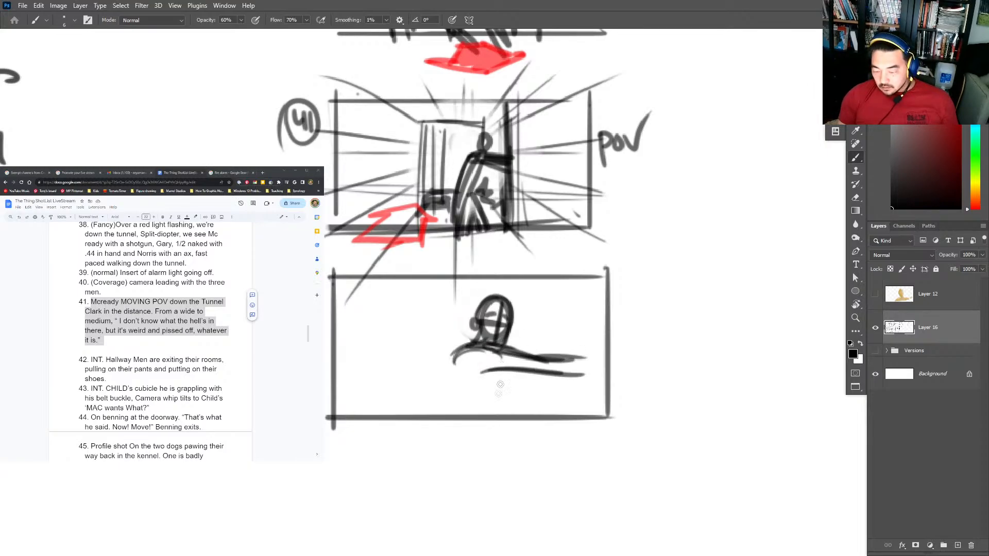
drag(495, 376, 476, 428)
drag(456, 345, 434, 426)
drag(489, 389, 487, 412)
Sketch the door edge above and below the figure's hand, closing it off along the frame's base and side.
drag(564, 276, 567, 364)
drag(559, 392, 557, 432)
drag(564, 422, 604, 416)
drag(600, 278, 604, 399)
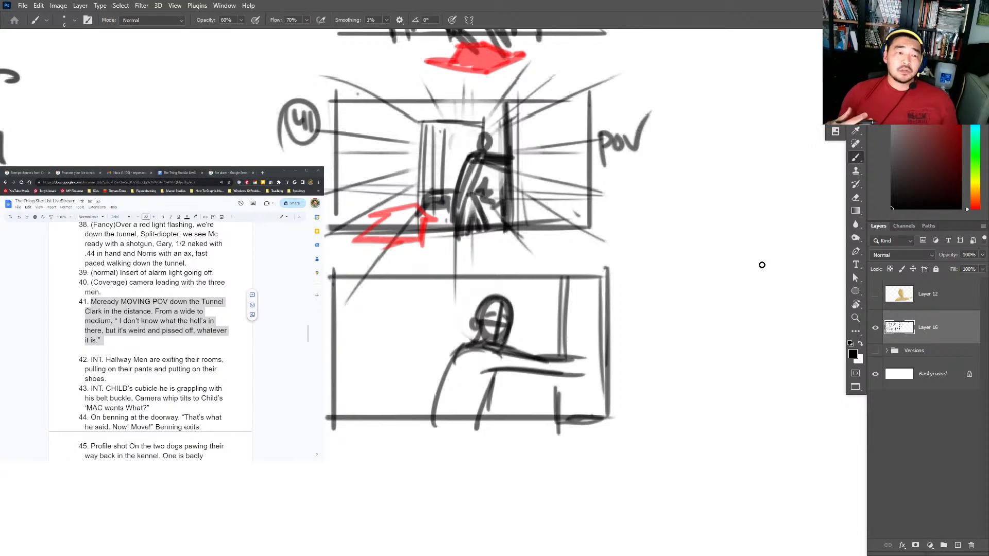
Label the figure with a circled "C" and handwrite the dialogue "I Don't Know What's in there." beside the frame.
mouse_move(462, 291)
mouse_down()
mouse_move(458, 312)
mouse_move(470, 291)
mouse_up()
mouse_move(618, 292)
mouse_down()
mouse_move(617, 313)
mouse_move(625, 291)
mouse_up()
mouse_move(612, 313)
mouse_down()
mouse_move(625, 294)
mouse_move(661, 301)
mouse_move(625, 348)
mouse_move(665, 337)
mouse_move(637, 373)
mouse_move(685, 363)
mouse_up()
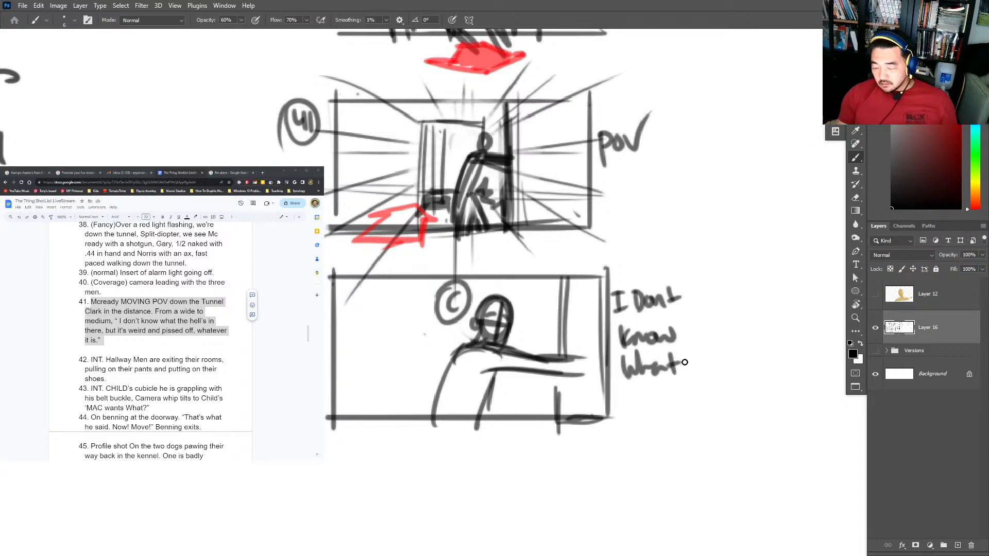
mouse_move(618, 397)
mouse_down()
mouse_move(640, 389)
mouse_move(663, 403)
mouse_move(679, 391)
mouse_move(718, 400)
mouse_up()
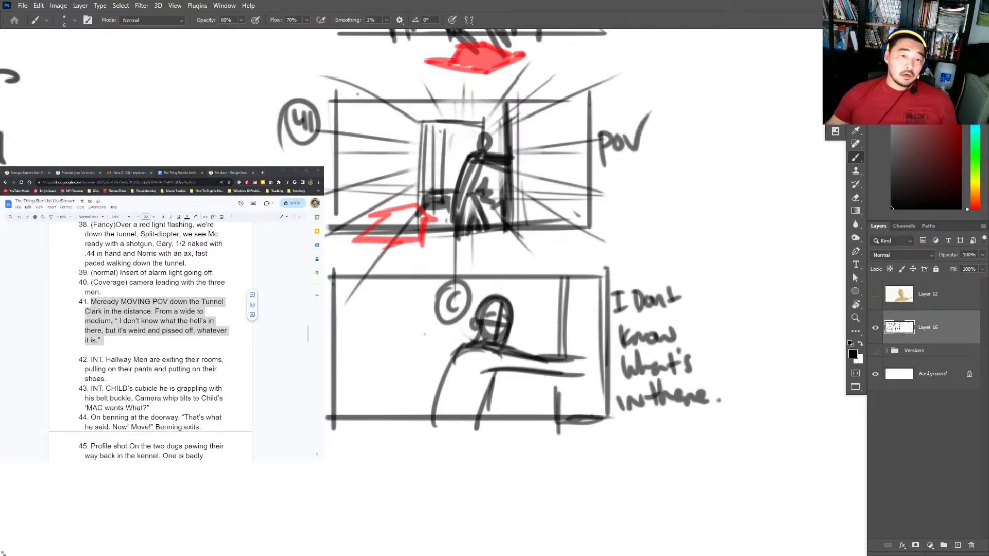
Review the upcoming shots in the shot list, and read scenes 79 to 83 in thing.pdf before returning to the storyboard.
click(168, 175)
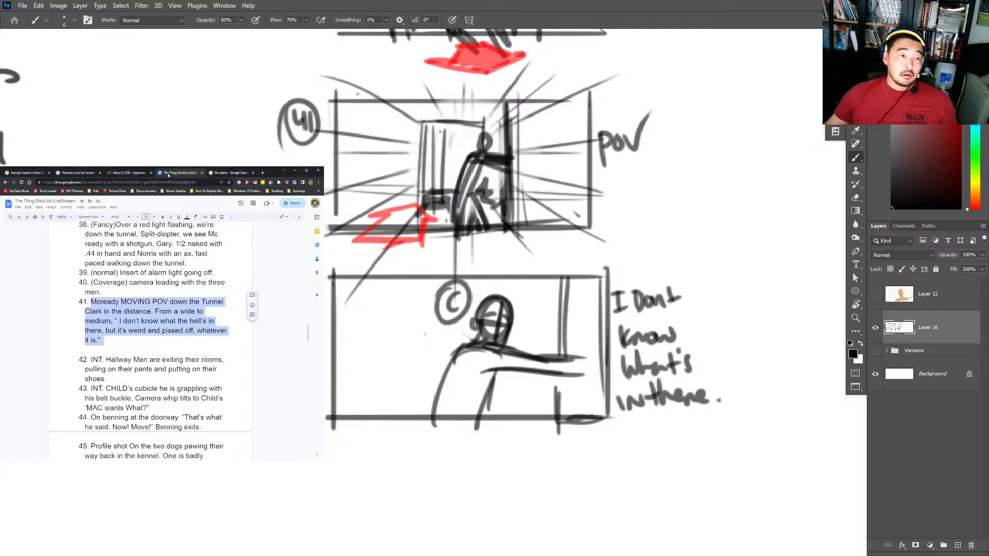
scroll(118, 326, down, 3)
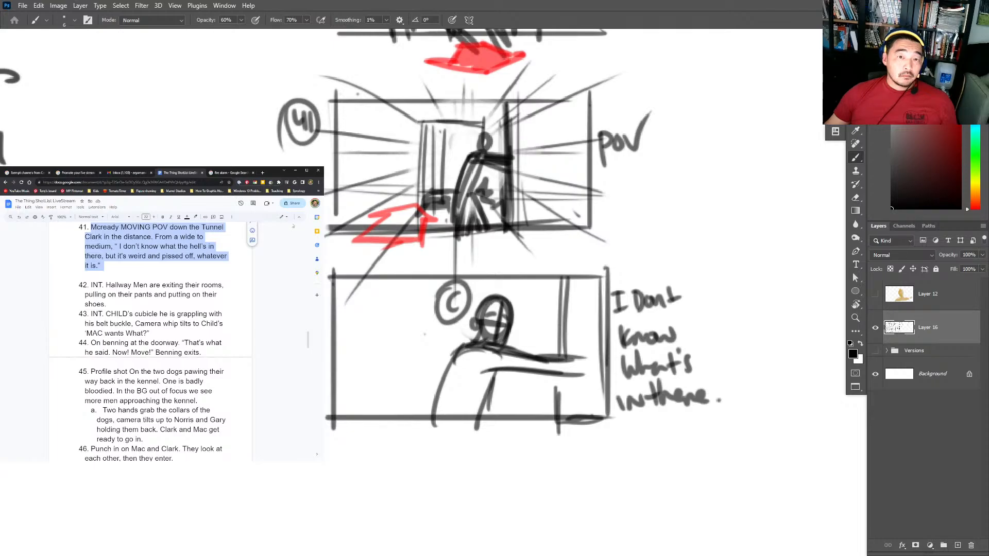
key(alt+Tab)
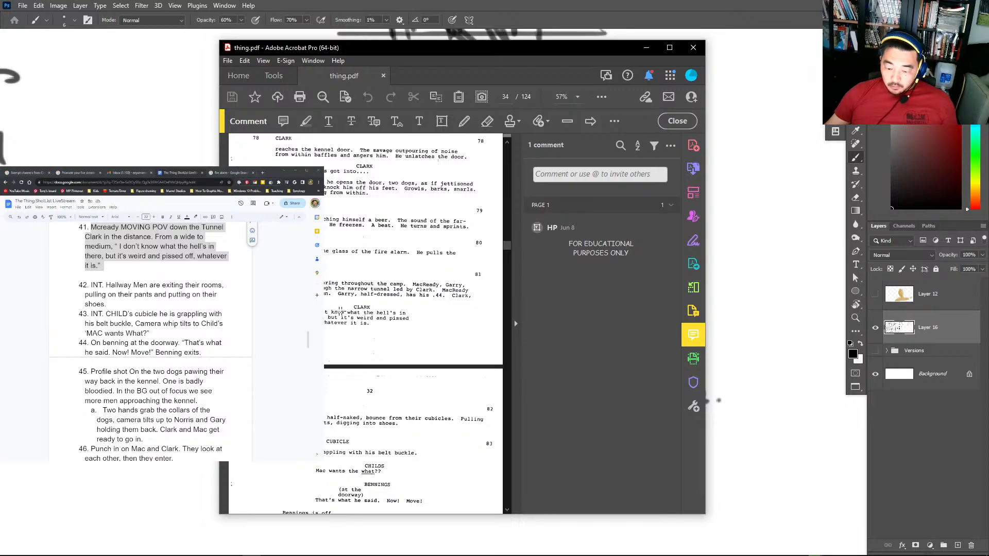
click(670, 48)
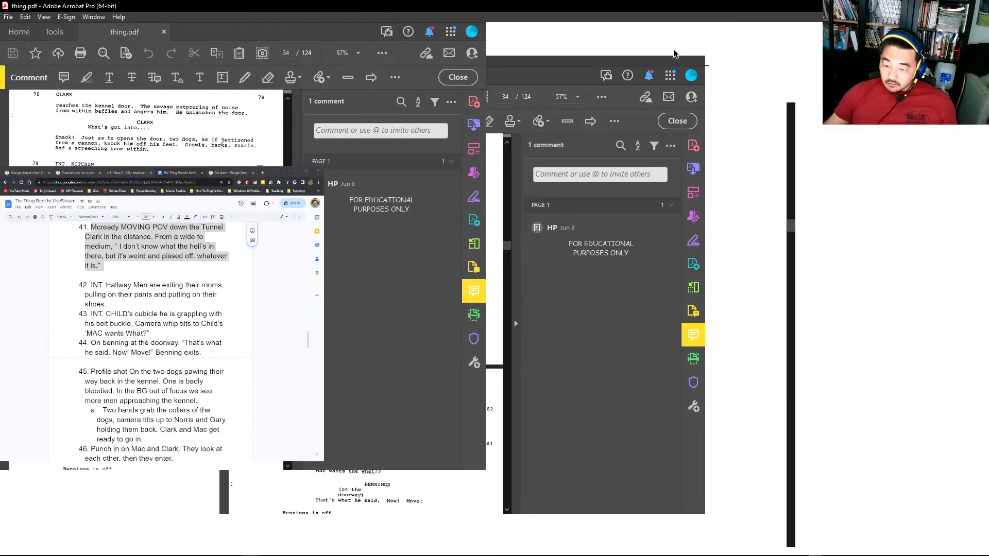
scroll(603, 142, down, 1)
scroll(603, 142, down, 2)
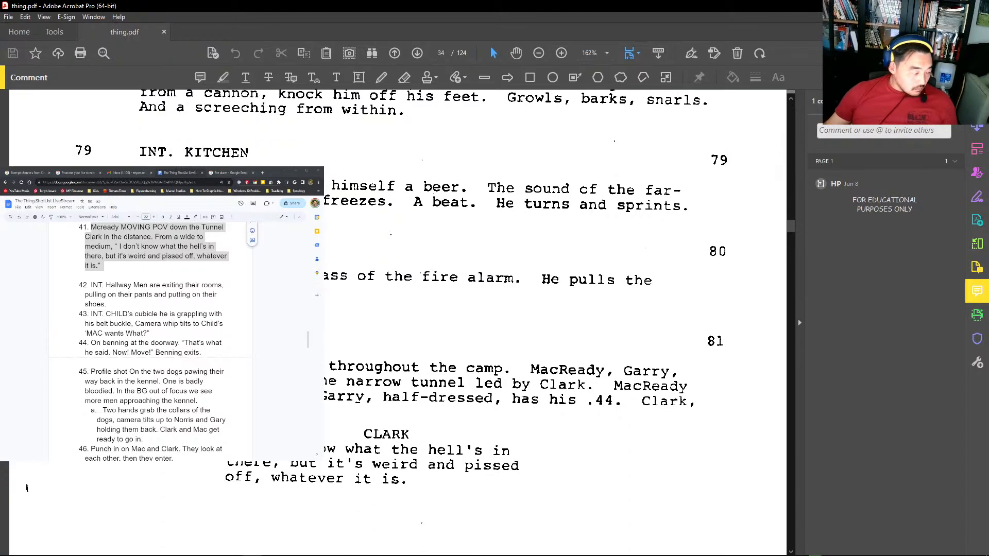
scroll(551, 319, down, 8)
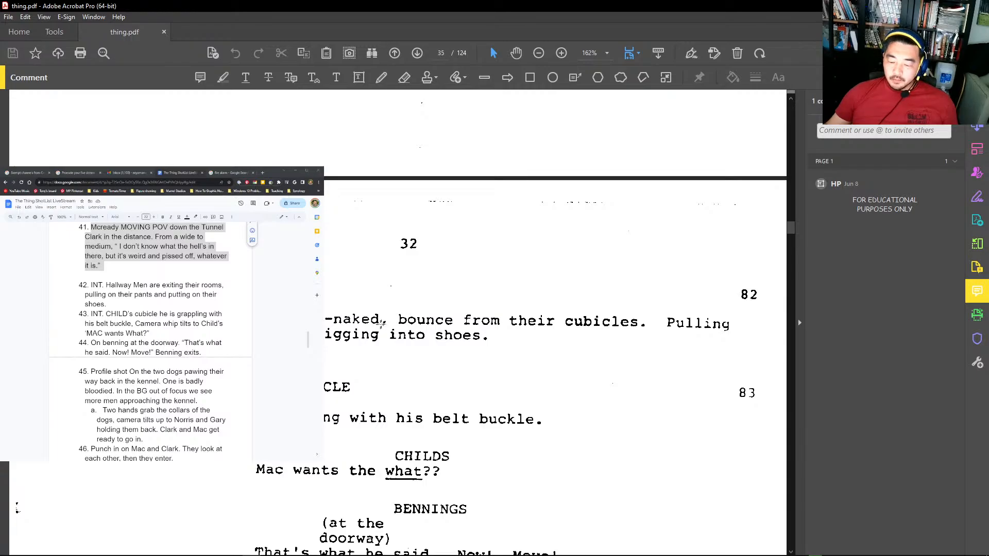
key(alt+Tab)
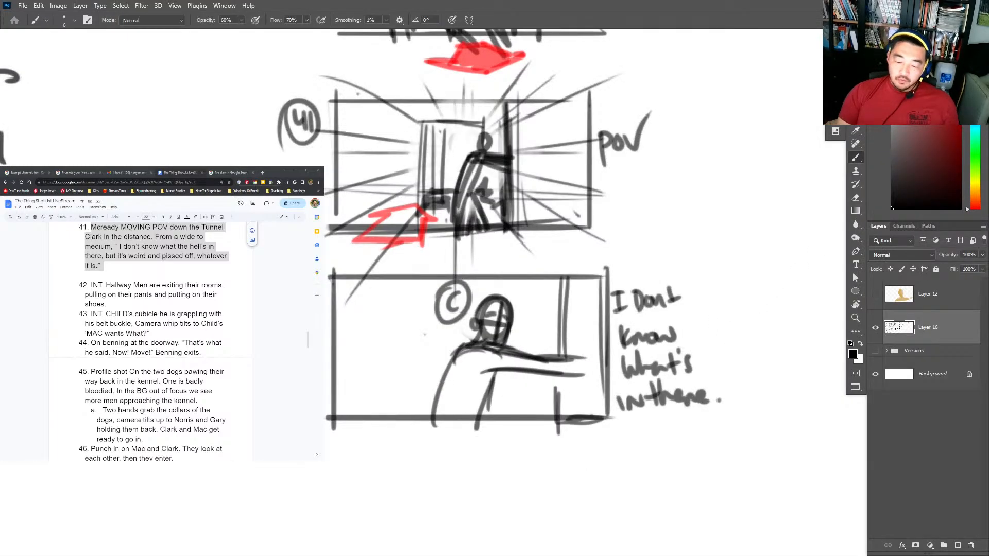
Highlight the shot 42 hallway description in the shot list document and return to the canvas.
scroll(564, 391, down, 3)
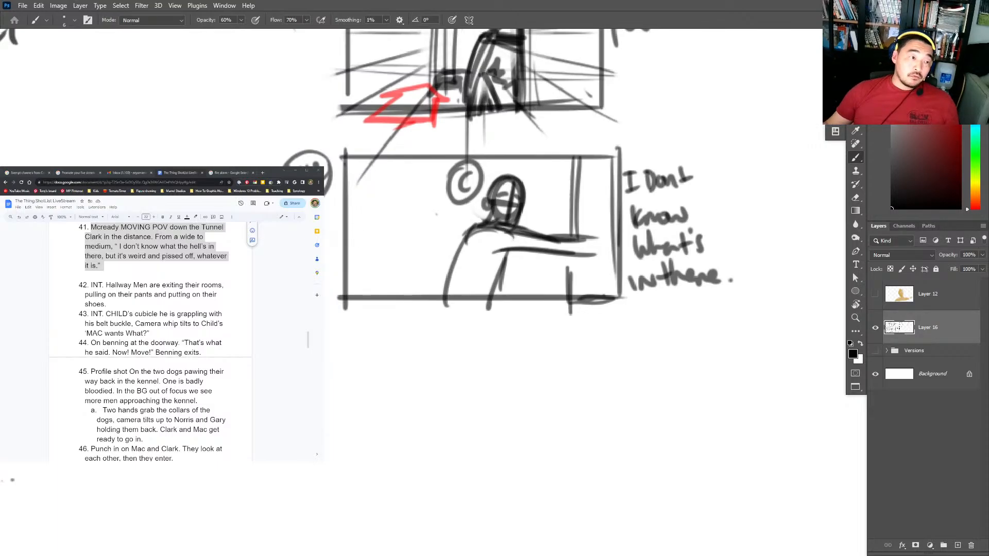
drag(91, 285, 108, 305)
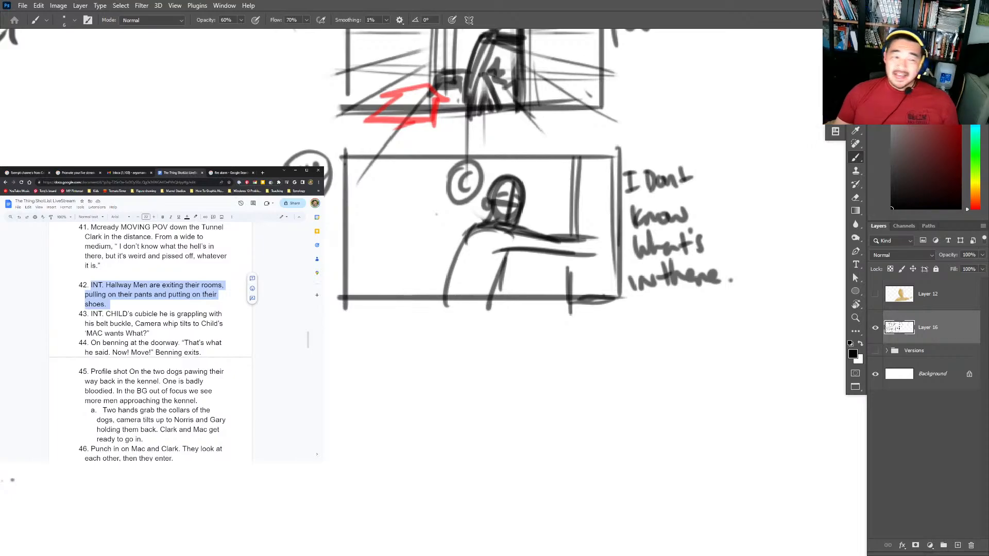
click(596, 336)
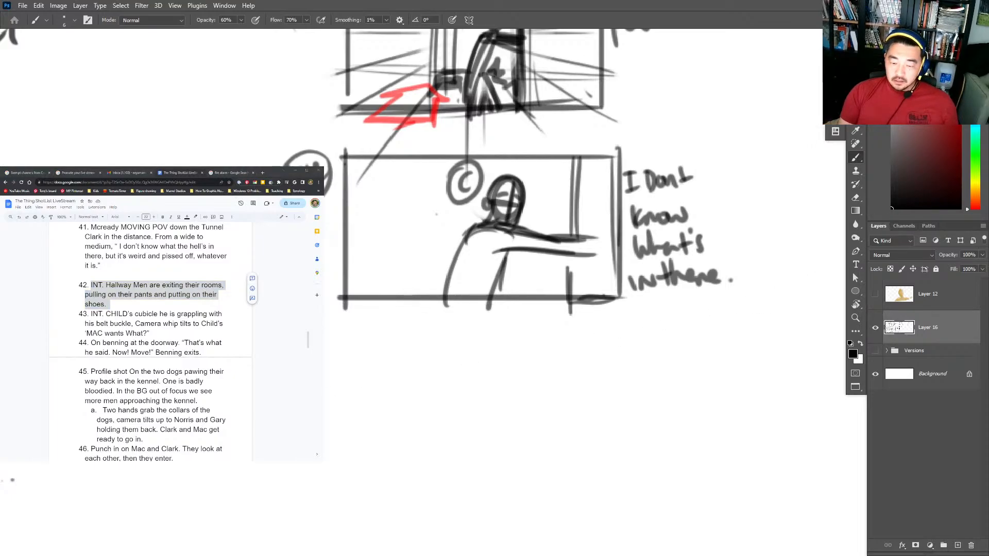
Draw the shot 42 frame below 41A using straight edge lines.
drag(395, 344, 401, 224)
click(356, 377)
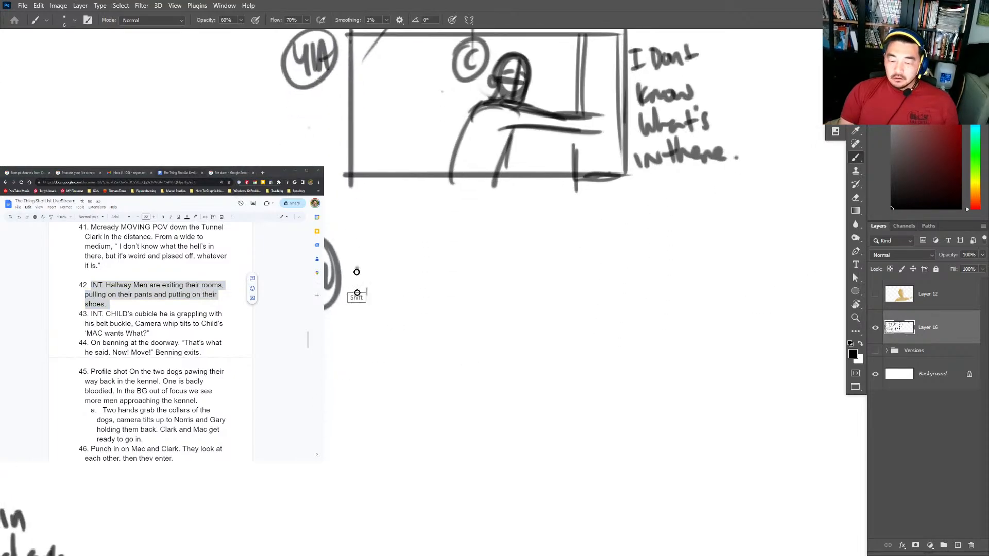
shift+click(355, 233)
shift+click(626, 237)
click(630, 217)
shift+click(631, 384)
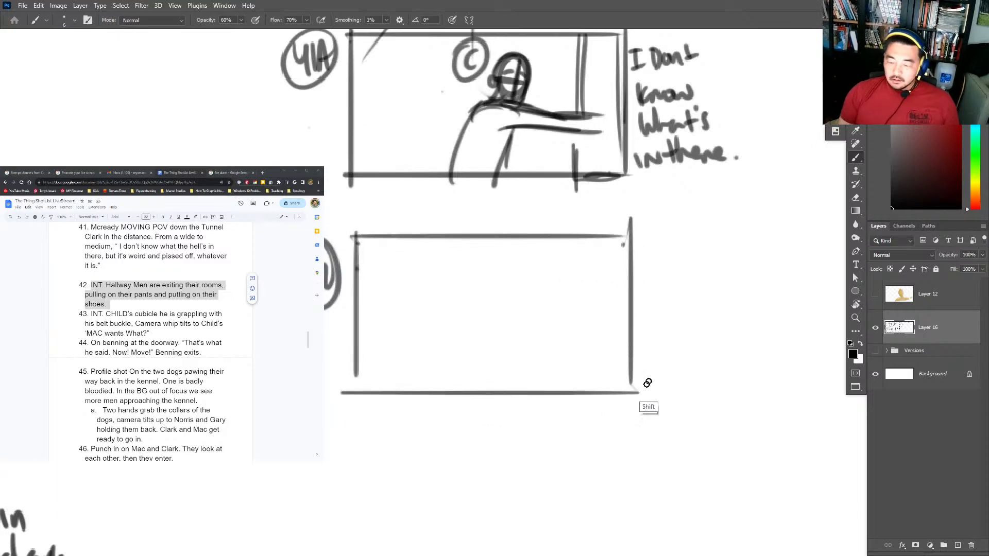
shift+click(356, 381)
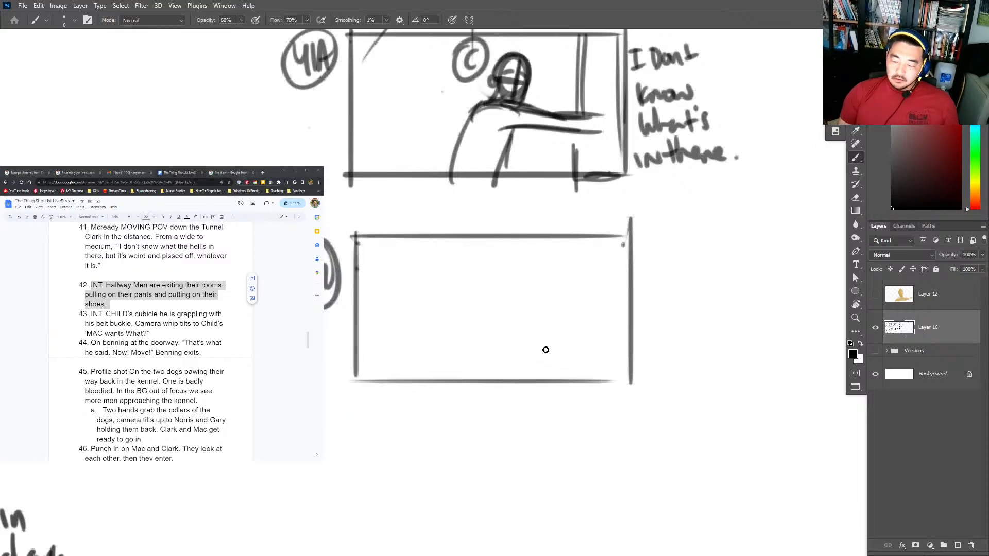
Block in the shot 42 hallway with converging ceiling lines and the top edge and uprights of its far end.
drag(527, 314, 395, 315)
key(ctrl+z)
drag(326, 227, 456, 271)
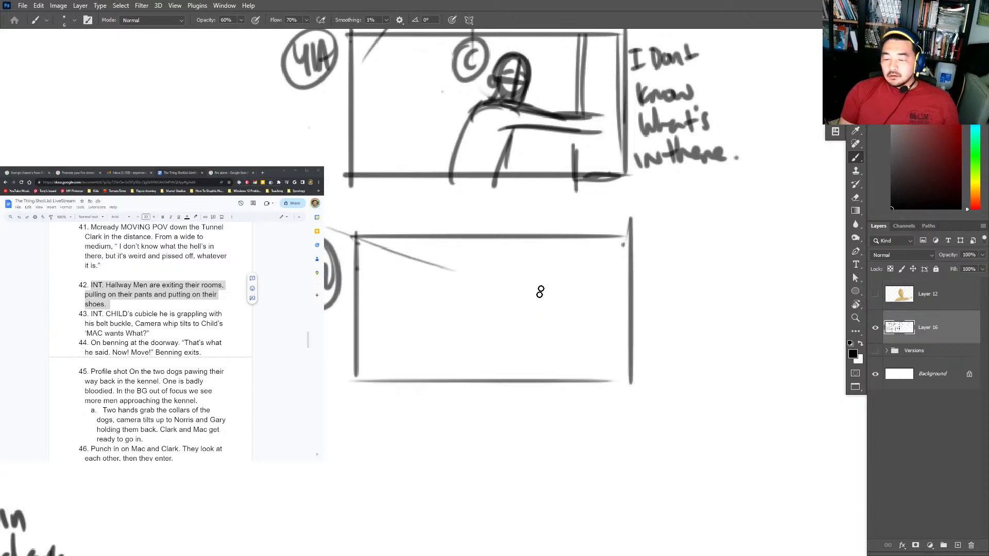
drag(554, 263, 641, 211)
mouse_move(453, 271)
mouse_down()
mouse_move(574, 269)
mouse_move(523, 263)
mouse_up()
mouse_move(542, 254)
mouse_down()
mouse_move(544, 403)
mouse_move(549, 358)
mouse_up()
drag(547, 304, 551, 374)
drag(452, 262, 457, 371)
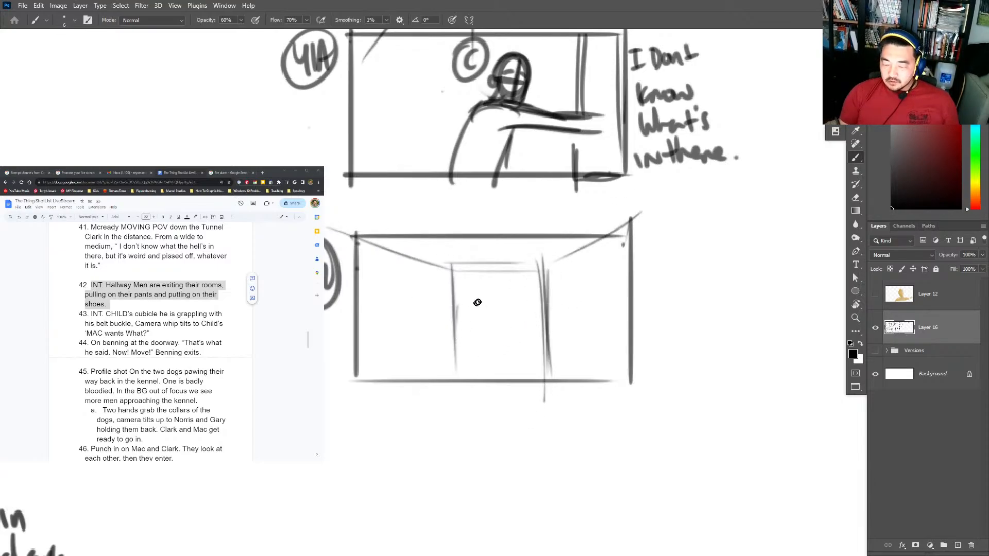
Draw perspective lines radiating from a vanishing point at the centre of the shot 42 frame.
drag(498, 241, 499, 410)
mouse_move(496, 323)
mouse_down()
mouse_move(325, 375)
mouse_move(407, 443)
mouse_move(551, 448)
mouse_up()
drag(499, 325, 659, 401)
mouse_move(501, 323)
mouse_down()
mouse_move(685, 301)
mouse_move(654, 232)
mouse_move(554, 212)
mouse_move(497, 225)
mouse_up()
drag(344, 231, 495, 322)
drag(452, 222, 486, 295)
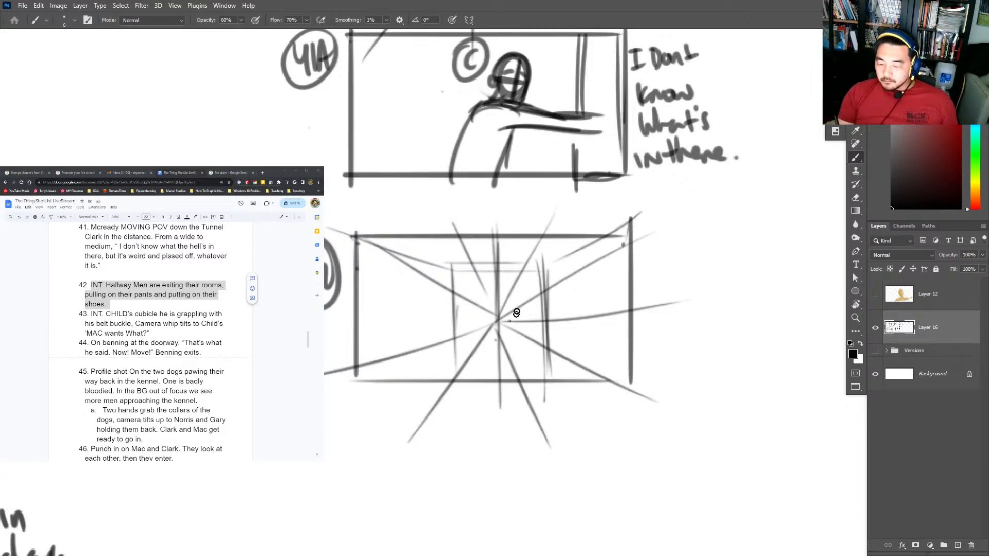
Sketch a small figure's head and shoulders near the vanishing point, and add a ceiling light with angled ceiling lines.
mouse_move(513, 293)
mouse_down()
mouse_move(512, 315)
mouse_move(535, 356)
mouse_move(533, 314)
mouse_up()
key(ctrl+z)
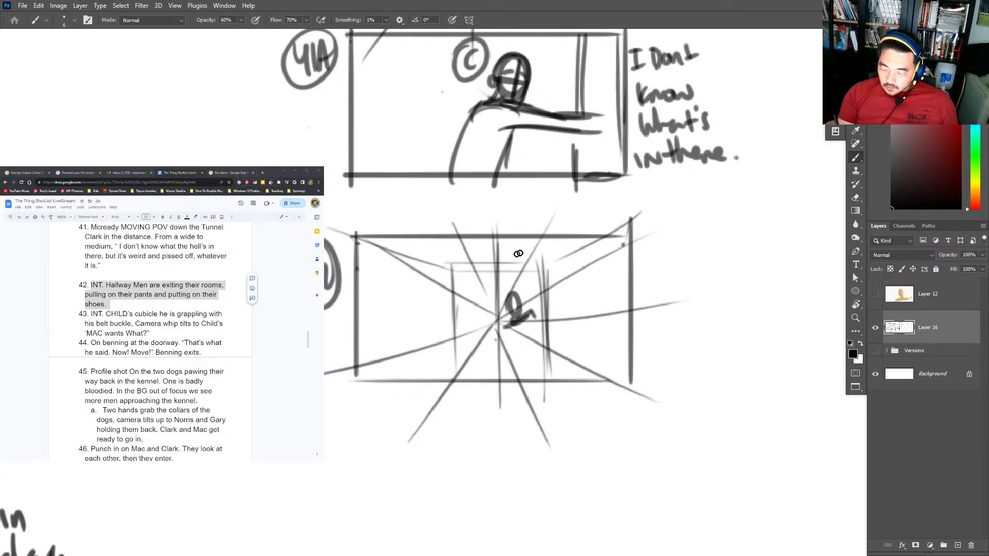
mouse_move(517, 253)
mouse_down()
mouse_move(426, 266)
mouse_move(406, 286)
mouse_move(588, 264)
mouse_up()
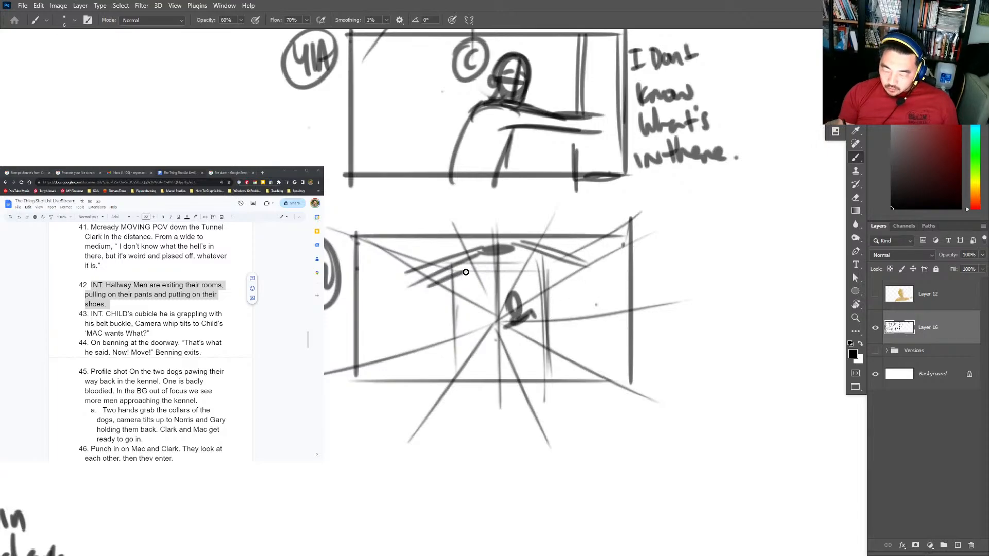
Darken the hallway's left doorway edge and sketch a small figure beside it and a larger figure on the right with legs.
drag(459, 272, 460, 371)
drag(473, 294, 479, 386)
drag(463, 322, 463, 383)
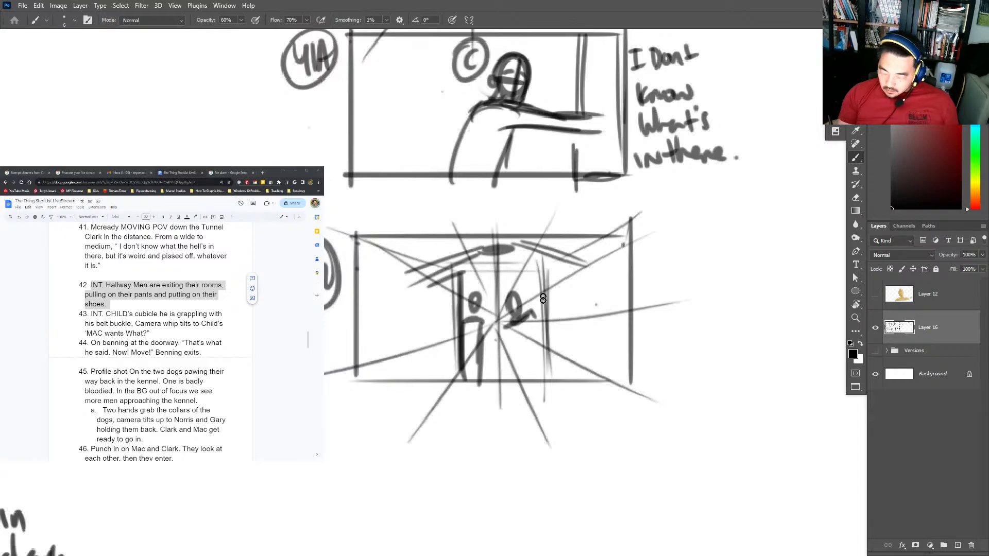
mouse_move(543, 299)
mouse_down()
mouse_move(565, 286)
mouse_move(546, 335)
mouse_move(574, 334)
mouse_move(569, 382)
mouse_up()
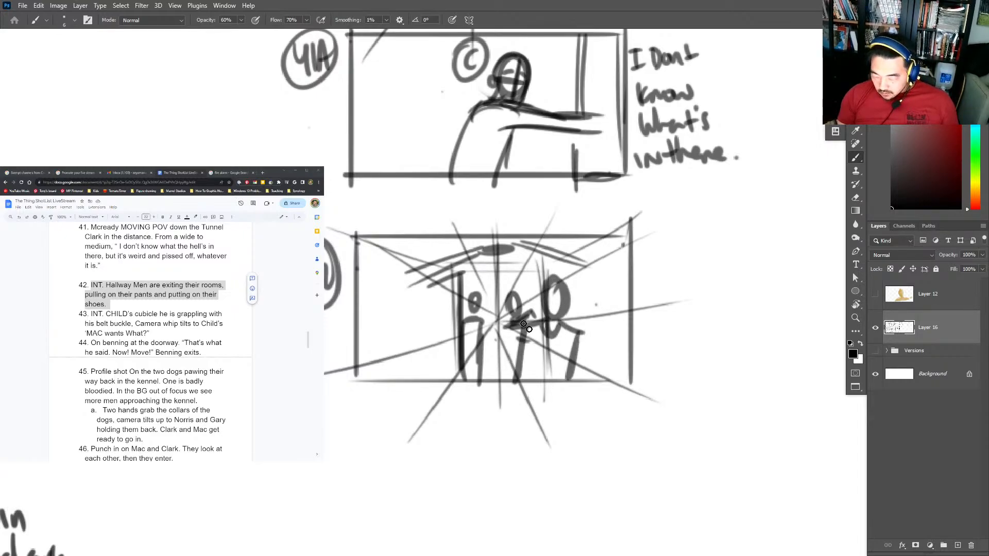
Sketch a larger foreground man on the hallway's left side with shoulders, body sides and a vertical face guide.
mouse_move(426, 323)
mouse_down()
mouse_move(420, 308)
mouse_move(422, 330)
mouse_move(439, 335)
mouse_move(447, 384)
mouse_up()
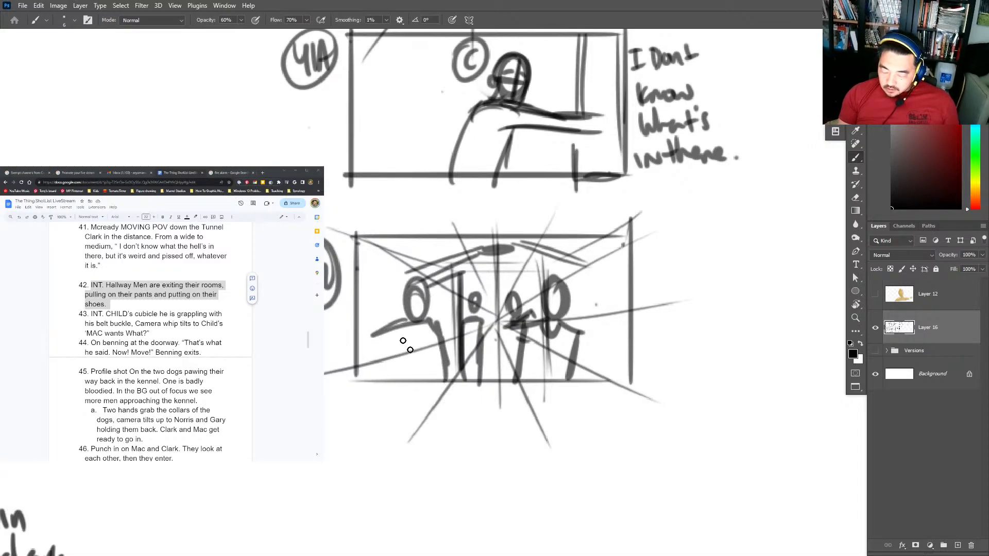
drag(396, 324, 389, 389)
drag(415, 283, 415, 322)
Add the foreground man's horizontal face guide, darken the two middle figures' heads, and extend the right-hand figure's arm and leg.
drag(403, 304, 474, 315)
mouse_move(515, 298)
mouse_down()
mouse_move(527, 307)
mouse_move(513, 385)
mouse_up()
mouse_move(521, 324)
mouse_down()
mouse_move(570, 334)
mouse_move(574, 375)
mouse_up()
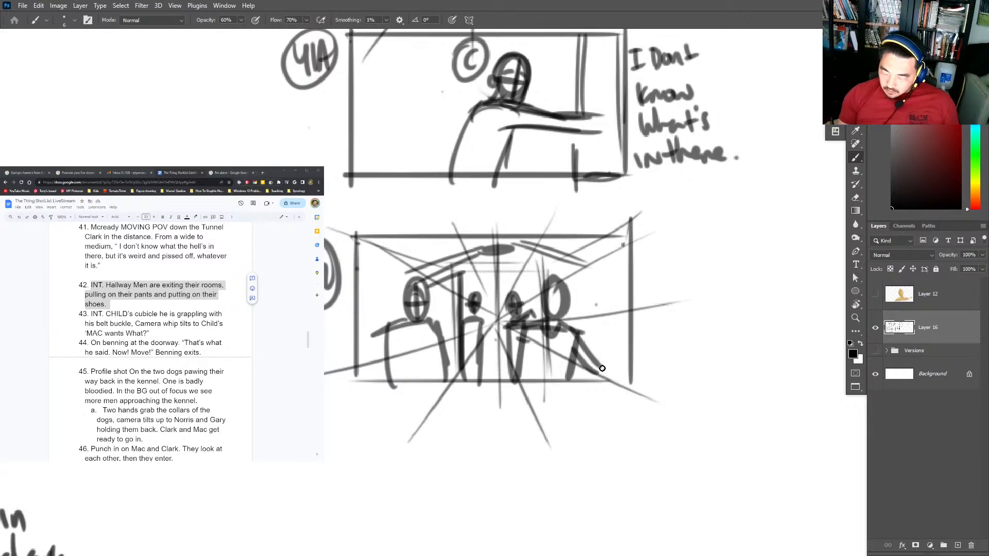
Extend the right-hand figure's leg and sketch the arm and leg strokes of the middle figure in the shot 42 hallway.
drag(596, 334, 603, 375)
drag(525, 328, 499, 342)
drag(516, 334, 490, 373)
Redraw the shot 42 panel border with straight lines along its top, left, bottom and right edges.
key(z)
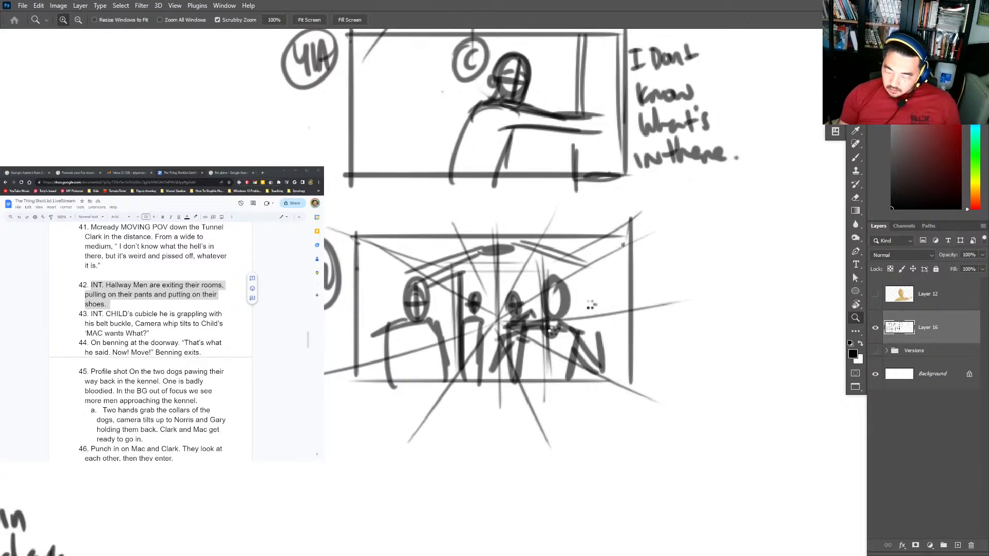
key(b)
click(629, 239)
shift+click(346, 235)
shift+click(348, 381)
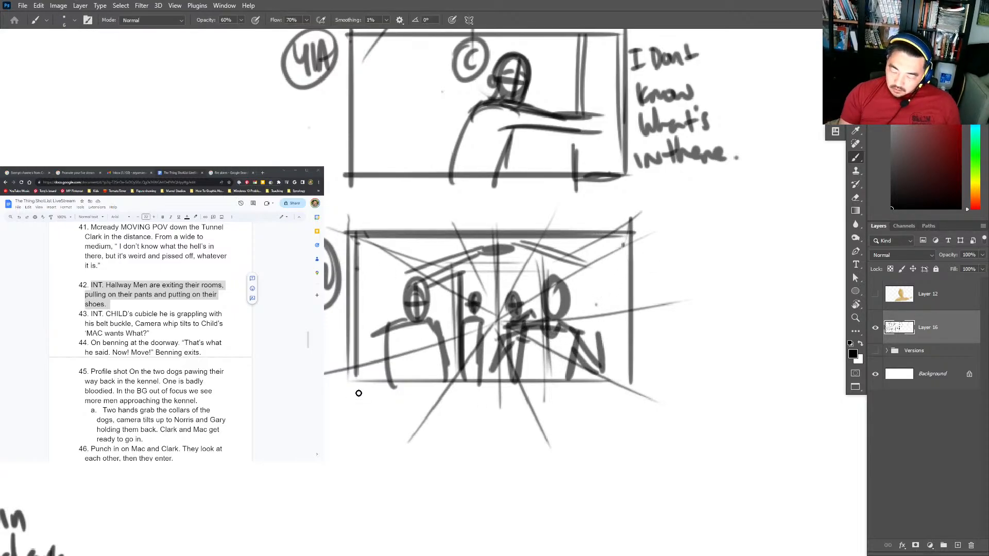
shift+click(634, 382)
shift+click(632, 221)
Handwrite the note "chaos" beside the shot 42 panel.
key(z)
alt+click(626, 269)
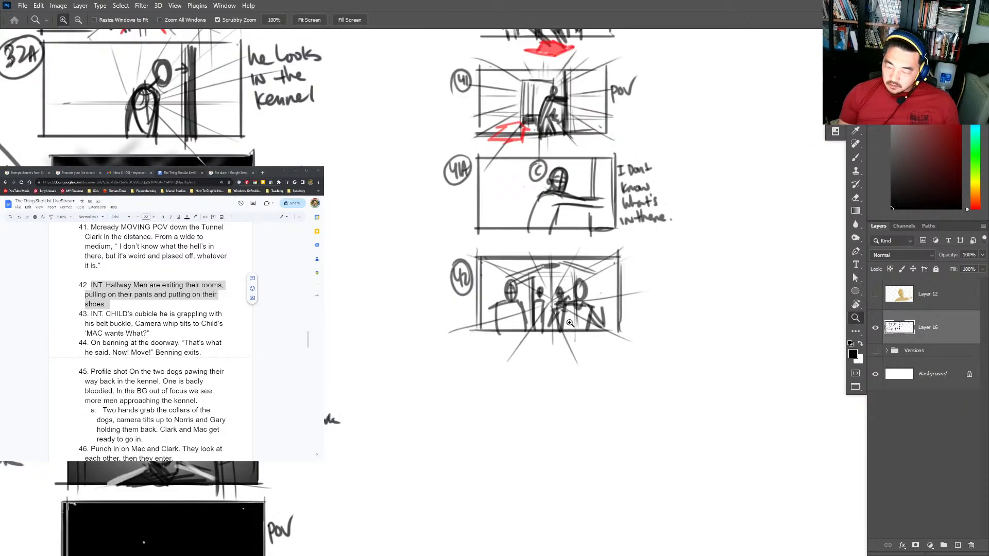
key(b)
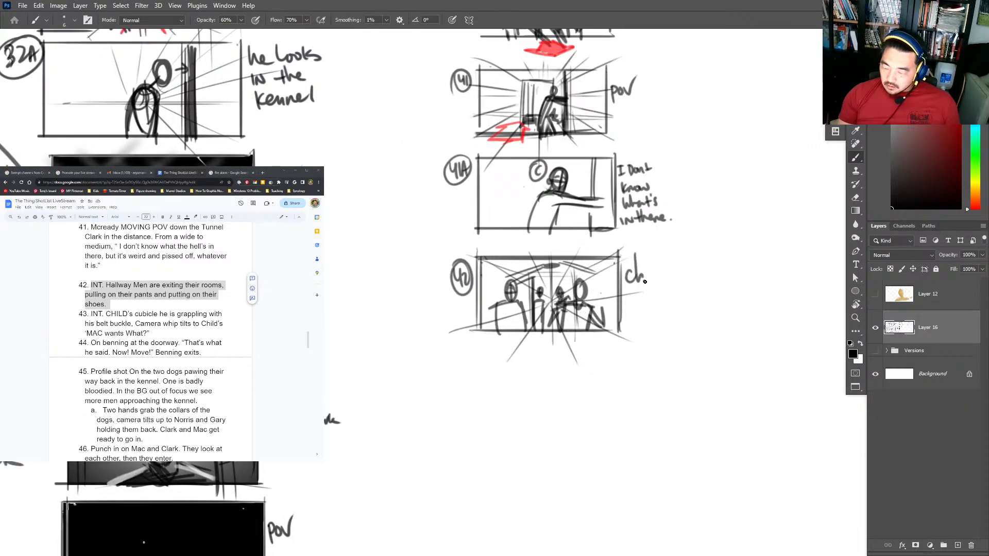
mouse_move(657, 274)
mouse_down()
mouse_move(650, 309)
mouse_move(659, 276)
mouse_up()
key(ctrl+z)
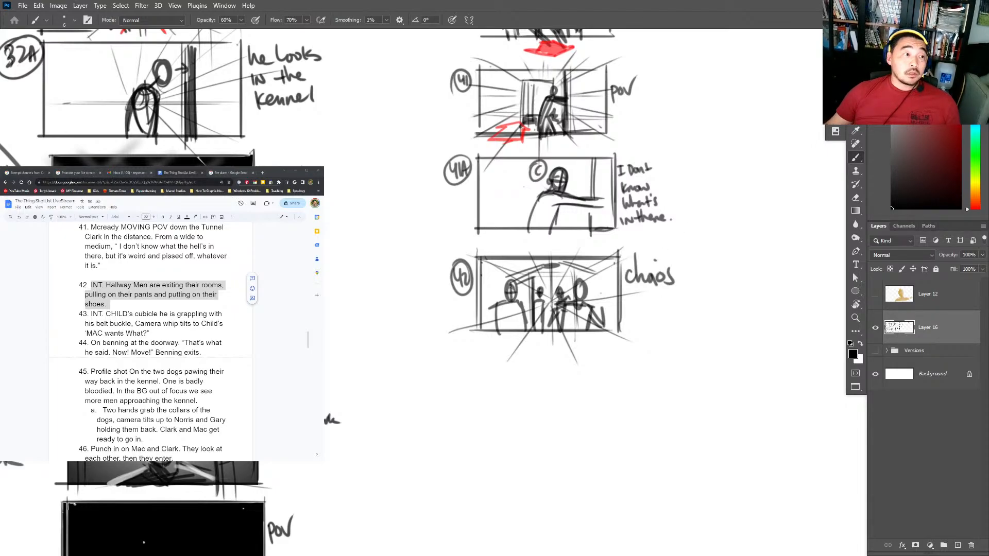
Write the shot number 43 below panel 42 and circle it.
click(275, 174)
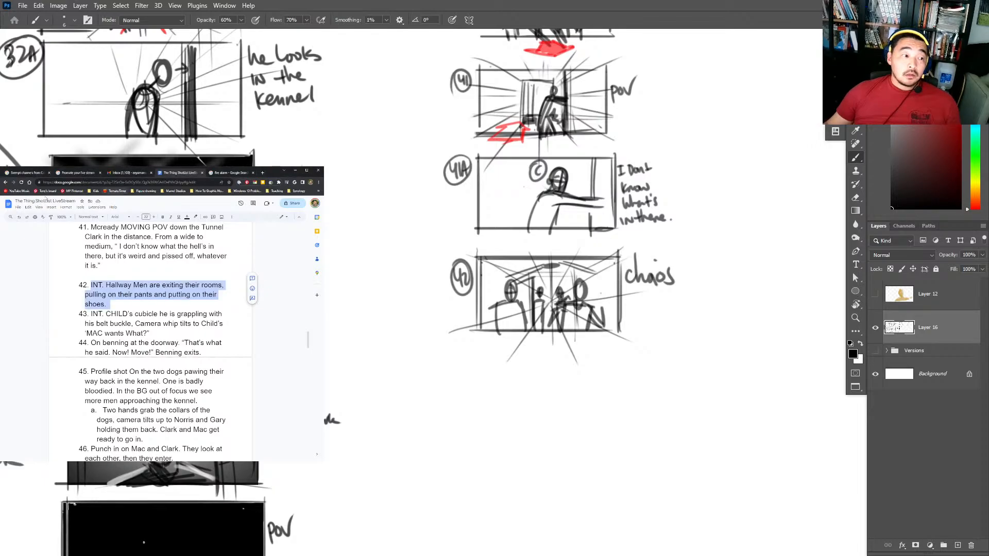
key(alt+Tab)
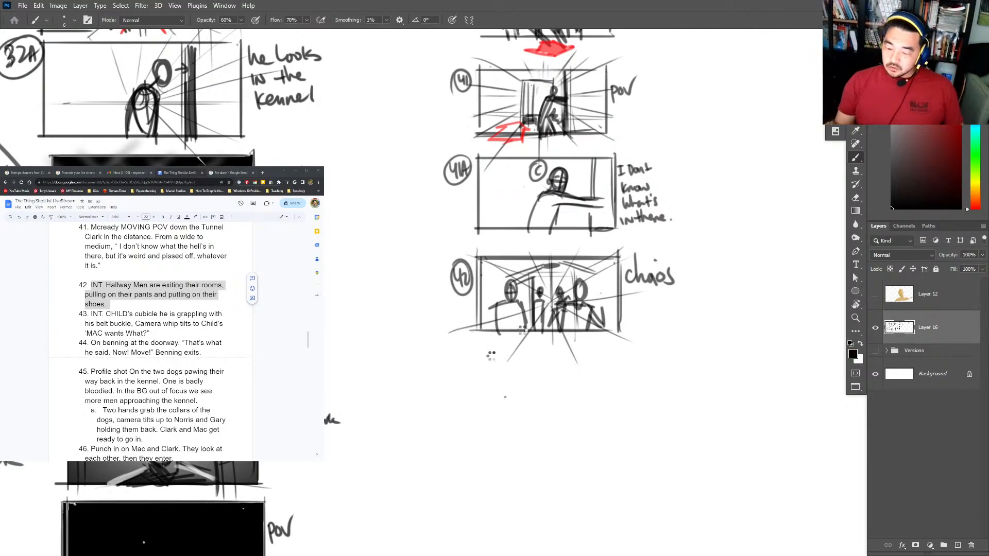
mouse_move(463, 389)
mouse_down()
mouse_move(466, 359)
mouse_move(431, 371)
mouse_up()
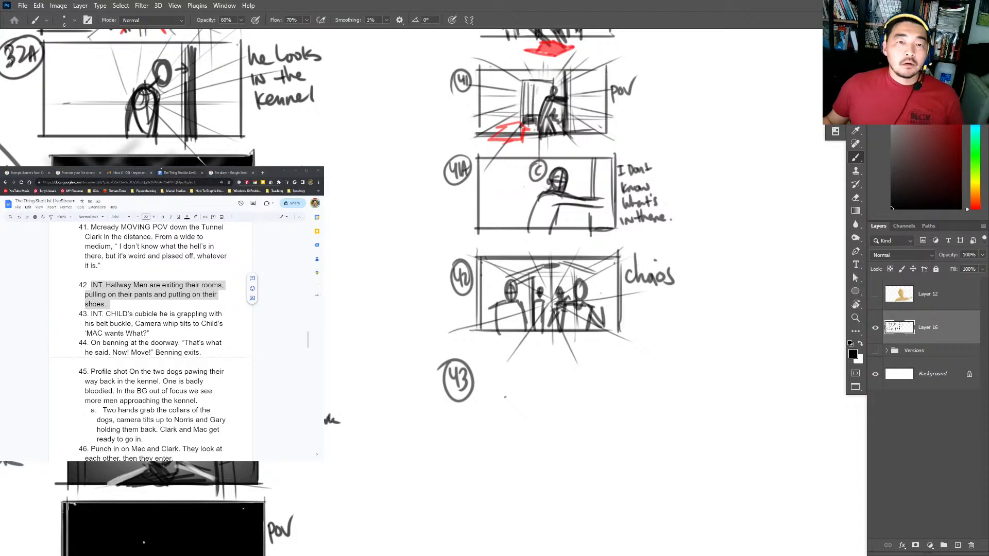
Highlight the shot 43 description about Childs grappling with his belt buckle in the shot list to read it.
click(271, 173)
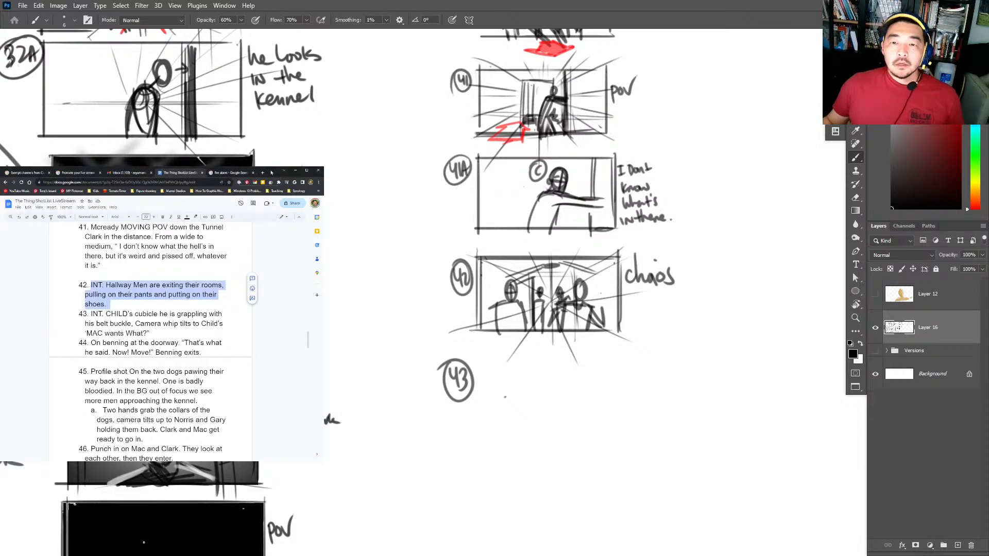
click(938, 161)
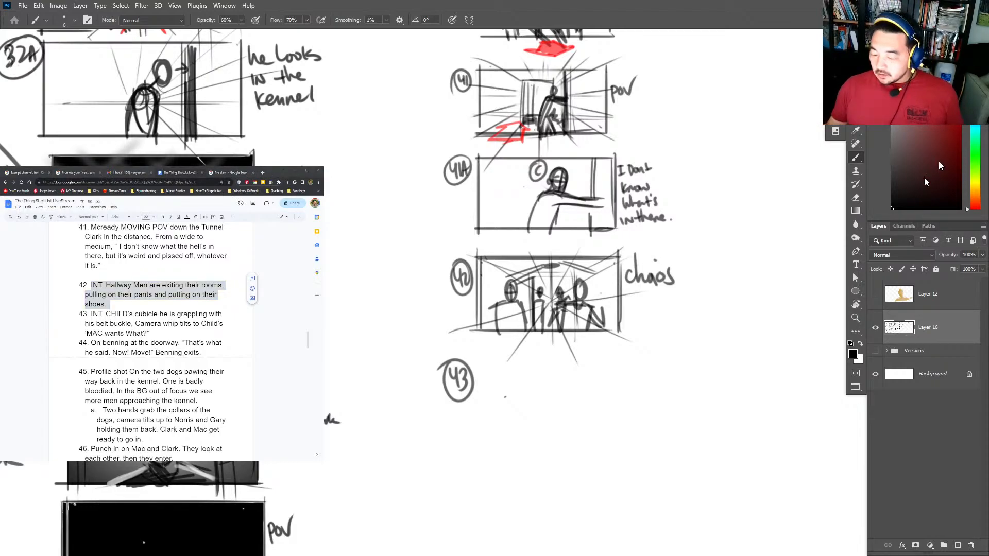
drag(91, 314, 150, 334)
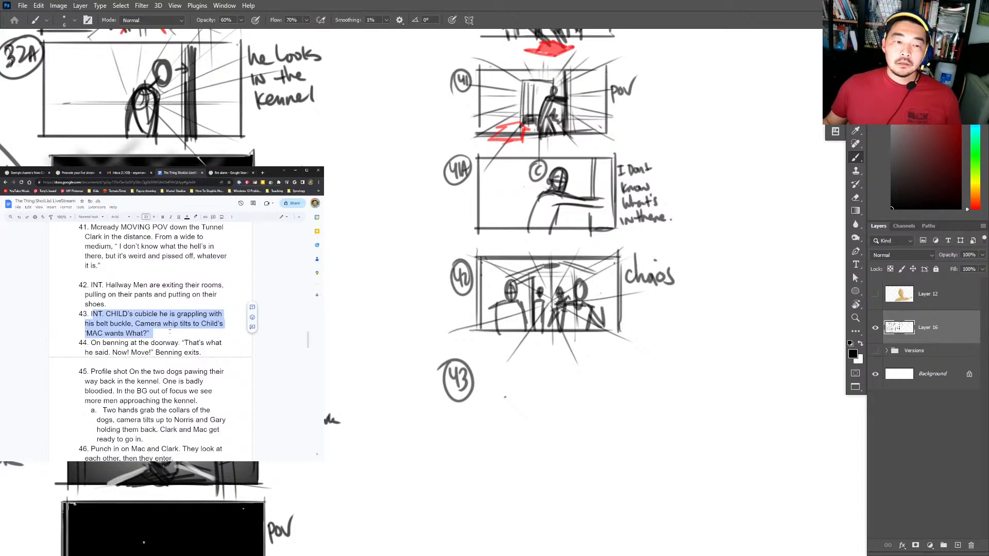
key(alt+Tab)
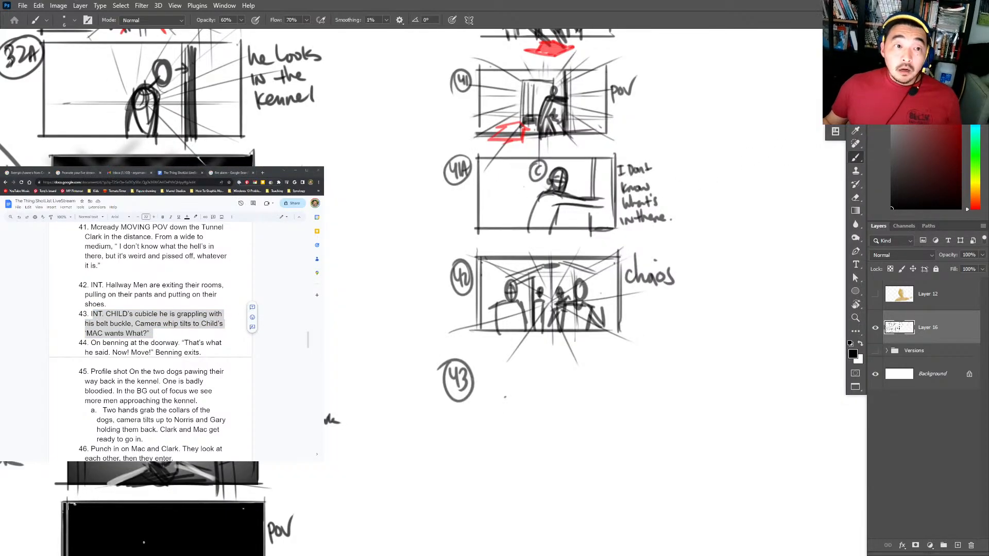
Switch to the thing.pdf script in Acrobat and read the INT. CHILDS' CUBICLE scene.
key(alt+Tab)
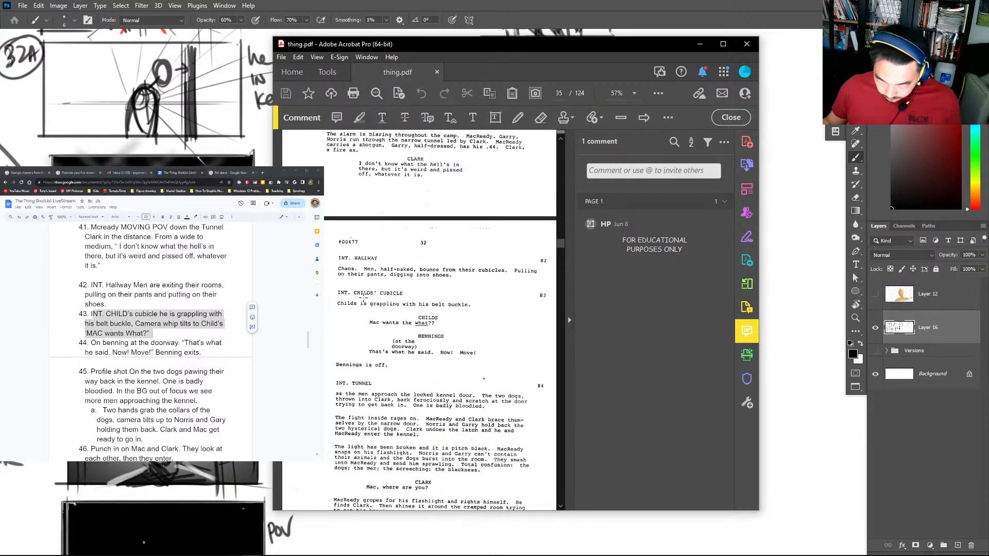
scroll(364, 288, down, 1)
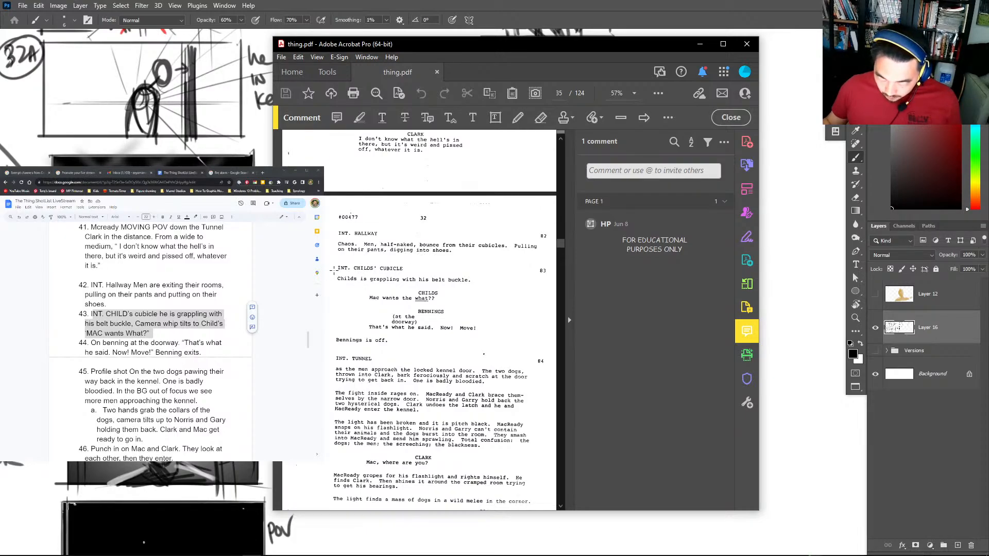
drag(334, 269, 484, 350)
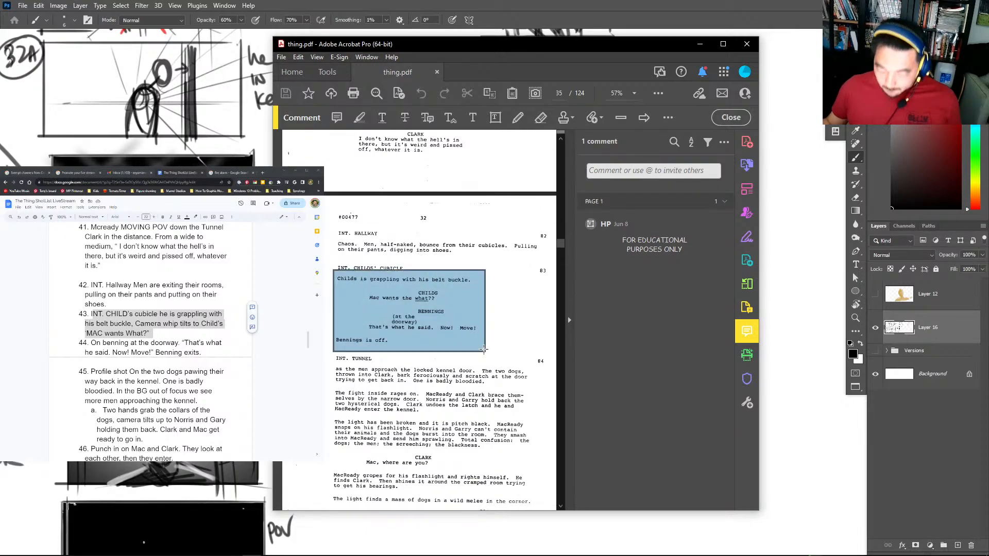
click(494, 340)
click(477, 336)
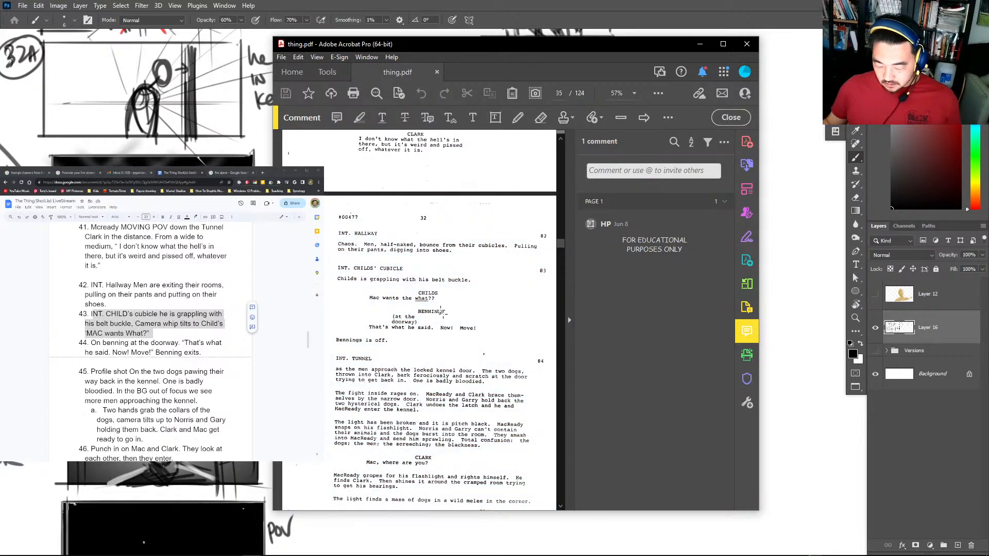
key(alt+Tab)
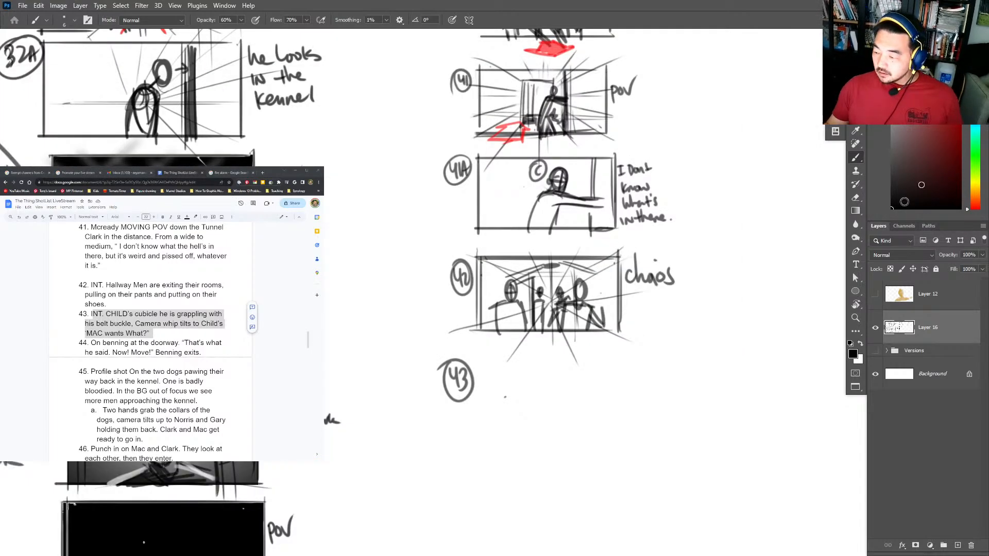
Draw the rectangular frame for the shot 43 panel beside its circled number using straight lines.
scroll(475, 292, down, 4)
click(477, 277)
shift+click(476, 364)
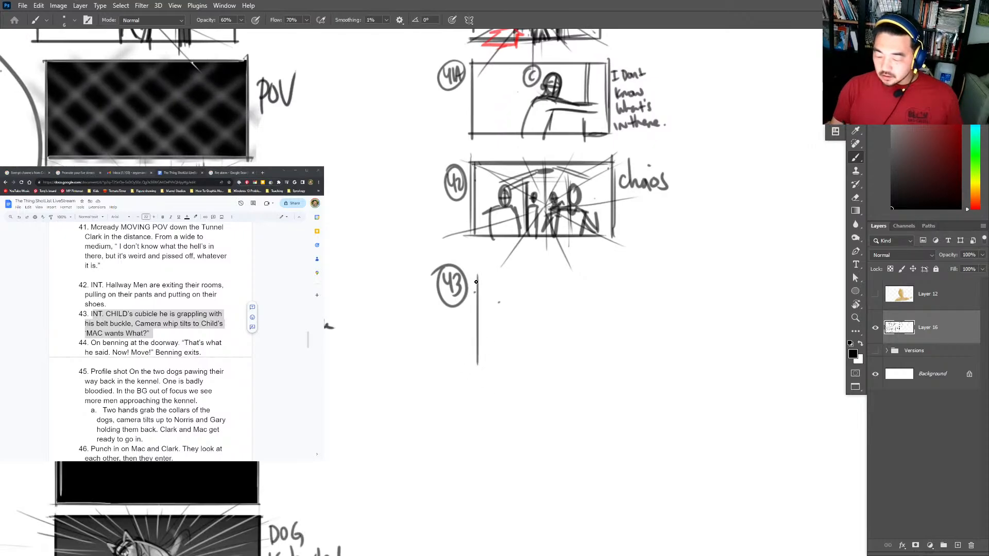
click(477, 277)
shift+click(612, 277)
click(626, 275)
shift+click(626, 366)
shift+click(476, 366)
drag(475, 365, 645, 359)
key(ctrl+z)
Sketch a man's oval head and hunched shoulders on the right side of the shot 43 frame, undoing the last arm strokes.
key(z)
drag(556, 320, 582, 329)
key(b)
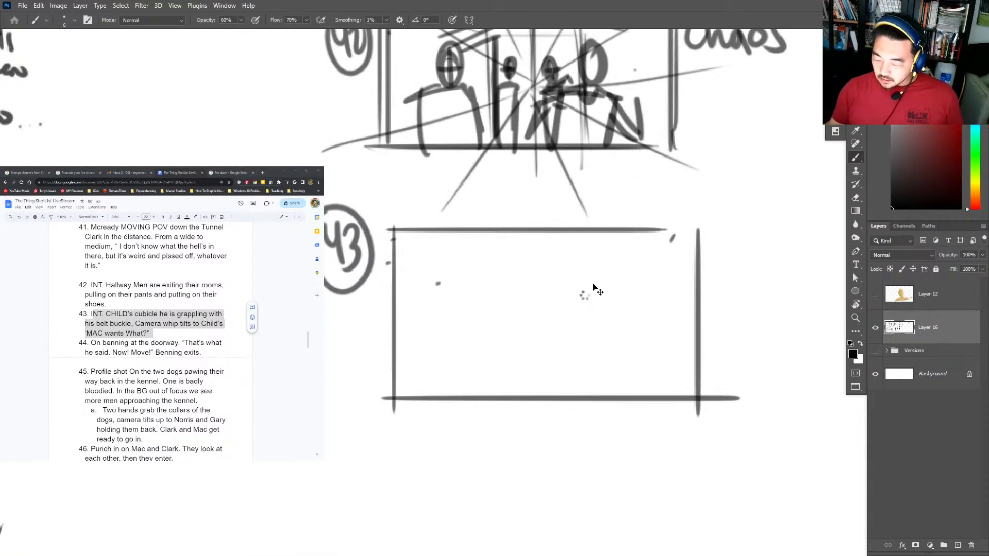
mouse_move(611, 248)
mouse_down()
mouse_move(623, 281)
mouse_move(616, 298)
mouse_move(655, 289)
mouse_move(667, 338)
mouse_up()
drag(618, 291, 646, 354)
drag(599, 321, 602, 361)
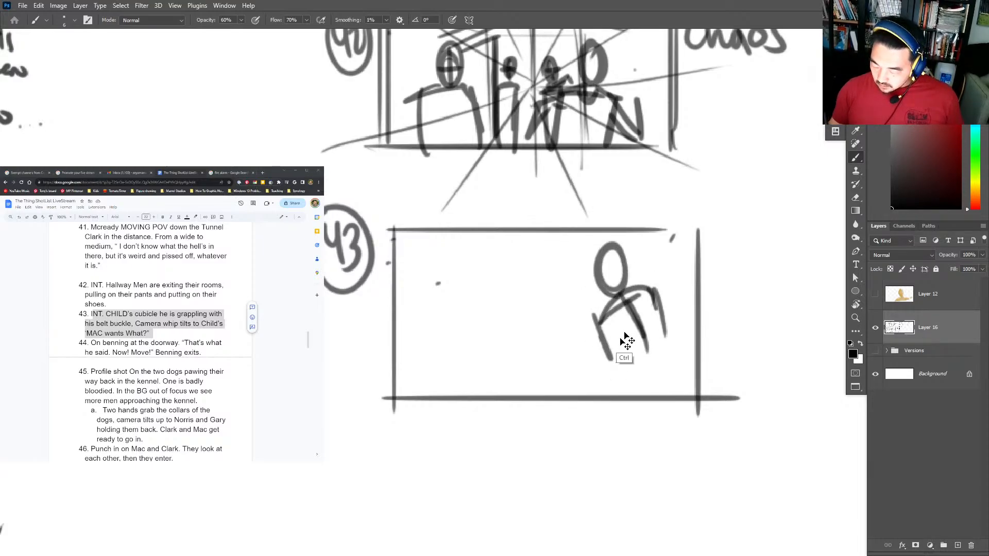
key(ctrl+z)
key(ctrl+z)
Sketch the seated man's arms, back and bent legs down to the bottom edge of the shot 43 frame.
drag(624, 292, 647, 364)
drag(599, 317, 616, 375)
mouse_move(604, 339)
mouse_down()
mouse_move(616, 372)
mouse_move(582, 399)
mouse_move(621, 384)
mouse_up()
drag(659, 309, 660, 399)
drag(607, 299, 584, 394)
drag(652, 290, 656, 311)
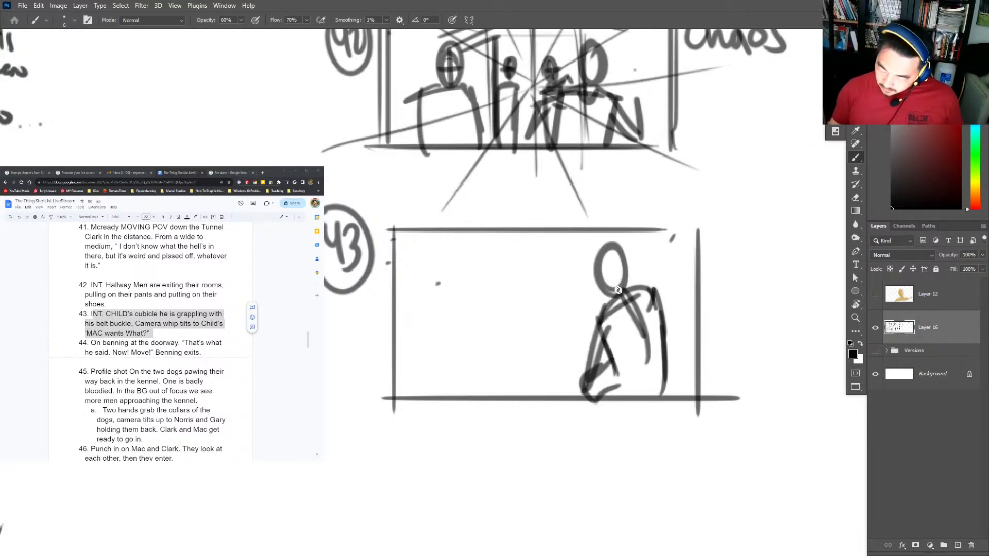
mouse_move(598, 396)
mouse_down()
mouse_move(641, 390)
mouse_move(652, 406)
mouse_up()
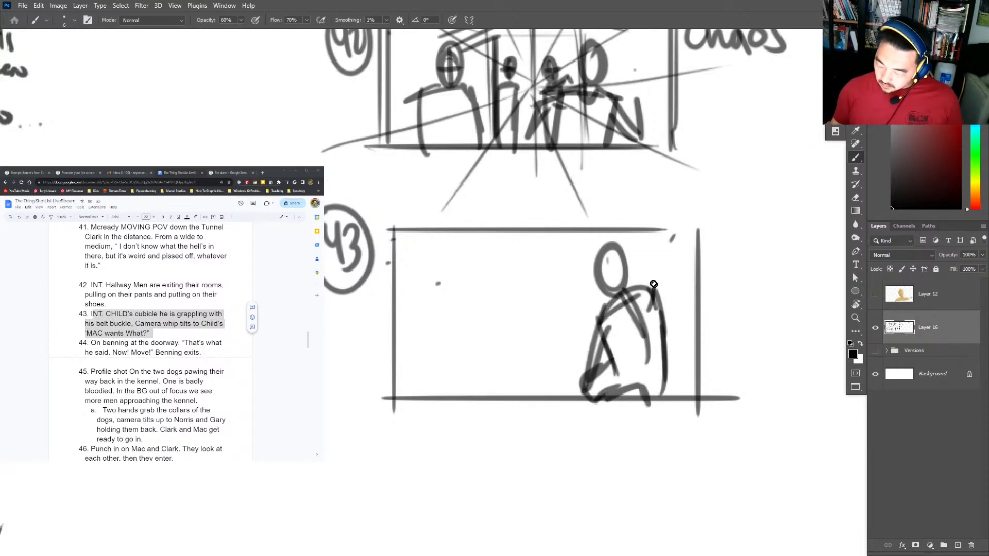
Strengthen the seated man's back and lap lines, and erase the overlapping strokes around his neck and shoulder.
mouse_move(653, 283)
mouse_down()
mouse_move(663, 402)
mouse_move(650, 378)
mouse_up()
mouse_move(613, 384)
mouse_down()
mouse_move(660, 375)
mouse_move(608, 367)
mouse_move(618, 367)
mouse_up()
key(z)
key(e)
mouse_move(624, 288)
mouse_down()
mouse_move(629, 315)
mouse_move(621, 296)
mouse_move(640, 315)
mouse_up()
Draw a small oval head for a background figure in panel 43, and label the seated man with a circled C.
key(b)
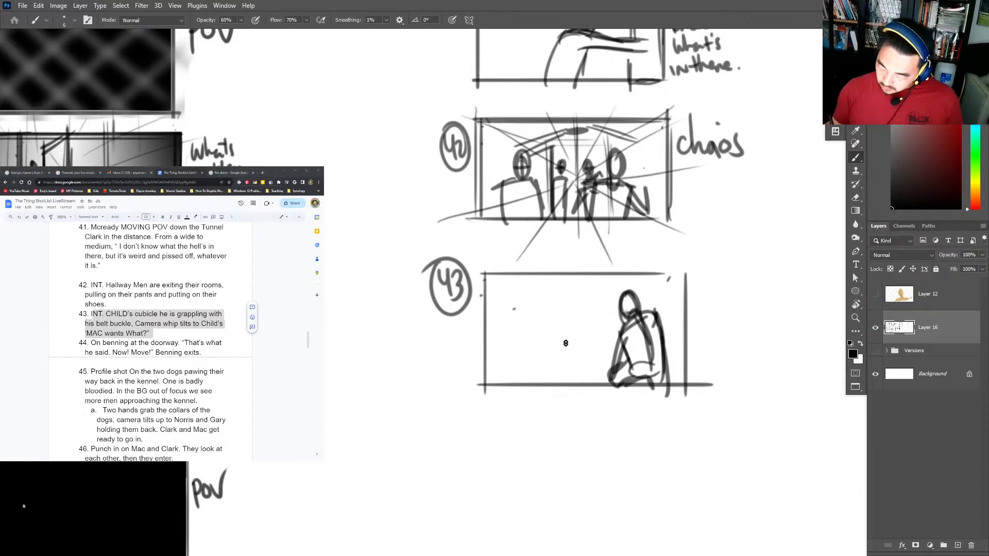
mouse_move(558, 316)
mouse_down()
mouse_move(565, 309)
mouse_move(559, 315)
mouse_up()
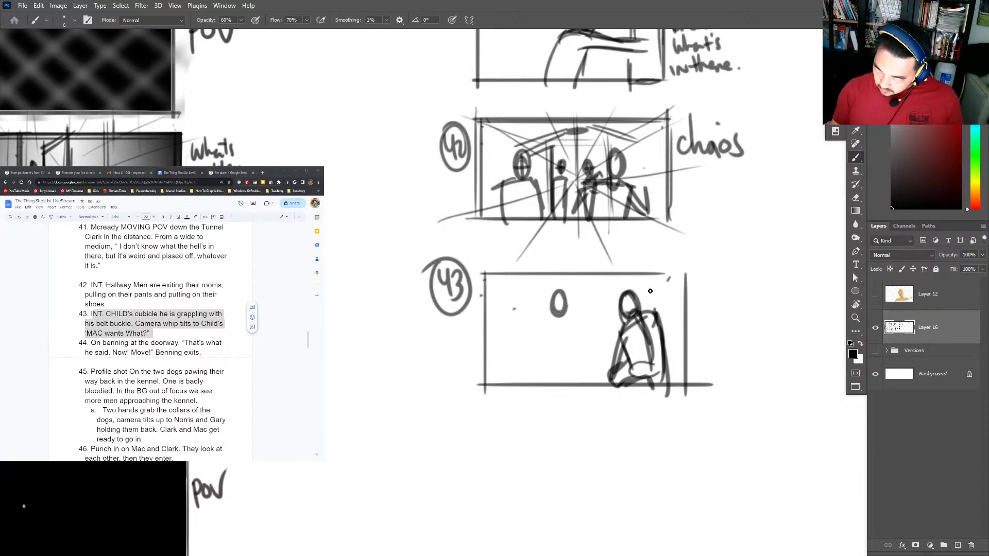
mouse_move(651, 289)
mouse_down()
mouse_move(644, 281)
mouse_move(650, 293)
mouse_up()
mouse_move(659, 323)
mouse_down()
mouse_move(664, 389)
mouse_move(645, 352)
mouse_up()
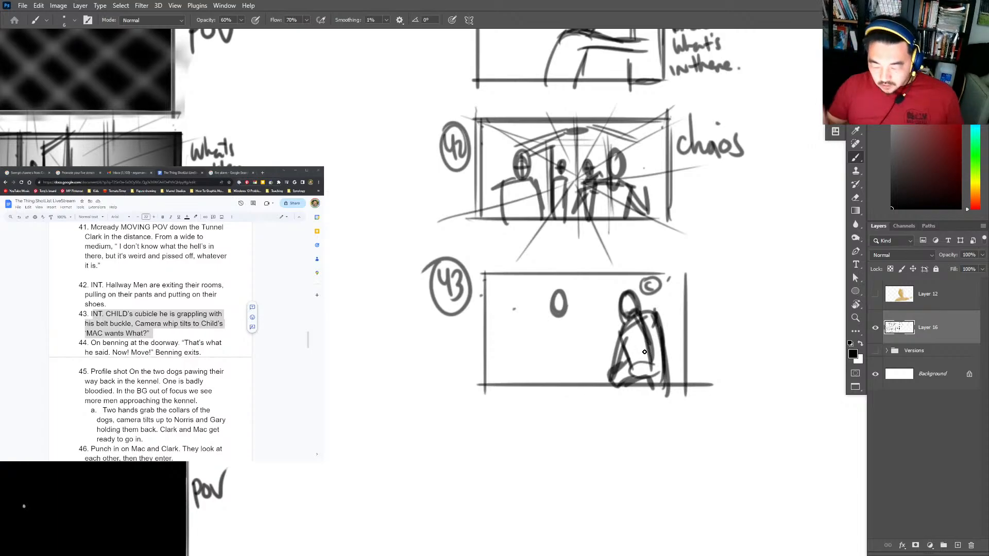
Sketch the background figure's body and legs, frame him with a doorway, and add guide lines to his face.
drag(547, 315, 535, 355)
mouse_move(533, 322)
mouse_down()
mouse_move(573, 347)
mouse_move(573, 378)
mouse_up()
drag(546, 316, 552, 376)
drag(536, 298, 538, 361)
drag(526, 288, 574, 291)
mouse_move(573, 288)
mouse_down()
mouse_move(577, 357)
mouse_move(554, 369)
mouse_move(553, 328)
mouse_move(537, 350)
mouse_up()
drag(555, 332, 554, 353)
drag(550, 296, 565, 305)
drag(559, 305, 560, 326)
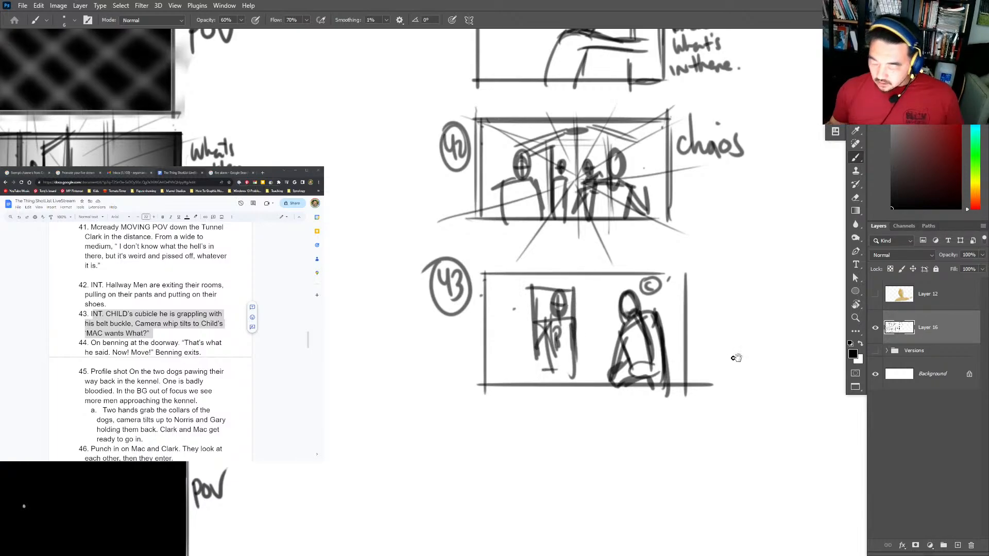
Draw a long red arrow sweeping to the seated man and a small one at the doorway figure, then reset the colour to black.
drag(695, 307, 622, 274)
click(961, 48)
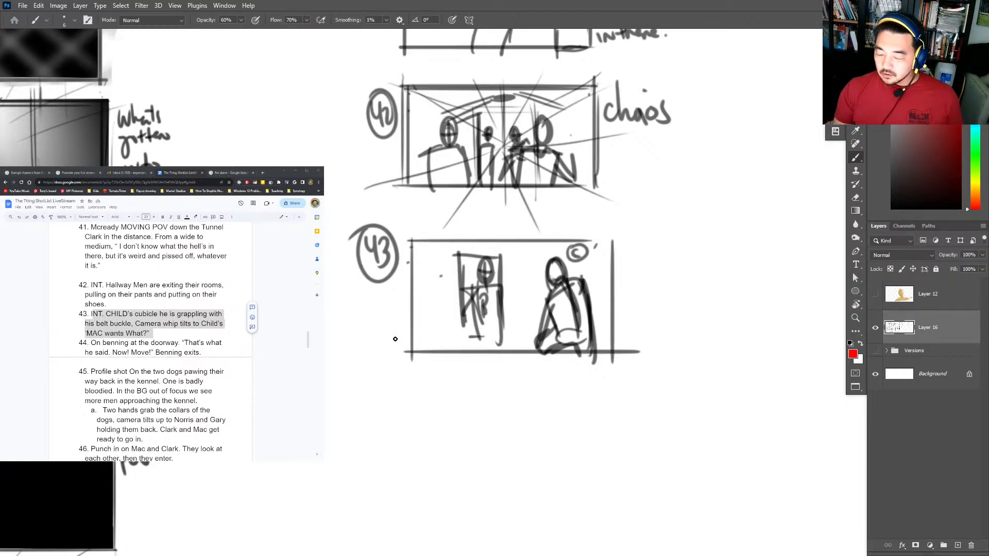
mouse_move(395, 339)
mouse_down()
mouse_move(521, 338)
mouse_move(570, 309)
mouse_move(572, 320)
mouse_move(532, 359)
mouse_up()
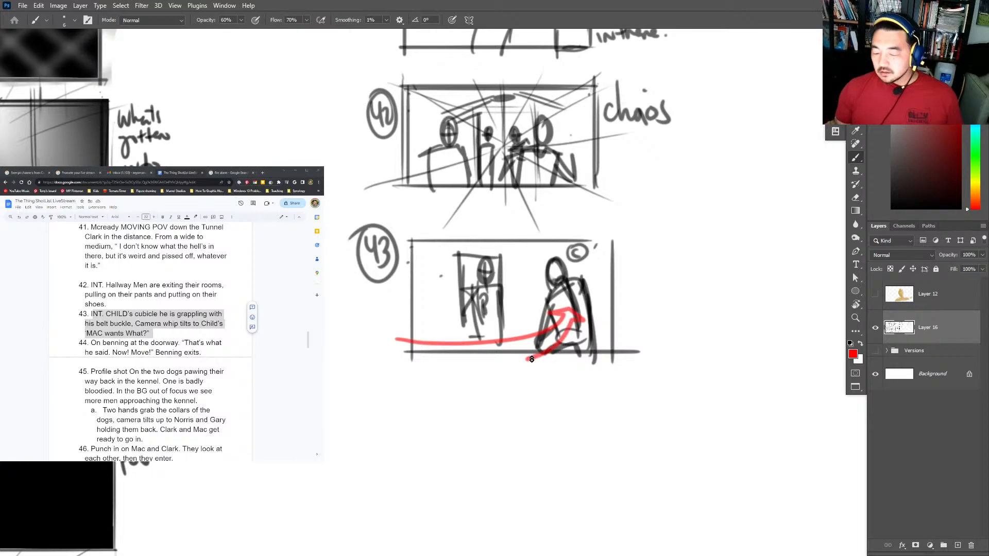
drag(468, 271, 467, 286)
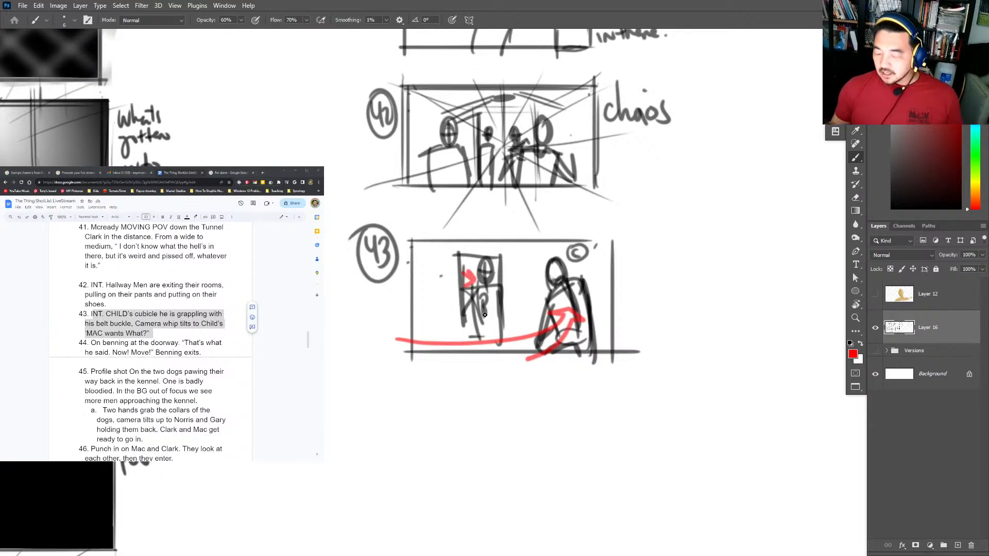
key(d)
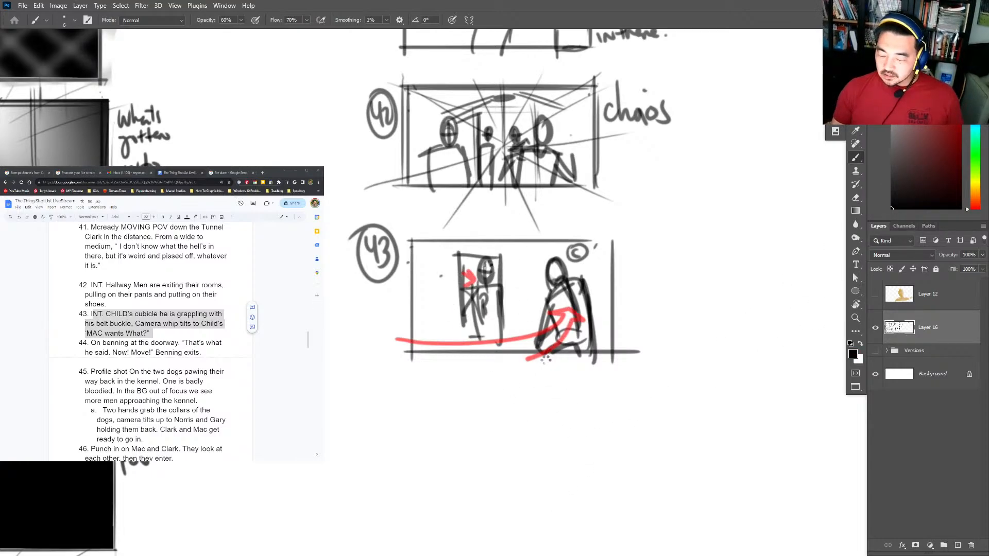
Cross out the shot 43 panel with two long diagonal lines.
scroll(459, 340, down, 2)
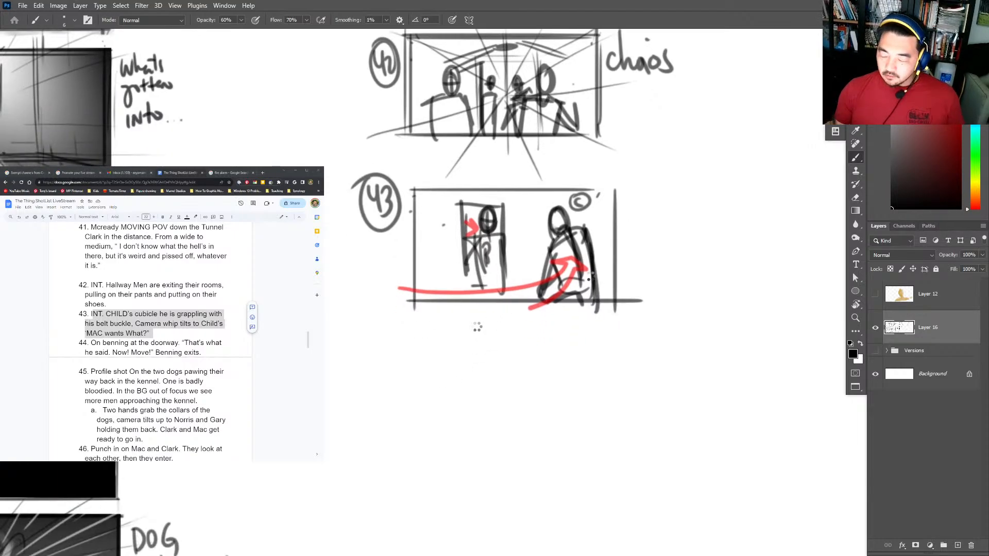
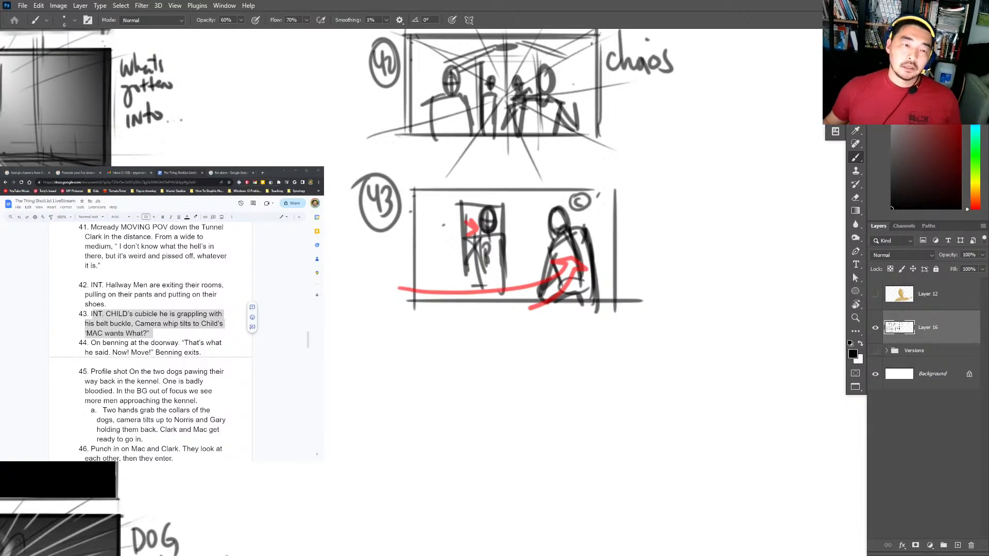
click(313, 430)
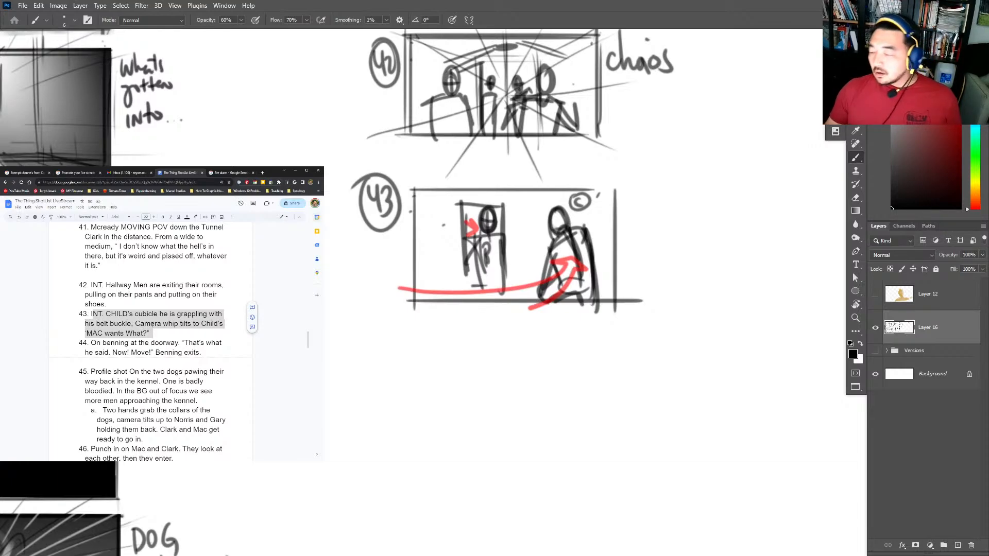
click(587, 355)
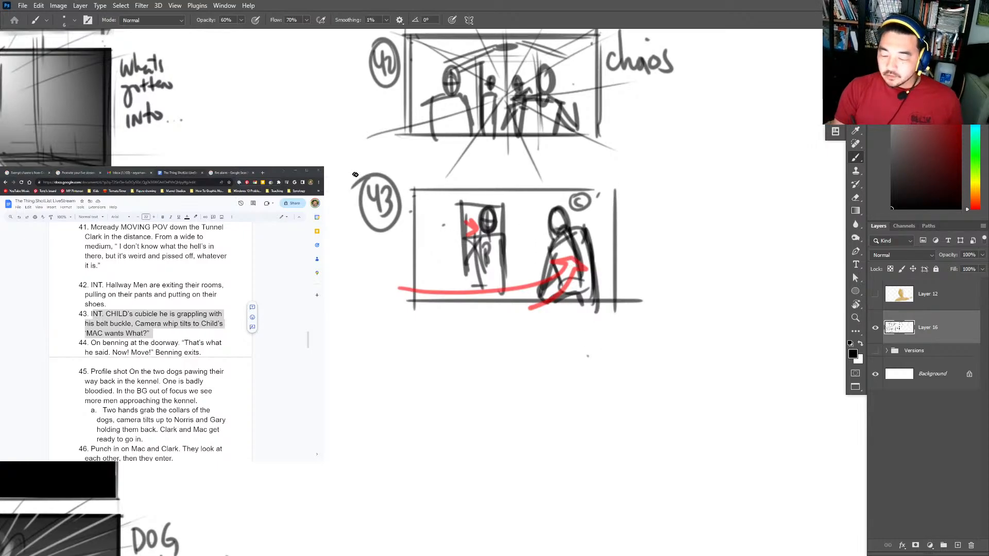
drag(355, 175, 670, 315)
drag(650, 164, 336, 348)
drag(419, 297, 431, 234)
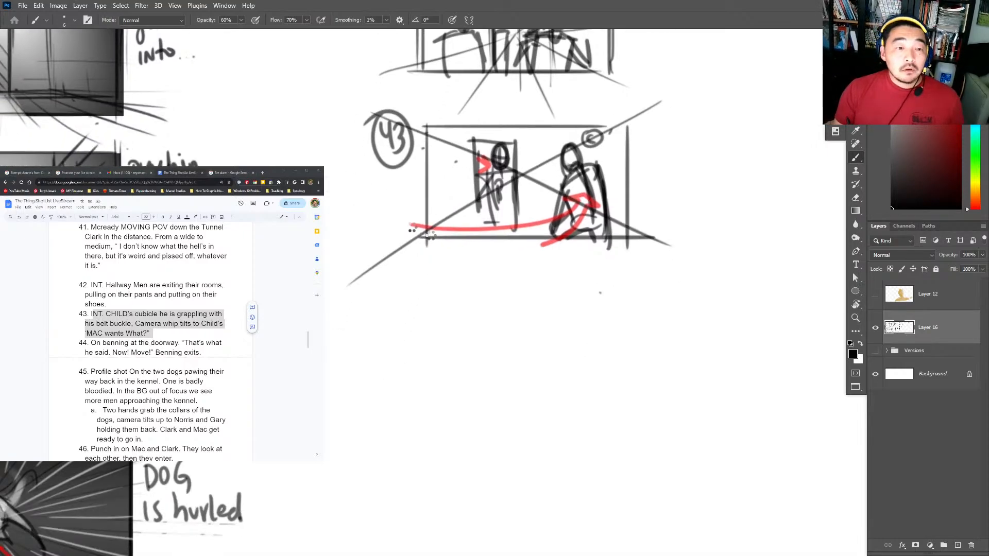
Add a new circled number 43 below the crossed-out panel and draw a wide rectangular frame beside it.
mouse_move(380, 276)
mouse_down()
mouse_move(399, 295)
mouse_move(382, 272)
mouse_up()
mouse_move(428, 279)
mouse_down()
mouse_move(427, 399)
mouse_move(641, 274)
mouse_up()
mouse_move(656, 273)
mouse_down()
mouse_move(656, 401)
mouse_move(429, 411)
mouse_up()
drag(608, 404, 413, 399)
Draw a small rectangular belt buckle mid-panel, with belt bands running out to both sides of the frame.
drag(514, 321, 515, 368)
drag(500, 340, 512, 364)
mouse_move(494, 328)
mouse_down()
mouse_move(561, 326)
mouse_move(576, 362)
mouse_up()
drag(554, 369, 499, 369)
mouse_move(523, 333)
mouse_down()
mouse_move(410, 329)
mouse_move(527, 338)
mouse_up()
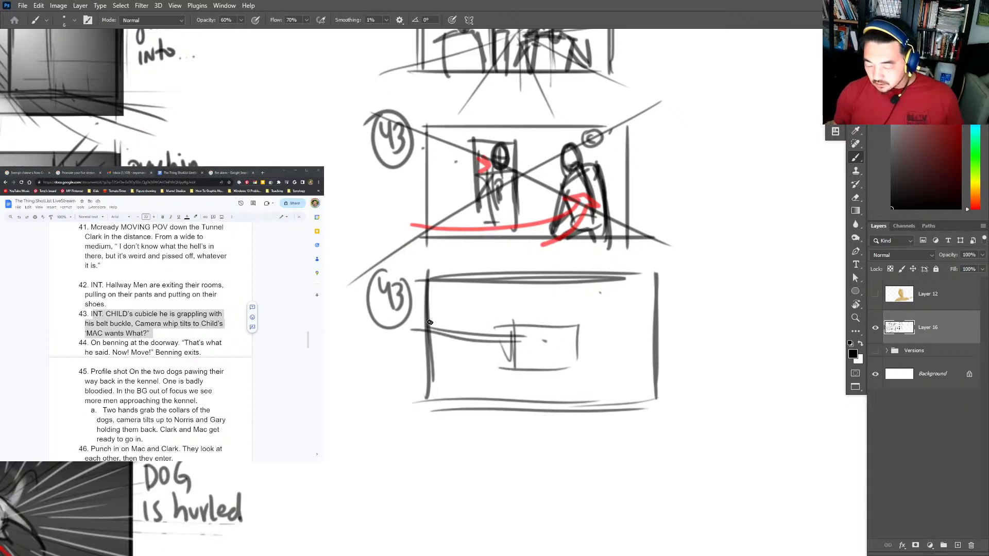
drag(438, 322, 520, 332)
drag(425, 356, 520, 366)
drag(582, 335, 657, 326)
drag(580, 361, 659, 351)
Sketch rough hands gripping the belt on both sides of the buckle and mark the buckle's prong.
drag(531, 343, 560, 350)
mouse_move(466, 314)
mouse_down()
mouse_move(515, 304)
mouse_move(510, 374)
mouse_up()
drag(497, 296, 543, 330)
mouse_move(597, 294)
mouse_down()
mouse_move(582, 330)
mouse_move(611, 309)
mouse_up()
drag(580, 345, 569, 368)
Handwrite "Belt buckle" beside the new panel 43, redoing the misspelled end of the second word.
drag(667, 293, 670, 324)
mouse_move(669, 297)
mouse_down()
mouse_move(679, 322)
mouse_move(702, 306)
mouse_move(708, 316)
mouse_up()
drag(699, 306, 723, 303)
click(670, 339)
drag(672, 341, 676, 363)
drag(681, 350, 702, 361)
mouse_move(711, 333)
mouse_down()
mouse_move(724, 359)
mouse_move(740, 354)
mouse_up()
scroll(726, 353, down, 3)
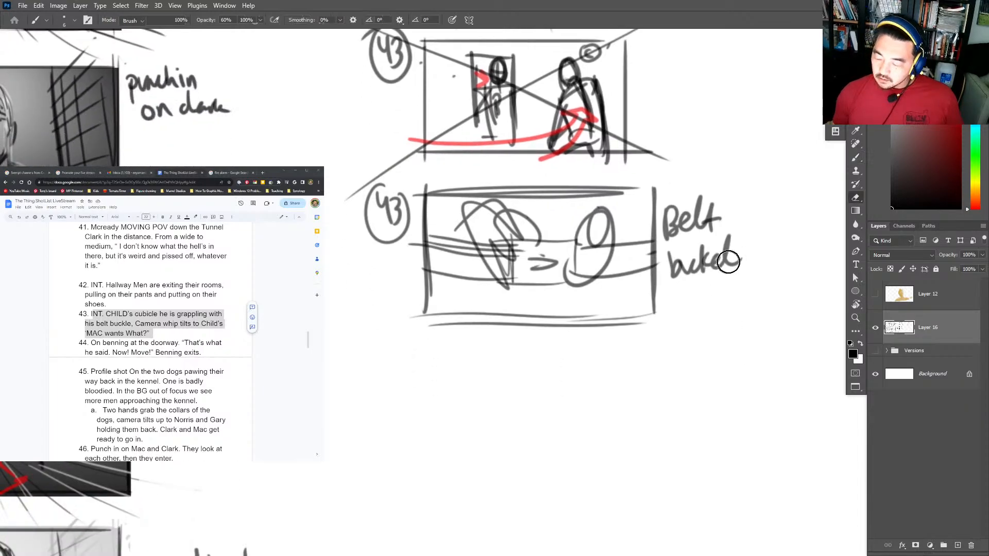
key(ctrl+z)
mouse_move(727, 237)
mouse_down()
mouse_move(724, 269)
mouse_move(742, 265)
mouse_up()
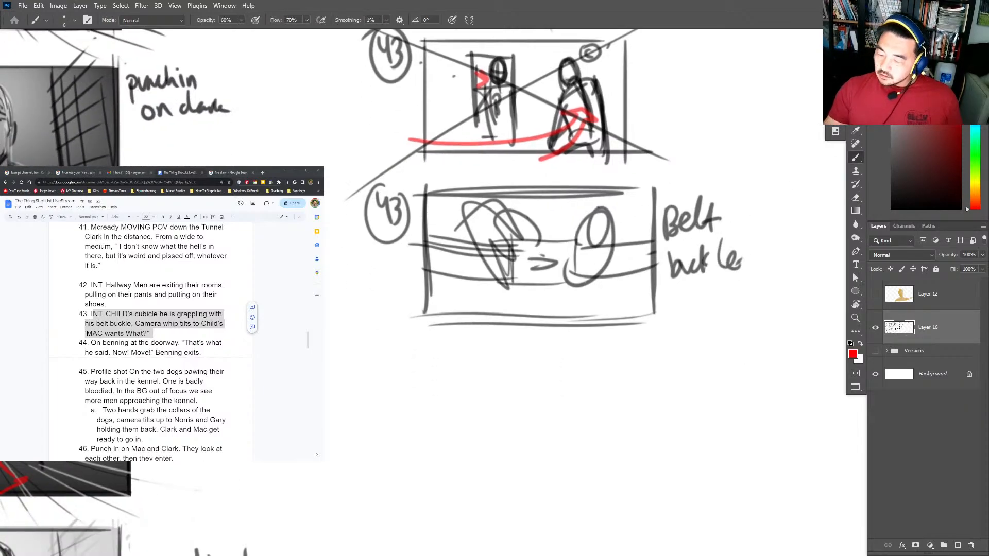
Draw black forearm lines reaching in from the upper corners of the belt panel and hip lines along its lower sides.
key(d)
drag(658, 171, 594, 218)
drag(676, 200, 604, 251)
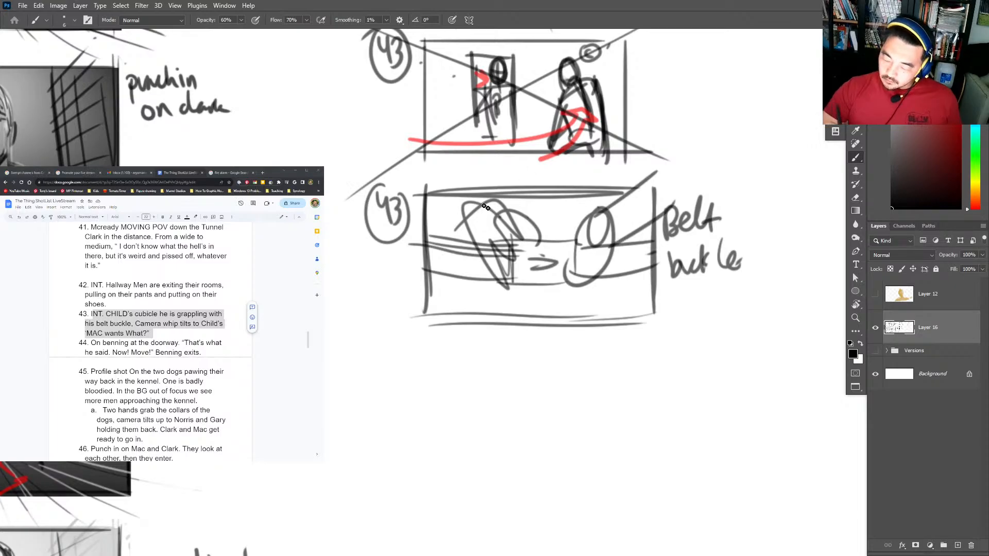
drag(434, 176, 502, 218)
mouse_move(428, 175)
mouse_down()
mouse_move(469, 243)
mouse_move(451, 350)
mouse_up()
drag(651, 260, 639, 338)
drag(652, 273, 644, 335)
drag(632, 329, 490, 336)
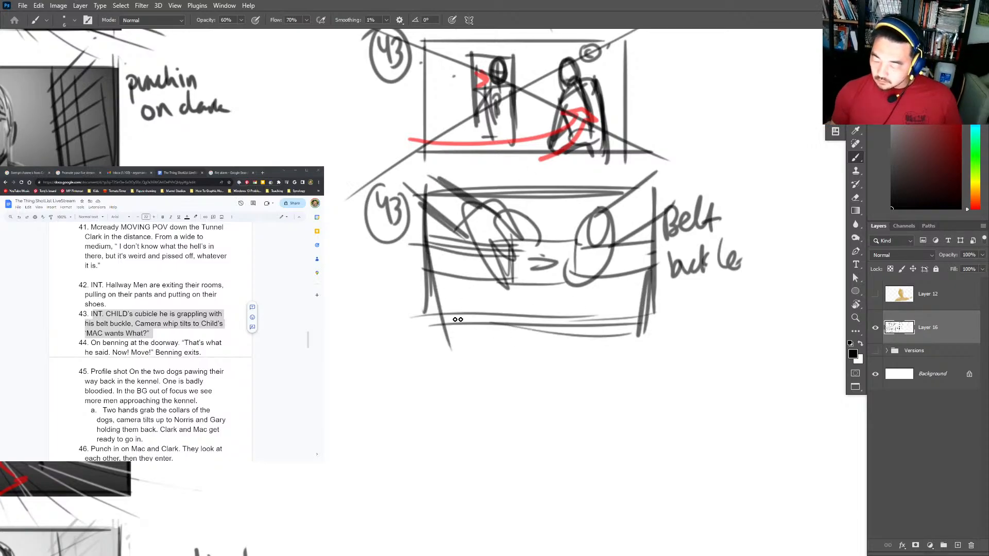
drag(428, 317, 599, 322)
Sketch the trouser fly and legs below the belt, and add finger lines to the hand beside the buckle.
drag(538, 284, 499, 344)
key(ctrl+z)
mouse_move(435, 262)
mouse_down()
mouse_move(437, 361)
mouse_move(434, 345)
mouse_up()
drag(527, 281, 527, 360)
drag(520, 355, 556, 365)
drag(552, 296, 556, 363)
drag(538, 329, 494, 418)
mouse_move(530, 351)
mouse_down()
mouse_move(508, 420)
mouse_move(575, 403)
mouse_up()
drag(554, 361, 571, 384)
mouse_move(522, 241)
mouse_down()
mouse_move(607, 217)
mouse_move(549, 226)
mouse_up()
mouse_move(549, 223)
mouse_down()
mouse_move(567, 244)
mouse_move(586, 242)
mouse_up()
drag(580, 241, 586, 291)
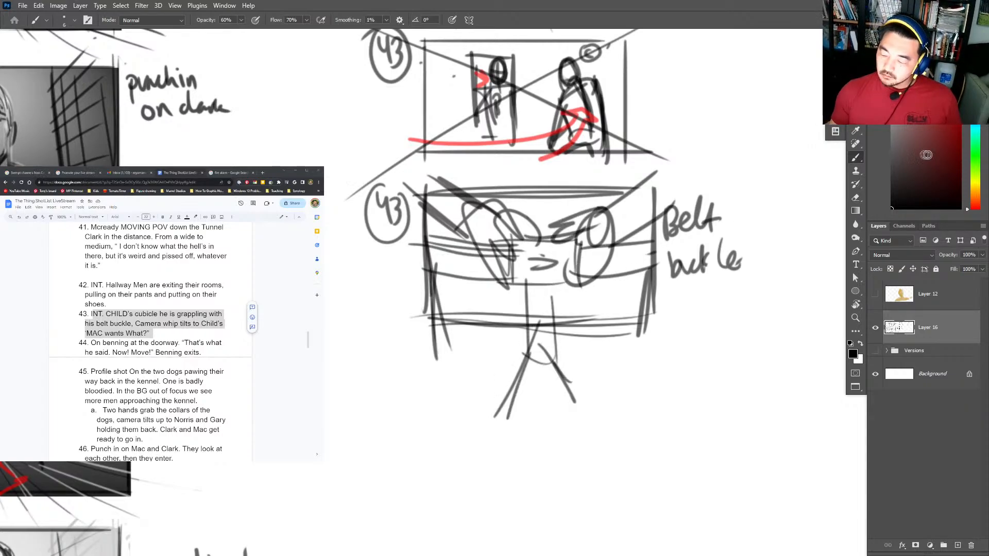
Draw a large red arrow rising from the belt buckle past the panel's top edge, and reset the colour to black.
key(z)
mouse_move(773, 314)
mouse_down()
mouse_move(718, 365)
mouse_move(685, 307)
mouse_up()
key(b)
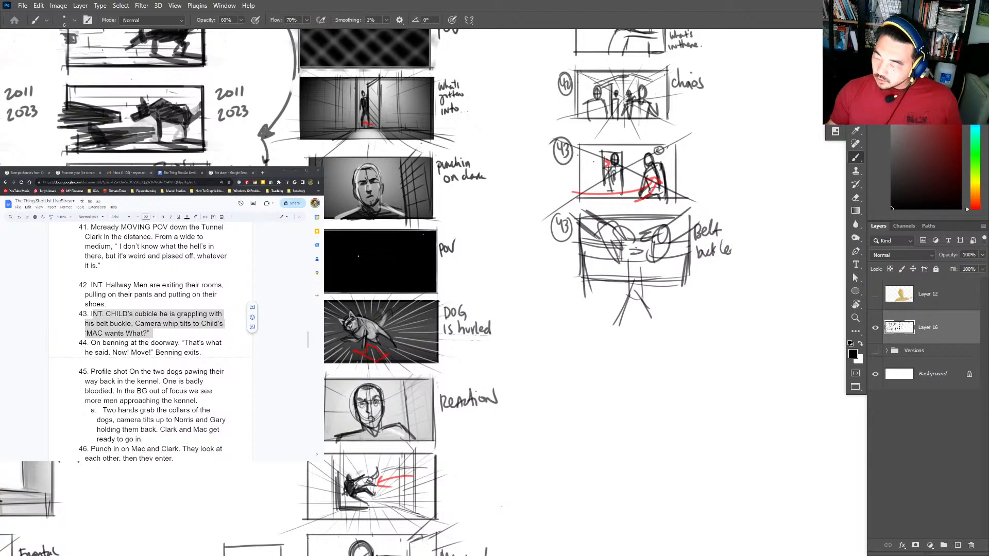
drag(622, 219, 662, 218)
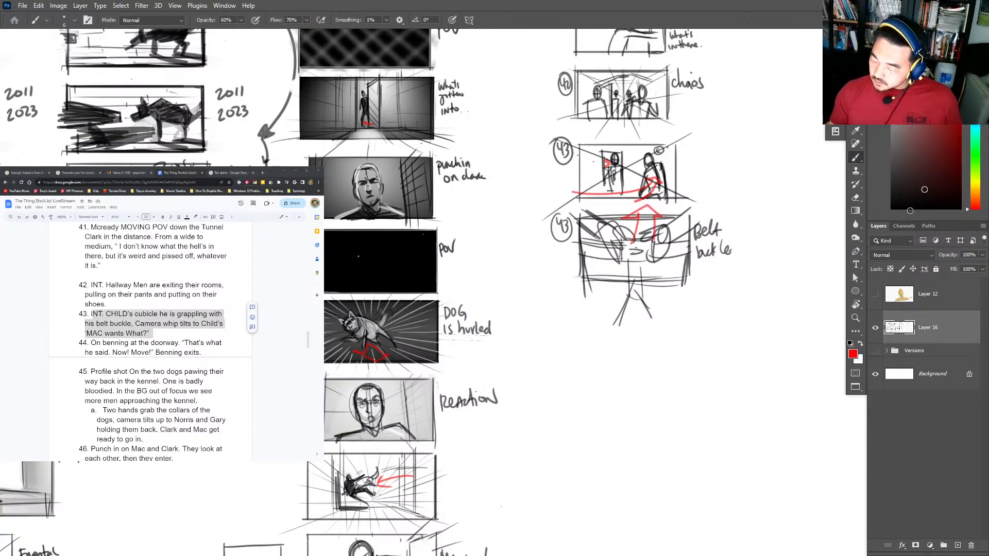
key(d)
Draw a new panel frame below the belt buckle panel, erasing the overhanging legs and the stray marks inside it.
drag(621, 289, 644, 311)
mouse_move(582, 296)
mouse_down()
mouse_move(583, 370)
mouse_move(689, 294)
mouse_move(689, 372)
mouse_up()
drag(558, 367, 701, 367)
key(z)
drag(623, 345, 658, 345)
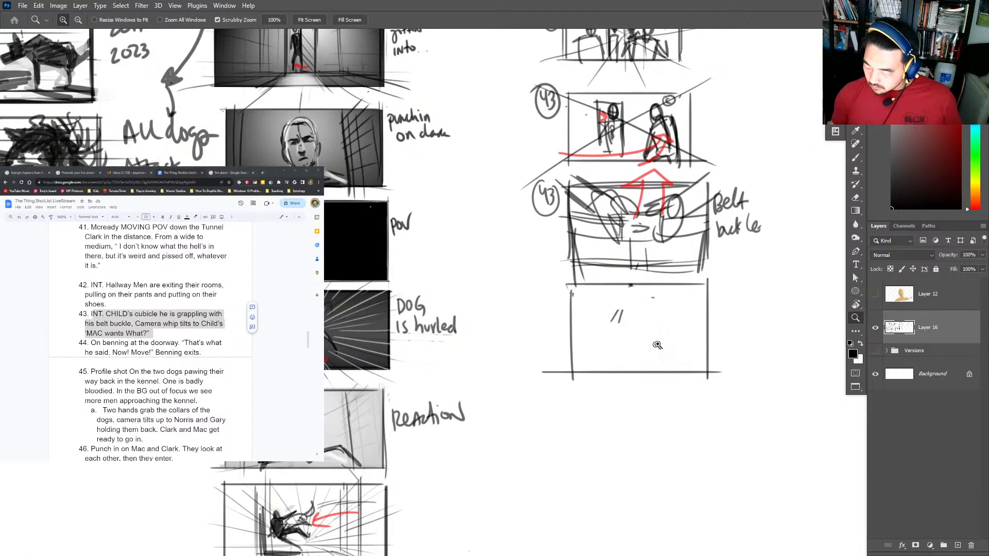
mouse_move(543, 369)
mouse_down()
mouse_move(721, 379)
mouse_move(713, 352)
mouse_move(707, 357)
mouse_up()
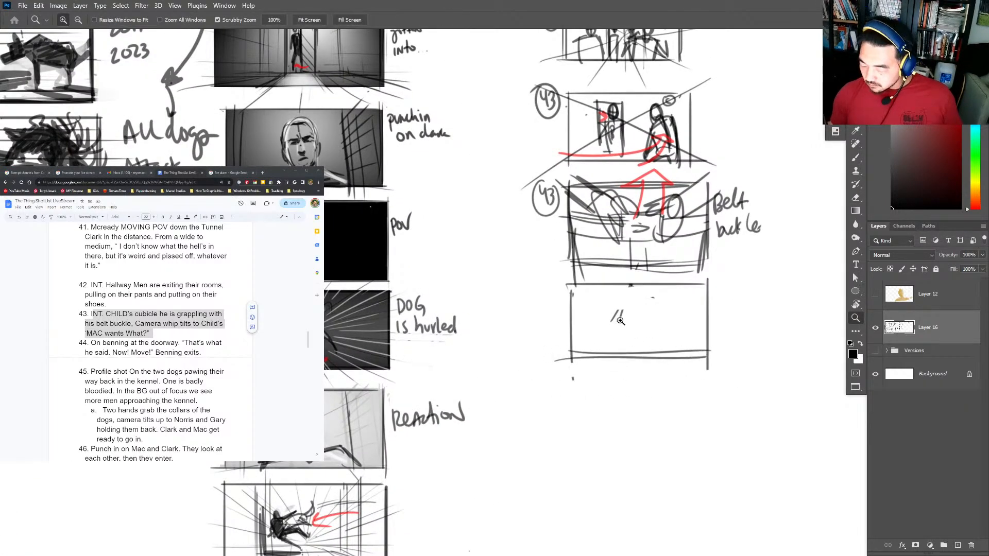
click(620, 321)
key(e)
drag(606, 308, 621, 315)
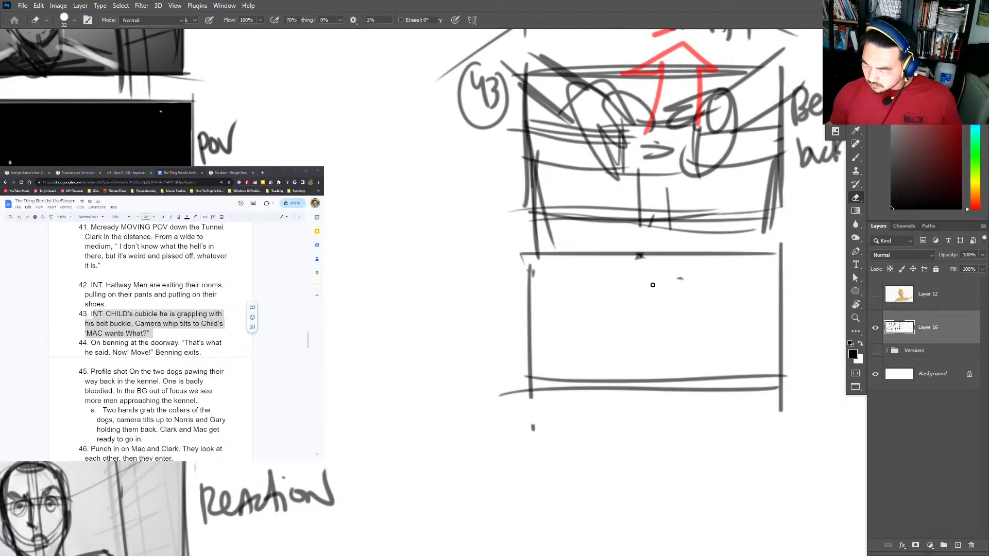
Sketch a large frontal head in the new panel with a brow guide, a vertical centre line and a mouth.
key(b)
mouse_move(630, 272)
mouse_down()
mouse_move(662, 364)
mouse_move(629, 268)
mouse_move(631, 372)
mouse_up()
key(ctrl+z)
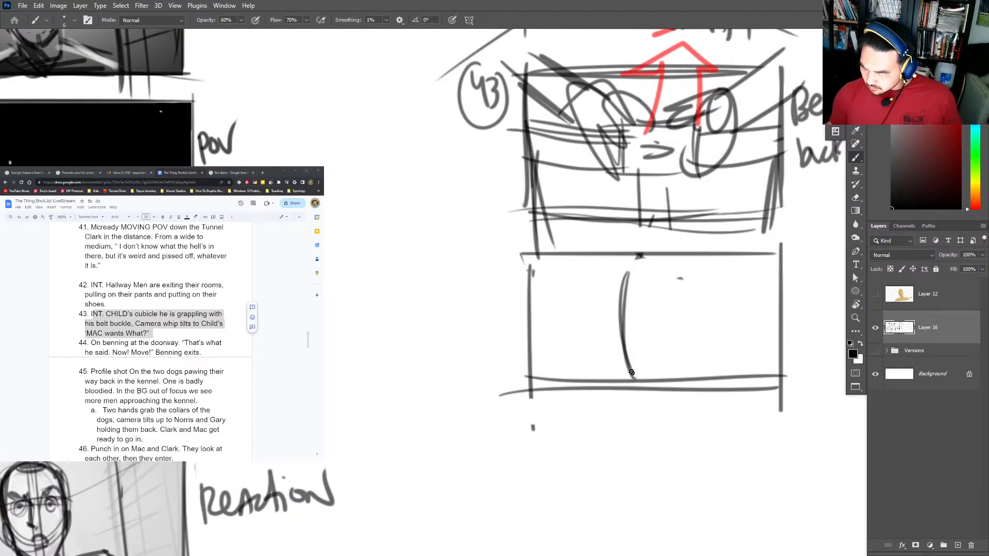
drag(615, 330, 693, 280)
drag(691, 268, 692, 376)
mouse_move(613, 324)
mouse_down()
mouse_move(698, 312)
mouse_move(704, 324)
mouse_up()
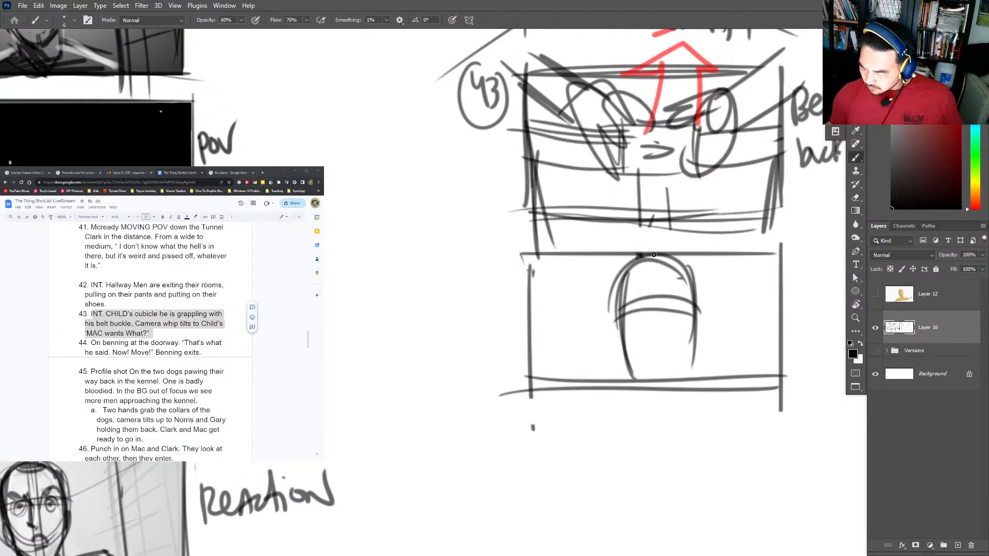
drag(653, 255, 657, 384)
mouse_move(650, 272)
mouse_down()
mouse_move(653, 381)
mouse_move(671, 349)
mouse_move(674, 359)
mouse_up()
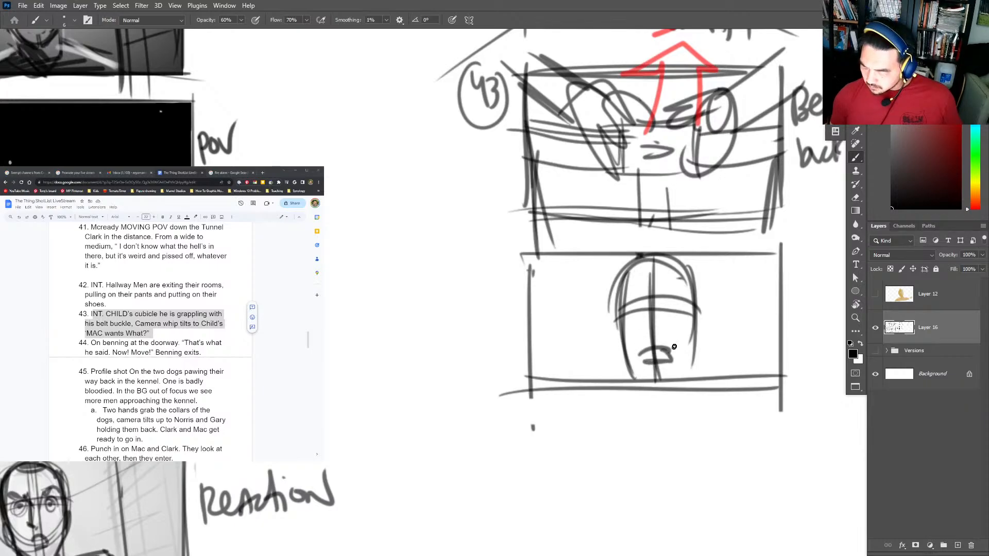
Add the eyes, eyebrows and ears to the head.
drag(668, 307, 677, 312)
drag(634, 309, 647, 308)
drag(628, 298, 645, 290)
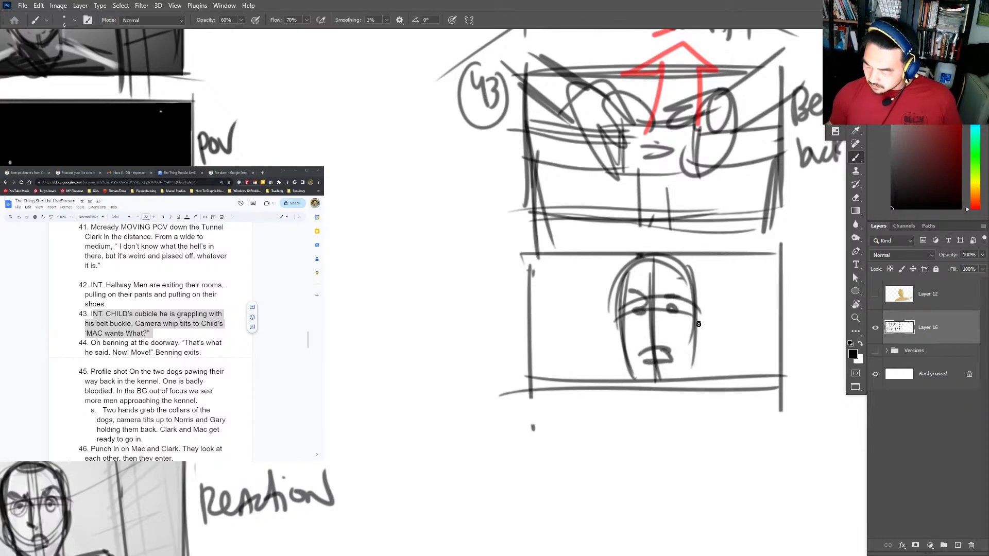
drag(699, 324, 693, 354)
drag(612, 329, 633, 362)
Draw straight lines radiating outward from both sides of the head past the panel's edges.
drag(476, 285, 612, 364)
drag(507, 227, 608, 320)
drag(576, 223, 605, 273)
drag(725, 219, 697, 287)
drag(776, 251, 725, 310)
drag(798, 285, 703, 366)
Lasso the head, scale it down within the upper part of the panel, and deselect it.
key(l)
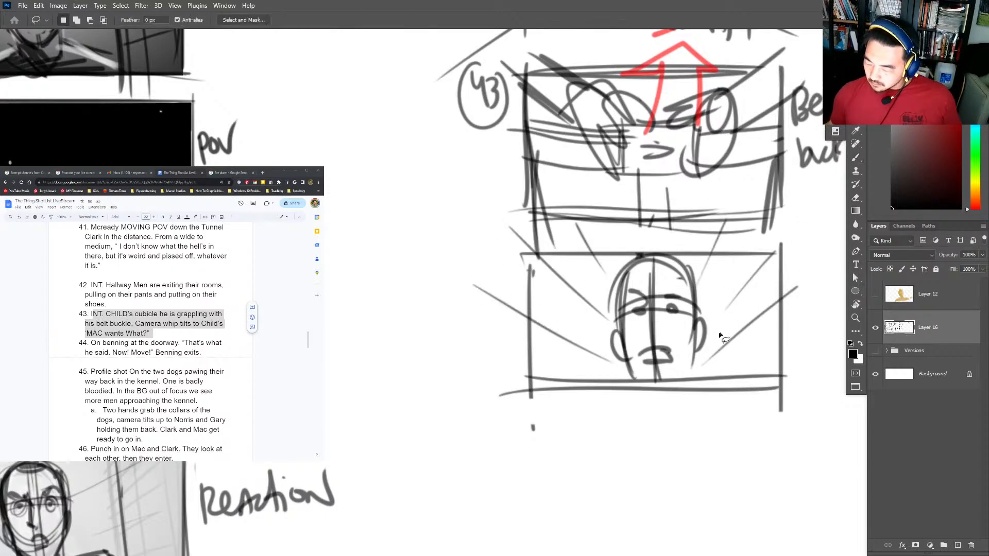
mouse_move(650, 254)
mouse_down()
mouse_move(713, 261)
mouse_move(716, 335)
mouse_up()
key(ctrl+t)
mouse_move(716, 380)
mouse_down()
mouse_move(694, 357)
mouse_move(681, 316)
mouse_up()
key(Return)
key(v)
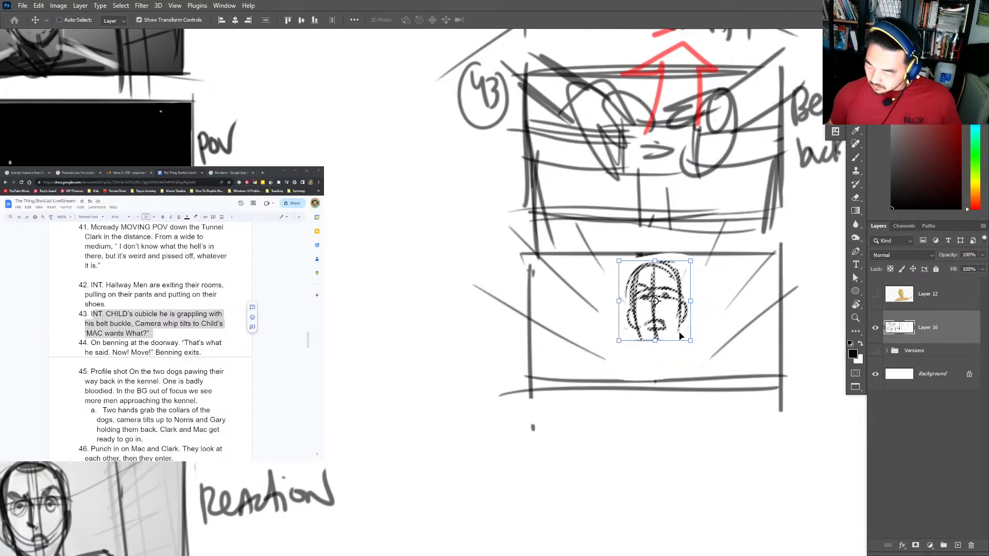
key(ctrl+d)
Sketch the man's neck, shoulders and both arms reaching down below the frame.
key(b)
drag(631, 296, 656, 351)
mouse_move(681, 321)
mouse_down()
mouse_move(665, 352)
mouse_move(656, 272)
mouse_move(566, 296)
mouse_up()
mouse_move(655, 281)
mouse_down()
mouse_move(710, 273)
mouse_move(703, 337)
mouse_up()
mouse_move(593, 277)
mouse_down()
mouse_move(575, 360)
mouse_move(617, 410)
mouse_up()
drag(621, 390, 635, 394)
drag(709, 356, 665, 407)
drag(611, 295, 595, 360)
mouse_move(595, 341)
mouse_down()
mouse_move(630, 401)
mouse_move(639, 397)
mouse_up()
mouse_move(690, 287)
mouse_down()
mouse_move(681, 367)
mouse_move(657, 418)
mouse_up()
drag(600, 383, 618, 417)
mouse_move(636, 410)
mouse_down()
mouse_move(611, 365)
mouse_move(609, 384)
mouse_up()
Try out rough clasped hands where the two forearms meet.
mouse_move(599, 357)
mouse_down()
mouse_move(644, 368)
mouse_move(622, 396)
mouse_move(608, 383)
mouse_up()
key(ctrl+z)
key(ctrl+z)
key(ctrl+z)
drag(588, 357, 637, 360)
mouse_move(603, 374)
mouse_down()
mouse_move(642, 369)
mouse_move(644, 359)
mouse_up()
key(z)
key(ctrl+z)
key(ctrl+z)
key(ctrl+z)
drag(598, 362, 624, 381)
drag(644, 360, 619, 384)
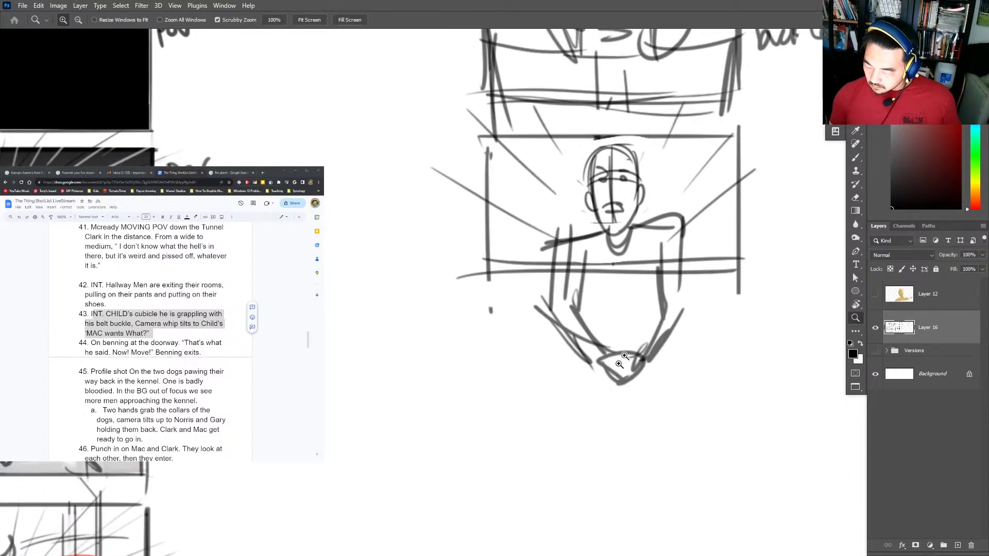
Reinforce the lines of both arms and erase the rough hands at their ends.
key(b)
drag(582, 284, 563, 356)
drag(593, 246, 560, 356)
mouse_move(680, 241)
mouse_down()
mouse_move(665, 349)
mouse_move(640, 360)
mouse_up()
key(e)
key(b)
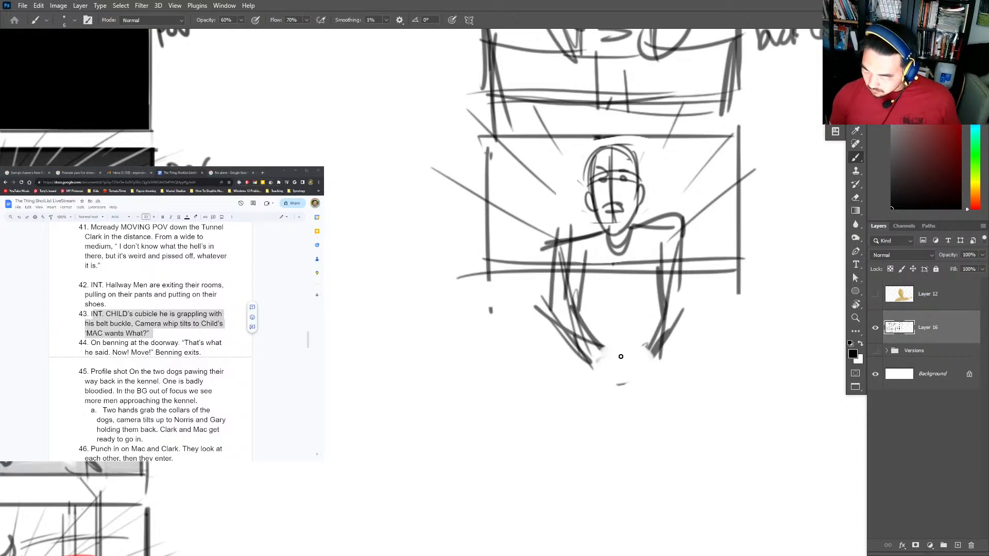
Draw both hands gripping the belt buckle at the ends of the forearms and darken their details.
mouse_move(617, 361)
mouse_down()
mouse_move(580, 392)
mouse_move(606, 422)
mouse_up()
key(ctrl+z)
key(ctrl+z)
mouse_move(617, 359)
mouse_down()
mouse_move(580, 383)
mouse_move(621, 364)
mouse_up()
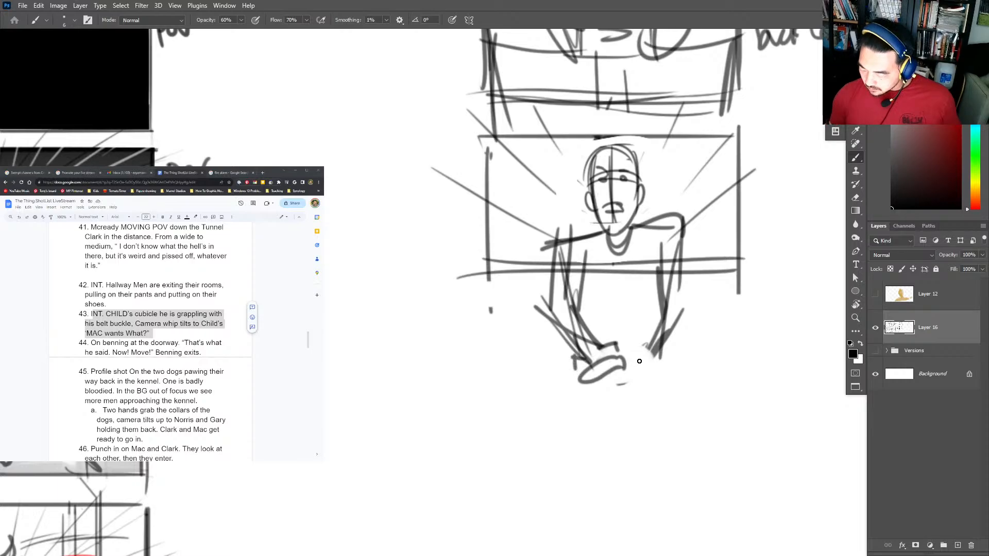
mouse_move(639, 355)
mouse_down()
mouse_move(645, 376)
mouse_move(672, 361)
mouse_move(652, 369)
mouse_move(620, 306)
mouse_move(614, 320)
mouse_up()
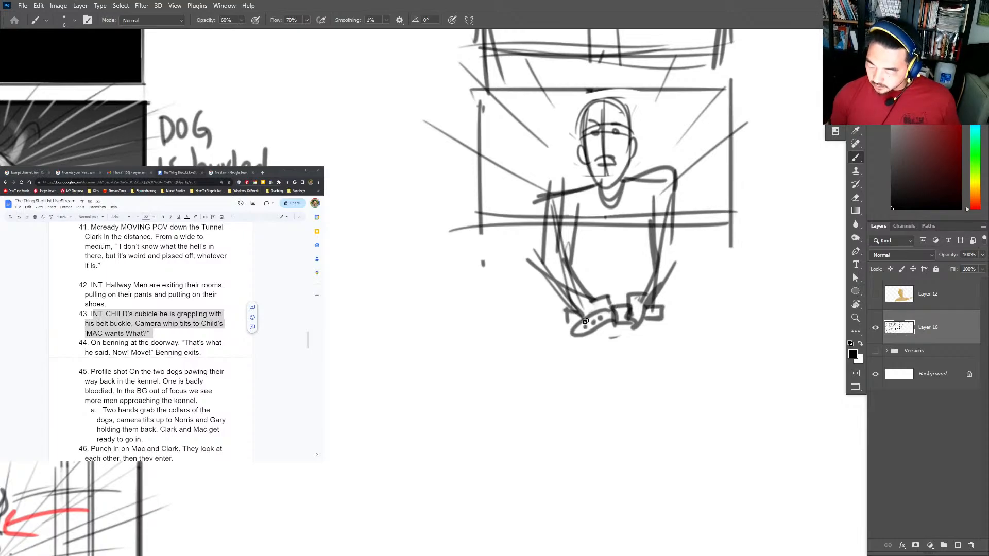
mouse_move(586, 321)
mouse_down()
mouse_move(611, 304)
mouse_move(638, 313)
mouse_up()
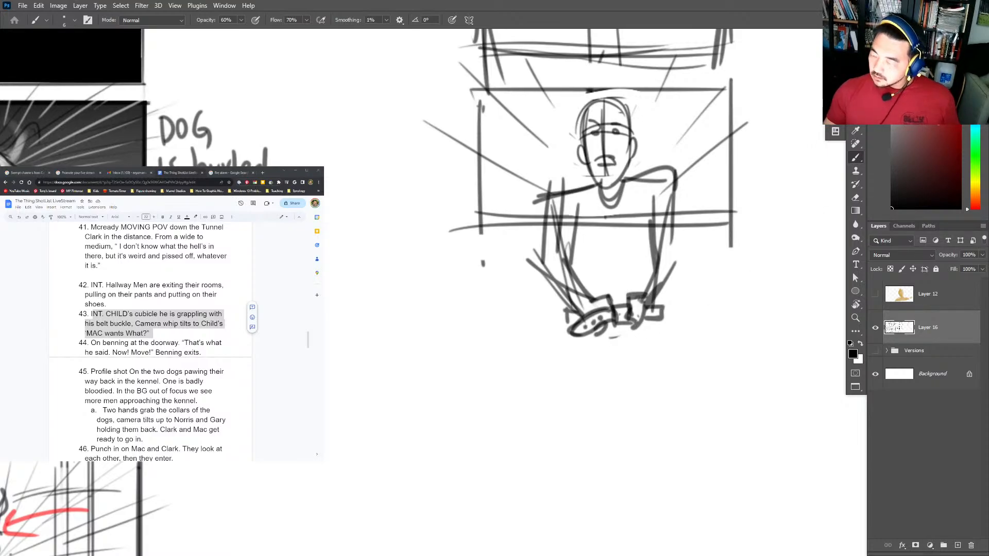
Mark the camera tilt in red with a box around the hands, an upward arrow and a box around the face.
mouse_move(563, 282)
mouse_down()
mouse_move(568, 346)
mouse_move(672, 278)
mouse_move(675, 350)
mouse_up()
drag(675, 350, 549, 347)
drag(621, 286, 616, 239)
mouse_move(602, 254)
mouse_down()
mouse_move(617, 238)
mouse_move(629, 254)
mouse_up()
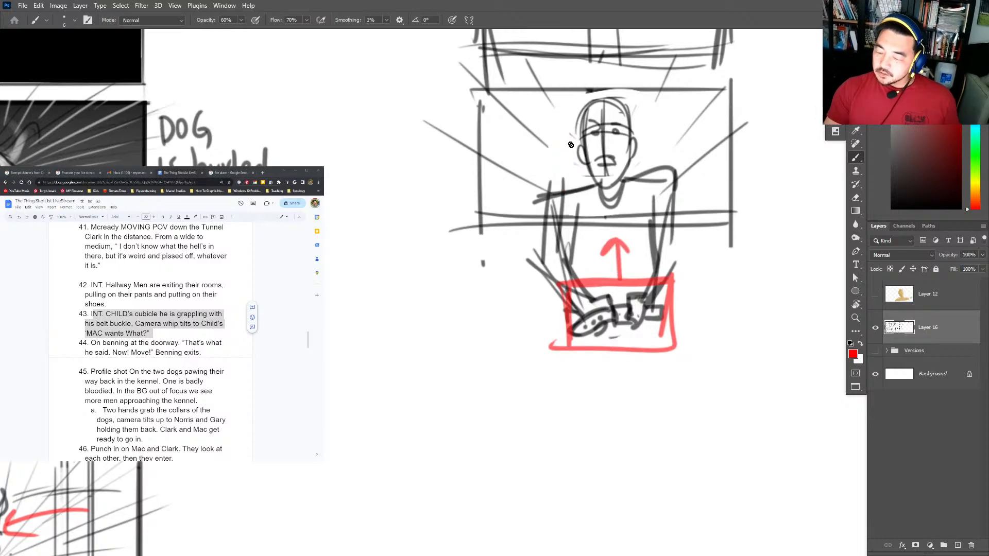
mouse_move(540, 99)
mouse_down()
mouse_move(545, 191)
mouse_move(698, 99)
mouse_up()
mouse_move(691, 97)
mouse_down()
mouse_move(688, 190)
mouse_move(525, 187)
mouse_up()
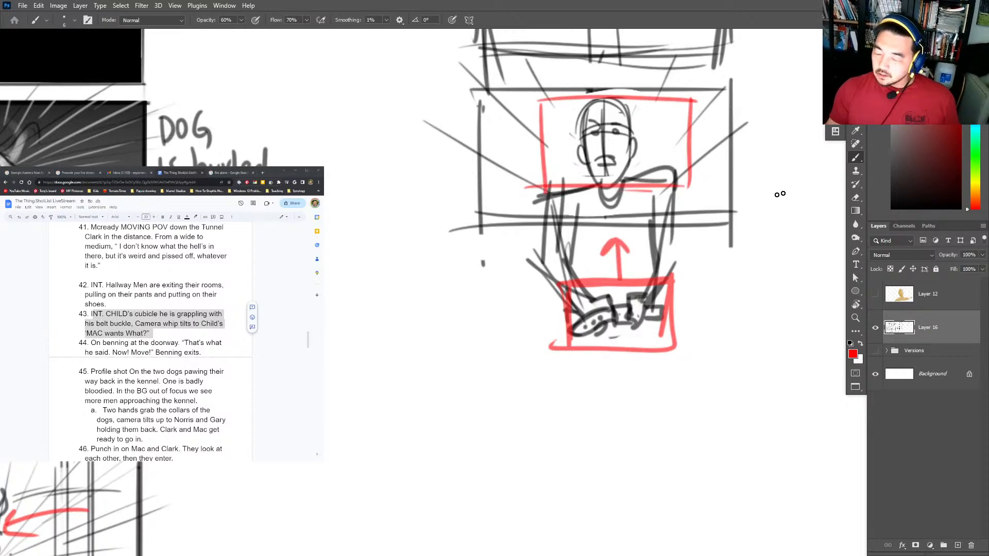
Handwrite "Mac wants what?" in black beside the face, clearing the frame lines that run into the note.
key(d)
key(z)
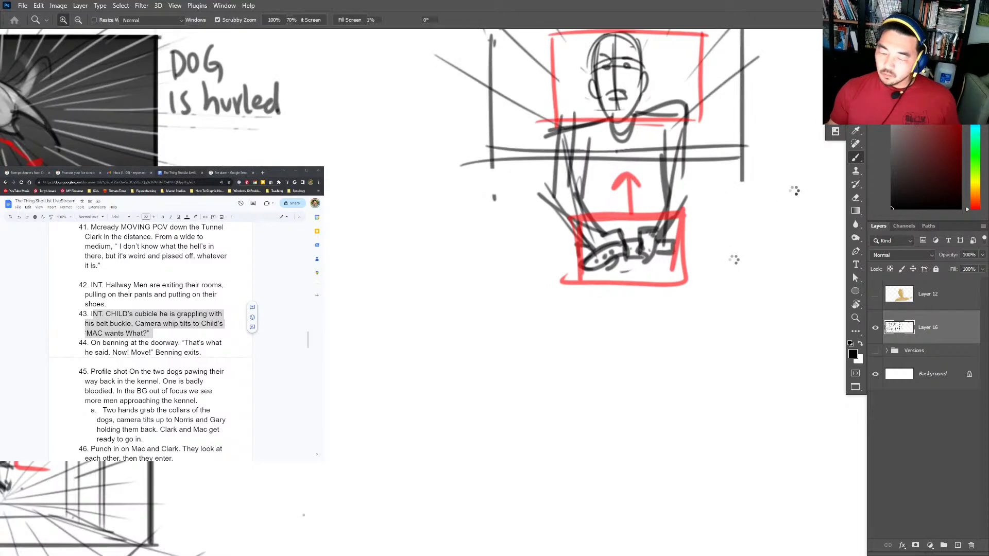
mouse_move(745, 196)
mouse_down()
mouse_move(734, 261)
mouse_move(654, 255)
mouse_up()
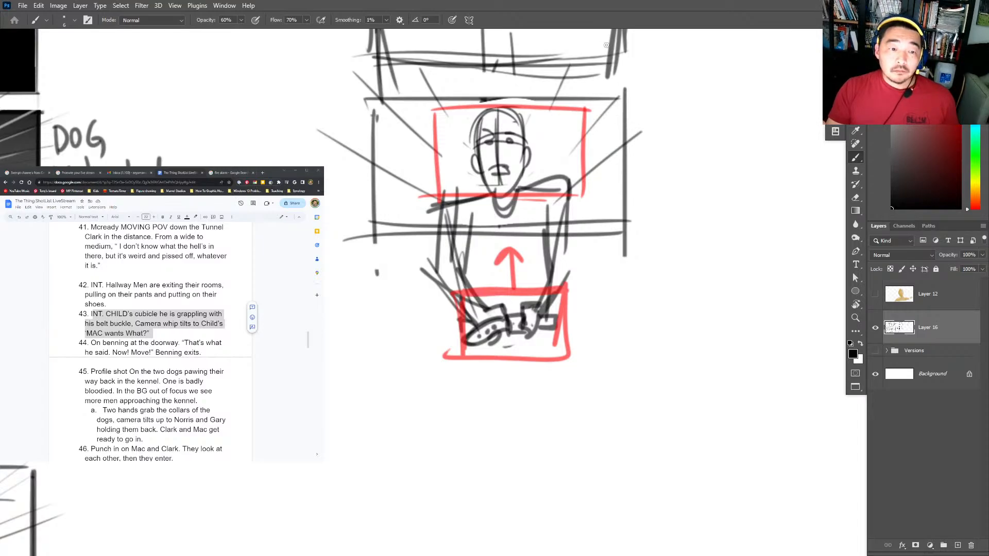
mouse_move(607, 118)
mouse_down()
mouse_move(620, 136)
mouse_move(628, 118)
mouse_move(616, 167)
mouse_move(649, 156)
mouse_move(622, 117)
mouse_move(630, 136)
mouse_move(655, 132)
mouse_up()
key(ctrl+z)
key(ctrl+z)
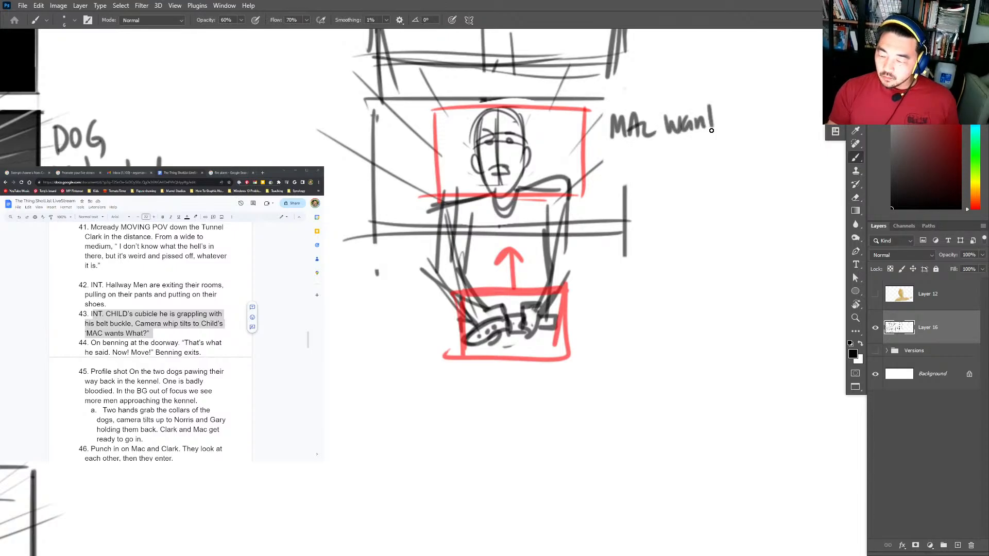
mouse_move(635, 163)
mouse_down()
mouse_move(644, 139)
mouse_move(687, 166)
mouse_up()
drag(677, 151, 697, 149)
drag(696, 138, 701, 166)
click(701, 176)
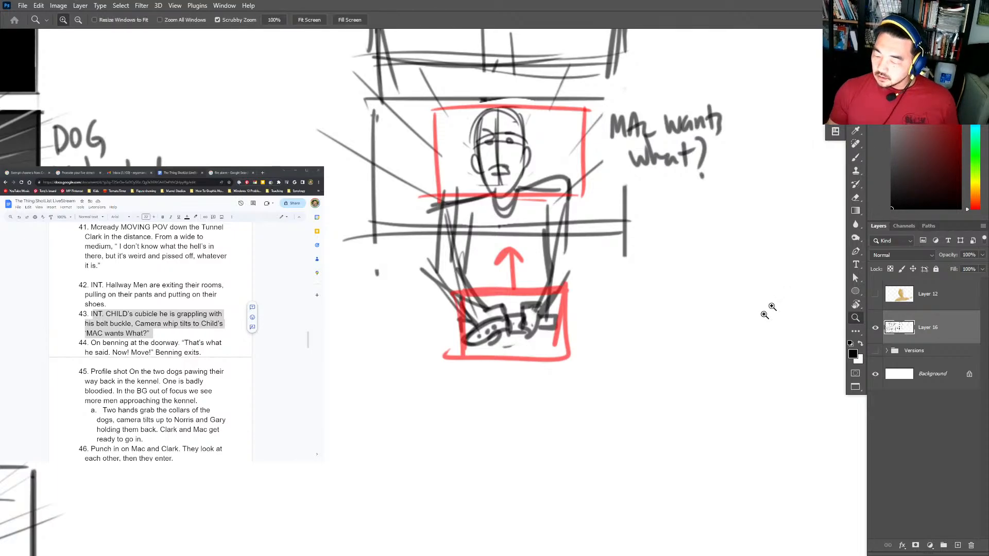
Draw a long horizontal line between the belt buckle panel and the face panel.
scroll(751, 190, down, 2)
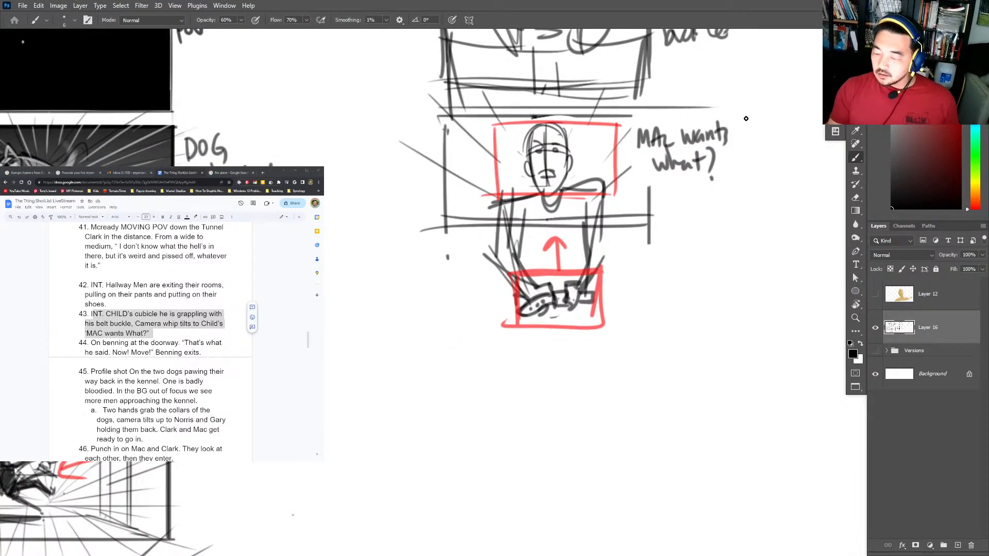
drag(659, 293, 659, 225)
key(ctrl+space)
mouse_move(471, 302)
mouse_down()
mouse_move(404, 351)
mouse_move(430, 321)
mouse_up()
drag(543, 105, 550, 183)
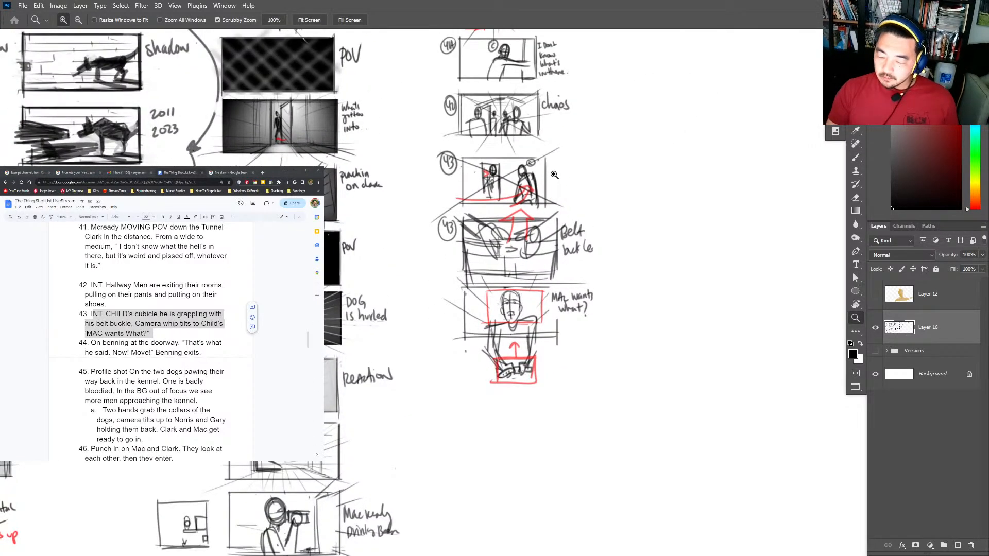
key(m)
drag(459, 148, 557, 206)
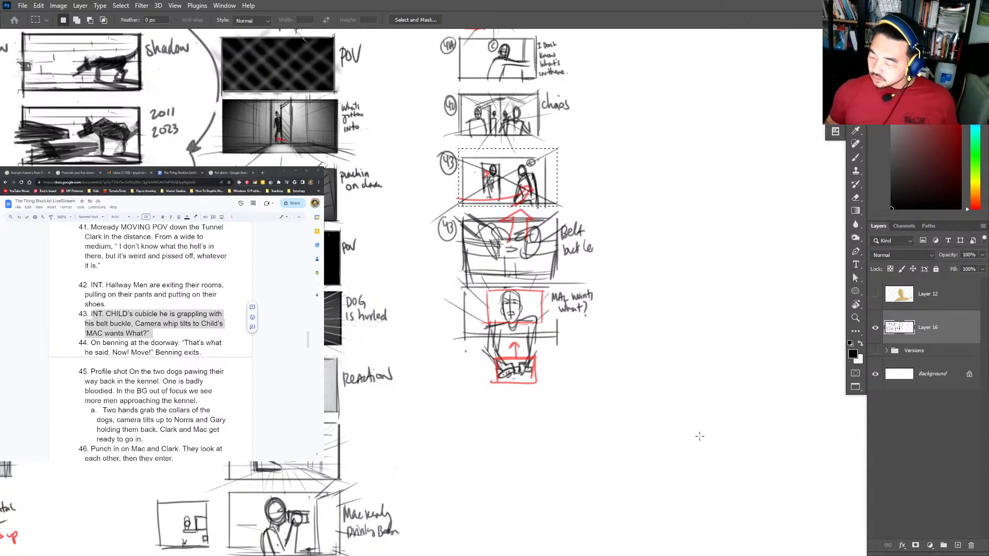
key(ctrl+d)
Write a circled 44 below the camera tilt sketch and draw a rectangular panel frame beside it.
drag(572, 433, 581, 306)
drag(502, 257, 519, 240)
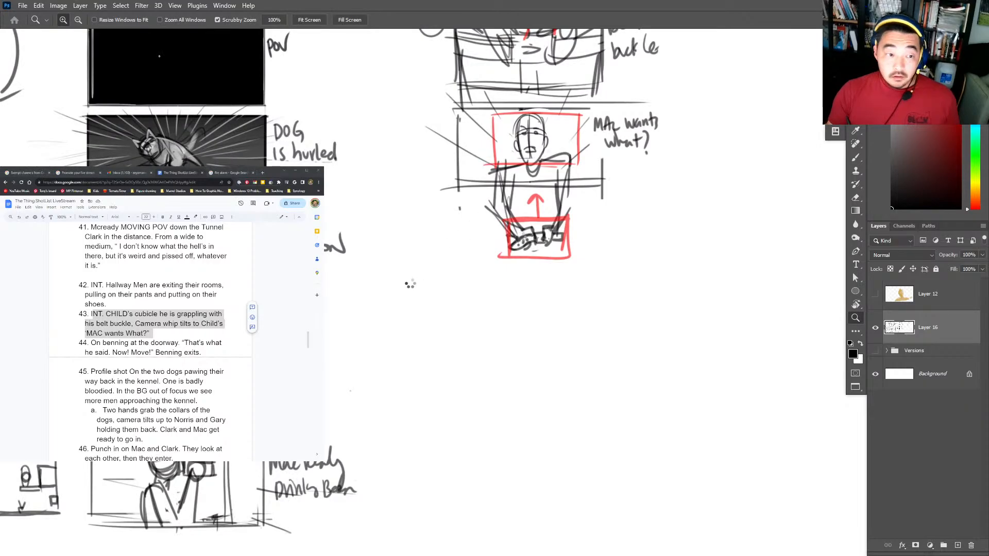
key(b)
drag(411, 281, 463, 363)
mouse_move(449, 287)
mouse_down()
mouse_move(606, 289)
mouse_move(603, 342)
mouse_move(604, 363)
mouse_up()
drag(447, 366, 635, 369)
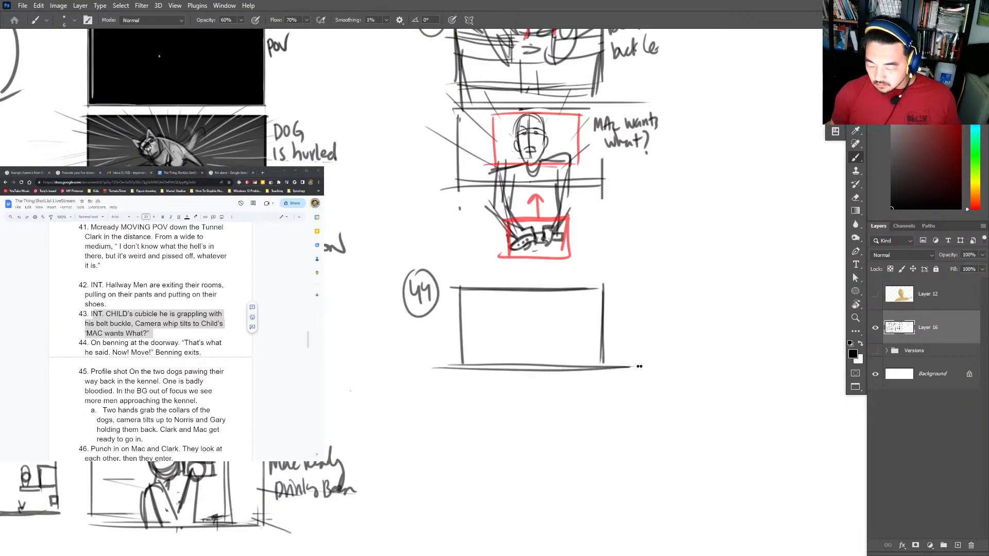
Sketch Childs from behind in the right part of panel 44, with an oval head, broad shoulders and torso.
key(z)
drag(536, 320, 625, 342)
click(543, 320)
key(b)
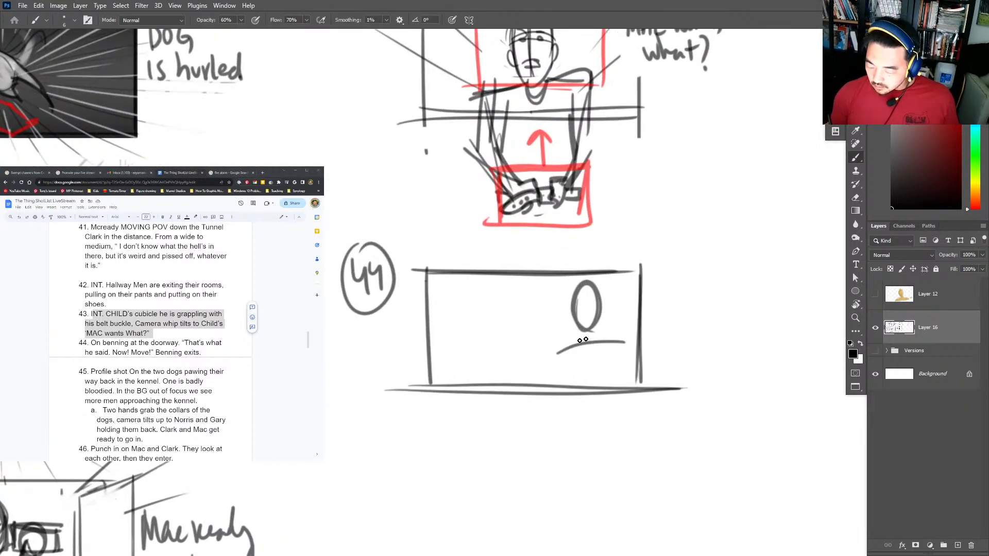
drag(553, 356, 629, 343)
mouse_move(629, 344)
mouse_down()
mouse_move(634, 384)
mouse_move(603, 369)
mouse_up()
drag(559, 344, 562, 398)
drag(545, 353, 627, 343)
drag(627, 344, 627, 388)
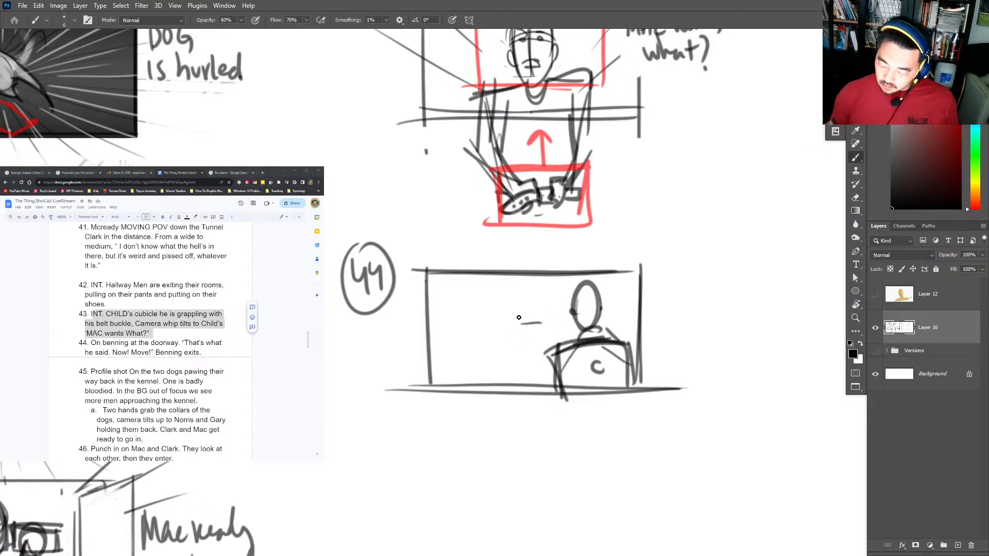
Draw a doorway with a vertical frame, lintel and open door beside the foreground figure in panel 44.
key(ctrl)
drag(482, 281, 480, 385)
mouse_move(478, 282)
mouse_down()
mouse_move(479, 378)
mouse_move(464, 287)
mouse_move(530, 284)
mouse_up()
drag(537, 394, 538, 282)
mouse_move(466, 284)
mouse_down()
mouse_move(541, 295)
mouse_move(472, 391)
mouse_up()
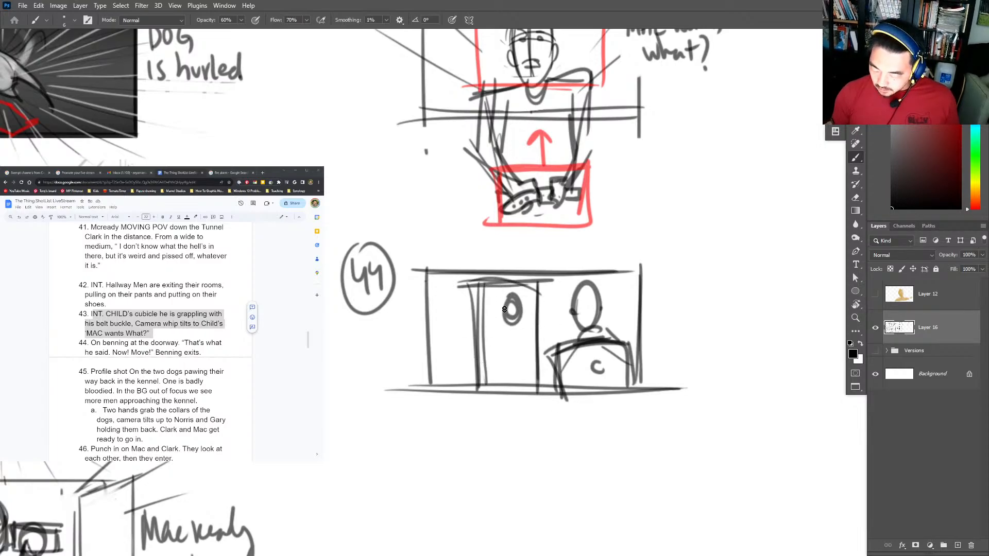
drag(513, 295, 514, 296)
mouse_move(512, 303)
mouse_down()
mouse_move(521, 307)
mouse_move(514, 267)
mouse_move(508, 395)
mouse_up()
key(ctrl+z)
key(ctrl+z)
drag(476, 283, 479, 399)
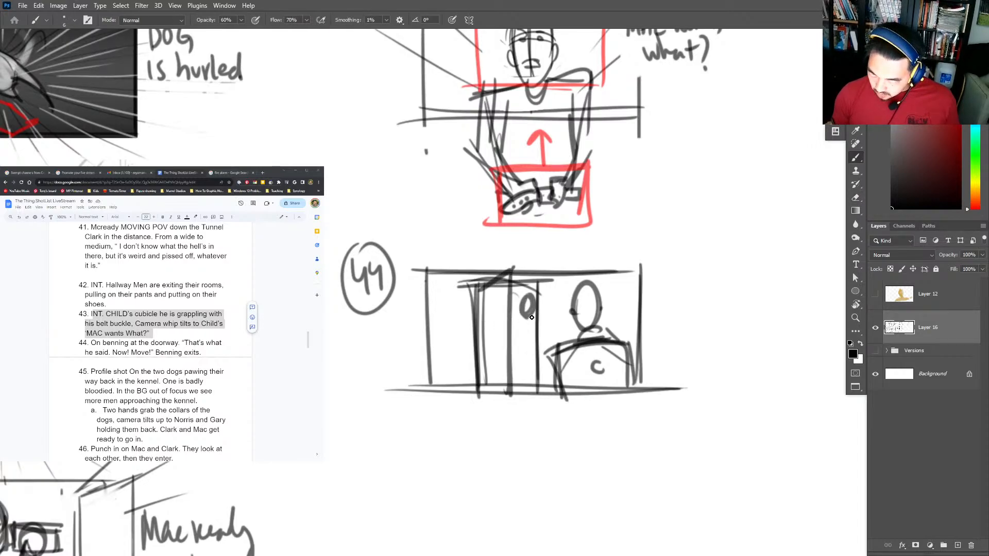
Sketch Benning standing in the doorway of panel 44, with a small head, shoulder line and body.
key(e)
mouse_move(527, 293)
mouse_down()
mouse_move(532, 311)
mouse_move(535, 304)
mouse_move(525, 312)
mouse_move(530, 295)
mouse_up()
key(z)
key(b)
mouse_move(507, 326)
mouse_down()
mouse_move(536, 323)
mouse_move(533, 298)
mouse_move(528, 385)
mouse_up()
drag(538, 325, 547, 351)
Add a contour to the foreground figure's head and restate the border lines of panel 44.
mouse_move(593, 296)
mouse_down()
mouse_move(587, 308)
mouse_move(604, 329)
mouse_up()
drag(409, 276, 648, 273)
drag(652, 271, 653, 388)
drag(641, 392, 531, 391)
drag(436, 262, 431, 392)
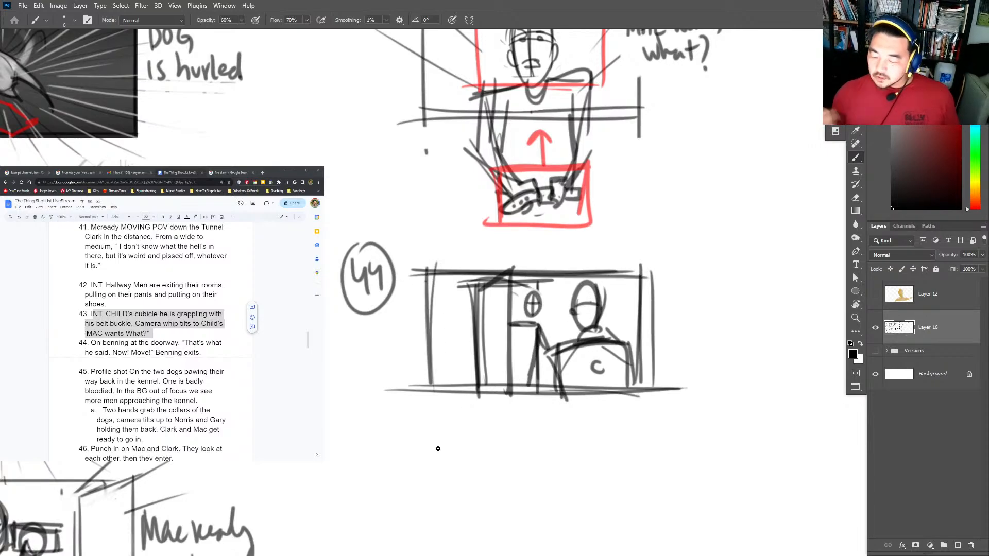
Copy the panel 44 sketch and paste it into the BG layer of shot 48 panel A in Storyboard Pro.
drag(438, 449, 402, 382)
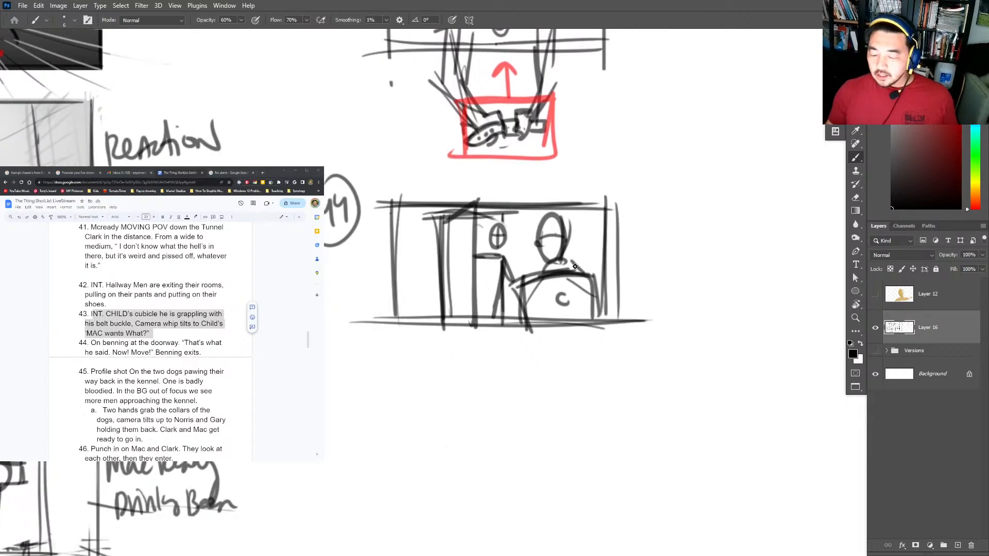
key(m)
drag(640, 196, 377, 336)
key(alt+Tab)
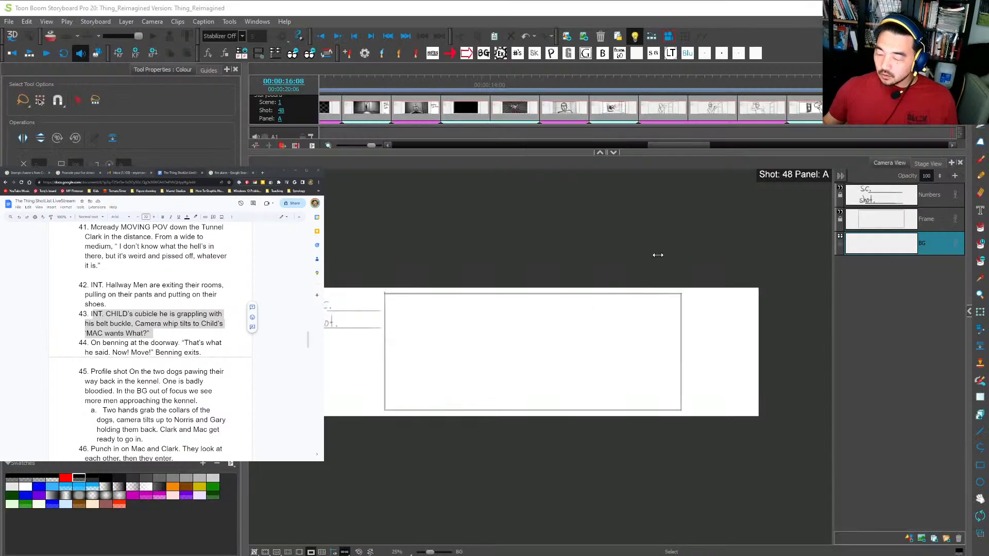
click(867, 249)
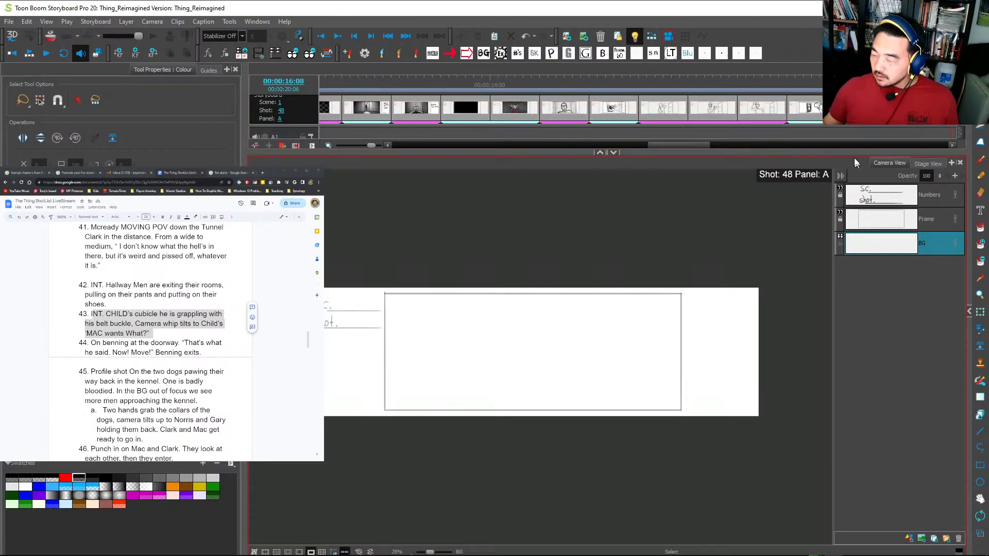
scroll(842, 148, right, 3)
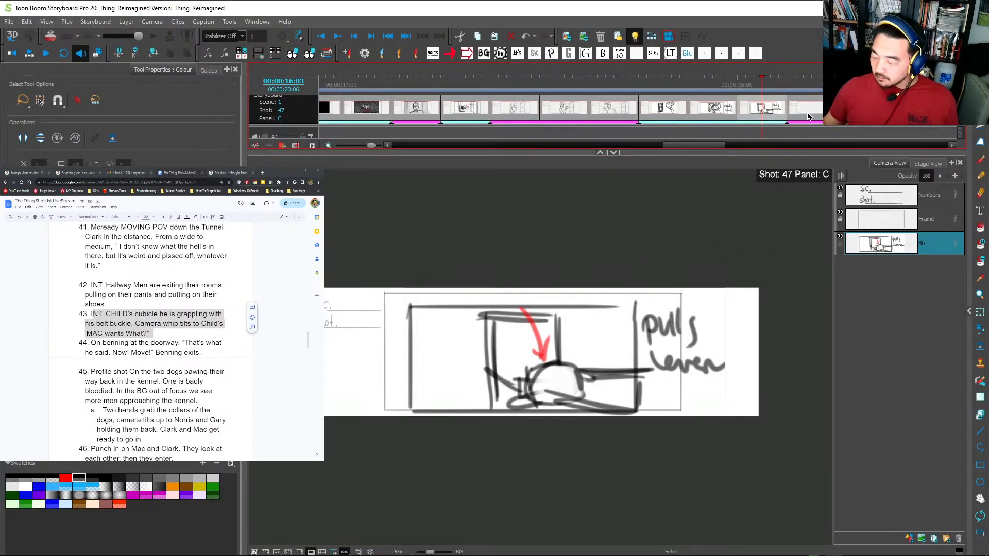
click(840, 175)
key(ctrl+v)
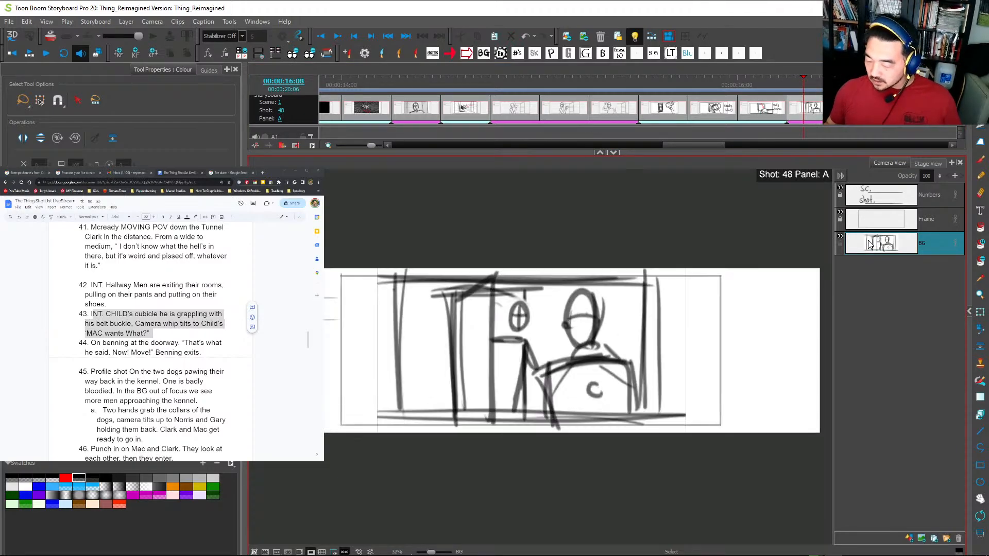
Add a vector layer above the BG sketch and choose a light blue brush color for the perspective guides.
click(909, 538)
key(alt+b)
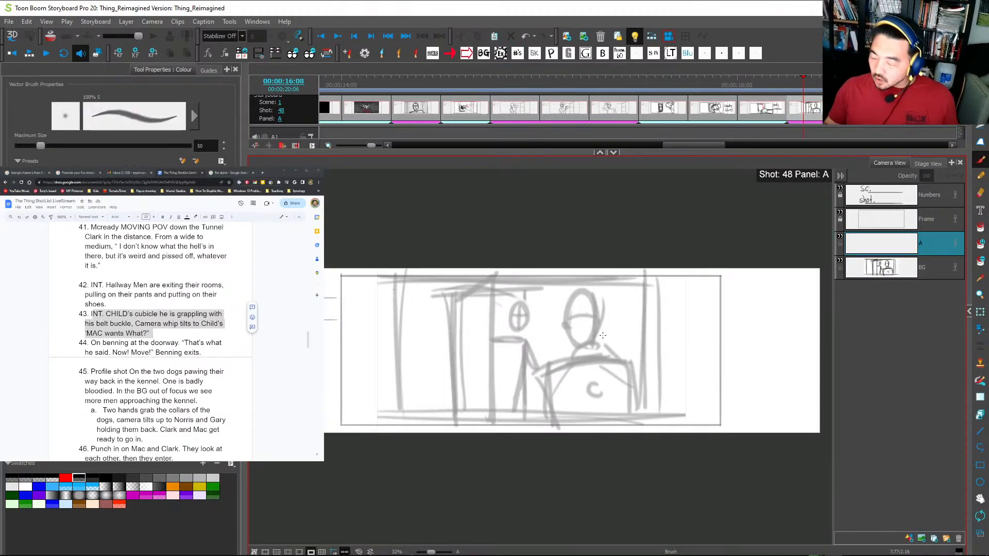
click(66, 487)
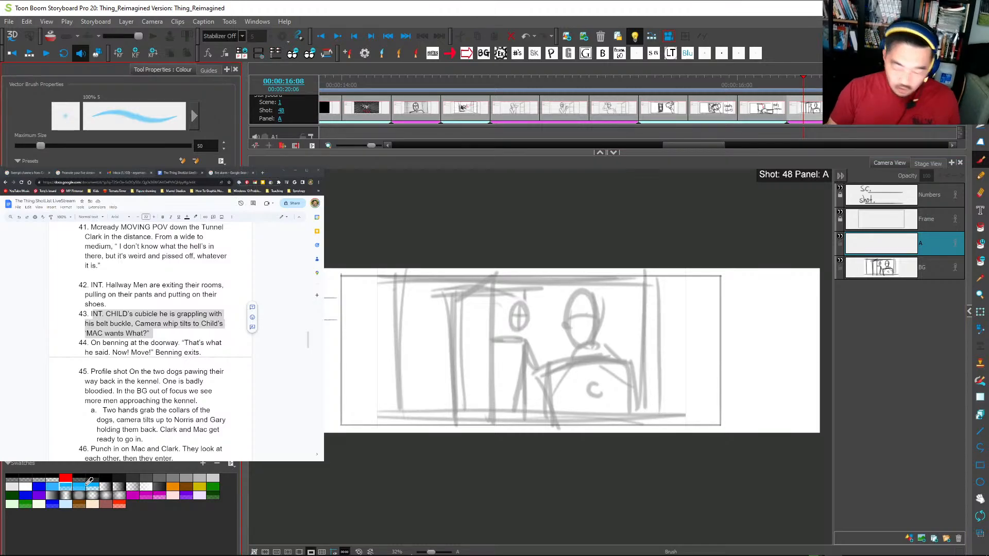
scroll(606, 373, up, 1)
drag(607, 374, 626, 347)
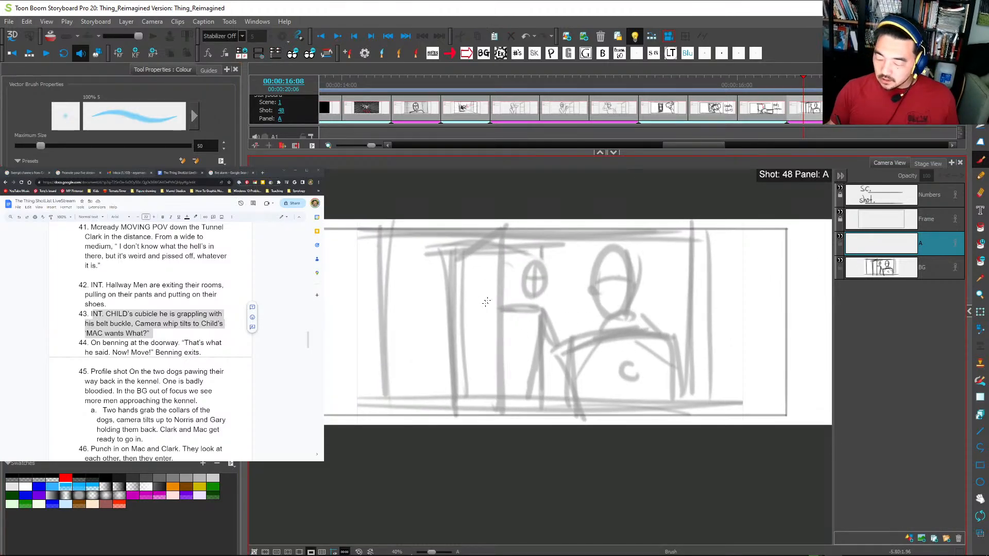
drag(324, 299, 824, 332)
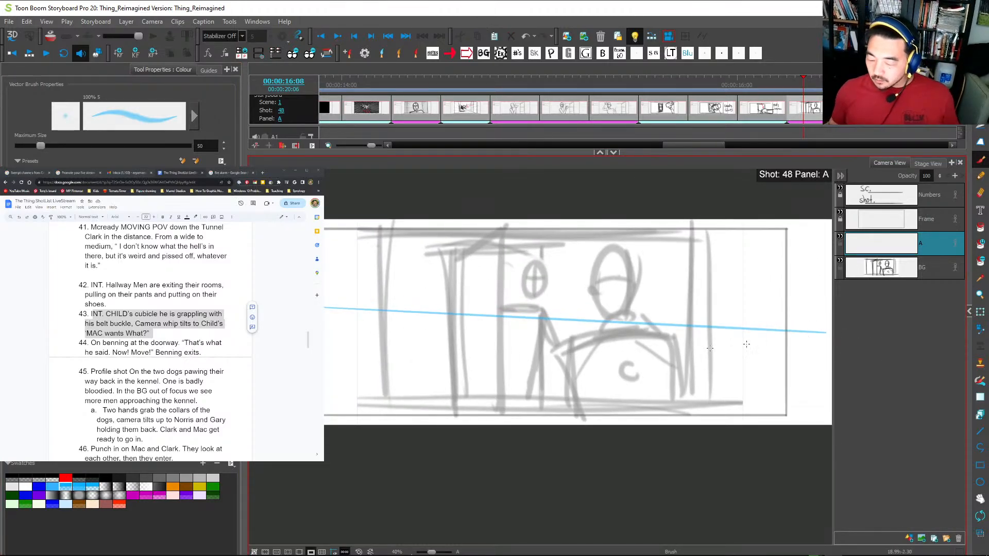
key(ctrl+z)
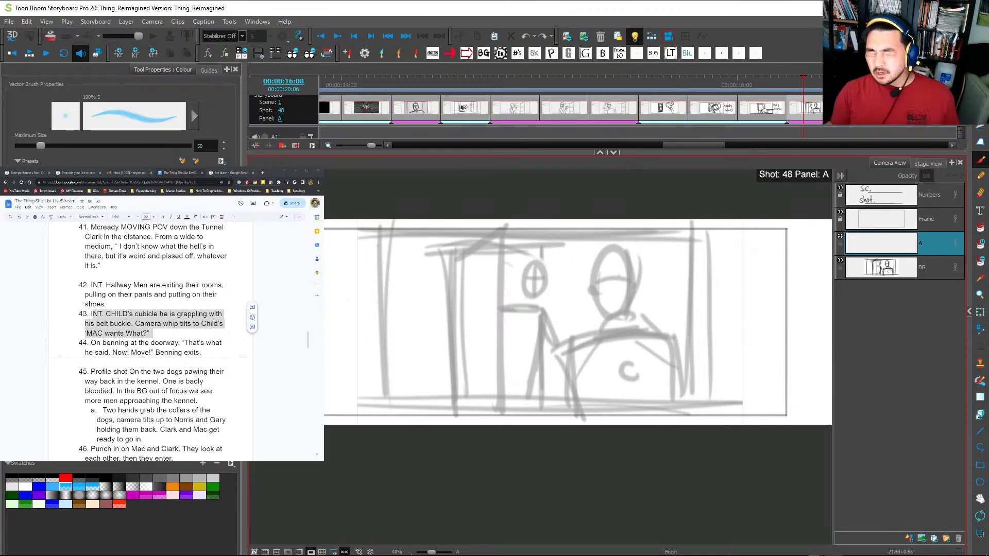
drag(324, 319, 829, 320)
key(ctrl+z)
Draw a light blue horizon line through both heads and radiate perspective lines from a vanishing point at the doorway figure.
drag(327, 287, 793, 287)
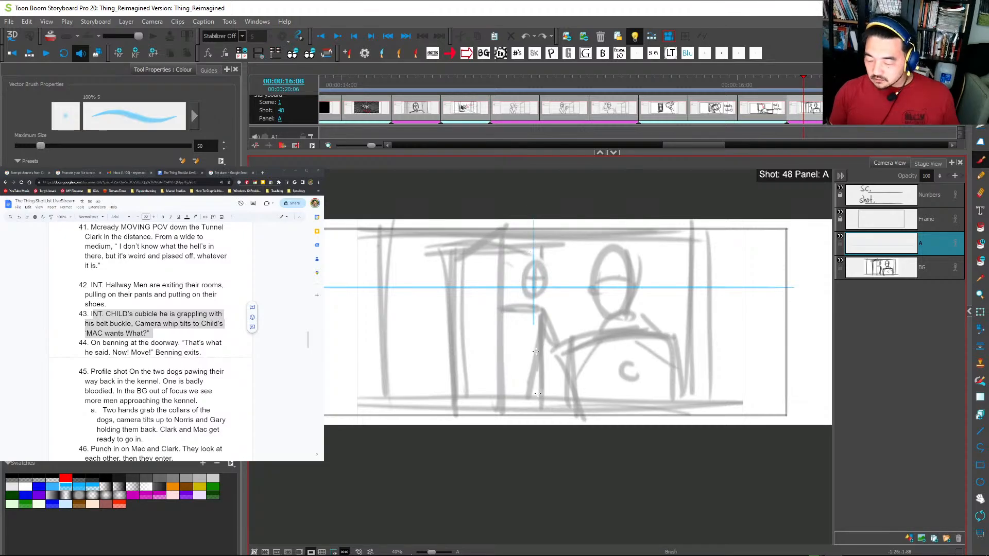
scroll(542, 320, down, 1)
mouse_move(533, 306)
mouse_down()
mouse_move(374, 376)
mouse_move(490, 373)
mouse_move(570, 346)
mouse_move(609, 374)
mouse_move(613, 330)
mouse_move(701, 373)
mouse_move(647, 170)
mouse_move(481, 199)
mouse_move(341, 209)
mouse_up()
mouse_move(533, 305)
mouse_down()
mouse_move(360, 276)
mouse_move(364, 333)
mouse_up()
Draw evenly spread vertical guide lines across the full width of the perspective grid.
key(alt+b)
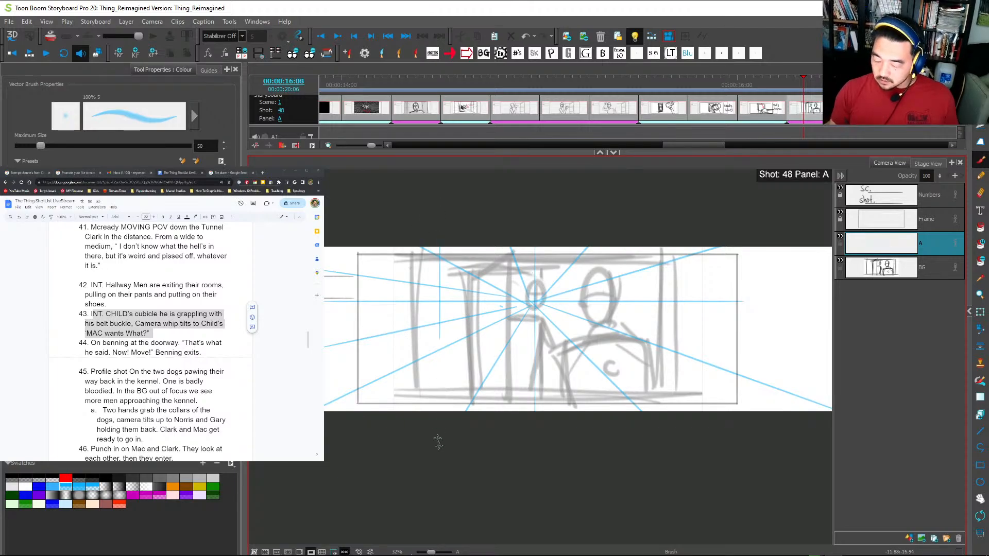
drag(394, 250, 394, 410)
drag(446, 250, 452, 410)
drag(493, 250, 493, 410)
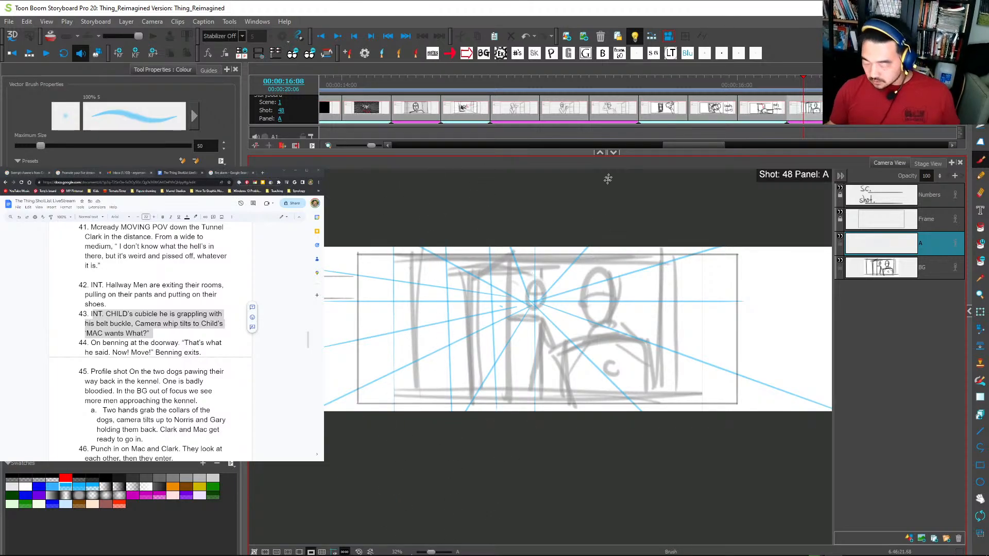
drag(612, 250, 612, 410)
drag(664, 250, 664, 409)
drag(725, 250, 718, 410)
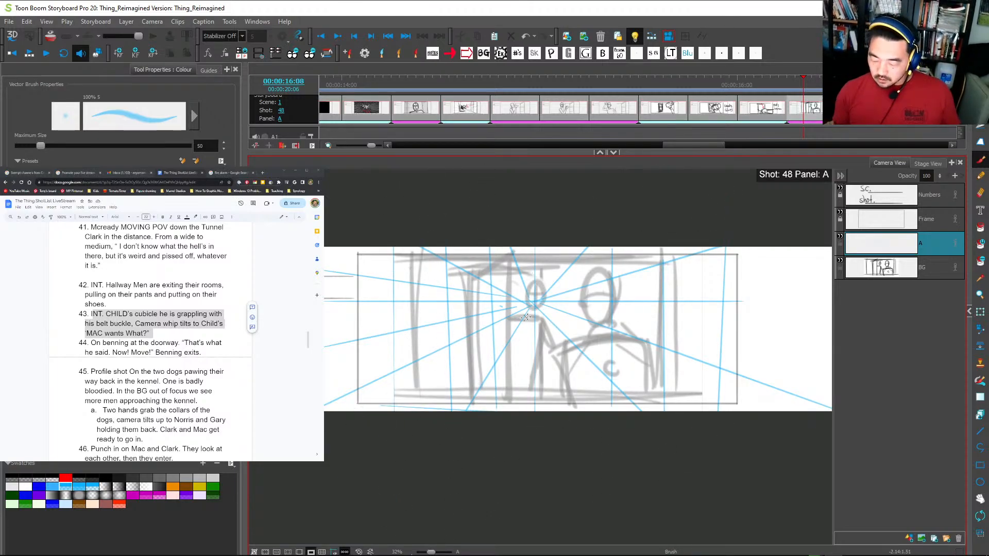
Add more perspective rays toward the lower left and extra vertical guides just left of the doorway.
drag(526, 318, 441, 370)
drag(445, 251, 443, 409)
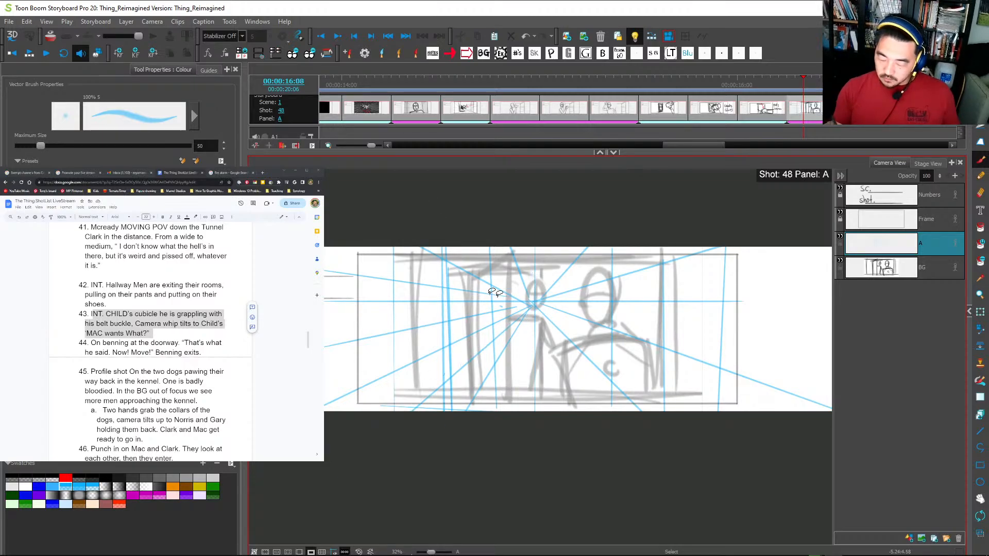
drag(450, 250, 456, 411)
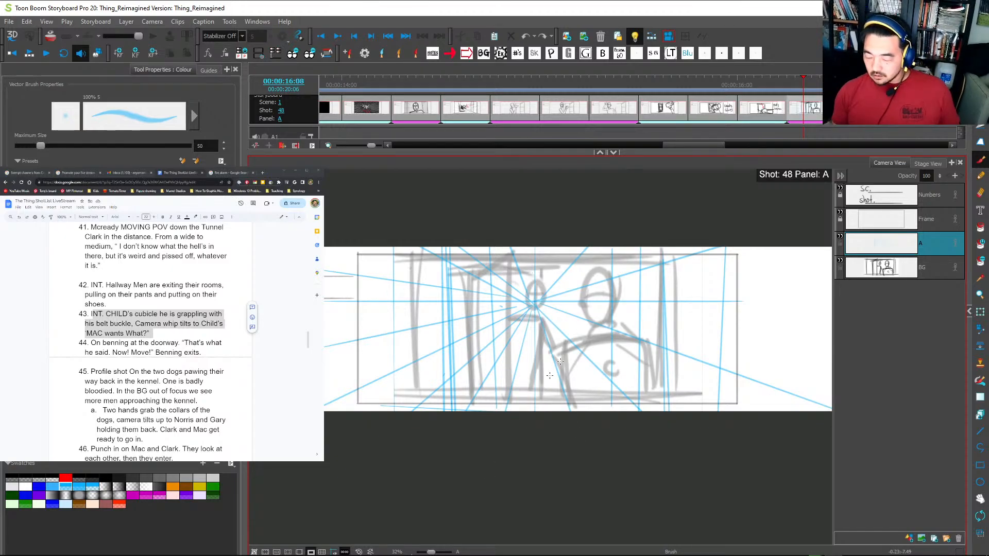
Add another vector layer above the perspective grid and lower the opacity of the BG sketch layer.
scroll(549, 376, up, 1)
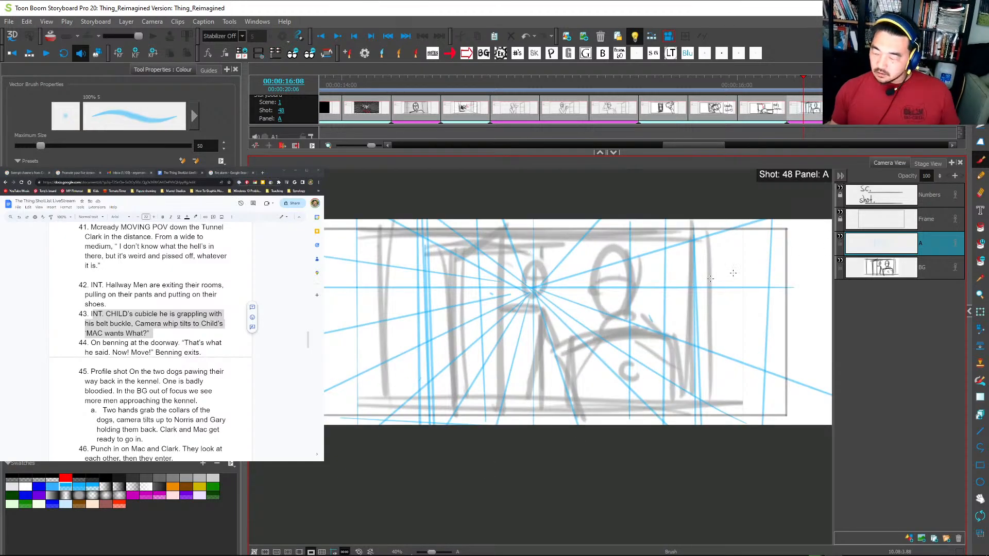
click(909, 540)
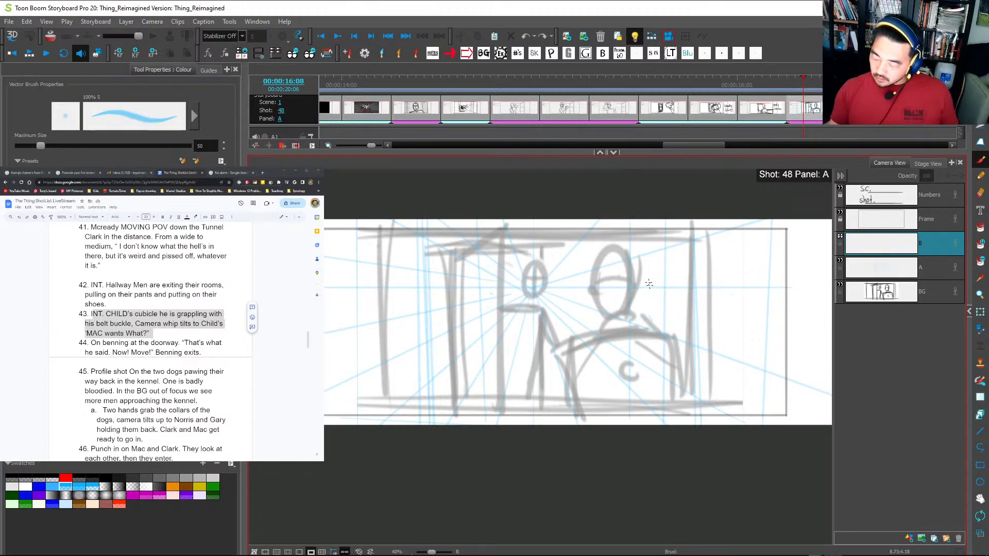
mouse_move(613, 247)
mouse_down()
mouse_move(636, 278)
mouse_move(608, 306)
mouse_up()
key(ctrl+z)
key(alt+s)
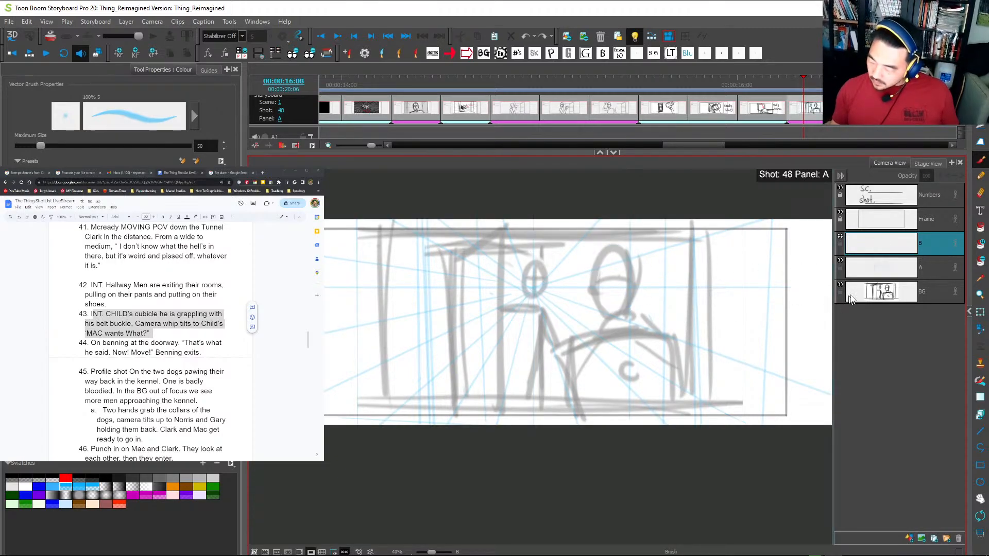
click(876, 291)
drag(939, 178, 940, 247)
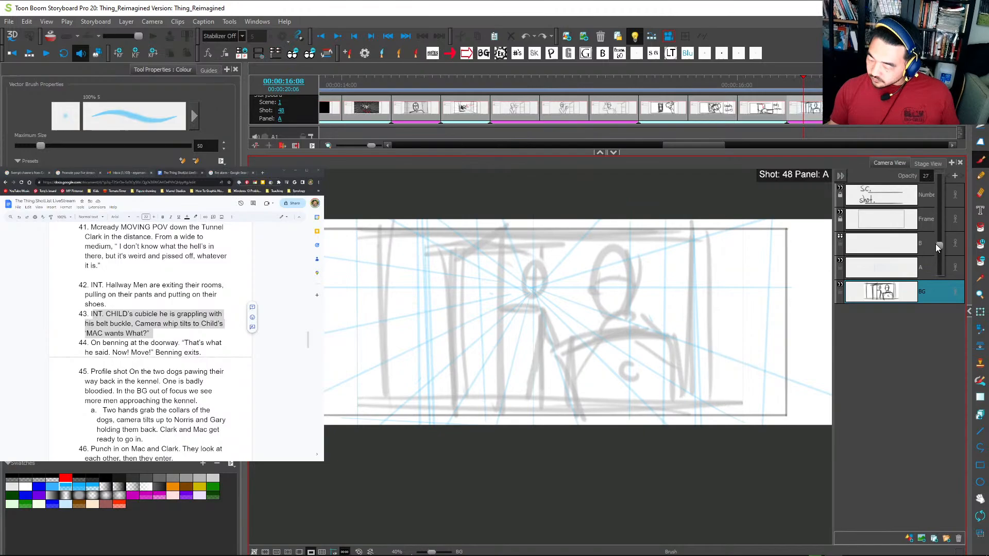
On layer B, rough in the foreground figure's head, neck, shoulders, torso and arms, with a small round mark on the back.
click(888, 243)
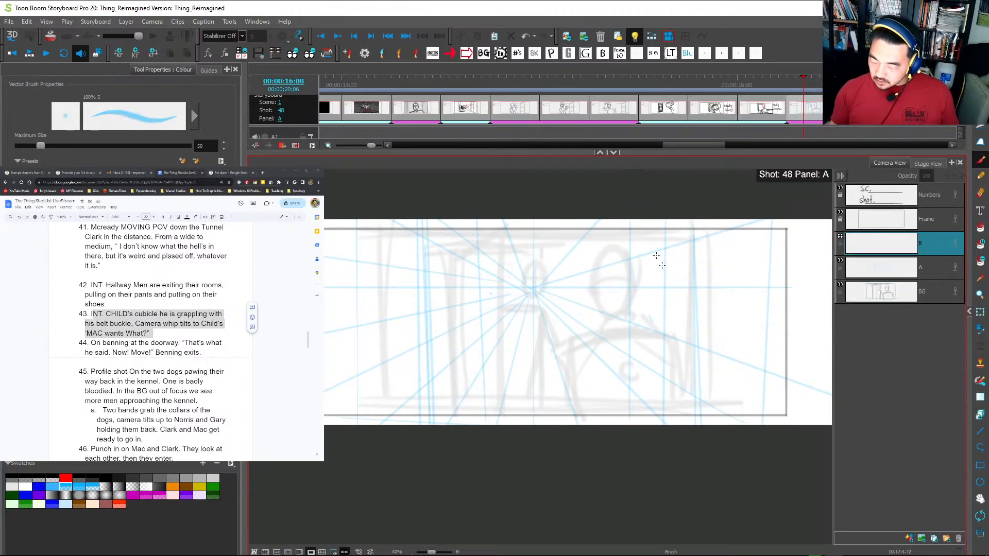
mouse_move(661, 264)
mouse_down()
mouse_move(665, 309)
mouse_move(670, 268)
mouse_move(611, 278)
mouse_up()
mouse_move(593, 352)
mouse_down()
mouse_move(711, 347)
mouse_move(582, 356)
mouse_up()
mouse_move(629, 327)
mouse_down()
mouse_move(670, 323)
mouse_move(633, 335)
mouse_move(662, 315)
mouse_up()
drag(572, 359, 747, 341)
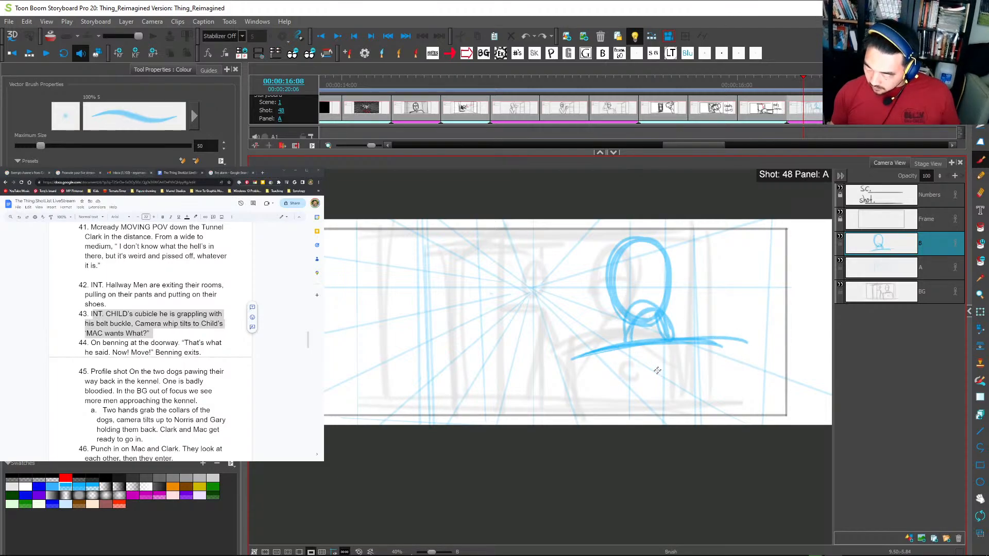
drag(662, 367, 657, 381)
drag(587, 352, 592, 430)
mouse_move(561, 363)
mouse_down()
mouse_move(659, 344)
mouse_move(731, 417)
mouse_up()
mouse_move(731, 394)
mouse_down()
mouse_move(740, 352)
mouse_move(688, 426)
mouse_up()
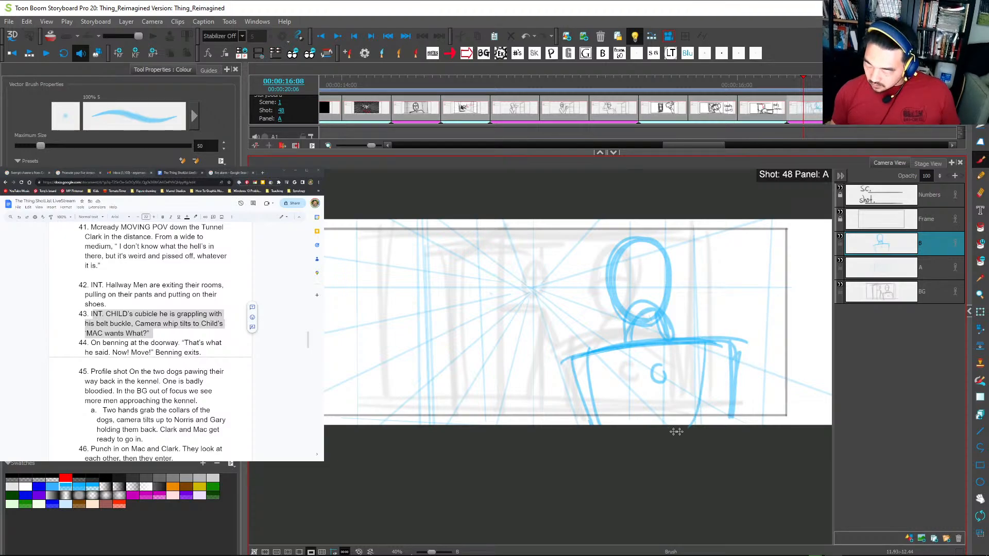
mouse_move(419, 225)
mouse_down()
mouse_move(422, 423)
mouse_move(415, 405)
mouse_up()
key(ctrl+z)
key(ctrl+z)
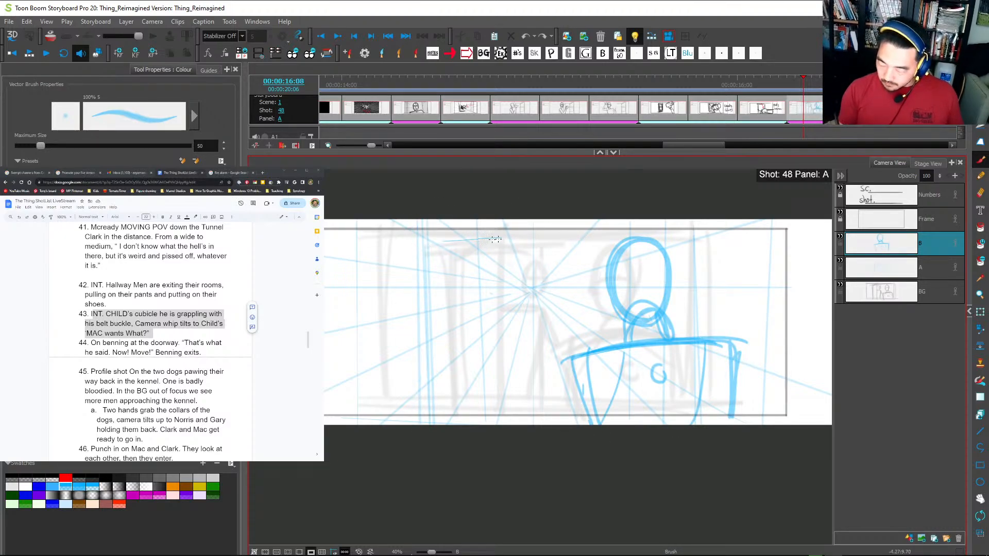
key(ctrl+z)
drag(453, 245, 454, 412)
key(ctrl+z)
Draw the doorway's two vertical jambs and horizontal lintel in light blue, left of the foreground figure.
drag(454, 246, 453, 419)
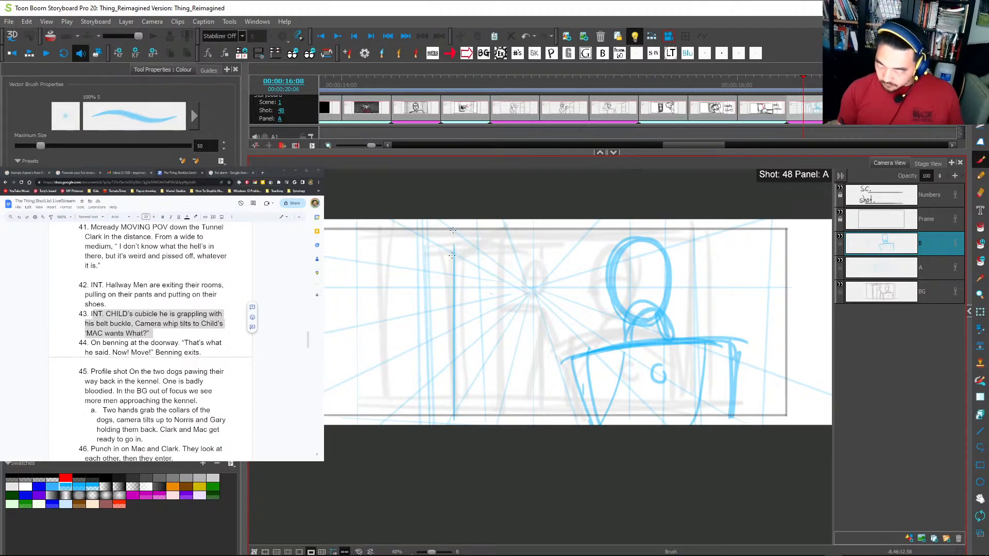
drag(452, 225, 454, 413)
drag(436, 238, 541, 239)
mouse_move(399, 245)
mouse_down()
mouse_move(570, 244)
mouse_move(542, 425)
mouse_up()
drag(548, 219, 547, 425)
drag(558, 240, 456, 240)
mouse_move(442, 235)
mouse_down()
mouse_move(442, 425)
mouse_move(451, 424)
mouse_up()
Draw the ceiling line running out from the doorway's upper-left corner and the open door's slanted top and vertical edge.
mouse_move(456, 238)
mouse_down()
mouse_move(378, 208)
mouse_move(397, 442)
mouse_up()
drag(393, 210, 394, 438)
key(ctrl+z)
key(ctrl+z)
mouse_move(451, 238)
mouse_down()
mouse_move(494, 197)
mouse_move(487, 426)
mouse_up()
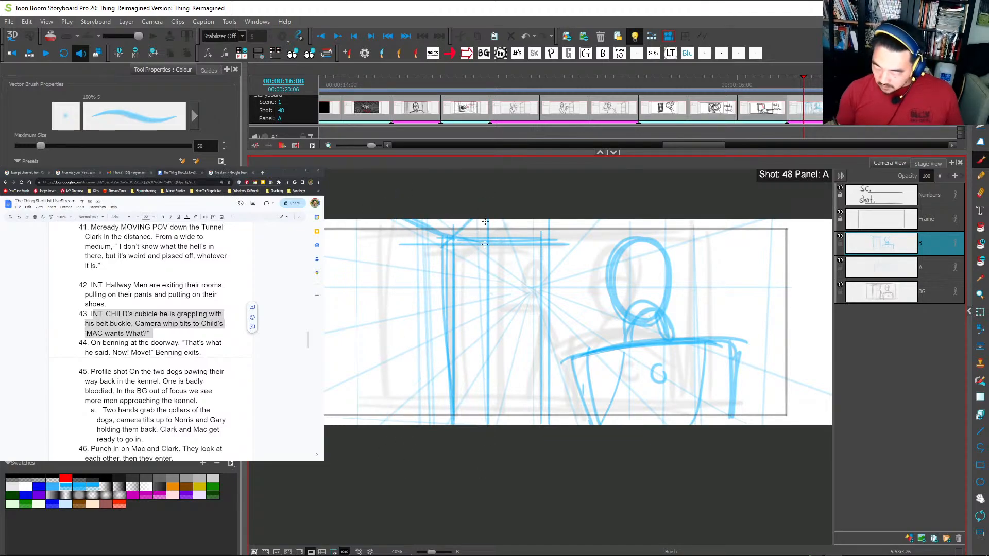
drag(489, 219, 489, 425)
drag(444, 231, 444, 425)
Select the doorway strokes on layer B and shift them slightly to the left, away from the foreground figure.
key(alt+s)
mouse_move(566, 260)
mouse_down()
mouse_move(469, 189)
mouse_move(515, 201)
mouse_up()
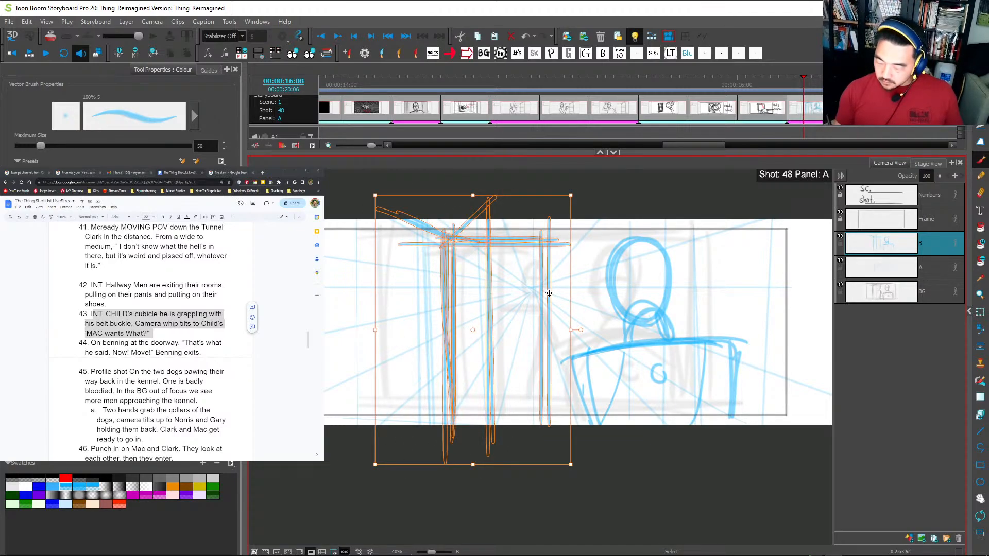
mouse_move(541, 293)
mouse_down()
mouse_move(508, 293)
mouse_move(518, 294)
mouse_up()
Select all perspective lines on layer A and shift the grid left to line up with the moved doorway.
click(878, 277)
key(ctrl+a)
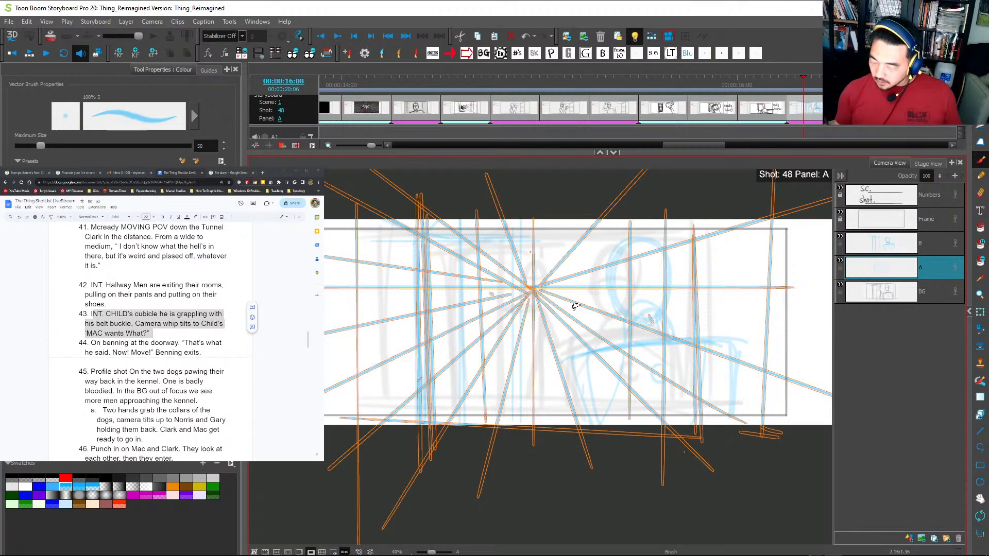
drag(629, 316, 591, 315)
click(742, 480)
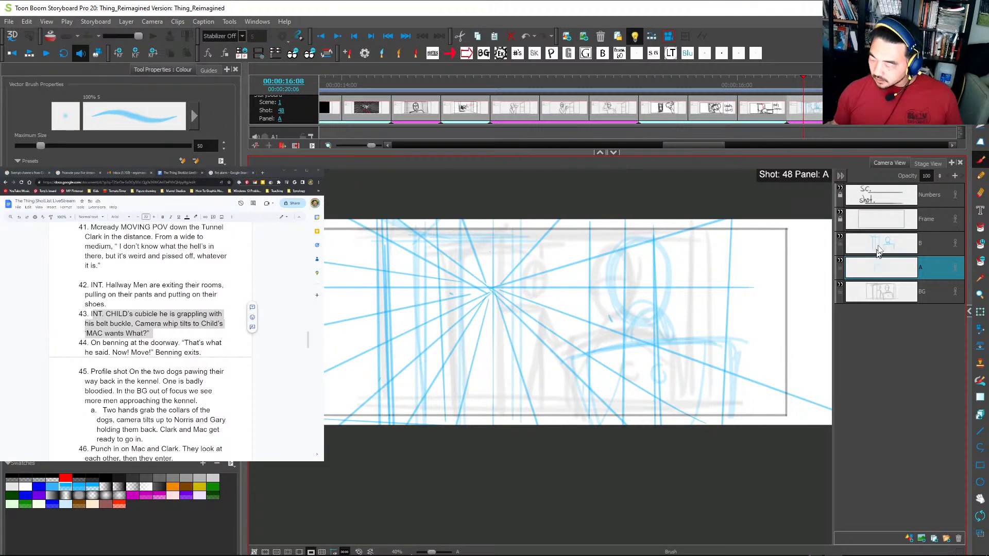
click(880, 251)
drag(520, 235, 520, 397)
key(ctrl+z)
key(ctrl+z)
key(ctrl+z)
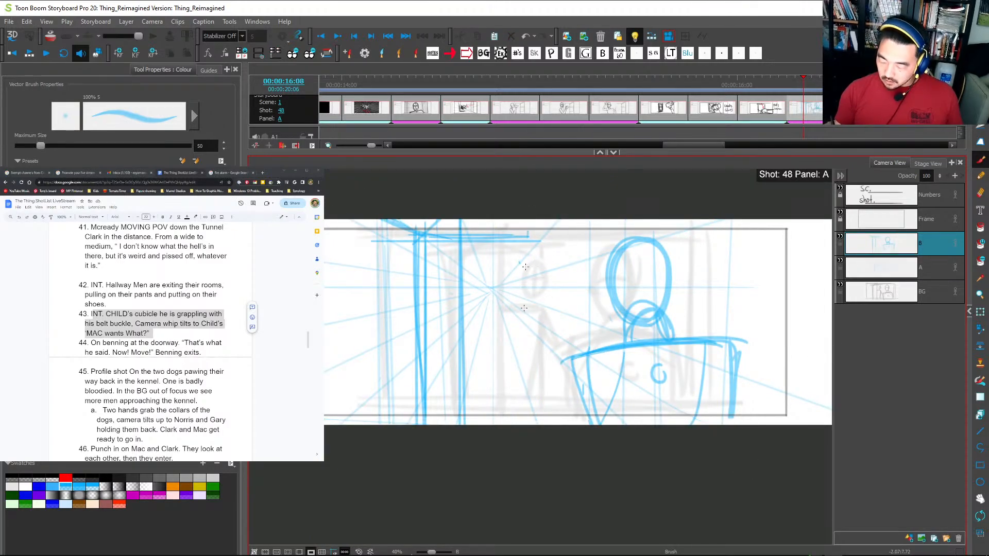
Draw the doorway's right jamb and reinforce the inner door edge with vertical light blue strokes on layer B.
drag(527, 235, 526, 425)
drag(530, 230, 532, 443)
key(ctrl+z)
key(ctrl+z)
drag(532, 235, 531, 422)
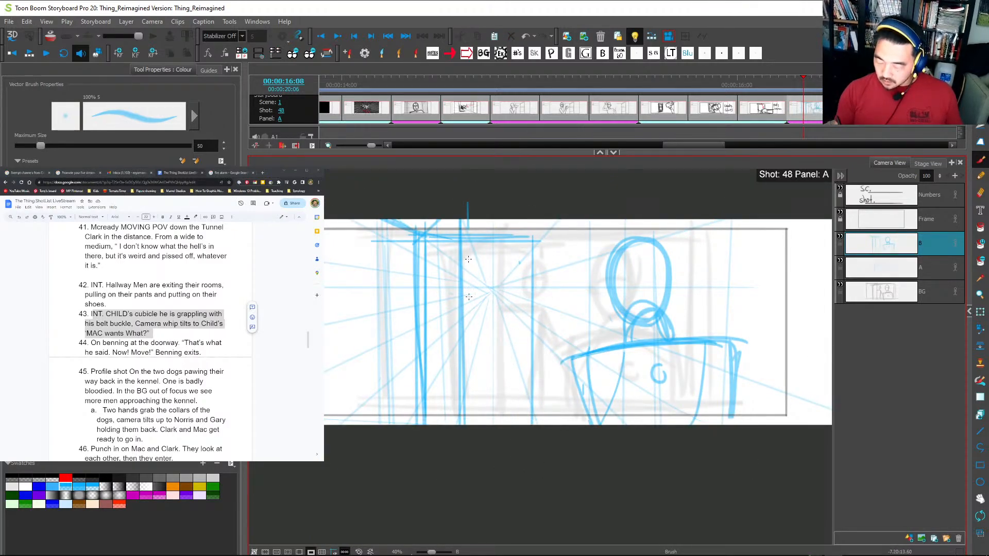
drag(467, 229, 469, 427)
Rough in Benning's small head and shoulders inside the doorway and hide the grey BG reference sketch.
mouse_move(519, 270)
mouse_down()
mouse_move(513, 258)
mouse_move(502, 265)
mouse_up()
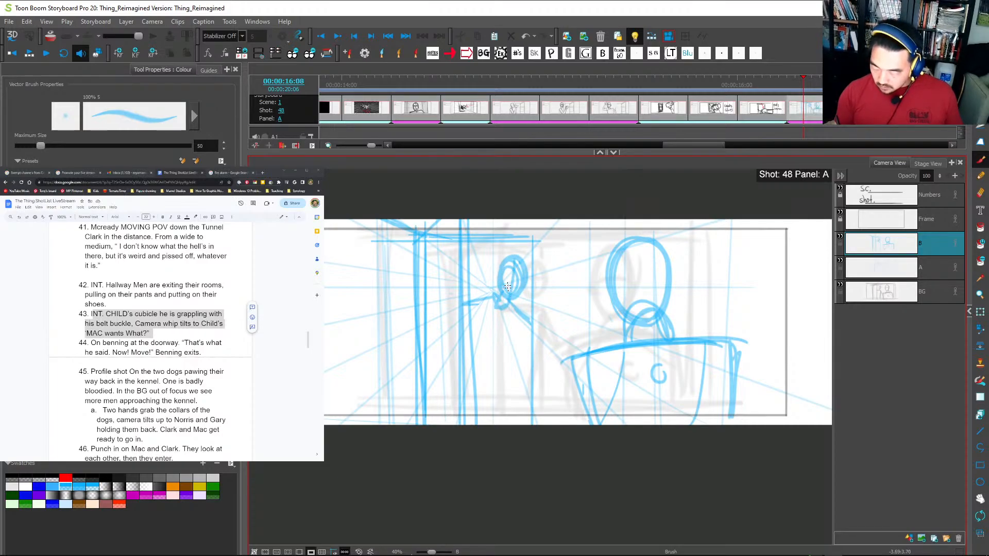
key(2)
key(1)
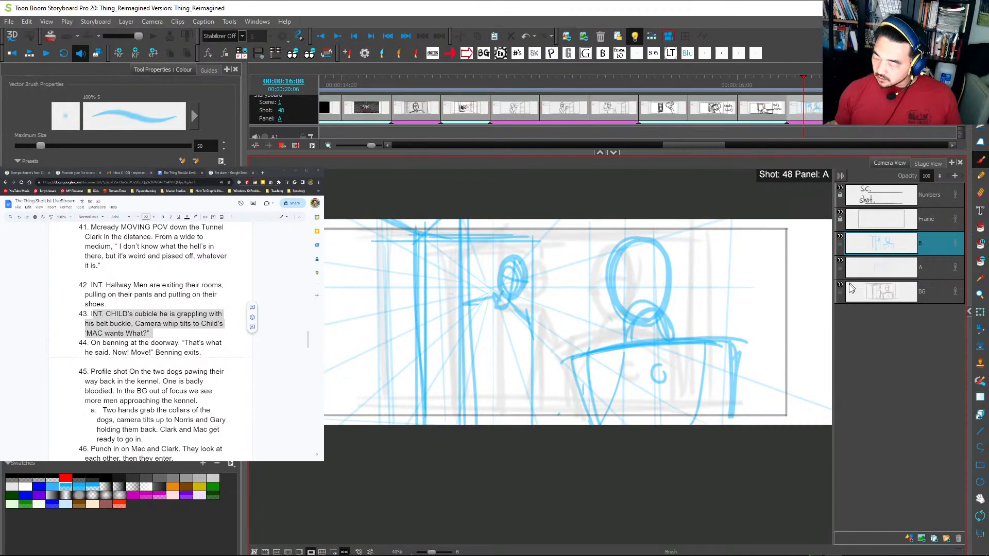
key(2)
key(1)
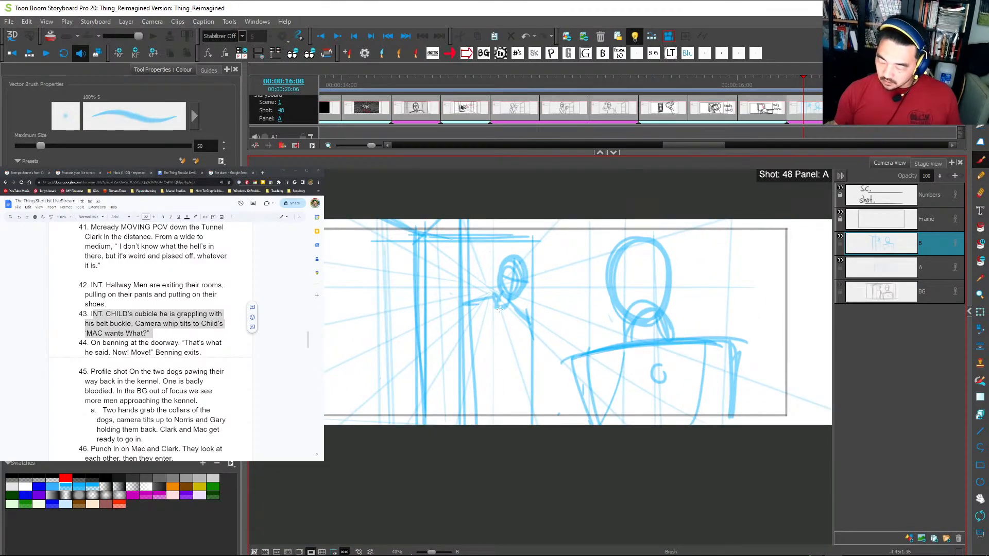
Draw Benning's arms, torso and legs in the doorway, redraw his head slightly further left, and reinforce the right jamb.
mouse_move(482, 320)
mouse_down()
mouse_move(523, 316)
mouse_move(512, 297)
mouse_move(507, 308)
mouse_move(463, 299)
mouse_up()
key(ctrl+z)
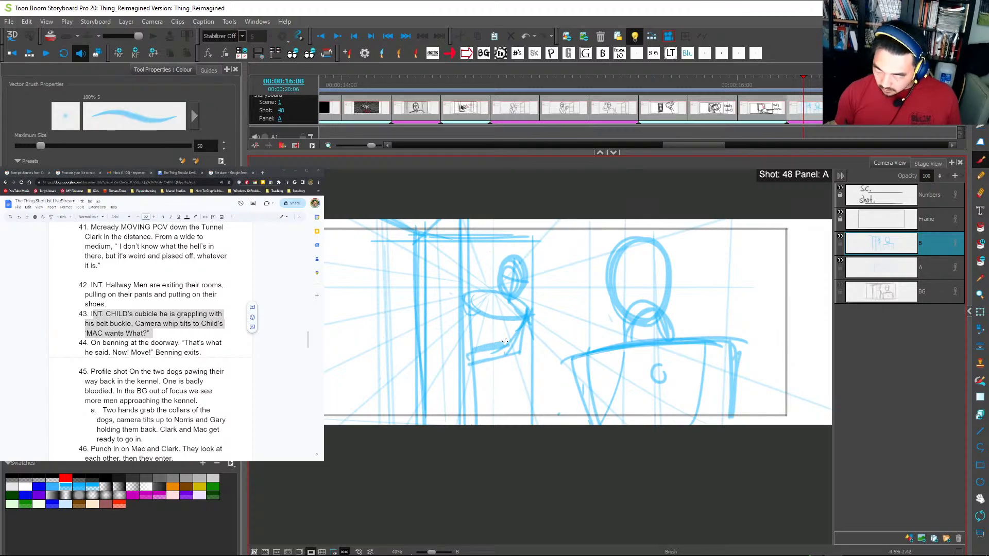
mouse_move(504, 366)
mouse_down()
mouse_move(519, 433)
mouse_move(515, 422)
mouse_up()
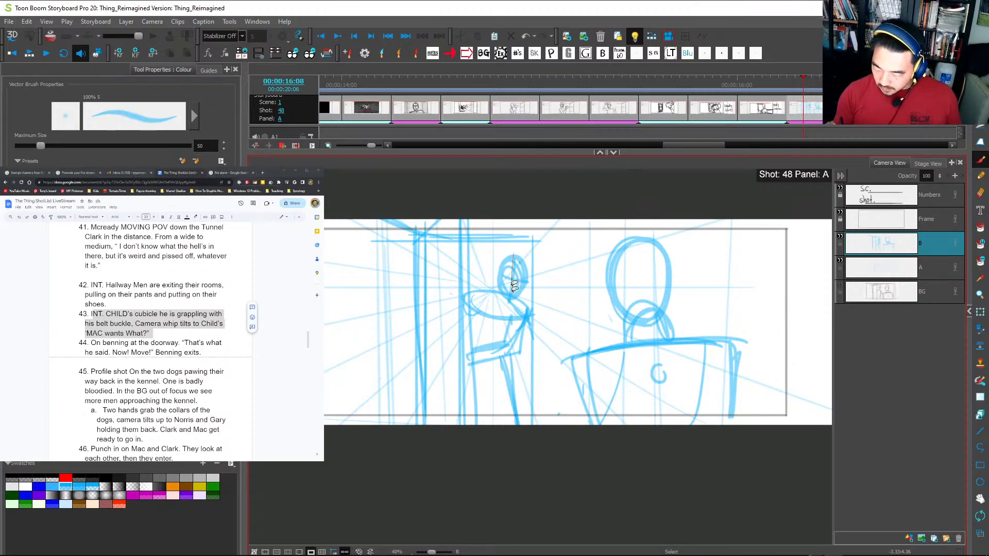
key(ctrl+z)
mouse_move(502, 278)
mouse_down()
mouse_move(510, 302)
mouse_move(517, 295)
mouse_up()
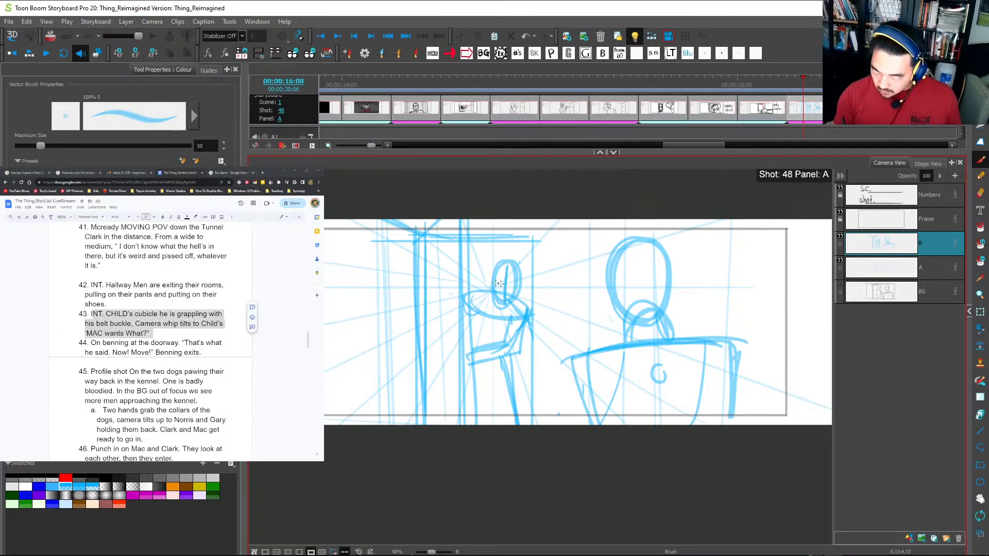
drag(526, 249, 535, 425)
drag(533, 224, 540, 427)
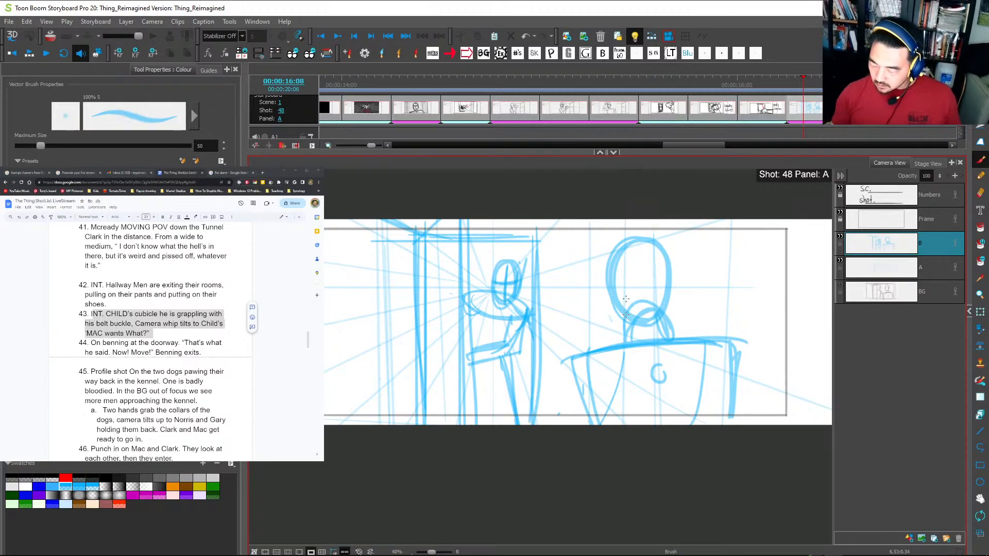
Select the foreground figure's strokes, enlarge them and shift them right, then compare the panel with the previous one.
drag(613, 244, 624, 330)
key(s)
mouse_move(731, 309)
mouse_down()
mouse_move(626, 238)
mouse_move(709, 263)
mouse_up()
drag(750, 237, 786, 197)
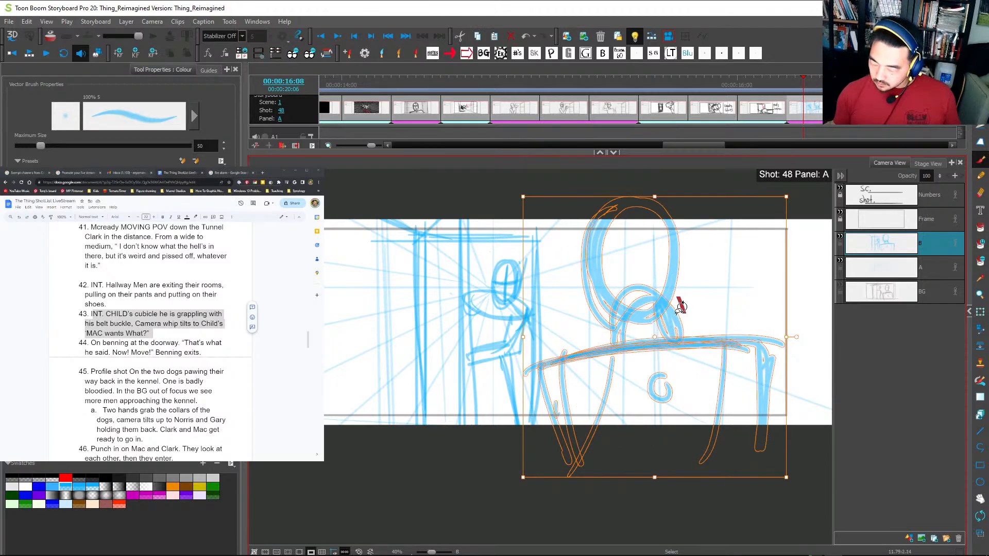
drag(670, 332, 714, 326)
key(1)
key(1)
key(Left)
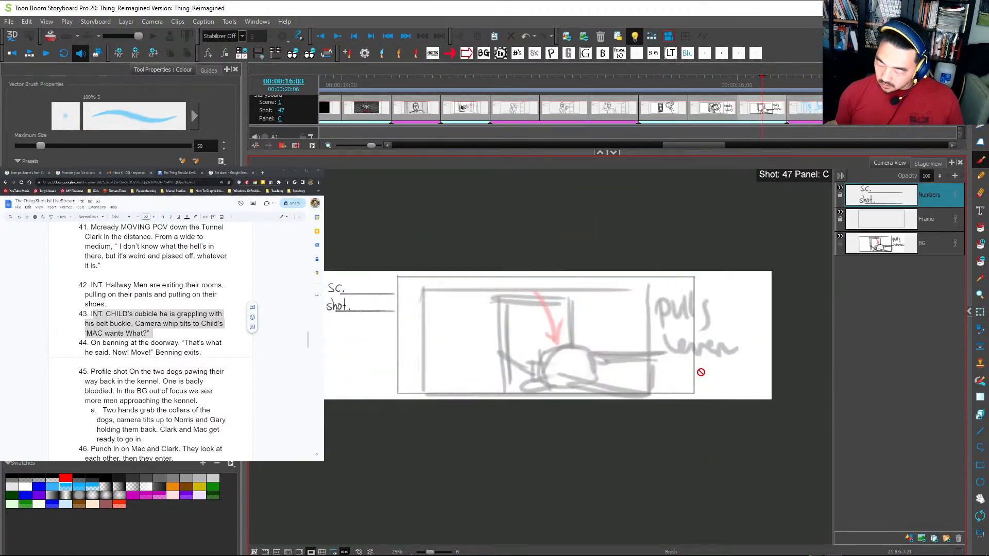
key(Right)
Recolour all strokes on layer B and all perspective lines on layer A black.
click(892, 244)
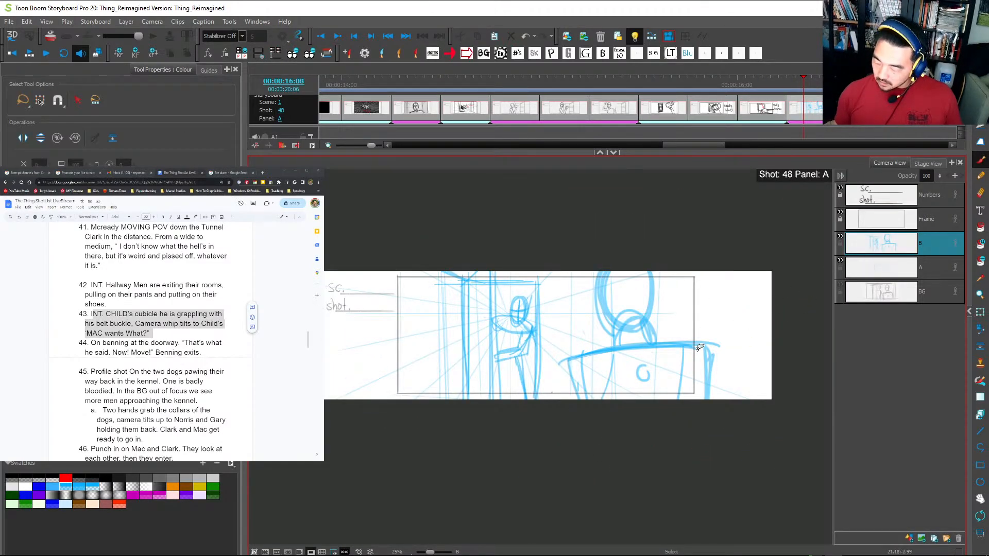
key(s)
key(ctrl+a)
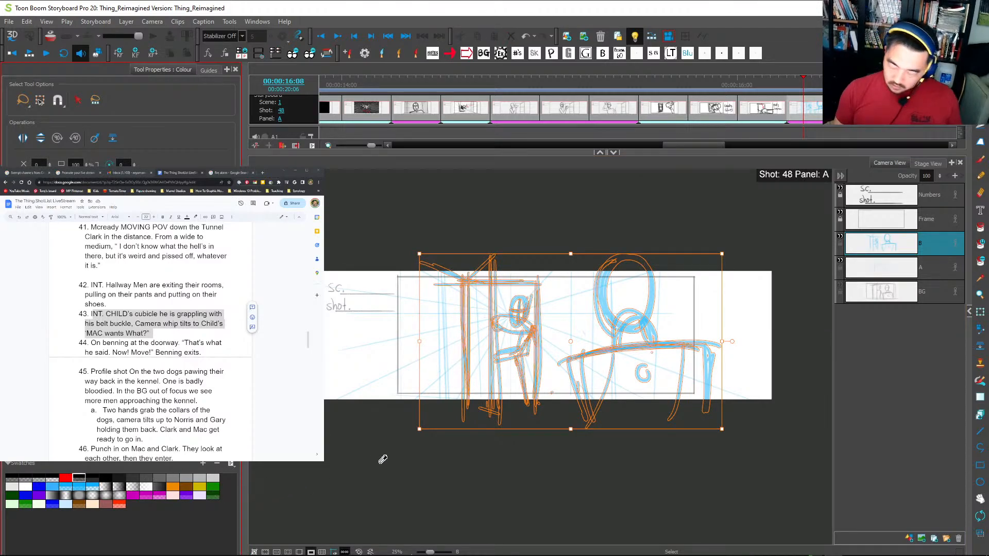
click(610, 370)
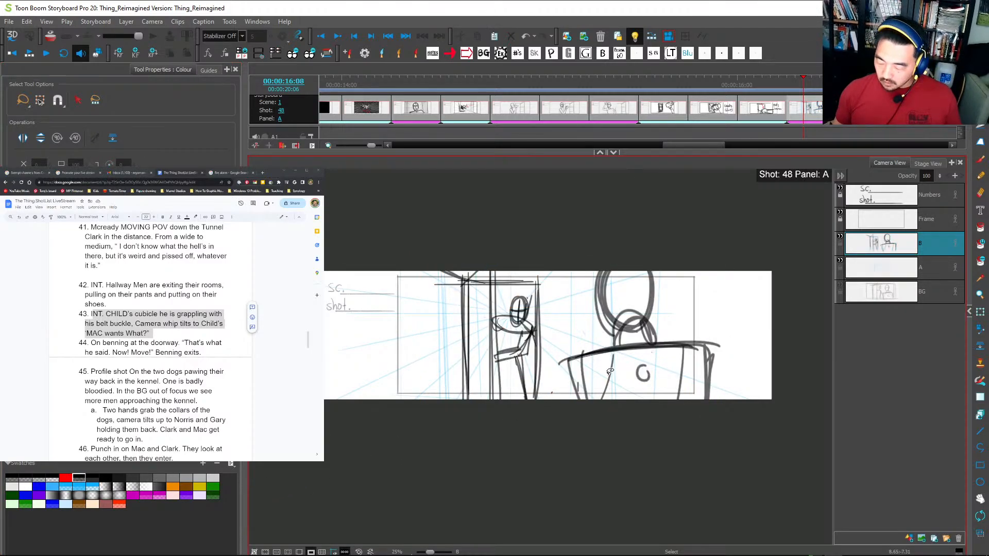
click(881, 268)
key(ctrl+a)
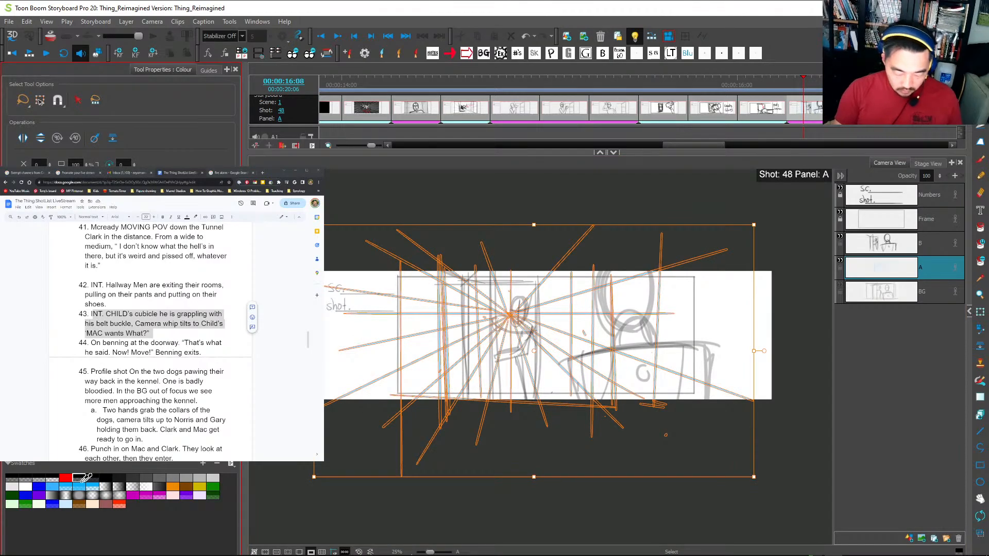
click(633, 418)
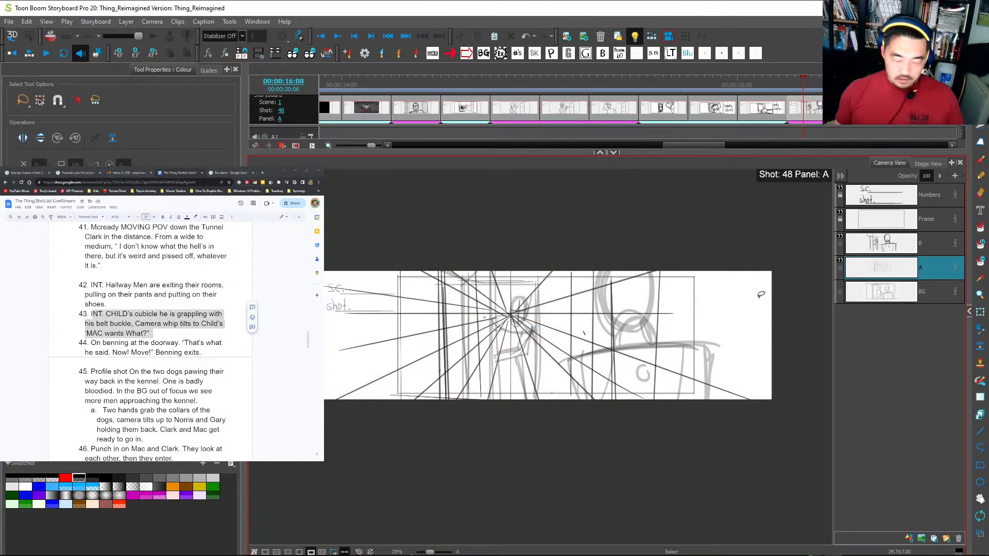
Turn off the light table, save the project, and make layer B active.
key(shift+l)
key(ctrl+s)
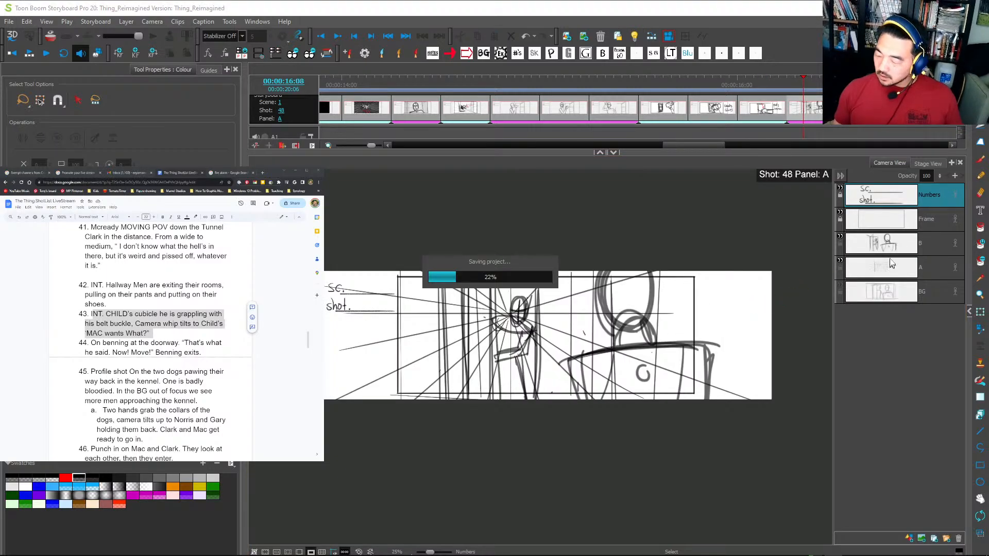
click(891, 247)
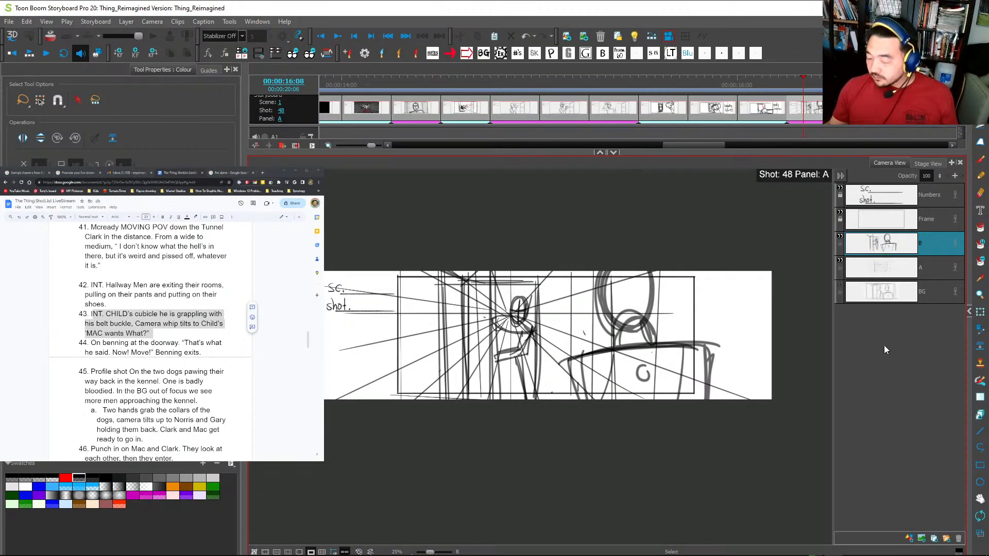
key(super)
key(super)
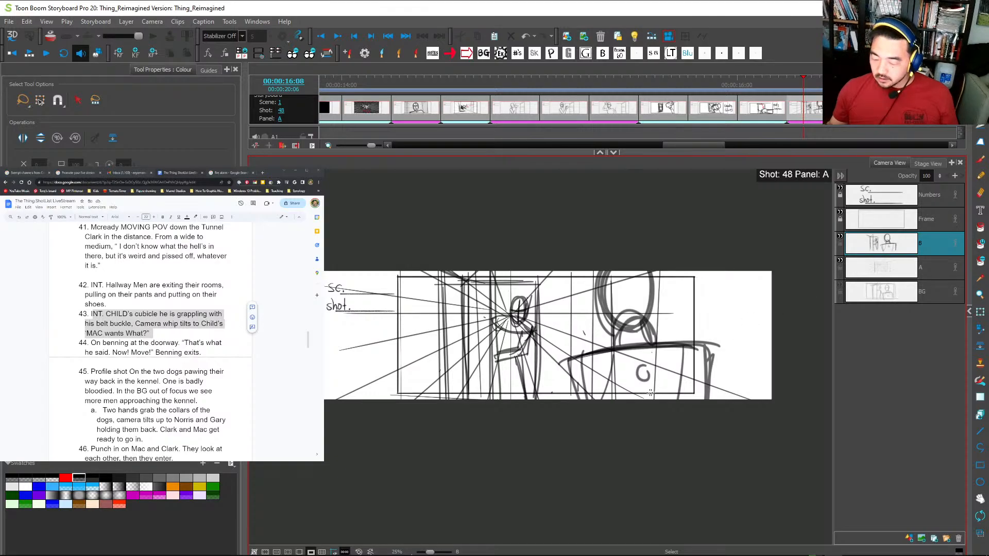
key(alt+b)
key(Left)
key(Right)
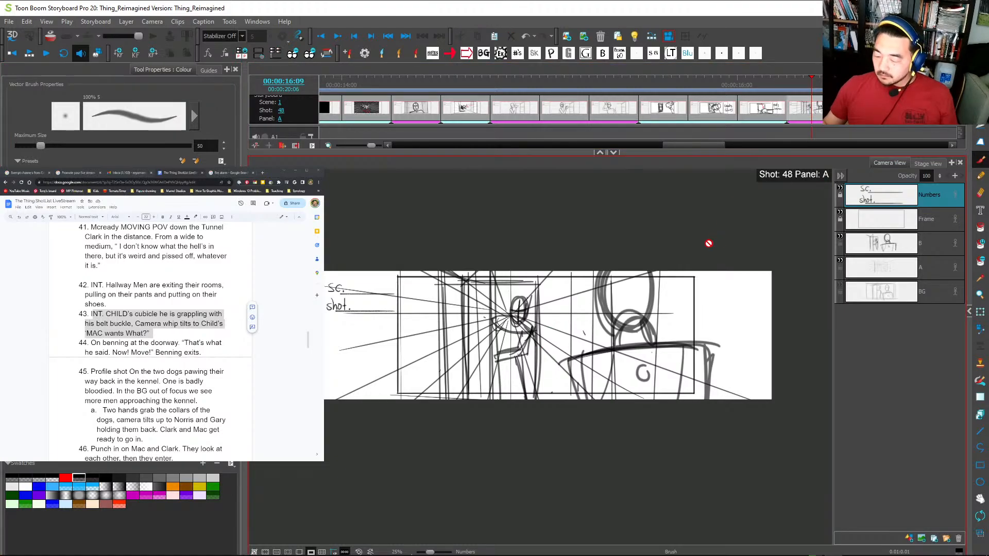
Switch to the Shotlist Thing.psd document in Photoshop and clear the rectangular selection around thumbnail 44.
key(alt+Tab)
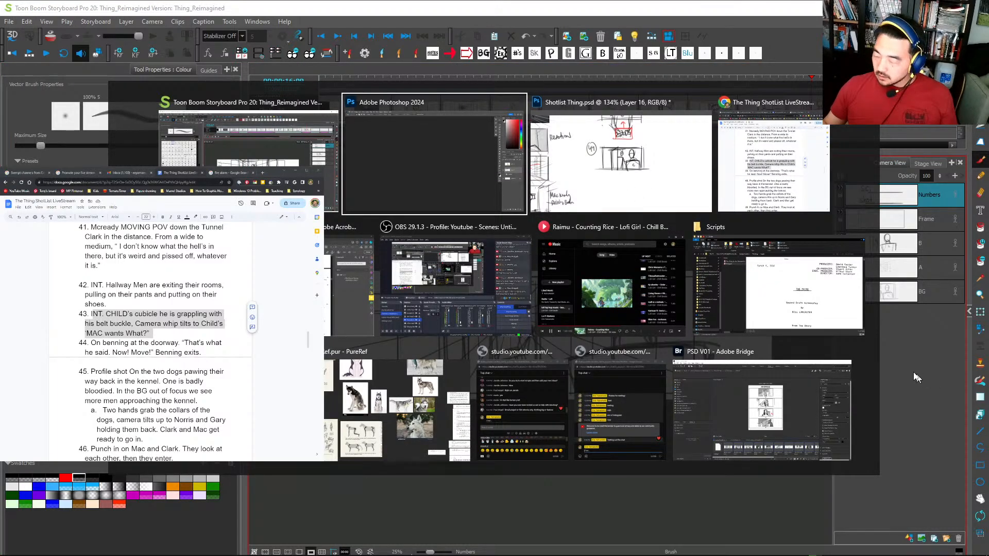
click(623, 183)
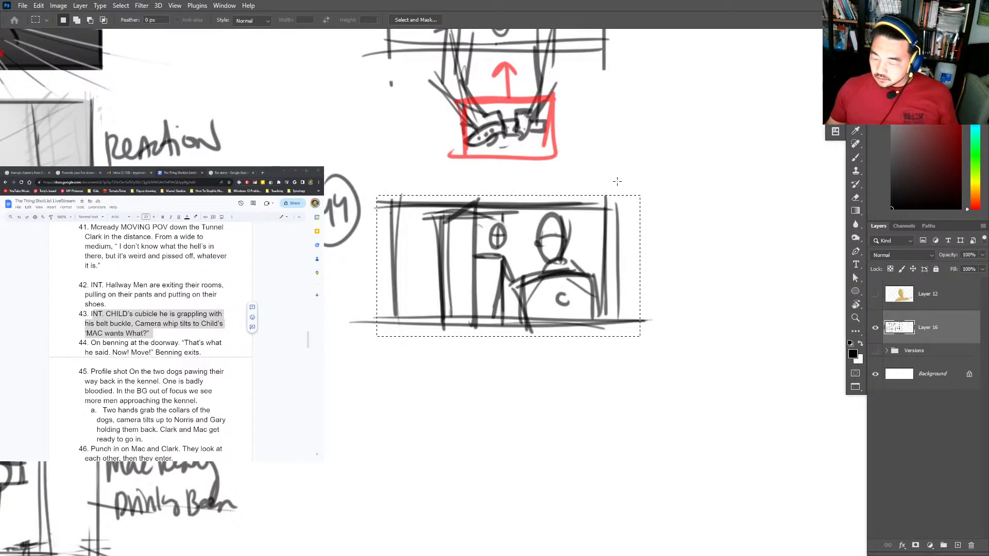
click(887, 334)
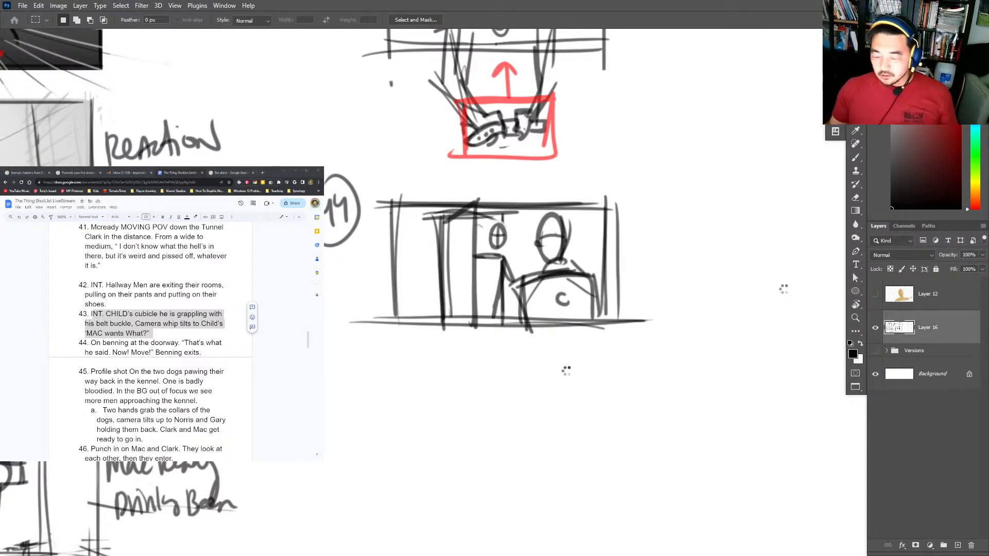
key(b)
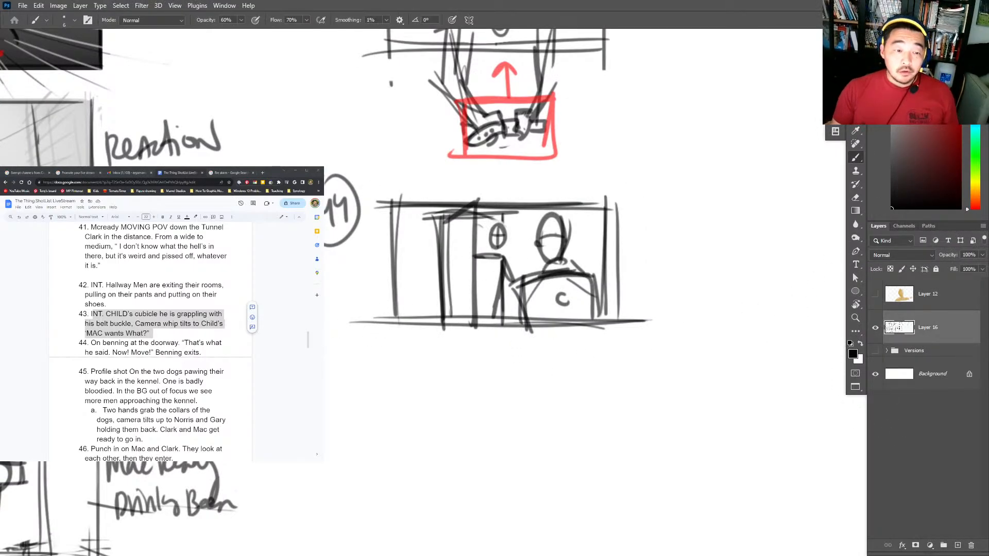
mouse_move(324, 374)
mouse_down()
mouse_move(340, 401)
mouse_move(324, 431)
mouse_up()
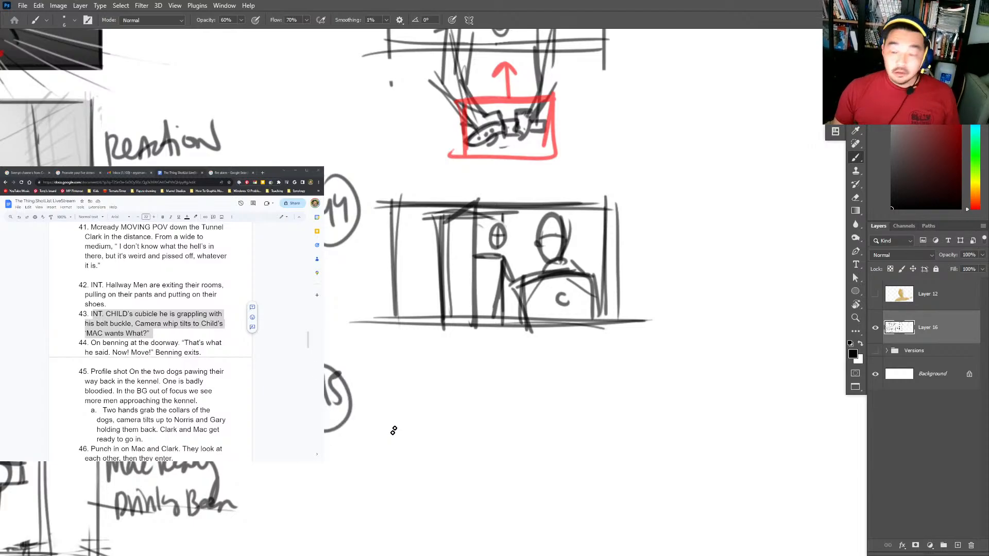
drag(500, 228, 497, 247)
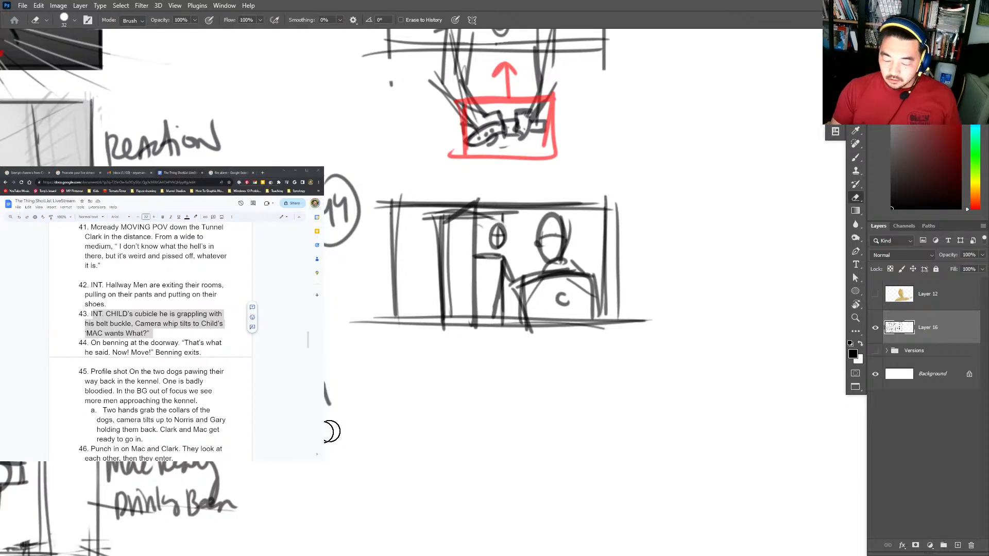
Draw a rectangular thumbnail frame with straight brush lines directly below thumbnail 44.
click(397, 347)
shift+click(397, 452)
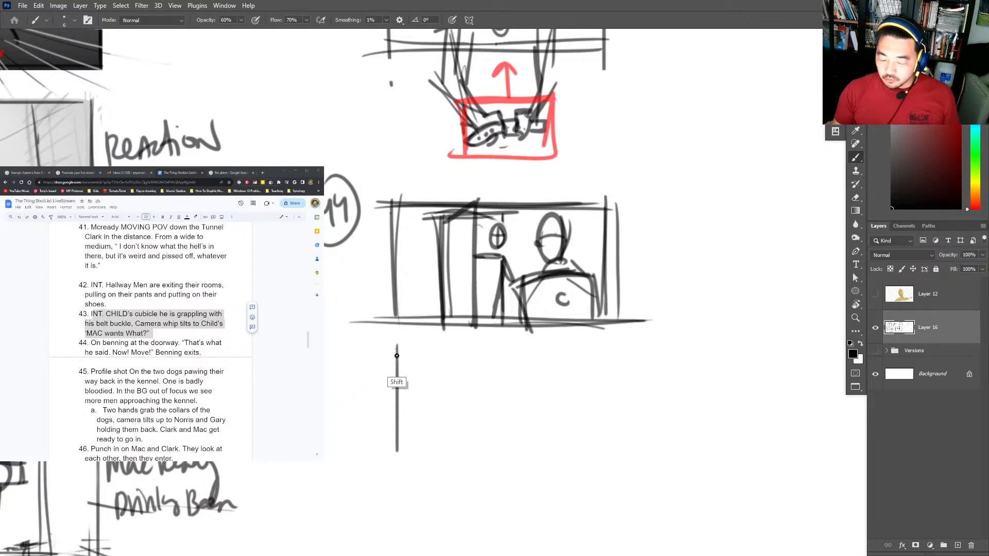
click(396, 347)
shift+click(626, 340)
shift+click(626, 453)
shift+click(397, 457)
scroll(515, 360, down, 3)
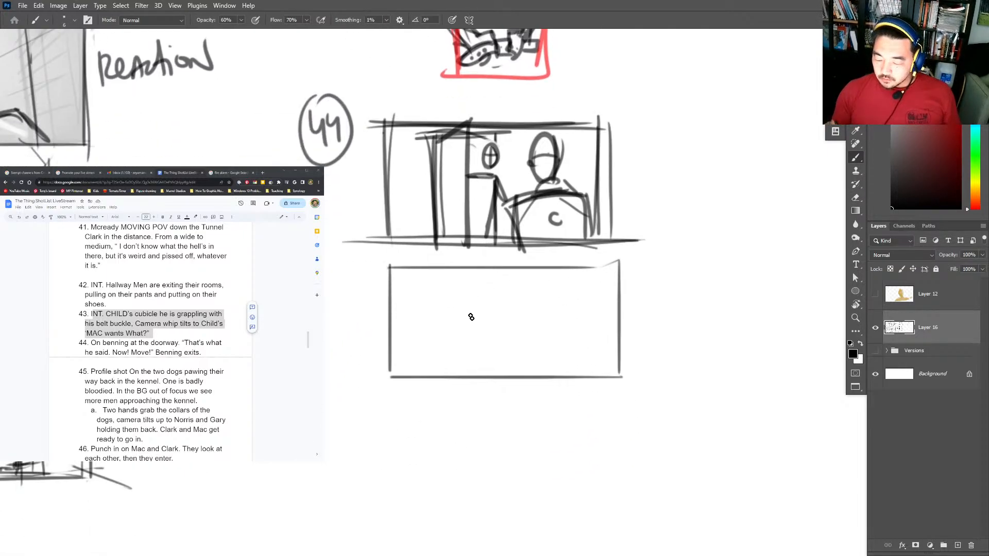
Sketch an oval head with centre and eye guidelines in the new frame, and add the brows, eyes, nose and mouth.
mouse_move(478, 309)
mouse_down()
mouse_move(510, 283)
mouse_move(482, 294)
mouse_move(498, 344)
mouse_move(517, 305)
mouse_move(497, 341)
mouse_up()
key(z)
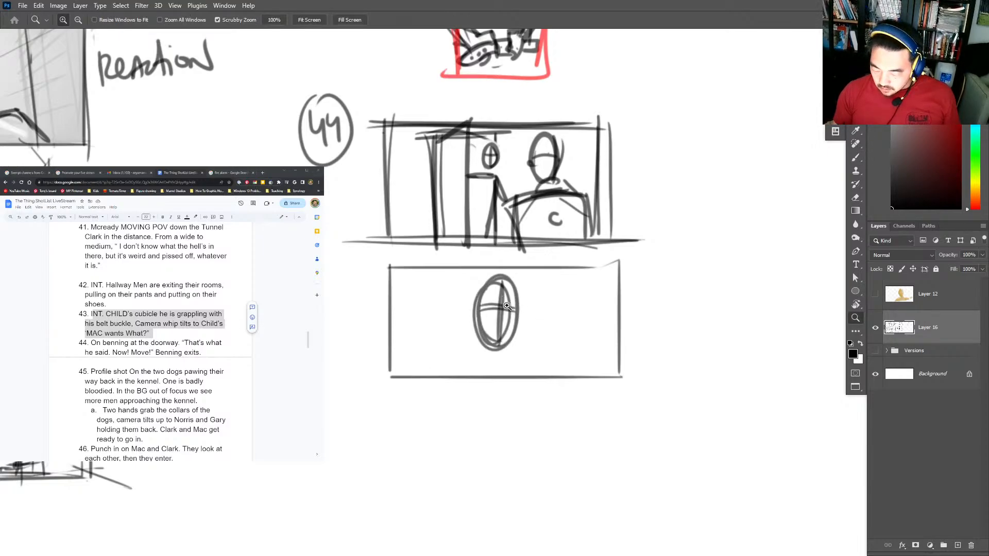
click(507, 306)
key(b)
drag(514, 298, 532, 297)
mouse_move(463, 295)
mouse_down()
mouse_move(488, 300)
mouse_move(480, 312)
mouse_move(517, 315)
mouse_move(514, 294)
mouse_move(496, 361)
mouse_move(481, 373)
mouse_move(510, 369)
mouse_up()
Draw the open door's slanted top and vertical edges on the left side of the new thumbnail.
drag(324, 245, 404, 177)
mouse_move(396, 181)
mouse_down()
mouse_move(395, 420)
mouse_move(415, 448)
mouse_up()
drag(359, 482, 393, 484)
drag(325, 247, 407, 186)
drag(308, 463, 299, 512)
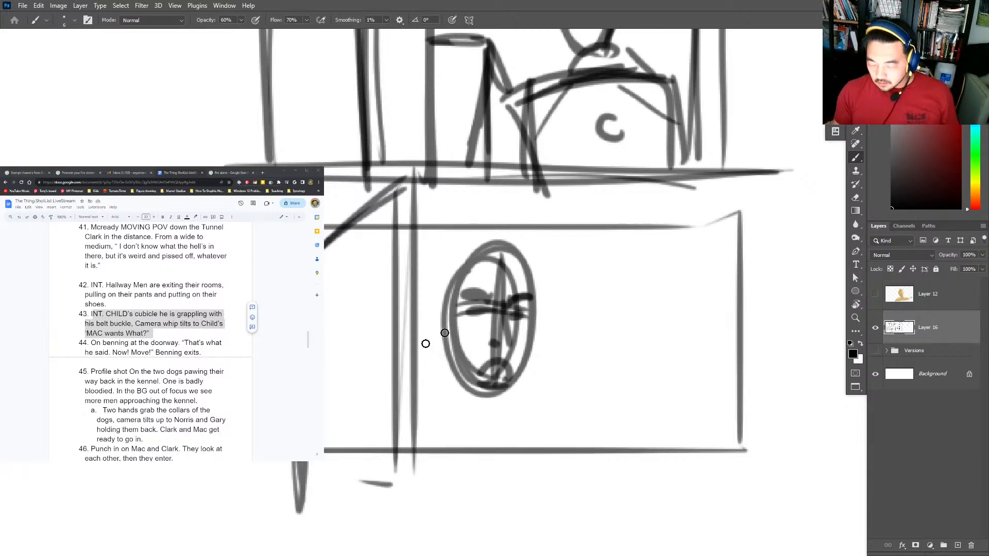
mouse_move(457, 381)
mouse_down()
mouse_move(481, 425)
mouse_move(396, 412)
mouse_up()
drag(487, 407, 492, 419)
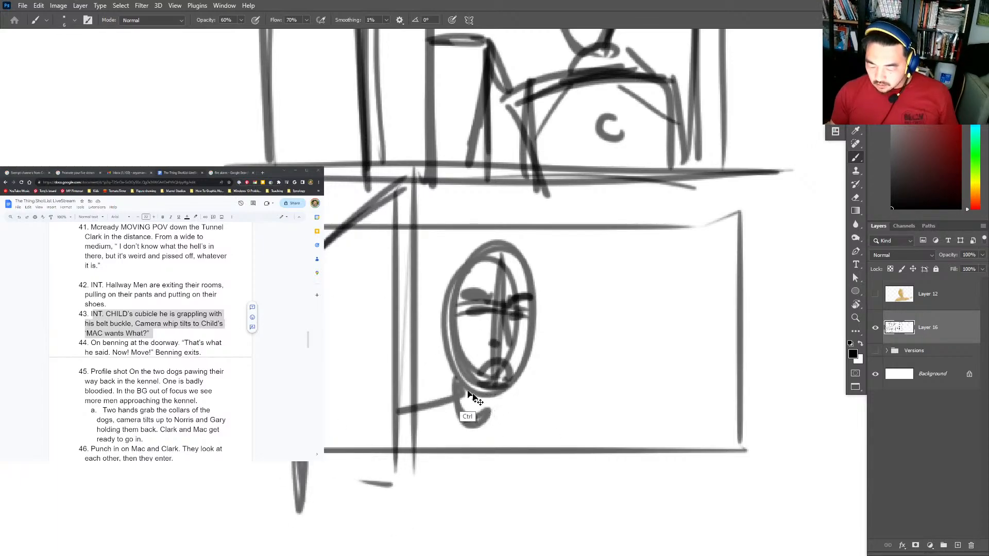
key(ctrl+z)
key(ctrl+z)
key(ctrl+z)
Draw the figure's shoulders, the arm reaching to the door edge, and the side of the torso below the head.
drag(456, 372, 412, 358)
mouse_move(510, 391)
mouse_down()
mouse_move(561, 420)
mouse_move(509, 389)
mouse_move(582, 432)
mouse_up()
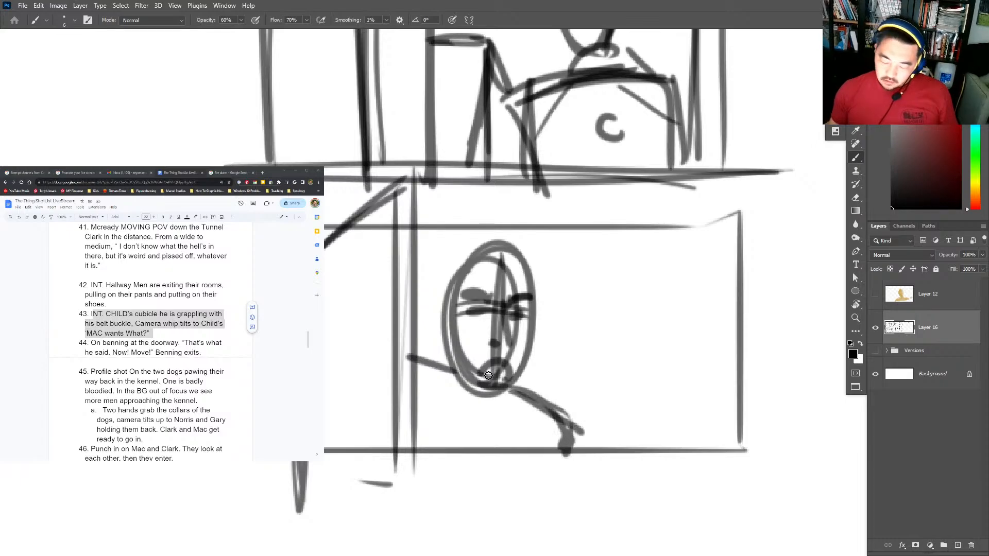
drag(443, 356, 412, 340)
drag(400, 304, 403, 466)
drag(410, 409, 520, 451)
drag(546, 416, 558, 411)
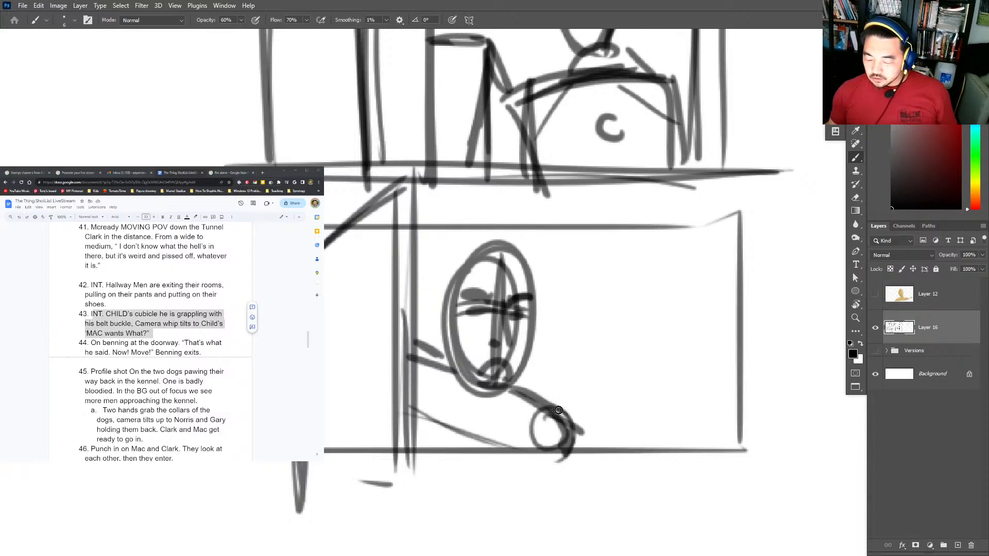
key(ctrl+z)
mouse_move(525, 466)
mouse_down()
mouse_move(556, 426)
mouse_move(567, 517)
mouse_move(408, 513)
mouse_up()
key(z)
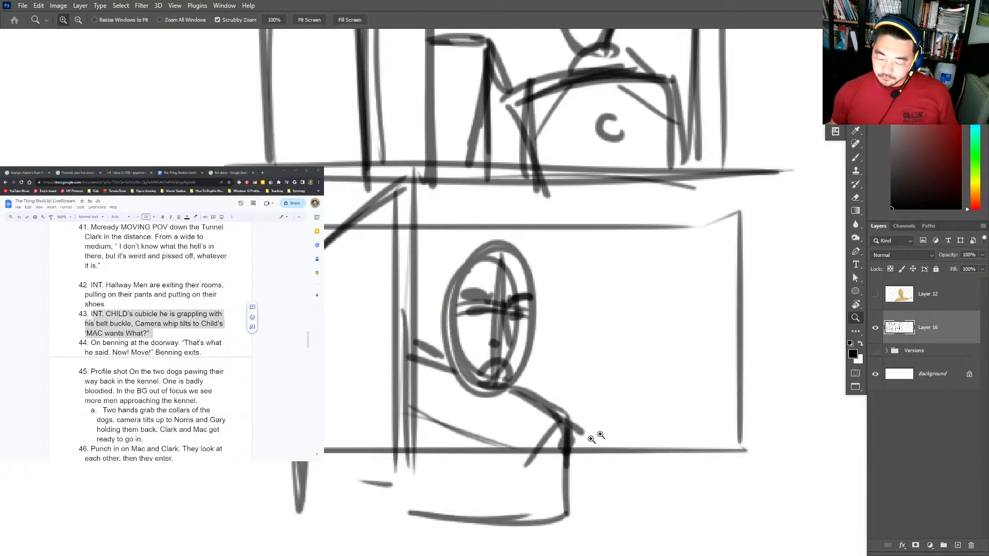
scroll(591, 439, down, 5)
key(b)
key(ctrl+z)
mouse_move(571, 286)
mouse_down()
mouse_move(577, 412)
mouse_move(511, 419)
mouse_up()
Draw the doorway's right jamb as vertical lines beside the figure and add slanting lines across its lower body.
drag(611, 84, 600, 381)
key(ctrl+z)
drag(619, 80, 615, 394)
drag(330, 230, 519, 303)
key(z)
alt+click(625, 314)
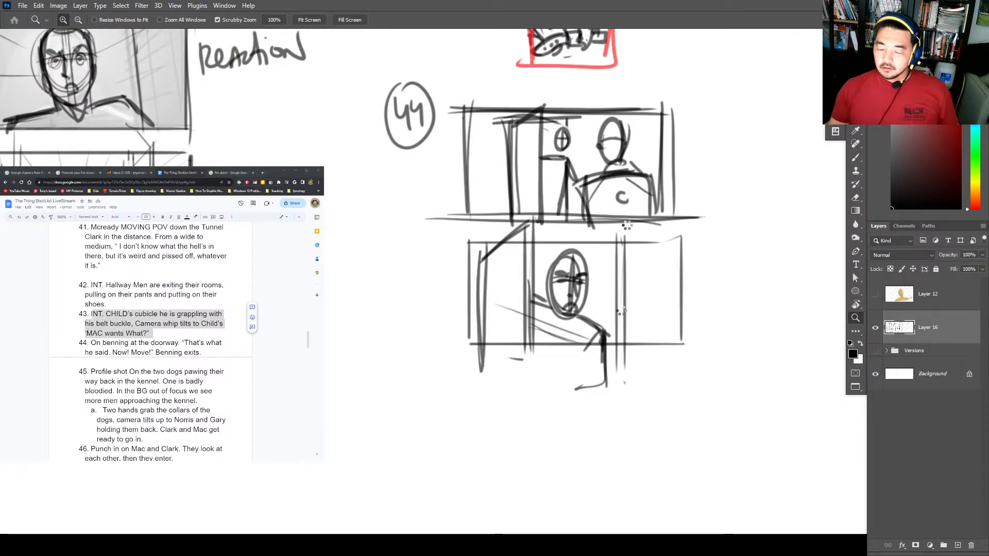
Write the note "Punch in on Ben" beside the new thumbnail and circle "Ben".
key(b)
mouse_move(691, 248)
mouse_down()
mouse_move(707, 262)
mouse_move(726, 250)
mouse_move(764, 253)
mouse_up()
mouse_move(709, 284)
mouse_down()
mouse_move(698, 317)
mouse_move(700, 337)
mouse_up()
mouse_move(700, 316)
mouse_down()
mouse_move(701, 338)
mouse_move(715, 336)
mouse_up()
mouse_move(723, 334)
mouse_down()
mouse_move(745, 323)
mouse_move(731, 300)
mouse_up()
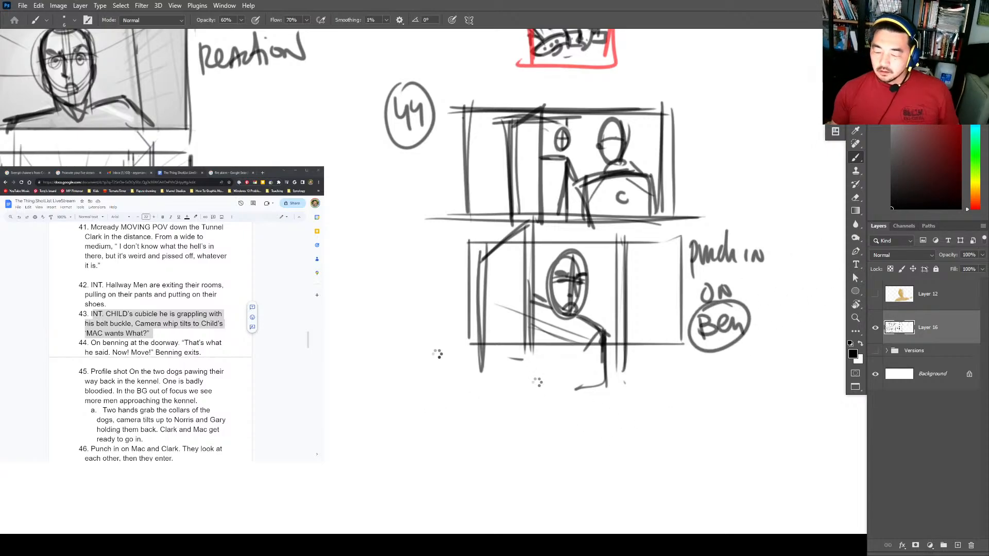
Write the shot number 45 beside the punch-in thumbnail.
drag(411, 256, 417, 256)
drag(416, 246, 420, 273)
drag(425, 246, 436, 245)
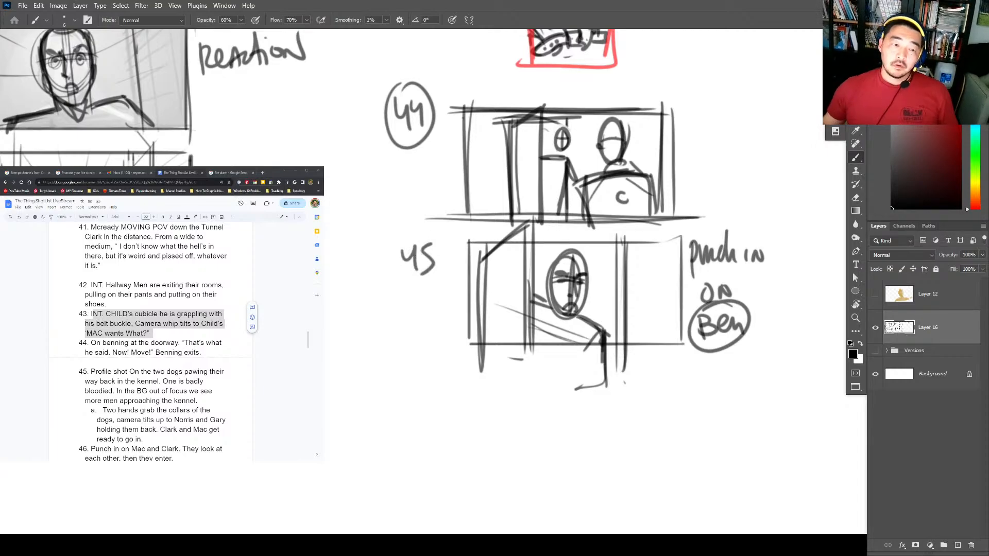
Insert a new shot list entry 45, "Punch in on benning.", before the profile shot of the two dogs.
click(186, 367)
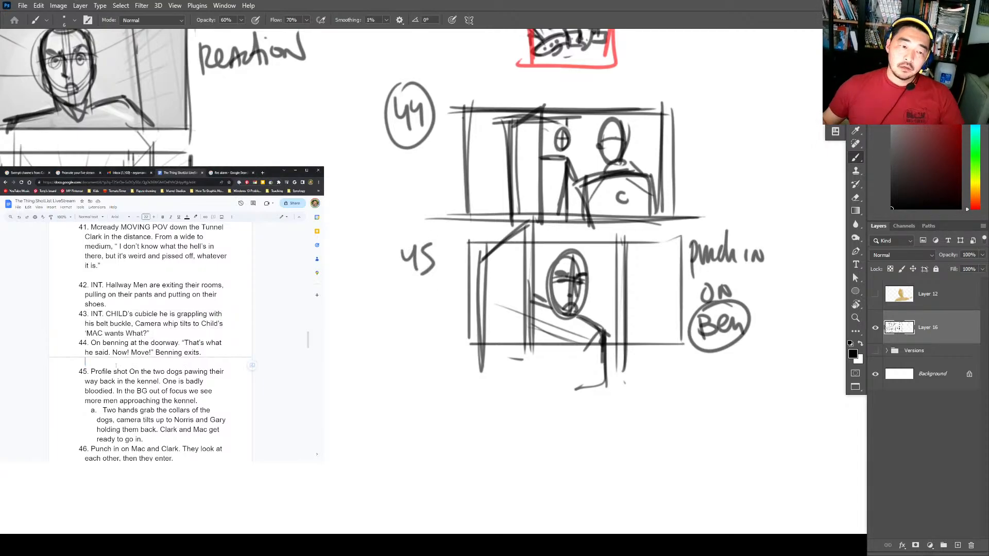
click(84, 371)
click(89, 371)
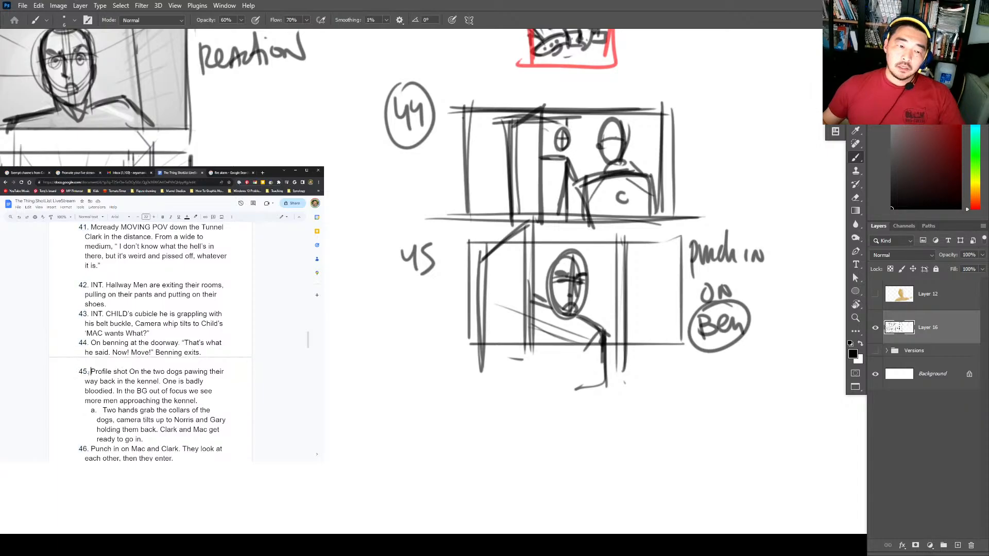
key(Return)
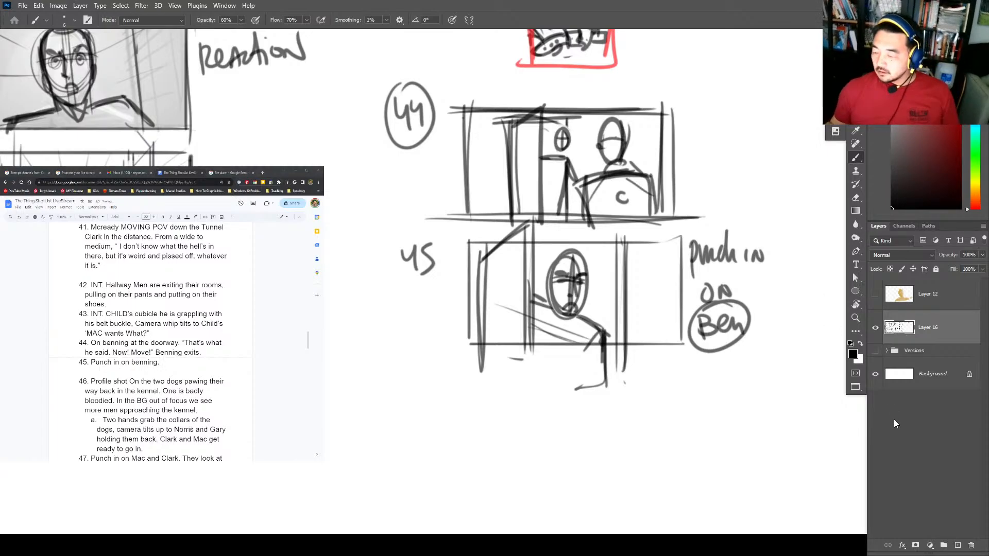
Close the fire alarm search page in the browser and return to the shot list document.
drag(734, 374, 705, 308)
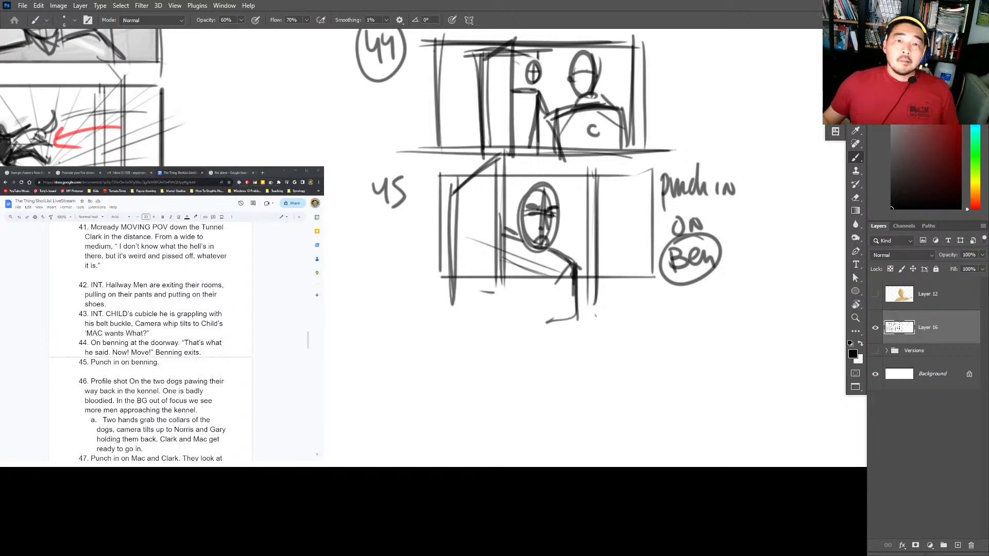
click(231, 173)
click(185, 173)
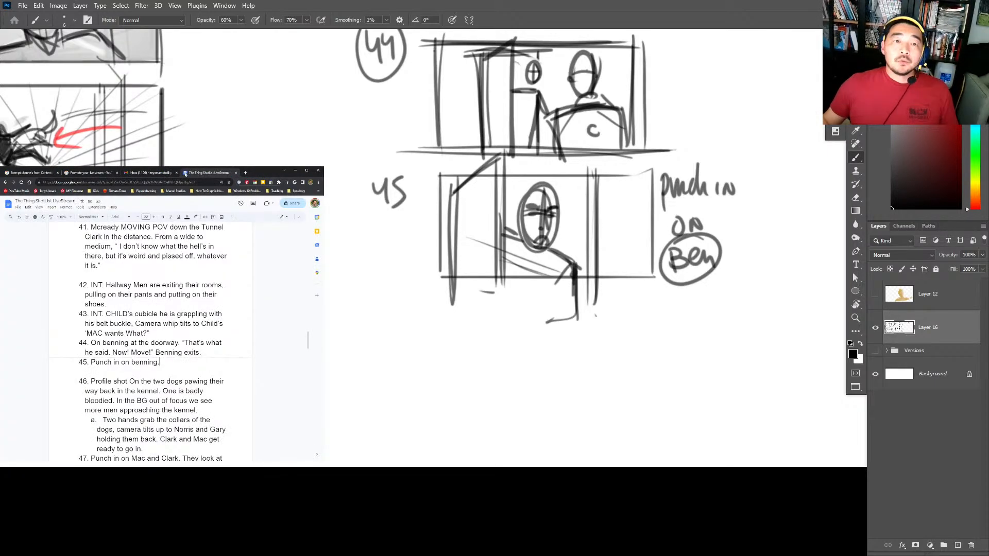
click(178, 174)
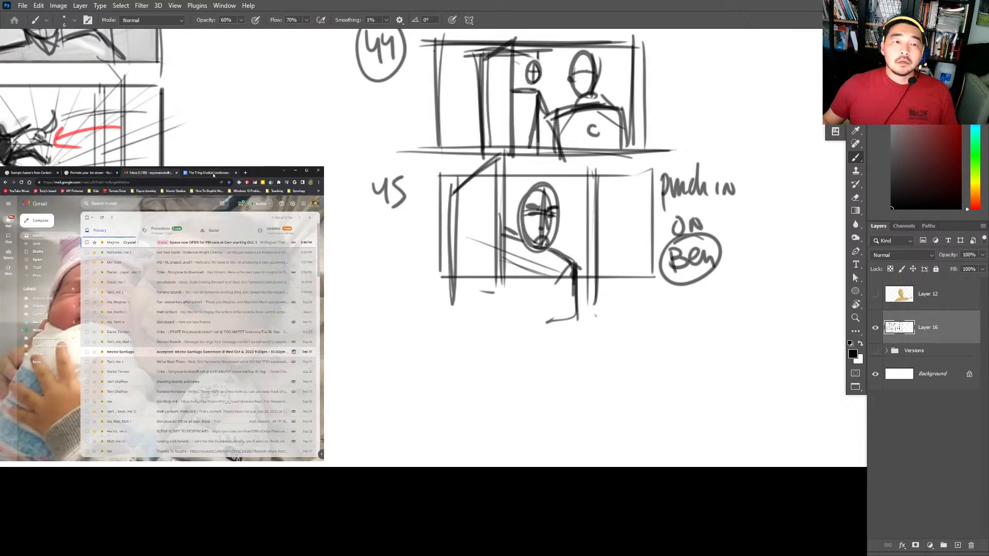
click(214, 174)
Add a new layer, circle the number 45, and write a circled 46 below it for the next shot.
click(447, 323)
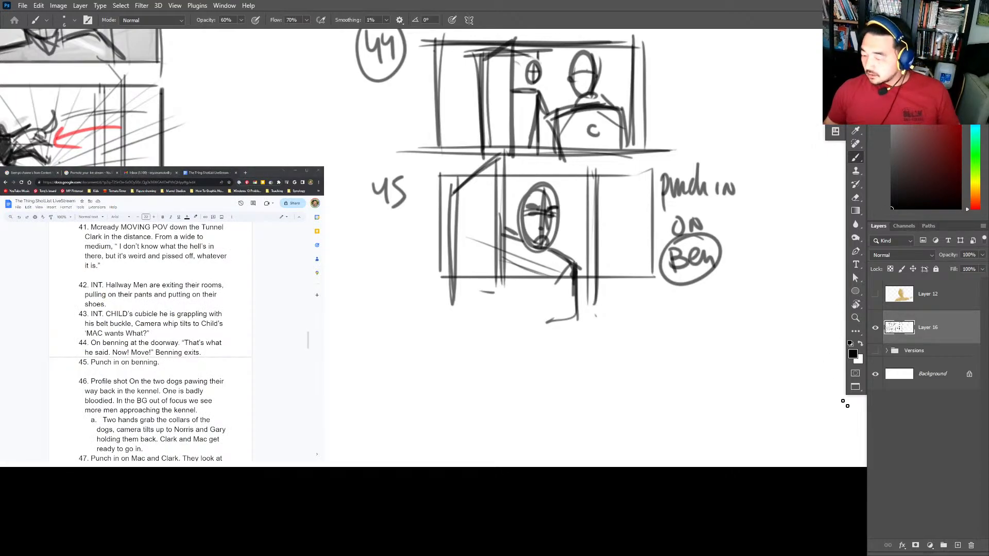
key(ctrl+shift+alt+n)
drag(395, 165, 385, 166)
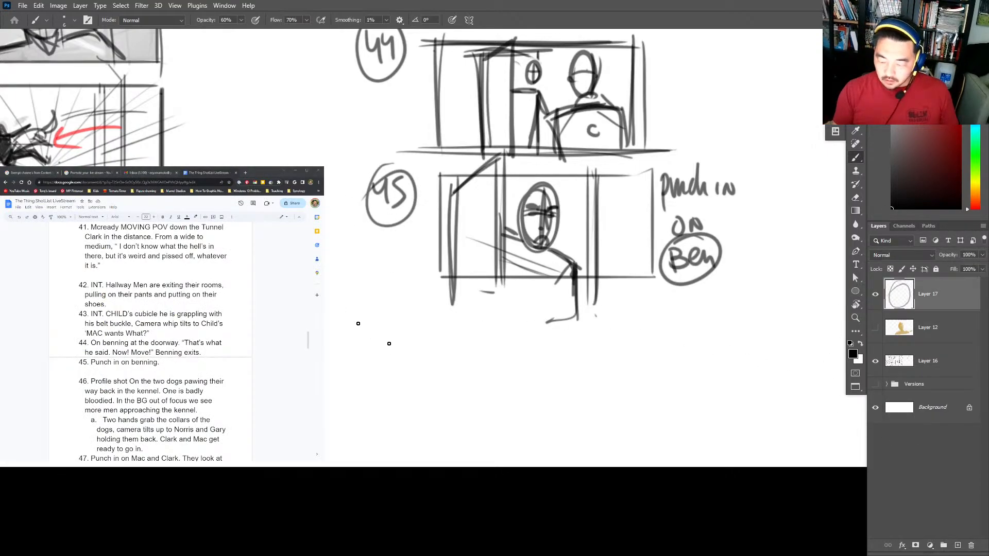
drag(387, 318, 408, 367)
drag(370, 335, 370, 383)
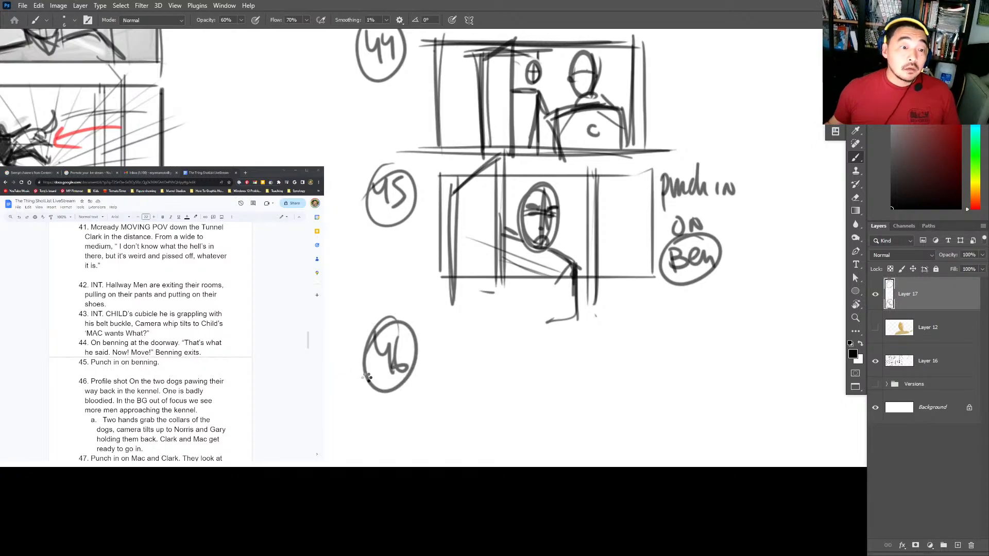
Examine the upcoming kennel shots and the older handwritten notes by showing and expanding the Versions group with Layer 16 hidden.
scroll(149, 340, down, 2)
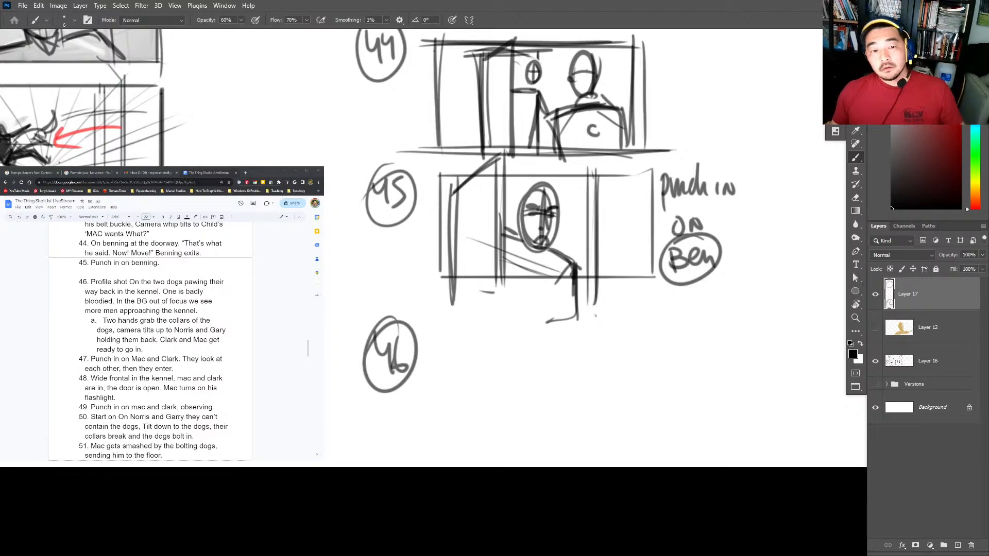
key(z)
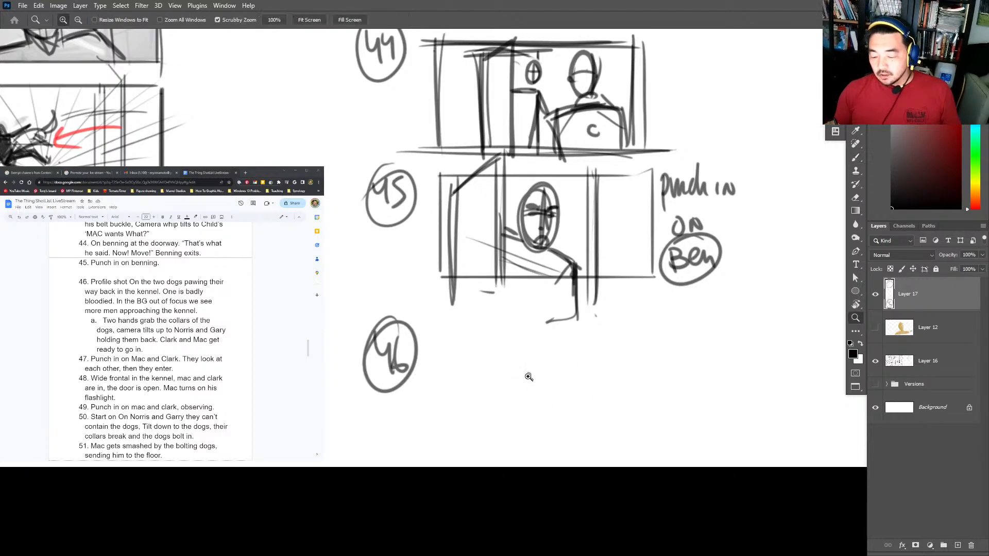
drag(521, 364, 549, 347)
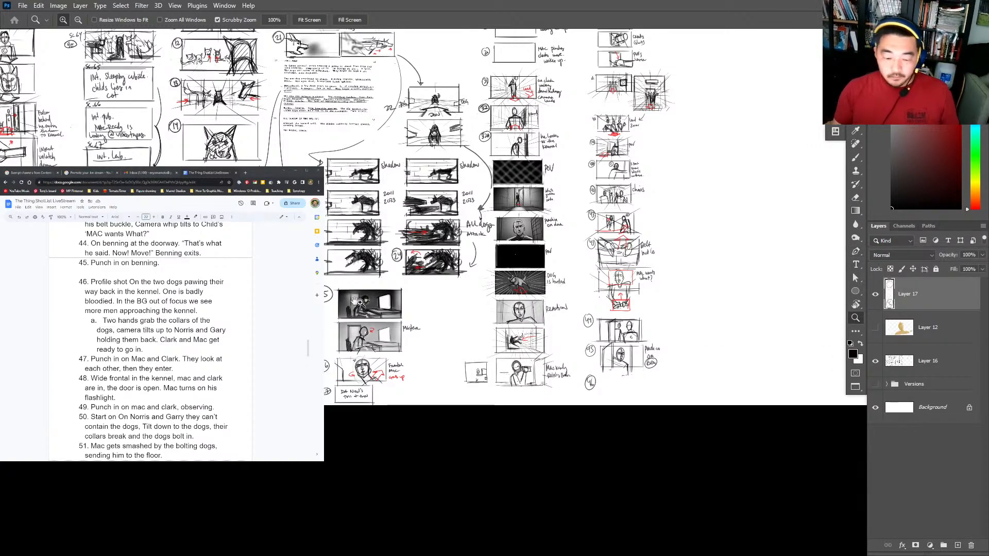
mouse_move(389, 286)
mouse_down()
mouse_move(422, 294)
mouse_move(464, 358)
mouse_move(383, 349)
mouse_move(244, 296)
mouse_move(389, 356)
mouse_up()
click(875, 384)
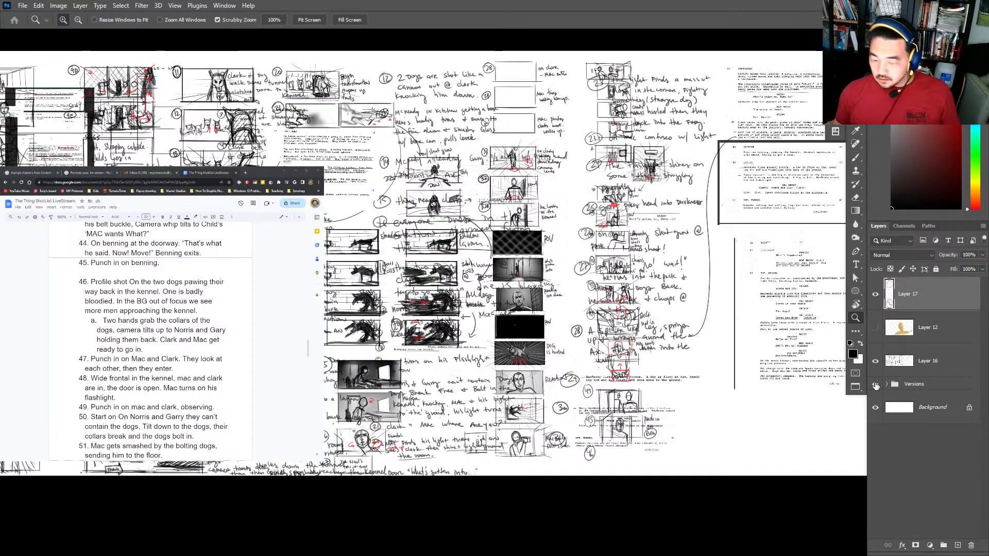
click(875, 362)
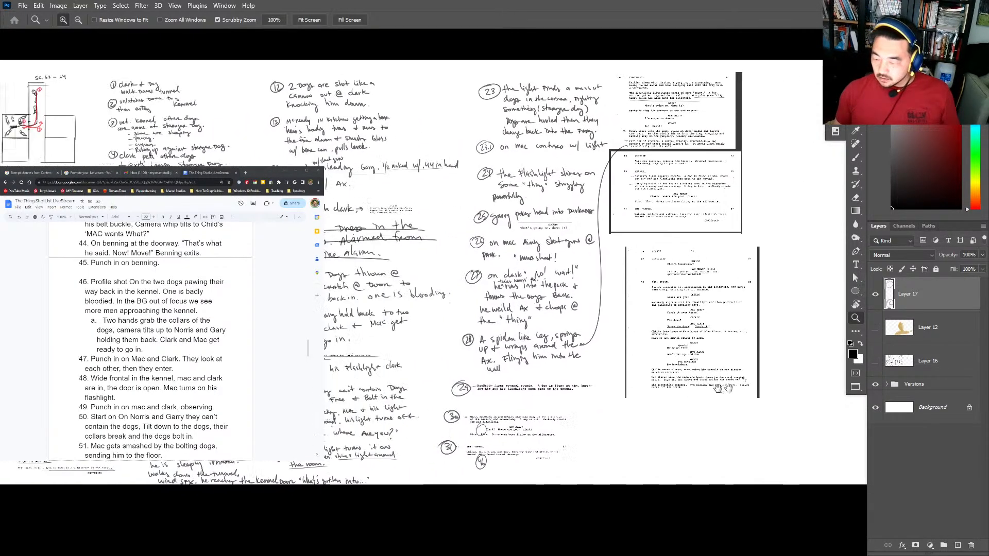
drag(710, 334, 751, 366)
click(876, 361)
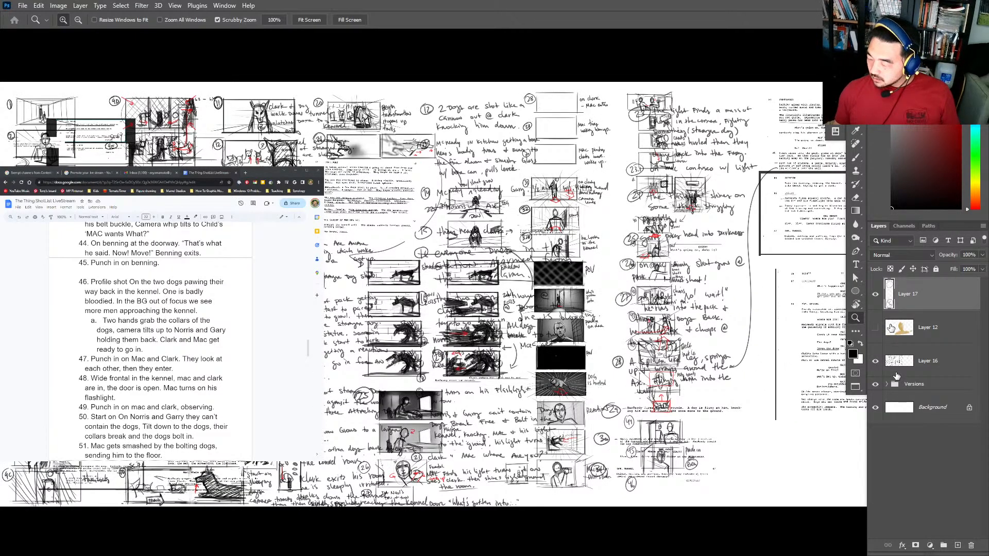
click(886, 385)
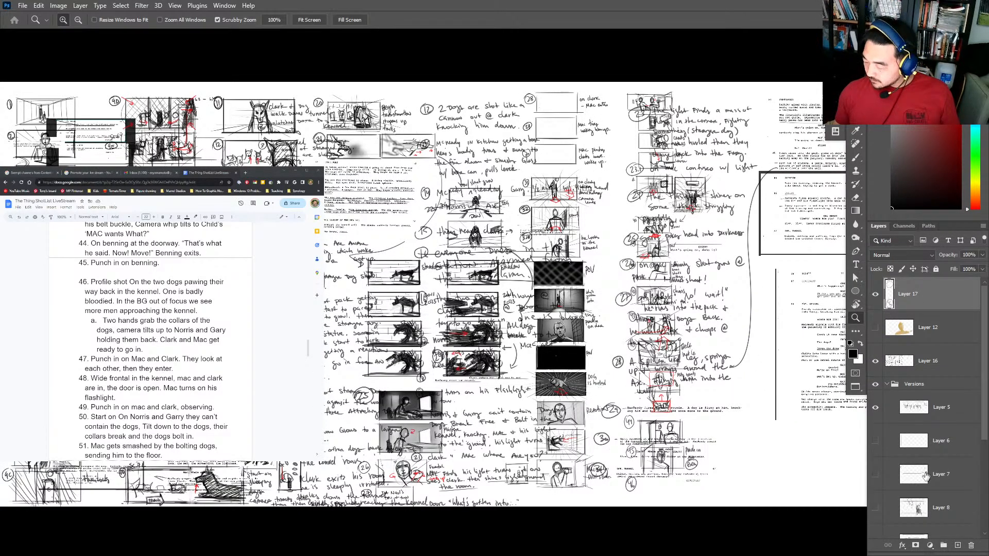
click(877, 361)
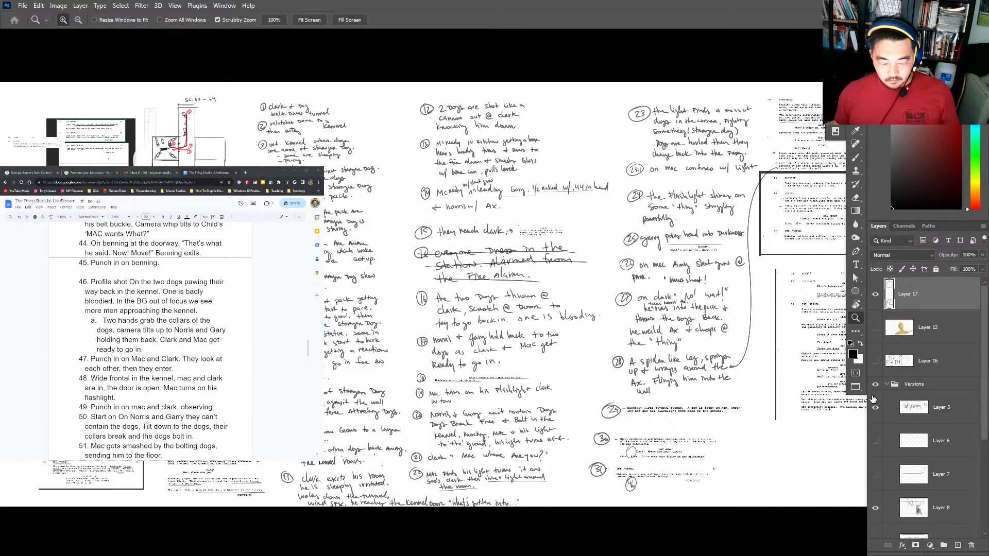
scroll(983, 428, down, 3)
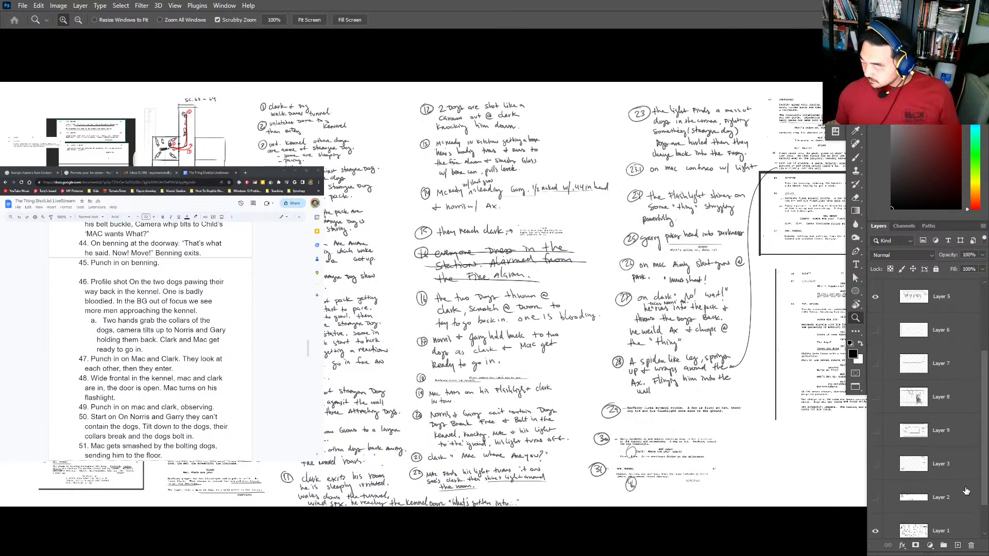
Show Layer 3 in the Versions group, make it active, and marquee-select its kennel thumbnail with the figures marked M and C.
click(876, 467)
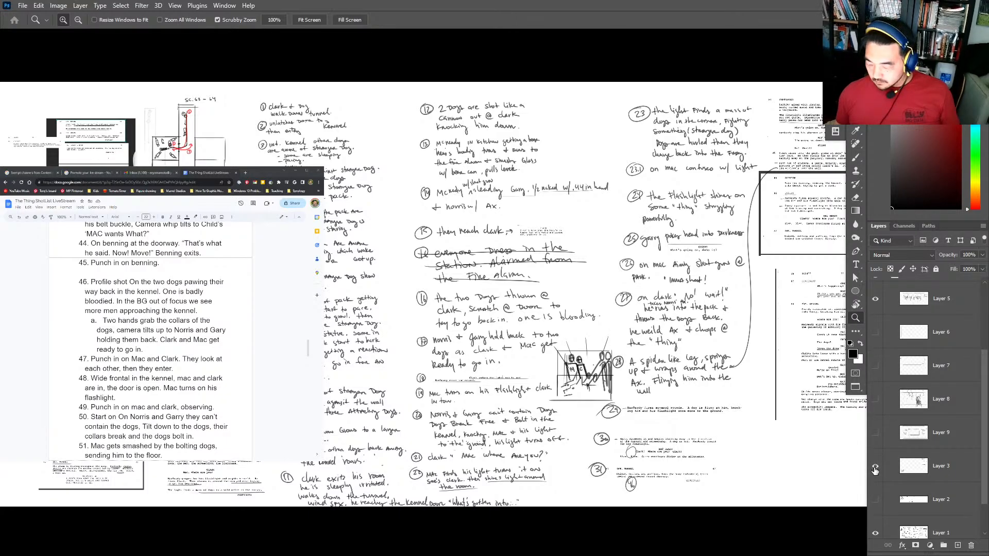
click(925, 472)
click(874, 470)
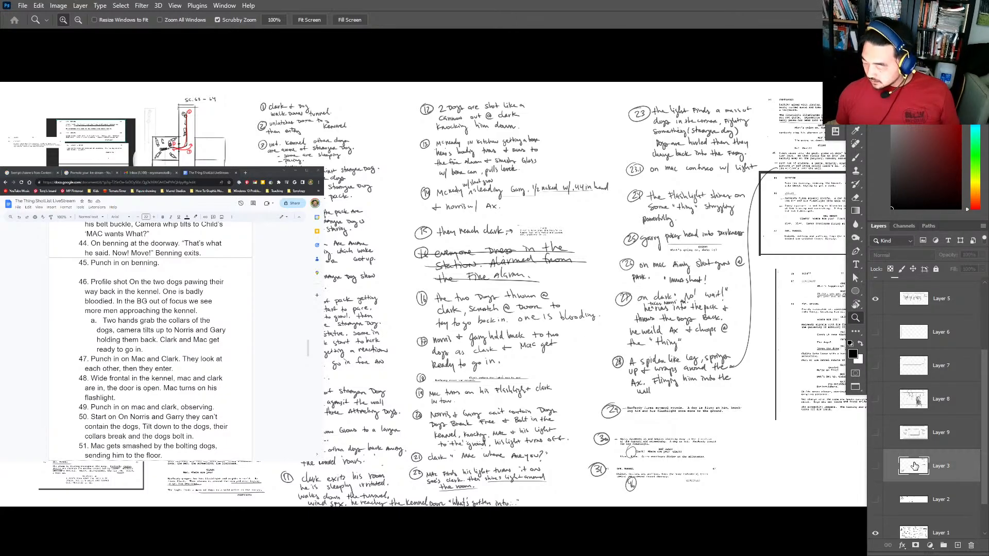
click(875, 466)
click(604, 368)
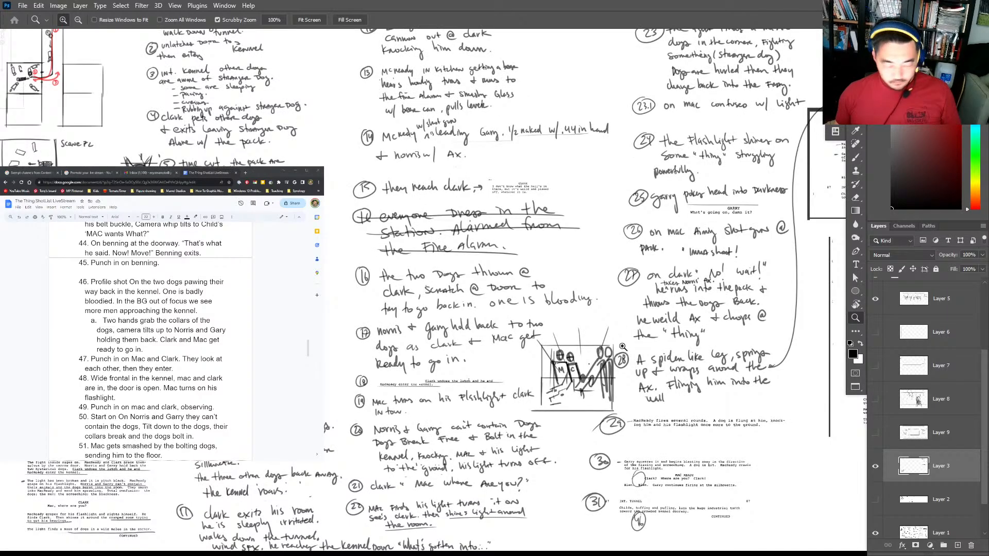
key(m)
drag(625, 333, 532, 418)
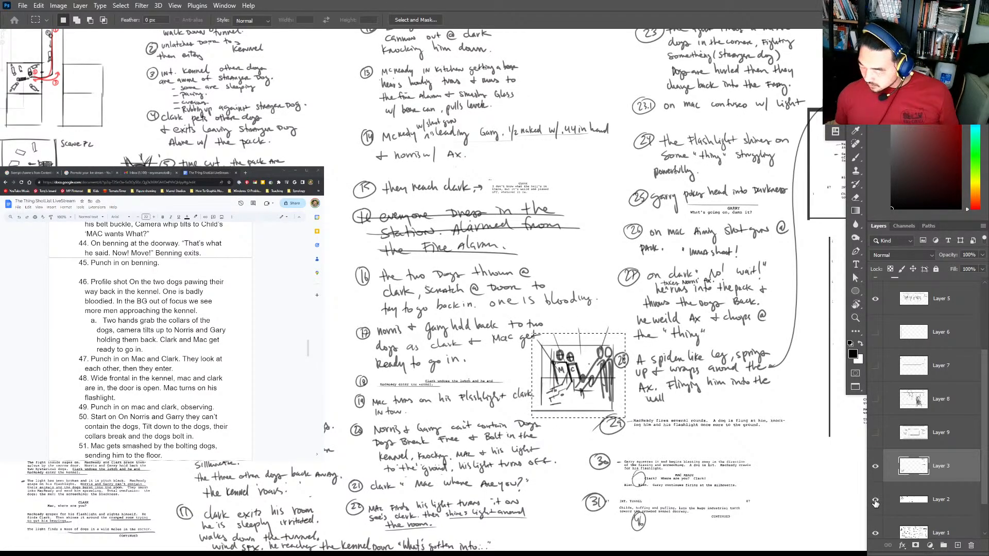
Check which sketches Layers 2, 3, 8 and 9 contain by toggling their visibility across the whole board.
key(z)
key(ctrl+minus)
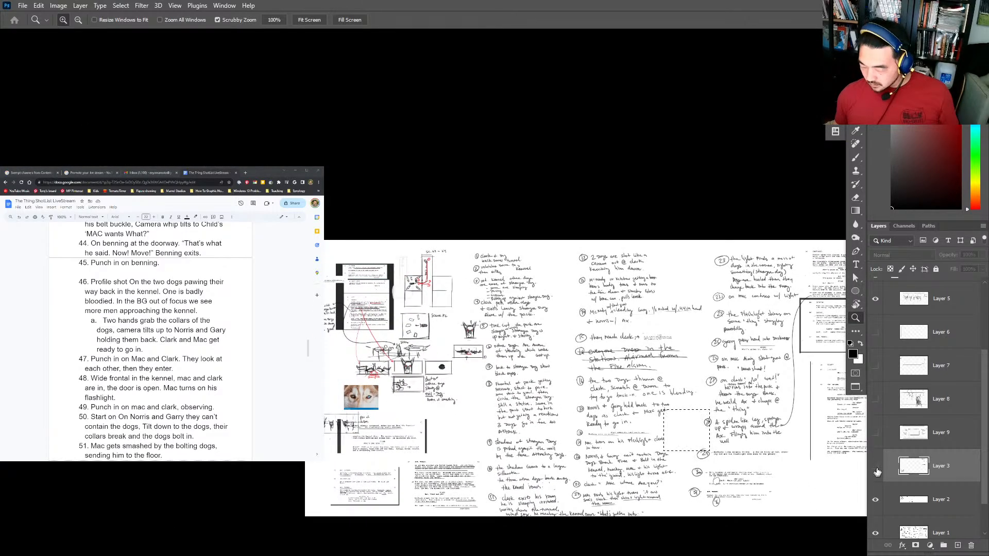
click(876, 501)
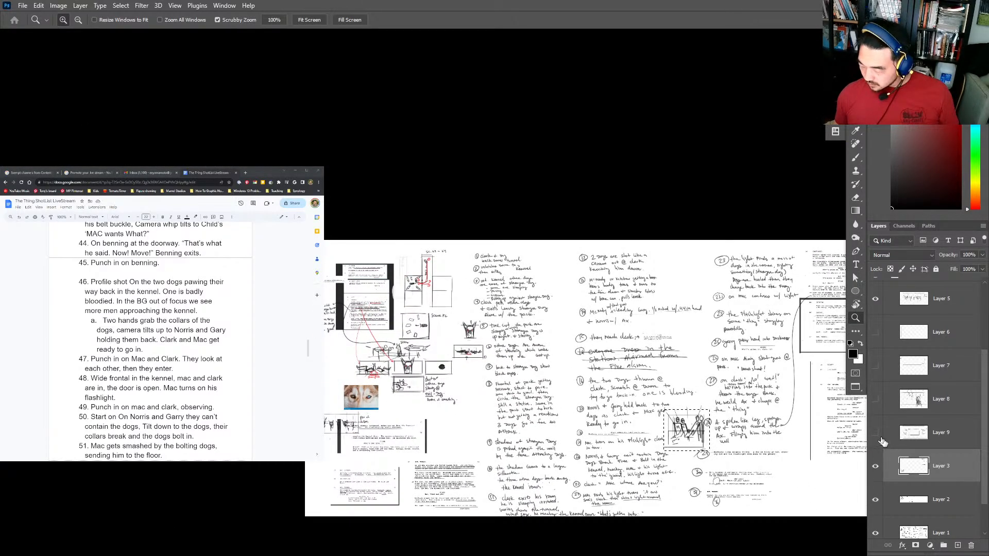
click(875, 433)
click(875, 433)
click(876, 399)
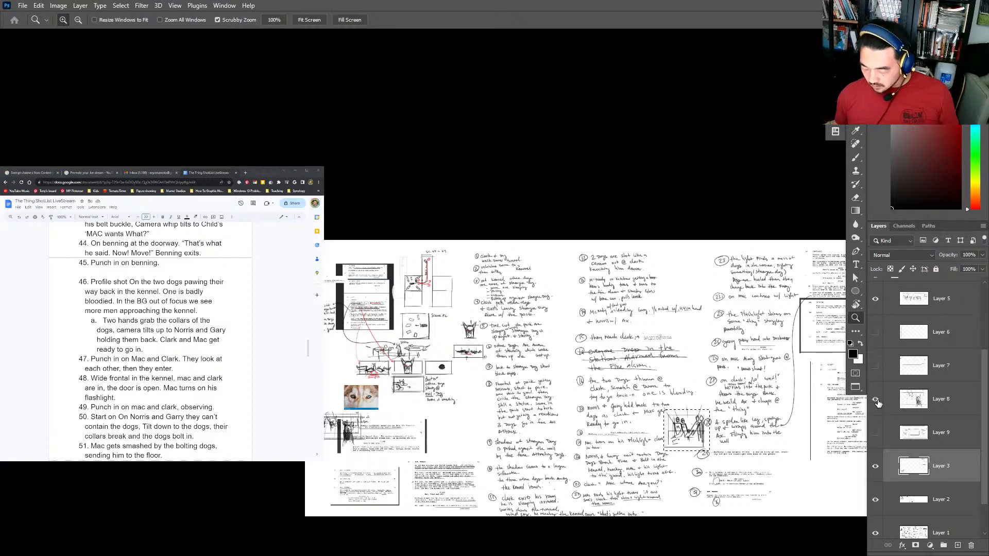
click(875, 399)
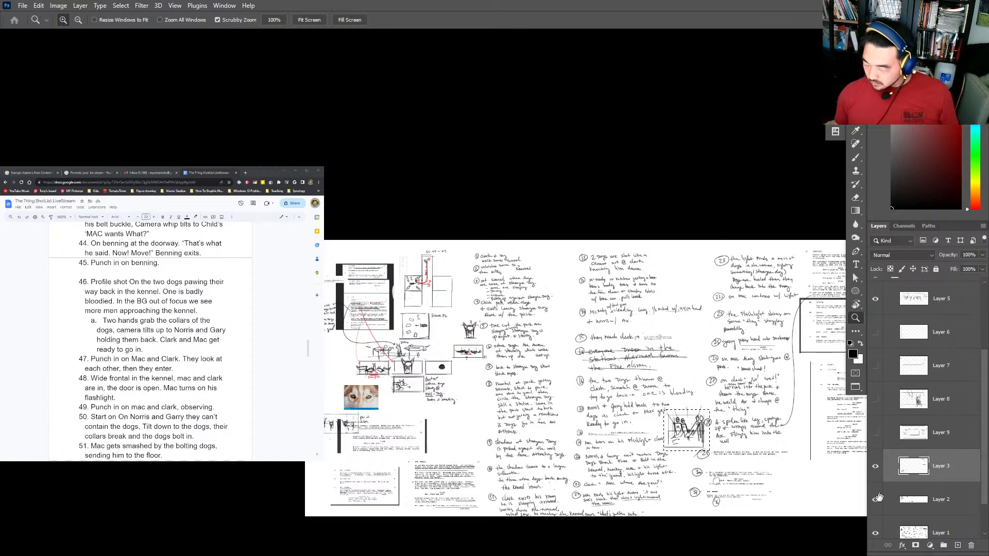
click(875, 467)
click(875, 467)
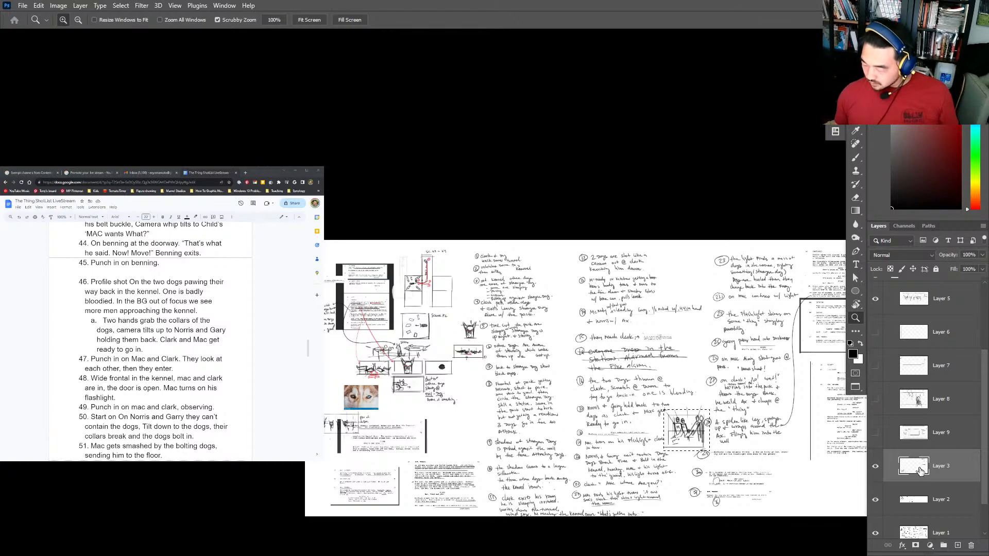
drag(817, 463, 598, 477)
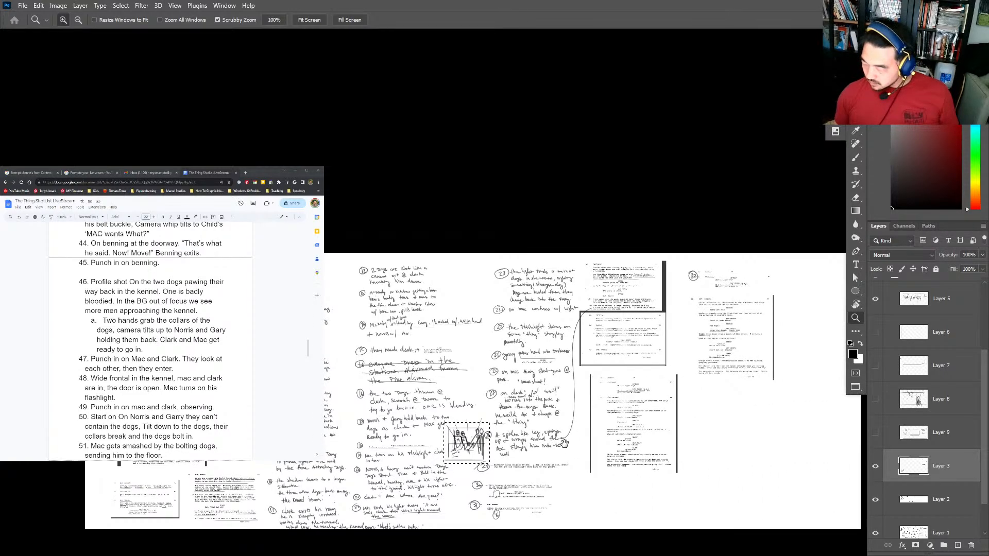
click(875, 467)
click(875, 468)
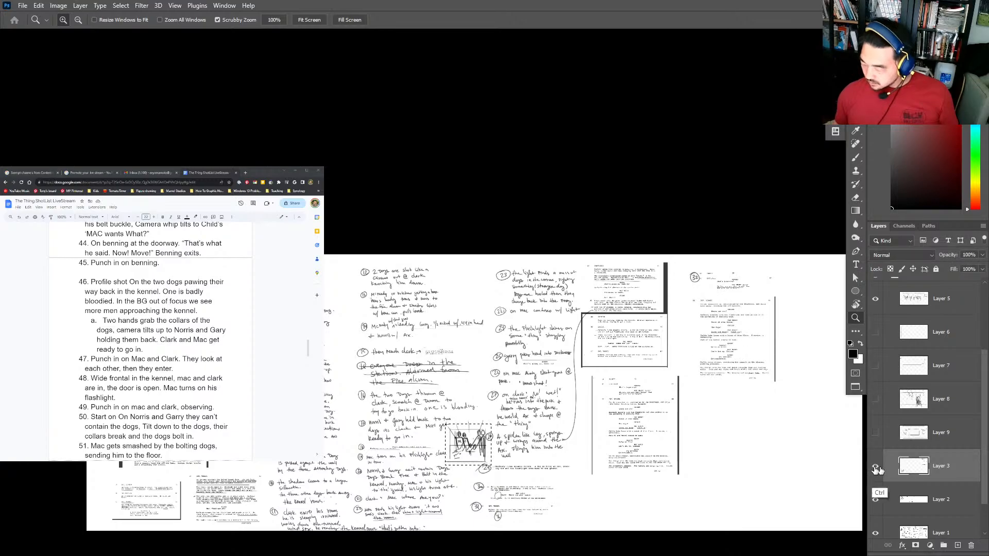
Collapse and hide the Versions group and make Layer 16 visible again.
drag(983, 398, 978, 335)
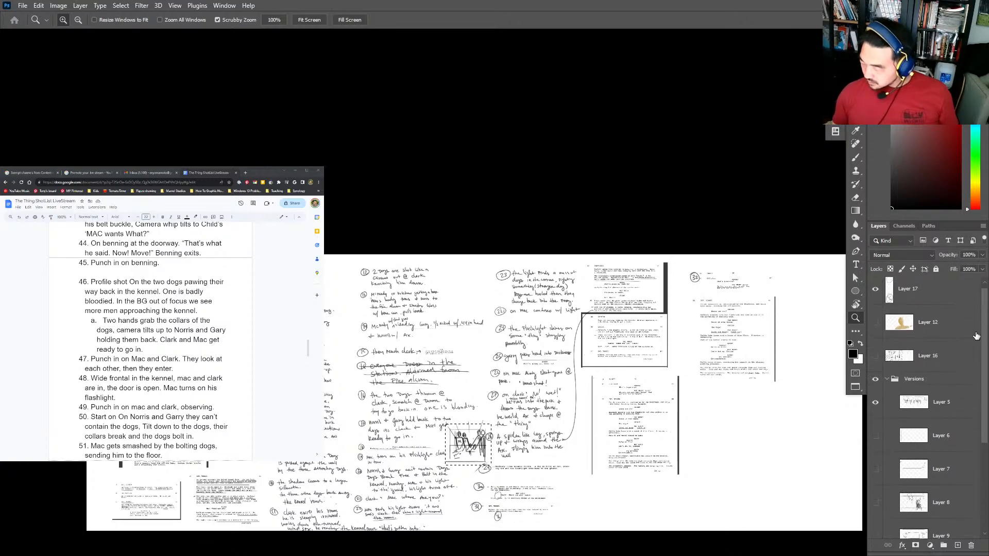
click(883, 379)
click(887, 377)
click(875, 361)
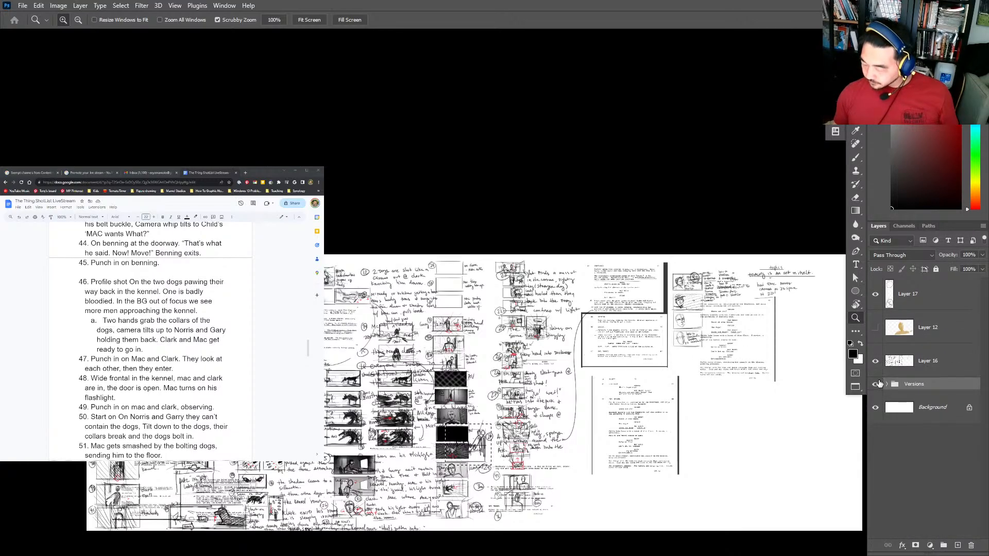
click(891, 375)
click(875, 384)
Copy the selected kennel thumbnail to its own layer above Layer 16 and move it to the empty canvas beside the latest thumbnail column.
key(ctrl+j)
key(v)
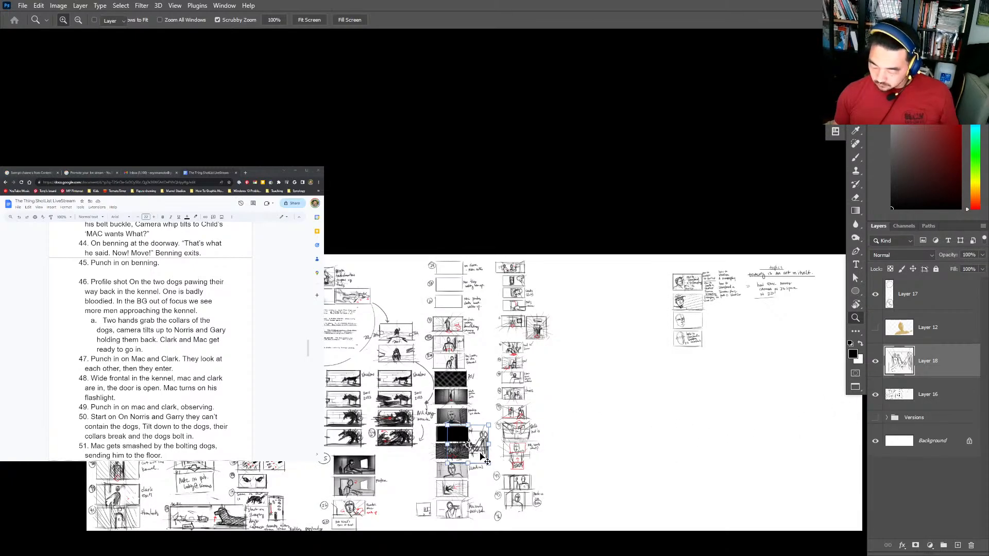
mouse_move(479, 453)
mouse_down()
mouse_move(533, 430)
mouse_move(579, 479)
mouse_move(597, 420)
mouse_move(599, 287)
mouse_up()
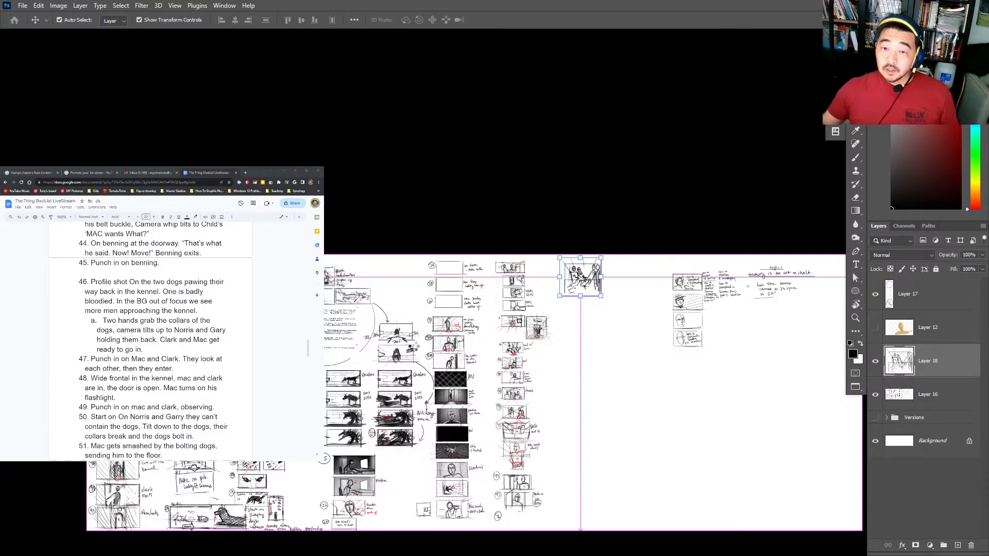
key(ctrl+semicolon)
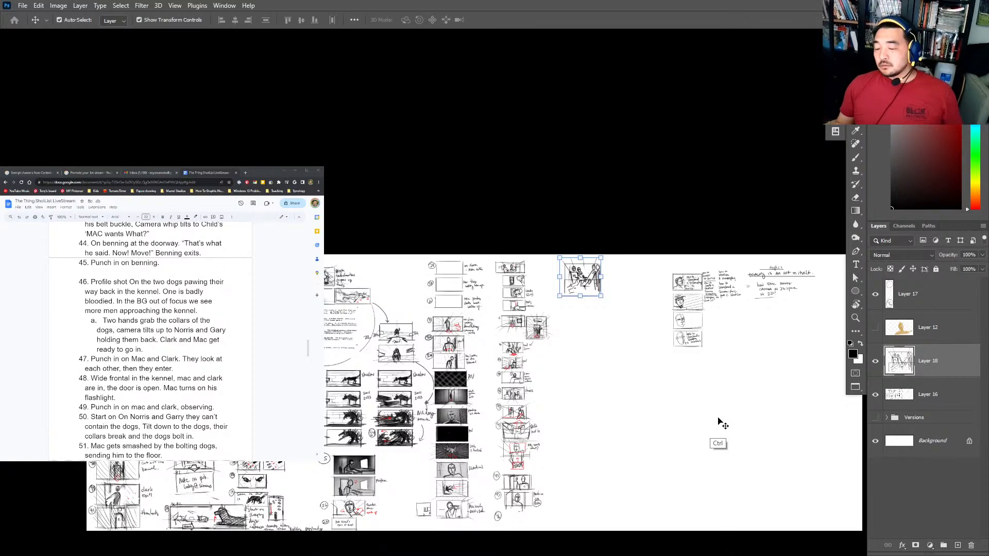
Draw a rectangular frame on Layer 18 in the empty canvas below the kennel thumbnail.
key(b)
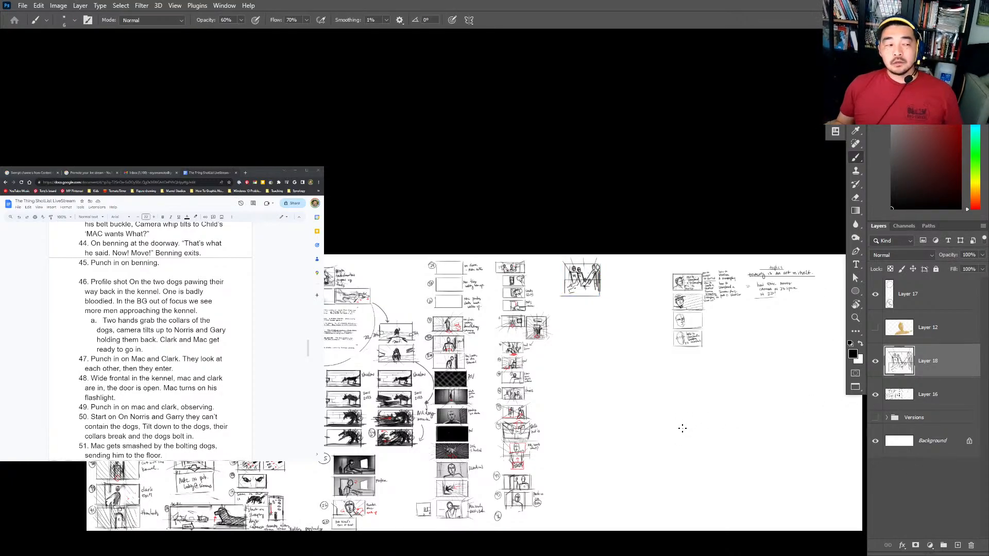
key(z)
drag(589, 347, 631, 353)
key(b)
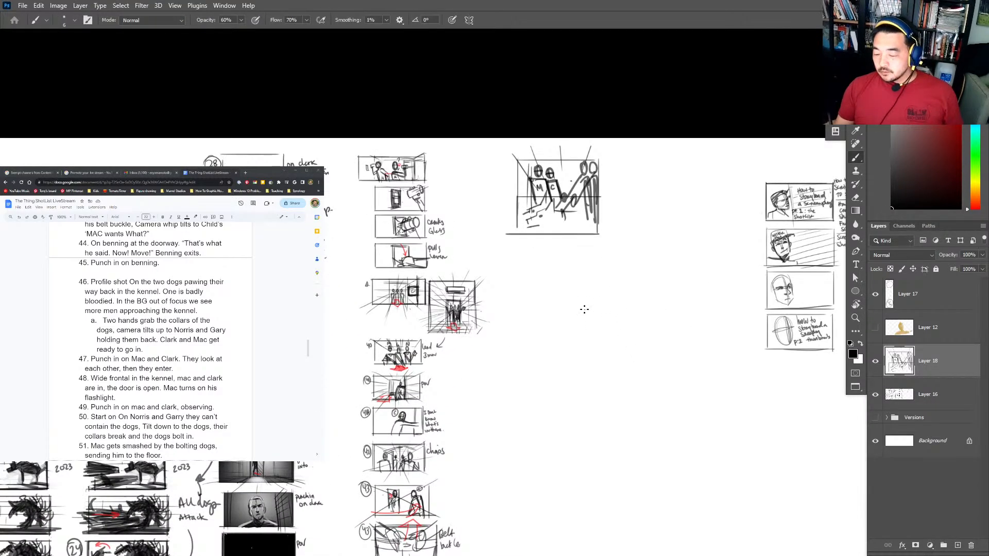
mouse_move(581, 301)
mouse_down()
mouse_move(582, 343)
mouse_move(643, 302)
mouse_move(667, 299)
mouse_move(669, 356)
mouse_up()
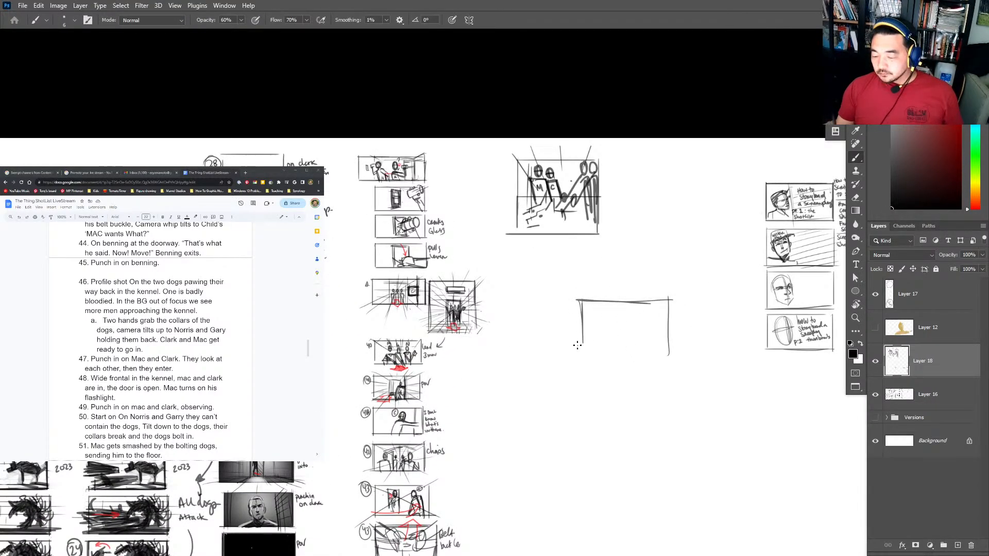
drag(577, 349, 677, 351)
Sketch a smaller box-shaped room inside the new frame with tiny standing figures in it.
key(z)
click(632, 326)
key(b)
mouse_move(606, 348)
mouse_down()
mouse_move(604, 307)
mouse_move(662, 311)
mouse_up()
drag(661, 311, 660, 336)
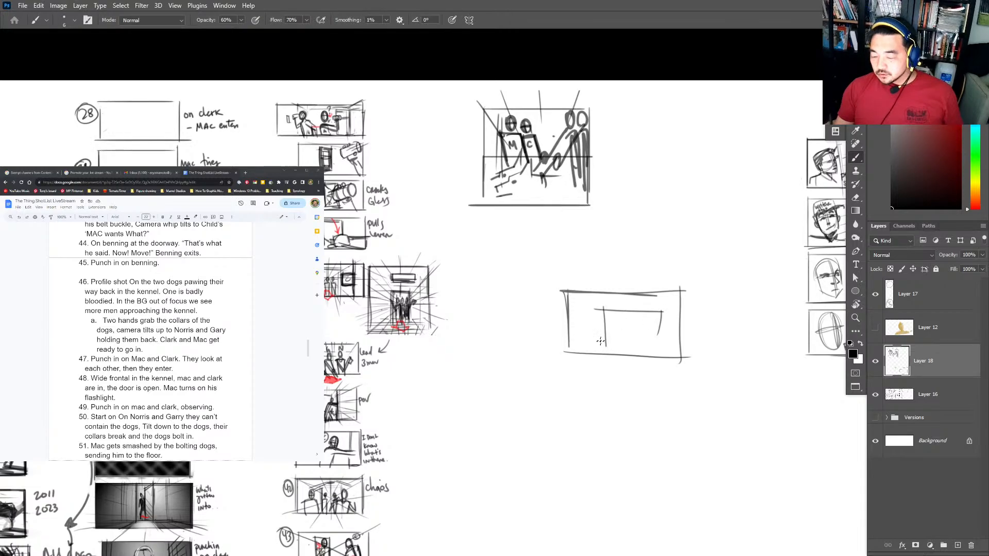
drag(599, 343, 658, 340)
mouse_move(603, 305)
mouse_down()
mouse_move(658, 303)
mouse_move(663, 313)
mouse_up()
click(624, 329)
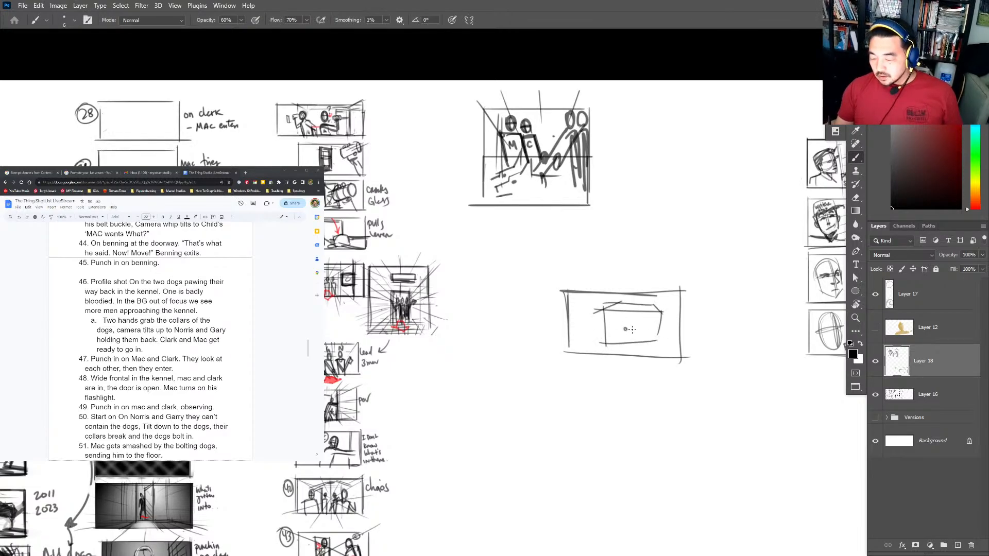
click(631, 329)
Add a small table shape beside the room, converging floor lines, and a low box shape in the foreground of the sketch.
drag(579, 344, 598, 343)
mouse_move(565, 348)
mouse_down()
mouse_move(594, 348)
mouse_move(583, 344)
mouse_move(595, 339)
mouse_move(570, 335)
mouse_move(585, 332)
mouse_move(592, 337)
mouse_move(565, 342)
mouse_move(638, 327)
mouse_move(636, 341)
mouse_move(601, 343)
mouse_move(664, 341)
mouse_up()
key(e)
key(b)
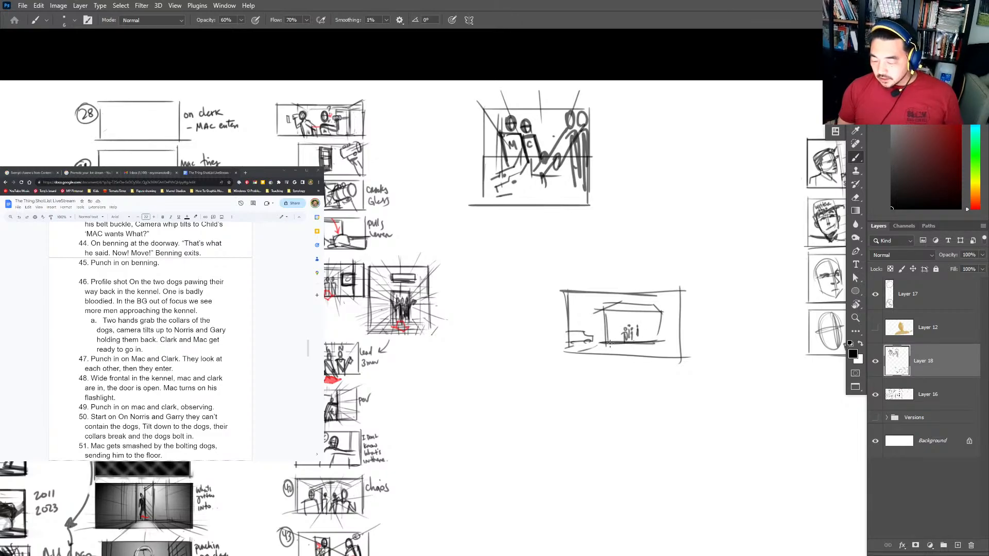
drag(547, 357, 620, 343)
mouse_move(569, 365)
mouse_down()
mouse_move(621, 344)
mouse_move(608, 372)
mouse_move(664, 365)
mouse_up()
mouse_move(670, 349)
mouse_down()
mouse_move(678, 356)
mouse_move(623, 358)
mouse_move(649, 365)
mouse_up()
mouse_move(631, 349)
mouse_down()
mouse_move(625, 366)
mouse_move(631, 359)
mouse_up()
drag(625, 375, 659, 368)
drag(637, 387, 643, 397)
drag(618, 385, 600, 341)
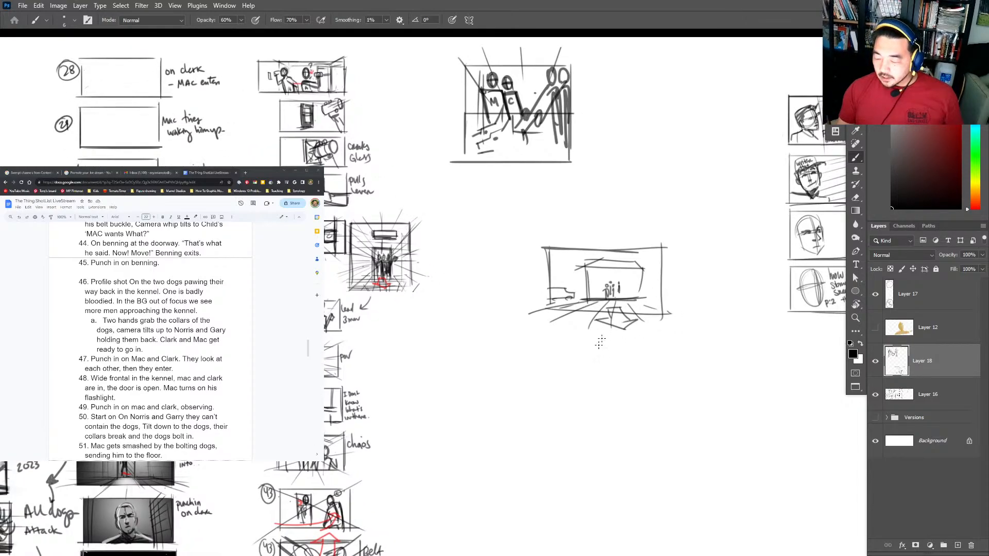
Enclose the room sketch in a larger frame and draw a standing figure marked W beside the room.
mouse_move(686, 251)
mouse_down()
mouse_move(672, 268)
mouse_move(686, 247)
mouse_up()
mouse_move(522, 236)
mouse_down()
mouse_move(731, 235)
mouse_move(723, 331)
mouse_up()
drag(724, 334, 524, 340)
drag(525, 339, 523, 238)
drag(670, 280, 704, 278)
drag(704, 278, 702, 340)
mouse_move(664, 279)
mouse_down()
mouse_move(663, 336)
mouse_move(664, 282)
mouse_up()
mouse_move(662, 279)
mouse_down()
mouse_move(705, 277)
mouse_move(690, 288)
mouse_up()
mouse_move(695, 250)
mouse_down()
mouse_move(671, 242)
mouse_move(693, 240)
mouse_up()
Refine the low foreground shape and hatch a dark area from it toward the W figure.
drag(613, 301, 611, 315)
mouse_move(595, 329)
mouse_down()
mouse_move(628, 315)
mouse_move(639, 333)
mouse_up()
mouse_move(612, 305)
mouse_down()
mouse_move(630, 320)
mouse_move(642, 309)
mouse_up()
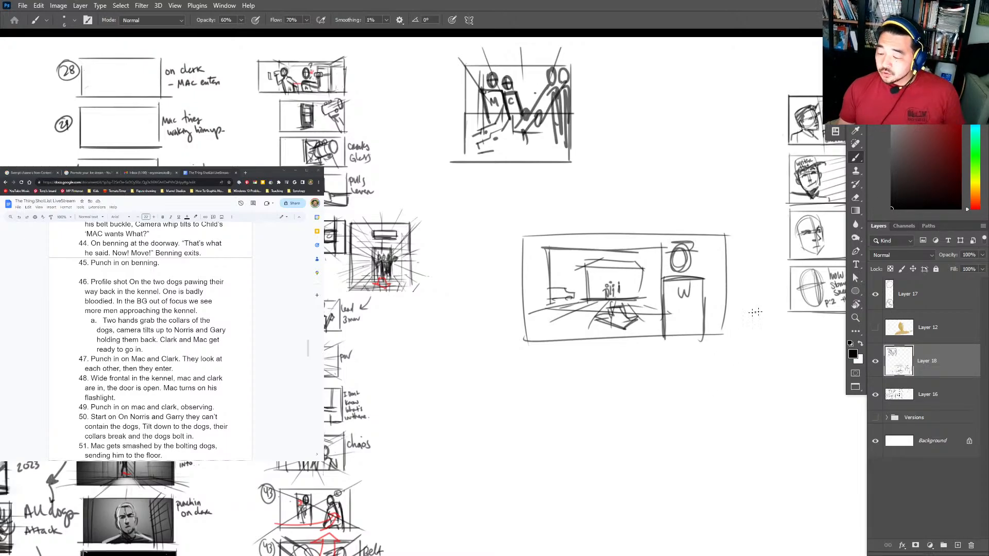
mouse_move(639, 331)
mouse_down()
mouse_move(666, 348)
mouse_move(653, 329)
mouse_up()
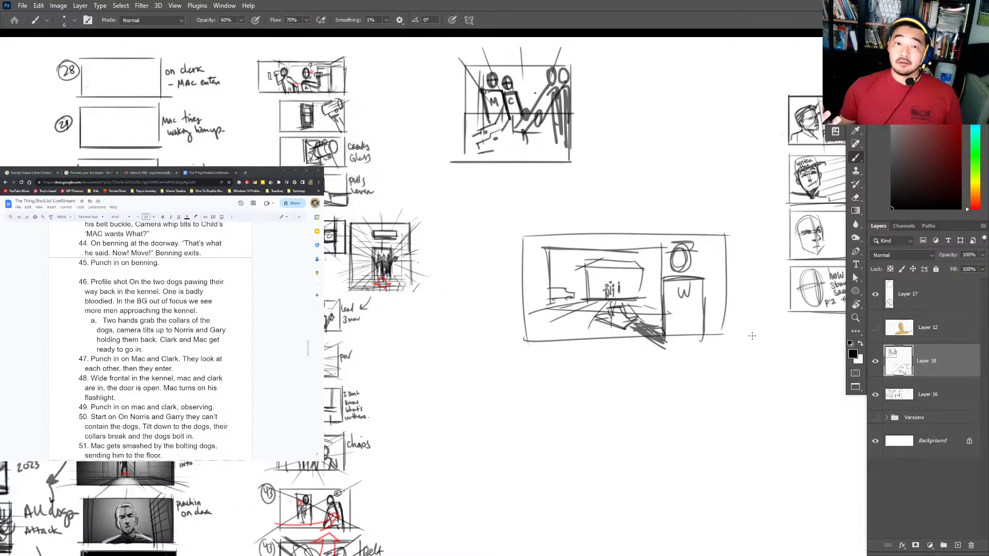
Lasso the room sketch, cut it onto its own hidden layer, and merge the kennel thumbnail into Layer 16.
key(l)
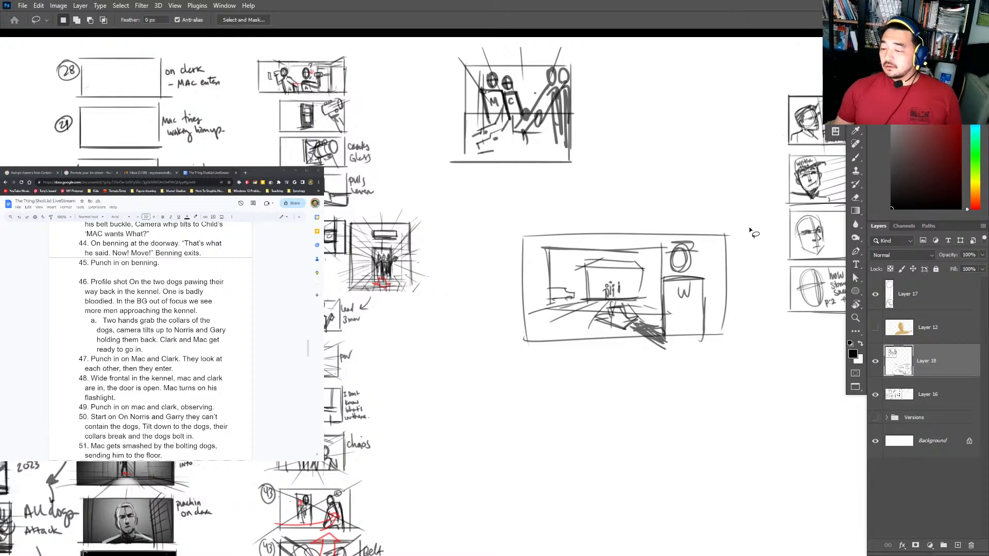
mouse_move(745, 212)
mouse_down()
mouse_move(536, 366)
mouse_move(745, 211)
mouse_up()
key(ctrl+x)
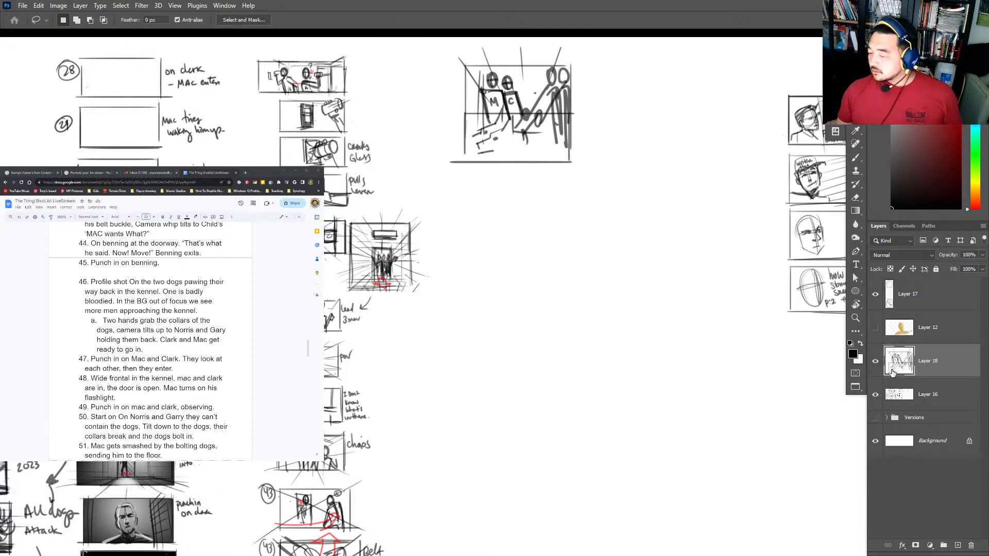
key(ctrl+v)
click(875, 372)
click(888, 405)
key(Delete)
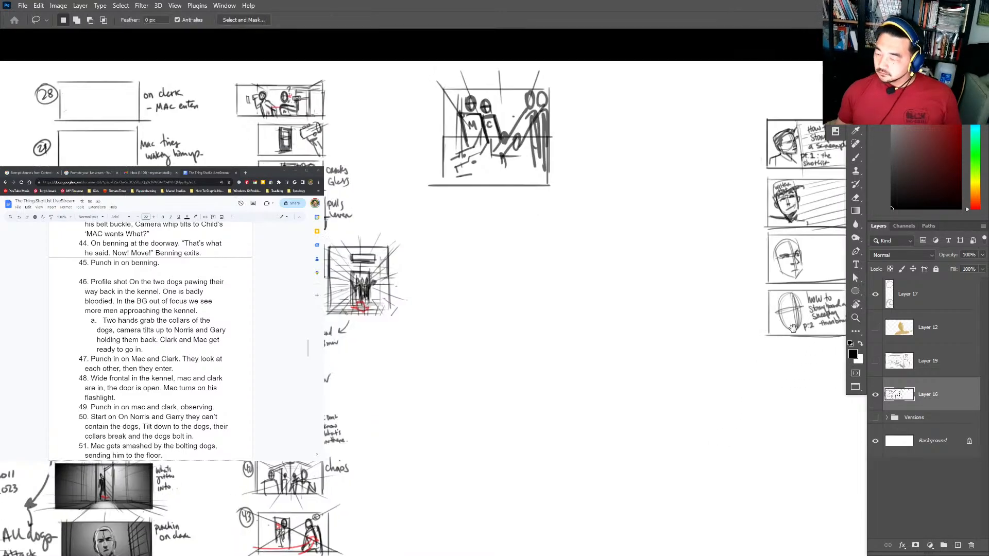
Sketch a rough dog outline across the lower foreground of the kennel thumbnail on Layer 16.
key(b)
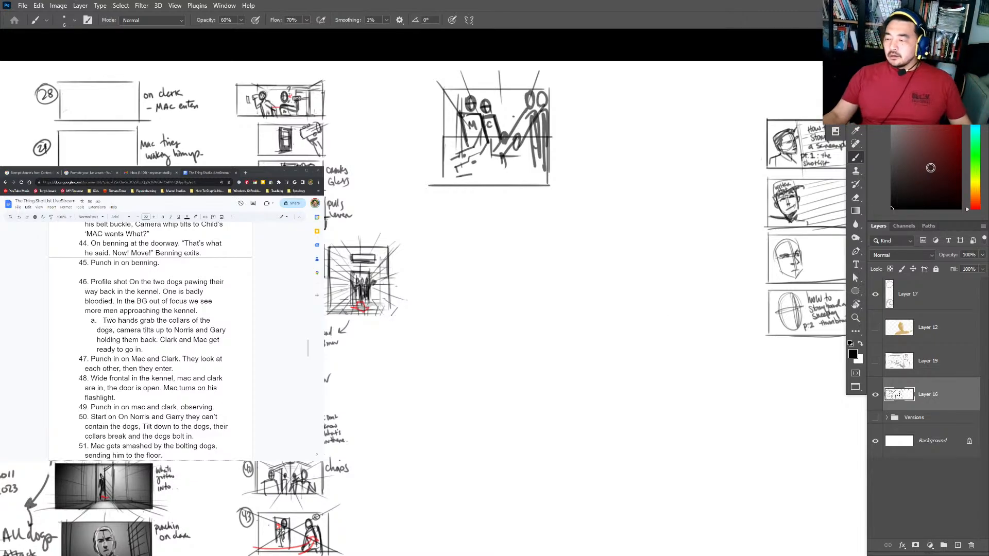
drag(905, 394, 907, 394)
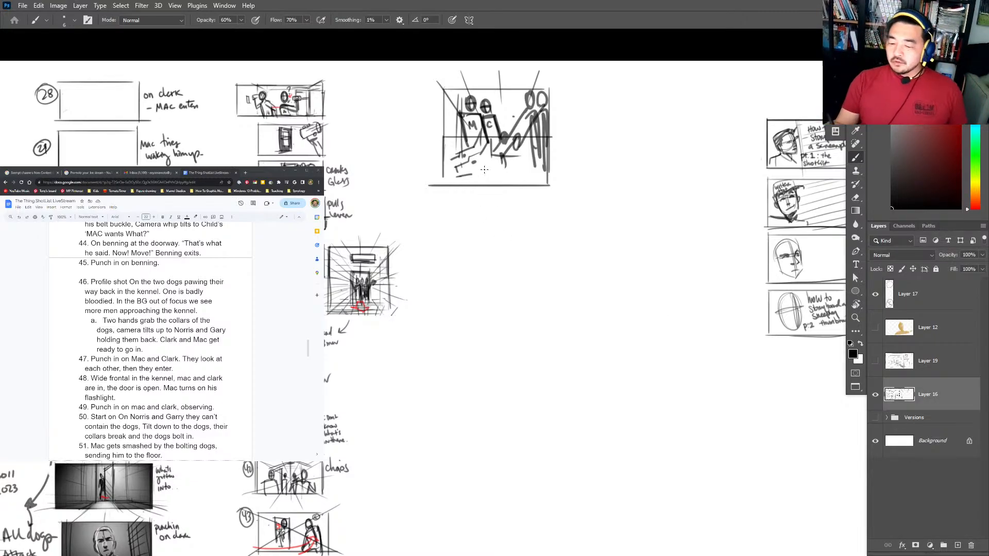
mouse_move(446, 162)
mouse_down()
mouse_move(461, 180)
mouse_move(458, 167)
mouse_move(513, 188)
mouse_up()
key(ctrl+z)
Highlight shot 46 and its sub-item in the shot list, then label the kennel thumbnail with a circled 46.
key(z)
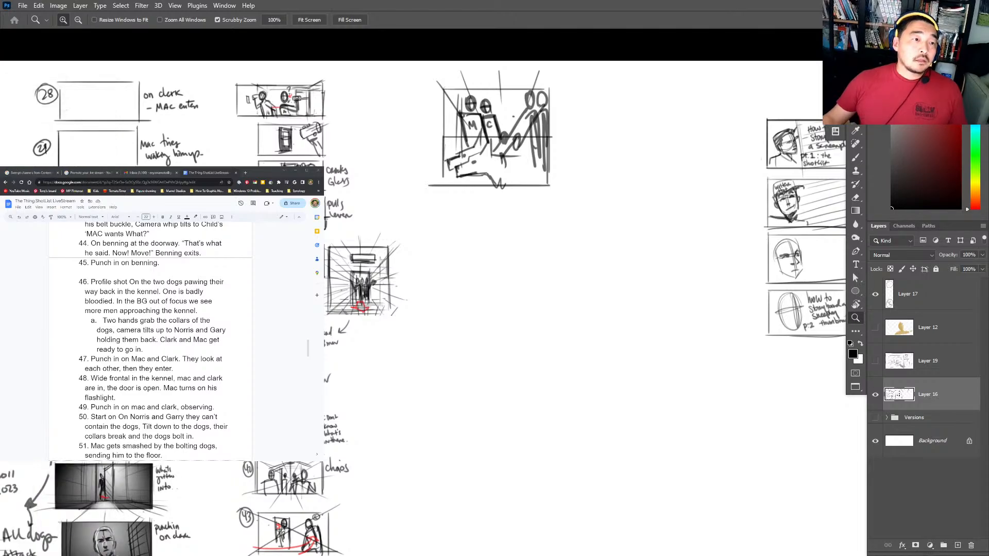
click(253, 177)
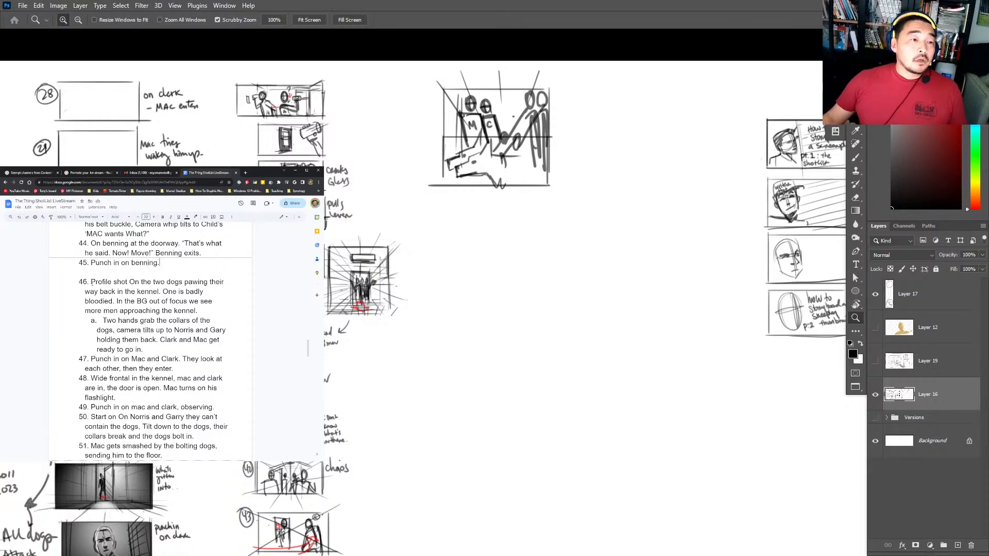
drag(91, 282, 147, 350)
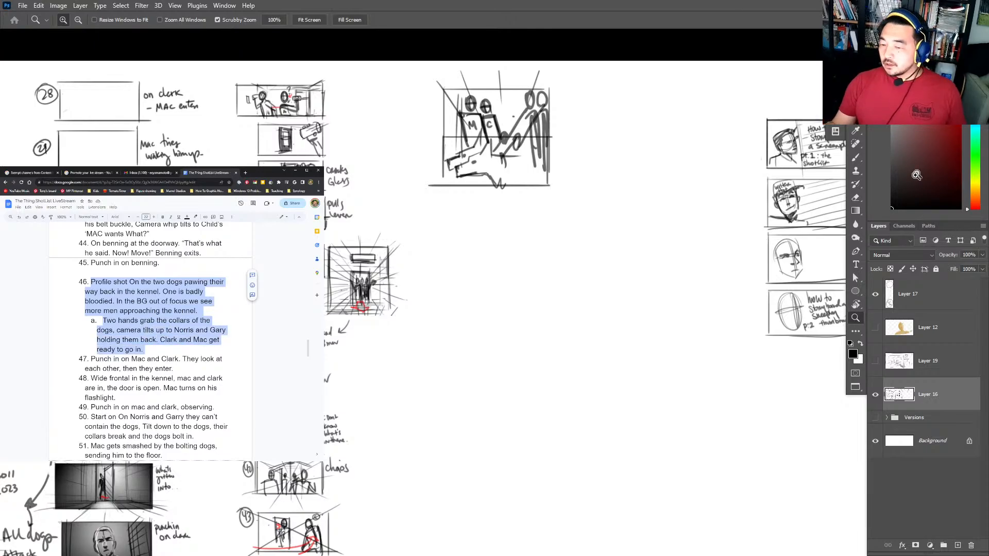
click(470, 152)
key(b)
mouse_move(386, 68)
mouse_down()
mouse_move(396, 93)
mouse_move(402, 88)
mouse_move(391, 101)
mouse_move(382, 56)
mouse_up()
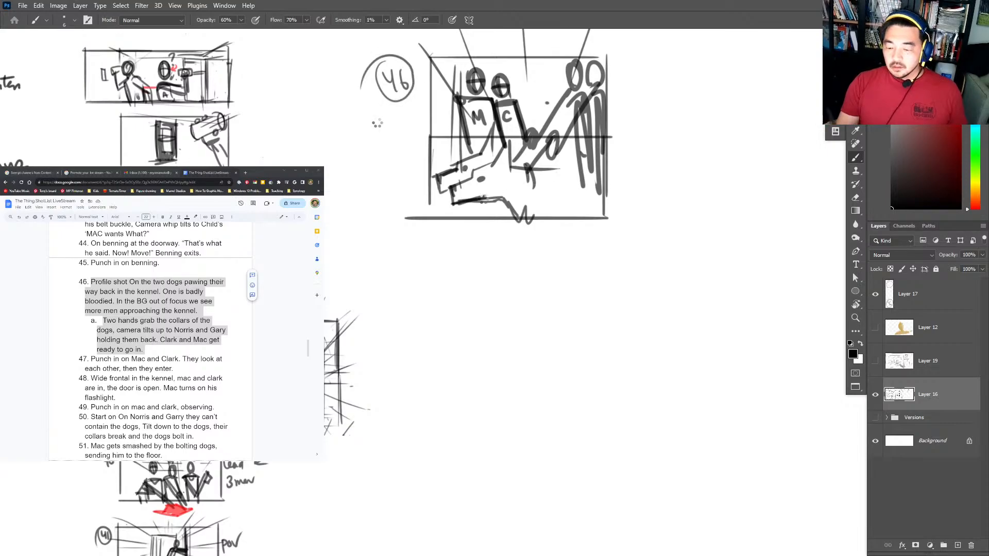
Draw a red upward tilt arrow beside thumbnail 46 and small red movement arrows next to figures M and C, then return to black.
click(961, 126)
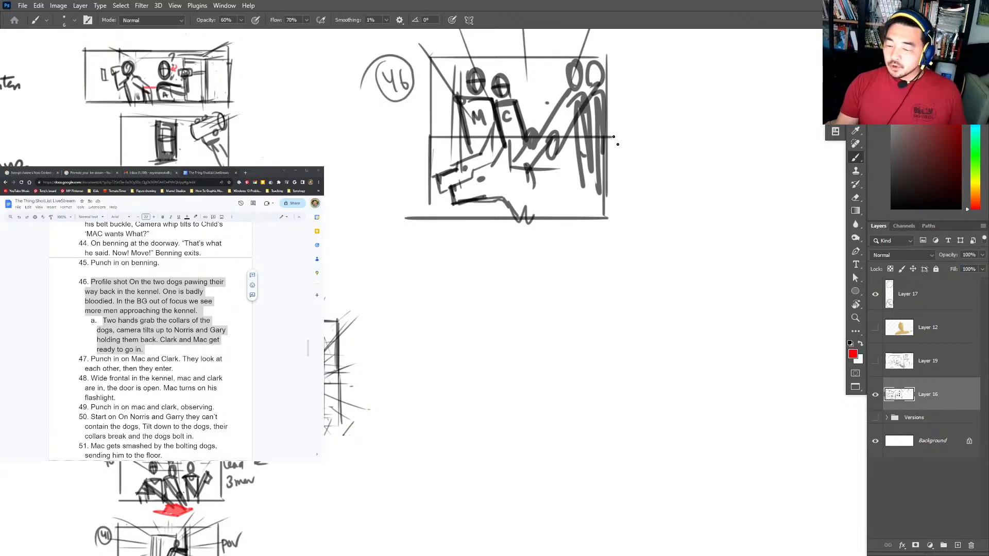
drag(629, 193, 626, 114)
mouse_move(616, 124)
mouse_down()
mouse_move(626, 114)
mouse_move(634, 122)
mouse_up()
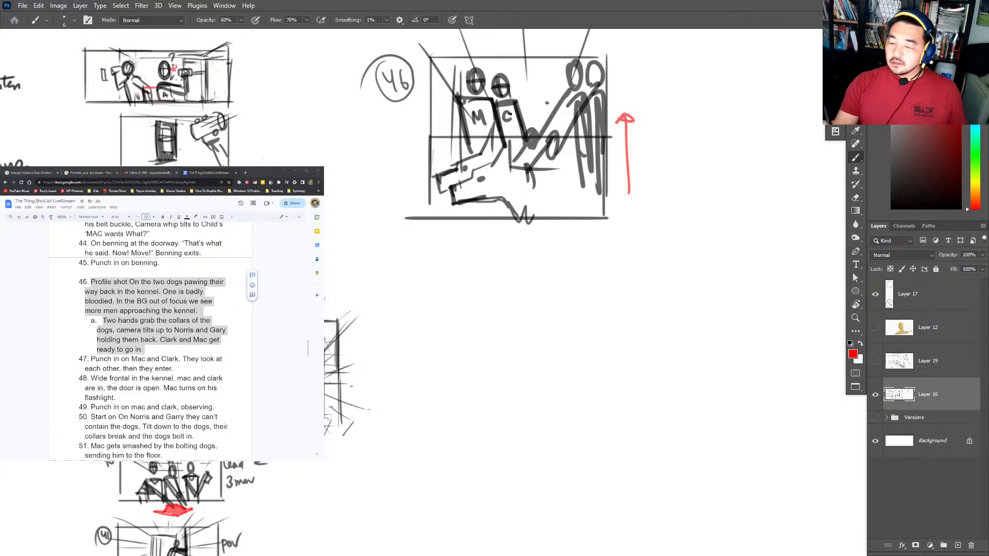
mouse_move(537, 108)
mouse_down()
mouse_move(525, 111)
mouse_move(534, 117)
mouse_up()
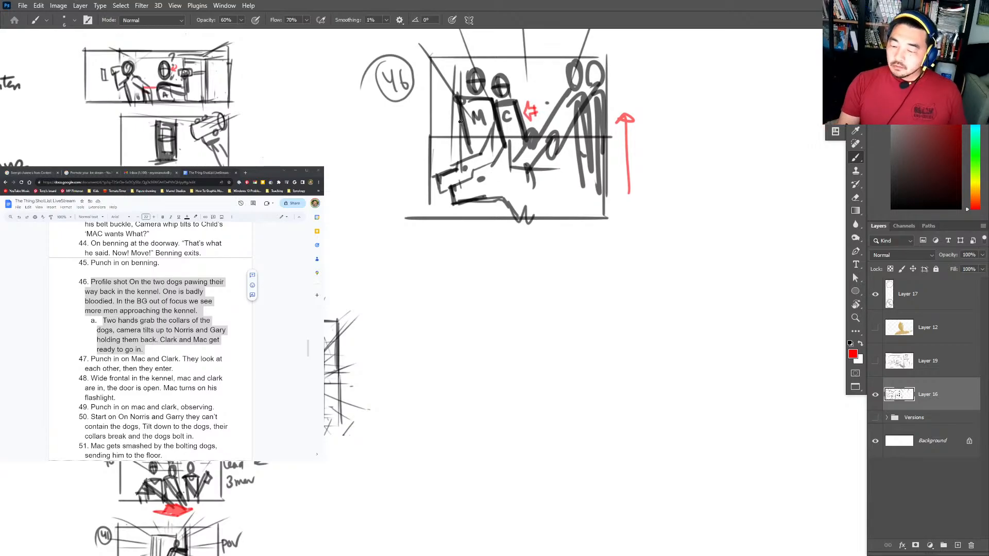
drag(461, 115, 439, 115)
drag(447, 108, 438, 115)
drag(439, 115, 448, 122)
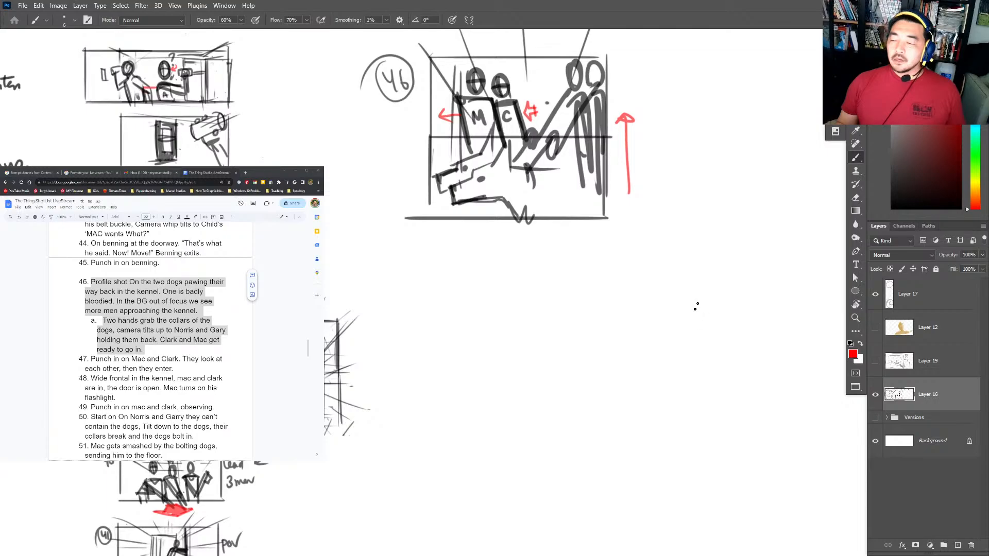
key(d)
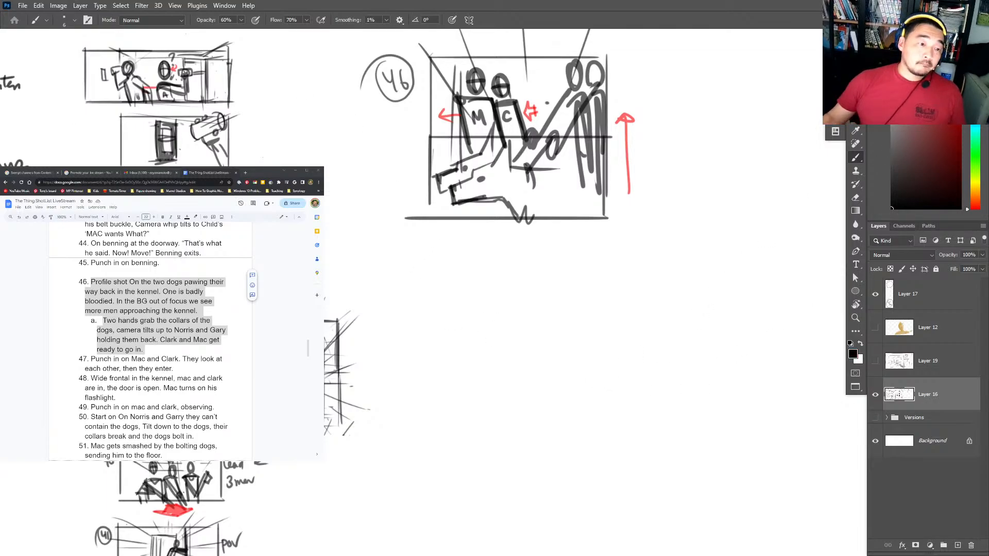
Highlight shot 47 in the shot list and outline the heads of M and C in thumbnail 46 with a red box.
scroll(150, 340, down, 3)
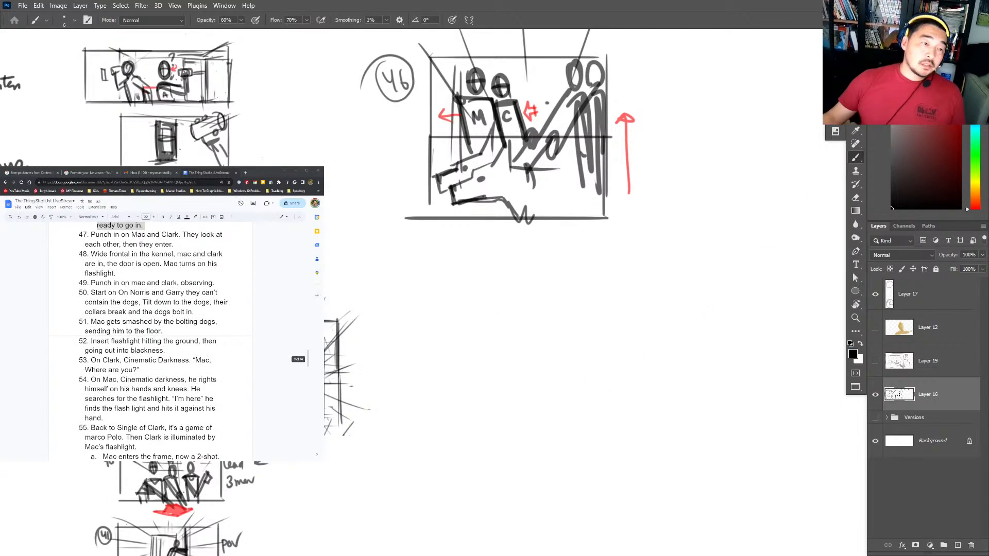
drag(91, 234, 198, 243)
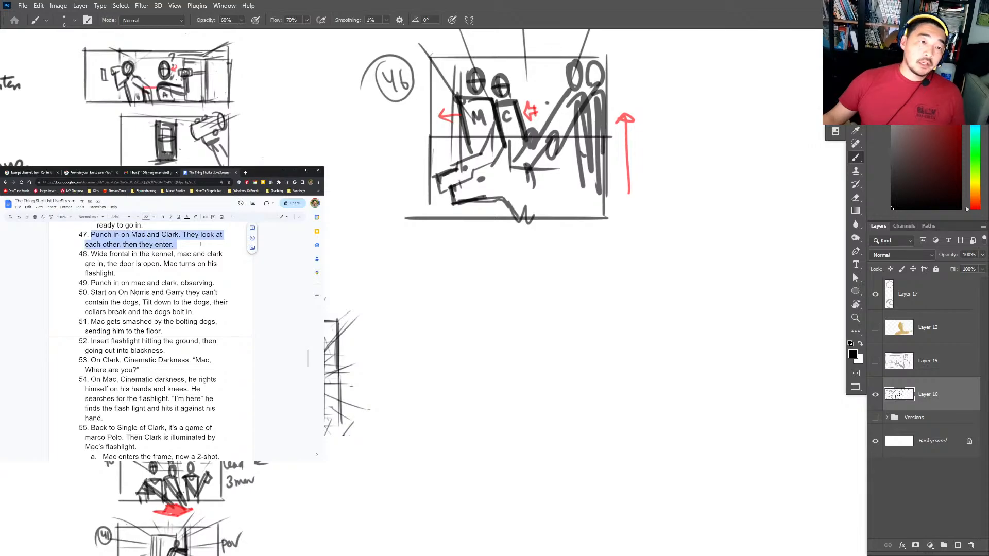
click(844, 155)
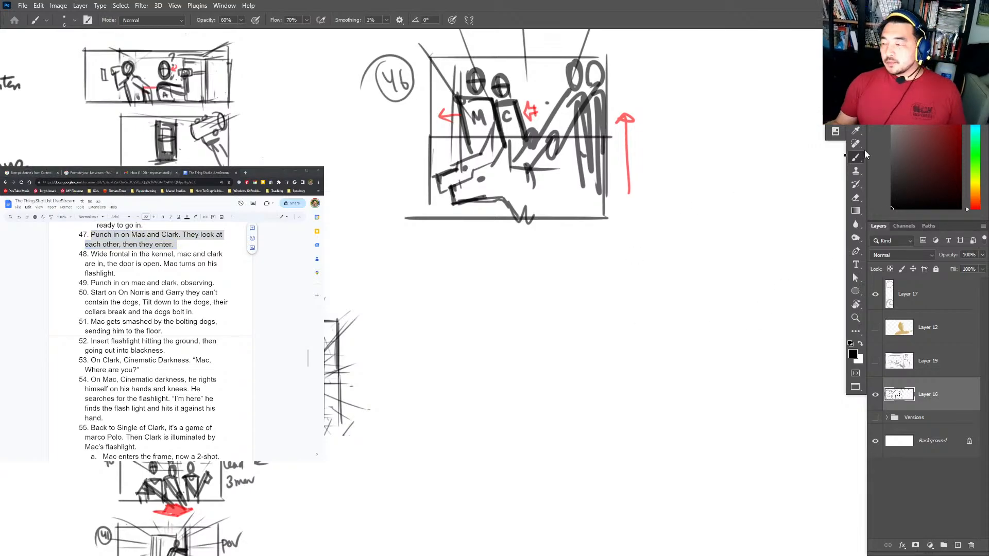
click(961, 43)
mouse_move(447, 104)
mouse_down()
mouse_move(524, 65)
mouse_move(523, 101)
mouse_move(447, 104)
mouse_up()
key(d)
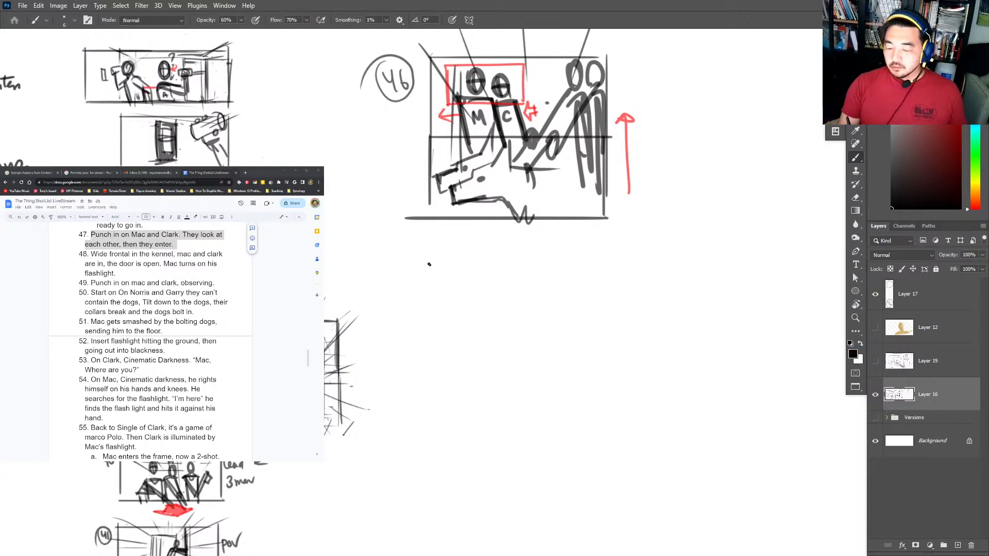
Draw a frame for shot 47 in black below thumbnail 46 and sketch the two head ovals of Mac and Clark.
mouse_move(423, 340)
mouse_down()
mouse_move(420, 247)
mouse_move(606, 245)
mouse_move(611, 344)
mouse_up()
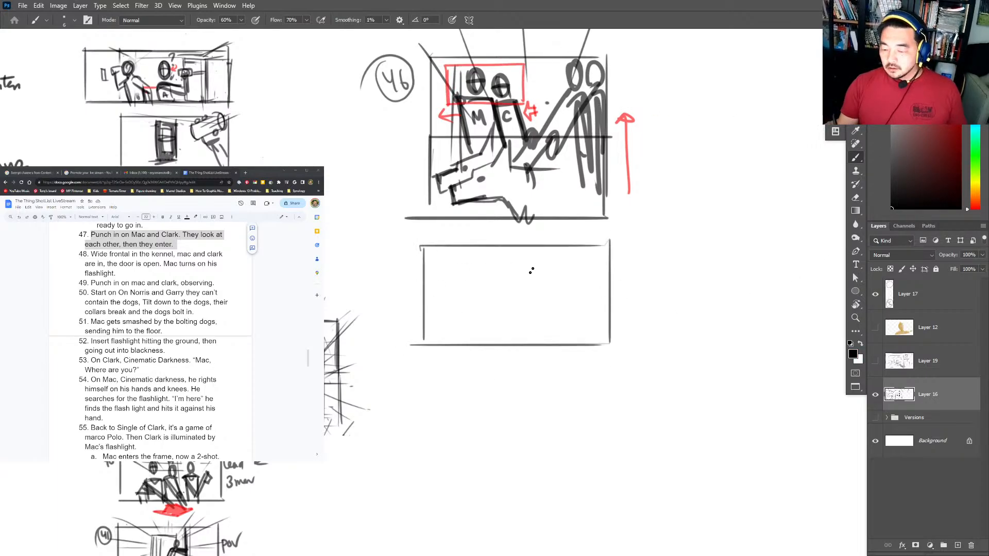
drag(531, 270, 530, 273)
drag(540, 313, 554, 323)
key(ctrl+z)
key(ctrl+z)
mouse_move(536, 283)
mouse_down()
mouse_move(532, 314)
mouse_move(579, 344)
mouse_up()
drag(518, 308, 525, 348)
mouse_move(475, 264)
mouse_down()
mouse_move(492, 298)
mouse_move(487, 258)
mouse_move(482, 306)
mouse_up()
drag(464, 283, 501, 270)
mouse_move(482, 255)
mouse_down()
mouse_move(500, 299)
mouse_move(510, 264)
mouse_move(546, 304)
mouse_move(553, 277)
mouse_move(533, 299)
mouse_move(546, 261)
mouse_up()
Clean up stray marks around the two heads and darken the second head's outline, adding its ear.
key(e)
key(b)
key(e)
mouse_move(482, 263)
mouse_down()
mouse_move(493, 300)
mouse_move(472, 296)
mouse_move(502, 278)
mouse_move(487, 257)
mouse_move(505, 278)
mouse_move(493, 304)
mouse_move(559, 284)
mouse_up()
key(b)
mouse_move(541, 257)
mouse_down()
mouse_move(535, 307)
mouse_move(528, 267)
mouse_up()
mouse_move(538, 258)
mouse_down()
mouse_move(555, 293)
mouse_move(549, 260)
mouse_move(563, 263)
mouse_up()
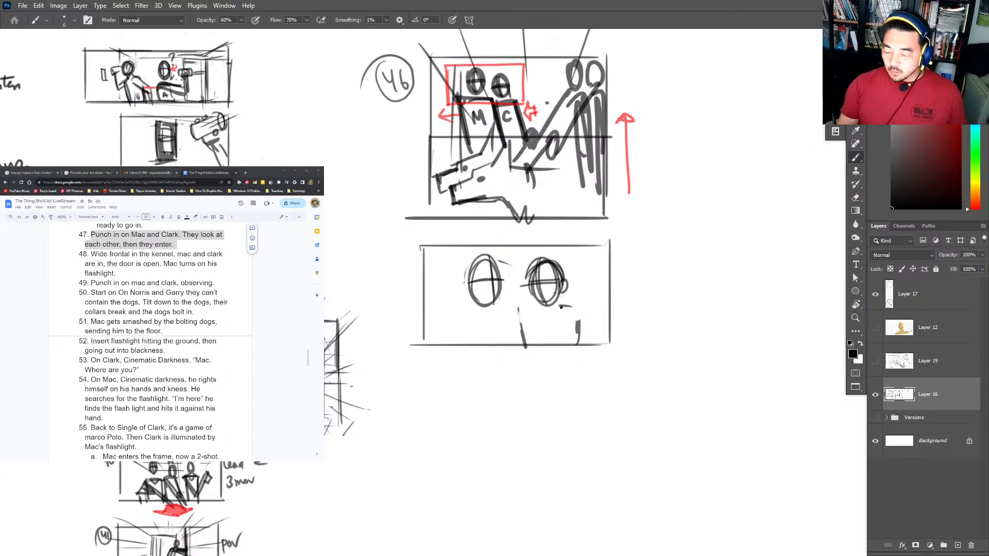
Erase the loose body marks and draw necks, shoulders and inner arm lines for both figures in the shot 47 frame.
key(e)
mouse_move(577, 325)
mouse_down()
mouse_move(563, 306)
mouse_move(517, 309)
mouse_move(590, 308)
mouse_move(531, 348)
mouse_move(525, 315)
mouse_up()
key(b)
drag(526, 312, 529, 348)
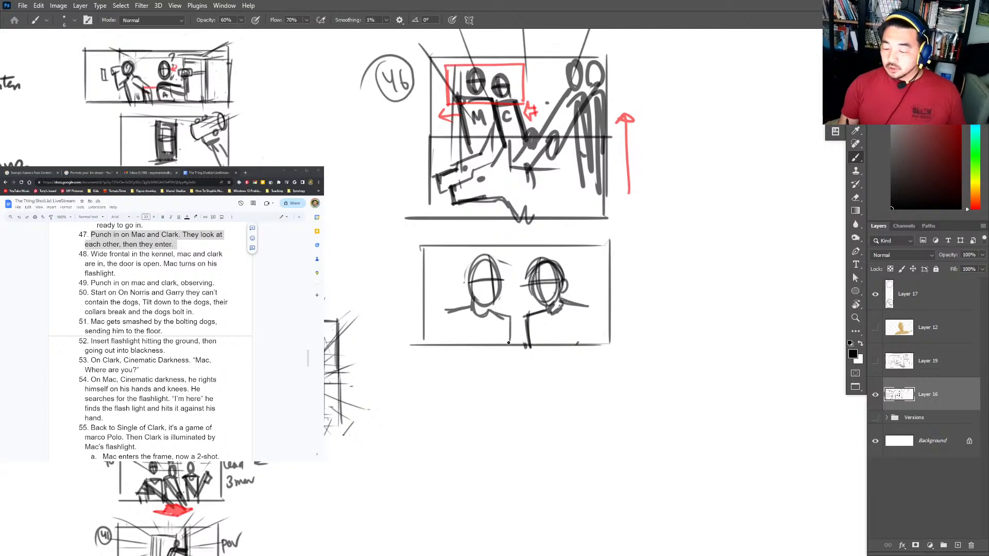
mouse_move(488, 316)
mouse_down()
mouse_move(457, 313)
mouse_move(480, 327)
mouse_move(444, 319)
mouse_move(509, 314)
mouse_up()
drag(508, 311, 512, 334)
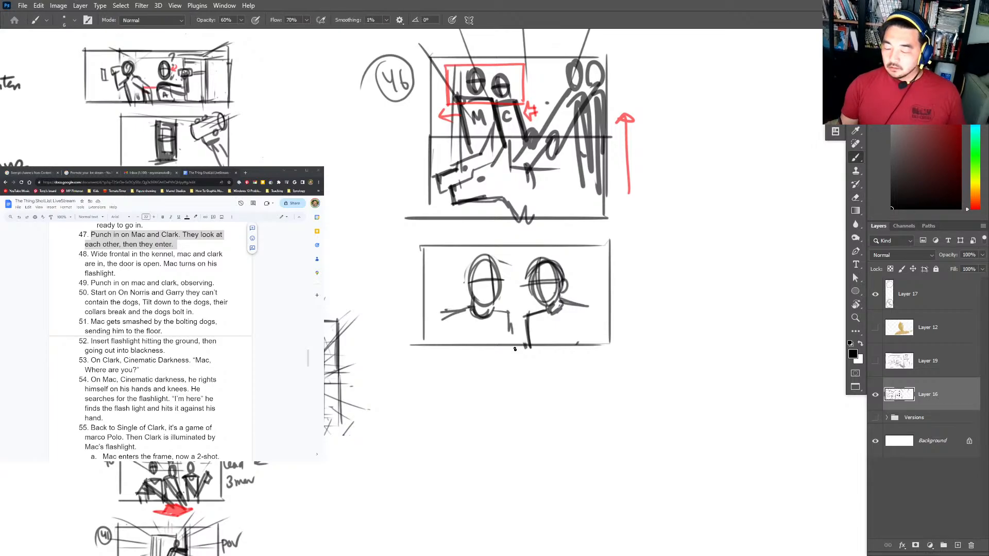
Draw background perspective lines, vertical wall lines beside the first figure, and ceiling lines behind the heads in the shot 47 frame.
drag(381, 219, 471, 279)
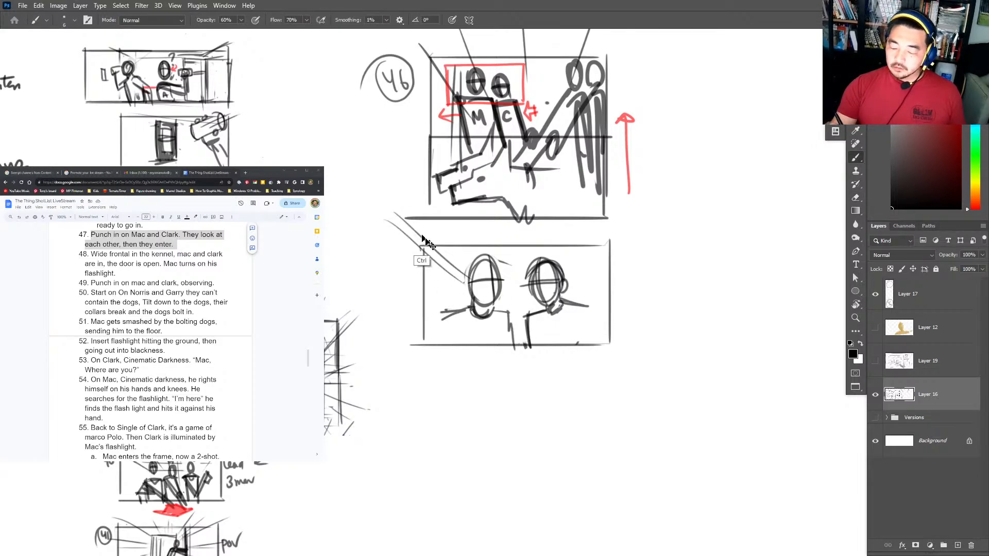
key(ctrl+z)
key(ctrl+z)
mouse_move(356, 216)
mouse_down()
mouse_move(468, 271)
mouse_move(453, 342)
mouse_up()
drag(448, 252, 445, 361)
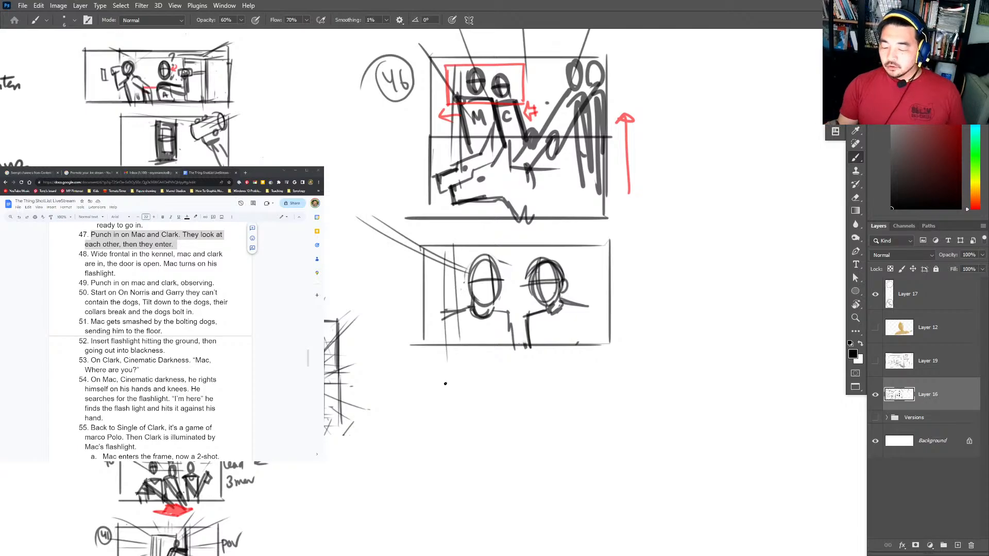
drag(435, 259, 432, 357)
drag(432, 256, 598, 243)
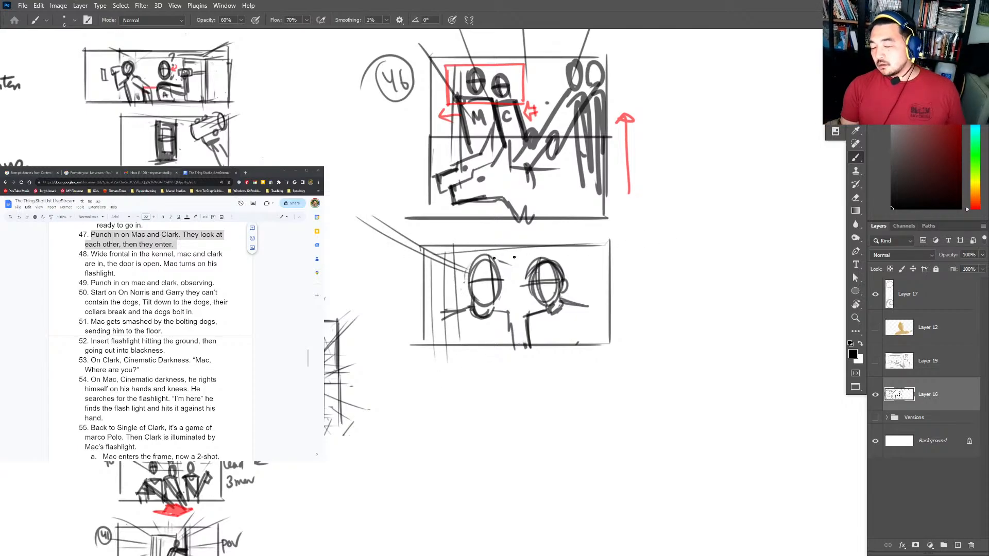
drag(477, 262, 587, 252)
drag(491, 272, 537, 265)
Erase the inner arm lines between the two figures in the shot 47 frame.
key(e)
mouse_move(531, 315)
mouse_down()
mouse_move(528, 332)
mouse_move(513, 332)
mouse_move(521, 312)
mouse_up()
key(b)
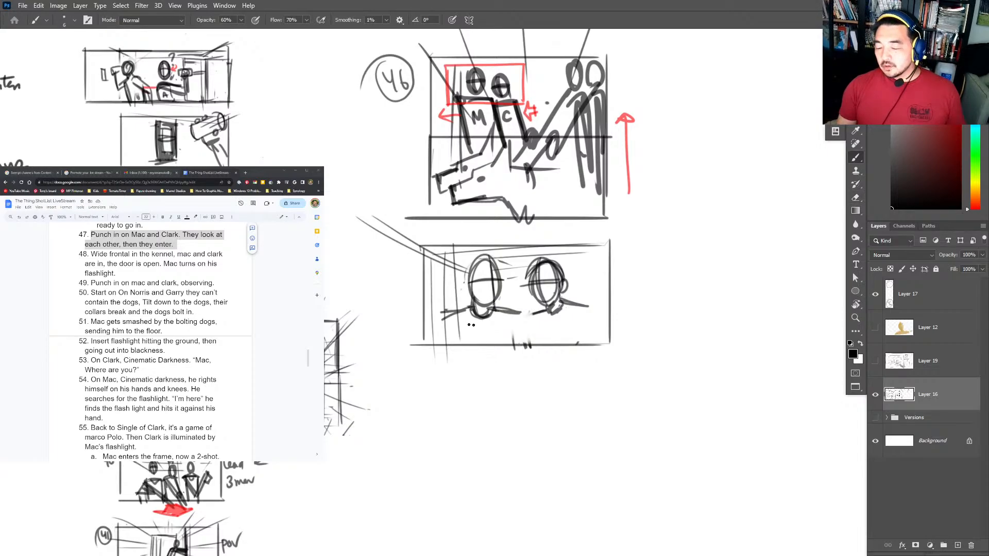
Draw the outer arm and torso lines of both figures in the shot 47 frame and label them M and C.
mouse_move(444, 311)
mouse_down()
mouse_move(458, 353)
mouse_move(463, 330)
mouse_up()
mouse_move(519, 307)
mouse_down()
mouse_move(524, 355)
mouse_move(486, 333)
mouse_move(532, 353)
mouse_up()
mouse_move(586, 304)
mouse_down()
mouse_move(584, 348)
mouse_move(568, 338)
mouse_up()
Clean up and redraw Mac's head as a rounder oval with facial guidelines, and darken the outlines of both heads.
key(e)
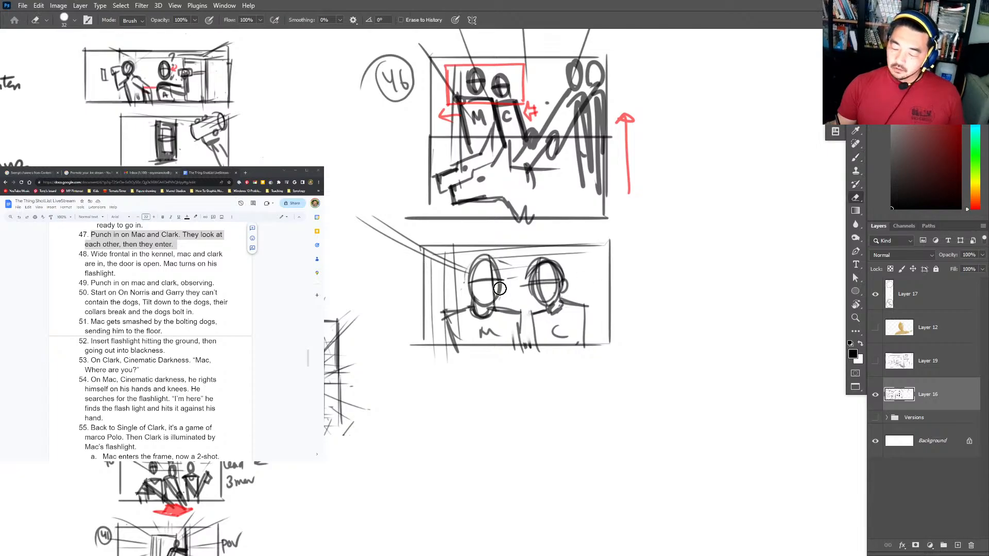
mouse_move(500, 288)
mouse_down()
mouse_move(482, 260)
mouse_move(468, 299)
mouse_move(499, 265)
mouse_move(502, 283)
mouse_up()
key(b)
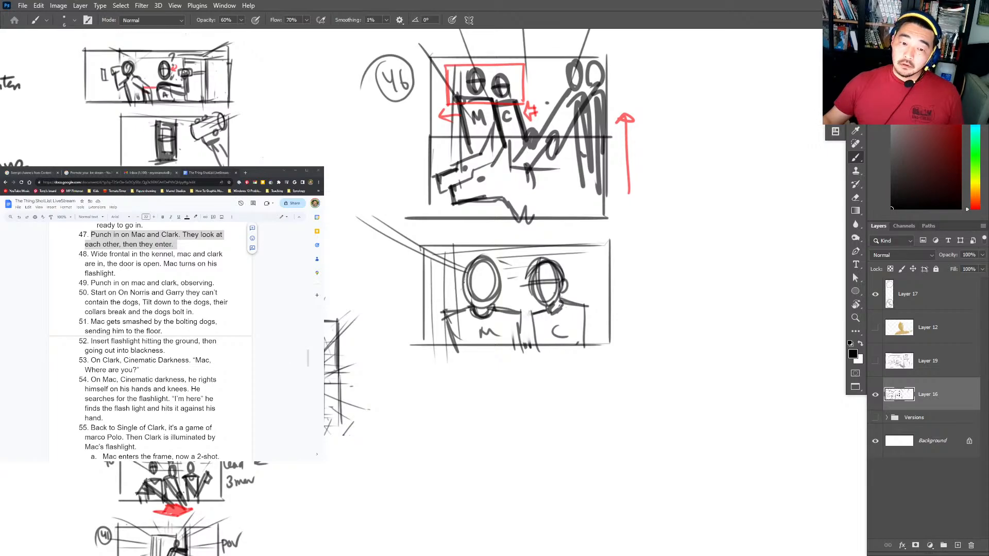
drag(913, 150, 961, 113)
key(d)
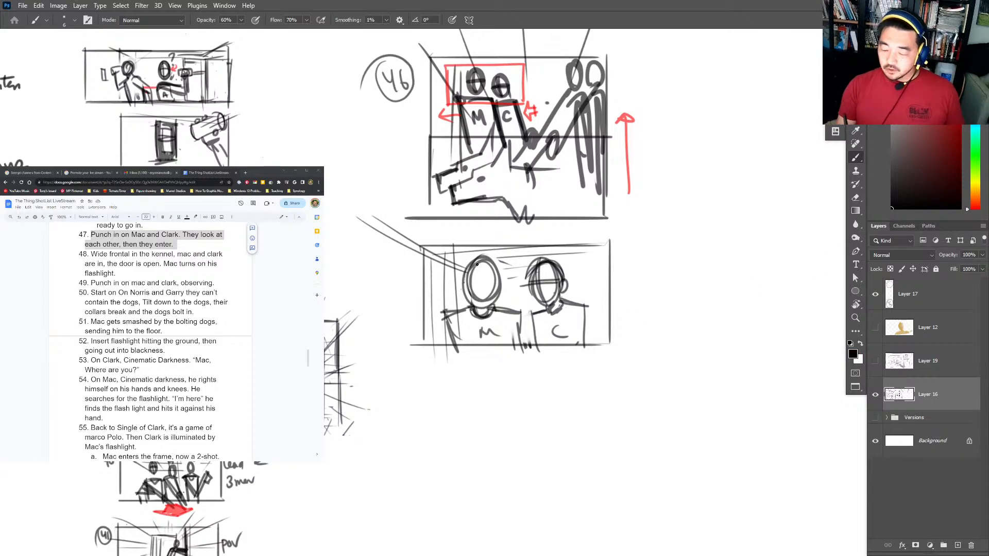
mouse_move(478, 263)
mouse_down()
mouse_move(477, 292)
mouse_move(497, 281)
mouse_move(466, 296)
mouse_move(492, 258)
mouse_move(497, 293)
mouse_move(464, 307)
mouse_up()
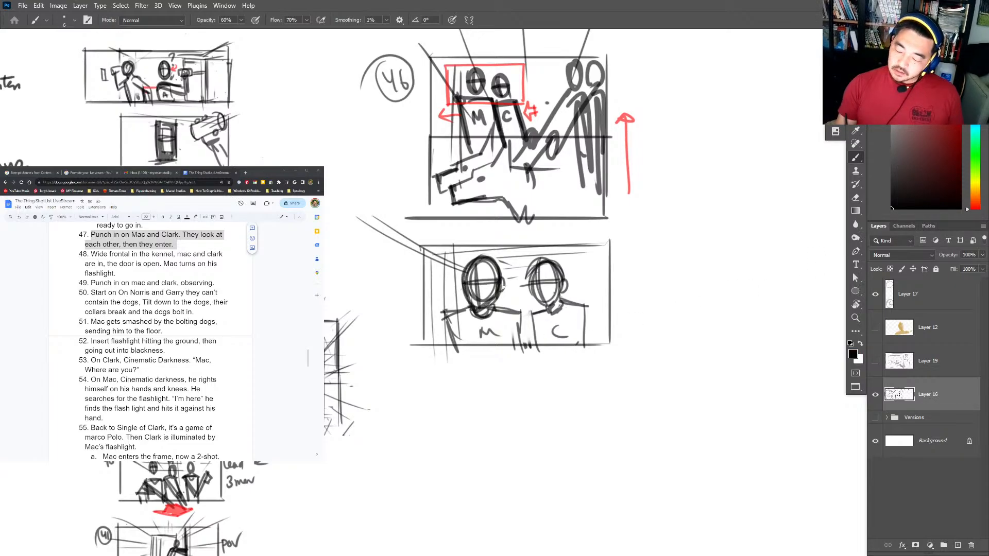
drag(532, 266, 542, 312)
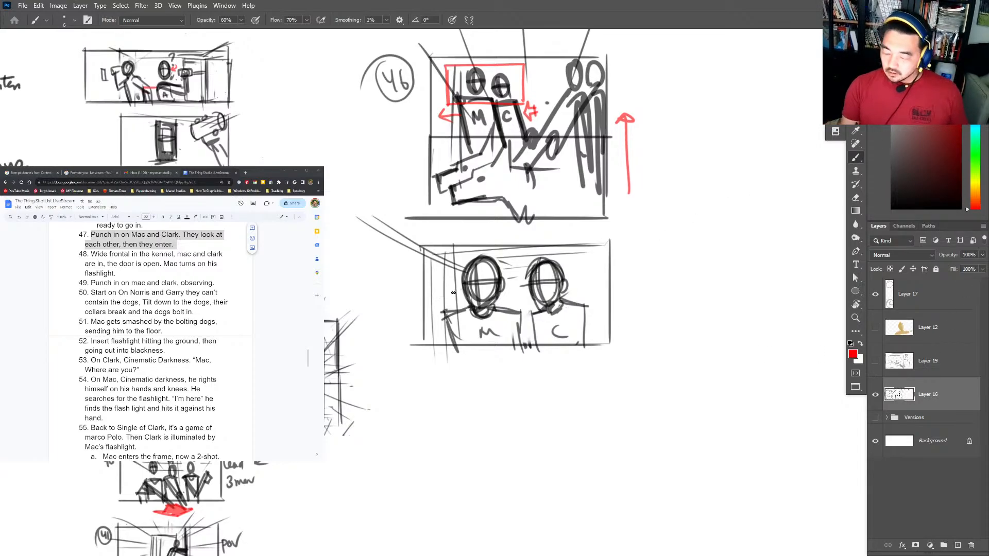
Draw a red left-pointing block arrow beside Mac and handwrite the red note "punch in And enter" beside the frame.
mouse_move(453, 292)
mouse_down()
mouse_move(435, 281)
mouse_move(428, 303)
mouse_up()
mouse_move(429, 304)
mouse_down()
mouse_move(439, 318)
mouse_move(457, 305)
mouse_up()
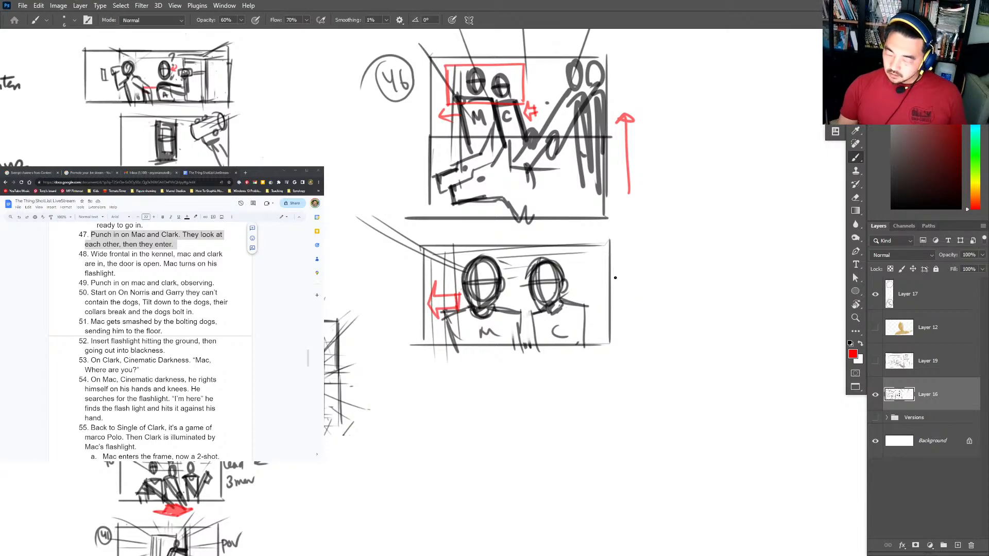
drag(614, 255, 628, 260)
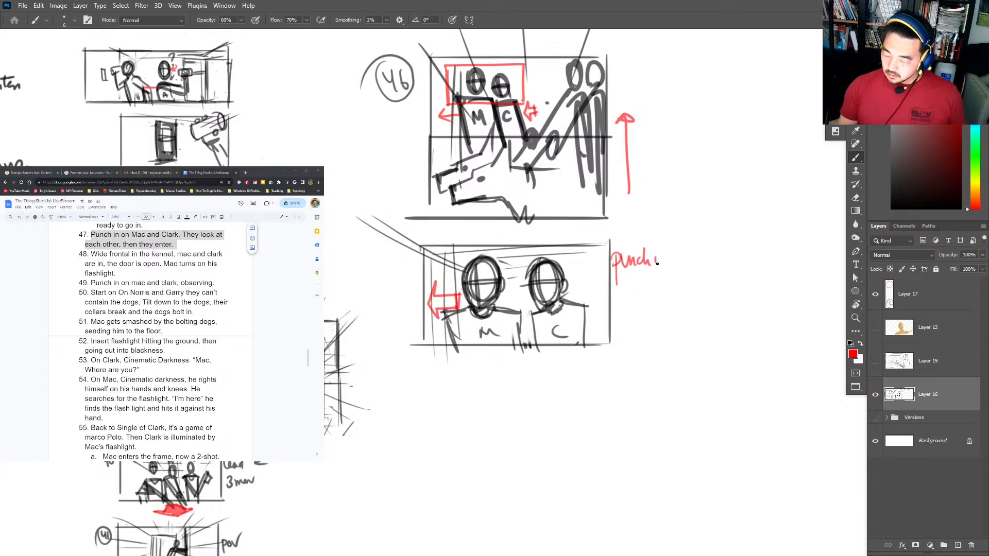
drag(622, 304, 640, 300)
mouse_move(646, 282)
mouse_down()
mouse_move(626, 325)
mouse_move(669, 321)
mouse_up()
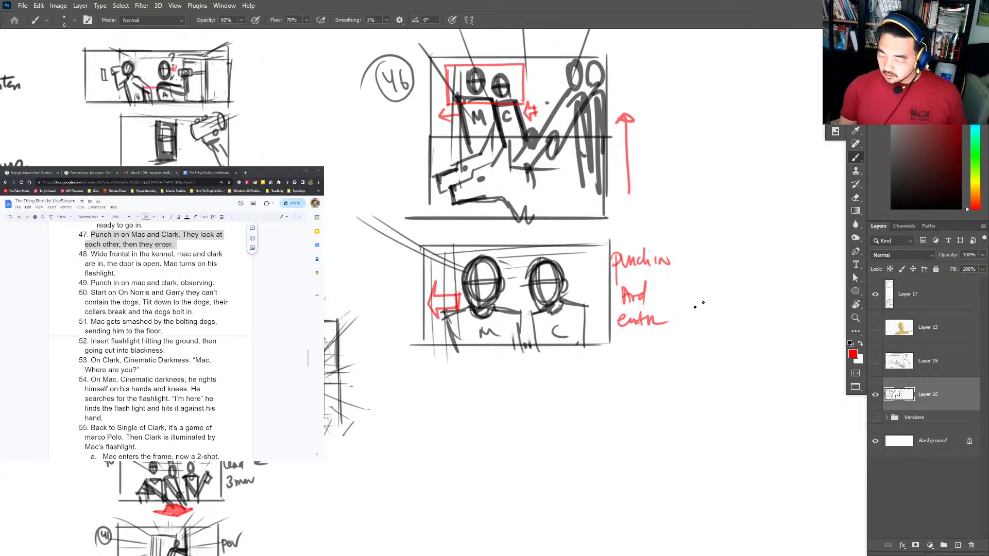
key(d)
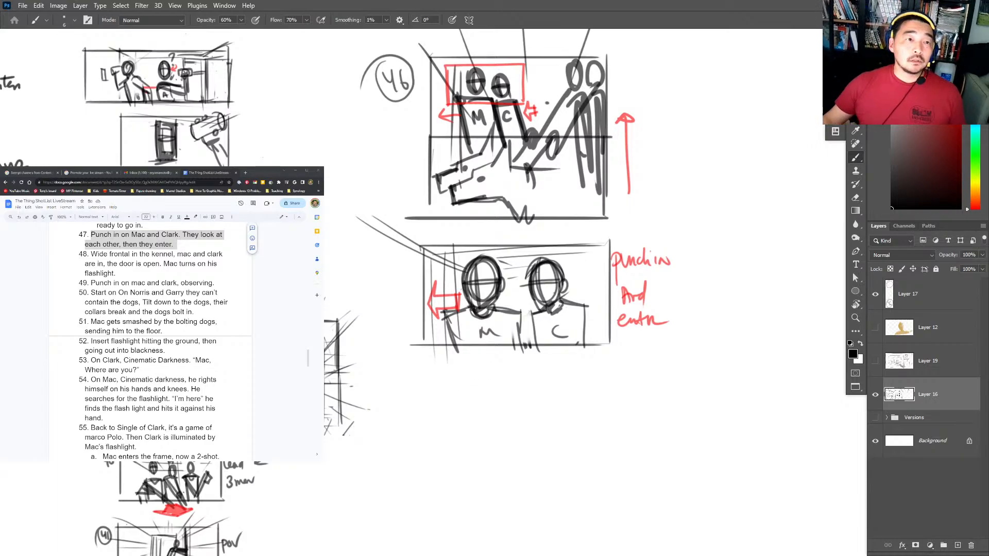
Switch to the shot list document and highlight the description of shot 48.
key(alt+Tab)
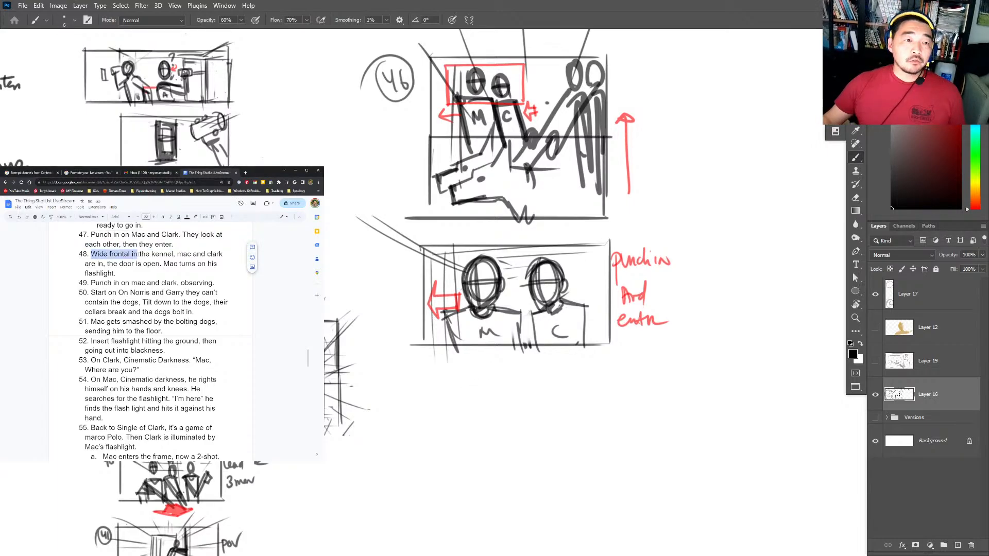
triple_click(138, 274)
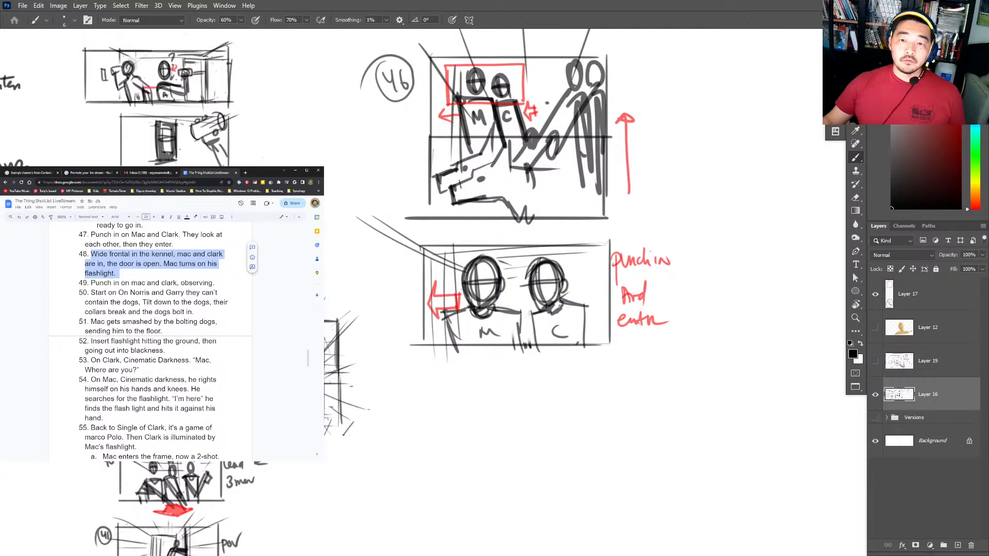
key(alt+Tab)
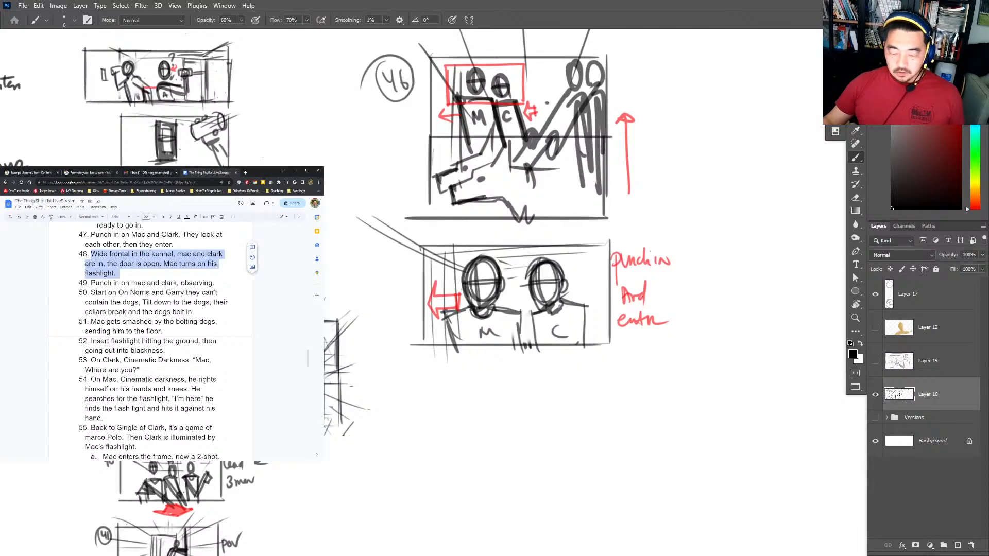
Switch to the script thing.pdf in Acrobat and move its window next to the shot list.
key(alt+Tab)
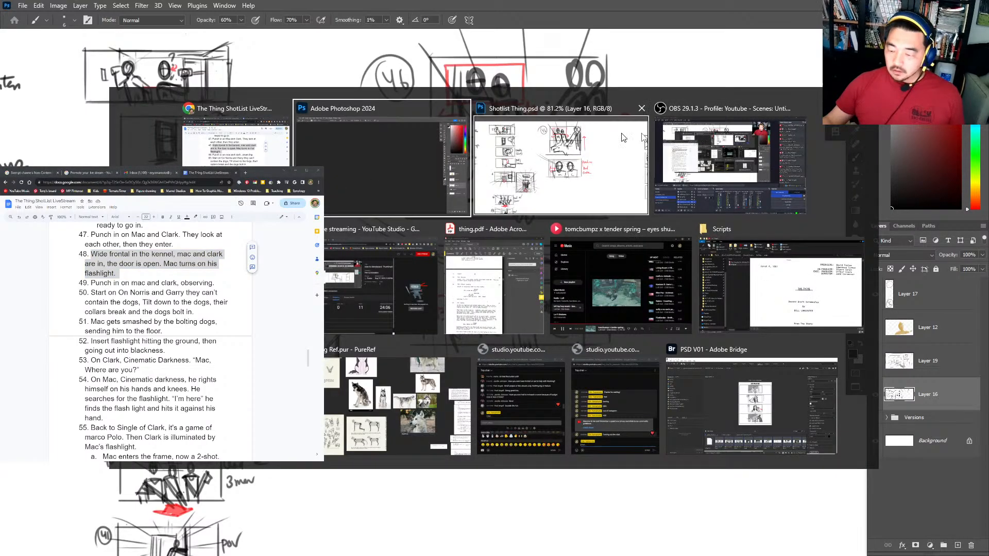
click(779, 265)
key(alt+Tab)
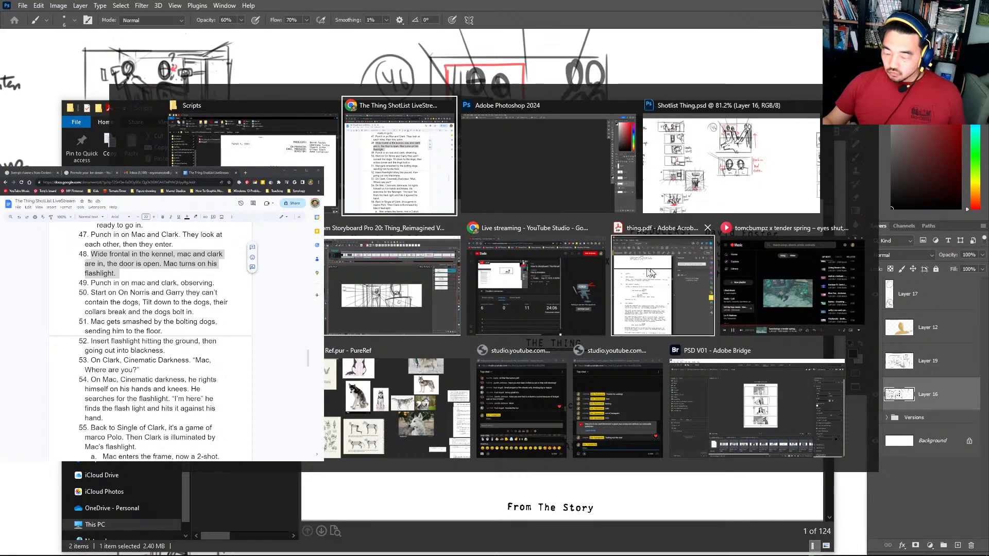
scroll(565, 289, down, 5)
scroll(565, 289, down, 10)
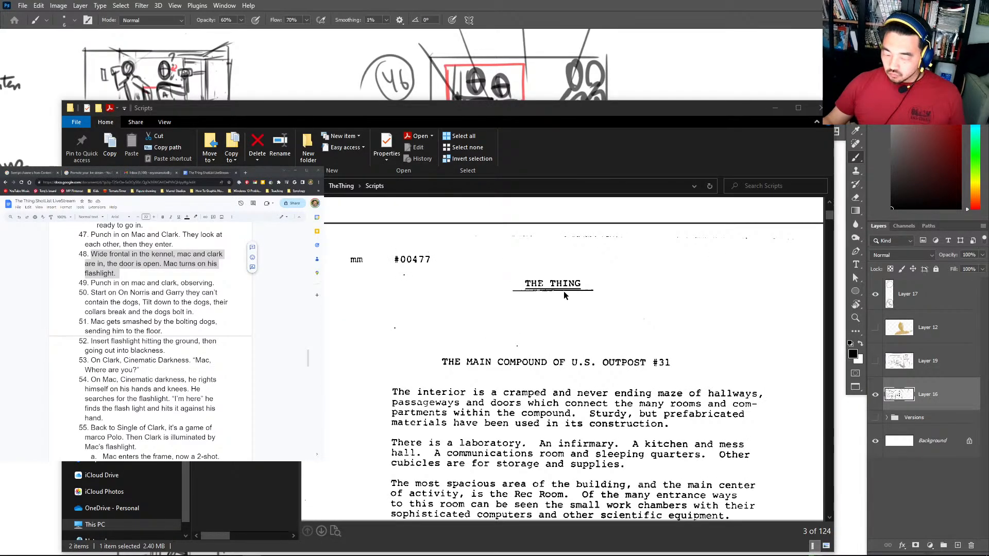
click(819, 109)
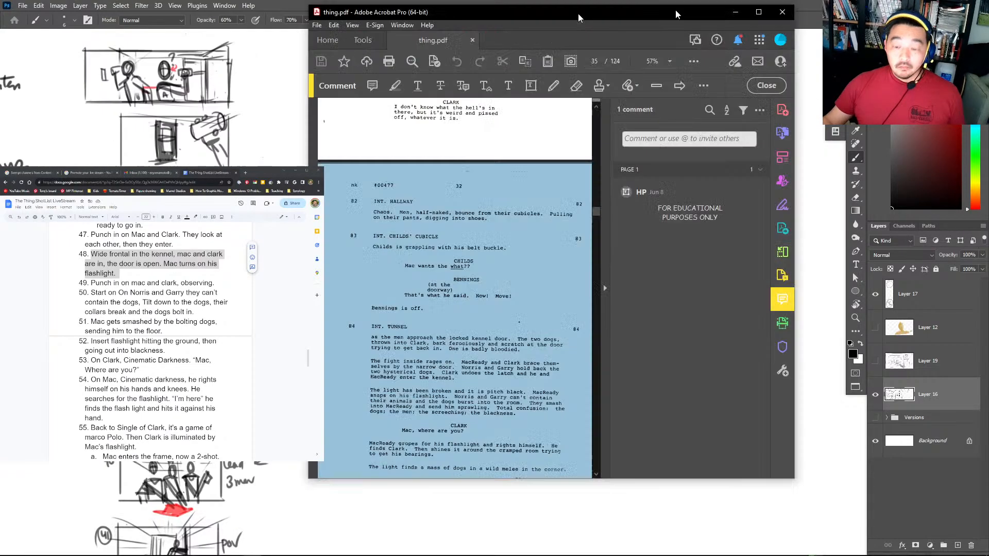
drag(567, 14, 466, 40)
Read scene 84's kennel entry and flashlight passages in the script, highlighting the paragraphs, and return to Photoshop.
click(326, 331)
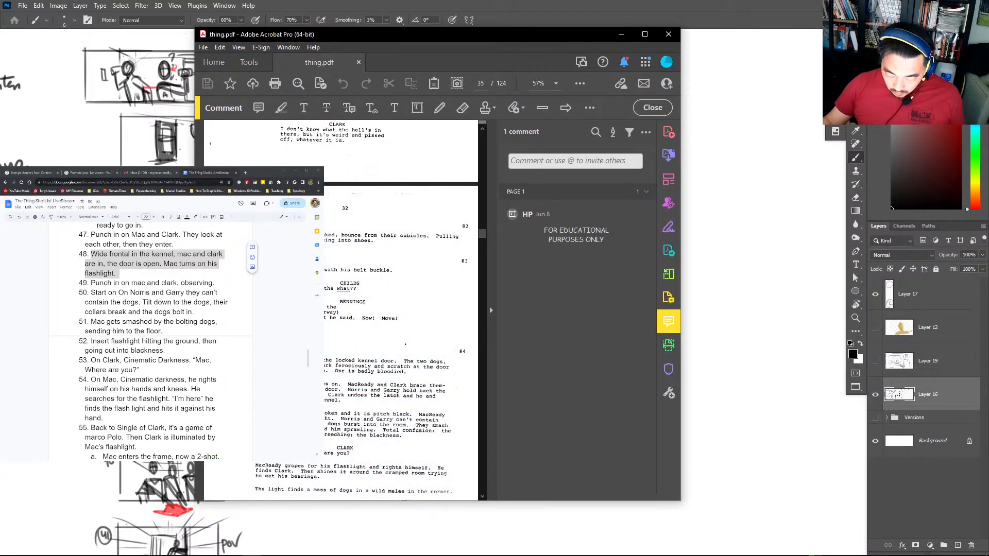
drag(325, 341, 468, 454)
scroll(469, 454, down, 4)
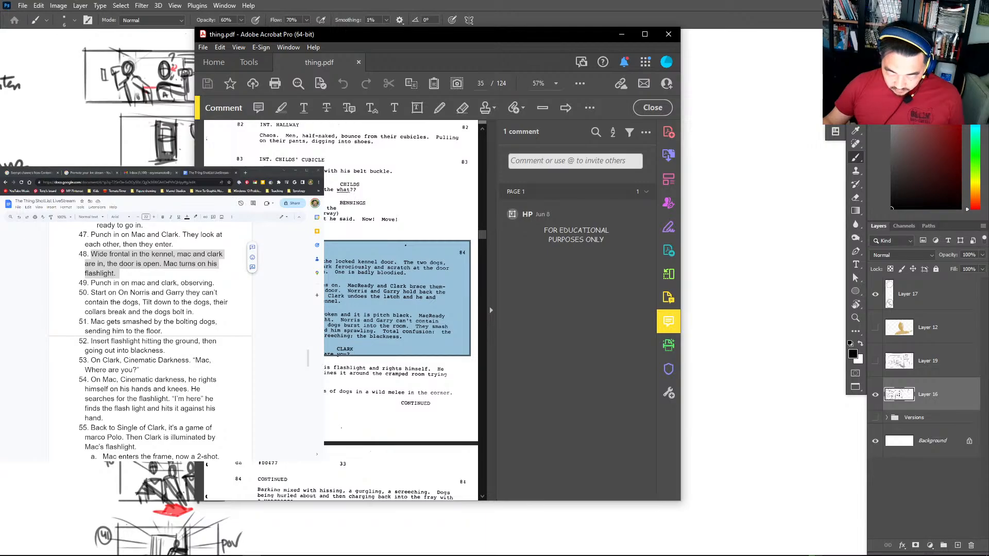
key(Escape)
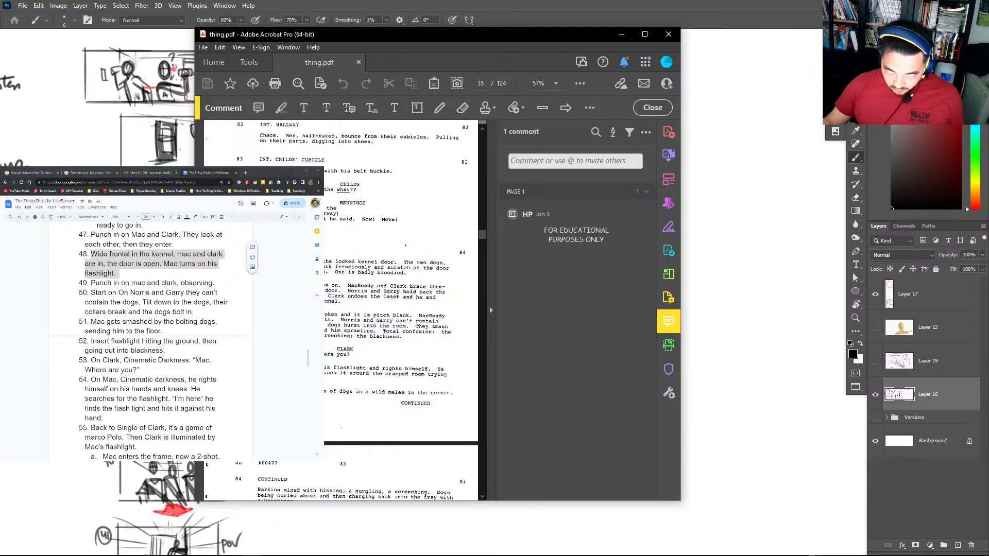
drag(324, 281, 450, 311)
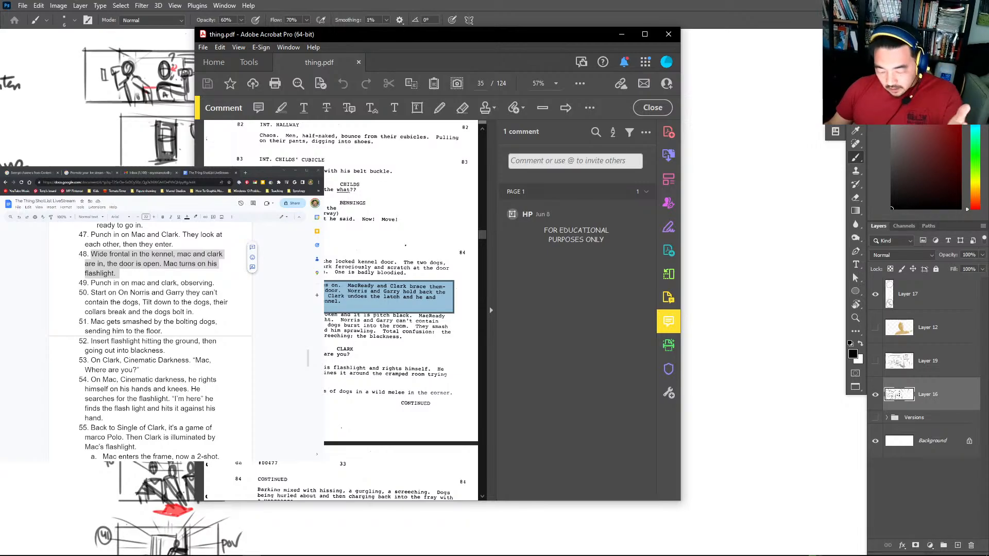
drag(325, 307, 474, 345)
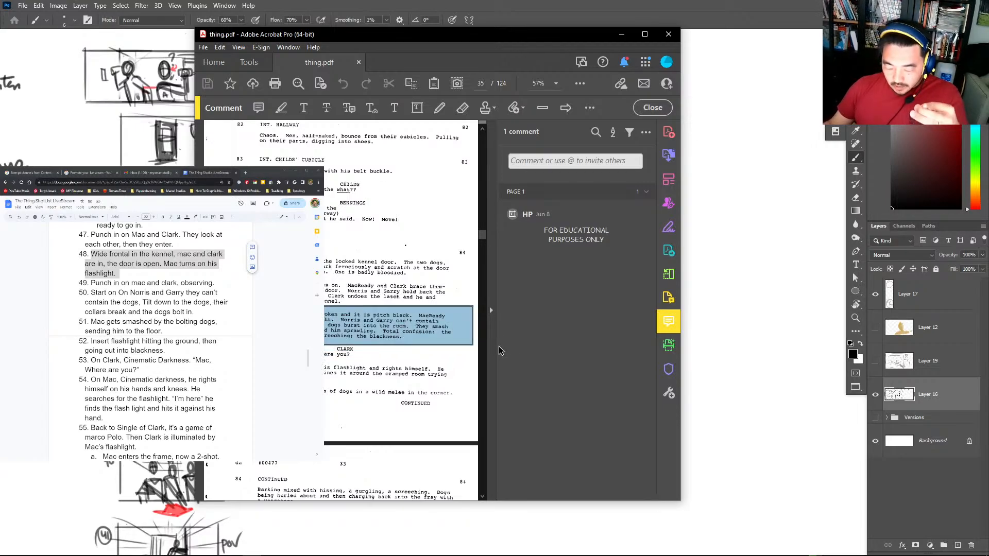
click(714, 304)
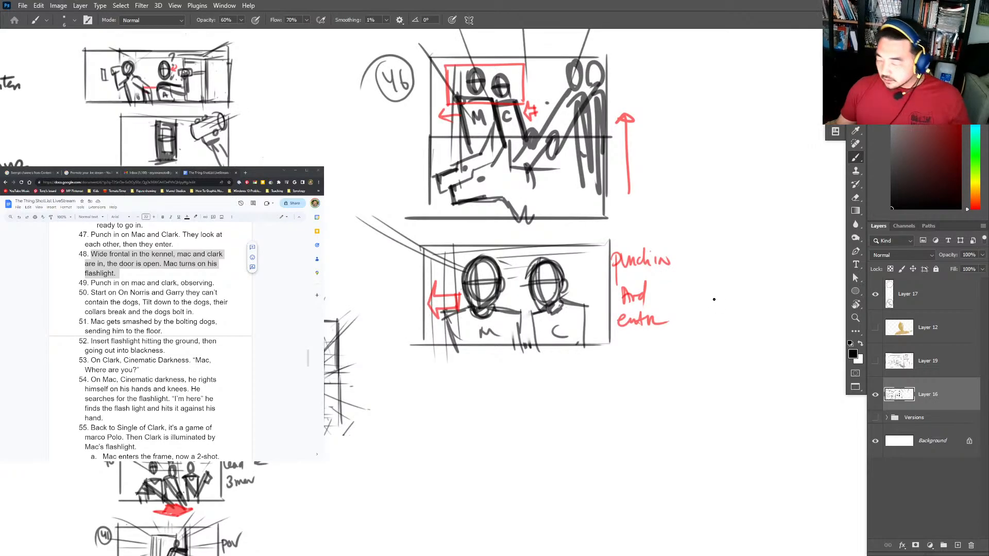
Write a circled 47 beside the upper corner of the punch-in frame.
scroll(726, 459, down, 2)
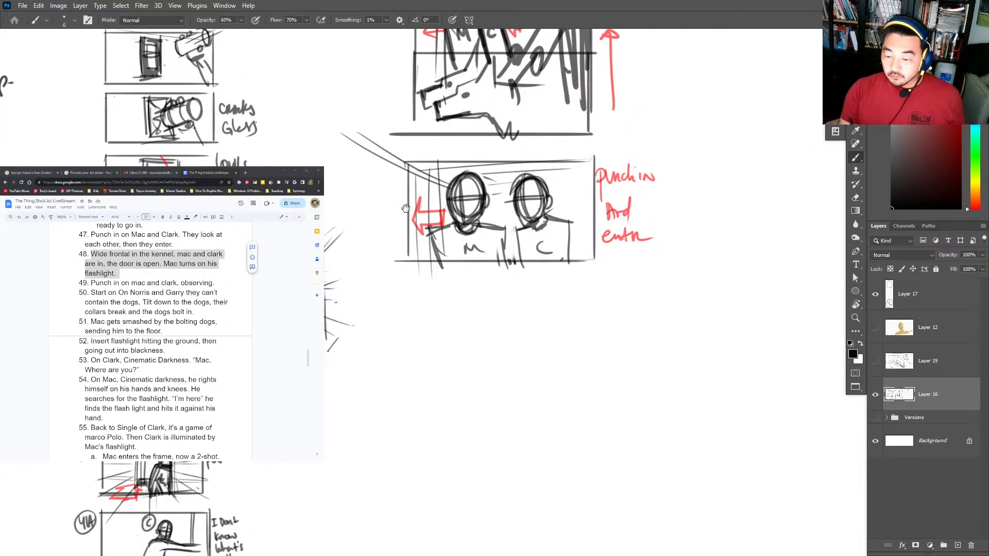
drag(405, 207, 418, 357)
mouse_move(384, 313)
mouse_down()
mouse_move(395, 337)
mouse_move(400, 309)
mouse_up()
scroll(392, 314, down, 4)
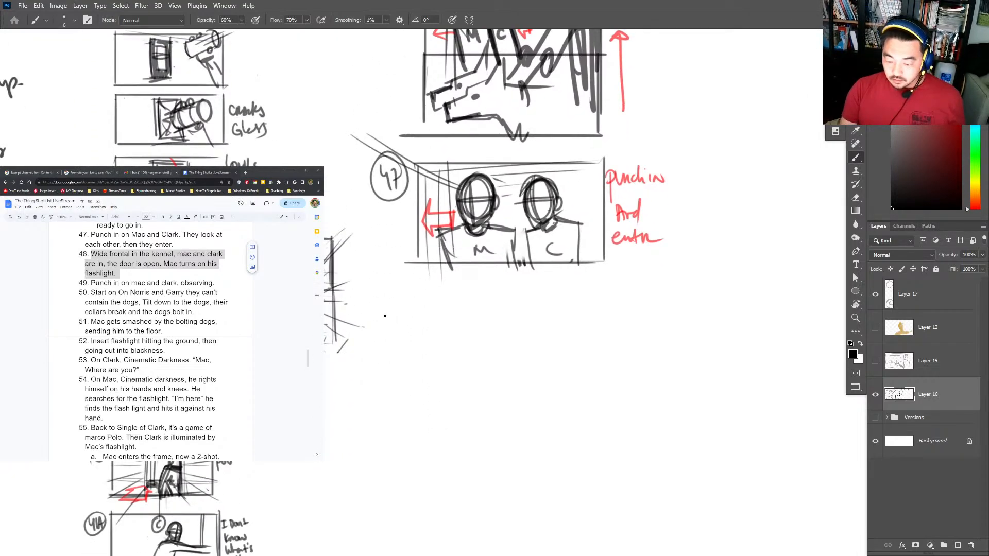
Write a circled 48 below shot 47 and draw an empty rectangular frame beside it.
mouse_move(377, 309)
mouse_down()
mouse_move(395, 308)
mouse_move(421, 414)
mouse_up()
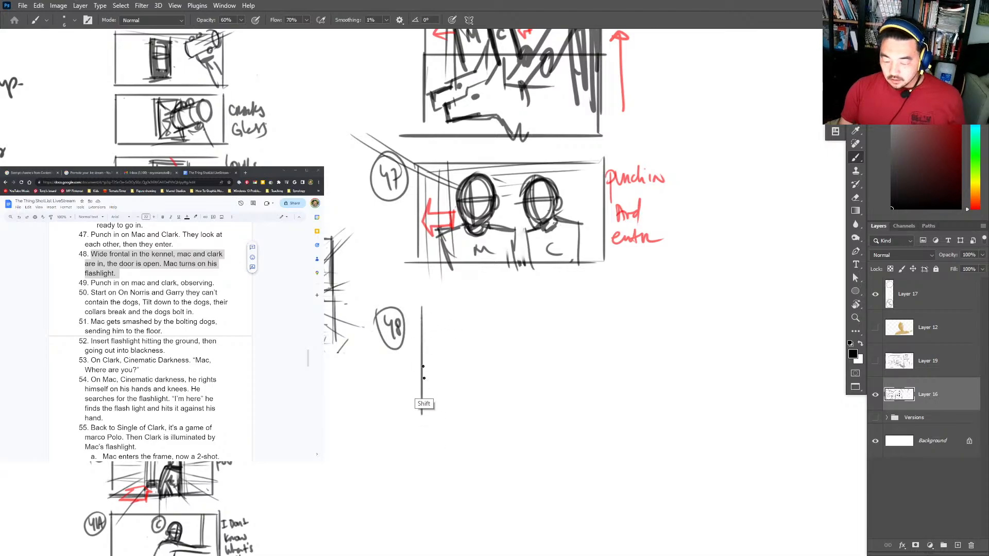
mouse_move(421, 314)
mouse_down()
mouse_move(603, 317)
mouse_move(602, 408)
mouse_up()
drag(417, 401, 605, 400)
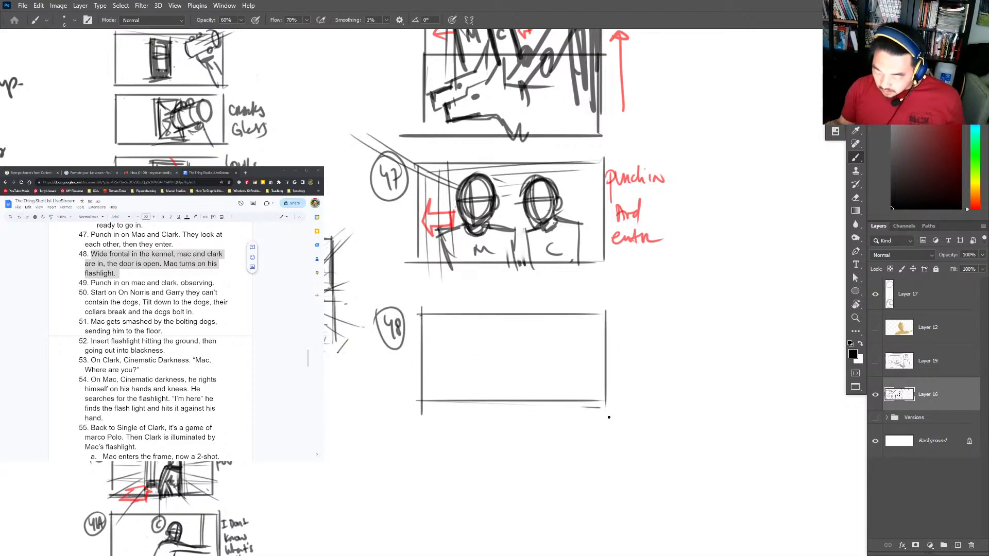
key(z)
click(530, 364)
key(m)
mouse_move(648, 288)
mouse_down()
mouse_move(575, 333)
mouse_move(366, 418)
mouse_up()
key(ctrl+d)
key(b)
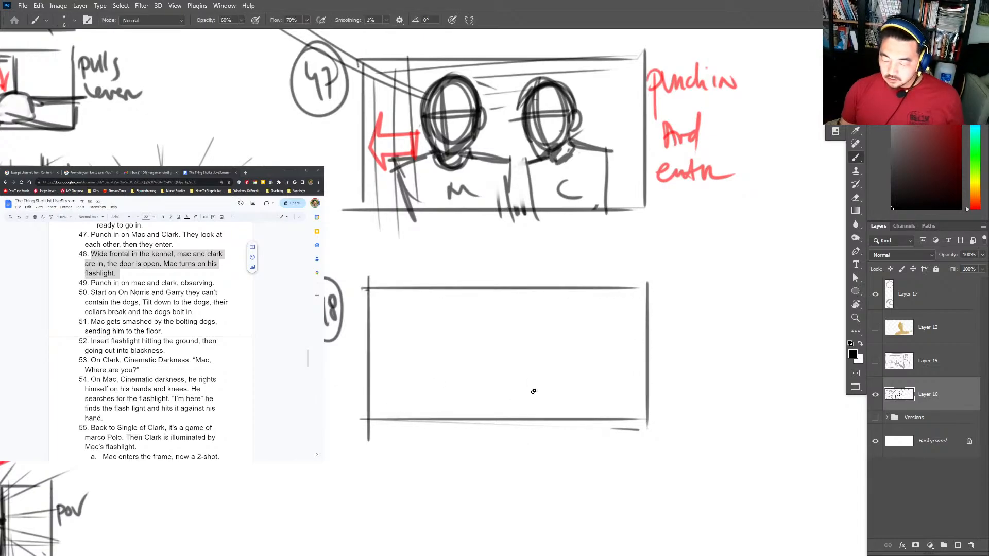
mouse_move(494, 314)
mouse_down()
mouse_move(499, 394)
mouse_move(495, 306)
mouse_up()
mouse_move(484, 307)
mouse_down()
mouse_move(549, 302)
mouse_move(543, 395)
mouse_up()
key(ctrl+z)
key(ctrl+z)
key(ctrl+z)
key(ctrl+z)
key(ctrl+z)
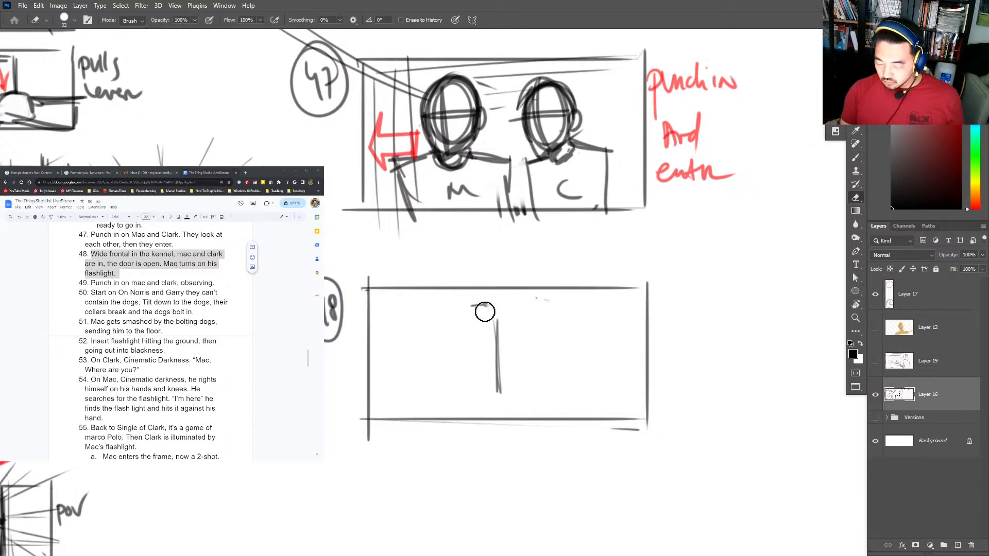
Draw a small doorway in the middle of the shot 48 frame, with floor perspective lines fanning out from its base.
drag(491, 323, 489, 380)
key(ctrl+z)
mouse_move(490, 329)
mouse_down()
mouse_move(490, 380)
mouse_move(519, 325)
mouse_up()
mouse_move(517, 383)
mouse_down()
mouse_move(519, 327)
mouse_move(519, 371)
mouse_up()
mouse_move(538, 381)
mouse_down()
mouse_move(448, 386)
mouse_move(353, 412)
mouse_up()
drag(493, 387, 373, 440)
mouse_move(507, 389)
mouse_down()
mouse_move(485, 451)
mouse_move(592, 446)
mouse_move(697, 424)
mouse_up()
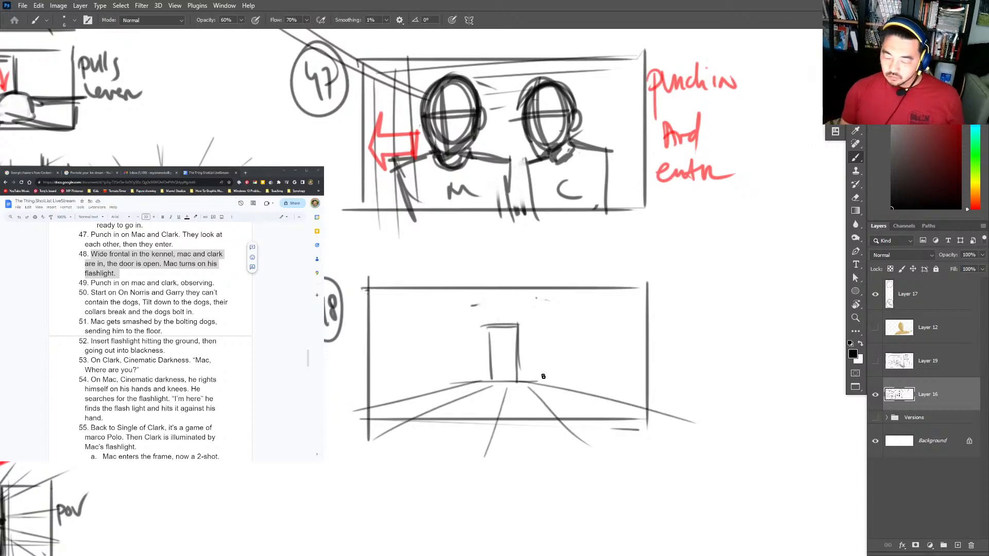
Outline the back wall around the doorway with vertical side lines and horizontal lines above the door.
drag(543, 394, 536, 336)
drag(469, 335, 468, 383)
mouse_move(467, 389)
mouse_down()
mouse_move(463, 327)
mouse_move(535, 315)
mouse_up()
drag(446, 313, 541, 311)
drag(546, 388, 549, 320)
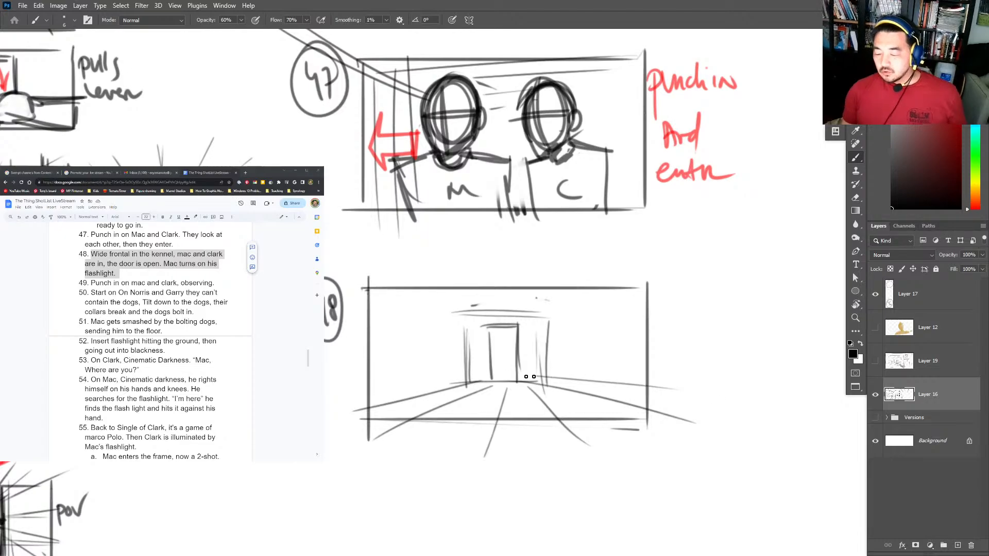
Draw perspective lines radiating from the back wall across the side walls and ceiling of the shot 48 frame.
mouse_move(539, 366)
mouse_down()
mouse_move(672, 355)
mouse_move(637, 320)
mouse_up()
mouse_move(547, 336)
mouse_down()
mouse_move(632, 273)
mouse_move(631, 282)
mouse_up()
drag(550, 287, 563, 272)
mouse_move(511, 310)
mouse_down()
mouse_move(528, 265)
mouse_move(477, 274)
mouse_up()
drag(455, 311, 406, 282)
drag(453, 343, 363, 326)
drag(445, 388, 323, 384)
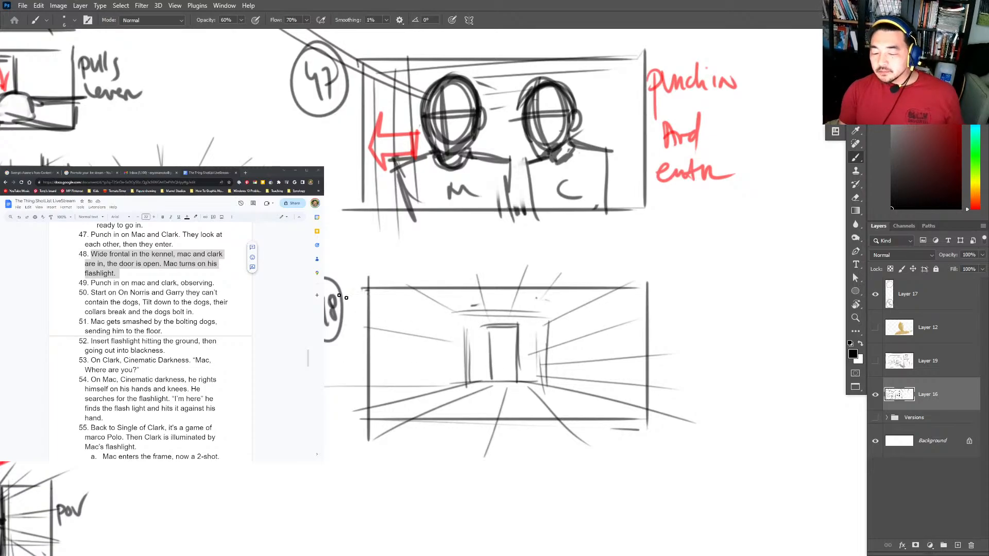
drag(459, 332, 360, 302)
drag(448, 377, 323, 365)
Add horizontal lines across the floor and sketch two small dark figures standing in the shot 48 doorway.
mouse_move(331, 415)
mouse_down()
mouse_move(400, 398)
mouse_move(578, 390)
mouse_up()
drag(365, 414, 631, 415)
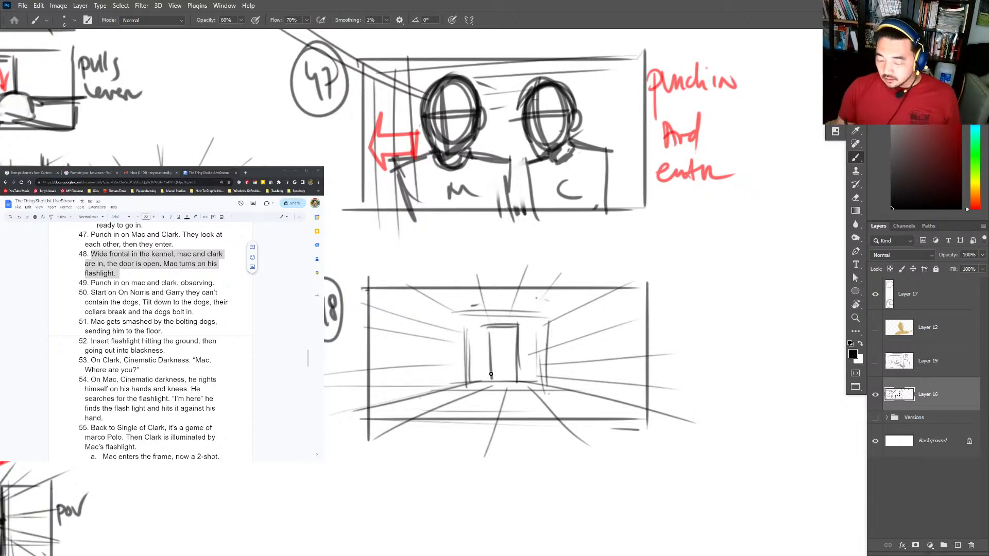
drag(422, 399, 608, 406)
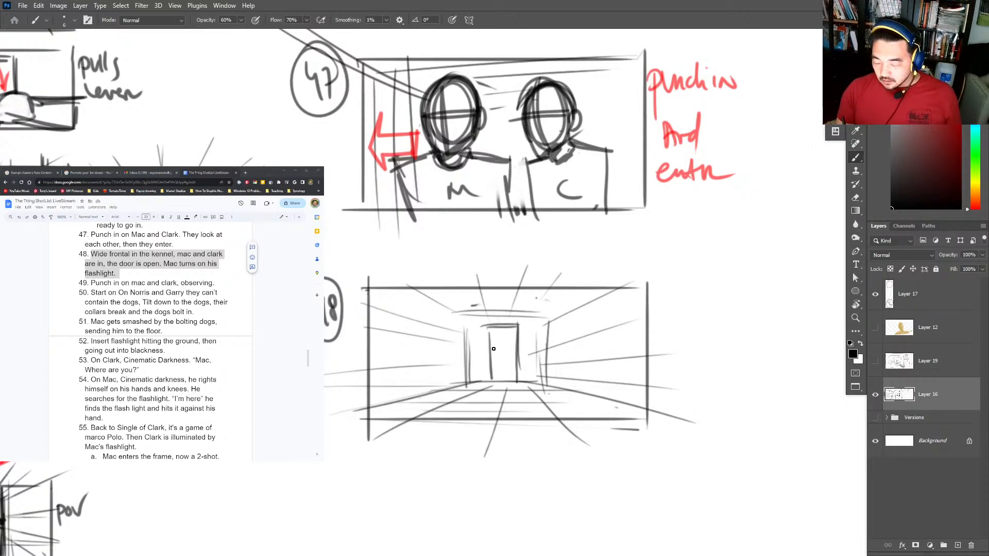
key(ctrl+z)
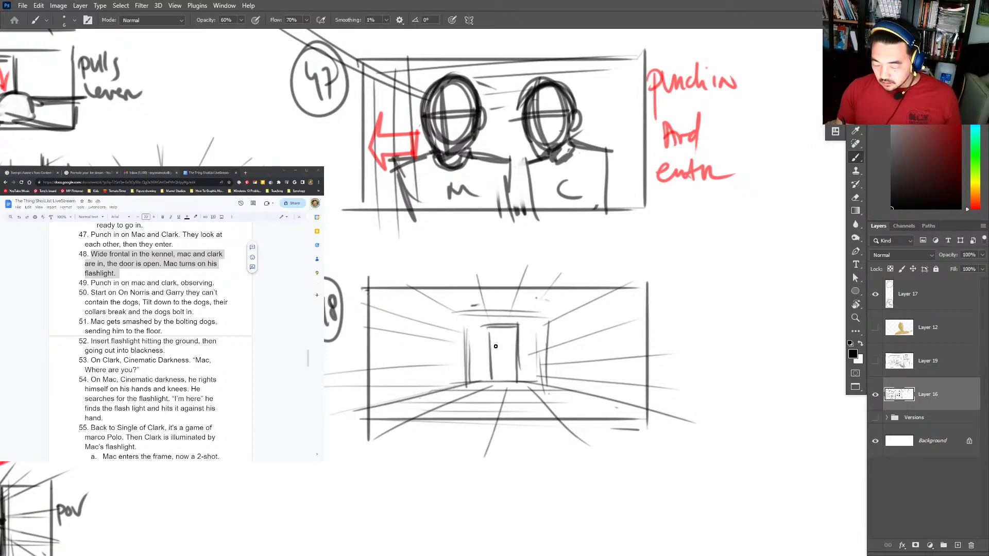
mouse_move(495, 351)
mouse_down()
mouse_move(496, 378)
mouse_move(507, 338)
mouse_move(513, 383)
mouse_move(493, 353)
mouse_move(493, 362)
mouse_move(499, 336)
mouse_up()
Select the shot 48 frame and darken it from its edges inward with black-to-transparent gradients.
key(m)
drag(648, 288, 369, 421)
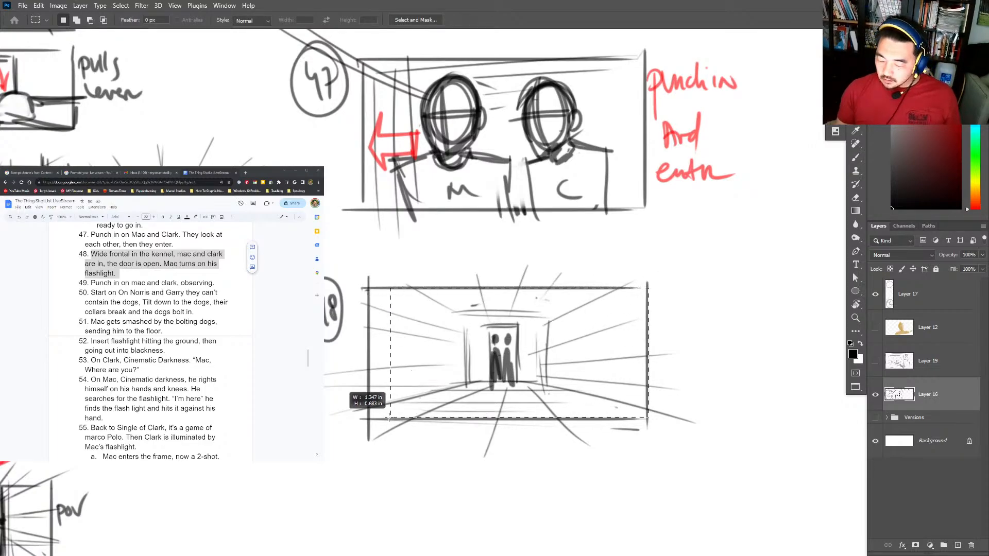
key(g)
drag(685, 336, 592, 336)
drag(371, 355, 454, 356)
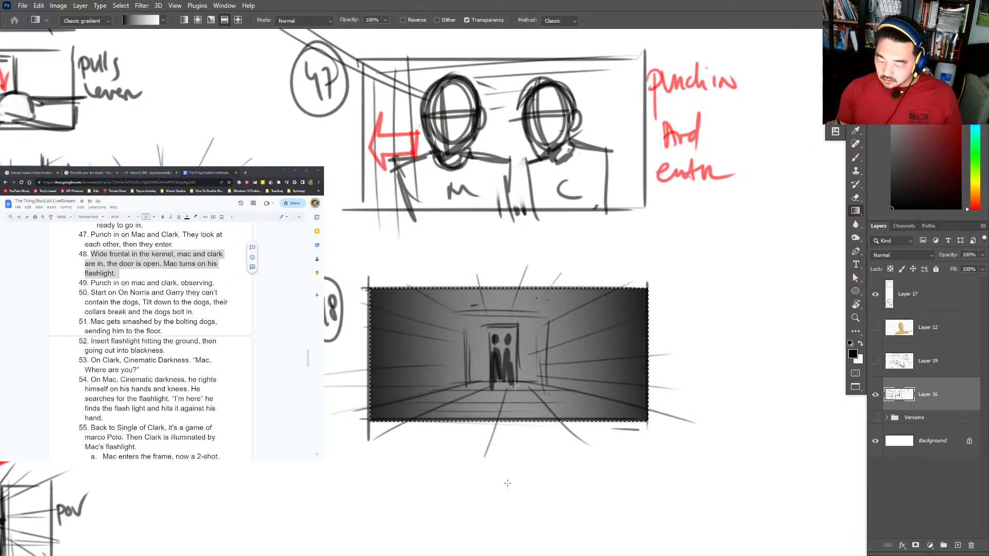
drag(503, 335, 503, 280)
Deselect the frame and erase the inside of the shot 48 doorway to white with a smaller hard round eraser.
key(e)
scroll(515, 367, up, 3)
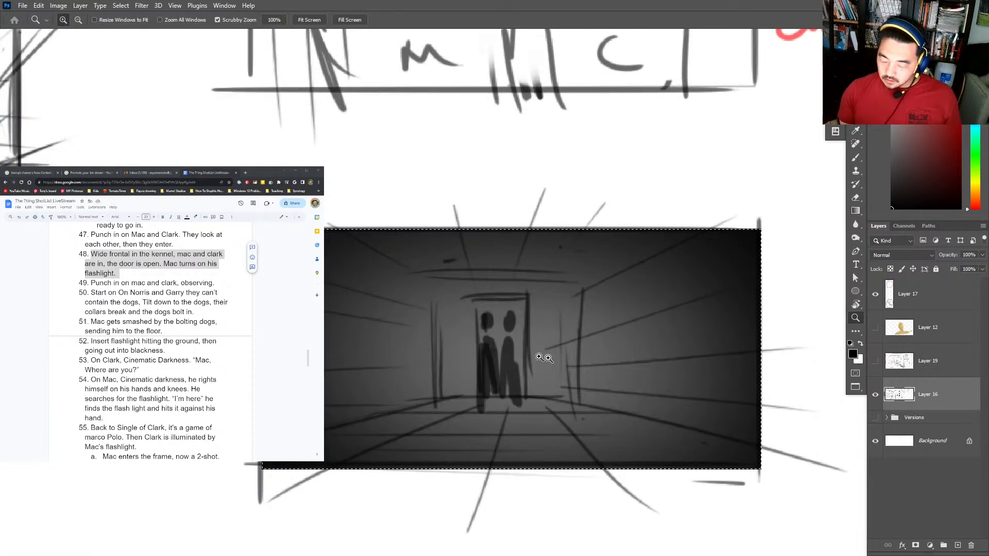
key(ctrl+d)
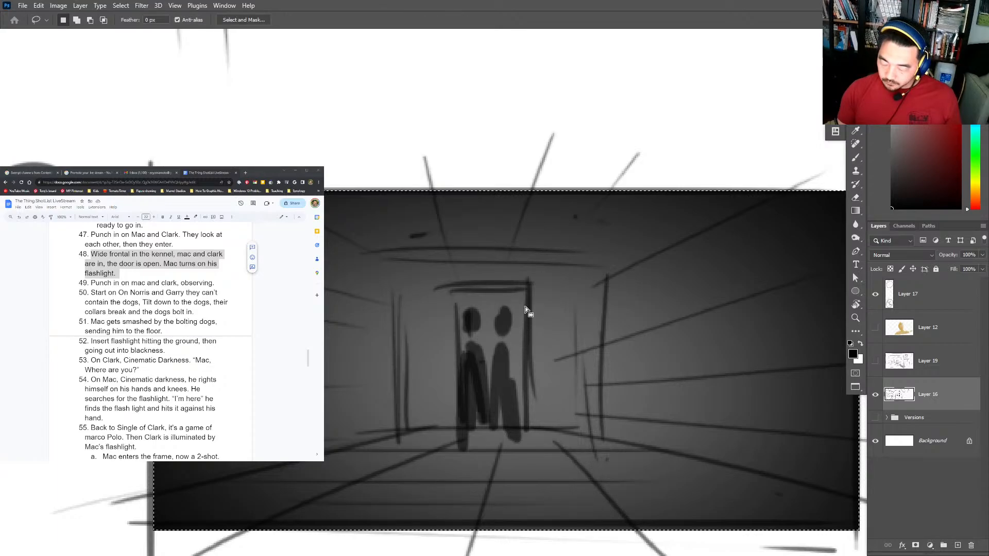
right_click(507, 320)
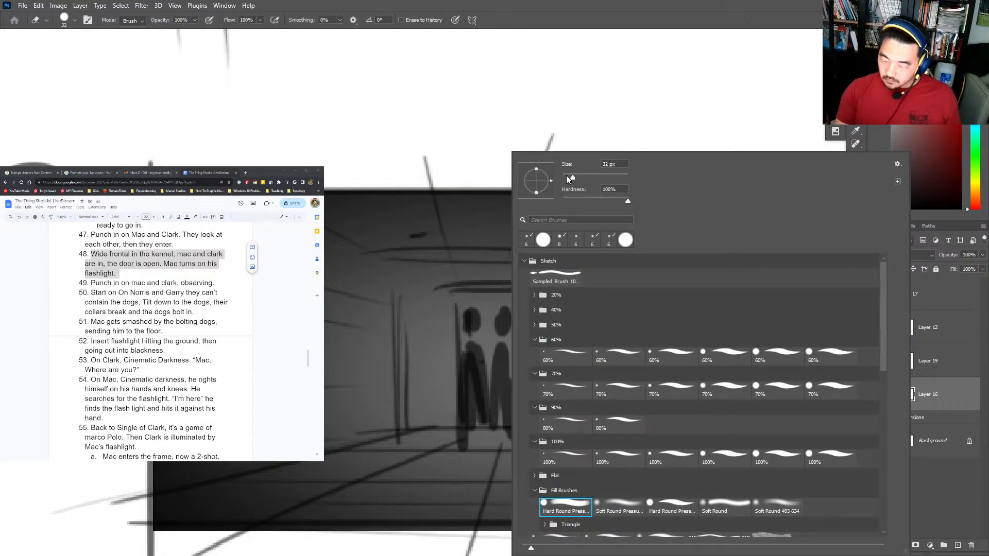
drag(567, 175, 551, 175)
key(Return)
mouse_move(505, 309)
mouse_down()
mouse_move(509, 406)
mouse_move(483, 313)
mouse_move(476, 317)
mouse_move(482, 418)
mouse_move(475, 316)
mouse_move(508, 315)
mouse_move(516, 397)
mouse_up()
Redraw the two dark standing figures against the white doorway of shot 48.
key(b)
mouse_move(474, 322)
mouse_down()
mouse_move(482, 375)
mouse_move(469, 433)
mouse_up()
mouse_move(502, 332)
mouse_down()
mouse_move(507, 318)
mouse_move(505, 412)
mouse_move(517, 391)
mouse_move(505, 330)
mouse_move(510, 433)
mouse_up()
mouse_move(479, 364)
mouse_down()
mouse_move(468, 399)
mouse_move(470, 323)
mouse_move(451, 285)
mouse_move(455, 418)
mouse_move(453, 289)
mouse_move(528, 347)
mouse_move(503, 345)
mouse_move(502, 329)
mouse_move(503, 431)
mouse_move(514, 415)
mouse_up()
Scribble dark foreground silhouettes across the lower left and lower right of the shot 48 frame.
mouse_move(333, 402)
mouse_down()
mouse_move(242, 472)
mouse_move(165, 466)
mouse_up()
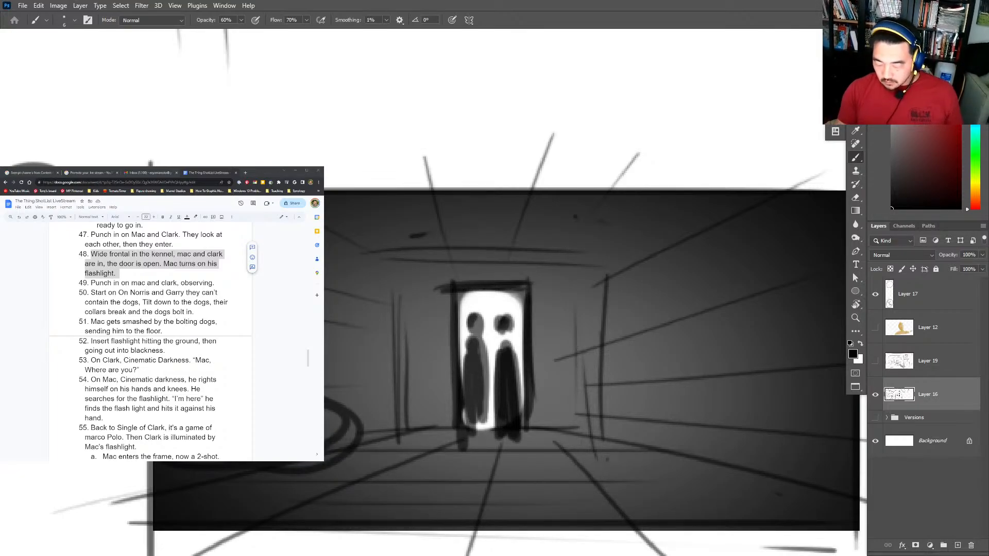
key(ctrl+z)
drag(304, 462, 291, 518)
drag(226, 464, 170, 486)
drag(283, 463, 289, 520)
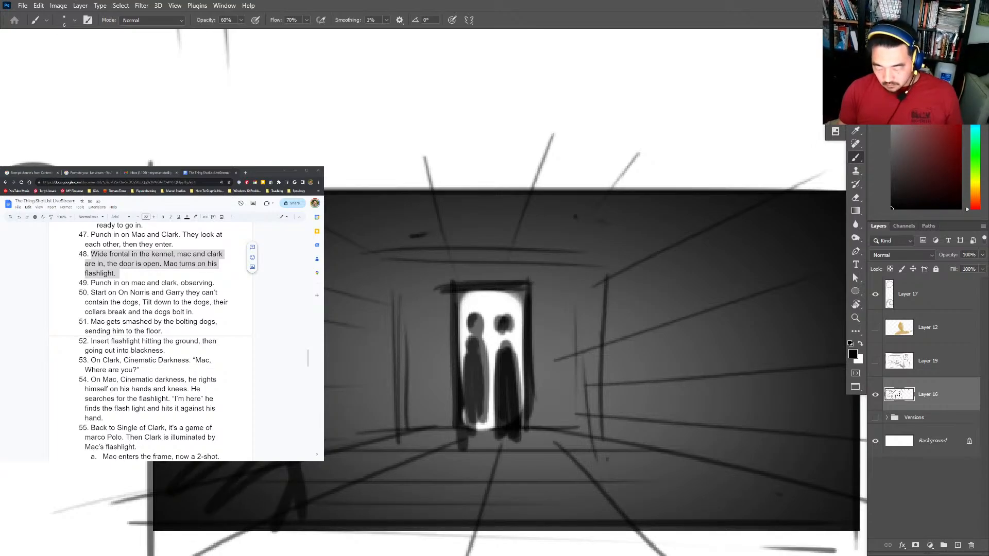
mouse_move(556, 510)
mouse_down()
mouse_move(680, 441)
mouse_move(541, 514)
mouse_move(677, 497)
mouse_move(717, 452)
mouse_move(833, 450)
mouse_move(810, 502)
mouse_up()
drag(488, 500, 546, 477)
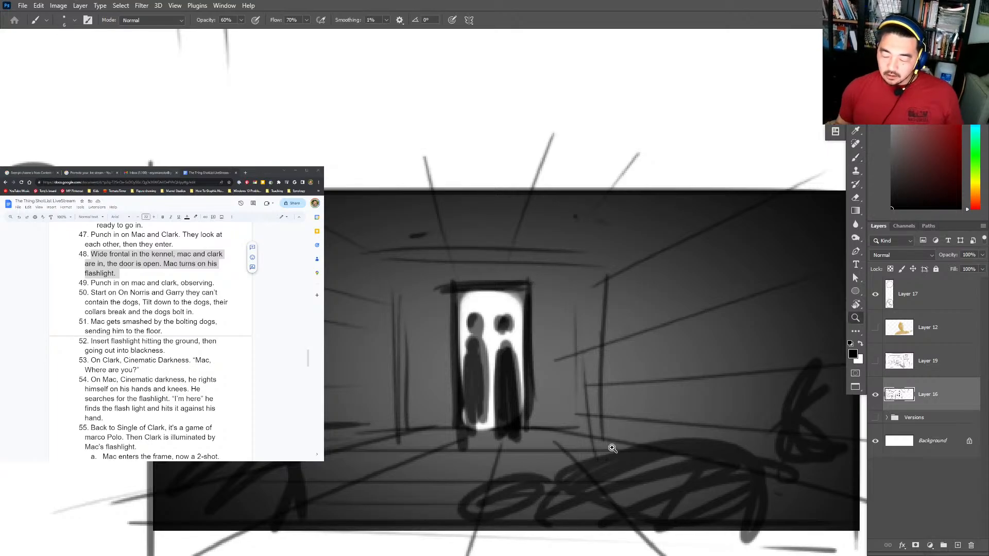
Duplicate the shot 48 frame, place the copy directly below the original, and merge it into Layer 16.
scroll(576, 399, down, 4)
mouse_move(623, 438)
mouse_down()
mouse_move(658, 431)
mouse_move(675, 382)
mouse_move(494, 438)
mouse_move(448, 392)
mouse_up()
key(m)
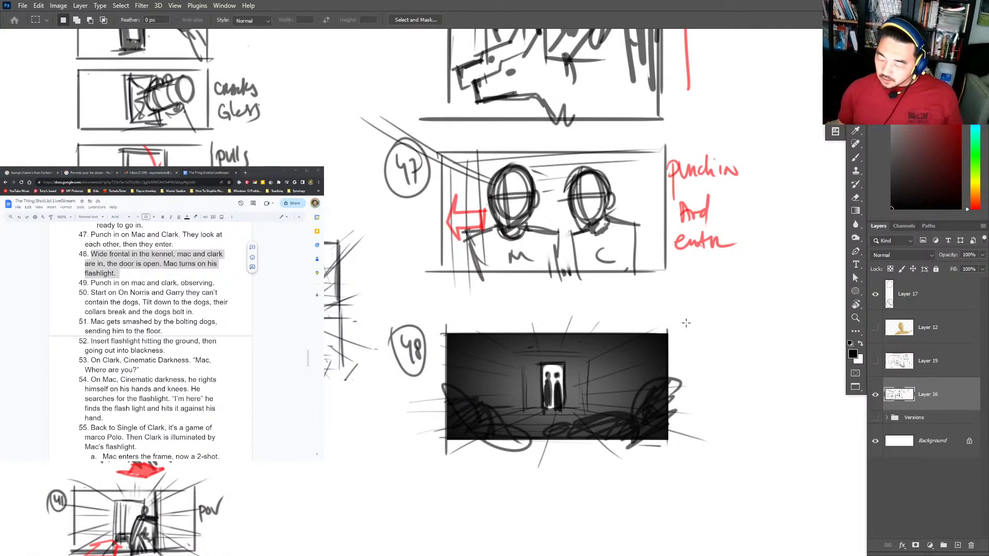
drag(682, 325, 437, 446)
drag(685, 382, 436, 464)
key(ctrl+j)
key(v)
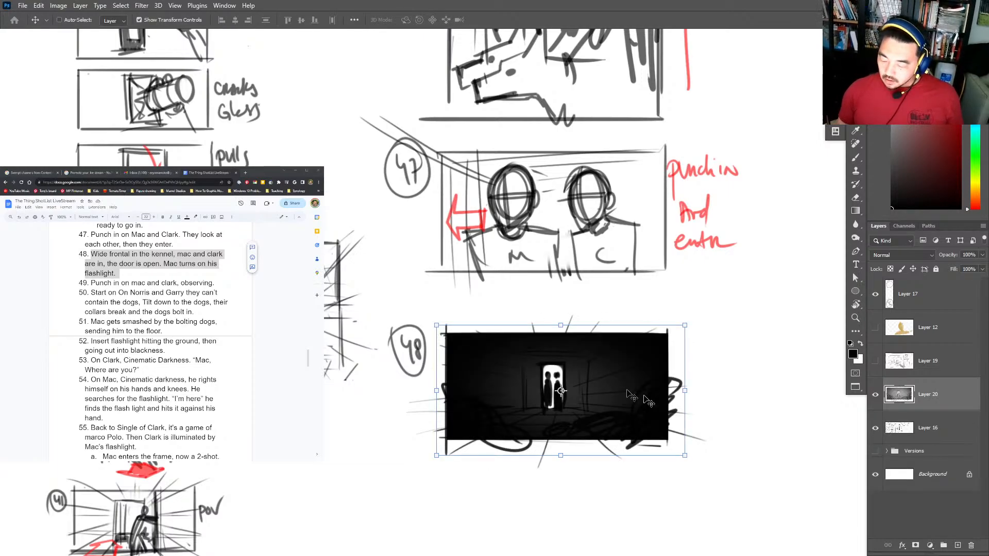
scroll(592, 400, down, 3)
drag(615, 288, 613, 405)
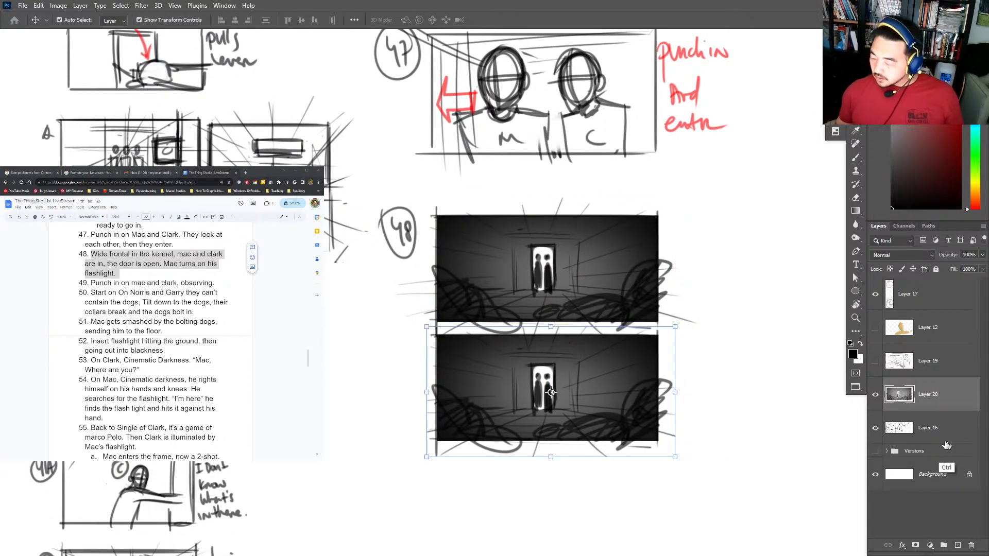
key(ctrl+e)
Lasso the lit doorway figures in the lower shot 48 frame, scale them to about 114%, and deselect.
key(z)
key(v)
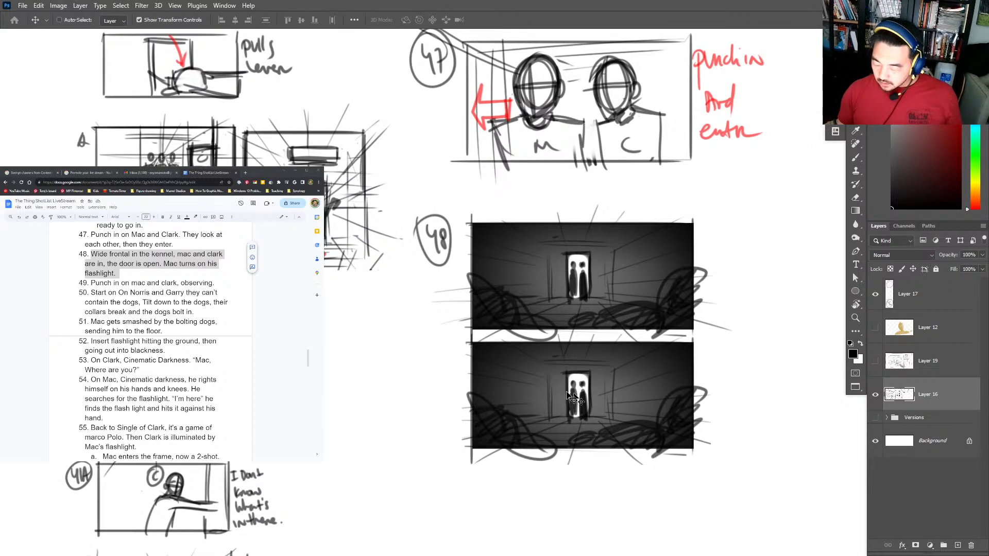
key(z)
click(587, 394)
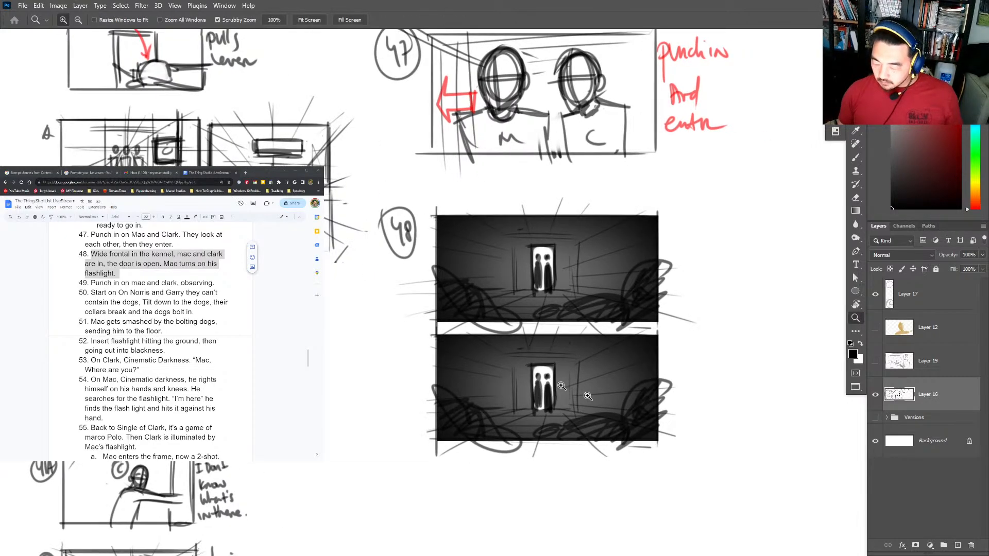
click(585, 394)
click(551, 378)
key(l)
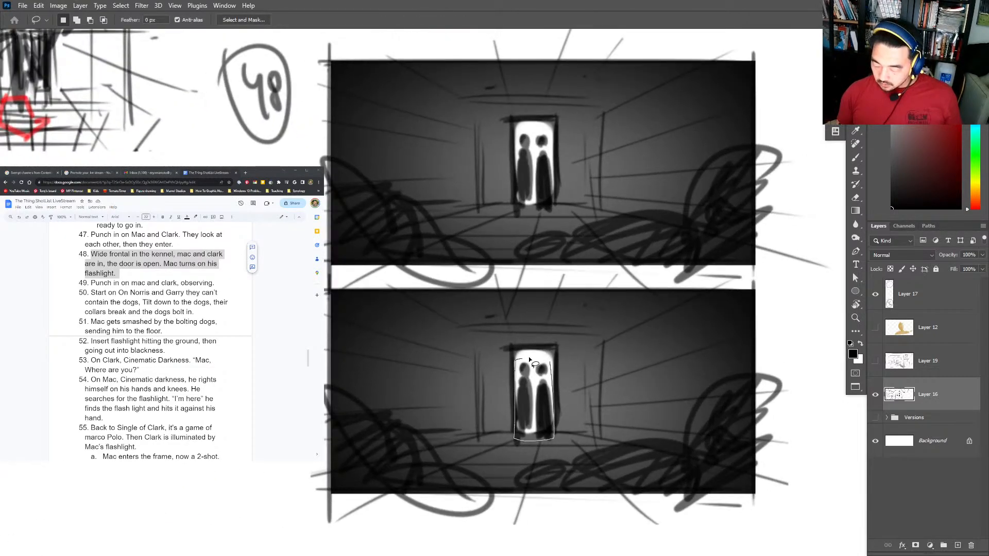
key(ctrl+t)
drag(529, 359, 557, 350)
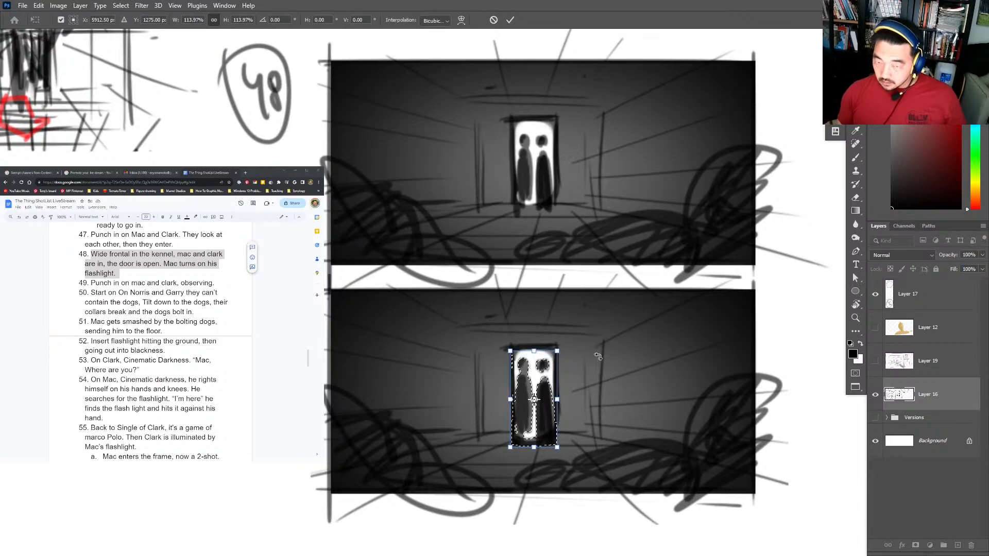
key(Return)
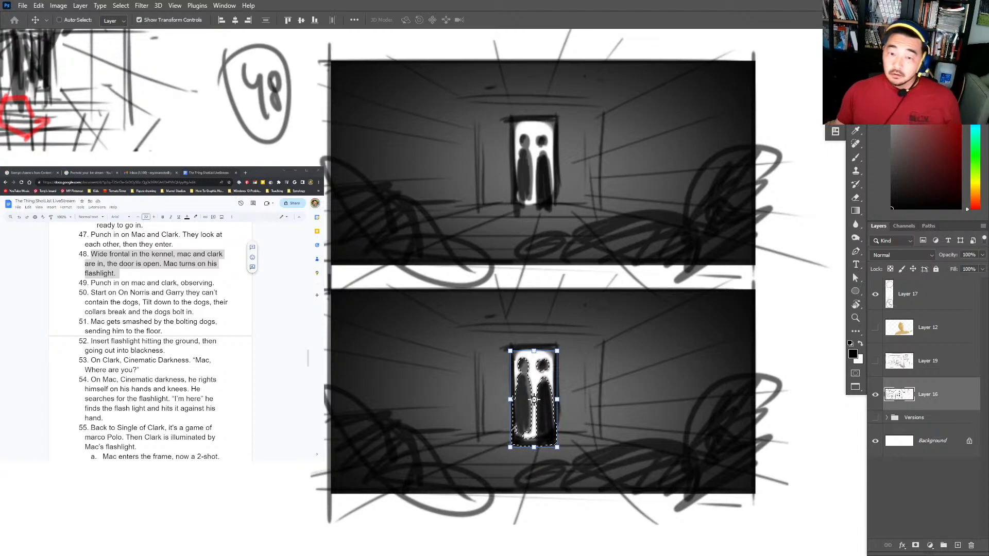
click(918, 468)
click(909, 399)
key(ctrl+d)
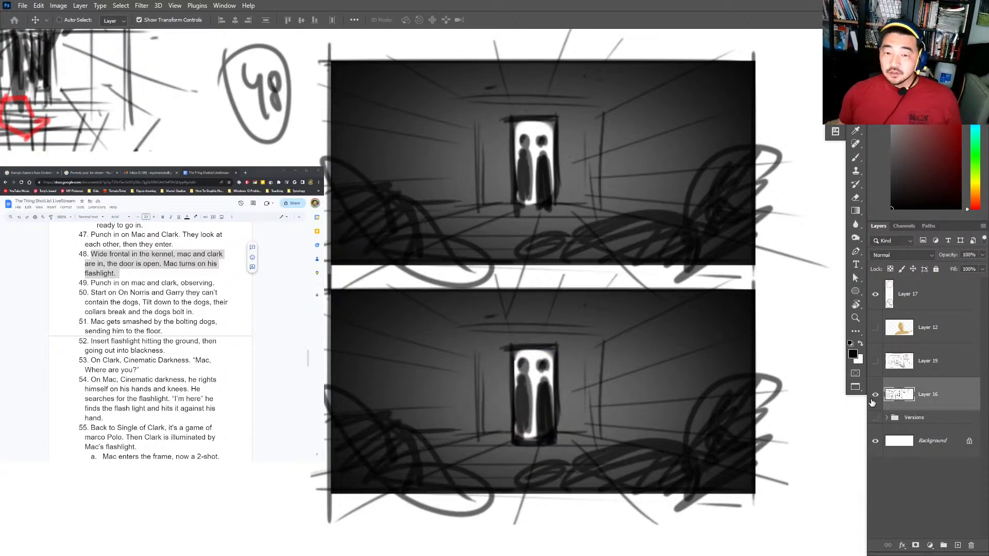
Paint a white flashlight dot beside the left figure in the lower shot 48 frame with a hard round brush.
key(b)
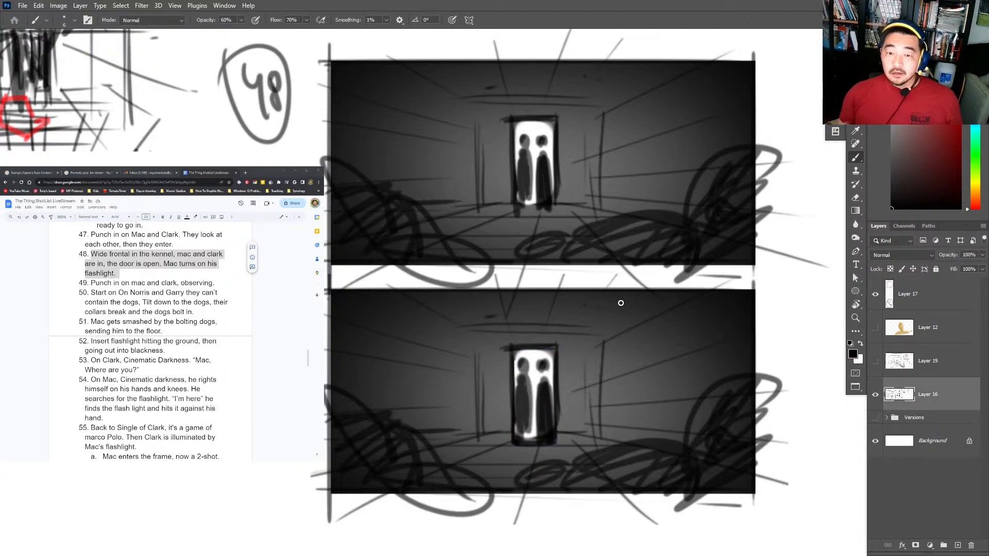
drag(603, 386, 611, 321)
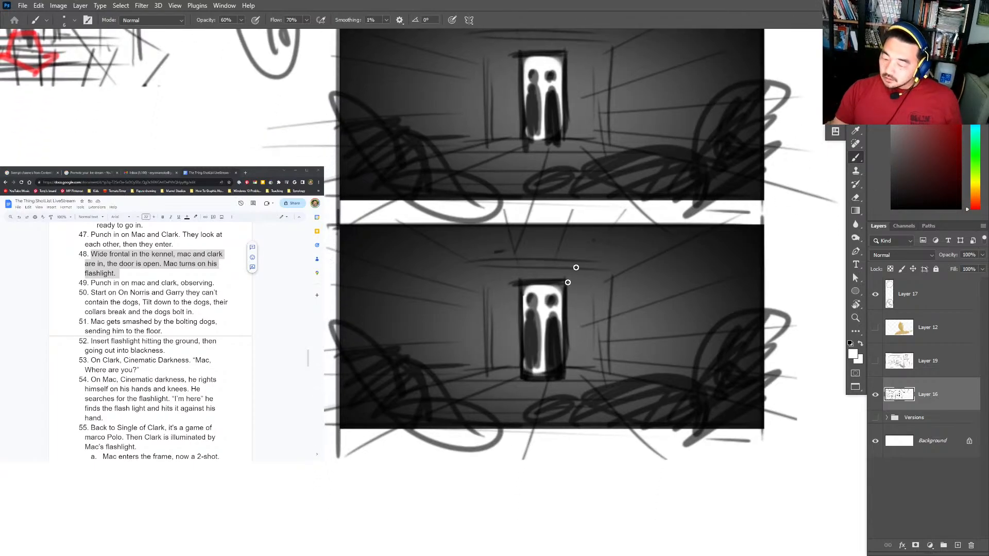
right_click(567, 282)
click(681, 508)
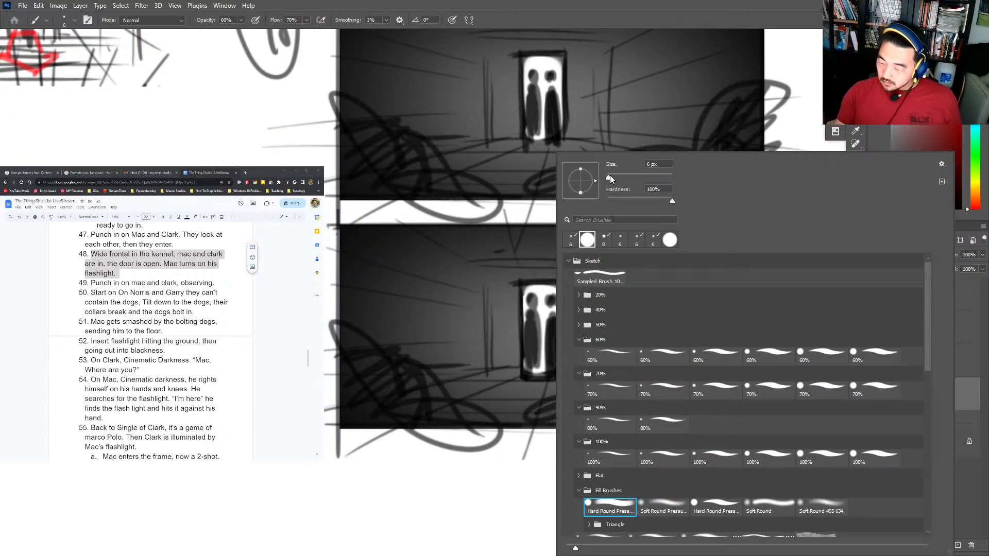
click(520, 330)
drag(521, 333, 537, 329)
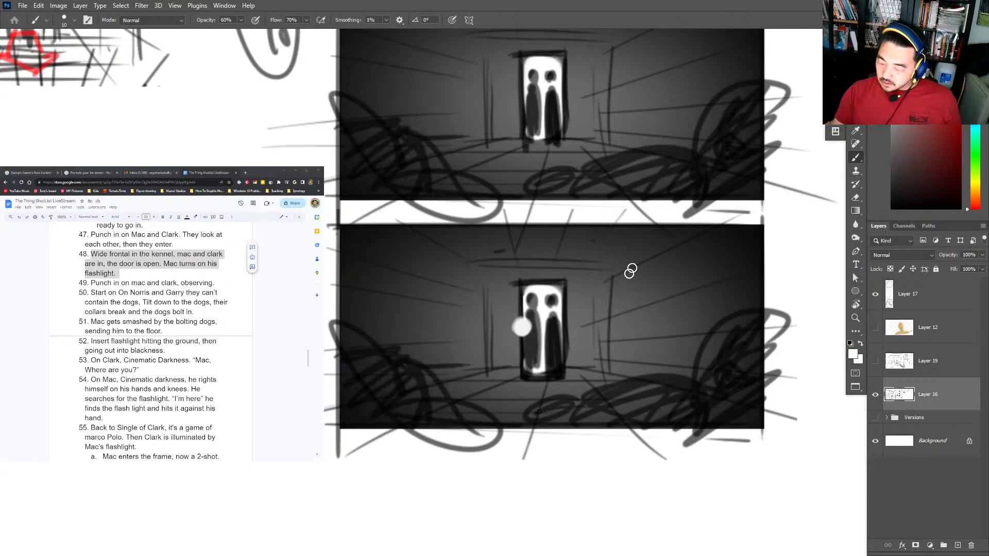
Add a soft white glow around the flashlight dot with the 67 px soft round pressure brush.
right_click(629, 269)
click(711, 503)
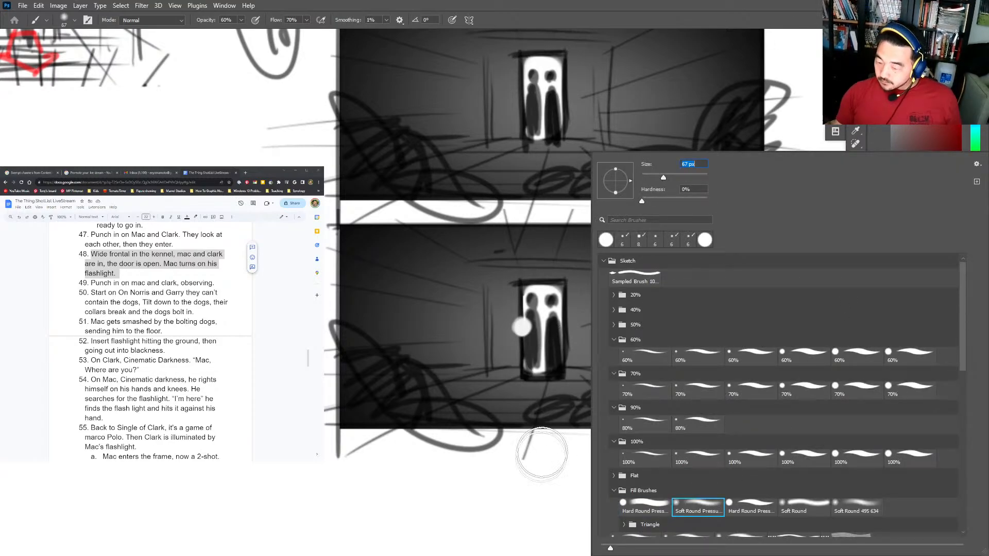
click(517, 335)
mouse_move(518, 335)
mouse_down()
mouse_move(512, 319)
mouse_move(508, 326)
mouse_move(533, 335)
mouse_up()
right_click(533, 334)
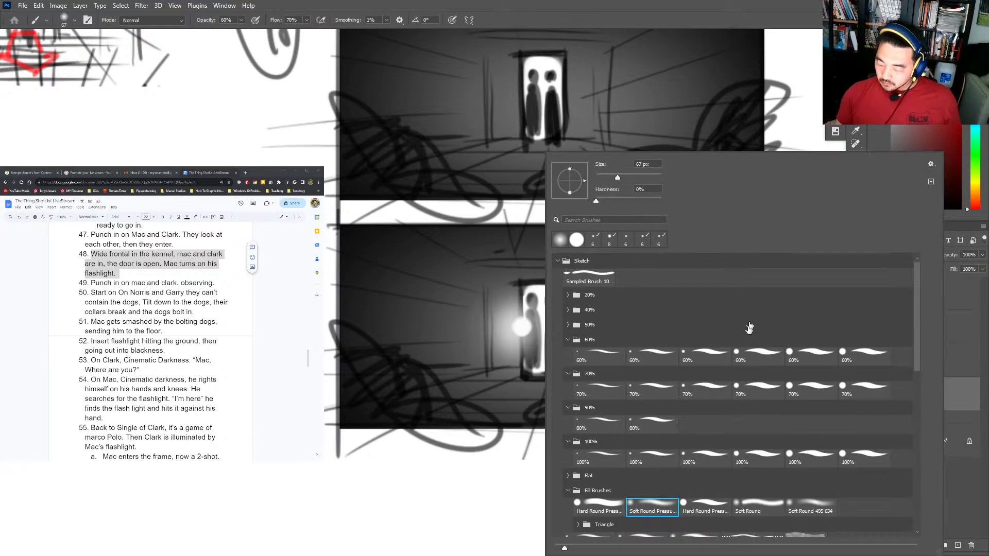
Label the left figure with a red M in both shot 48 frames using a 70% sketch brush.
click(654, 389)
click(518, 320)
key(z)
scroll(512, 407, down, 5)
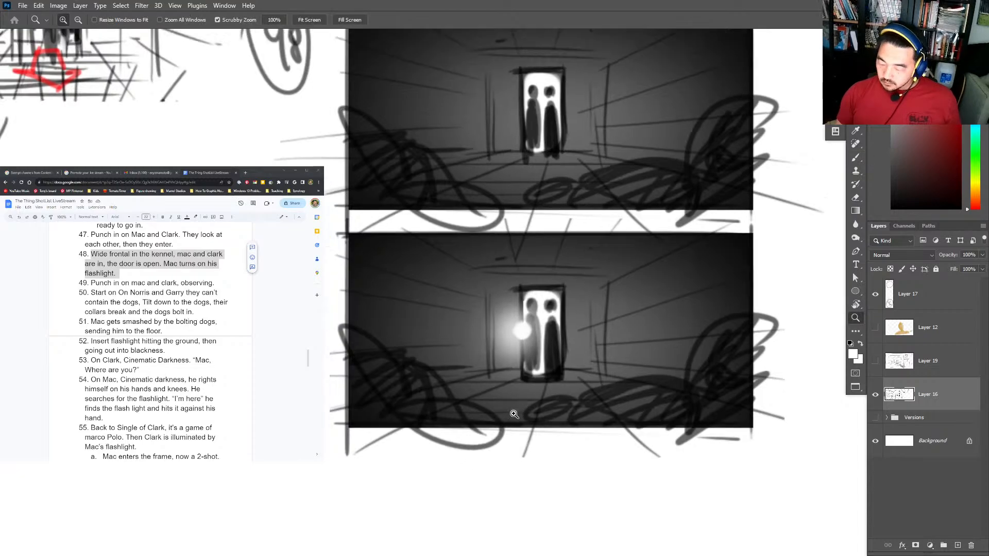
key(b)
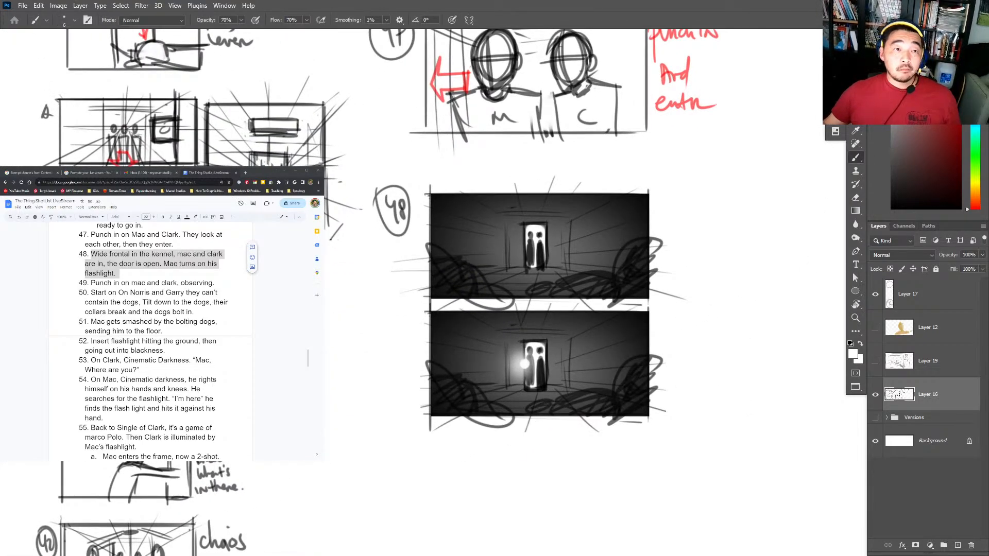
click(192, 174)
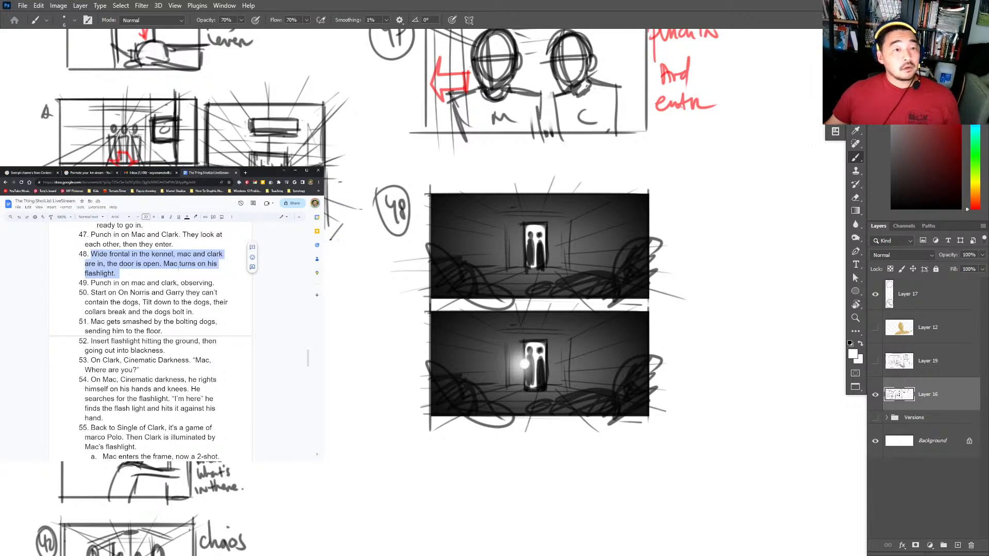
click(734, 340)
key(x)
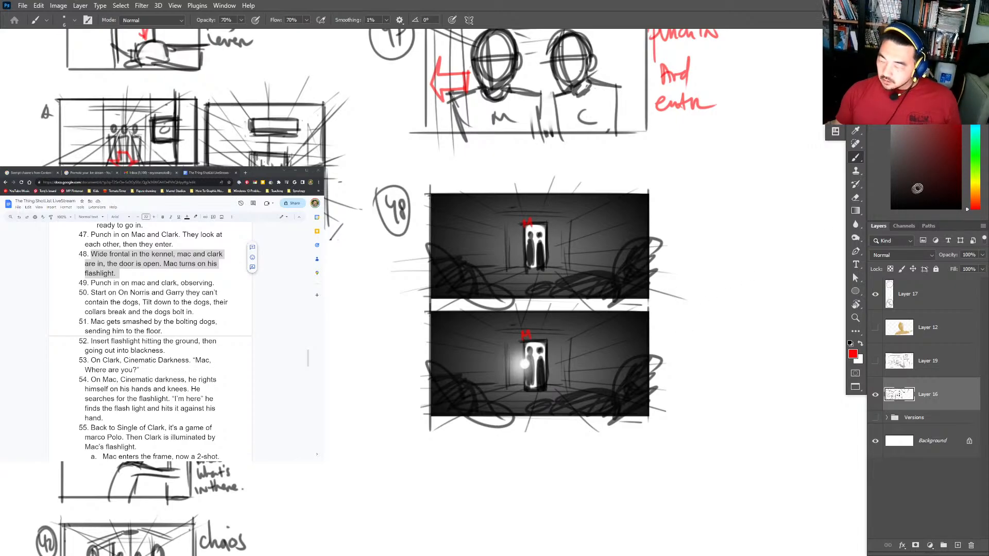
Write a circled 49 in black below shot 48 and draw an empty rectangular frame beside it.
key(d)
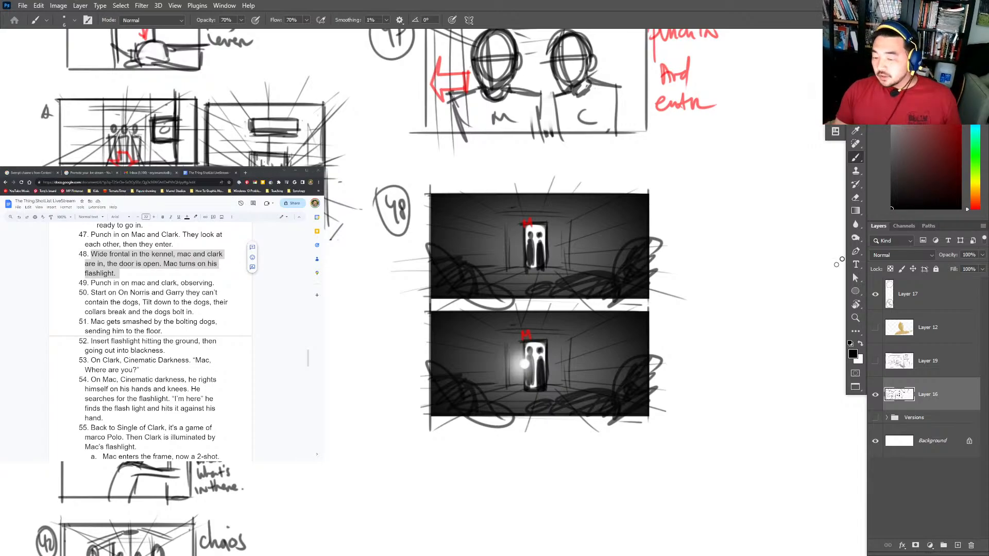
drag(546, 430, 544, 291)
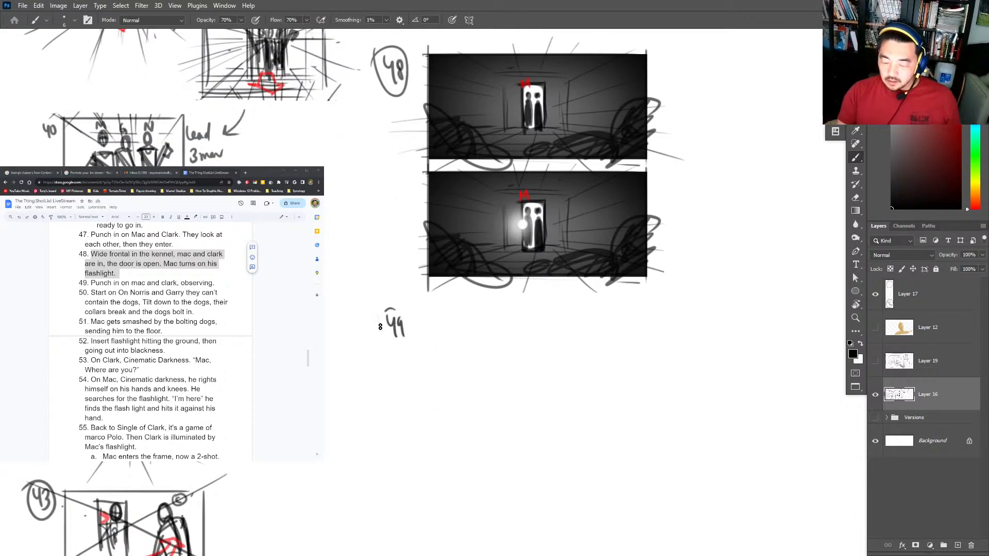
mouse_move(408, 314)
mouse_down()
mouse_move(427, 430)
mouse_move(642, 315)
mouse_move(656, 426)
mouse_up()
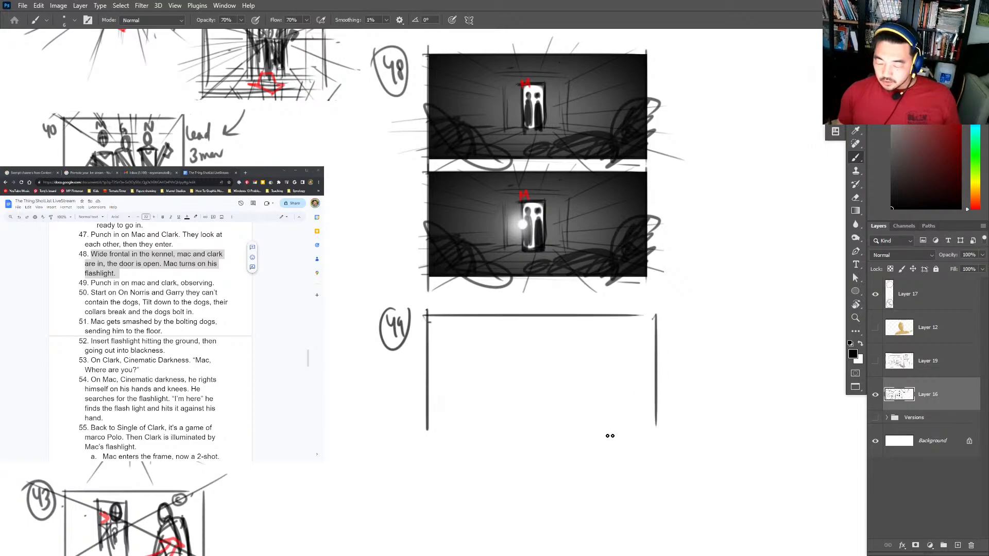
drag(421, 425, 673, 425)
Sketch two oval heads in the shot 49 frame and add facial guide lines to the left one.
mouse_move(515, 388)
mouse_down()
mouse_move(527, 317)
mouse_move(508, 364)
mouse_move(529, 342)
mouse_up()
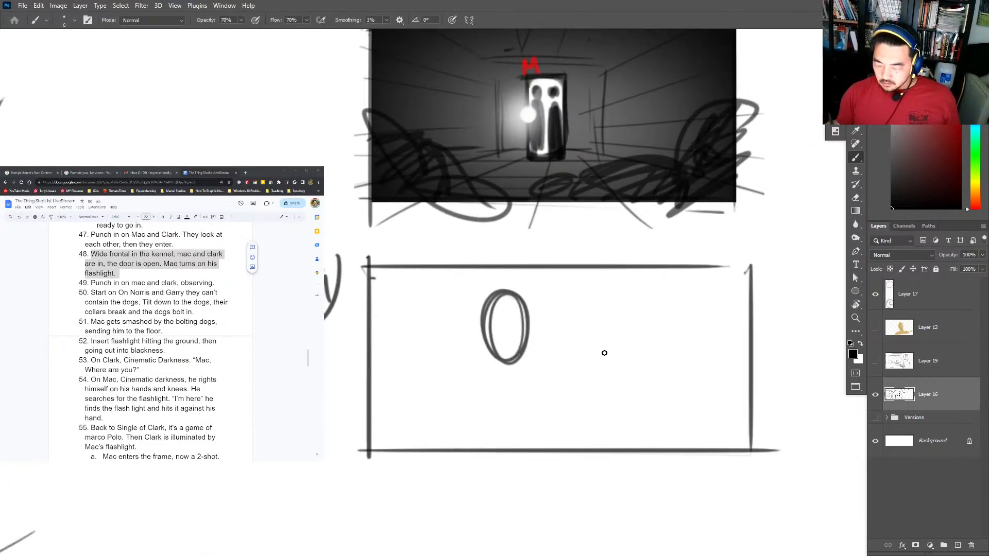
mouse_move(604, 353)
mouse_down()
mouse_move(590, 319)
mouse_move(600, 363)
mouse_up()
mouse_move(504, 284)
mouse_down()
mouse_move(510, 367)
mouse_move(495, 356)
mouse_up()
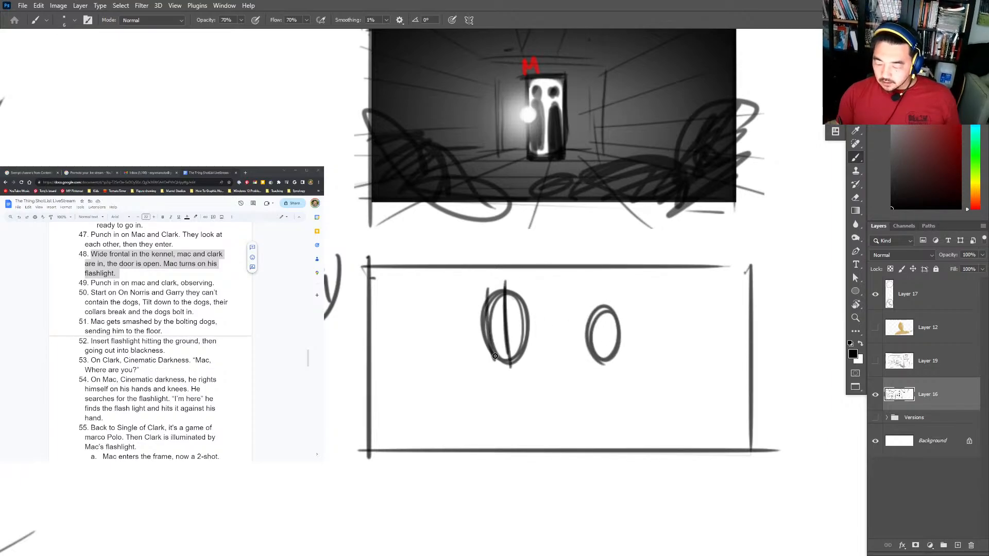
mouse_move(482, 296)
mouse_down()
mouse_move(528, 334)
mouse_move(489, 363)
mouse_up()
drag(481, 320, 526, 318)
Fade the left head sketch in shot 49 with an enlarged eraser using pressure-controlled opacity.
key(e)
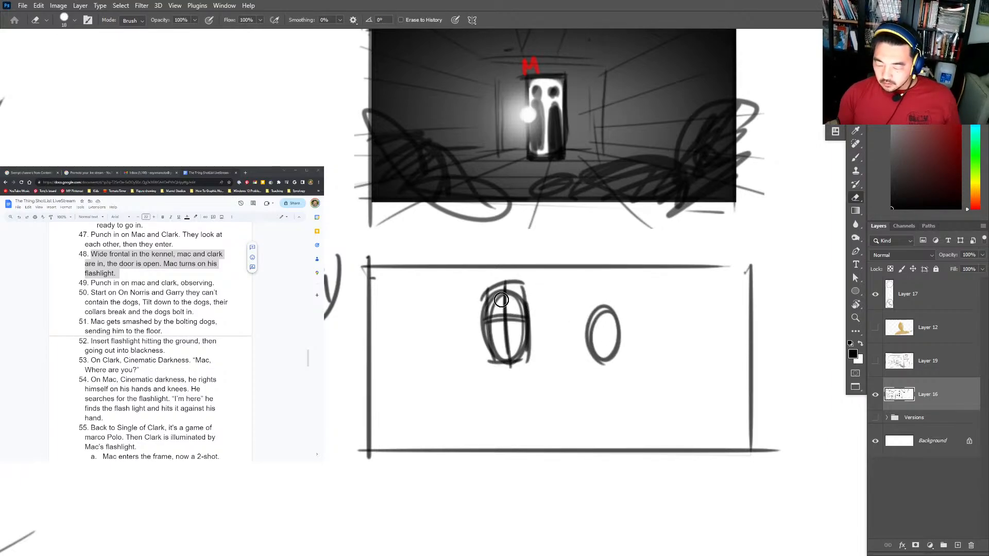
right_click(496, 307)
click(580, 179)
click(453, 502)
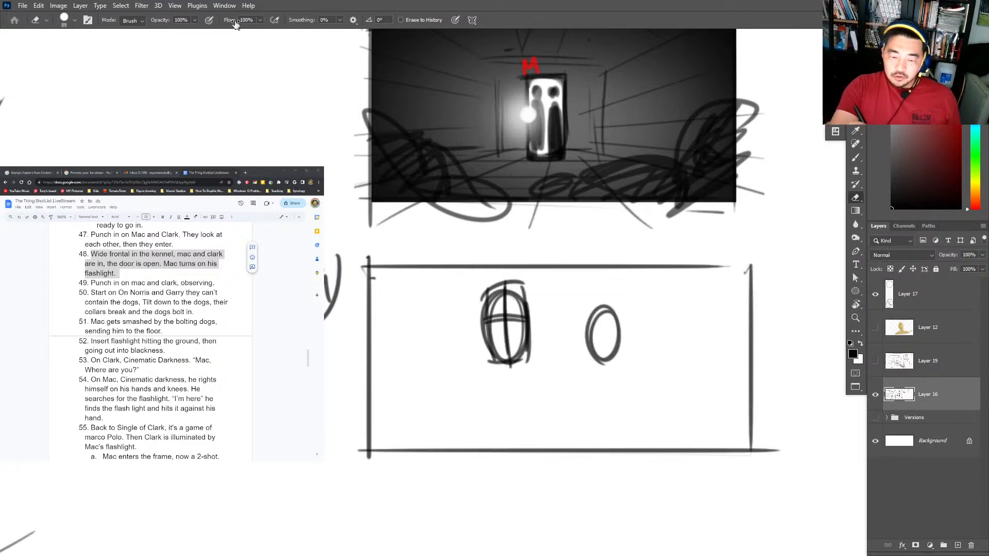
click(209, 19)
mouse_move(495, 345)
mouse_down()
mouse_move(507, 320)
mouse_move(502, 363)
mouse_up()
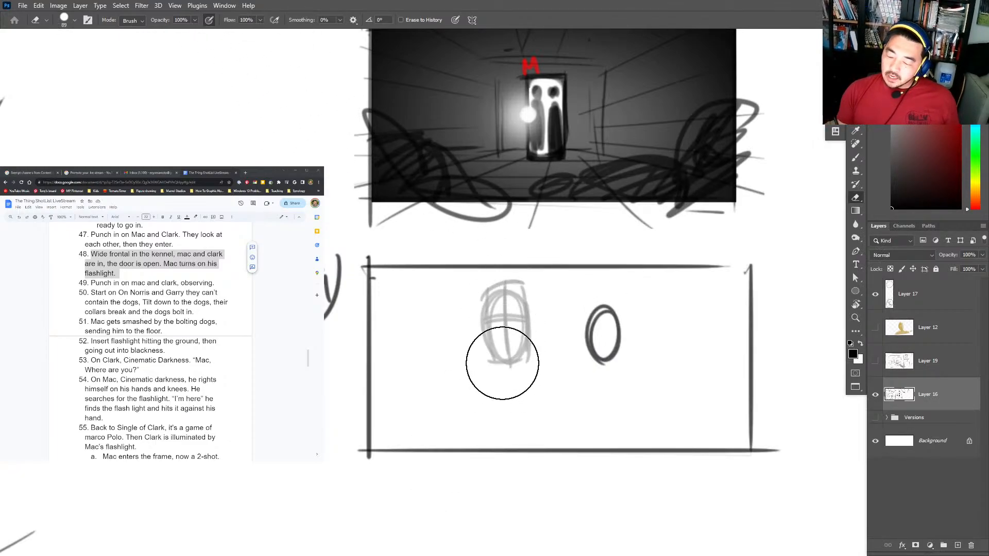
Box in the left head of shot 49 with dark straight contours and add centre and eye-level guide lines.
key(b)
mouse_move(485, 292)
mouse_down()
mouse_move(489, 365)
mouse_move(477, 291)
mouse_move(530, 288)
mouse_move(496, 367)
mouse_move(530, 364)
mouse_up()
drag(533, 283, 533, 361)
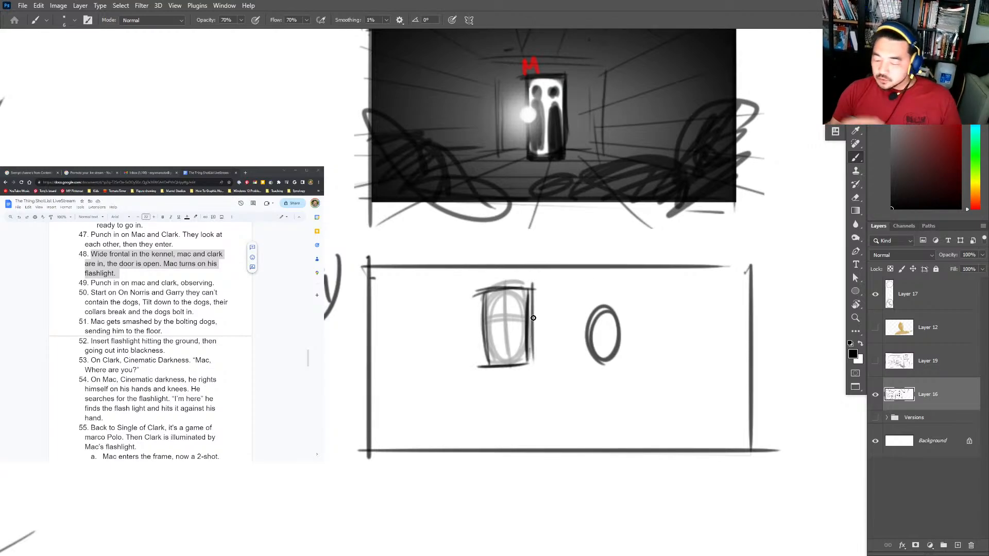
drag(482, 288, 484, 358)
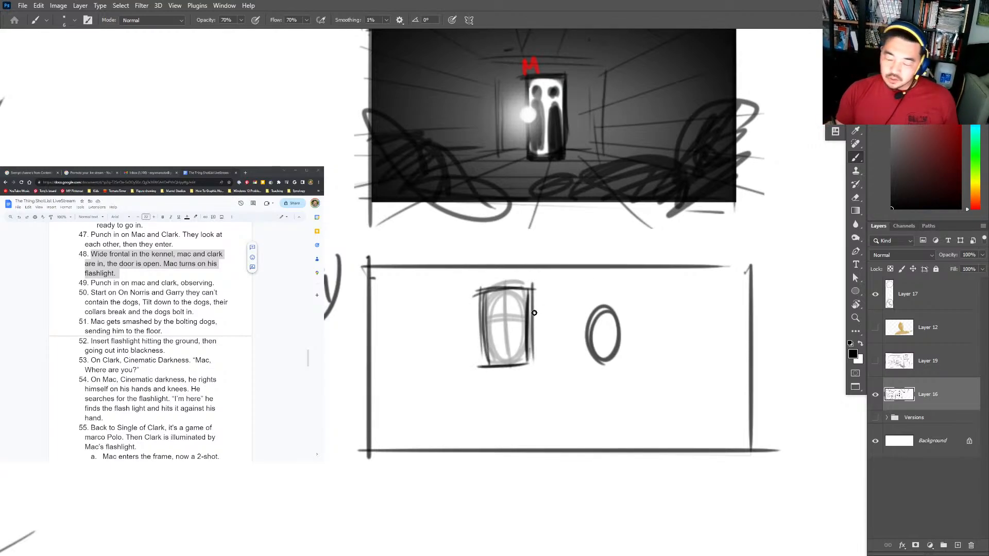
drag(485, 324, 525, 320)
drag(505, 286, 507, 363)
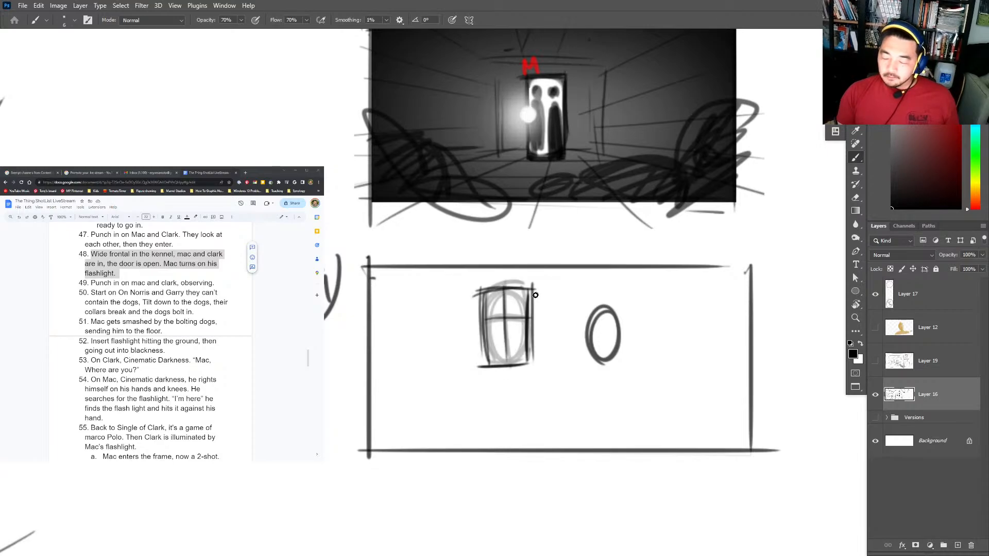
drag(534, 292, 532, 355)
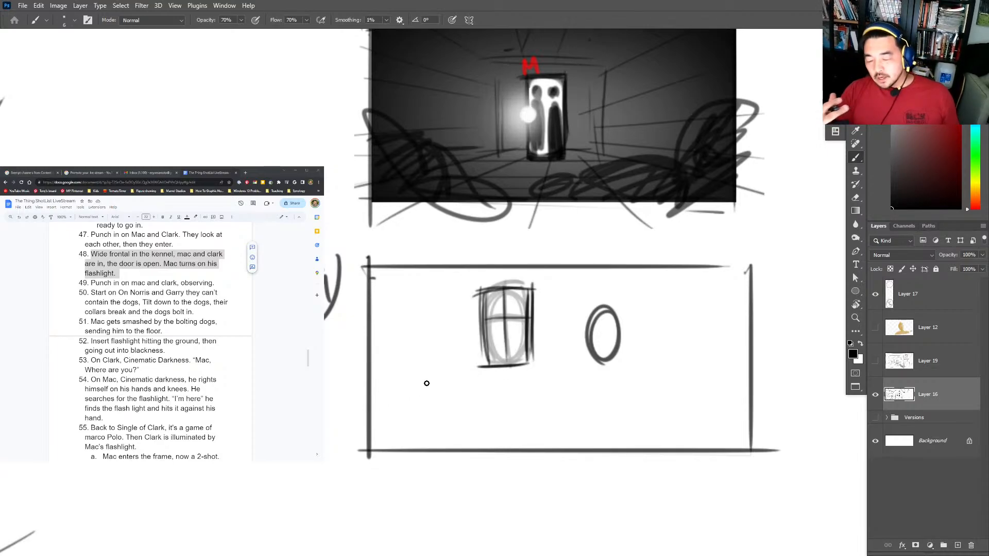
Fade the right oval head in the shot 49 frame to a light underdrawing with the eraser.
drag(585, 338, 593, 360)
drag(600, 308, 614, 355)
key(e)
key(b)
mouse_move(505, 296)
mouse_down()
mouse_move(509, 380)
mouse_move(505, 342)
mouse_move(485, 330)
mouse_move(523, 316)
mouse_up()
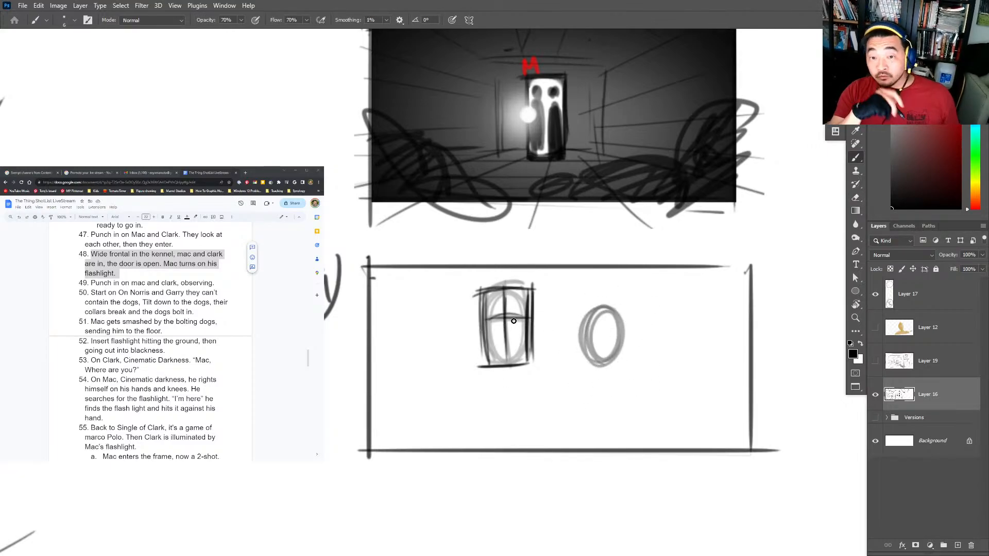
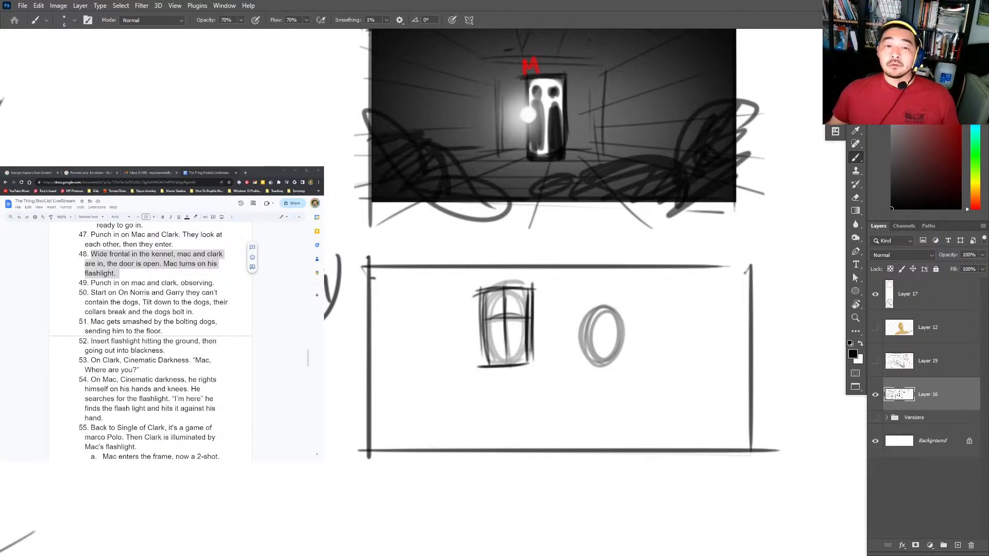
drag(324, 309, 330, 309)
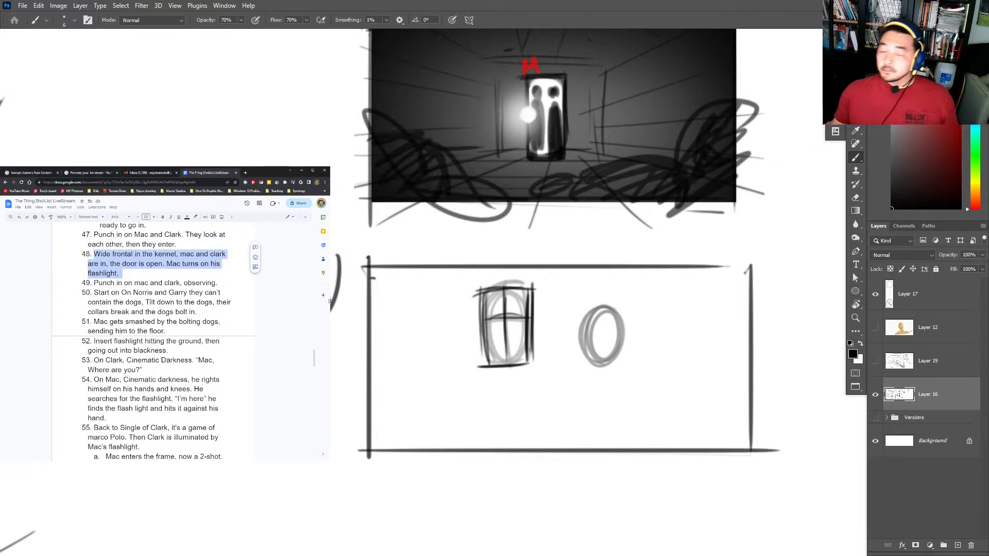
click(840, 270)
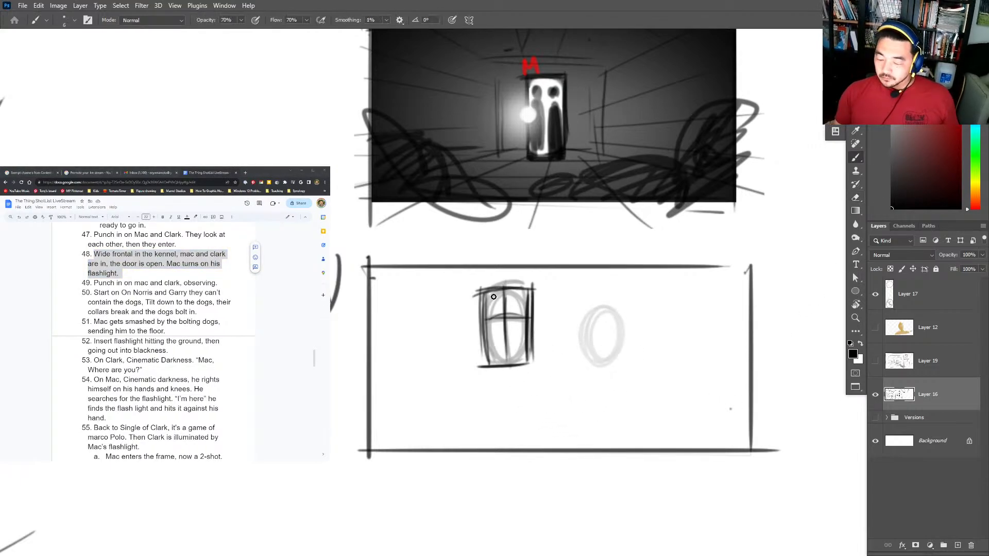
Add ears on both sides of the left head in shot 49 and draw its pointed jaw.
drag(531, 322, 533, 350)
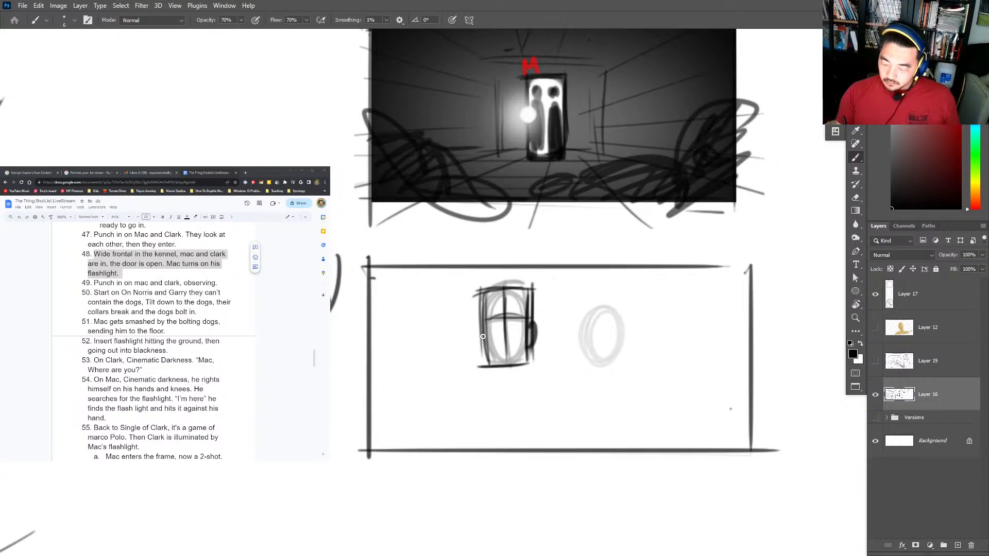
drag(482, 327, 479, 352)
drag(487, 291, 489, 364)
key(ctrl+z)
mouse_move(482, 296)
mouse_down()
mouse_move(508, 372)
mouse_move(530, 363)
mouse_up()
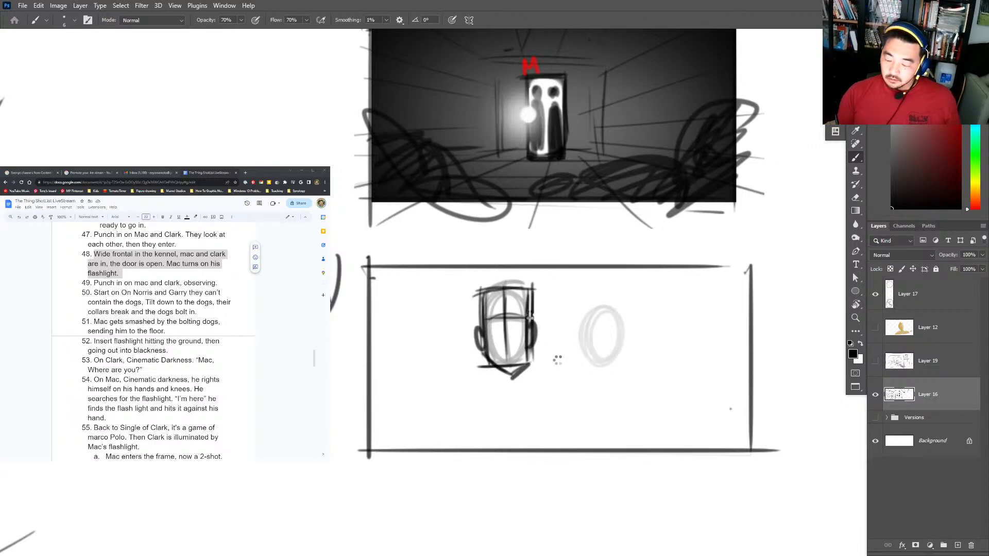
Lighten the left head's construction lines and sketch its brows, eyes, nose and mouth.
key(e)
key(b)
drag(487, 400, 531, 361)
drag(505, 282, 510, 370)
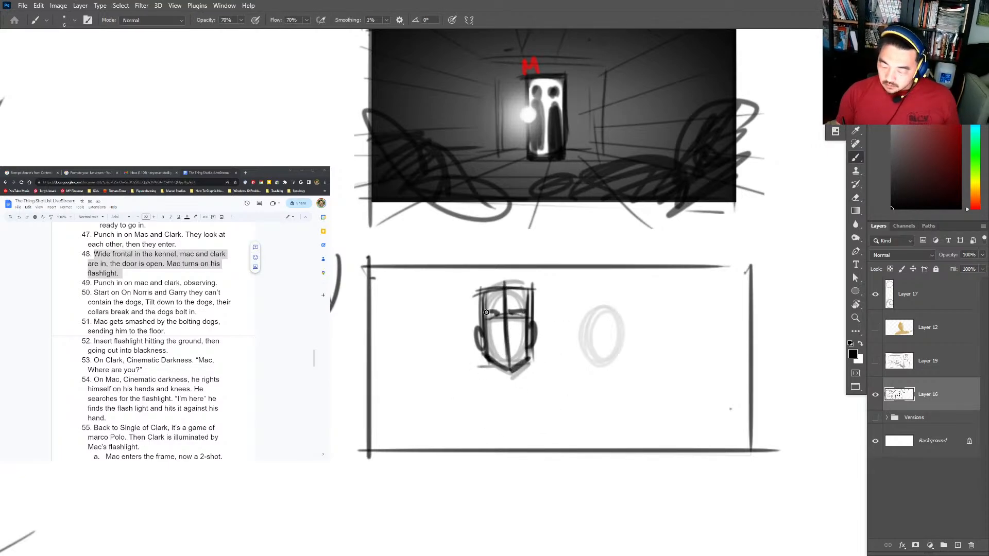
mouse_move(507, 306)
mouse_down()
mouse_move(502, 332)
mouse_move(517, 353)
mouse_up()
mouse_move(593, 315)
mouse_down()
mouse_move(572, 361)
mouse_move(608, 334)
mouse_move(593, 376)
mouse_move(626, 330)
mouse_move(621, 380)
mouse_up()
key(ctrl+z)
Sketch the left figure's collar, shoulders and arm, with a round flashlight held low beside him.
key(e)
key(b)
mouse_move(497, 363)
mouse_down()
mouse_move(525, 397)
mouse_move(441, 394)
mouse_up()
mouse_move(522, 375)
mouse_down()
mouse_move(540, 389)
mouse_move(560, 387)
mouse_up()
drag(561, 390, 556, 421)
mouse_move(456, 404)
mouse_down()
mouse_move(443, 444)
mouse_move(337, 253)
mouse_move(470, 415)
mouse_up()
drag(329, 449, 562, 447)
drag(443, 396, 489, 436)
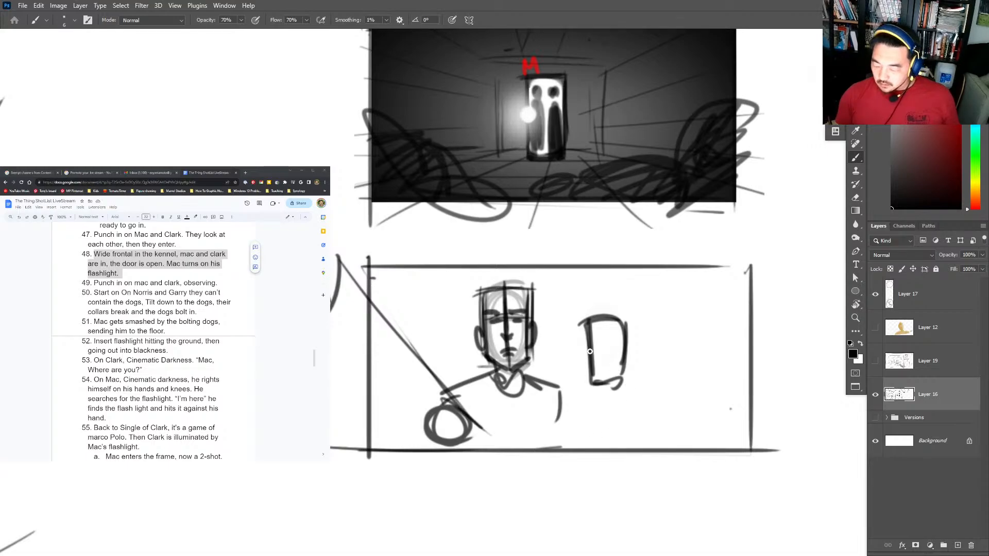
Redraw the right head in shot 49 as a box with facial guide lines, and add its collar and shoulders.
mouse_move(589, 330)
mouse_down()
mouse_move(608, 361)
mouse_move(605, 384)
mouse_move(583, 382)
mouse_move(623, 326)
mouse_up()
drag(621, 326, 618, 385)
drag(583, 387, 621, 384)
drag(603, 322, 601, 394)
drag(580, 353, 622, 350)
drag(623, 331, 618, 386)
mouse_move(596, 386)
mouse_down()
mouse_move(595, 408)
mouse_move(571, 391)
mouse_move(556, 396)
mouse_up()
mouse_move(617, 399)
mouse_down()
mouse_move(637, 418)
mouse_move(639, 447)
mouse_up()
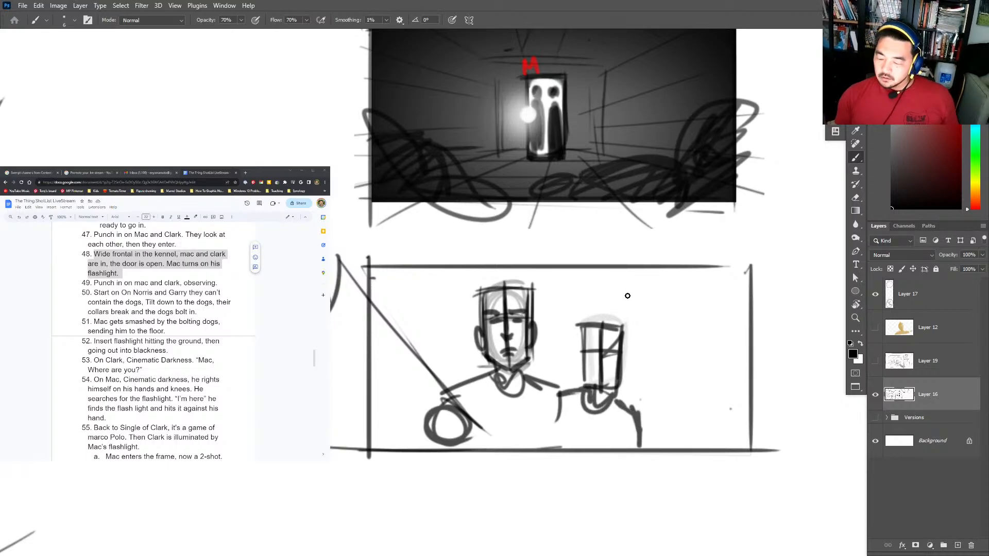
Label the right figure with a C and draw the door frame behind both figures in shot 49.
drag(606, 299, 621, 308)
mouse_move(466, 262)
mouse_down()
mouse_move(471, 384)
mouse_move(462, 374)
mouse_move(634, 276)
mouse_up()
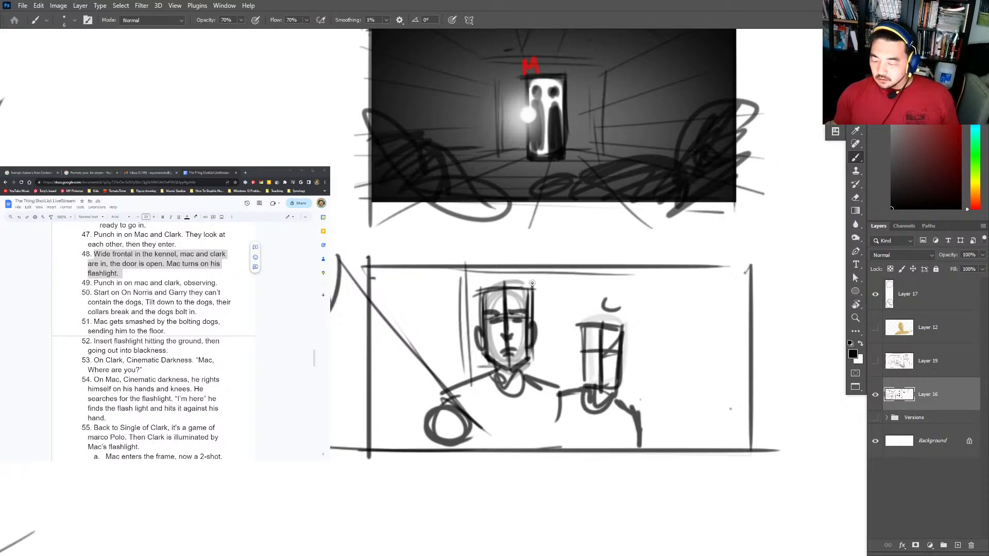
mouse_move(464, 282)
mouse_down()
mouse_move(628, 276)
mouse_move(629, 443)
mouse_up()
mouse_move(640, 280)
mouse_down()
mouse_move(640, 444)
mouse_move(788, 492)
mouse_up()
Draw receding perspective lines for the kennel walls on both sides of the shot 49 doorway.
drag(639, 394, 791, 419)
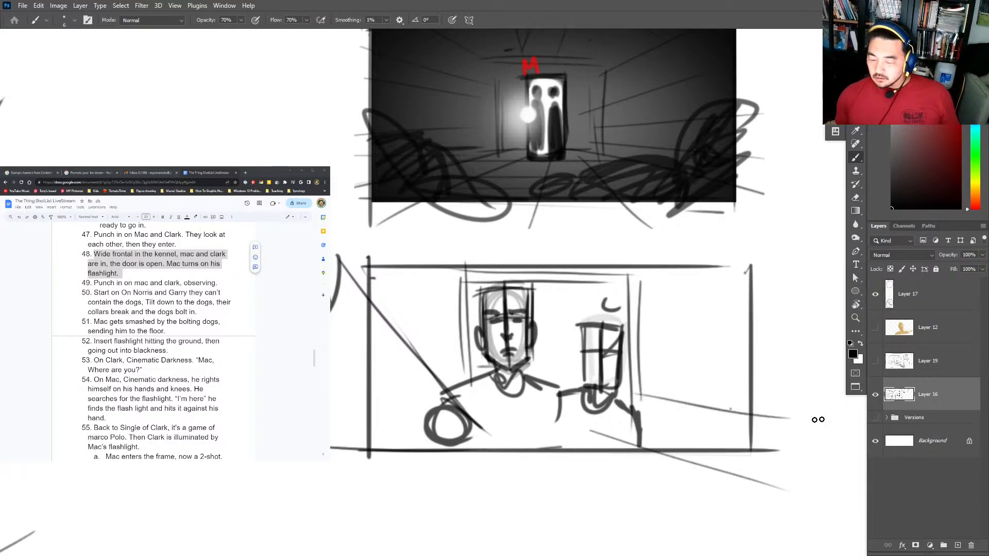
drag(638, 355, 796, 302)
drag(640, 290, 710, 250)
drag(437, 285, 348, 246)
drag(402, 348, 354, 345)
drag(366, 439, 345, 437)
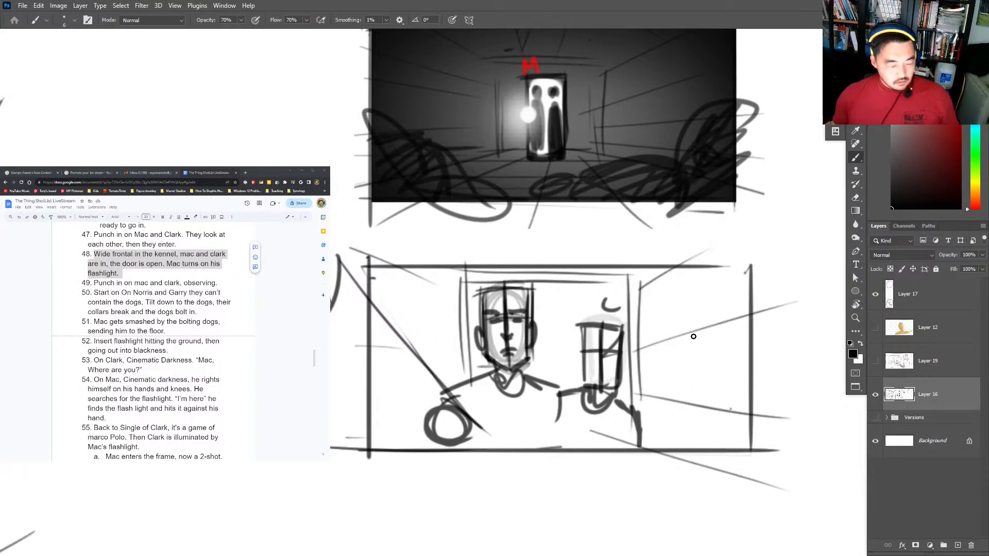
Select the shot 49 frame and darken it from its edges with black gradients on a new layer beneath Layer 16.
key(m)
key(ctrl+shift+d)
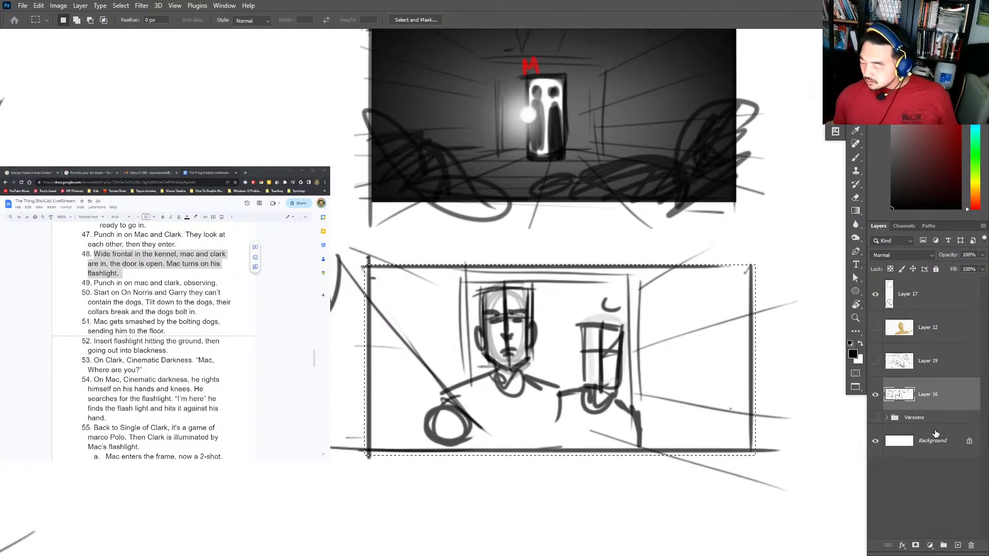
click(934, 416)
click(958, 545)
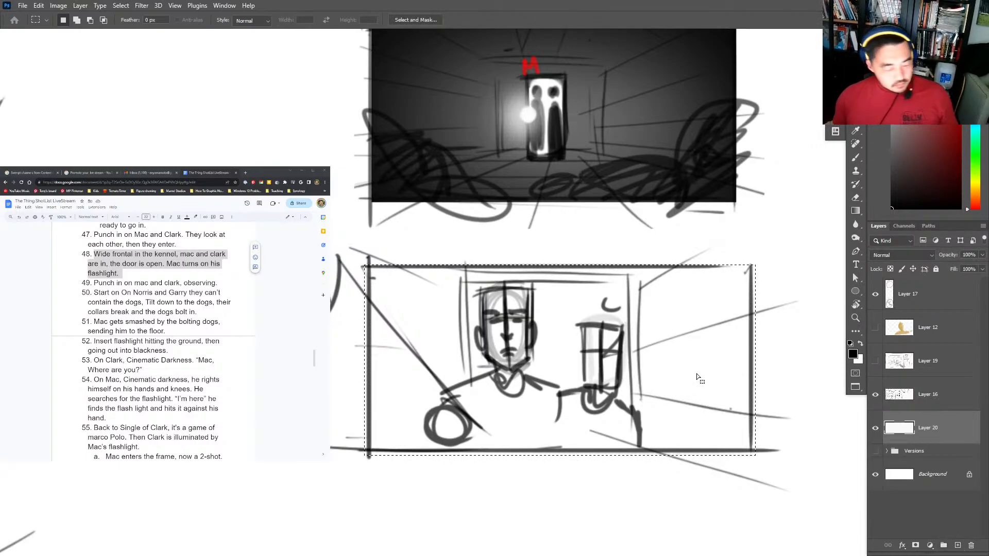
key(g)
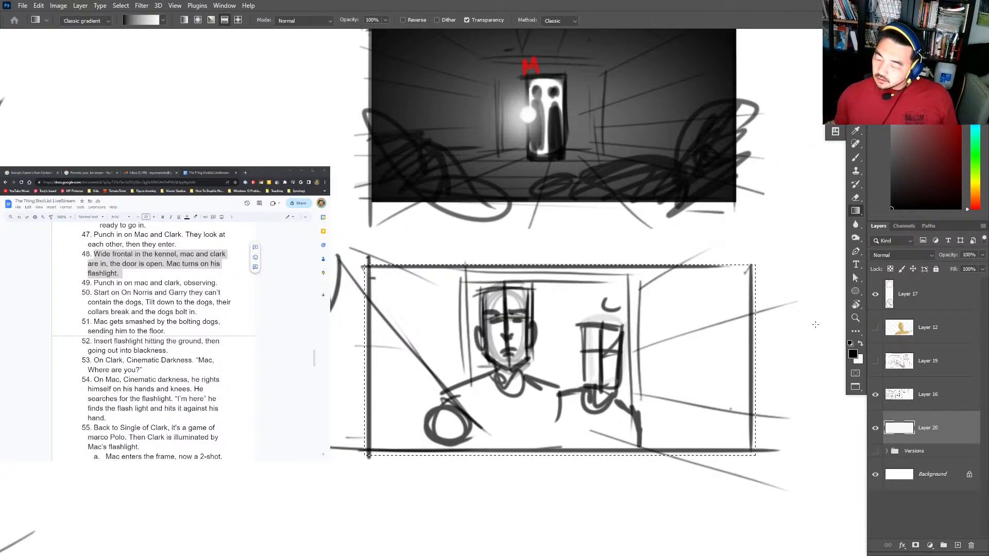
drag(816, 324, 526, 326)
drag(360, 330, 527, 242)
drag(537, 552, 550, 167)
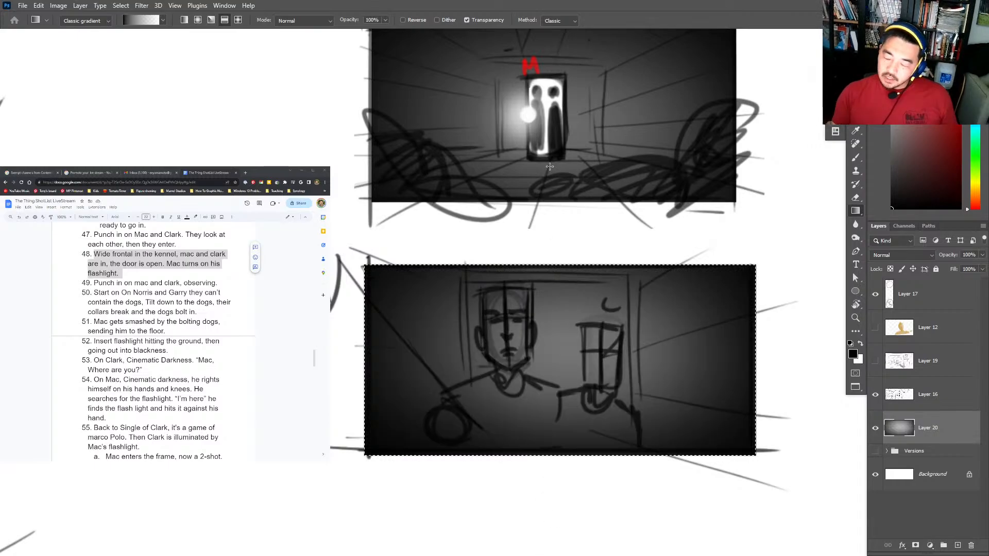
Erase bright light into the doorway and flashlight of shot 49 using a hard round eraser at 42 px and 23 px.
key(e)
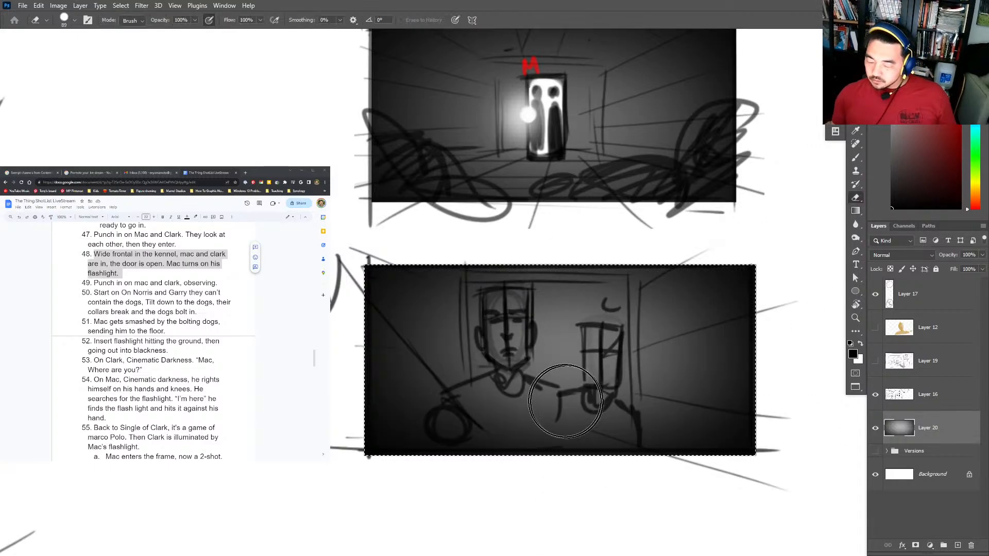
right_click(559, 319)
click(627, 238)
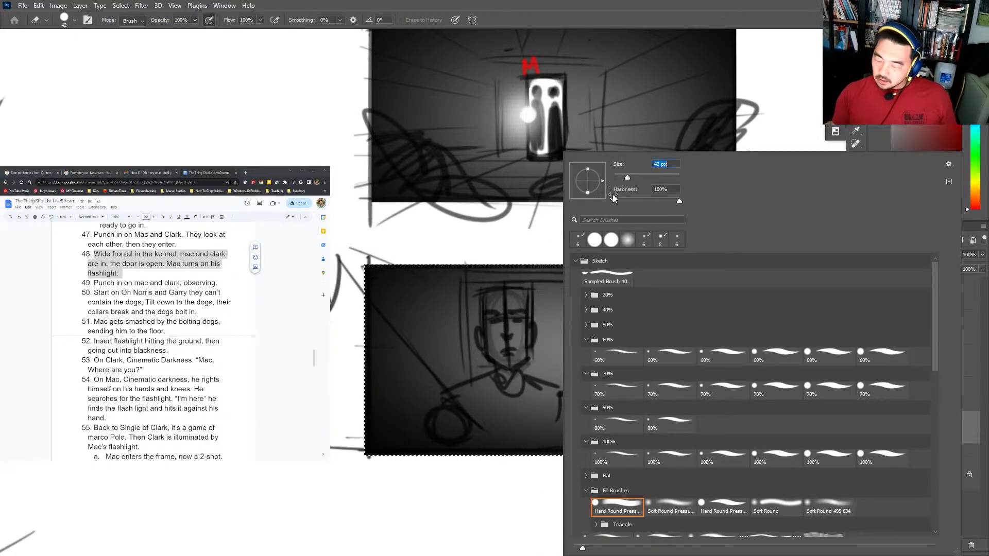
key(Return)
mouse_move(541, 311)
mouse_down()
mouse_move(565, 373)
mouse_move(574, 303)
mouse_move(559, 307)
mouse_move(593, 298)
mouse_move(562, 365)
mouse_up()
right_click(608, 298)
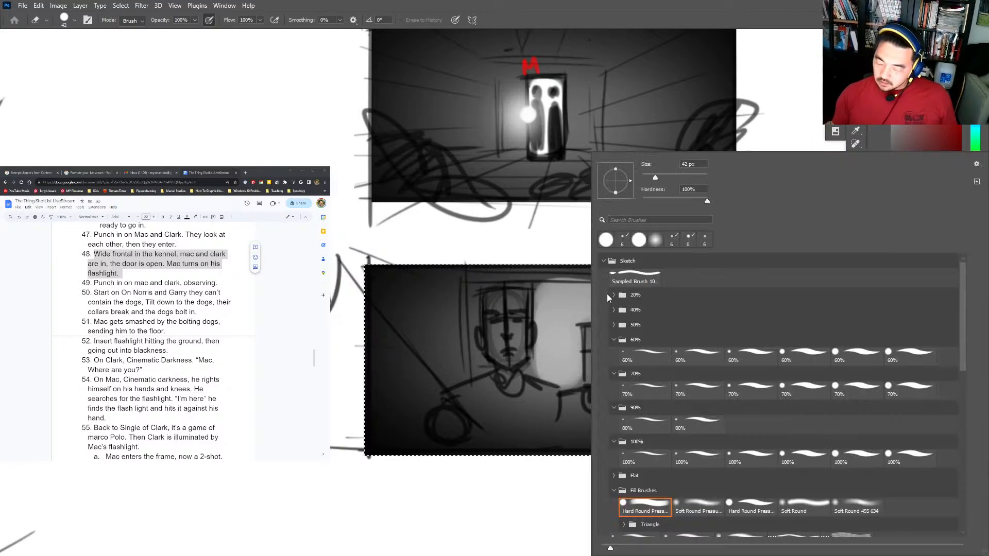
drag(651, 180, 648, 178)
key(Return)
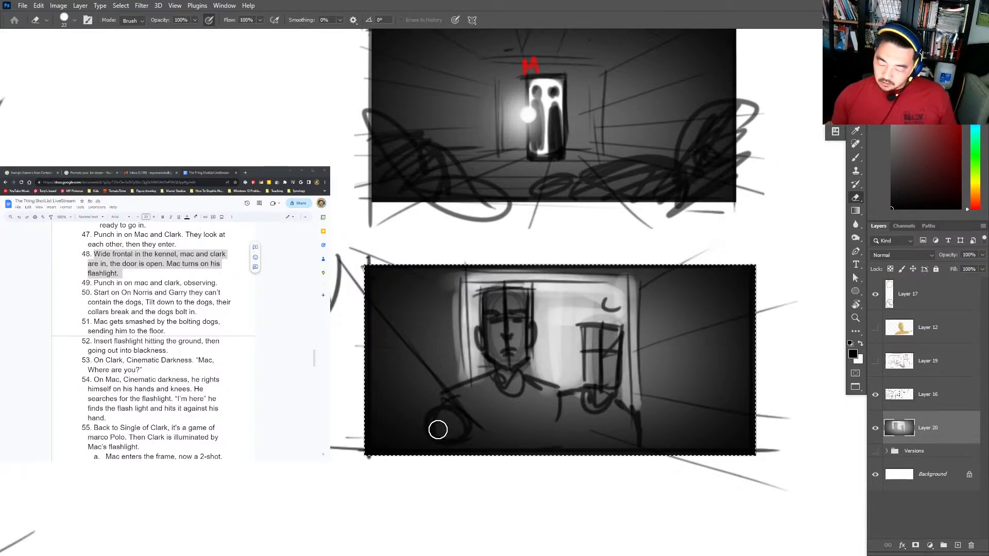
Soften the glow around the flashlight with the Soft Round Pressure eraser and merge Layer 16 down into Layer 20.
right_click(458, 431)
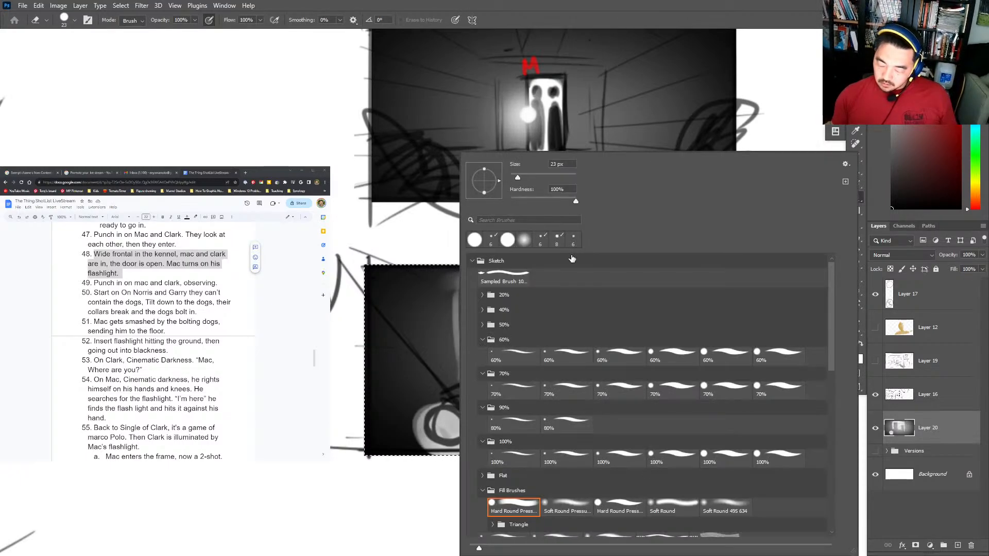
double_click(568, 503)
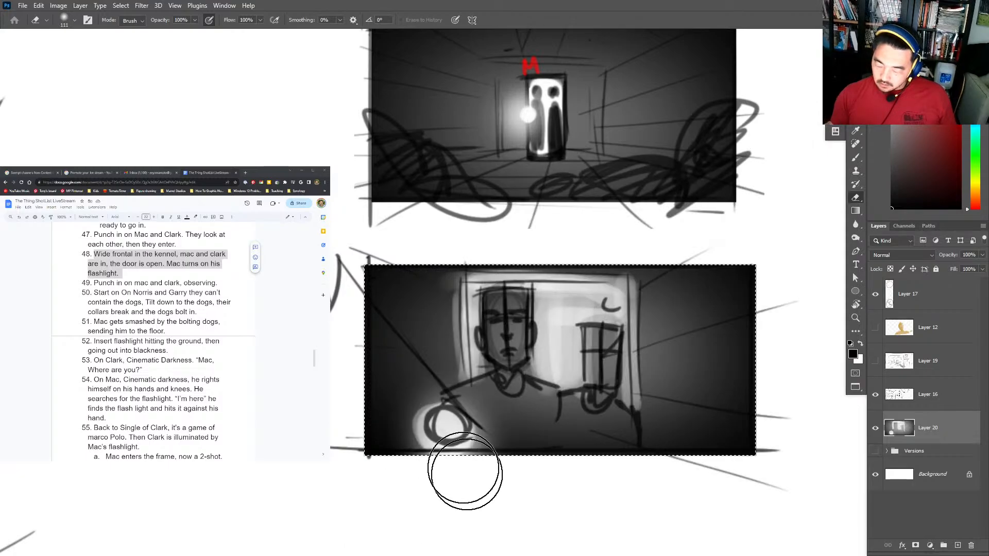
click(916, 396)
key(ctrl+e)
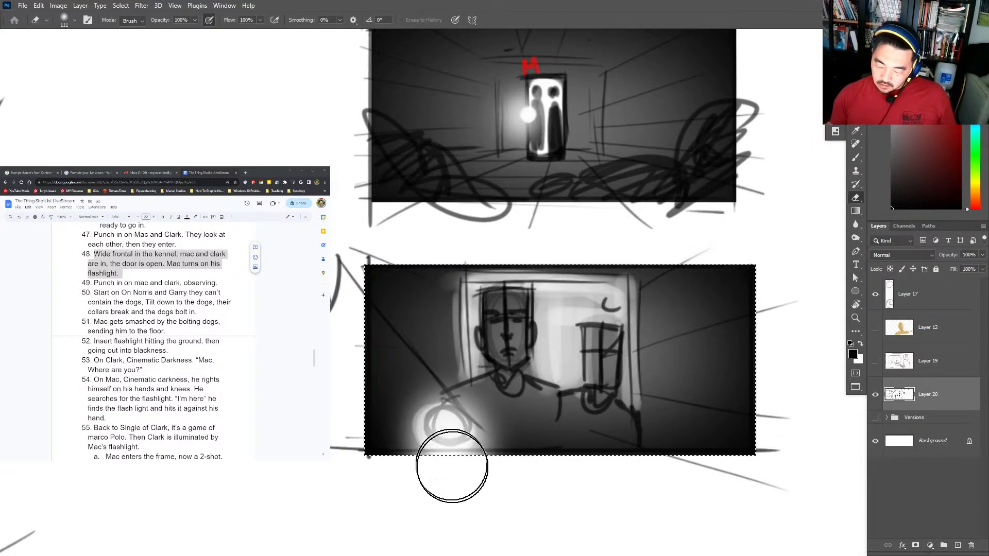
Erase a wider soft glow around the flashlight in the lower-left corner of panel 49.
mouse_move(441, 419)
mouse_down()
mouse_move(453, 434)
mouse_move(412, 417)
mouse_move(381, 309)
mouse_move(409, 457)
mouse_up()
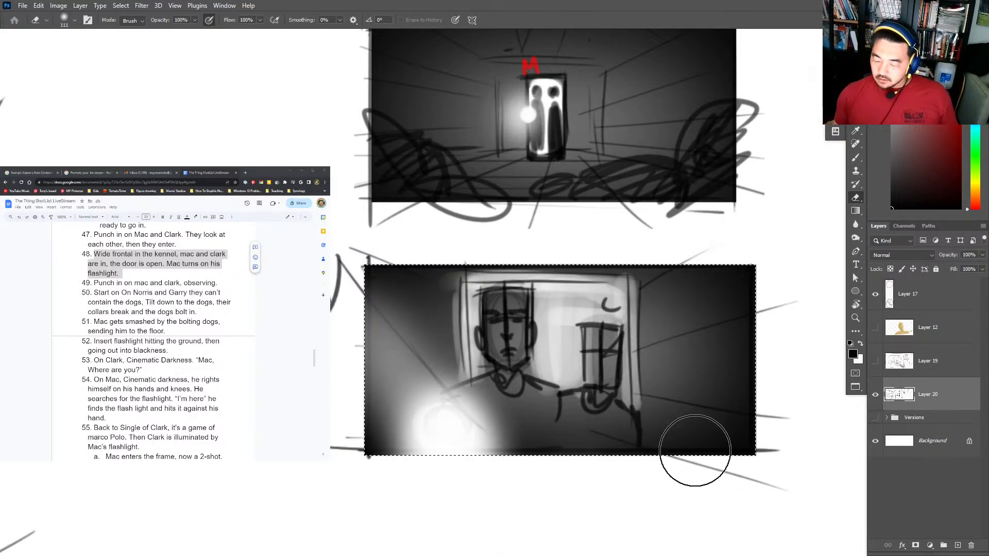
key(z)
mouse_move(643, 408)
mouse_down()
mouse_move(611, 405)
mouse_move(661, 407)
mouse_up()
key(b)
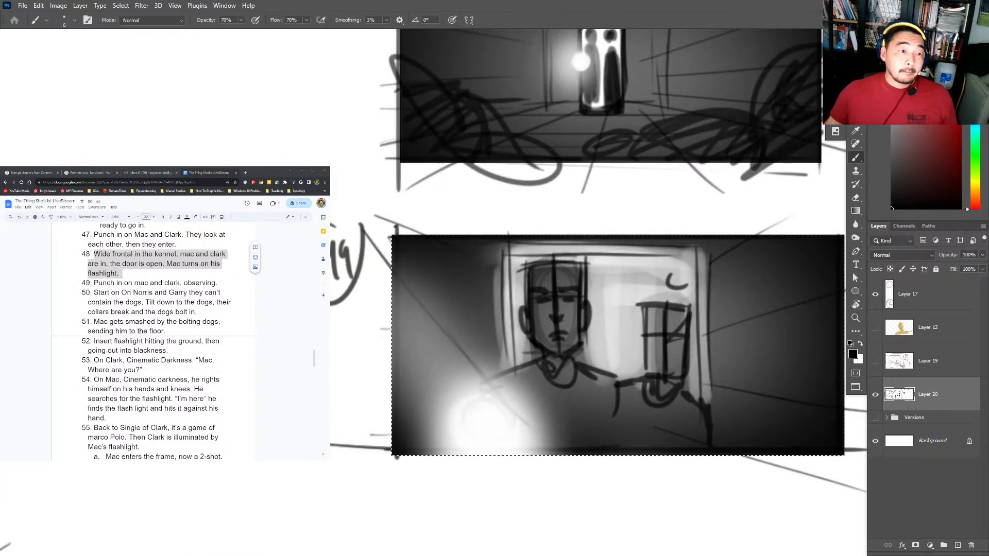
Clear the frame selection and hand-write a circled shot number 50 below panel 49.
click(132, 292)
mouse_move(613, 493)
mouse_down()
mouse_move(611, 451)
mouse_move(645, 308)
mouse_up()
right_click(653, 302)
click(485, 373)
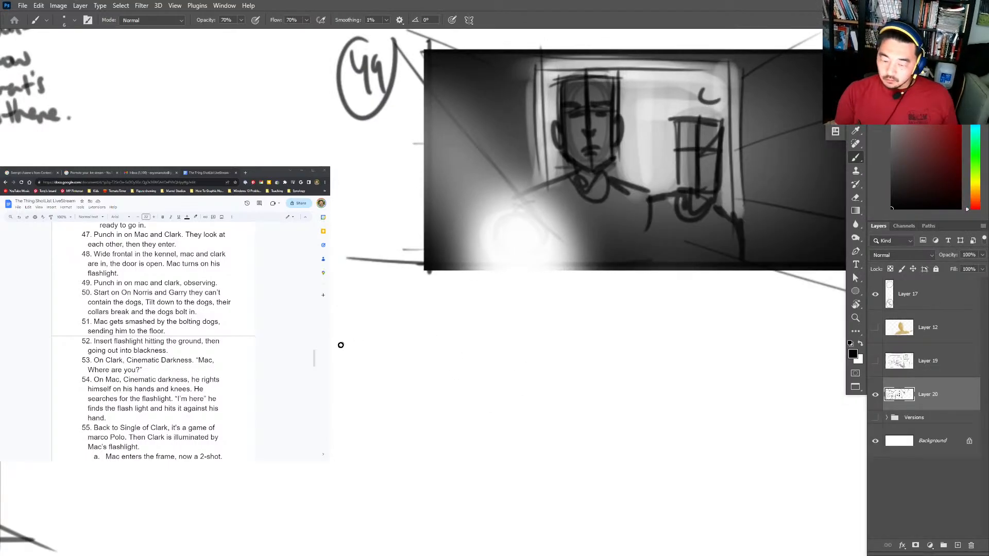
mouse_move(341, 345)
mouse_down()
mouse_move(342, 379)
mouse_move(367, 341)
mouse_up()
mouse_move(363, 324)
mouse_down()
mouse_move(332, 360)
mouse_move(391, 348)
mouse_up()
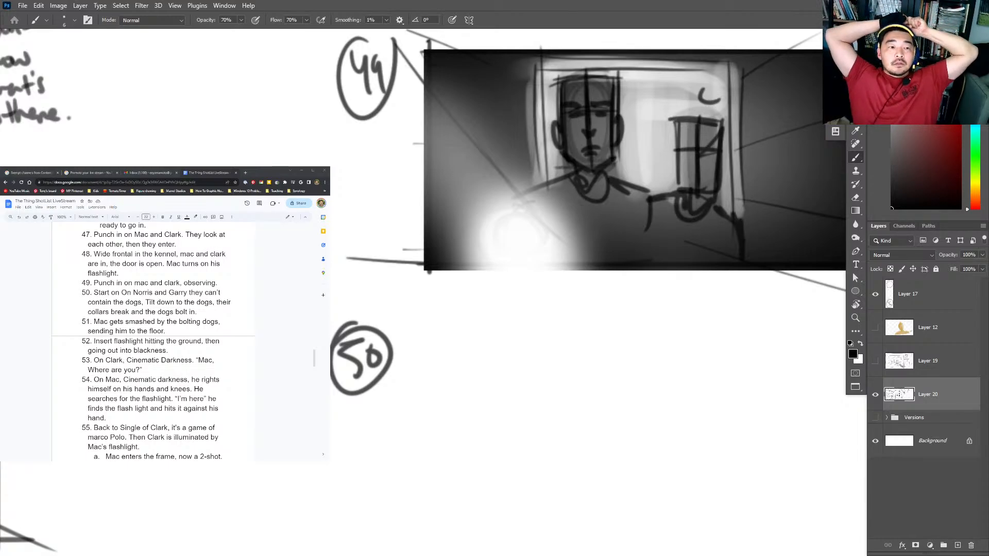
Strike through the completed entries for shots 38 to 49 in the shot list document.
key(z)
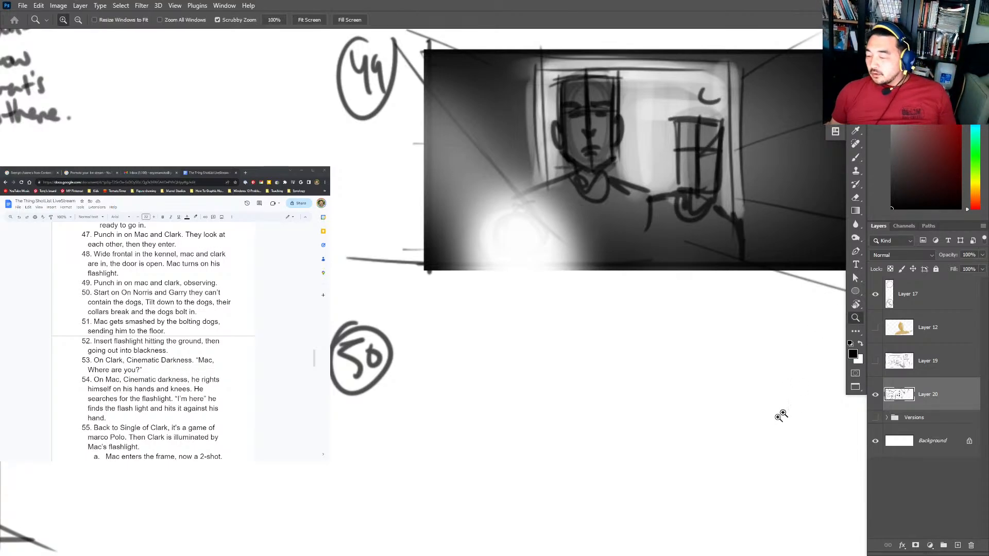
drag(782, 416, 726, 412)
drag(816, 404, 791, 402)
drag(801, 362, 626, 372)
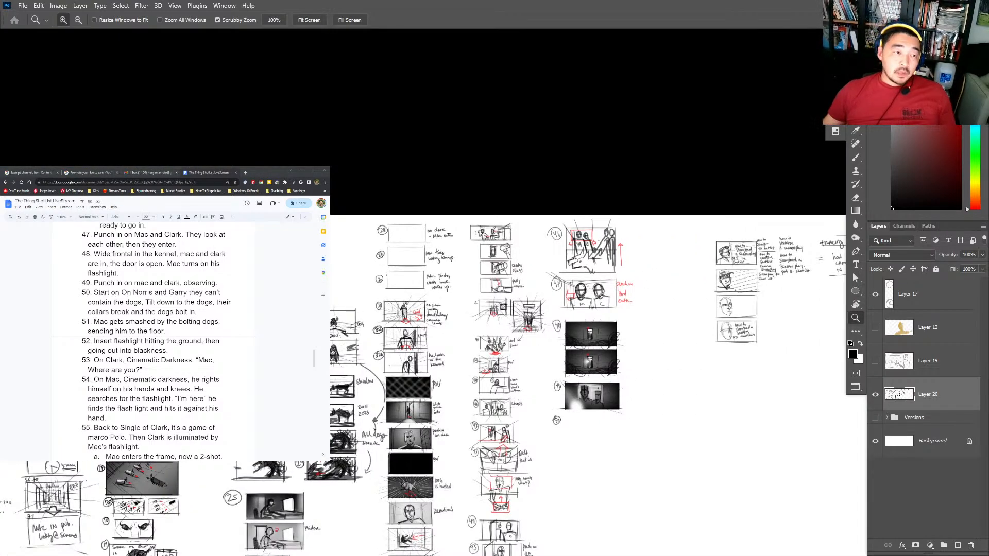
drag(94, 292, 137, 290)
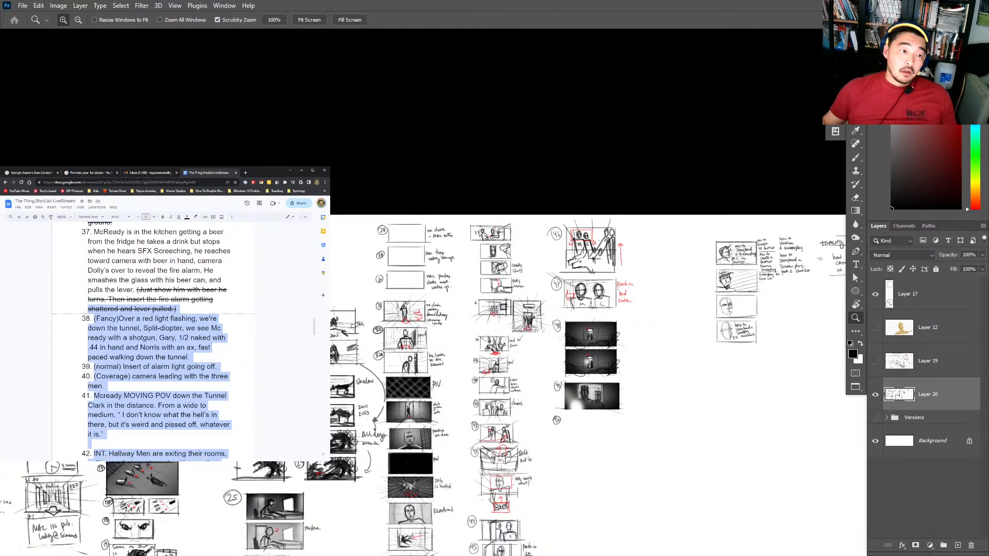
drag(87, 309, 94, 319)
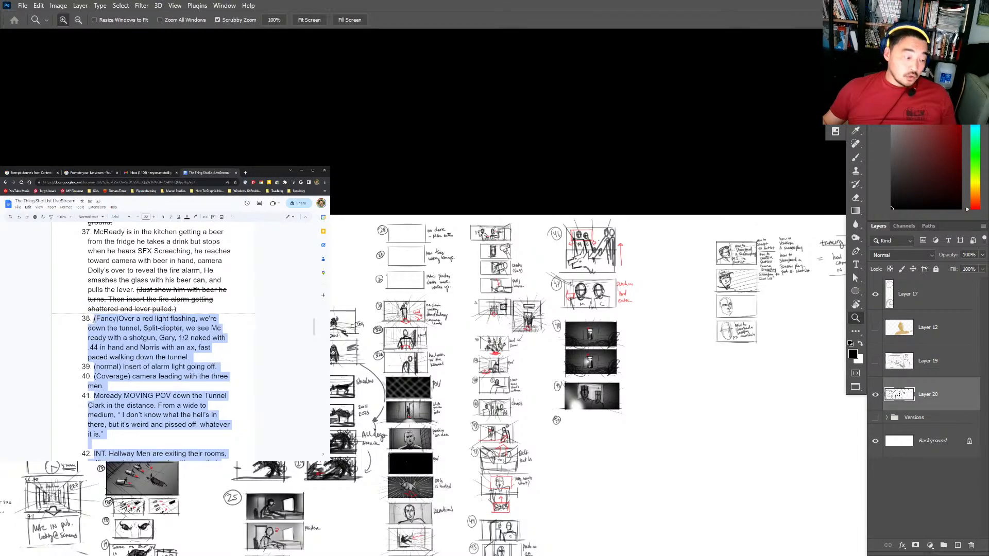
scroll(155, 340, down, 10)
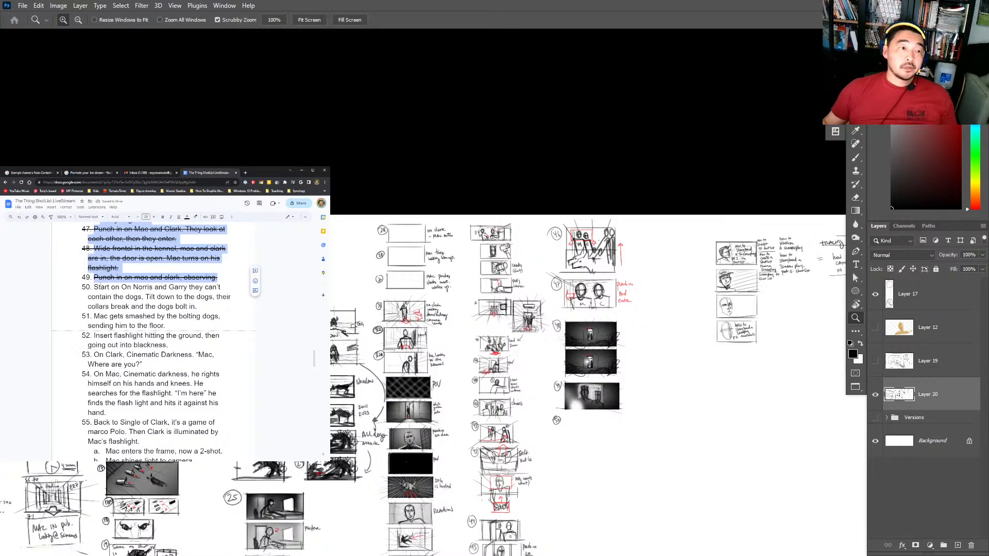
Highlight the opening words of shot 50 about Norris and Garry in the shot list for reading.
drag(93, 287, 184, 287)
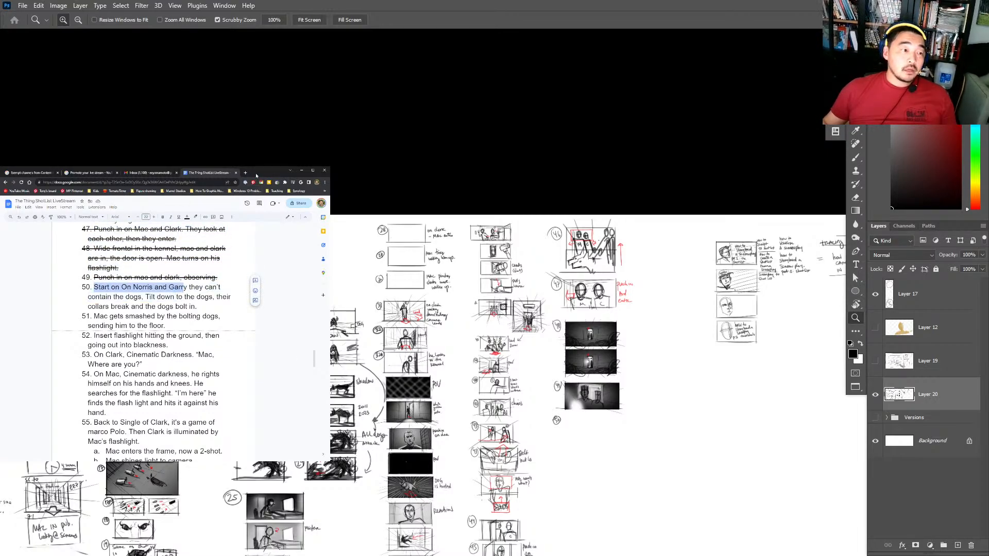
key(alt+Tab)
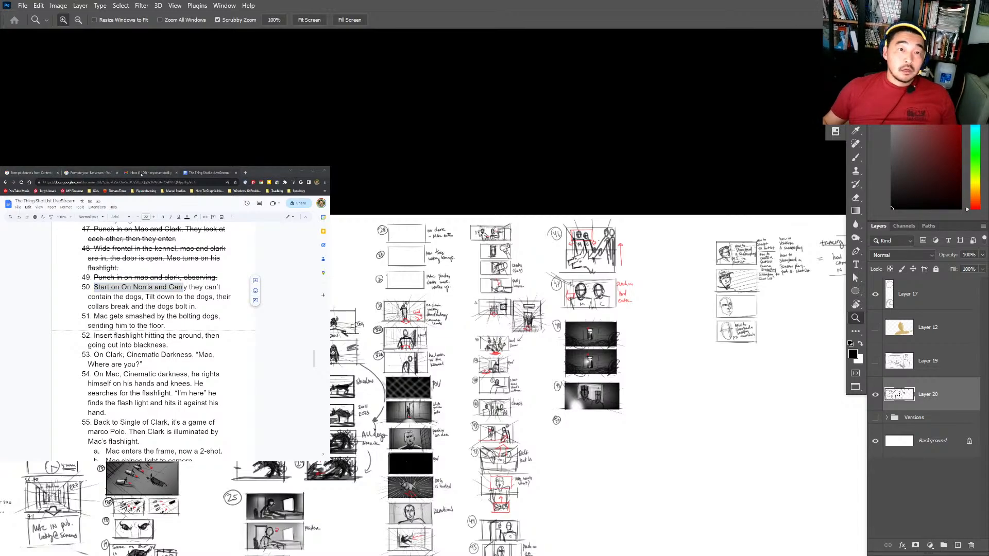
click(266, 169)
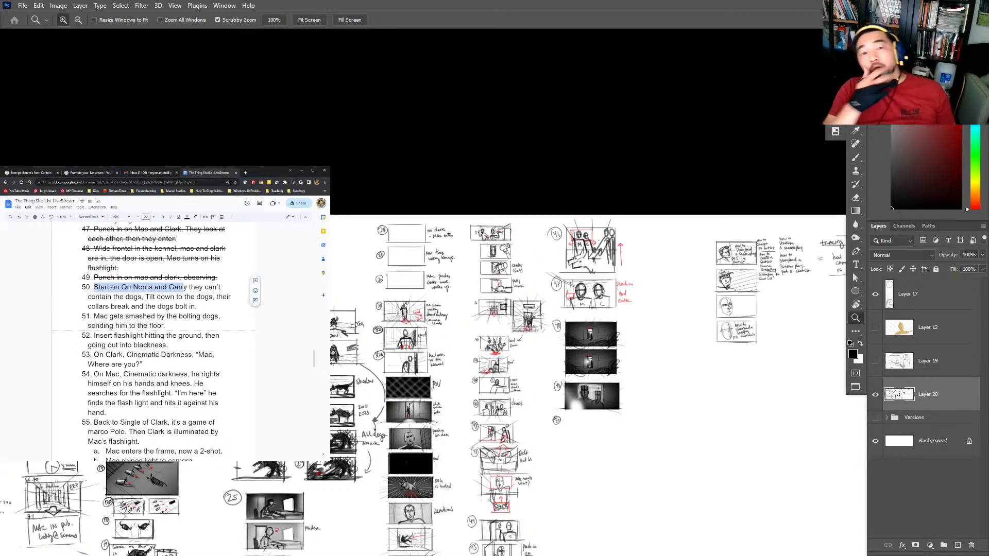
key(alt+Tab)
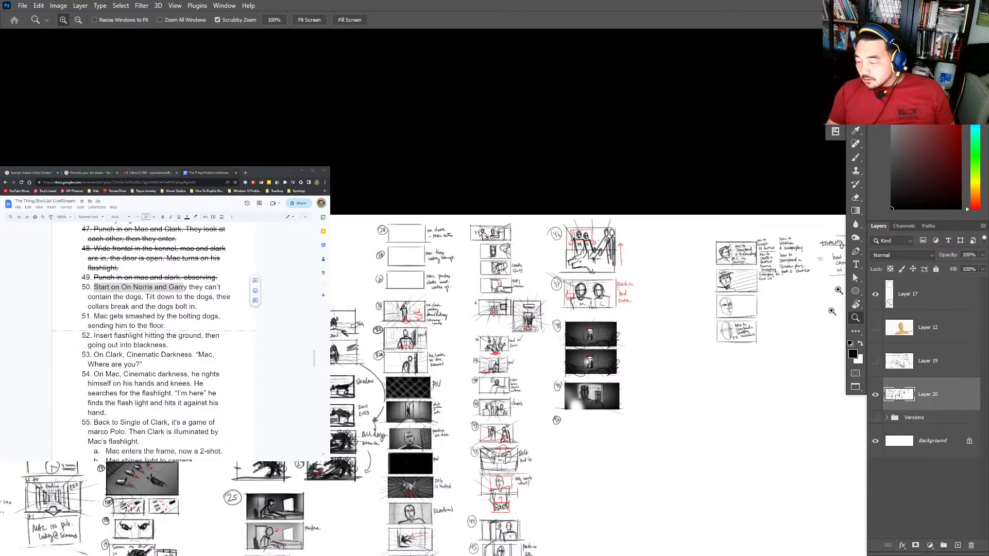
Copy panel 46 onto its own layer and place the copy straight below, under the shot number 50.
click(616, 238)
key(m)
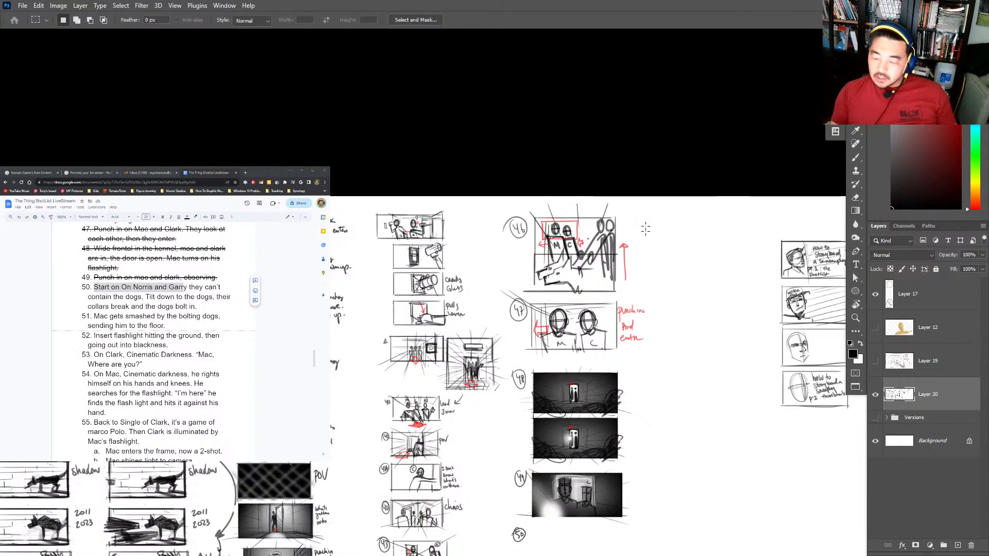
drag(646, 190, 504, 292)
key(ctrl+j)
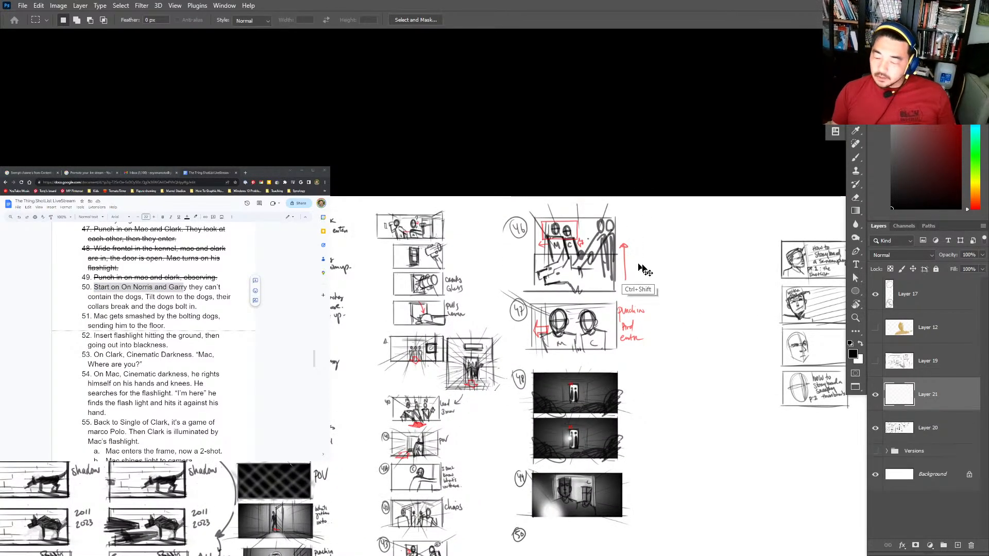
key(v)
drag(595, 245, 579, 425)
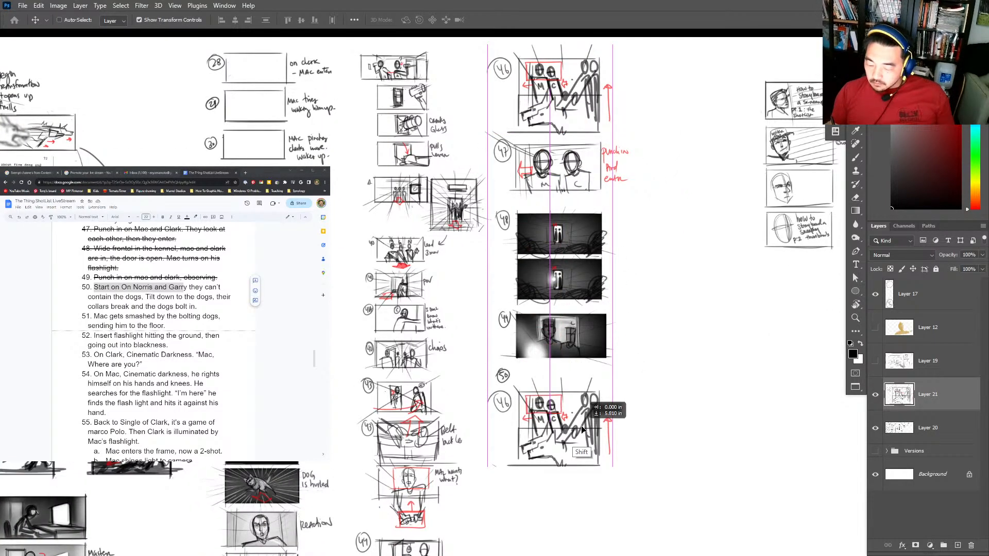
Erase the copied shot number 46 and the red upward arrow beside the duplicated panel.
key(e)
drag(495, 399, 502, 412)
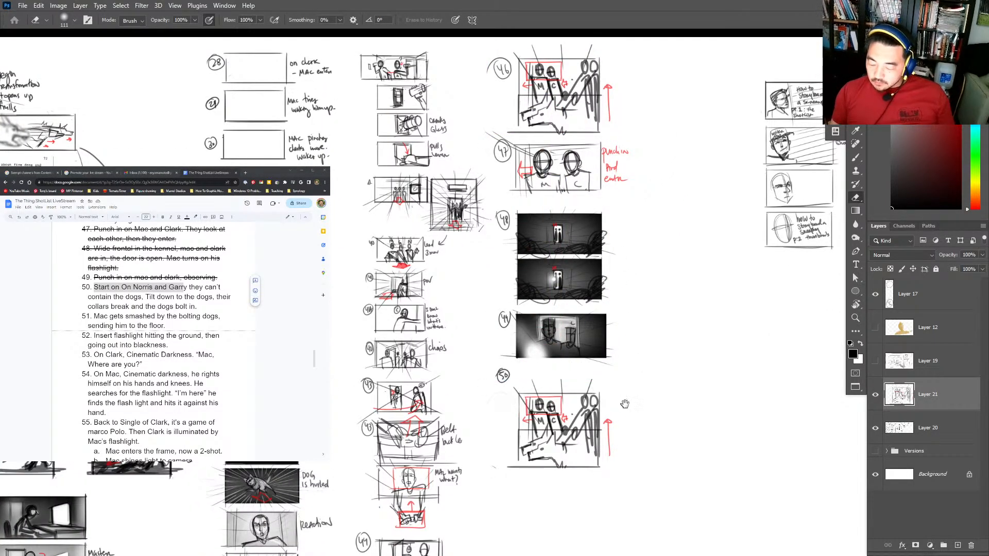
scroll(608, 345, down, 3)
key(z)
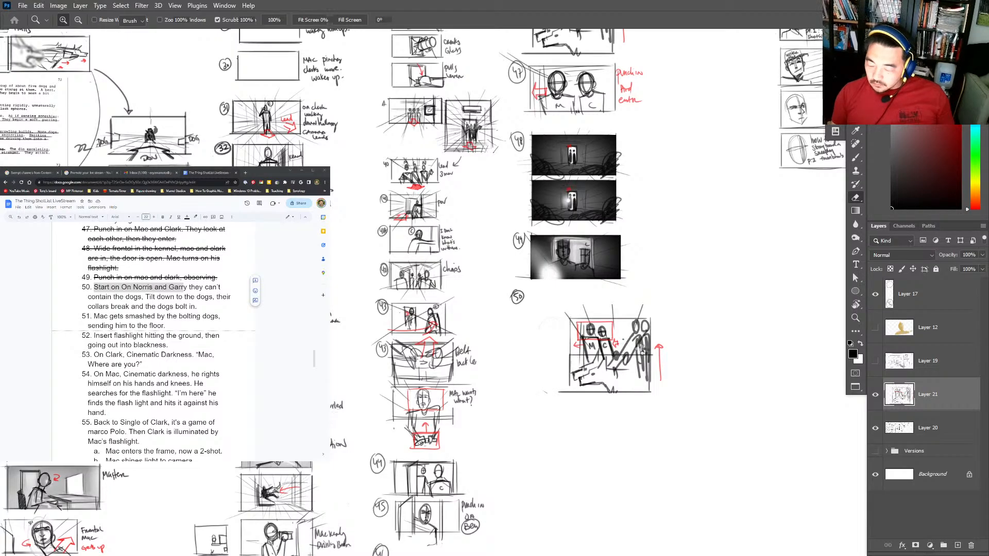
key(b)
key(e)
mouse_move(631, 350)
mouse_down()
mouse_move(626, 395)
mouse_move(628, 340)
mouse_up()
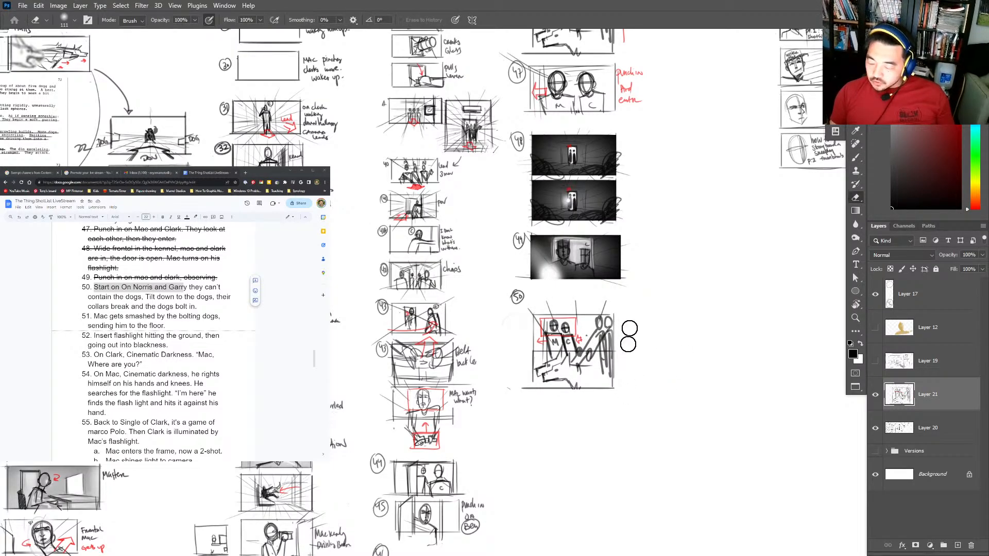
Erase the heads and upper bodies of Mac and Clark and their red framing box from panel 50.
right_click(631, 338)
click(648, 505)
key(Return)
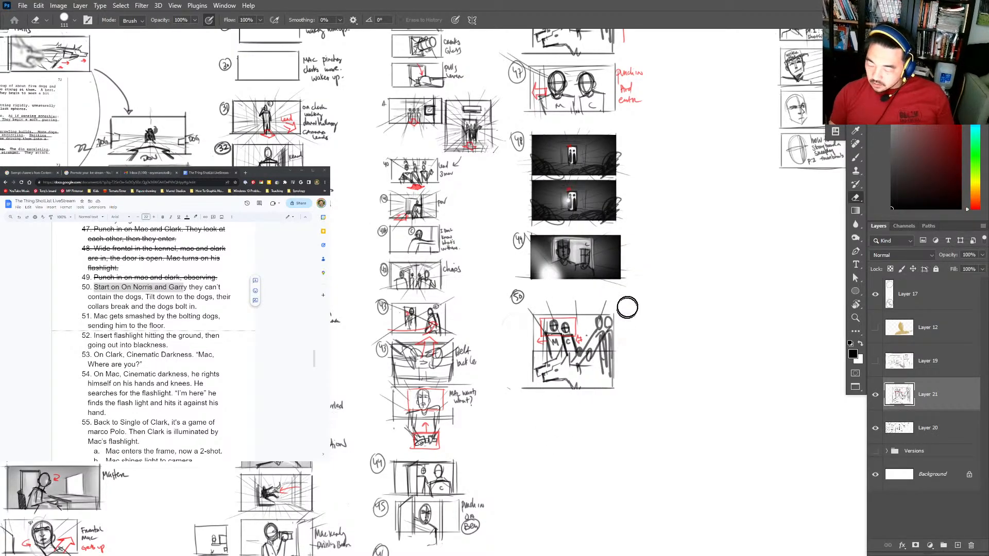
key(ctrl+space)
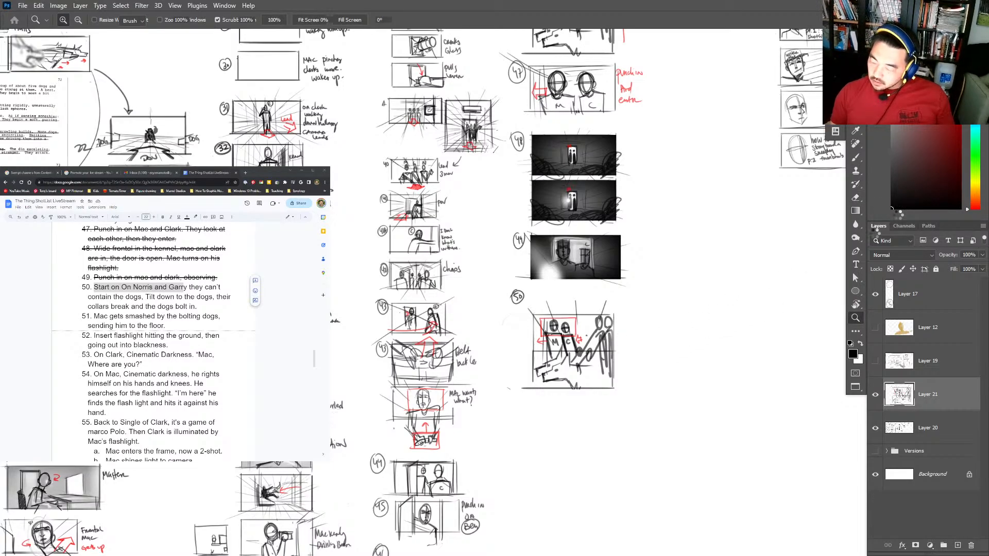
click(607, 352)
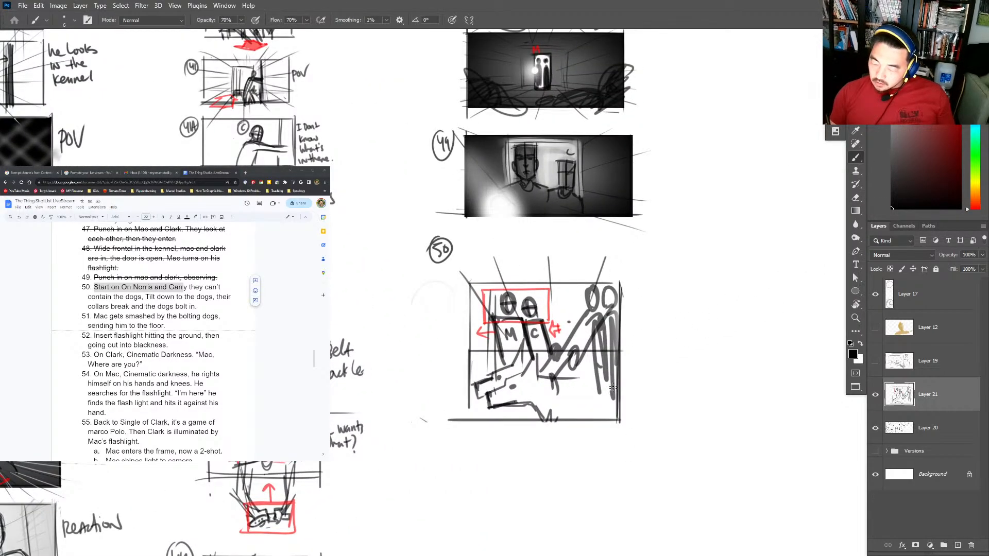
key(e)
mouse_move(561, 310)
mouse_down()
mouse_move(494, 320)
mouse_move(541, 309)
mouse_move(520, 321)
mouse_up()
right_click(545, 309)
key(Escape)
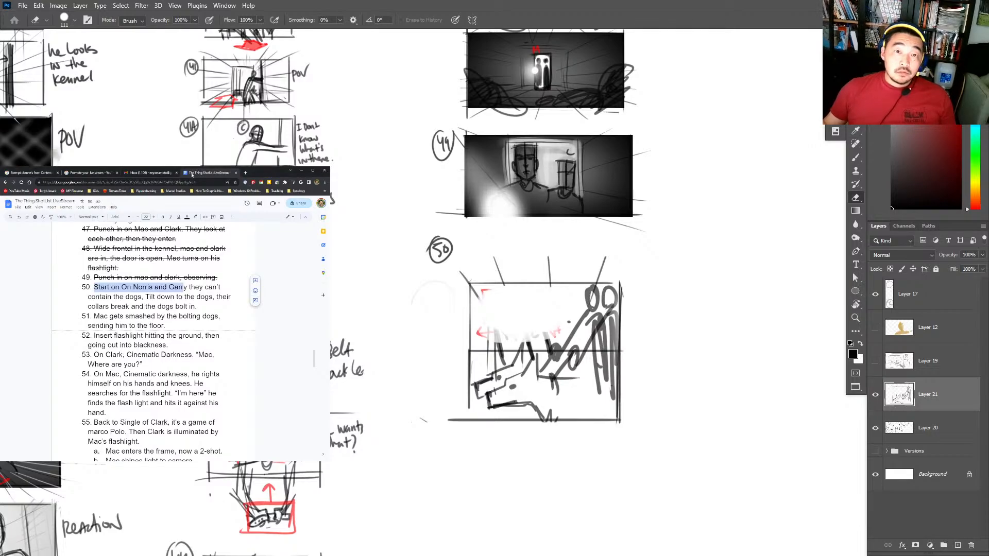
click(155, 173)
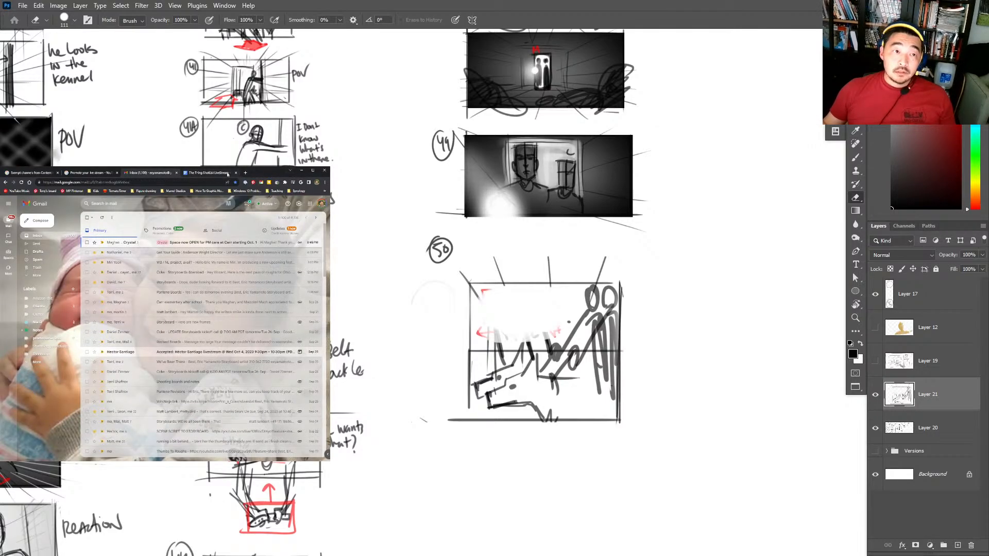
click(227, 173)
key(alt+Tab)
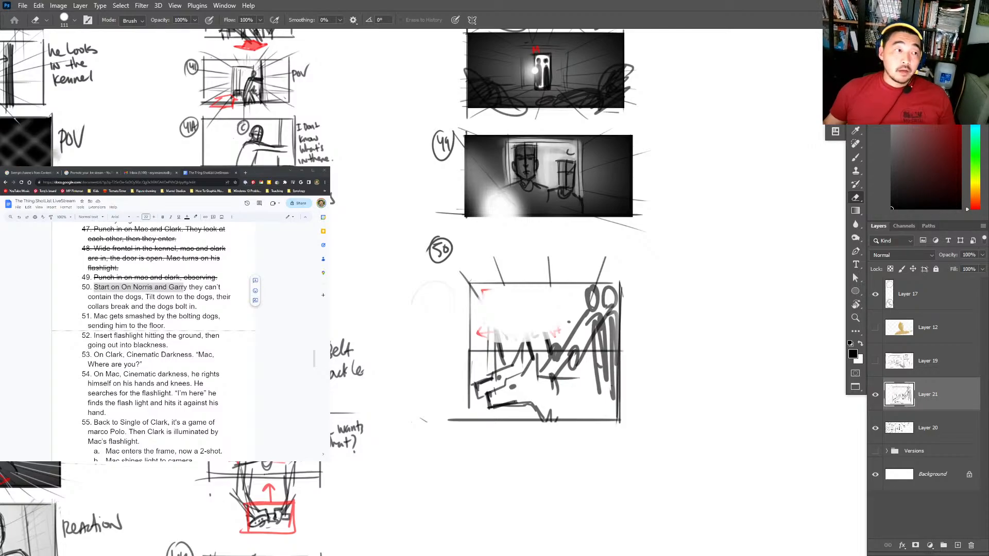
click(263, 174)
drag(266, 173, 0, 98)
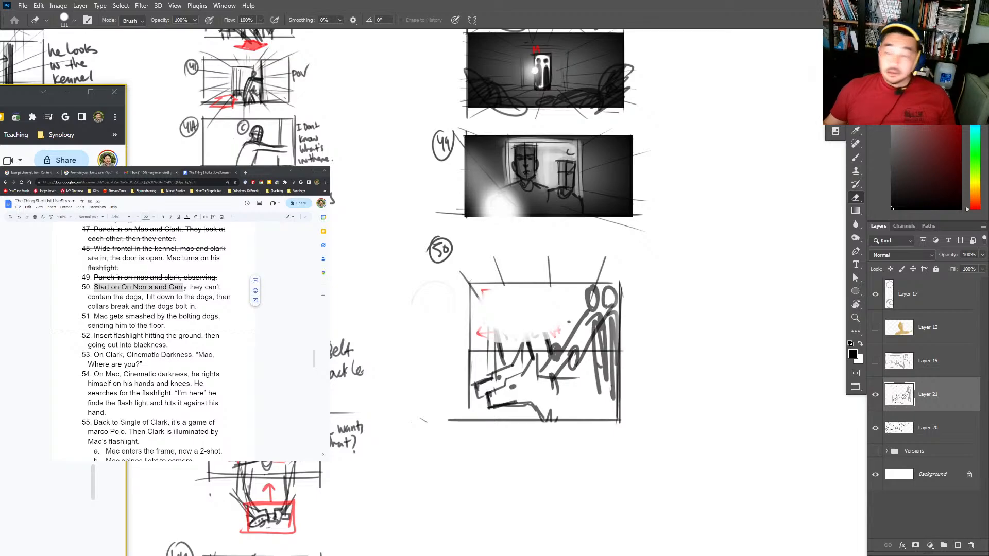
Erase the leftover body lines and red arrow marks of the removed figures in panel 50.
click(818, 390)
mouse_move(509, 327)
mouse_down()
mouse_move(498, 331)
mouse_move(546, 322)
mouse_move(536, 337)
mouse_up()
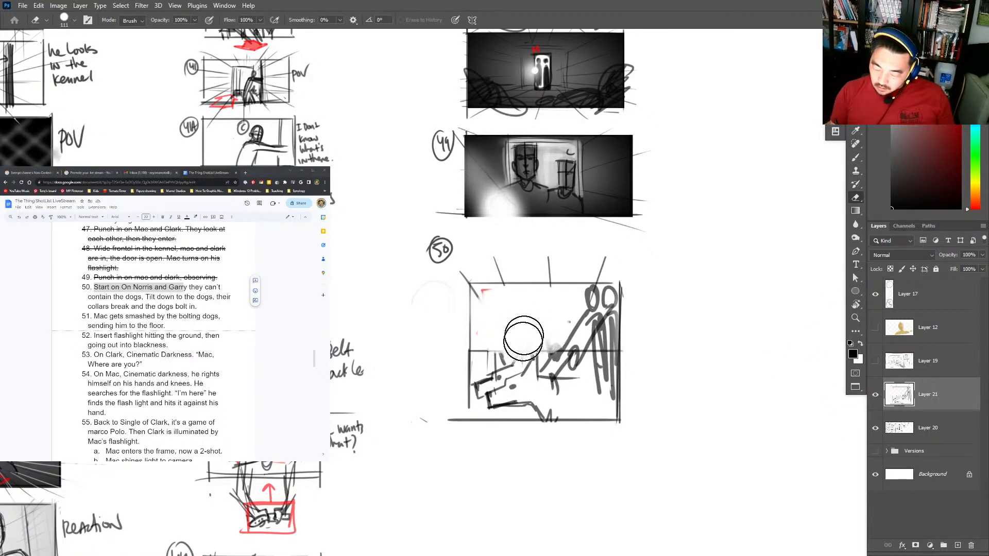
Sketch the nearer-to-center dog handler in panel 50 with torso and arms reaching down toward the dogs.
key(b)
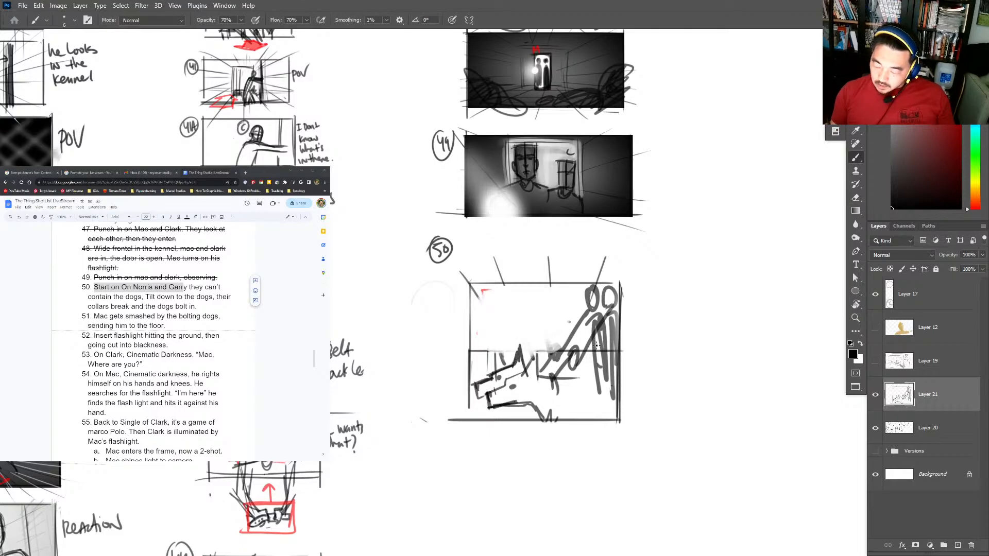
mouse_move(596, 309)
mouse_down()
mouse_move(586, 336)
mouse_move(591, 306)
mouse_move(559, 291)
mouse_move(568, 313)
mouse_move(596, 313)
mouse_up()
key(ctrl+z)
mouse_move(556, 283)
mouse_down()
mouse_move(560, 307)
mouse_move(544, 301)
mouse_move(550, 269)
mouse_move(562, 316)
mouse_move(542, 324)
mouse_move(591, 357)
mouse_move(600, 386)
mouse_up()
mouse_move(540, 323)
mouse_down()
mouse_move(547, 342)
mouse_move(587, 303)
mouse_move(546, 376)
mouse_up()
drag(587, 327, 551, 375)
mouse_move(531, 320)
mouse_down()
mouse_move(550, 335)
mouse_move(515, 365)
mouse_up()
drag(538, 340, 526, 377)
Sketch the second dog handler beside the first in panel 50 and add facial guidelines to both heads.
mouse_move(608, 266)
mouse_down()
mouse_move(605, 299)
mouse_move(641, 299)
mouse_move(670, 366)
mouse_up()
drag(629, 307, 616, 392)
key(ctrl+z)
key(ctrl+z)
key(ctrl+z)
drag(618, 304, 626, 323)
mouse_move(621, 322)
mouse_down()
mouse_move(654, 293)
mouse_move(690, 370)
mouse_up()
mouse_move(623, 317)
mouse_down()
mouse_move(649, 304)
mouse_move(615, 389)
mouse_up()
drag(649, 302, 581, 386)
drag(644, 330, 582, 389)
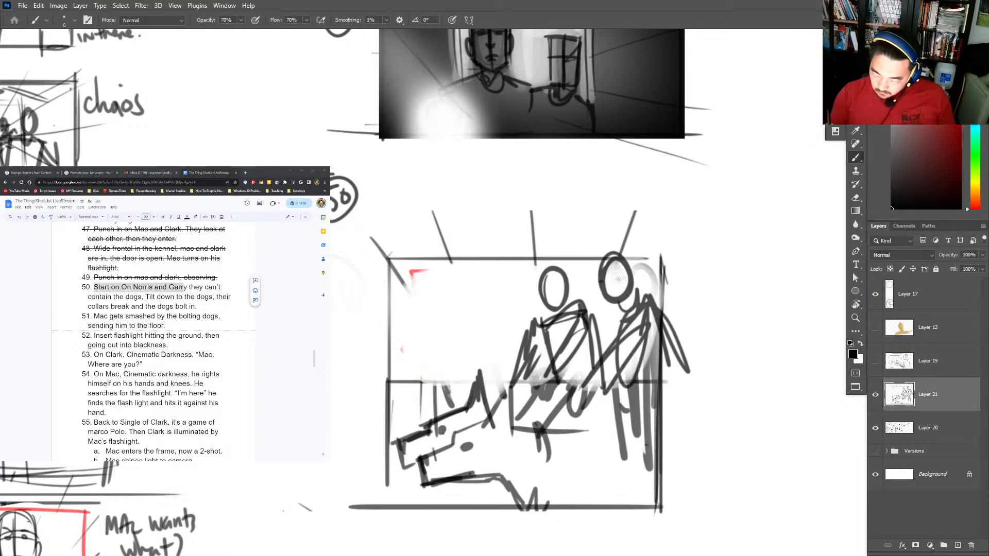
drag(611, 259, 614, 300)
drag(553, 272, 555, 307)
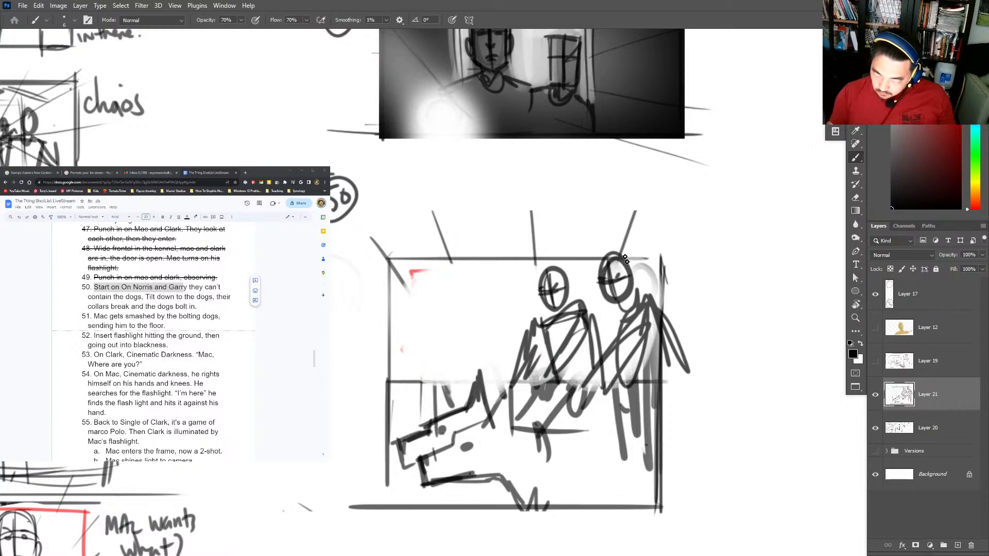
Add diagonal perspective lines and vertical wall posts on panel 50's left side, and reinforce the leash and horizontal wall line.
drag(362, 225, 459, 321)
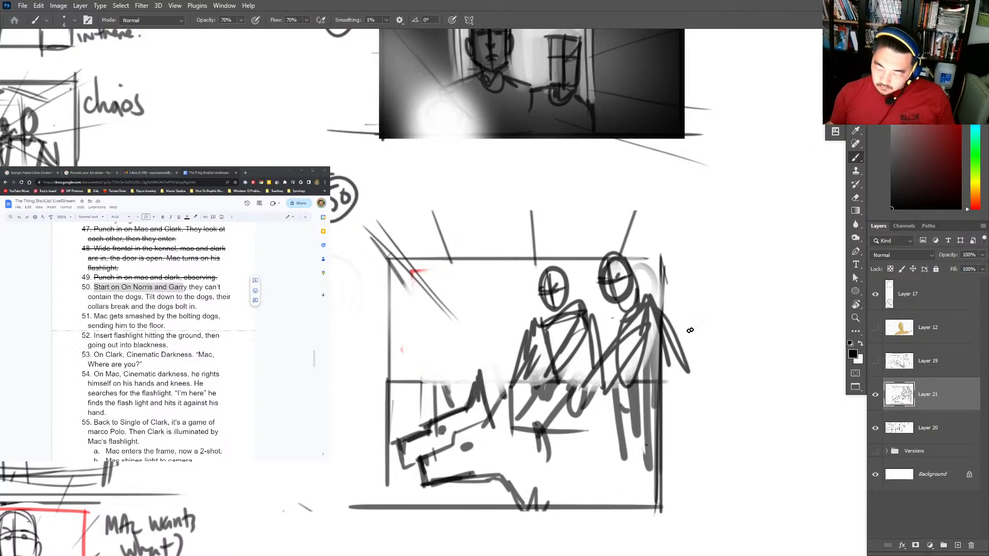
drag(510, 392, 514, 434)
drag(515, 387, 482, 431)
drag(545, 412, 559, 404)
mouse_move(618, 381)
mouse_down()
mouse_move(633, 299)
mouse_move(397, 298)
mouse_move(397, 427)
mouse_up()
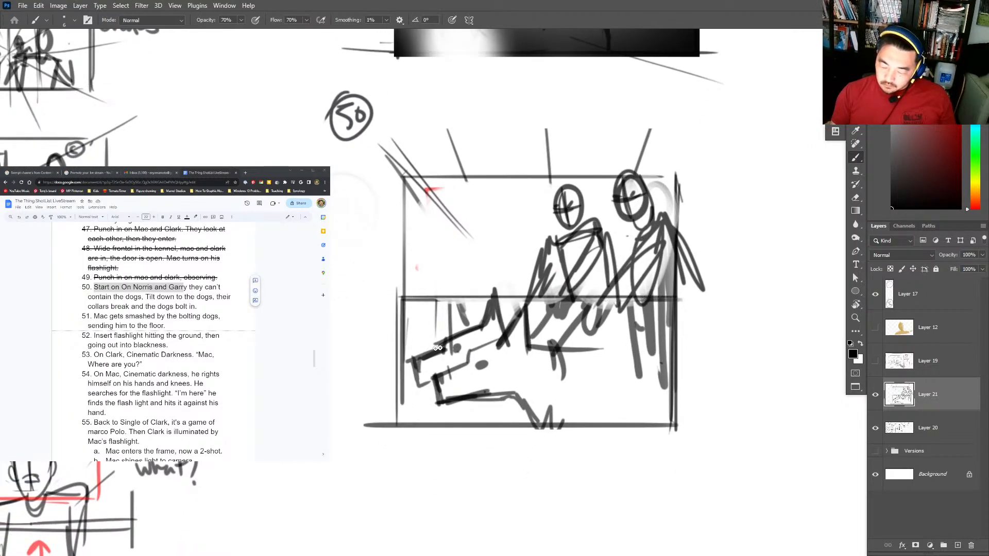
drag(434, 201, 436, 342)
drag(442, 210, 441, 341)
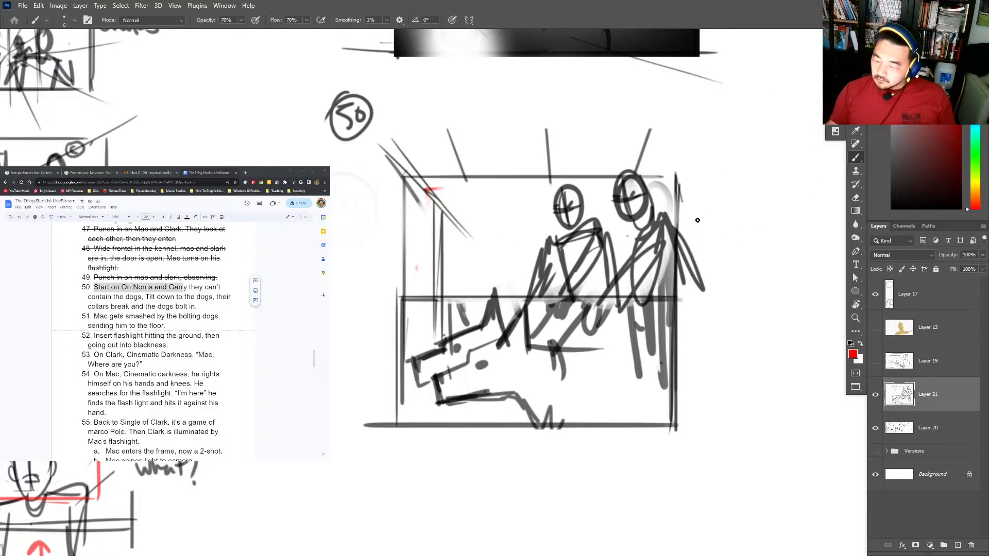
Draw a red downward camera-tilt arrow beside panel 50, then restore black as the drawing color.
drag(698, 220, 699, 371)
mouse_move(688, 353)
mouse_down()
mouse_move(700, 371)
mouse_move(761, 232)
mouse_up()
key(d)
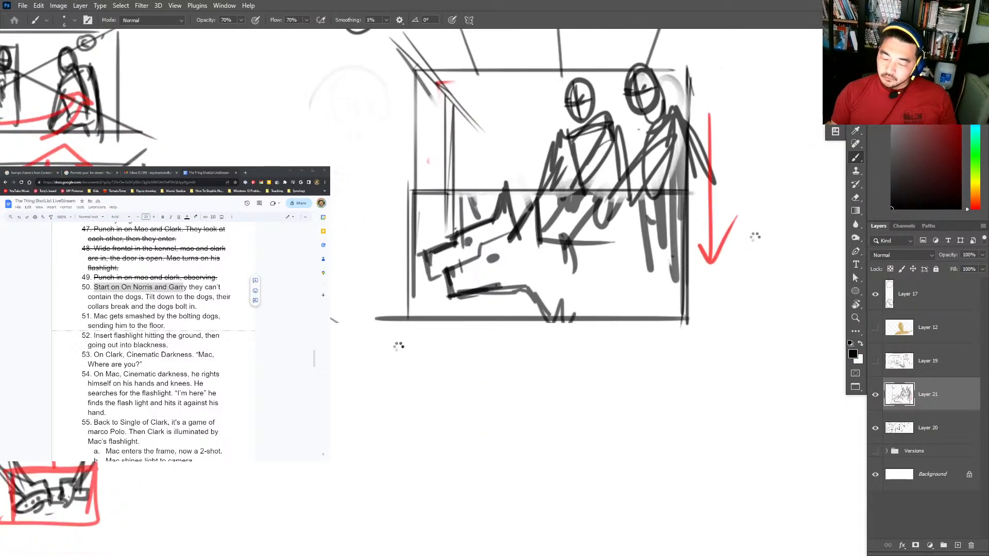
Draw an empty rectangular storyboard frame directly beneath panel 50.
drag(405, 343, 405, 456)
mouse_move(392, 342)
mouse_down()
mouse_move(683, 341)
mouse_move(691, 478)
mouse_move(407, 486)
mouse_up()
scroll(574, 324, up, 4)
key(l)
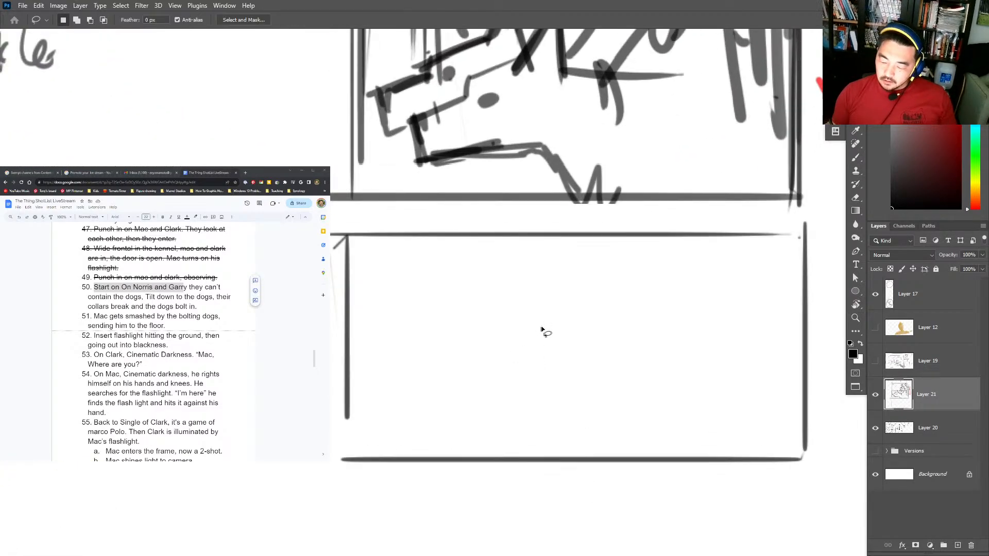
Draw a curved collar around the front dog's neck in panel 50.
key(b)
mouse_move(586, 60)
mouse_down()
mouse_move(570, 159)
mouse_move(585, 170)
mouse_up()
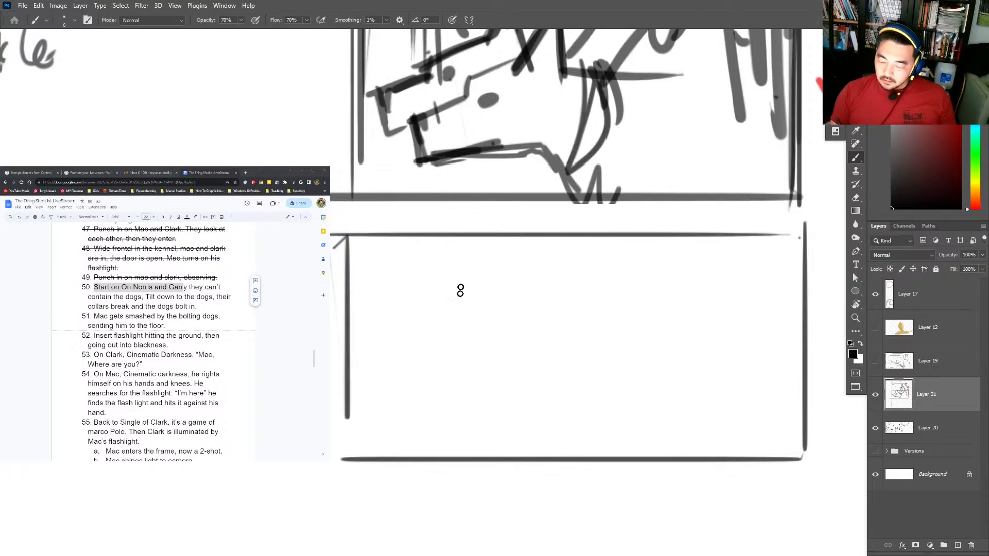
drag(473, 442, 484, 330)
key(ctrl+z)
key(ctrl+z)
drag(489, 421, 487, 292)
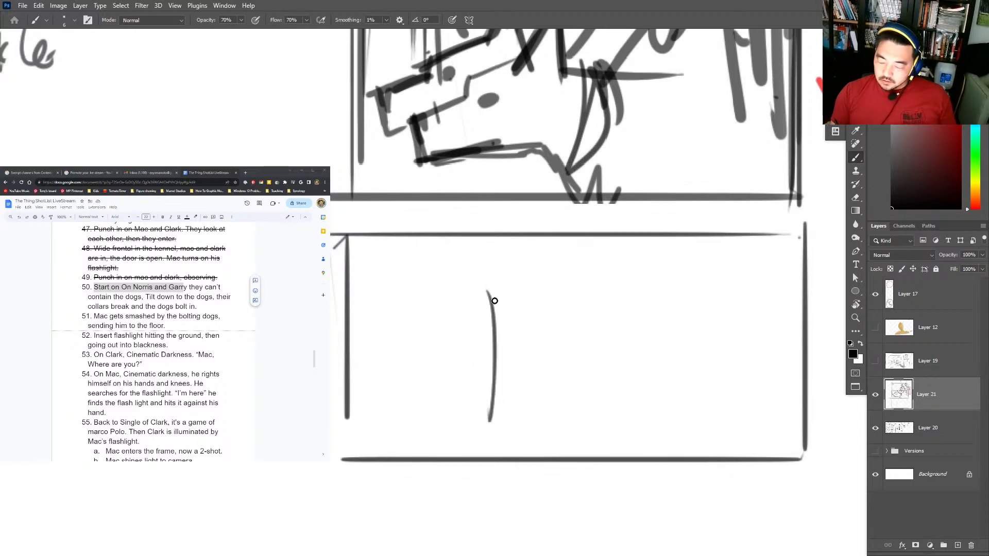
key(ctrl+z)
drag(476, 437, 479, 303)
mouse_move(483, 446)
mouse_down()
mouse_move(485, 285)
mouse_move(477, 419)
mouse_up()
key(e)
key(b)
drag(512, 336, 457, 384)
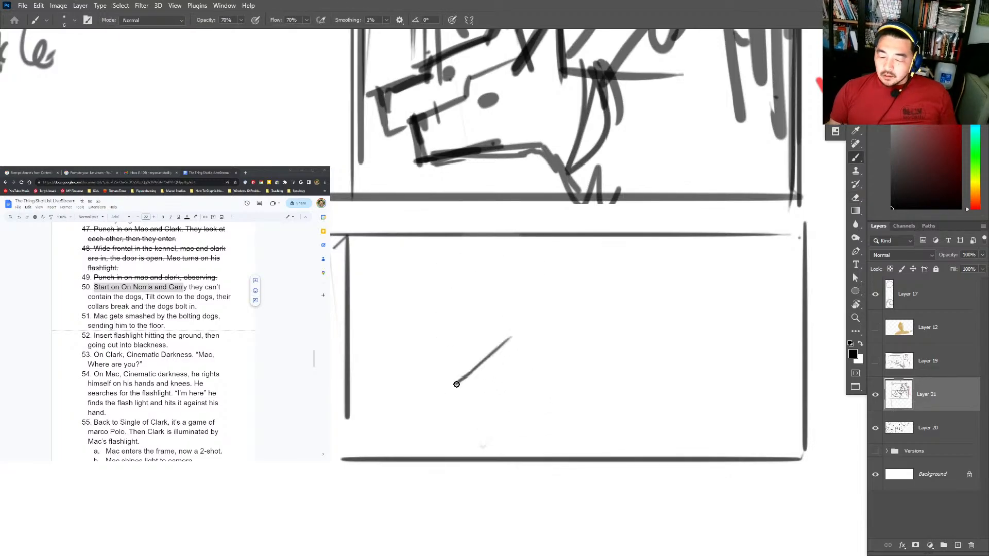
key(ctrl+z)
Lasso the dogs in panel 50 and shift them right, toward the handlers.
key(z)
alt+click(479, 373)
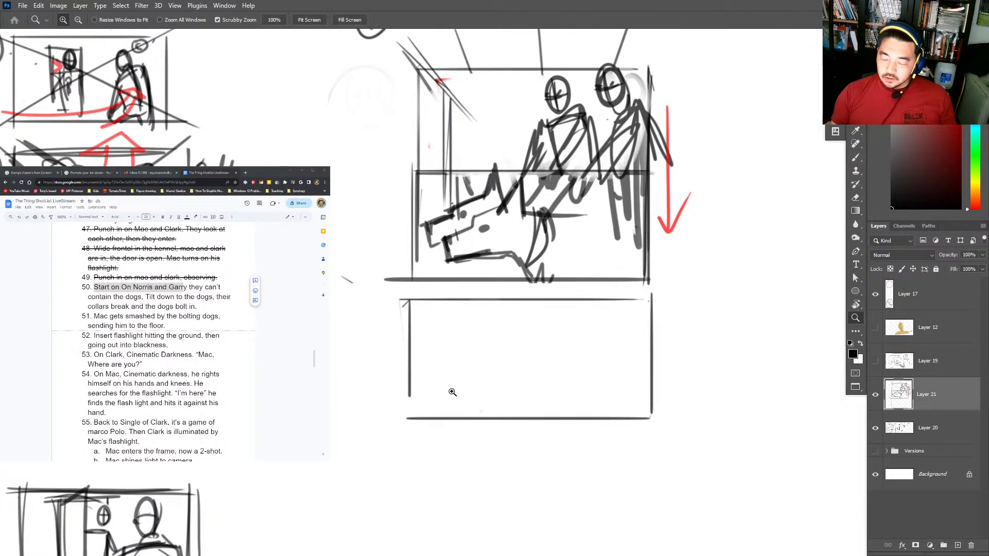
key(b)
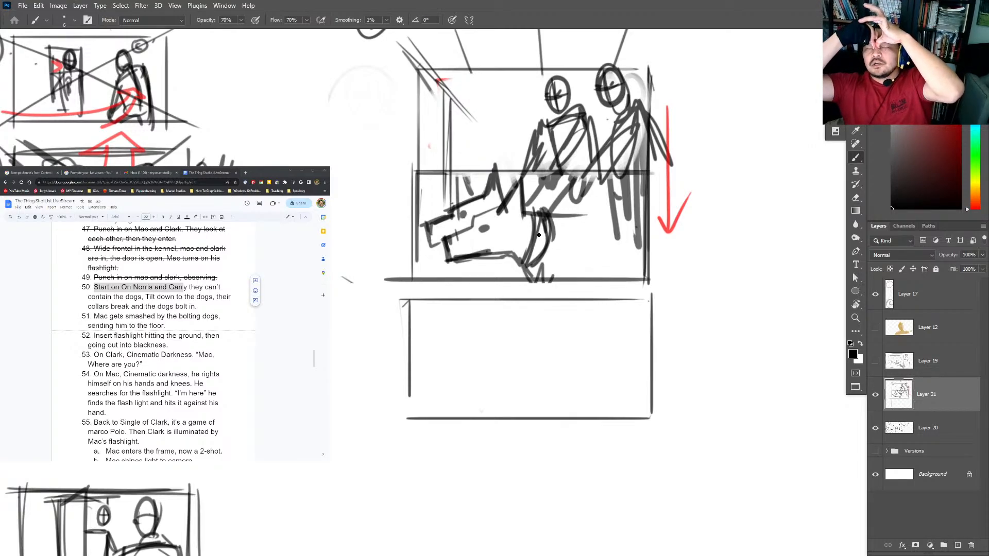
drag(546, 215, 635, 178)
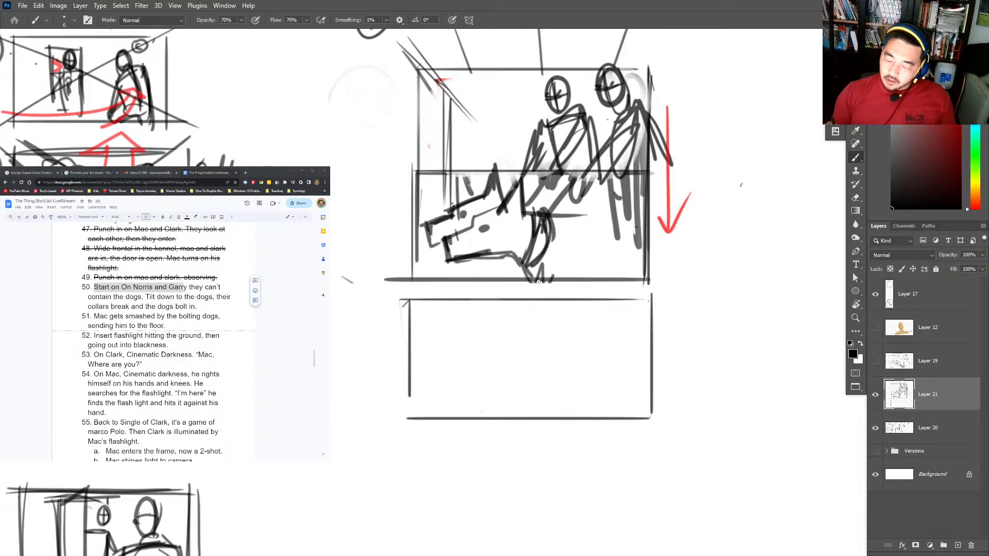
key(l)
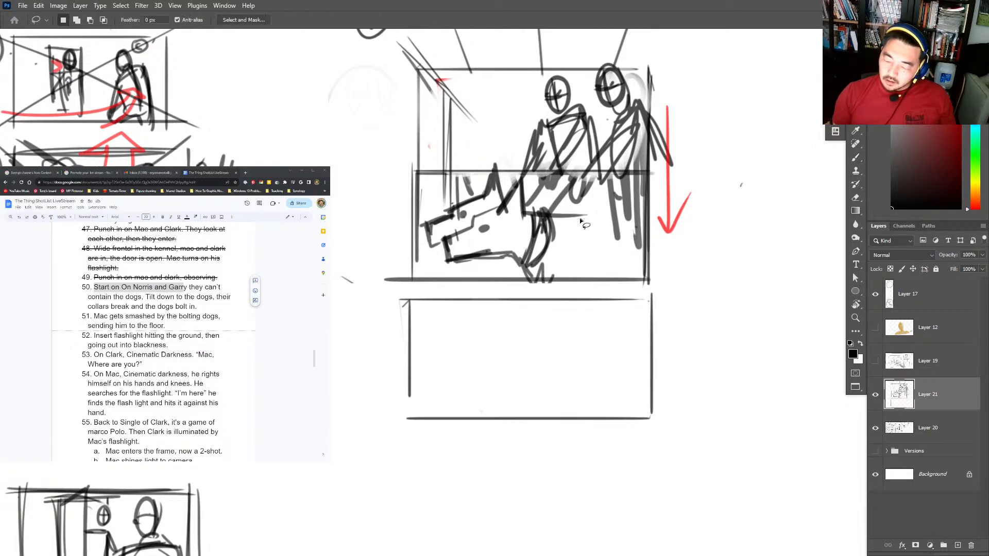
mouse_move(596, 209)
mouse_down()
mouse_move(572, 273)
mouse_move(424, 215)
mouse_up()
mouse_move(511, 168)
mouse_down()
mouse_move(593, 218)
mouse_move(622, 221)
mouse_up()
key(v)
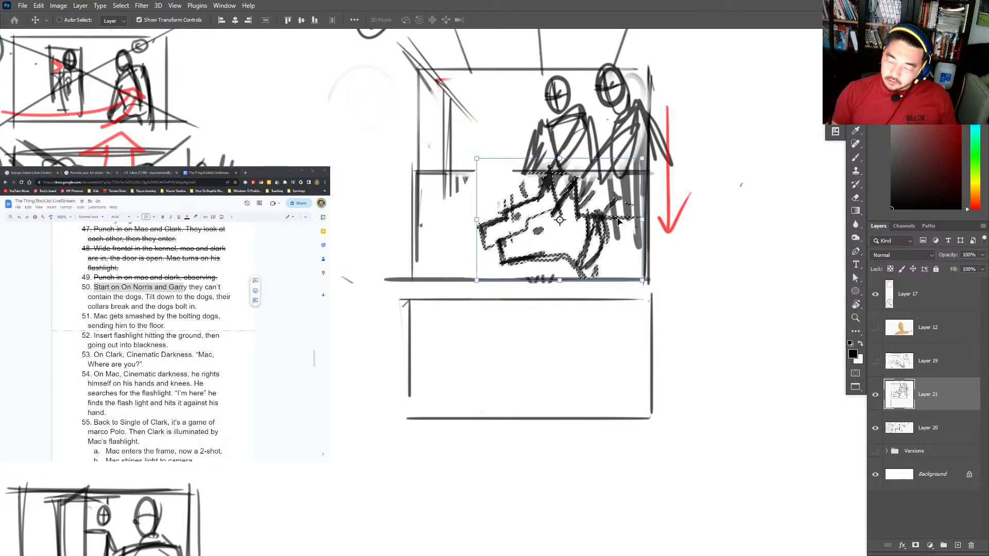
key(ctrl+d)
Widen panel 50 by redrawing its border farther right, redo its left edge, and extend the horizontal wall line across it.
key(b)
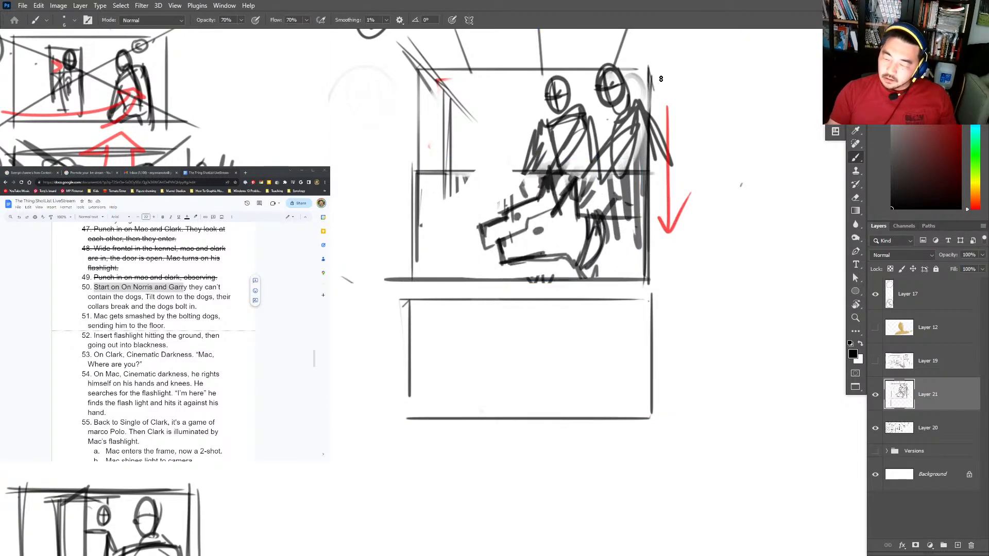
mouse_move(699, 73)
mouse_down()
mouse_move(453, 73)
mouse_move(419, 243)
mouse_move(418, 295)
mouse_up()
drag(425, 279, 717, 279)
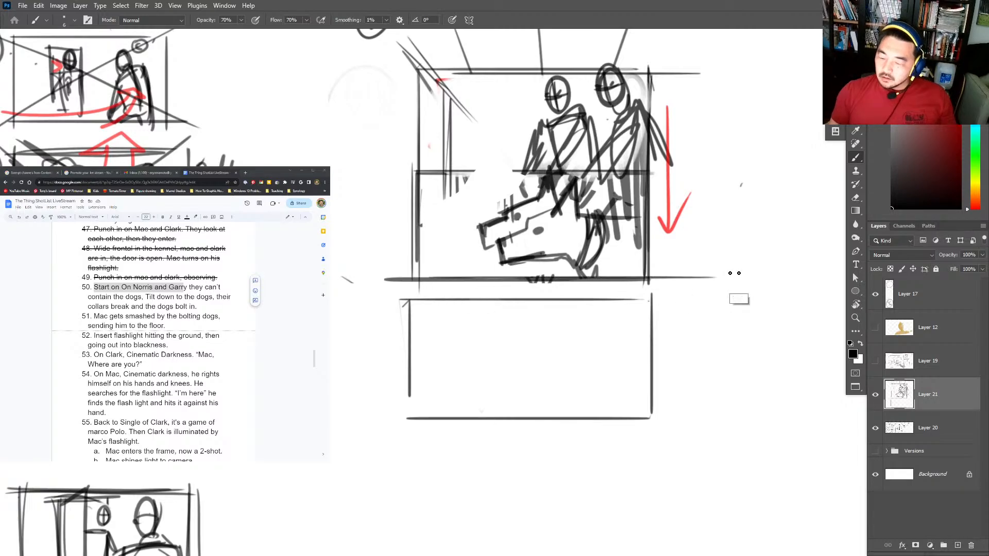
drag(708, 66, 708, 273)
mouse_move(446, 69)
mouse_down()
mouse_move(446, 273)
mouse_move(417, 41)
mouse_up()
key(e)
key(b)
mouse_move(710, 69)
mouse_down()
mouse_move(428, 99)
mouse_move(410, 281)
mouse_up()
drag(396, 281, 639, 281)
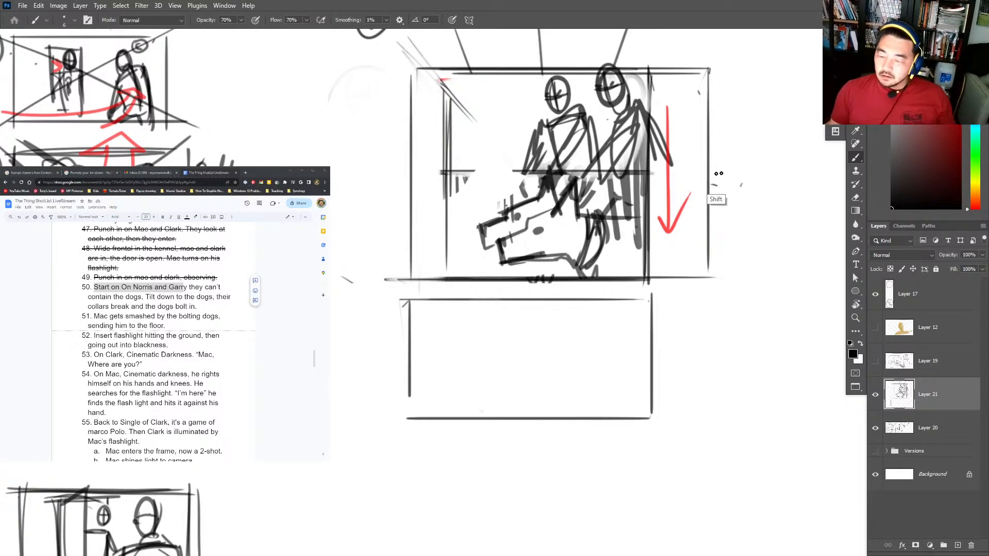
drag(718, 173, 388, 174)
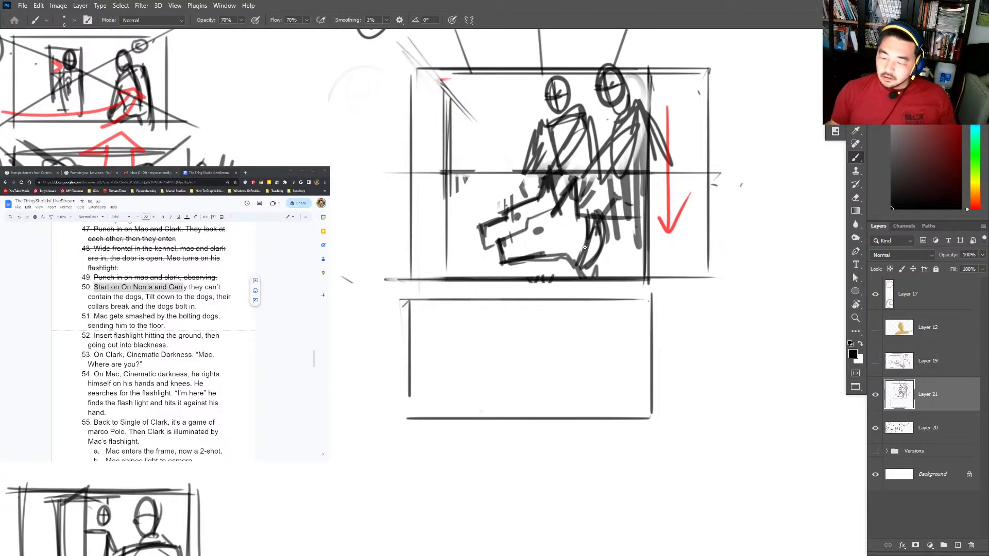
Draw a red arrow in front of the dogs in panel 50, pointing left.
key(l)
mouse_move(599, 274)
mouse_down()
mouse_move(499, 188)
mouse_move(603, 176)
mouse_up()
key(ctrl+d)
key(b)
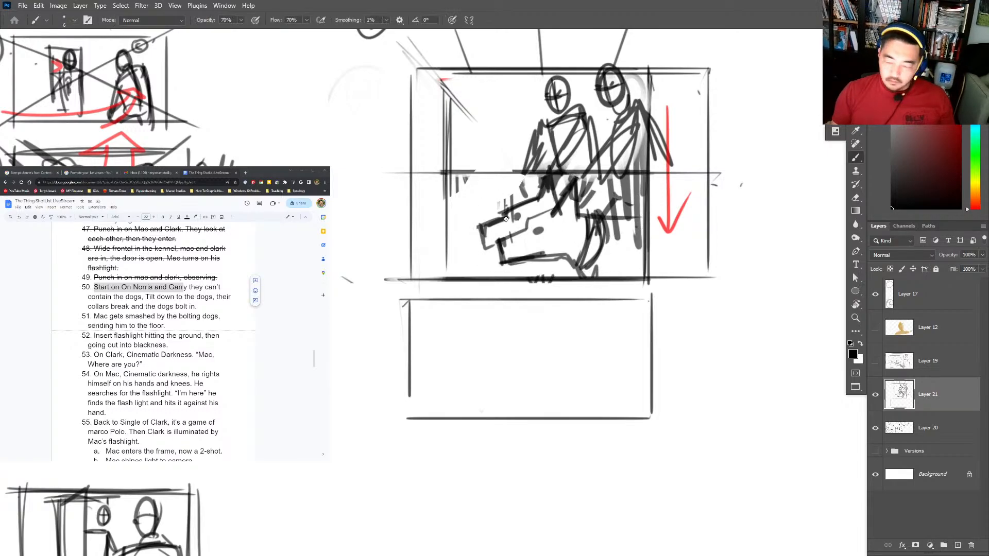
mouse_move(427, 226)
mouse_down()
mouse_move(471, 227)
mouse_move(422, 239)
mouse_move(423, 228)
mouse_move(428, 262)
mouse_move(467, 251)
mouse_up()
key(ctrl+z)
key(ctrl+z)
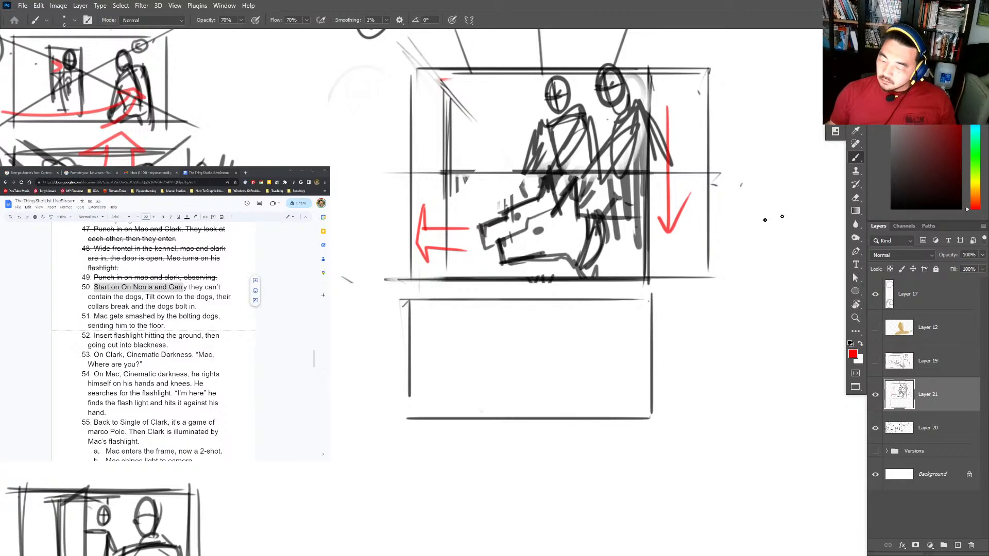
Duplicate the dogs and red arrow from panel 50 onto a new layer and place the copy in the frame below.
key(l)
mouse_move(621, 174)
mouse_down()
mouse_move(653, 243)
mouse_move(447, 270)
mouse_move(618, 172)
mouse_up()
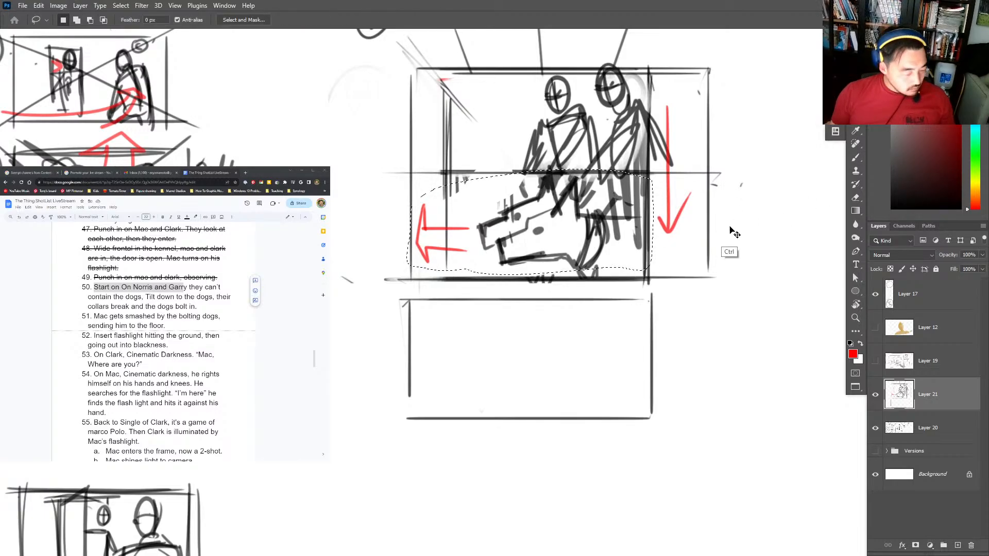
key(ctrl+j)
key(v)
mouse_move(598, 249)
mouse_down()
mouse_move(572, 360)
mouse_move(582, 370)
mouse_move(568, 359)
mouse_move(512, 362)
mouse_up()
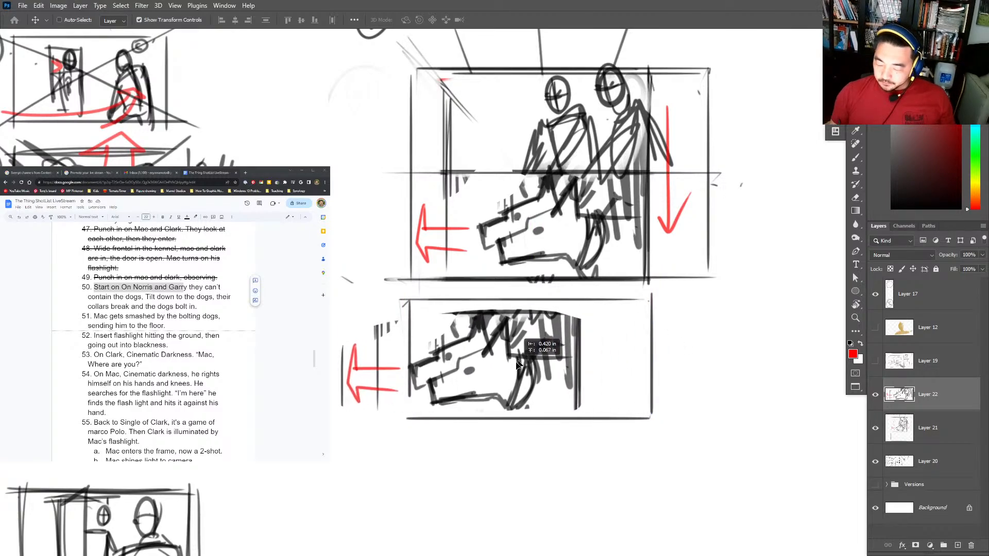
Erase the red arrow and surrounding lines from the copied dogs, and sketch a leash above the neck in black.
key(e)
mouse_move(518, 288)
mouse_down()
mouse_move(550, 318)
mouse_move(575, 312)
mouse_move(587, 329)
mouse_up()
key(b)
drag(576, 295, 507, 422)
key(ctrl+z)
key(d)
key(e)
key(b)
mouse_move(520, 361)
mouse_down()
mouse_move(505, 406)
mouse_move(517, 411)
mouse_move(523, 365)
mouse_up()
mouse_move(529, 329)
mouse_down()
mouse_move(563, 293)
mouse_move(531, 292)
mouse_move(555, 293)
mouse_up()
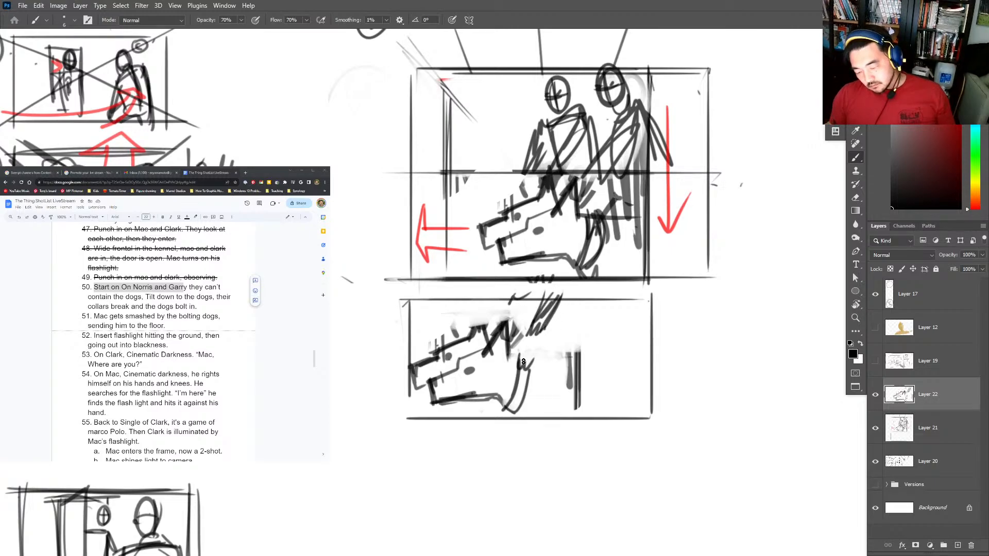
Draw the copied dog's rounded body and its front and hind legs extending below the frame.
mouse_move(527, 372)
mouse_down()
mouse_move(518, 401)
mouse_move(545, 364)
mouse_move(634, 360)
mouse_move(542, 359)
mouse_move(652, 385)
mouse_move(540, 417)
mouse_move(631, 418)
mouse_up()
drag(631, 418, 654, 342)
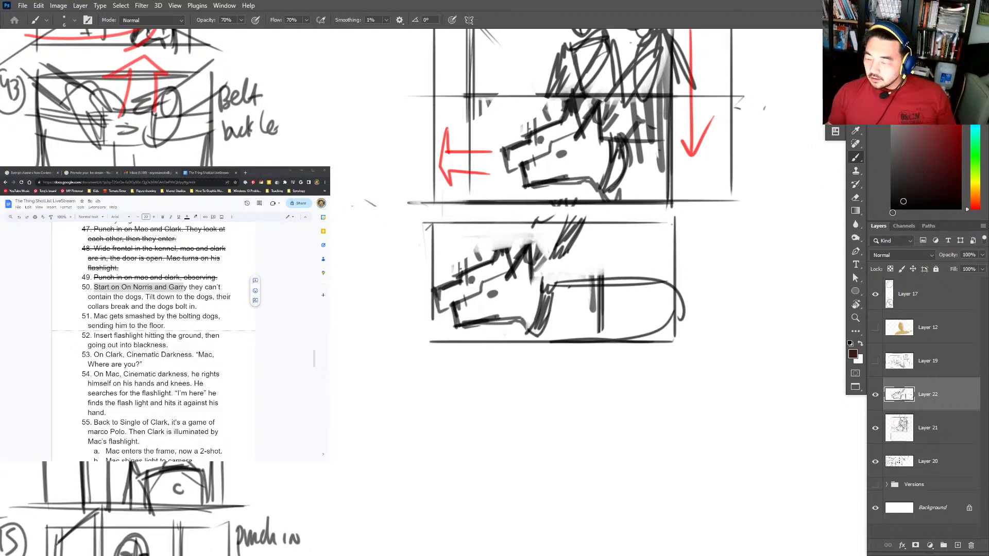
click(892, 209)
drag(517, 309, 580, 389)
drag(559, 324, 587, 394)
drag(662, 323, 614, 406)
drag(669, 315, 621, 399)
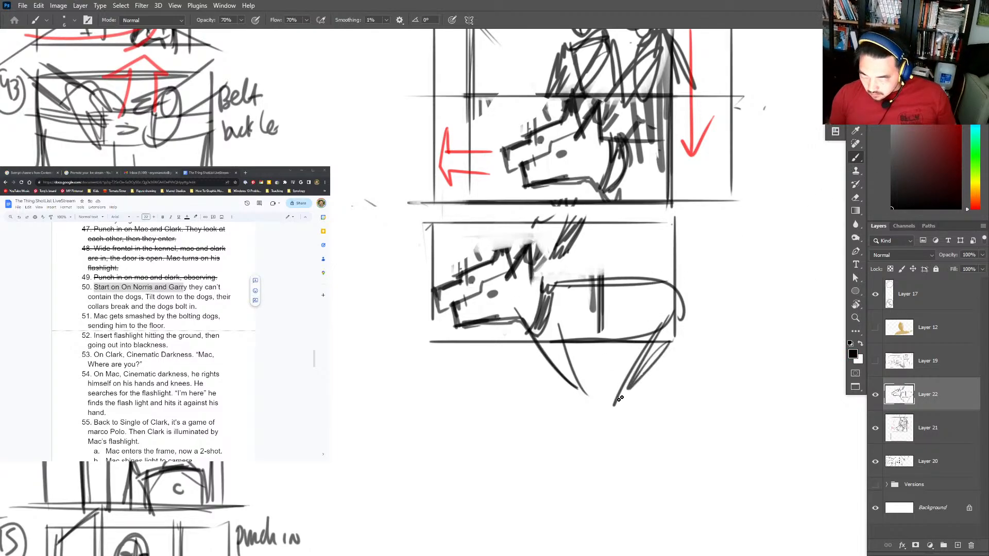
Erase the dog's legs and redraw straighter front legs, a rounded haunch and a bent hind leg.
mouse_move(530, 331)
mouse_down()
mouse_move(524, 391)
mouse_move(668, 377)
mouse_up()
key(ctrl+z)
key(e)
key(b)
mouse_move(533, 312)
mouse_down()
mouse_move(511, 392)
mouse_move(538, 347)
mouse_up()
key(ctrl+z)
key(ctrl+z)
mouse_move(554, 291)
mouse_down()
mouse_move(541, 346)
mouse_move(540, 330)
mouse_move(547, 395)
mouse_up()
drag(542, 335, 536, 408)
key(ctrl+z)
key(ctrl+z)
key(ctrl+z)
drag(536, 331, 539, 382)
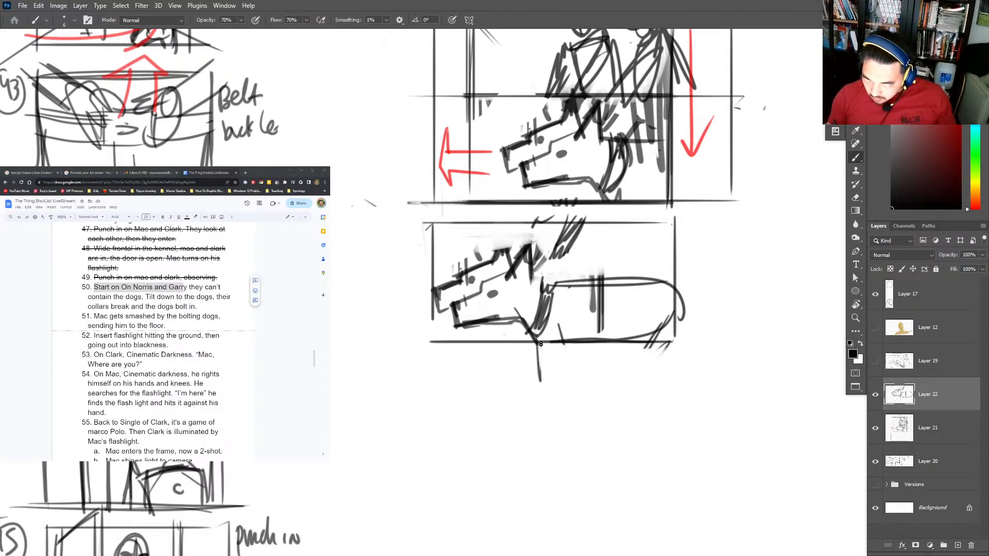
drag(571, 289, 548, 394)
drag(553, 345, 539, 418)
mouse_move(669, 288)
mouse_down()
mouse_move(670, 341)
mouse_move(698, 402)
mouse_up()
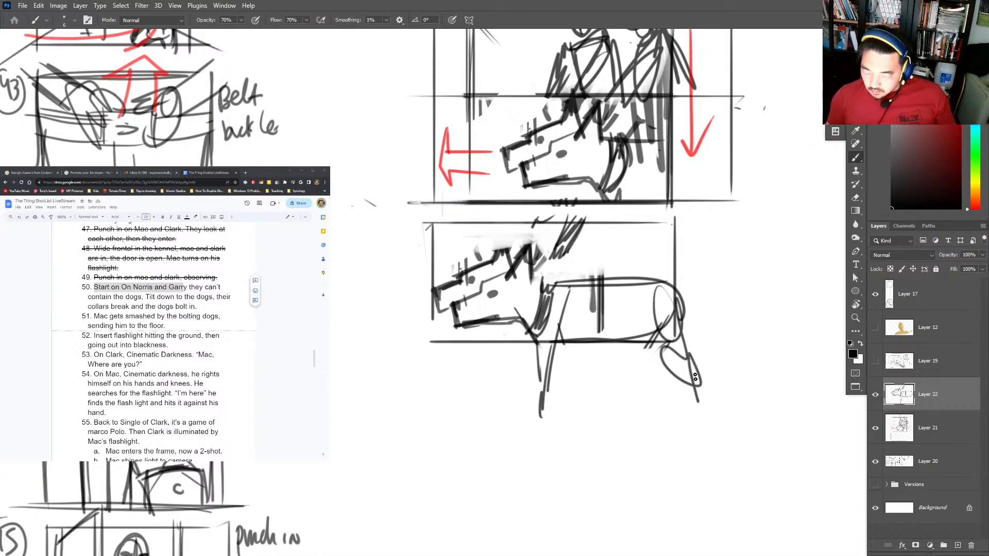
mouse_move(621, 354)
mouse_down()
mouse_move(442, 354)
mouse_move(426, 336)
mouse_move(440, 354)
mouse_up()
key(ctrl+z)
Remove the dog sketch and its frame beneath panel 50, and merge the panel's layer into Layer 20.
mouse_move(713, 306)
mouse_down()
mouse_move(392, 227)
mouse_move(721, 219)
mouse_up()
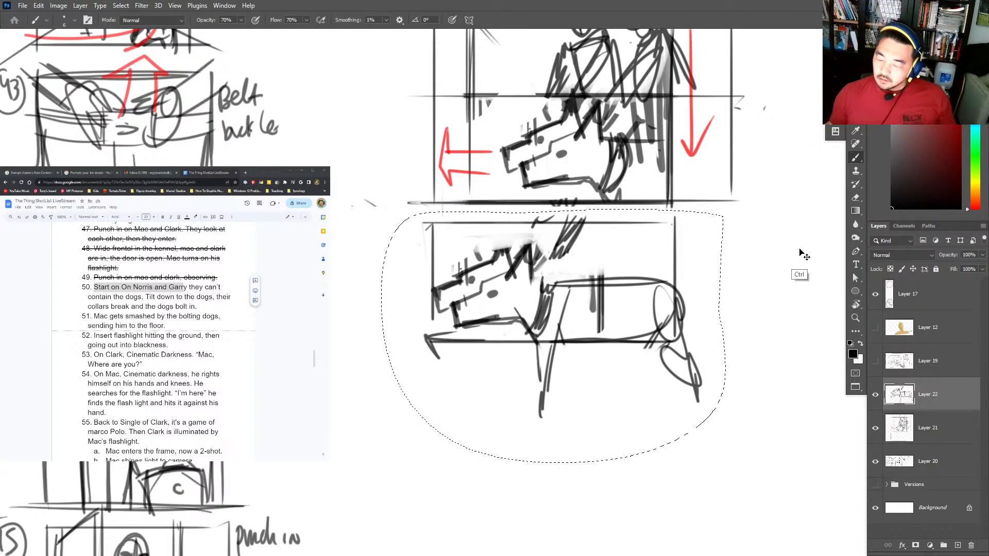
key(ctrl+d)
key(e)
mouse_move(690, 381)
mouse_down()
mouse_move(655, 333)
mouse_move(561, 314)
mouse_move(510, 346)
mouse_move(421, 282)
mouse_move(602, 251)
mouse_move(551, 399)
mouse_up()
key(Delete)
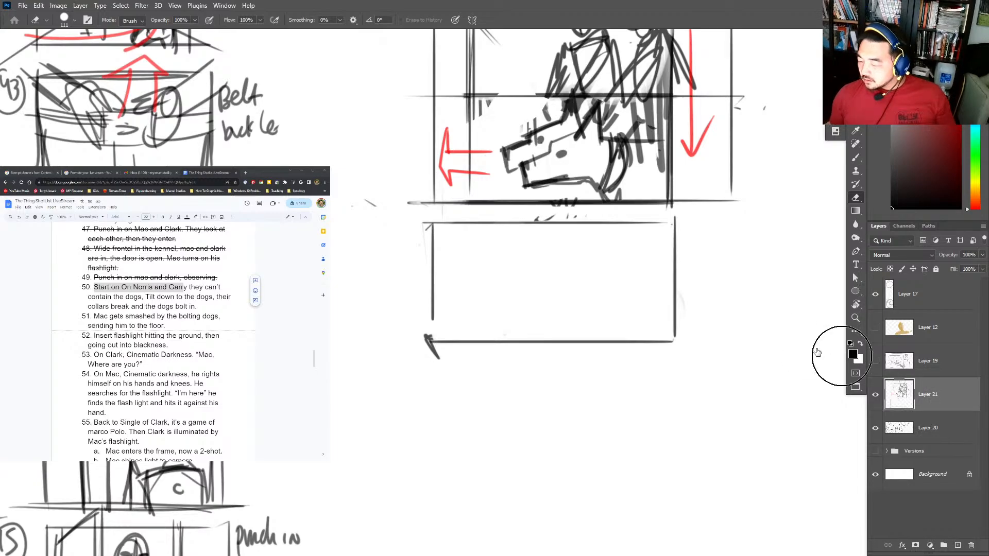
key(Delete)
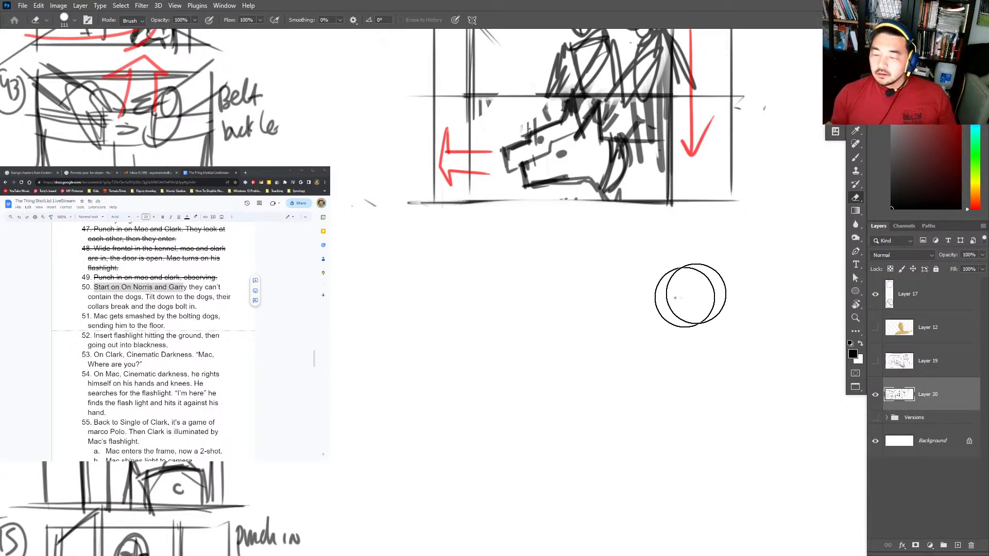
Switch to the Chrome browser and search Google Images for "collar on dog breaking" as reference.
scroll(689, 287, up, 3)
key(b)
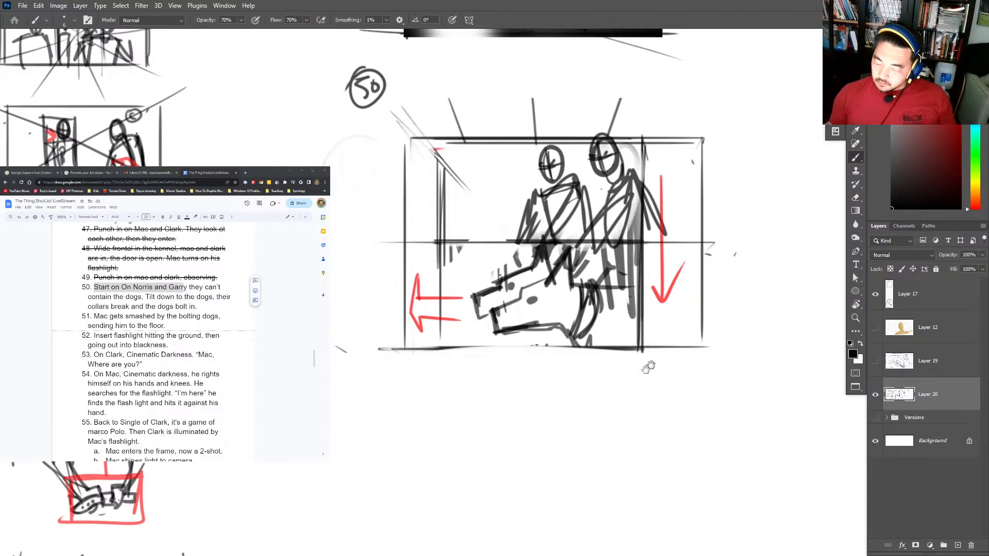
drag(648, 366, 651, 271)
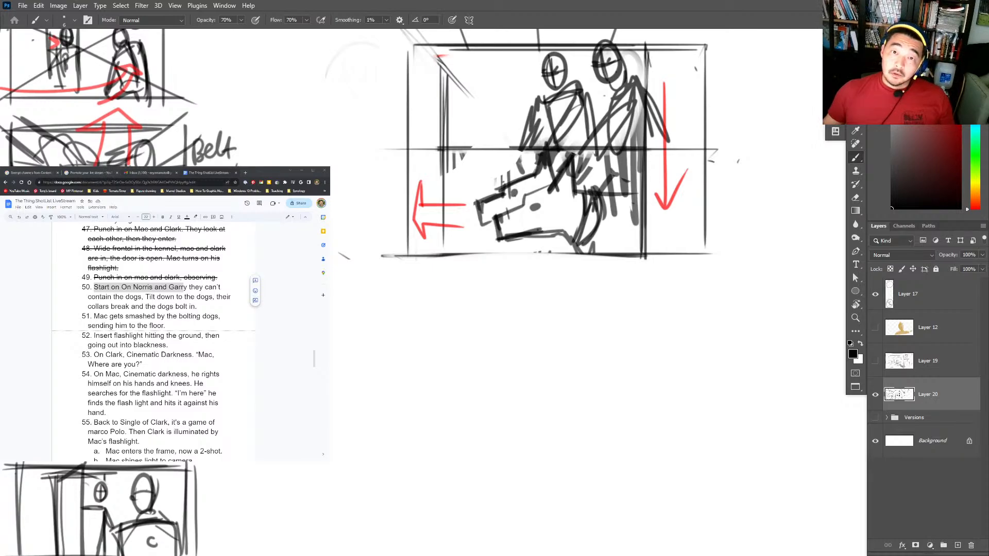
key(ctrl+t)
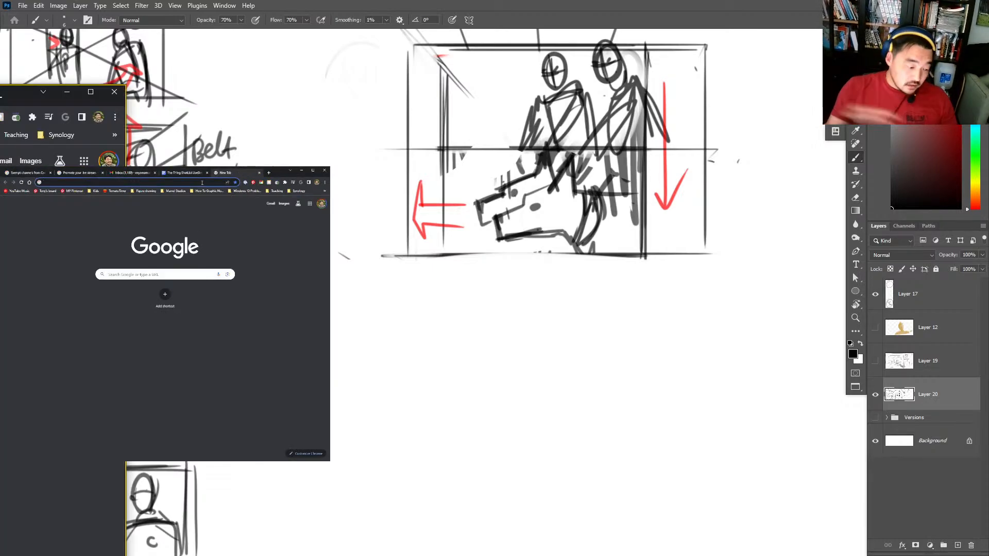
text(collar o)
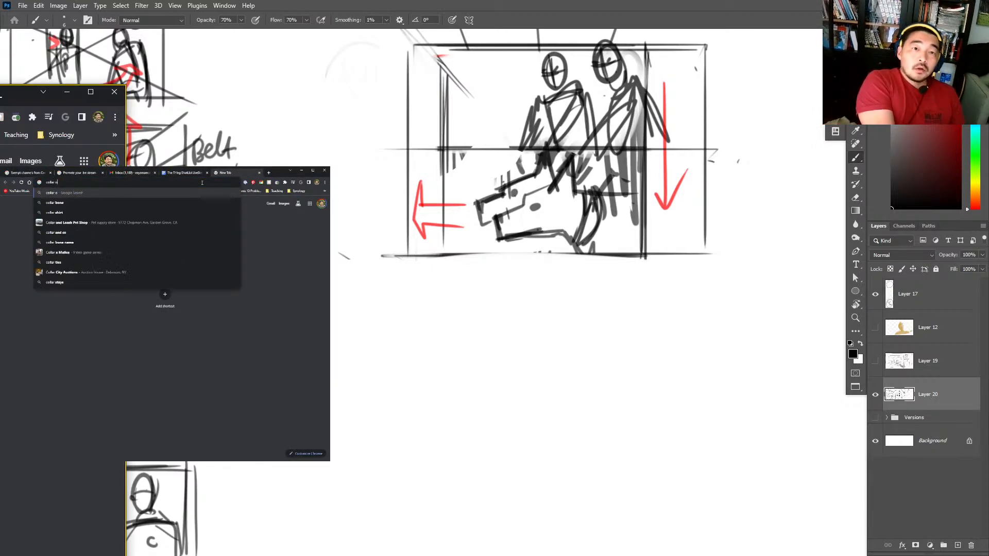
text(n dog breaking)
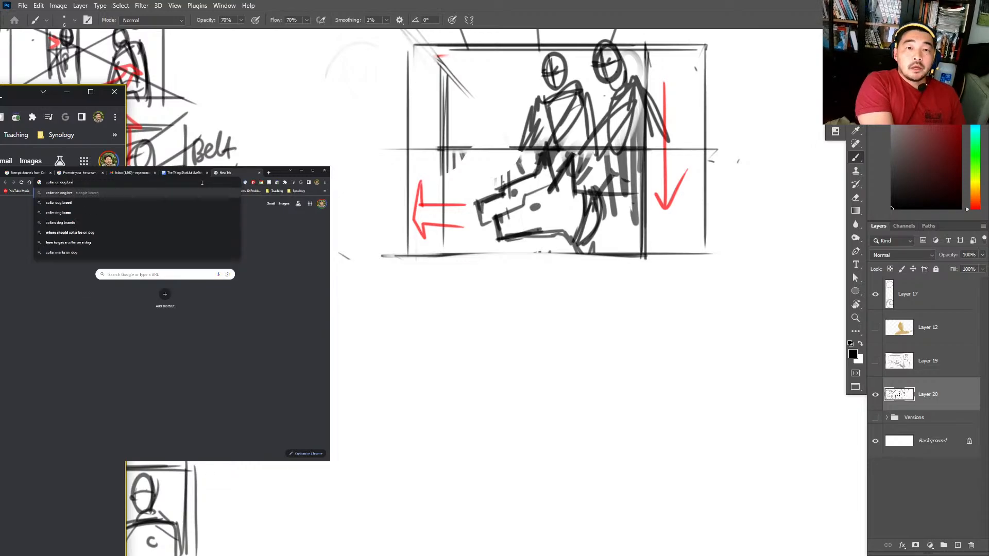
key(Return)
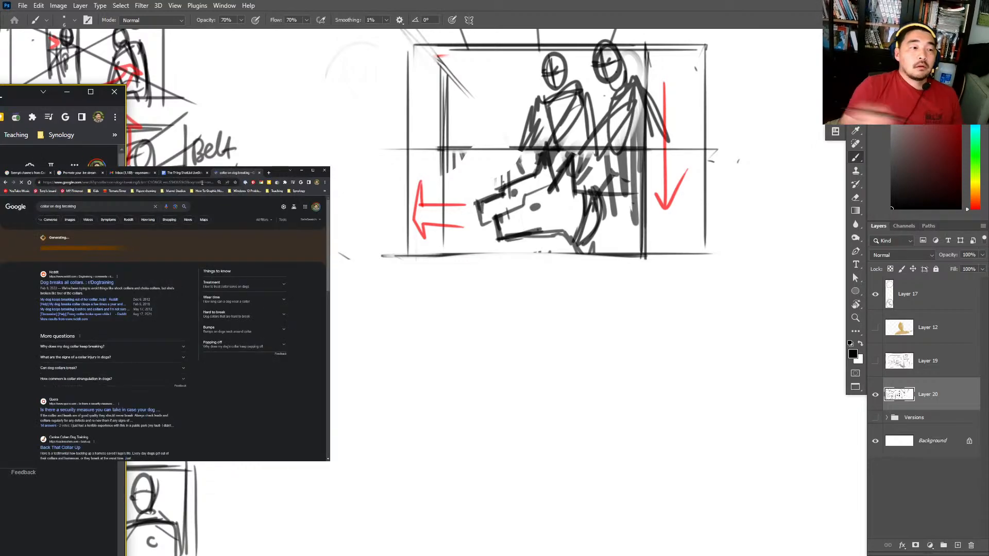
click(70, 219)
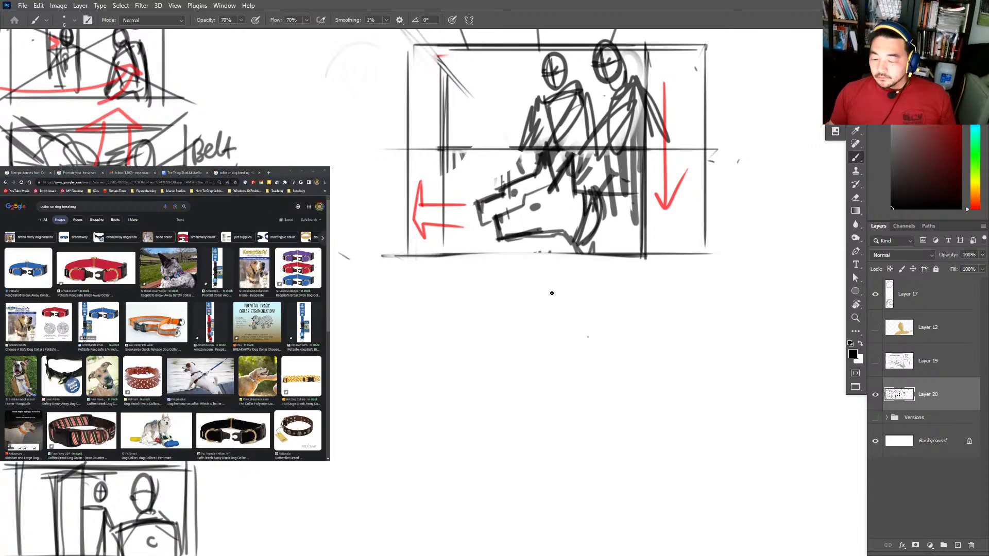
Back in Photoshop, draw a new storyboard frame beneath panel 50 and sketch two diagonal straps with jagged torn ends from its upper edge.
mouse_move(412, 278)
mouse_down()
mouse_move(408, 369)
mouse_move(659, 302)
mouse_move(702, 426)
mouse_move(407, 428)
mouse_up()
drag(603, 281, 537, 338)
drag(625, 282, 551, 346)
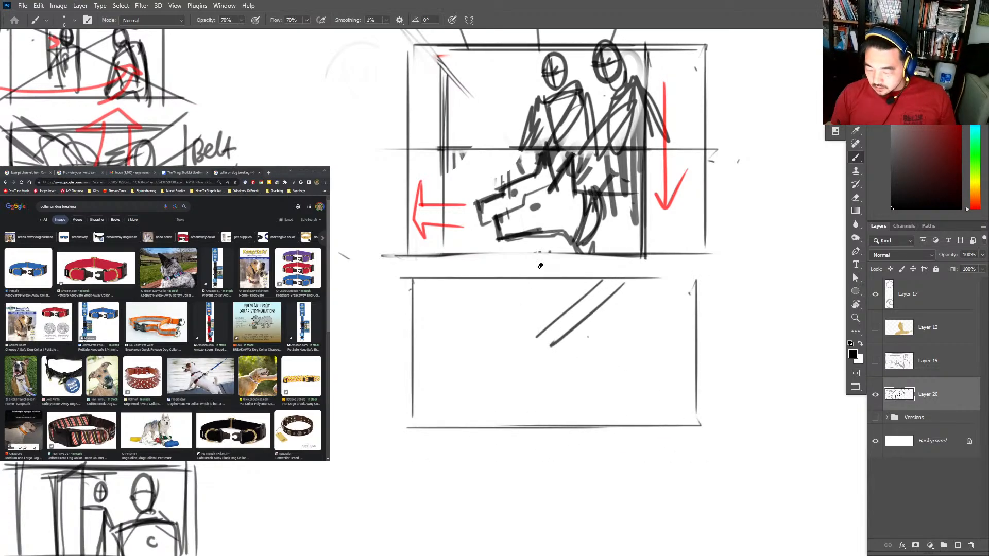
drag(530, 281, 491, 335)
mouse_move(556, 271)
mouse_down()
mouse_move(512, 331)
mouse_move(547, 340)
mouse_move(540, 352)
mouse_up()
mouse_move(517, 324)
mouse_down()
mouse_move(492, 356)
mouse_move(509, 336)
mouse_up()
Sketch the two matching torn strap ends in the new frame's lower-left corner.
mouse_move(457, 416)
mouse_down()
mouse_move(494, 384)
mouse_move(475, 421)
mouse_up()
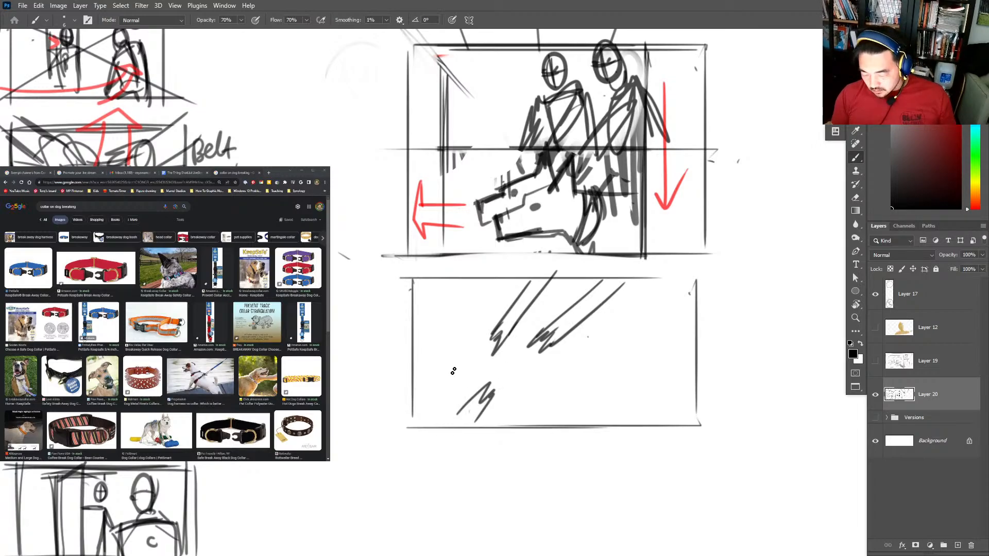
drag(455, 367, 462, 386)
drag(453, 386, 433, 417)
drag(453, 366, 413, 416)
Switch to thing.pdf in Adobe Acrobat to check the highlighted script passage, and return to the storyboard in Photoshop.
key(alt+Tab)
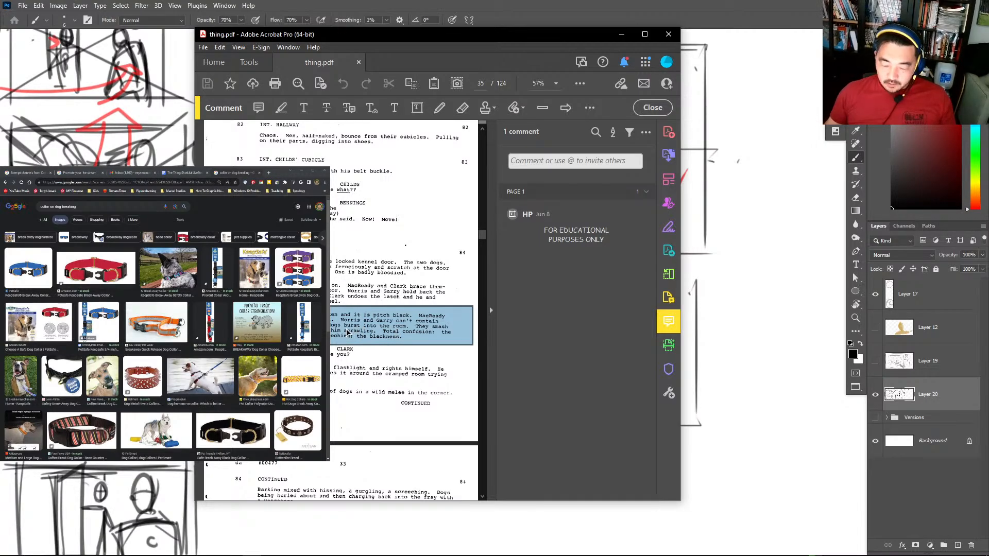
click(734, 300)
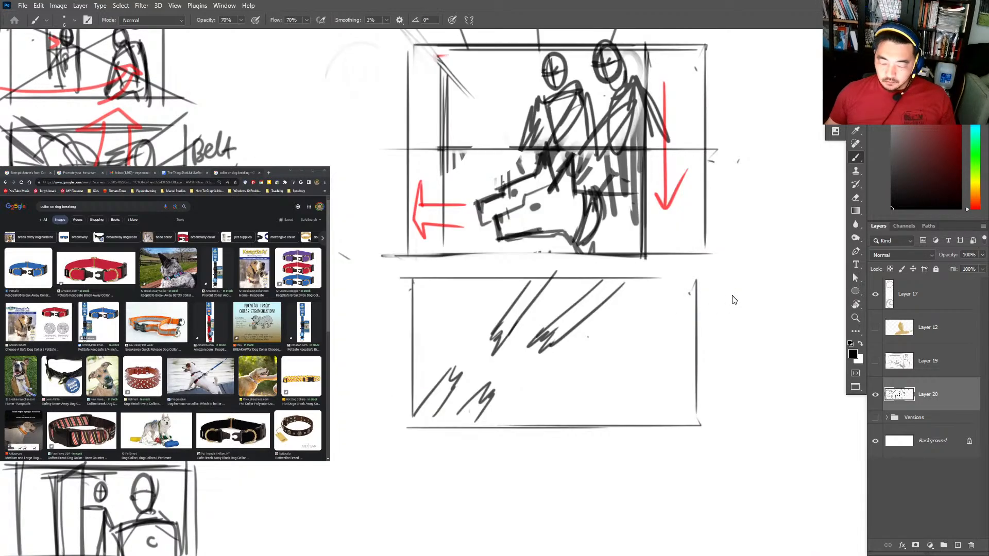
Check the highlighted script passage in thing.pdf in Acrobat again and return to the storyboard in Photoshop.
key(alt+Tab)
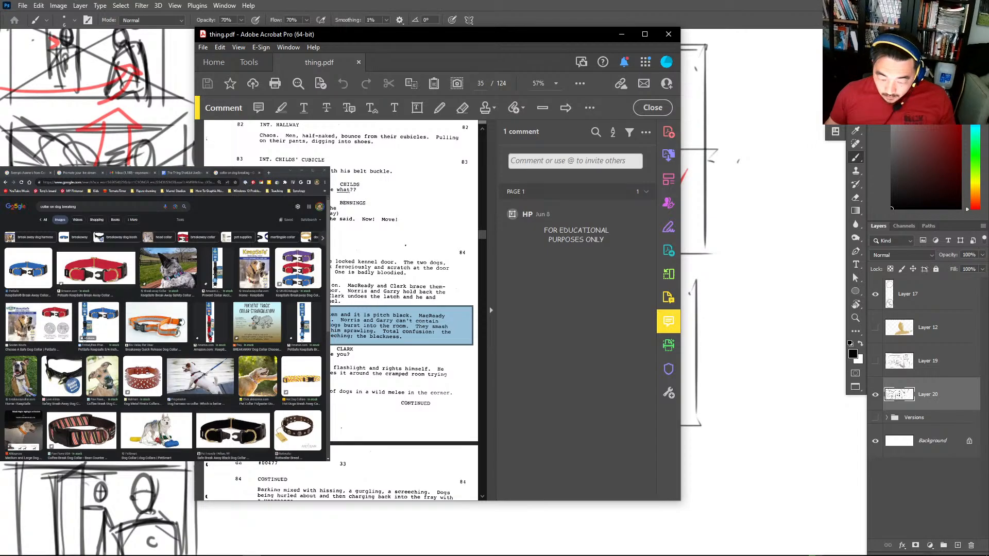
key(alt+Tab)
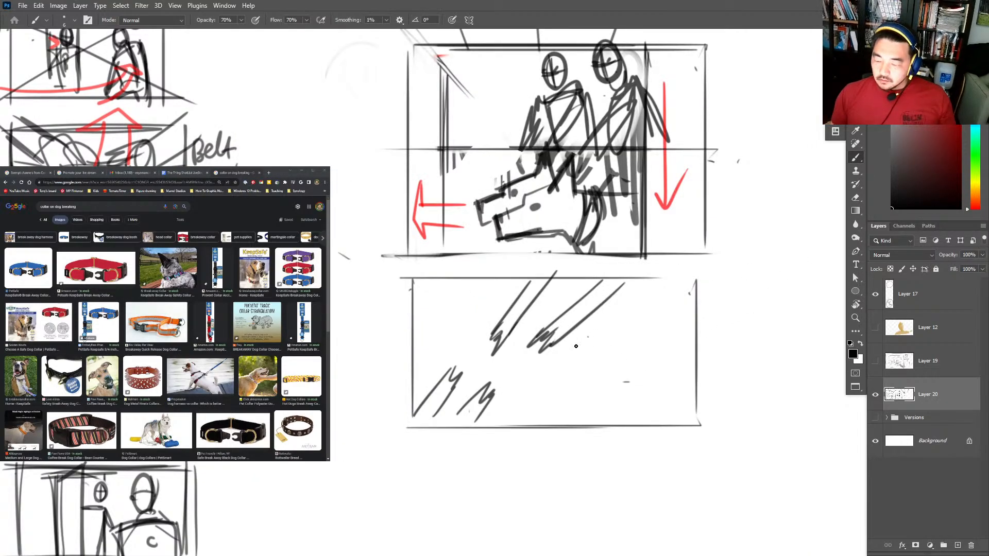
key(e)
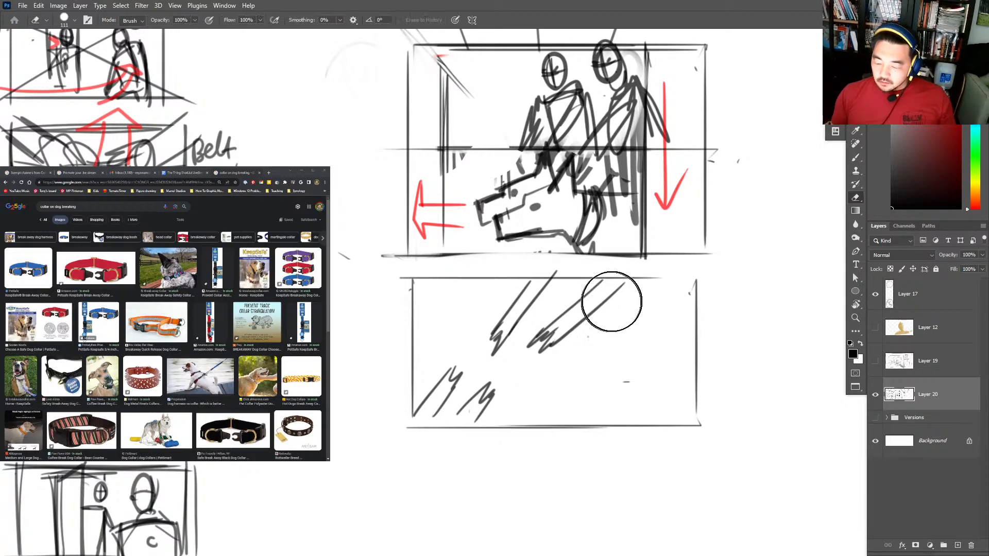
mouse_move(610, 298)
mouse_down()
mouse_move(521, 303)
mouse_move(463, 392)
mouse_up()
key(b)
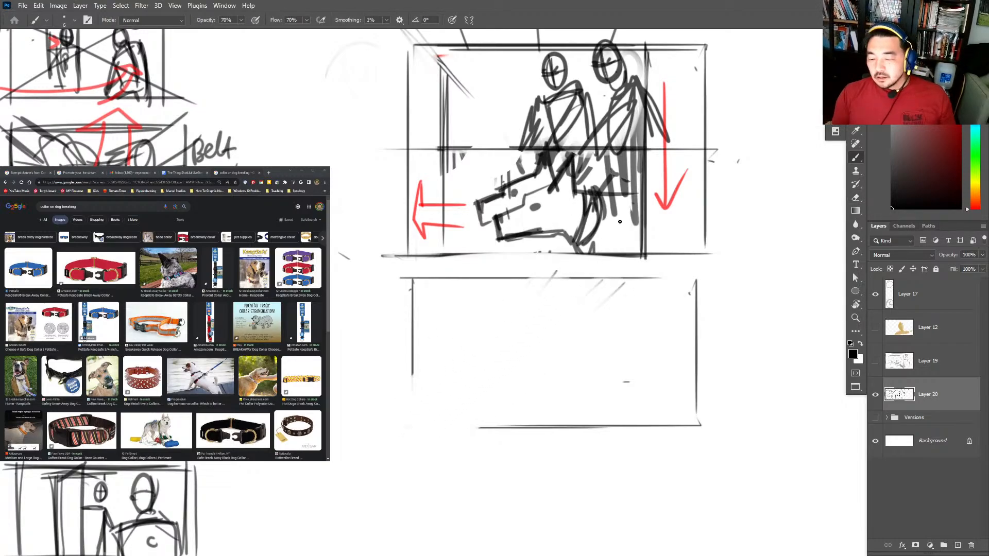
key(ctrl+z)
mouse_move(545, 240)
mouse_down()
mouse_move(513, 257)
mouse_move(558, 252)
mouse_up()
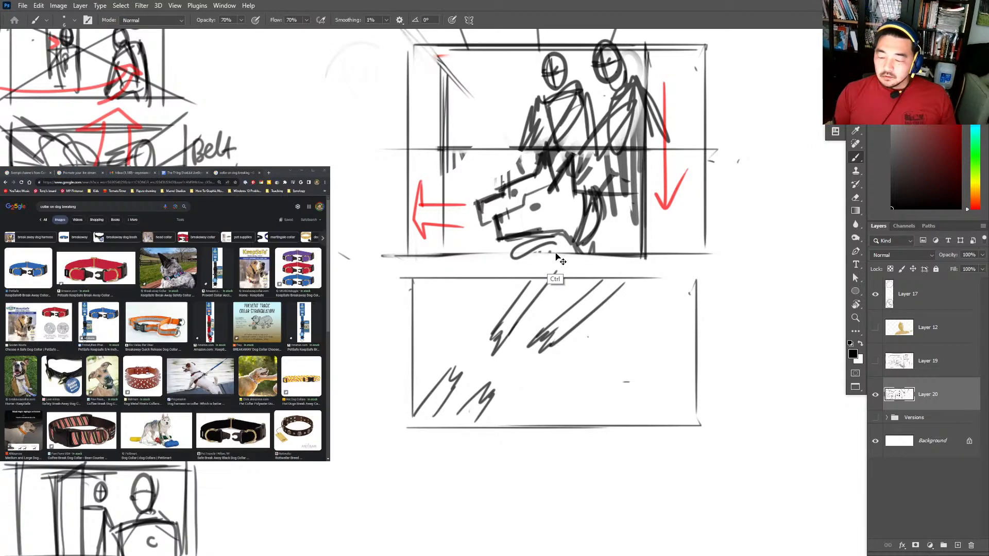
key(ctrl+z)
key(ctrl+z)
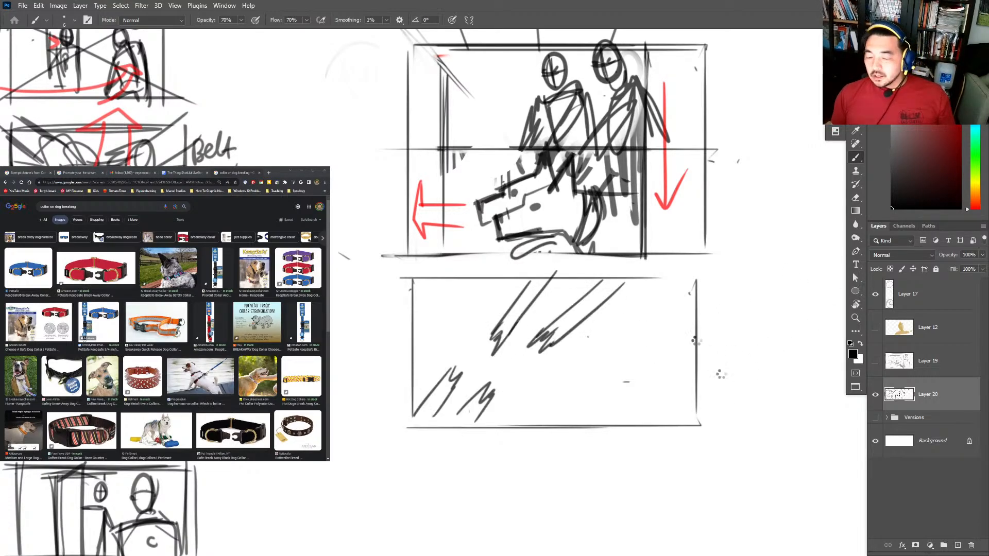
key(e)
drag(516, 259, 556, 252)
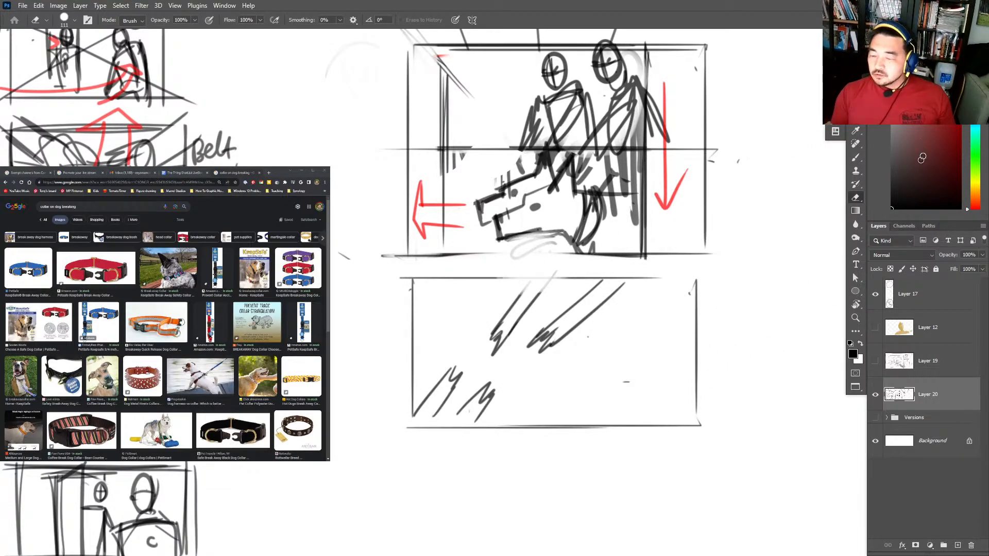
Handwrite the note "Tilt Down to Dogs Break away into the Kennel" beside the right edge of panel 50.
drag(759, 270, 719, 289)
key(b)
drag(681, 88, 679, 118)
mouse_move(672, 105)
mouse_down()
mouse_move(687, 92)
mouse_move(704, 117)
mouse_up()
mouse_move(715, 86)
mouse_down()
mouse_move(711, 117)
mouse_move(725, 97)
mouse_up()
drag(685, 126, 687, 149)
mouse_move(704, 135)
mouse_down()
mouse_move(734, 137)
mouse_move(691, 177)
mouse_up()
drag(683, 168, 708, 170)
mouse_move(680, 184)
mouse_down()
mouse_move(709, 187)
mouse_move(703, 212)
mouse_up()
drag(719, 190, 680, 235)
mouse_move(677, 217)
mouse_down()
mouse_move(736, 234)
mouse_move(704, 247)
mouse_move(723, 276)
mouse_move(758, 231)
mouse_move(772, 245)
mouse_up()
mouse_move(674, 275)
mouse_down()
mouse_move(714, 286)
mouse_move(795, 273)
mouse_up()
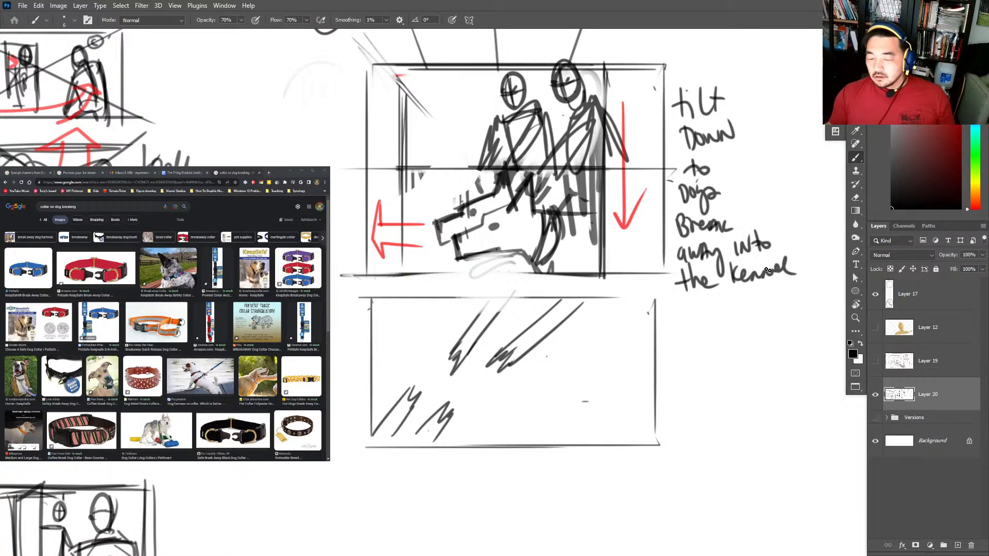
Erase the torn-strap frame beneath panel 50 and sketch the dogs' legs extending below panel 50's lower edge.
key(e)
mouse_move(647, 312)
mouse_down()
mouse_move(515, 310)
mouse_move(588, 397)
mouse_move(647, 402)
mouse_up()
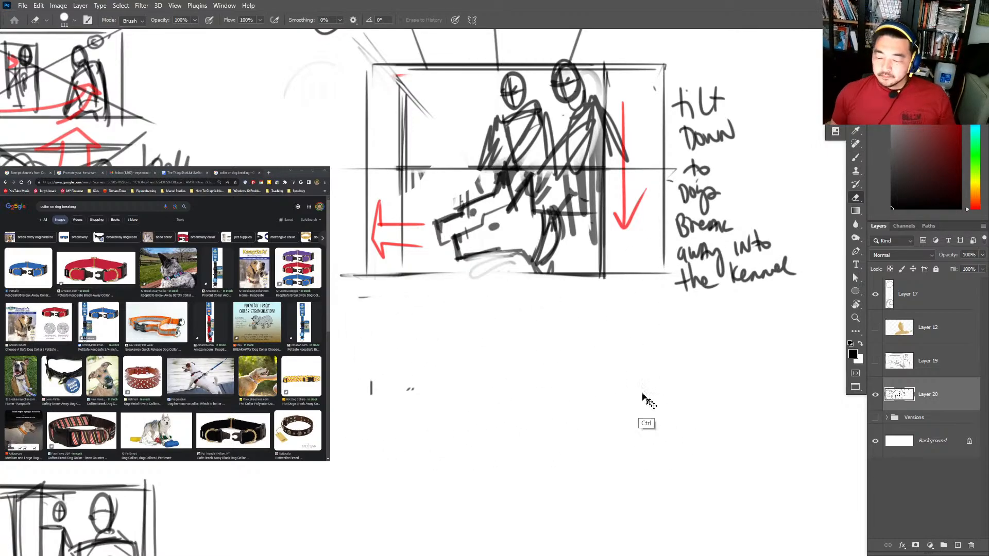
key(b)
drag(538, 260, 567, 331)
drag(511, 286, 514, 324)
drag(517, 322, 534, 288)
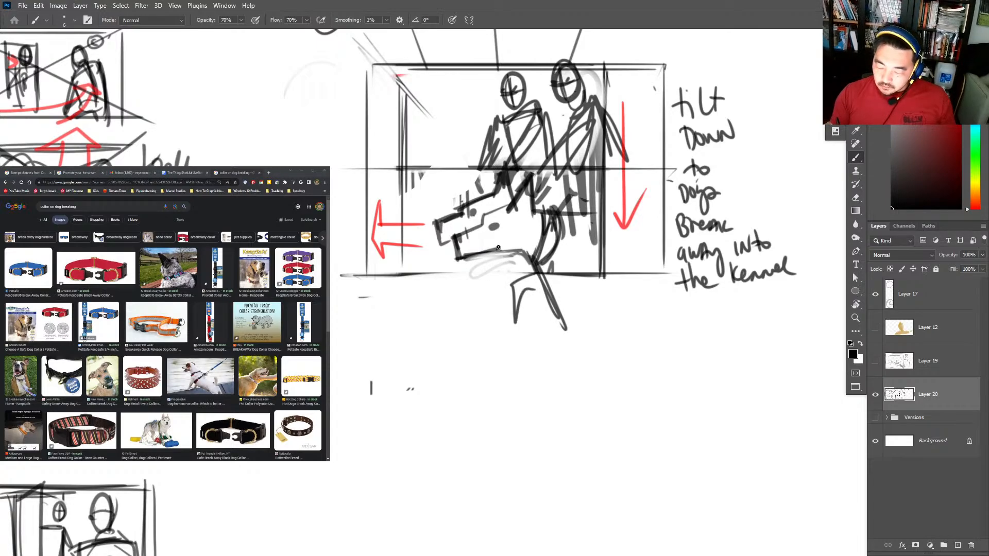
drag(496, 253, 506, 256)
Add horizontal lines behind the dogs in the lower-right part of panel 50.
drag(453, 240, 606, 245)
drag(496, 241, 600, 242)
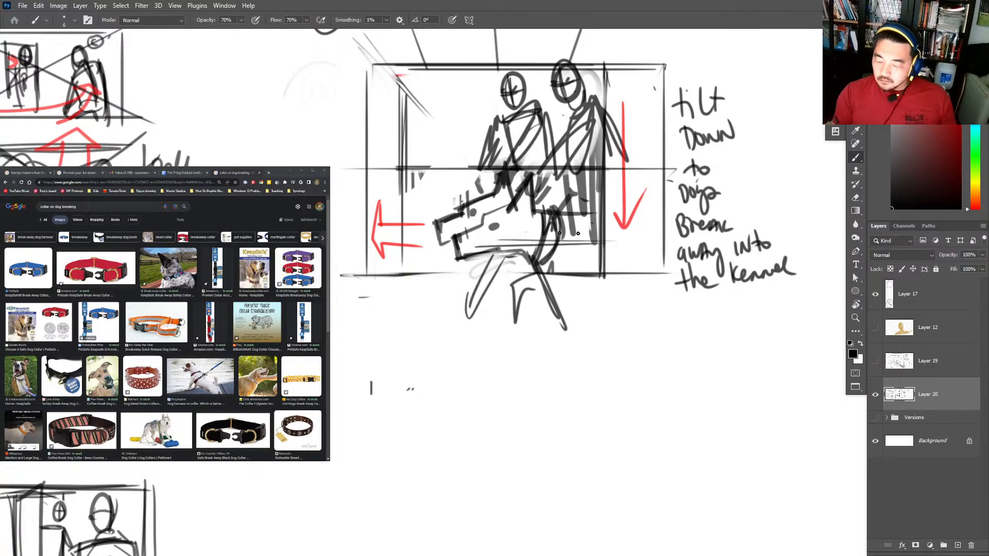
drag(525, 231, 660, 233)
mouse_move(535, 266)
mouse_down()
mouse_move(674, 255)
mouse_move(688, 278)
mouse_up()
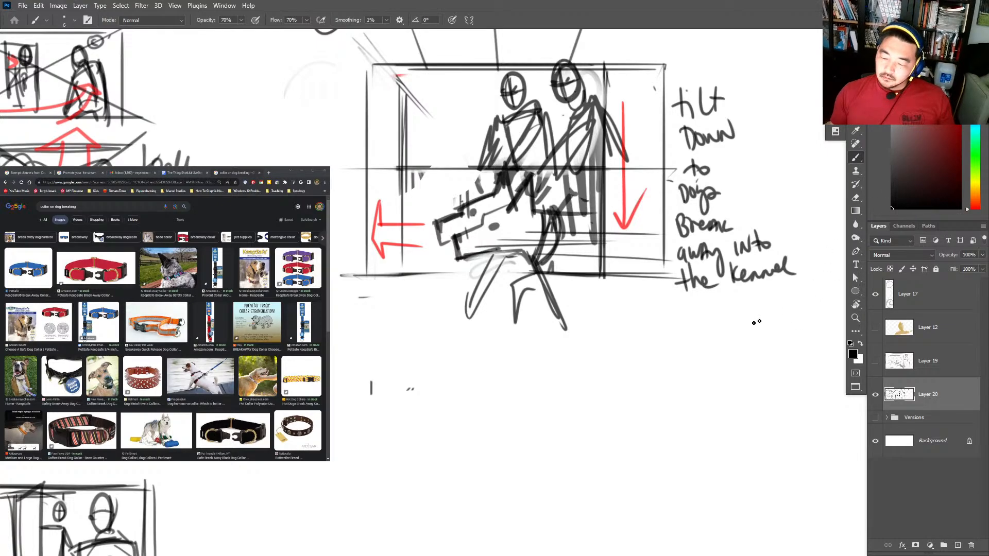
Draw a new rectangular storyboard frame beneath panel 50 and number it 51.
scroll(622, 344, down, 3)
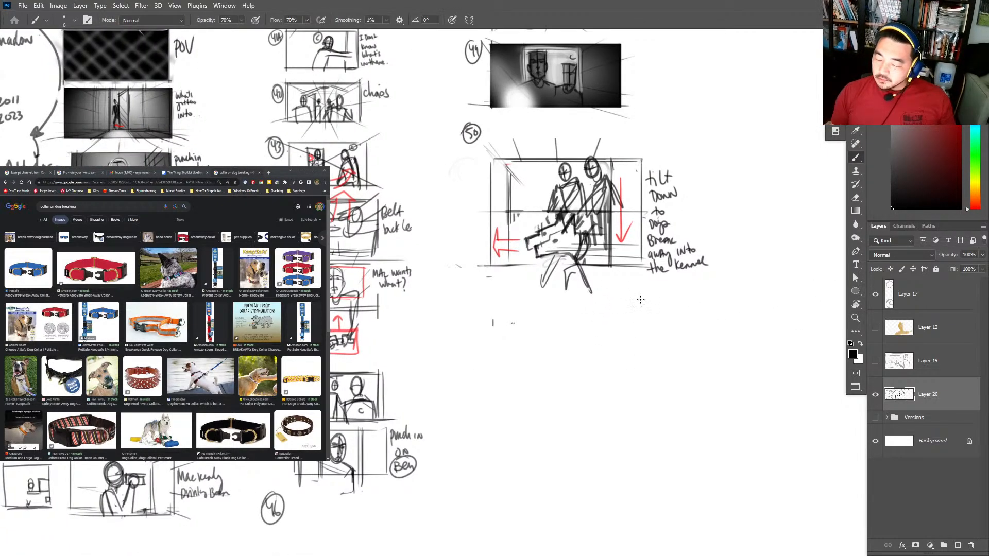
mouse_move(641, 389)
mouse_down()
mouse_move(641, 302)
mouse_move(487, 307)
mouse_move(486, 380)
mouse_move(646, 382)
mouse_up()
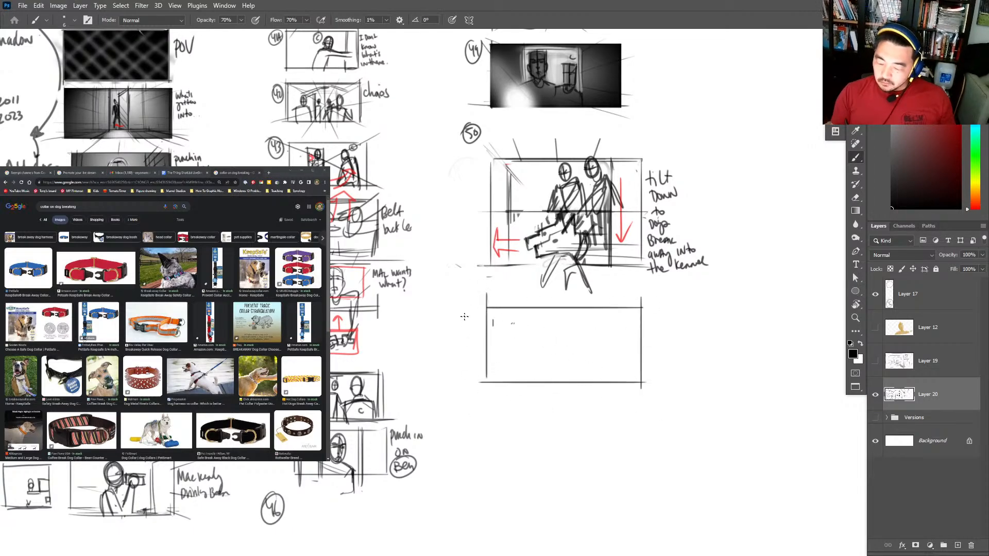
drag(459, 312, 460, 324)
drag(466, 307, 470, 325)
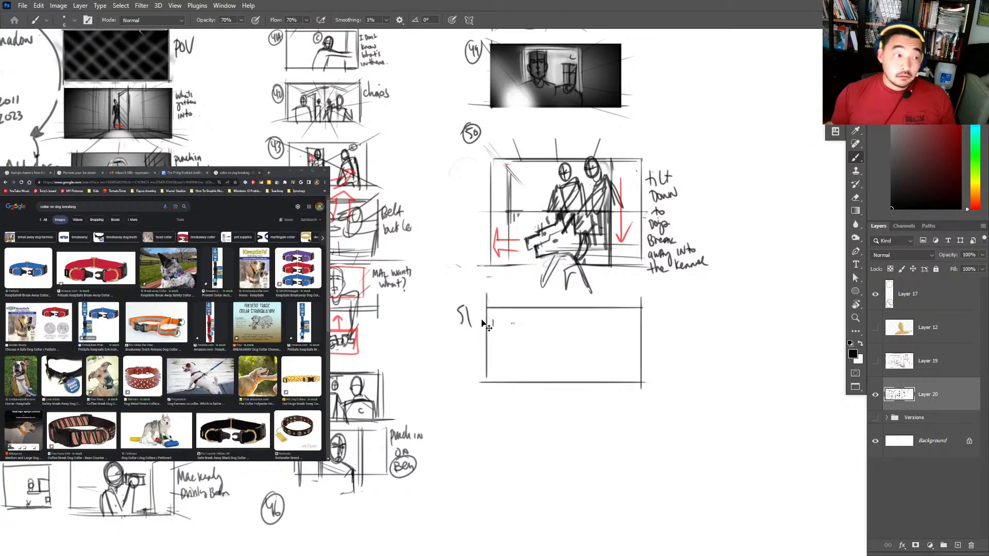
Switch to The Thing ShotList document in Google Docs in Chrome and find shot 50 in the list.
click(131, 173)
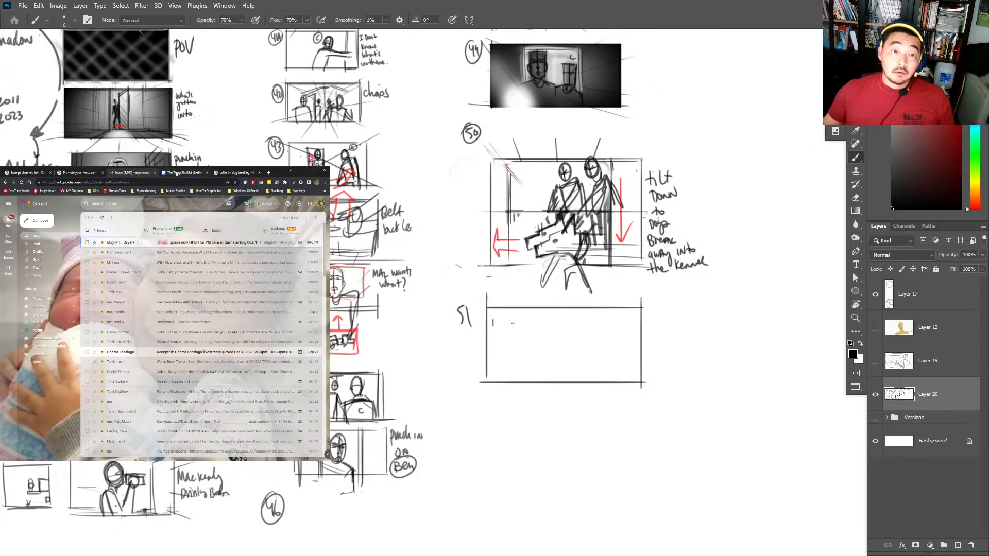
click(186, 173)
key(super)
key(super)
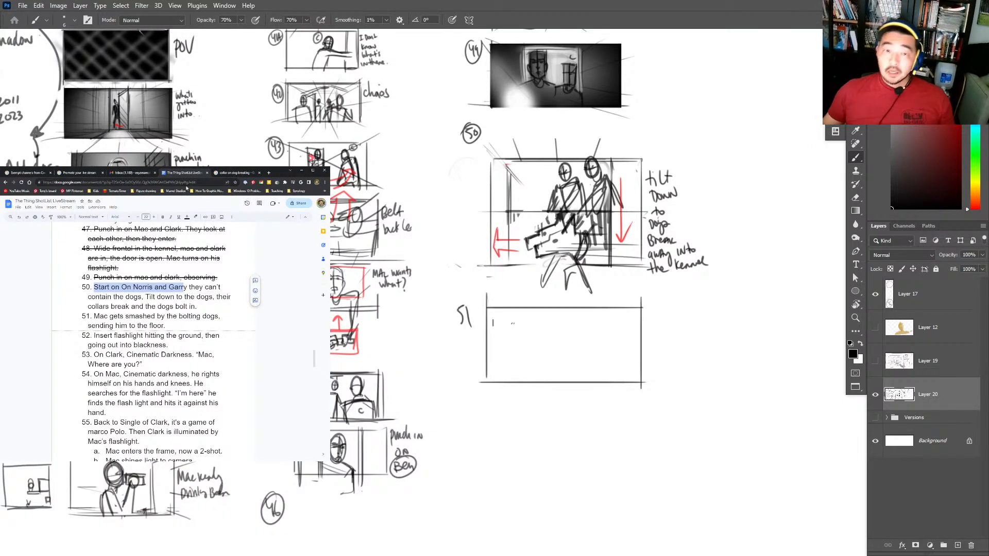
scroll(98, 315, down, 15)
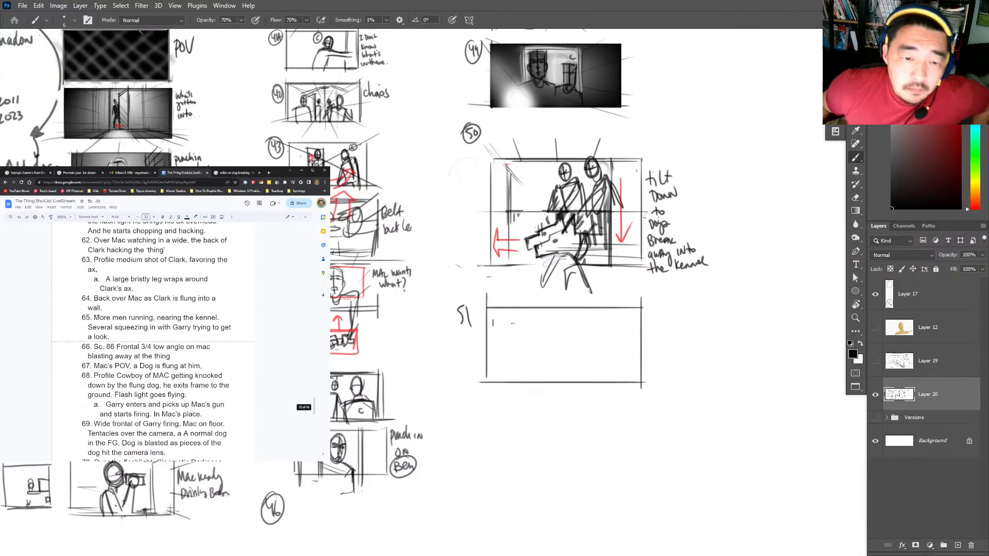
scroll(110, 294, up, 15)
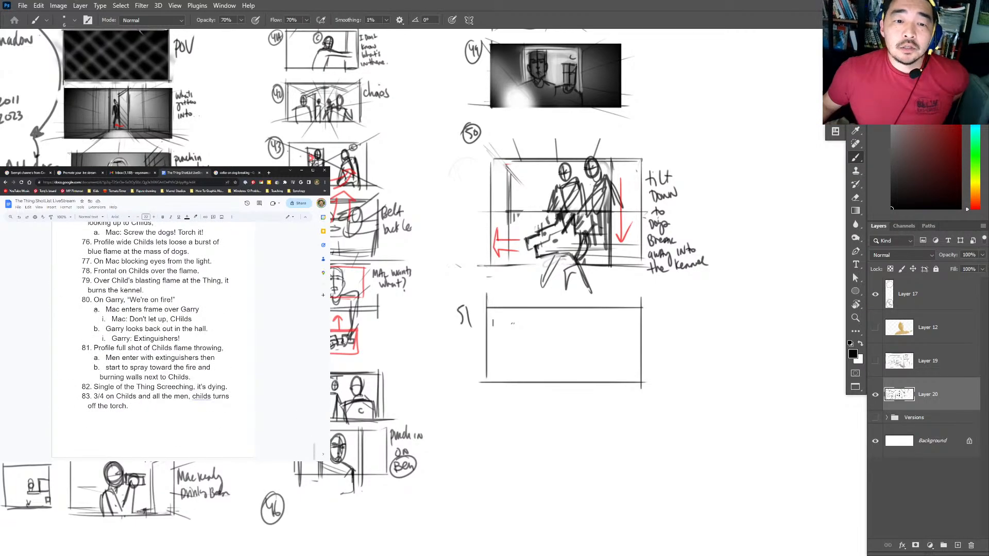
scroll(110, 294, up, 2)
Strike through the full text of shot 50 in the shot list.
drag(94, 316, 185, 316)
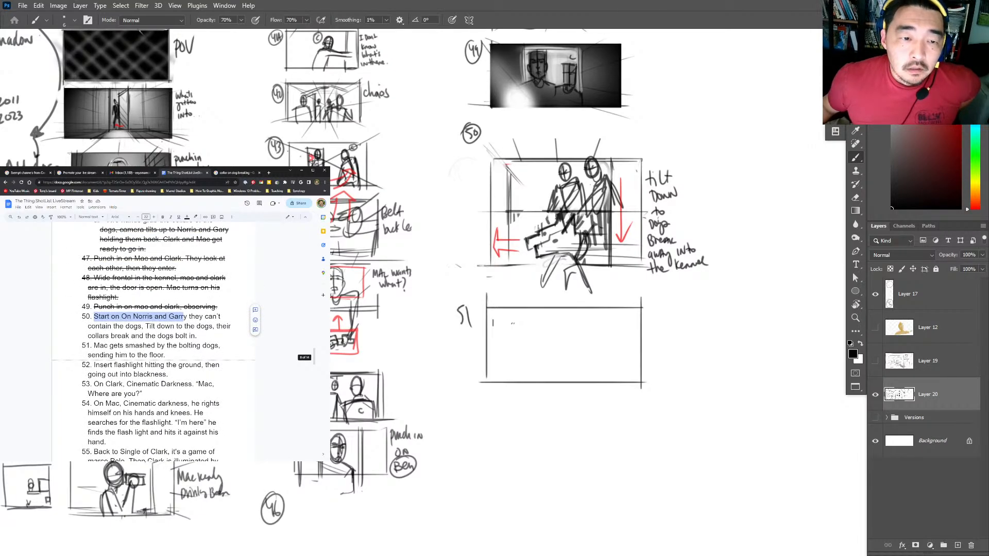
click(99, 317)
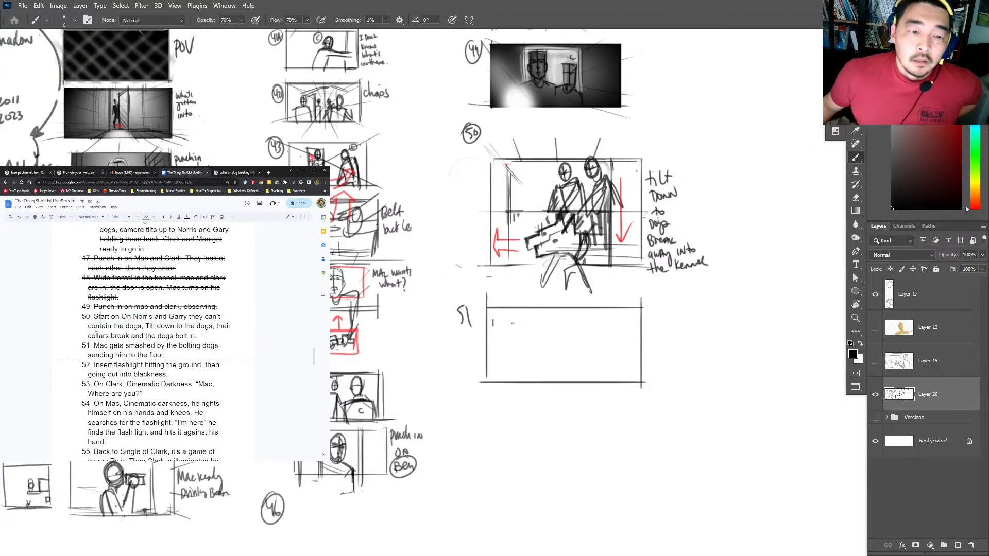
drag(94, 318, 198, 335)
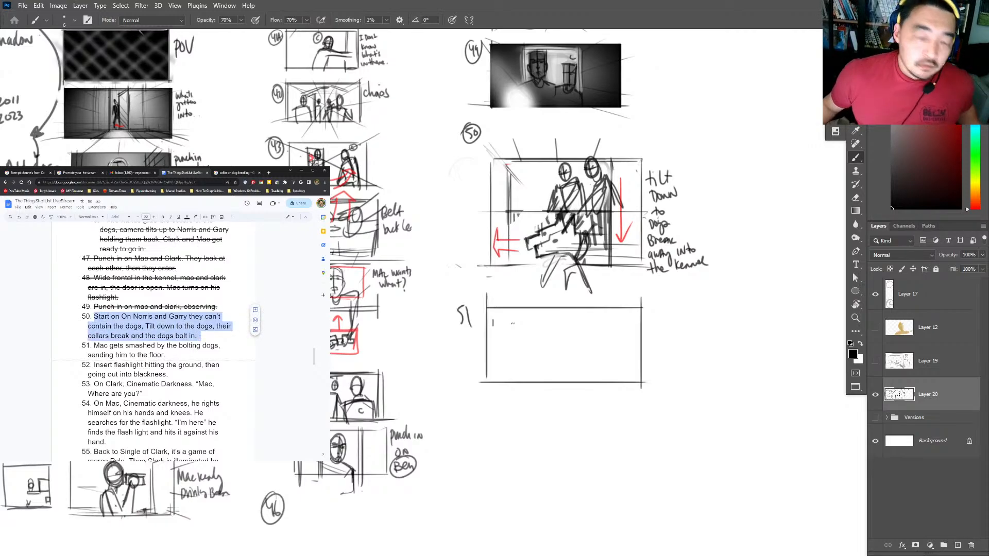
key(alt+shift+5)
click(109, 345)
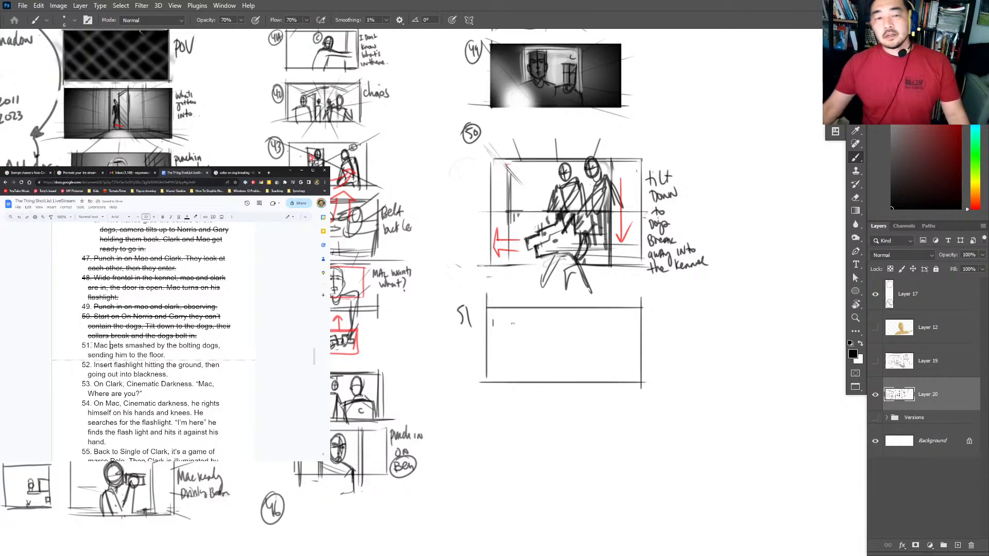
Back in Photoshop, sketch tall, near-vertical leg outlines in the left half of panel 51.
click(922, 158)
key(z)
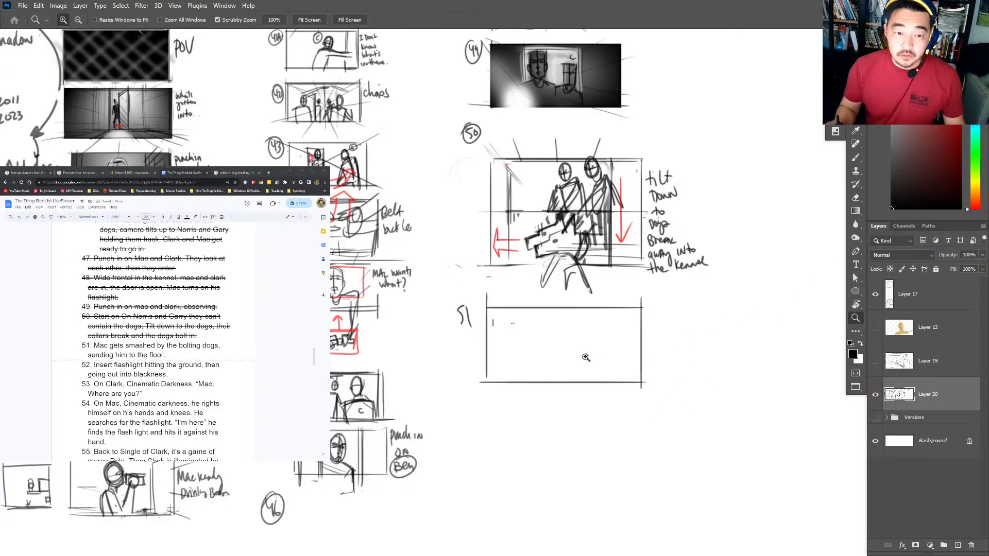
click(583, 367)
scroll(603, 368, down, 1)
key(b)
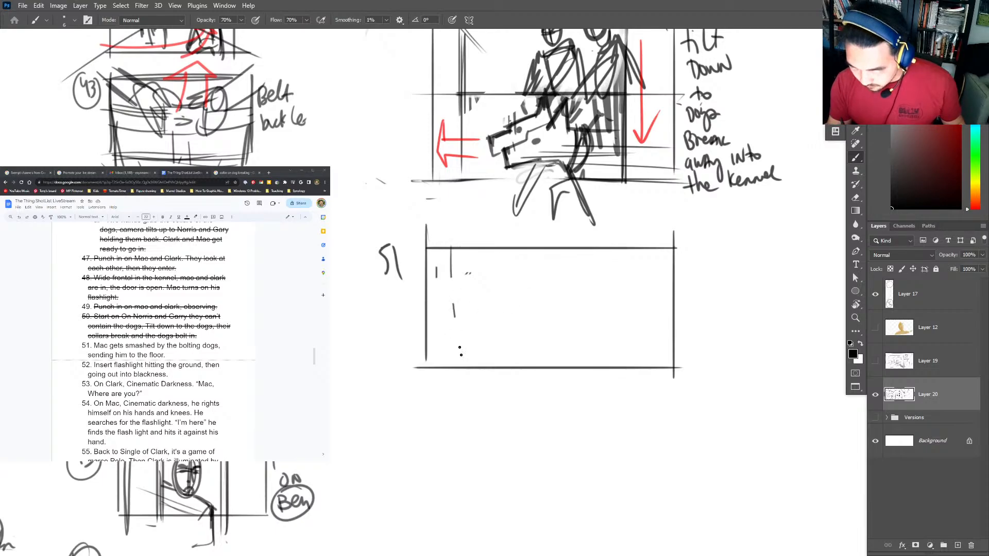
drag(451, 278, 466, 381)
drag(445, 254, 463, 376)
mouse_move(489, 242)
mouse_down()
mouse_move(484, 376)
mouse_move(494, 370)
mouse_up()
drag(493, 248, 513, 366)
drag(526, 236, 534, 372)
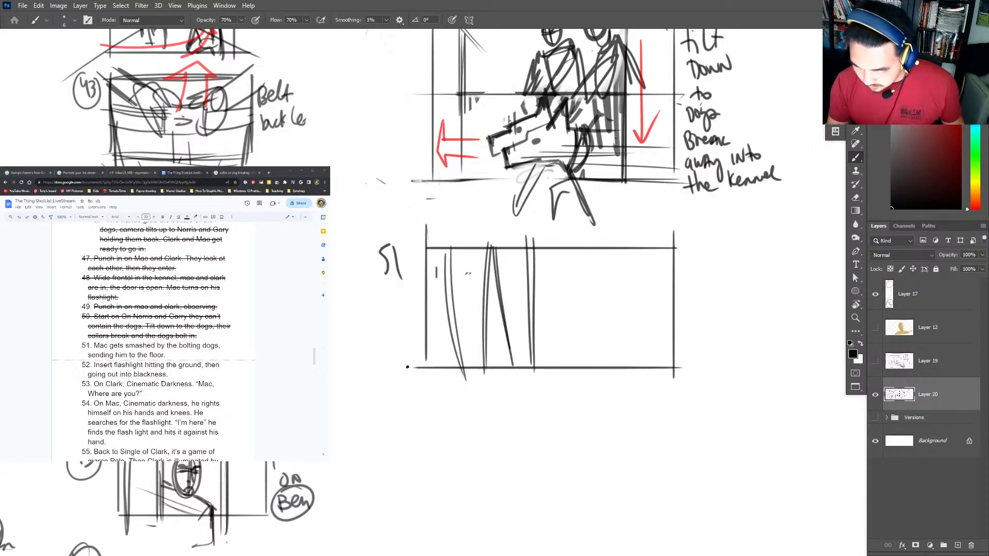
Sketch matching leg outlines across the right half of panel 51, redoing the first stroke.
drag(587, 218, 600, 338)
key(ctrl+z)
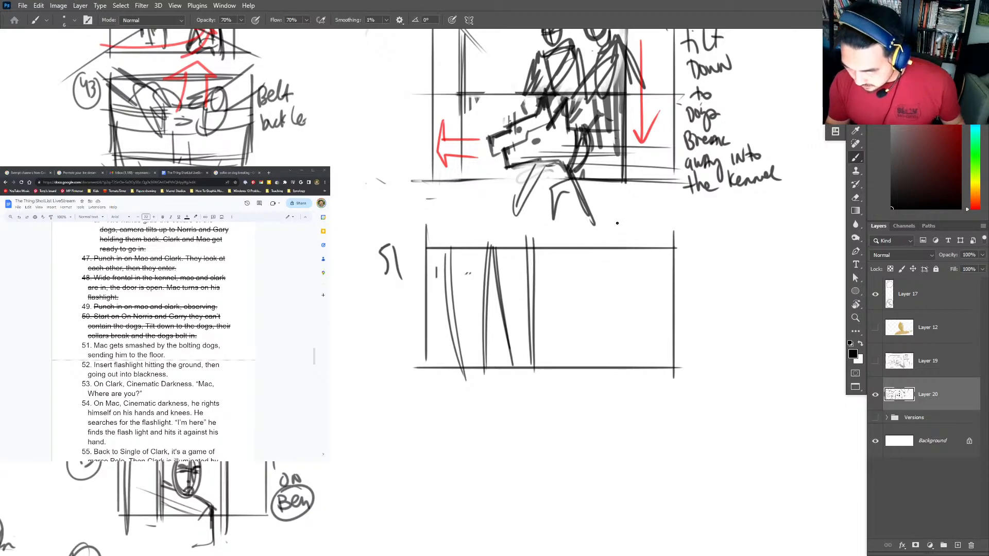
key(ctrl+z)
mouse_move(604, 223)
mouse_down()
mouse_move(618, 366)
mouse_move(582, 356)
mouse_up()
drag(570, 220, 587, 371)
mouse_move(617, 216)
mouse_down()
mouse_move(604, 378)
mouse_move(642, 367)
mouse_up()
mouse_move(655, 223)
mouse_down()
mouse_move(661, 374)
mouse_move(638, 374)
mouse_up()
drag(531, 234, 544, 387)
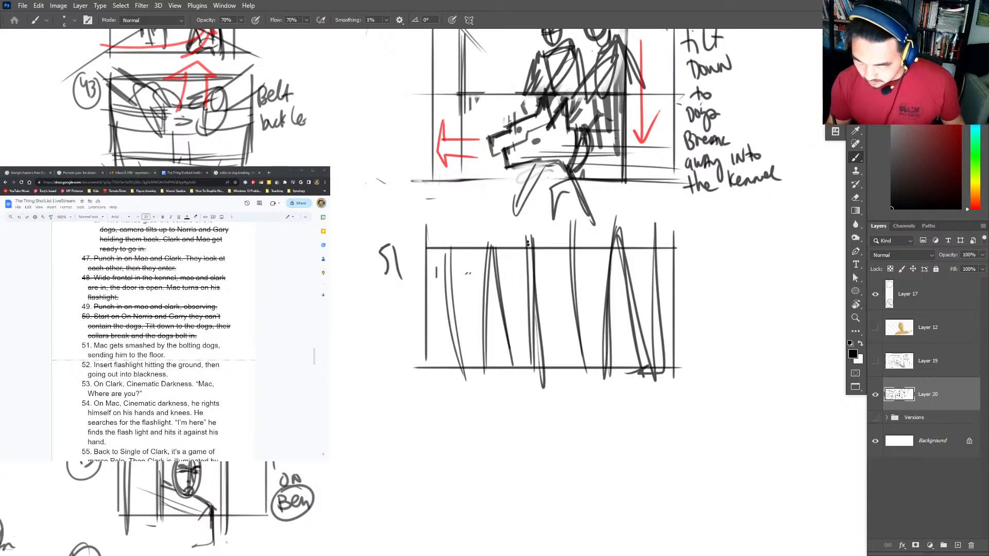
Darken the leg outlines in the left half of panel 51 and add folds and jagged contours to them.
drag(492, 243, 515, 369)
drag(506, 317, 491, 248)
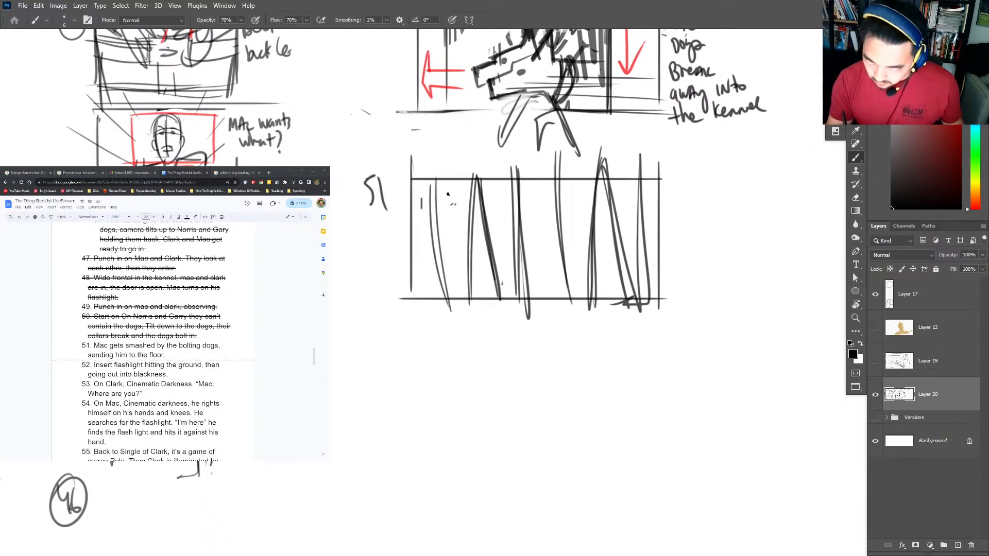
drag(430, 170, 444, 314)
drag(472, 188, 471, 309)
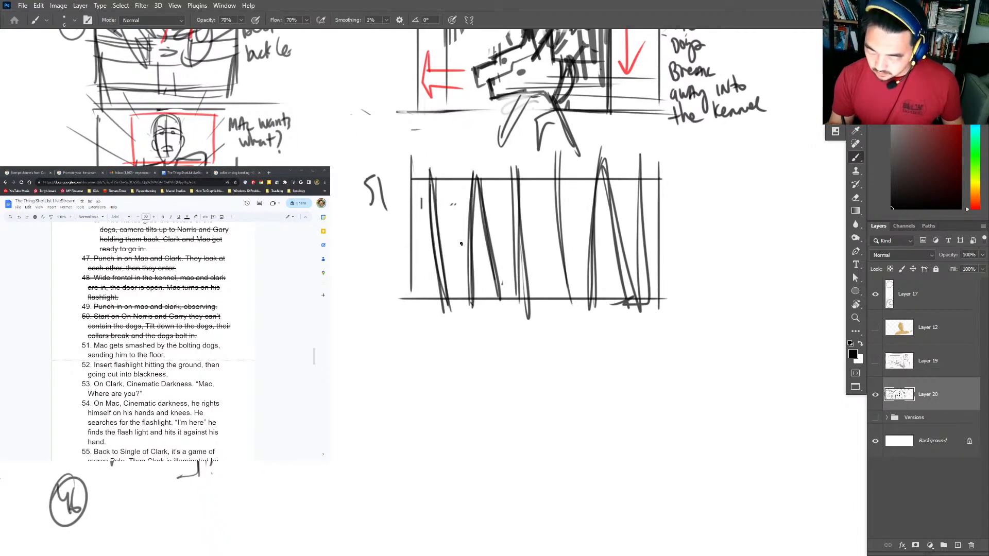
mouse_move(435, 209)
mouse_down()
mouse_move(466, 226)
mouse_move(448, 307)
mouse_up()
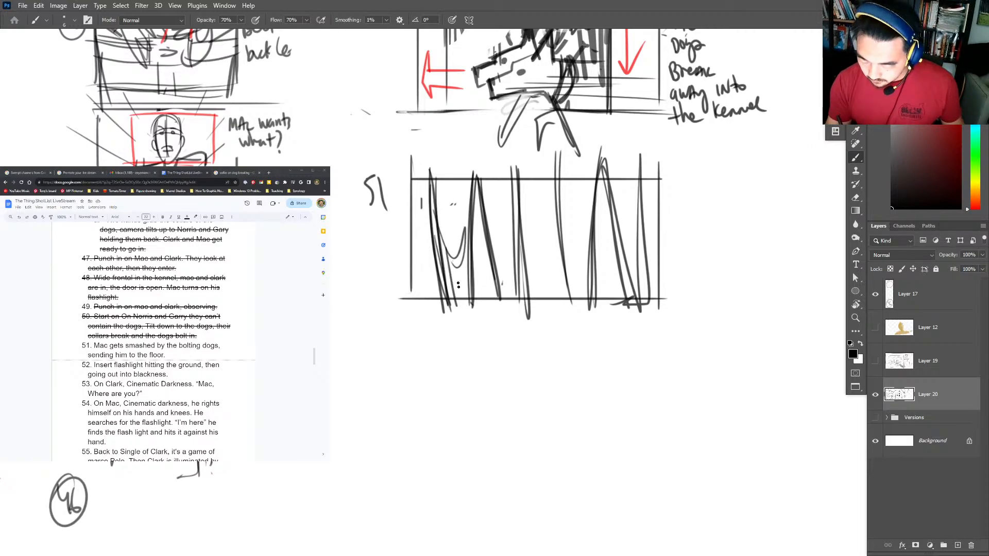
drag(453, 260, 464, 304)
drag(522, 240, 528, 271)
drag(481, 235, 495, 300)
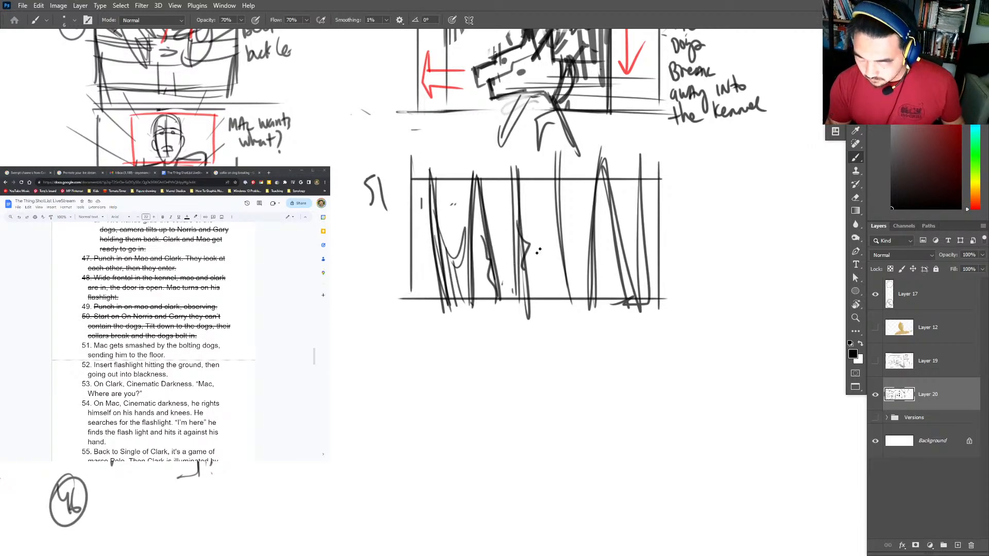
Reinforce the leg outlines in the right half of panel 51 with additional contour strokes.
drag(565, 189, 556, 243)
key(ctrl+z)
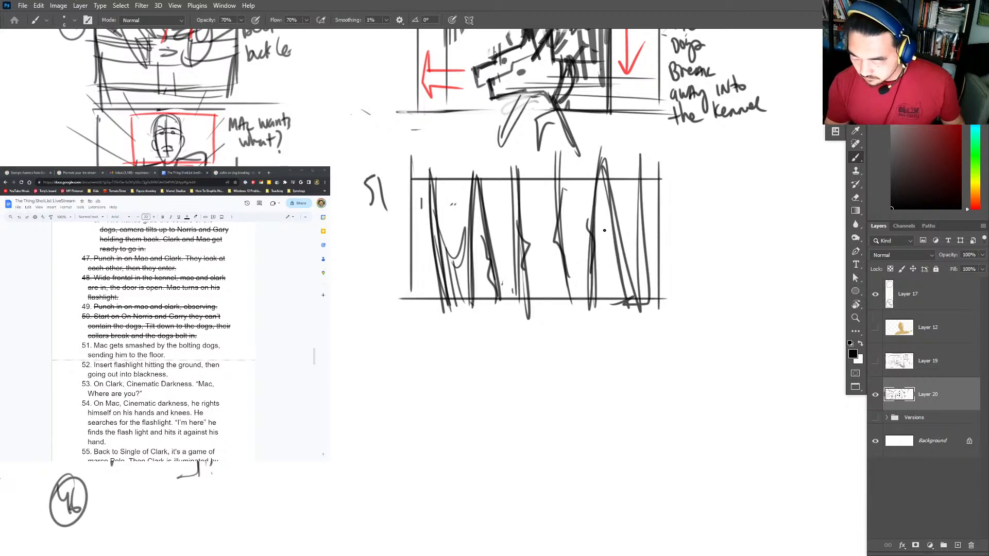
drag(567, 166, 583, 322)
mouse_move(626, 155)
mouse_down()
mouse_move(645, 306)
mouse_move(651, 300)
mouse_up()
Add cuffs and feet to the legs in panel 51 and draw two long horizontal floor lines beneath the frame.
mouse_move(566, 273)
mouse_down()
mouse_move(594, 281)
mouse_move(598, 300)
mouse_up()
mouse_move(497, 277)
mouse_down()
mouse_move(525, 286)
mouse_move(524, 305)
mouse_up()
mouse_move(499, 291)
mouse_down()
mouse_move(497, 326)
mouse_move(479, 315)
mouse_up()
mouse_move(452, 286)
mouse_down()
mouse_move(446, 335)
mouse_move(489, 330)
mouse_up()
drag(519, 330, 525, 320)
drag(383, 350, 690, 352)
drag(363, 337, 690, 334)
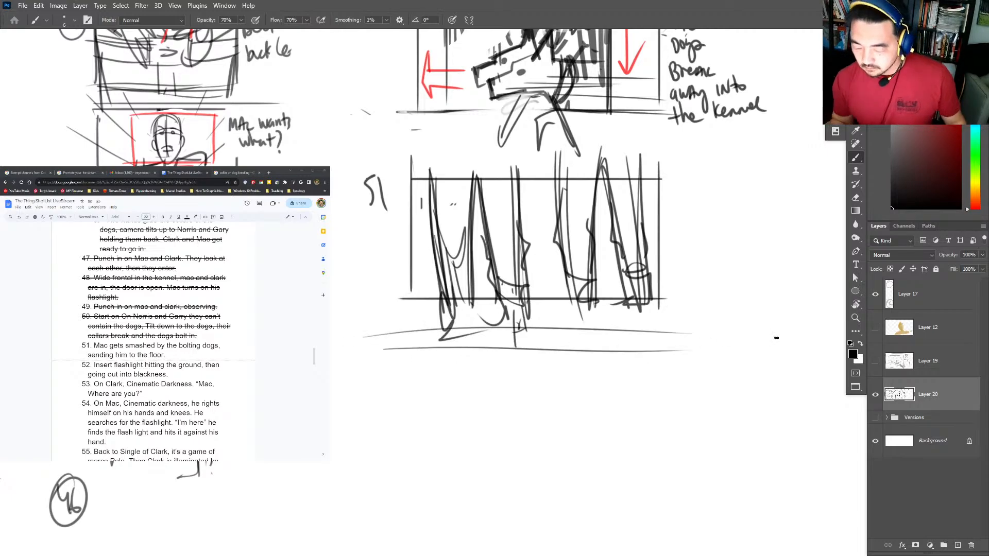
Duplicate panel 51's frame and legs directly below the original and merge the copy into Layer 20.
scroll(639, 188, down, 3)
key(m)
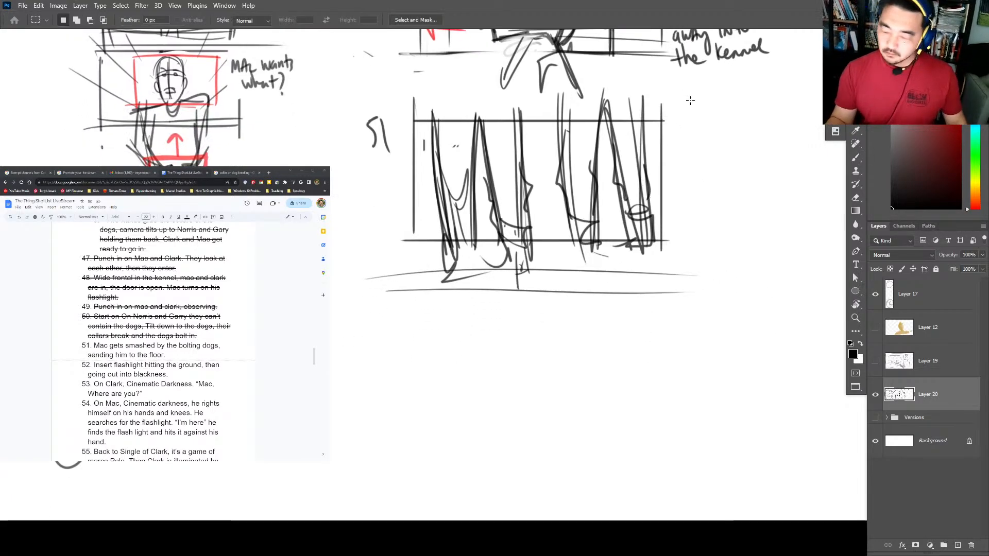
drag(691, 104, 403, 264)
key(ctrl+j)
key(v)
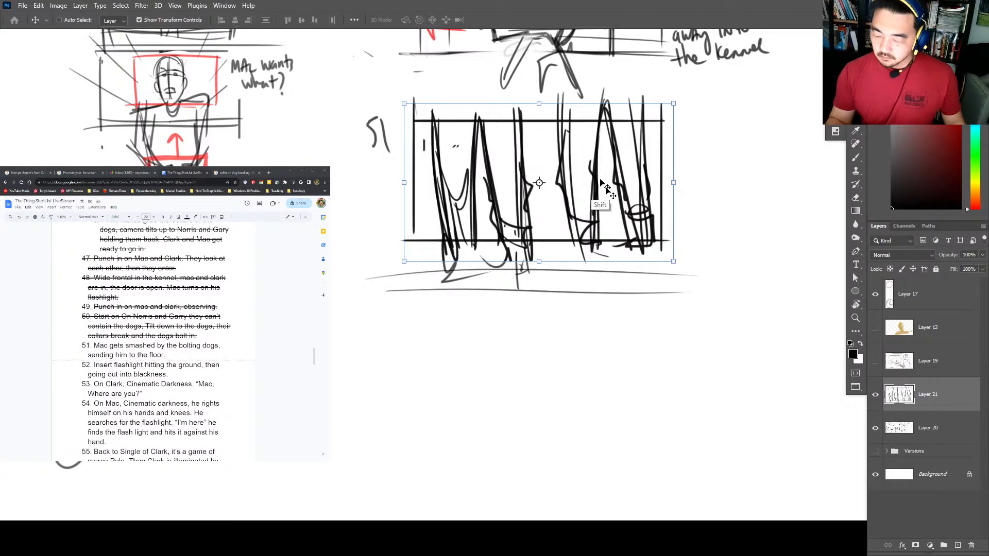
drag(592, 167, 582, 351)
key(ctrl+e)
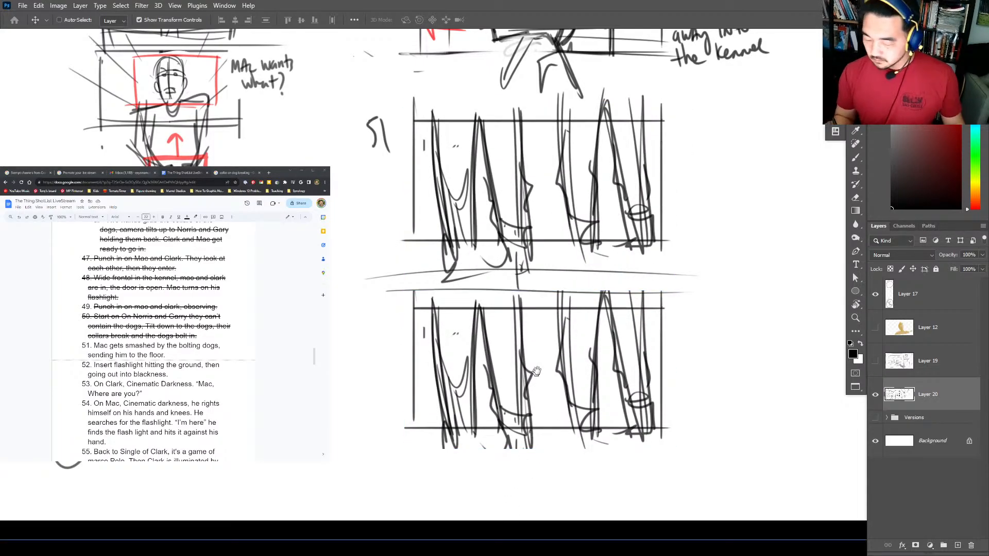
Label the duplicated panel 51A and erase the copied legs in its middle.
key(b)
mouse_move(374, 307)
mouse_down()
mouse_move(397, 251)
mouse_move(421, 257)
mouse_up()
key(e)
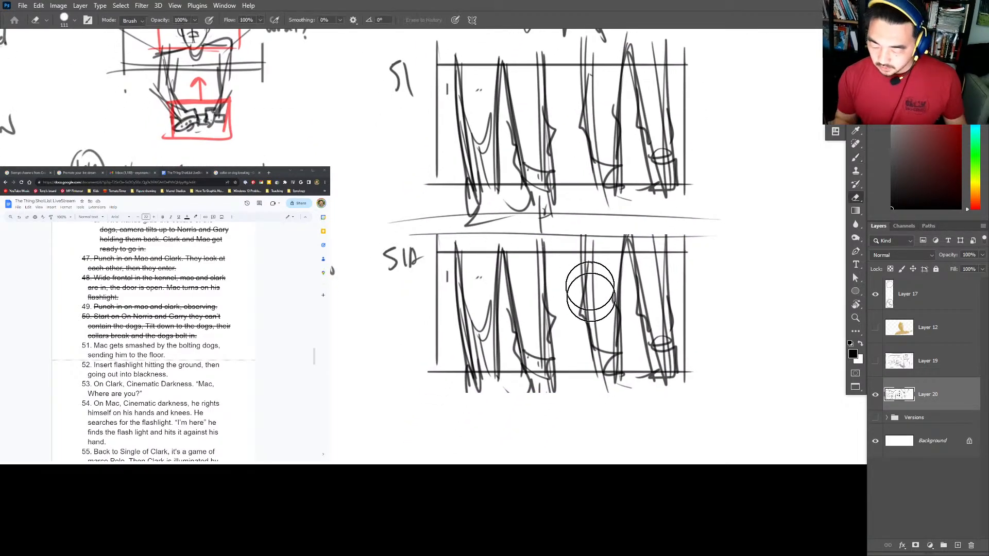
mouse_move(591, 292)
mouse_down()
mouse_move(553, 284)
mouse_move(555, 272)
mouse_move(577, 283)
mouse_move(575, 309)
mouse_move(545, 352)
mouse_move(558, 290)
mouse_move(569, 349)
mouse_up()
Sketch a rough arched dog shape in the middle of panel 51A and erase the copied legs in its left half.
key(b)
key(ctrl+z)
mouse_move(528, 295)
mouse_down()
mouse_move(522, 328)
mouse_move(533, 340)
mouse_up()
mouse_move(531, 288)
mouse_down()
mouse_move(564, 310)
mouse_move(559, 337)
mouse_up()
mouse_move(530, 281)
mouse_down()
mouse_move(518, 312)
mouse_move(469, 337)
mouse_up()
key(e)
key(b)
Sketch the bent outline of a leg at the left side of panel 51A.
drag(465, 256, 442, 309)
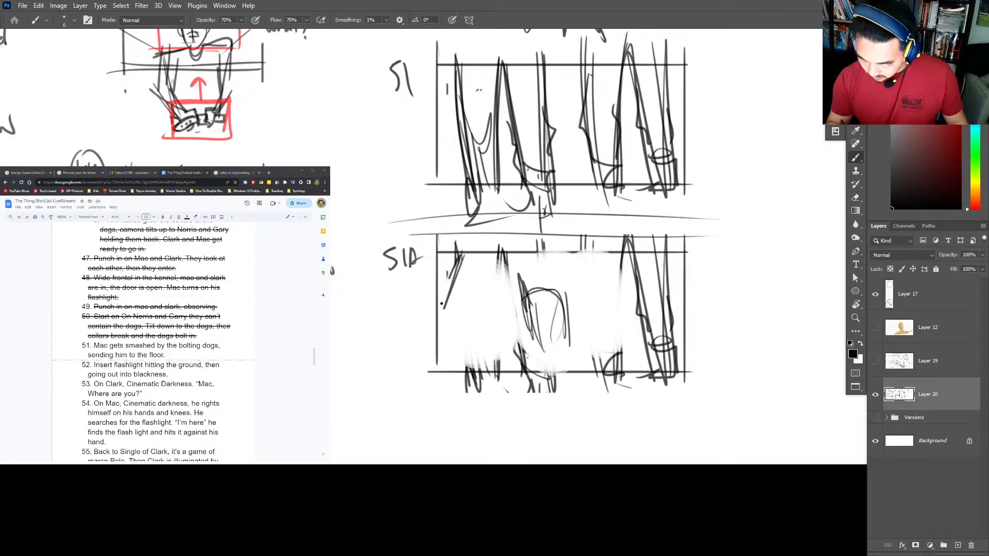
mouse_move(503, 255)
mouse_down()
mouse_move(466, 326)
mouse_move(463, 365)
mouse_up()
drag(459, 308, 441, 358)
drag(474, 353, 467, 371)
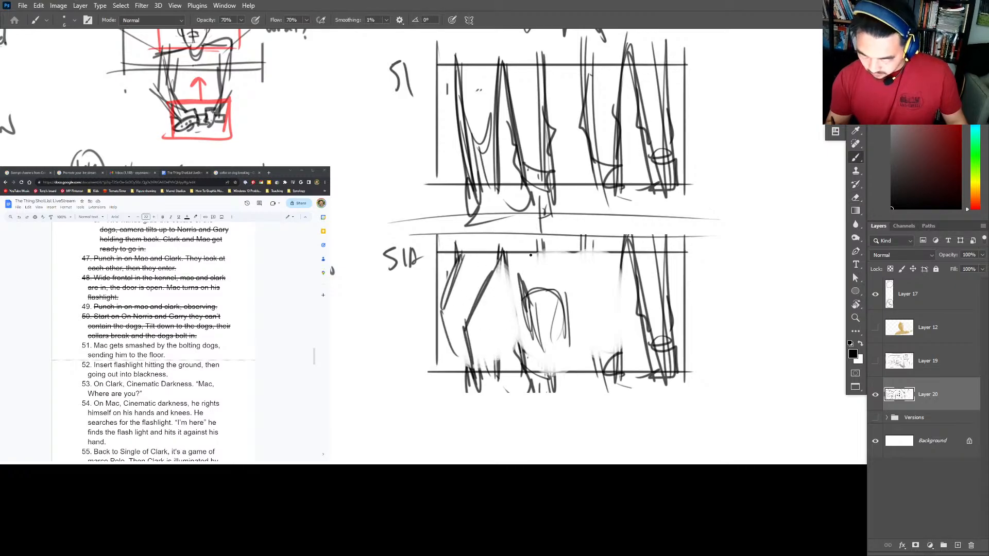
drag(534, 254, 510, 305)
drag(515, 293, 508, 375)
key(ctrl+z)
key(ctrl+z)
key(ctrl+z)
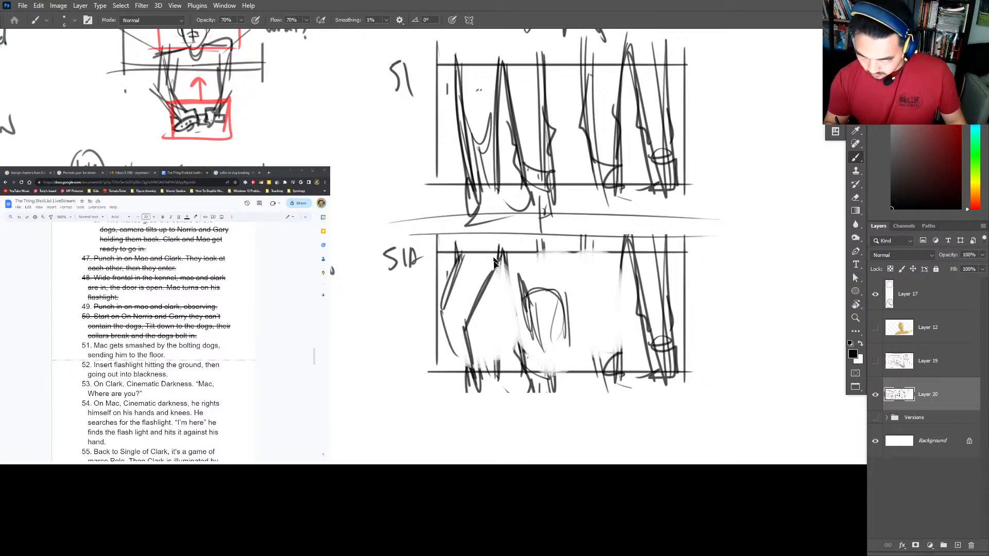
Sketch the inner contour and the second bent leg of the left figure in panel 51A.
scroll(494, 262, down, 1)
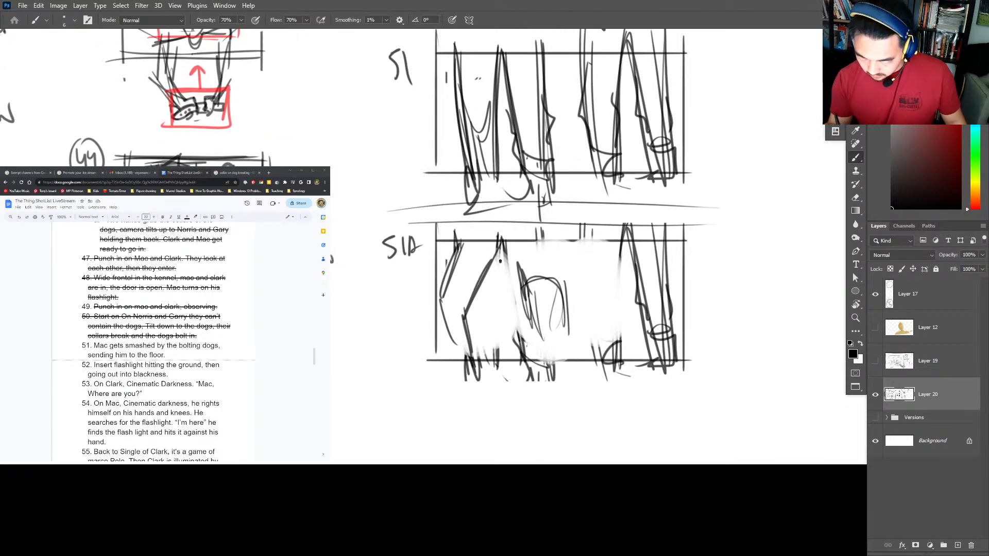
drag(500, 234, 493, 311)
drag(499, 253, 508, 361)
drag(540, 231, 522, 286)
drag(523, 281, 530, 362)
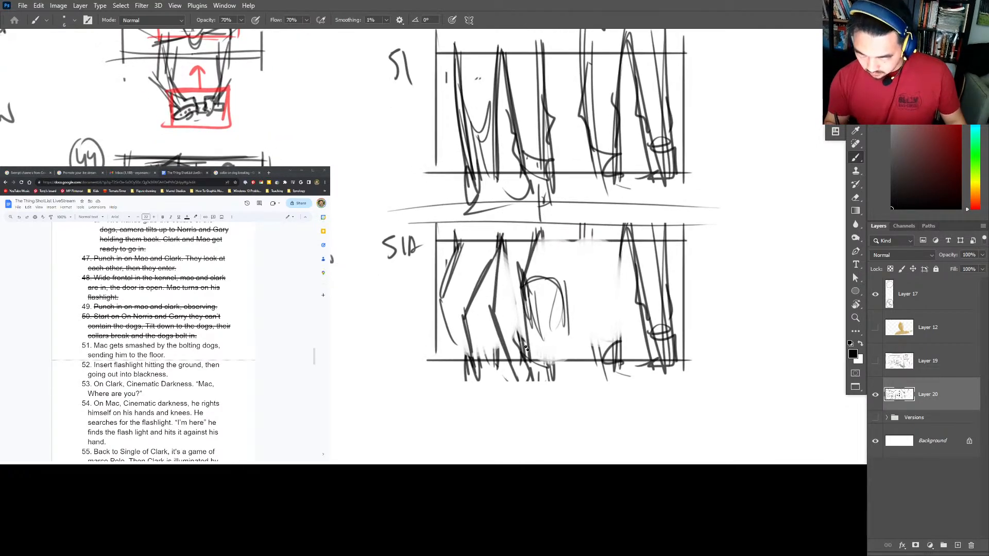
Clean up the left figure in panel 51A, then add the hips and darken the leg outlines.
key(e)
drag(485, 270, 494, 260)
key(b)
mouse_move(491, 211)
mouse_down()
mouse_move(536, 240)
mouse_move(466, 309)
mouse_up()
drag(508, 232, 476, 376)
Draw the dog's round head with a muzzle and its body behind it between the legs in panel 51A.
drag(530, 253, 532, 356)
mouse_move(540, 316)
mouse_down()
mouse_move(535, 275)
mouse_move(541, 325)
mouse_up()
drag(559, 280, 550, 288)
mouse_move(536, 334)
mouse_down()
mouse_move(564, 302)
mouse_move(587, 314)
mouse_up()
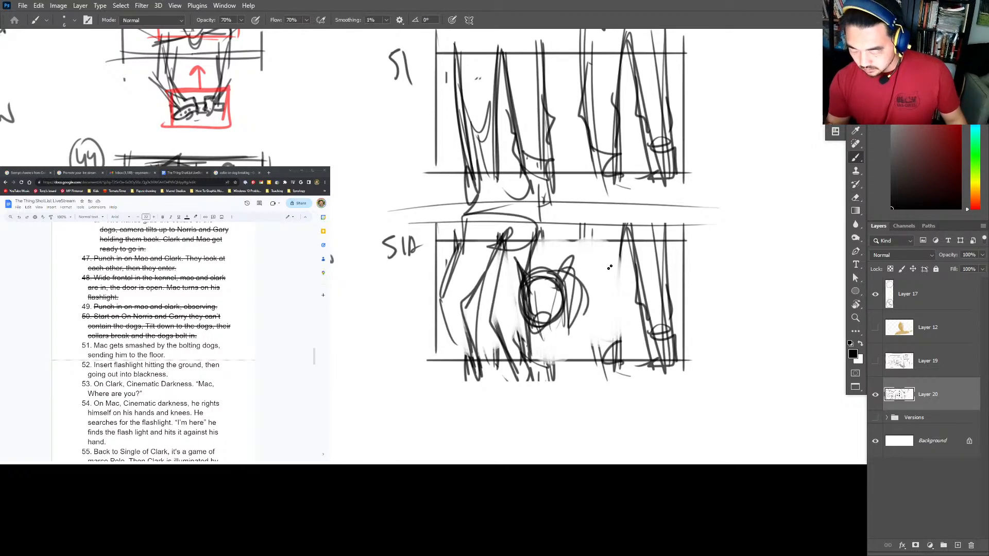
Replace the copied legs in the right half of panel 51A with a new pair of spread legs below an oval hip.
key(e)
mouse_move(646, 268)
mouse_down()
mouse_move(656, 236)
mouse_move(618, 329)
mouse_up()
key(b)
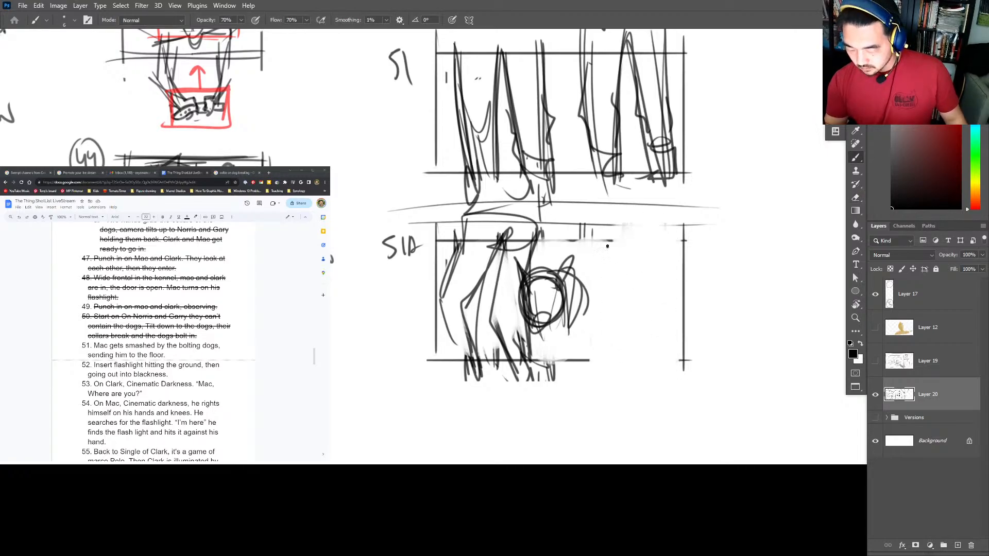
drag(606, 226, 604, 229)
mouse_move(599, 292)
mouse_down()
mouse_move(606, 227)
mouse_move(611, 367)
mouse_up()
drag(635, 246, 626, 361)
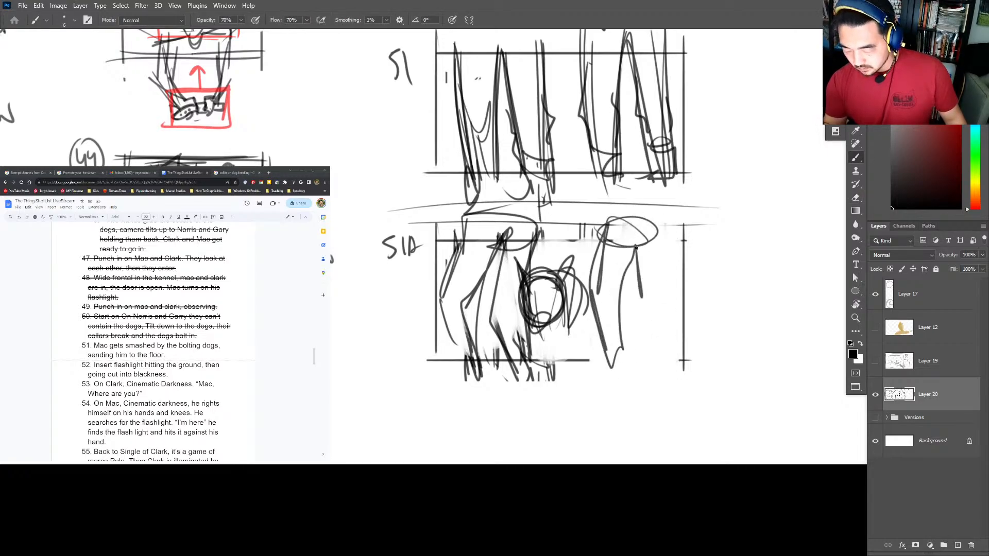
mouse_move(655, 231)
mouse_down()
mouse_move(672, 366)
mouse_move(574, 361)
mouse_up()
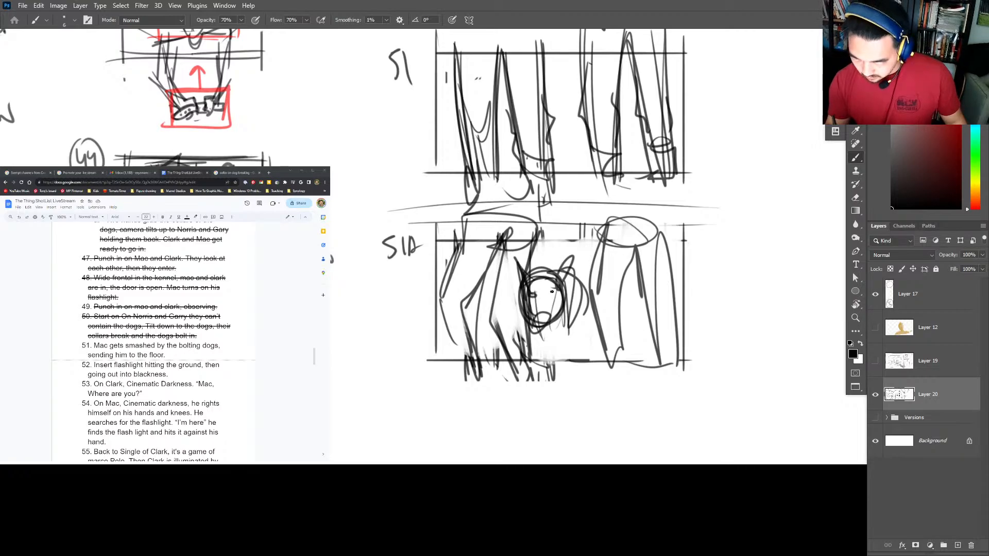
Add the dog's facial features in panel 51A and draw a red arrow pointing down beneath it.
mouse_move(540, 322)
mouse_down()
mouse_move(528, 226)
mouse_move(492, 335)
mouse_move(520, 375)
mouse_up()
key(z)
key(b)
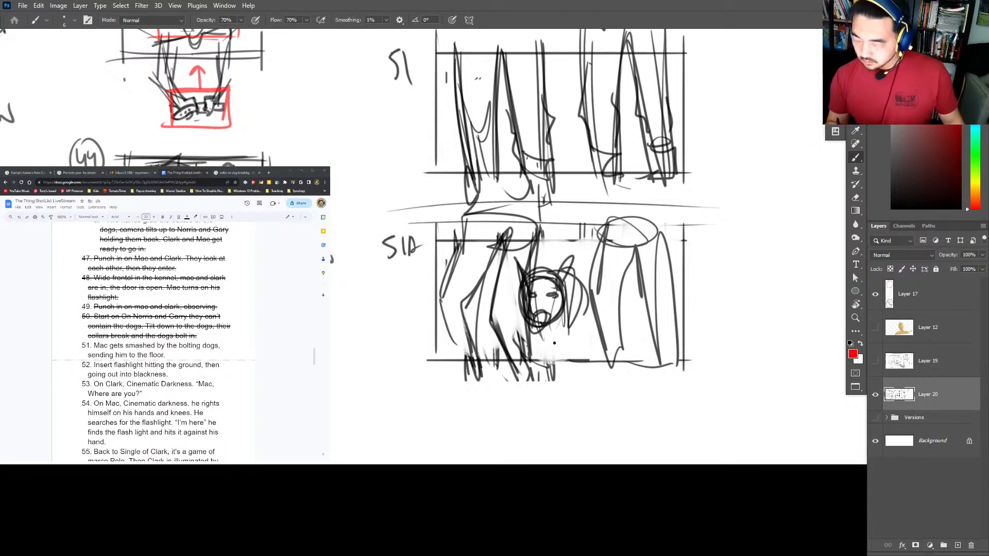
mouse_move(524, 364)
mouse_down()
mouse_move(528, 397)
mouse_move(551, 378)
mouse_up()
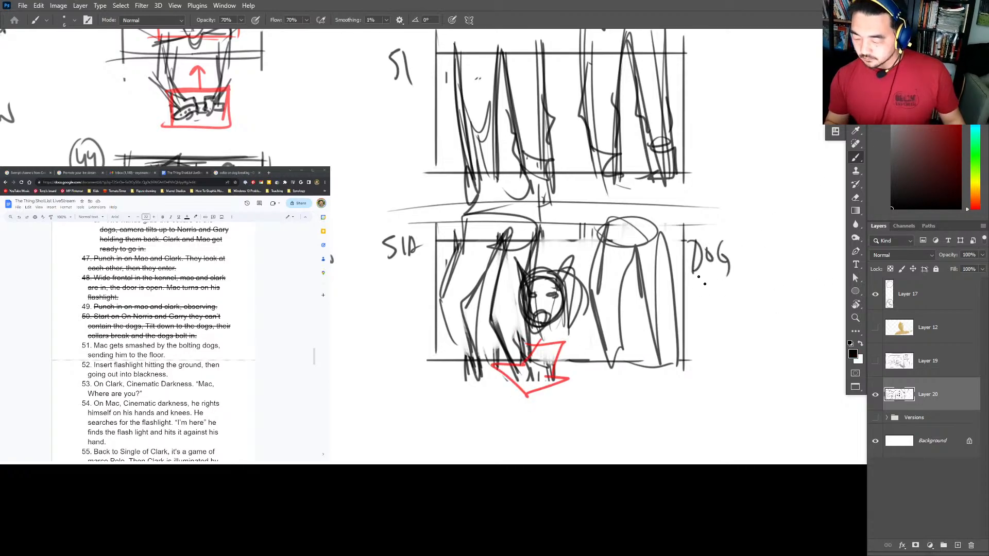
Write the note "Dog Bolts IN" beside panel 51A in black.
drag(730, 270, 733, 294)
drag(726, 281, 742, 287)
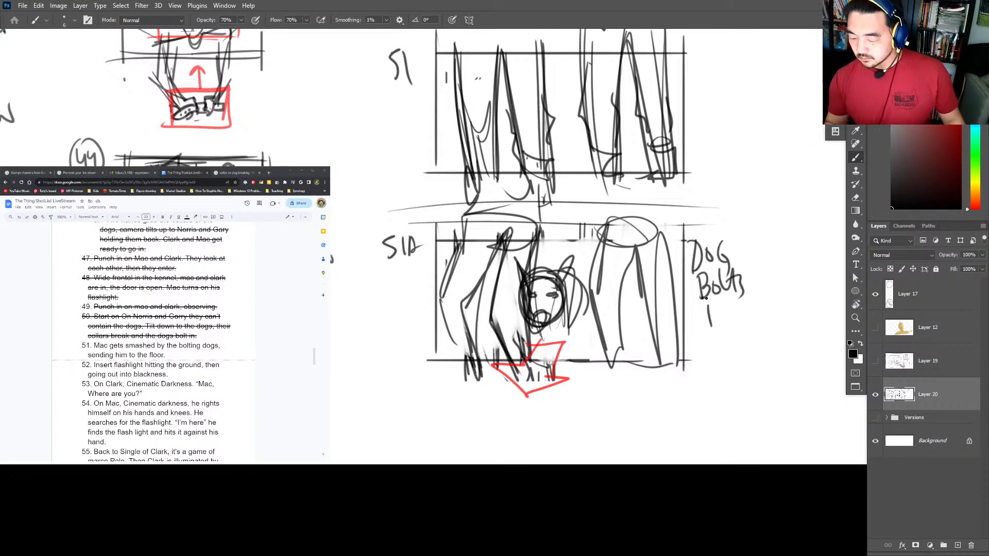
drag(716, 321, 738, 292)
Clear the topics notes and their thumbnail sketches from the open canvas area and make Layer 20 active again.
key(ctrl+space)
drag(812, 283, 768, 268)
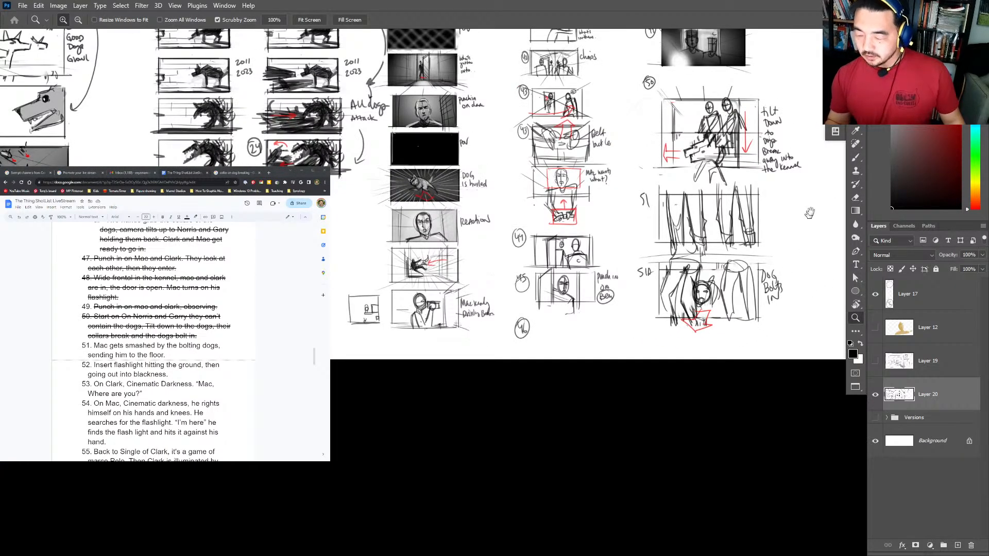
drag(806, 170, 368, 420)
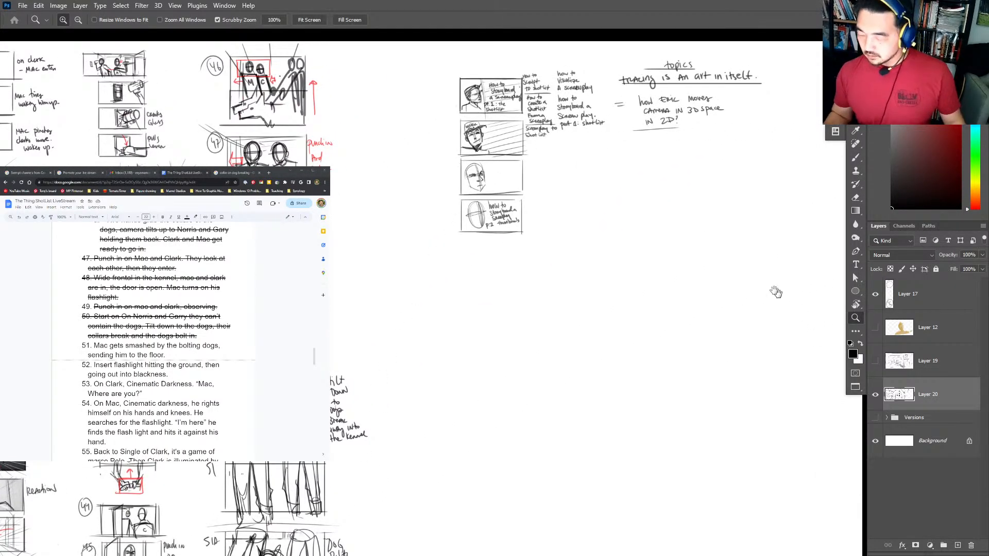
key(m)
drag(809, 41, 404, 260)
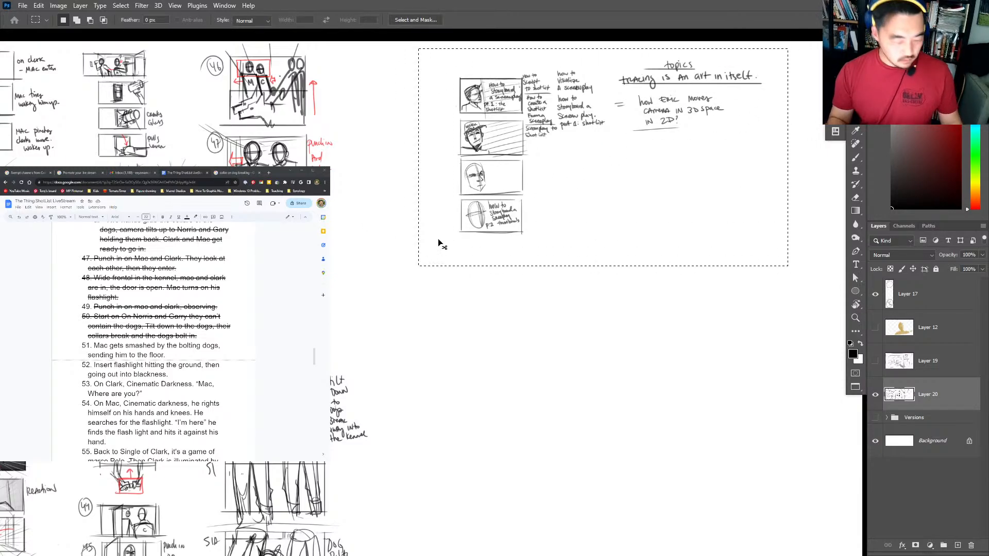
key(Delete)
click(897, 419)
key(ctrl+z)
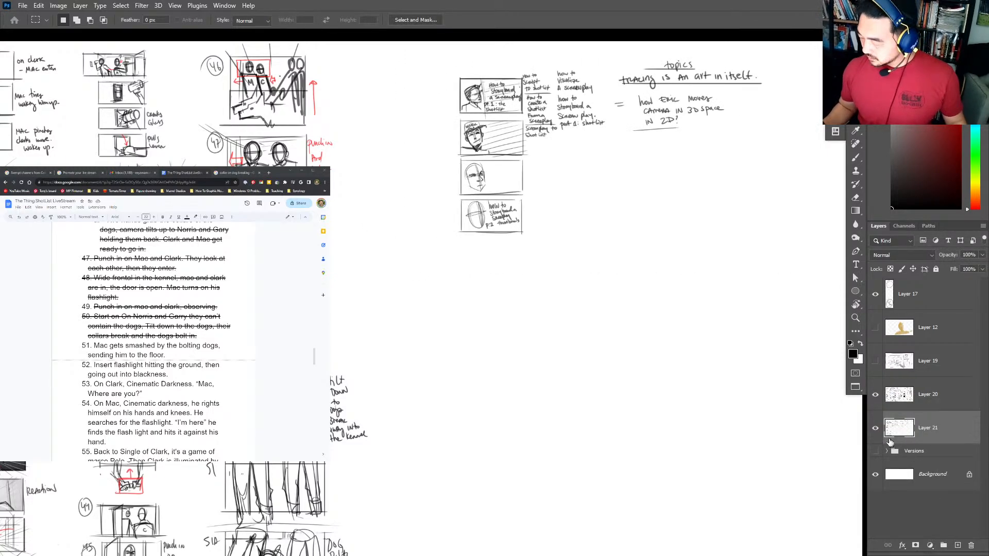
key(ctrl+shift+z)
click(897, 400)
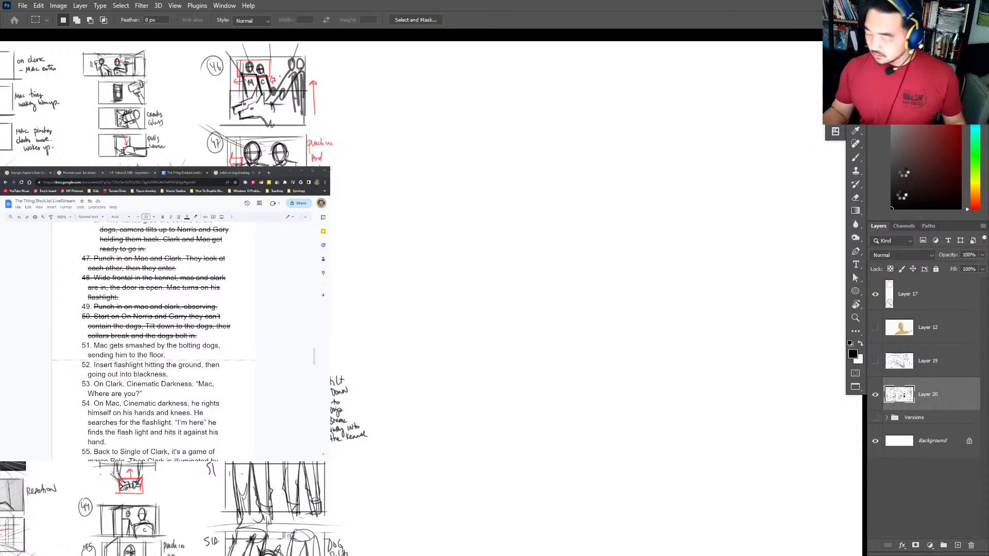
Draw a rectangular frame for a new panel in the cleared area beside panel 46.
key(b)
scroll(371, 96, up, 1)
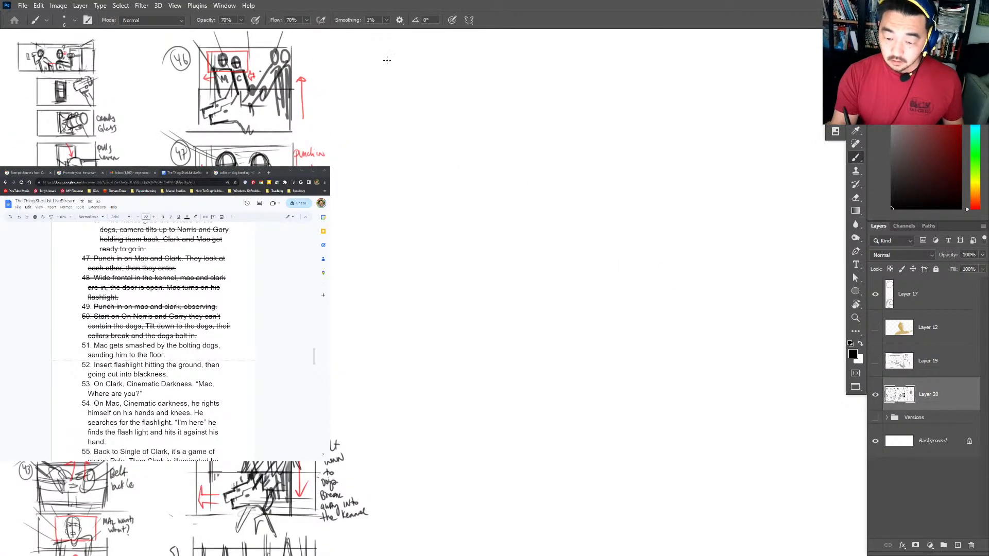
mouse_move(390, 56)
mouse_down()
mouse_move(391, 107)
mouse_move(506, 61)
mouse_move(480, 111)
mouse_up()
drag(383, 108, 489, 108)
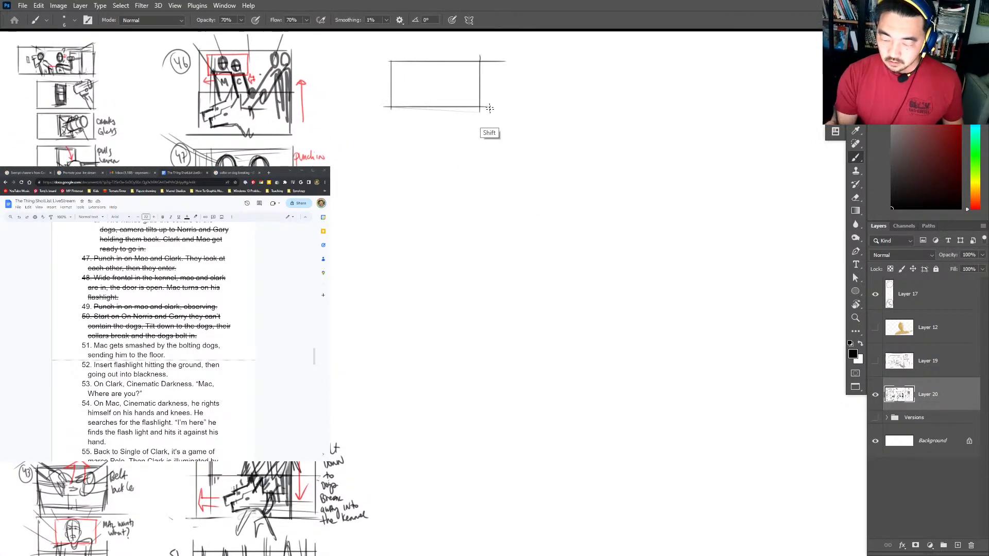
Sketch Mac's head with face guidelines, his shoulders and a raised arm in the new panel, redoing the first stroke.
scroll(426, 82, up, 2)
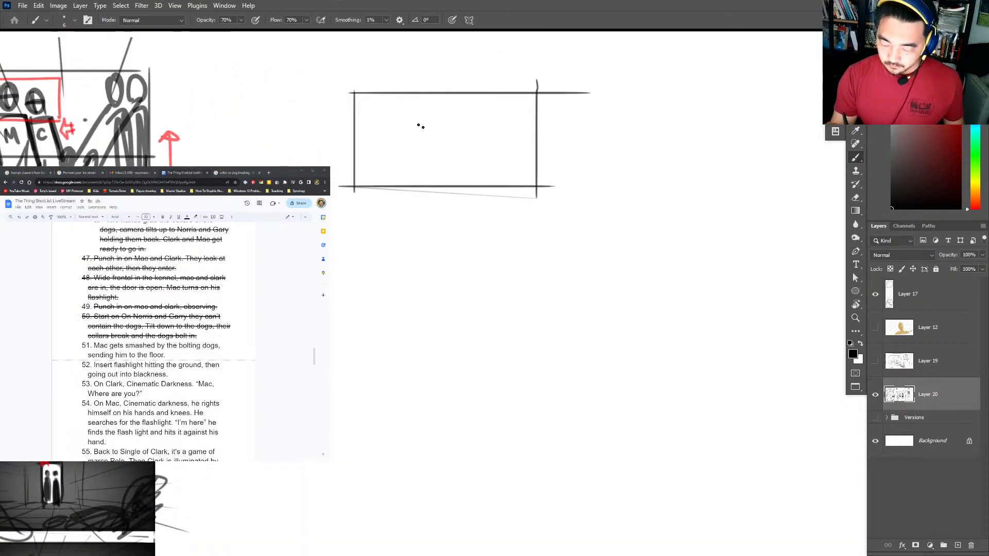
drag(418, 125, 407, 147)
key(ctrl+z)
mouse_move(415, 111)
mouse_down()
mouse_move(405, 148)
mouse_move(473, 118)
mouse_up()
drag(474, 123, 444, 164)
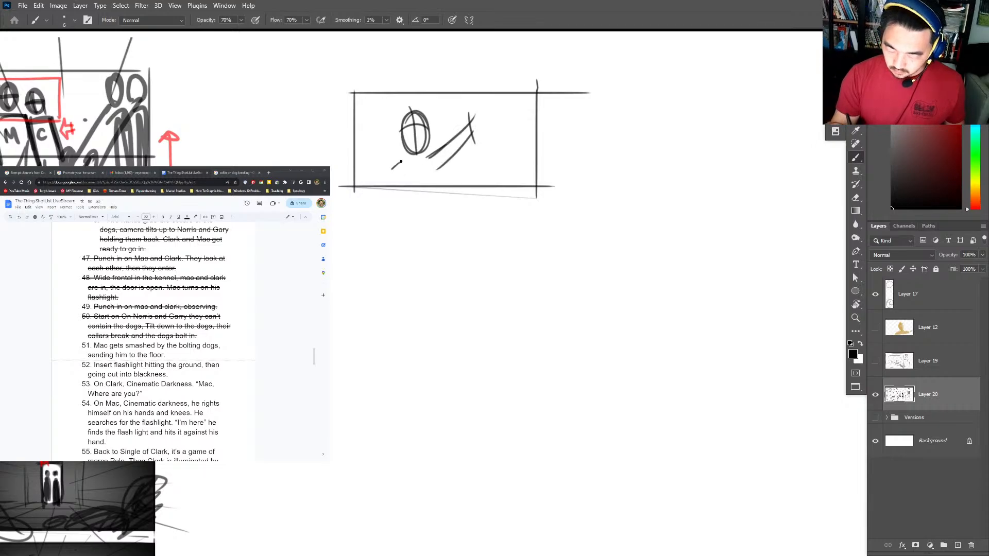
Sketch a smaller second figure with head and shoulders at the right edge of the new panel.
key(ctrl+z)
drag(524, 137, 502, 163)
mouse_move(531, 144)
mouse_down()
mouse_move(541, 155)
mouse_move(507, 187)
mouse_up()
drag(522, 164, 525, 185)
Redraw Mac's arm lower with the flashlight flying out of his hand, and letter his chest M.
drag(488, 98, 482, 135)
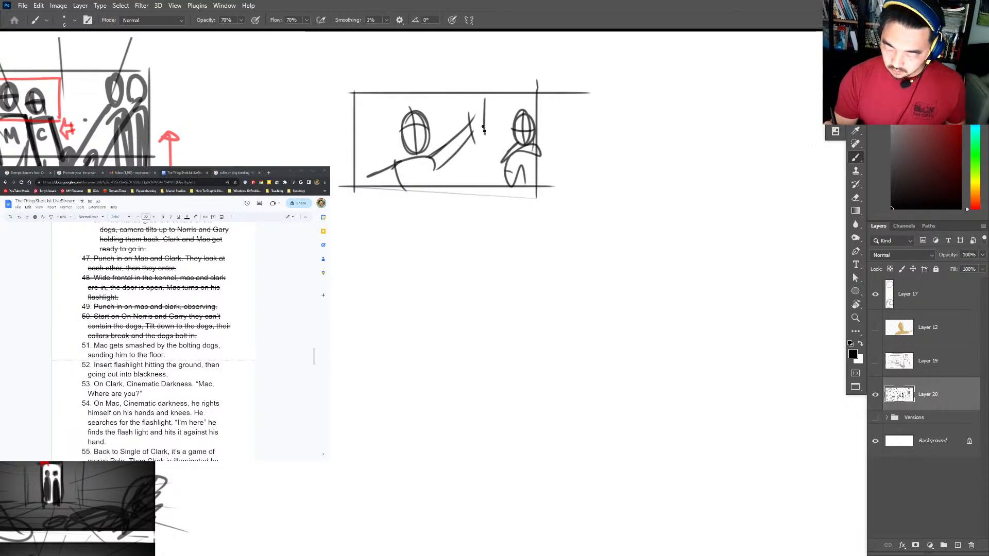
key(ctrl+z)
mouse_move(496, 99)
mouse_down()
mouse_move(453, 144)
mouse_move(461, 157)
mouse_move(473, 118)
mouse_move(484, 129)
mouse_move(465, 166)
mouse_move(483, 148)
mouse_up()
key(e)
key(b)
key(e)
key(b)
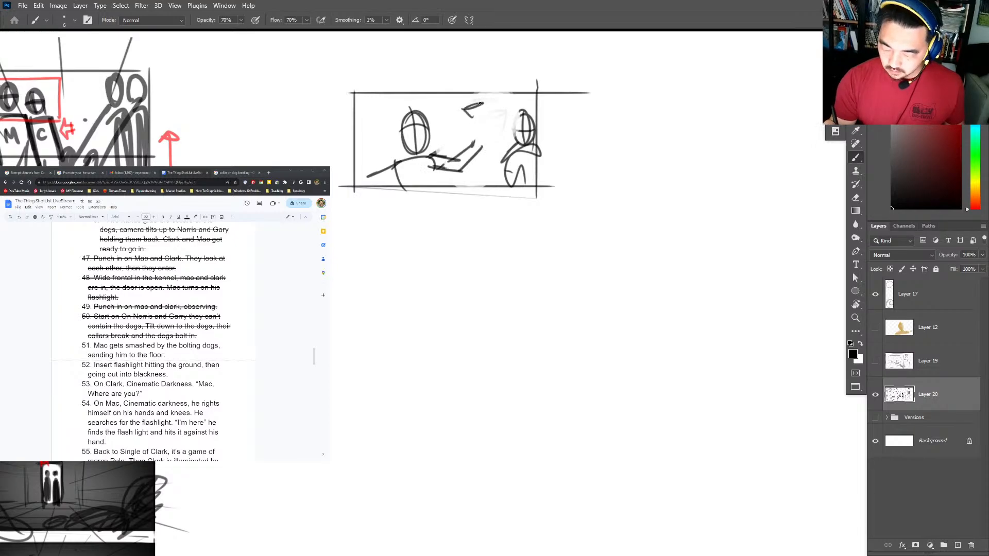
key(ctrl+z)
key(ctrl+z)
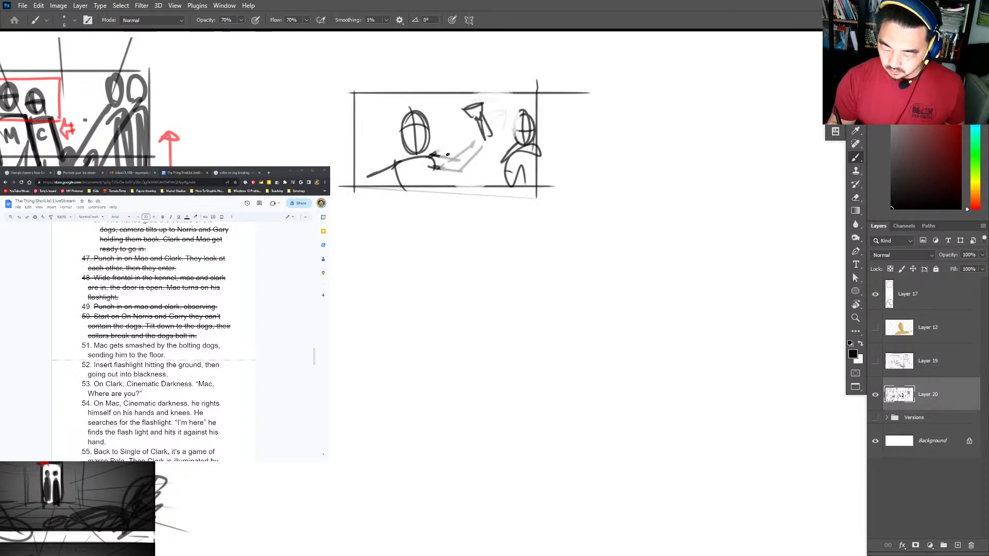
drag(409, 183, 428, 183)
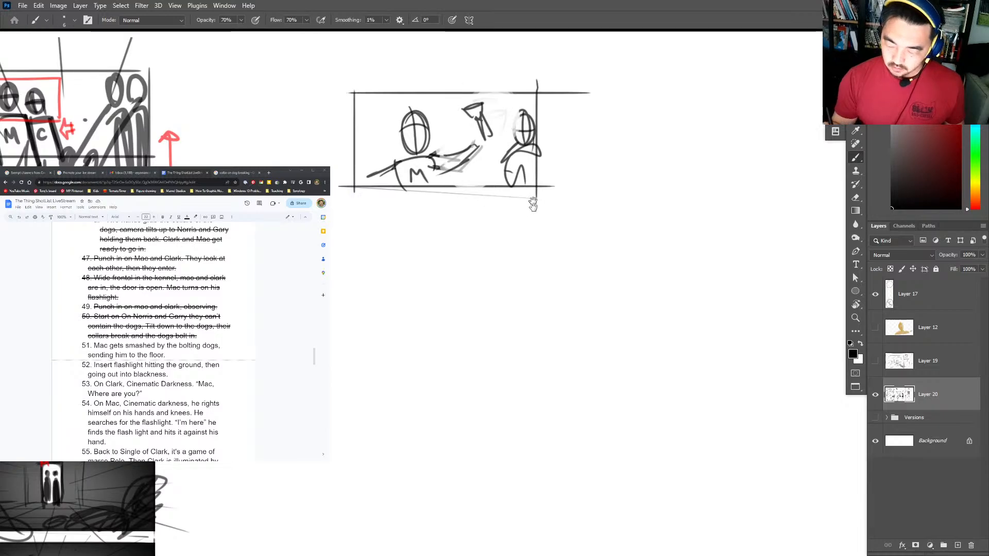
Write the note "Mac Falls Drops Light" beside the new panel.
scroll(533, 204, down, 2)
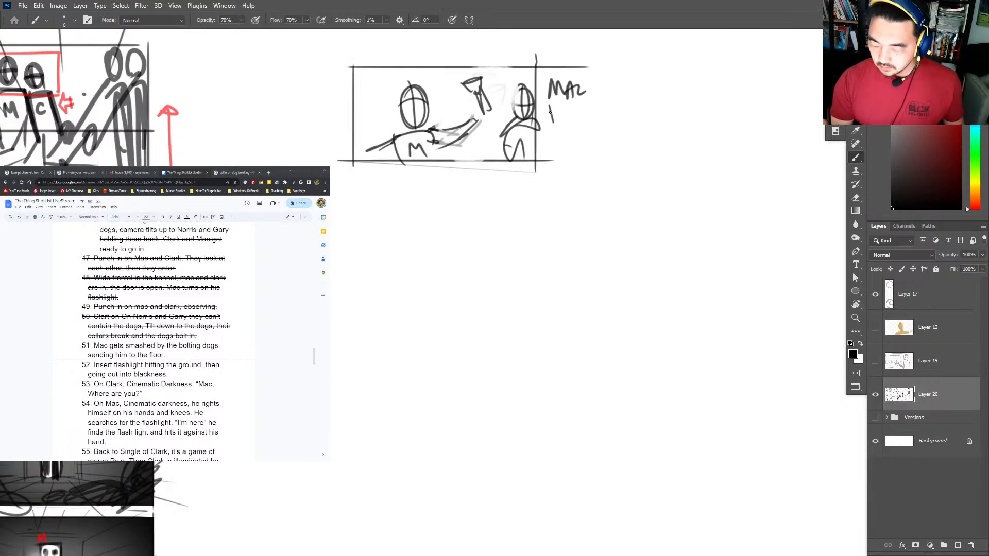
drag(550, 106, 561, 117)
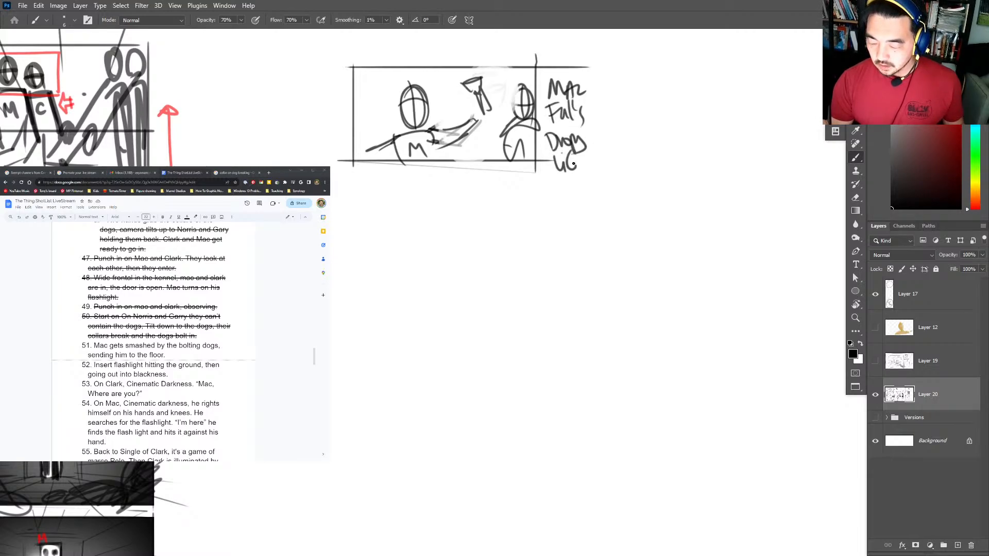
drag(596, 151, 595, 165)
drag(589, 159, 602, 157)
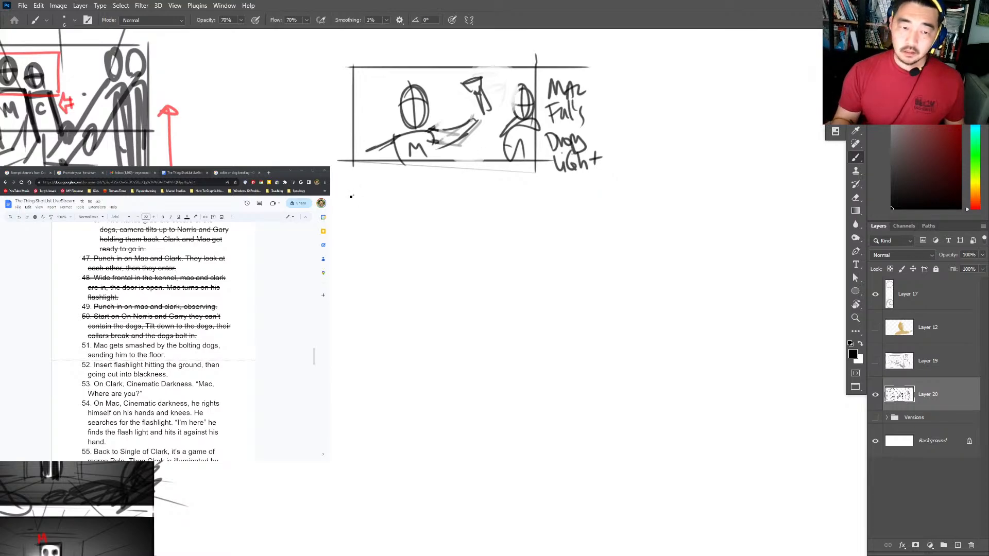
Draw another rectangular panel frame below the falling Mac panel, redoing its lower edge.
mouse_move(354, 183)
mouse_down()
mouse_move(353, 293)
mouse_move(539, 185)
mouse_move(544, 279)
mouse_up()
drag(342, 264, 573, 264)
key(ctrl+z)
drag(343, 275, 540, 275)
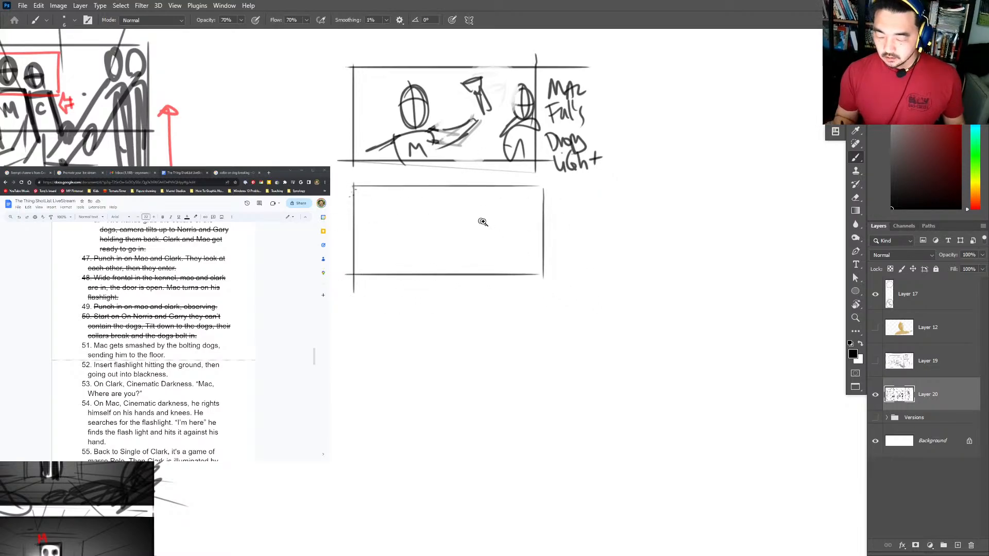
Sketch a fallen flashlight with its round lens, barrel, ground shadow and two falling-motion lines in the empty panel below Mac's fall.
mouse_move(481, 221)
mouse_down()
mouse_move(473, 214)
mouse_move(463, 245)
mouse_move(493, 205)
mouse_up()
key(ctrl+z)
key(ctrl+z)
drag(430, 154, 470, 227)
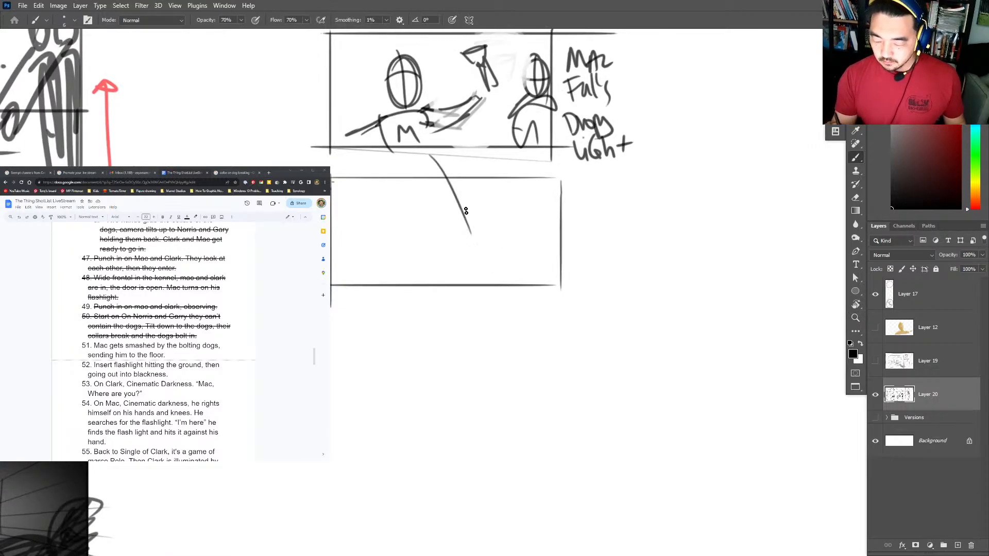
drag(465, 155, 479, 217)
drag(470, 228, 442, 233)
mouse_move(495, 262)
mouse_down()
mouse_move(491, 229)
mouse_move(510, 244)
mouse_move(422, 238)
mouse_up()
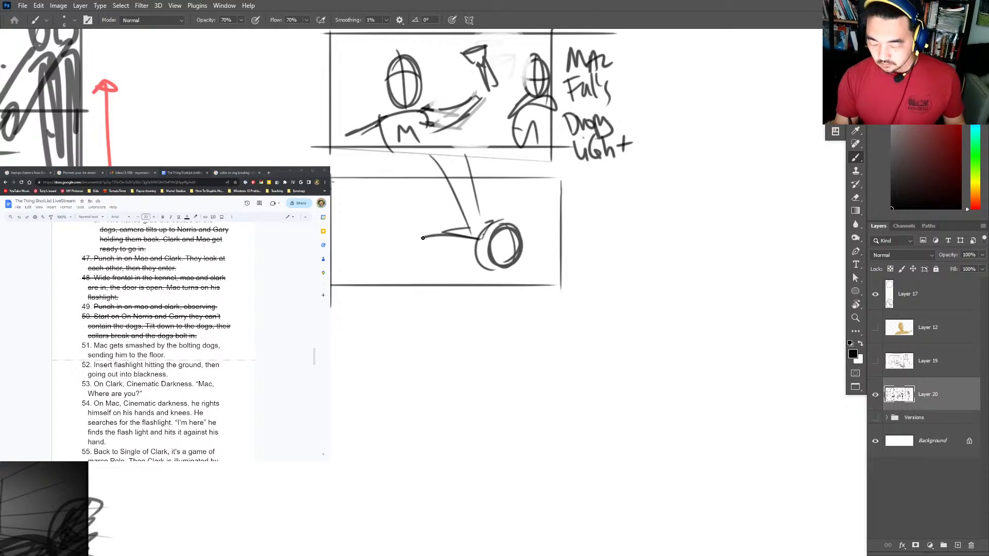
drag(484, 256, 384, 261)
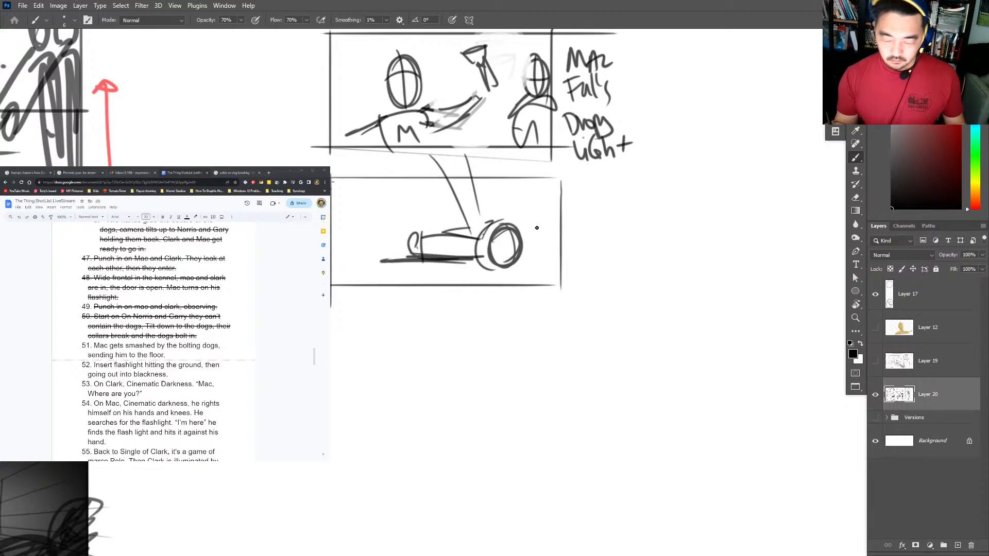
Add a ground line behind the flashlight, redoing its first stroke, and reinforce the panel's right edge.
drag(331, 240, 414, 239)
key(ctrl+z)
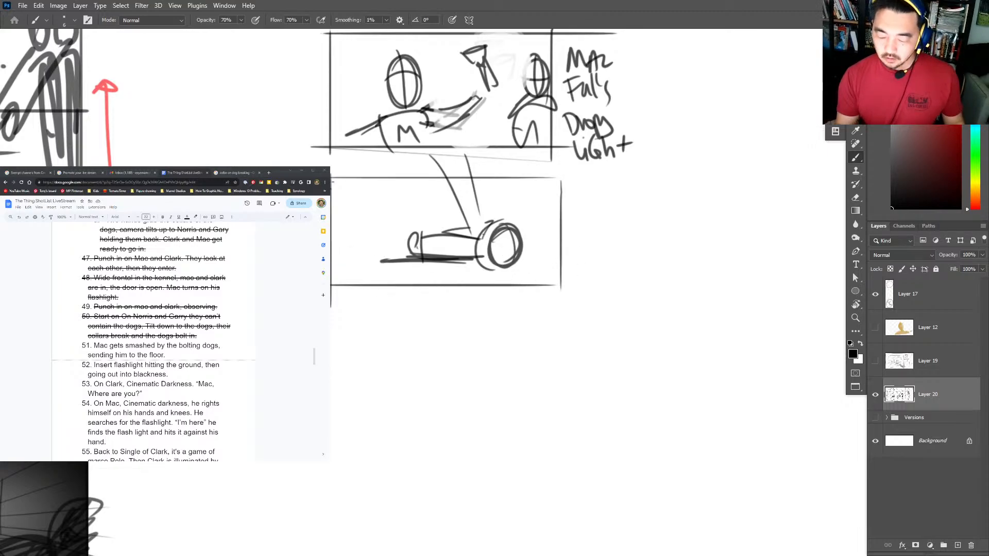
drag(332, 249, 392, 249)
drag(560, 198, 561, 263)
Draw another rectangular panel frame directly below the flashlight panel.
scroll(519, 215, down, 3)
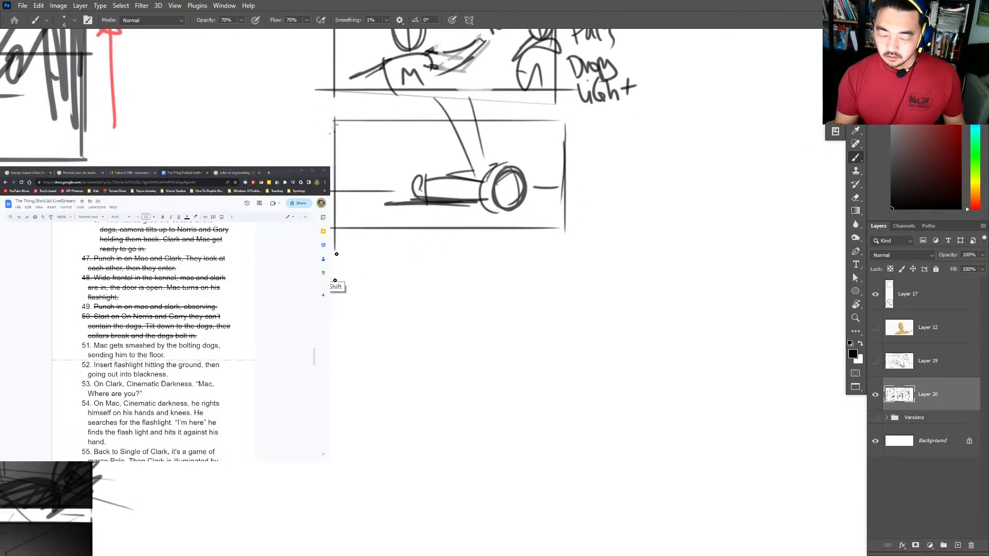
drag(337, 254, 336, 367)
mouse_move(337, 256)
mouse_down()
mouse_move(569, 256)
mouse_move(570, 379)
mouse_move(333, 379)
mouse_up()
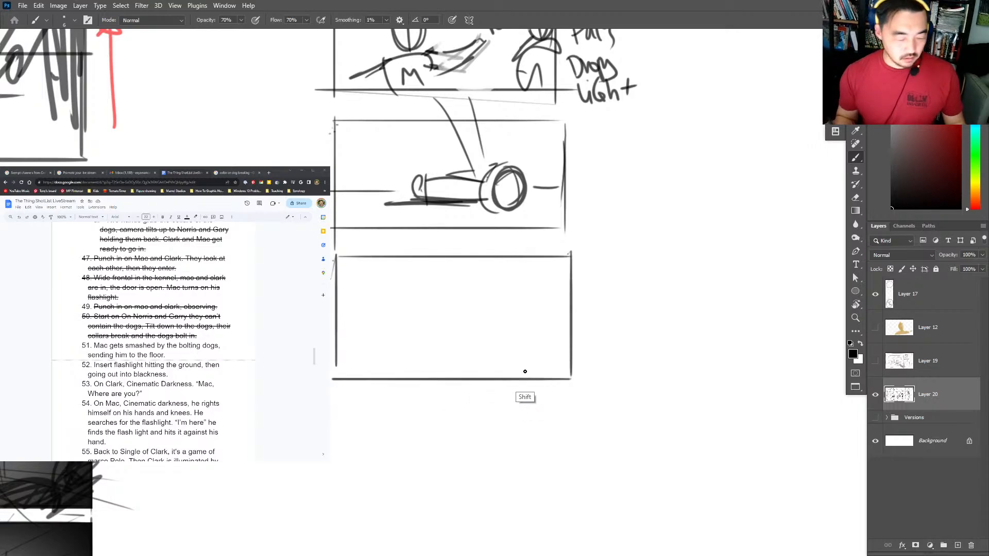
Duplicate the flashlight drawing, move the copy into the empty frame below, and merge it into the storyboard layer.
key(m)
drag(306, 226, 577, 116)
key(ctrl+j)
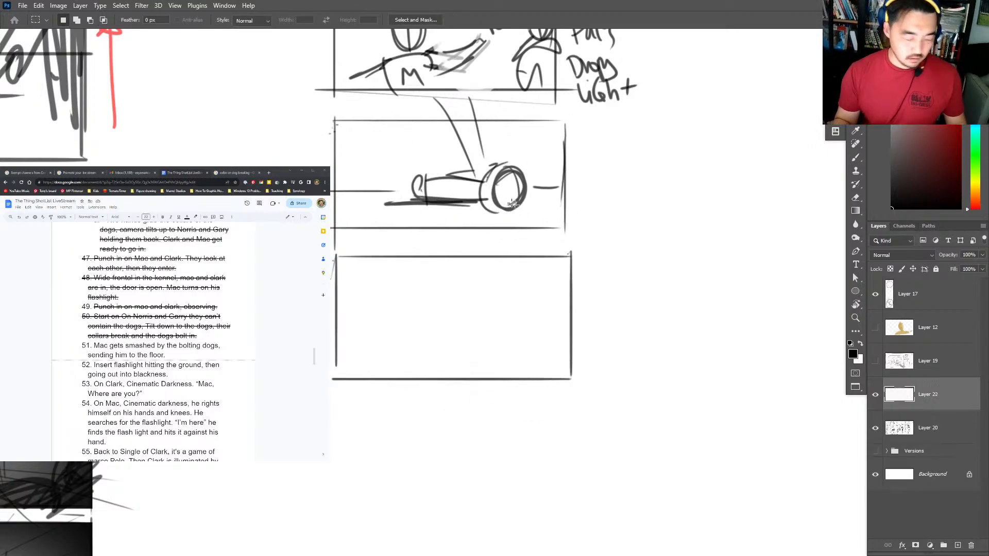
key(v)
drag(513, 205, 515, 345)
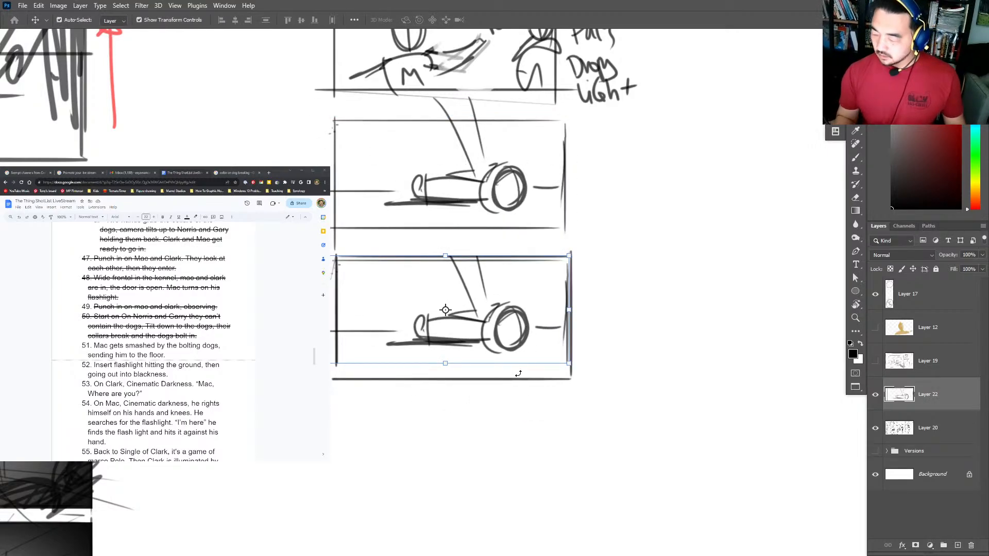
key(ctrl+e)
Darken the lower flashlight panel with a black gradient from its upper edge, then deselect it.
key(m)
drag(576, 254, 335, 383)
key(g)
mouse_move(469, 236)
mouse_down()
mouse_move(456, 282)
mouse_move(536, 342)
mouse_move(561, 243)
mouse_up()
key(e)
key(ctrl+d)
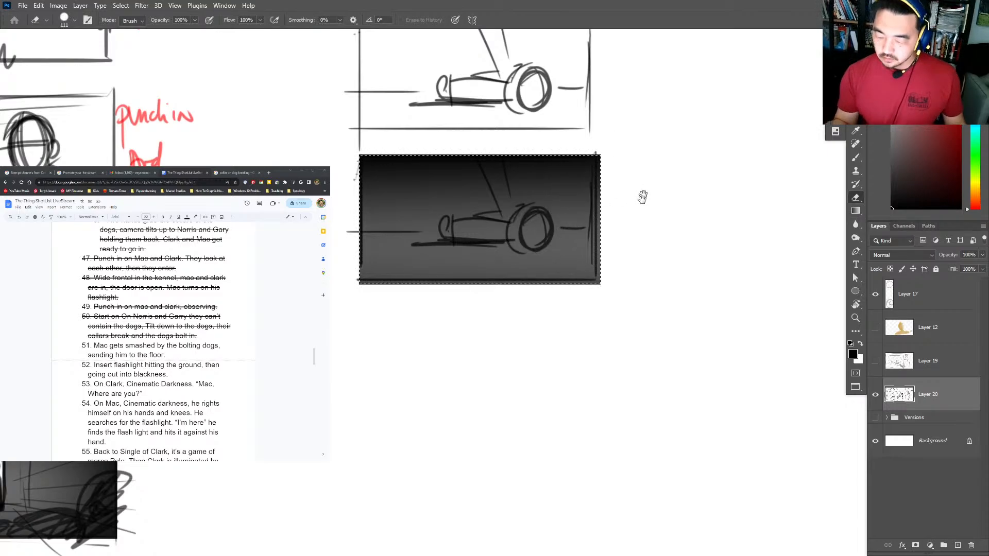
scroll(641, 194, up, 3)
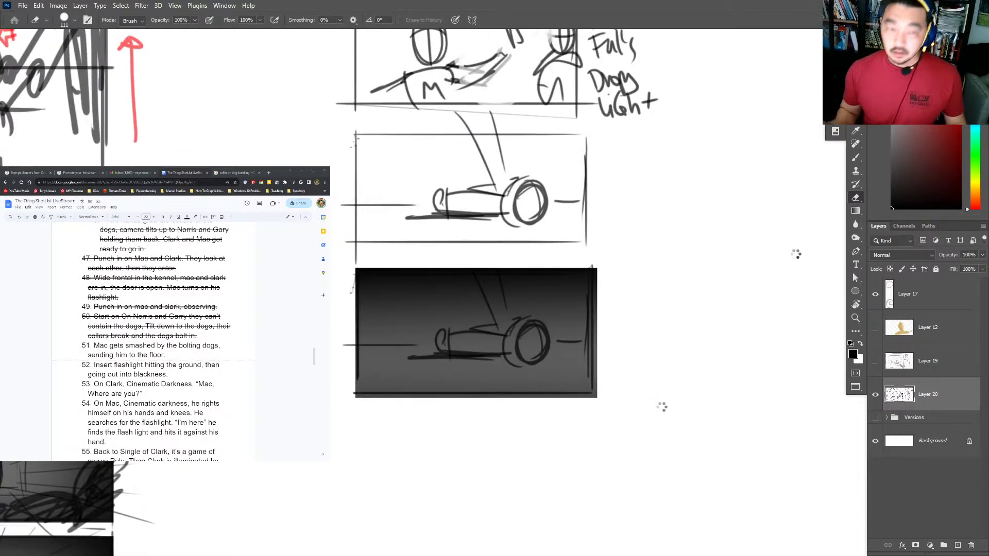
key(b)
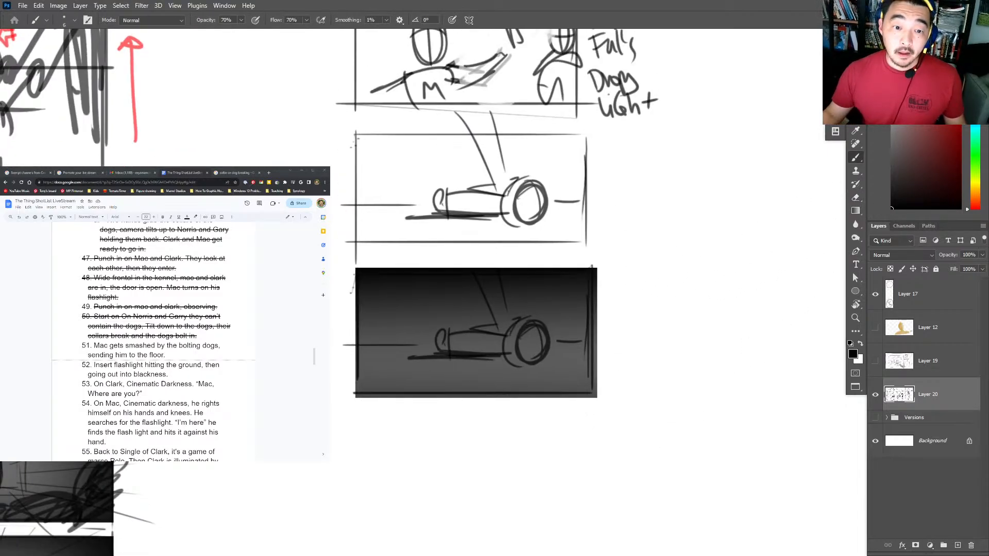
Strike through shots 51 and 52 in the Google Docs shot list and return to the Photoshop canvas.
drag(168, 374, 94, 346)
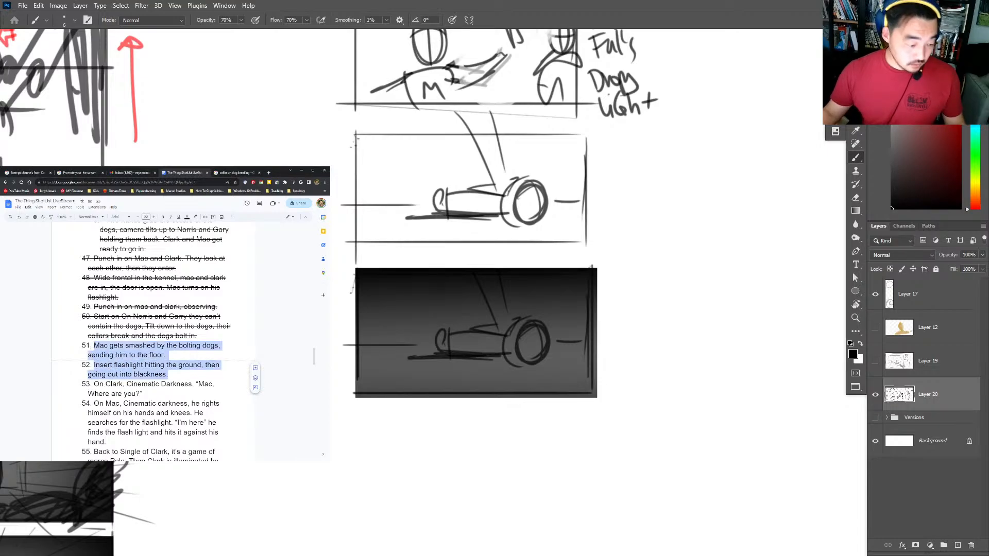
key(alt+shift+5)
scroll(154, 340, down, 2)
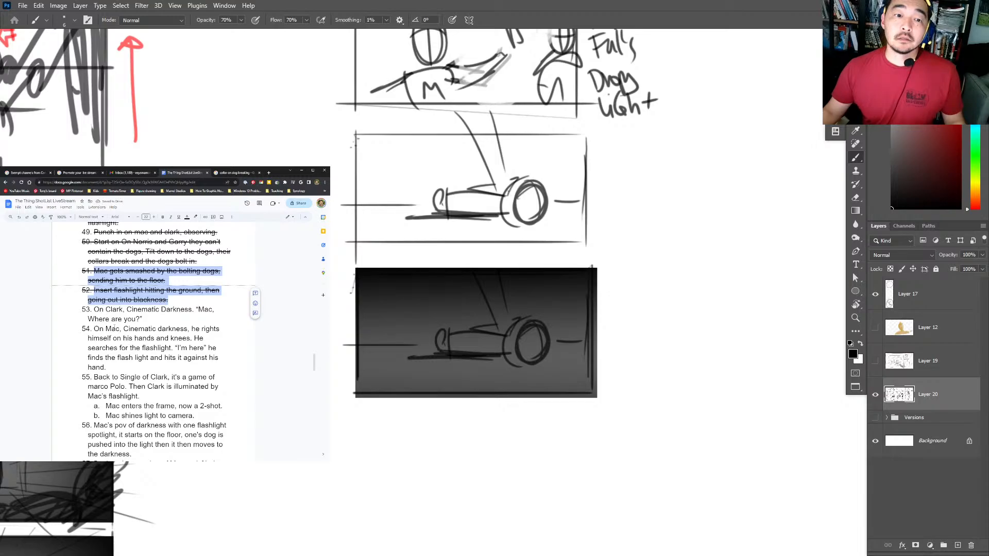
click(844, 256)
Draw a rectangular frame for shot 53 with straight lines below the darkened flashlight panel.
drag(542, 442, 537, 355)
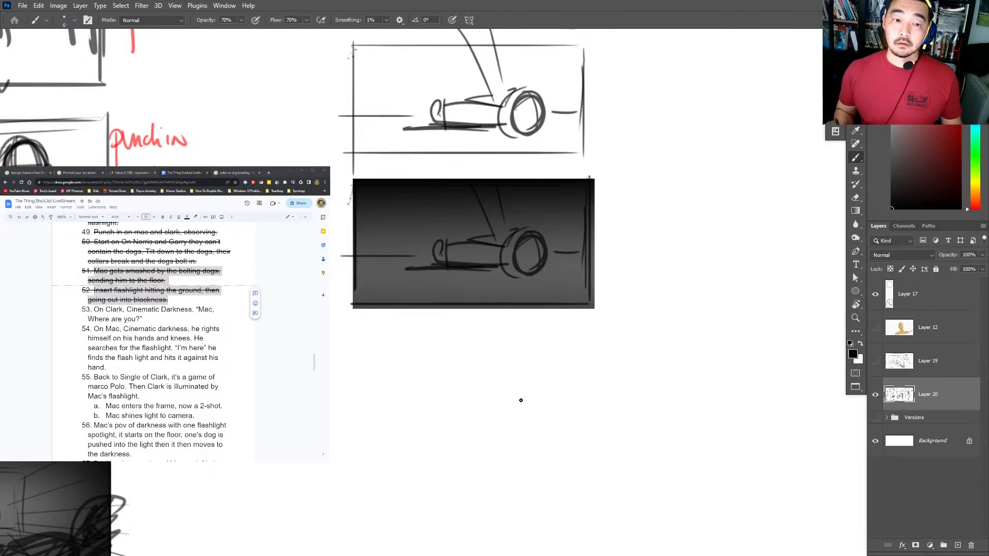
drag(474, 388, 474, 287)
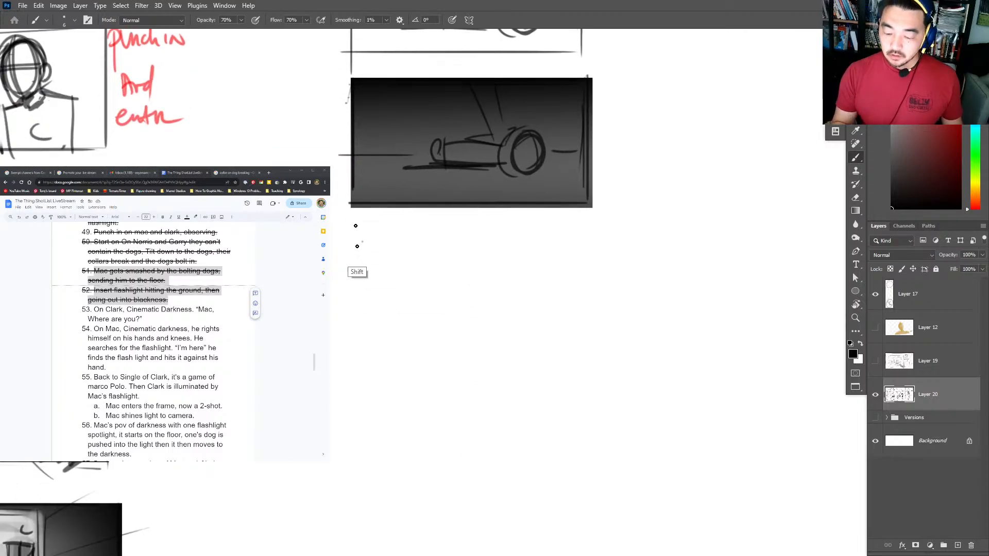
click(356, 327)
shift+click(356, 227)
shift+click(586, 227)
shift+click(586, 337)
shift+click(586, 351)
shift+click(352, 351)
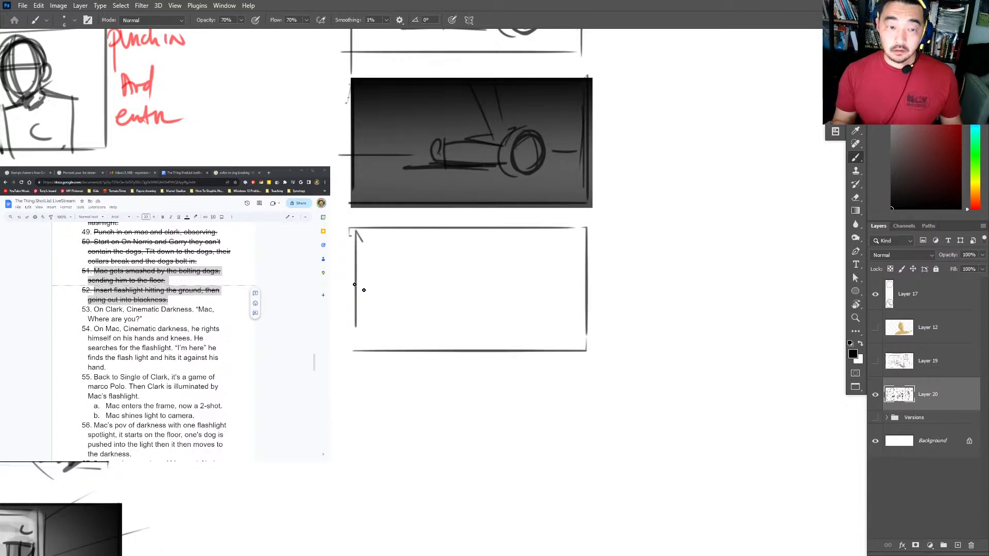
Sketch Clark's head, neck and shoulders on the right side of the new panel and add a circled C.
mouse_move(521, 242)
mouse_down()
mouse_move(538, 304)
mouse_move(501, 296)
mouse_move(525, 317)
mouse_up()
mouse_move(509, 279)
mouse_down()
mouse_move(543, 275)
mouse_move(536, 335)
mouse_move(485, 350)
mouse_up()
drag(523, 322, 567, 351)
drag(563, 233, 551, 258)
drag(518, 316, 449, 350)
mouse_move(520, 319)
mouse_down()
mouse_move(569, 330)
mouse_move(575, 354)
mouse_move(554, 317)
mouse_up()
Fill Clark's panel with a dark gradient, undoing the first pass and applying a lighter one.
key(m)
mouse_move(569, 189)
mouse_down()
mouse_move(362, 307)
mouse_move(334, 314)
mouse_up()
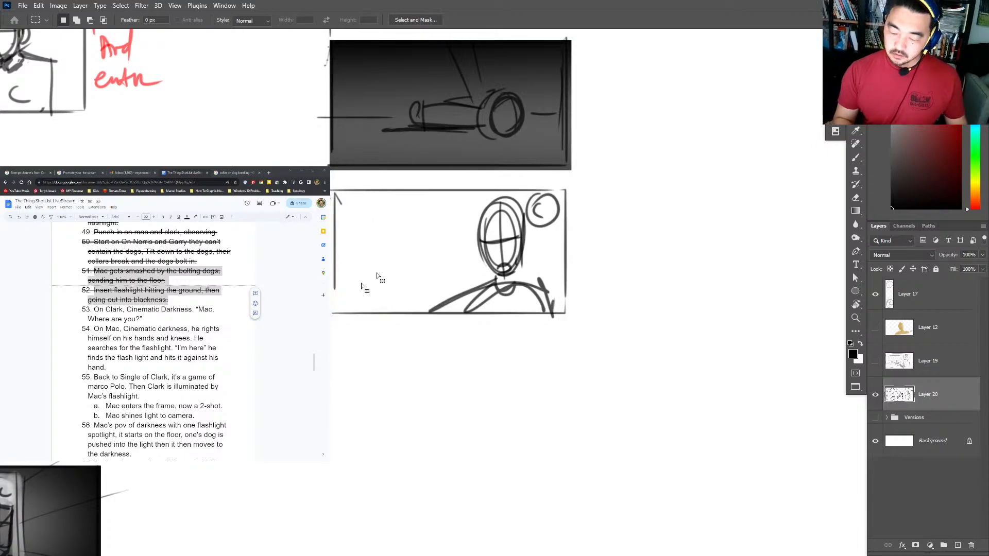
key(g)
drag(470, 170, 464, 412)
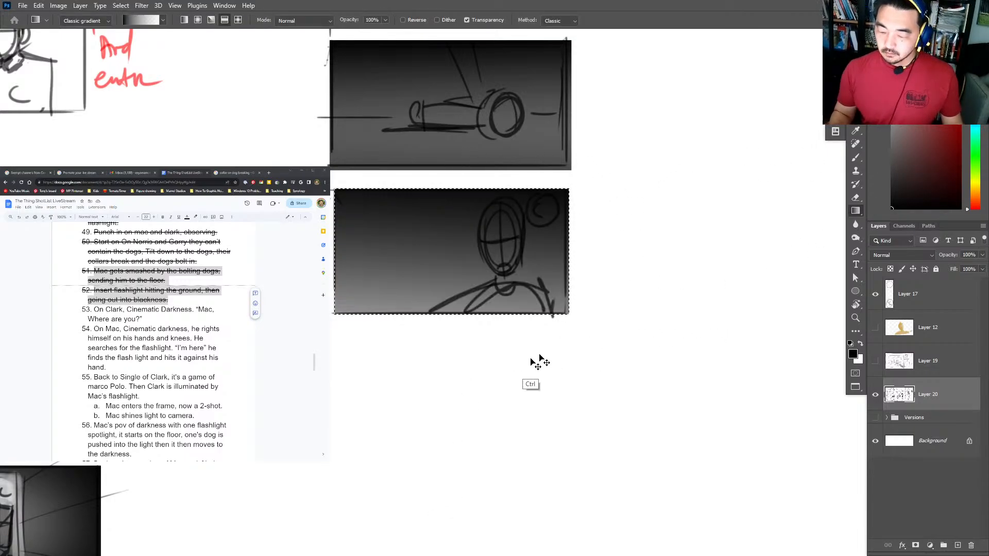
key(ctrl+z)
drag(515, 381, 558, 313)
key(ctrl+d)
Draw the next rectangular panel frame below panel 53 and number it 54.
key(m)
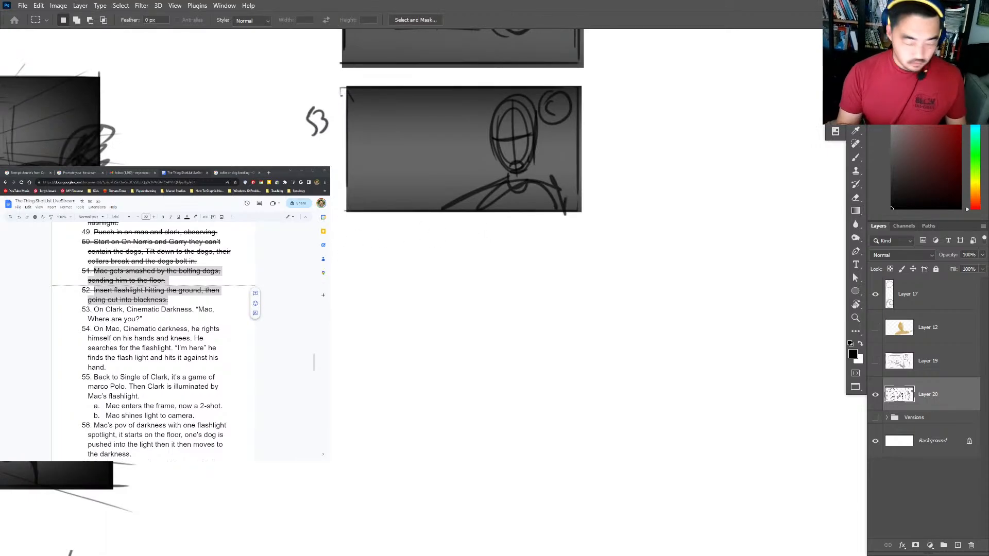
key(b)
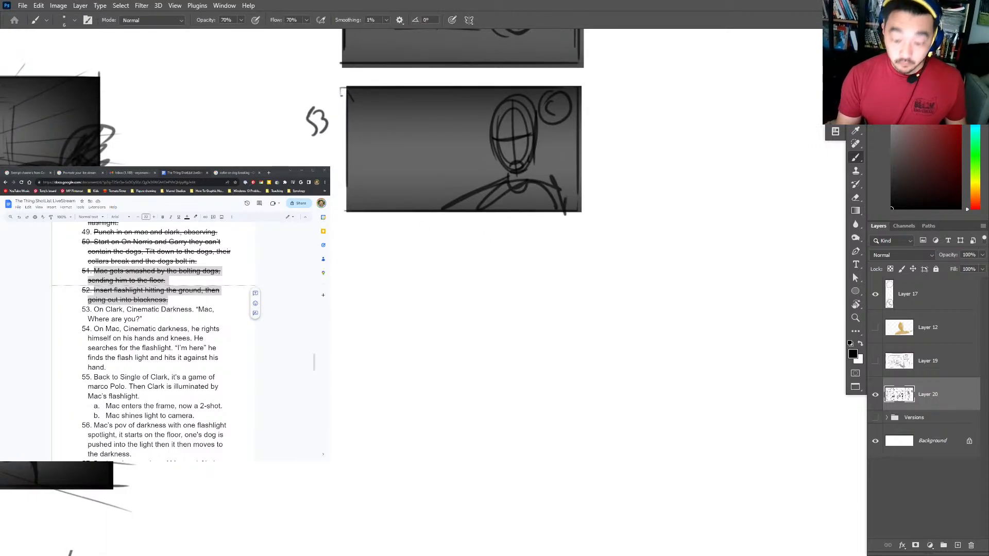
drag(342, 240, 342, 338)
drag(340, 236, 559, 236)
mouse_move(575, 238)
mouse_down()
mouse_move(576, 340)
mouse_move(373, 355)
mouse_up()
Sketch an oval head with shoulders and two vertical arm lines for Mac in panel 54.
drag(592, 287, 621, 199)
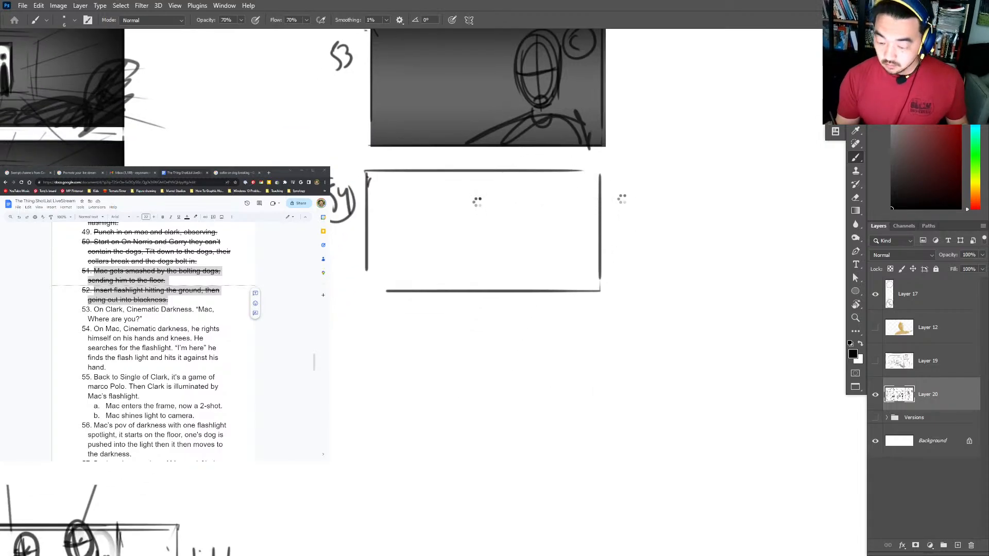
mouse_move(475, 208)
mouse_down()
mouse_move(469, 237)
mouse_move(481, 183)
mouse_move(464, 211)
mouse_move(423, 215)
mouse_move(508, 264)
mouse_up()
drag(428, 196, 432, 264)
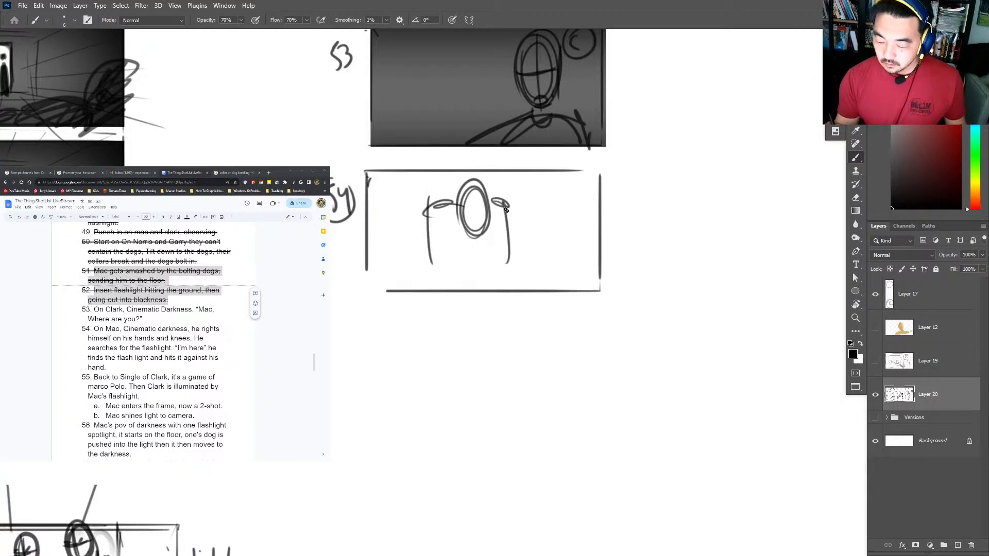
drag(507, 210, 544, 259)
drag(503, 227, 562, 270)
key(ctrl+z)
key(ctrl+z)
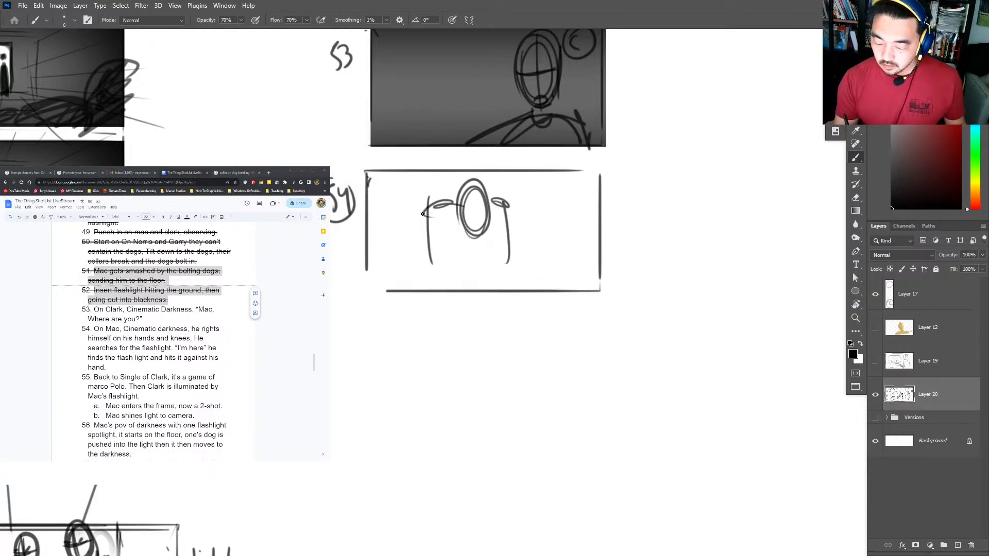
mouse_move(459, 194)
mouse_down()
mouse_move(531, 237)
mouse_move(531, 212)
mouse_move(525, 239)
mouse_move(507, 252)
mouse_move(401, 232)
mouse_move(400, 241)
mouse_up()
key(ctrl+z)
key(ctrl+z)
Erase Mac's right-hand arm line and redraw him on hands and knees with torso, legs, foot and an outstretched arm.
key(e)
mouse_move(512, 194)
mouse_down()
mouse_move(530, 232)
mouse_move(515, 252)
mouse_up()
key(b)
mouse_move(422, 225)
mouse_down()
mouse_move(492, 216)
mouse_move(427, 196)
mouse_move(417, 259)
mouse_up()
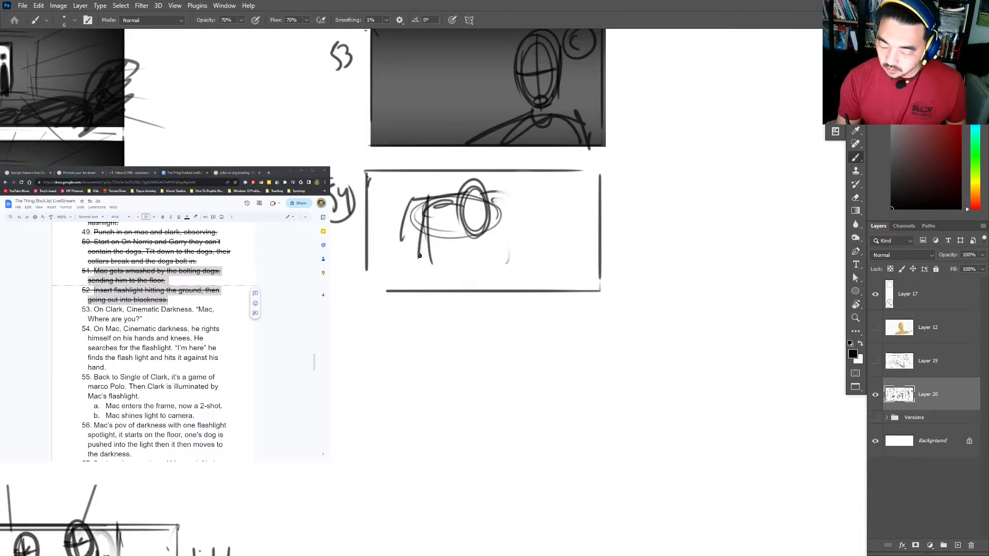
mouse_move(434, 204)
mouse_down()
mouse_move(408, 252)
mouse_move(438, 282)
mouse_up()
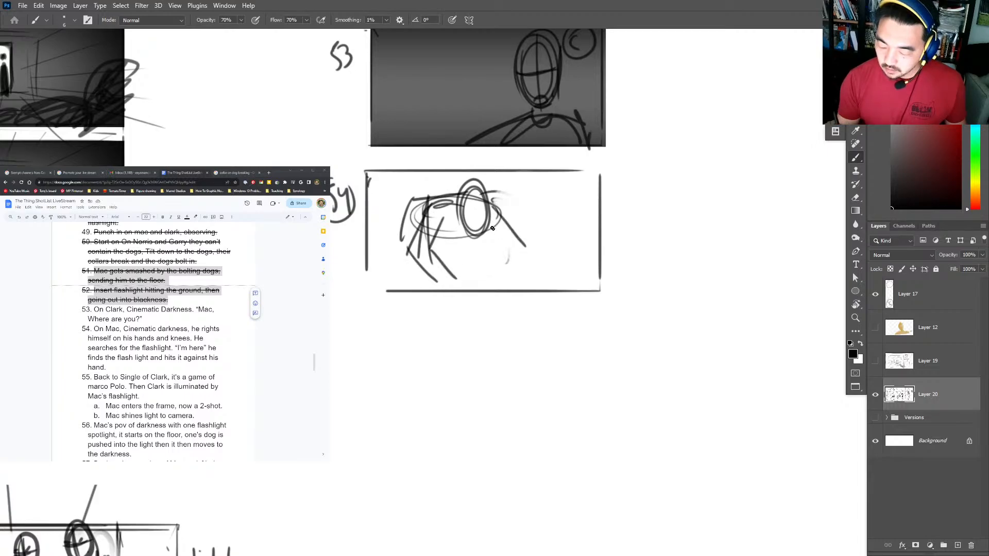
drag(492, 229, 547, 270)
drag(473, 182, 474, 269)
drag(460, 237, 451, 273)
drag(415, 198, 394, 268)
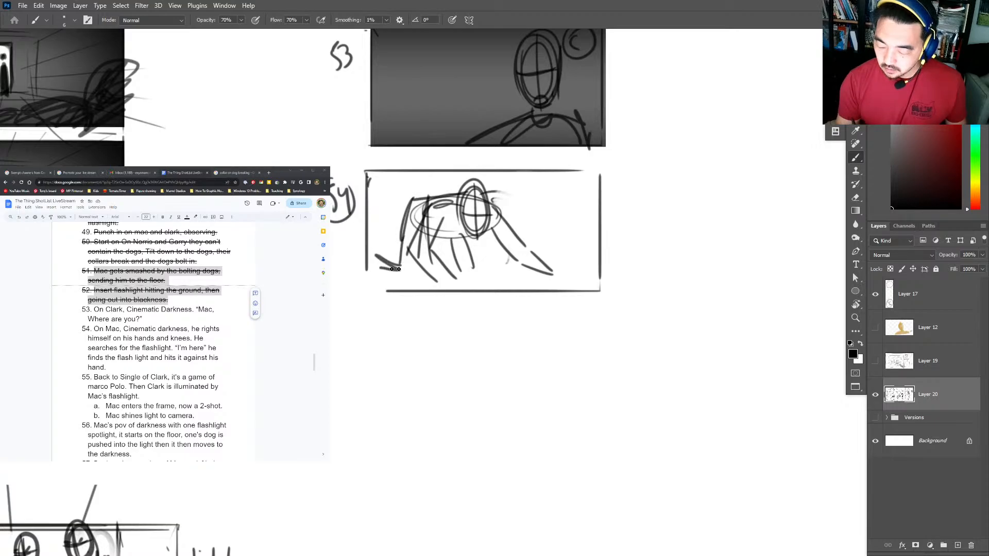
Darken panel 54 with a black gradient over the crawling Mac, then deselect it.
key(m)
drag(607, 169, 360, 292)
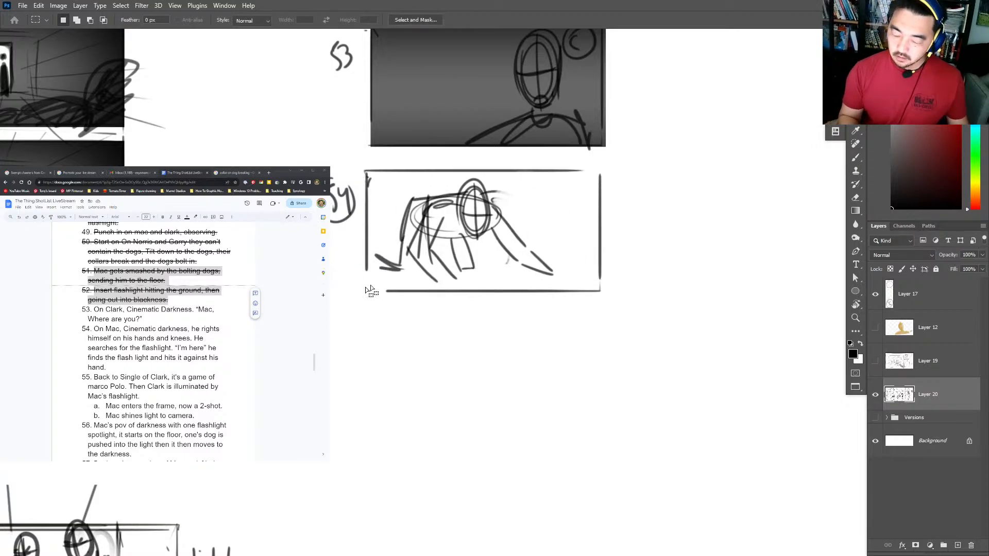
key(g)
drag(468, 54, 471, 484)
key(ctrl+d)
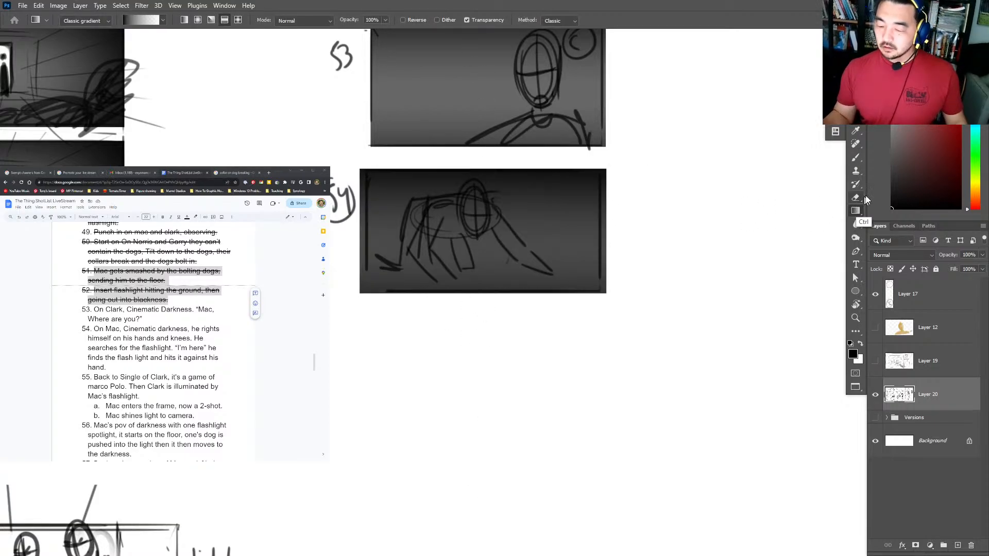
key(b)
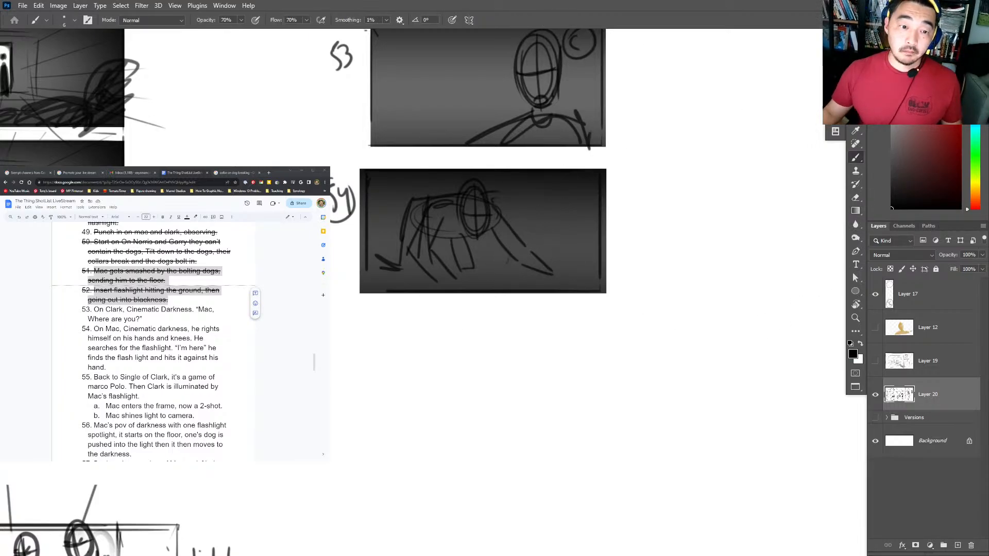
Strike through shots 53 and 54 in the Google Docs shot list.
scroll(157, 340, down, 2)
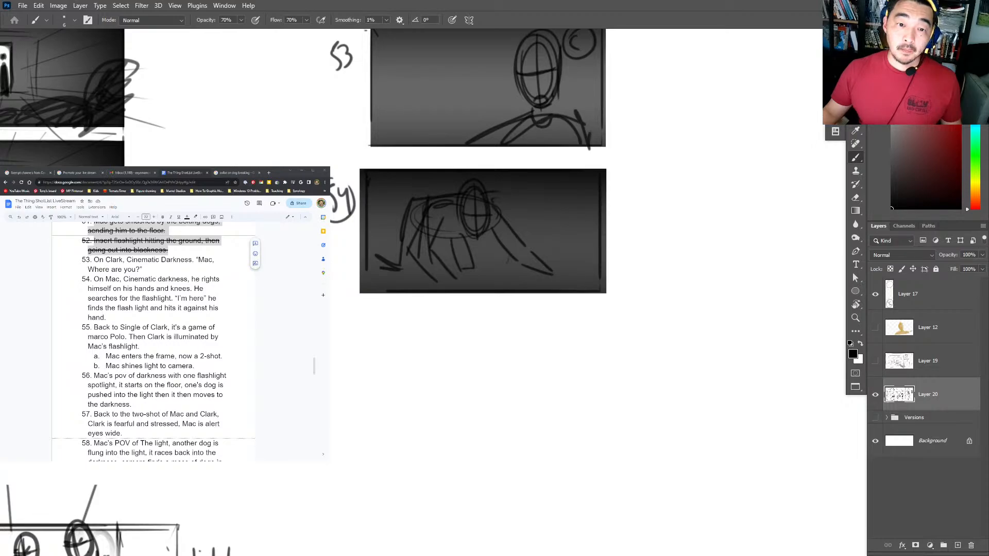
drag(107, 318, 94, 260)
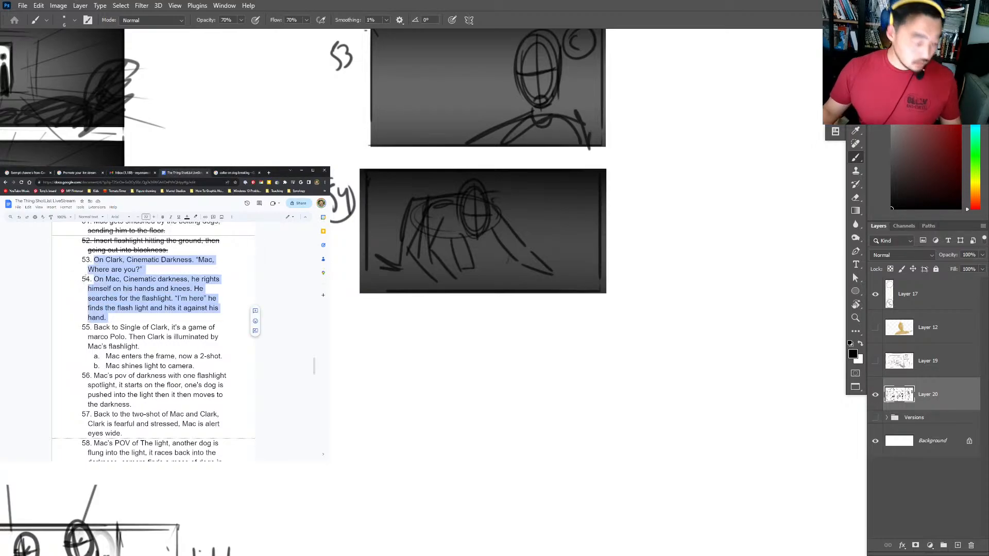
key(alt+shift+5)
scroll(106, 332, down, 1)
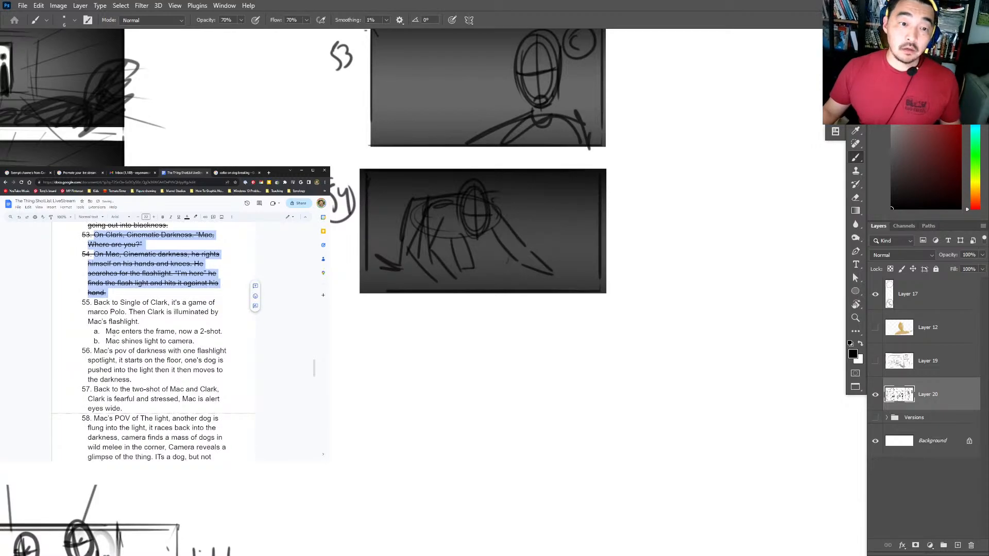
Read shot 55 in the list, then number the next panel 55 and draw its rectangular frame below panel 54.
drag(94, 303, 206, 336)
key(Right)
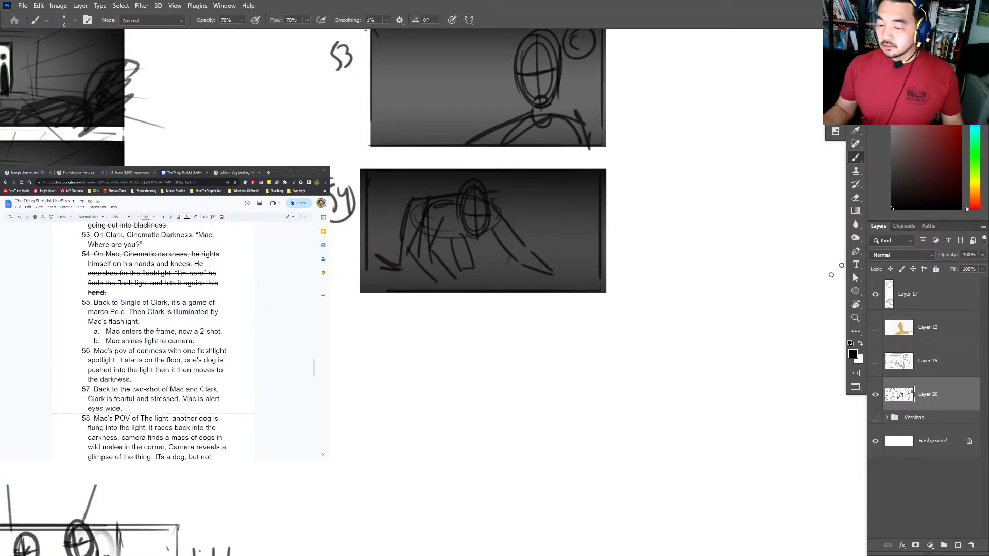
drag(576, 350, 587, 307)
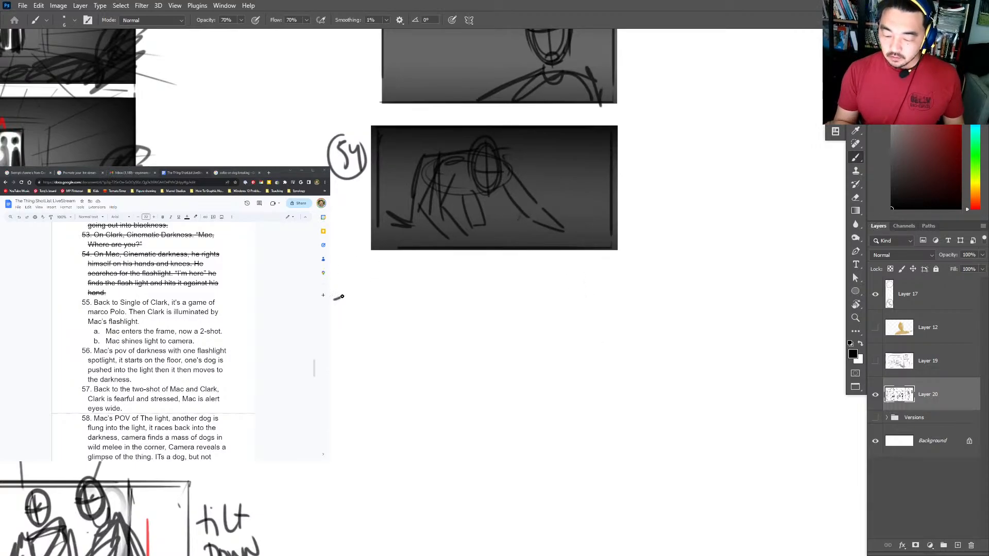
drag(357, 295, 356, 322)
mouse_move(366, 291)
mouse_down()
mouse_move(378, 377)
mouse_move(503, 288)
mouse_move(617, 288)
mouse_move(625, 419)
mouse_move(375, 422)
mouse_up()
Draw Clark's oval head with crossed face guidelines and an ear in the right half of panel 55.
mouse_move(542, 312)
mouse_down()
mouse_move(546, 380)
mouse_move(529, 345)
mouse_move(533, 362)
mouse_up()
drag(551, 303, 553, 376)
mouse_move(528, 341)
mouse_down()
mouse_move(562, 338)
mouse_move(559, 360)
mouse_up()
key(e)
key(b)
mouse_move(546, 303)
mouse_down()
mouse_move(573, 342)
mouse_move(552, 367)
mouse_up()
drag(575, 341, 577, 348)
drag(549, 299, 554, 379)
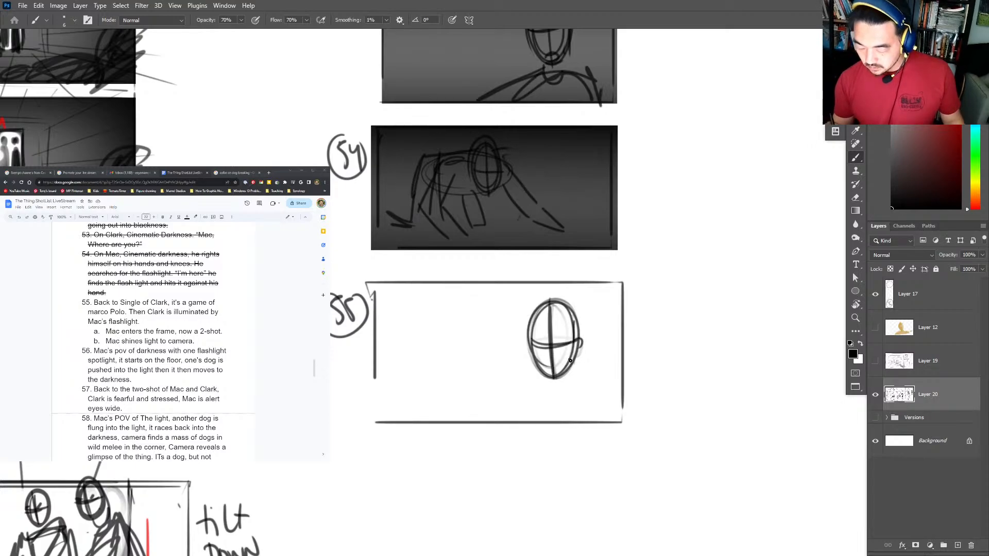
Select the panel 55 frame area and darken it with a vertical and a sideways black gradient.
drag(596, 365, 607, 283)
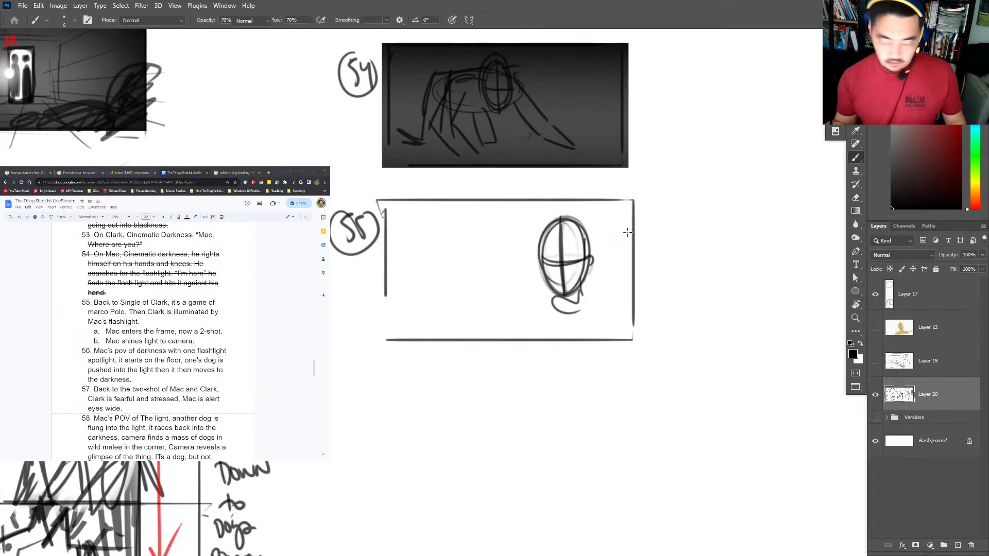
key(m)
drag(636, 203, 385, 339)
key(g)
drag(515, 406, 515, 275)
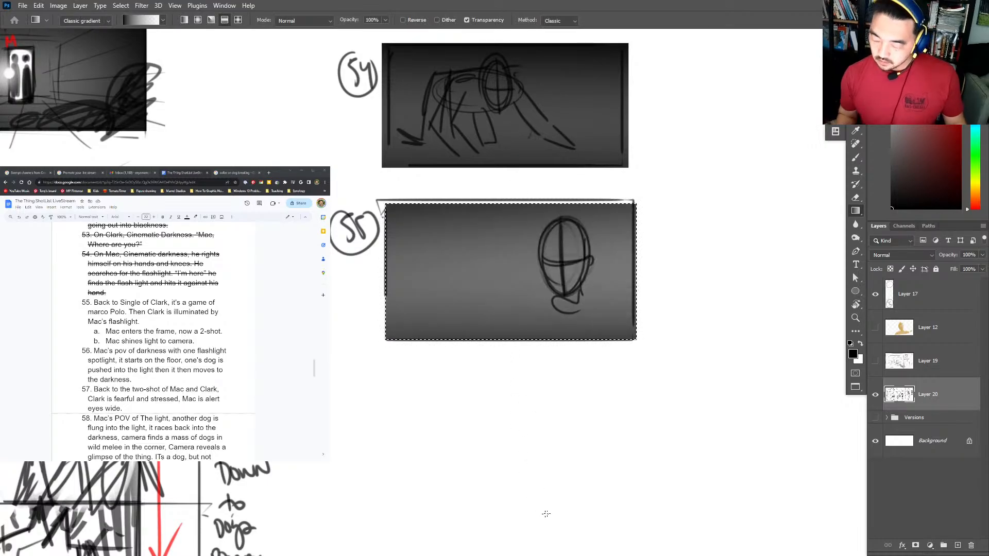
drag(586, 251, 333, 260)
Draw Clark's shoulders and arm lines beneath his head in the darkened panel 55.
key(b)
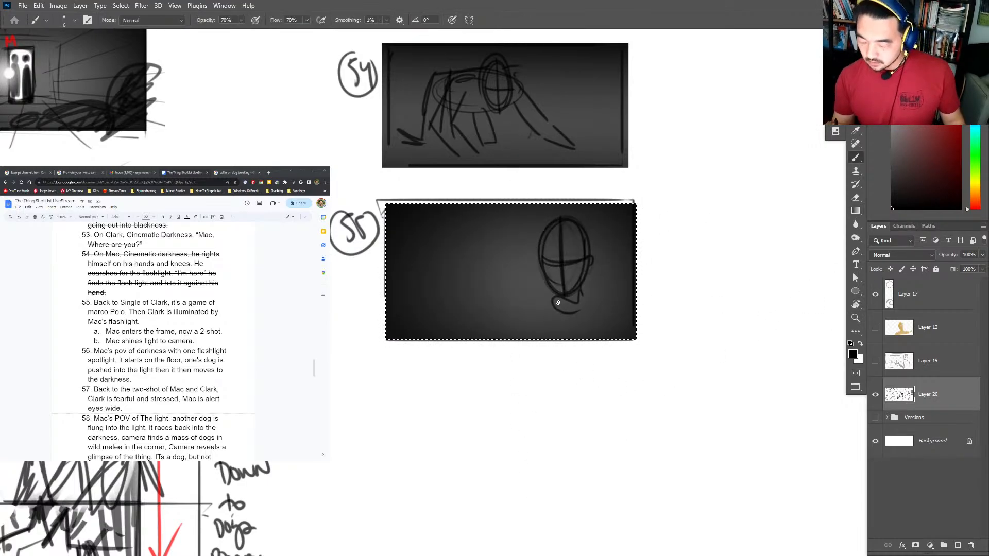
drag(591, 302, 622, 342)
drag(522, 304, 521, 339)
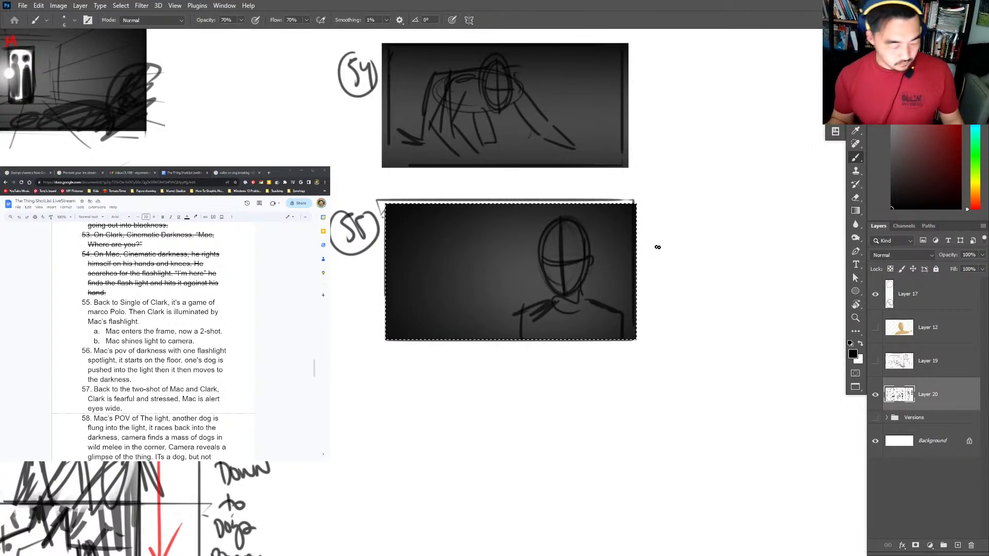
Duplicate the darkened Clark panel and place the copy straight below panel 55.
key(ctrl+j)
key(ctrl+e)
key(v)
drag(618, 264, 592, 415)
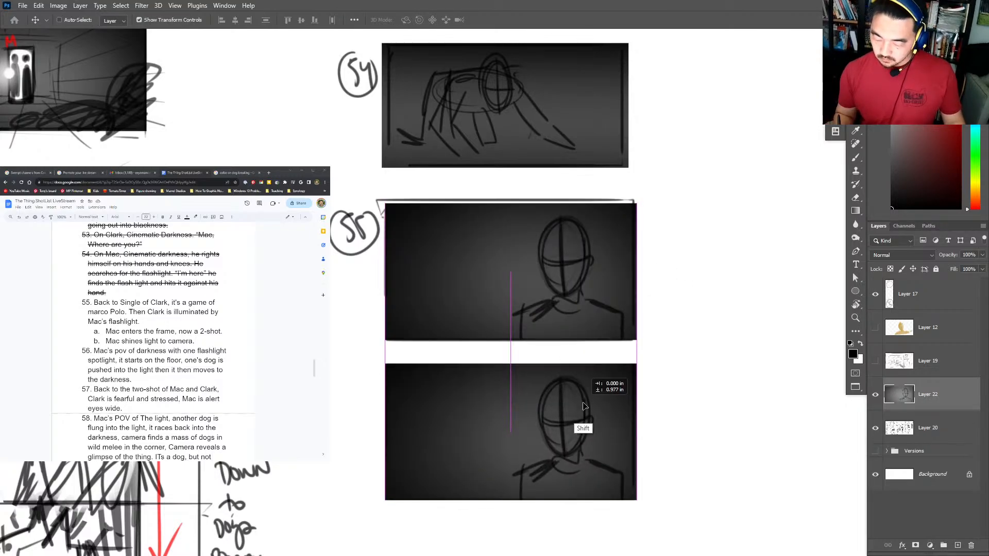
Reduce the eraser to 32 px and erase the dark tone over Clark's head and shoulders in the copied panel.
drag(678, 370, 695, 224)
key(e)
drag(592, 249, 580, 286)
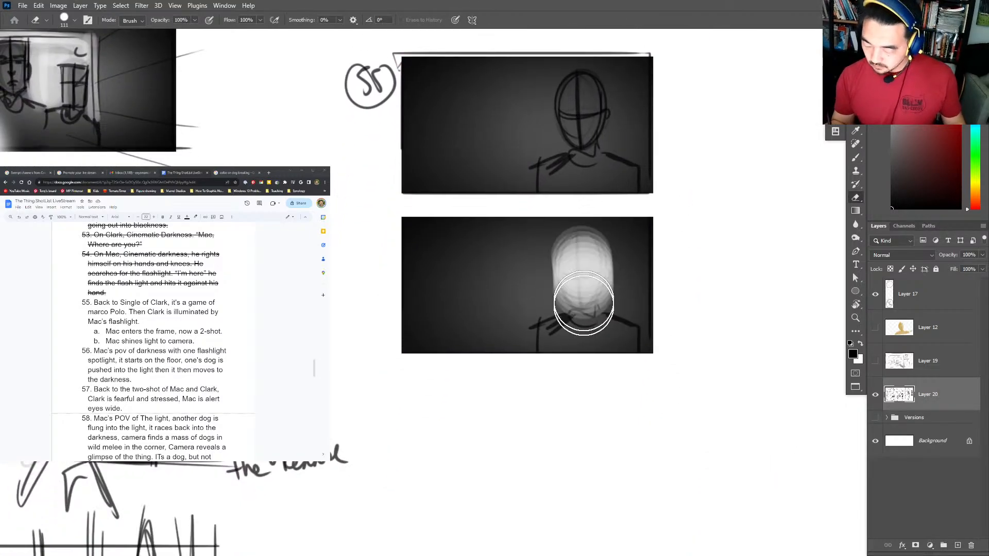
key(ctrl+z)
right_click(595, 288)
drag(664, 187, 657, 187)
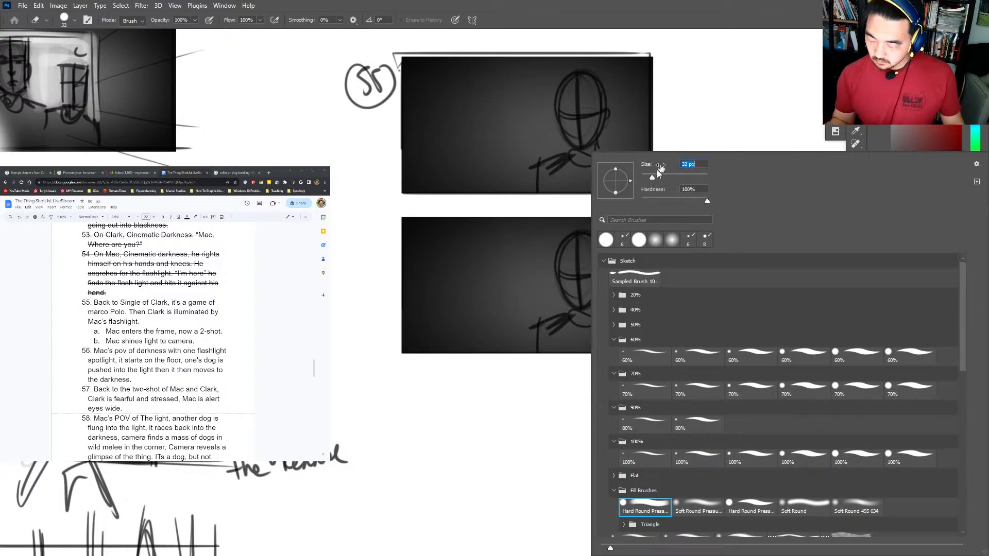
key(Return)
mouse_move(557, 281)
mouse_down()
mouse_move(590, 257)
mouse_move(549, 337)
mouse_move(558, 353)
mouse_move(616, 328)
mouse_move(579, 249)
mouse_move(591, 251)
mouse_move(587, 299)
mouse_move(546, 340)
mouse_move(632, 360)
mouse_move(563, 347)
mouse_move(591, 318)
mouse_move(565, 318)
mouse_up()
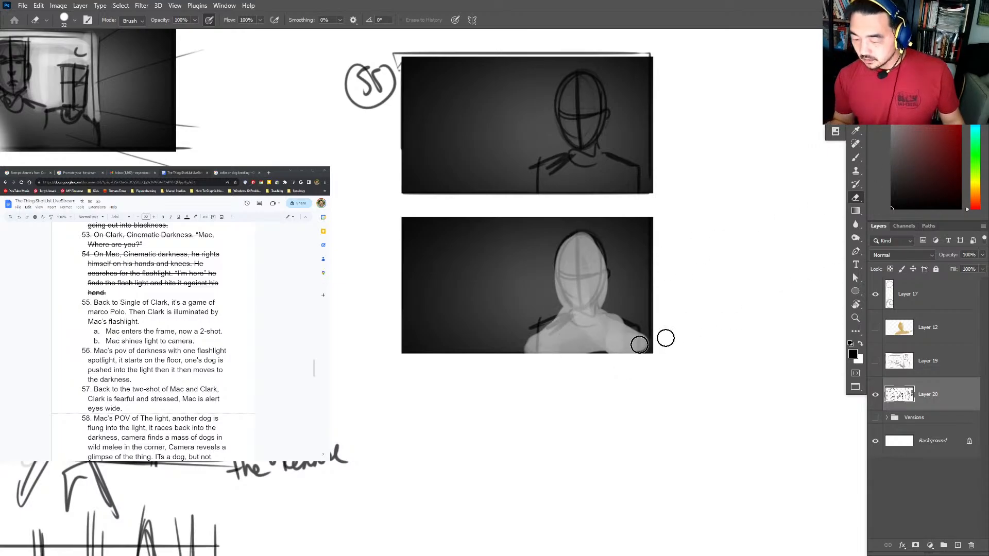
Draw Clark's frowning eyes, brows, mouth, head outline, collar and shoulders over the lightened silhouette.
key(z)
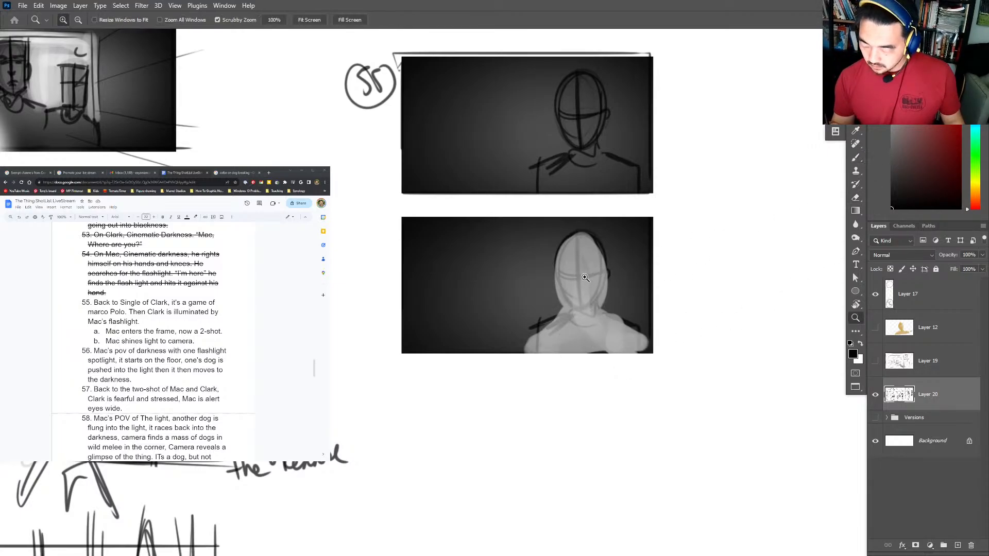
click(592, 272)
key(b)
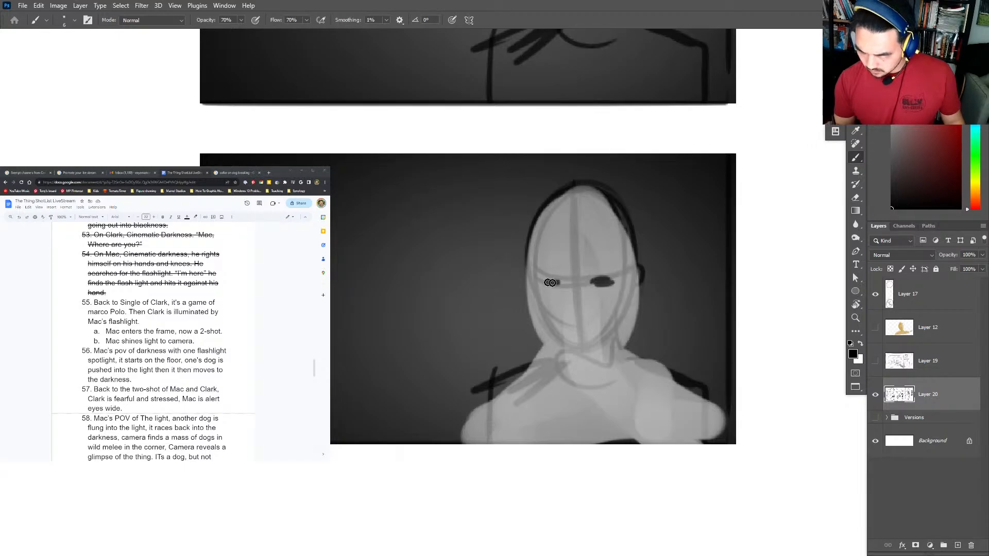
mouse_move(551, 283)
mouse_down()
mouse_move(609, 264)
mouse_move(598, 325)
mouse_move(584, 336)
mouse_move(624, 334)
mouse_up()
mouse_move(525, 237)
mouse_down()
mouse_move(537, 330)
mouse_move(586, 360)
mouse_move(621, 340)
mouse_up()
drag(561, 356, 582, 383)
mouse_move(613, 360)
mouse_down()
mouse_move(579, 400)
mouse_move(537, 372)
mouse_move(594, 370)
mouse_move(693, 394)
mouse_move(699, 435)
mouse_up()
Paint a soft white glow around the lit Clark with the Soft Round Pressure brush.
right_click(606, 324)
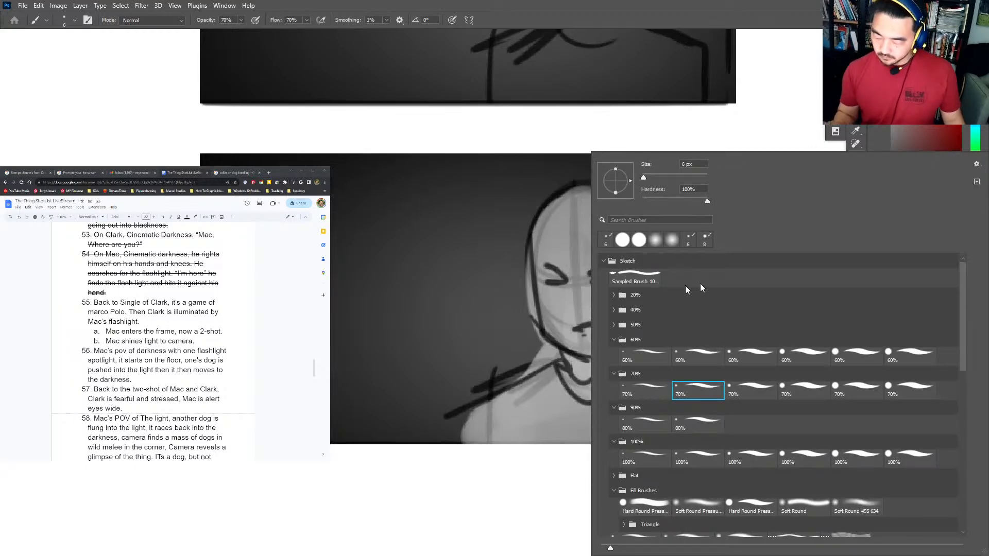
click(698, 505)
click(575, 359)
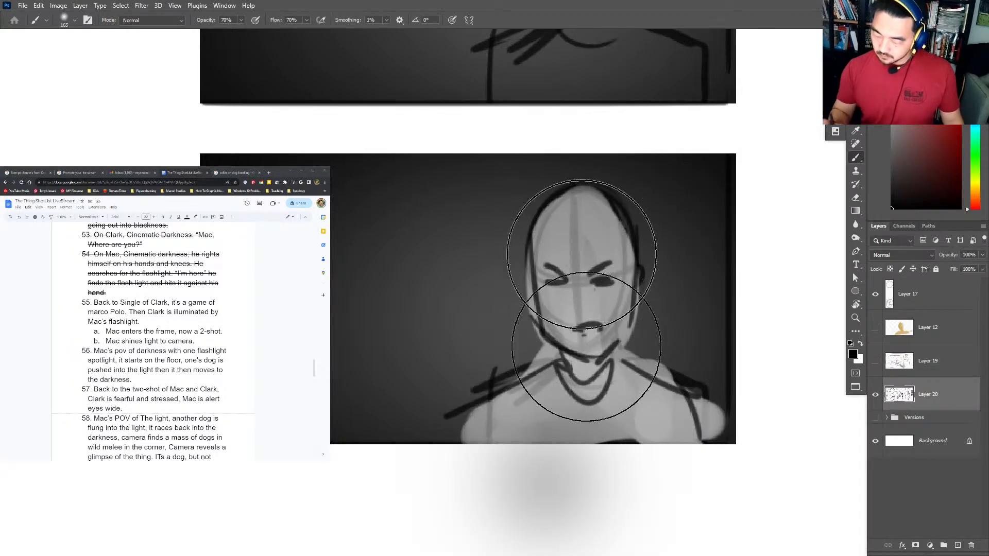
key(x)
drag(582, 258, 551, 475)
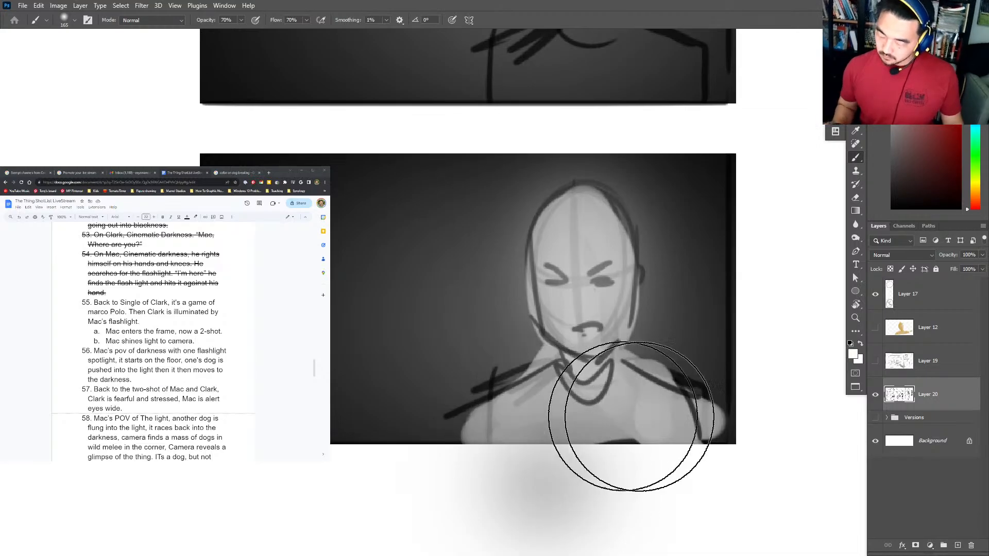
key(x)
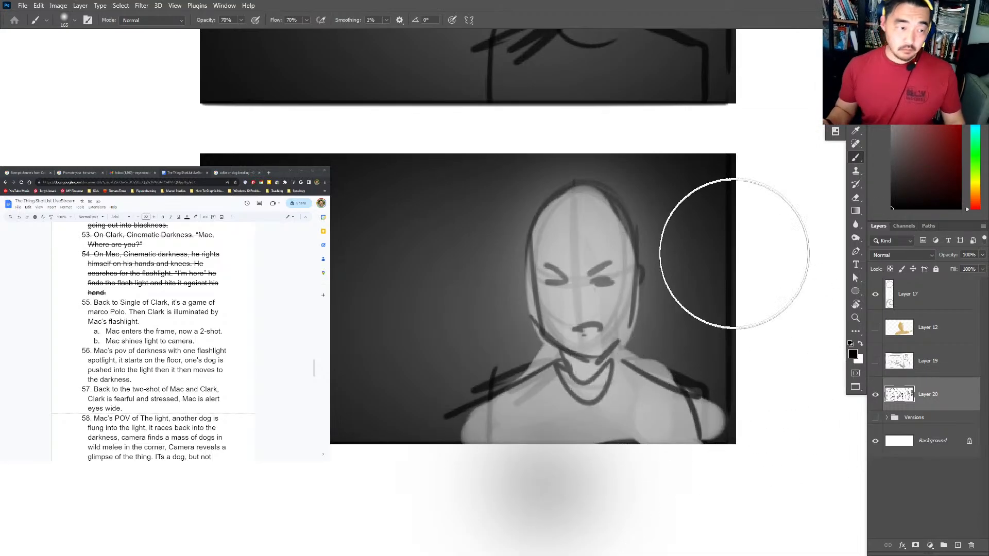
Duplicate the lit Clark panel, place the copy directly beneath it and merge it into the storyboard layer.
key(m)
drag(742, 152, 199, 466)
key(ctrl+j)
key(v)
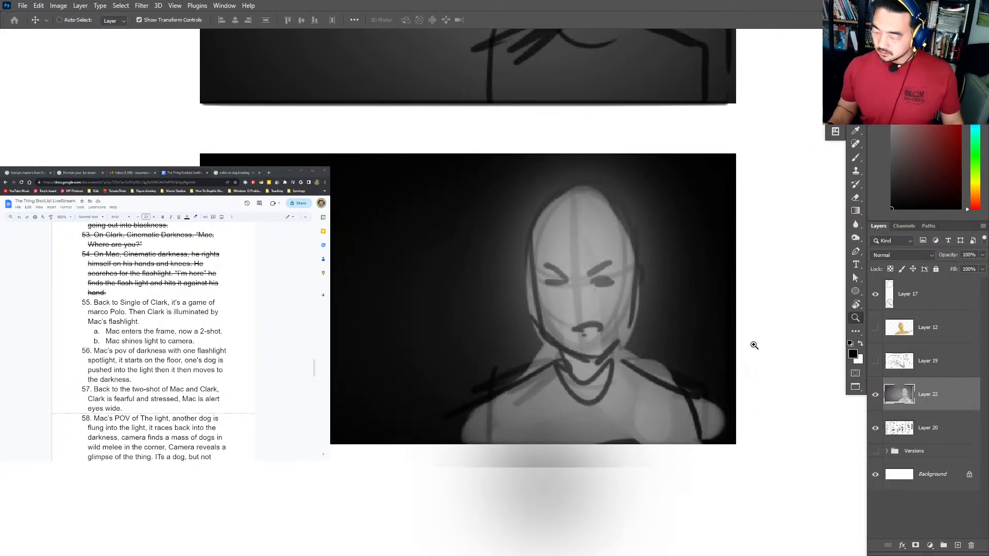
drag(755, 342, 738, 228)
drag(667, 188, 664, 516)
drag(670, 431, 752, 186)
key(ctrl+e)
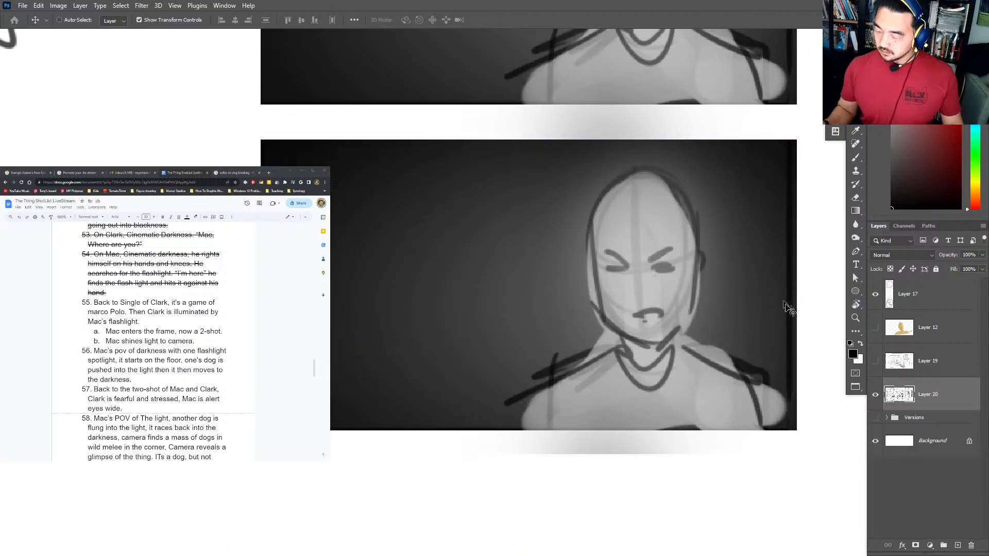
Choose the 6 px 70% sketch brush and sketch Mac's oval head beside Clark in the lowest panel.
key(b)
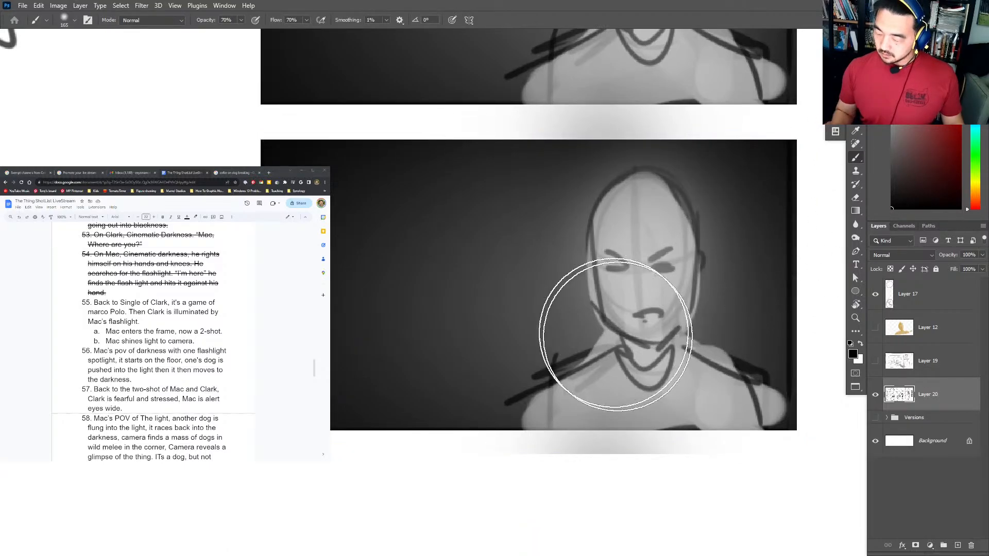
right_click(616, 330)
double_click(693, 391)
mouse_move(367, 244)
mouse_down()
mouse_move(436, 187)
mouse_move(364, 274)
mouse_up()
Erase the dark tone into a light head-and-shoulders silhouette for Mac in front of Clark.
key(e)
mouse_move(400, 213)
mouse_down()
mouse_move(440, 273)
mouse_move(411, 317)
mouse_move(397, 289)
mouse_up()
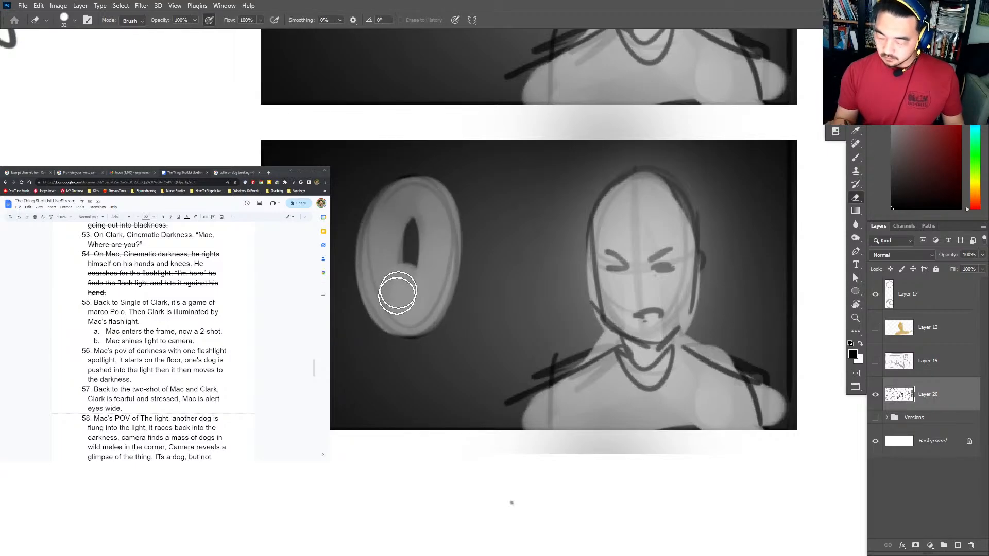
key(ctrl+z)
mouse_move(419, 190)
mouse_down()
mouse_move(450, 274)
mouse_move(433, 340)
mouse_move(406, 336)
mouse_move(437, 239)
mouse_move(403, 323)
mouse_move(427, 286)
mouse_move(404, 286)
mouse_move(389, 374)
mouse_move(347, 393)
mouse_move(329, 432)
mouse_move(521, 426)
mouse_move(472, 391)
mouse_move(426, 392)
mouse_move(348, 421)
mouse_move(429, 399)
mouse_move(468, 282)
mouse_move(446, 201)
mouse_move(396, 187)
mouse_move(382, 268)
mouse_move(424, 386)
mouse_move(526, 435)
mouse_up()
key(ctrl+z)
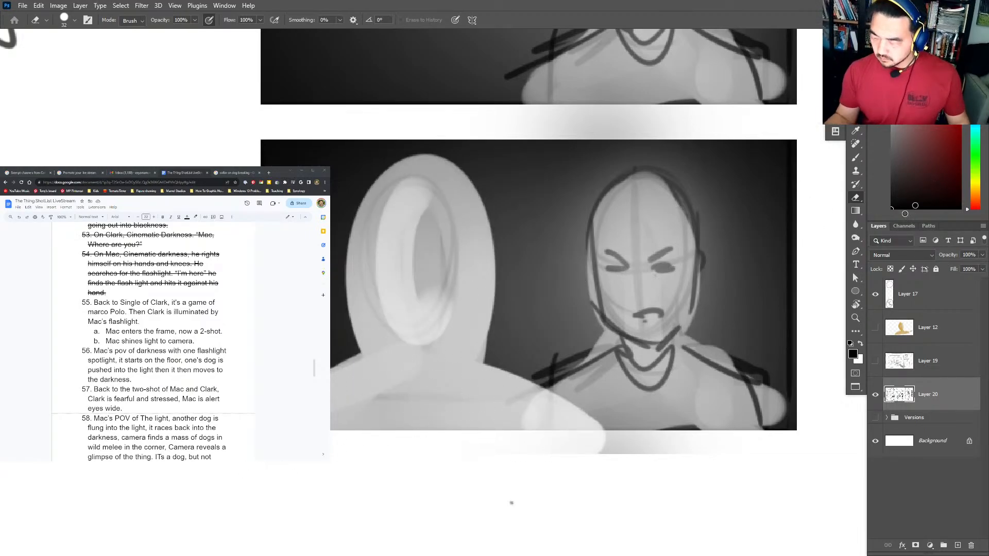
Draw Mac's head outline, crossed guidelines, eyes, nose and mouth over his light silhouette.
key(b)
mouse_move(387, 190)
mouse_down()
mouse_move(417, 363)
mouse_move(360, 268)
mouse_up()
mouse_move(431, 164)
mouse_down()
mouse_move(475, 284)
mouse_move(425, 363)
mouse_up()
mouse_move(357, 248)
mouse_down()
mouse_move(506, 266)
mouse_move(479, 330)
mouse_up()
drag(498, 266, 539, 262)
drag(494, 202, 501, 284)
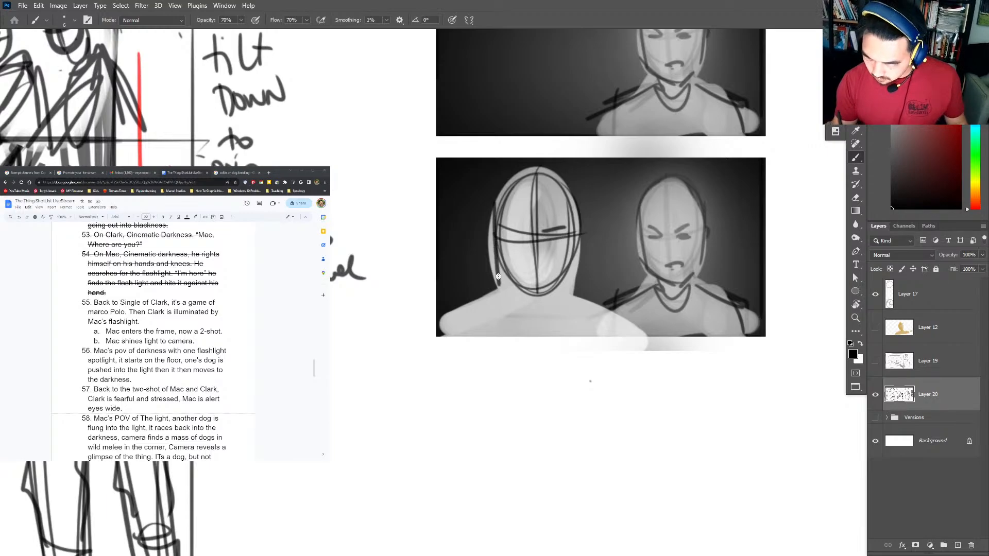
mouse_move(575, 195)
mouse_down()
mouse_move(552, 284)
mouse_move(561, 289)
mouse_up()
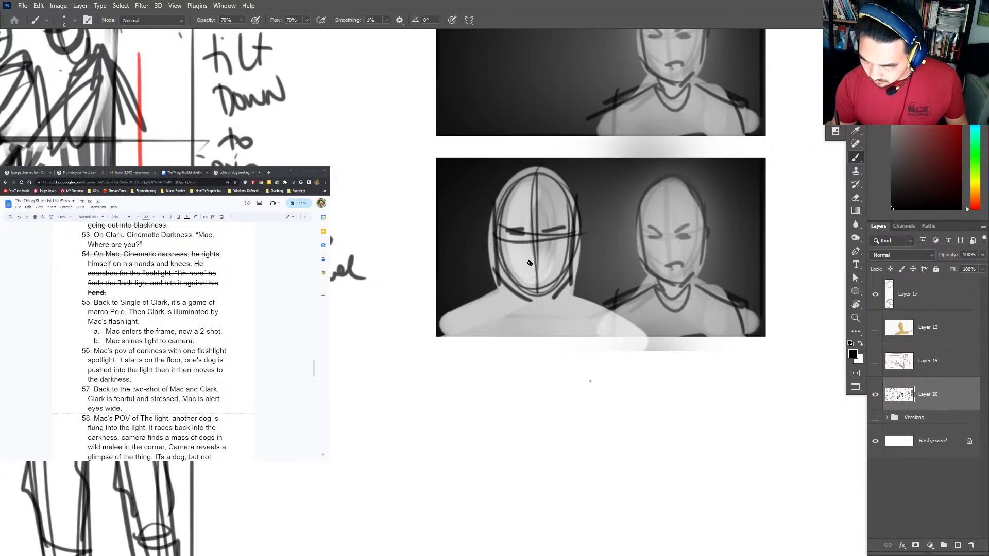
key(ctrl+z)
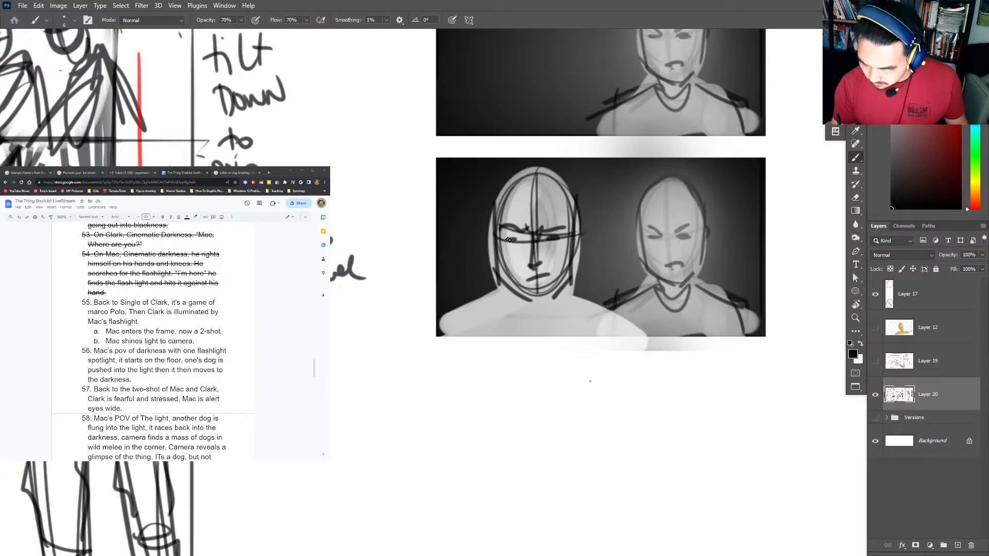
Draw Mac's neck, collar and sloping shoulders out to the panel's lower edge.
drag(508, 282, 522, 309)
mouse_move(563, 279)
mouse_down()
mouse_move(559, 309)
mouse_move(434, 327)
mouse_up()
drag(569, 301, 647, 332)
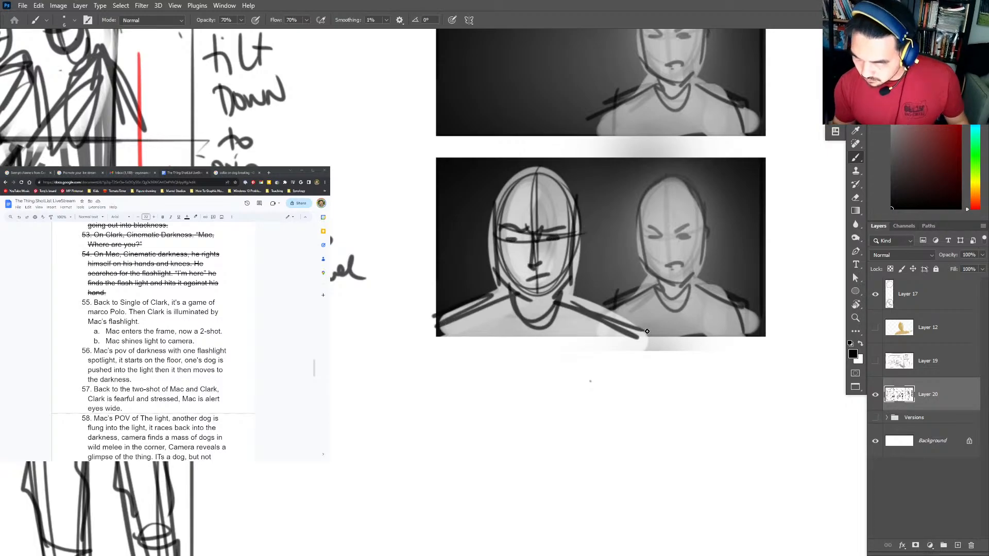
Reinforce the outline of Clark's head and shoulders behind Mac in the two-shot panel.
drag(626, 294, 646, 282)
drag(644, 290, 644, 213)
key(ctrl+z)
mouse_move(641, 273)
mouse_down()
mouse_move(686, 180)
mouse_move(711, 289)
mouse_up()
Label Clark's forehead with a C and Mac's with an M, then outline the two-shot panel's frame.
mouse_move(673, 195)
mouse_down()
mouse_move(681, 212)
mouse_move(690, 192)
mouse_up()
key(e)
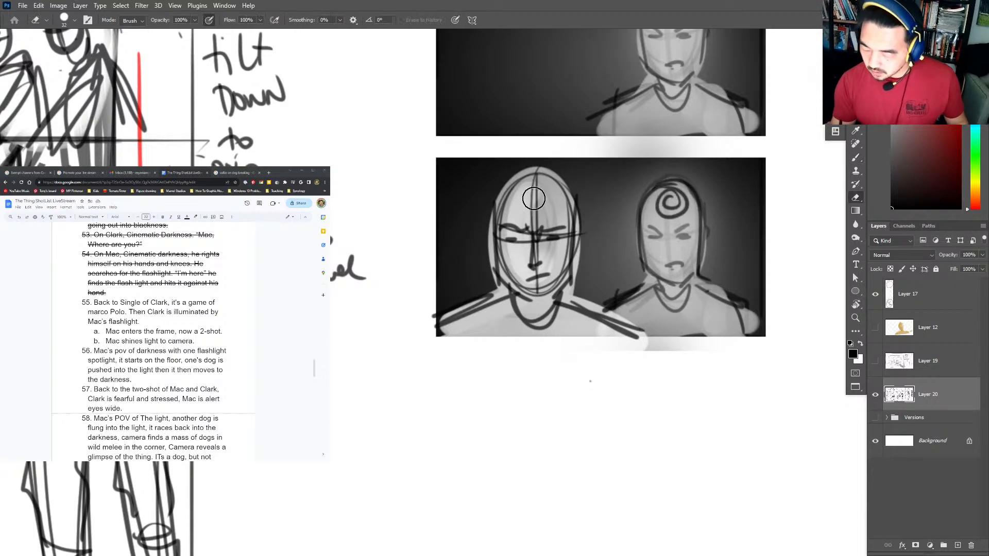
mouse_move(530, 181)
mouse_down()
mouse_move(532, 221)
mouse_move(534, 186)
mouse_up()
key(b)
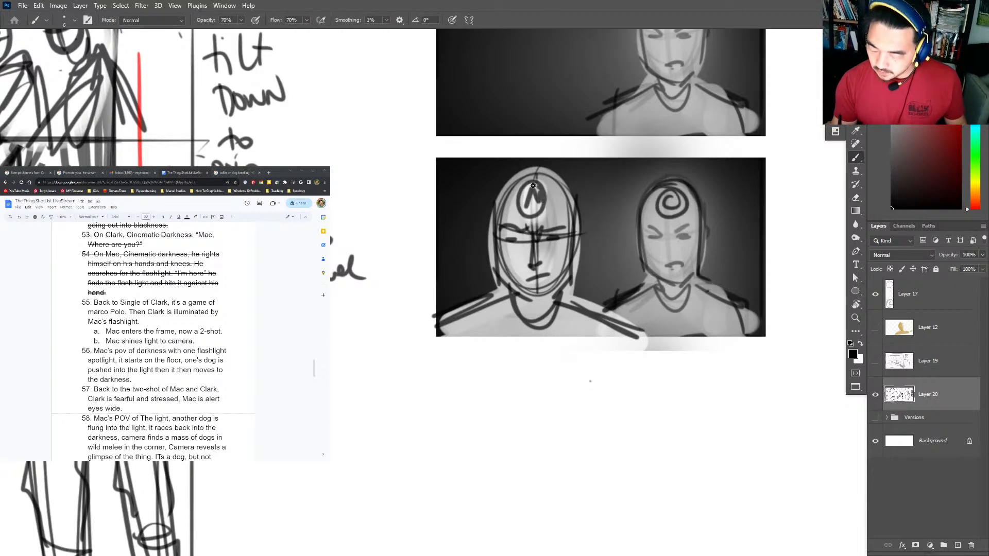
mouse_move(767, 159)
mouse_down()
mouse_move(766, 339)
mouse_move(436, 338)
mouse_up()
drag(431, 145, 434, 337)
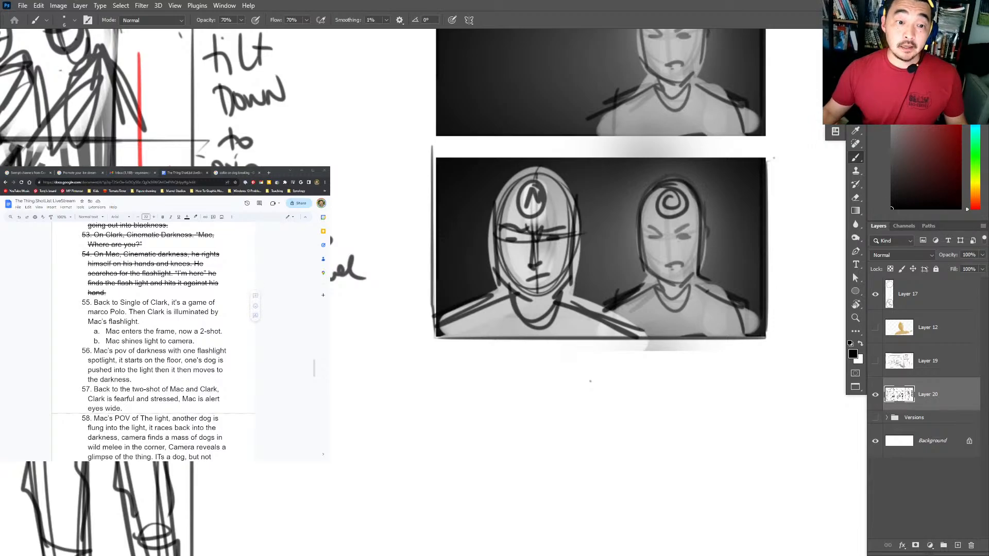
Highlight shot 55 with its sub-shots in the shot list, then handwrite "Later make a med." beside the lit Clark panel.
drag(195, 341, 78, 295)
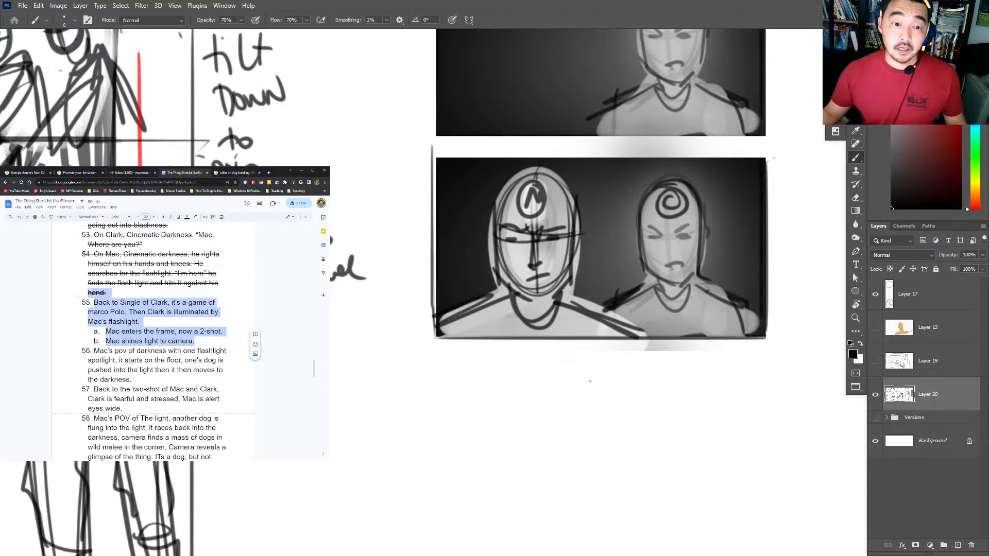
click(946, 165)
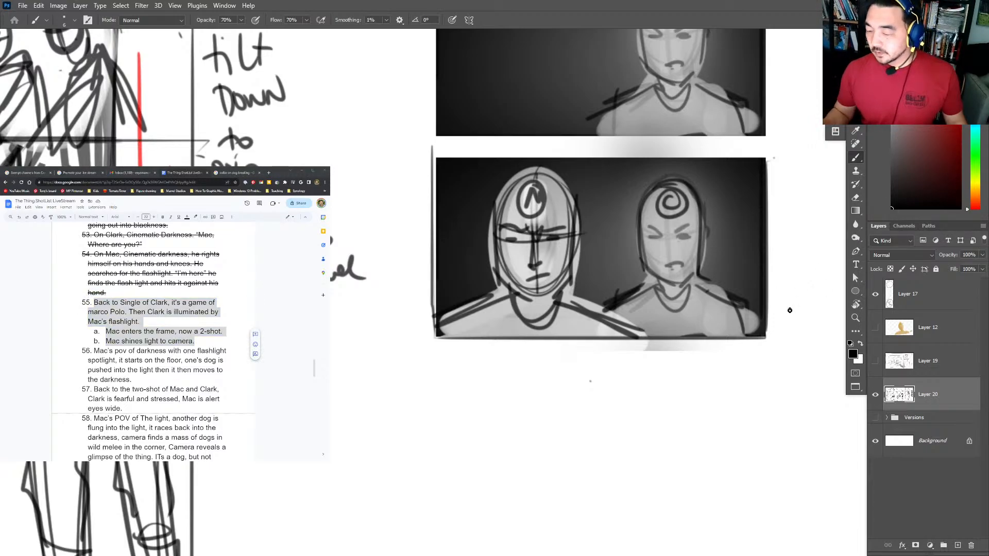
key(z)
drag(800, 281, 770, 300)
drag(781, 255, 526, 327)
key(b)
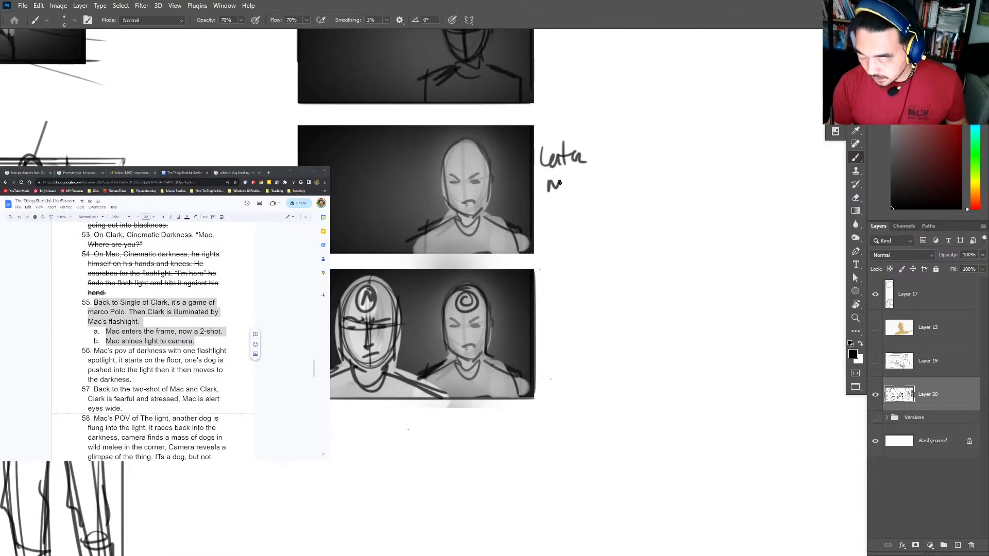
drag(547, 210, 553, 227)
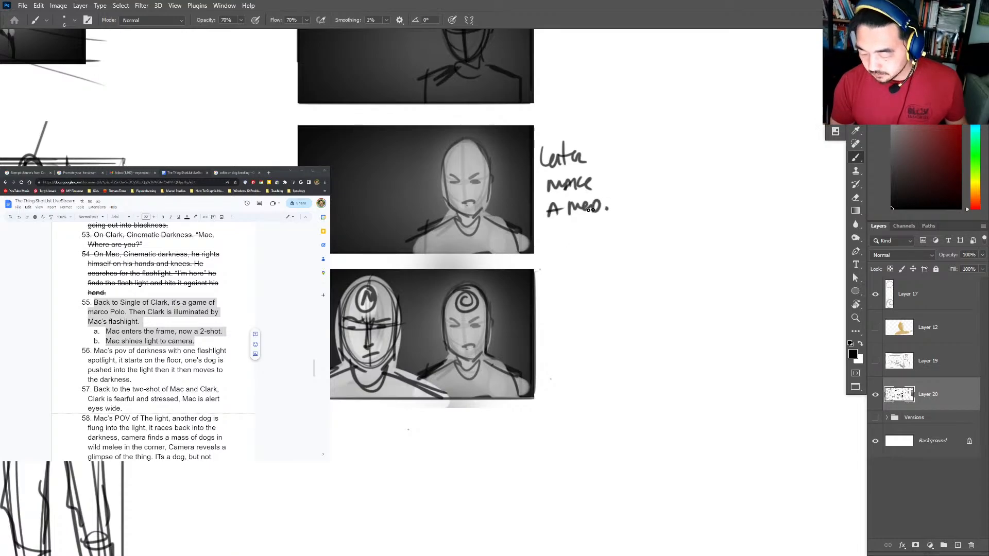
Sketch a small thumbnail frame below the handwritten note with a single figure at its right side.
drag(590, 284, 527, 252)
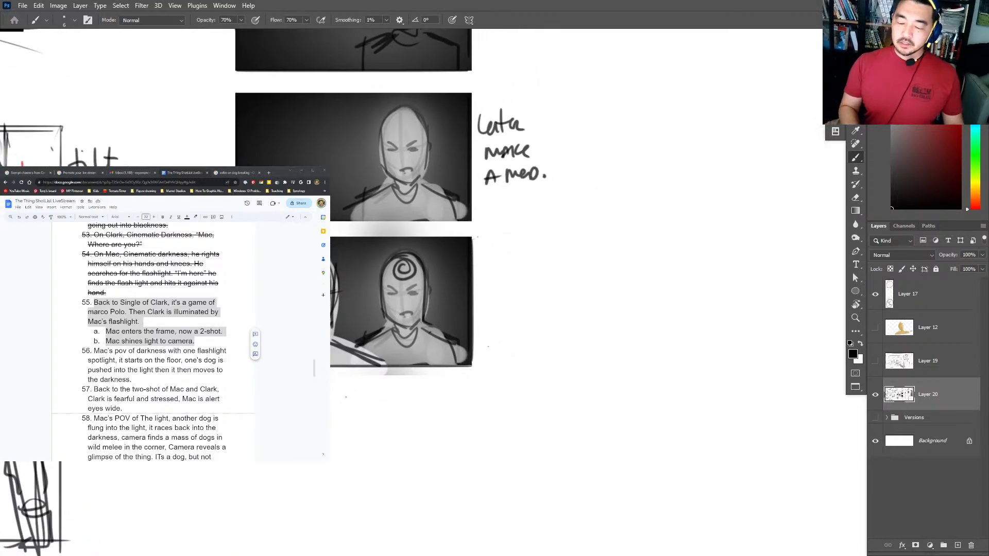
mouse_move(490, 192)
mouse_down()
mouse_move(491, 258)
mouse_move(603, 190)
mouse_move(605, 261)
mouse_up()
drag(491, 258, 605, 259)
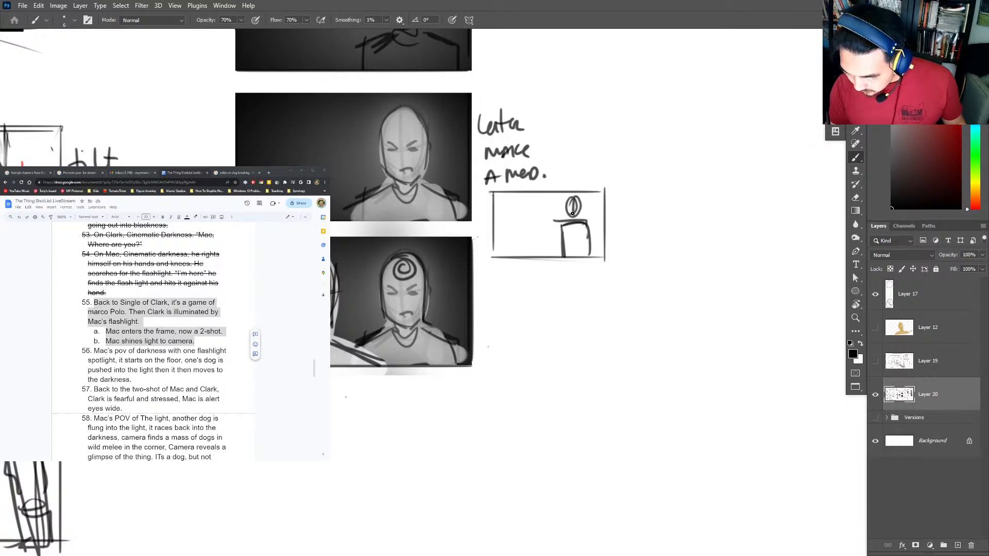
Sketch a second thumbnail with two standing figures and flashlight rays, adding a low arc to the first thumbnail.
mouse_move(495, 268)
mouse_down()
mouse_move(495, 326)
mouse_move(598, 269)
mouse_move(606, 324)
mouse_up()
drag(496, 325, 581, 325)
drag(513, 257, 550, 258)
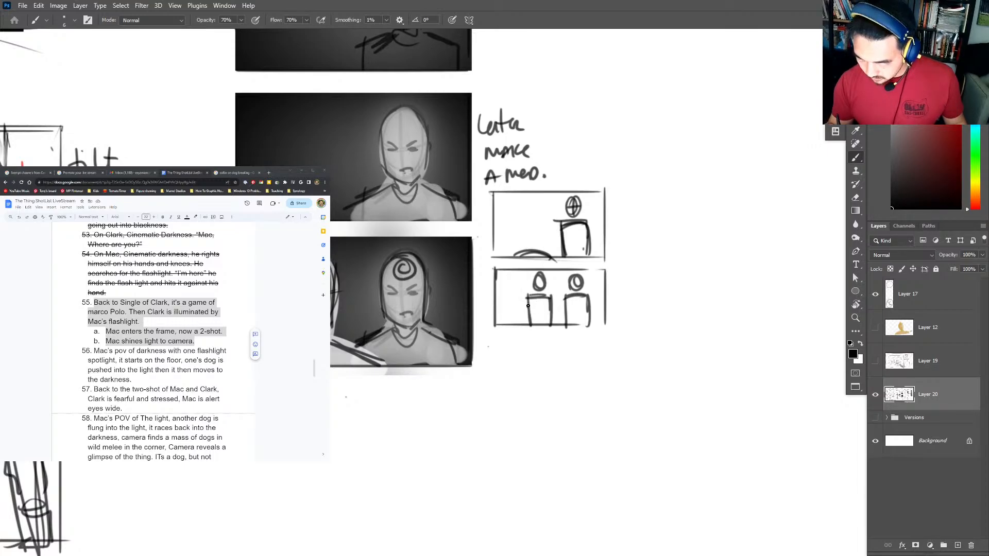
mouse_move(528, 306)
mouse_down()
mouse_move(551, 332)
mouse_move(484, 281)
mouse_up()
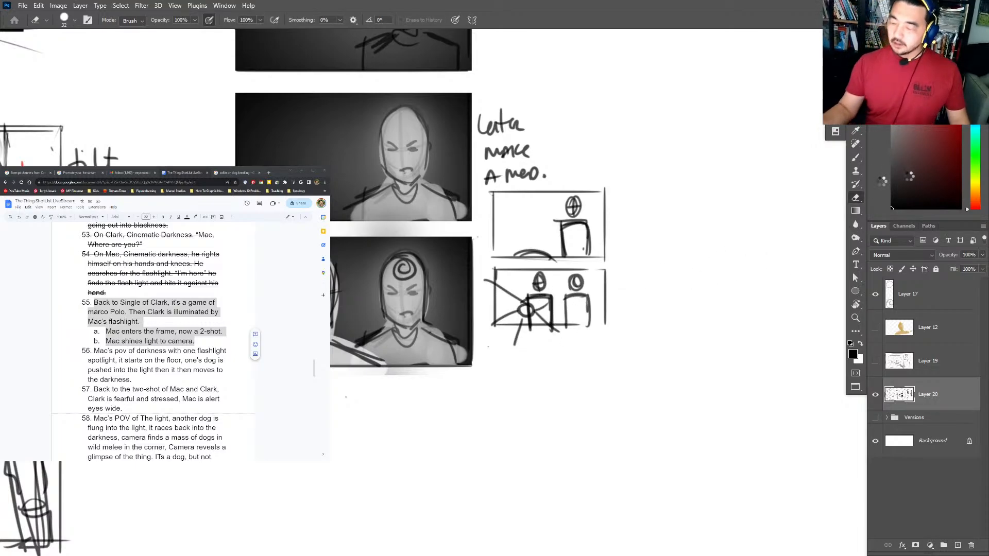
Strike through shot 55 and its two sub-shots in the shot list.
drag(492, 396, 539, 345)
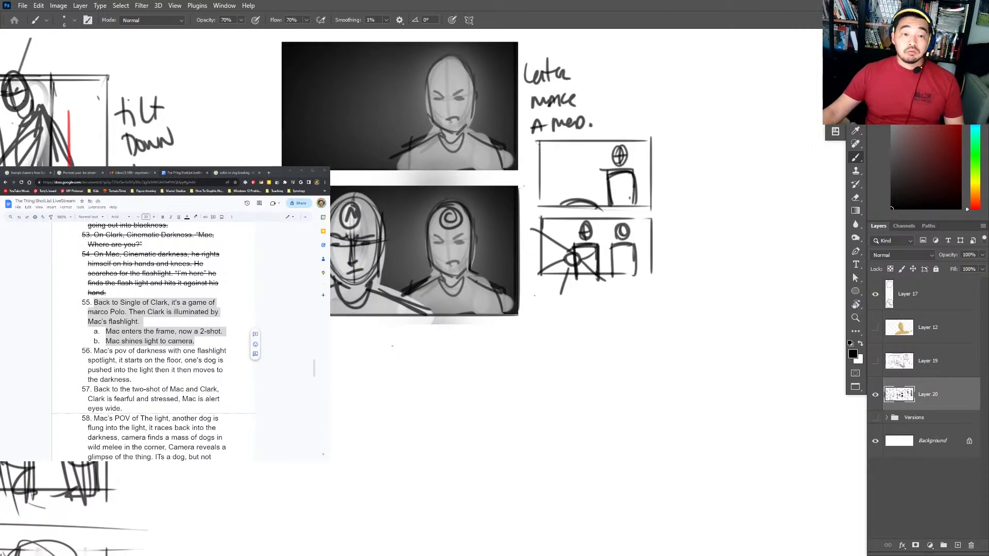
click(115, 380)
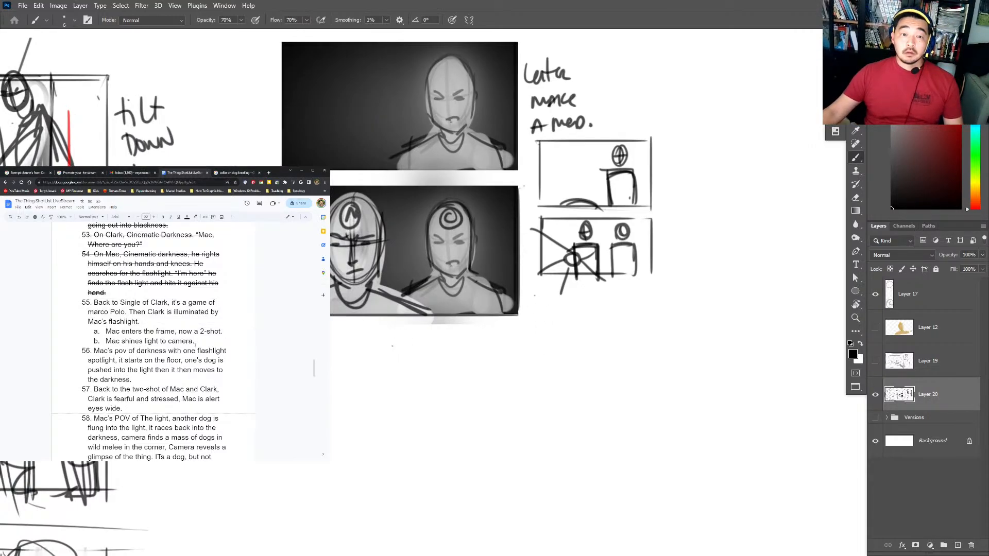
drag(195, 343, 66, 305)
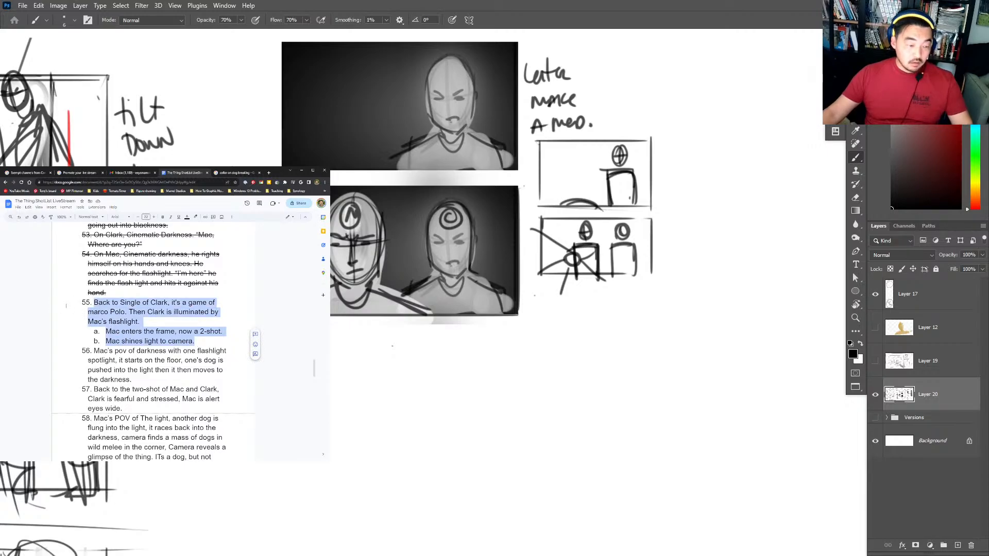
key(alt+shift+5)
scroll(66, 306, down, 2)
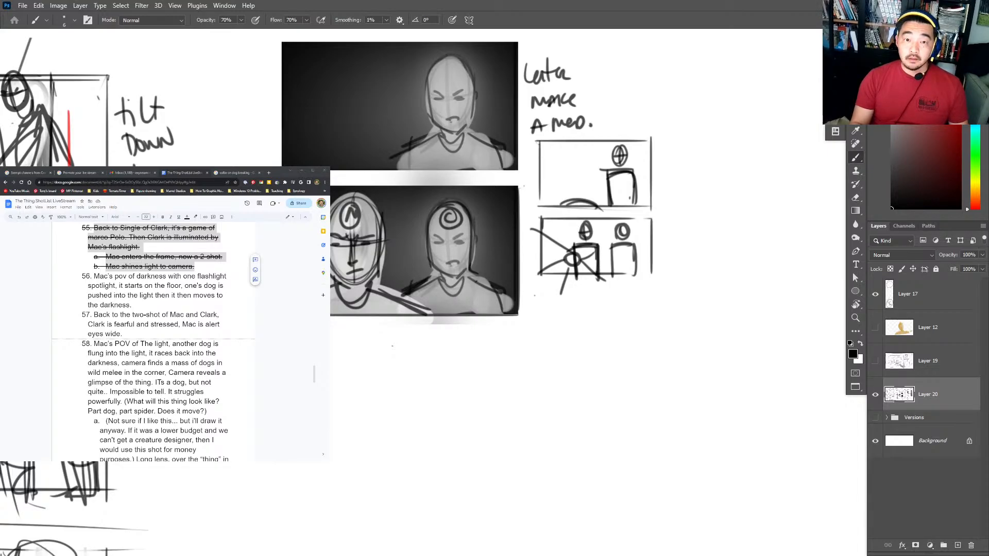
Outline a new panel below the two-shot and sketch a horizon with perspective lines radiating from a central vanishing point.
mouse_move(333, 346)
mouse_down()
mouse_move(512, 348)
mouse_move(521, 467)
mouse_move(270, 468)
mouse_up()
drag(421, 429, 470, 339)
key(z)
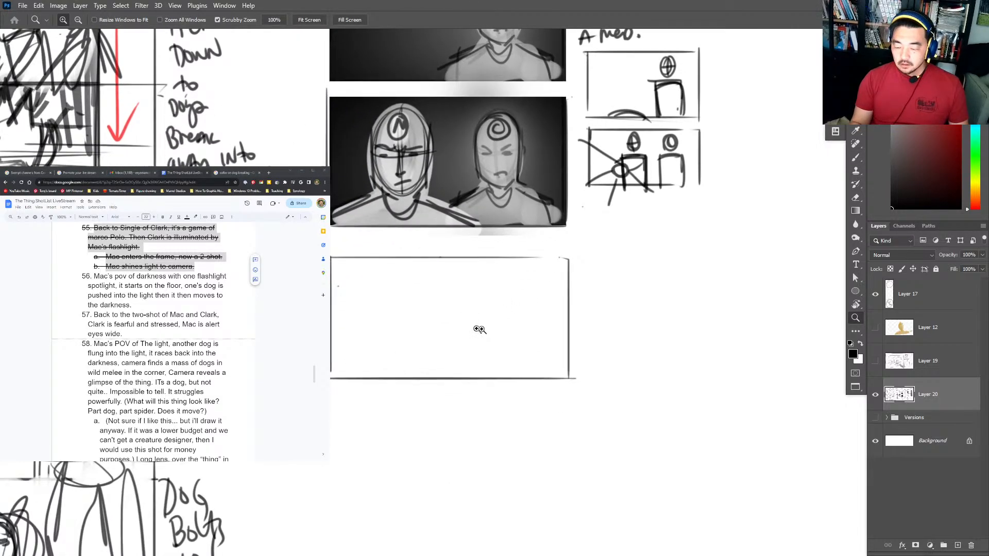
key(b)
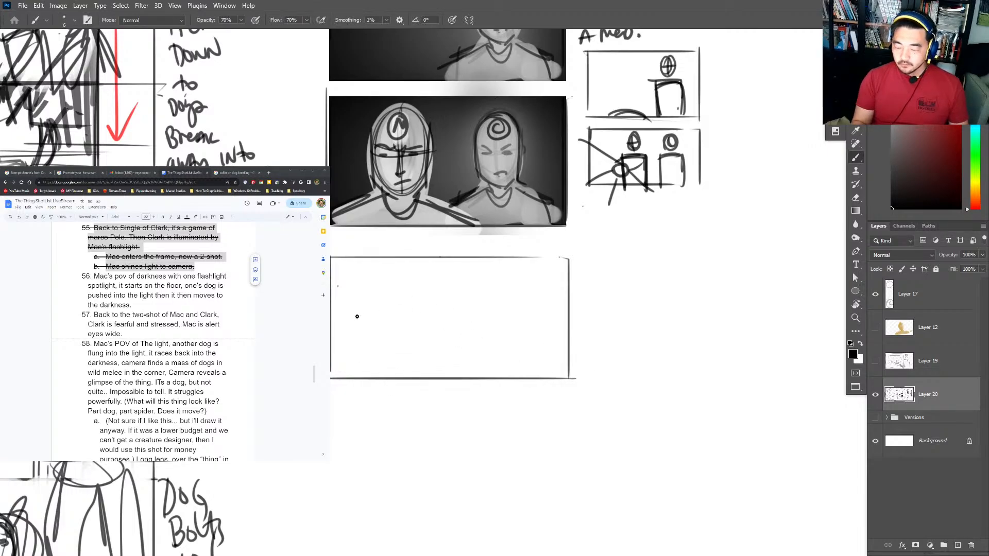
mouse_move(335, 304)
mouse_down()
mouse_move(556, 305)
mouse_move(527, 308)
mouse_up()
drag(452, 229, 453, 384)
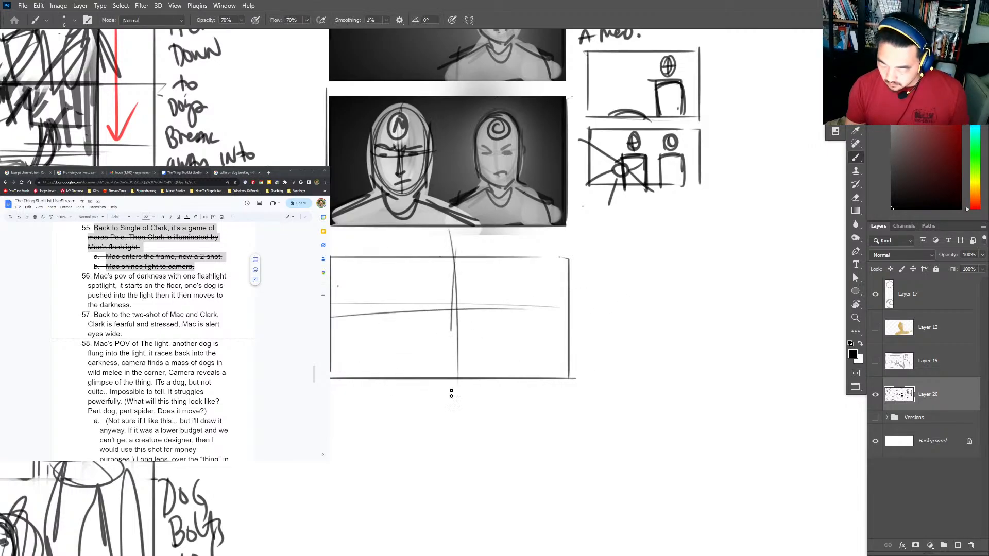
drag(451, 330, 451, 385)
drag(458, 304, 329, 349)
mouse_move(454, 305)
mouse_down()
mouse_move(353, 445)
mouse_move(531, 411)
mouse_move(632, 361)
mouse_up()
drag(455, 304, 610, 244)
drag(453, 308, 330, 257)
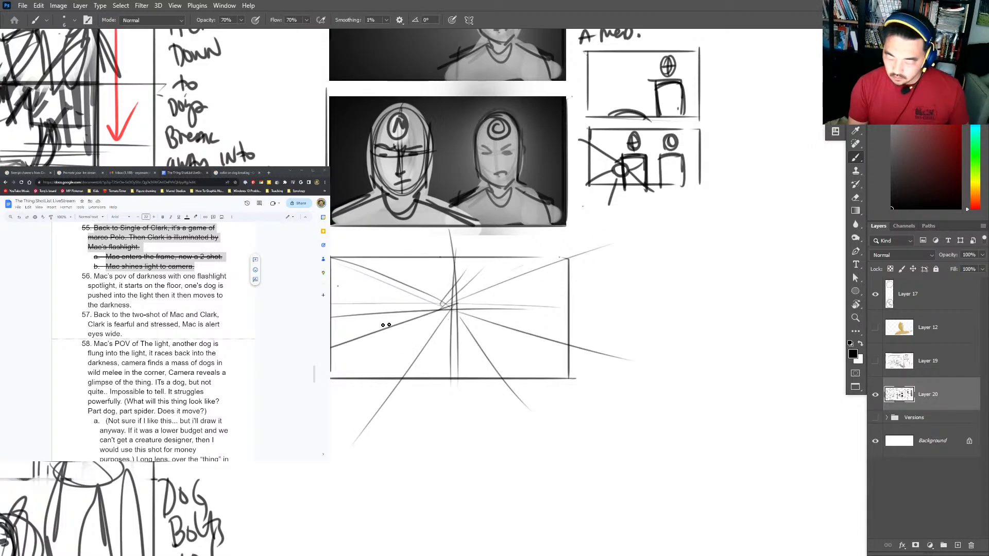
Add horizontal floor lines and vertical wall lines across the new panel to complete its room perspective grid.
drag(386, 326, 520, 320)
drag(381, 336, 516, 338)
drag(343, 360, 531, 354)
drag(366, 381, 536, 378)
mouse_move(425, 322)
mouse_down()
mouse_move(353, 362)
mouse_move(338, 428)
mouse_up()
drag(351, 256, 363, 418)
drag(388, 258, 393, 379)
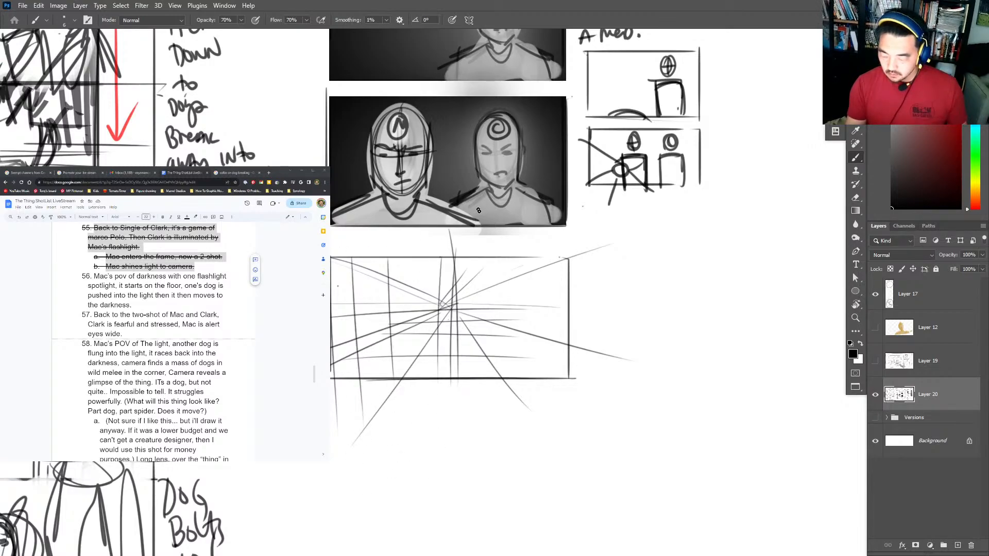
drag(481, 252, 474, 389)
drag(523, 278, 517, 368)
drag(565, 264, 548, 390)
mouse_move(459, 309)
mouse_down()
mouse_move(602, 411)
mouse_move(329, 400)
mouse_up()
drag(387, 379, 536, 379)
Shade the perspective panel with dark gradients from its edges on a new layer beneath the sketch.
key(m)
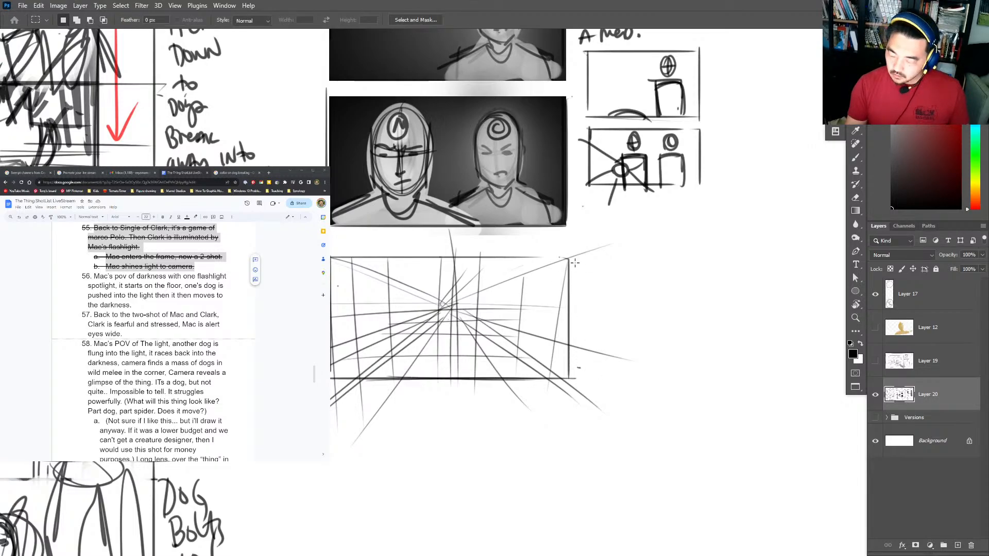
drag(573, 256, 330, 380)
key(g)
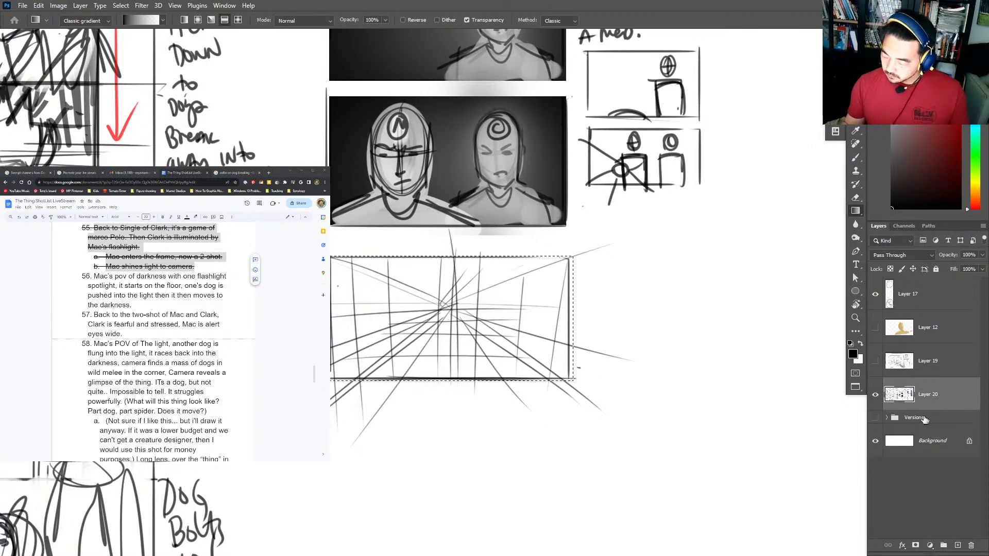
click(957, 545)
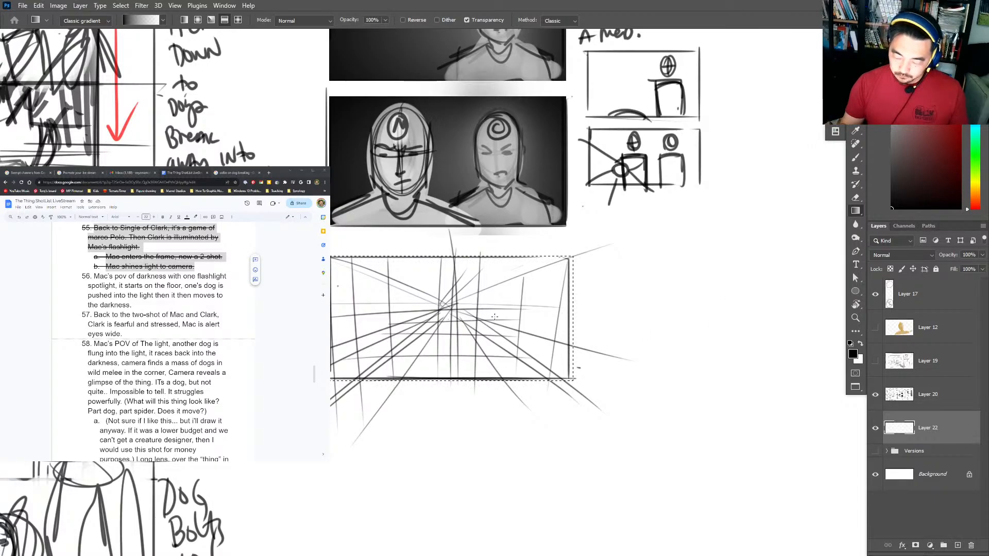
drag(464, 194, 448, 467)
drag(450, 403, 442, 484)
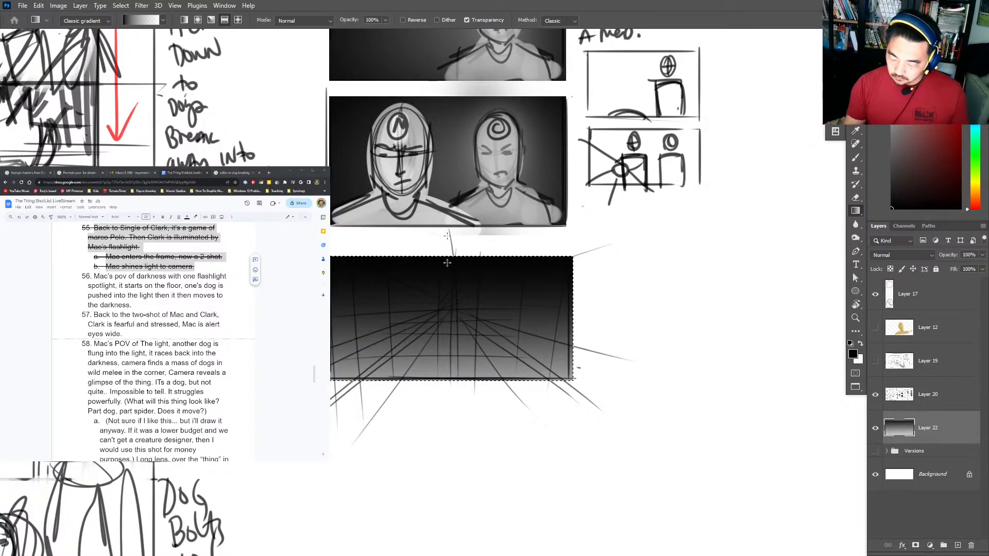
drag(447, 263, 452, 451)
drag(665, 314, 513, 299)
drag(335, 330, 442, 328)
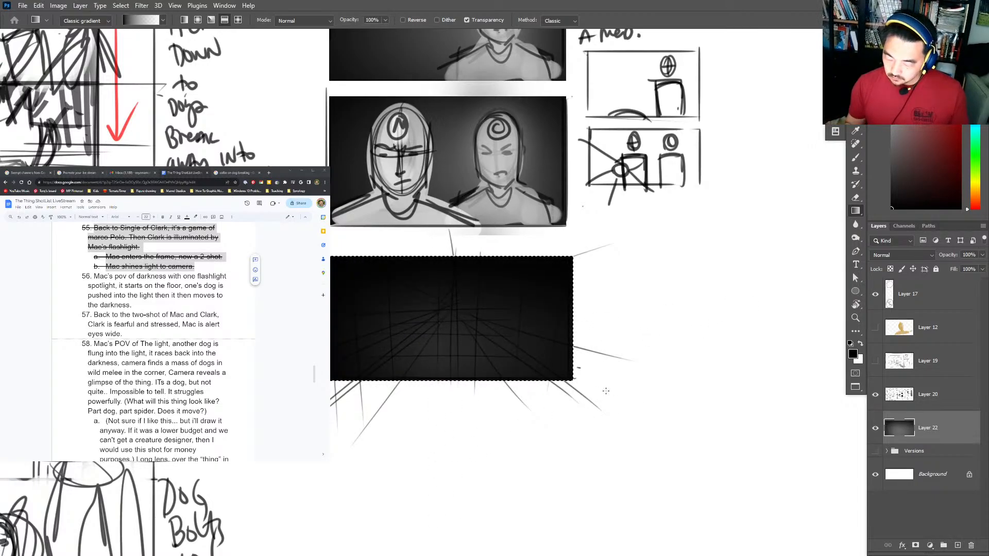
Erase an elliptical pool of flashlight on the dark panel's floor, then merge the shading with the sketch layer.
key(e)
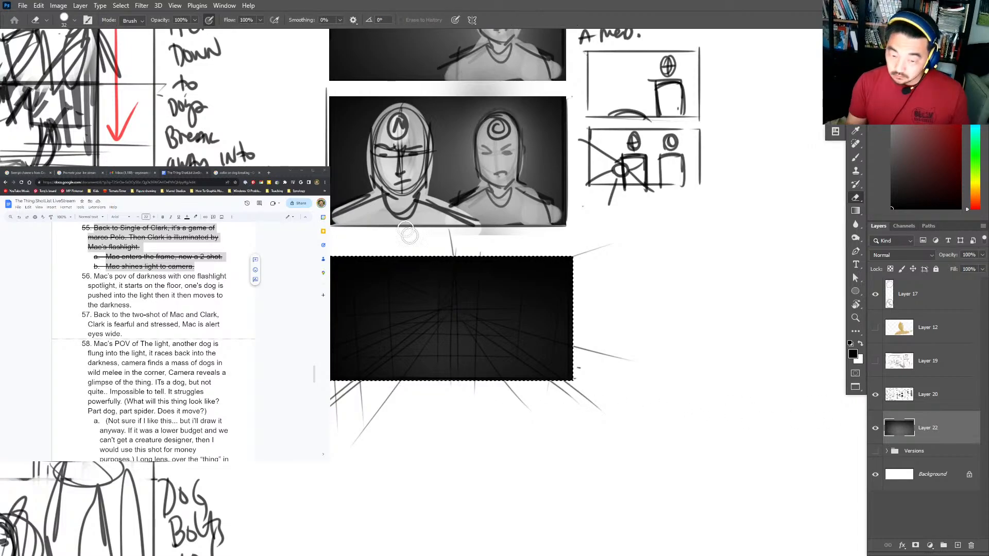
mouse_move(490, 353)
mouse_down()
mouse_move(406, 347)
mouse_move(443, 365)
mouse_up()
mouse_move(499, 354)
mouse_down()
mouse_move(400, 358)
mouse_move(472, 354)
mouse_move(463, 372)
mouse_move(396, 377)
mouse_move(490, 372)
mouse_move(490, 349)
mouse_move(417, 366)
mouse_move(460, 340)
mouse_move(476, 355)
mouse_move(401, 349)
mouse_move(476, 346)
mouse_move(465, 355)
mouse_move(401, 350)
mouse_move(464, 344)
mouse_move(421, 369)
mouse_move(492, 344)
mouse_up()
click(904, 410)
key(ctrl+e)
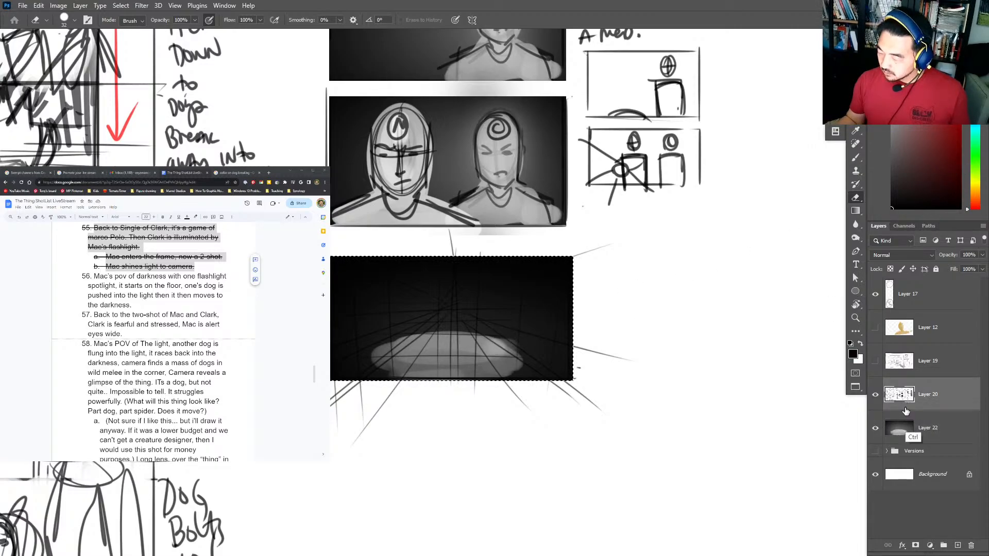
key(ctrl+d)
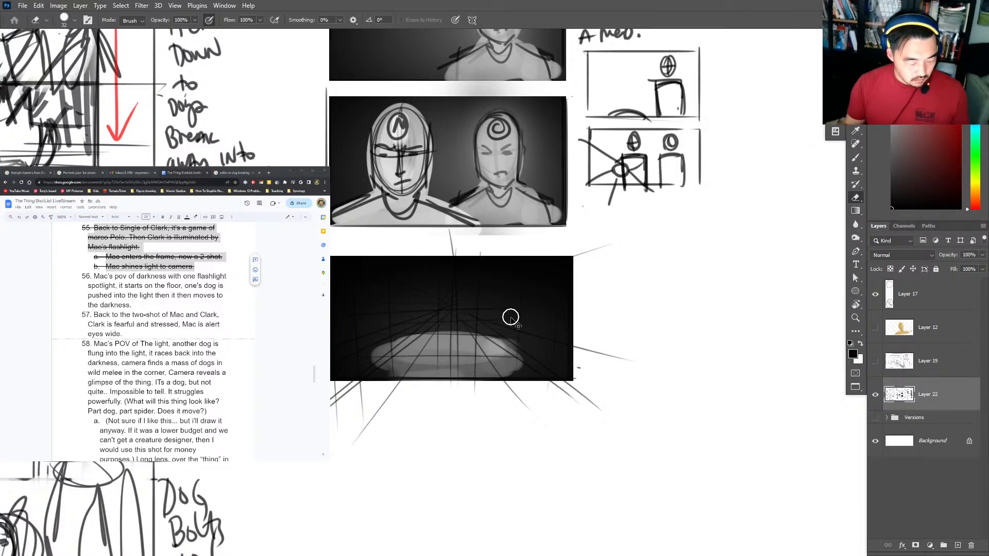
Duplicate the flashlight panel directly below the original and merge the copy into the sketch layer.
key(m)
drag(581, 256, 320, 400)
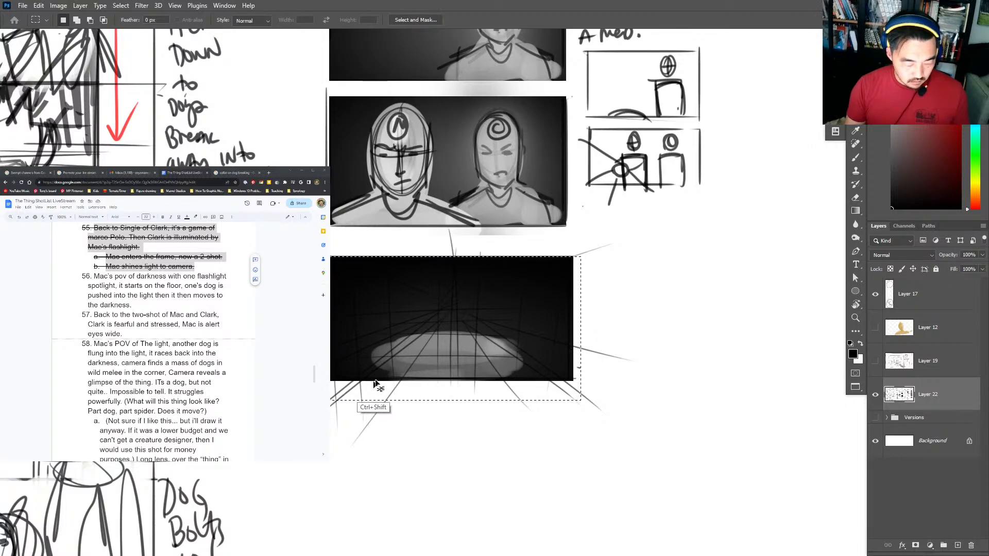
key(ctrl+j)
key(v)
drag(486, 426, 484, 310)
drag(505, 187, 497, 331)
key(ctrl+e)
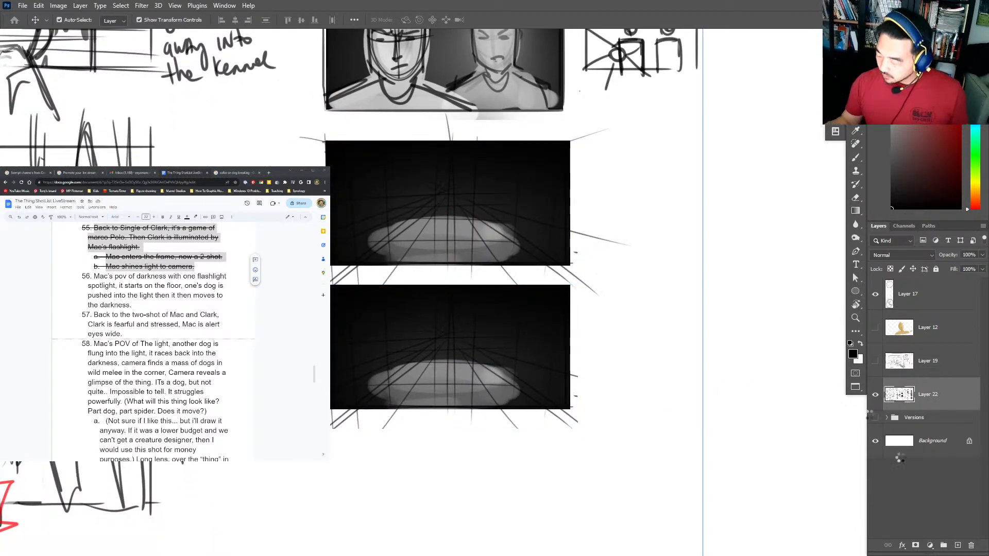
Rough in a dog lying in the lower panel's pool of light on a new layer.
key(b)
click(958, 545)
key(ctrl+space)
mouse_move(459, 362)
mouse_down()
mouse_move(422, 372)
mouse_move(433, 377)
mouse_move(423, 366)
mouse_move(446, 357)
mouse_move(432, 360)
mouse_move(442, 385)
mouse_move(456, 371)
mouse_move(415, 377)
mouse_move(399, 366)
mouse_move(468, 370)
mouse_move(456, 378)
mouse_move(386, 351)
mouse_move(416, 373)
mouse_move(432, 353)
mouse_move(484, 362)
mouse_move(467, 378)
mouse_move(413, 383)
mouse_move(374, 348)
mouse_move(415, 349)
mouse_move(415, 392)
mouse_move(417, 381)
mouse_move(375, 391)
mouse_move(448, 382)
mouse_move(470, 390)
mouse_move(448, 397)
mouse_move(494, 392)
mouse_up()
key(ctrl+z)
key(ctrl+z)
key(ctrl+z)
key(ctrl+z)
key(e)
key(b)
key(ctrl+z)
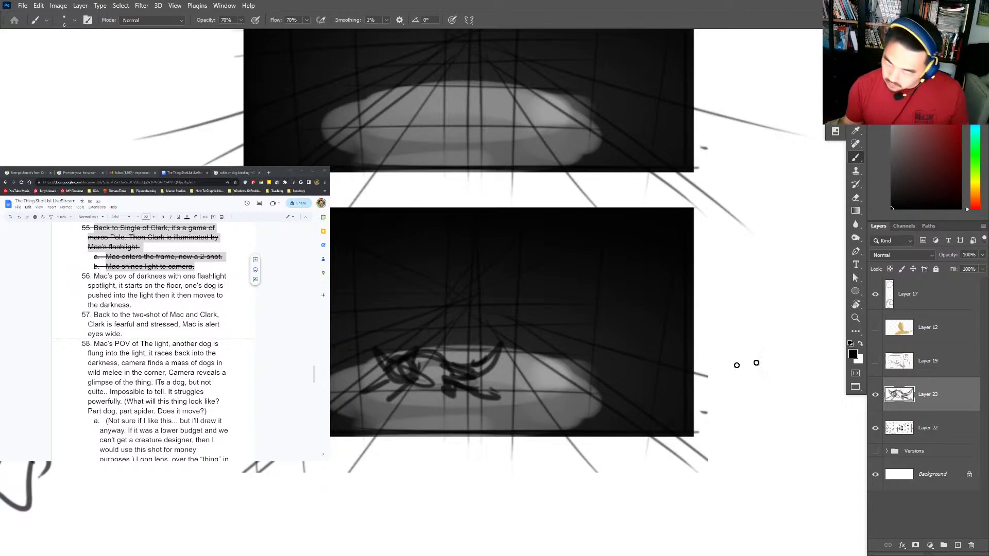
Fill the dog's body solid black with a 100% opacity brush and outline its back, head, legs and tail in light gray.
right_click(412, 376)
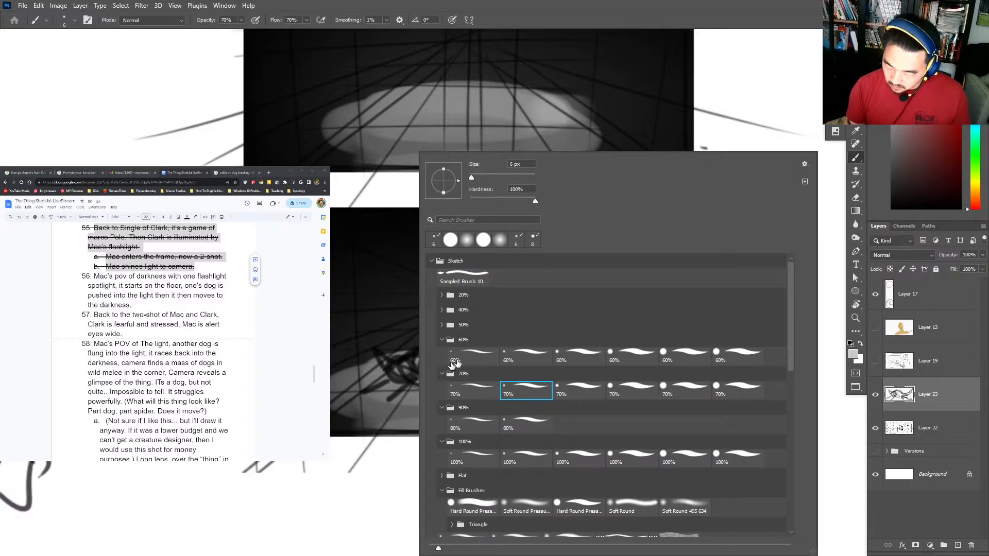
double_click(543, 468)
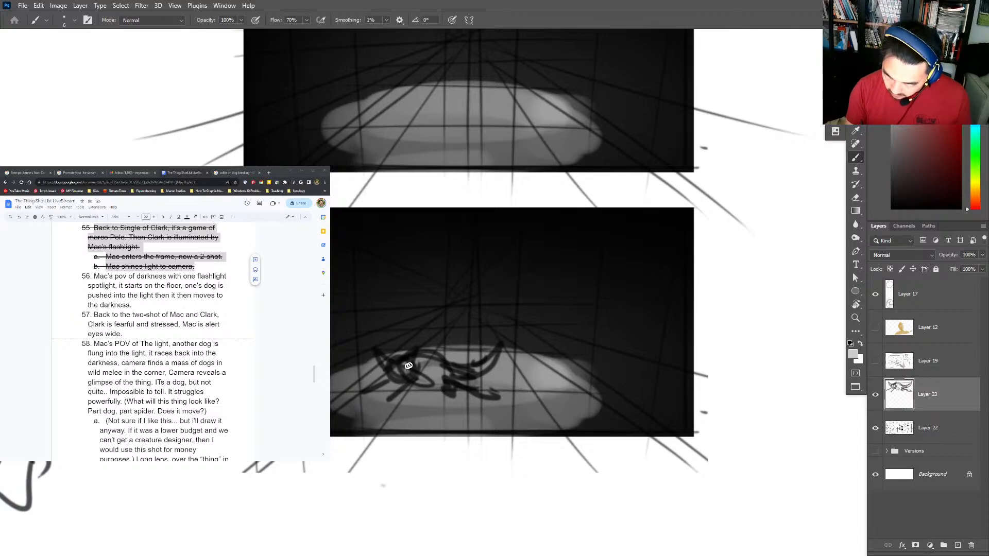
mouse_move(389, 364)
mouse_down()
mouse_move(387, 388)
mouse_move(411, 361)
mouse_move(400, 355)
mouse_move(453, 339)
mouse_move(467, 357)
mouse_move(430, 371)
mouse_move(483, 363)
mouse_move(445, 359)
mouse_move(452, 345)
mouse_move(425, 368)
mouse_move(470, 357)
mouse_move(465, 382)
mouse_move(509, 383)
mouse_up()
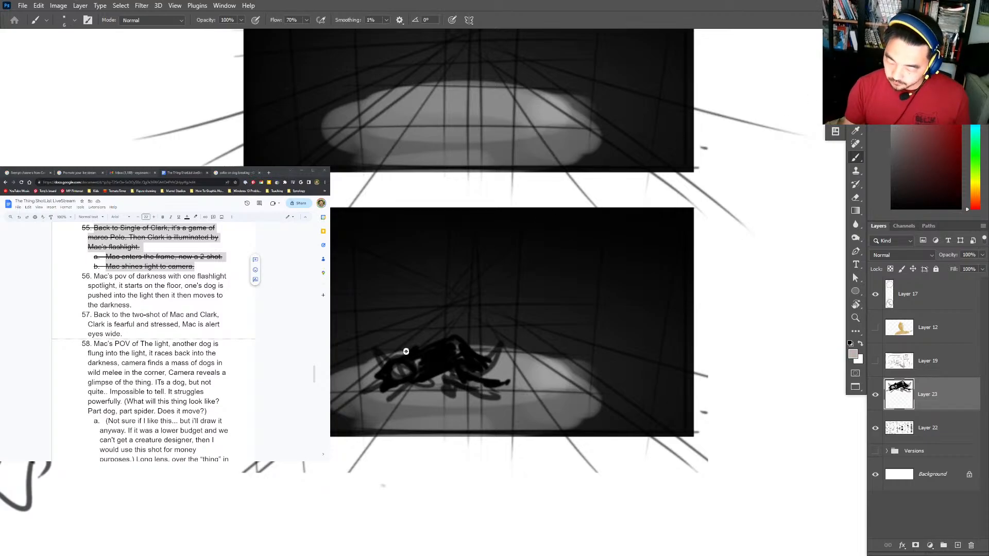
mouse_move(417, 349)
mouse_down()
mouse_move(449, 341)
mouse_move(479, 358)
mouse_move(458, 339)
mouse_move(480, 357)
mouse_move(501, 338)
mouse_up()
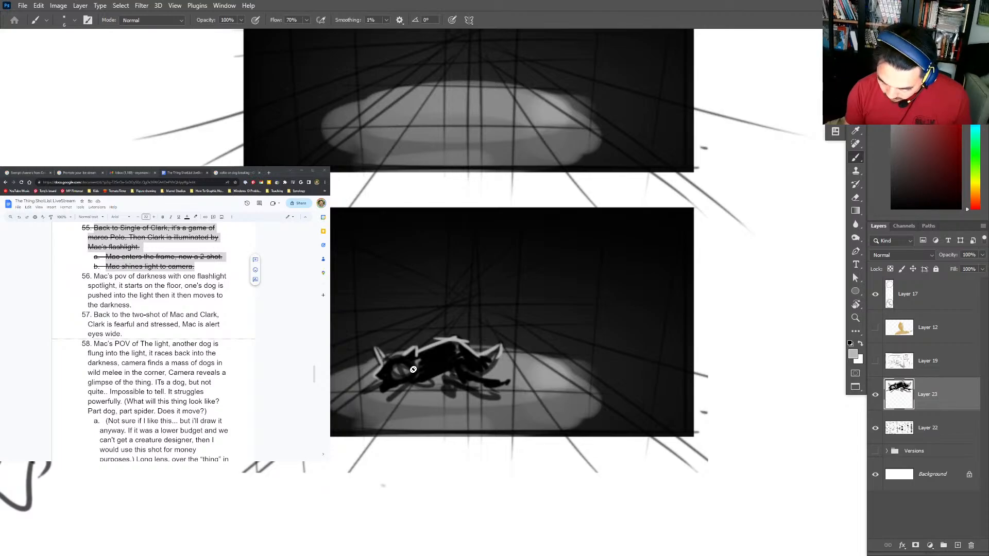
mouse_move(390, 379)
mouse_down()
mouse_move(391, 392)
mouse_move(421, 375)
mouse_move(396, 401)
mouse_move(355, 399)
mouse_up()
mouse_move(464, 363)
mouse_down()
mouse_move(437, 382)
mouse_move(458, 371)
mouse_move(460, 355)
mouse_move(508, 394)
mouse_up()
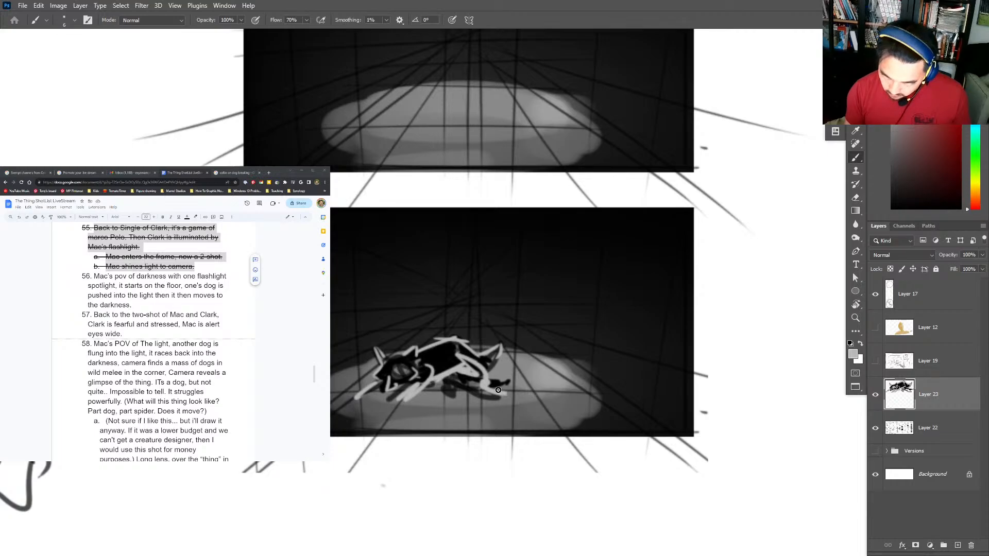
key(z)
key(b)
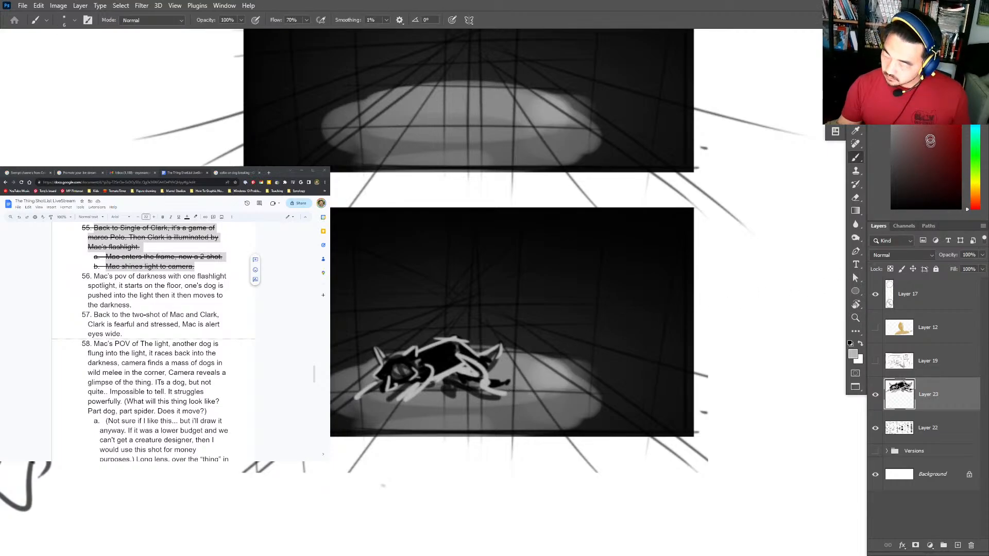
Draw a red arrow pointing down at the dog and handwrite "Dog is thrown in light" in black beside the panel.
mouse_move(444, 283)
mouse_down()
mouse_move(426, 327)
mouse_move(437, 311)
mouse_up()
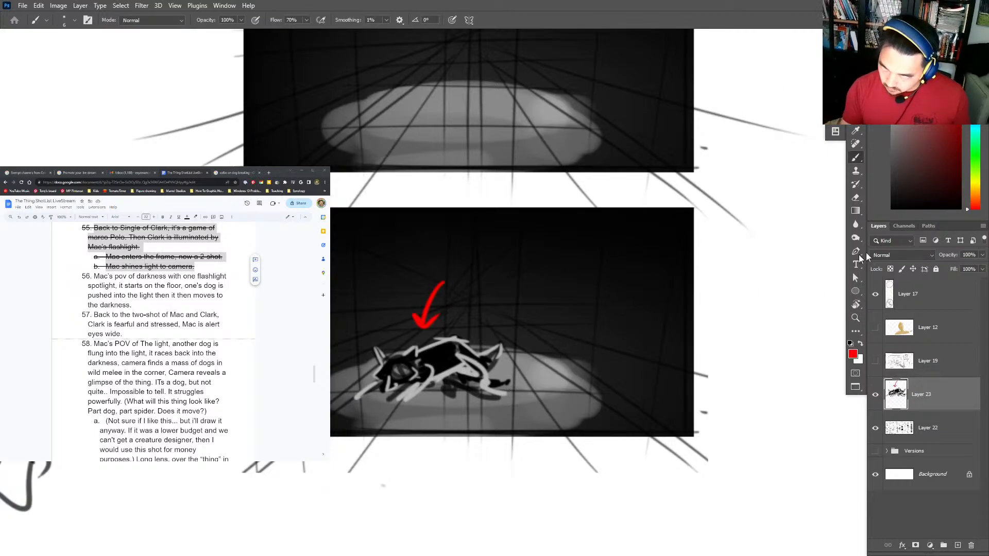
key(d)
drag(740, 383, 625, 343)
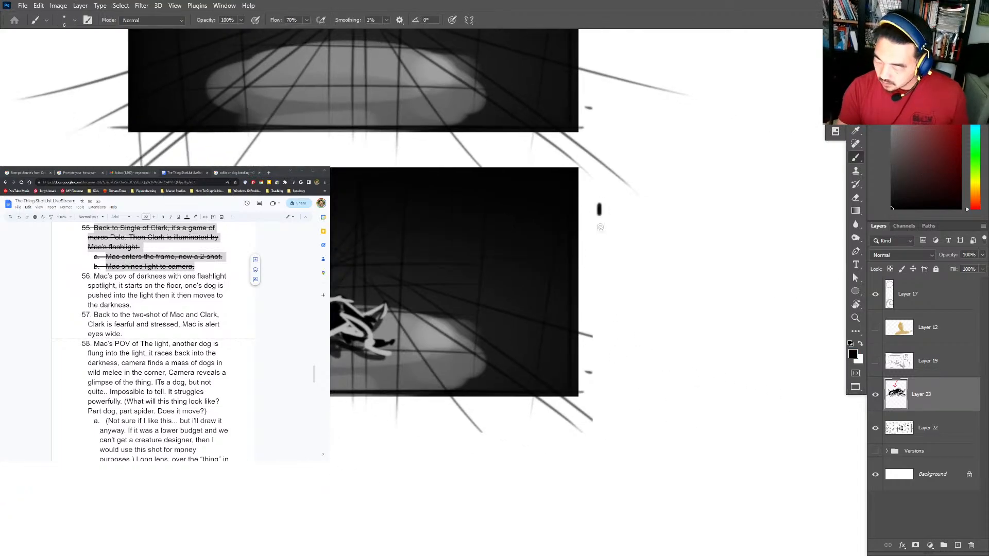
drag(599, 209, 597, 233)
mouse_move(597, 205)
mouse_down()
mouse_move(597, 233)
mouse_move(621, 213)
mouse_up()
drag(646, 205, 644, 242)
drag(665, 205, 671, 231)
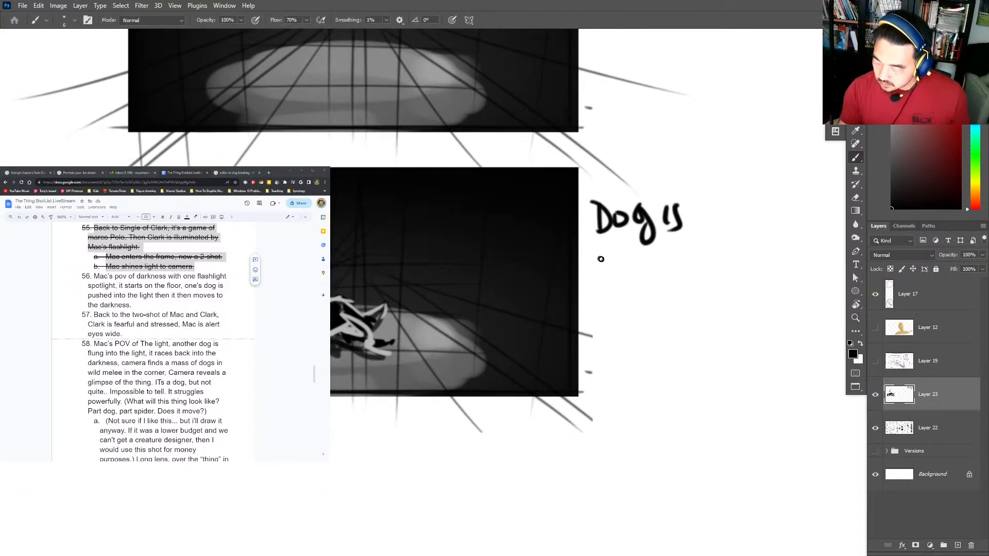
mouse_move(603, 252)
mouse_down()
mouse_move(594, 273)
mouse_move(615, 268)
mouse_up()
mouse_move(614, 239)
mouse_down()
mouse_move(623, 278)
mouse_move(639, 266)
mouse_move(685, 266)
mouse_up()
mouse_move(604, 305)
mouse_down()
mouse_move(603, 326)
mouse_move(632, 326)
mouse_up()
drag(650, 292, 648, 321)
mouse_move(659, 301)
mouse_down()
mouse_move(671, 341)
mouse_move(690, 325)
mouse_up()
mouse_move(698, 297)
mouse_down()
mouse_move(705, 320)
mouse_move(728, 305)
mouse_up()
Paste another copy of the empty flashlight panel and place it below the dog panel.
key(z)
scroll(598, 427, down, 5)
scroll(598, 427, left, 3)
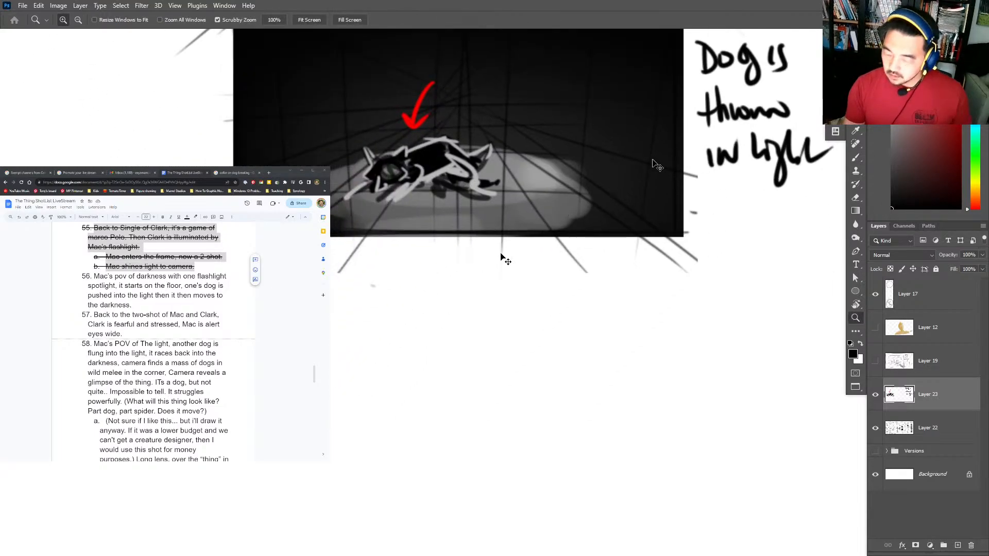
scroll(363, 345, down, 3)
key(ctrl+v)
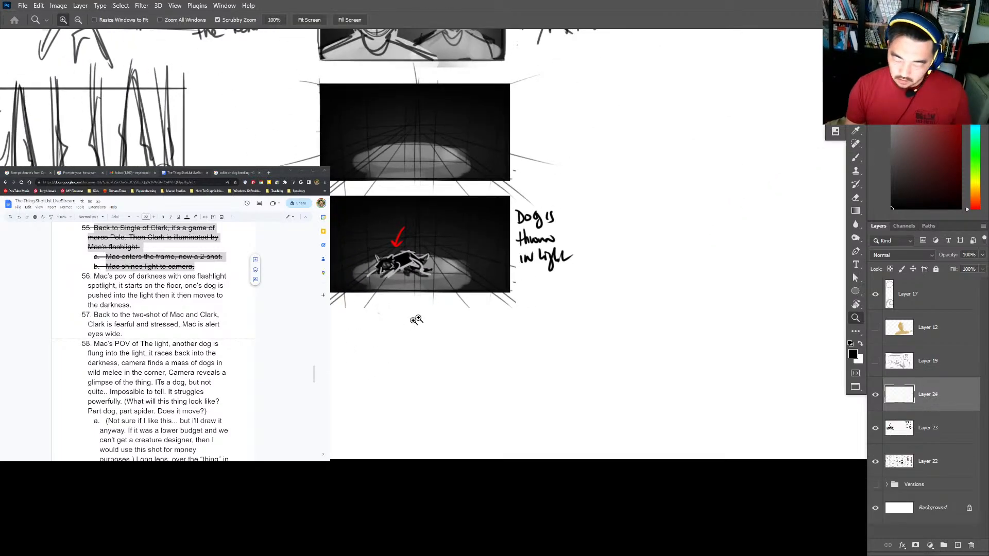
key(v)
drag(453, 369, 384, 489)
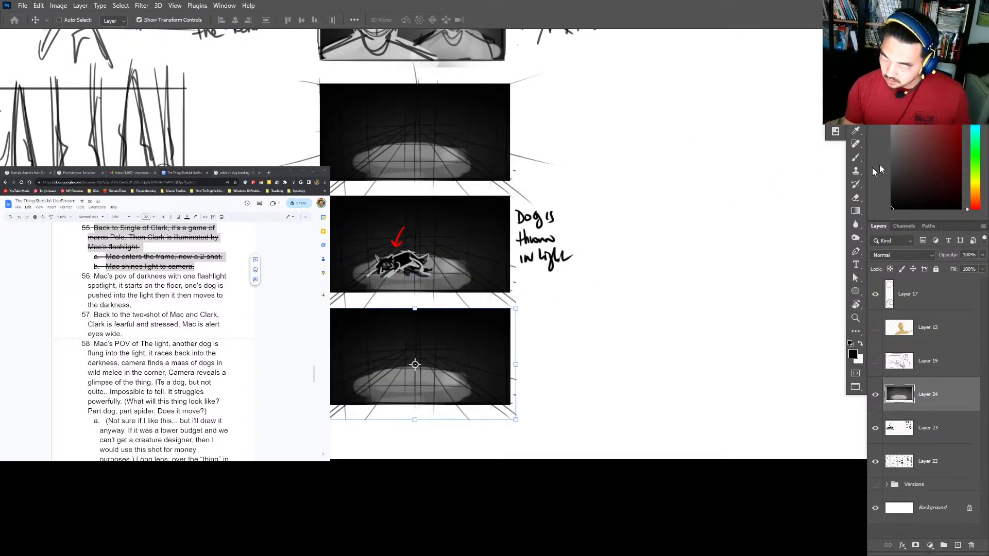
Draw a small black dog seen from behind at the edge of the pool of light in the lowest flashlight panel.
scroll(438, 360, up, 3)
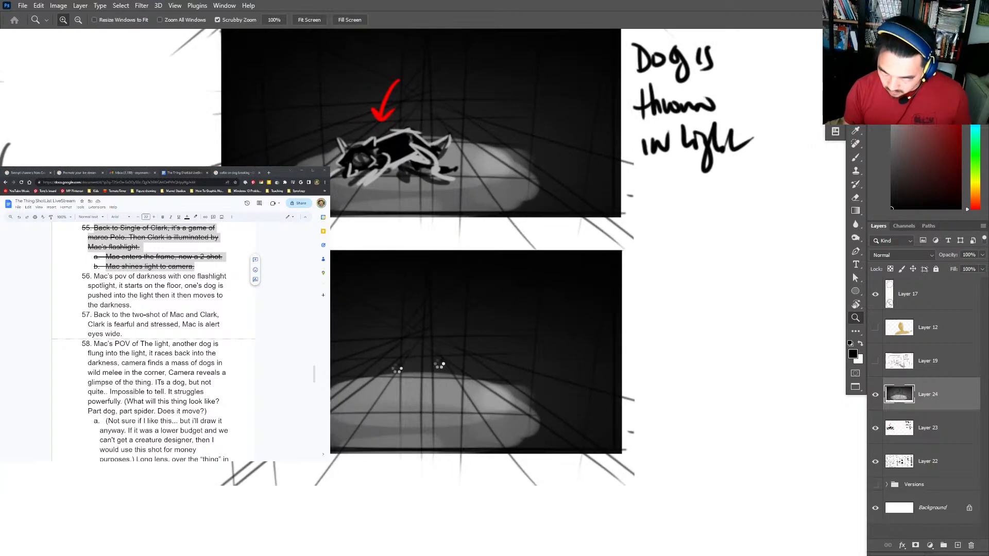
key(b)
key(ctrl+z)
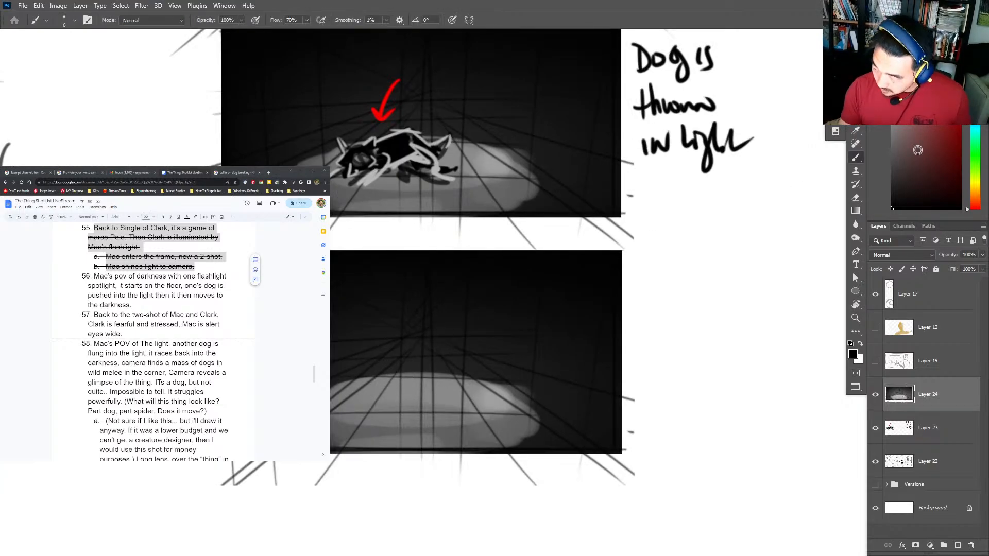
drag(379, 361, 372, 395)
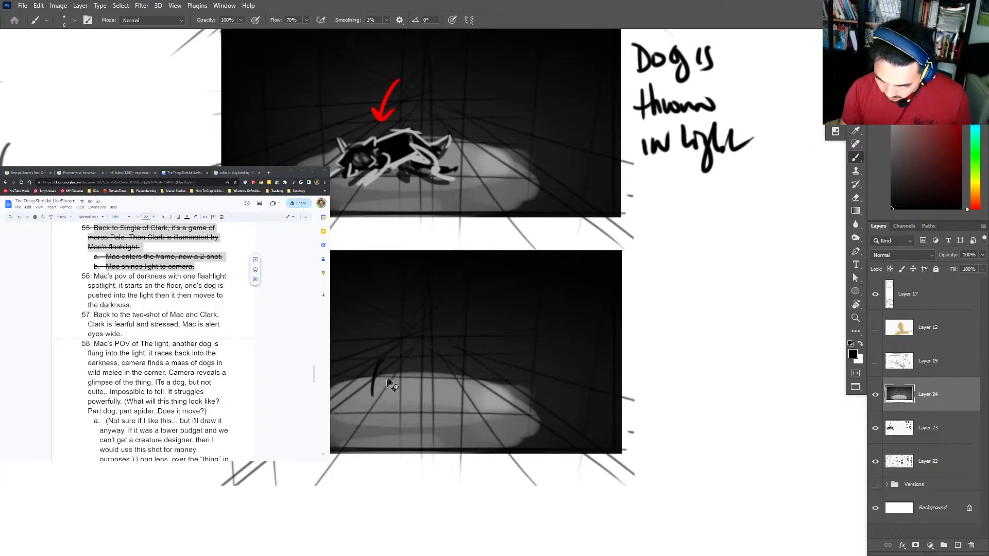
mouse_move(380, 360)
mouse_down()
mouse_move(396, 365)
mouse_move(386, 411)
mouse_move(400, 391)
mouse_move(398, 407)
mouse_up()
key(ctrl+z)
drag(398, 362, 389, 430)
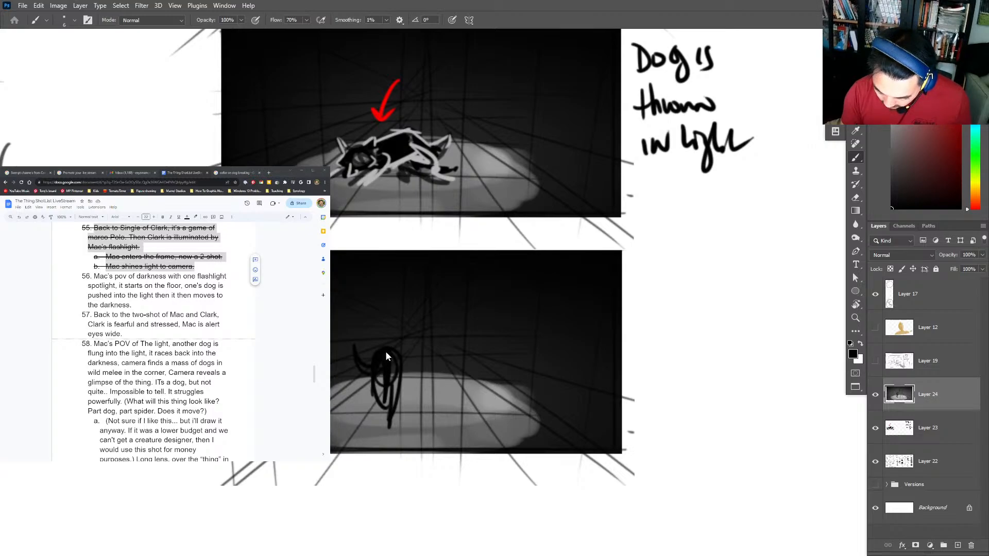
drag(386, 354, 409, 367)
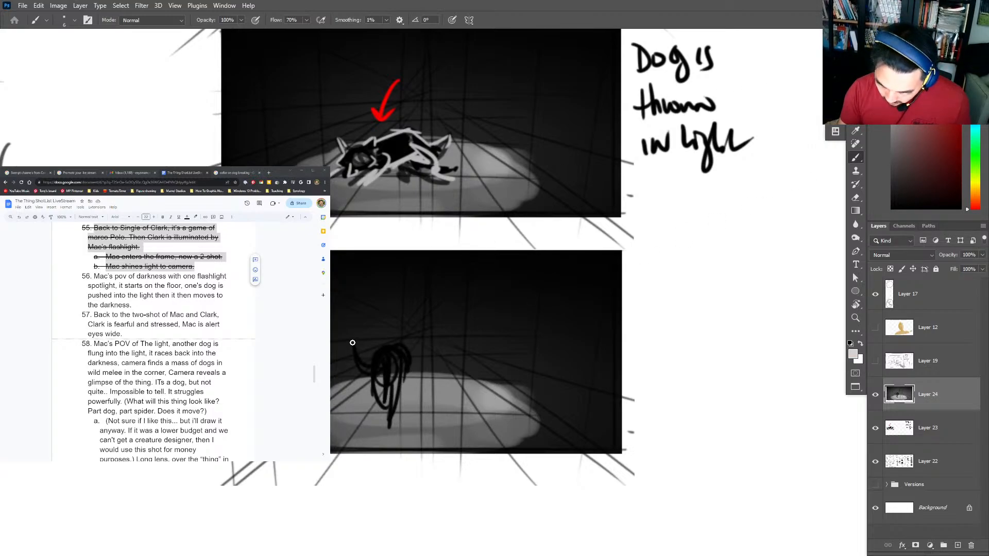
Outline the dog's tail, back and ears in light gray and add a small red arrow pointing from it into the darkness.
mouse_move(353, 342)
mouse_down()
mouse_move(372, 366)
mouse_move(396, 350)
mouse_up()
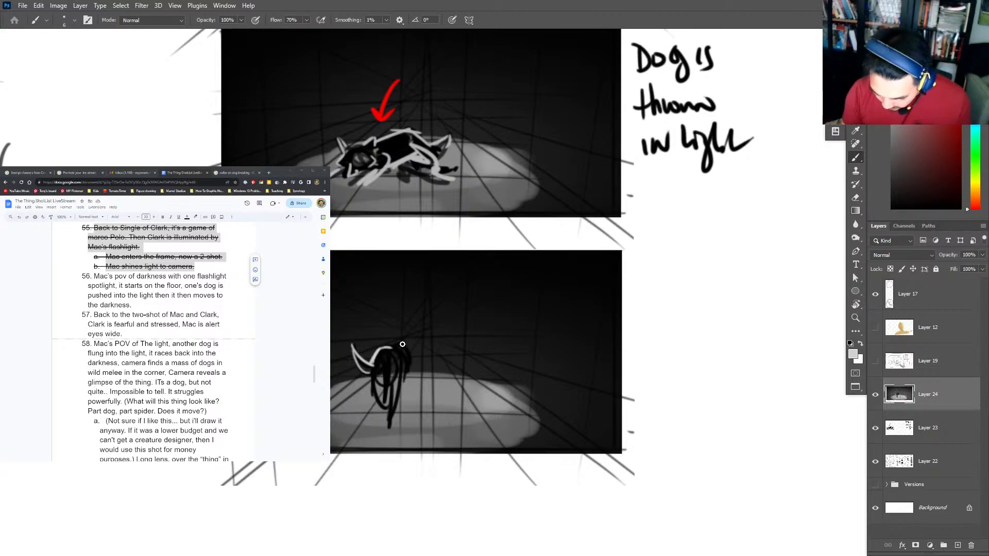
mouse_move(397, 353)
mouse_down()
mouse_move(373, 386)
mouse_move(388, 414)
mouse_up()
alt+click(381, 114)
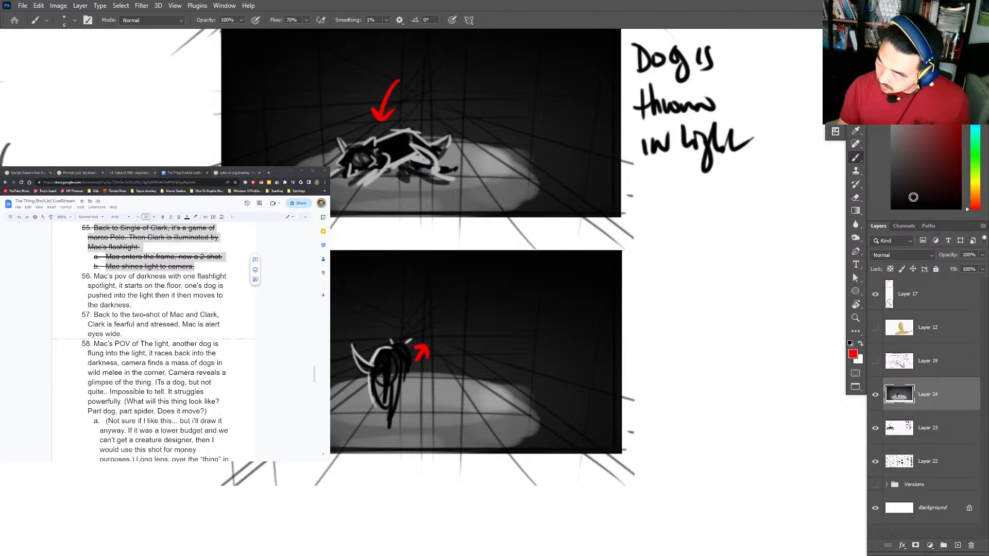
Handwrite "Runs Back in" in black beside the lowest flashlight panel.
click(892, 208)
drag(638, 289, 687, 322)
mouse_move(633, 322)
mouse_down()
mouse_move(638, 348)
mouse_move(669, 348)
mouse_up()
mouse_move(672, 325)
mouse_down()
mouse_move(689, 352)
mouse_move(696, 347)
mouse_up()
mouse_move(701, 325)
mouse_down()
mouse_move(702, 344)
mouse_move(719, 343)
mouse_up()
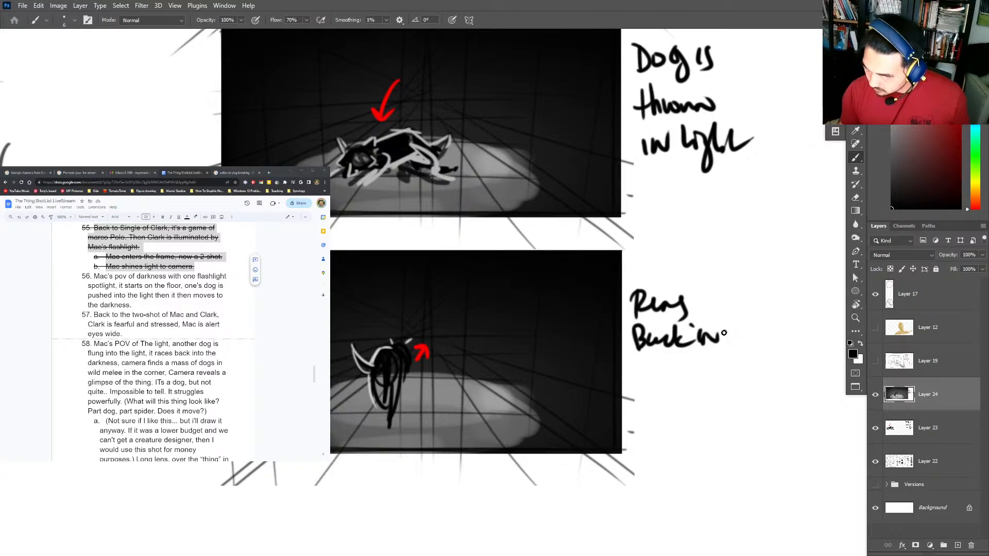
drag(683, 381, 633, 450)
drag(665, 420, 637, 466)
key(ctrl+z)
key(ctrl+z)
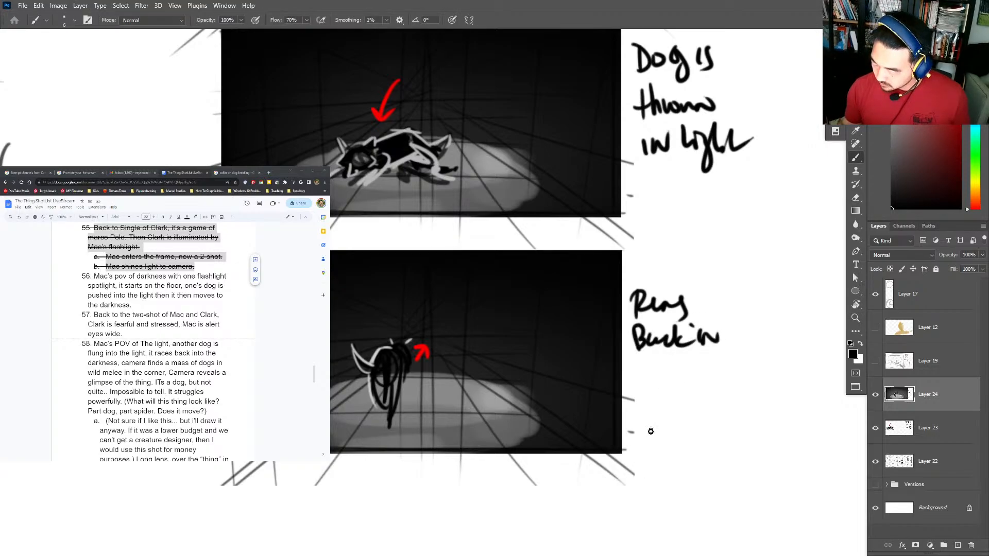
Strike through shot 56 in the Google Docs shot list.
key(z)
scroll(657, 417, down, 10)
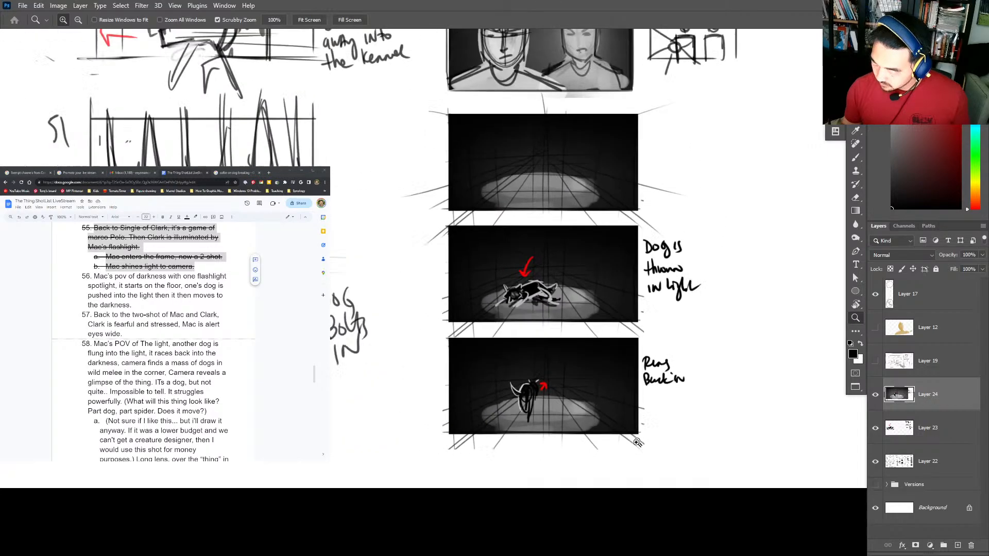
drag(757, 245, 598, 309)
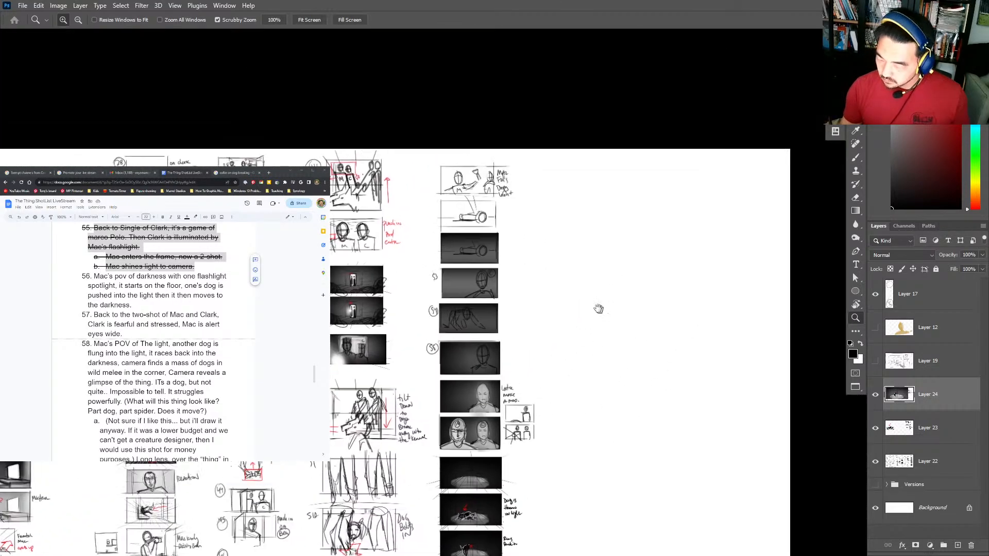
click(559, 181)
key(b)
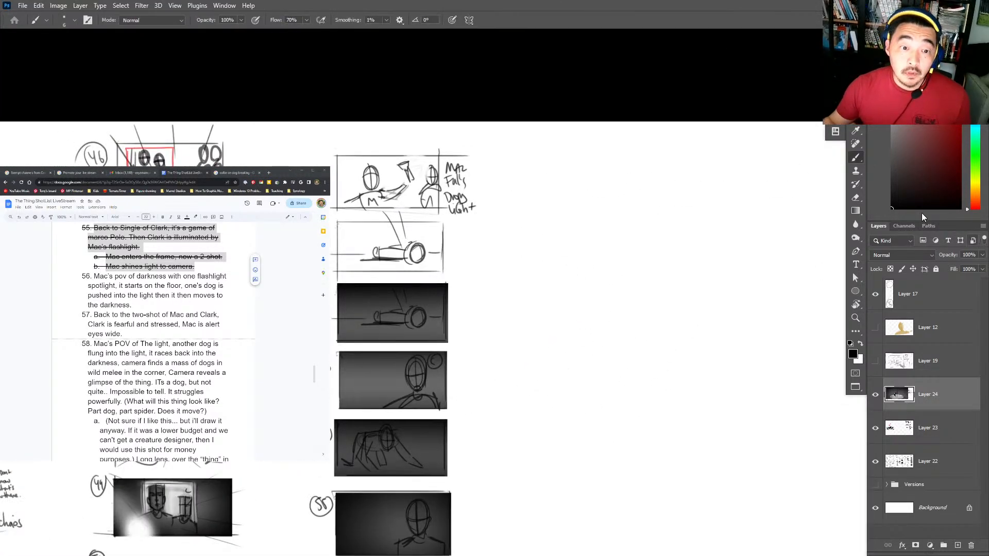
drag(132, 305, 80, 276)
key(alt+shift+5)
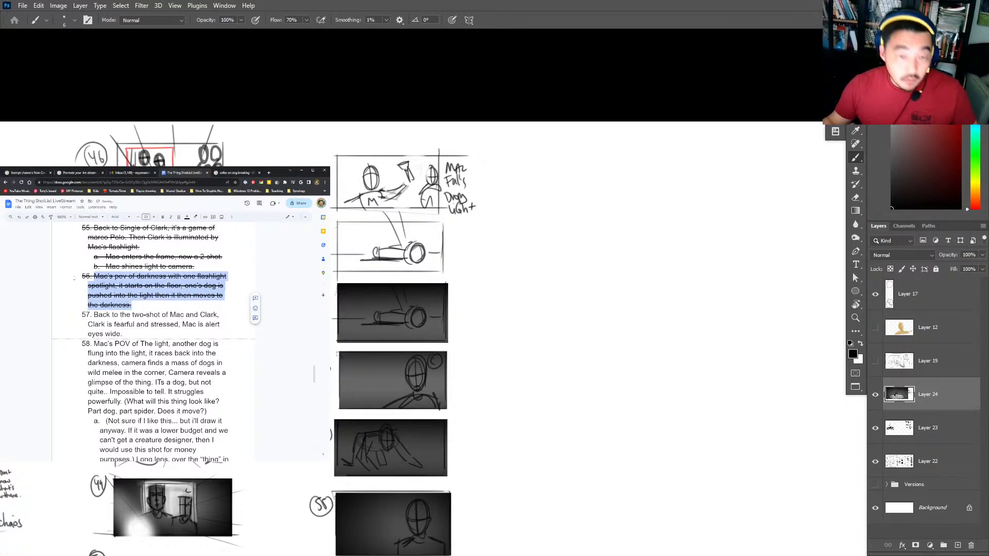
Merge Layer 24 and Layer 23 down into Layer 22.
click(913, 404)
key(Delete)
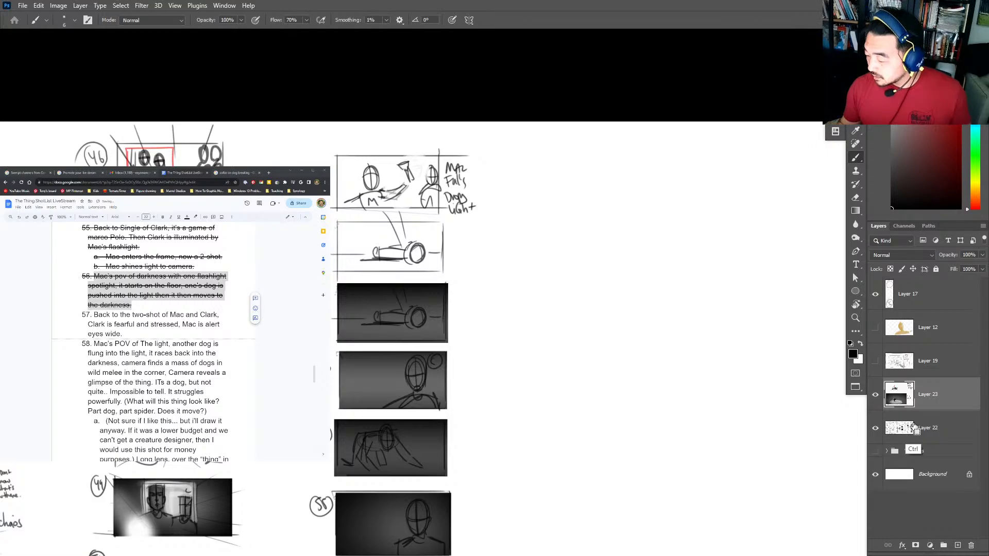
key(Delete)
Draw a black rectangular panel frame at the head of a new column, beside the "Mac Falls Drops Light" panel.
drag(504, 236, 535, 241)
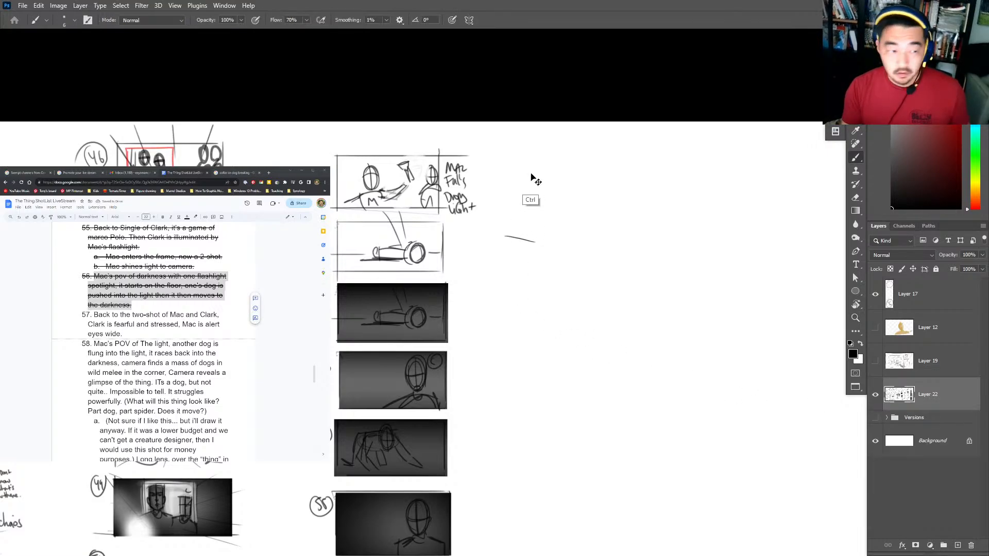
key(z)
click(522, 195)
key(b)
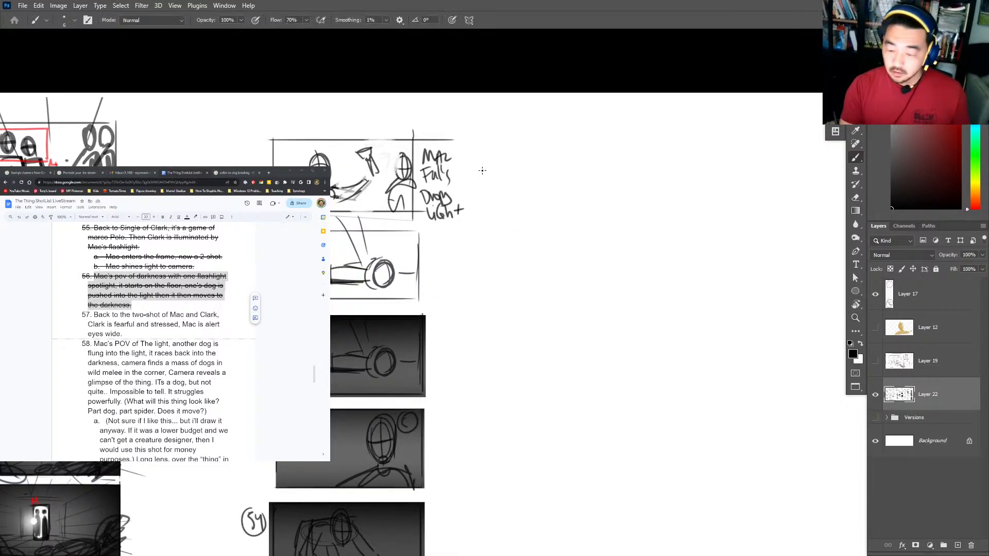
mouse_move(482, 206)
mouse_down()
mouse_move(482, 142)
mouse_move(601, 143)
mouse_move(615, 214)
mouse_move(587, 218)
mouse_up()
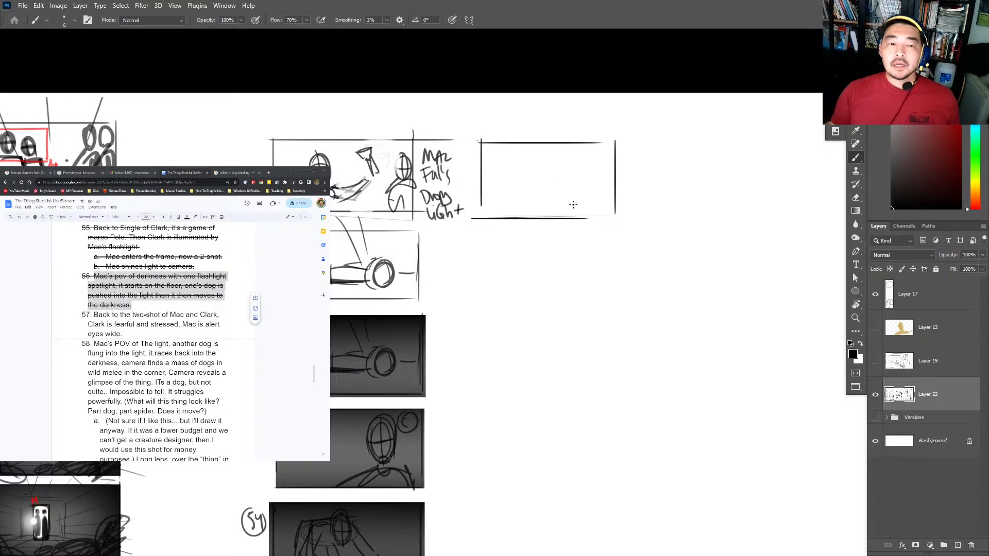
Sketch Mac and Clark side by side in the new frame with head guides, shoulders, worried faces and an "M" on Mac's chest.
drag(514, 201, 515, 198)
drag(519, 154, 543, 175)
key(ctrl+z)
drag(525, 146, 528, 206)
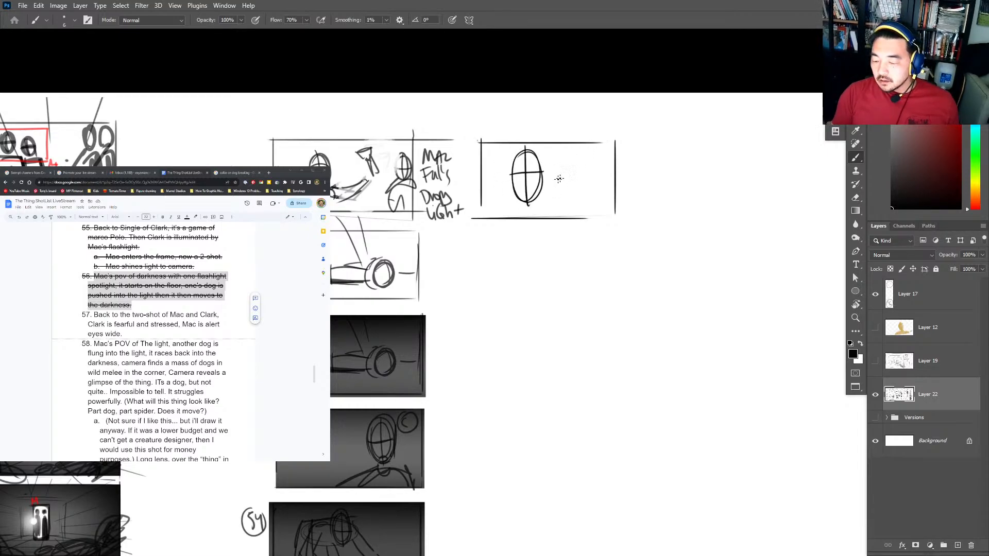
drag(569, 154, 572, 204)
drag(556, 175, 586, 174)
drag(545, 210, 595, 207)
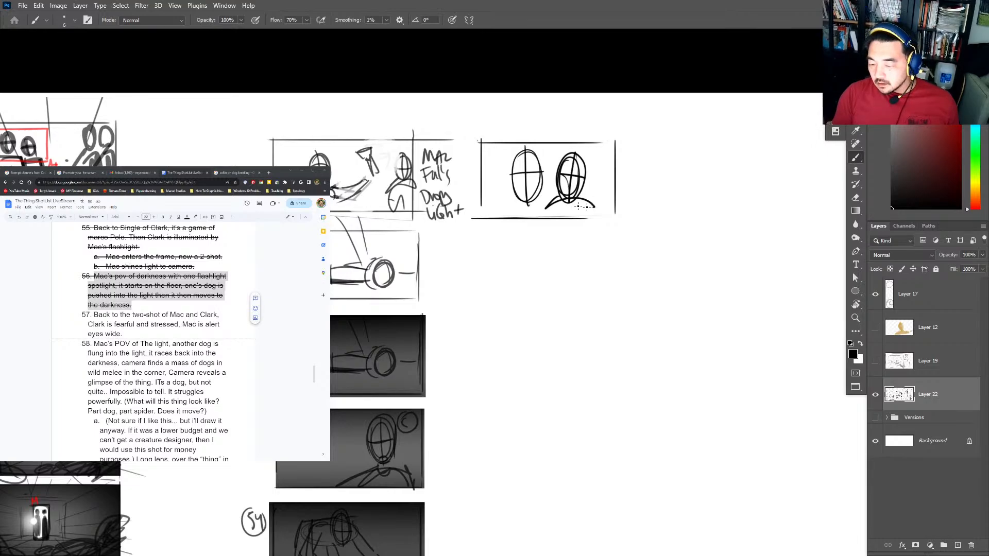
drag(503, 210, 562, 218)
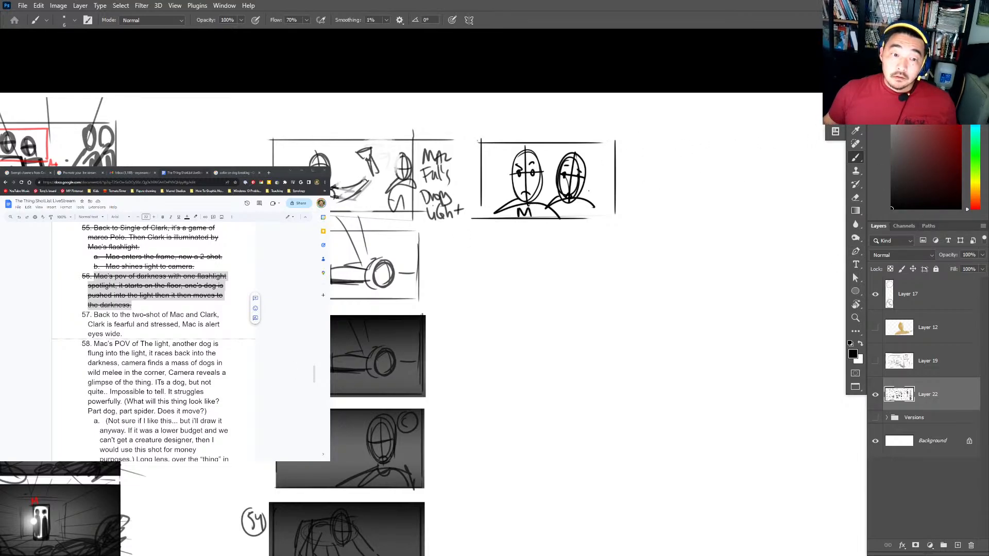
Strike through shot 57 in the Google Docs shot list.
scroll(154, 340, down, 1)
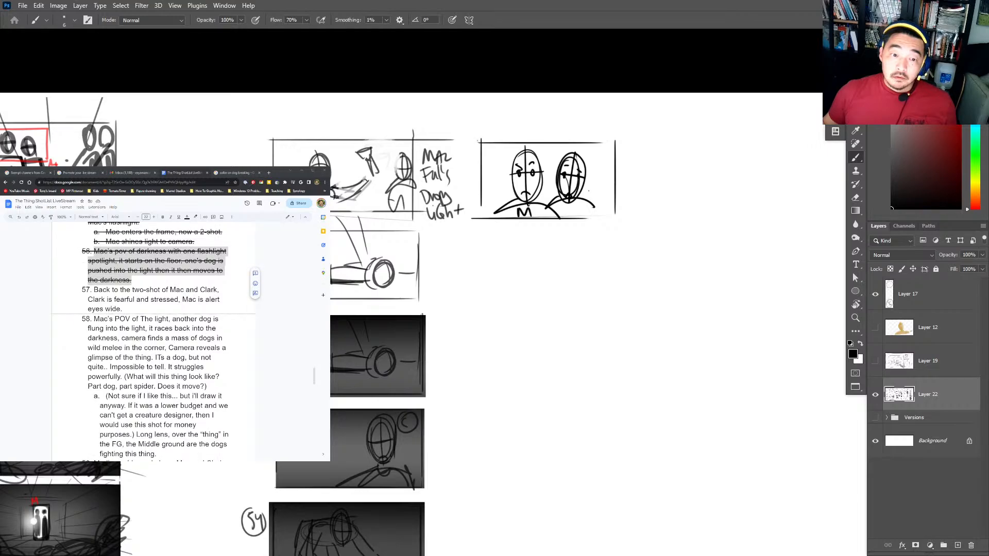
drag(123, 309, 73, 291)
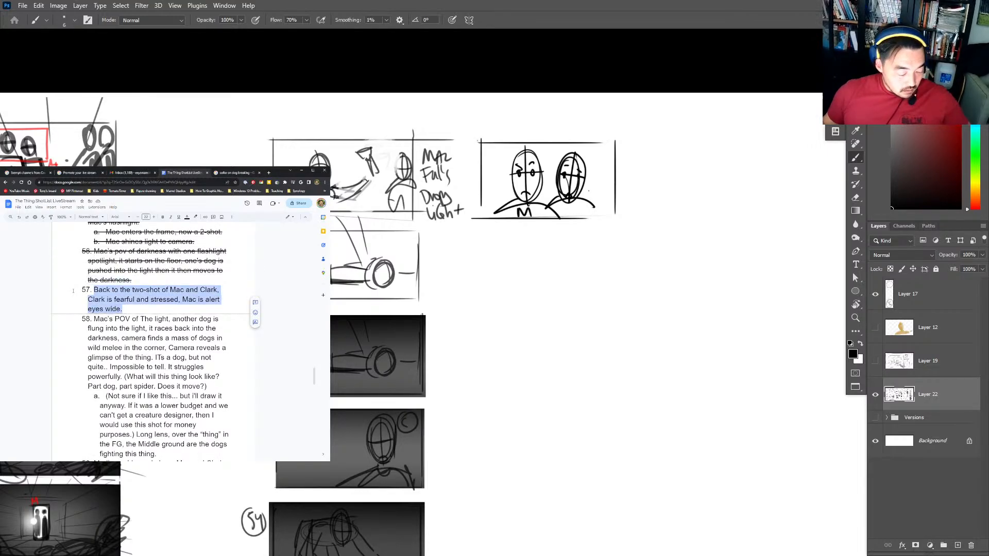
key(alt+shift+5)
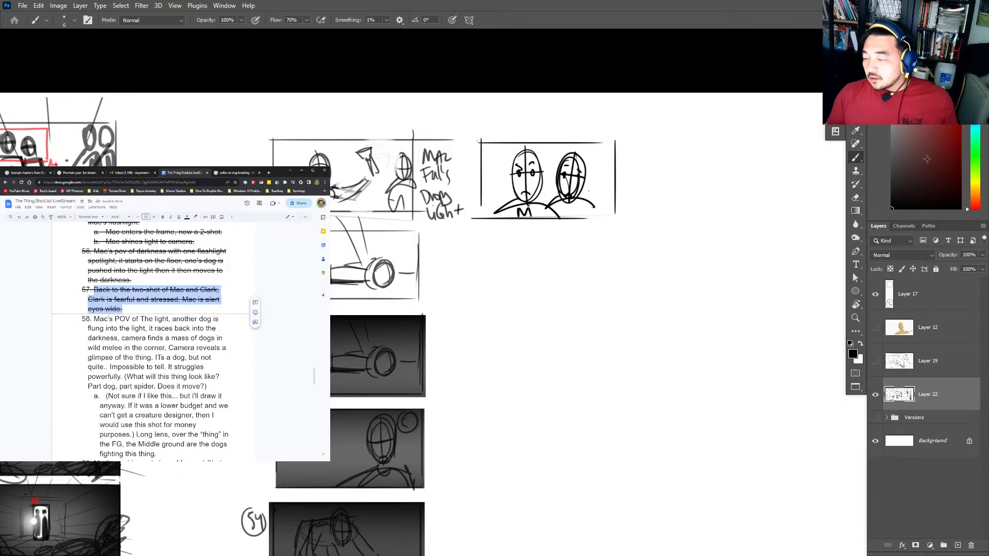
Paste a copy of the empty flashlight panel, place it below the Mac and Clark two-shot, and save the file.
click(911, 400)
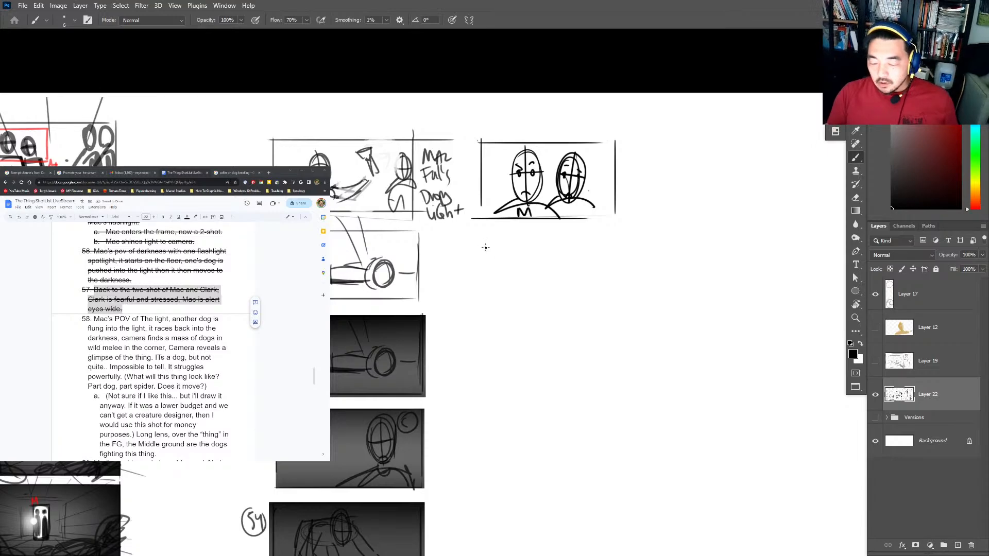
key(ctrl+v)
key(v)
drag(551, 326, 608, 287)
key(ctrl+s)
key(b)
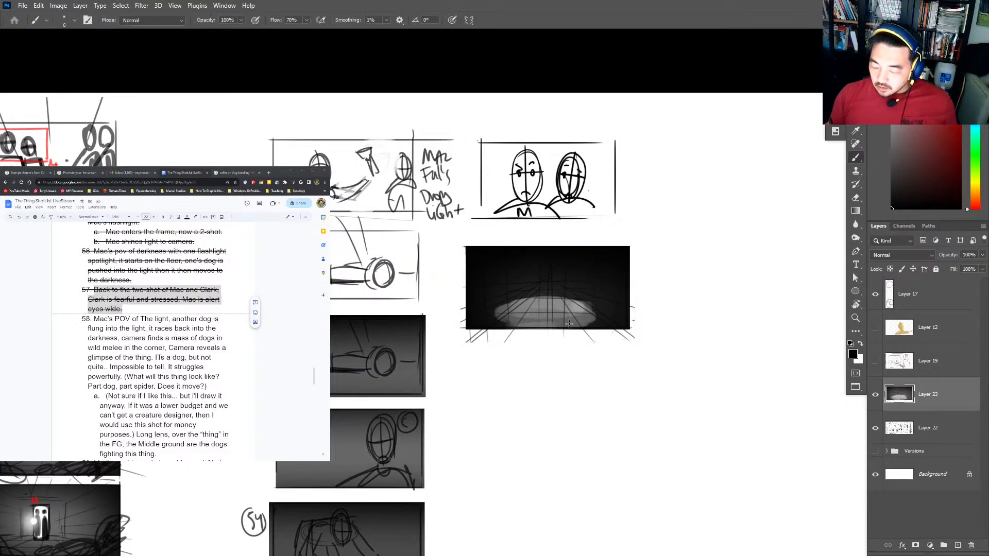
Paint a soft white glow above the pool of light in the pasted panel with the Soft Round Pressure brush.
scroll(567, 327, down, 2)
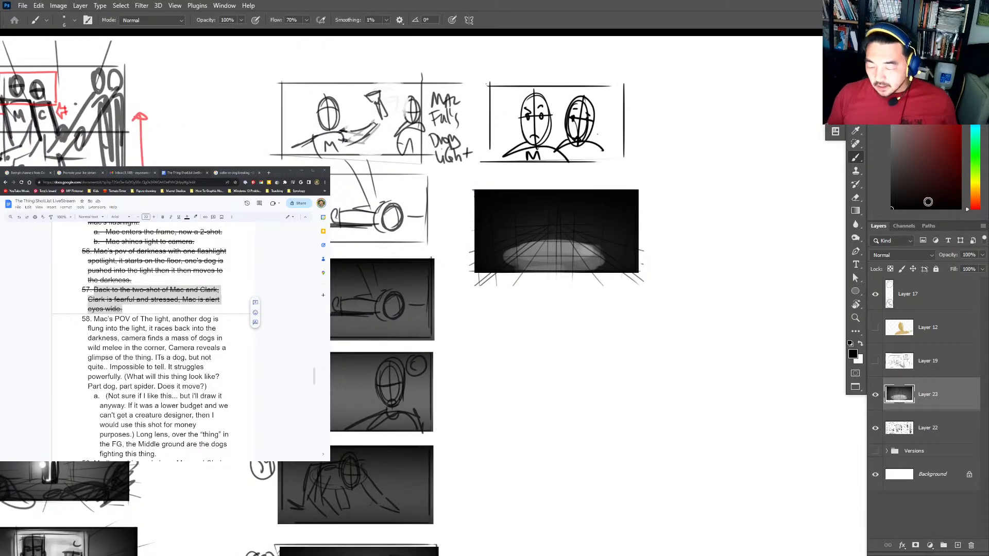
key(z)
drag(515, 309, 572, 284)
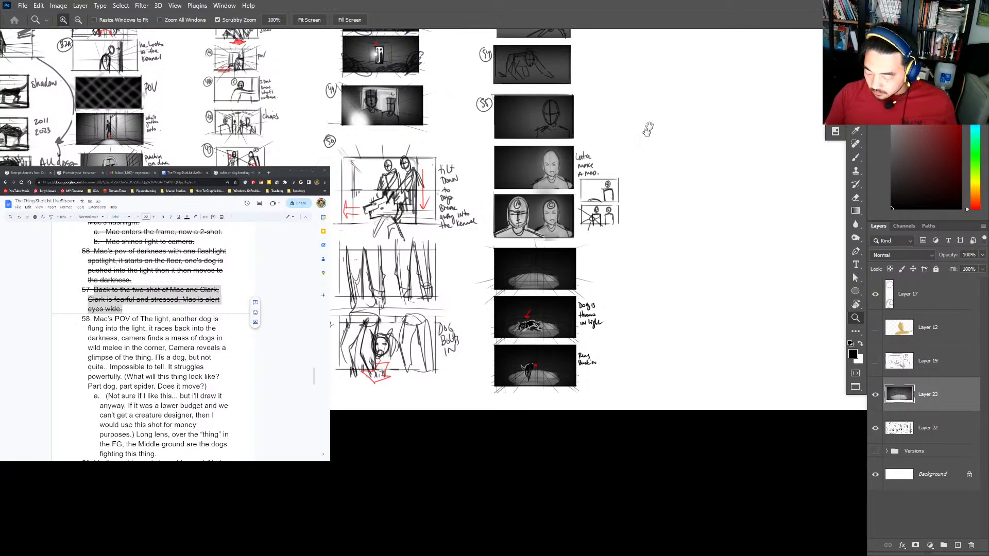
scroll(592, 242, up, 5)
drag(597, 245, 613, 251)
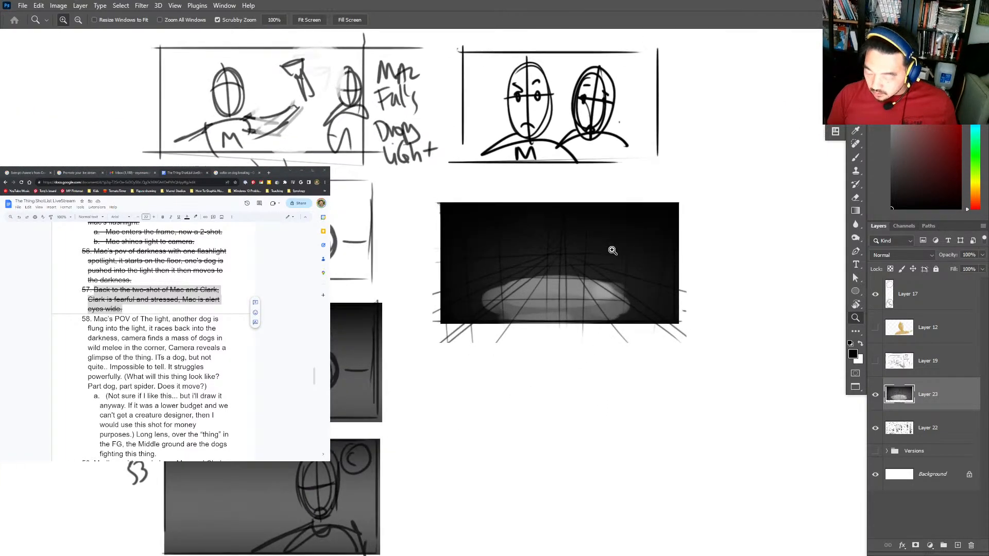
key(b)
right_click(614, 253)
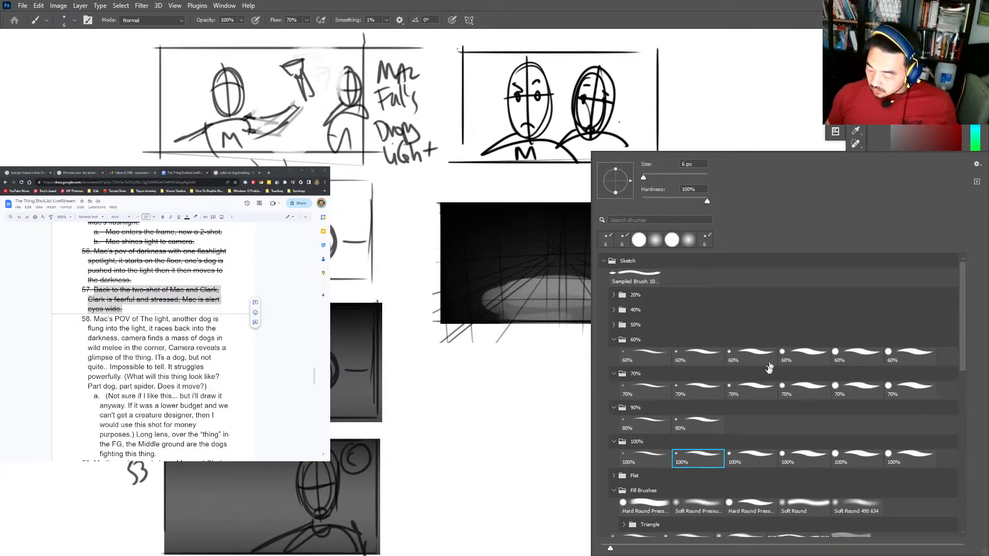
click(696, 501)
click(728, 113)
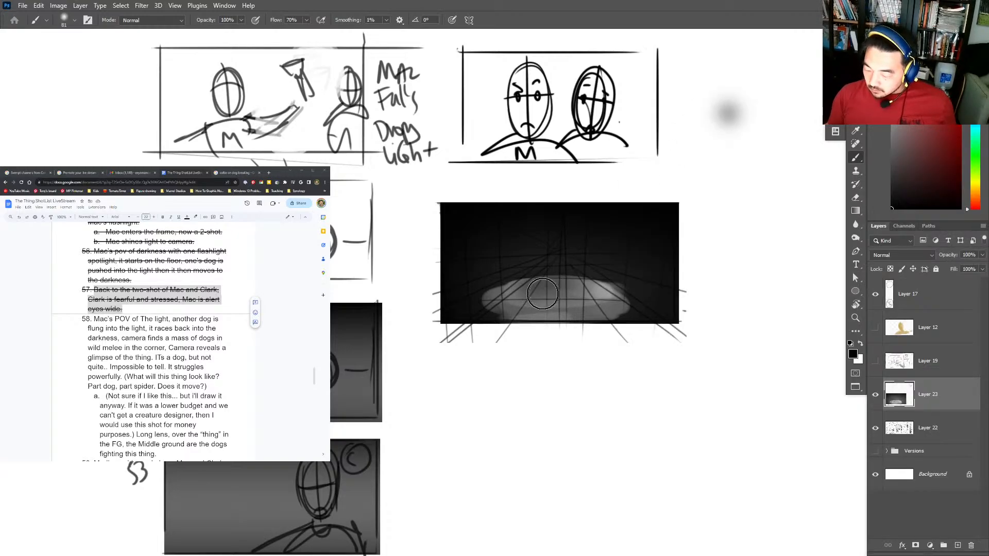
key(x)
mouse_move(514, 283)
mouse_down()
mouse_move(592, 272)
mouse_move(579, 282)
mouse_move(516, 281)
mouse_move(607, 283)
mouse_up()
key(x)
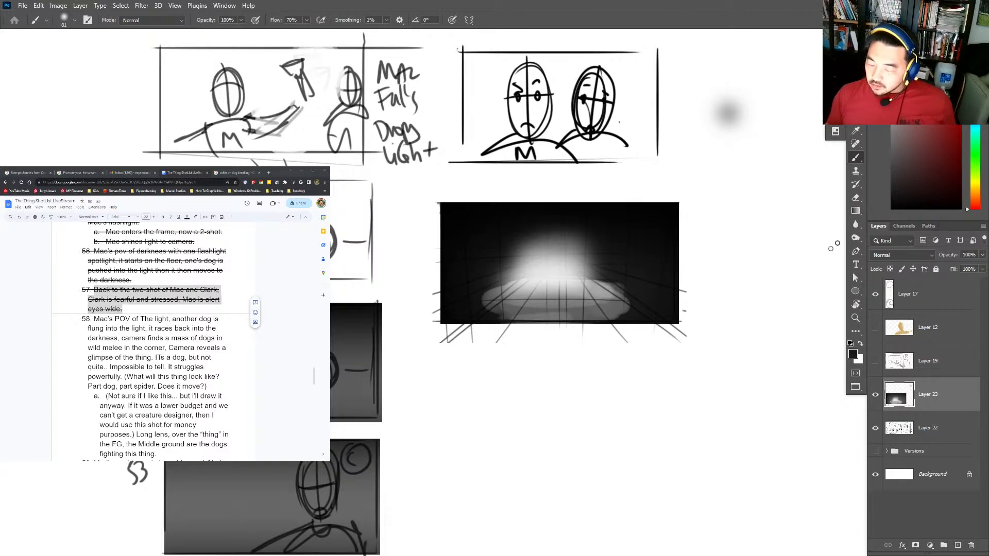
Handwrite "Light travels to back wall - Revealing" beside the glowing panel with a thin 60% opacity sketch brush in black.
right_click(572, 289)
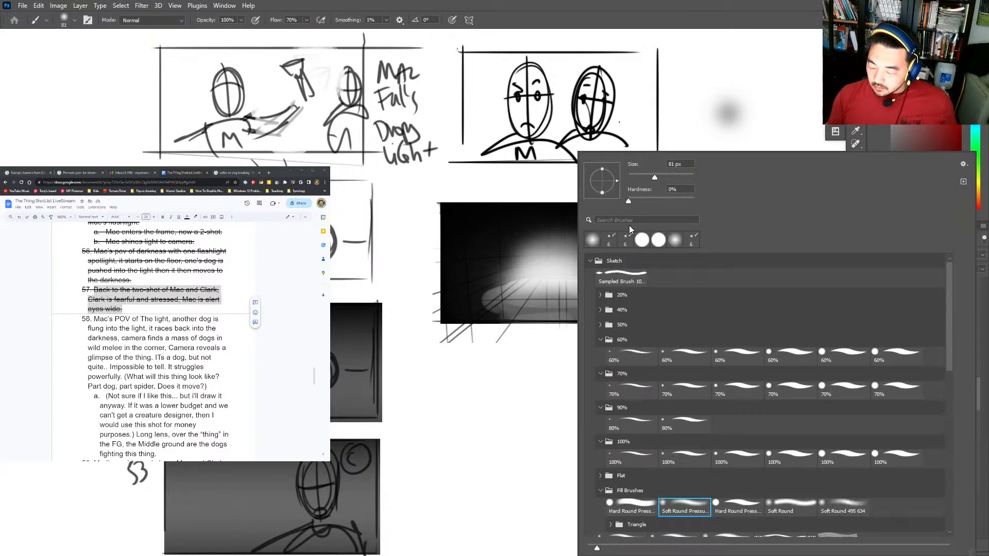
double_click(644, 355)
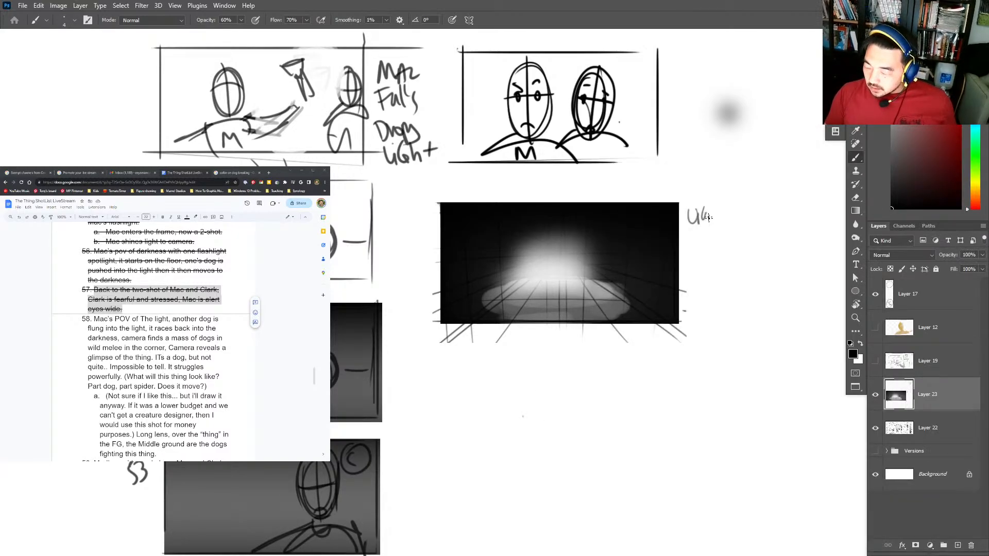
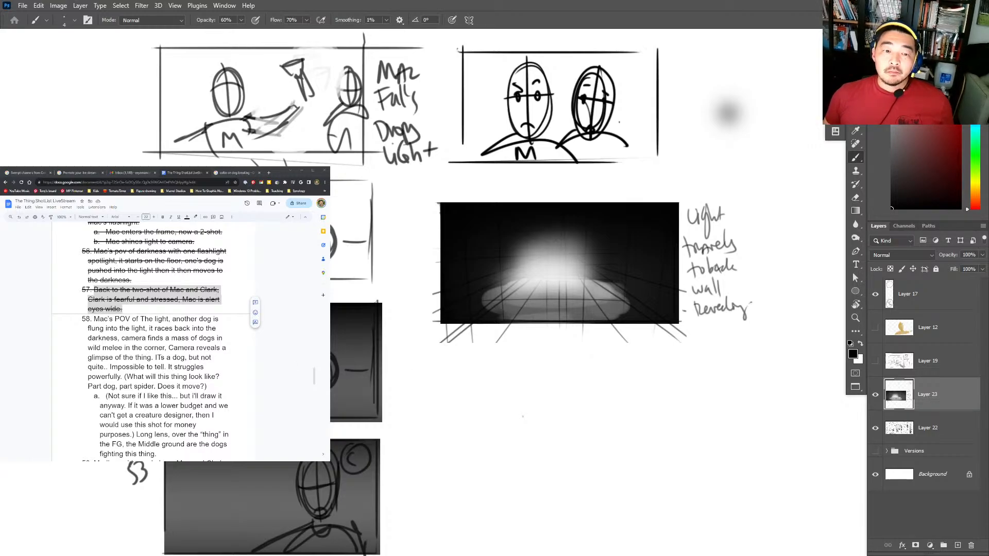
Read shot 58 and its sub-item a in the Google Docs shot list, highlighting the long-lens, over-the-"thing" description.
drag(187, 377, 94, 320)
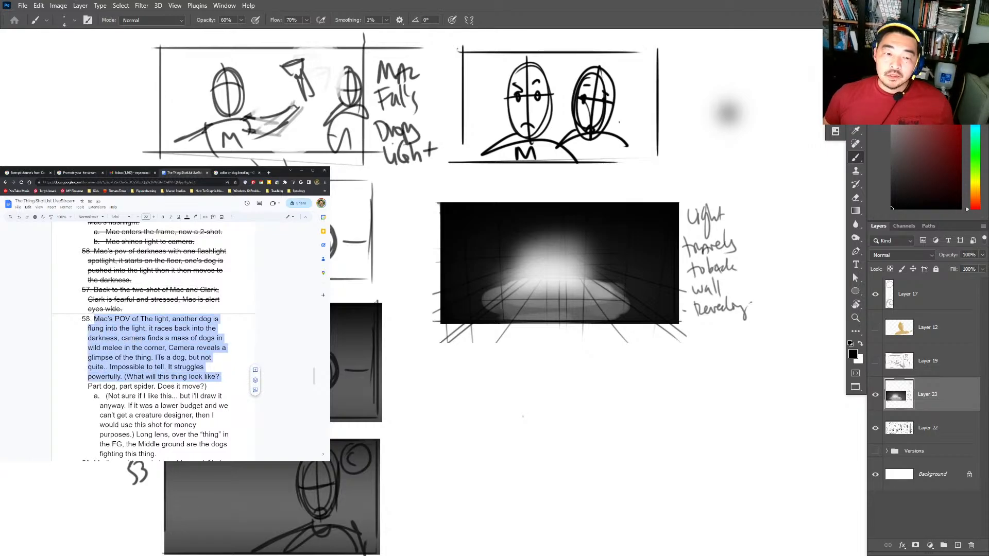
click(206, 386)
drag(207, 386, 94, 319)
scroll(128, 366, down, 1)
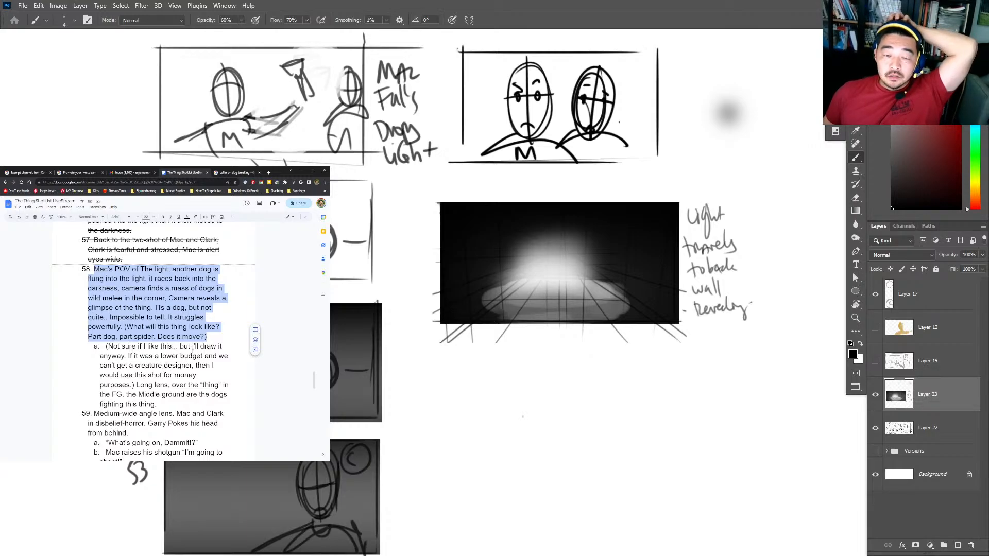
drag(148, 376, 197, 377)
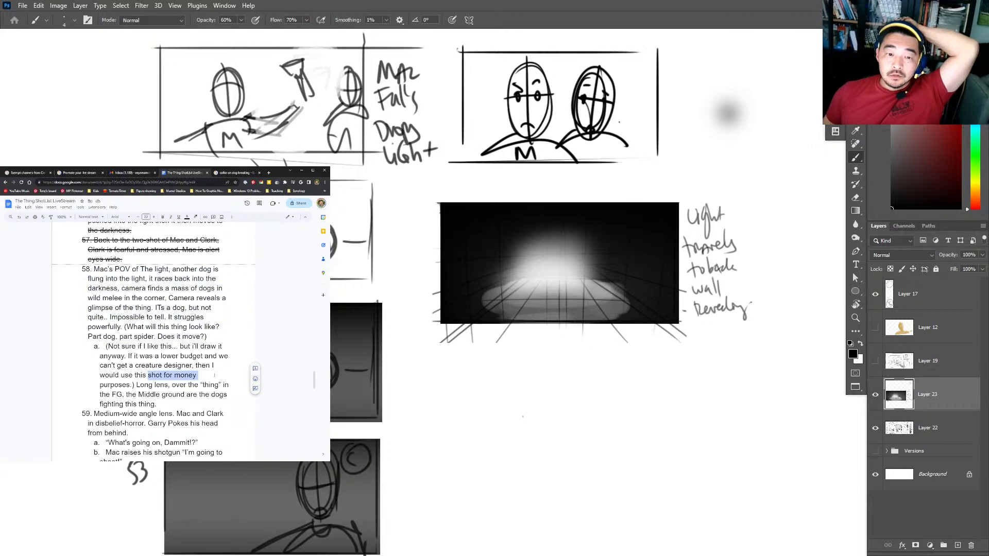
click(144, 385)
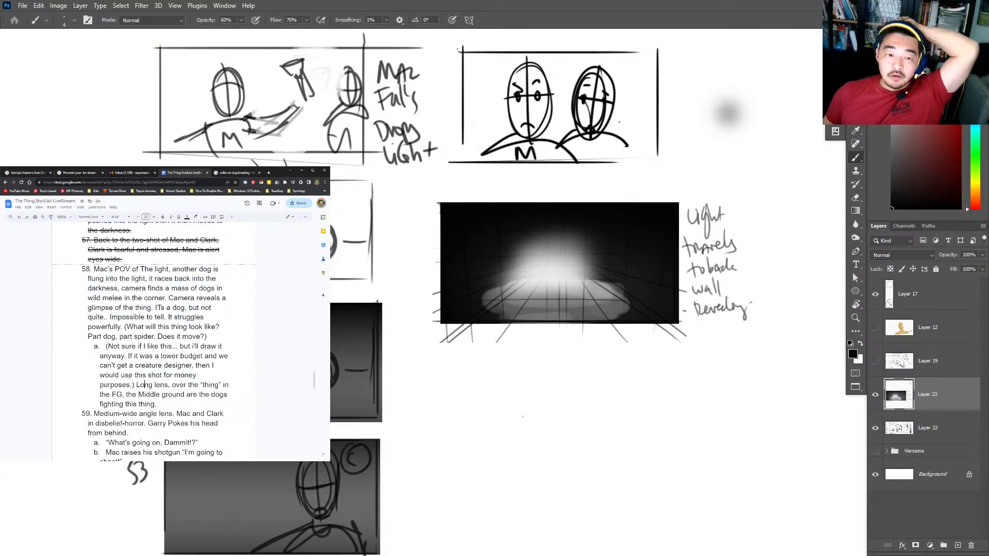
drag(115, 375, 148, 405)
click(137, 386)
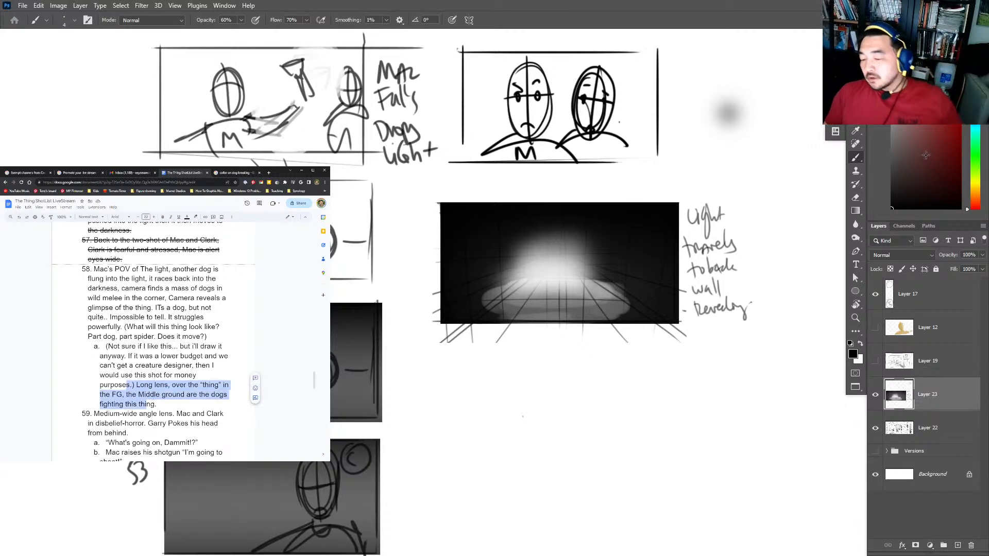
Back in Photoshop, sketch a many-legged spider-like creature with a pack of dogs in front of it inside the glowing panel.
click(766, 308)
scroll(558, 255, up, 1)
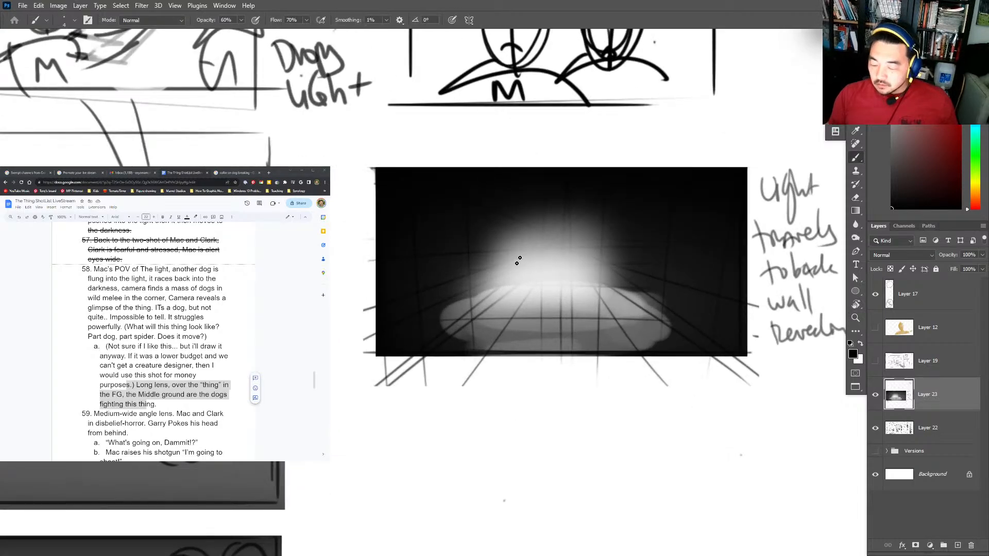
mouse_move(516, 285)
mouse_down()
mouse_move(524, 299)
mouse_move(546, 293)
mouse_move(517, 287)
mouse_move(520, 299)
mouse_up()
key(ctrl+z)
key(ctrl+z)
key(ctrl+z)
mouse_move(543, 275)
mouse_down()
mouse_move(514, 299)
mouse_move(521, 282)
mouse_move(550, 270)
mouse_move(530, 297)
mouse_move(534, 269)
mouse_move(510, 287)
mouse_up()
drag(502, 274, 499, 298)
drag(559, 269, 560, 293)
mouse_move(570, 266)
mouse_down()
mouse_move(568, 291)
mouse_move(580, 298)
mouse_up()
drag(593, 268, 591, 297)
mouse_move(569, 257)
mouse_down()
mouse_move(598, 273)
mouse_move(554, 261)
mouse_move(591, 253)
mouse_move(556, 261)
mouse_move(584, 245)
mouse_move(544, 261)
mouse_move(527, 238)
mouse_move(508, 254)
mouse_move(544, 265)
mouse_move(521, 260)
mouse_move(543, 284)
mouse_move(548, 276)
mouse_move(507, 277)
mouse_move(503, 254)
mouse_move(486, 272)
mouse_move(539, 249)
mouse_move(561, 255)
mouse_move(579, 219)
mouse_move(548, 264)
mouse_move(555, 275)
mouse_move(555, 263)
mouse_move(539, 259)
mouse_move(557, 259)
mouse_move(543, 261)
mouse_move(554, 275)
mouse_move(541, 265)
mouse_move(558, 268)
mouse_move(592, 258)
mouse_up()
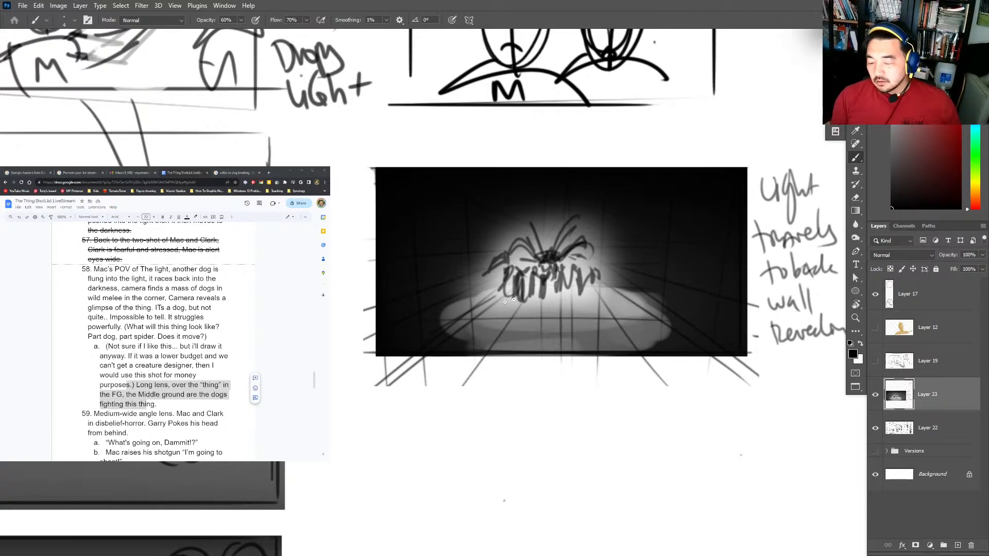
mouse_move(516, 302)
mouse_down()
mouse_move(531, 280)
mouse_move(501, 279)
mouse_move(549, 285)
mouse_move(590, 280)
mouse_up()
Switch to an 80% opacity sketch brush and draw an empty panel frame directly below the glowing creature panel.
right_click(531, 205)
click(613, 422)
key(Return)
drag(761, 341, 689, 342)
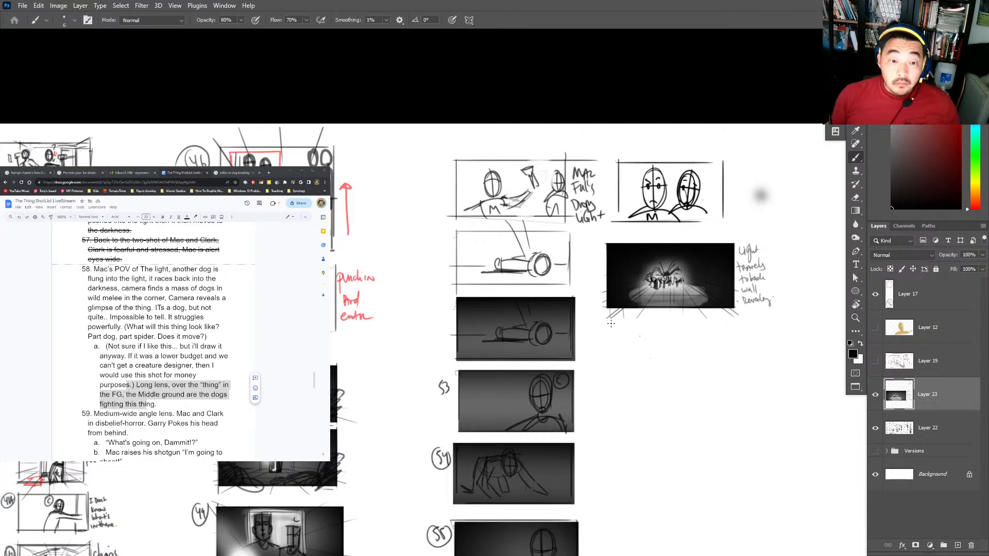
mouse_move(609, 324)
mouse_down()
mouse_move(609, 381)
mouse_move(646, 324)
mouse_move(735, 324)
mouse_move(736, 383)
mouse_move(604, 384)
mouse_up()
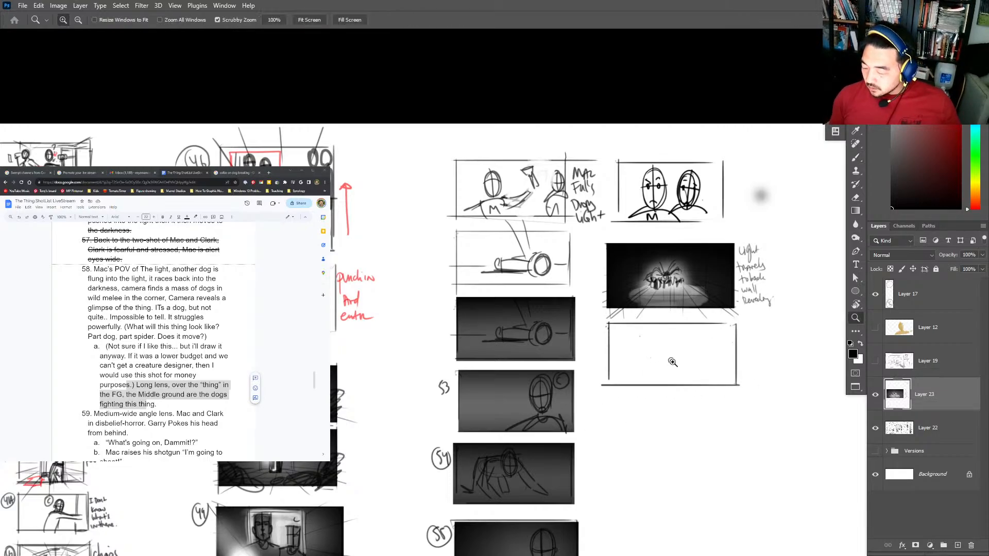
drag(669, 361, 690, 336)
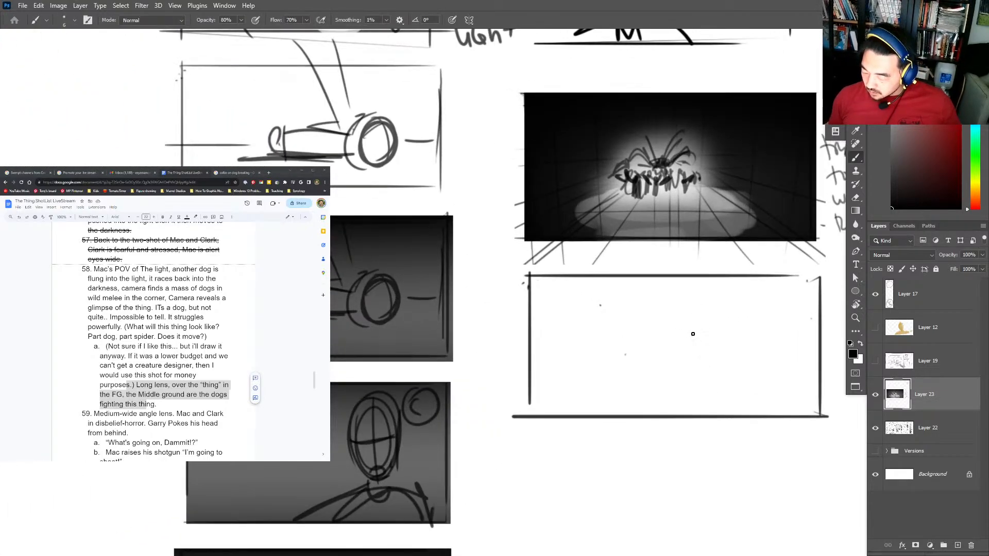
mouse_move(749, 365)
mouse_down()
mouse_move(700, 340)
mouse_move(750, 337)
mouse_move(762, 309)
mouse_move(701, 360)
mouse_up()
key(ctrl+z)
mouse_move(726, 352)
mouse_down()
mouse_move(730, 332)
mouse_move(747, 355)
mouse_up()
key(ctrl+z)
key(ctrl+z)
Sketch the Thing's rounded head with pointed ears and its shoulders in the foreground at the new panel's lower-right corner.
drag(695, 330, 758, 324)
drag(762, 319, 753, 355)
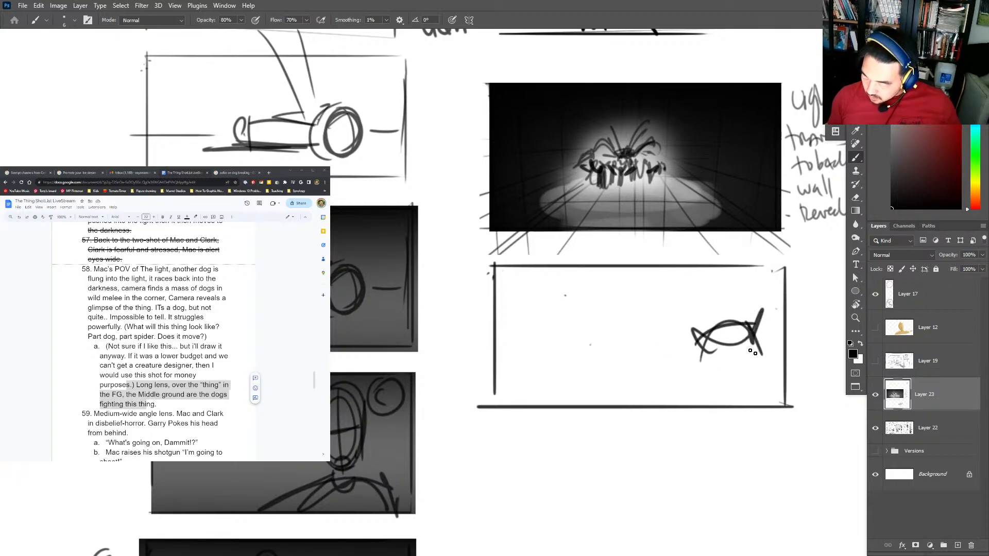
drag(695, 335, 699, 372)
mouse_move(754, 362)
mouse_down()
mouse_move(707, 369)
mouse_move(675, 309)
mouse_move(708, 340)
mouse_up()
drag(767, 303, 748, 351)
mouse_move(707, 384)
mouse_down()
mouse_move(752, 337)
mouse_move(788, 407)
mouse_up()
mouse_move(719, 351)
mouse_down()
mouse_move(744, 376)
mouse_move(712, 420)
mouse_up()
drag(780, 302, 757, 379)
drag(780, 282, 768, 351)
drag(767, 260, 784, 340)
Add long jointed spider legs and spikes to the Thing and hatch its body dark.
mouse_move(665, 334)
mouse_down()
mouse_move(721, 391)
mouse_move(647, 304)
mouse_up()
drag(638, 288, 652, 407)
mouse_move(647, 322)
mouse_down()
mouse_move(692, 389)
mouse_move(726, 335)
mouse_up()
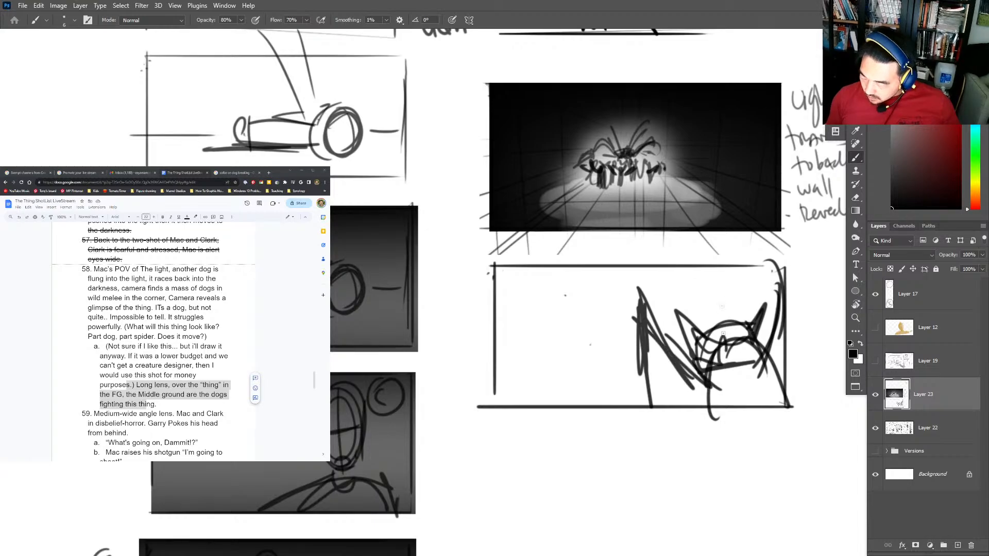
drag(720, 265, 724, 343)
mouse_move(722, 267)
mouse_down()
mouse_move(731, 372)
mouse_move(780, 391)
mouse_up()
drag(785, 316, 763, 376)
mouse_move(705, 391)
mouse_down()
mouse_move(642, 335)
mouse_move(648, 412)
mouse_up()
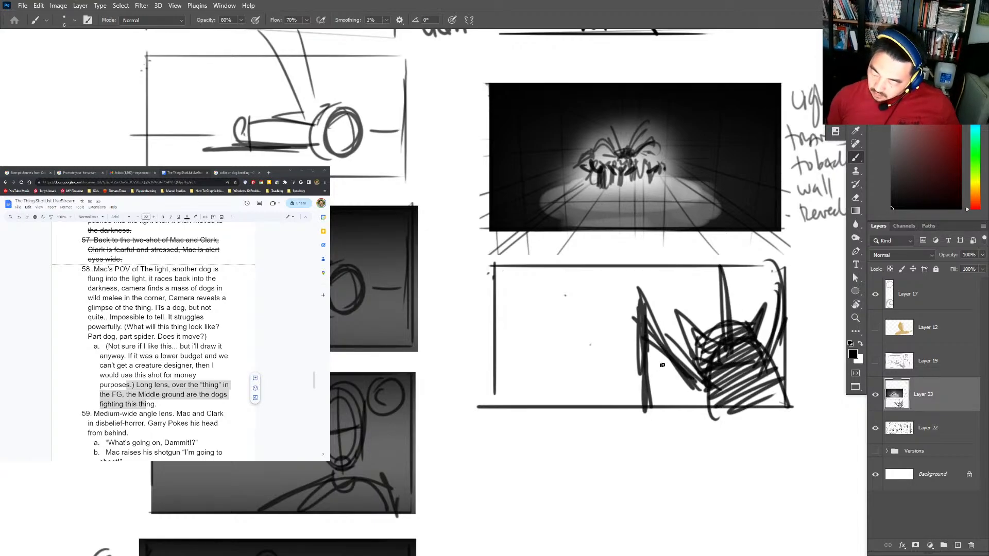
mouse_move(673, 368)
mouse_down()
mouse_move(591, 343)
mouse_move(585, 413)
mouse_up()
drag(592, 355, 706, 384)
mouse_move(680, 320)
mouse_down()
mouse_move(699, 377)
mouse_move(728, 357)
mouse_move(709, 408)
mouse_up()
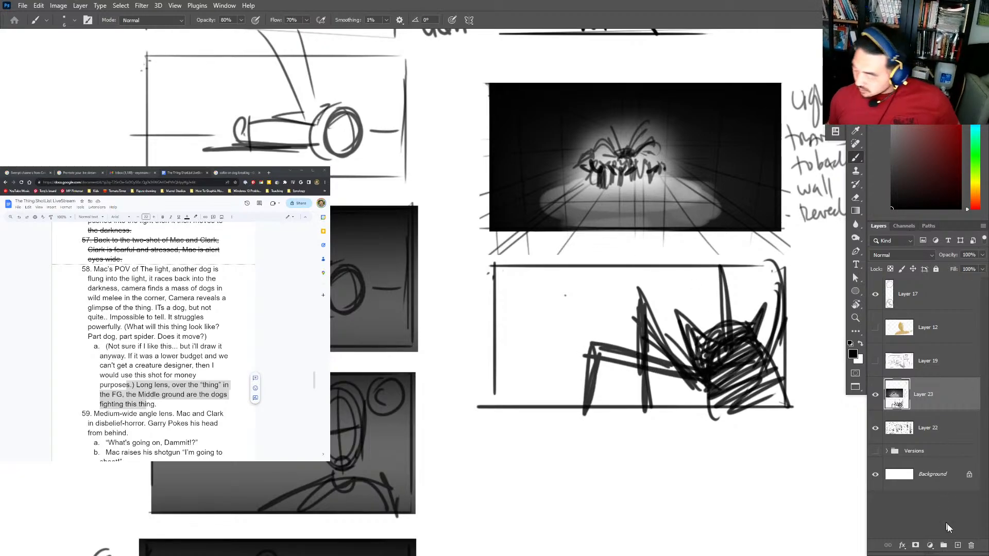
On a new layer, sketch a dog confronting the Thing and two small standing figures in the panel's background.
click(957, 546)
mouse_move(607, 315)
mouse_down()
mouse_move(578, 352)
mouse_move(622, 345)
mouse_move(566, 355)
mouse_move(556, 291)
mouse_move(531, 340)
mouse_up()
key(ctrl+z)
key(ctrl+z)
drag(538, 270, 527, 315)
drag(639, 297, 612, 332)
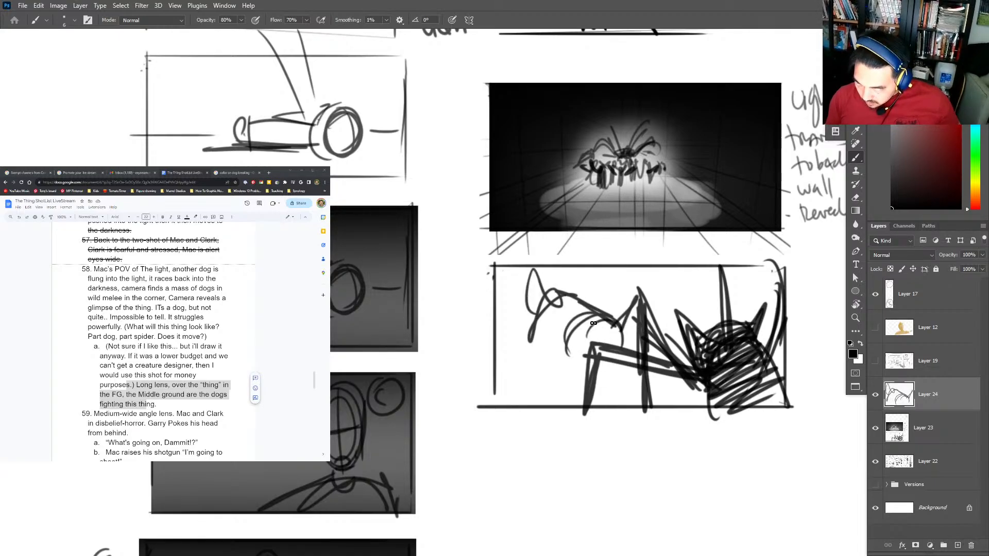
mouse_move(582, 303)
mouse_down()
mouse_move(557, 341)
mouse_move(572, 370)
mouse_up()
mouse_move(734, 320)
mouse_down()
mouse_move(693, 314)
mouse_move(729, 299)
mouse_up()
drag(620, 278, 618, 320)
drag(647, 276, 650, 318)
drag(641, 293, 647, 309)
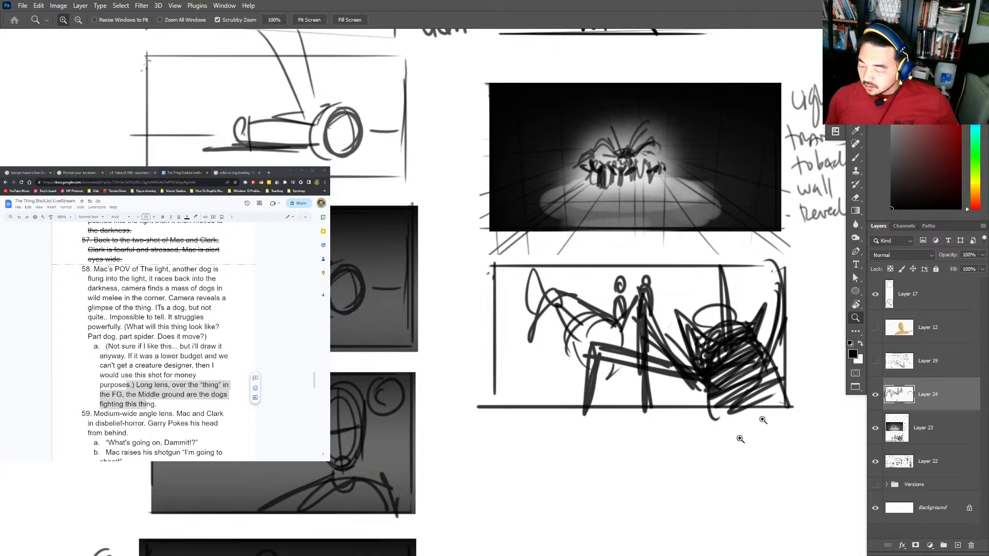
Handwrite "over thing." beside the over-the-Thing panel.
drag(809, 338, 723, 323)
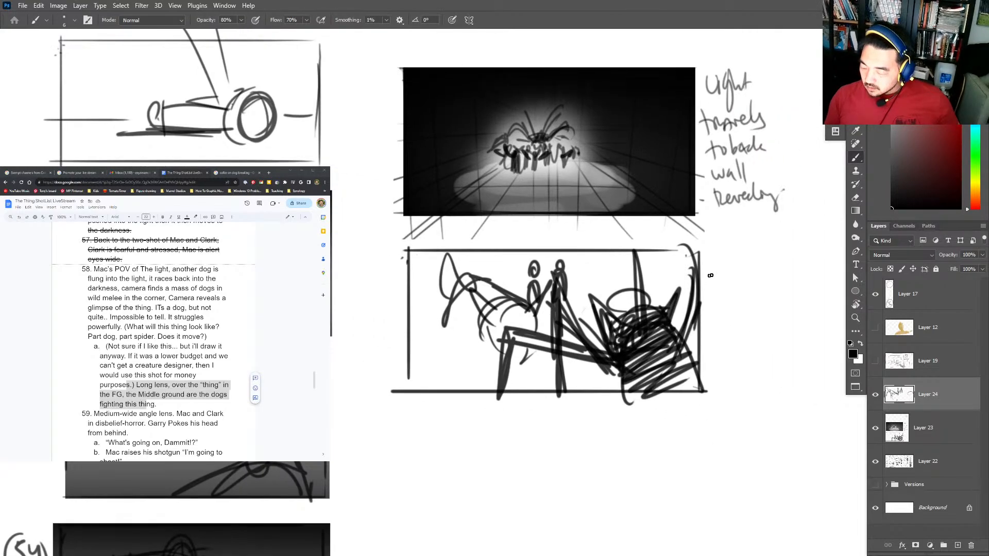
drag(708, 281, 755, 287)
drag(714, 308, 713, 327)
mouse_move(720, 297)
mouse_down()
mouse_move(737, 324)
mouse_move(753, 322)
mouse_move(750, 349)
mouse_up()
click(763, 315)
Extend the dog's body and legs and add shading strokes to its chest.
drag(485, 350, 515, 335)
drag(482, 278, 456, 351)
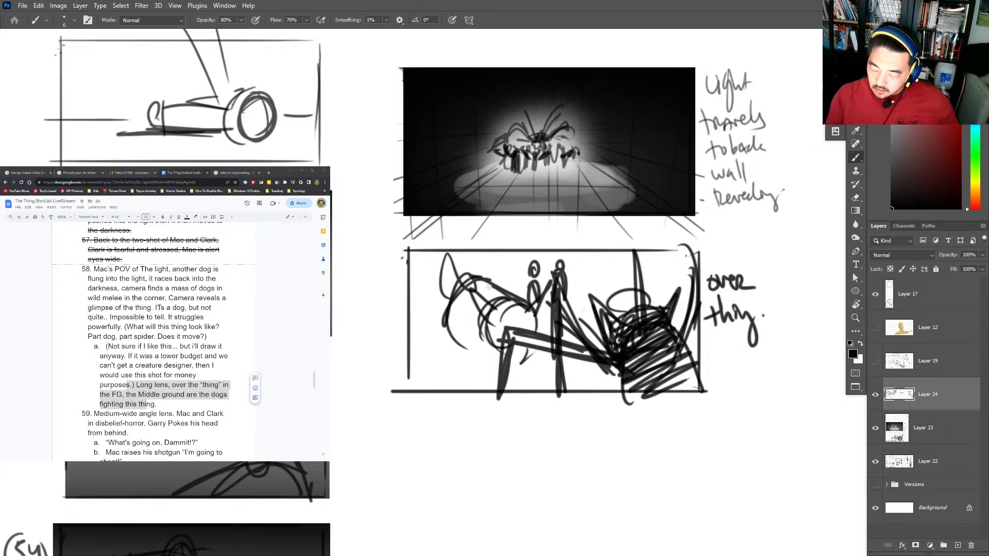
drag(447, 306, 448, 384)
mouse_move(472, 325)
mouse_down()
mouse_move(469, 338)
mouse_move(489, 342)
mouse_move(493, 394)
mouse_up()
drag(450, 304, 479, 332)
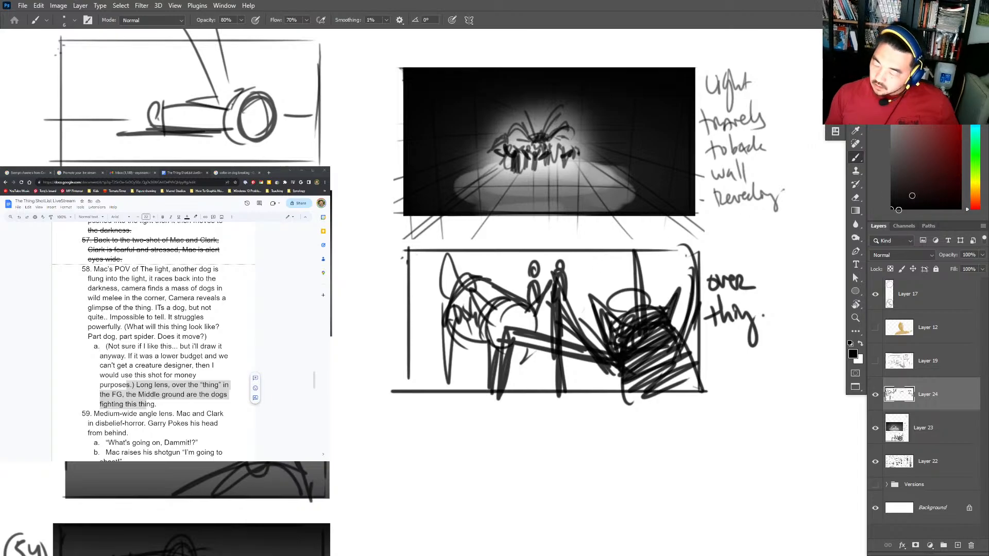
Reinforce the over-the-Thing panel with a second border just inside its frame.
key(z)
drag(739, 349, 659, 279)
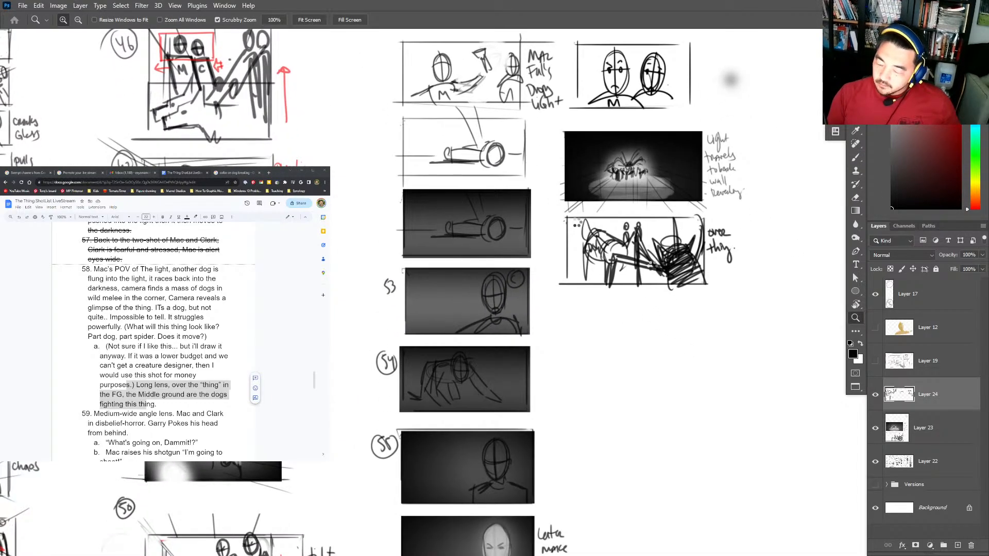
key(b)
mouse_move(574, 284)
mouse_down()
mouse_move(572, 217)
mouse_move(697, 217)
mouse_move(702, 287)
mouse_move(571, 287)
mouse_up()
mouse_move(570, 239)
mouse_down()
mouse_move(570, 216)
mouse_move(700, 217)
mouse_up()
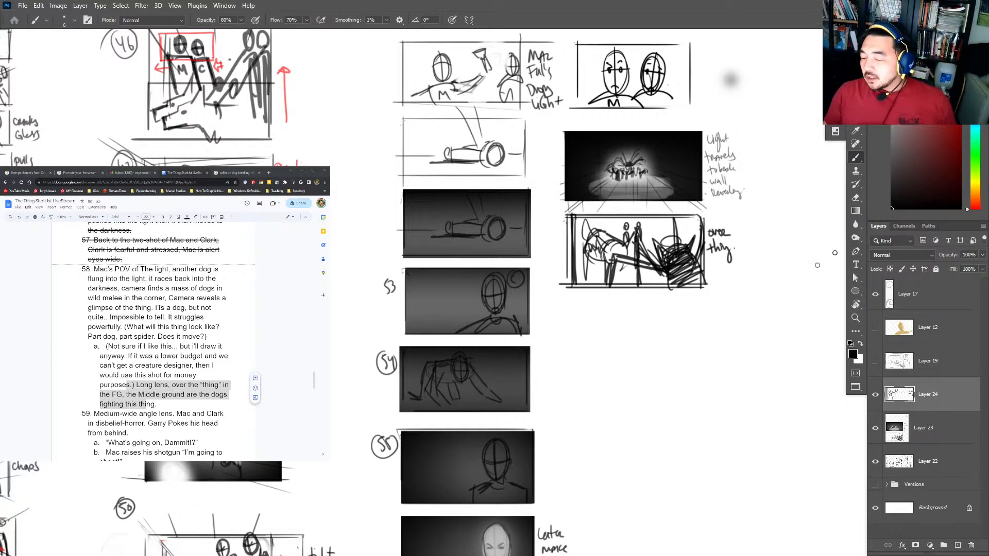
scroll(708, 285, up, 1)
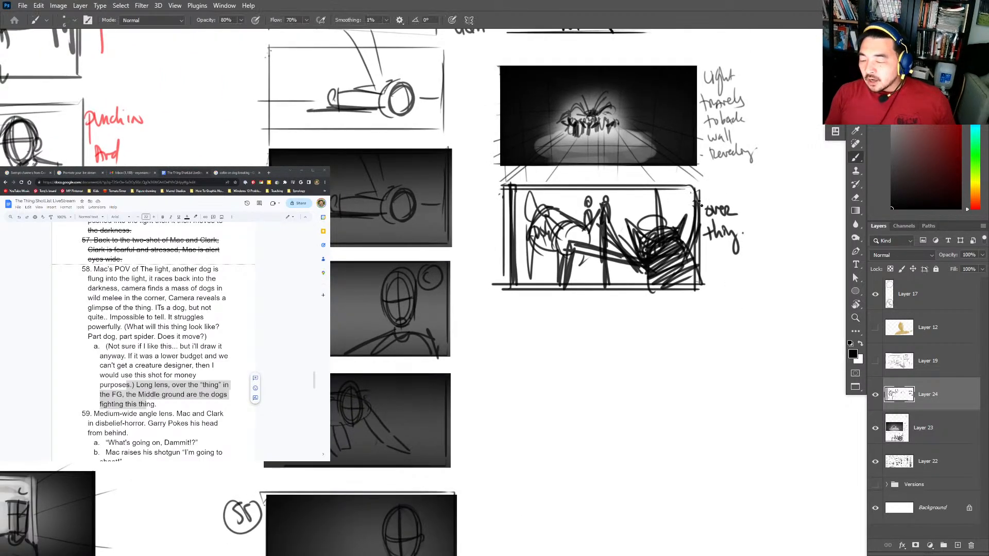
drag(545, 205, 511, 217)
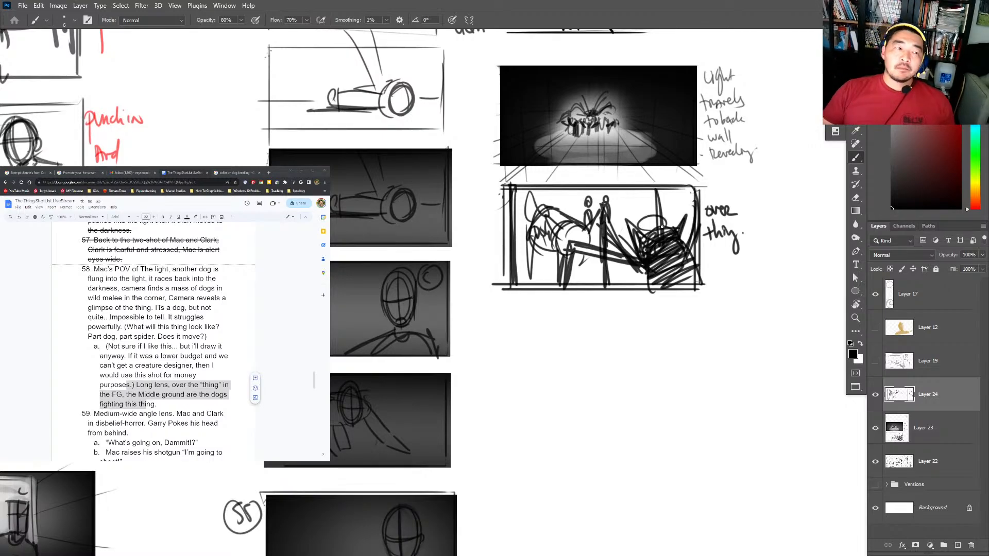
Switch to Toon Boom Storyboard Pro to check shot 48 on the timeline, and return to the Photoshop shot list file.
key(super+Tab)
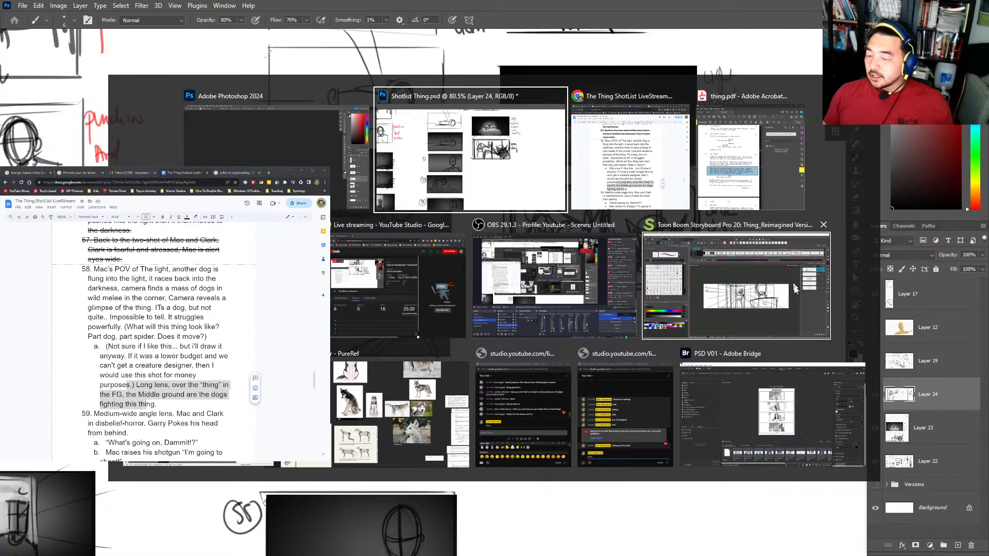
click(762, 288)
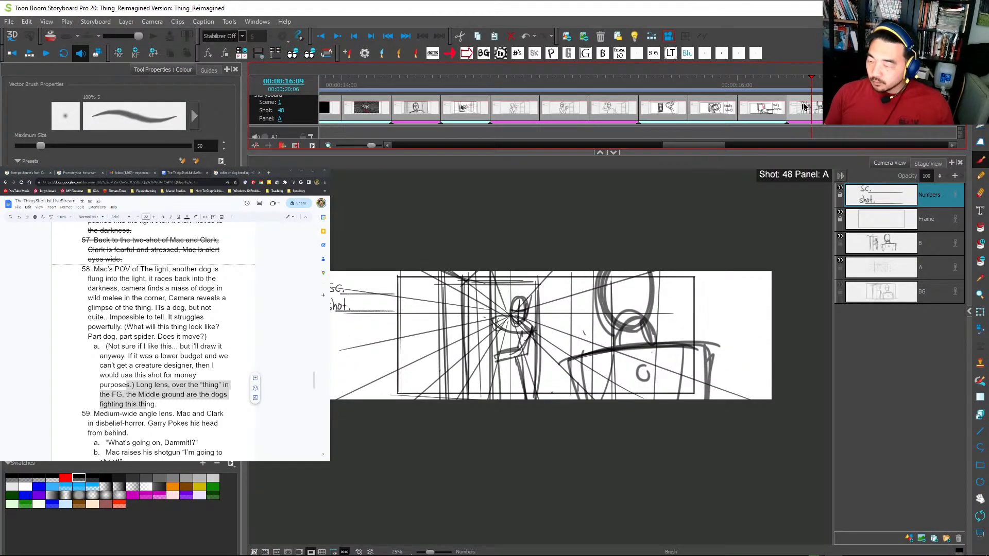
click(780, 109)
key(super+Tab)
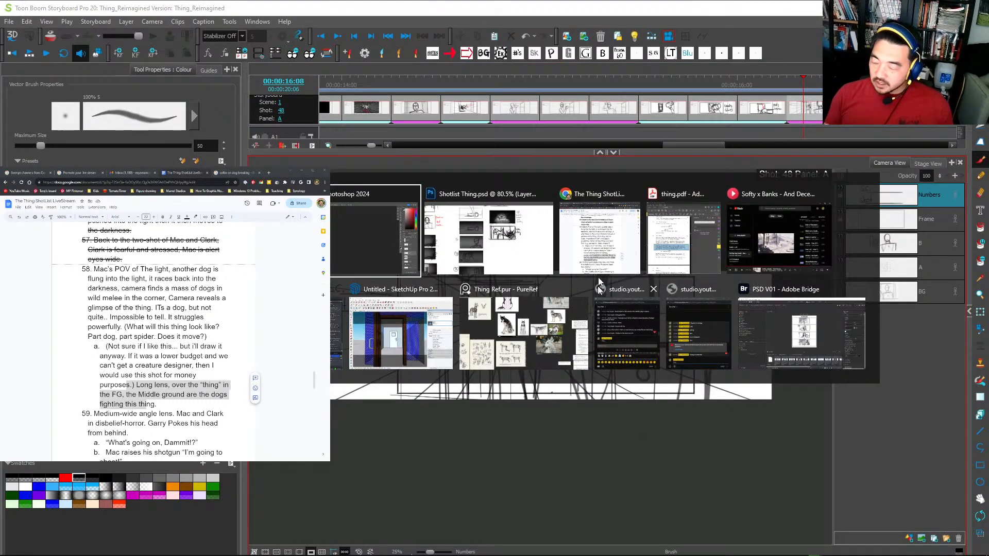
click(657, 195)
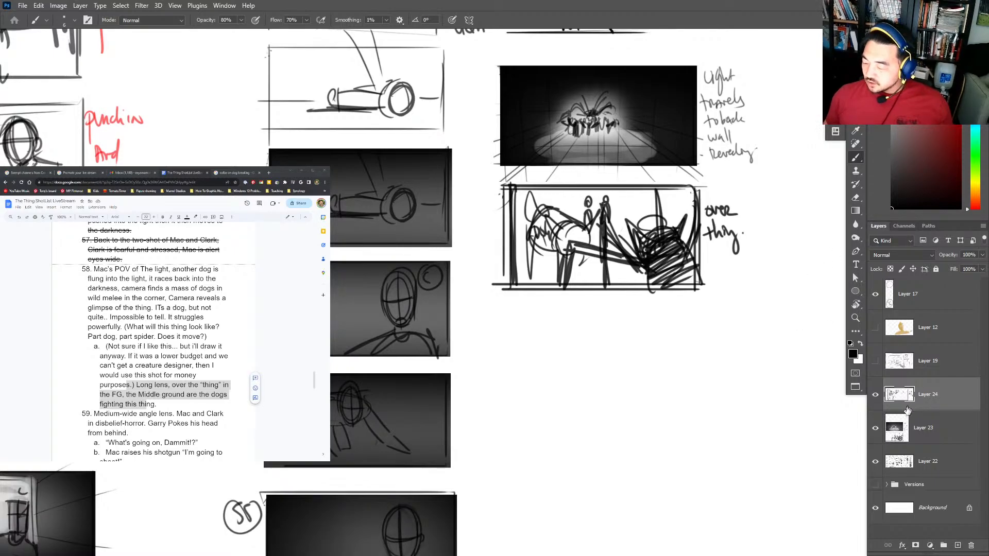
Merge the two sketch layers, Layer 24 and Layer 23, down into Layer 22.
key(ctrl+e)
key(ctrl+e)
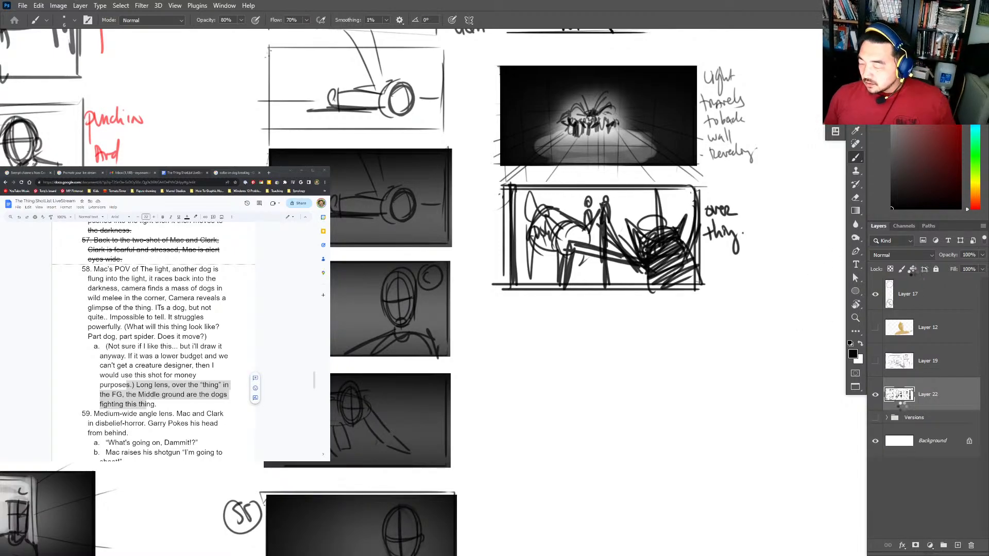
drag(646, 385, 618, 330)
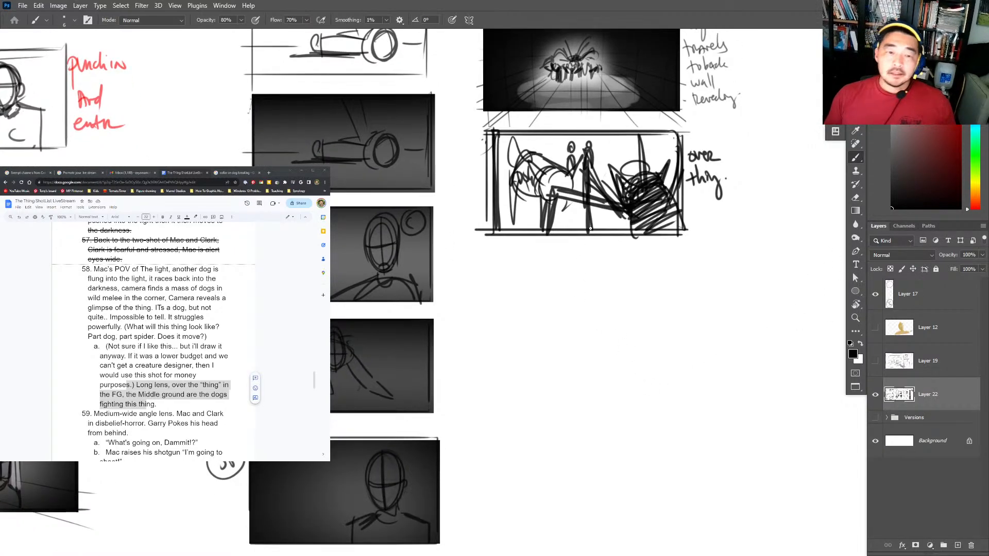
Strike through shot 58 and its sub-item a in the Google Docs shot list.
click(147, 404)
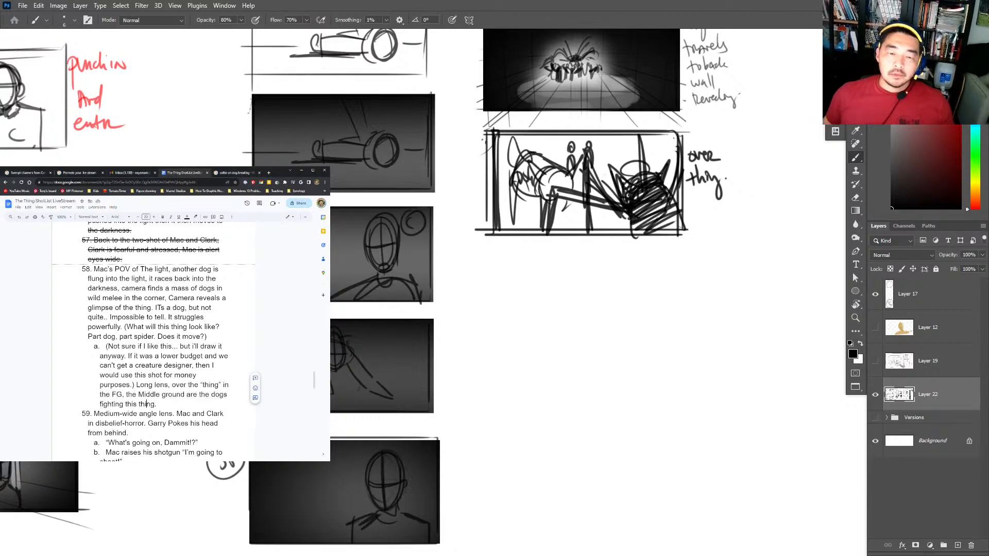
drag(159, 405, 94, 269)
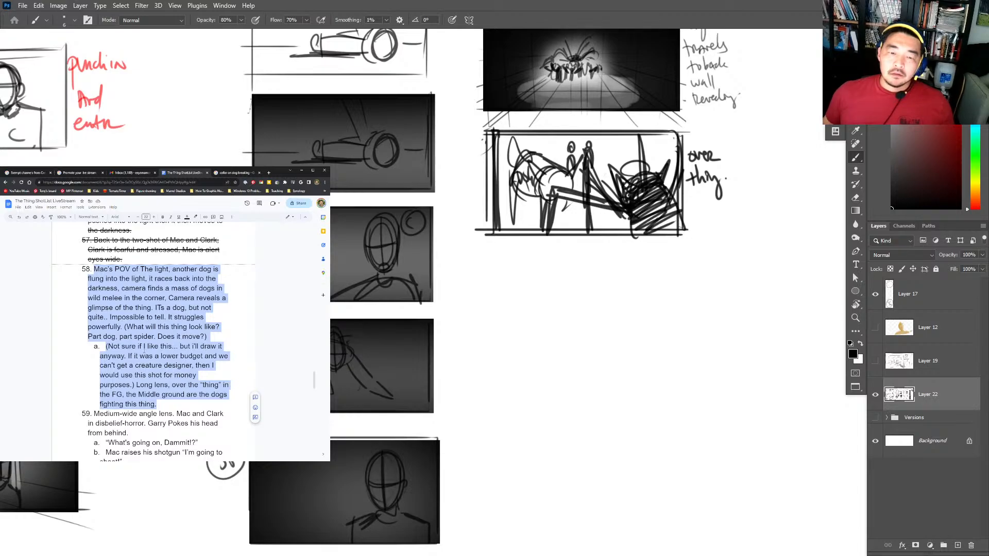
key(alt+shift+5)
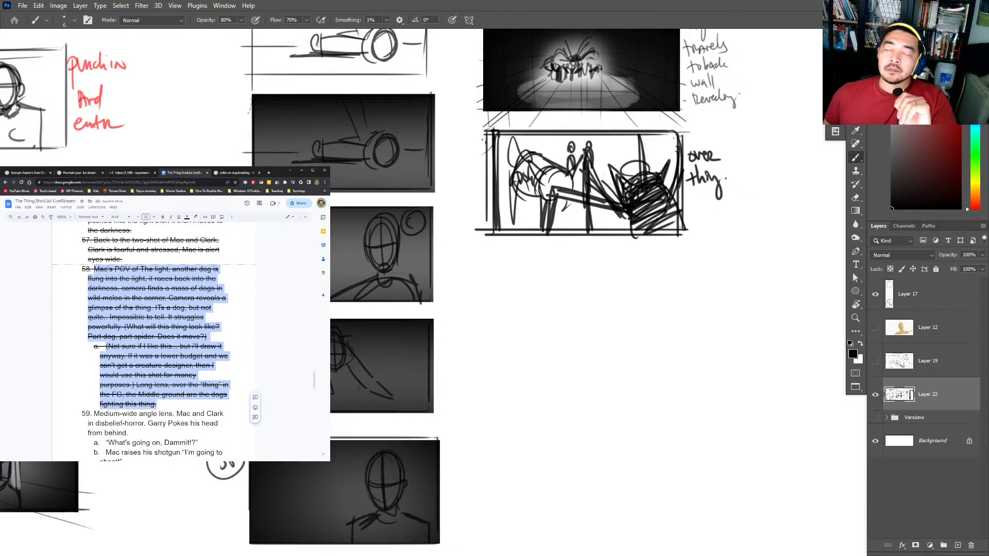
Review shot 59 in the shot list and return to the Photoshop canvas.
scroll(155, 340, down, 2)
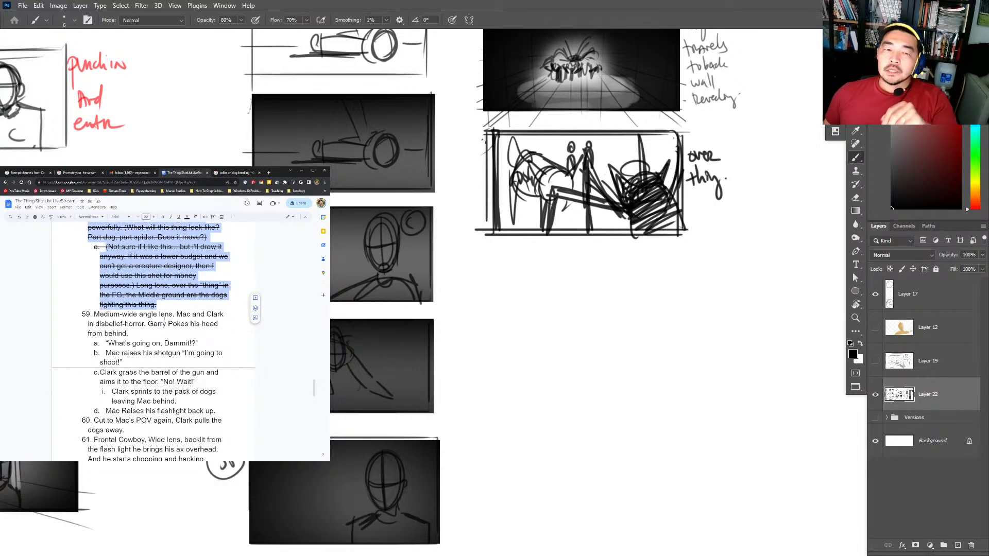
click(153, 333)
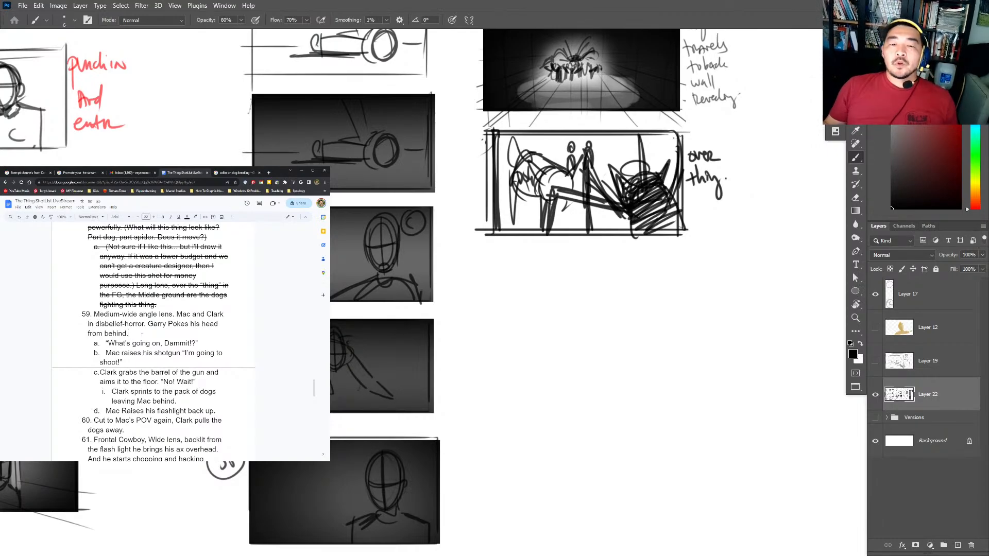
click(639, 301)
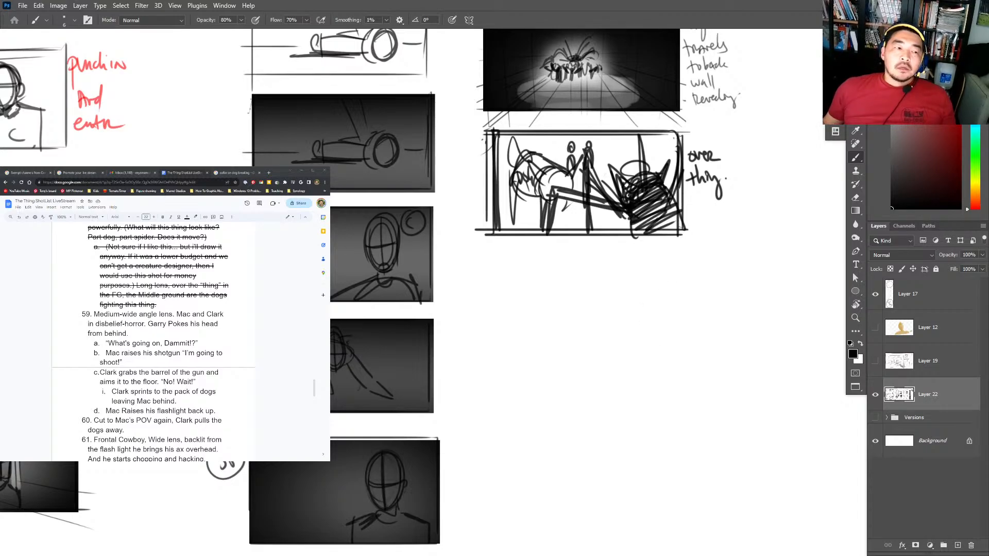
Highlight shot 59's description in the shot list and draw a new rectangular panel frame beneath the over-the-Thing panel.
drag(94, 314, 174, 323)
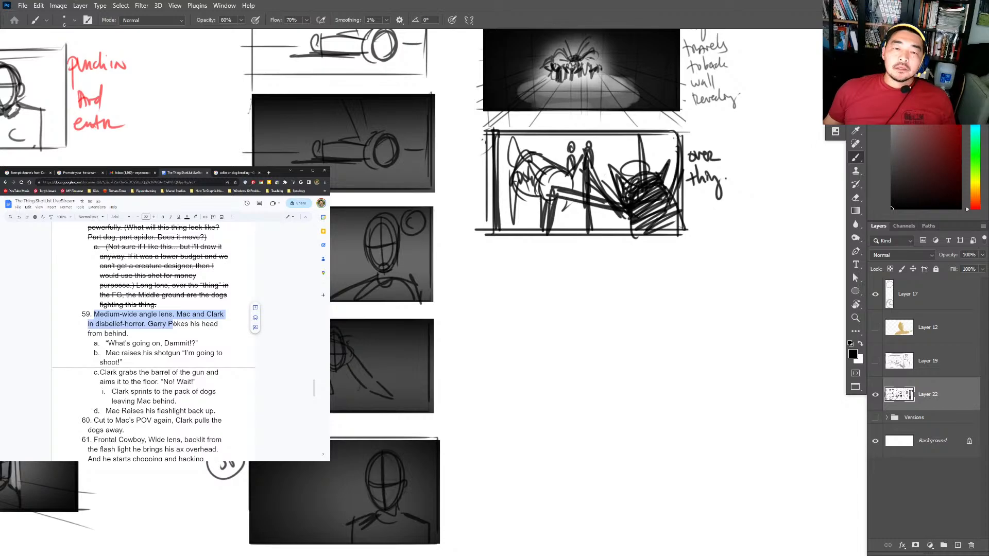
click(133, 334)
drag(135, 335, 104, 314)
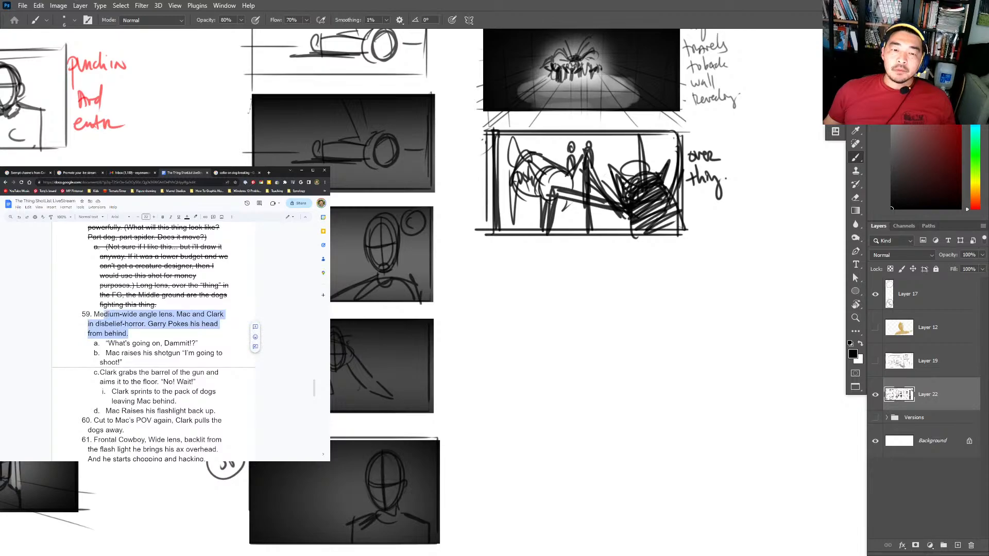
mouse_move(491, 263)
mouse_down()
mouse_move(490, 361)
mouse_move(587, 264)
mouse_move(671, 264)
mouse_up()
mouse_move(689, 263)
mouse_down()
mouse_move(688, 360)
mouse_move(490, 365)
mouse_up()
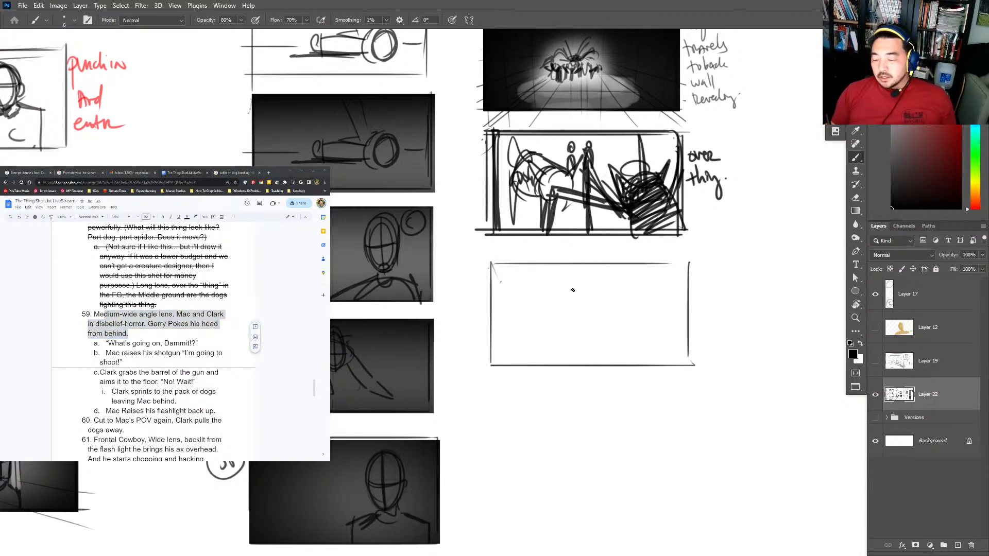
Sketch the first figure's oval head and sloping shoulders in the new shot 59 panel.
mouse_move(569, 289)
mouse_down()
mouse_move(552, 298)
mouse_move(568, 338)
mouse_up()
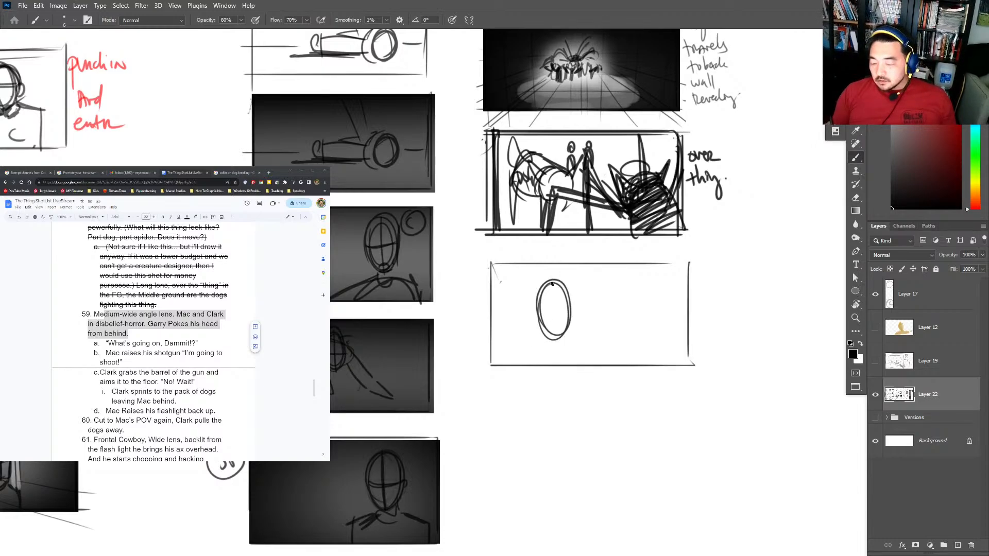
mouse_move(555, 281)
mouse_down()
mouse_move(558, 340)
mouse_move(520, 365)
mouse_up()
drag(562, 339, 587, 367)
Sketch the middle and third figures' heads and shoulders beside the first, and write initials above the first two heads.
mouse_move(629, 286)
mouse_down()
mouse_move(616, 340)
mouse_move(644, 299)
mouse_move(600, 333)
mouse_move(616, 337)
mouse_up()
key(ctrl+z)
key(ctrl+z)
mouse_move(611, 284)
mouse_down()
mouse_move(605, 335)
mouse_move(620, 287)
mouse_up()
mouse_move(592, 311)
mouse_down()
mouse_move(627, 311)
mouse_move(609, 335)
mouse_up()
mouse_move(643, 298)
mouse_down()
mouse_move(638, 337)
mouse_move(654, 354)
mouse_up()
key(ctrl+z)
mouse_move(655, 282)
mouse_down()
mouse_move(672, 309)
mouse_move(650, 338)
mouse_move(675, 364)
mouse_up()
drag(639, 340, 632, 372)
mouse_move(657, 279)
mouse_down()
mouse_move(653, 330)
mouse_move(593, 366)
mouse_move(624, 366)
mouse_up()
drag(602, 262, 606, 279)
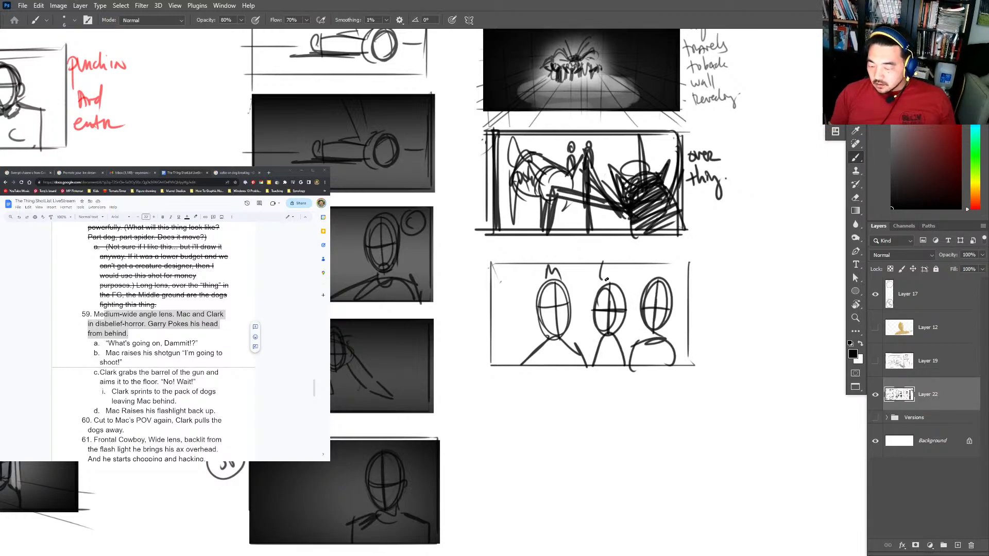
Erase the middle figure's narrow shoulder lines and redraw wider shoulders for the middle and third figures.
key(e)
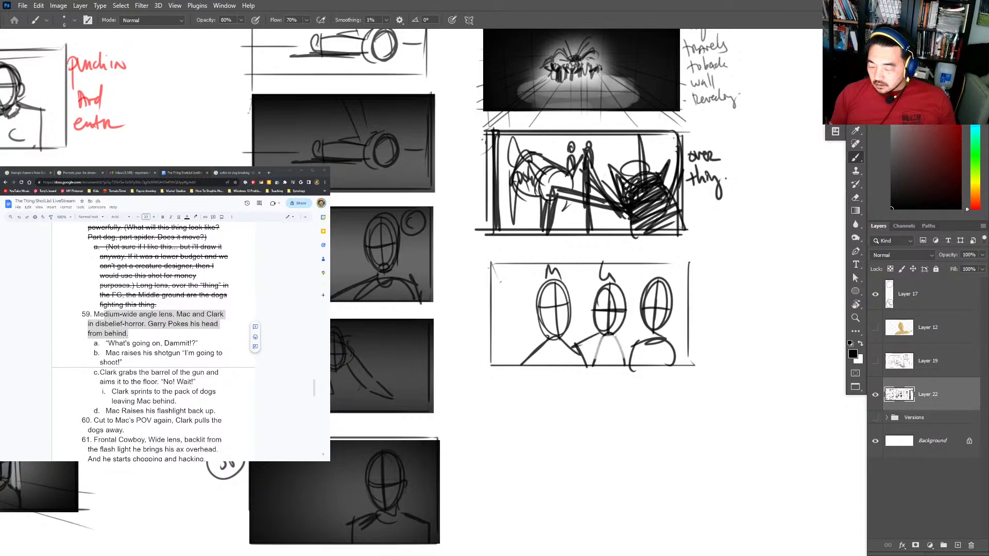
key(e)
mouse_move(598, 358)
mouse_down()
mouse_move(667, 338)
mouse_move(617, 347)
mouse_up()
key(b)
mouse_move(664, 340)
mouse_down()
mouse_move(689, 344)
mouse_move(687, 366)
mouse_up()
drag(627, 340, 623, 371)
Erase the first figure's shoulder lines and redraw them broader down to the panel's lower edge.
key(e)
drag(537, 350, 581, 357)
key(b)
mouse_move(505, 356)
mouse_down()
mouse_move(549, 335)
mouse_move(581, 345)
mouse_up()
drag(577, 342, 581, 370)
drag(527, 344, 520, 370)
Draw eyes, raised eyebrows and a small open mouth on the first figure, marked M.
key(z)
mouse_move(560, 312)
mouse_down()
mouse_move(549, 312)
mouse_move(562, 301)
mouse_up()
key(b)
mouse_move(557, 295)
mouse_down()
mouse_move(565, 297)
mouse_move(551, 299)
mouse_up()
drag(541, 299, 551, 295)
drag(553, 330, 560, 336)
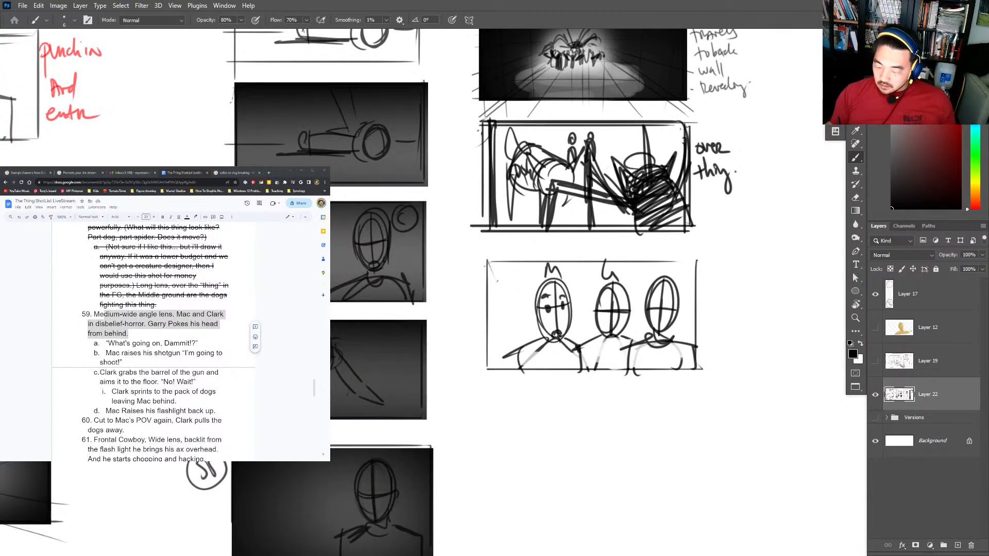
Add facial expressions to the middle and third figures and strengthen the third figure's shoulders.
drag(598, 304, 613, 302)
mouse_move(617, 302)
mouse_down()
mouse_move(609, 330)
mouse_move(620, 333)
mouse_move(667, 309)
mouse_move(661, 288)
mouse_move(664, 306)
mouse_move(655, 304)
mouse_move(669, 307)
mouse_move(673, 296)
mouse_move(657, 294)
mouse_move(660, 323)
mouse_move(671, 330)
mouse_move(647, 340)
mouse_up()
key(e)
key(b)
drag(638, 342, 680, 353)
drag(618, 367, 654, 343)
mouse_move(664, 345)
mouse_down()
mouse_move(695, 370)
mouse_move(672, 273)
mouse_move(628, 246)
mouse_up()
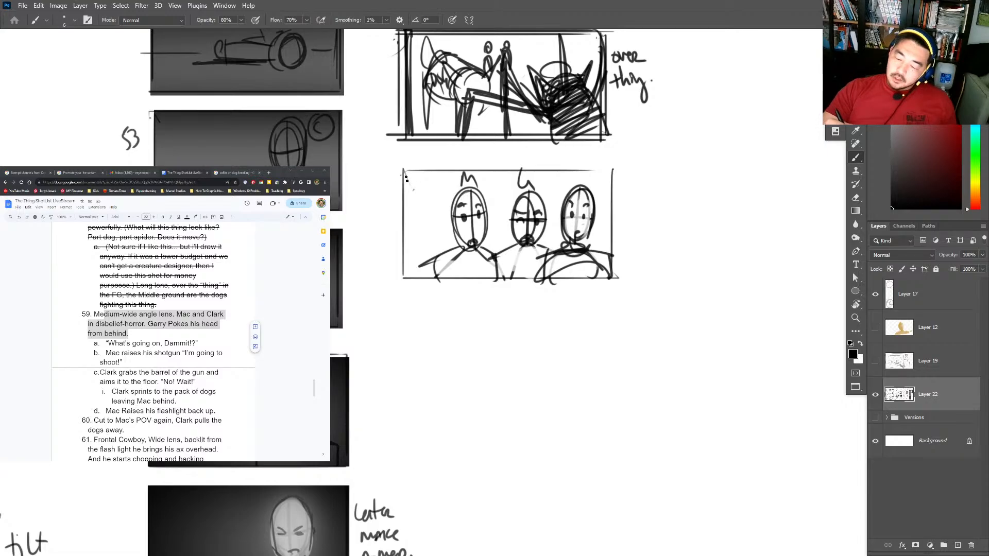
Draw wide-lens perspective lines radiating outward behind the three heads and past the panel's upper edge.
drag(384, 180, 468, 223)
drag(399, 157, 460, 200)
drag(439, 145, 483, 198)
drag(478, 143, 511, 217)
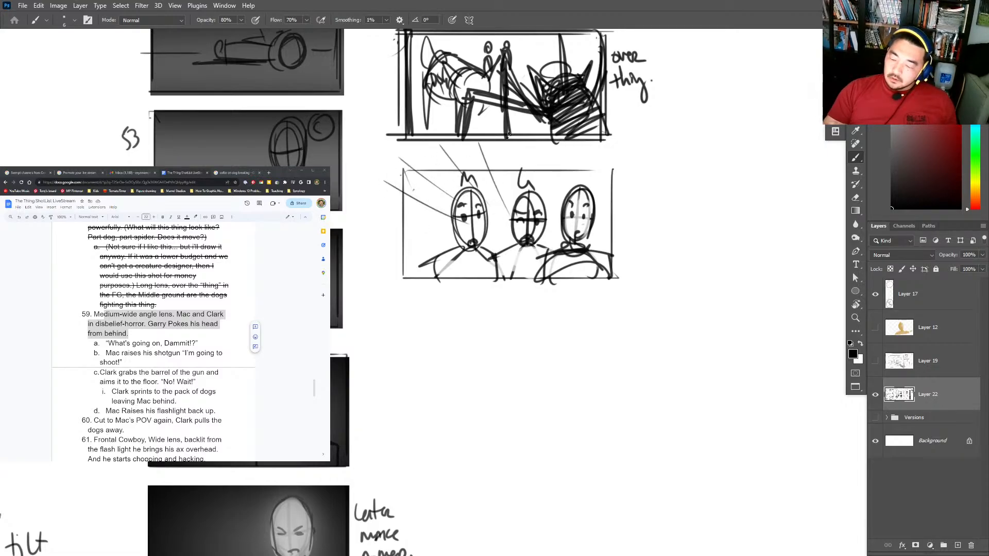
drag(525, 154, 518, 193)
drag(551, 150, 543, 205)
drag(582, 147, 563, 189)
mouse_move(618, 158)
mouse_down()
mouse_move(589, 190)
mouse_move(585, 221)
mouse_up()
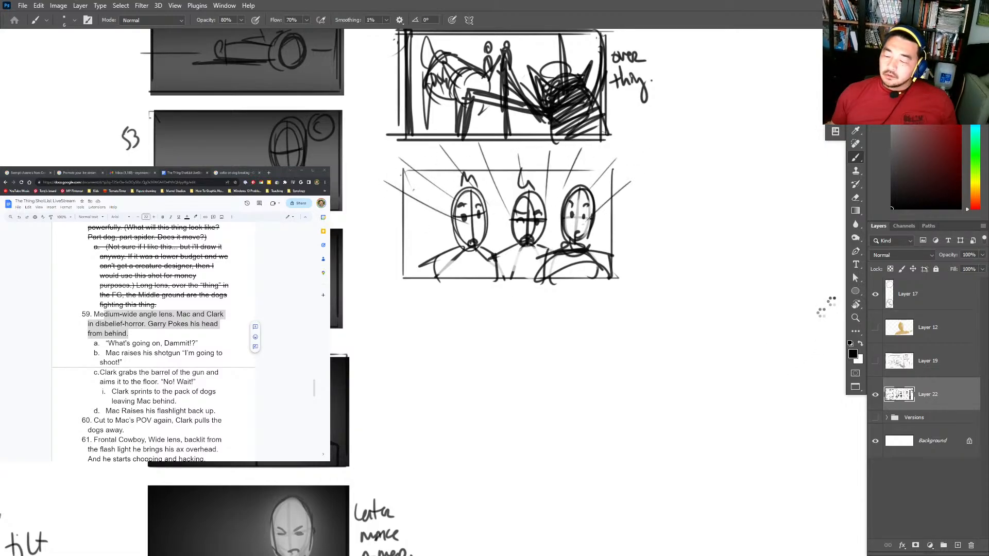
Draw a red arrow between the first and middle figures and set the brush colour back to black.
click(961, 42)
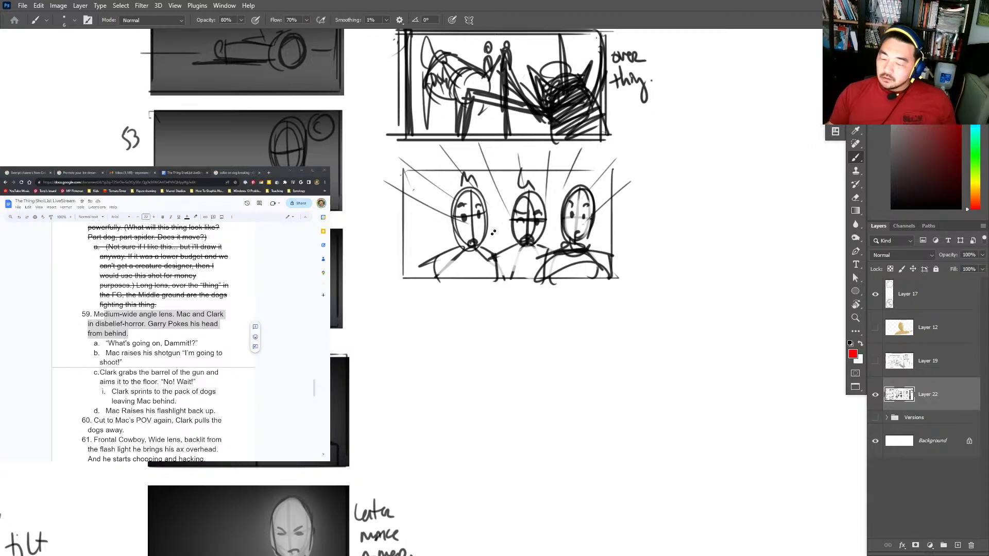
mouse_move(493, 233)
mouse_down()
mouse_move(507, 241)
mouse_move(501, 251)
mouse_up()
click(892, 208)
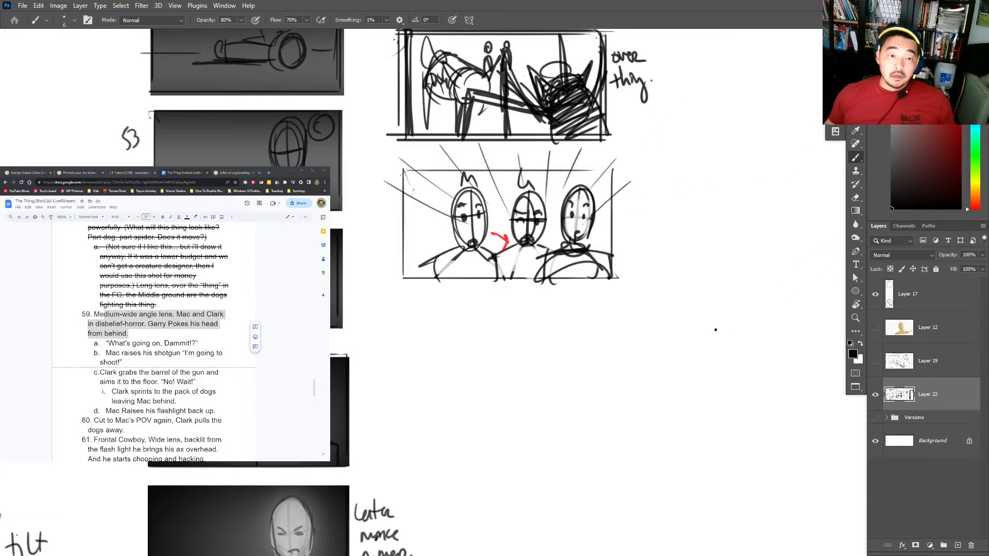
Review shot 59's sub-items in the shot list and switch to the script thing.pdf in Adobe Acrobat.
scroll(180, 340, down, 1)
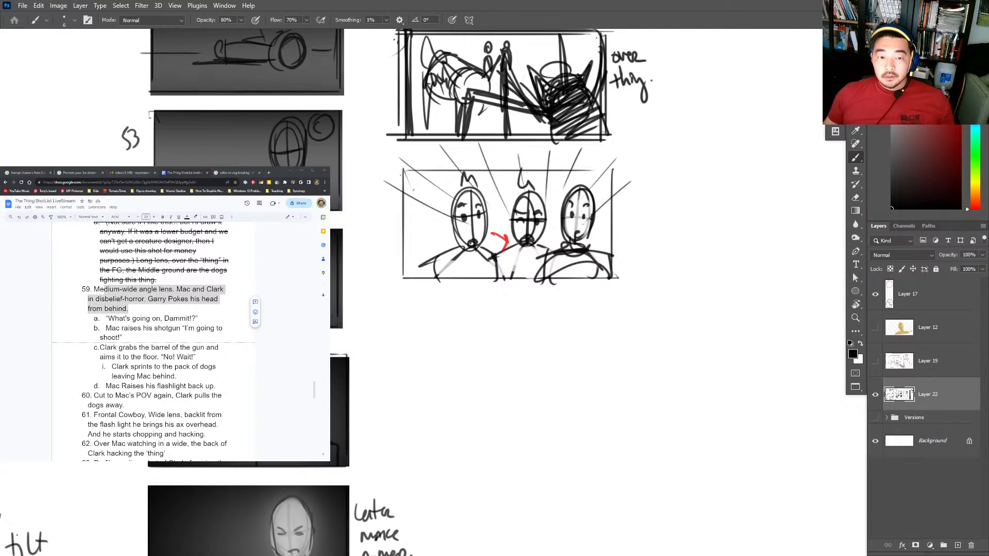
click(177, 173)
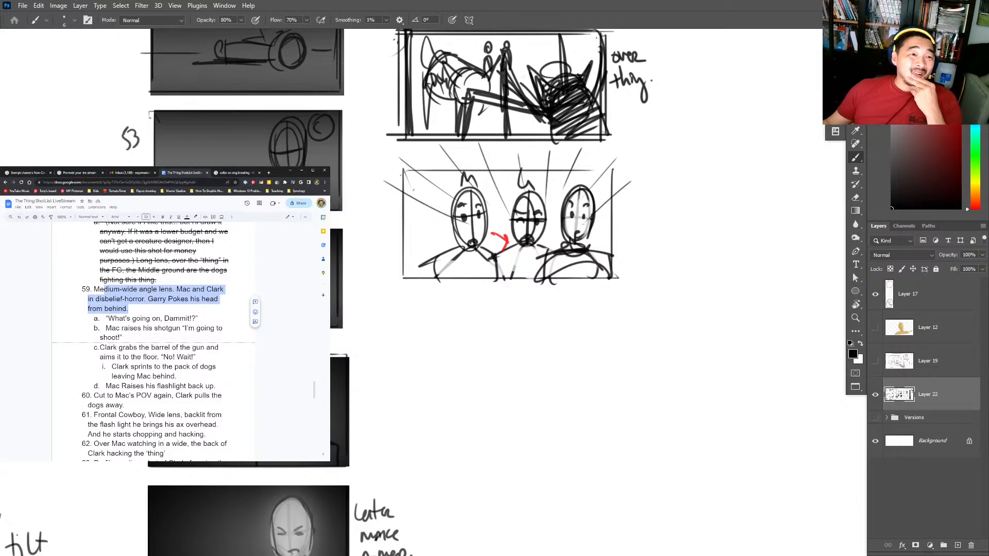
key(alt+Tab)
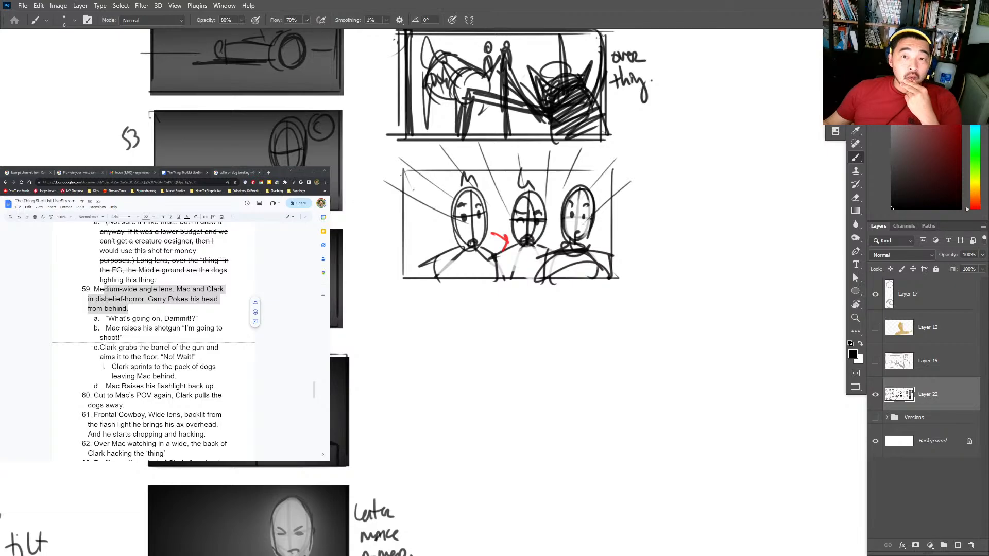
click(278, 176)
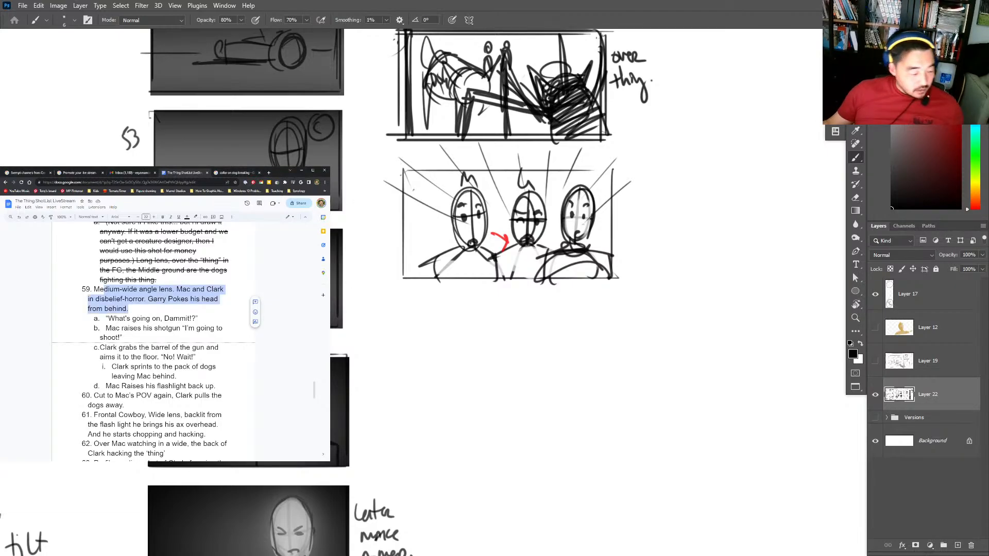
key(alt+Tab)
key(alt+Tab)
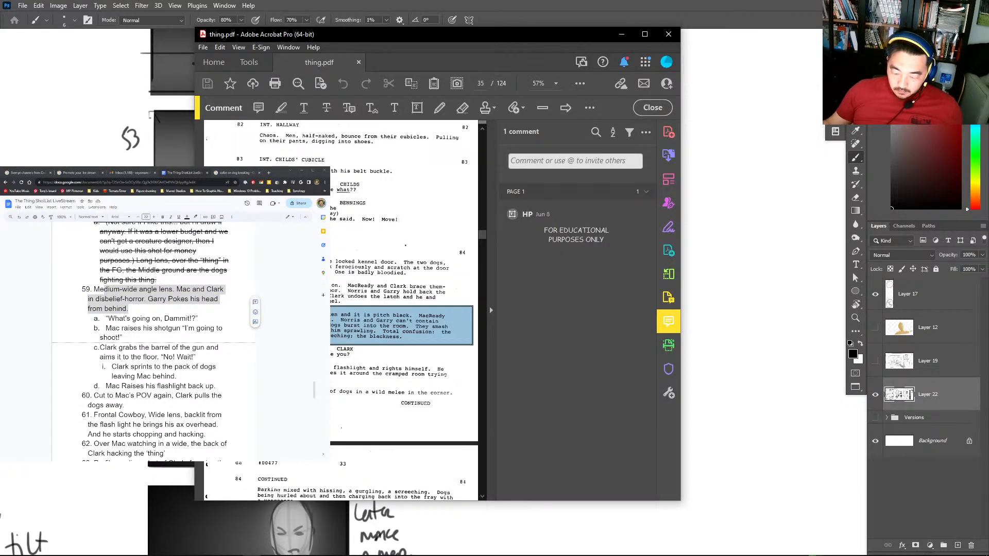
Read the script from Garry's line through Mac aiming his shotgun, hiding the comments pane, and return to Photoshop.
scroll(342, 354, down, 5)
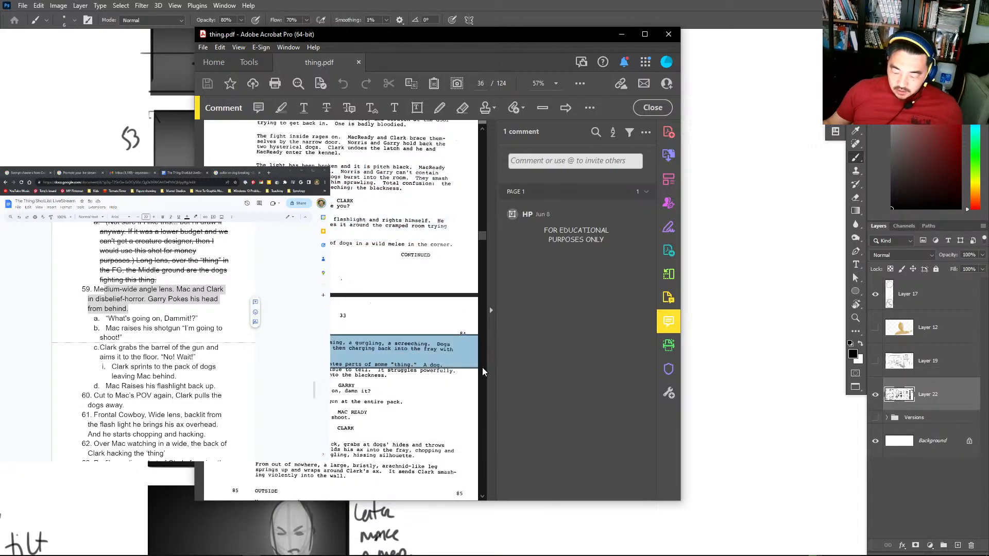
click(492, 312)
scroll(488, 406, down, 3)
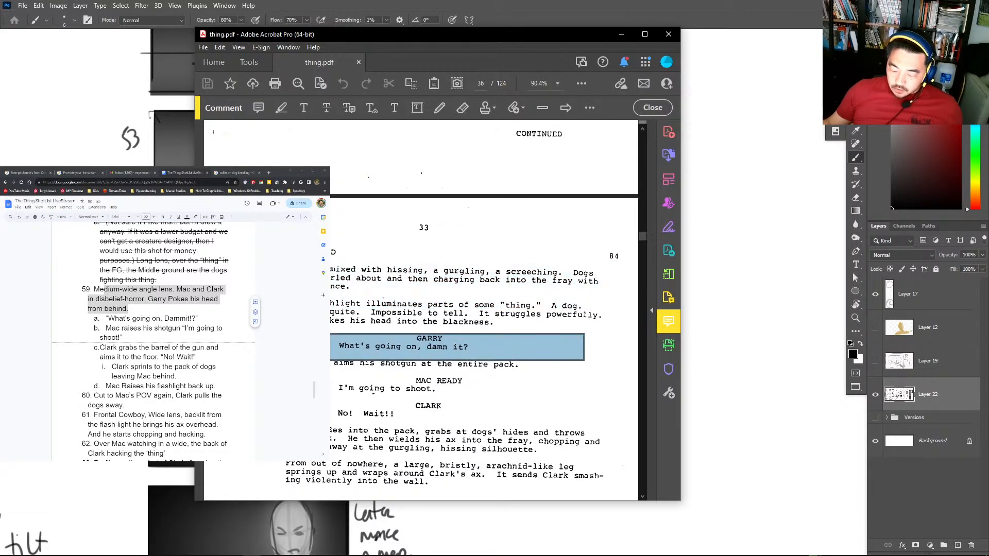
scroll(414, 322, down, 2)
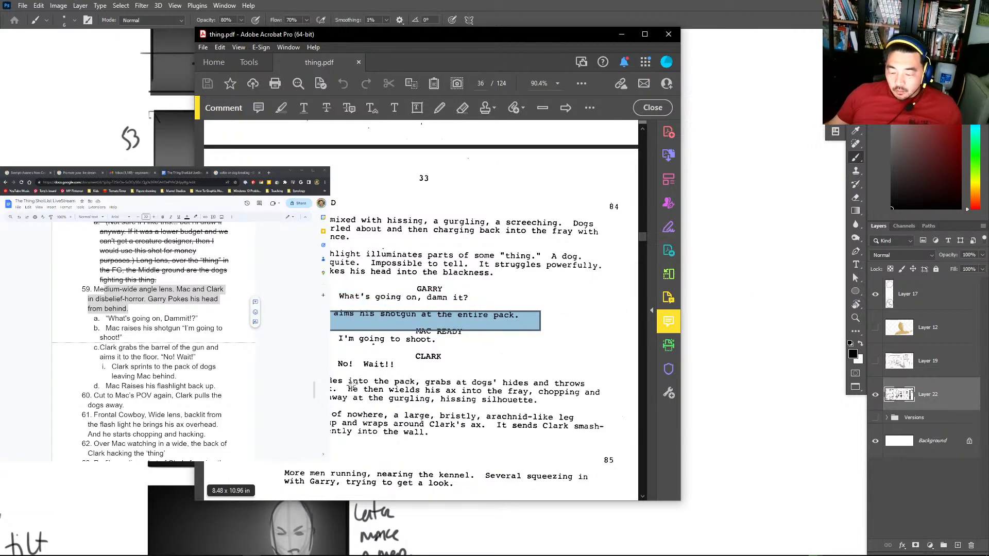
click(744, 280)
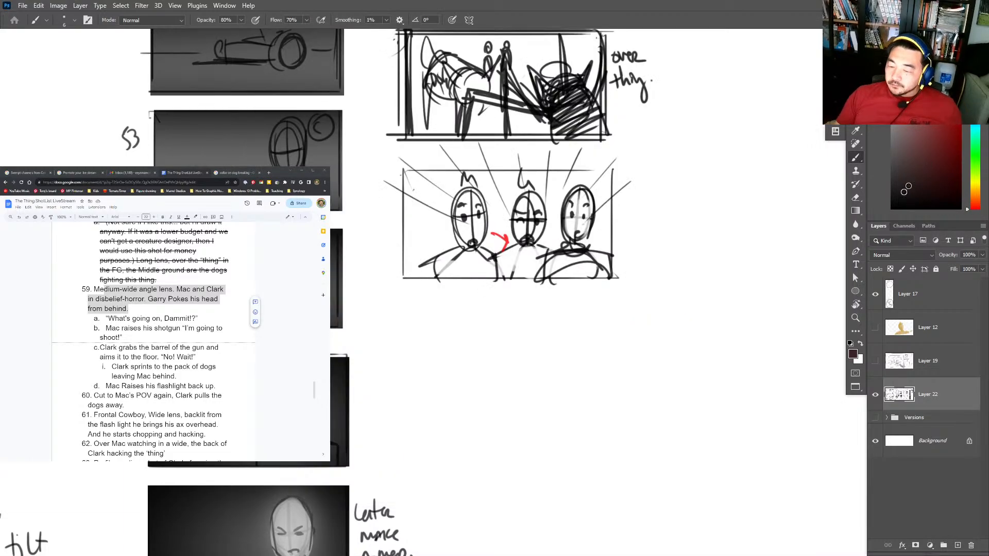
Touch up the middle figure's shoulder, draw another panel frame below shot 59 and sketch a small head with guide lines inside.
drag(532, 245, 489, 262)
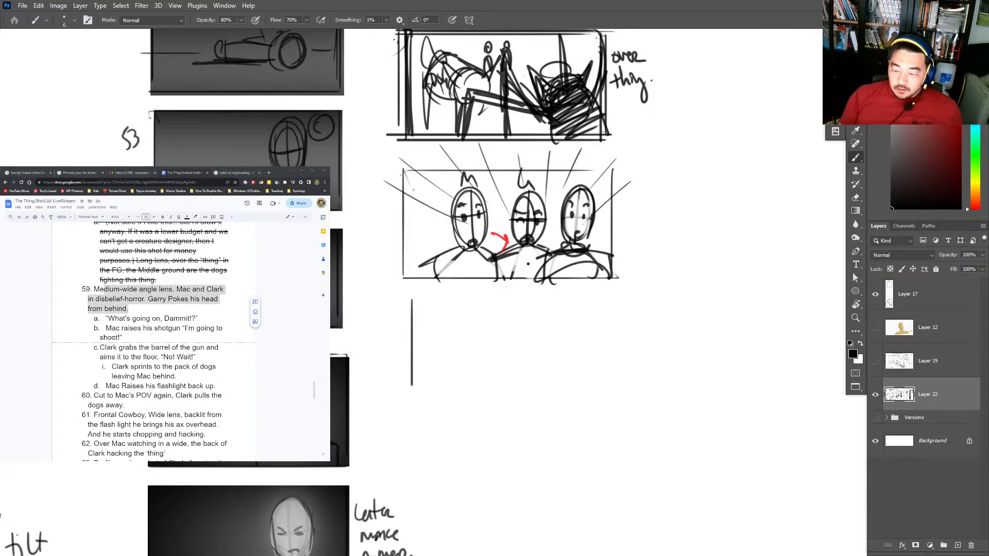
mouse_move(410, 399)
mouse_down()
mouse_move(409, 299)
mouse_move(621, 304)
mouse_move(561, 400)
mouse_move(407, 400)
mouse_move(481, 421)
mouse_up()
right_click(623, 399)
key(Escape)
key(ctrl+z)
shift+click(620, 421)
mouse_move(493, 335)
mouse_down()
mouse_move(487, 358)
mouse_move(503, 322)
mouse_move(492, 378)
mouse_move(495, 314)
mouse_move(514, 335)
mouse_move(497, 335)
mouse_move(495, 354)
mouse_up()
key(ctrl+z)
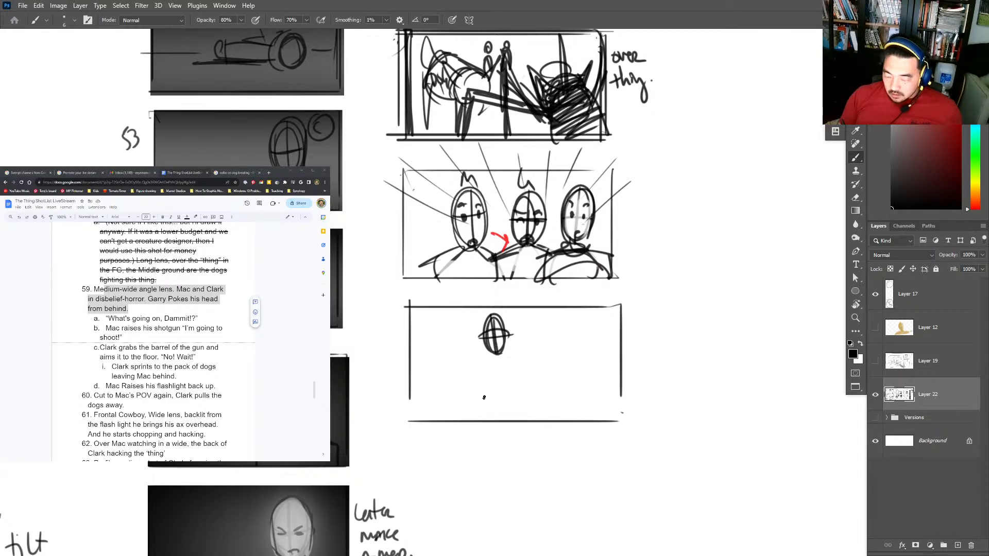
Switch to the browser and bring up the dog collar image search page for a new query.
key(super)
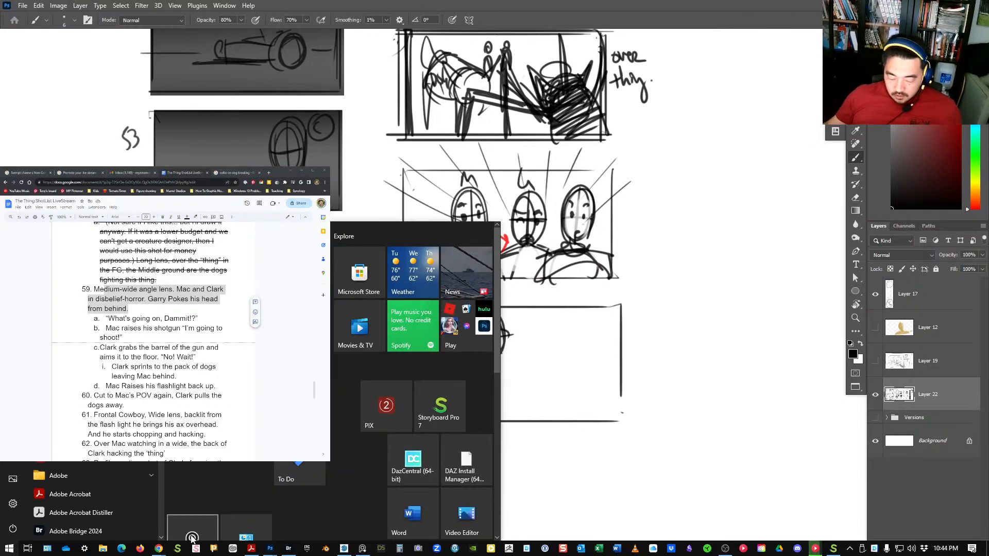
mouse_move(159, 548)
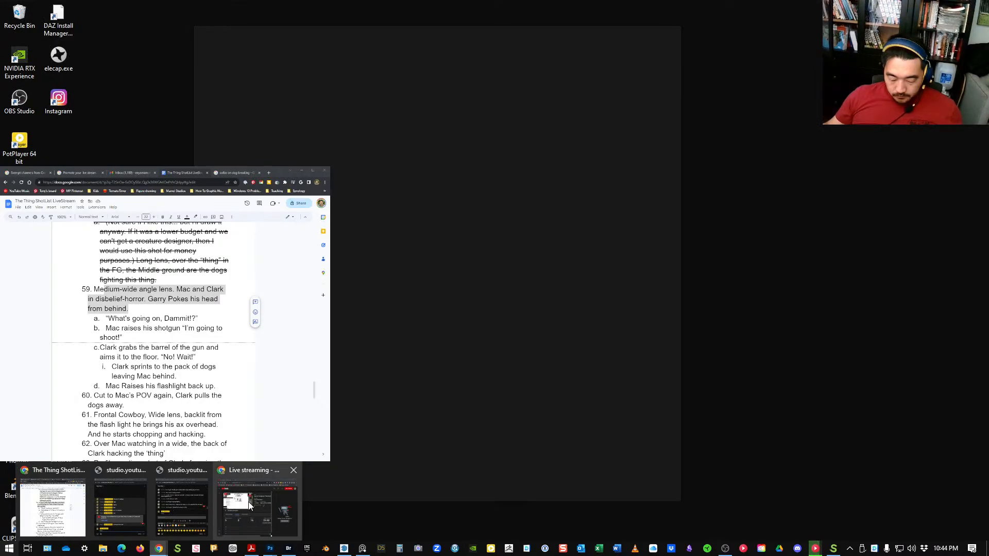
click(52, 507)
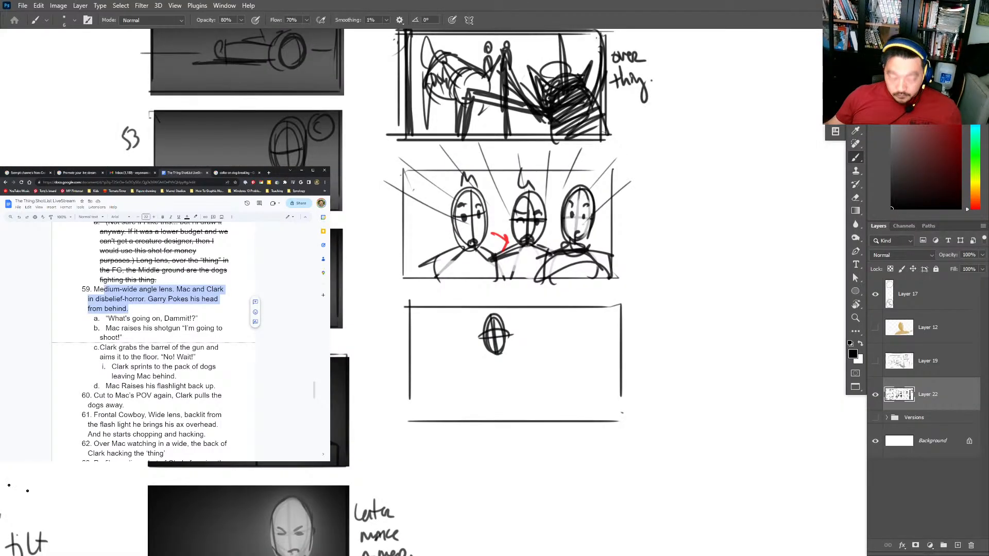
click(235, 172)
click(204, 183)
text(low angle o)
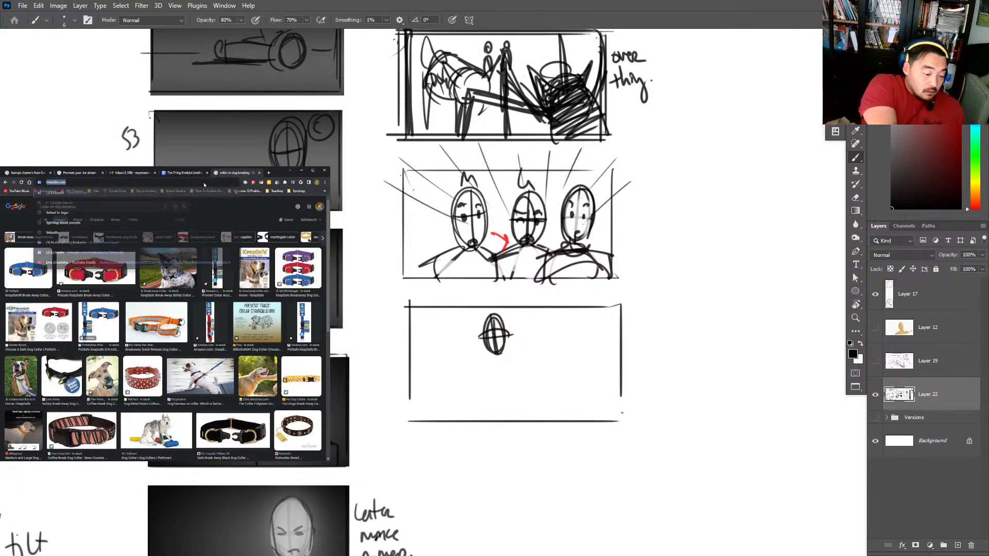
key(BackSpace)
key(BackSpace)
key(BackSpace)
key(BackSpace)
key(BackSpace)
key(BackSpace)
key(BackSpace)
key(BackSpace)
key(BackSpace)
key(BackSpace)
key(BackSpace)
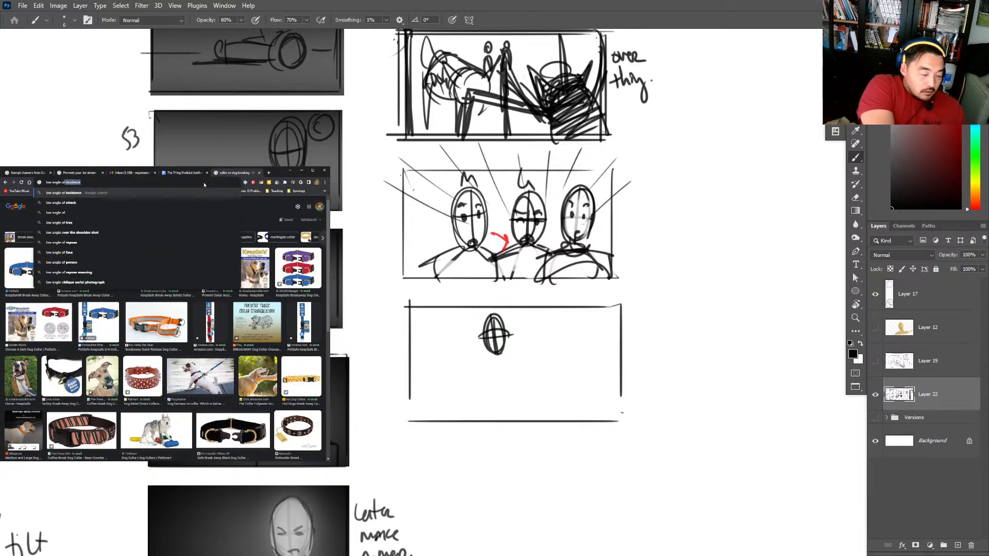
Search Google Images for "terminator with shotgun" and browse the results for shotgun pose reference.
text(terminat)
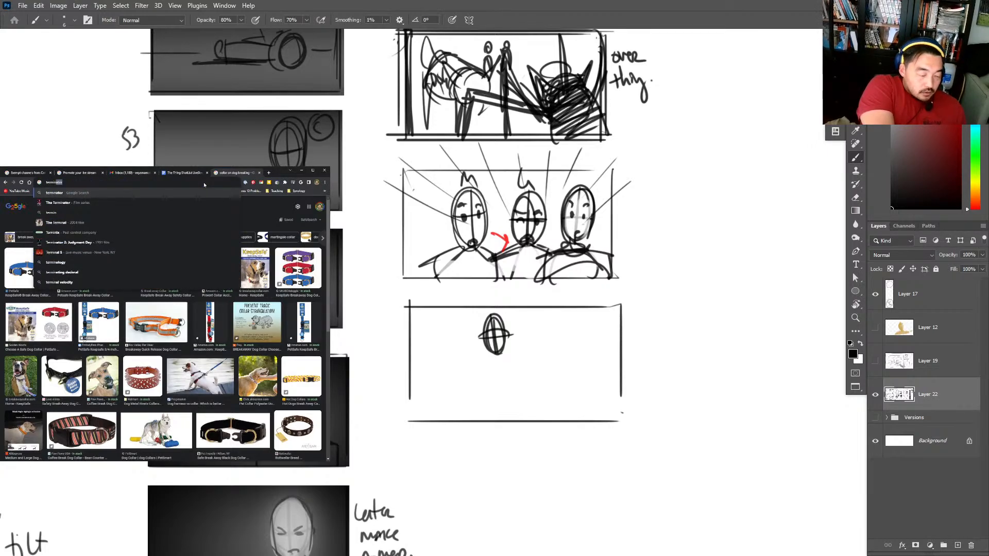
text(or with)
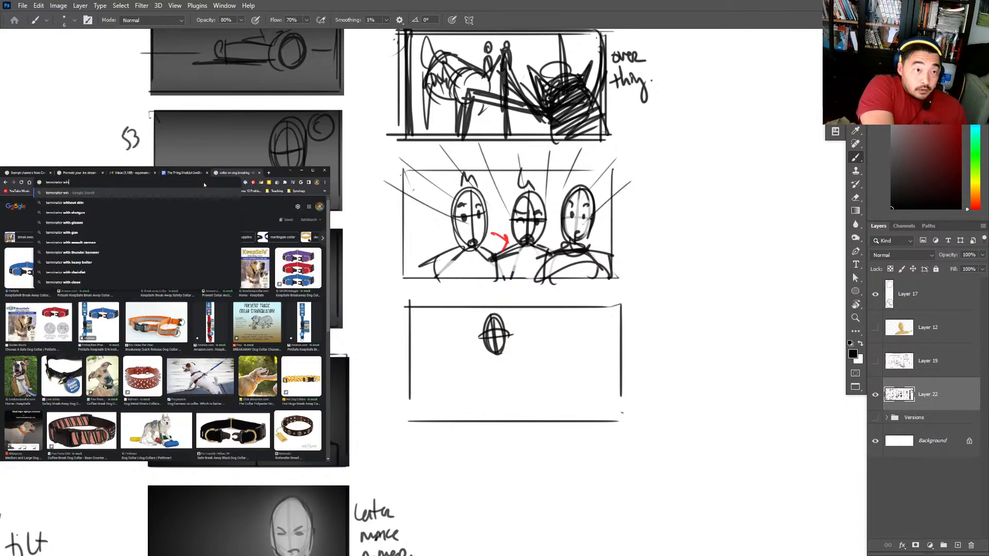
text( shot)
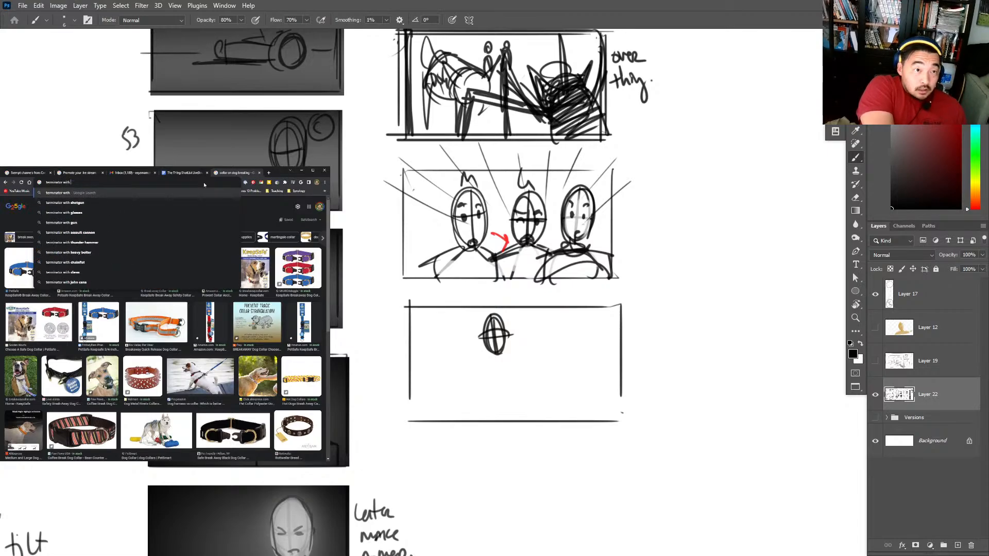
text(gun)
key(Return)
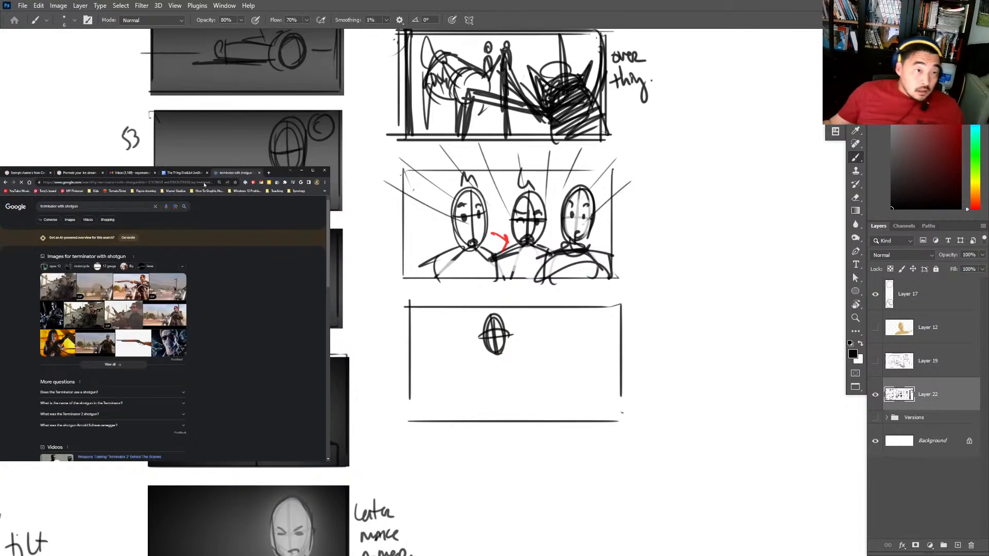
click(68, 220)
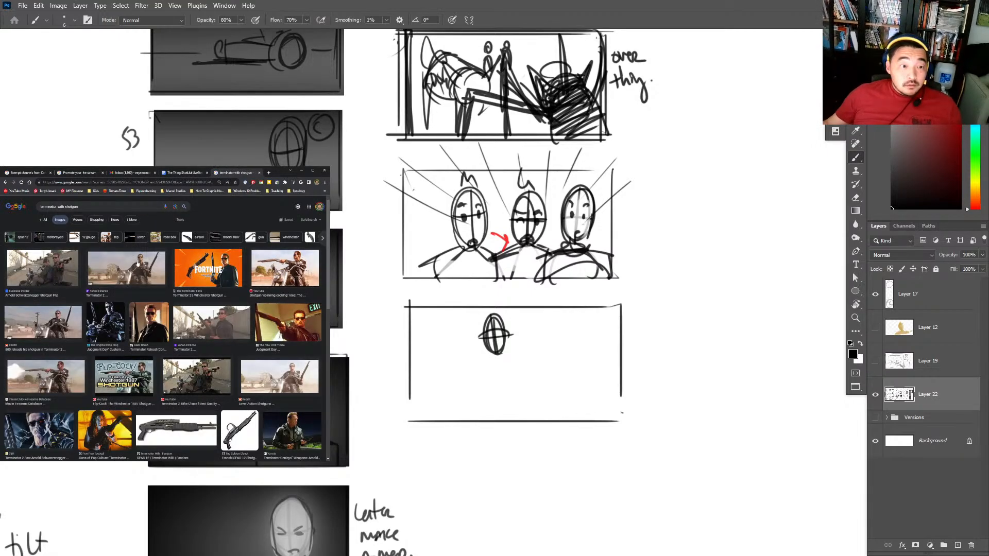
scroll(137, 264, down, 5)
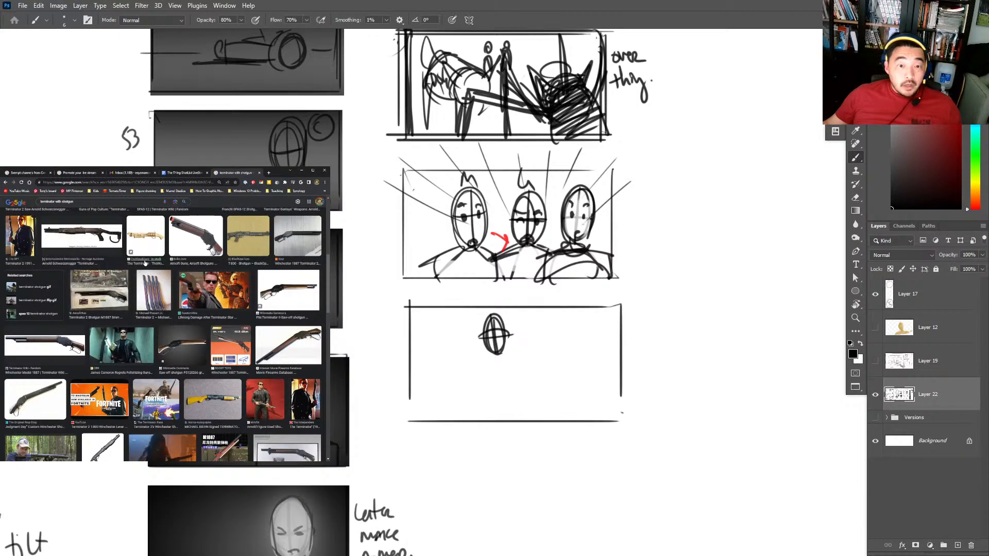
scroll(145, 264, down, 2)
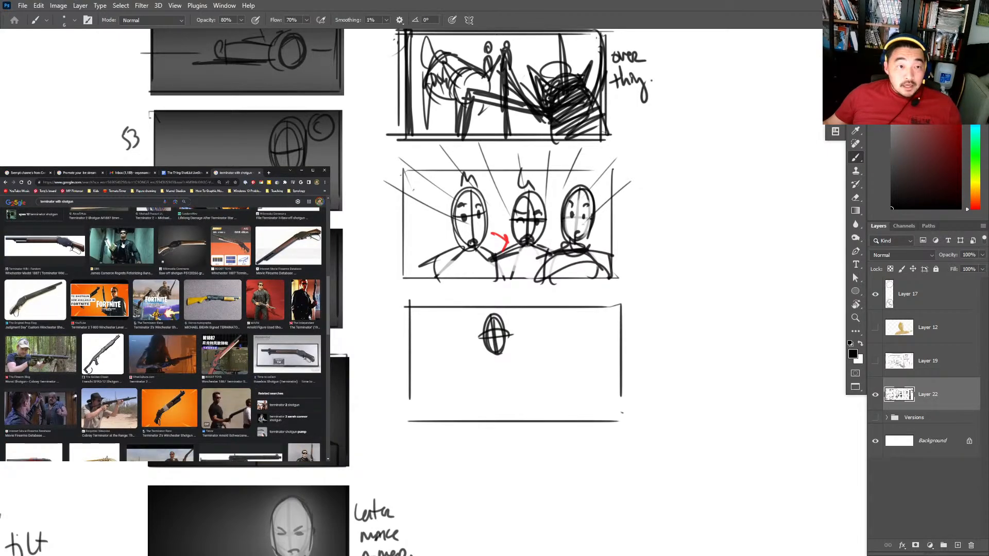
Preview Terminator corridor stills as shotgun pose reference and enlarge the browser window showing the Judgment Day image.
click(122, 246)
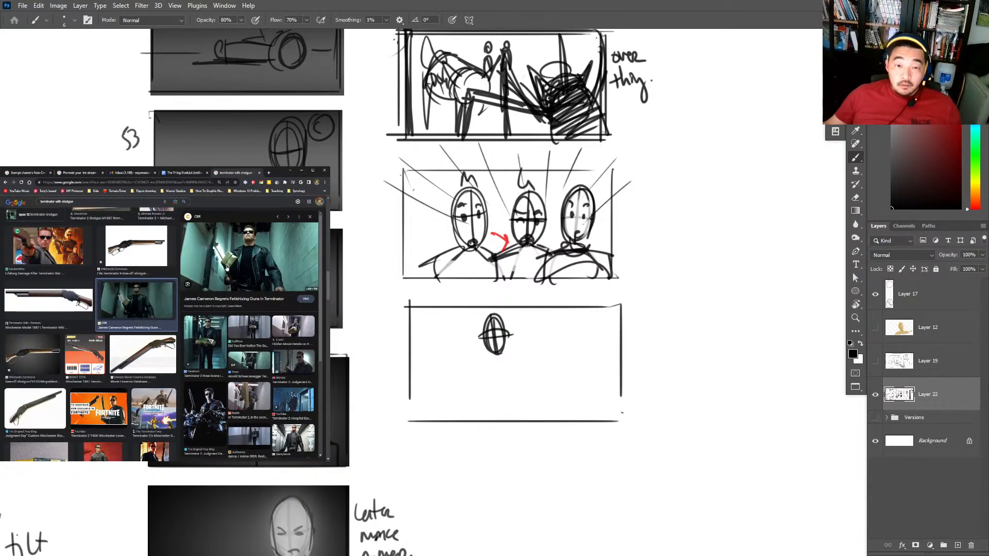
scroll(227, 267, down, 3)
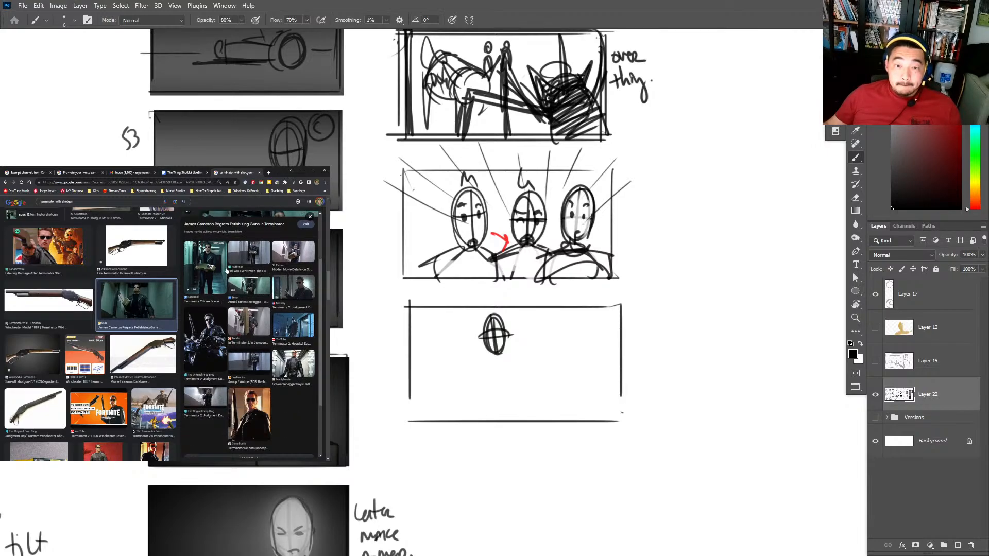
click(212, 394)
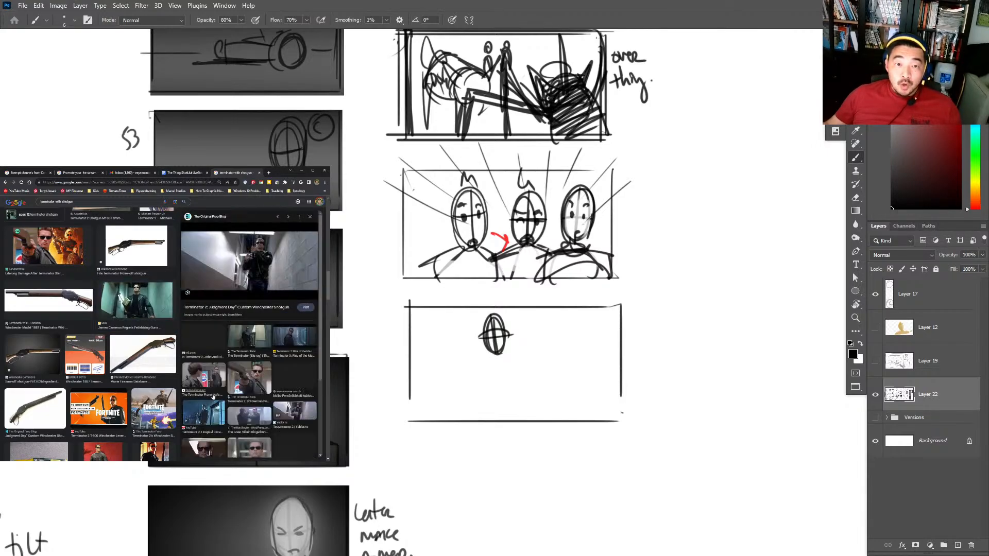
click(312, 170)
Touch up the panel below shot 59 in Photoshop and handwrite the note "Mac steps in front w/ shot gun" beside it.
key(e)
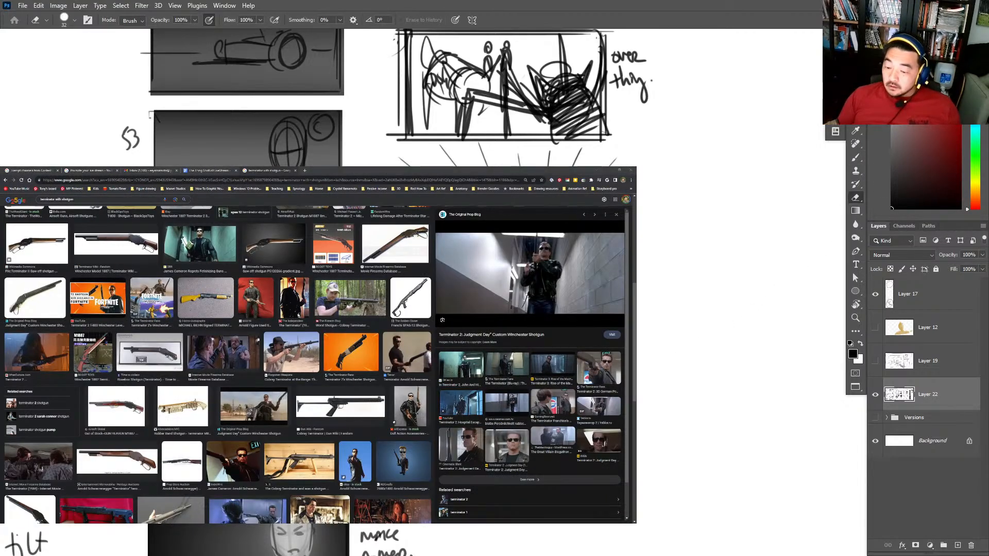
key(b)
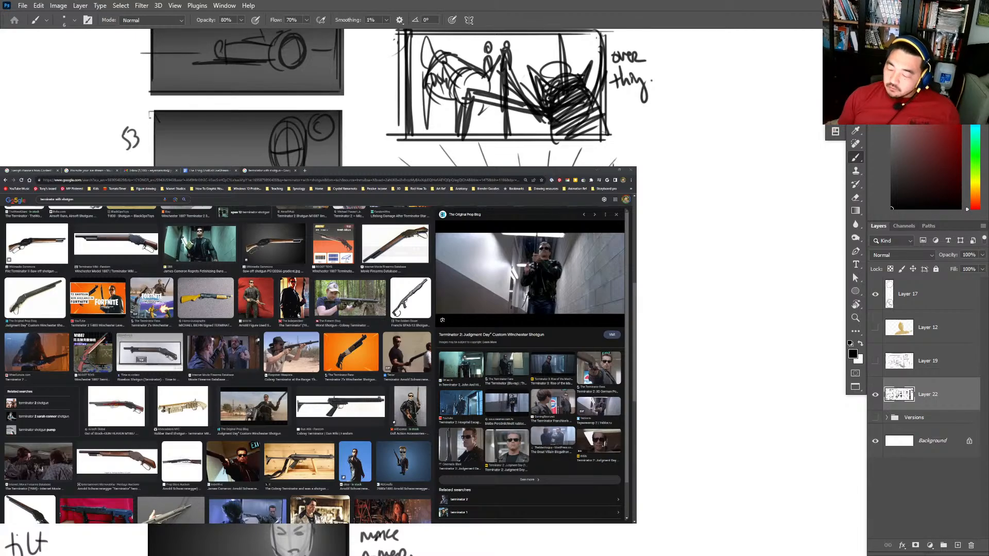
click(960, 46)
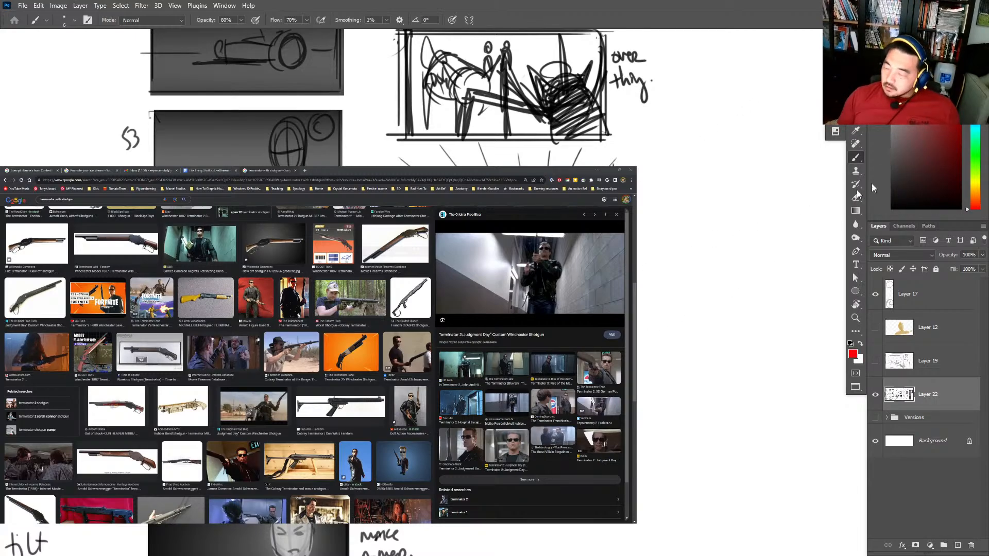
key(d)
mouse_move(637, 315)
mouse_down()
mouse_move(641, 353)
mouse_move(650, 343)
mouse_move(660, 359)
mouse_move(666, 346)
mouse_move(646, 371)
mouse_move(698, 364)
mouse_up()
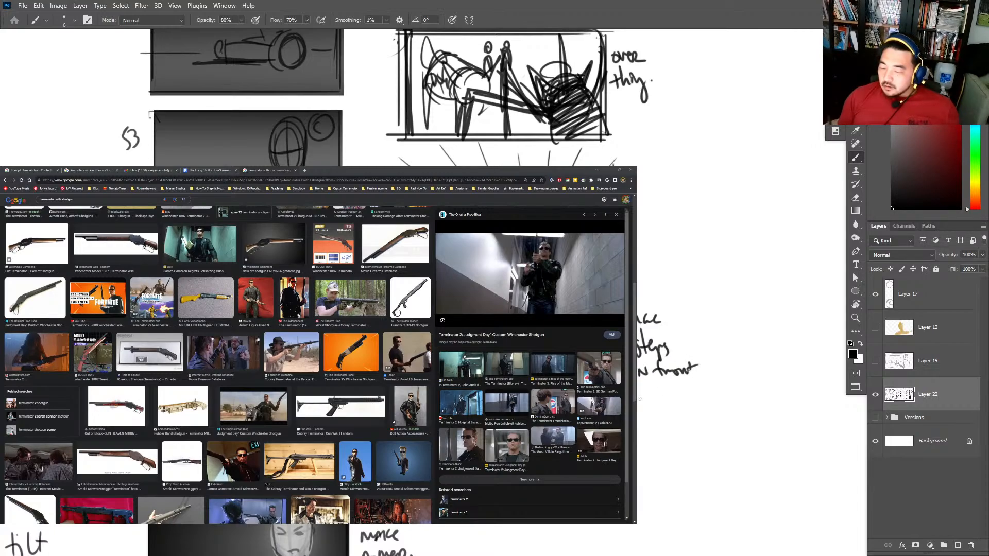
mouse_move(641, 395)
mouse_down()
mouse_move(691, 390)
mouse_move(681, 428)
mouse_up()
drag(693, 394, 709, 397)
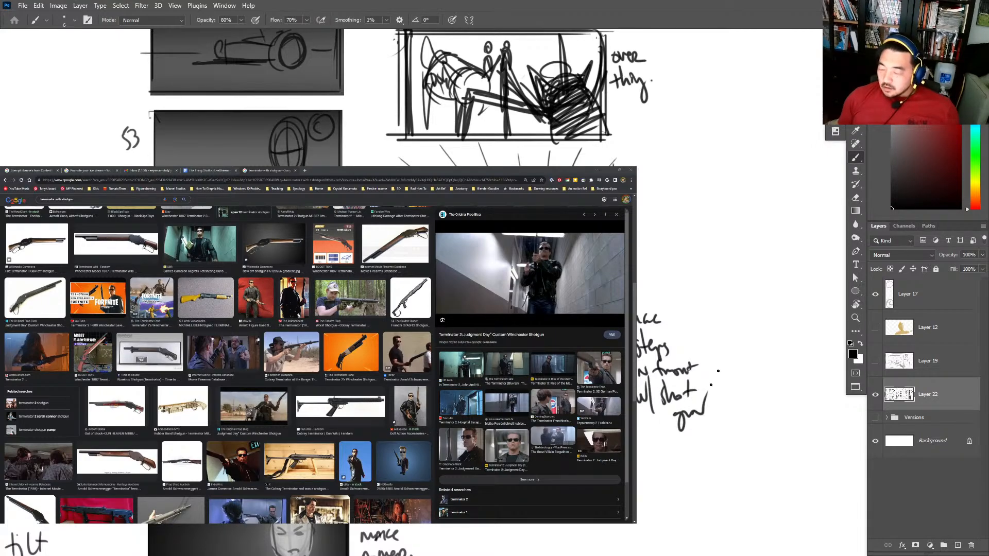
mouse_move(658, 459)
mouse_down()
mouse_move(673, 342)
mouse_move(655, 324)
mouse_move(650, 420)
mouse_move(667, 421)
mouse_up()
key(ctrl+z)
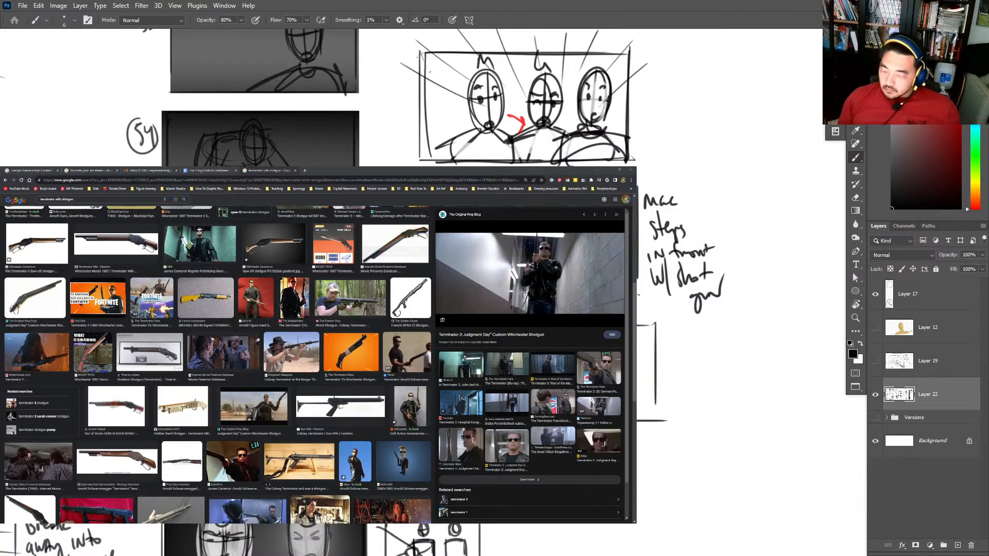
key(l)
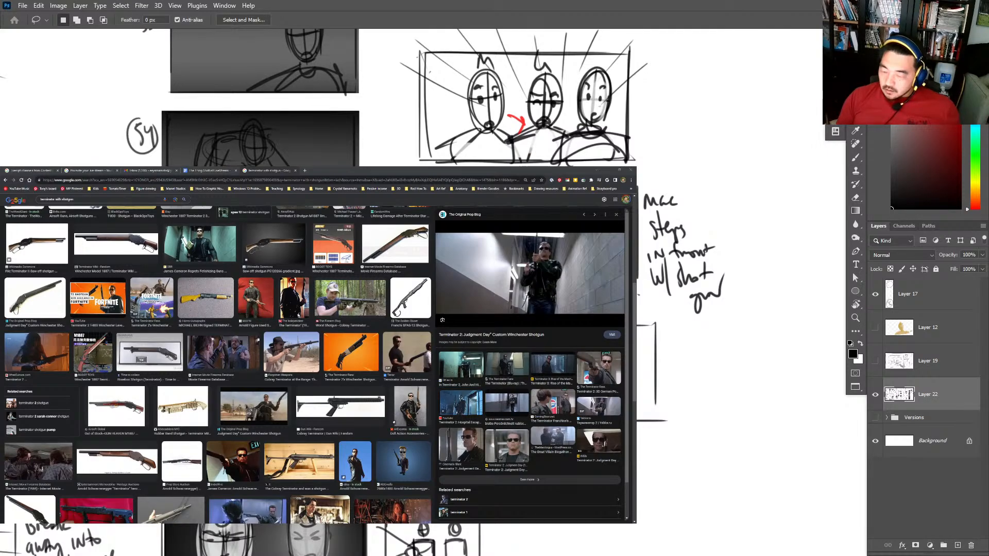
key(ctrl+j)
key(v)
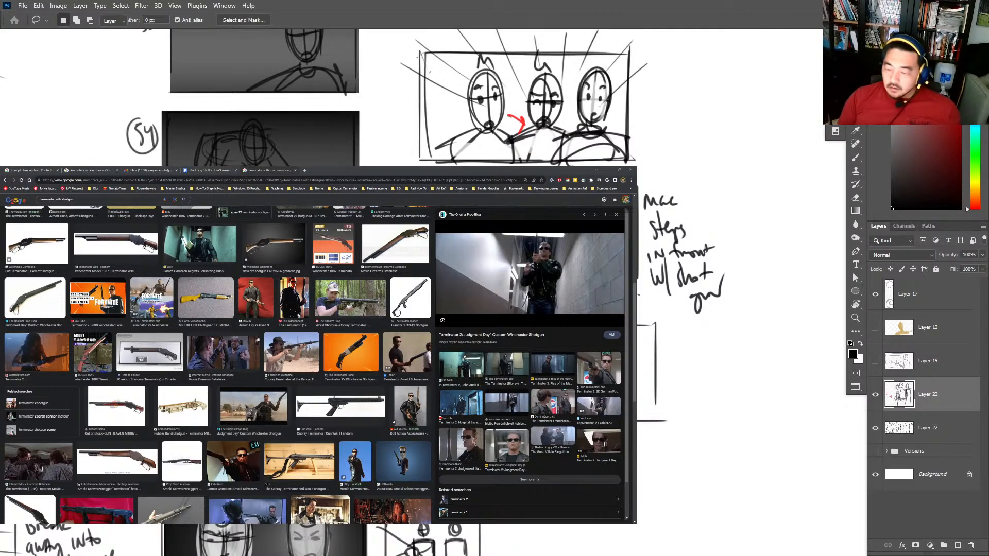
key(ctrl+z)
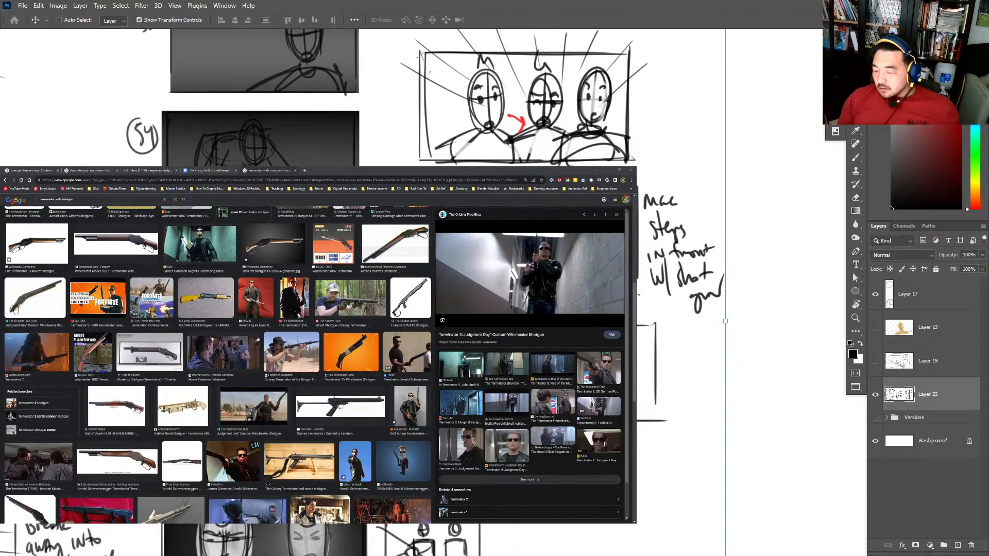
Sketch the figures and the gun in the panel beneath the "Mac steps in front" one, erasing stray lines along the way.
key(e)
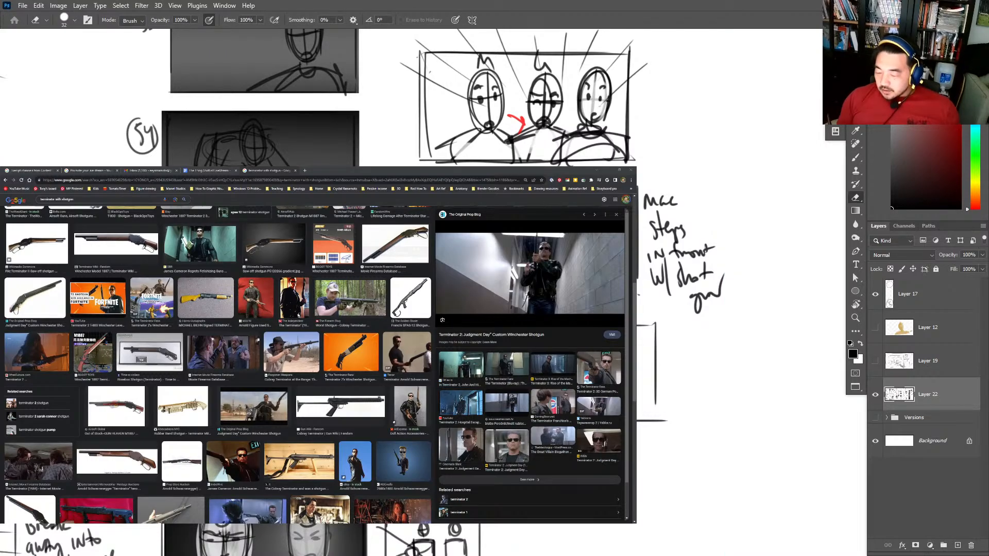
key(b)
key(e)
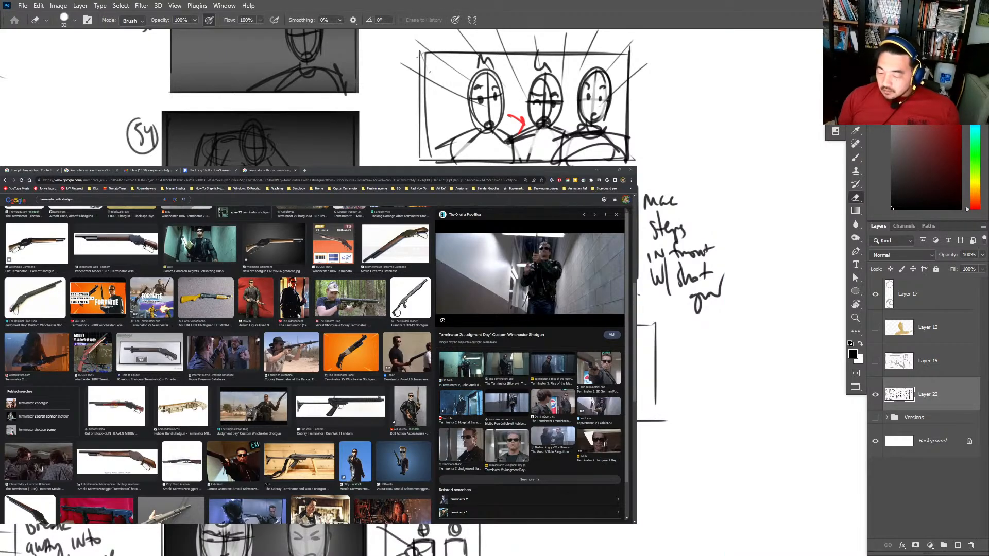
key(b)
key(e)
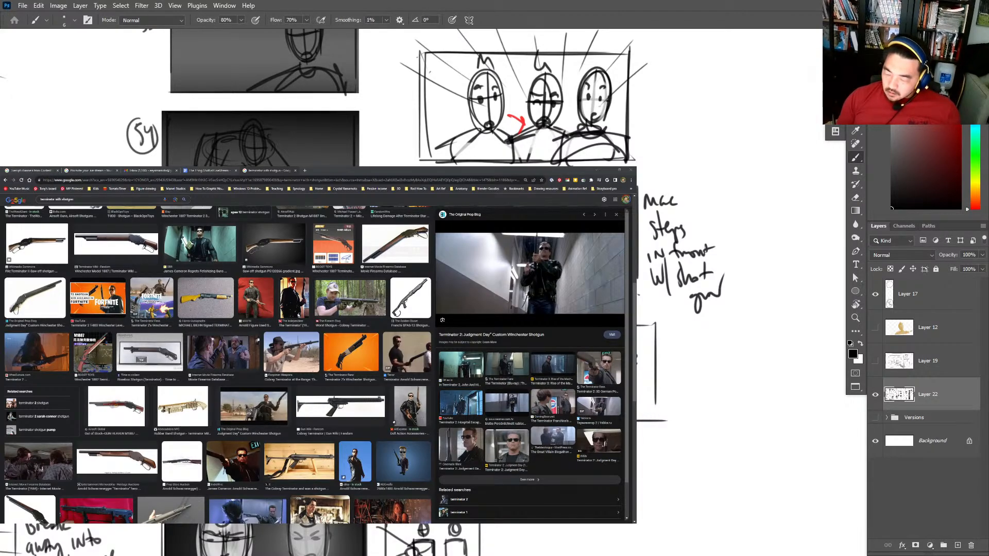
mouse_move(637, 360)
mouse_down()
mouse_move(664, 419)
mouse_move(640, 428)
mouse_up()
key(e)
key(b)
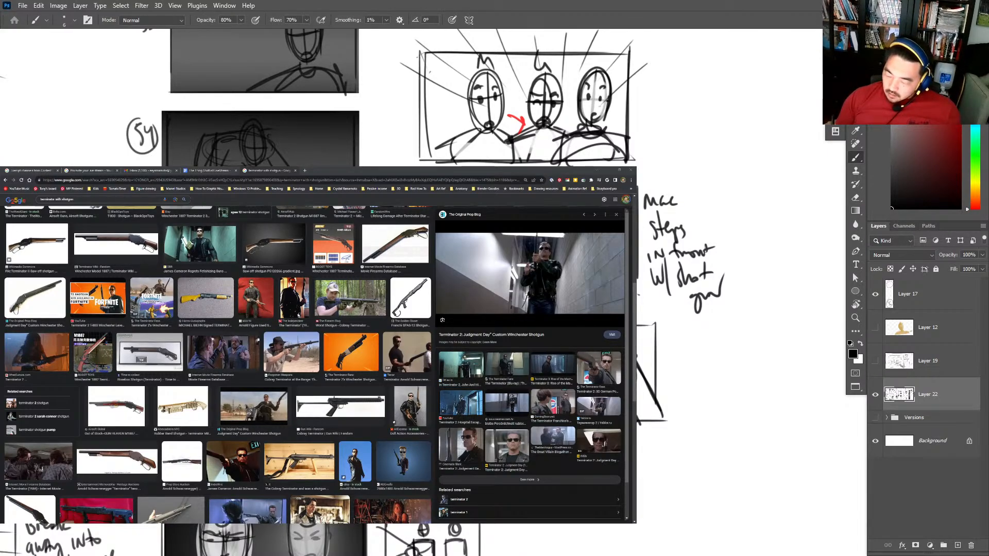
key(e)
key(b)
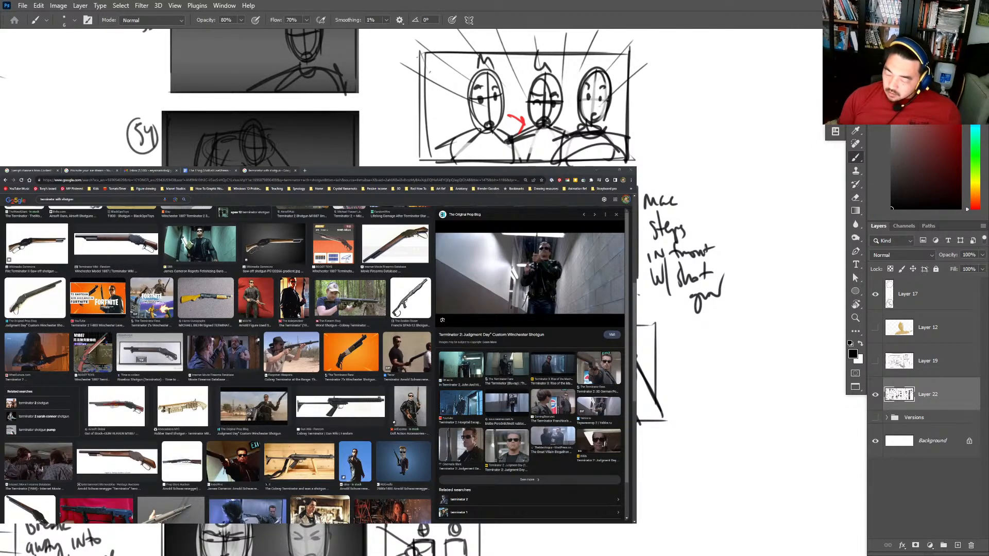
Handwrite the note Clark "Don't shoot" beside the panel beneath the "Mac steps in front" one.
mouse_move(679, 343)
mouse_down()
mouse_move(703, 333)
mouse_move(706, 354)
mouse_up()
drag(713, 339, 713, 354)
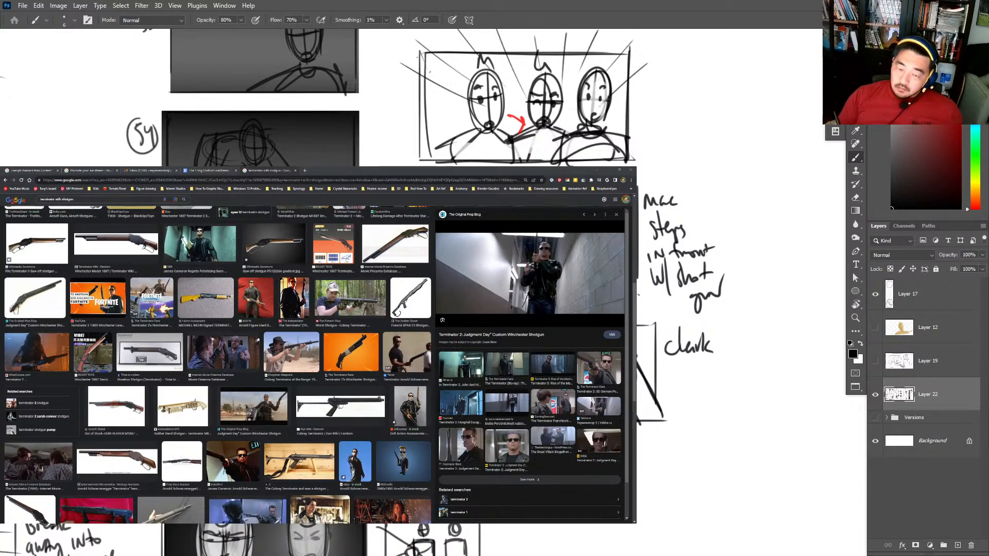
drag(660, 363, 667, 371)
mouse_move(672, 369)
mouse_down()
mouse_move(674, 385)
mouse_move(696, 380)
mouse_up()
mouse_move(697, 366)
mouse_down()
mouse_move(702, 381)
mouse_move(726, 381)
mouse_up()
drag(732, 375, 741, 378)
mouse_move(741, 359)
mouse_down()
mouse_move(742, 378)
mouse_move(753, 368)
mouse_up()
Duplicate the "Don't shoot" panel directly below itself, merge the copy into Layer 22 and erase the parts to redraw.
scroll(671, 329, down, 3)
key(l)
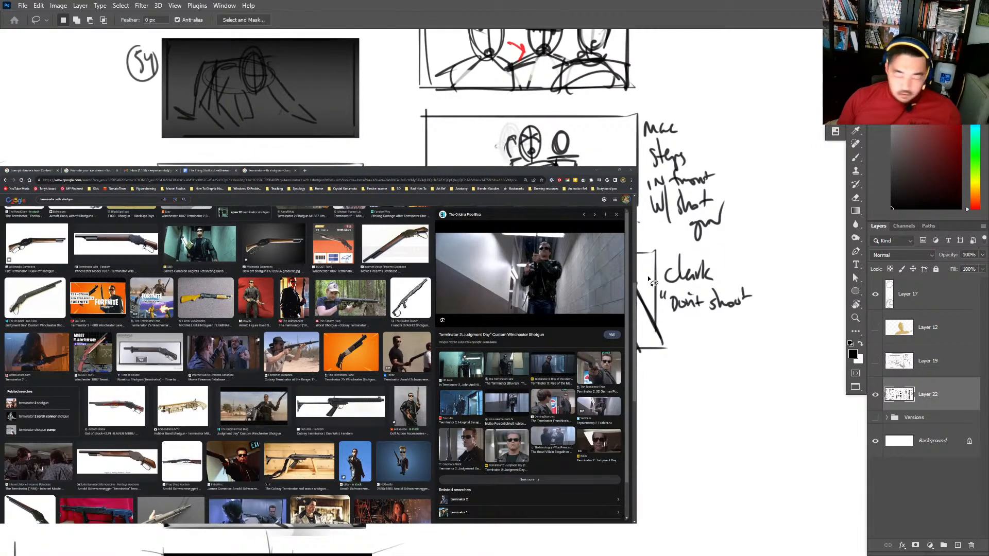
mouse_move(664, 243)
mouse_down()
mouse_move(637, 392)
mouse_move(662, 241)
mouse_up()
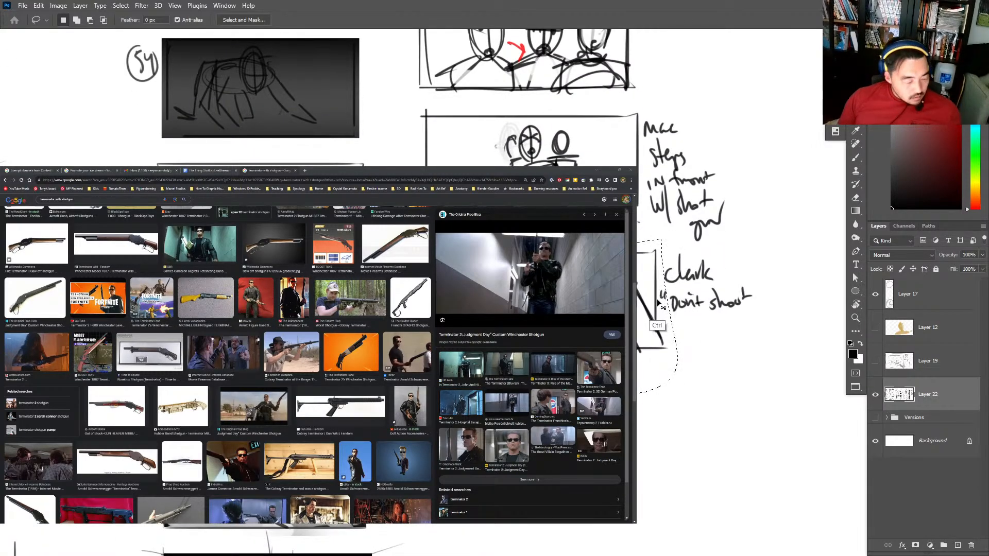
key(ctrl+j)
key(v)
mouse_move(635, 307)
mouse_down()
mouse_move(645, 423)
mouse_move(638, 461)
mouse_move(650, 472)
mouse_up()
key(ctrl+e)
key(e)
drag(642, 412, 659, 448)
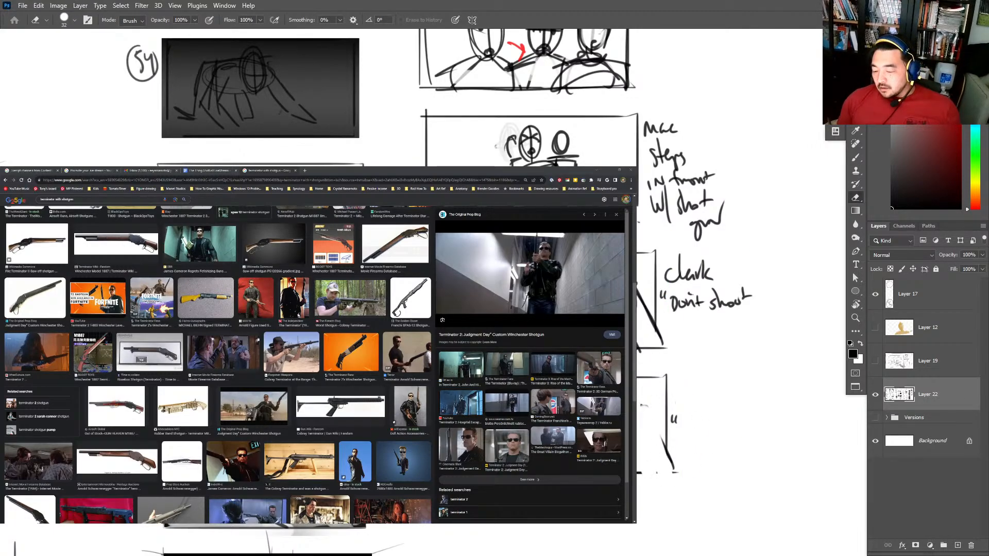
Sketch a new standing figure's head, shoulders and torso in the duplicated panel and widen its frame to fit.
key(b)
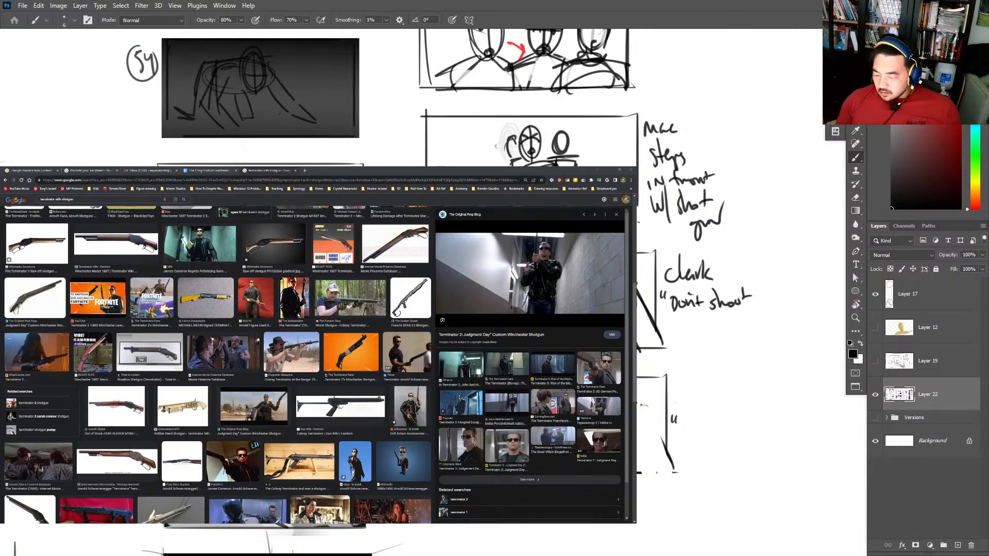
drag(648, 366, 653, 400)
key(ctrl+z)
mouse_move(650, 360)
mouse_down()
mouse_move(646, 407)
mouse_move(684, 411)
mouse_move(668, 477)
mouse_up()
key(ctrl+z)
mouse_move(655, 359)
mouse_down()
mouse_move(647, 386)
mouse_move(660, 363)
mouse_up()
drag(653, 410, 647, 470)
mouse_move(648, 389)
mouse_down()
mouse_move(652, 410)
mouse_move(639, 405)
mouse_move(691, 412)
mouse_up()
mouse_move(660, 358)
mouse_down()
mouse_move(647, 396)
mouse_move(668, 386)
mouse_move(706, 479)
mouse_move(637, 475)
mouse_up()
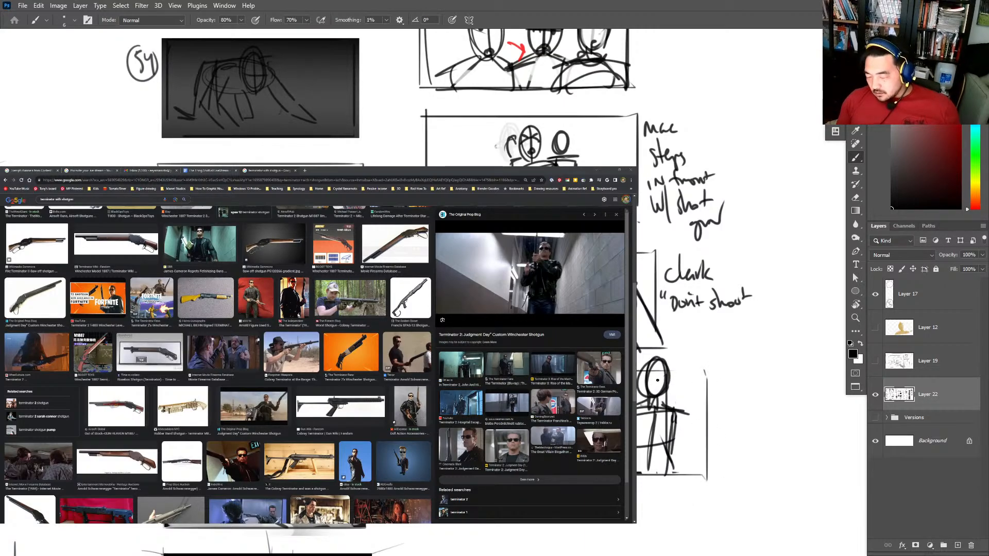
Add cross guide lines to the new figure's head and try out arm strokes across the torso, undoing the unwanted ones.
mouse_move(648, 380)
mouse_down()
mouse_move(672, 376)
mouse_move(661, 406)
mouse_move(695, 435)
mouse_up()
mouse_move(674, 408)
mouse_down()
mouse_move(698, 422)
mouse_move(706, 390)
mouse_up()
key(ctrl+z)
key(ctrl+z)
key(ctrl+z)
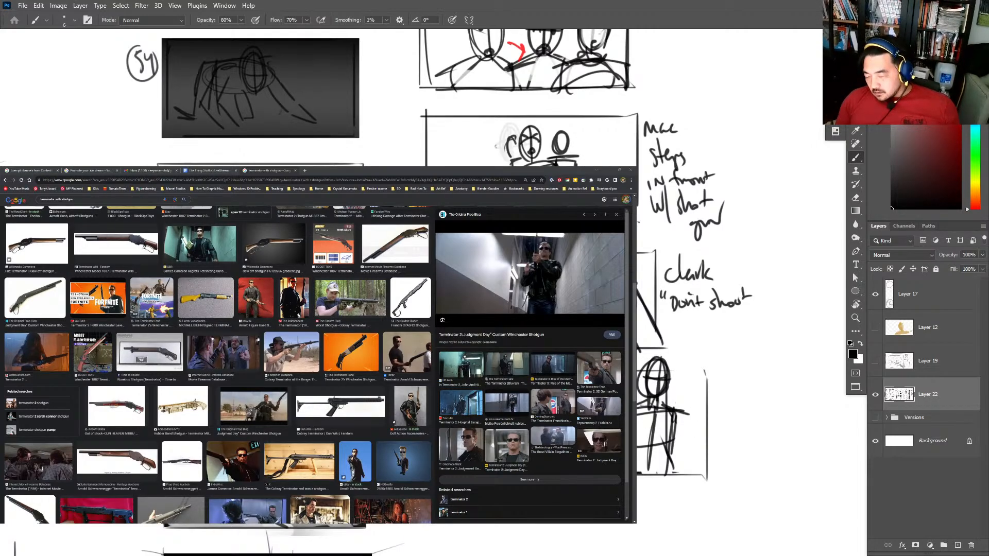
mouse_move(690, 391)
mouse_down()
mouse_move(638, 439)
mouse_move(693, 456)
mouse_up()
key(ctrl+z)
drag(639, 413, 668, 441)
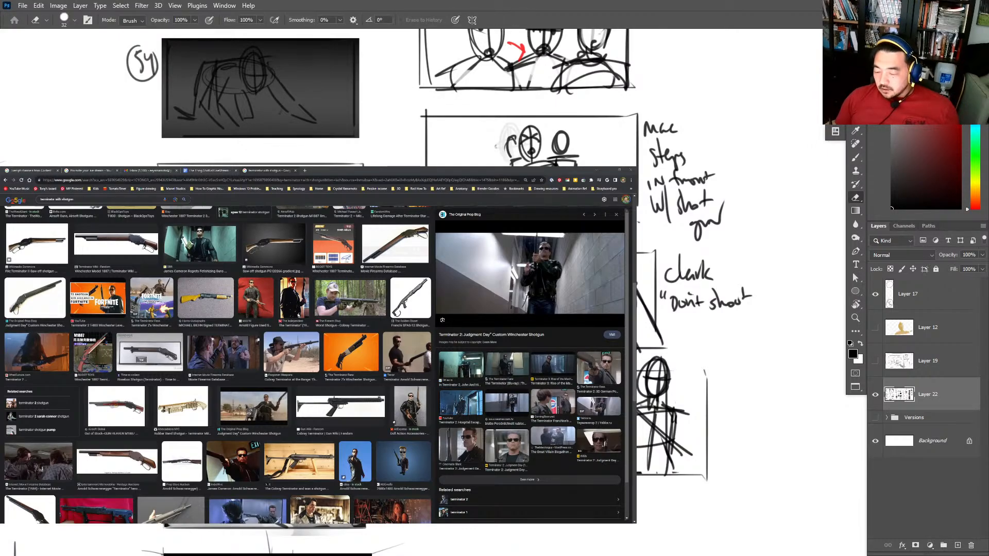
key(ctrl+z)
key(ctrl+z)
Draw the figure's arms holding up a flashlight, add a red direction arrow at its feet and reset the brush colour to black.
mouse_move(638, 460)
mouse_down()
mouse_move(702, 391)
mouse_move(692, 395)
mouse_up()
drag(694, 393, 721, 406)
mouse_move(709, 412)
mouse_down()
mouse_move(668, 423)
mouse_move(679, 423)
mouse_move(688, 450)
mouse_up()
mouse_move(670, 418)
mouse_down()
mouse_move(663, 463)
mouse_move(693, 464)
mouse_move(677, 438)
mouse_up()
mouse_move(650, 413)
mouse_down()
mouse_move(706, 479)
mouse_move(665, 472)
mouse_move(641, 489)
mouse_up()
drag(641, 490, 716, 477)
key(d)
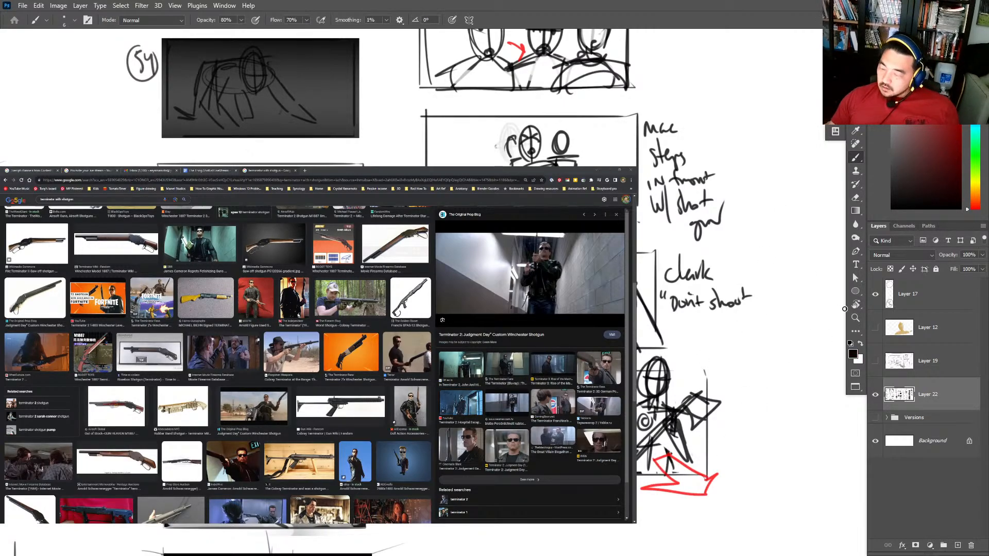
Draw an empty panel frame below the flashlight panel.
drag(712, 547, 784, 297)
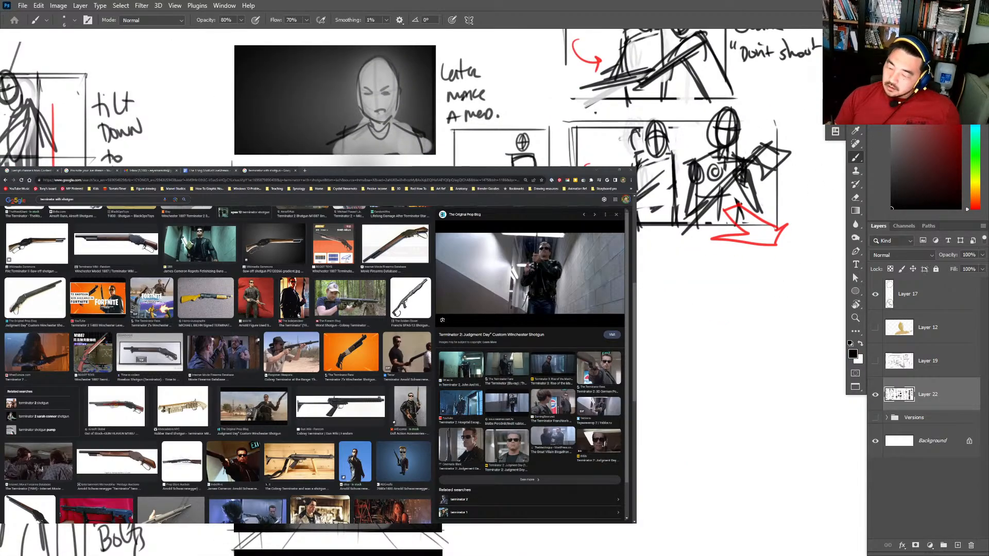
mouse_move(639, 263)
mouse_down()
mouse_move(767, 263)
mouse_move(770, 371)
mouse_move(637, 356)
mouse_up()
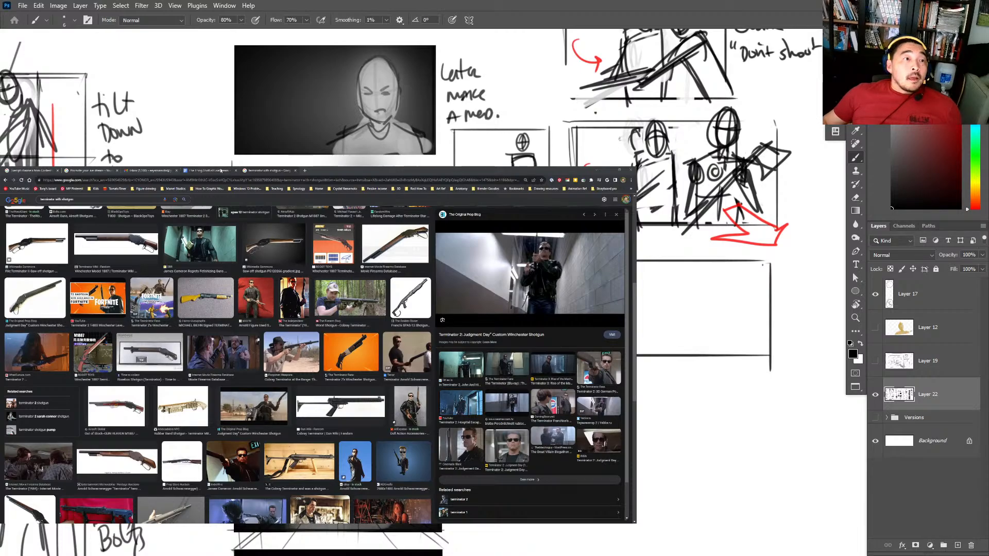
Switch to The Thing shot list in the browser and clear the highlight on shot 59 to check its remaining beats.
key(ctrl+shift+Tab)
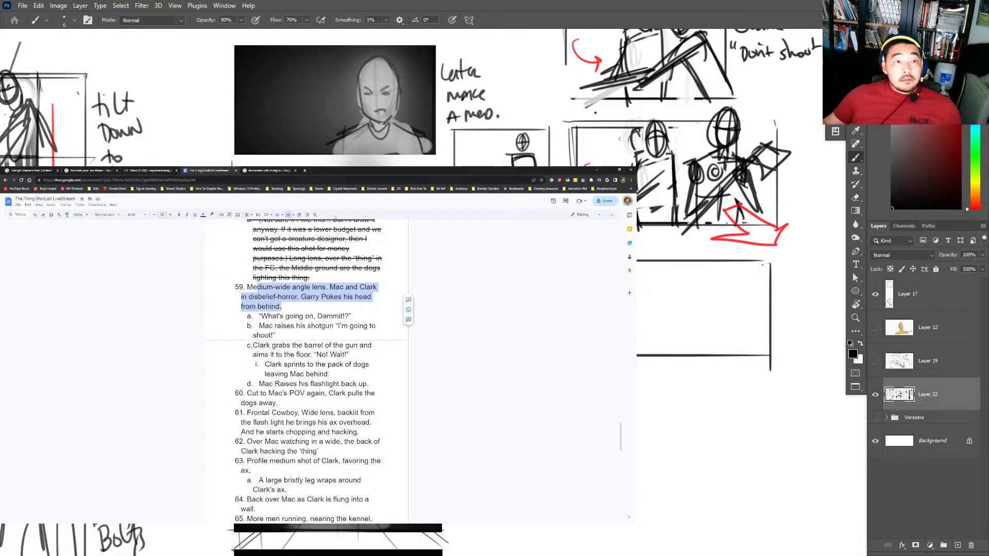
click(281, 307)
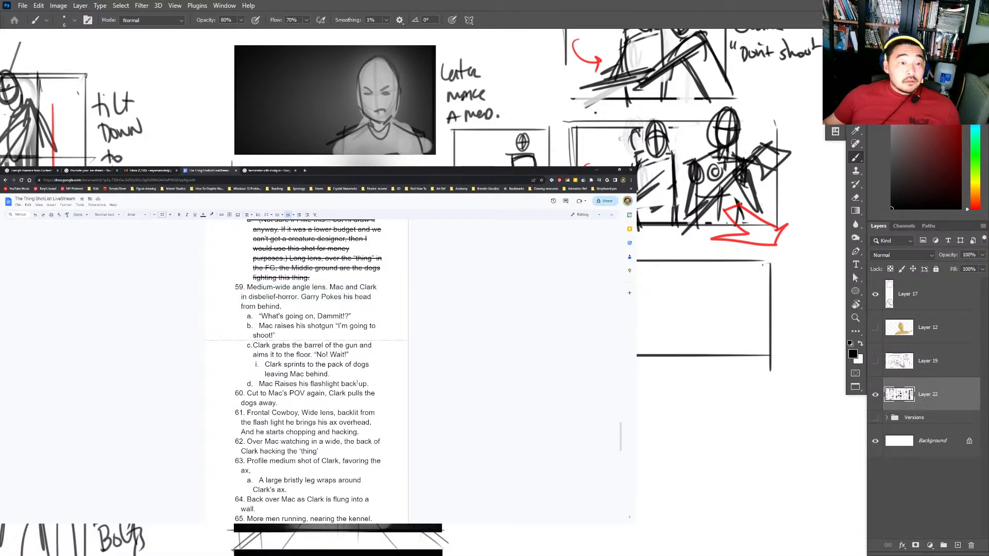
Strike through shot 59 and all its sub-items in The Thing shot list.
drag(371, 384, 236, 287)
key(alt+shift+5)
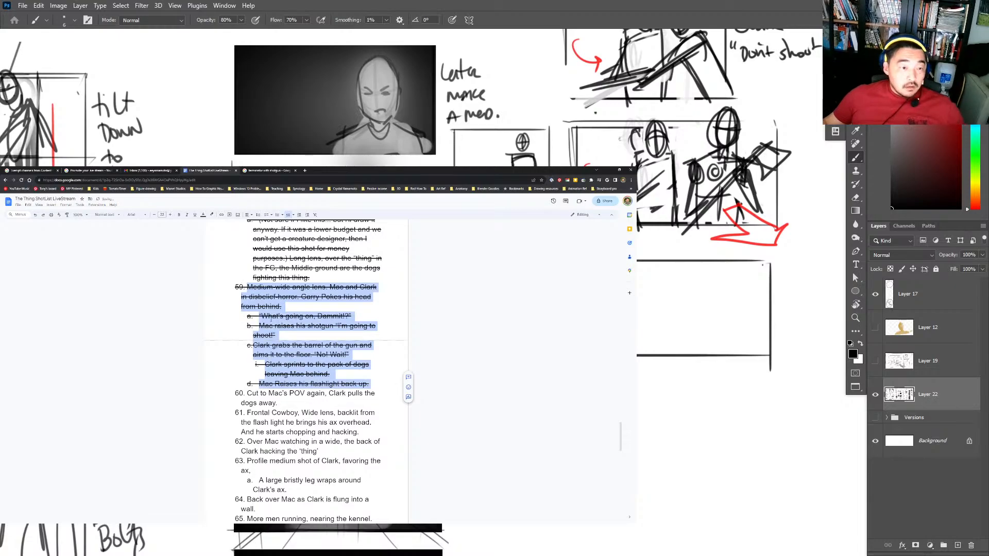
scroll(271, 319, down, 2)
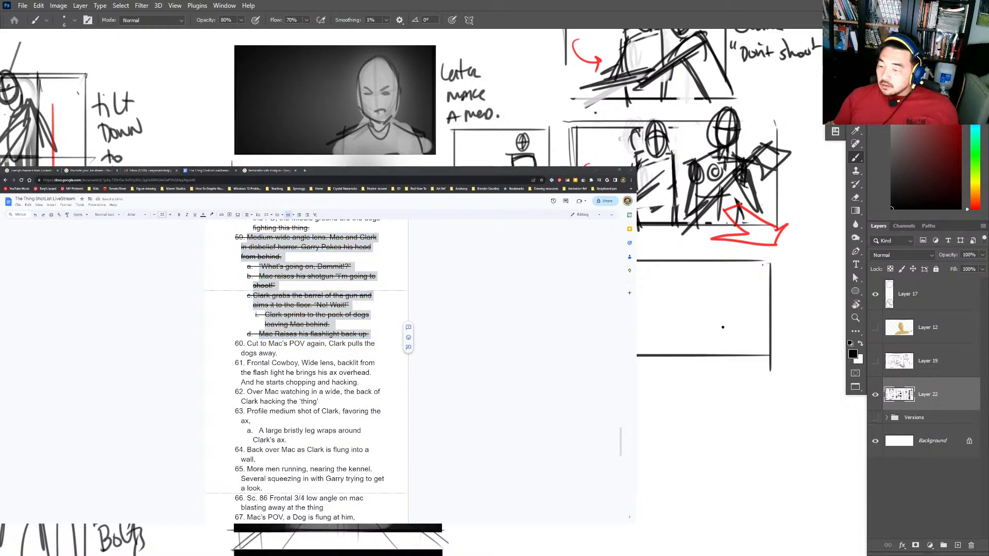
Switch to Photoshop, copy Mac's figure from the previous panel to a new layer and rework it as a new panel with radiating lines.
drag(669, 103, 592, 142)
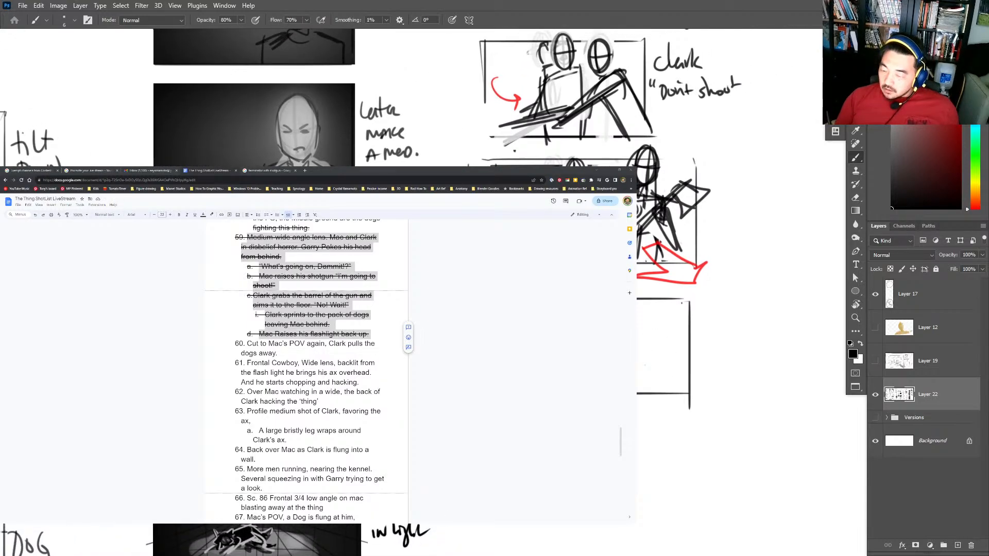
key(l)
mouse_move(510, 164)
mouse_down()
mouse_move(639, 227)
mouse_move(637, 326)
mouse_up()
key(ctrl+j)
key(e)
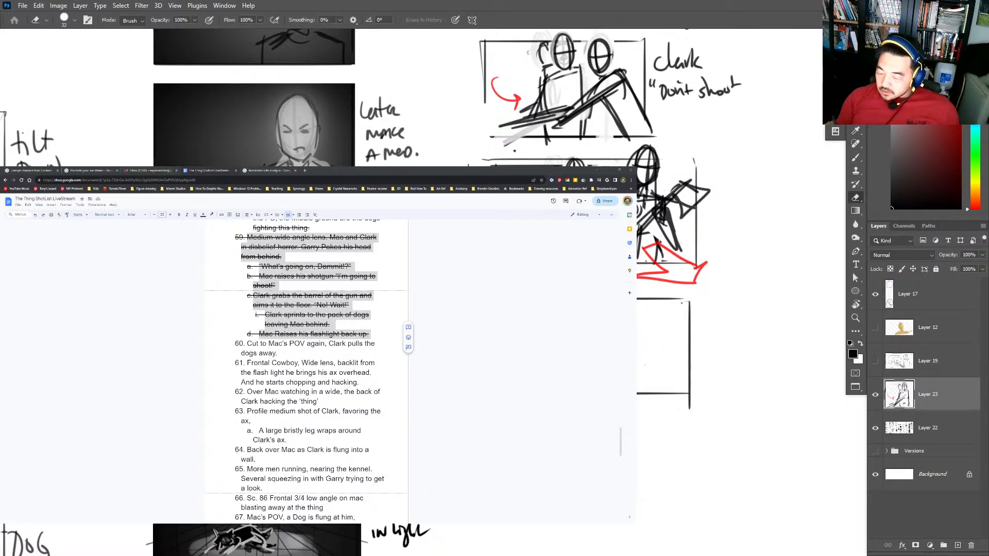
key(b)
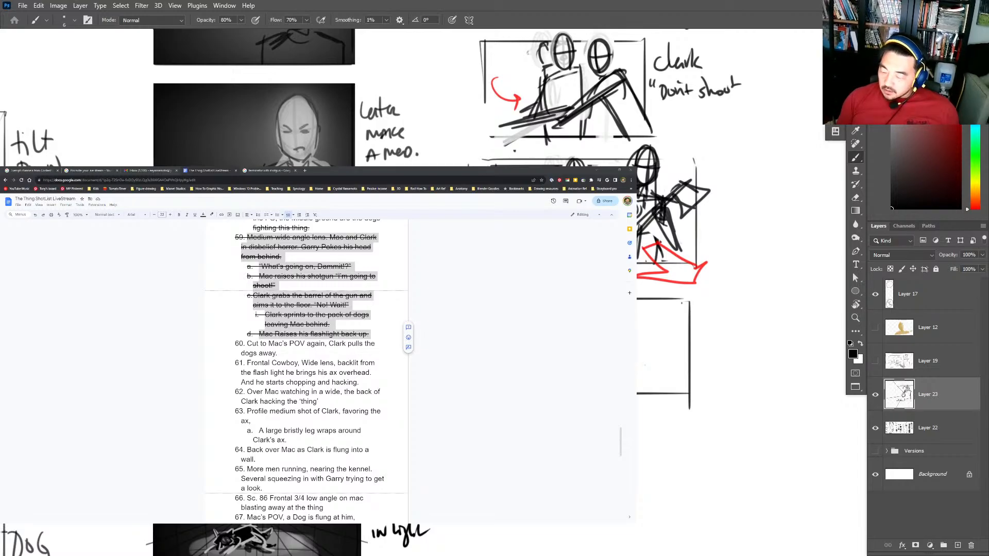
drag(639, 397, 697, 420)
Outline an empty storyboard frame below the panel with the radiating lines.
scroll(669, 495, down, 3)
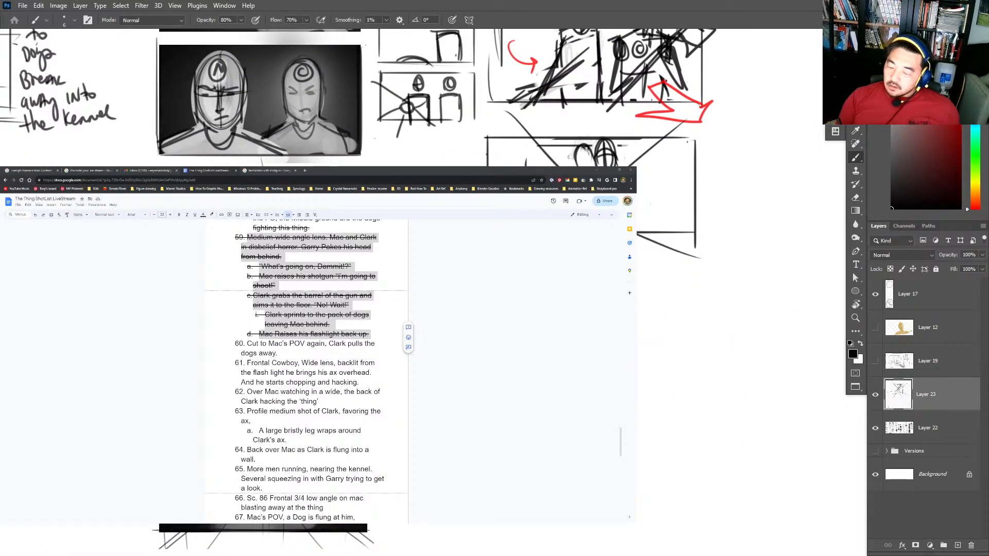
mouse_move(639, 268)
mouse_down()
mouse_move(700, 268)
mouse_move(702, 382)
mouse_up()
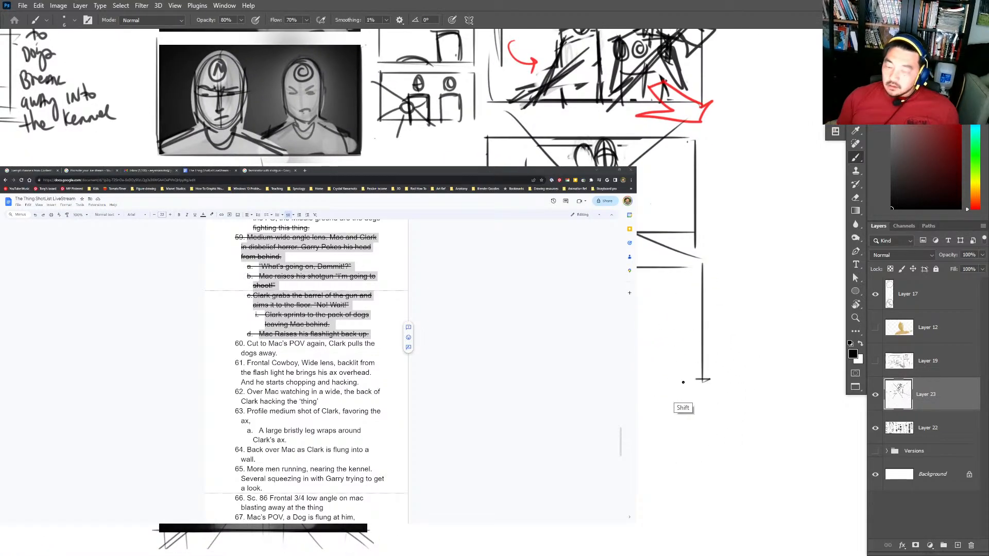
drag(639, 379, 710, 381)
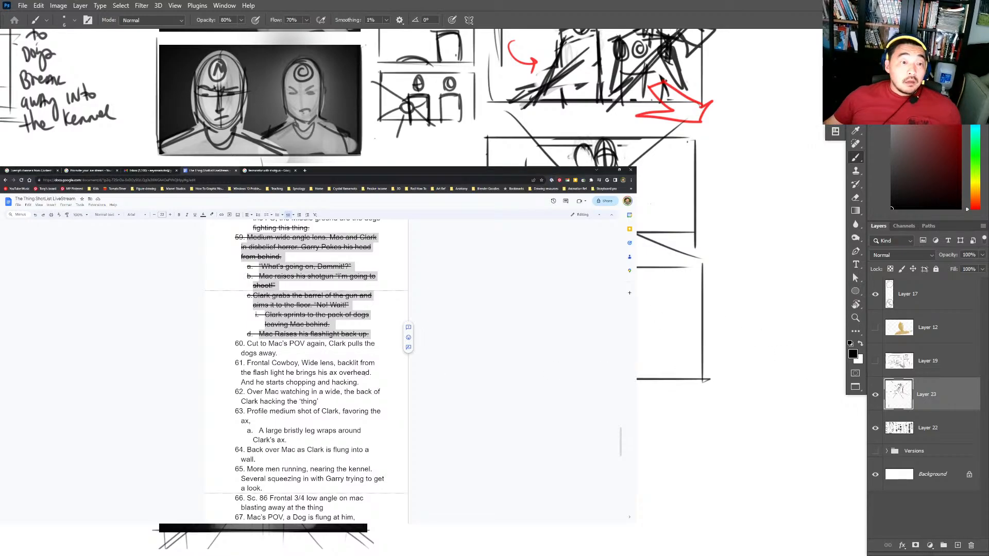
Strike through shot 60, "Cut to Mac's POV again, Clark pulls the dogs away.", and return to the Photoshop canvas.
drag(278, 353, 247, 343)
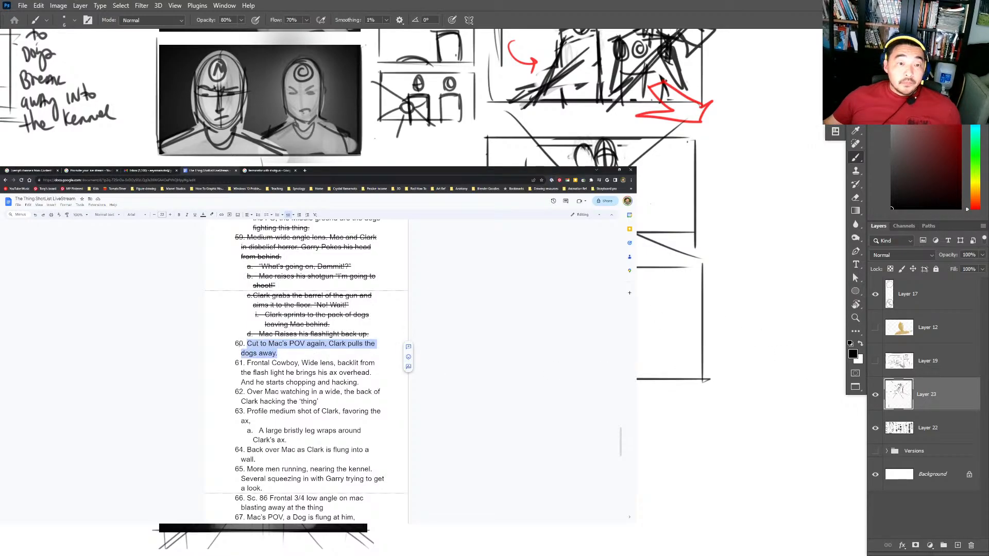
key(alt+shift+5)
click(698, 344)
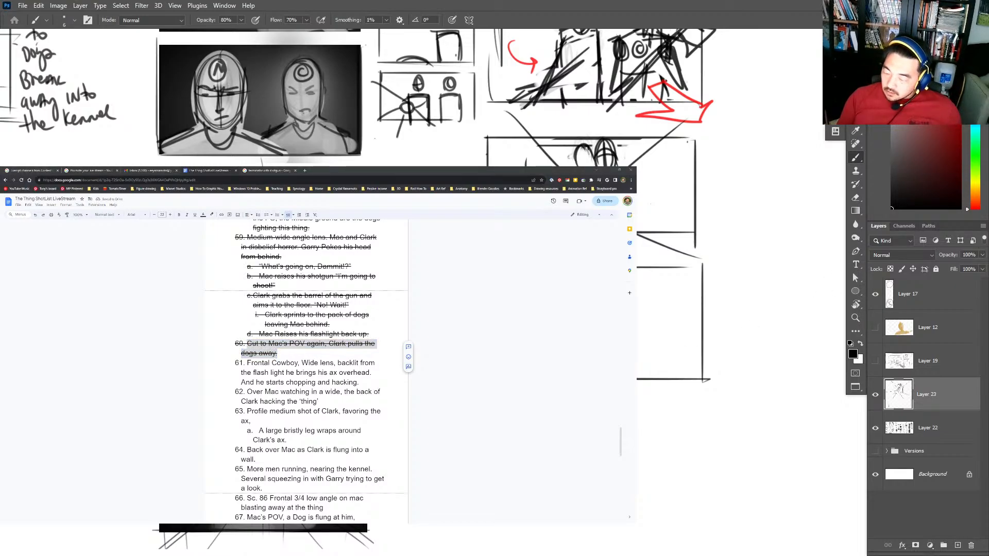
Sketch floor and perspective lines in the shot 60 frame, extending them past its borders and undoing stray strokes.
drag(724, 359, 637, 355)
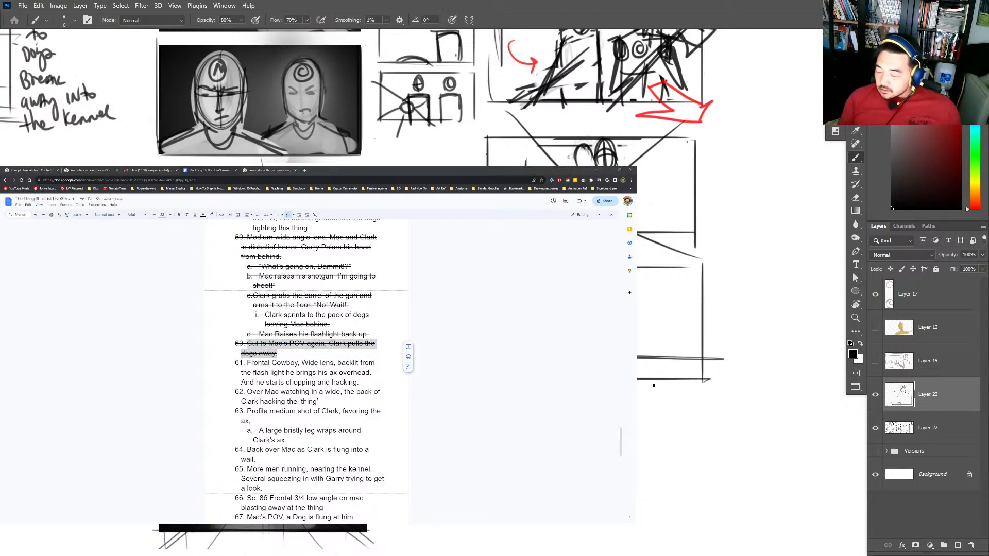
drag(742, 401, 636, 380)
drag(662, 367, 637, 365)
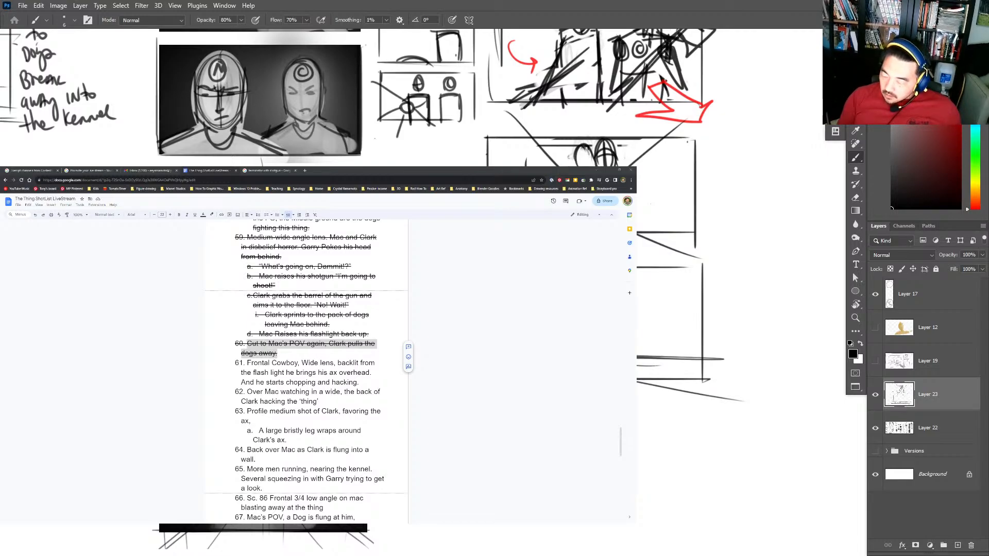
key(ctrl+z)
key(ctrl+z)
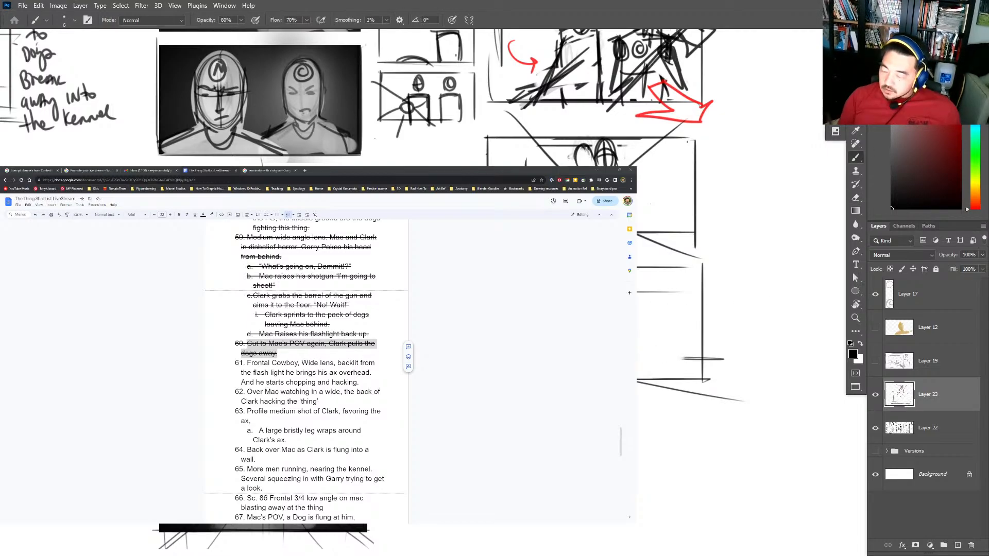
drag(676, 385, 637, 341)
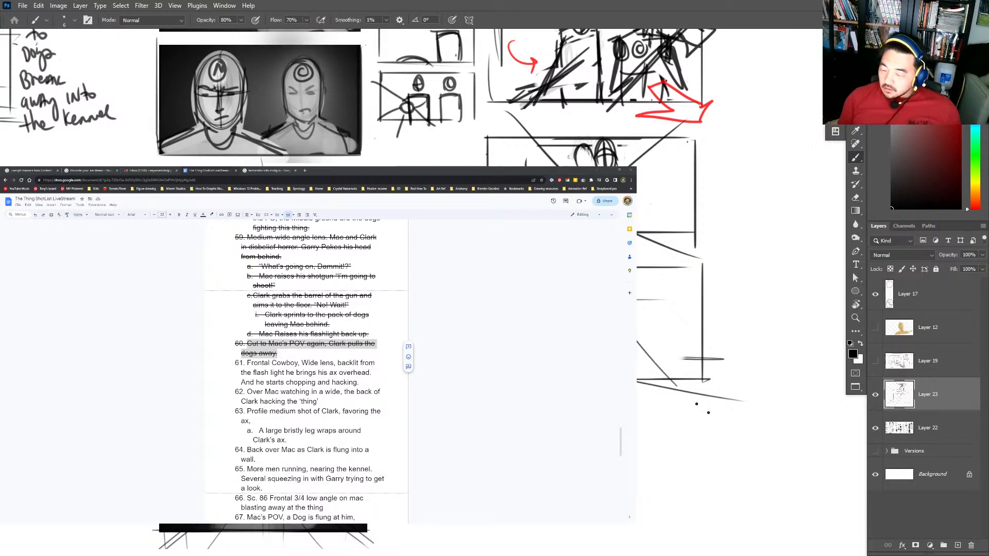
drag(699, 407, 677, 385)
drag(740, 338, 637, 310)
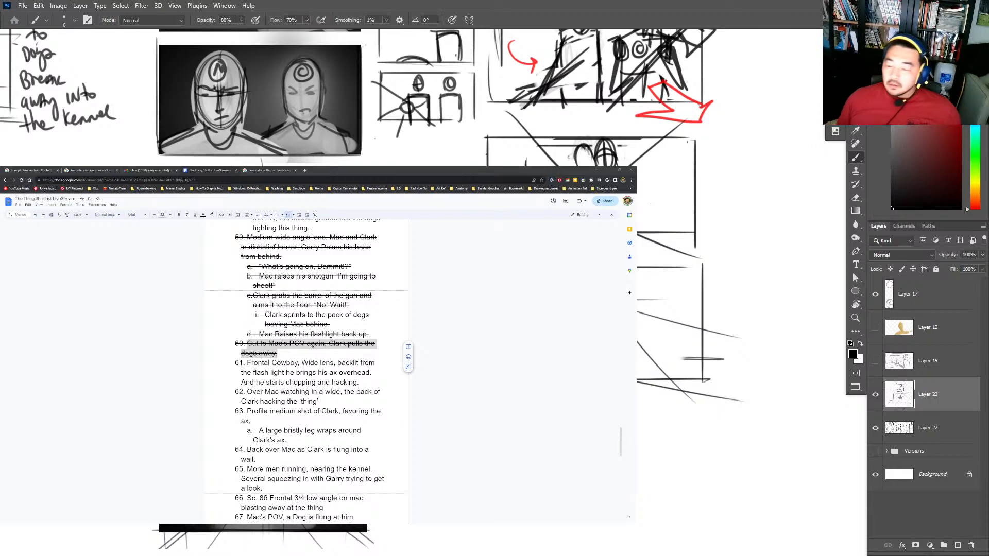
Erase unwanted lines in the shot 60 panel and sketch the creature's curved limbs with the Brush.
key(e)
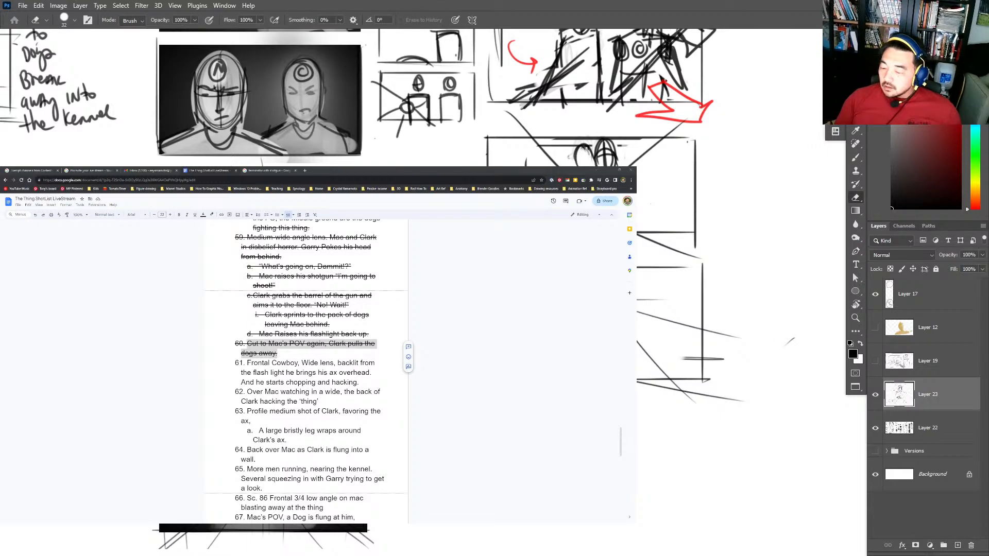
key(b)
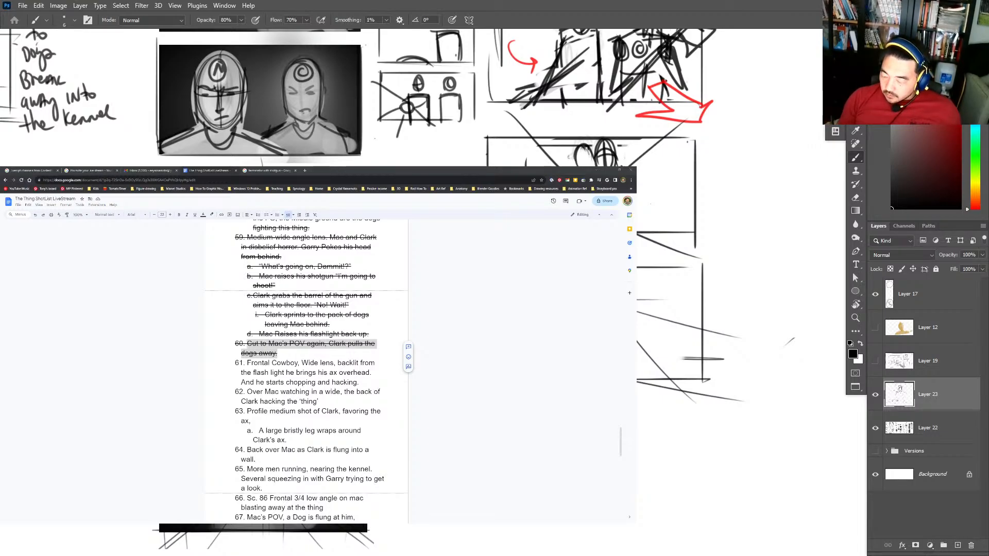
drag(639, 325, 638, 355)
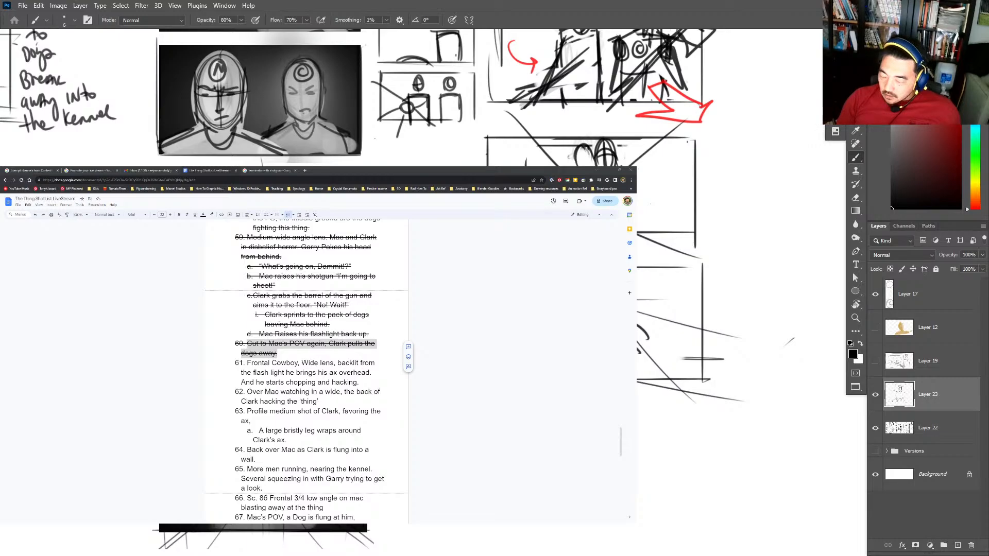
Lasso part of the shot 60 sketch, move it within the panel and deselect it.
key(l)
mouse_move(637, 287)
mouse_down()
mouse_move(651, 366)
mouse_move(632, 309)
mouse_up()
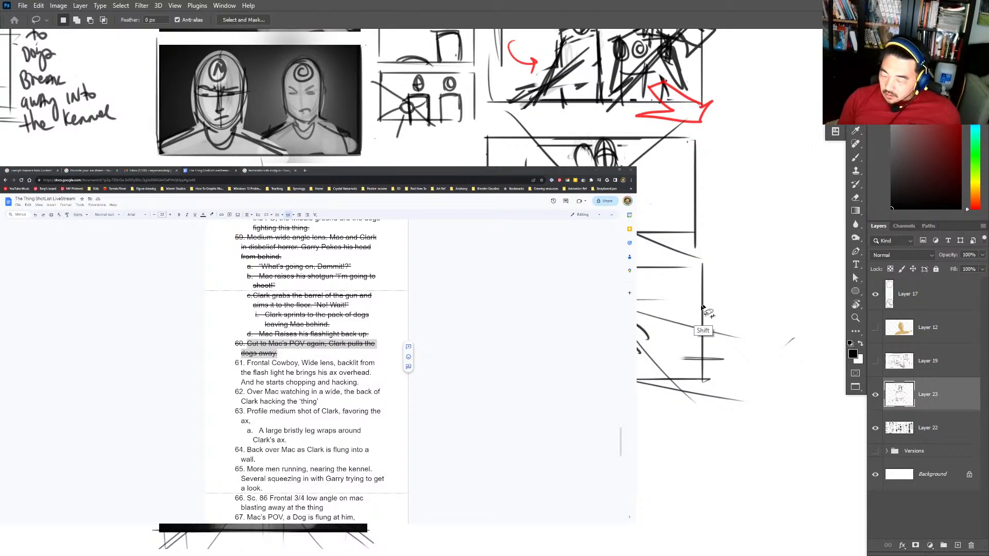
key(v)
drag(681, 287, 641, 346)
key(ctrl+d)
key(b)
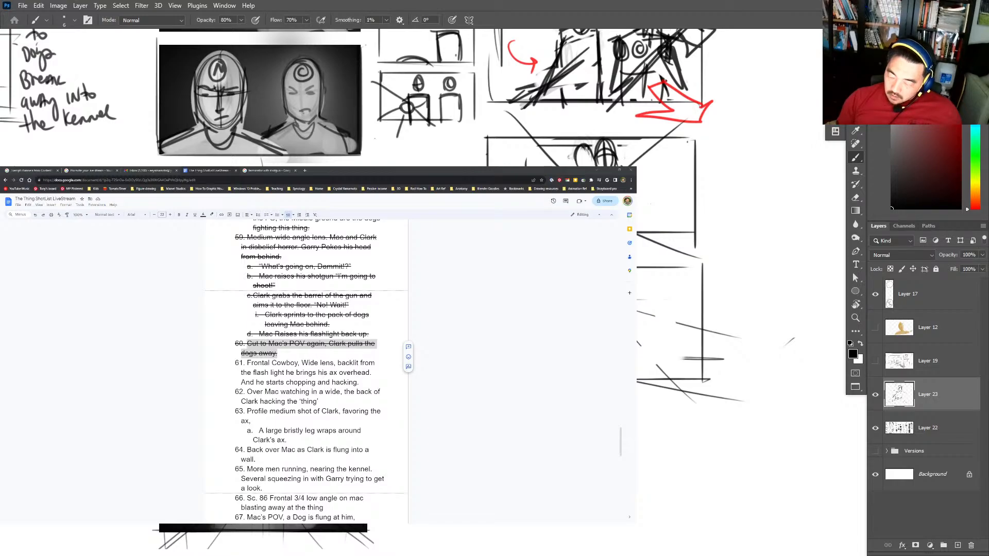
Redraw a tighter inner border with a heavy right edge on panel 60 and add red arrows pointing at Clark.
mouse_move(670, 279)
mouse_down()
mouse_move(669, 336)
mouse_move(636, 271)
mouse_up()
drag(638, 369, 697, 369)
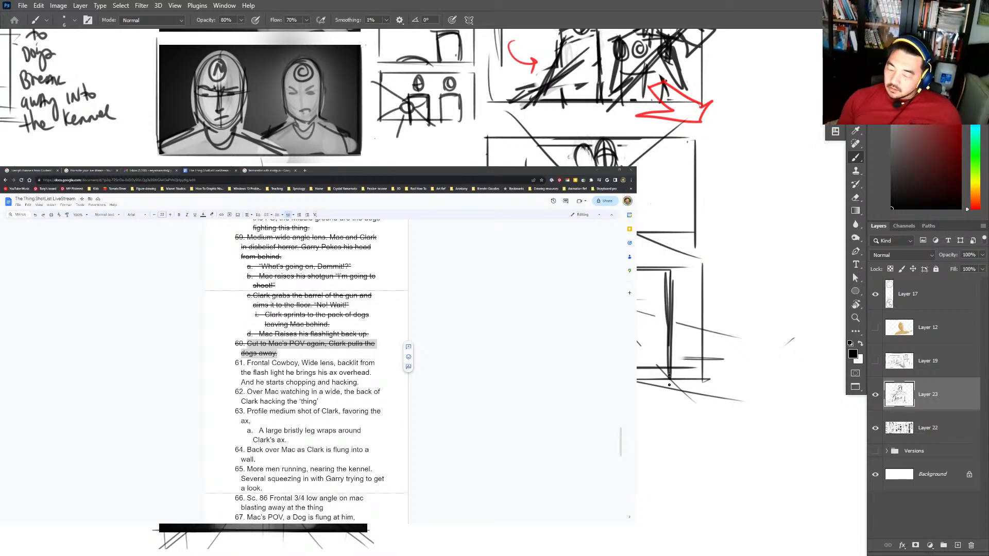
scroll(701, 317, down, 3)
click(960, 127)
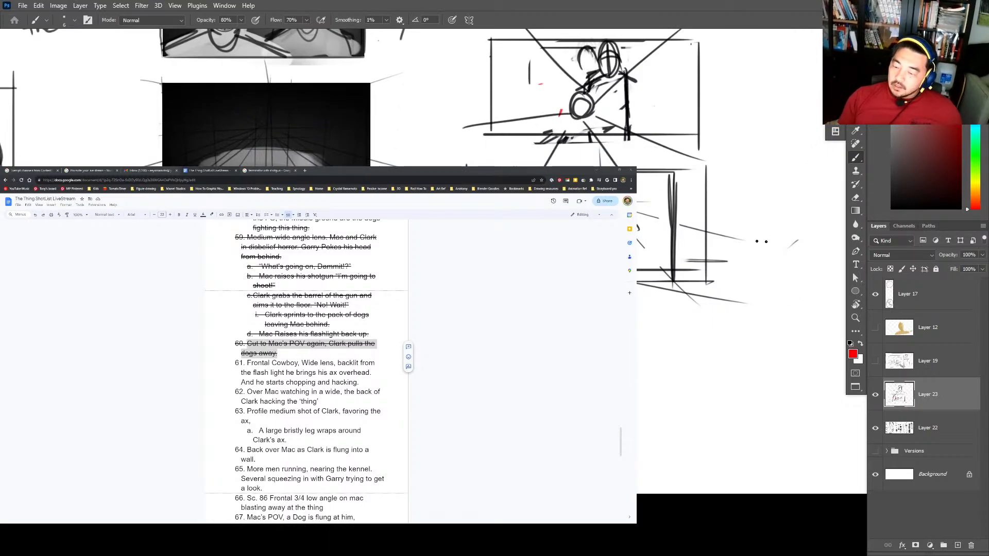
Set the brush colour back to black and outline an empty frame below panel 60.
click(892, 208)
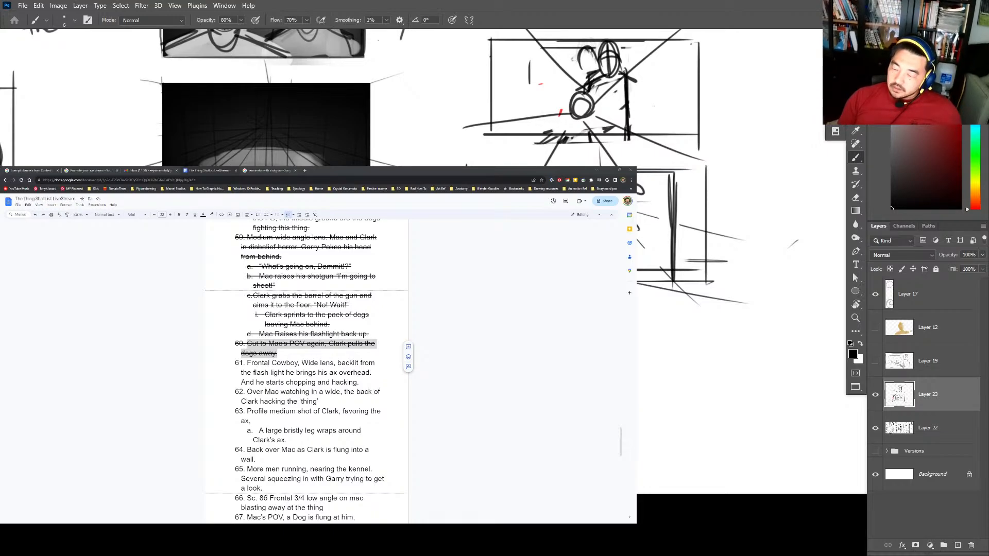
mouse_move(638, 312)
mouse_down()
mouse_move(745, 310)
mouse_move(707, 416)
mouse_up()
drag(639, 435, 708, 435)
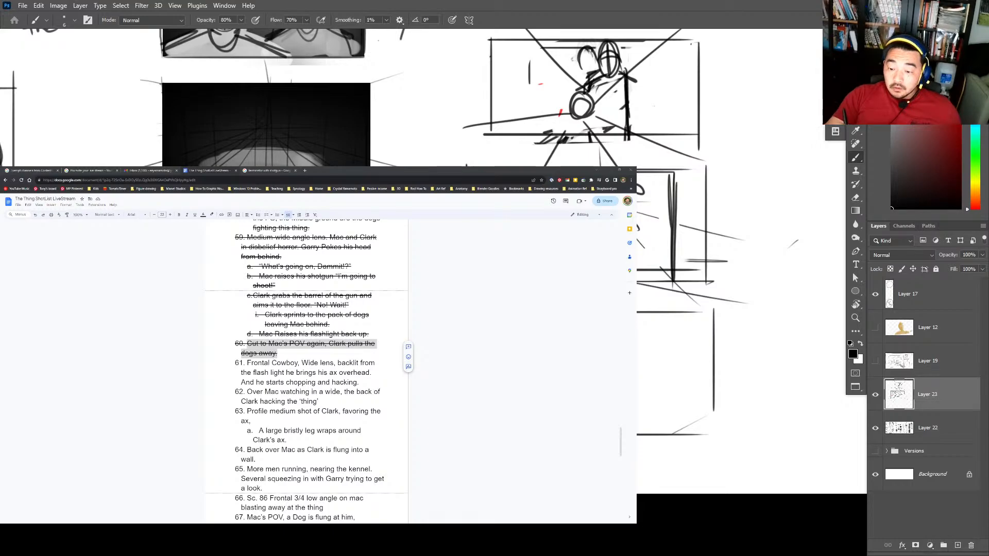
Shrink the shot list browser window to a narrow strip beside the storyboards and return to Photoshop.
key(alt+Tab)
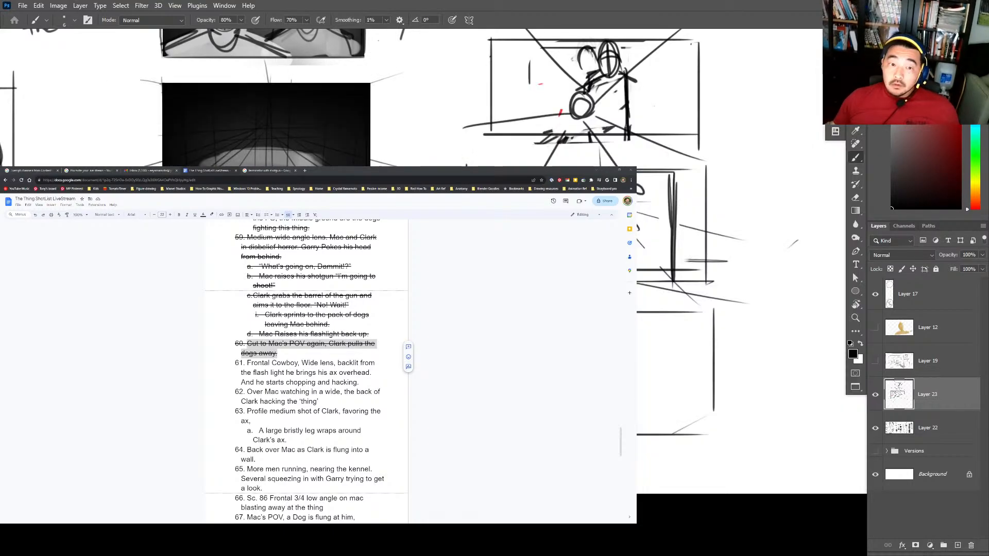
key(alt+Tab)
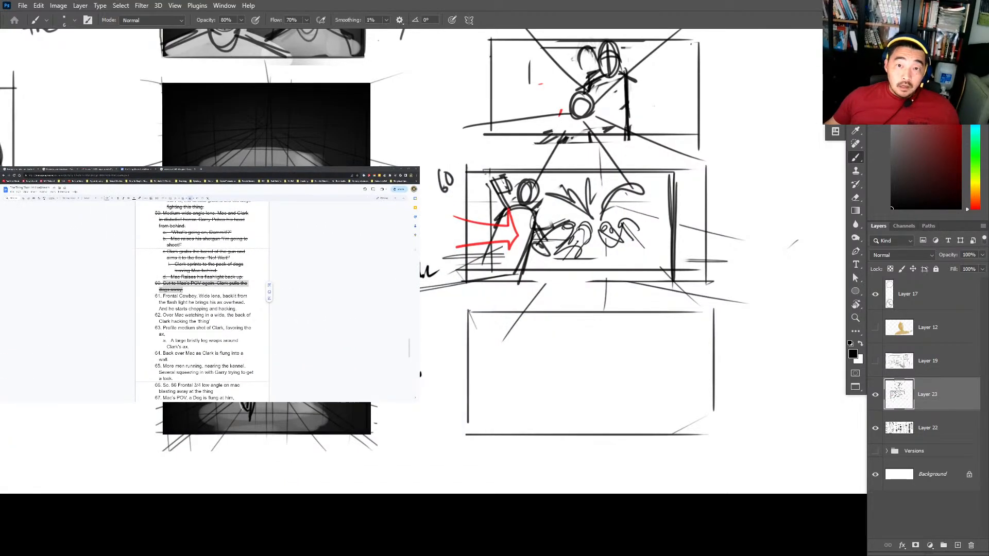
double_click(187, 226)
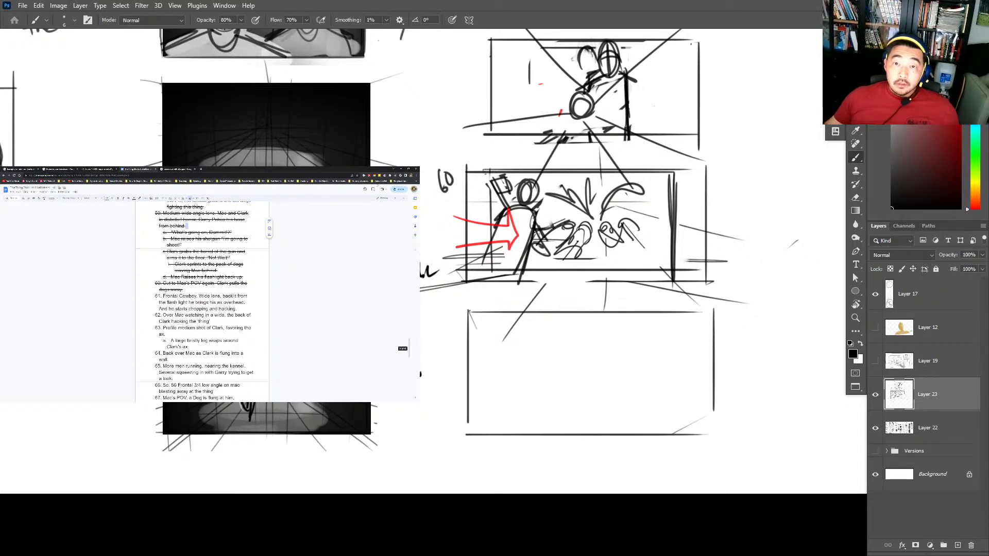
click(409, 169)
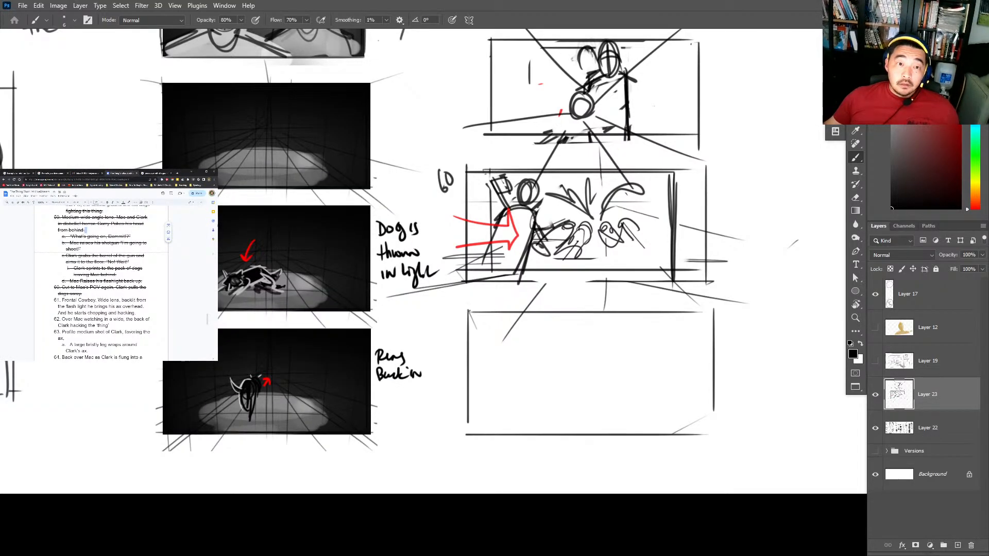
drag(217, 197, 114, 197)
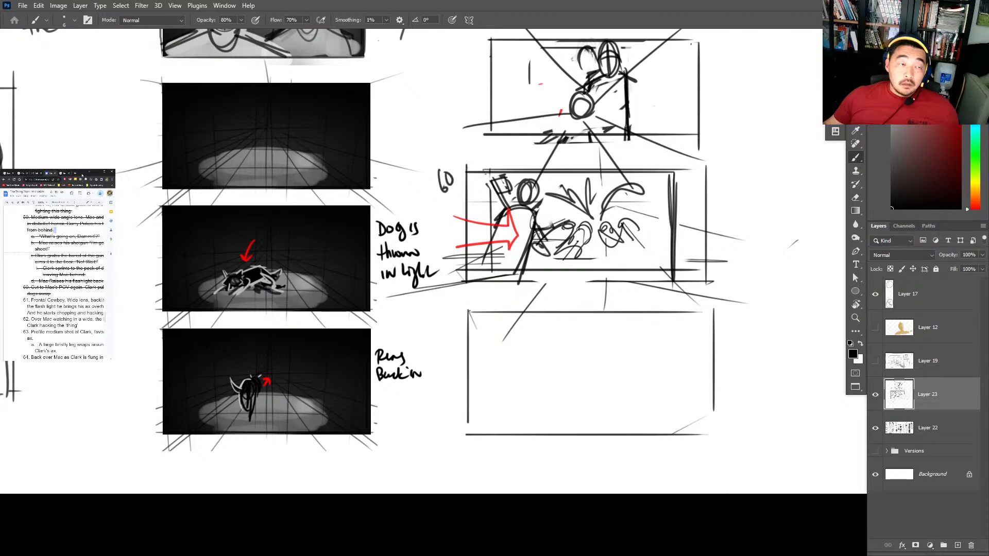
key(alt+Tab)
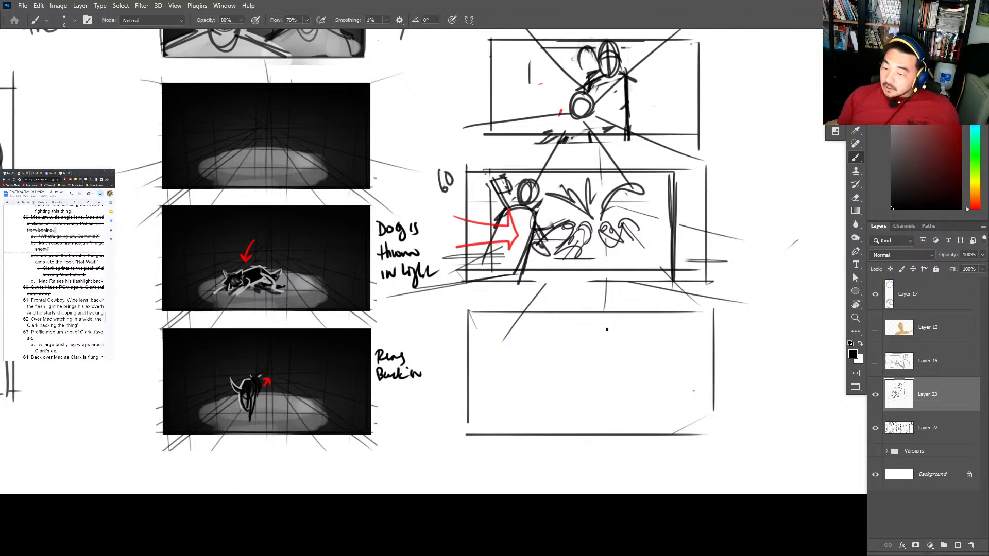
Label Mac with an M in the recent panels and Clark with a C in panel 60.
drag(614, 248, 585, 522)
drag(613, 150, 577, 235)
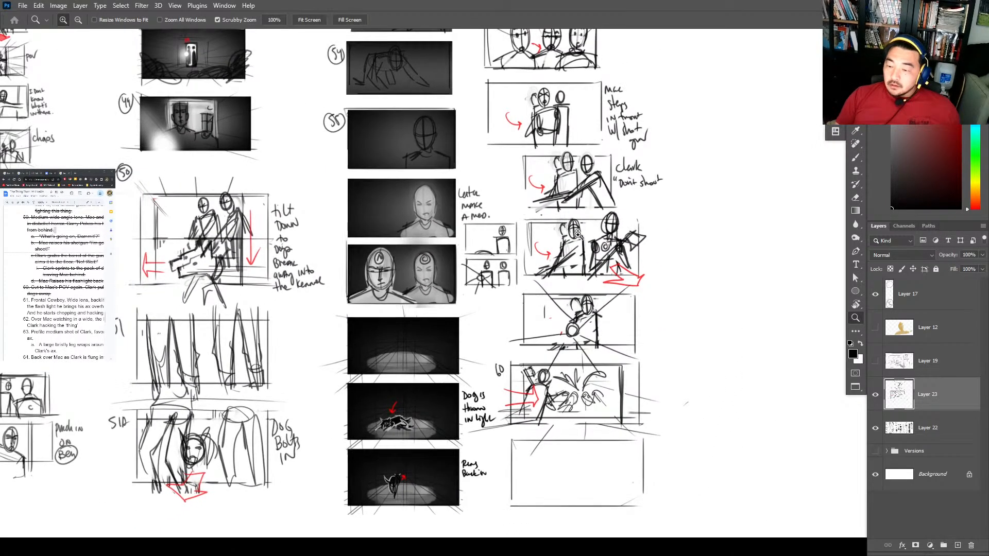
key(b)
drag(583, 120, 561, 189)
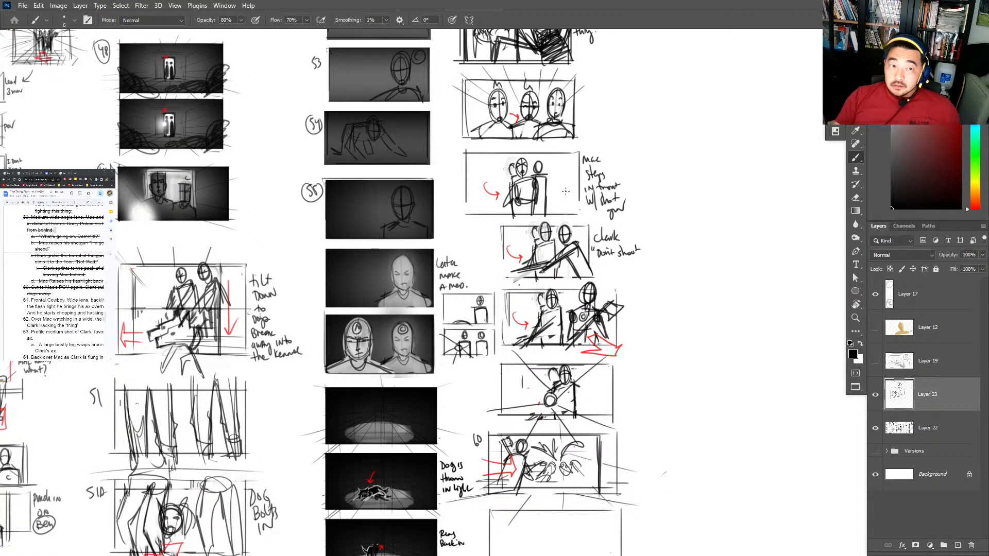
scroll(567, 206, down, 2)
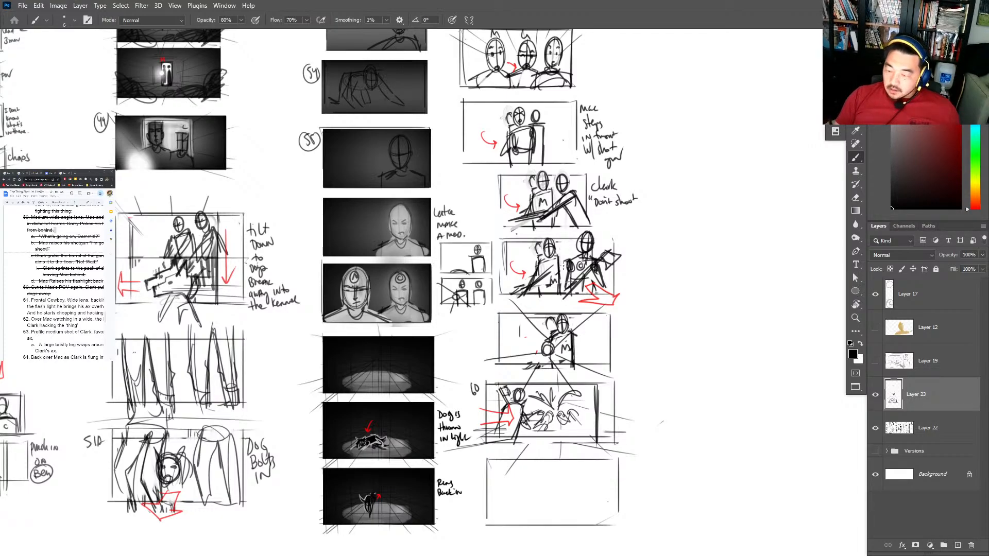
scroll(570, 354, down, 2)
scroll(558, 368, up, 1)
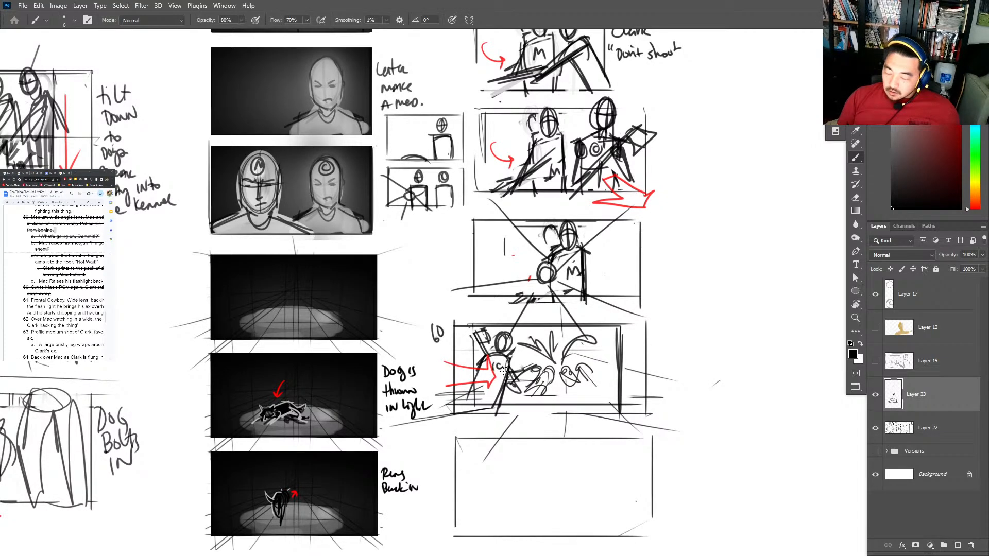
scroll(515, 367, down, 5)
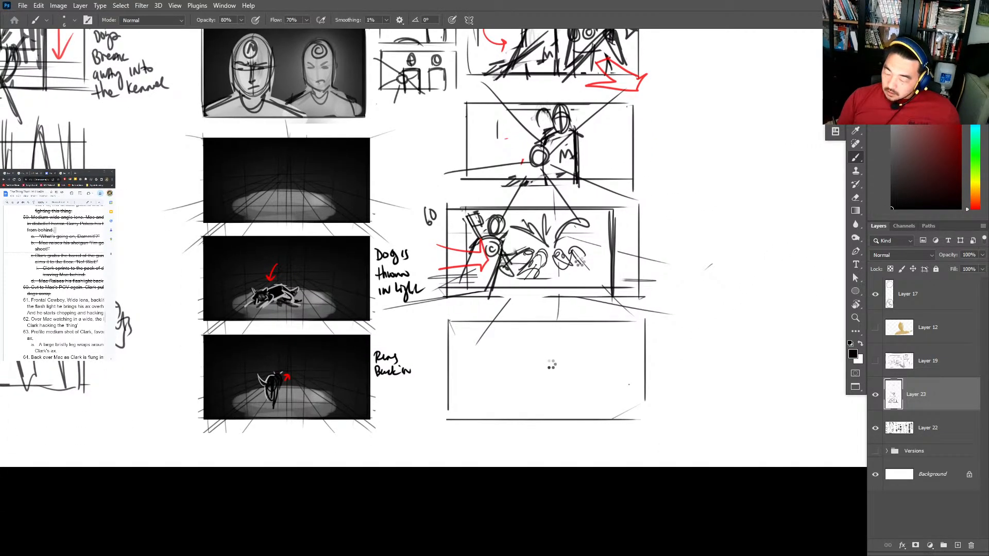
Try a frontal head with shoulder lines in the empty frame below panel 60.
mouse_move(551, 365)
mouse_down()
mouse_move(545, 355)
mouse_move(555, 360)
mouse_move(540, 380)
mouse_move(555, 357)
mouse_move(542, 376)
mouse_move(573, 375)
mouse_up()
key(ctrl+z)
key(ctrl+z)
key(ctrl+z)
drag(516, 392, 577, 392)
mouse_move(550, 338)
mouse_down()
mouse_move(545, 384)
mouse_move(534, 360)
mouse_move(556, 357)
mouse_move(568, 383)
mouse_move(534, 354)
mouse_move(558, 355)
mouse_up()
key(ctrl+z)
key(ctrl+z)
key(ctrl+z)
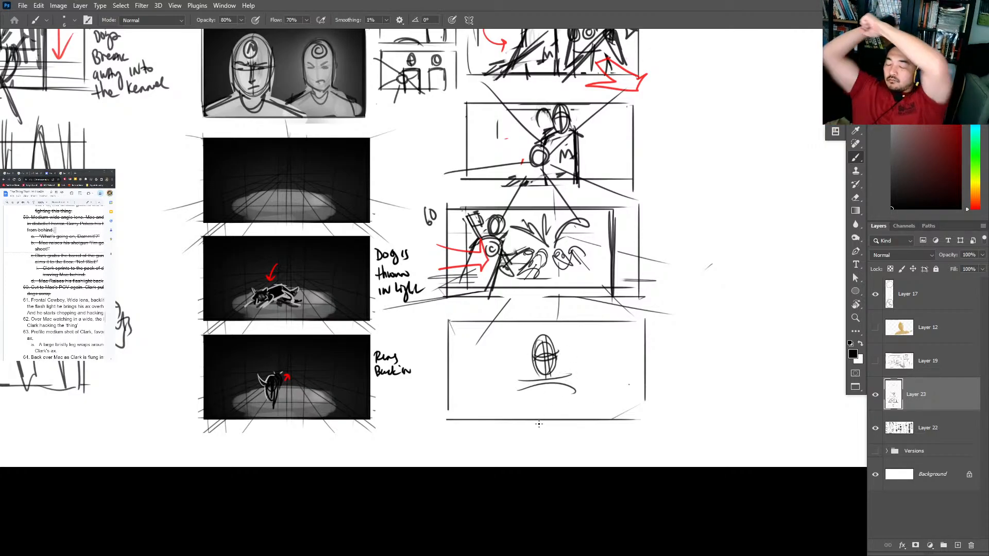
mouse_move(538, 359)
mouse_down()
mouse_move(553, 374)
mouse_move(522, 383)
mouse_move(592, 388)
mouse_up()
key(e)
key(super)
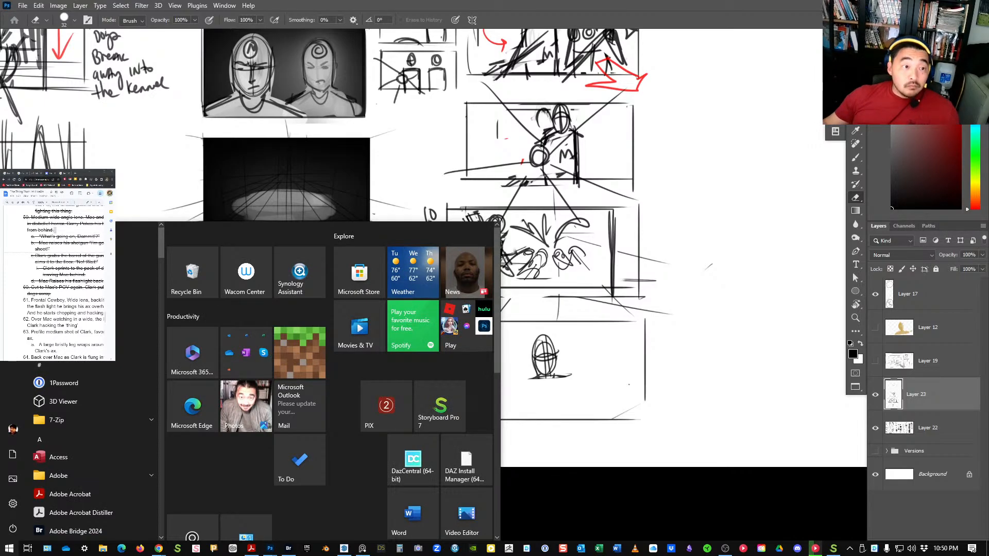
key(super)
key(super)
key(super)
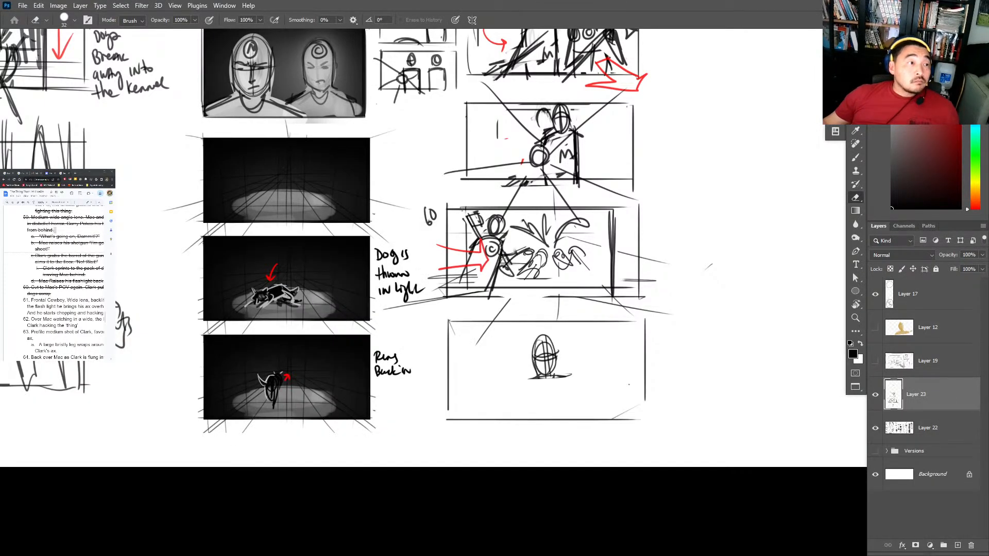
Search Google for "axe over head" in a new browser tab and show the image results.
click(64, 173)
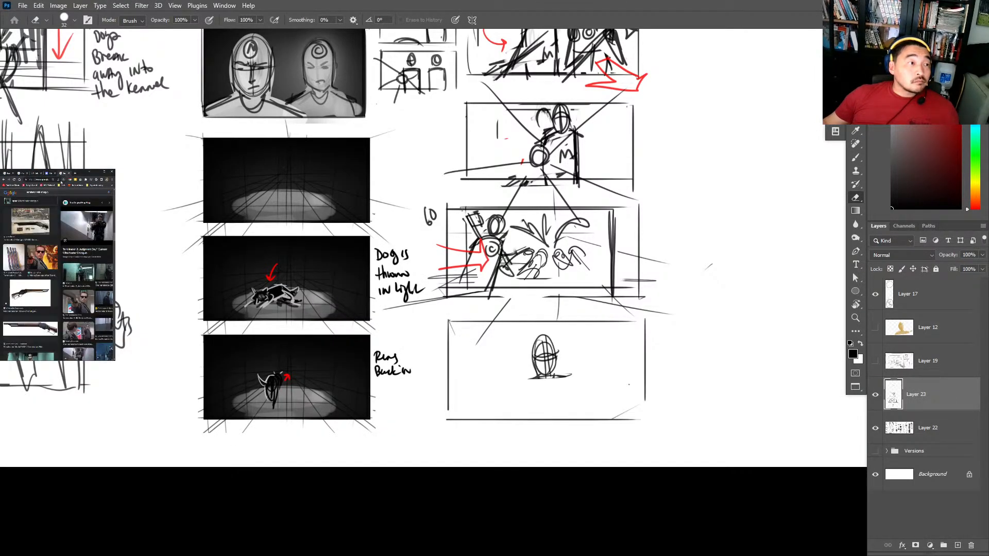
click(74, 174)
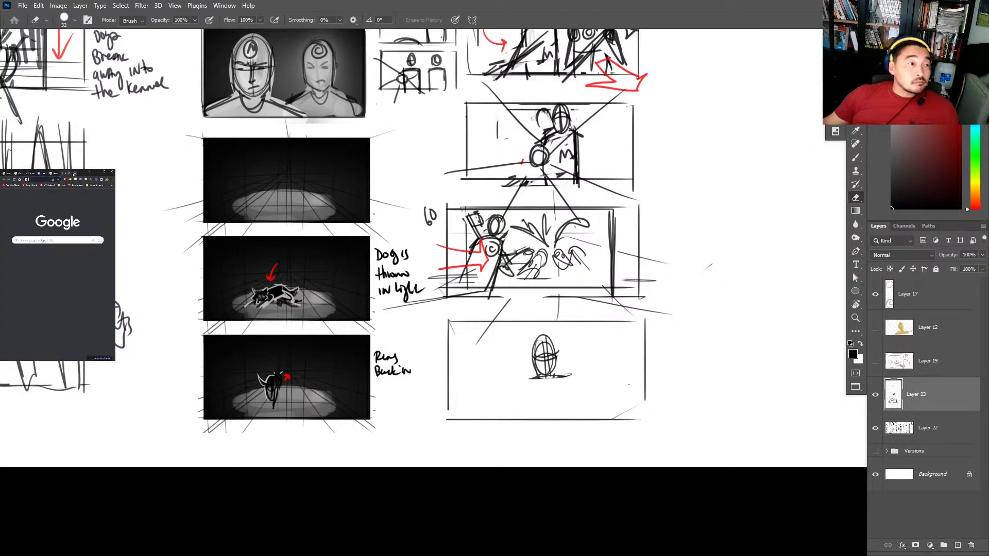
text(ace ove)
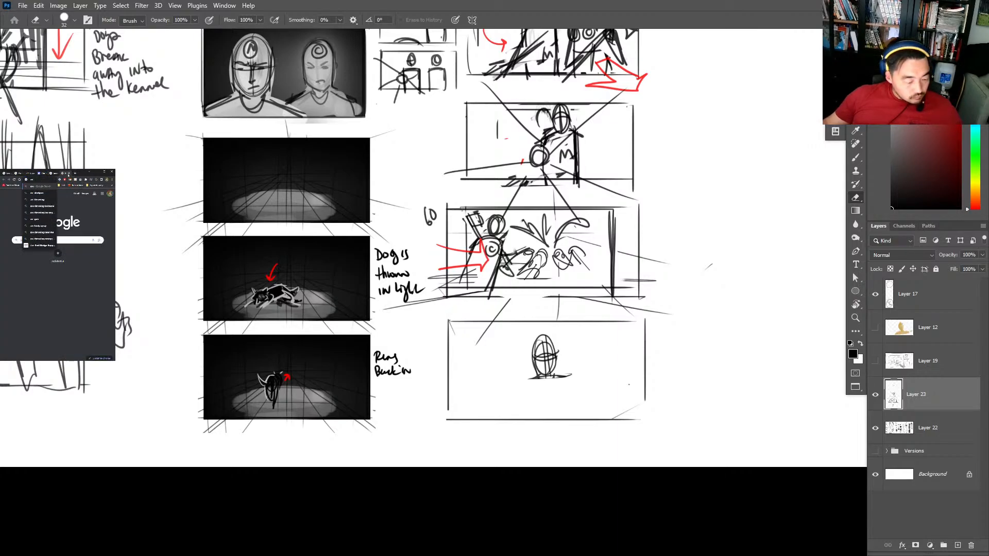
text(r head)
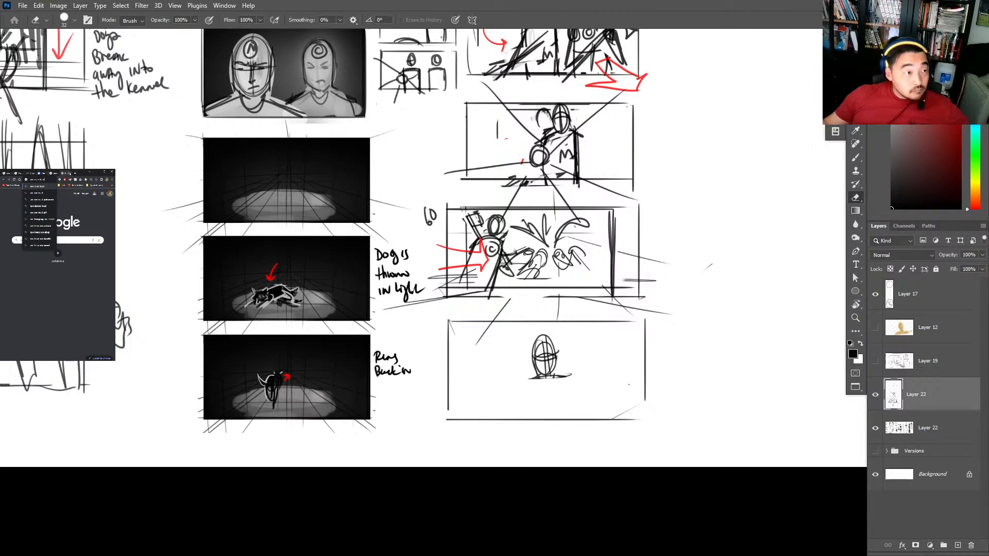
key(Return)
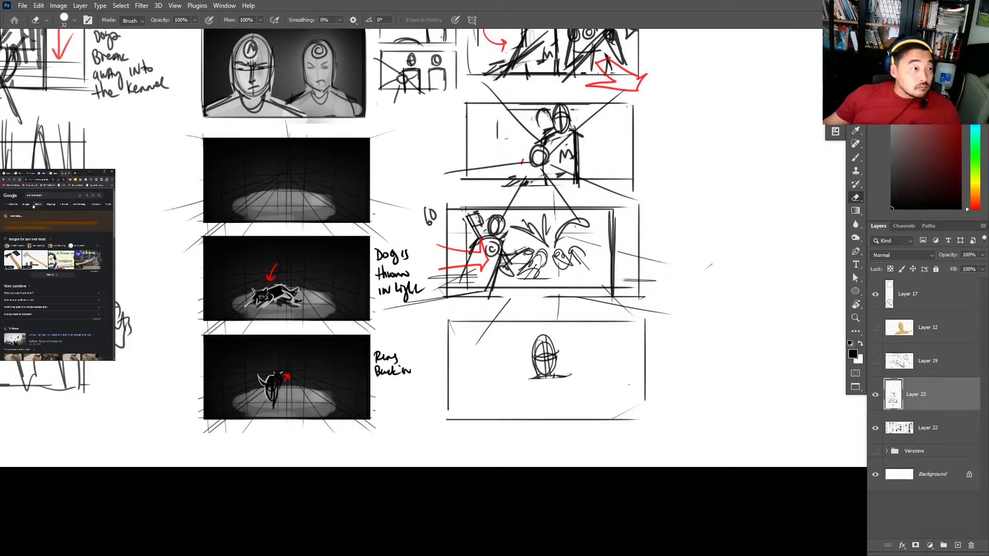
click(26, 205)
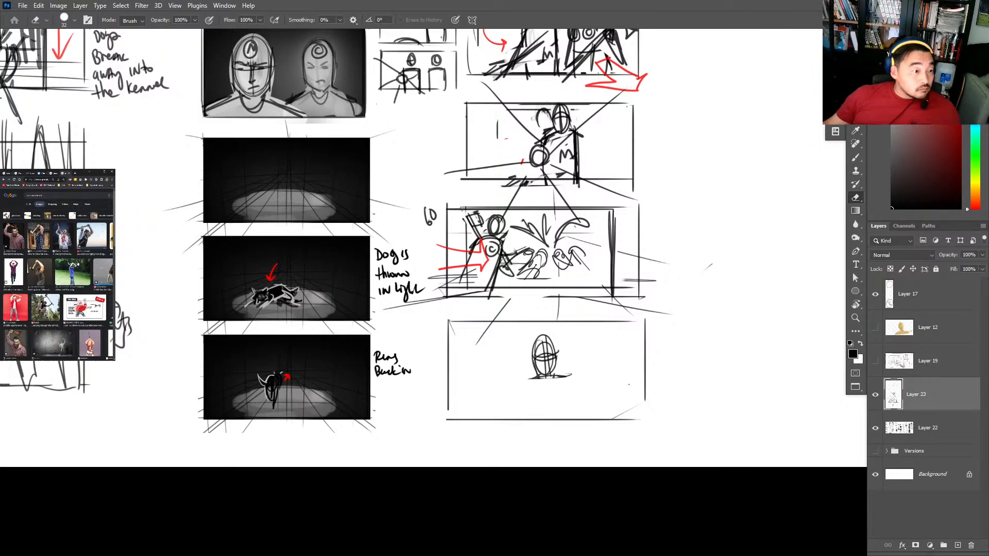
Browse the image results for pose reference and enlarge the figure raising an axe overhead.
scroll(61, 263, down, 3)
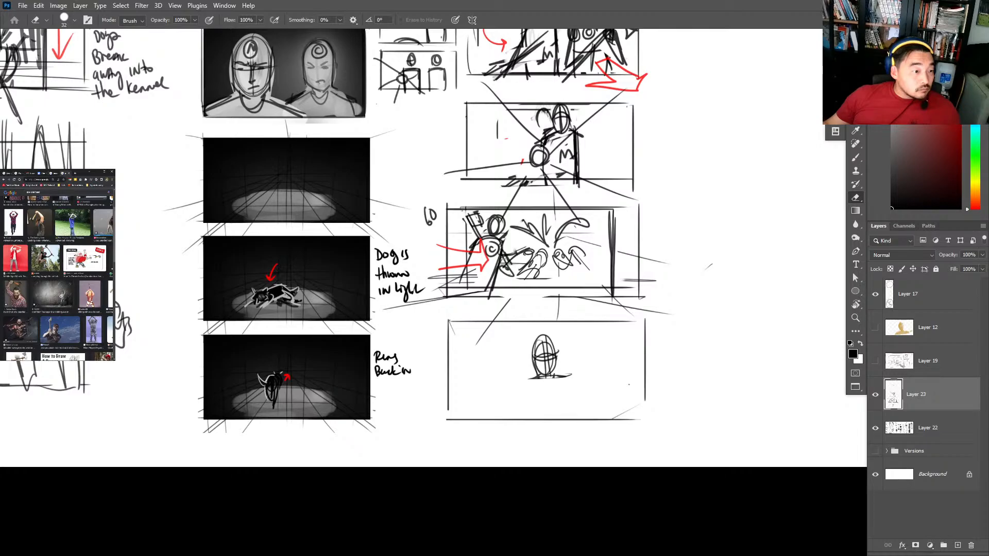
scroll(76, 264, down, 3)
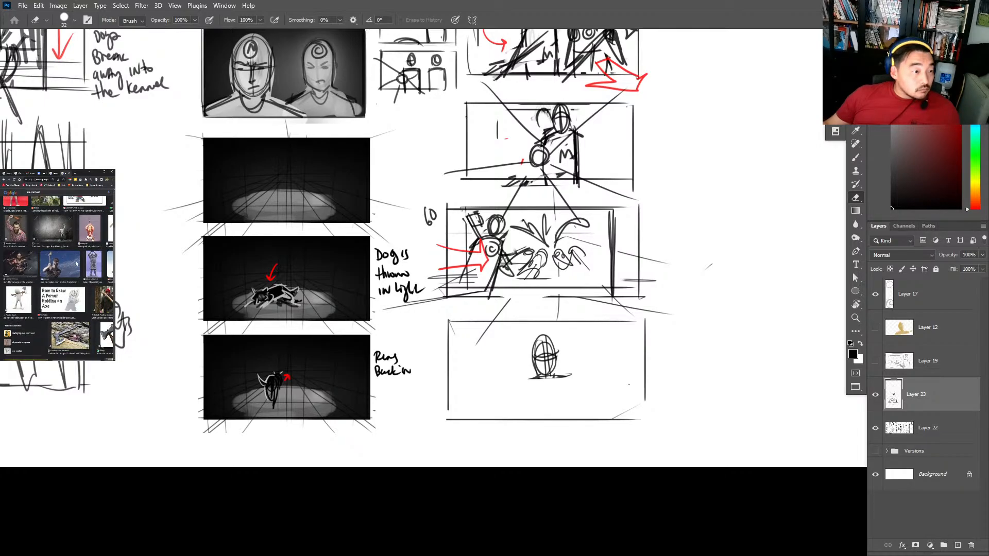
scroll(77, 263, up, 1)
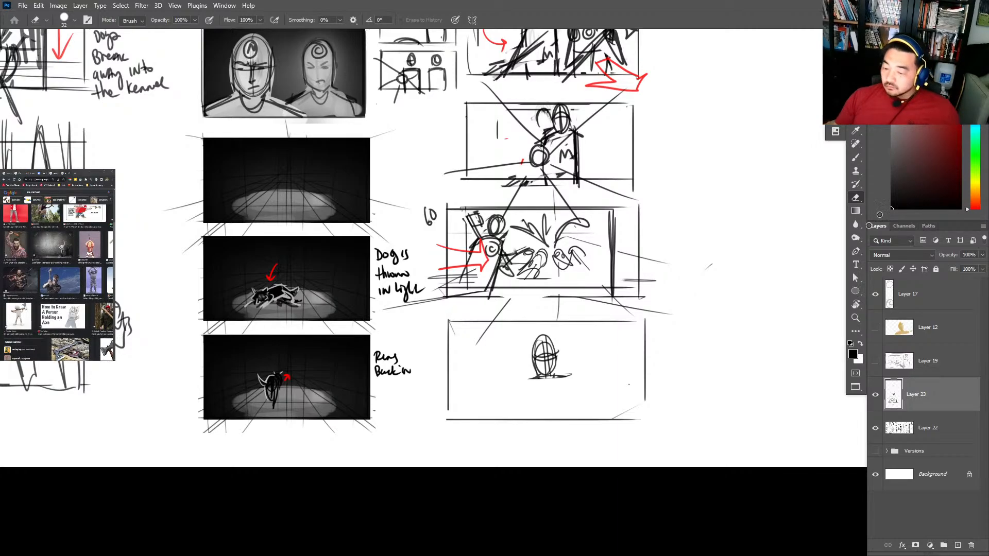
key(b)
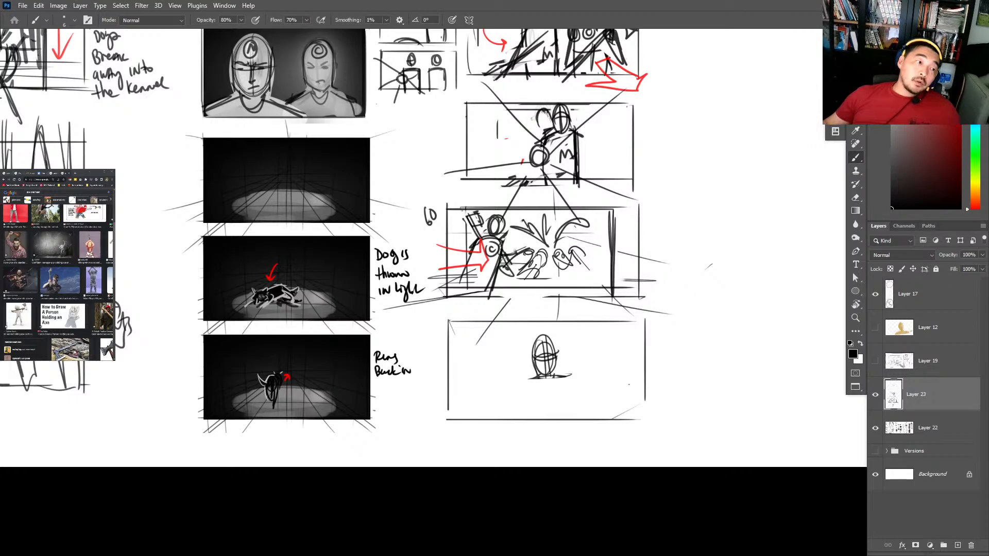
click(90, 246)
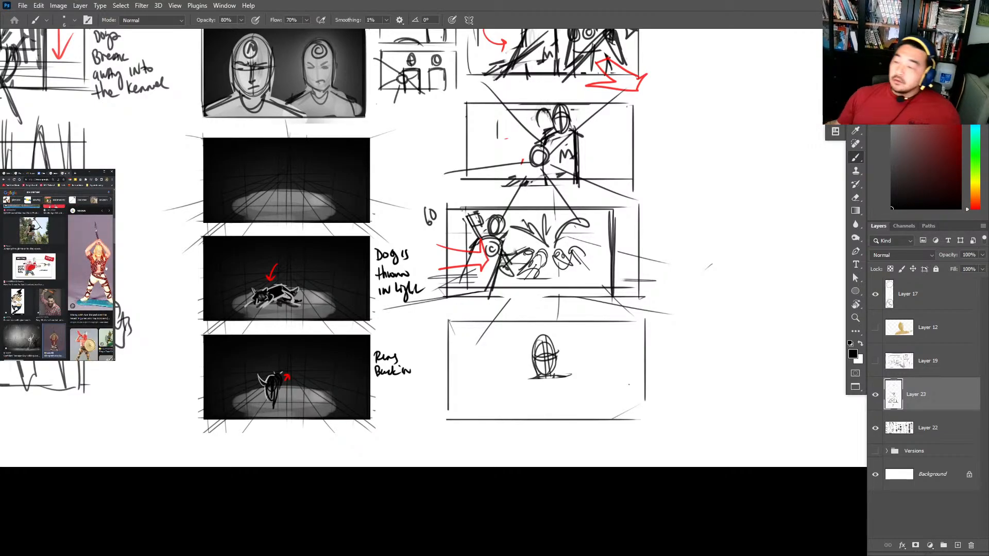
Erase the rough head in the frame below panel 60 and sketch a new frontal oval head slightly lower.
key(e)
mouse_move(572, 355)
mouse_down()
mouse_move(547, 350)
mouse_move(548, 379)
mouse_up()
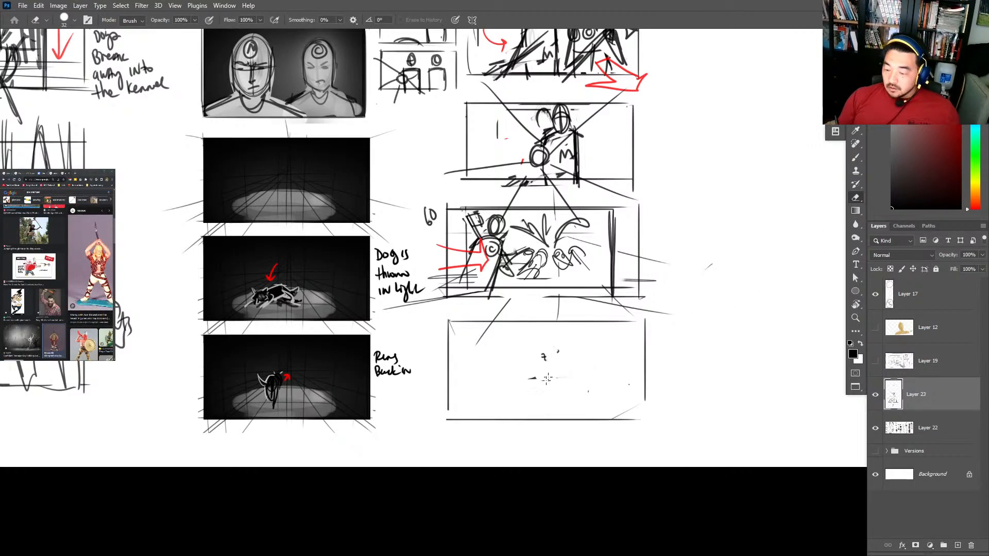
key(b)
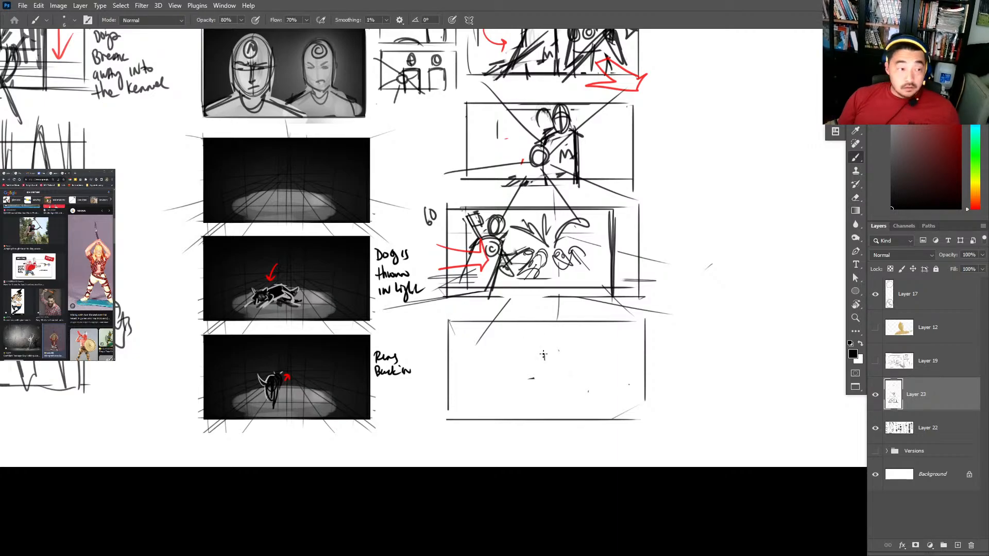
mouse_move(522, 351)
mouse_down()
mouse_move(504, 379)
mouse_move(543, 405)
mouse_move(533, 368)
mouse_move(552, 357)
mouse_move(540, 389)
mouse_move(553, 361)
mouse_move(531, 371)
mouse_move(550, 378)
mouse_move(559, 404)
mouse_up()
key(ctrl+z)
key(ctrl+z)
key(ctrl+z)
key(ctrl+z)
key(ctrl+z)
key(ctrl+z)
key(ctrl+z)
key(ctrl+z)
key(ctrl+z)
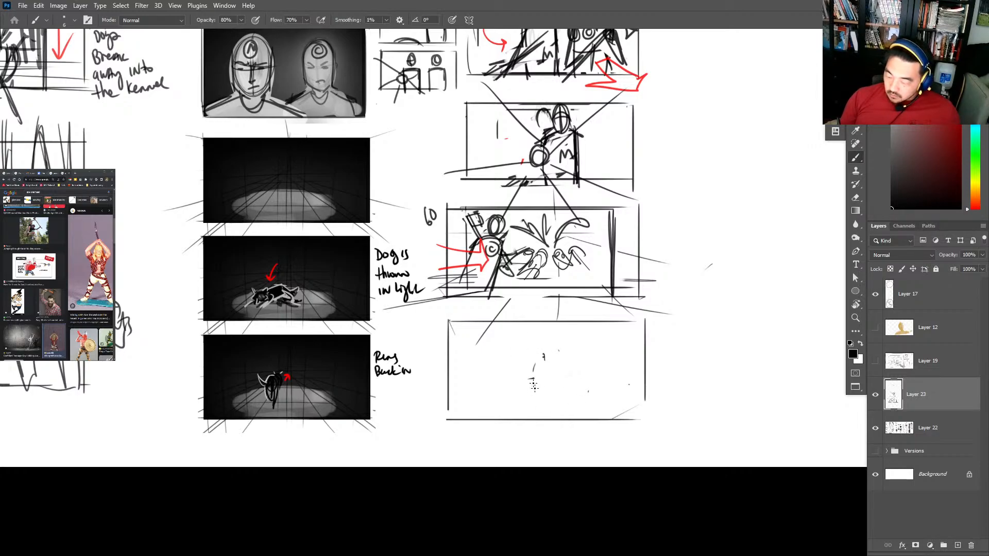
mouse_move(544, 346)
mouse_down()
mouse_move(557, 376)
mouse_move(545, 396)
mouse_move(542, 385)
mouse_up()
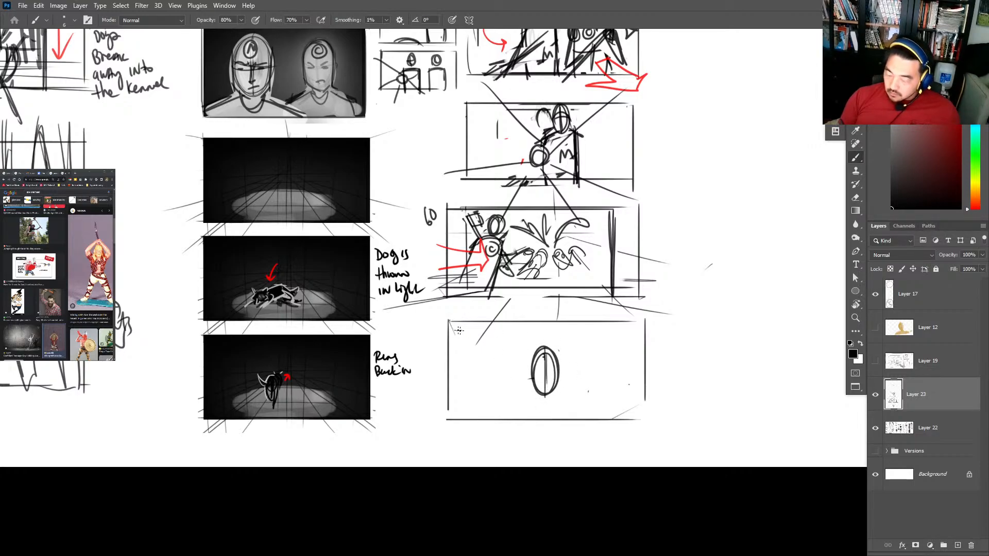
Draw perspective lines from beyond the frame converging toward the area below the head.
drag(670, 366, 549, 438)
drag(665, 318, 552, 415)
drag(611, 299, 558, 376)
drag(523, 282, 526, 370)
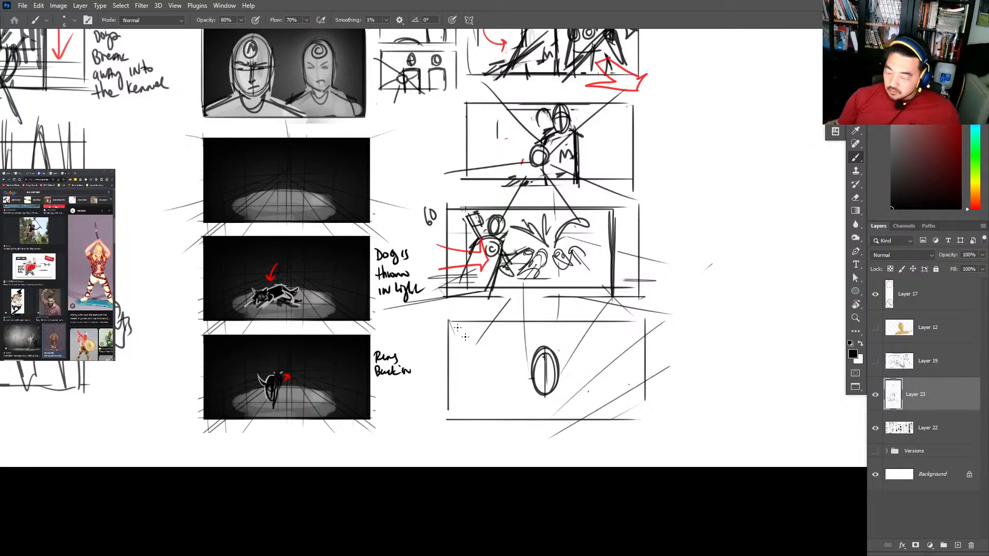
drag(425, 317, 492, 400)
key(ctrl+z)
drag(402, 349, 513, 428)
drag(519, 299, 482, 401)
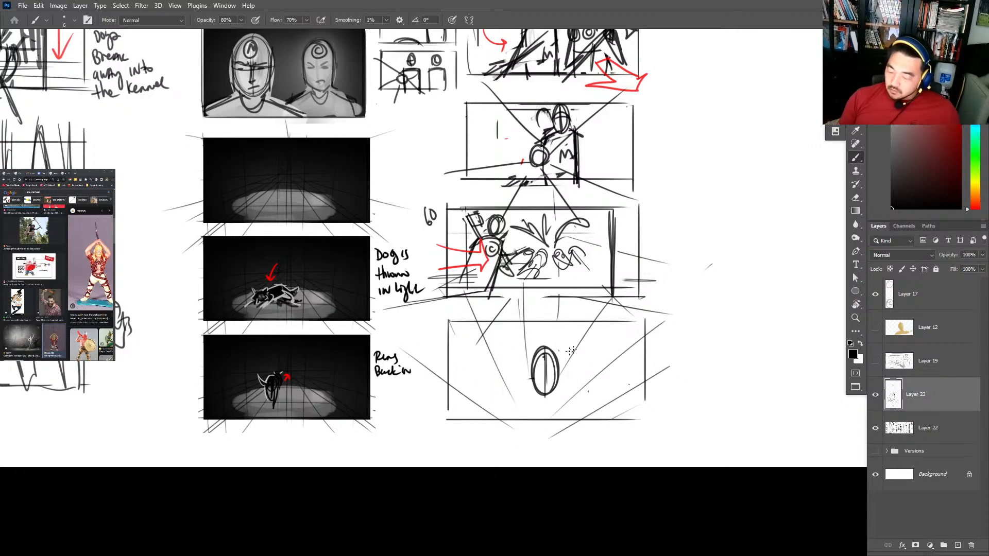
Add the face's horizontal guideline and sketch curved shoulder and chest lines beneath the head.
mouse_move(532, 371)
mouse_down()
mouse_move(556, 387)
mouse_move(502, 360)
mouse_move(522, 379)
mouse_up()
drag(516, 355, 522, 365)
key(ctrl+z)
key(ctrl+z)
key(ctrl+z)
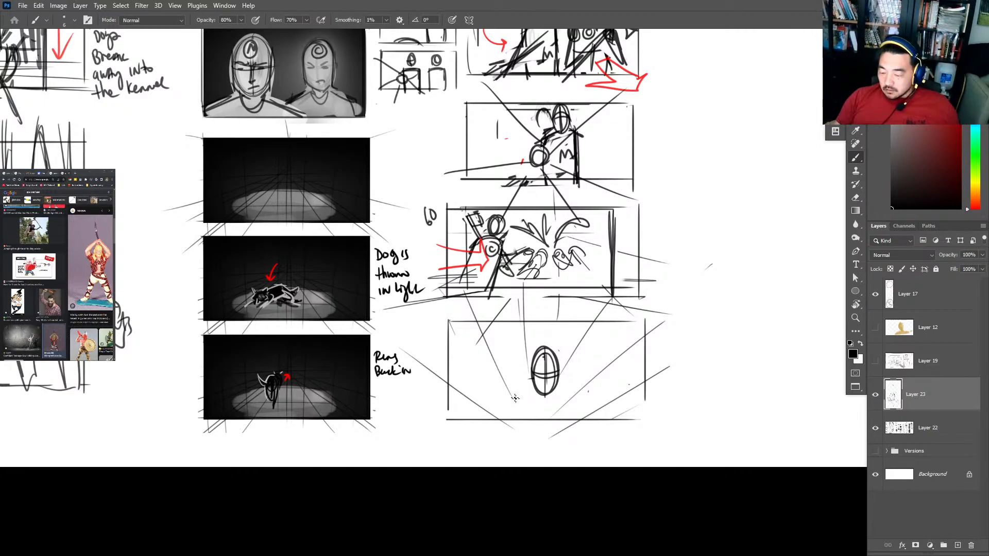
mouse_move(528, 392)
mouse_down()
mouse_move(553, 419)
mouse_move(567, 401)
mouse_move(558, 392)
mouse_move(539, 412)
mouse_move(541, 397)
mouse_up()
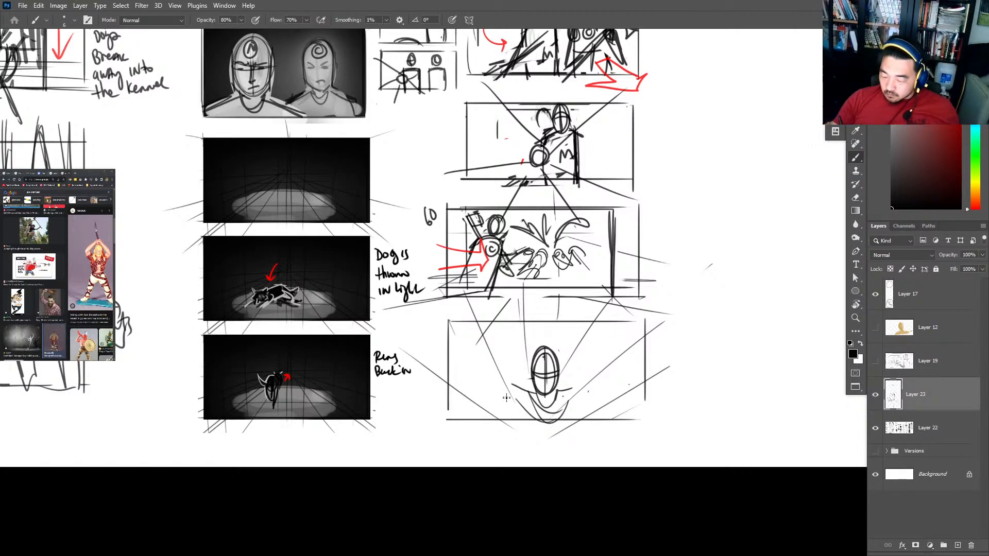
Sketch both arms raised in bent angles around the head, with the hands meeting above it.
drag(484, 367, 512, 415)
mouse_move(487, 348)
mouse_down()
mouse_move(510, 411)
mouse_move(521, 394)
mouse_move(587, 358)
mouse_move(569, 412)
mouse_up()
key(ctrl+z)
drag(531, 347, 490, 356)
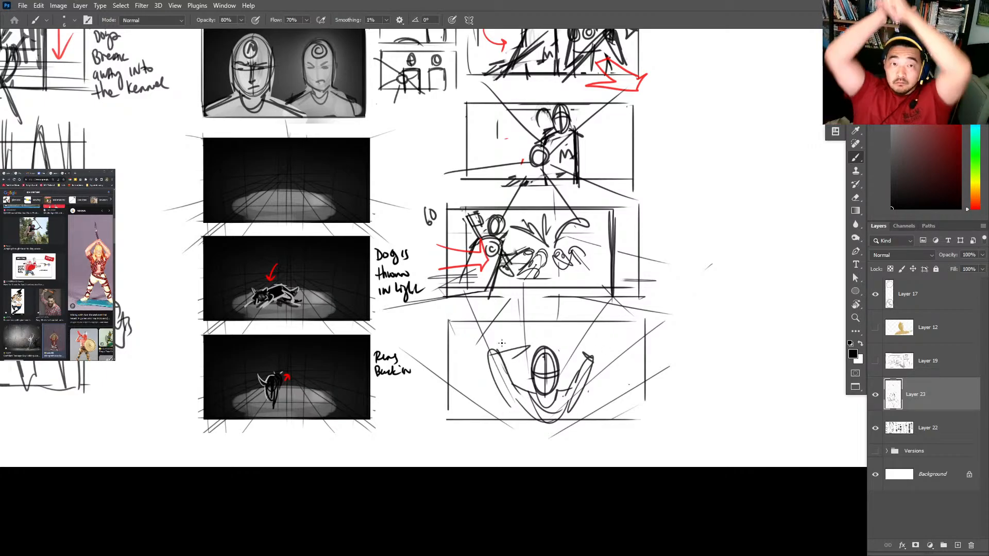
drag(556, 341, 577, 366)
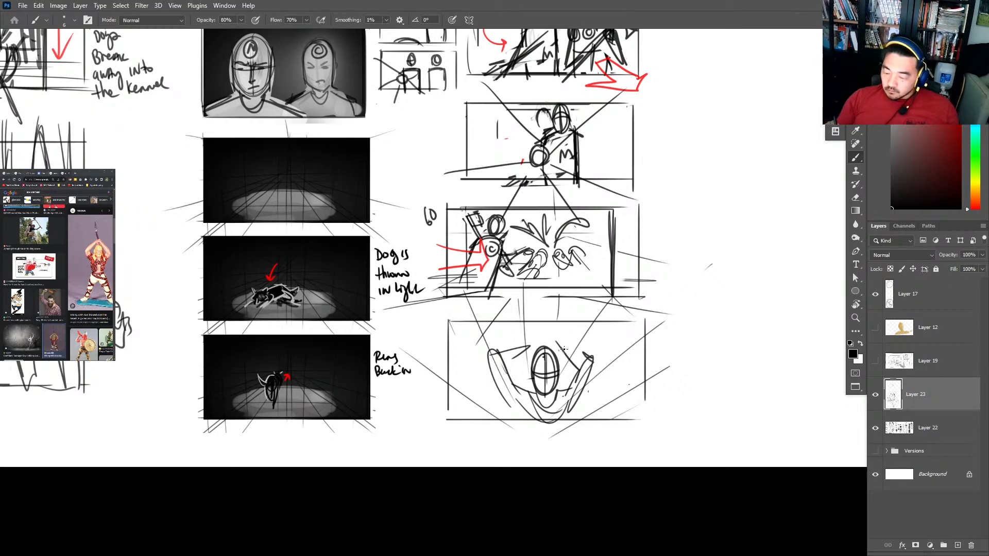
mouse_move(539, 338)
mouse_down()
mouse_move(502, 367)
mouse_move(546, 398)
mouse_move(577, 374)
mouse_move(494, 353)
mouse_move(543, 328)
mouse_move(577, 365)
mouse_move(588, 358)
mouse_up()
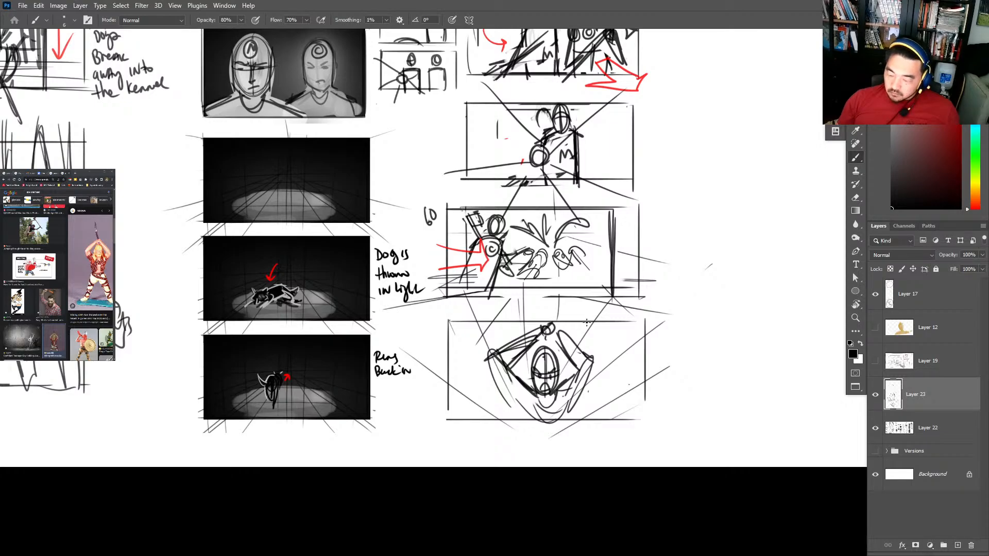
Reinforce the frame around the overhead-axe panel, then lasso the panel and cut it onto a new layer.
mouse_move(636, 315)
mouse_down()
mouse_move(642, 430)
mouse_move(447, 367)
mouse_move(446, 337)
mouse_up()
key(z)
key(l)
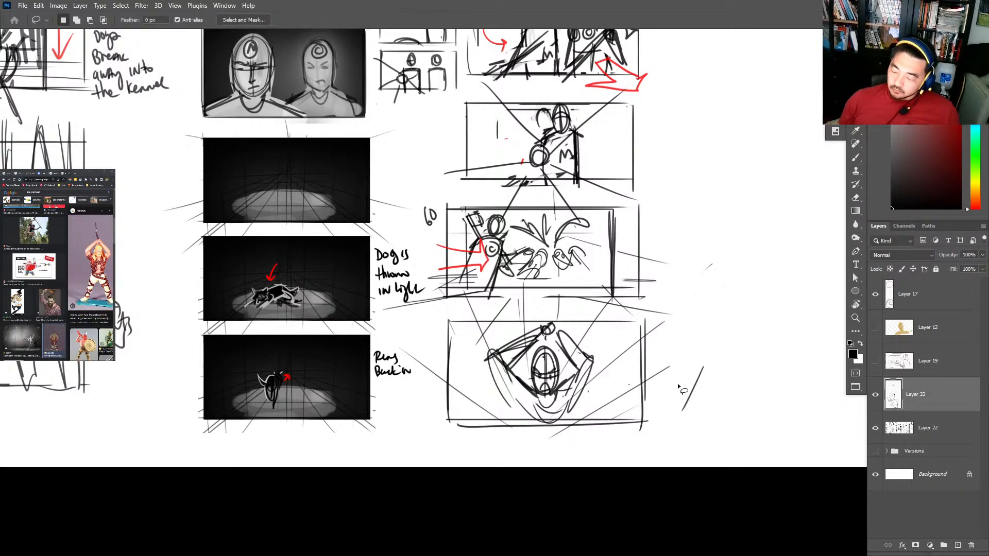
mouse_move(677, 341)
mouse_down()
mouse_move(504, 459)
mouse_move(670, 311)
mouse_up()
key(ctrl+shift+j)
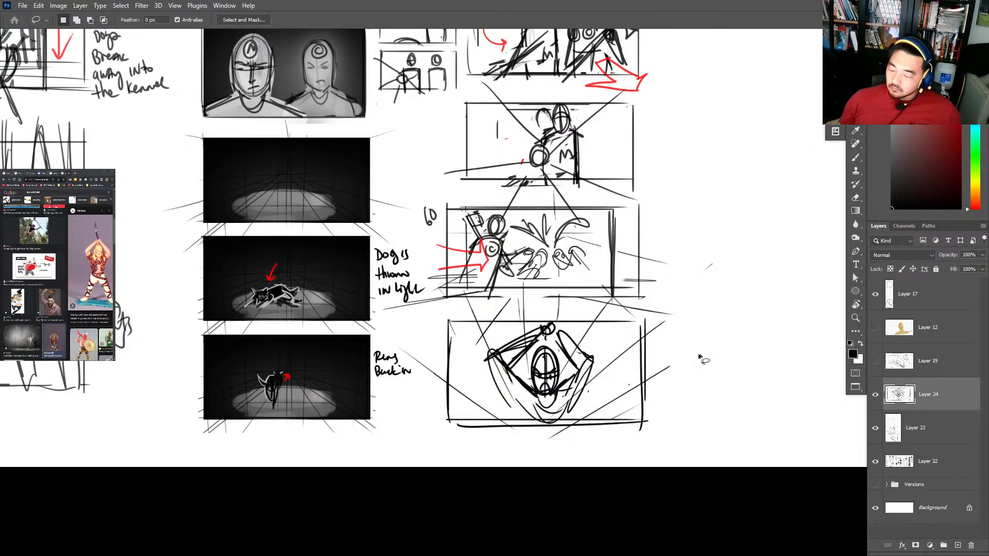
Place a copy of the panel at the top of the empty next column and merge the panel layers down into Layer 22.
key(z)
mouse_move(700, 354)
mouse_down()
mouse_move(641, 402)
mouse_move(515, 463)
mouse_move(403, 541)
mouse_move(512, 207)
mouse_move(489, 199)
mouse_up()
key(v)
key(ctrl+e)
key(ctrl+e)
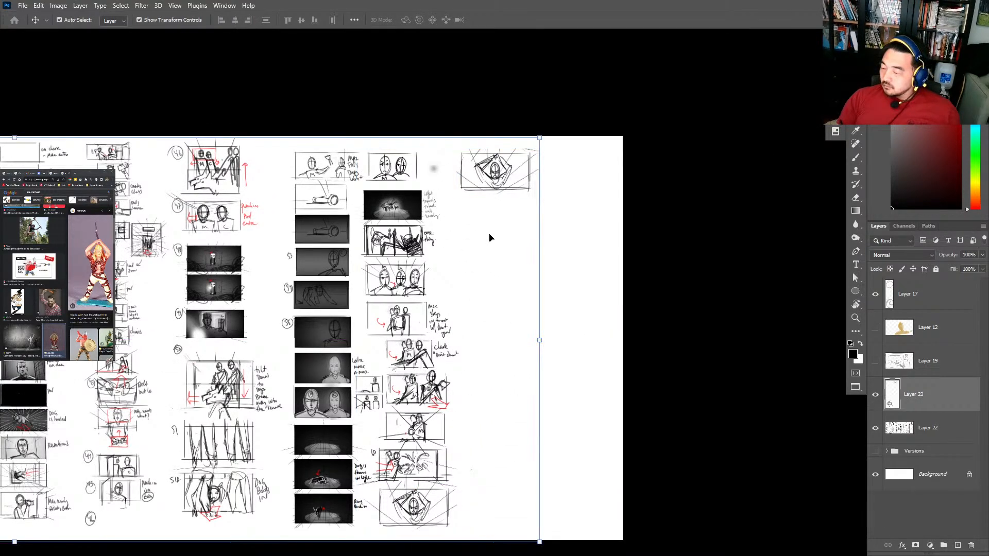
Enlarge the eraser to 92 px with pressure-controlled opacity and fade the figure in the copied panel to a faint guide.
key(b)
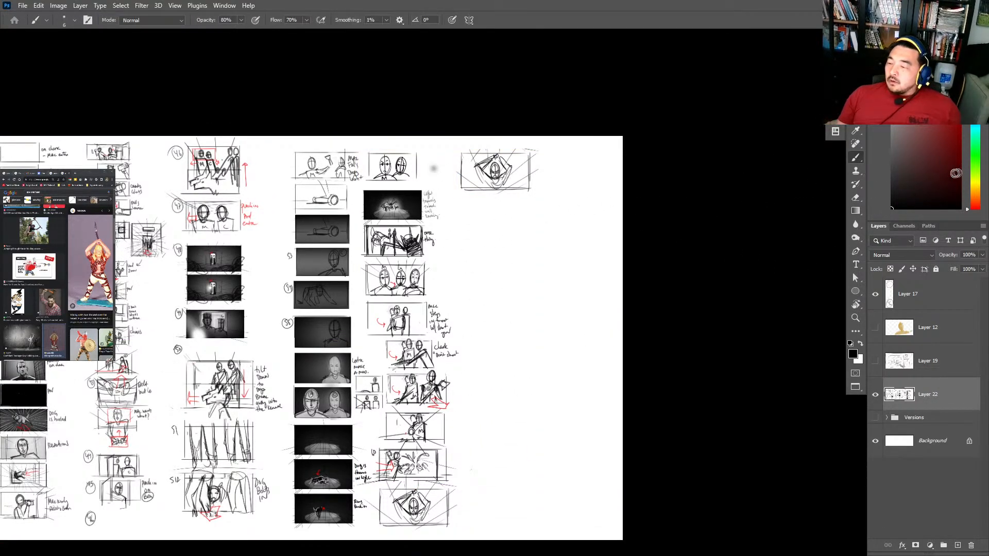
key(e)
scroll(433, 168, up, 2)
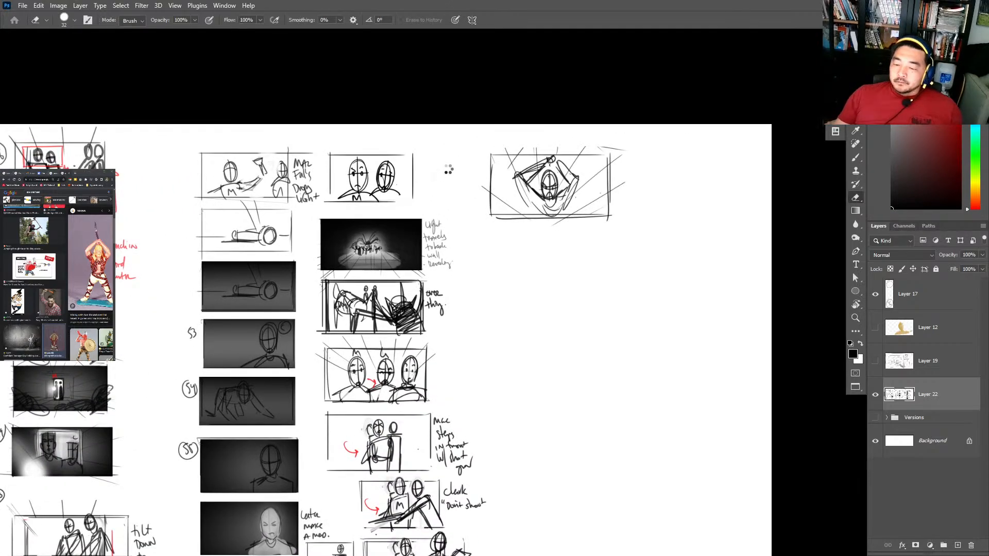
key(b)
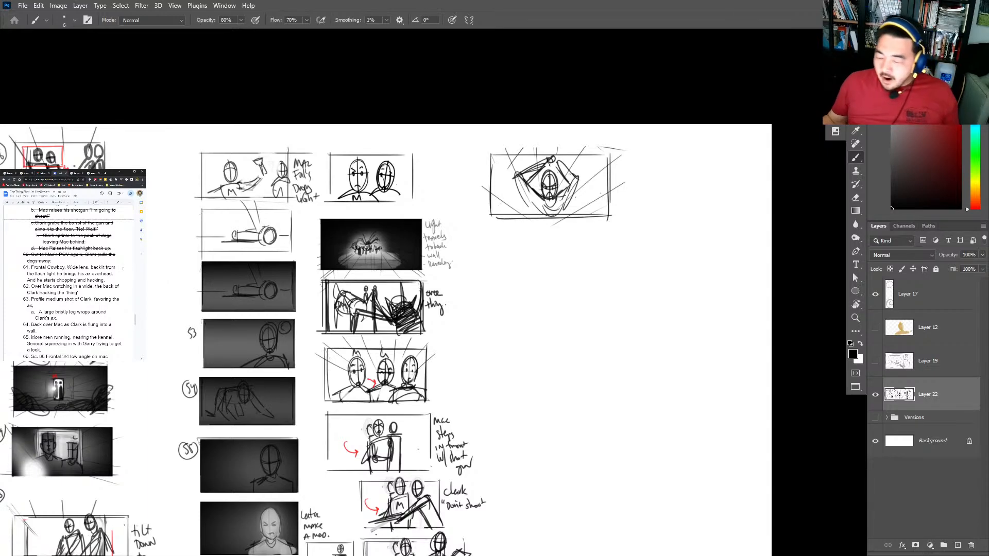
key(z)
mouse_move(714, 364)
mouse_down()
mouse_move(691, 390)
mouse_move(636, 289)
mouse_move(612, 426)
mouse_up()
mouse_move(595, 280)
mouse_down()
mouse_move(643, 276)
mouse_move(554, 309)
mouse_move(633, 322)
mouse_move(644, 278)
mouse_up()
key(e)
right_click(633, 336)
key(bracketright)
key(bracketright)
key(bracketright)
key(bracketright)
key(bracketright)
key(bracketright)
click(656, 106)
key(ctrl+z)
click(209, 19)
mouse_move(582, 324)
mouse_down()
mouse_move(611, 267)
mouse_move(636, 348)
mouse_move(603, 261)
mouse_move(561, 341)
mouse_up()
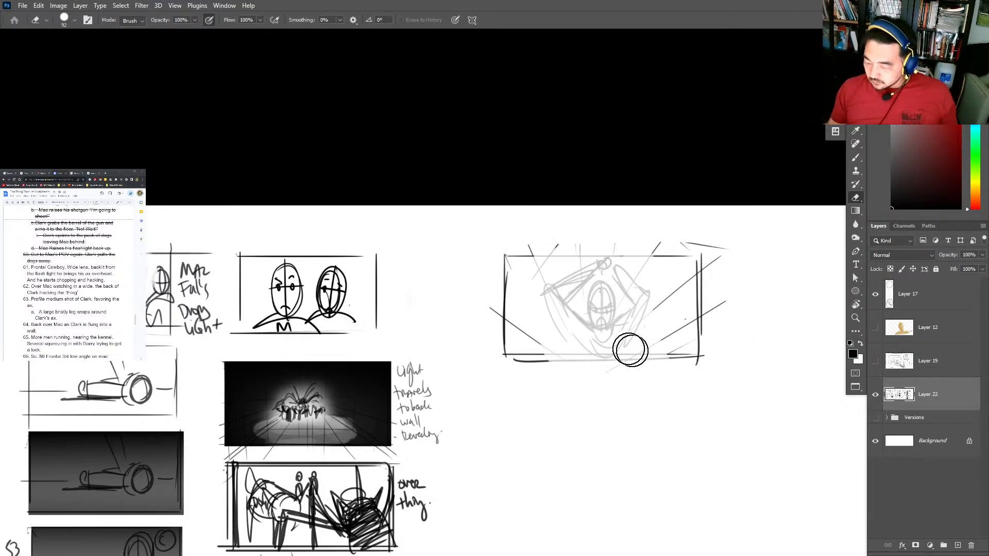
Draw a smaller frontal head with face guidelines and a chin in black over the faded figure.
key(z)
drag(606, 312, 632, 315)
key(b)
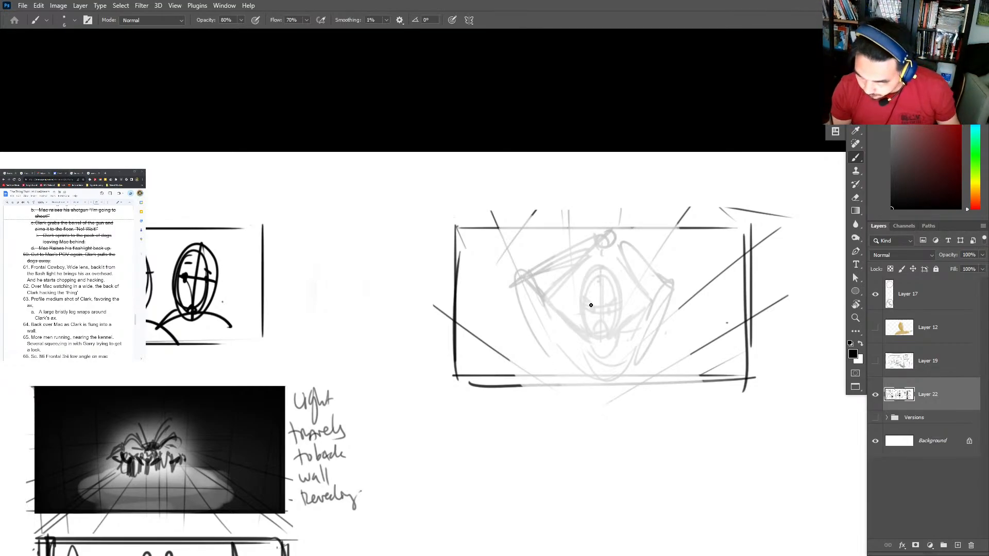
mouse_move(586, 271)
mouse_down()
mouse_move(613, 314)
mouse_move(585, 286)
mouse_move(600, 325)
mouse_move(587, 299)
mouse_move(603, 324)
mouse_move(619, 287)
mouse_move(603, 346)
mouse_up()
key(ctrl+z)
drag(592, 312, 542, 340)
key(ctrl+z)
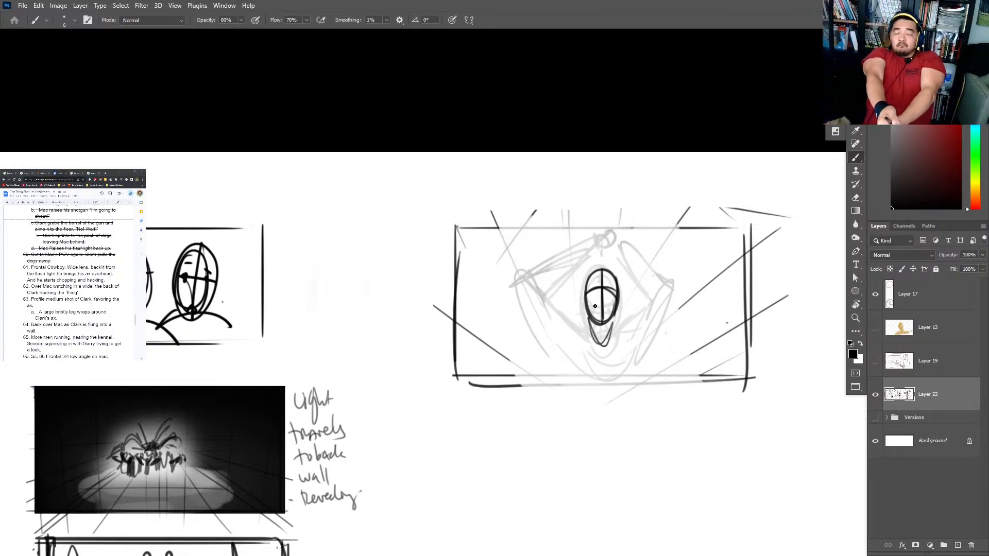
Sketch Clark's shoulders and the outer line of one lowered arm beneath the new head.
mouse_move(589, 318)
mouse_down()
mouse_move(547, 341)
mouse_move(638, 334)
mouse_move(547, 335)
mouse_up()
drag(611, 310, 635, 335)
drag(558, 330, 586, 399)
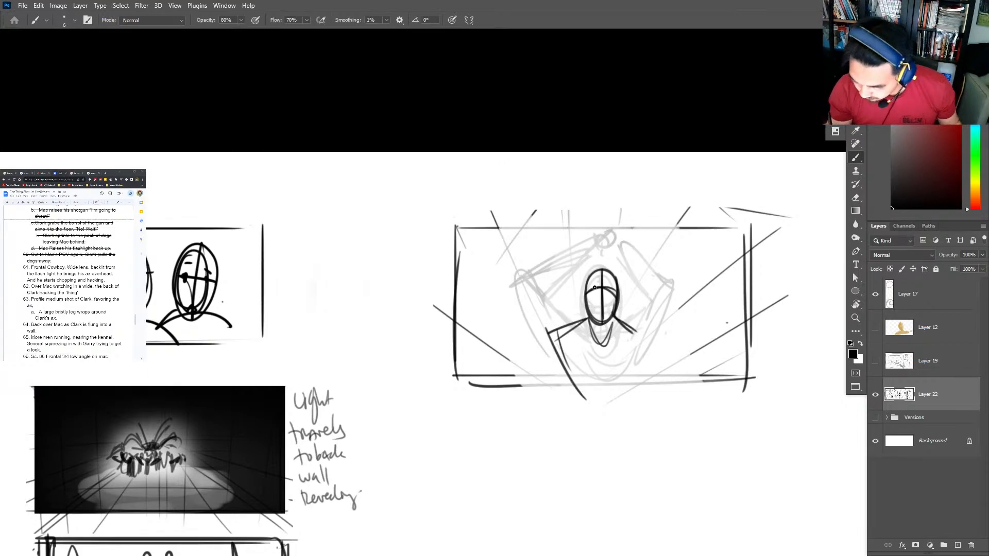
Erase the face guidelines inside the small head and redraw its outline with a lower curved guideline.
key(e)
mouse_move(600, 289)
mouse_down()
mouse_move(598, 323)
mouse_move(589, 286)
mouse_move(614, 271)
mouse_move(607, 330)
mouse_up()
key(b)
key(e)
key(b)
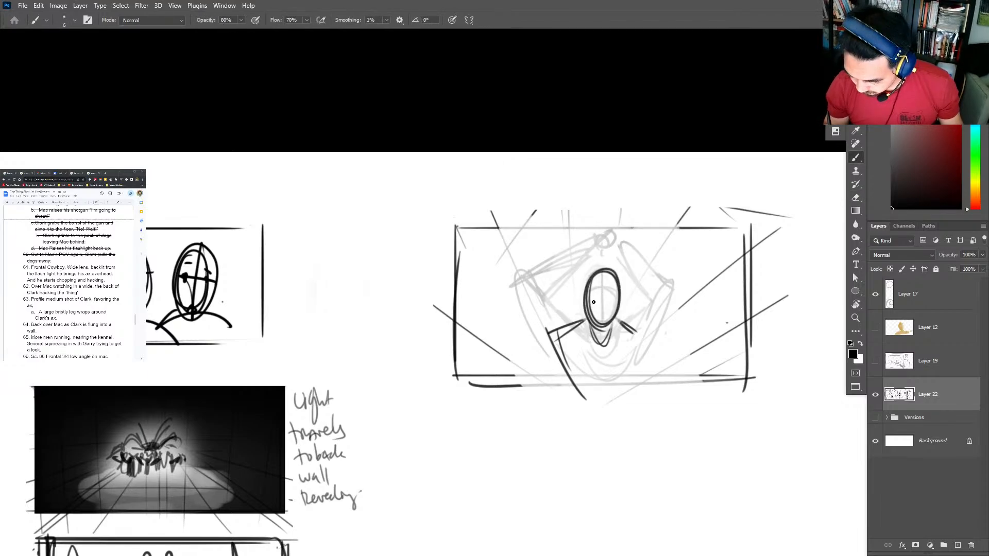
drag(586, 295, 622, 298)
key(ctrl+z)
key(ctrl+z)
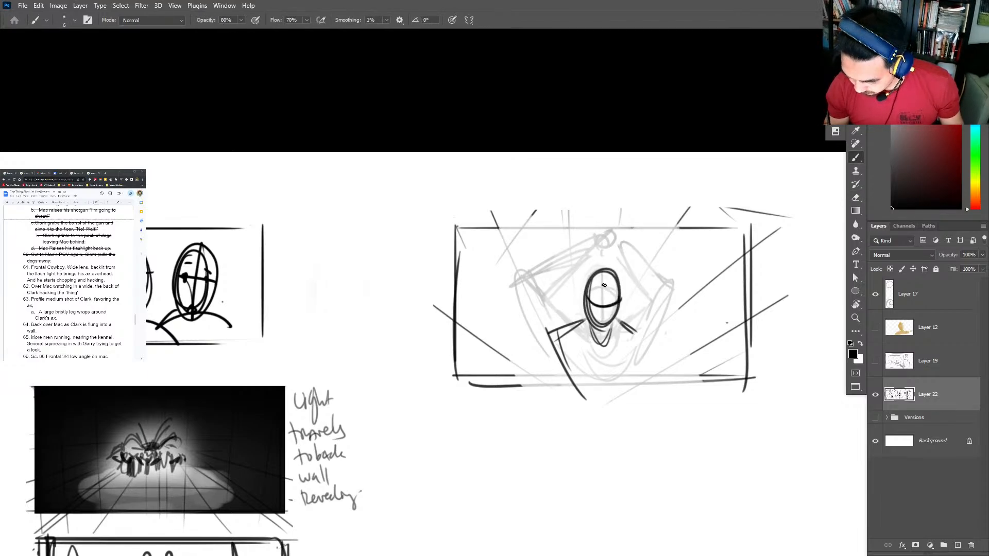
Add a vertical centre line to the face and draw both arms converging at the bottom of the frame.
mouse_move(604, 266)
mouse_down()
mouse_move(606, 329)
mouse_move(572, 387)
mouse_up()
drag(564, 367, 583, 403)
drag(598, 327, 579, 401)
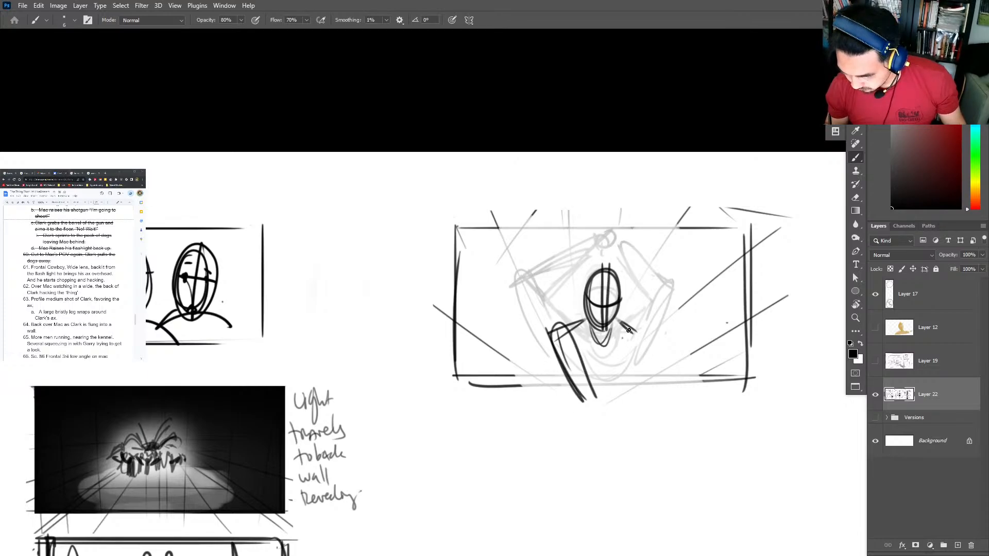
mouse_move(628, 328)
mouse_down()
mouse_move(599, 390)
mouse_move(616, 379)
mouse_move(614, 400)
mouse_up()
Rule a line along the panel's bottom edge and add splatter strokes flying up on both sides of Clark.
drag(435, 378, 790, 377)
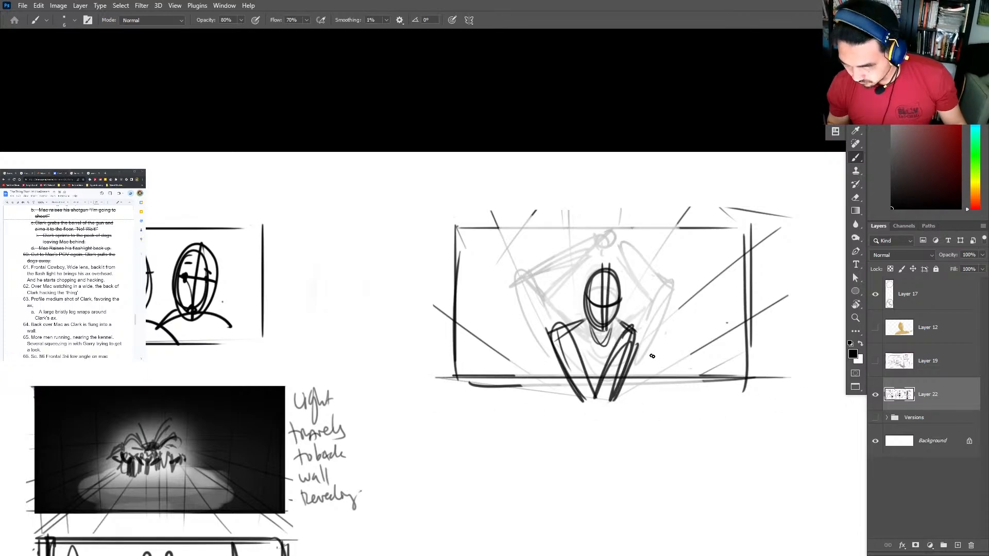
drag(653, 387, 689, 310)
mouse_move(540, 391)
mouse_down()
mouse_move(531, 356)
mouse_move(488, 299)
mouse_up()
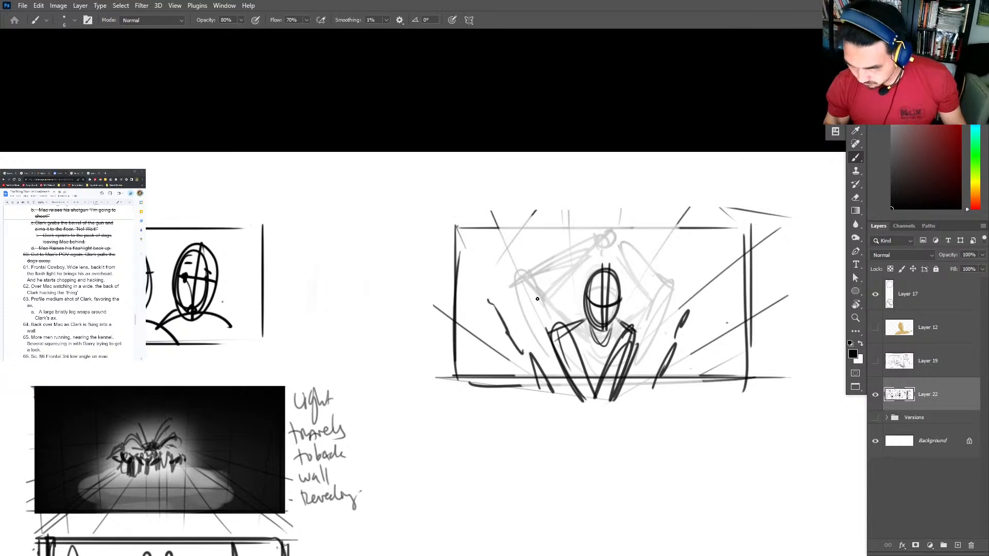
mouse_move(697, 283)
mouse_down()
mouse_move(713, 256)
mouse_move(656, 314)
mouse_up()
drag(532, 282, 540, 303)
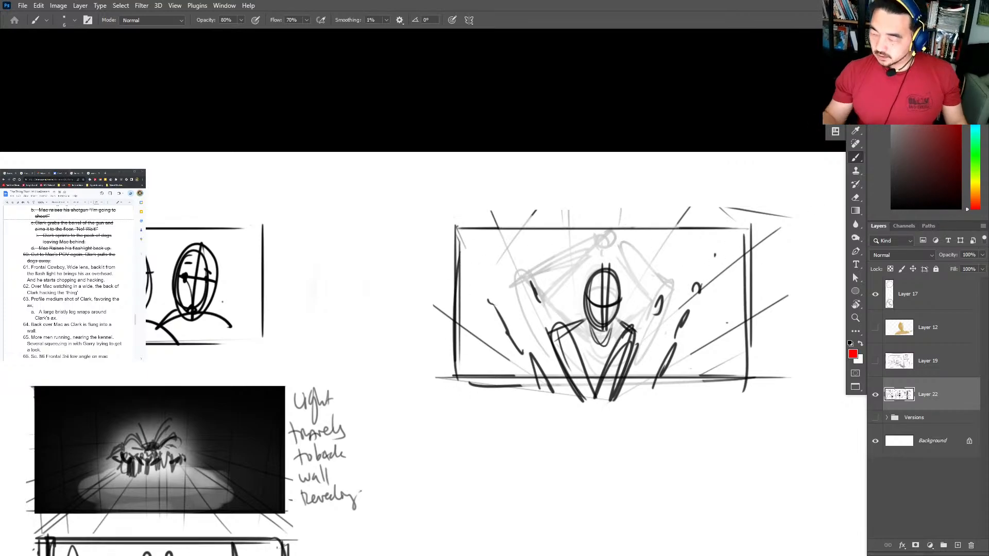
Draw a red arrow curving down from the raised hands to the lowered arms, and restore the default black colour.
drag(628, 256, 632, 326)
key(d)
key(z)
drag(670, 291, 641, 290)
key(b)
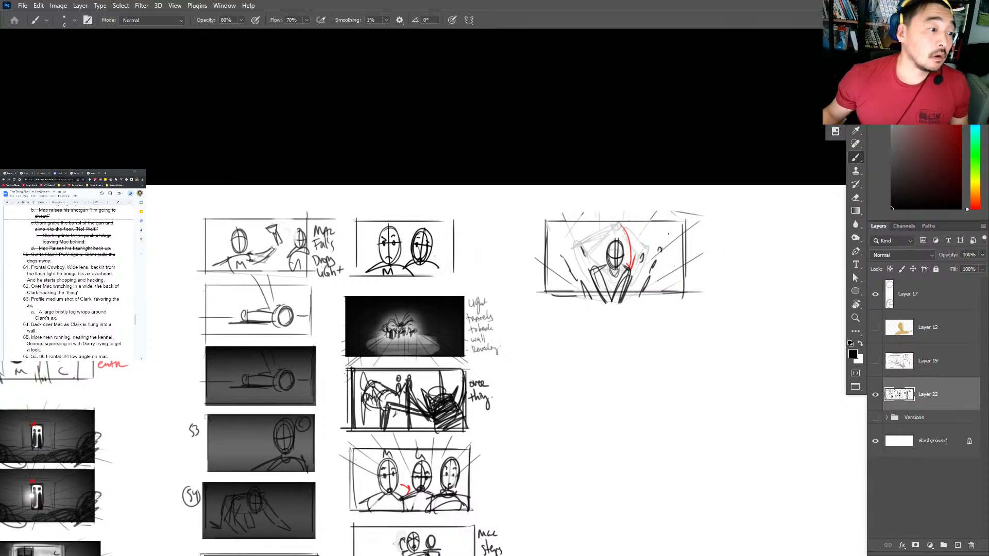
Strike through shot 61 in the shot list document.
triple_click(72, 274)
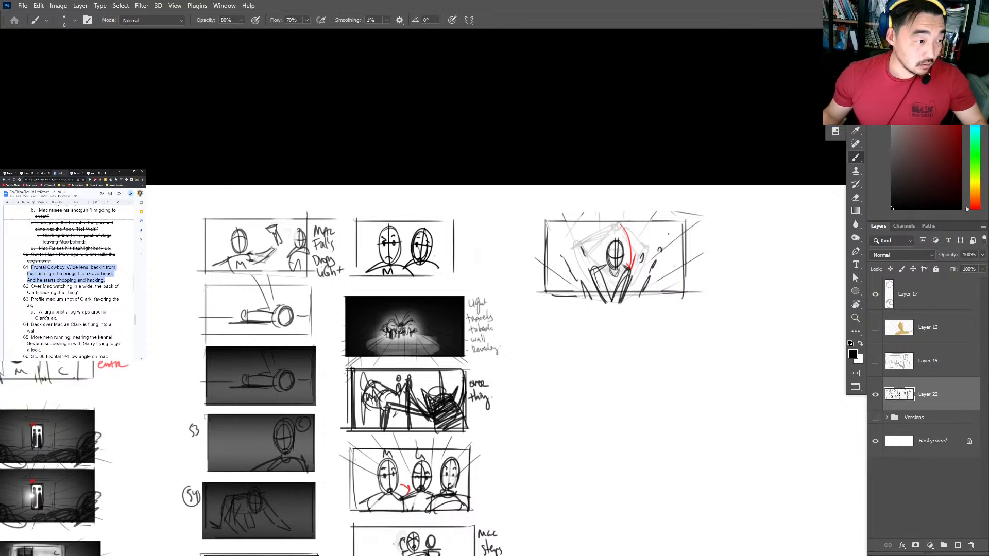
key(alt+shift+5)
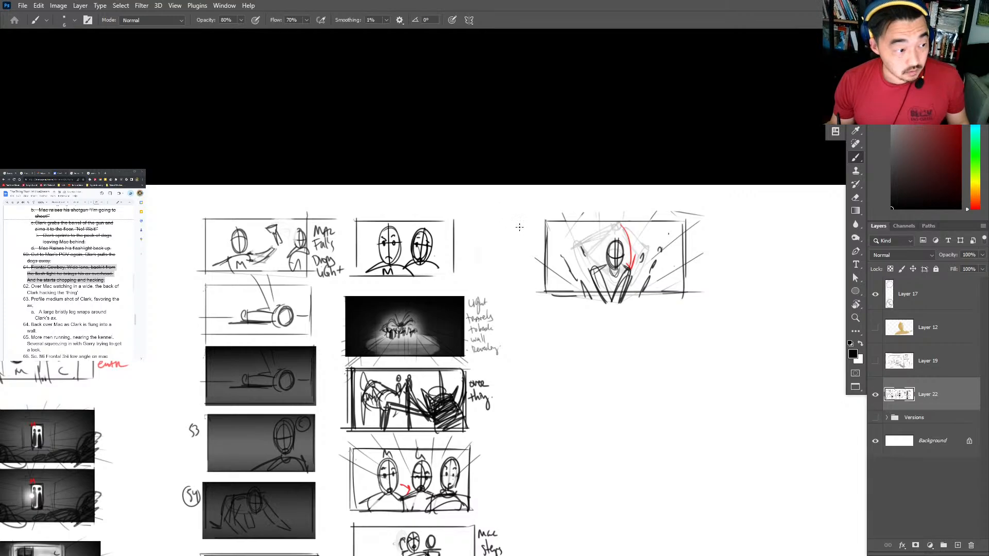
Label the axe-swing panel with a circled 61A beside its frame.
key(z)
drag(519, 228, 469, 227)
drag(477, 458, 511, 268)
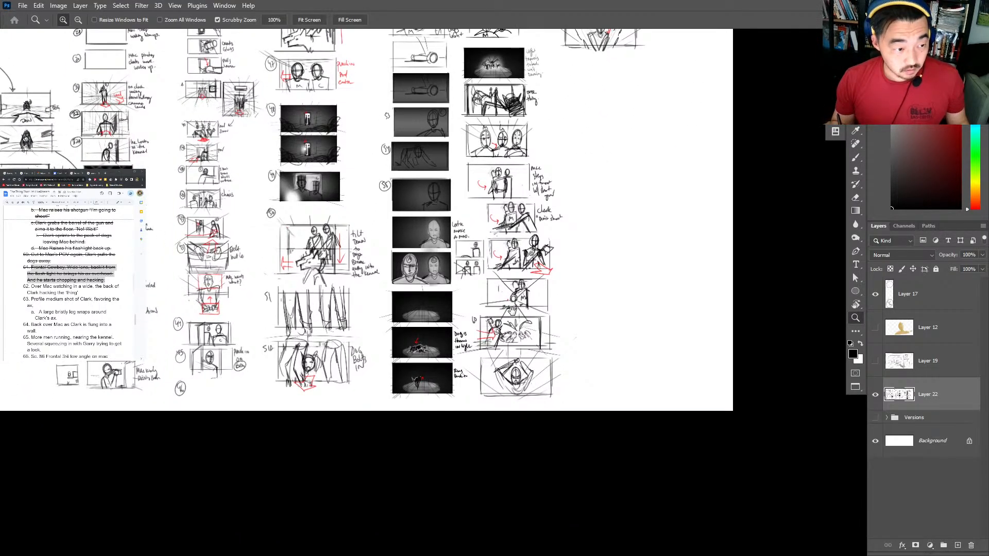
drag(481, 373, 516, 365)
key(b)
mouse_move(609, 148)
mouse_down()
mouse_move(606, 235)
mouse_move(536, 464)
mouse_up()
drag(567, 154, 533, 350)
mouse_move(508, 146)
mouse_down()
mouse_move(508, 162)
mouse_move(523, 150)
mouse_up()
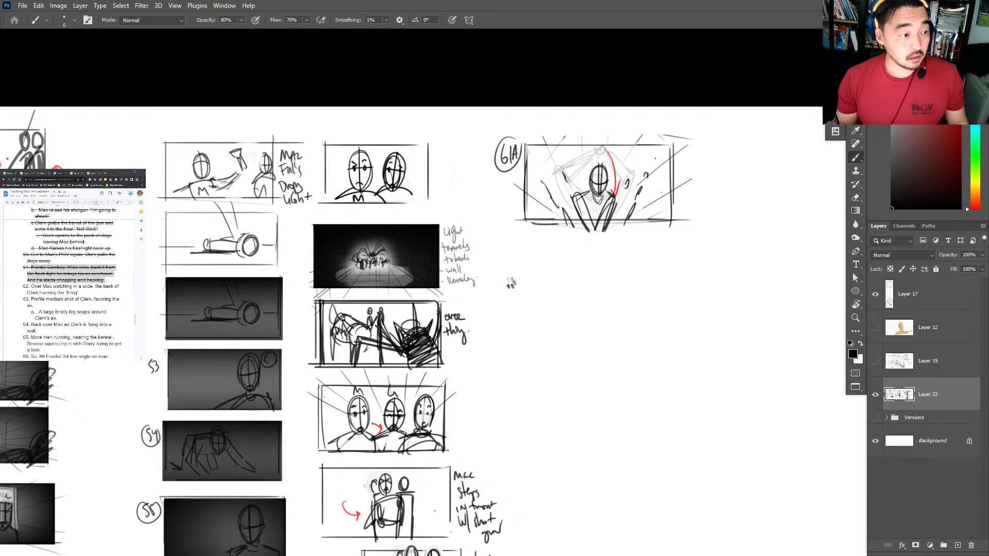
Write a circled 62 below 61A and draw an empty rectangular panel frame next to it.
mouse_move(507, 247)
mouse_down()
mouse_move(507, 263)
mouse_move(519, 269)
mouse_up()
mouse_move(513, 242)
mouse_down()
mouse_move(501, 260)
mouse_move(532, 322)
mouse_move(681, 250)
mouse_move(680, 318)
mouse_up()
drag(525, 323, 679, 322)
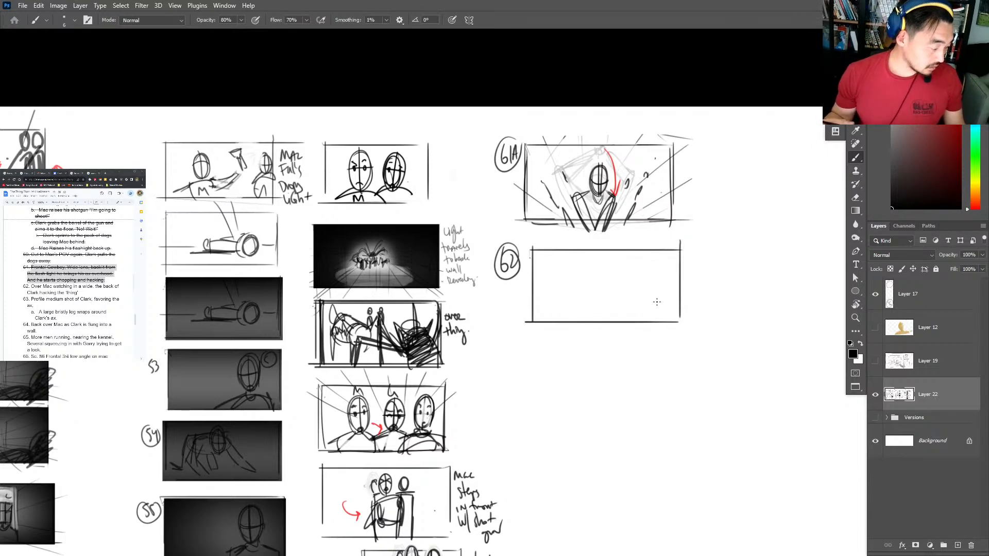
Sketch Clark's small head, shoulders and torso from behind in the middle of panel 62.
scroll(629, 268, up, 2)
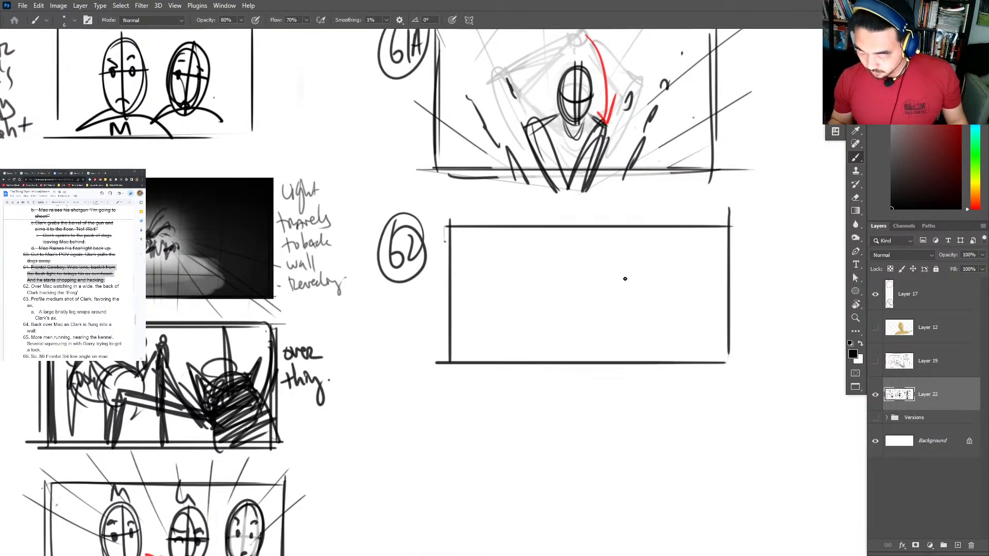
mouse_move(592, 278)
mouse_down()
mouse_move(562, 293)
mouse_move(602, 289)
mouse_move(601, 326)
mouse_move(565, 335)
mouse_move(582, 272)
mouse_move(605, 288)
mouse_move(616, 315)
mouse_up()
key(ctrl+z)
mouse_move(561, 283)
mouse_down()
mouse_move(561, 301)
mouse_move(602, 323)
mouse_up()
key(ctrl+z)
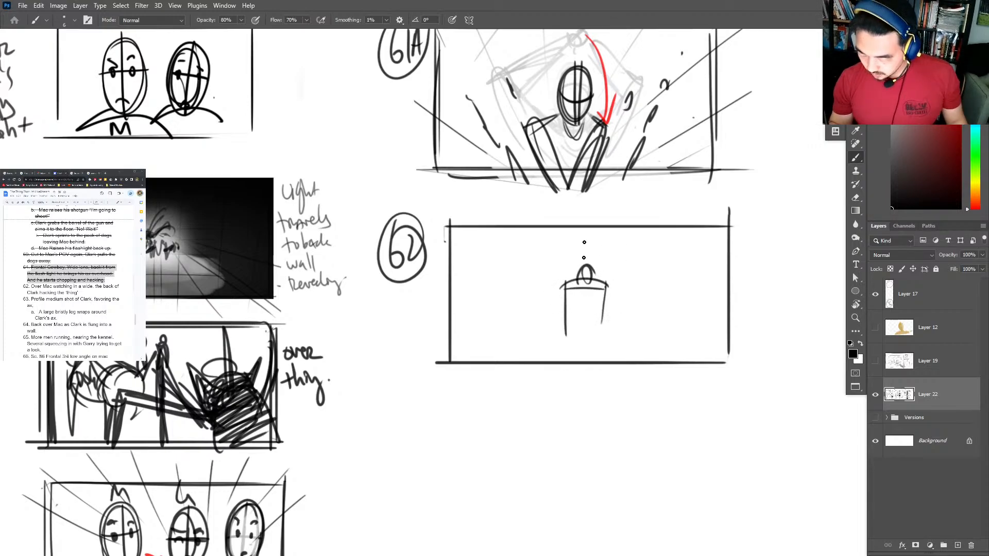
Add Clark's raised arms and the axe above his head, and strengthen the sides and centre of his torso.
drag(574, 234, 575, 252)
mouse_move(566, 292)
mouse_down()
mouse_move(594, 264)
mouse_move(579, 278)
mouse_move(590, 291)
mouse_up()
key(ctrl+z)
drag(571, 234, 569, 288)
drag(577, 281, 572, 315)
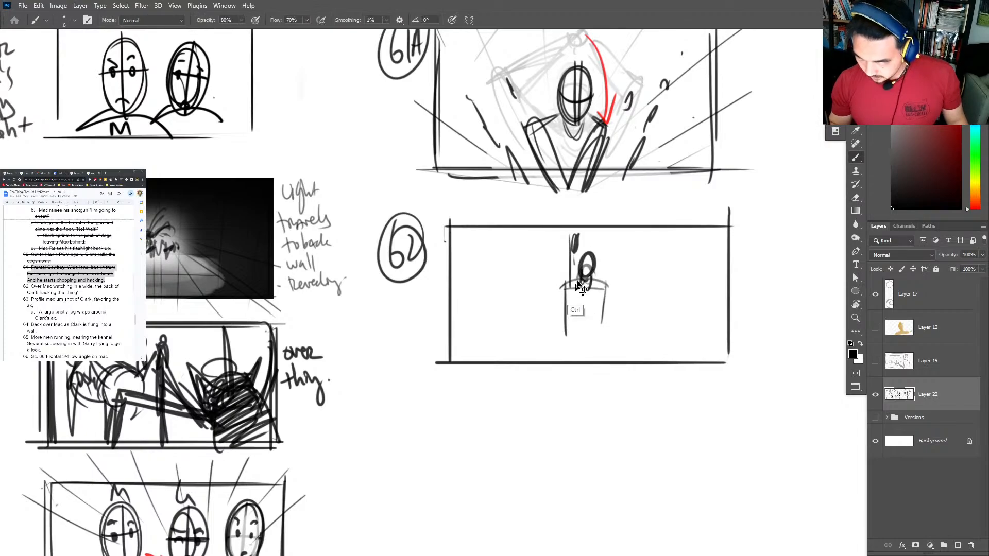
key(ctrl+z)
drag(569, 249, 562, 291)
mouse_move(603, 259)
mouse_down()
mouse_move(608, 287)
mouse_move(567, 232)
mouse_up()
mouse_move(565, 231)
mouse_down()
mouse_move(594, 258)
mouse_move(600, 336)
mouse_up()
drag(584, 265, 584, 339)
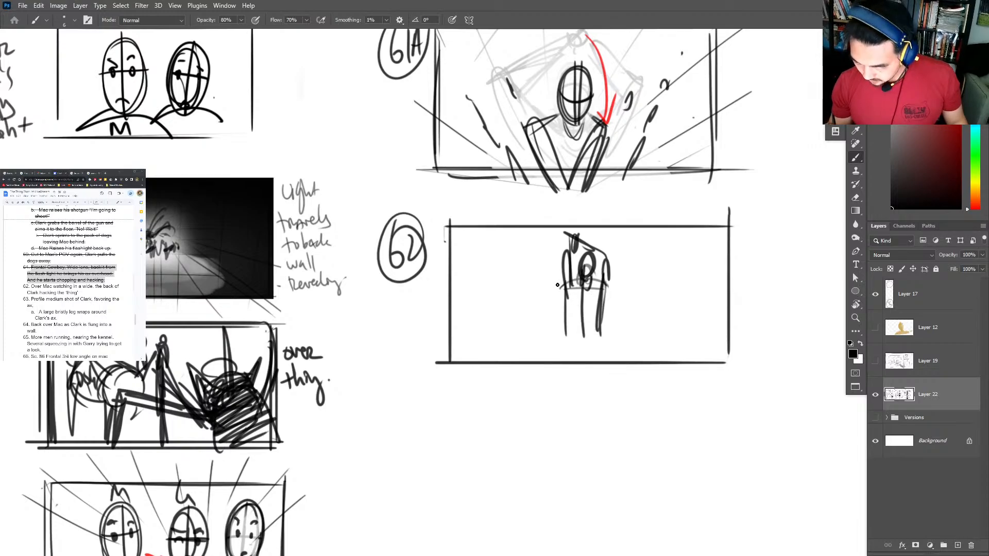
Draw Clark's shoulder line and spread legs, with a curved limb and a rounded shape of the Thing beside him.
drag(556, 291, 610, 282)
drag(601, 282, 611, 360)
mouse_move(565, 309)
mouse_down()
mouse_move(553, 367)
mouse_move(652, 356)
mouse_move(676, 282)
mouse_move(645, 315)
mouse_up()
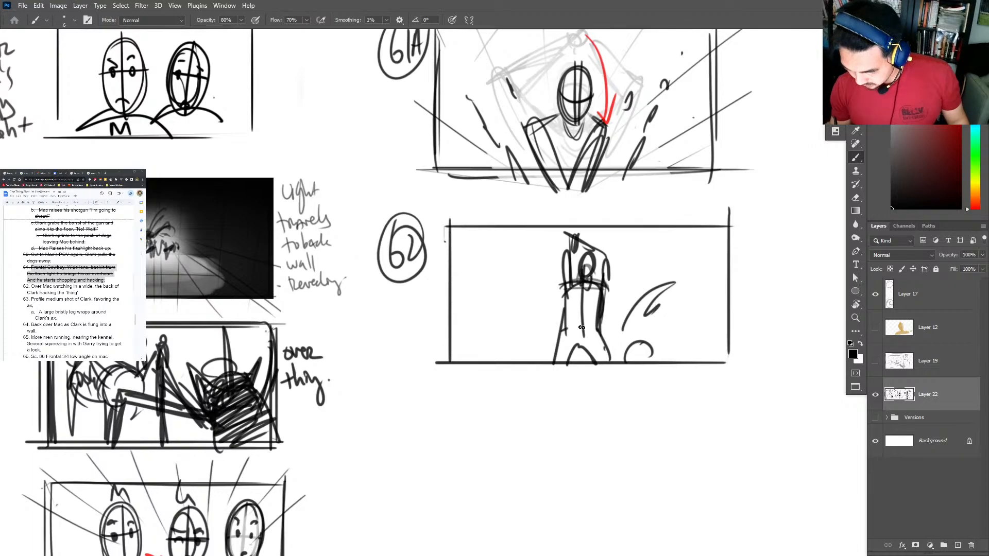
drag(581, 328, 600, 323)
Redraw Clark's head, raised arms and axe in darker lines, and add the Thing's curved limbs on both sides.
key(e)
key(b)
mouse_move(587, 247)
mouse_down()
mouse_move(585, 280)
mouse_move(607, 275)
mouse_move(592, 257)
mouse_move(603, 285)
mouse_up()
drag(609, 258, 611, 280)
mouse_move(567, 282)
mouse_down()
mouse_move(564, 256)
mouse_move(578, 238)
mouse_up()
drag(576, 239, 610, 261)
drag(626, 330, 688, 268)
mouse_move(551, 324)
mouse_down()
mouse_move(487, 277)
mouse_move(515, 326)
mouse_up()
Strike through shot 62 in the shot list and bring the following shots into view.
drag(716, 335, 686, 189)
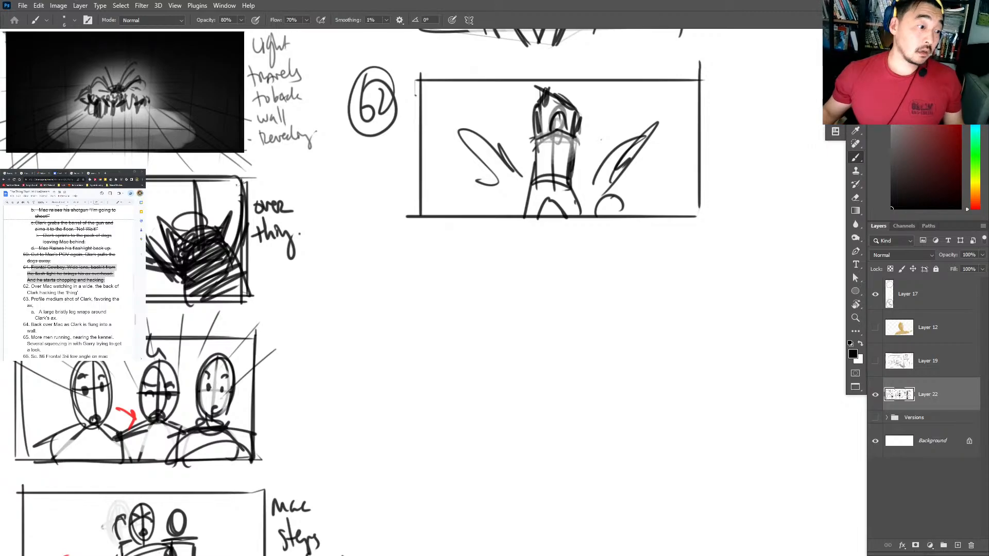
drag(79, 293, 19, 288)
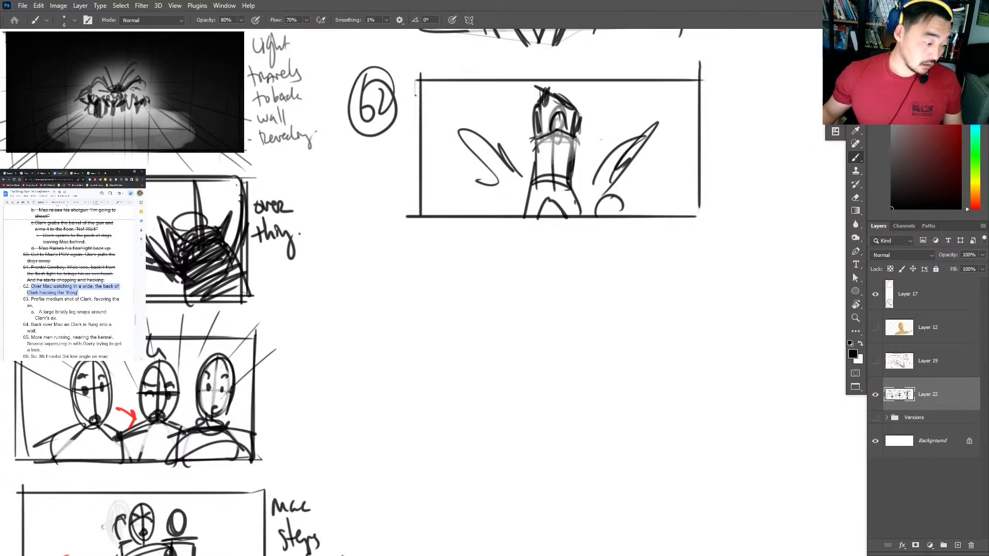
key(alt+shift+5)
scroll(73, 284, down, 2)
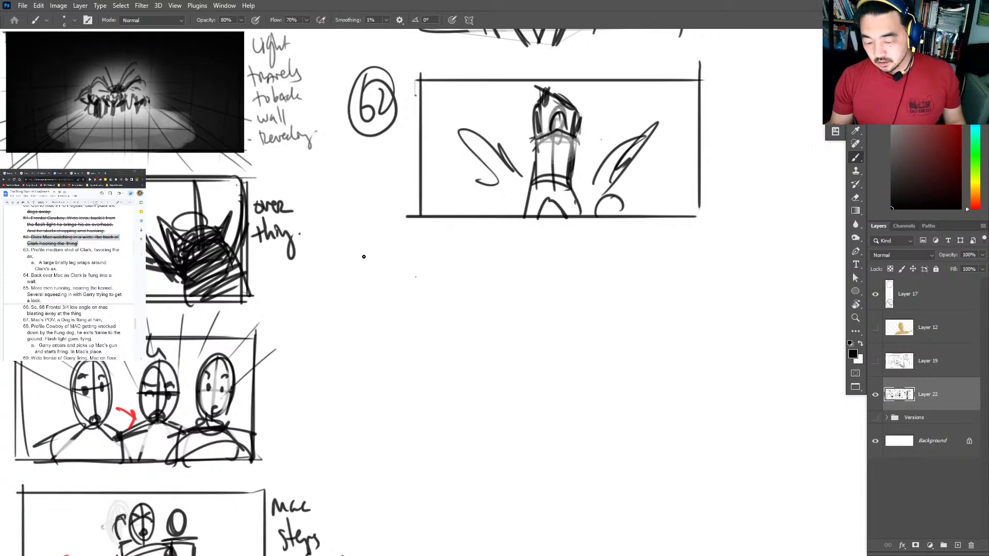
Write a circled 63 below 62 and draw a rectangular panel frame beside it.
drag(360, 251, 372, 283)
mouse_move(355, 247)
mouse_down()
mouse_move(356, 303)
mouse_move(384, 304)
mouse_up()
click(413, 251)
shift+click(414, 386)
drag(412, 262, 665, 262)
drag(704, 256, 703, 390)
mouse_move(698, 400)
mouse_down()
mouse_move(468, 400)
mouse_move(695, 397)
mouse_up()
drag(492, 288, 493, 298)
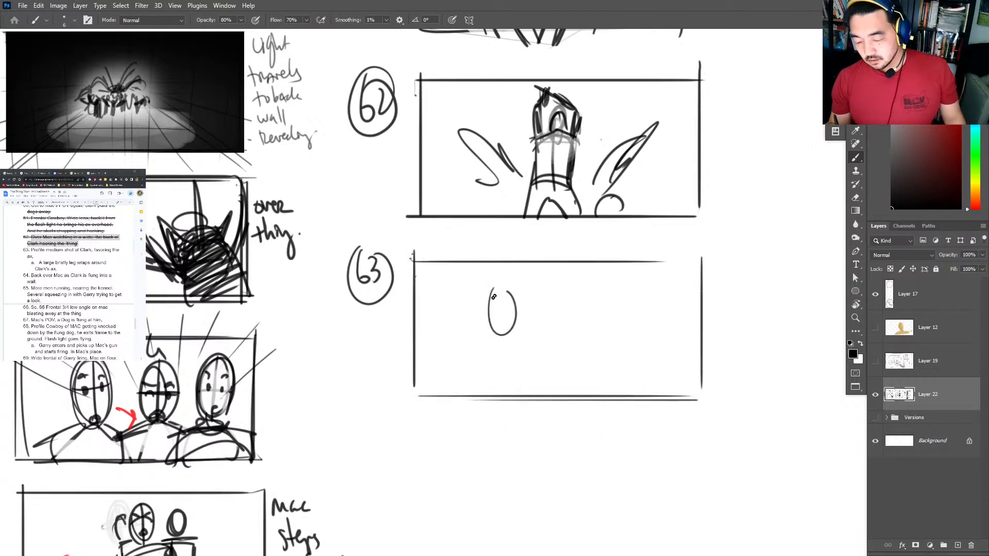
key(ctrl+z)
mouse_move(539, 323)
mouse_down()
mouse_move(530, 368)
mouse_move(515, 363)
mouse_move(546, 355)
mouse_move(563, 281)
mouse_up()
key(ctrl+z)
key(ctrl+z)
key(ctrl+z)
Sketch Clark in panel 63 with an oval head, an arm reaching up and an axe held diagonally above.
mouse_move(514, 305)
mouse_down()
mouse_move(530, 260)
mouse_move(533, 309)
mouse_up()
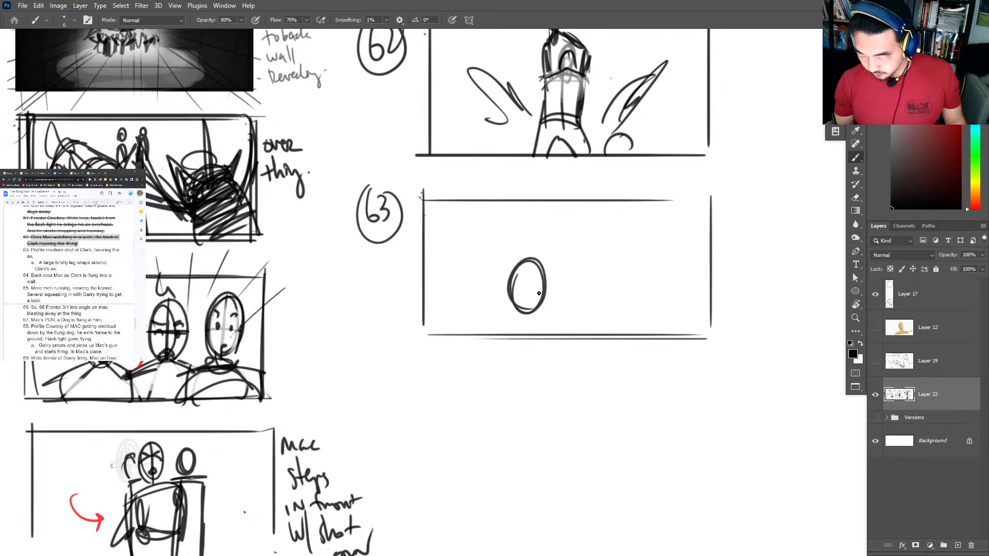
drag(549, 191, 592, 221)
mouse_move(530, 260)
mouse_down()
mouse_move(499, 278)
mouse_move(547, 282)
mouse_move(525, 314)
mouse_move(528, 337)
mouse_move(587, 340)
mouse_up()
key(ctrl+z)
mouse_move(495, 322)
mouse_down()
mouse_move(561, 315)
mouse_move(618, 248)
mouse_up()
drag(579, 320, 613, 263)
mouse_move(572, 218)
mouse_down()
mouse_move(667, 278)
mouse_move(643, 263)
mouse_up()
mouse_move(571, 216)
mouse_down()
mouse_move(593, 191)
mouse_move(585, 222)
mouse_up()
Lasso Clark together with his axe and move the selection left within panel 63.
key(l)
mouse_move(662, 258)
mouse_down()
mouse_move(477, 323)
mouse_move(659, 259)
mouse_move(622, 272)
mouse_up()
key(v)
key(b)
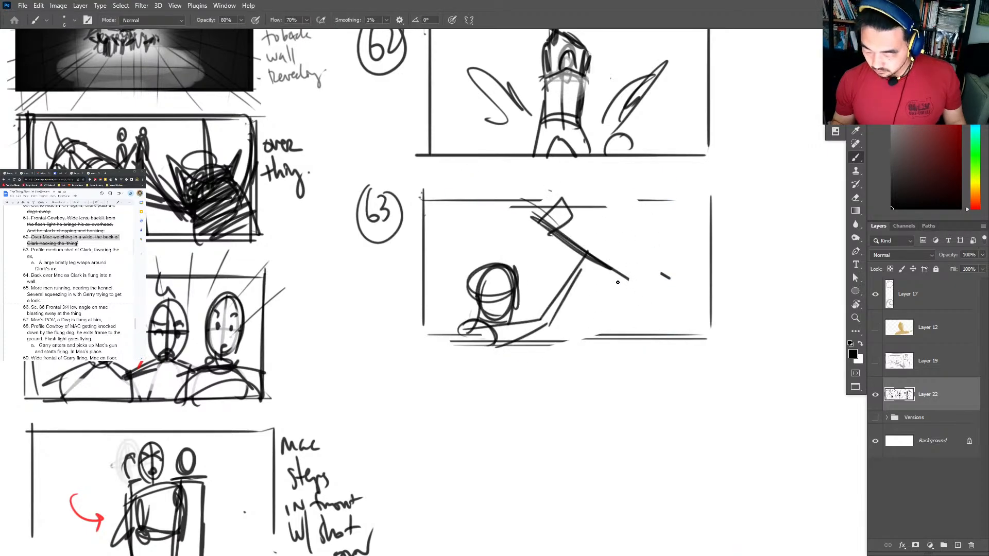
Fade the raised axe in panel 63 to a faint guide with the eraser.
key(e)
drag(553, 210, 593, 215)
key(b)
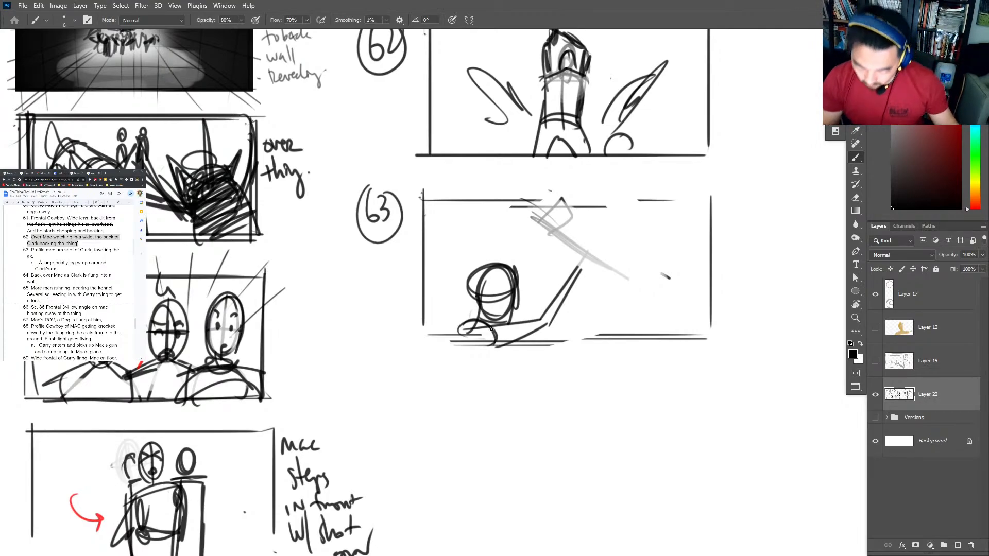
Sketch Clark's shoulder and oval torso below the head, and fade his raised arm.
mouse_move(491, 328)
mouse_down()
mouse_move(494, 404)
mouse_move(530, 330)
mouse_move(559, 314)
mouse_up()
key(e)
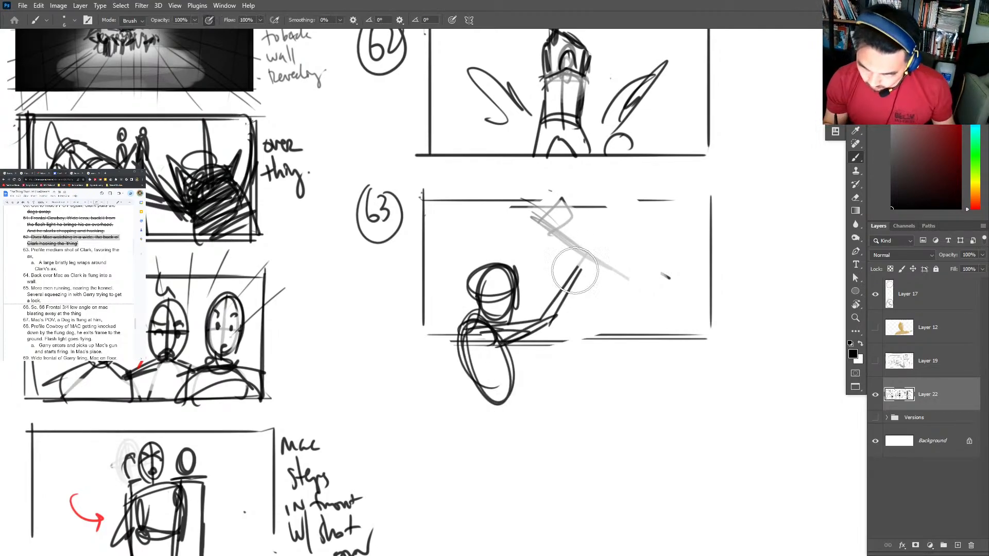
drag(575, 271, 546, 316)
key(b)
Draw Clark's arm stretched forward low in the panel with the forearm angled slightly upward.
mouse_move(461, 337)
mouse_down()
mouse_move(502, 317)
mouse_move(569, 321)
mouse_up()
mouse_move(487, 345)
mouse_down()
mouse_move(562, 344)
mouse_move(623, 315)
mouse_up()
drag(591, 335, 608, 320)
Fade the shoulder and torso ovals and draw the curved line of Clark's back over them.
key(e)
drag(489, 322, 497, 386)
key(b)
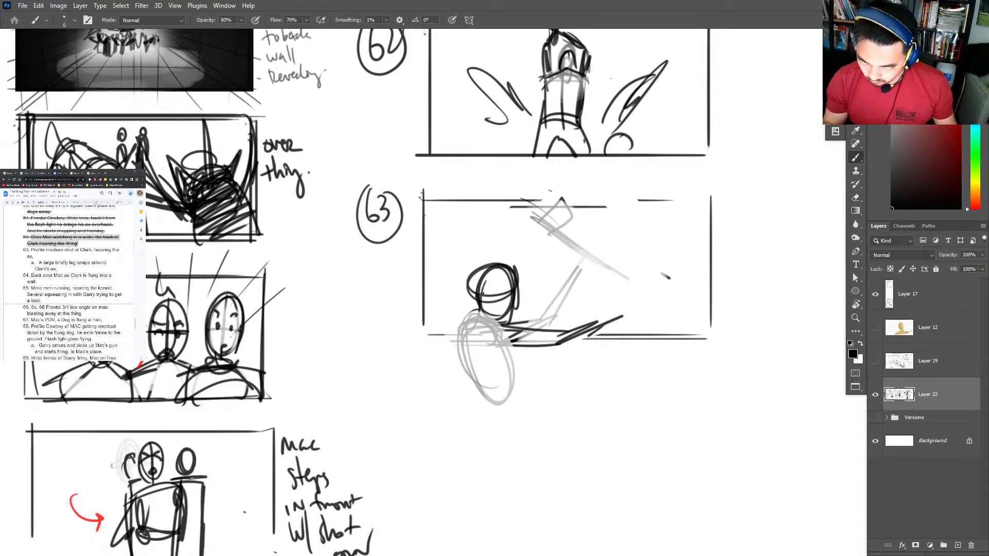
drag(481, 291, 466, 355)
mouse_move(477, 309)
mouse_down()
mouse_move(461, 367)
mouse_move(474, 411)
mouse_up()
drag(477, 322, 464, 384)
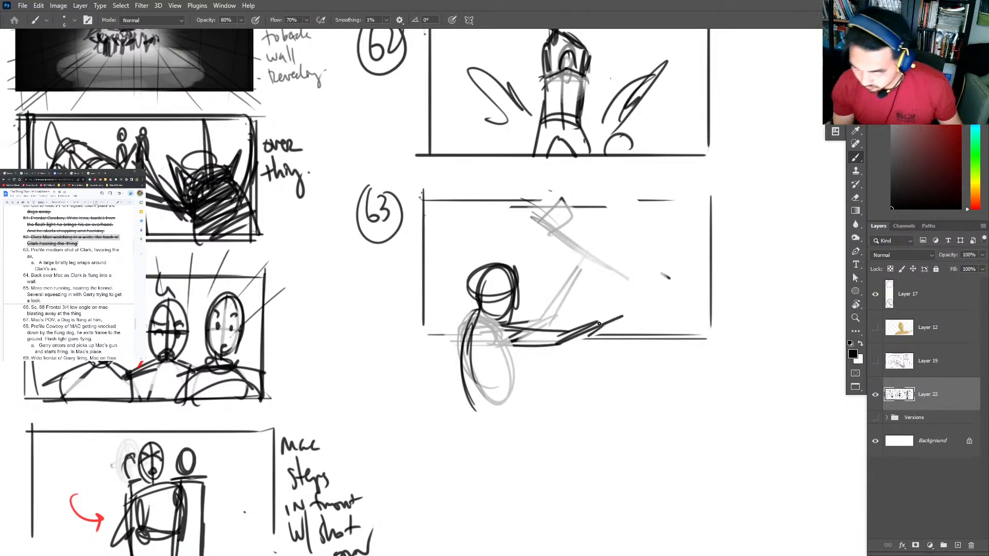
Draw the axe handle rising diagonally from Clark's hand with a square axe head at its end.
mouse_move(580, 332)
mouse_down()
mouse_move(679, 250)
mouse_move(710, 280)
mouse_move(672, 308)
mouse_move(654, 285)
mouse_up()
drag(657, 286, 701, 309)
drag(683, 260, 716, 269)
Fade panel 63's original frame and draw a larger one that encloses Clark's torso and the axe.
key(e)
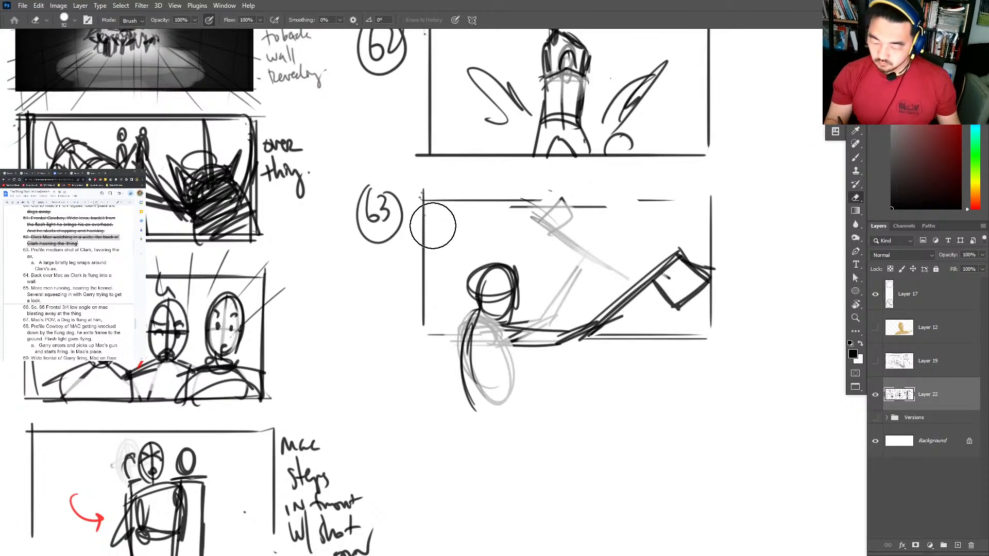
drag(447, 201, 710, 203)
key(b)
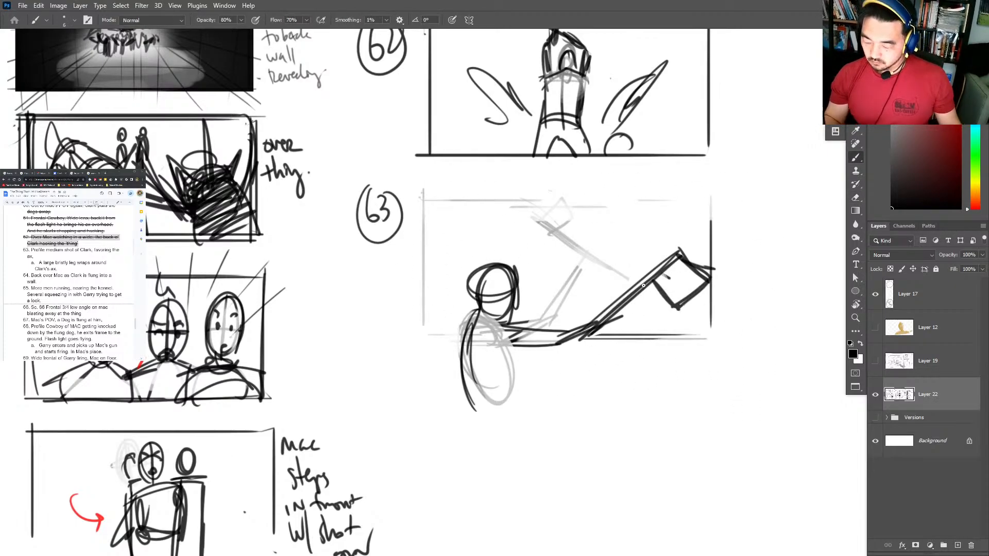
drag(437, 287, 431, 387)
mouse_move(446, 222)
mouse_down()
mouse_move(441, 382)
mouse_move(417, 243)
mouse_move(764, 240)
mouse_move(765, 427)
mouse_move(412, 413)
mouse_up()
key(ctrl+z)
key(ctrl+z)
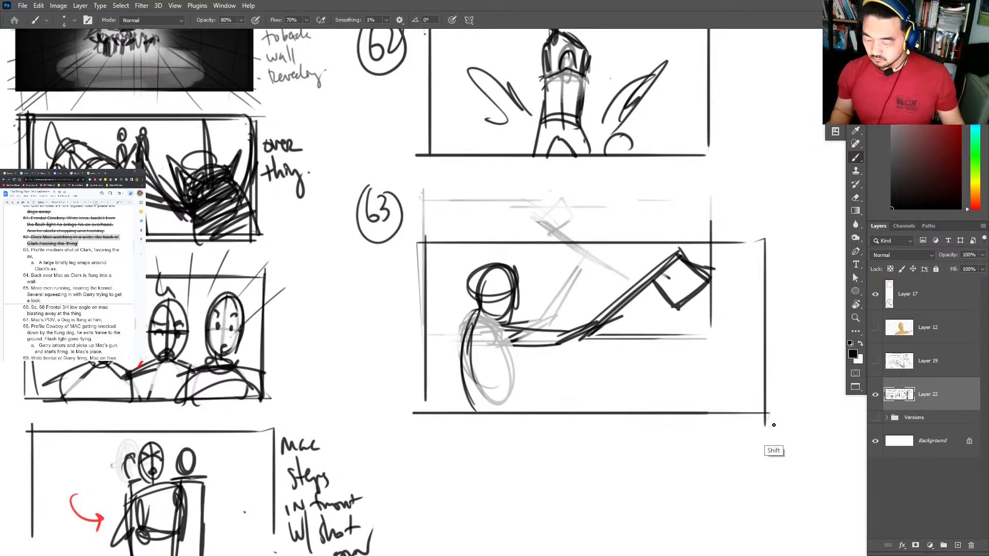
Extend panel 63's frame with new outer edges that make it wider and taller.
drag(710, 413, 805, 412)
drag(782, 431, 782, 312)
drag(803, 257, 783, 219)
mouse_move(811, 214)
mouse_down()
mouse_move(418, 215)
mouse_move(418, 419)
mouse_up()
Fade the surplus frame lines and old arm guides, and reinforce Clark's torso with dark ovals.
key(e)
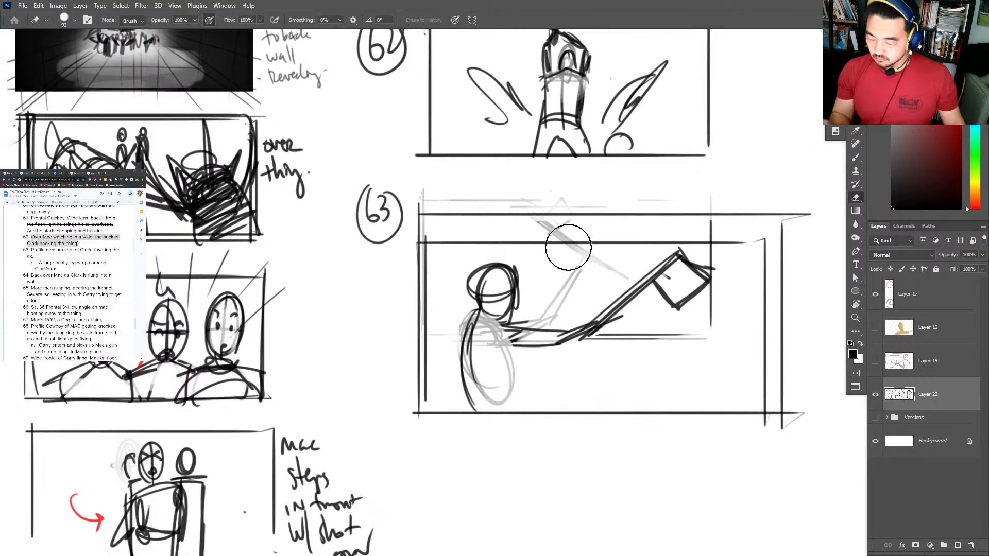
mouse_move(515, 235)
mouse_down()
mouse_move(785, 218)
mouse_move(782, 427)
mouse_up()
key(b)
mouse_move(485, 336)
mouse_down()
mouse_move(490, 392)
mouse_move(477, 332)
mouse_move(560, 344)
mouse_move(676, 249)
mouse_up()
Draw the creature's long leg reaching diagonally up from beyond panel 63's lower corner and coiling around the axe handle.
drag(660, 315, 612, 288)
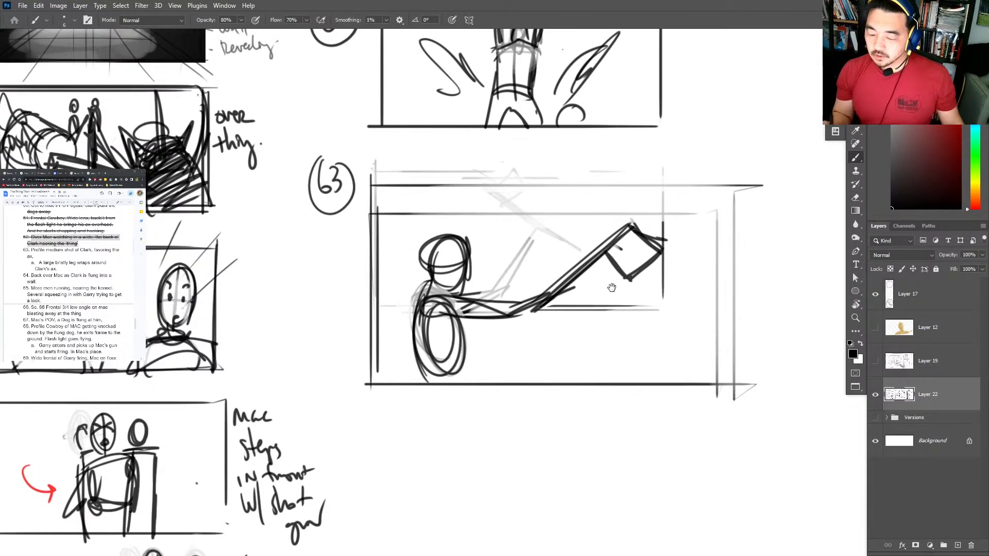
drag(455, 267, 427, 261)
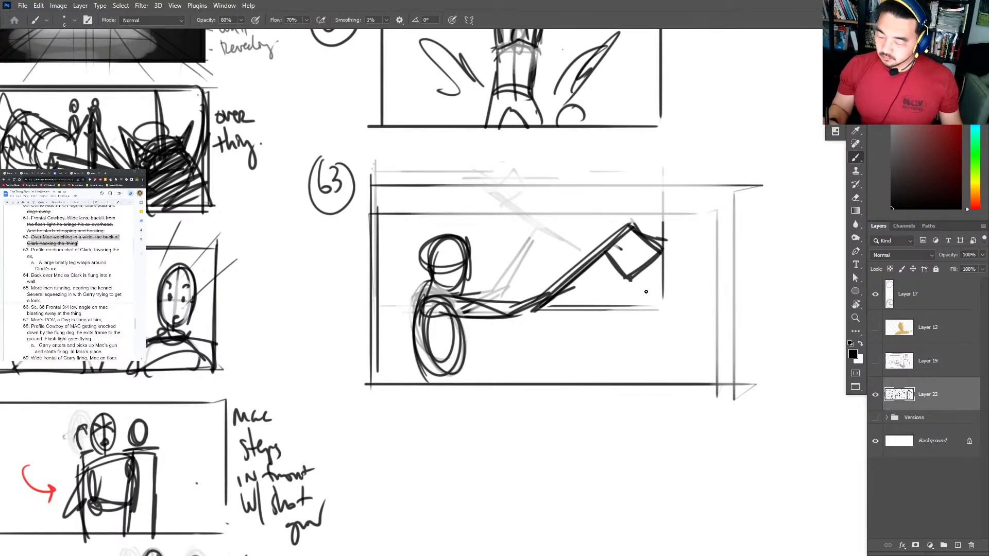
mouse_move(575, 275)
mouse_down()
mouse_move(586, 246)
mouse_move(603, 248)
mouse_move(791, 403)
mouse_move(793, 427)
mouse_move(820, 415)
mouse_up()
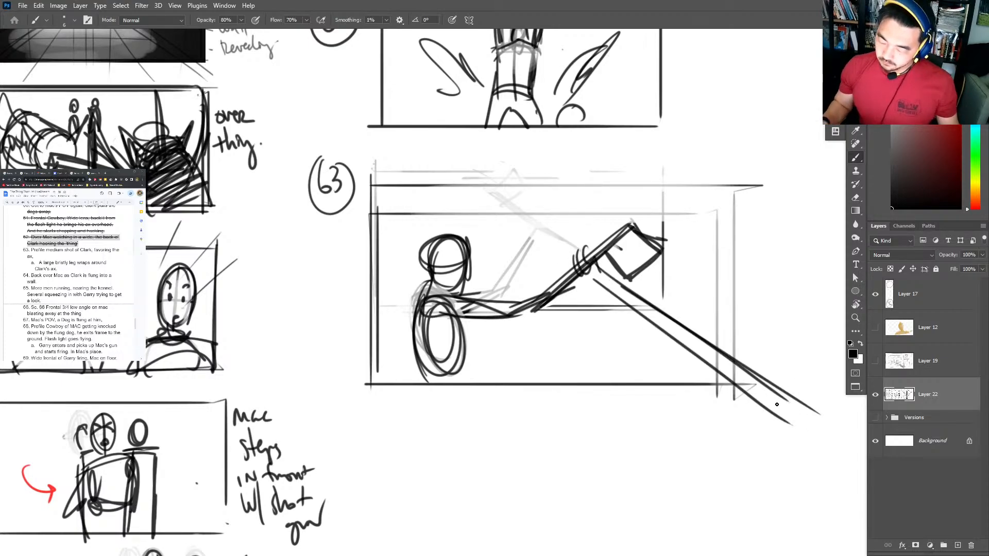
drag(581, 269, 735, 383)
drag(582, 272, 776, 395)
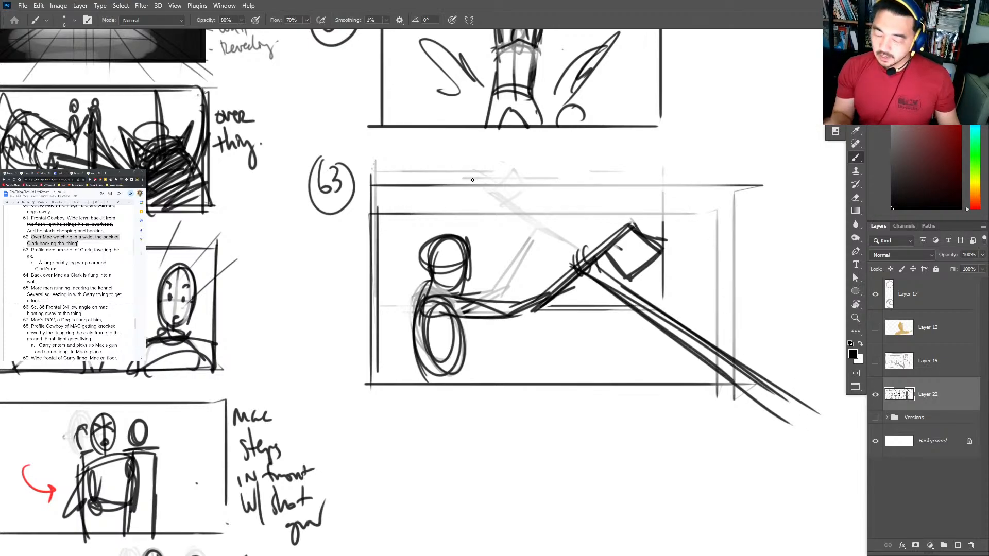
Draw tighter top, side and bottom frame lines in panel 63 and extend Clark's torso down past the lower edge.
click(367, 193)
shift+click(734, 192)
drag(736, 192, 737, 375)
shift+click(445, 374)
drag(415, 314, 446, 395)
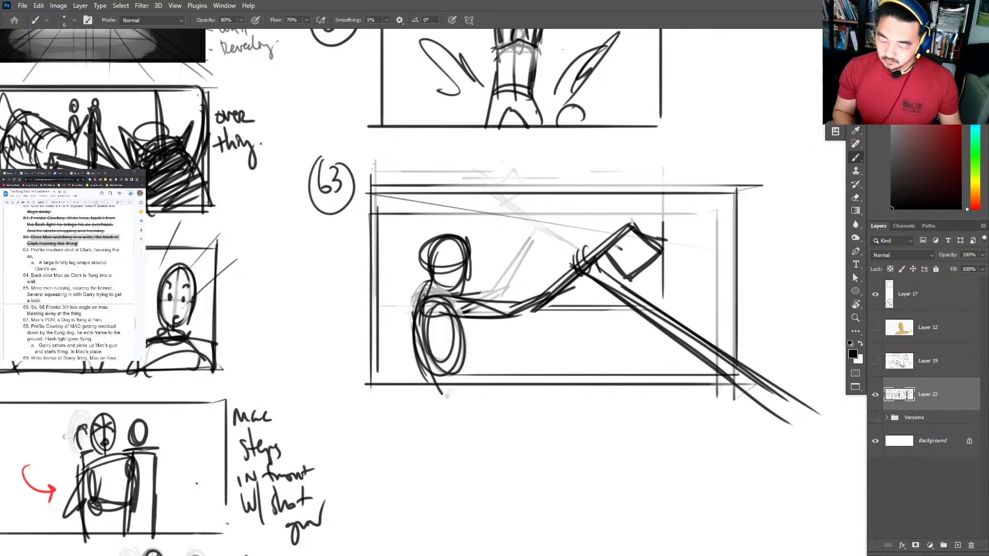
drag(470, 359, 478, 391)
Add short red emphasis marks above the point where the leg grips the axe handle.
click(951, 48)
drag(591, 216, 591, 242)
mouse_move(565, 214)
mouse_down()
mouse_move(576, 241)
mouse_move(554, 251)
mouse_up()
key(d)
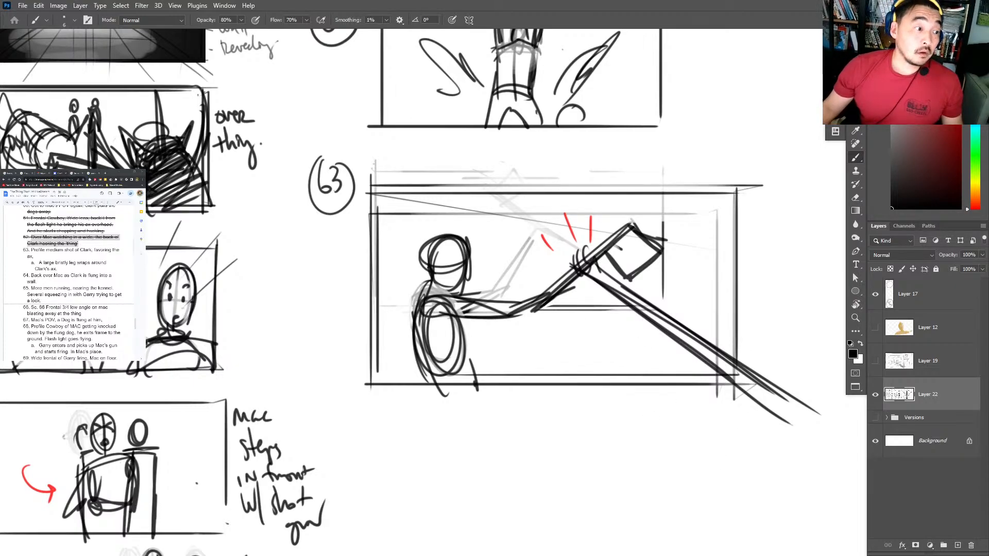
Strike through shot 63 and its sub-item in the shot list.
double_click(53, 268)
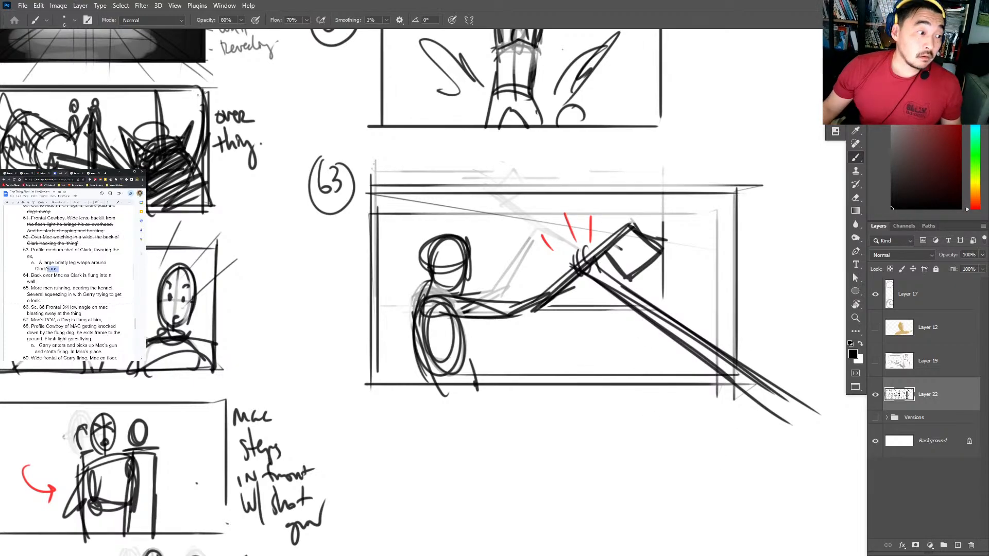
drag(53, 269, 24, 250)
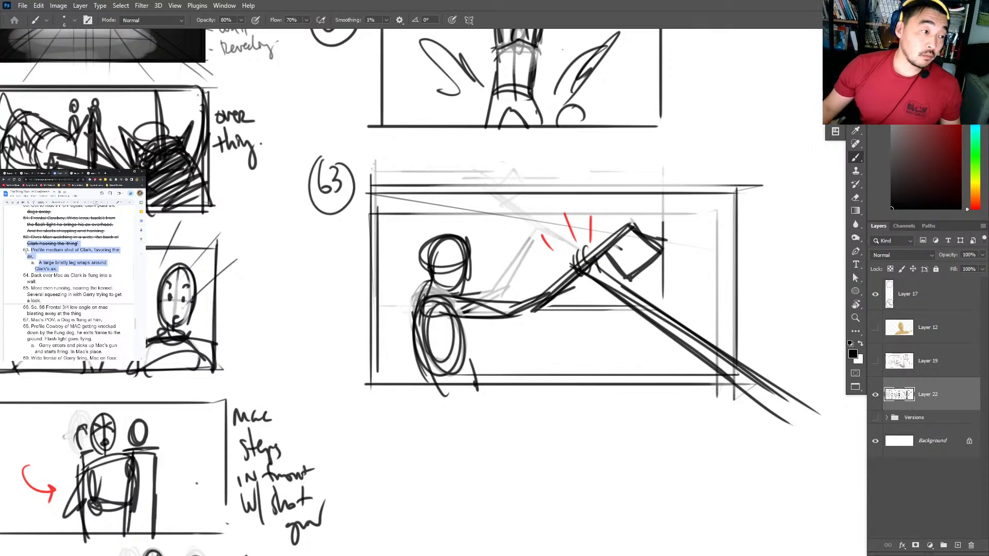
drag(25, 251, 25, 250)
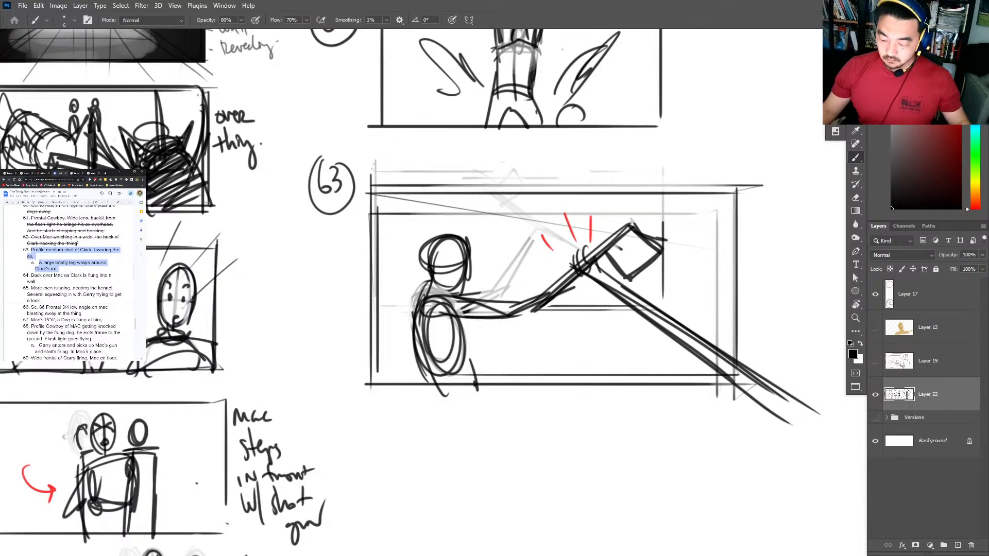
key(alt+shift+5)
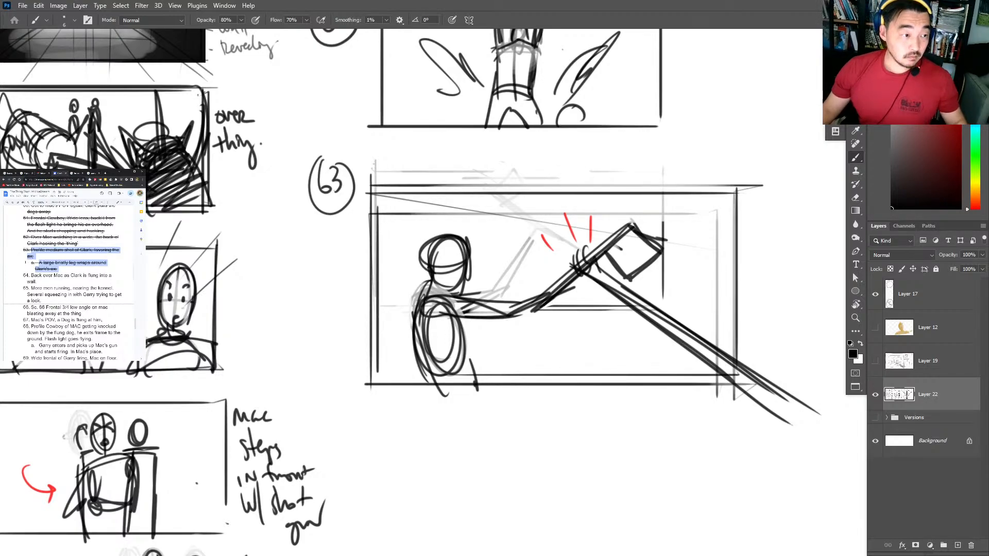
Draw a wide rectangular frame below panel 63 and label it with a circled 64.
scroll(447, 263, down, 5)
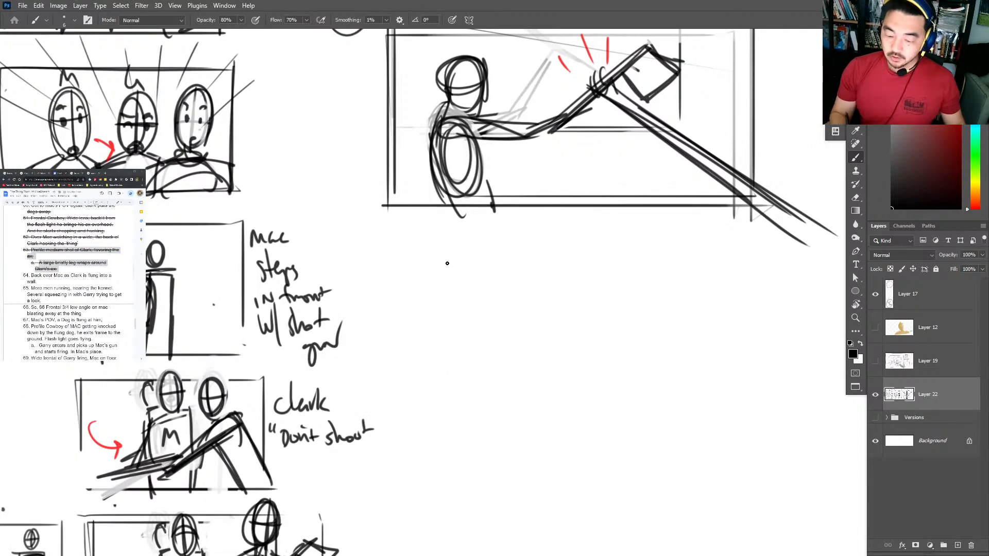
mouse_move(385, 247)
mouse_down()
mouse_move(393, 274)
mouse_move(372, 241)
mouse_move(421, 396)
mouse_up()
mouse_move(417, 253)
mouse_down()
mouse_move(752, 252)
mouse_move(756, 416)
mouse_move(409, 412)
mouse_up()
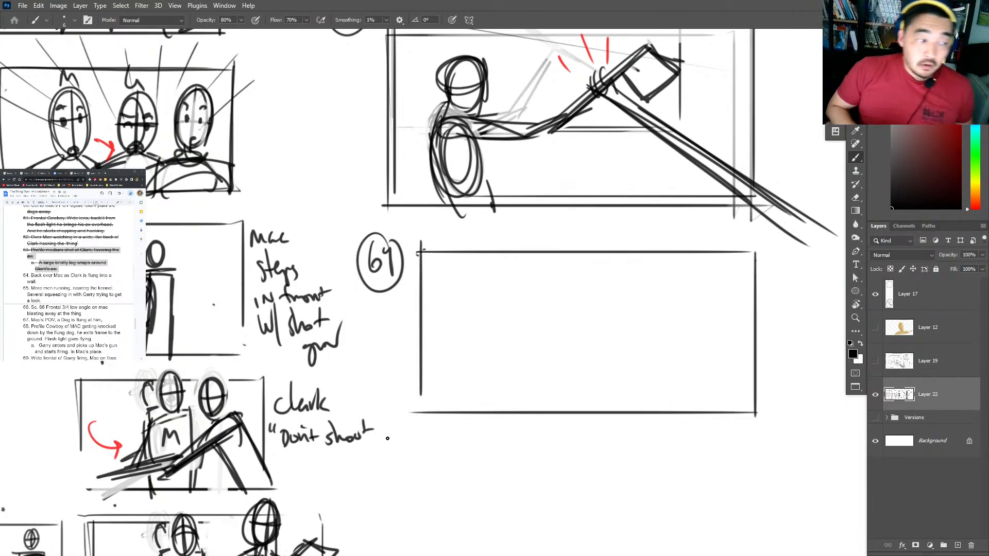
scroll(621, 298, right, 3)
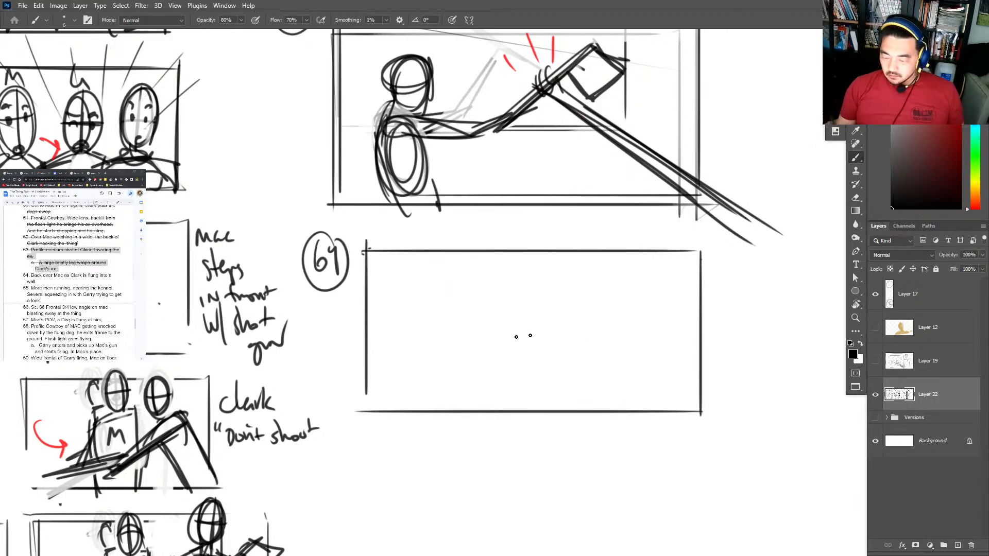
mouse_move(490, 296)
mouse_down()
mouse_move(495, 386)
mouse_move(486, 388)
mouse_up()
key(ctrl+z)
key(ctrl+z)
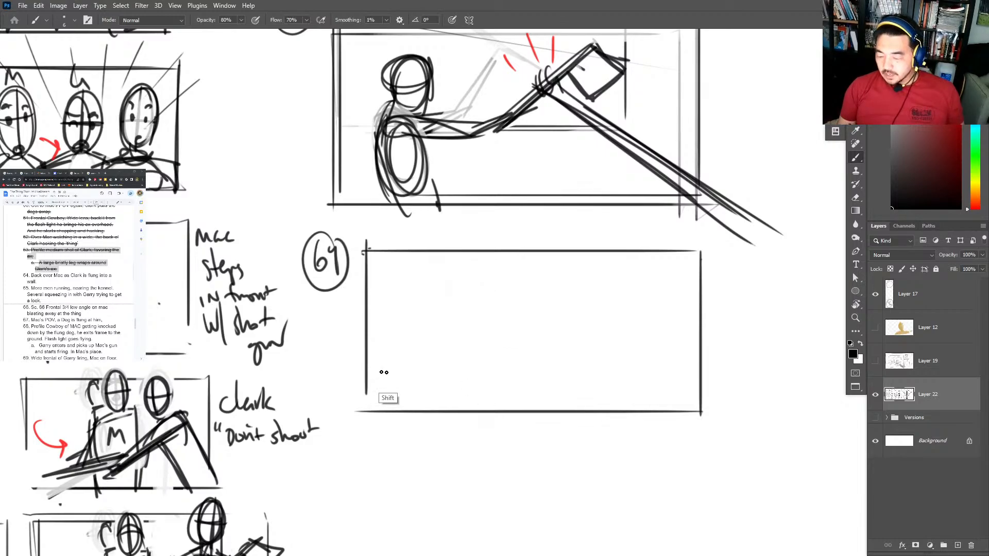
Lay in panel 64's horizon line, vertical centre line and perspective lines fanning out from the vanishing point.
drag(397, 329, 688, 328)
drag(548, 238, 538, 448)
drag(539, 332, 315, 396)
mouse_move(450, 469)
mouse_down()
mouse_move(543, 336)
mouse_move(642, 434)
mouse_up()
drag(645, 389, 649, 395)
Sketch the creature's limbs rising from the vanishing point, with one arching across to Clark's flung body in the upper corner.
mouse_move(535, 325)
mouse_down()
mouse_move(522, 345)
mouse_move(615, 274)
mouse_up()
mouse_move(539, 336)
mouse_down()
mouse_move(617, 287)
mouse_move(630, 303)
mouse_move(648, 302)
mouse_up()
mouse_move(634, 290)
mouse_down()
mouse_move(646, 287)
mouse_move(653, 324)
mouse_move(672, 262)
mouse_up()
drag(672, 262, 682, 318)
drag(533, 259, 522, 344)
mouse_move(522, 343)
mouse_down()
mouse_move(591, 324)
mouse_move(467, 328)
mouse_up()
drag(544, 344, 553, 339)
mouse_move(578, 296)
mouse_down()
mouse_move(648, 279)
mouse_move(618, 256)
mouse_up()
drag(646, 306, 672, 331)
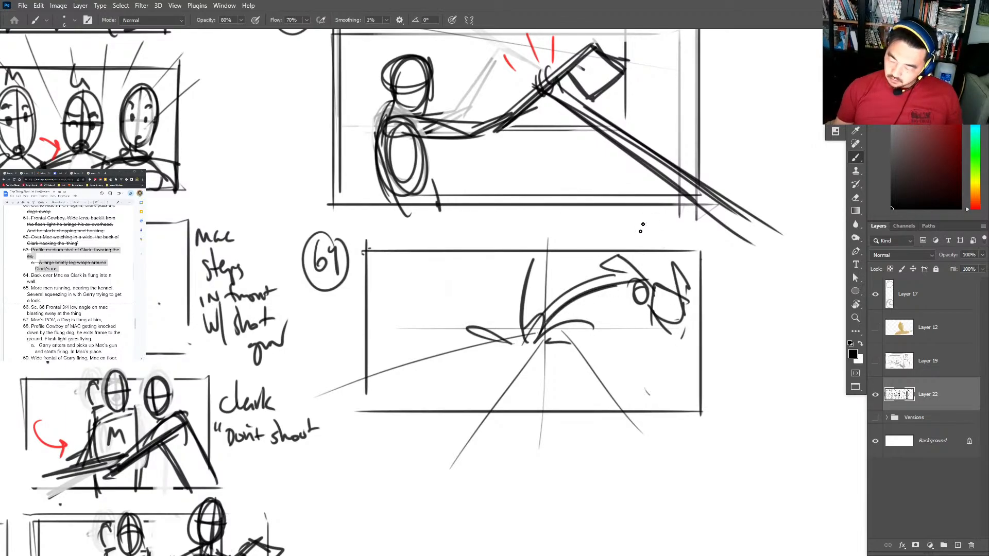
Add short impact lines radiating above Clark's body at the edge of panel 64.
mouse_move(639, 238)
mouse_down()
mouse_move(670, 272)
mouse_move(660, 308)
mouse_up()
key(ctrl+z)
key(ctrl+z)
drag(633, 228, 657, 282)
drag(670, 229, 671, 286)
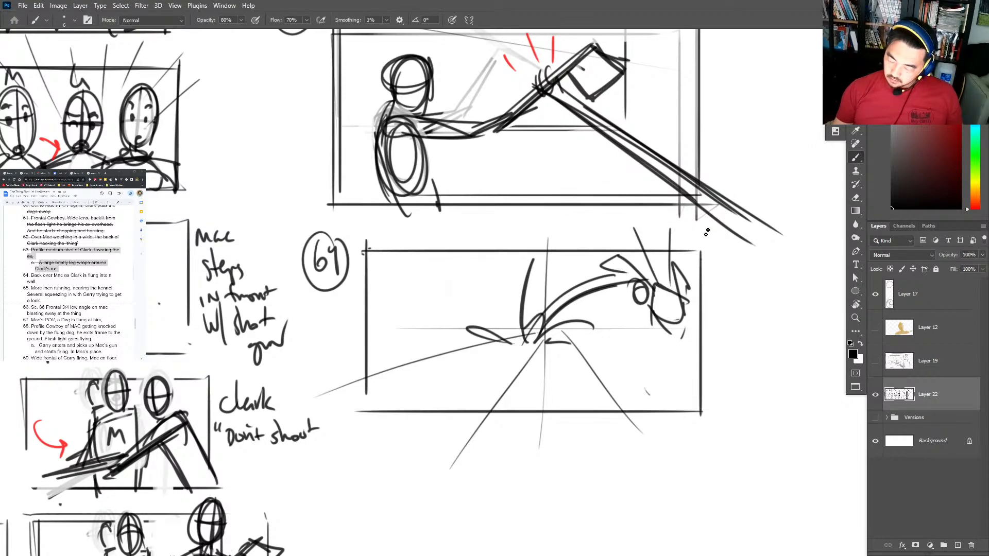
drag(705, 234, 693, 273)
Draw horizontal floor lines in panel 64 and perspective rays spreading from the creature toward the side where Clark lands.
drag(442, 374, 608, 375)
drag(447, 395, 601, 387)
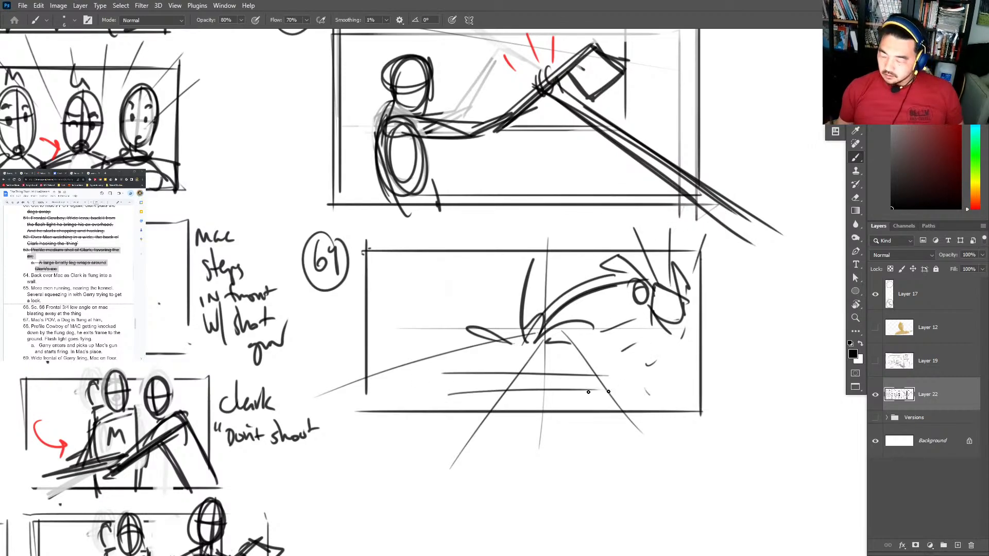
drag(435, 421, 590, 415)
drag(575, 356, 703, 439)
drag(590, 343, 753, 394)
drag(564, 328, 700, 318)
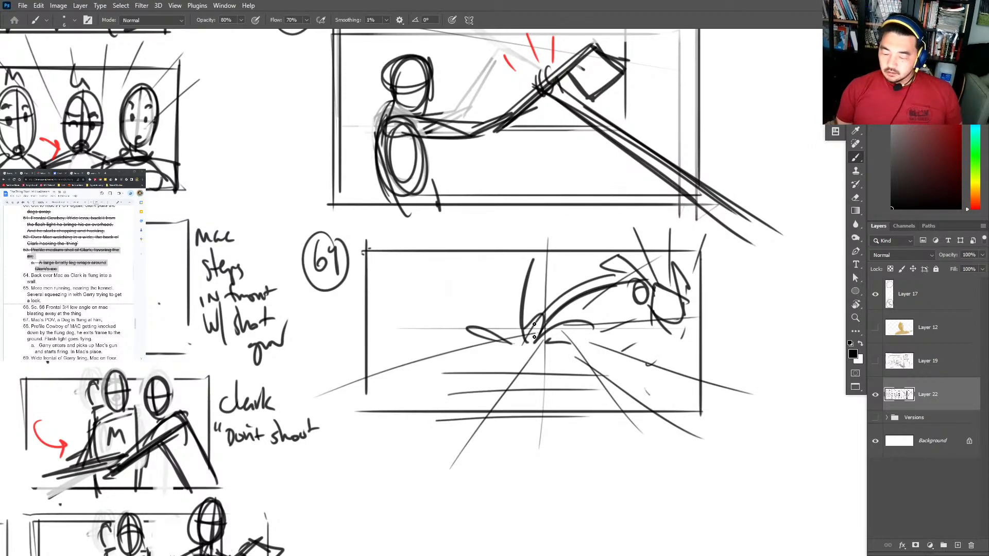
Draw more rays converging on the creature from the opposite side and upper edge of panel 64.
drag(325, 369, 515, 333)
drag(330, 298, 510, 328)
drag(397, 242, 503, 322)
drag(492, 245, 526, 327)
drag(544, 268, 537, 399)
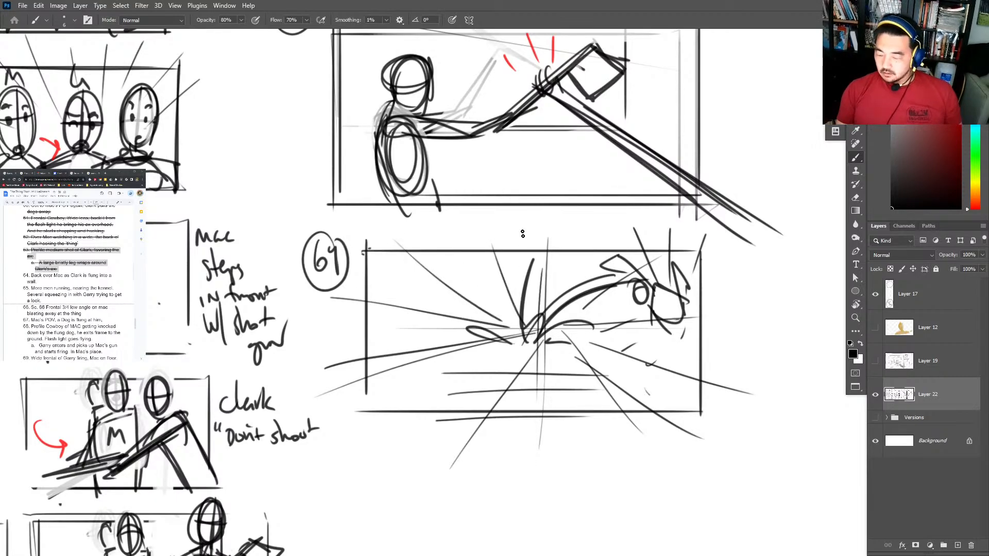
Sketch the creature's low body and legs at panel 64's centre and add a curved red arrow toward Clark.
drag(523, 241, 536, 390)
mouse_move(577, 339)
mouse_down()
mouse_move(535, 365)
mouse_move(494, 356)
mouse_move(574, 356)
mouse_move(587, 371)
mouse_up()
drag(501, 354, 489, 373)
drag(644, 316, 697, 326)
drag(687, 324, 705, 302)
click(960, 47)
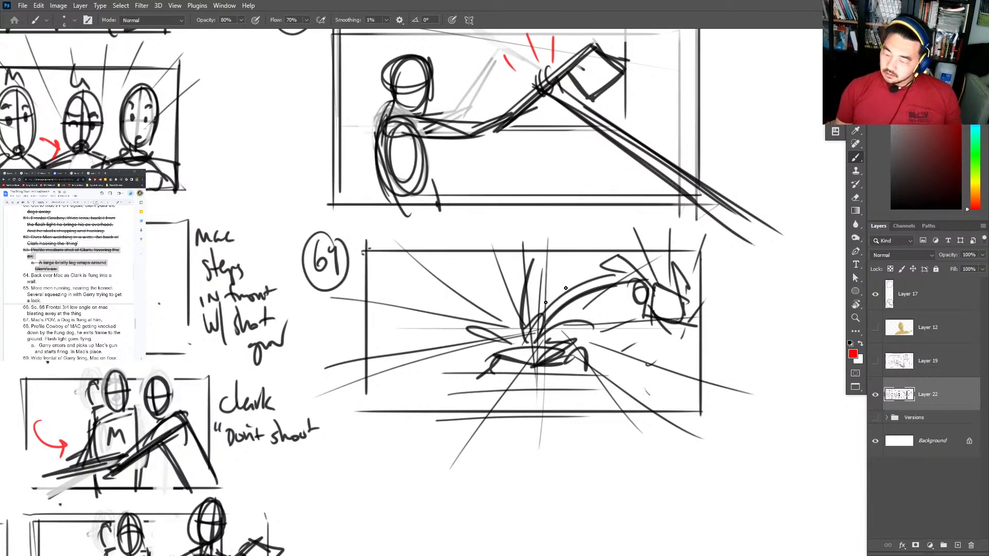
drag(466, 333, 619, 305)
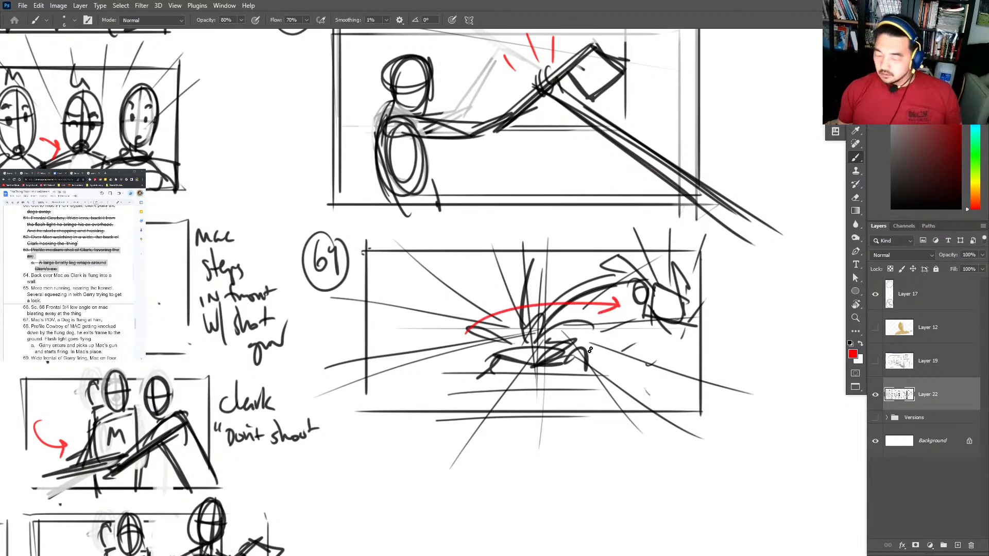
Lasso the panel 64 drawing, cut it to its own layer and flip it horizontally.
key(l)
mouse_move(725, 315)
mouse_down()
mouse_move(657, 455)
mouse_move(331, 407)
mouse_move(359, 237)
mouse_move(630, 233)
mouse_move(726, 310)
mouse_up()
key(ctrl+shift+j)
key(ctrl+t)
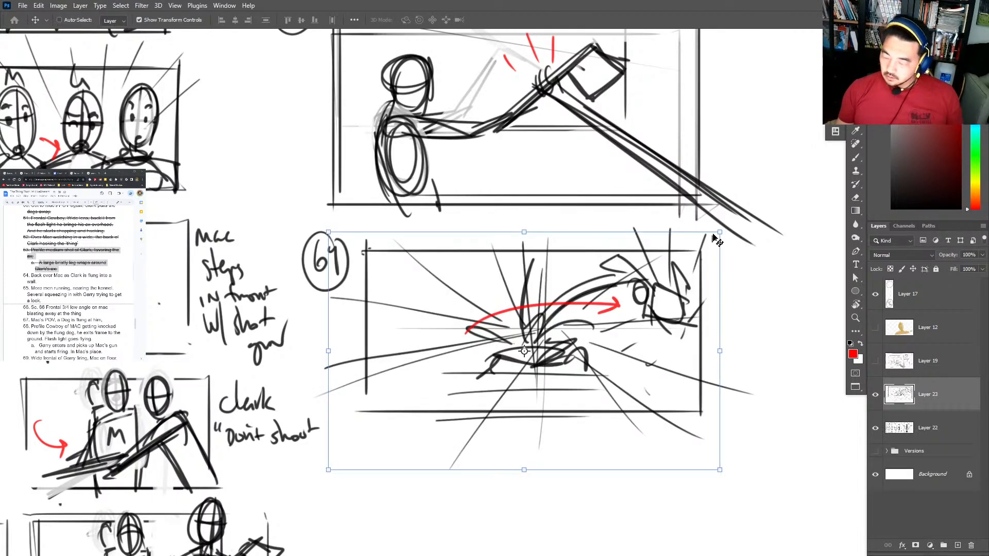
right_click(664, 303)
click(692, 504)
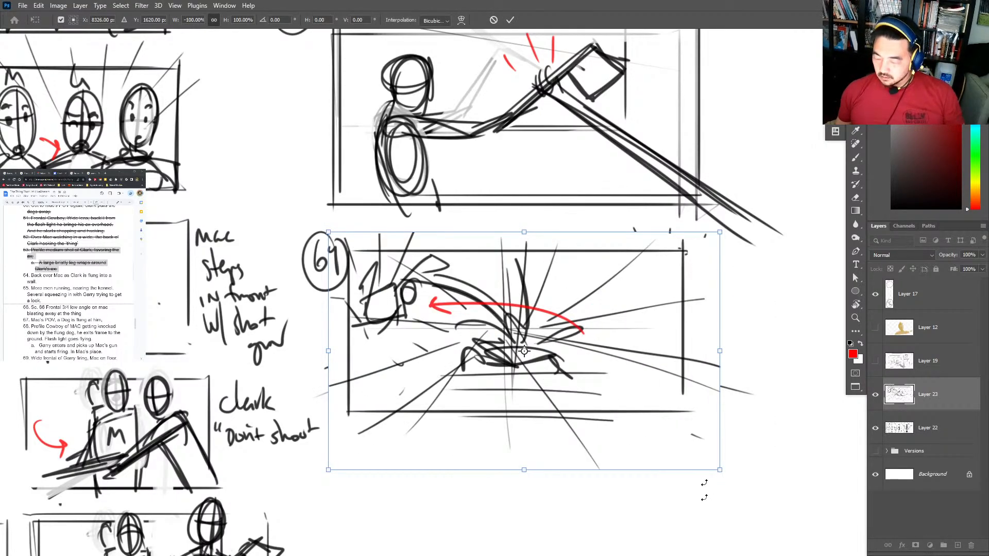
key(Return)
Move the flipped drawing beside the circled 64 and merge it down into Layer 22.
key(v)
drag(578, 328, 596, 330)
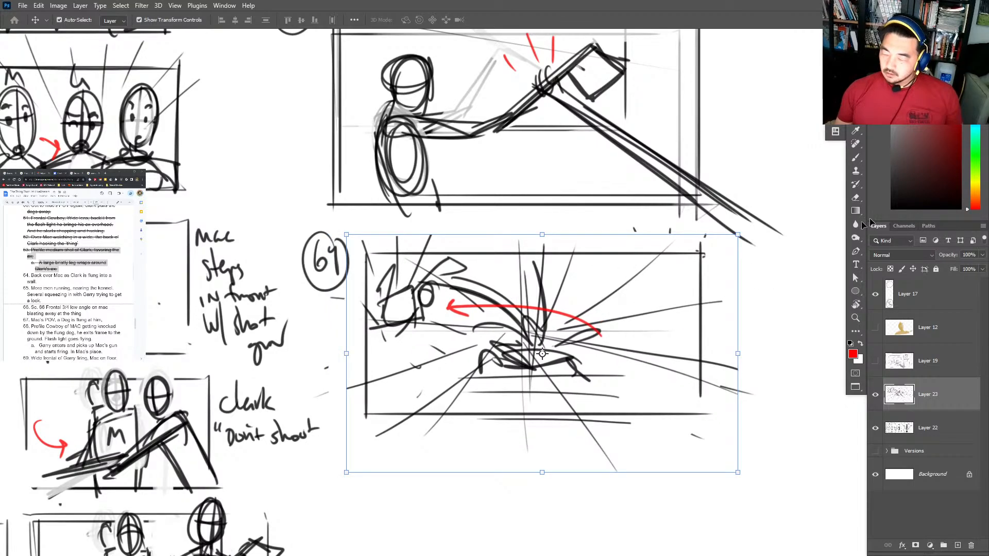
key(b)
key(d)
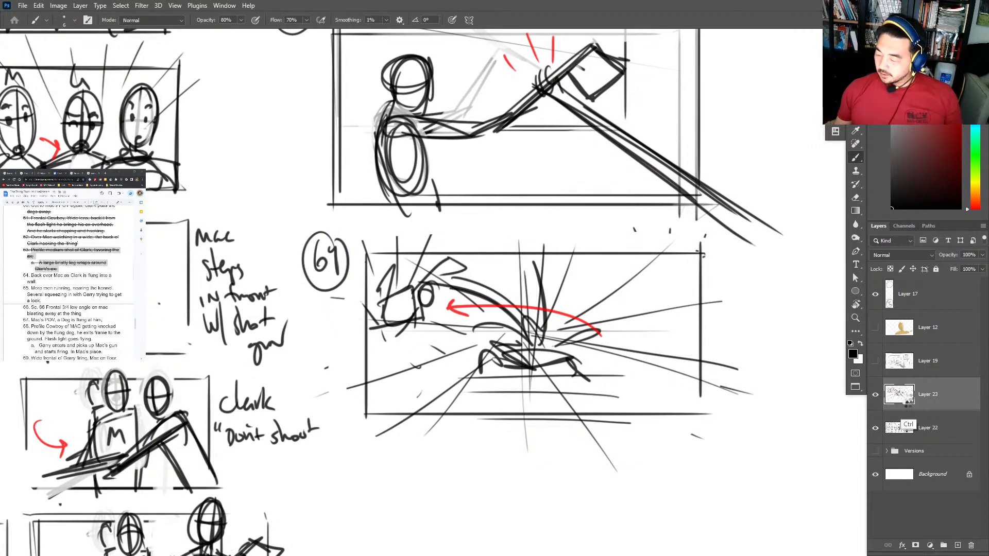
key(ctrl+e)
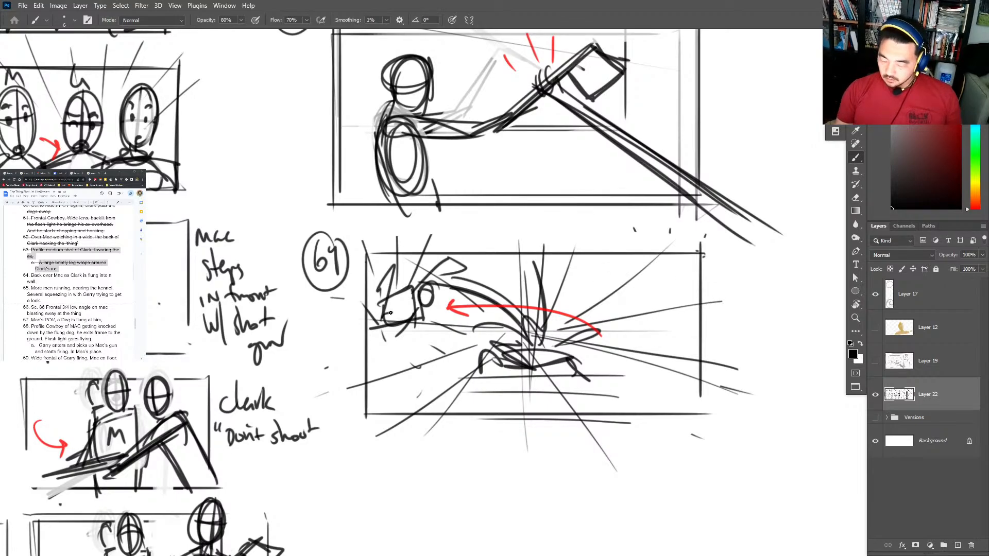
Rough in Clark's limbs in panel 64, fade that first version and redraw them in a flailing pose.
drag(394, 271, 359, 366)
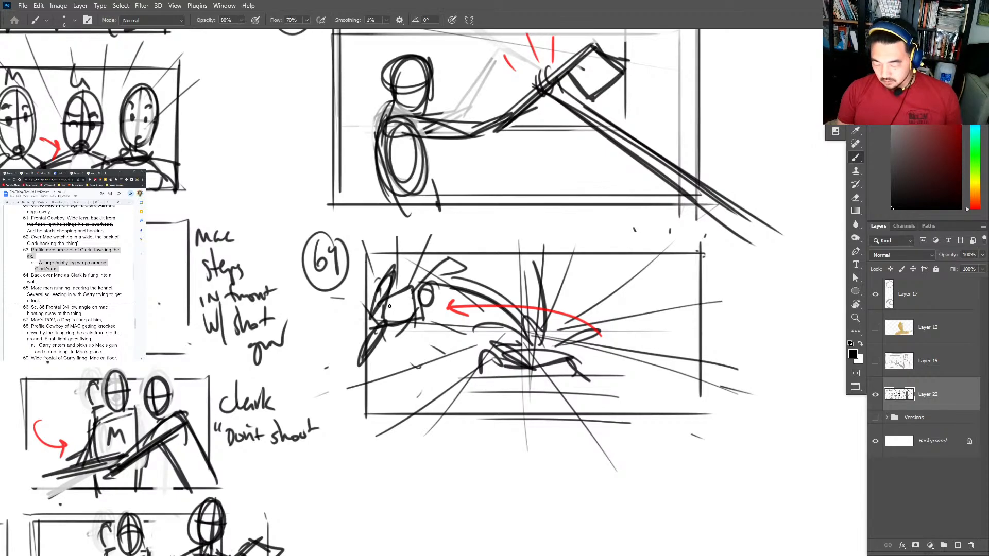
key(e)
mouse_move(397, 260)
mouse_down()
mouse_move(380, 352)
mouse_move(387, 276)
mouse_move(379, 348)
mouse_move(388, 301)
mouse_move(421, 313)
mouse_move(389, 297)
mouse_move(410, 326)
mouse_up()
key(b)
drag(397, 278, 361, 307)
drag(392, 332, 369, 358)
drag(381, 335, 365, 352)
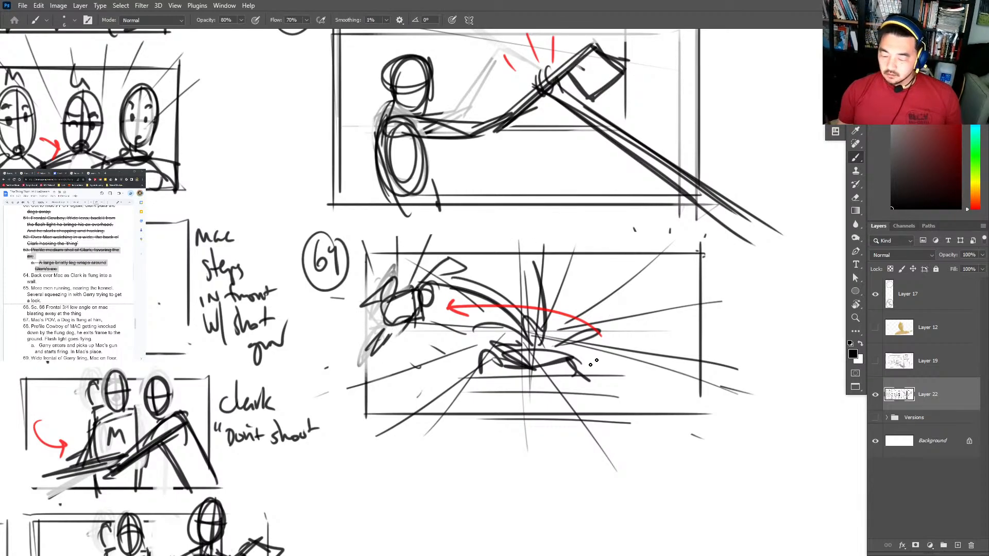
Reinforce the floor lines and the dark underside beneath the creature in panel 64.
drag(429, 385, 623, 380)
drag(487, 368, 514, 365)
drag(632, 388, 645, 394)
Write a circled 65 below panel 64.
drag(638, 391, 659, 216)
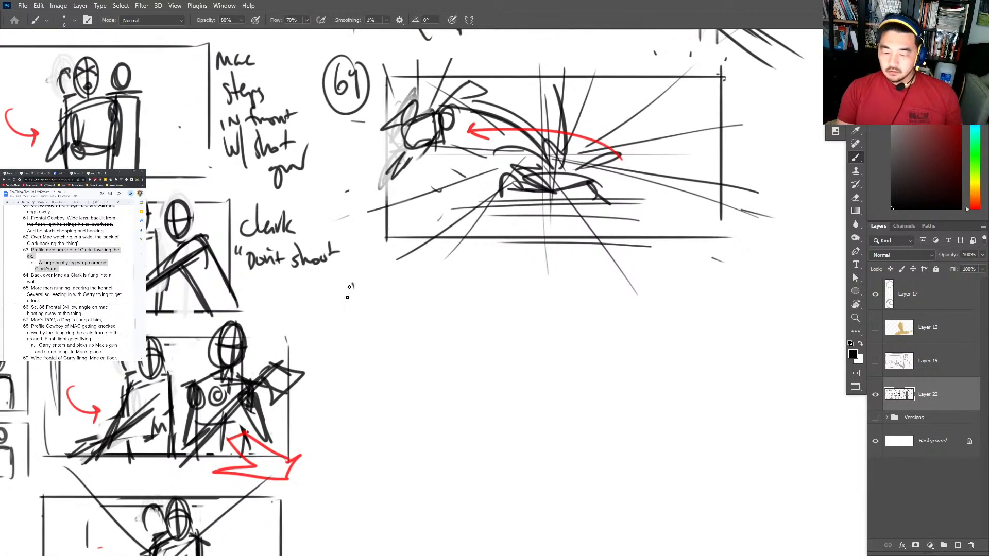
drag(358, 285, 354, 304)
drag(376, 284, 362, 315)
mouse_move(334, 330)
mouse_down()
mouse_move(361, 272)
mouse_move(329, 332)
mouse_up()
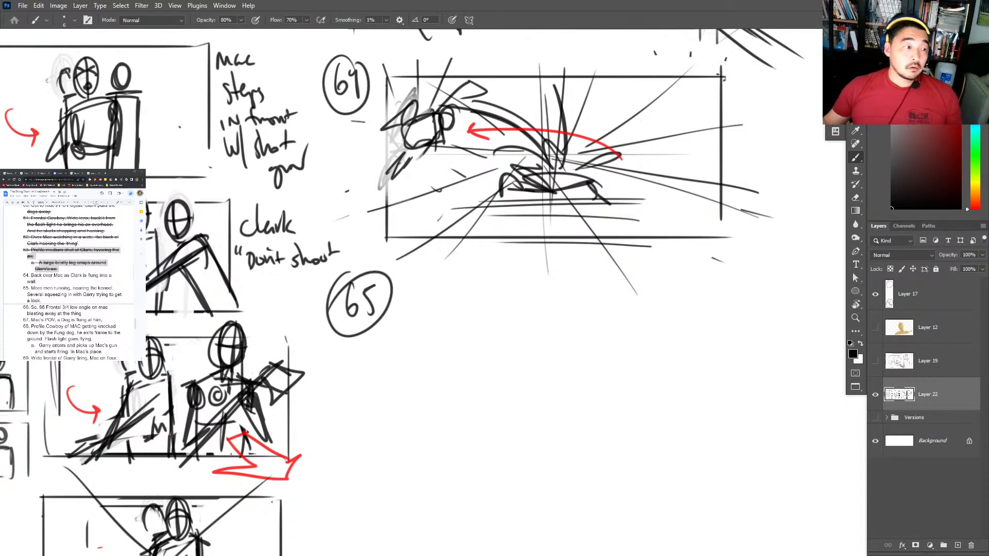
Strike through shot 64 in the shot list and read the descriptions of shots 65 and 66.
triple_click(23, 276)
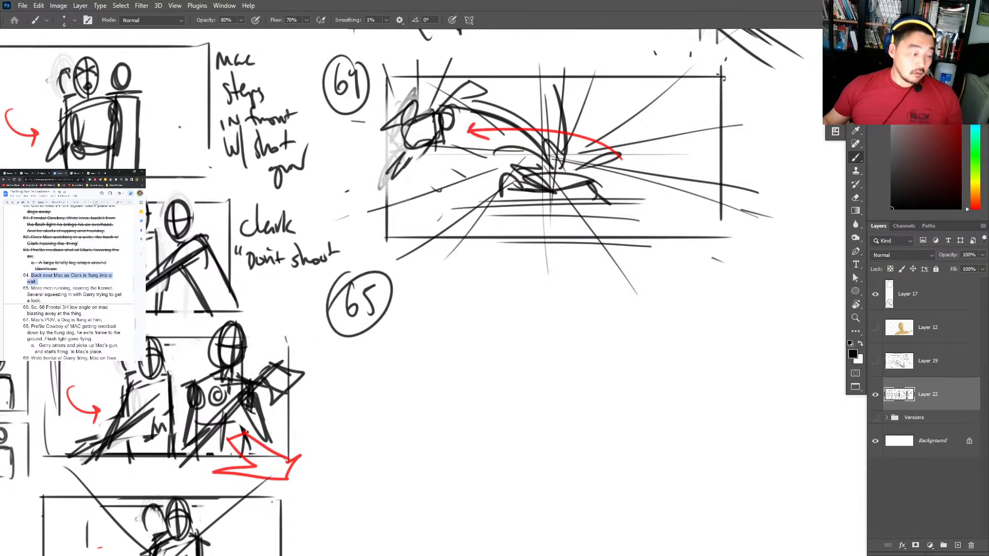
key(alt+shift+5)
scroll(70, 283, down, 1)
drag(30, 255, 113, 281)
click(112, 281)
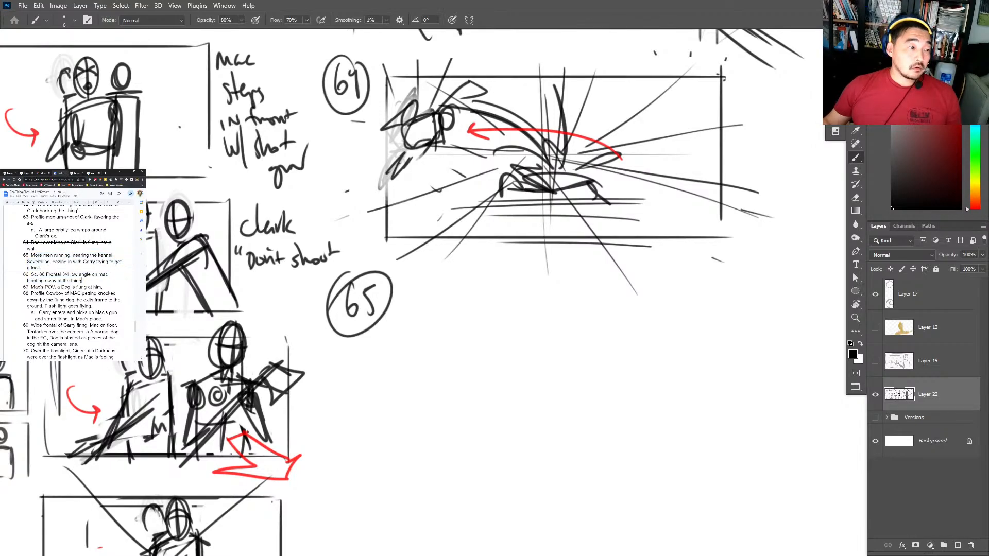
drag(30, 275, 91, 275)
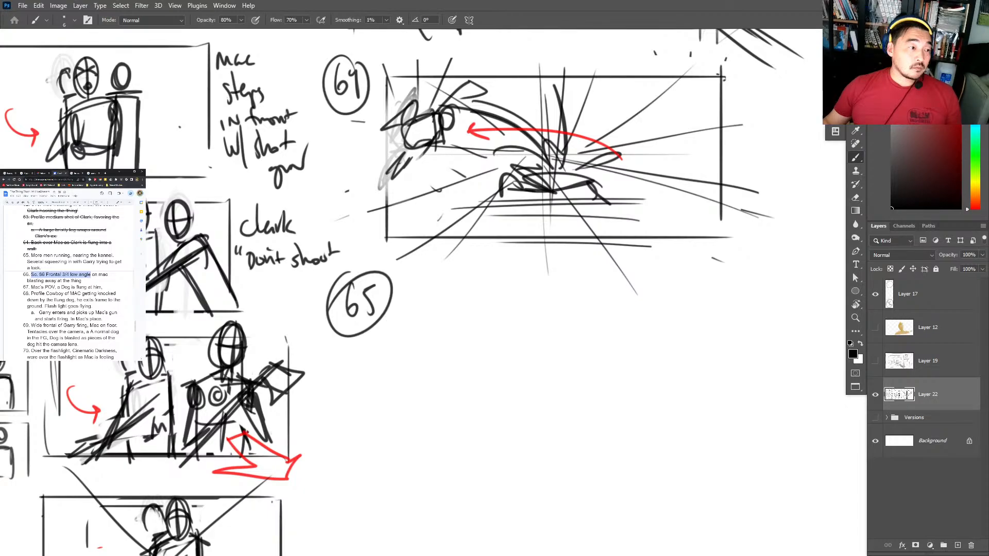
drag(91, 274, 83, 281)
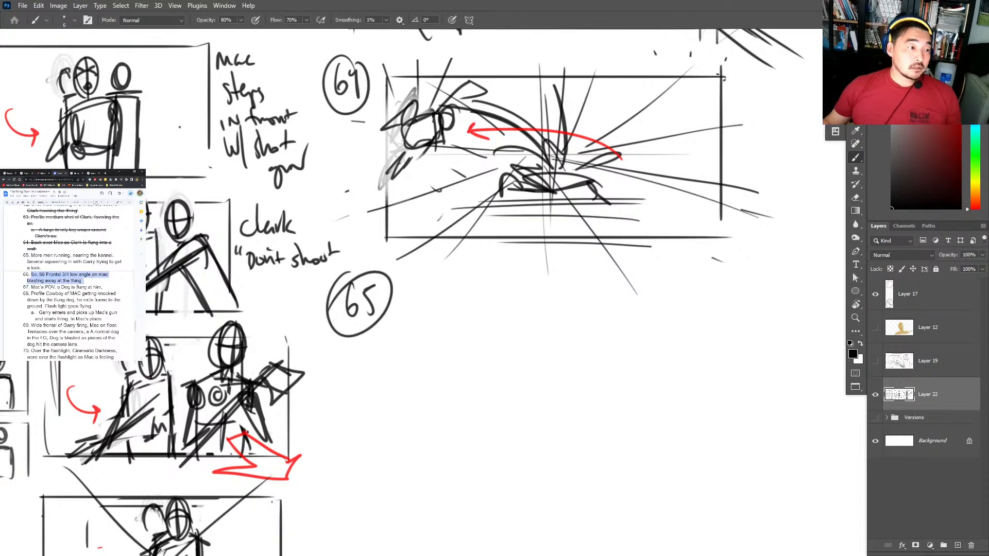
click(525, 377)
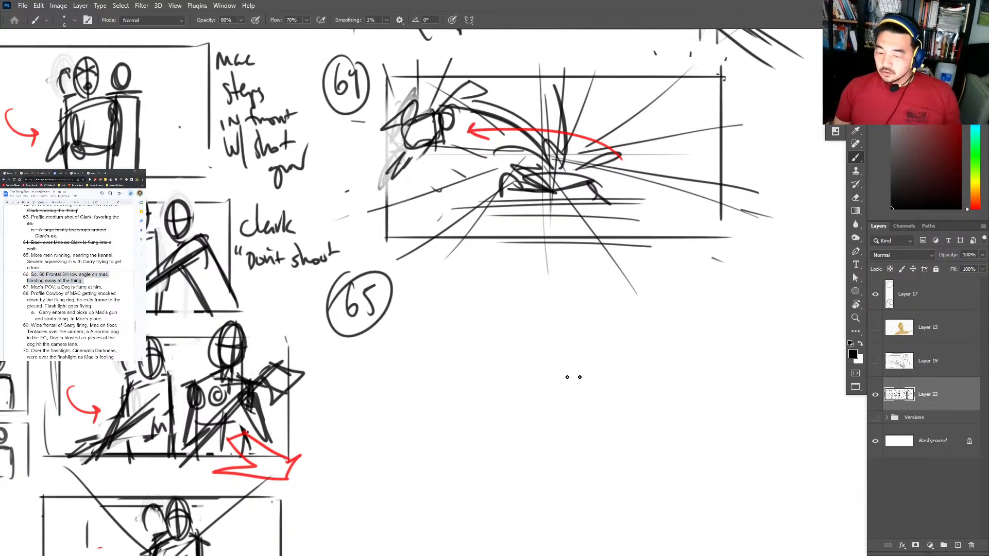
Draw the rectangular frame of panel 65 beside its number.
mouse_move(411, 282)
mouse_down()
mouse_move(411, 410)
mouse_move(633, 285)
mouse_up()
drag(652, 284, 653, 408)
drag(392, 408, 613, 408)
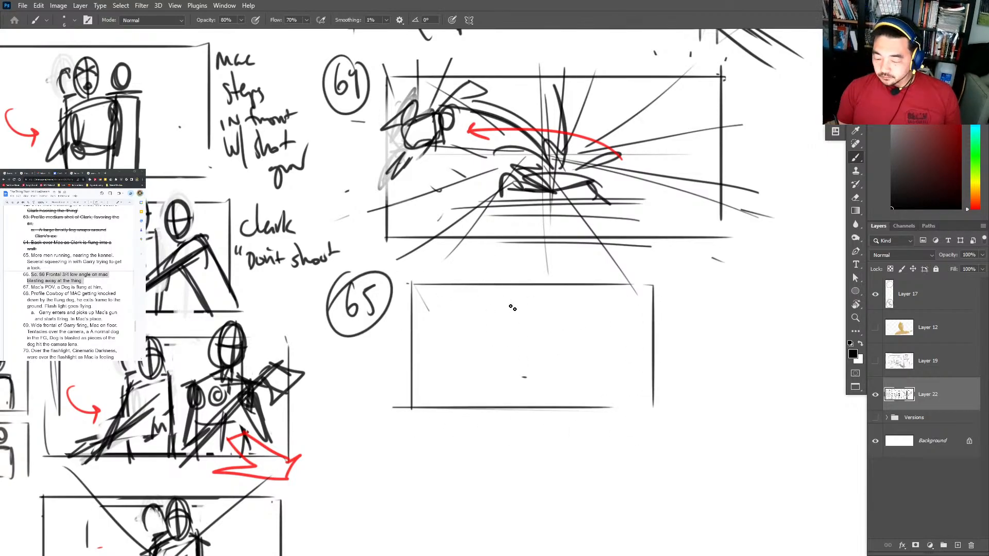
drag(503, 303, 498, 302)
key(ctrl+z)
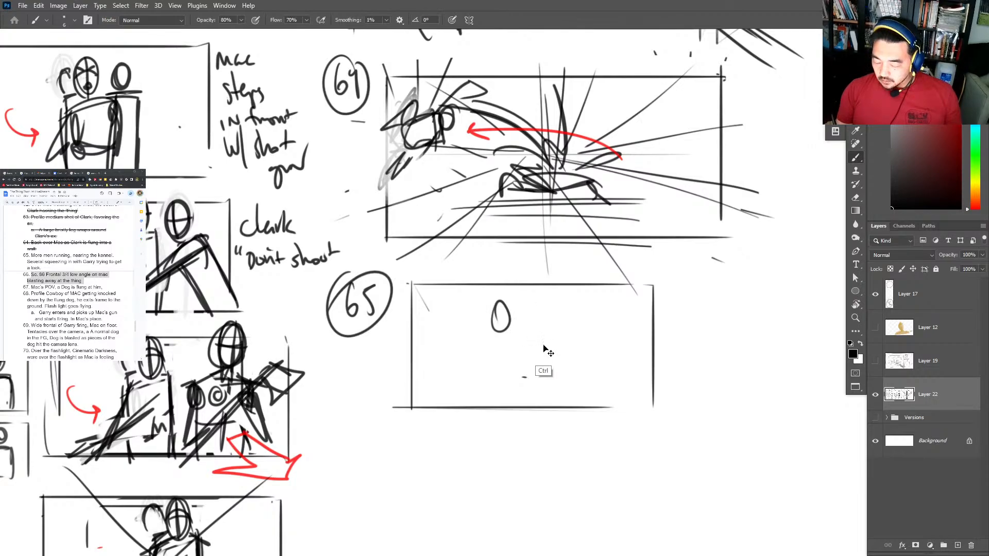
key(e)
drag(508, 338, 506, 367)
Lay in a horizon, a vertical centre line and perspective lines radiating from the middle of panel 65.
key(b)
drag(411, 357, 651, 356)
drag(536, 276, 536, 436)
drag(528, 361, 348, 403)
mouse_move(527, 374)
mouse_down()
mouse_move(433, 467)
mouse_move(662, 437)
mouse_up()
drag(516, 366, 714, 380)
drag(546, 364, 646, 287)
Rough in a row of five running men across panel 65 with simple oval heads and arched bodies.
drag(462, 286, 462, 402)
drag(483, 300, 485, 429)
drag(592, 289, 586, 391)
drag(514, 317, 570, 340)
mouse_move(557, 407)
mouse_down()
mouse_move(572, 404)
mouse_move(547, 416)
mouse_move(515, 412)
mouse_up()
mouse_move(476, 318)
mouse_down()
mouse_move(468, 335)
mouse_move(476, 321)
mouse_up()
drag(596, 313, 590, 350)
drag(590, 387, 609, 419)
drag(469, 412, 474, 415)
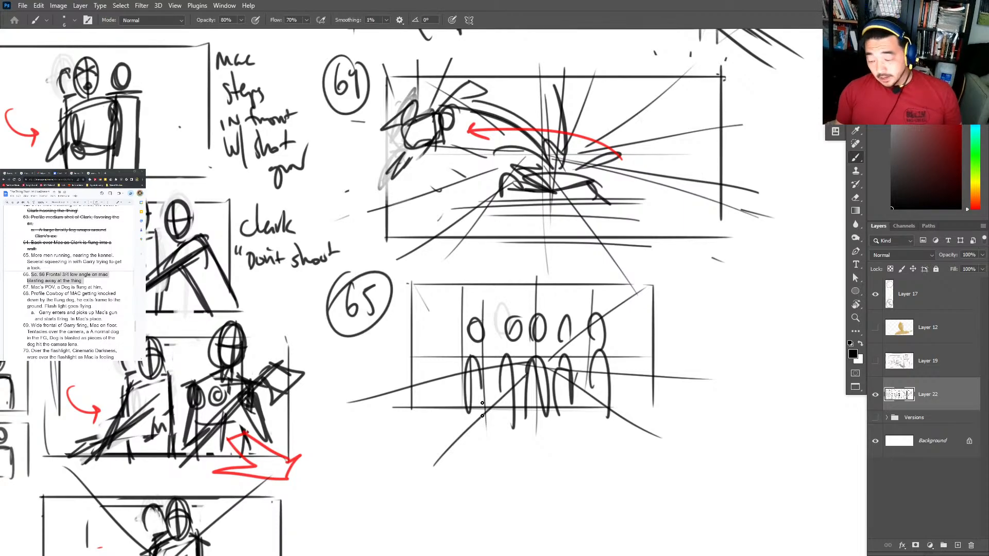
Draw a red block arrow at the men's feet in panel 65, pointing toward the camera.
key(super)
key(super)
drag(621, 358, 625, 298)
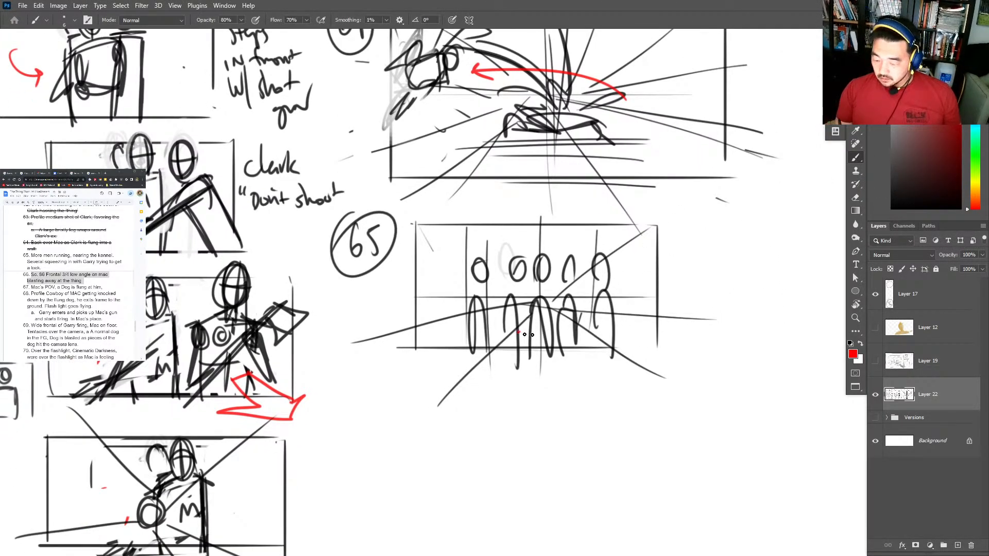
mouse_move(524, 335)
mouse_down()
mouse_move(520, 360)
mouse_move(569, 355)
mouse_up()
Write a circled 66 in black below panel 65 and draw the rectangular frame of its panel.
key(d)
drag(463, 419, 475, 279)
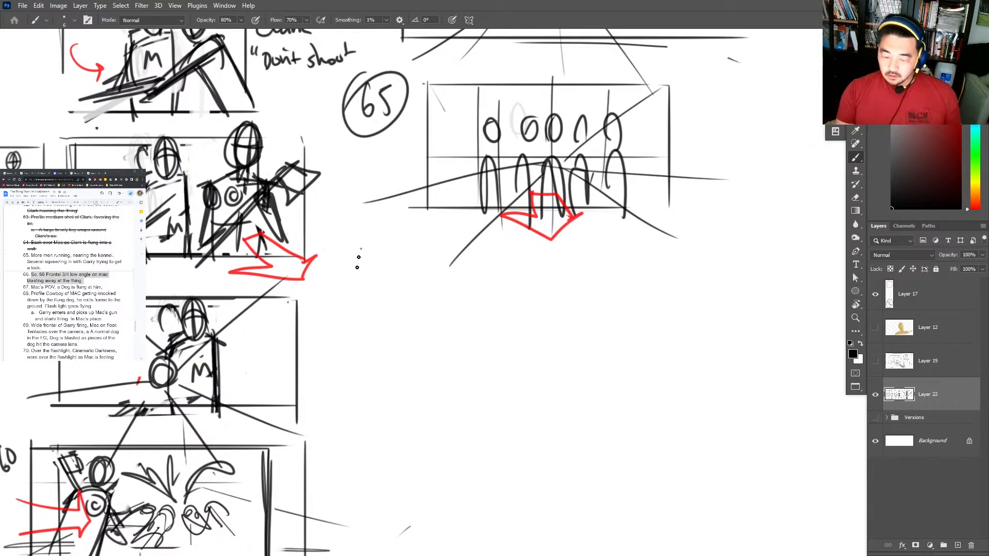
drag(356, 253, 363, 294)
mouse_move(377, 255)
mouse_down()
mouse_move(384, 289)
mouse_move(358, 248)
mouse_up()
mouse_move(417, 263)
mouse_down()
mouse_move(416, 389)
mouse_move(633, 263)
mouse_up()
drag(657, 254, 658, 391)
drag(412, 398, 648, 398)
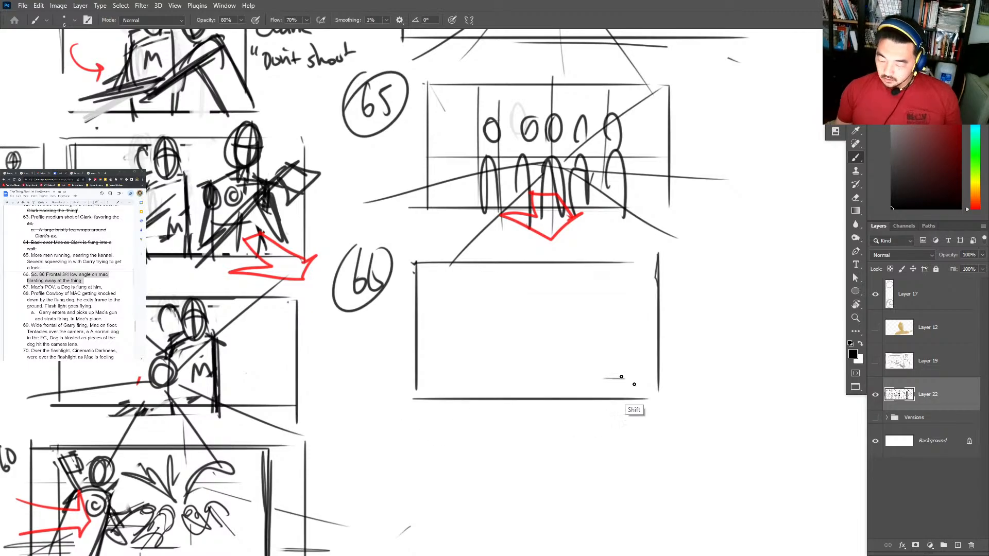
Rough in Mac from the front in panel 66 with an oval head, boxy torso, gun and upper perspective lines.
mouse_move(516, 277)
mouse_down()
mouse_move(526, 291)
mouse_move(507, 289)
mouse_move(514, 276)
mouse_up()
mouse_move(484, 336)
mouse_down()
mouse_move(515, 328)
mouse_move(539, 405)
mouse_move(491, 412)
mouse_up()
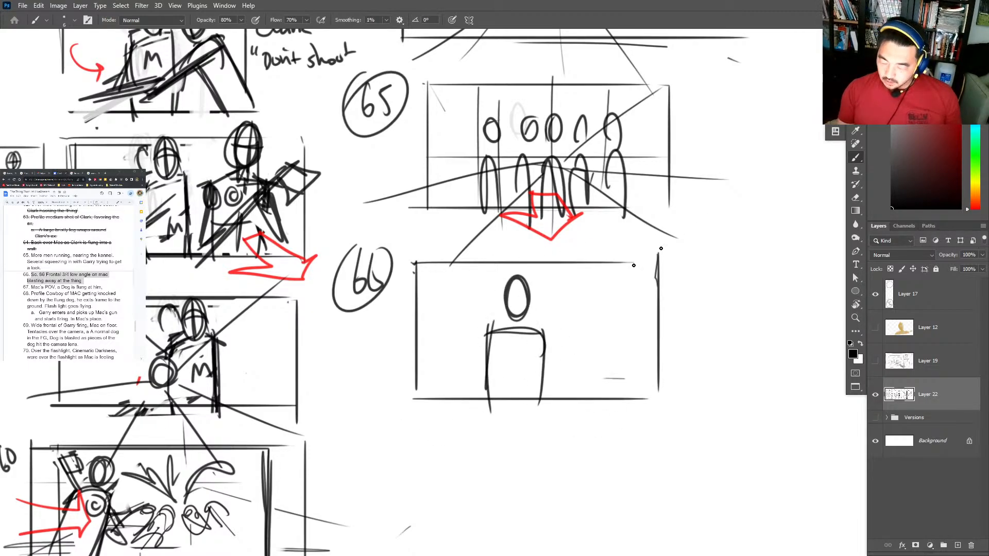
drag(668, 244, 553, 317)
mouse_move(611, 245)
mouse_down()
mouse_move(473, 382)
mouse_move(588, 352)
mouse_up()
drag(489, 379, 573, 366)
drag(507, 298, 532, 293)
Add more perspective and wall lines around Mac in panel 66 and label the panel MAC.
mouse_move(516, 272)
mouse_down()
mouse_move(519, 314)
mouse_move(585, 353)
mouse_move(662, 338)
mouse_up()
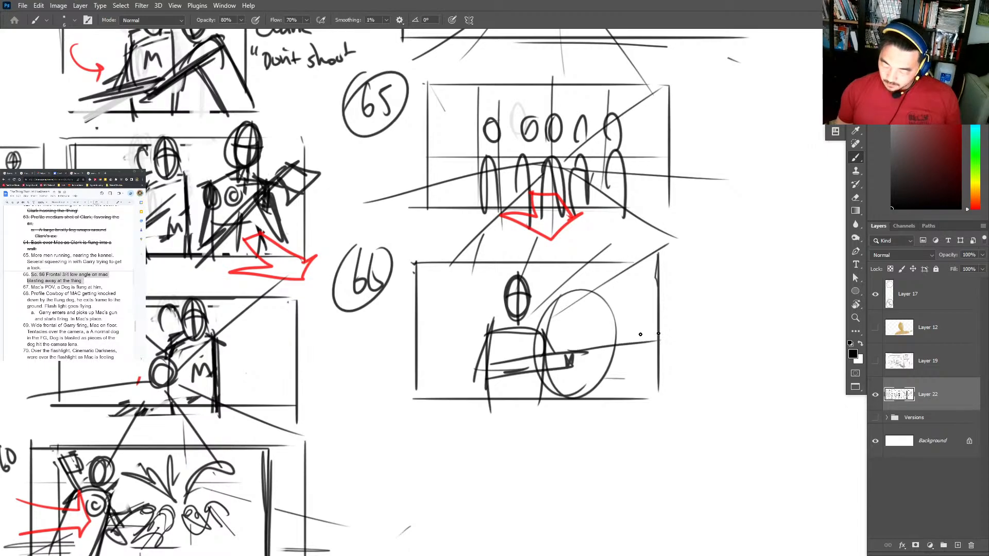
drag(566, 365, 646, 351)
drag(461, 281, 461, 423)
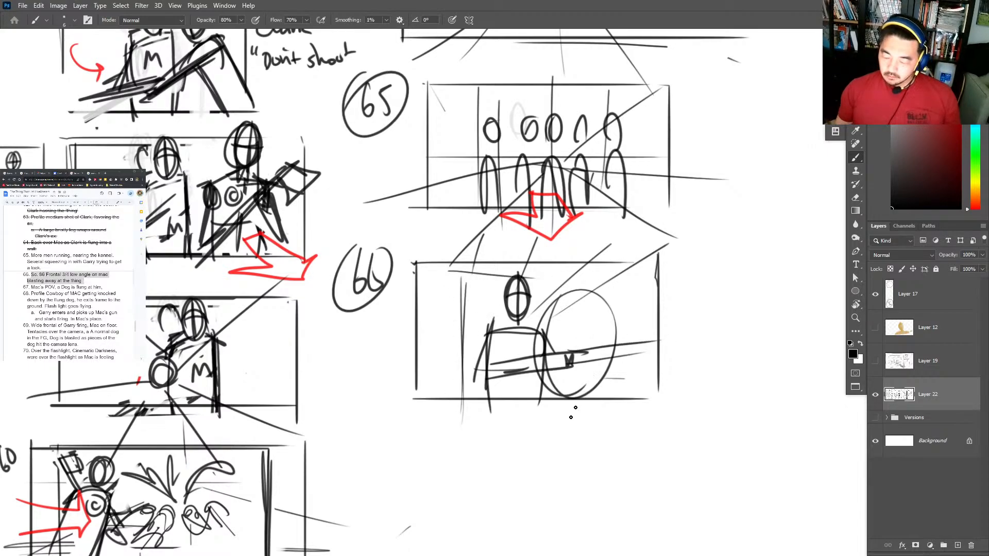
drag(576, 408, 594, 324)
drag(692, 222, 701, 216)
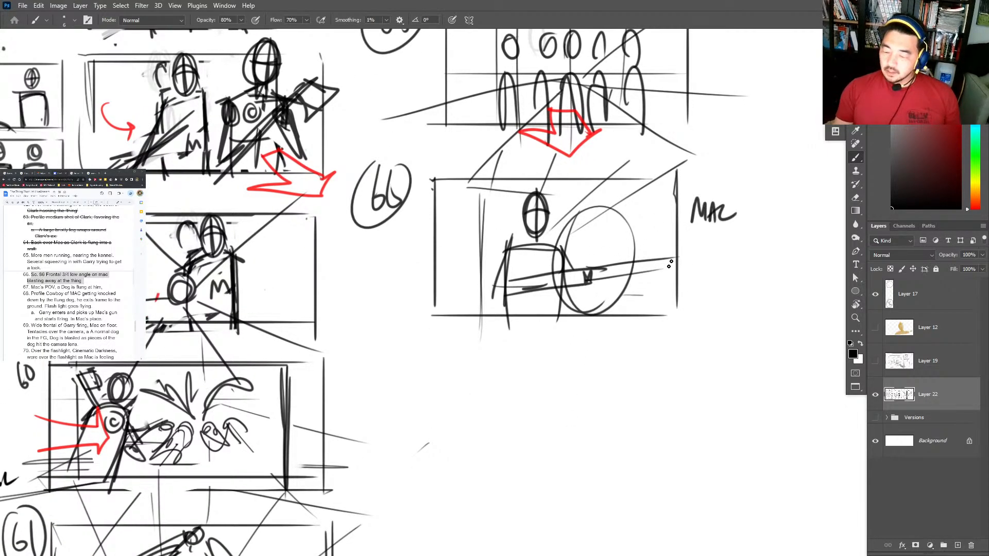
Write a circled 67 below panel 66 and highlight the shot 68 description in the shot list.
mouse_move(384, 366)
mouse_down()
mouse_move(386, 399)
mouse_move(390, 386)
mouse_up()
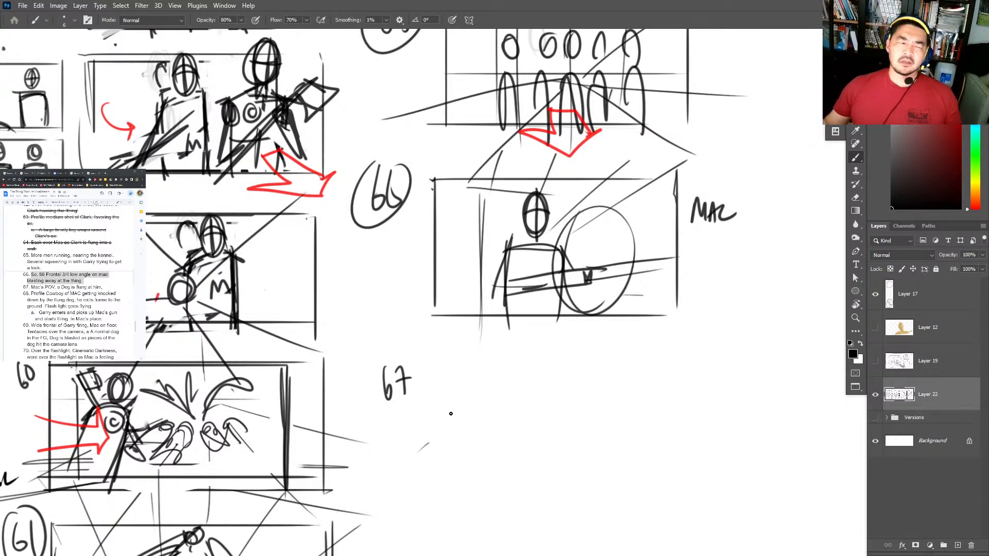
click(83, 312)
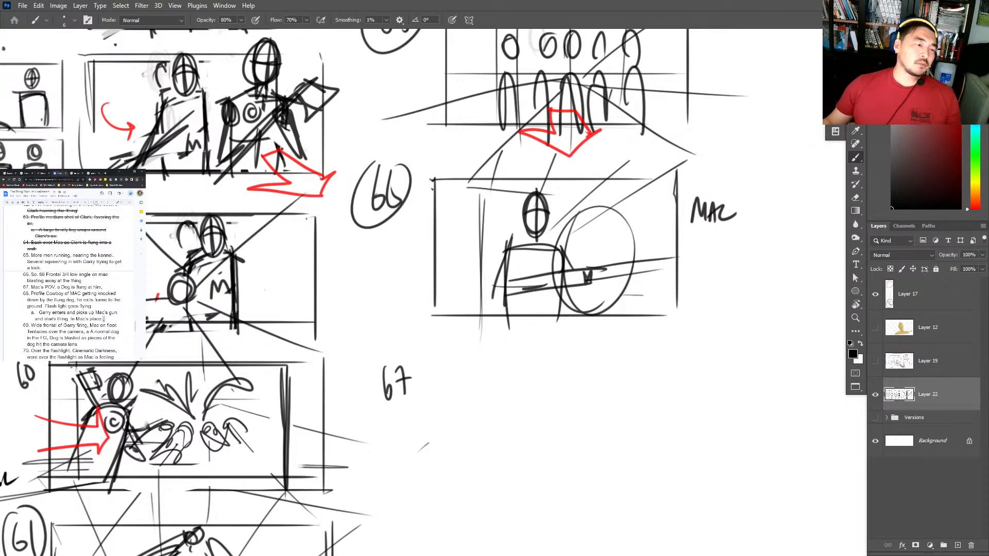
drag(103, 319, 31, 293)
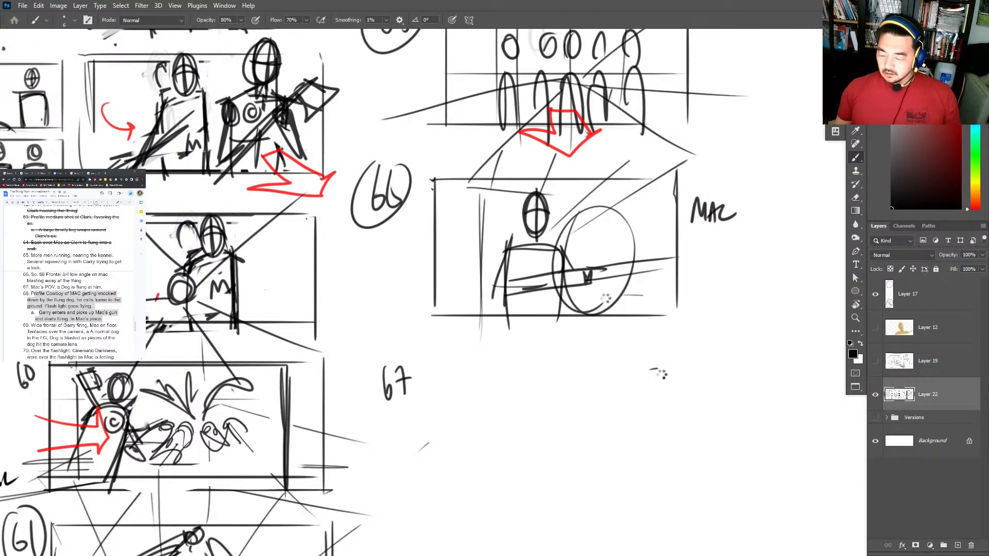
key(e)
scroll(655, 371, down, 3)
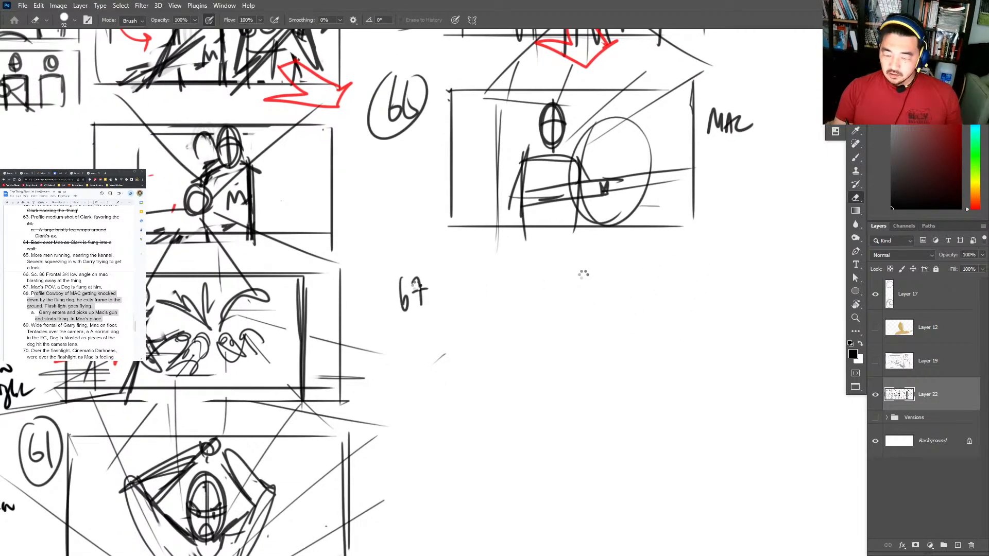
key(b)
drag(412, 267, 407, 267)
Draw the rectangular frame of panel 67 with straight edges.
click(450, 406)
shift+click(451, 268)
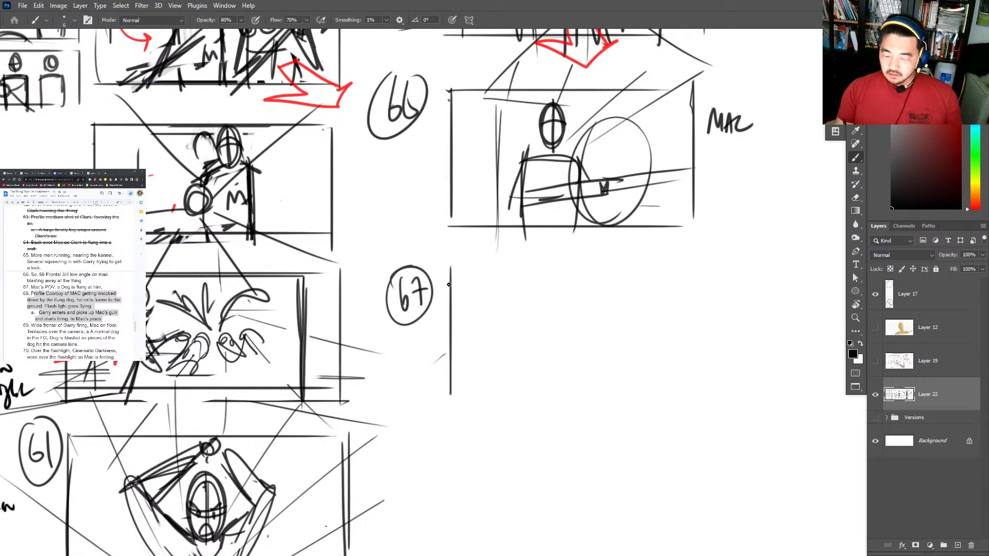
shift+click(707, 268)
shift+click(708, 399)
drag(706, 401, 546, 401)
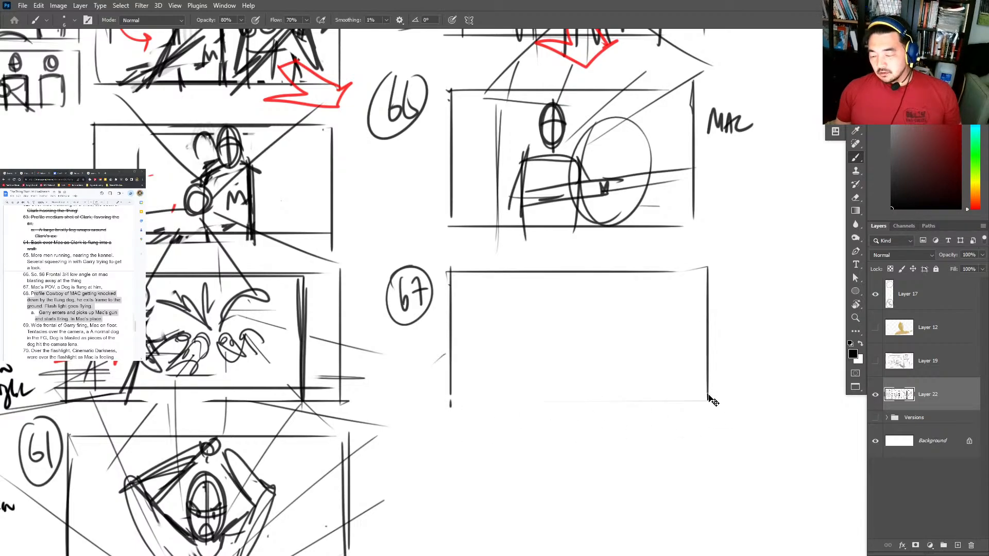
key(ctrl+z)
drag(706, 405, 456, 405)
Duplicate the three earlier panels of Mac's close-up, the black POV and the hurled dog onto a new layer and place them at panel 67.
key(z)
key(b)
mouse_move(418, 463)
mouse_down()
mouse_move(477, 421)
mouse_move(412, 463)
mouse_move(400, 362)
mouse_move(609, 335)
mouse_up()
key(z)
drag(479, 298, 502, 302)
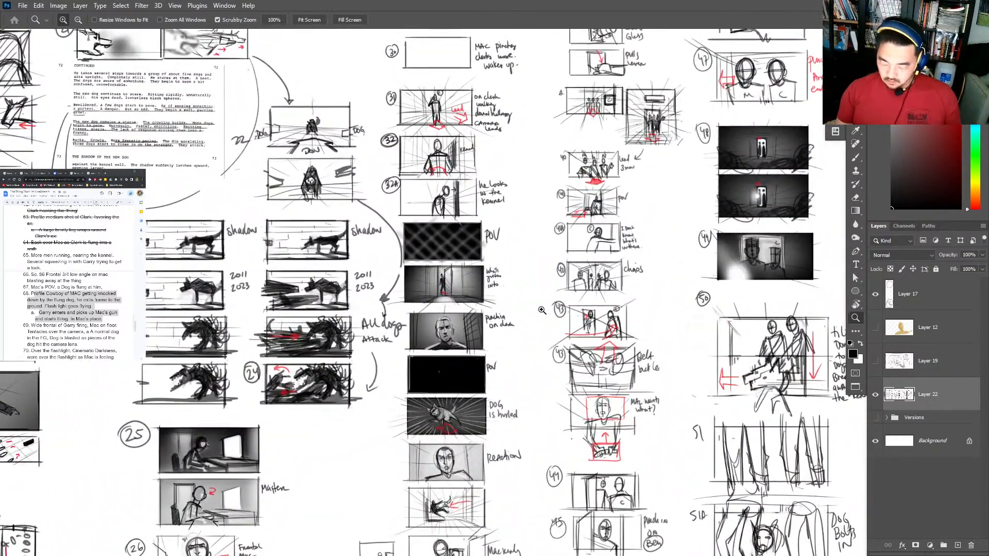
key(m)
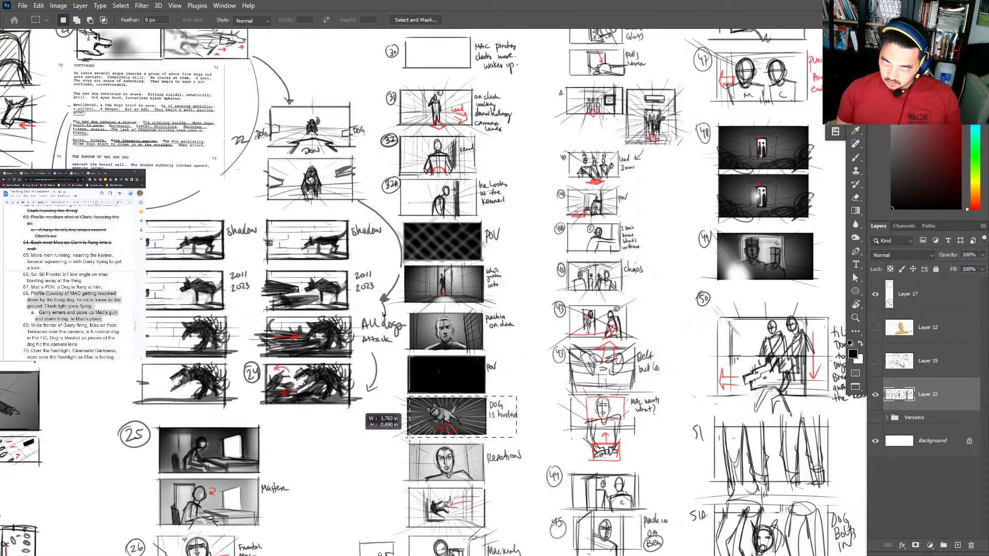
drag(520, 355, 403, 442)
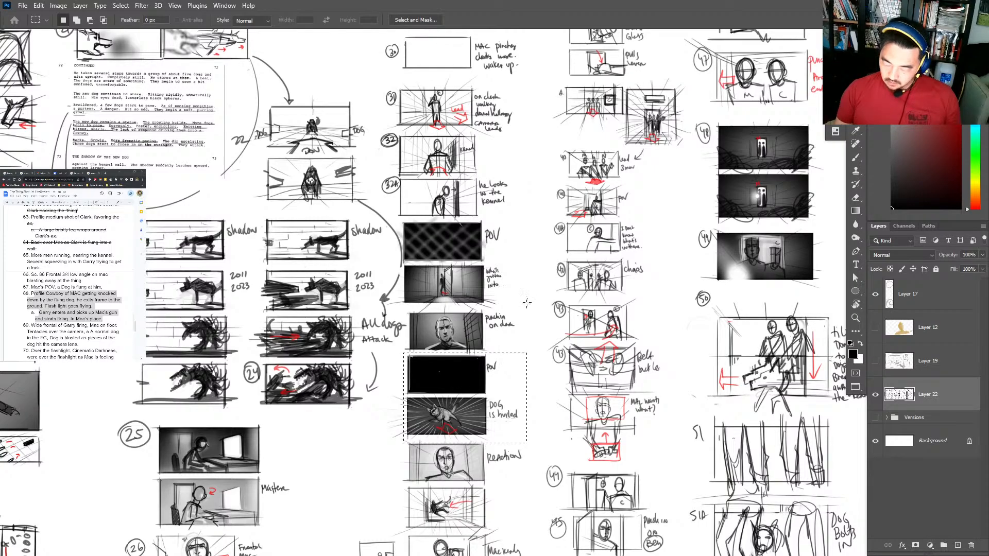
drag(528, 308, 404, 442)
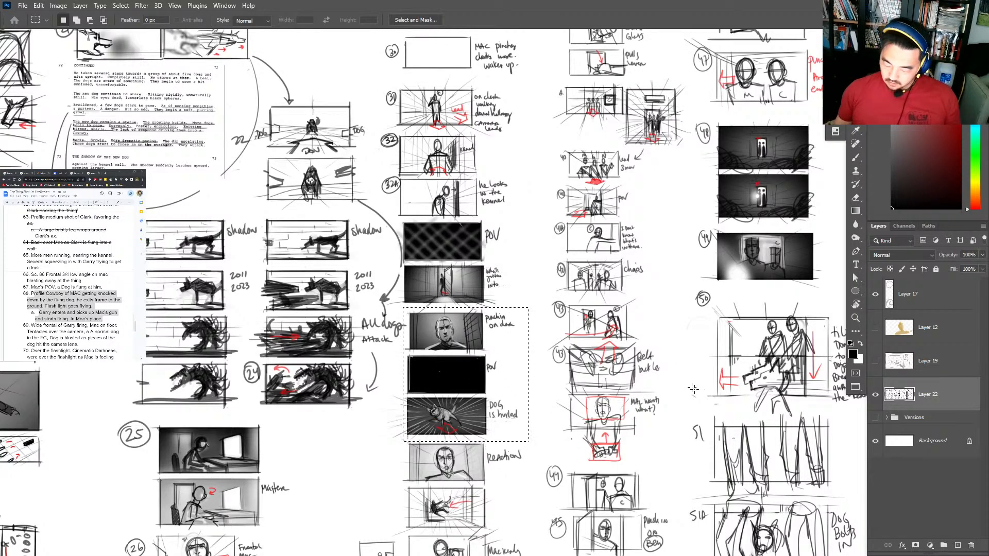
scroll(709, 435, right, 10)
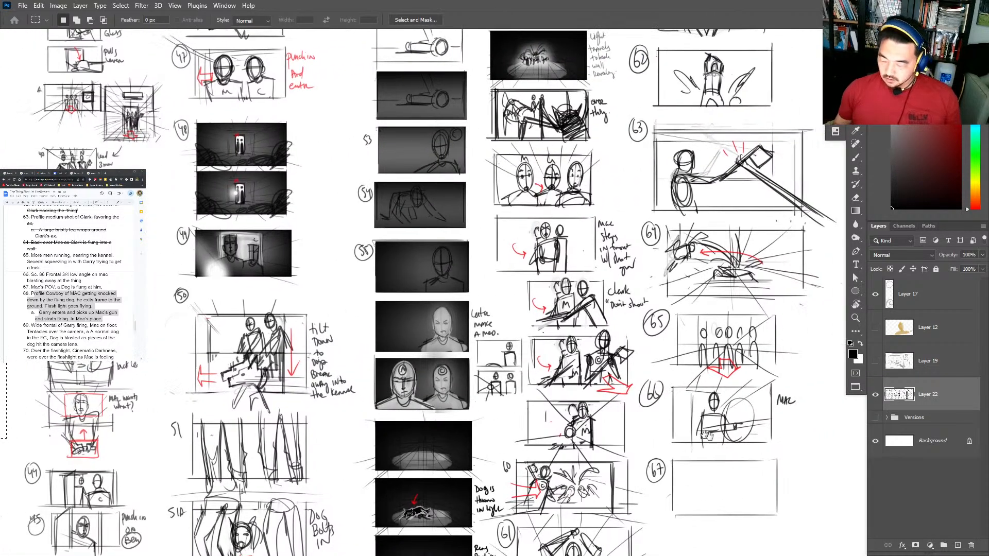
mouse_move(708, 435)
mouse_down()
mouse_move(466, 293)
mouse_move(651, 278)
mouse_move(525, 311)
mouse_move(508, 338)
mouse_move(530, 342)
mouse_move(531, 358)
mouse_move(609, 410)
mouse_move(608, 376)
mouse_up()
key(ctrl+j)
key(v)
Fade the copied close-up of Mac at panel 67 to a faint underlay.
key(e)
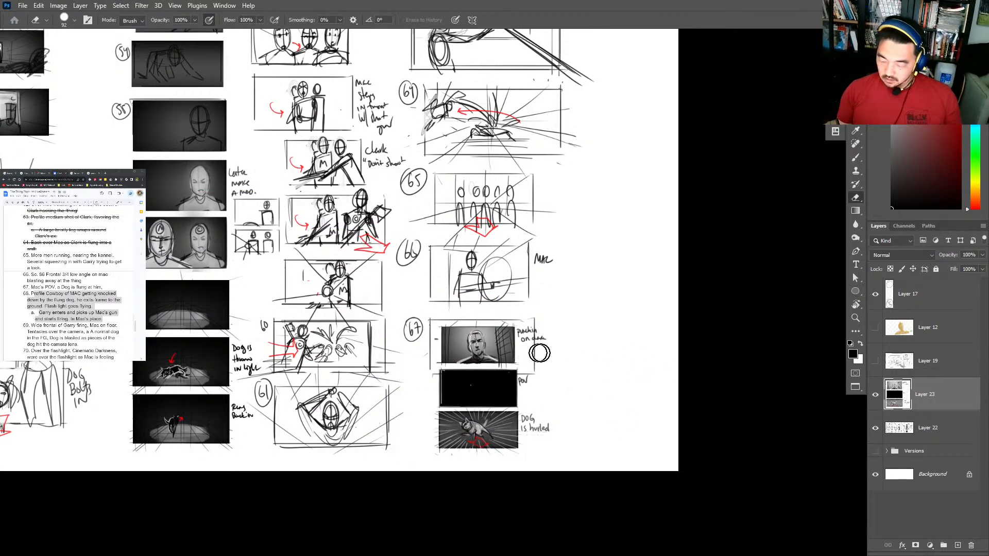
mouse_move(515, 355)
mouse_down()
mouse_move(495, 340)
mouse_move(510, 325)
mouse_move(470, 352)
mouse_move(469, 332)
mouse_move(496, 338)
mouse_move(441, 359)
mouse_up()
key(z)
key(b)
key(ctrl+z)
key(z)
click(457, 337)
key(b)
Outline a new frame over the faded close-up at panel 67 and sketch Mac's large oval head with guide lines.
mouse_move(438, 321)
mouse_down()
mouse_move(516, 321)
mouse_move(516, 361)
mouse_up()
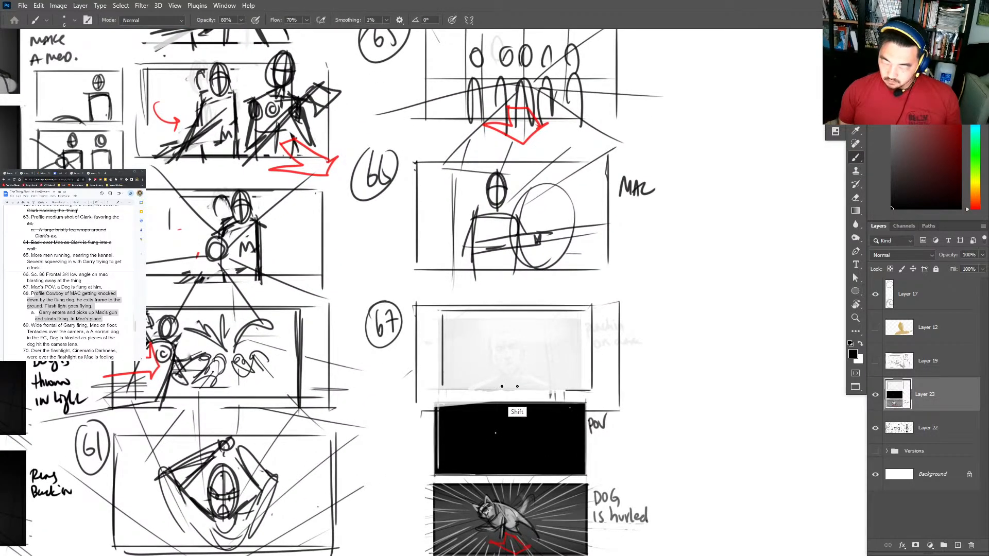
drag(442, 390, 591, 390)
mouse_move(515, 309)
mouse_down()
mouse_move(494, 361)
mouse_move(536, 340)
mouse_move(514, 377)
mouse_up()
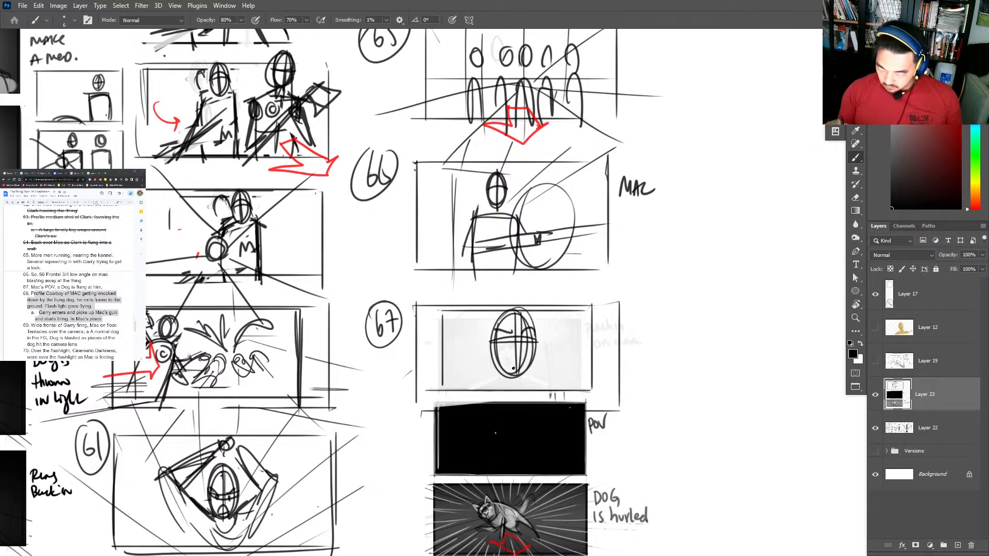
Write the note "punch in on Mac" beside panel 67 and add Mac's shoulders below the head.
scroll(519, 367, down, 4)
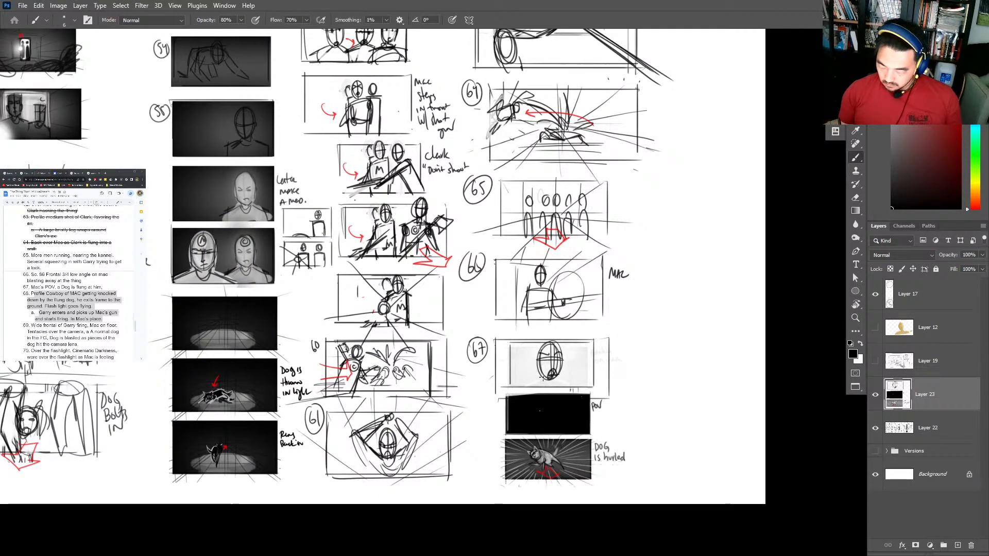
mouse_move(599, 352)
mouse_down()
mouse_move(624, 341)
mouse_move(643, 348)
mouse_move(610, 369)
mouse_move(642, 365)
mouse_move(672, 355)
mouse_up()
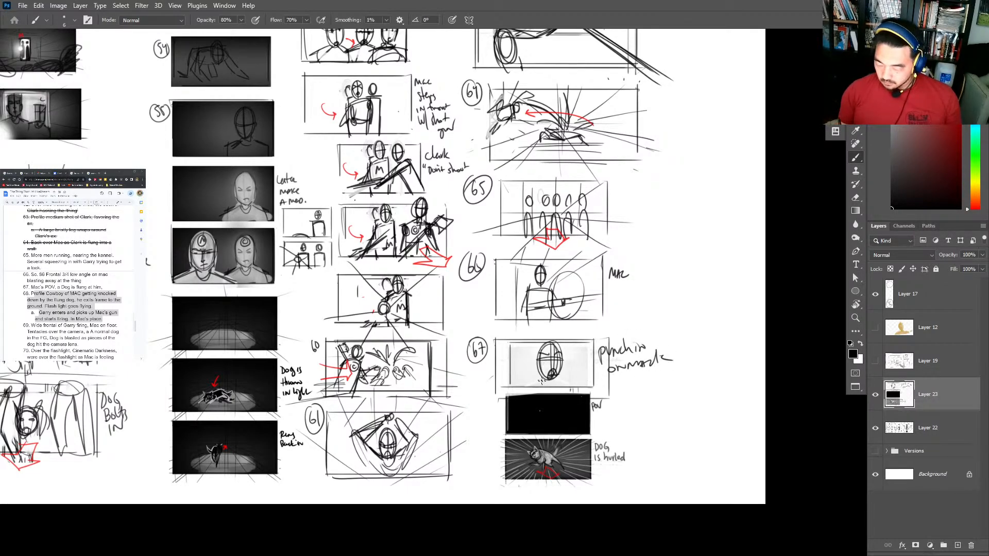
mouse_move(551, 377)
mouse_down()
mouse_move(519, 392)
mouse_move(578, 388)
mouse_up()
drag(538, 379, 520, 390)
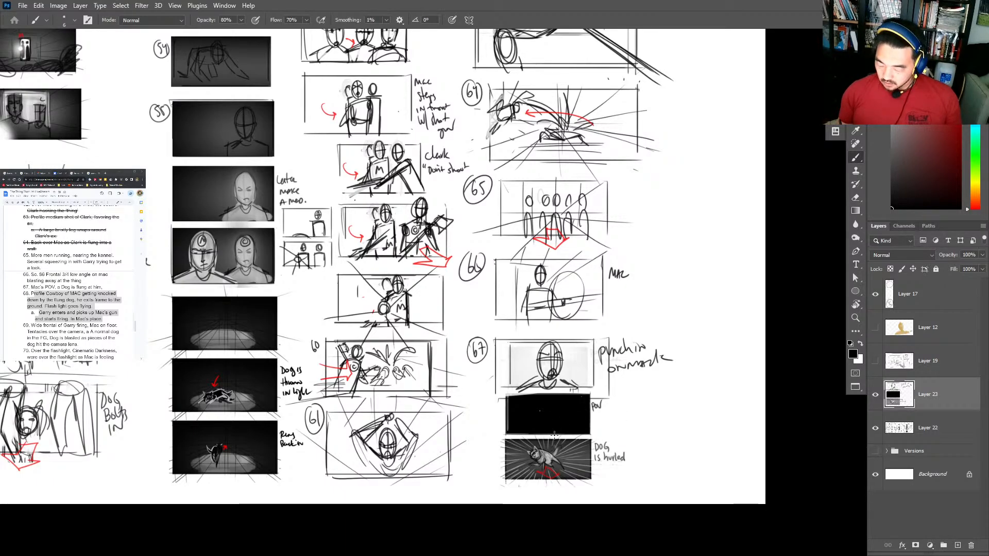
Extend the canvas to the right to make room for more panels and merge the copied panels into Layer 22.
key(ctrl+minus)
key(ctrl+minus)
key(ctrl+minus)
key(ctrl+minus)
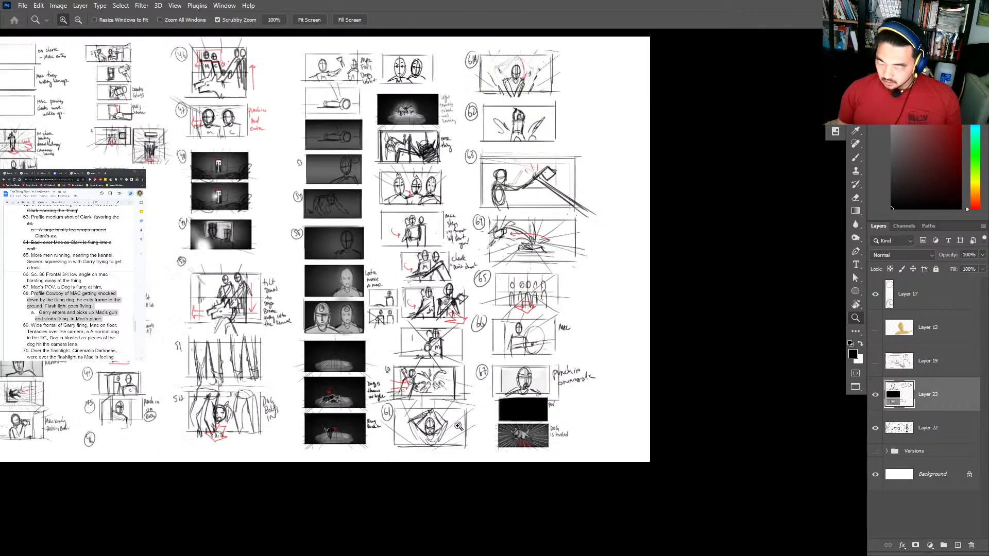
key(c)
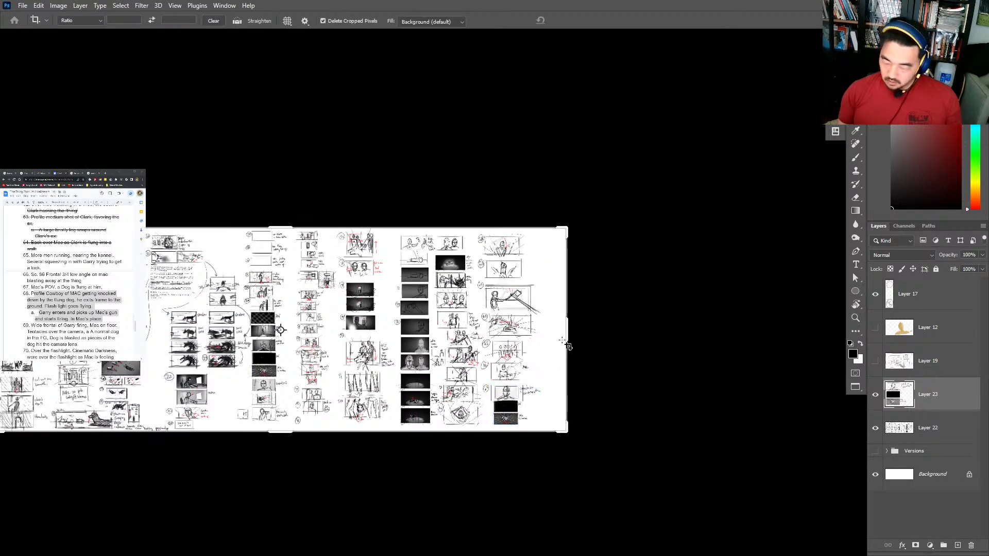
drag(569, 333, 699, 346)
key(Return)
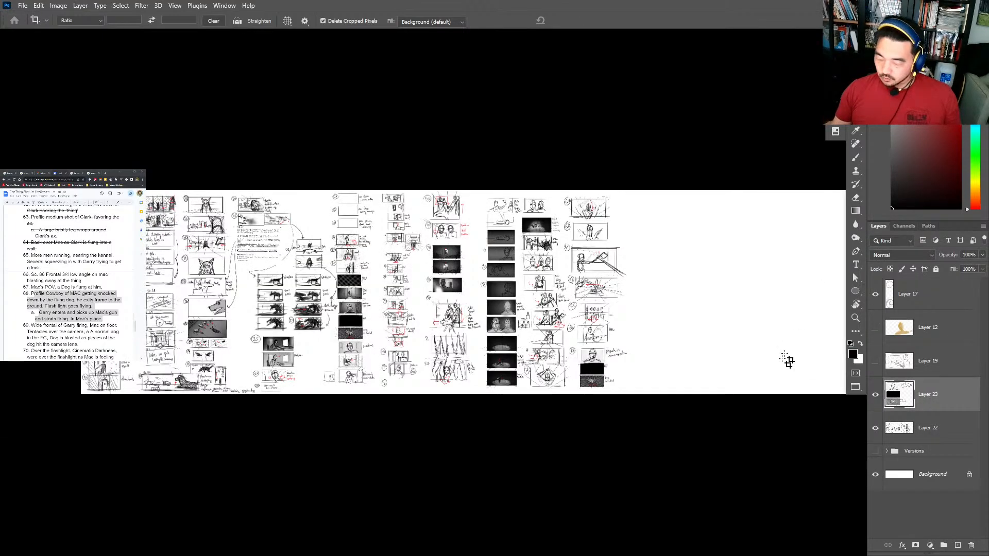
key(z)
key(ctrl+e)
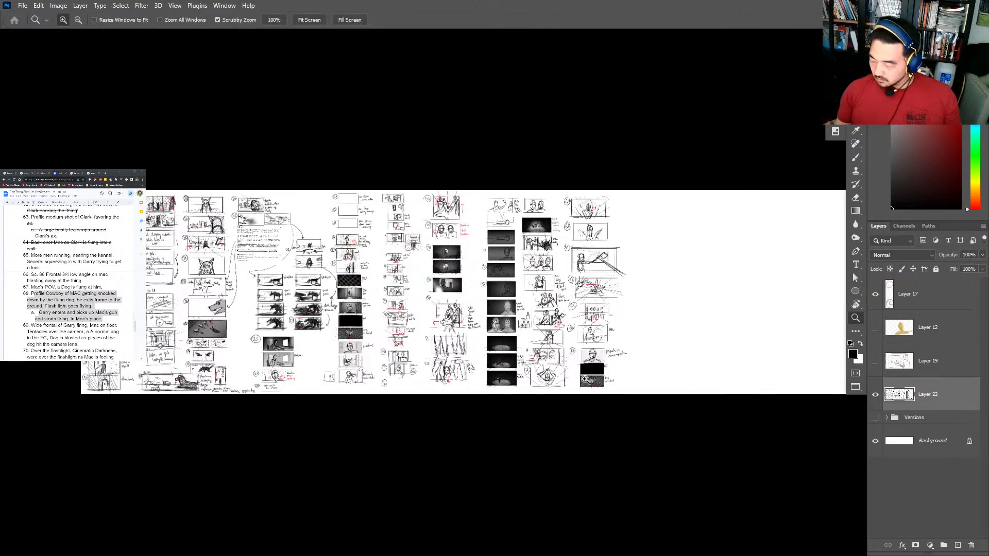
Draw a rectangular frame for the next panel at the top of a new column, right of panel 61A.
drag(587, 380, 650, 373)
mouse_move(711, 249)
mouse_down()
mouse_move(661, 284)
mouse_move(466, 201)
mouse_move(499, 139)
mouse_up()
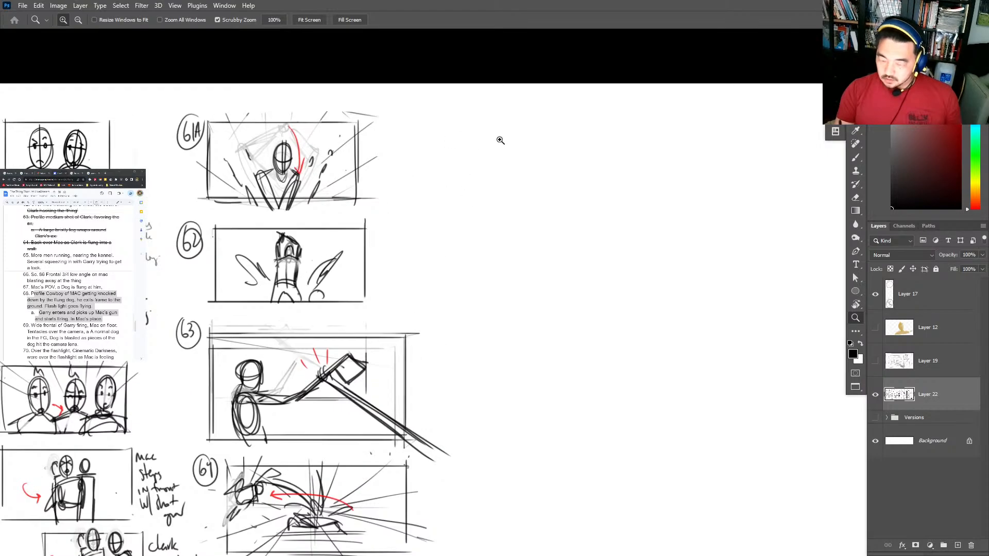
key(b)
mouse_move(465, 196)
mouse_down()
mouse_move(464, 123)
mouse_move(608, 122)
mouse_up()
drag(608, 118, 612, 202)
drag(465, 195, 616, 197)
Sketch a slanted gun in midair in the right half of the new panel.
key(z)
mouse_move(546, 161)
mouse_down()
mouse_move(590, 170)
mouse_move(555, 156)
mouse_move(549, 236)
mouse_up()
scroll(561, 165, up, 3)
key(b)
drag(626, 156, 563, 240)
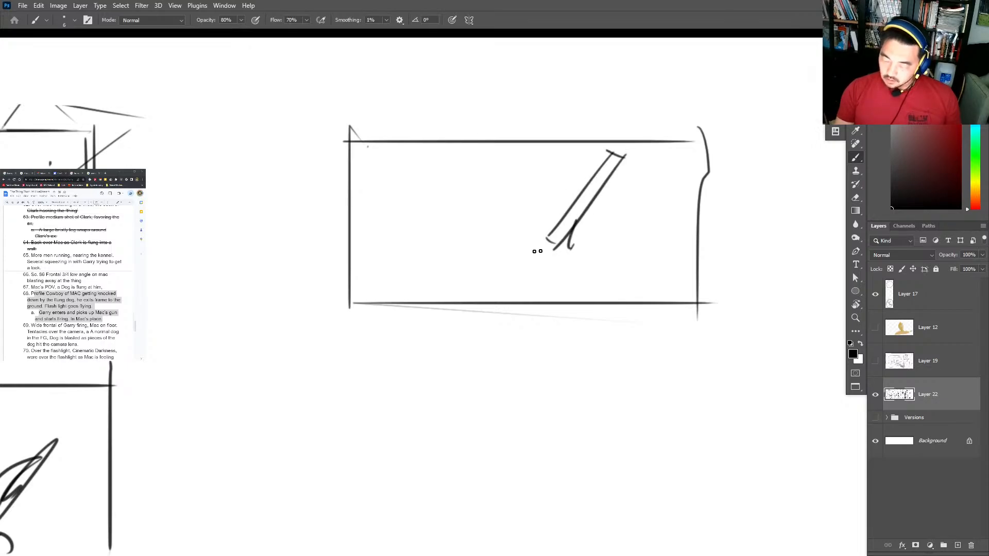
Rough in Mac's oval head in the new panel and redraw his shoulder line with a lighter curve.
mouse_move(441, 189)
mouse_down()
mouse_move(443, 248)
mouse_move(442, 206)
mouse_up()
mouse_move(421, 278)
mouse_down()
mouse_move(487, 251)
mouse_move(510, 300)
mouse_up()
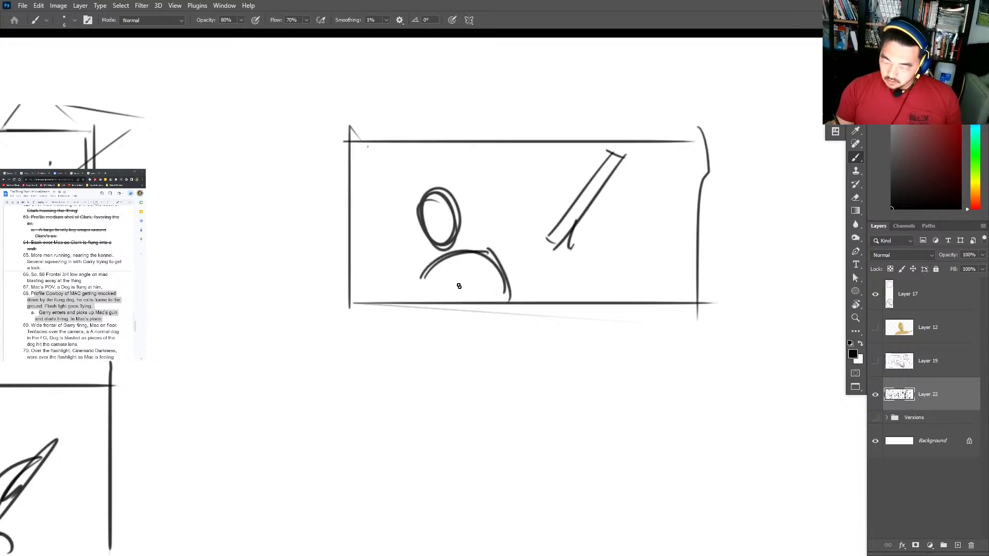
key(ctrl+z)
key(ctrl+z)
drag(425, 278, 488, 253)
Sketch the flung dog's head with pointed ears and an open muzzle against Mac's head in the gun panel.
mouse_move(456, 216)
mouse_down()
mouse_move(481, 284)
mouse_move(485, 197)
mouse_move(467, 209)
mouse_move(471, 194)
mouse_up()
mouse_move(506, 180)
mouse_down()
mouse_move(499, 223)
mouse_move(480, 205)
mouse_move(461, 206)
mouse_move(475, 196)
mouse_move(458, 234)
mouse_up()
mouse_move(494, 195)
mouse_down()
mouse_move(515, 267)
mouse_move(532, 274)
mouse_up()
key(ctrl+z)
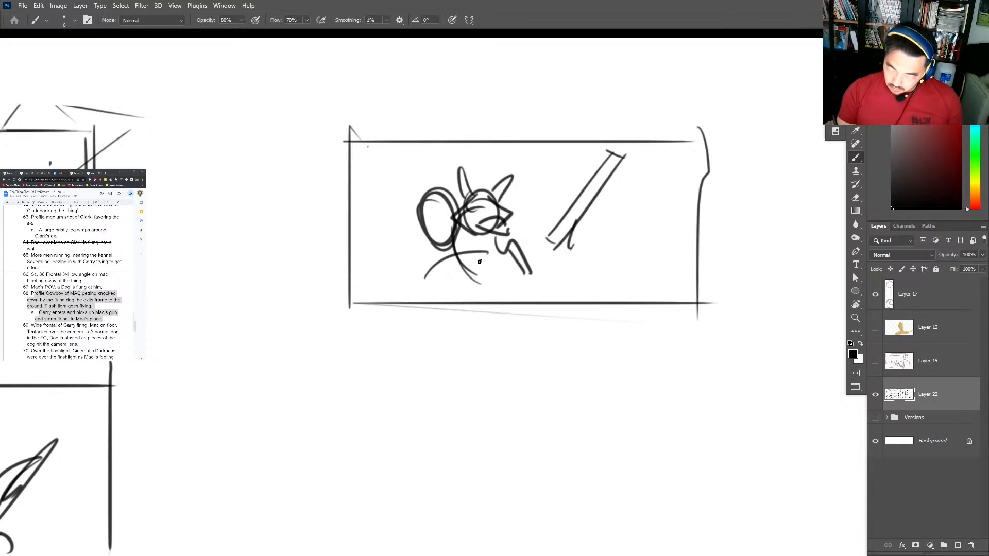
Rough in the dog's curved body, Mac's torso and flung-back arm, and the low curve along the panel's bottom edge.
drag(482, 254, 493, 276)
mouse_move(412, 222)
mouse_down()
mouse_move(452, 219)
mouse_move(441, 251)
mouse_move(422, 263)
mouse_move(434, 301)
mouse_up()
mouse_move(428, 261)
mouse_down()
mouse_move(384, 277)
mouse_move(343, 252)
mouse_move(385, 298)
mouse_up()
mouse_move(449, 221)
mouse_down()
mouse_move(507, 304)
mouse_move(581, 285)
mouse_move(614, 300)
mouse_up()
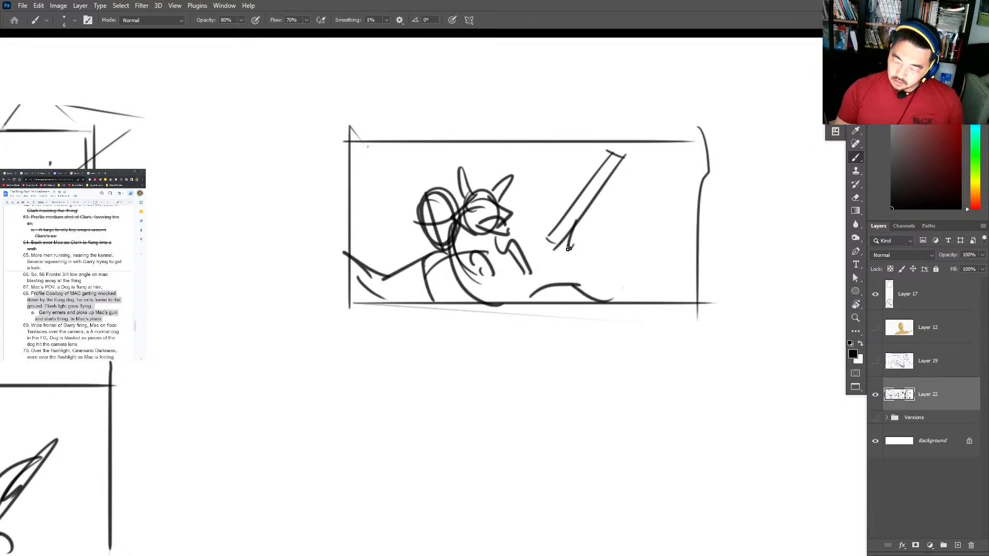
Loop the gun's grip, add three sweeping curves running past the panel's right edge, and rough loose rounded shapes along its top.
drag(581, 219, 572, 255)
mouse_move(498, 236)
mouse_down()
mouse_move(530, 273)
mouse_move(722, 220)
mouse_up()
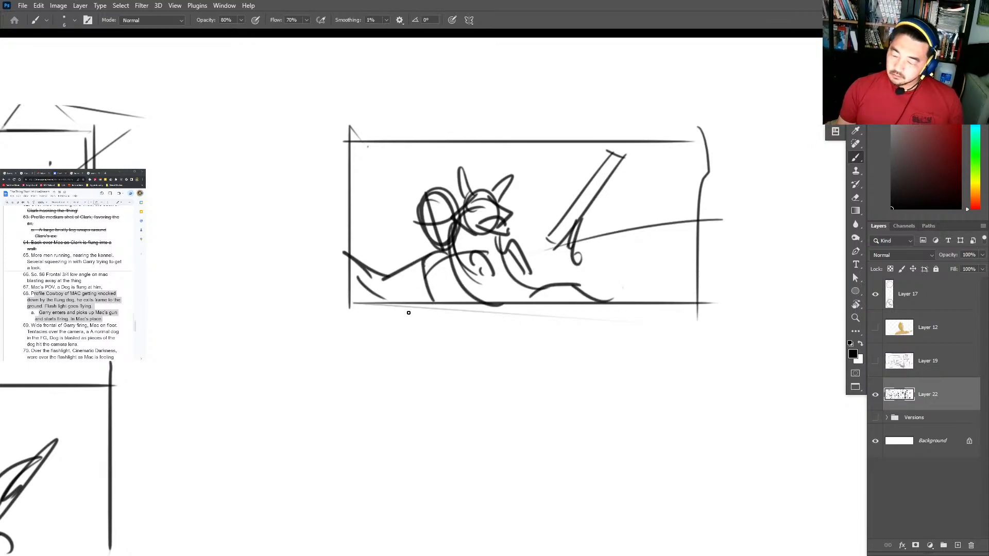
drag(464, 297, 755, 229)
drag(533, 286, 746, 261)
mouse_move(459, 117)
mouse_down()
mouse_move(478, 166)
mouse_move(509, 111)
mouse_up()
drag(507, 131, 530, 175)
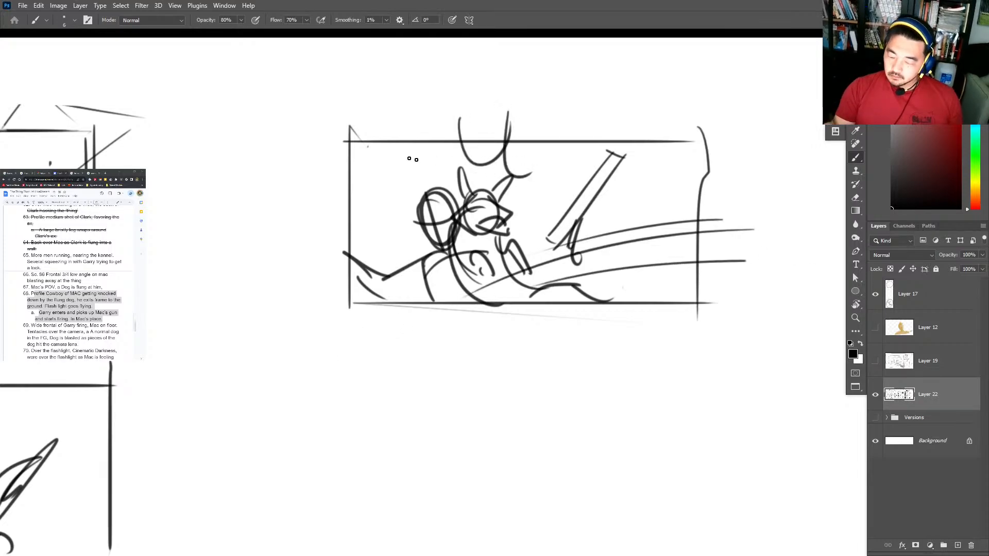
drag(392, 138, 382, 206)
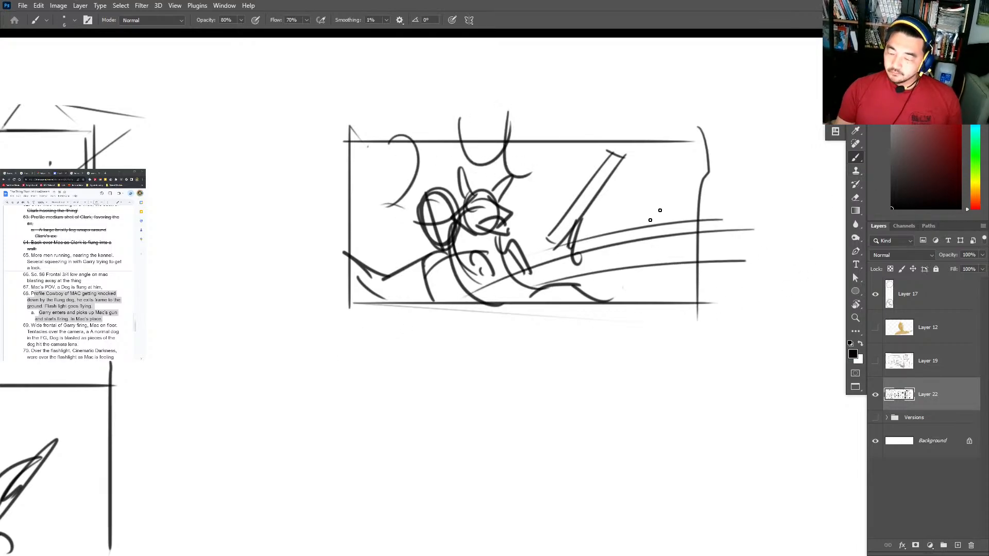
Handwrite the note "Dog Hits M" beside the right edge of the panel.
drag(713, 160, 717, 189)
mouse_move(732, 169)
mouse_down()
mouse_move(750, 181)
mouse_move(724, 207)
mouse_move(739, 199)
mouse_move(734, 218)
mouse_up()
mouse_move(739, 200)
mouse_down()
mouse_move(740, 217)
mouse_move(750, 217)
mouse_up()
drag(743, 201, 760, 196)
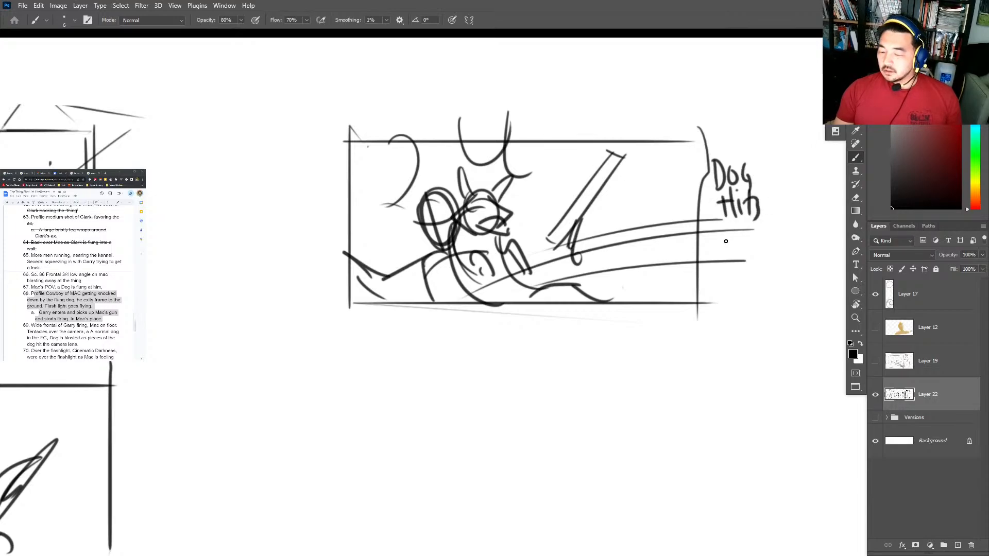
drag(718, 233, 736, 260)
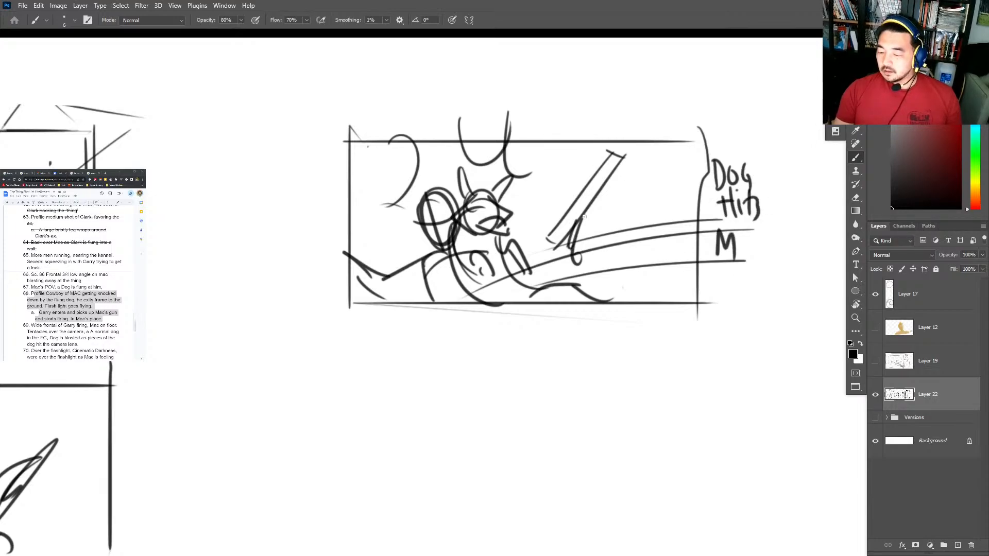
Strengthen the lower end of the flying gun and handwrite a short gun label beside it.
drag(558, 251, 537, 278)
drag(546, 232, 556, 278)
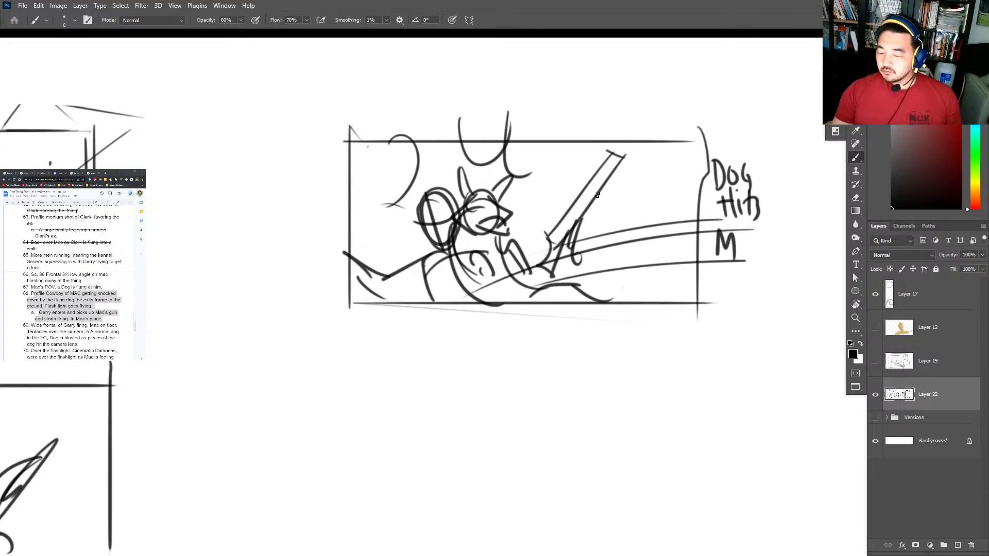
key(l)
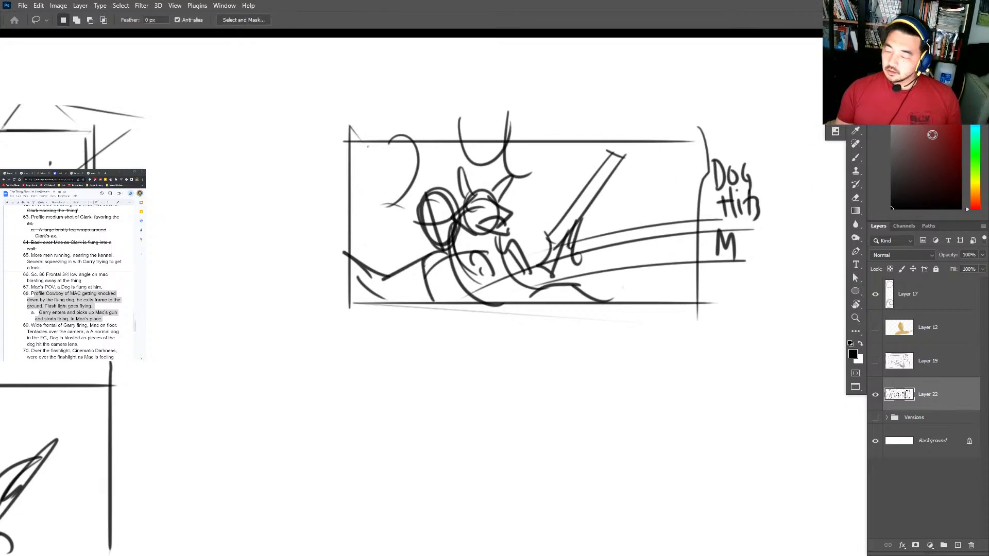
key(b)
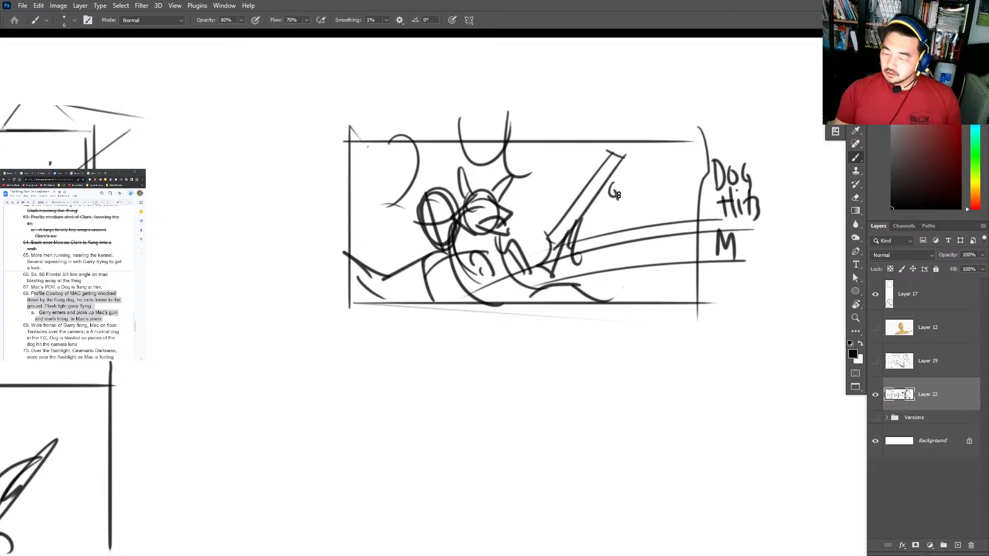
drag(632, 192, 634, 186)
key(z)
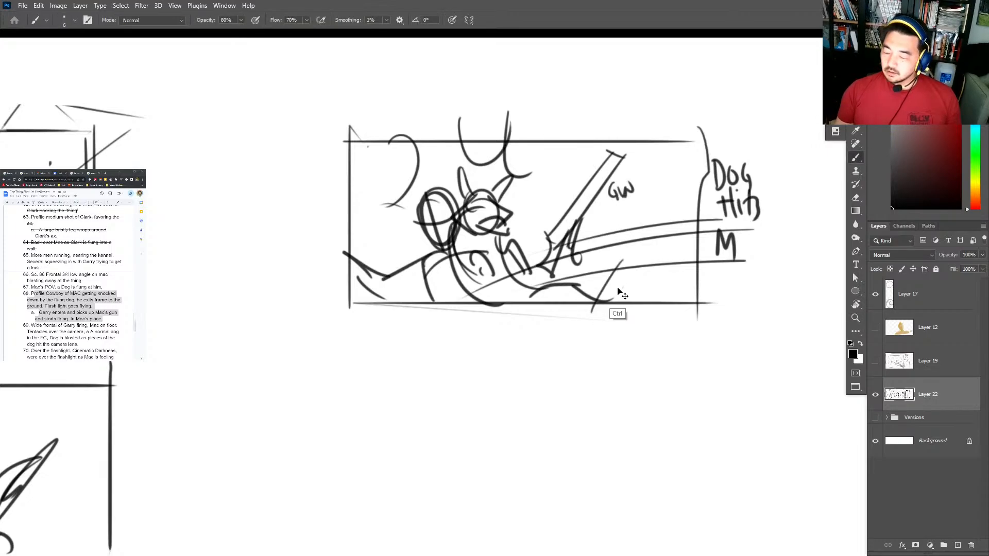
key(b)
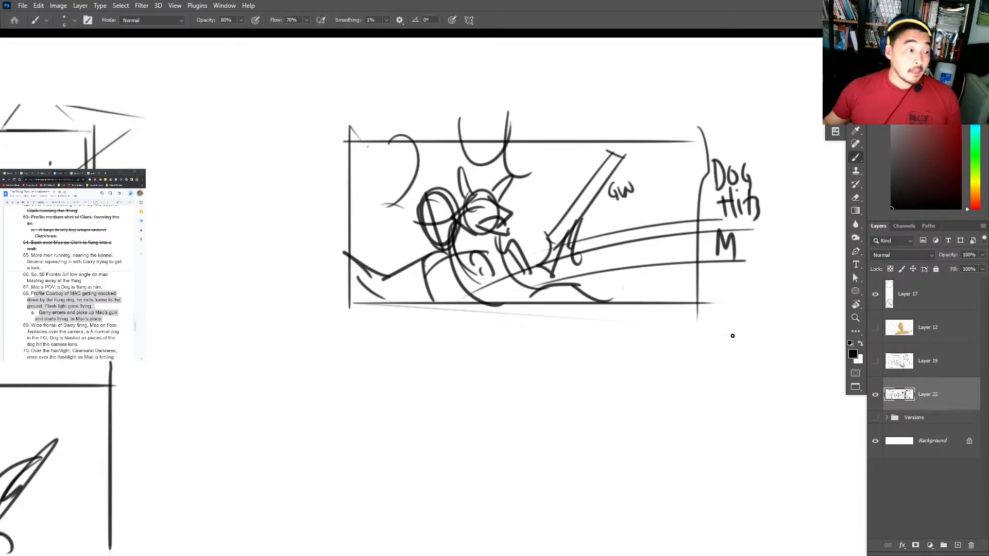
Check the next shots in the shot list and draw a rectangular frame directly below the dog-hit panel.
scroll(73, 284, down, 1)
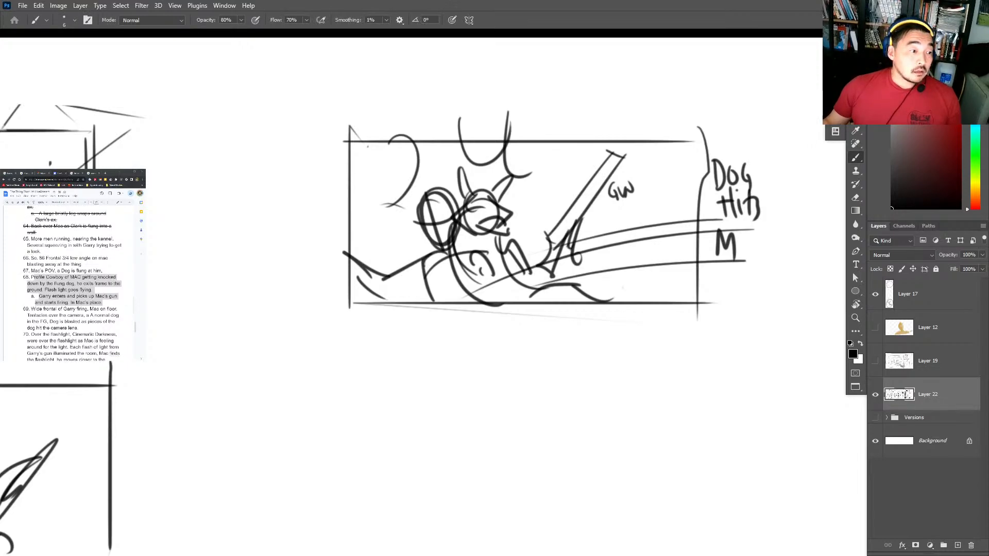
scroll(72, 283, down, 1)
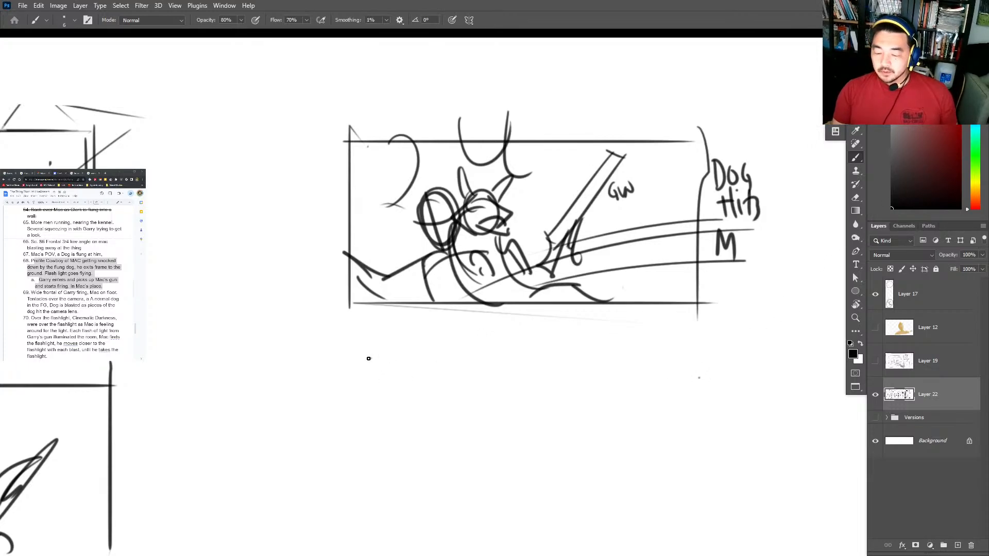
drag(355, 333, 354, 482)
mouse_move(348, 350)
mouse_down()
mouse_move(561, 360)
mouse_move(672, 351)
mouse_up()
mouse_move(688, 339)
mouse_down()
mouse_move(681, 492)
mouse_move(352, 492)
mouse_up()
drag(640, 454, 656, 291)
key(ctrl+z)
drag(373, 348, 707, 348)
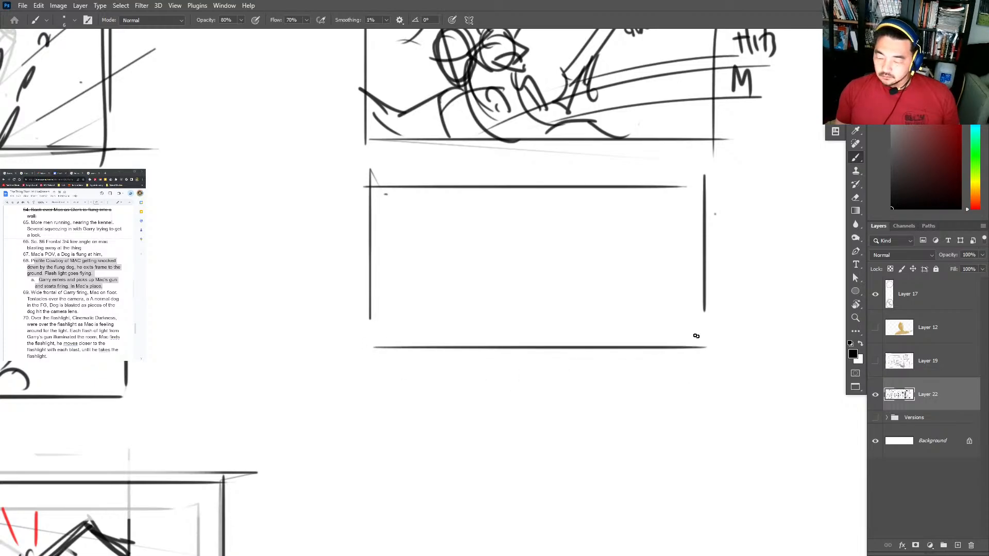
Draw two arcs across the new panel's lower left corner and sketch Garry's oval head with a shoulder line.
drag(404, 344, 438, 371)
drag(350, 326, 456, 360)
mouse_move(531, 220)
mouse_down()
mouse_move(512, 252)
mouse_move(531, 208)
mouse_move(546, 283)
mouse_move(538, 212)
mouse_move(523, 258)
mouse_up()
key(ctrl+z)
drag(513, 253, 480, 292)
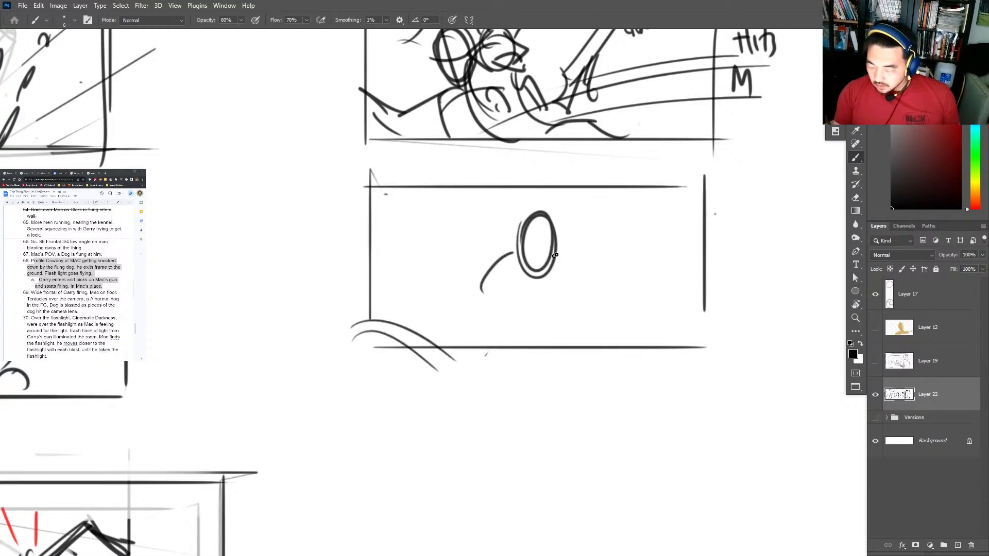
Draw Garry's shoulders, arms and torso, mark his chest with a "G", and cross his face with guide lines.
drag(561, 252, 577, 269)
drag(570, 252, 588, 315)
drag(534, 289, 543, 317)
mouse_move(519, 253)
mouse_down()
mouse_move(562, 248)
mouse_move(536, 249)
mouse_up()
drag(539, 207, 542, 287)
drag(497, 253, 481, 350)
drag(570, 254, 596, 364)
drag(559, 286, 580, 358)
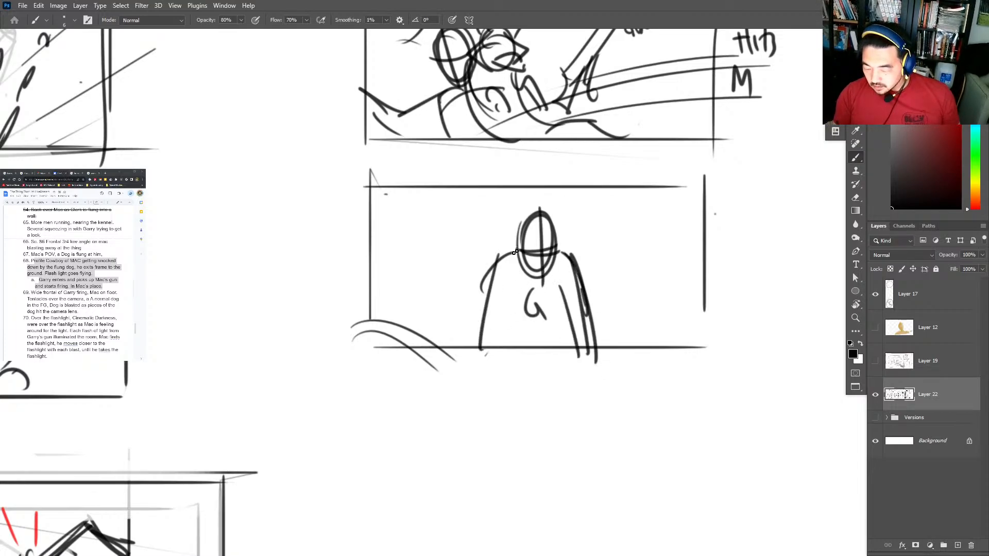
Add an inner curve to Garry's arm and sketch a doorway outline behind him in the panel.
drag(517, 249, 453, 317)
key(ctrl+z)
drag(497, 257, 519, 325)
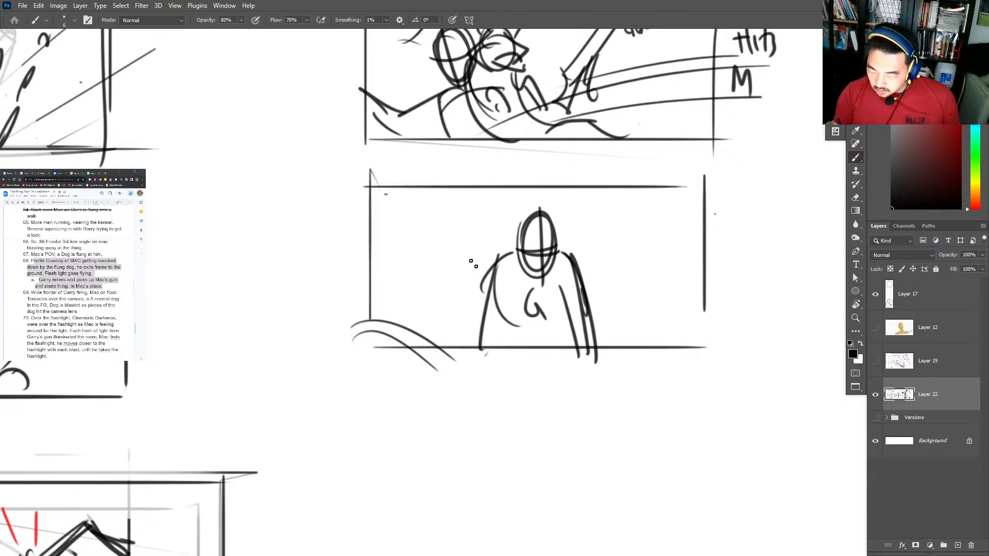
mouse_move(442, 203)
mouse_down()
mouse_move(445, 341)
mouse_move(436, 183)
mouse_up()
mouse_move(423, 184)
mouse_down()
mouse_move(558, 191)
mouse_move(541, 246)
mouse_up()
Sketch a second figure's head and body between the dog and the flying gun in the dog-hit panel.
key(z)
alt+click(585, 176)
scroll(546, 196, up, 3)
key(b)
key(ctrl+z)
key(ctrl+z)
key(ctrl+z)
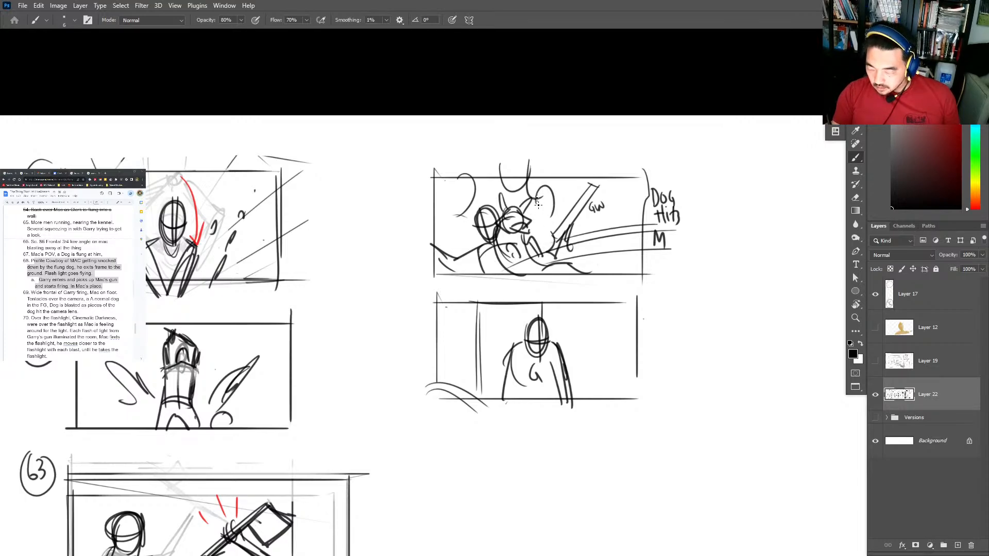
mouse_move(538, 202)
mouse_down()
mouse_move(545, 223)
mouse_move(547, 212)
mouse_up()
scroll(559, 239, down, 3)
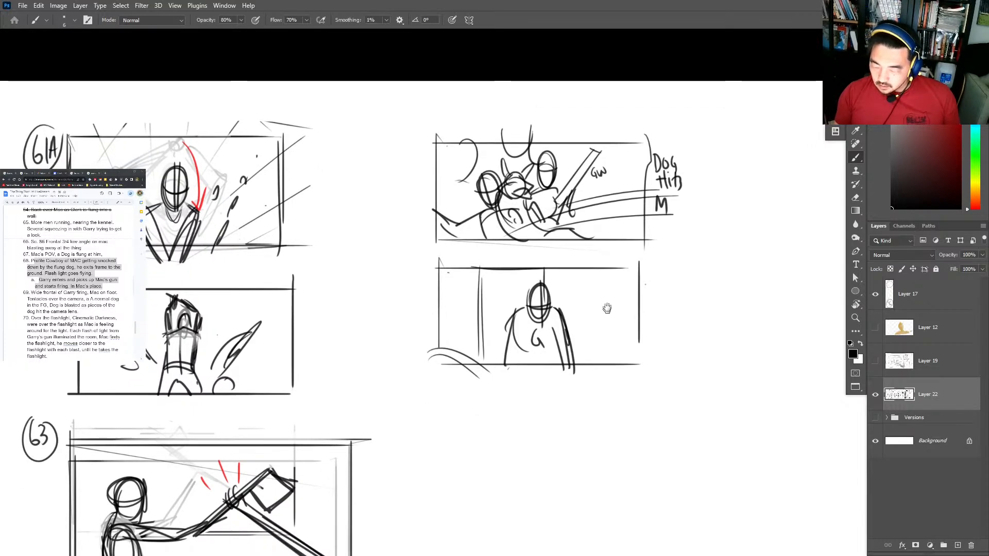
Add a line to Garry's arm and handwrite "Gary Bends down" to the right of his panel.
mouse_move(513, 278)
mouse_down()
mouse_move(513, 328)
mouse_move(517, 312)
mouse_up()
drag(615, 359, 612, 265)
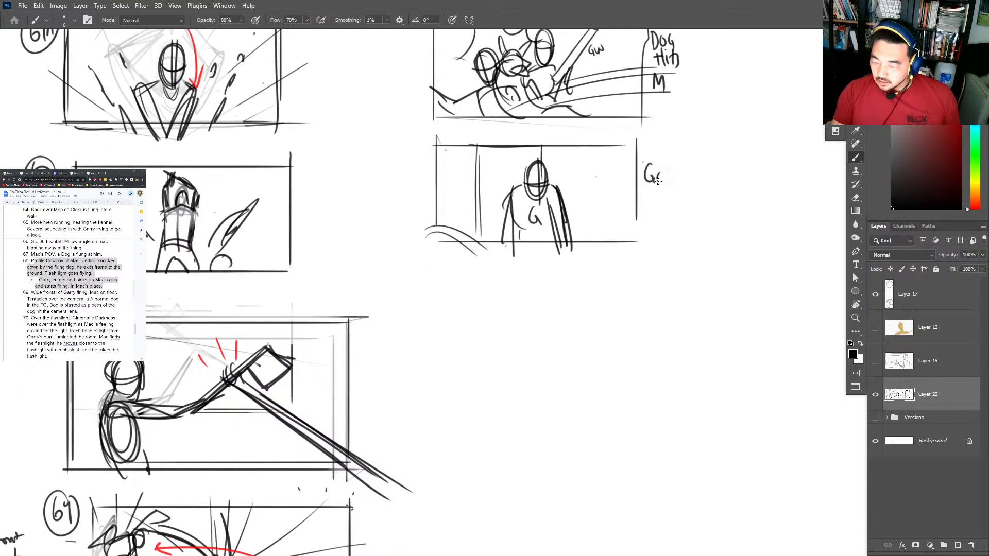
mouse_move(674, 176)
mouse_down()
mouse_move(678, 197)
mouse_move(650, 206)
mouse_move(719, 205)
mouse_up()
Copy panel 66 with its MAC note onto a new layer and place it below the "Gary Bends down" panel.
key(z)
drag(515, 361, 478, 372)
drag(479, 372, 576, 183)
mouse_move(562, 272)
mouse_down()
mouse_move(575, 271)
mouse_move(389, 366)
mouse_up()
key(b)
key(m)
key(ctrl+j)
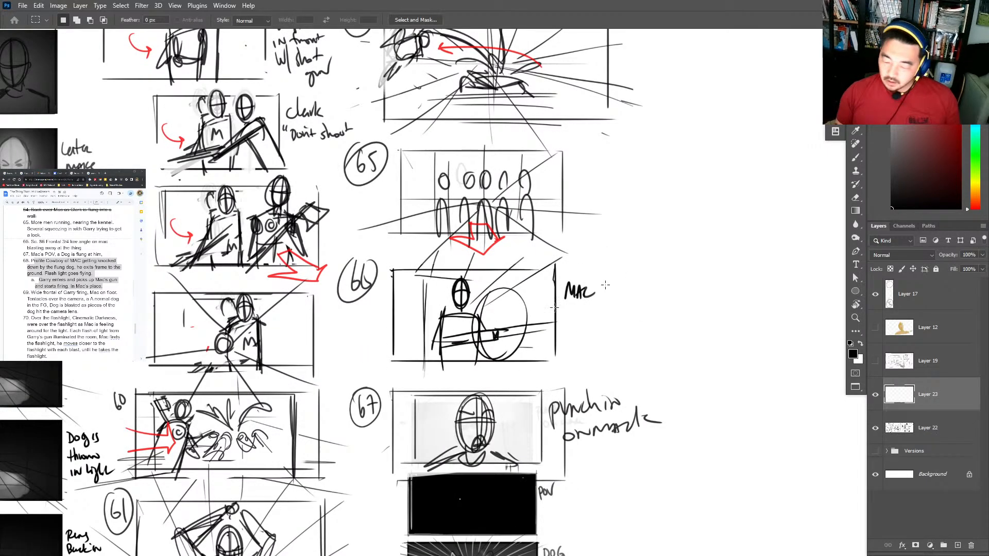
key(v)
mouse_move(510, 345)
mouse_down()
mouse_move(732, 118)
mouse_move(618, 216)
mouse_move(452, 405)
mouse_move(534, 158)
mouse_up()
Erase the copied MAC note, handwrite "Gary shoots" in its place, and mark the figure's chest with a "G".
key(e)
click(626, 134)
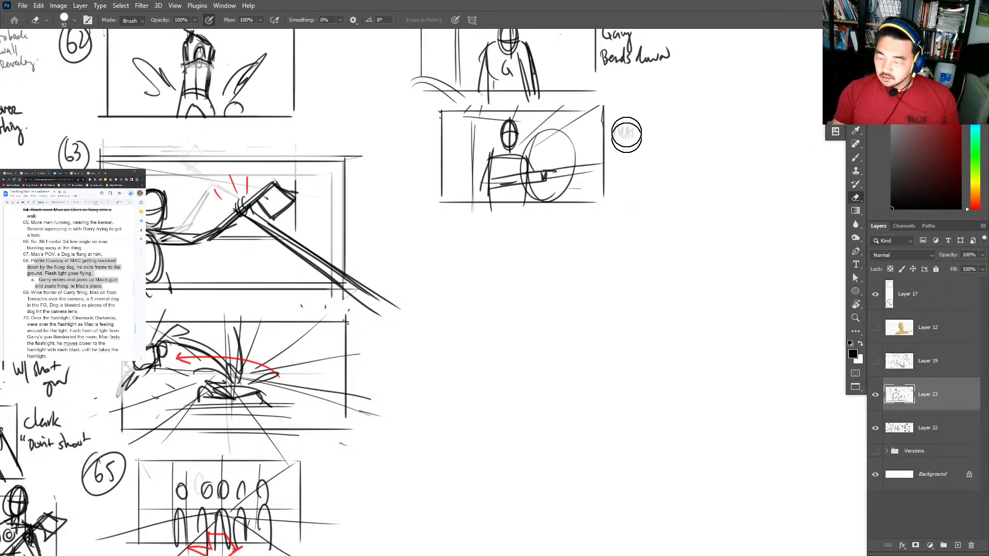
mouse_move(626, 135)
mouse_down()
mouse_move(636, 140)
mouse_move(625, 168)
mouse_up()
key(b)
drag(625, 151, 654, 163)
mouse_move(650, 146)
mouse_down()
mouse_move(652, 170)
mouse_move(661, 150)
mouse_up()
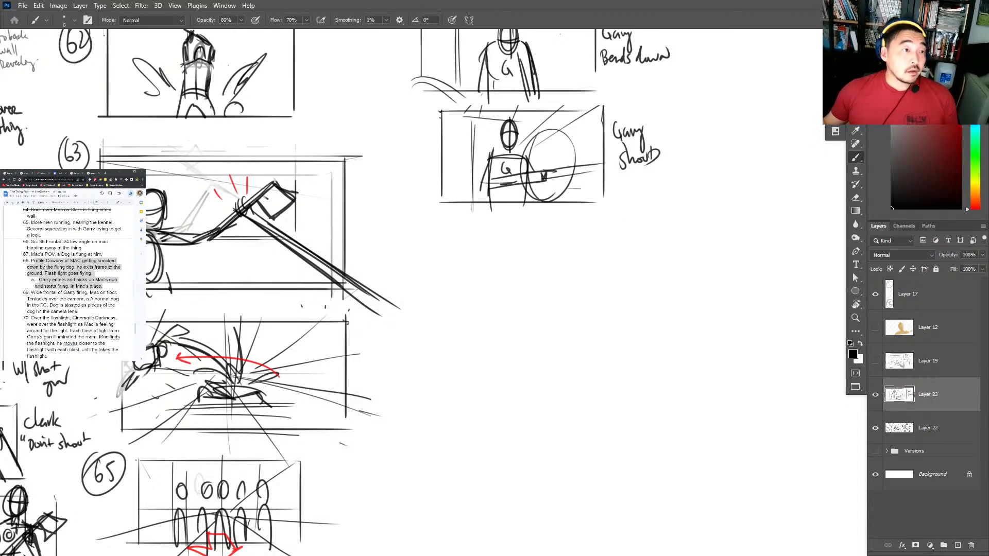
Switch to the shot list document and strike through shots 65 to 68a.
key(alt+Tab)
click(112, 305)
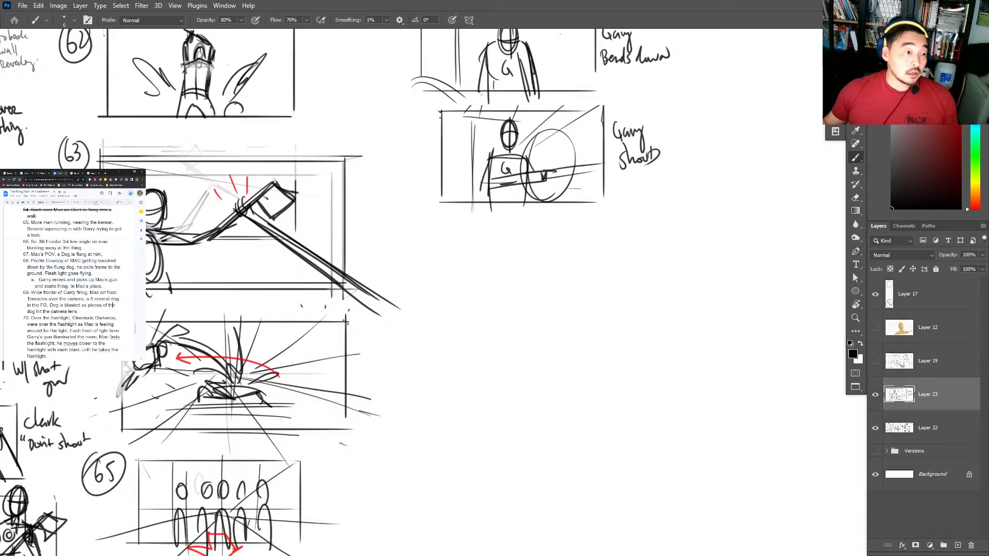
drag(102, 286, 31, 223)
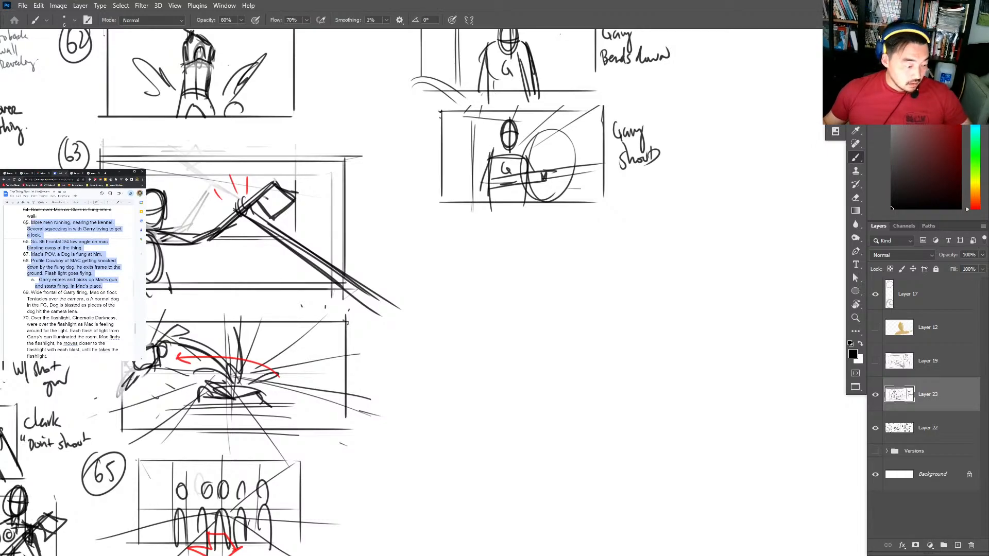
key(alt+shift+5)
scroll(72, 283, down, 2)
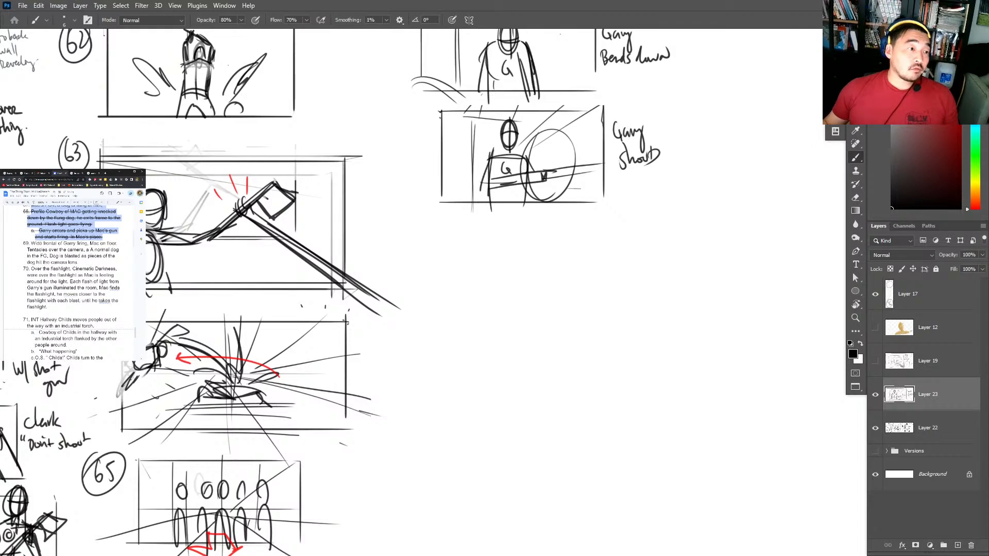
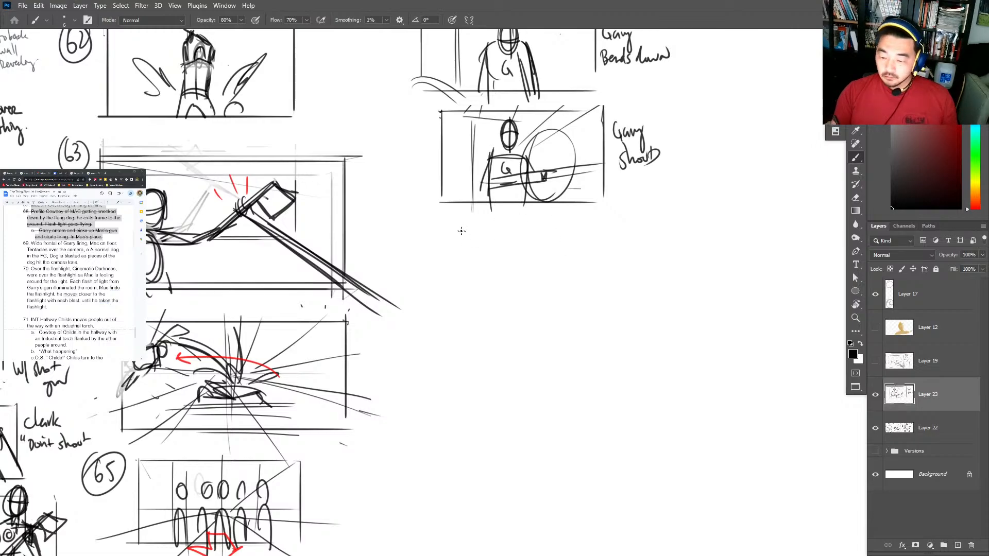
Draw a frame below the "Gary shoots" panel in Photoshop, then merge the layer down and copy panel 64 onto a new layer.
drag(440, 226, 442, 309)
mouse_move(441, 227)
mouse_down()
mouse_move(612, 227)
mouse_move(613, 309)
mouse_move(444, 323)
mouse_up()
key(l)
mouse_move(369, 368)
mouse_down()
mouse_move(358, 429)
mouse_move(104, 361)
mouse_up()
mouse_move(146, 309)
mouse_down()
mouse_move(356, 334)
mouse_move(369, 367)
mouse_up()
key(ctrl+t)
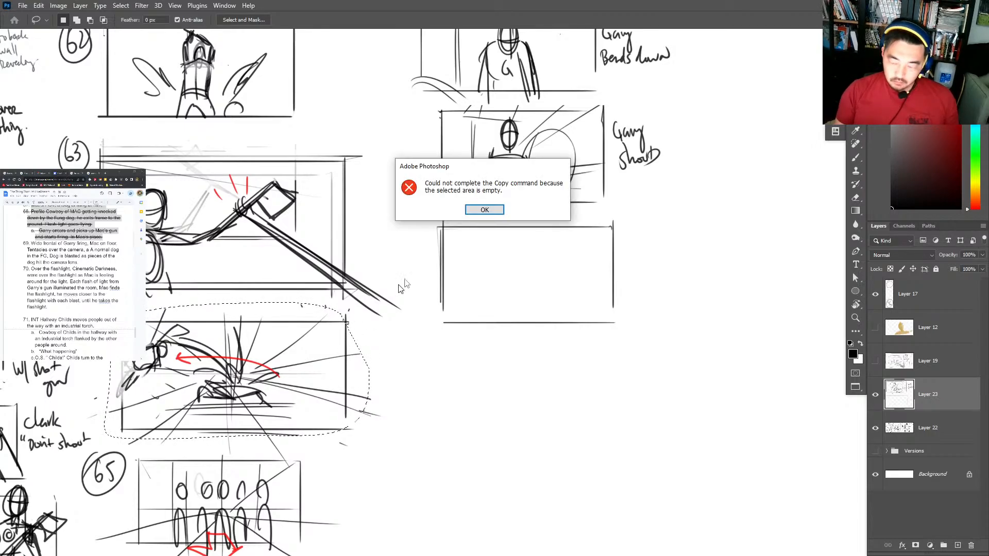
key(Return)
key(ctrl+e)
key(ctrl+j)
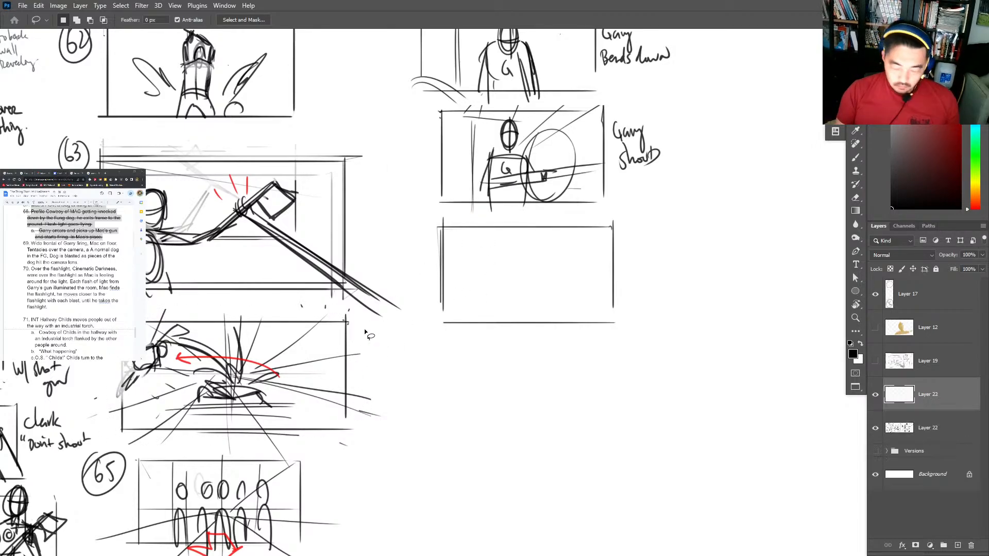
Move the copied panel 64 into the empty frame and scale it to 69.10%.
key(v)
drag(259, 396, 578, 314)
drag(685, 222, 641, 246)
drag(590, 283, 561, 282)
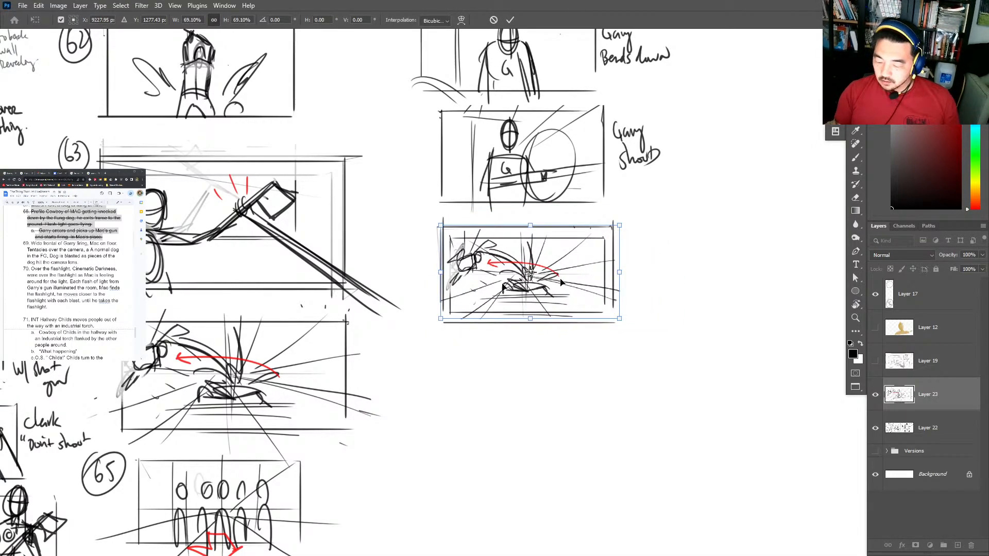
key(Return)
Erase the flung figure at the left of the copied panel and draw more tentacles around the creature.
key(e)
drag(466, 244, 461, 301)
key(b)
mouse_move(538, 281)
mouse_down()
mouse_move(495, 291)
mouse_move(459, 266)
mouse_up()
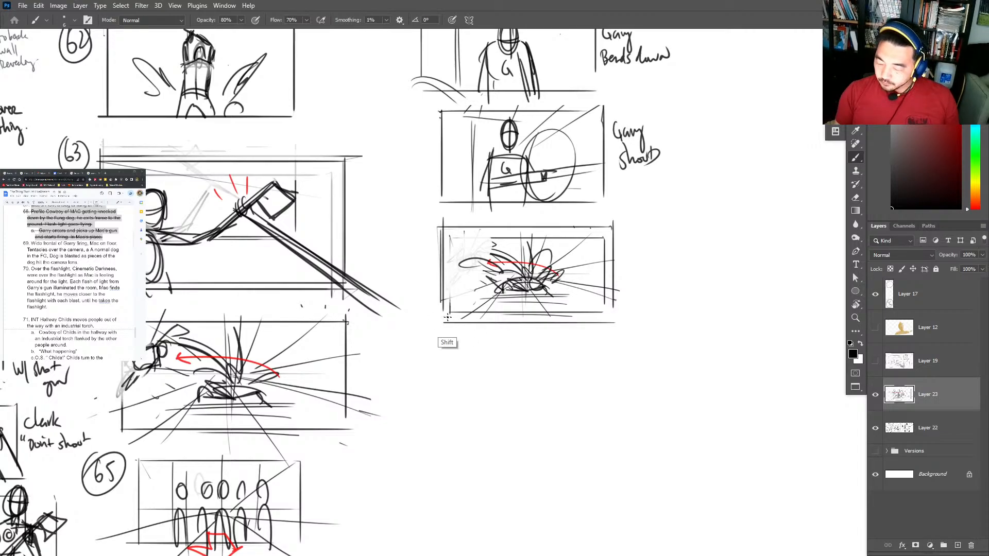
Redraw the bottom edge of the tentacle panel and merge it into Layer 22.
drag(444, 320, 617, 320)
key(ctrl+e)
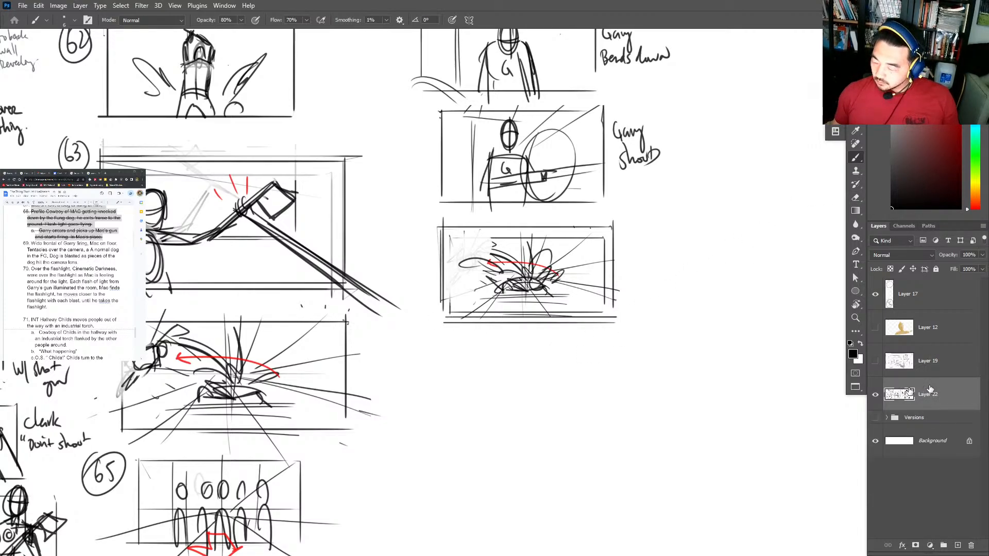
drag(482, 340, 505, 343)
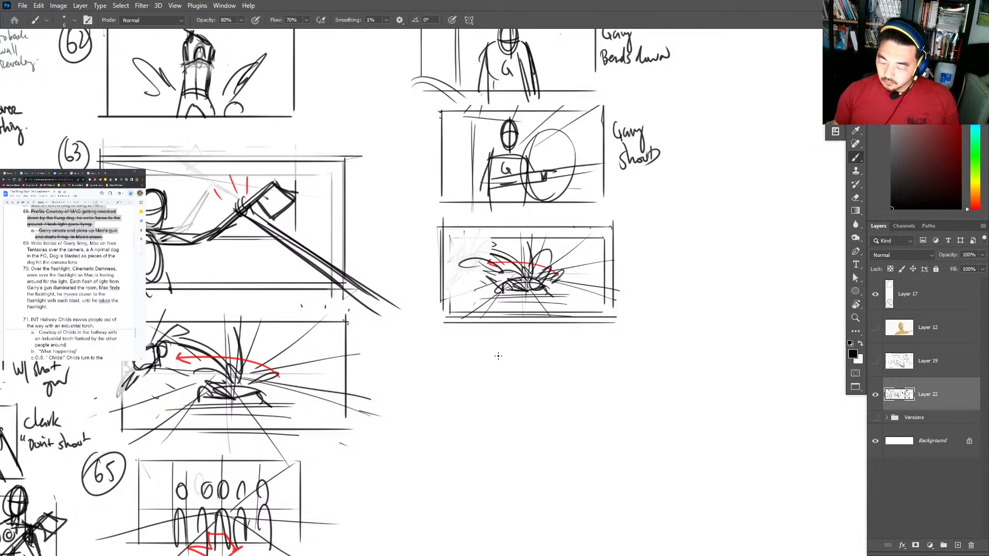
Draw another rectangular frame directly below the tentacle panel.
scroll(498, 356, down, 3)
mouse_move(448, 260)
mouse_down()
mouse_move(448, 344)
mouse_move(625, 260)
mouse_move(625, 355)
mouse_up()
drag(625, 347, 428, 347)
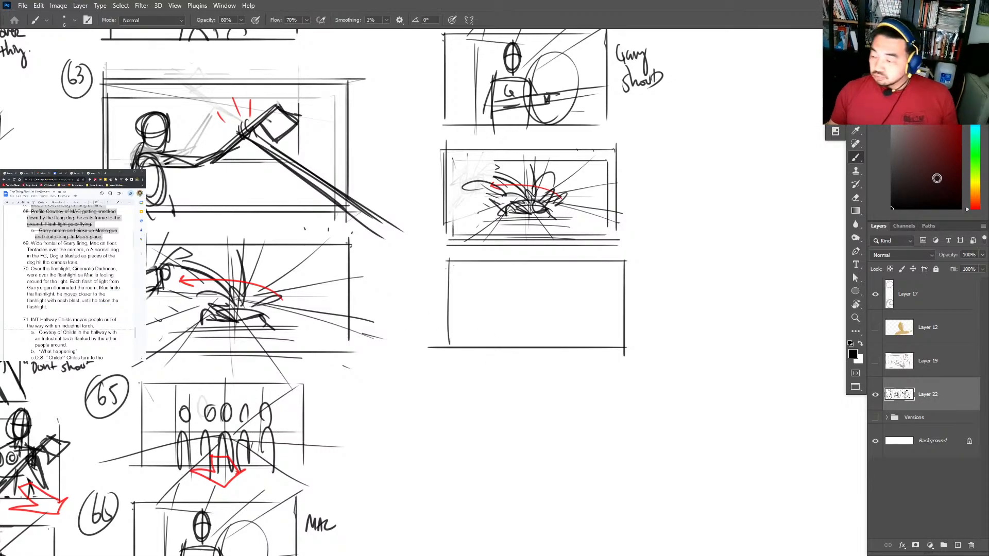
Sketch a small standing figure left of centre in the empty frame below the tentacle panel.
scroll(564, 291, up, 3)
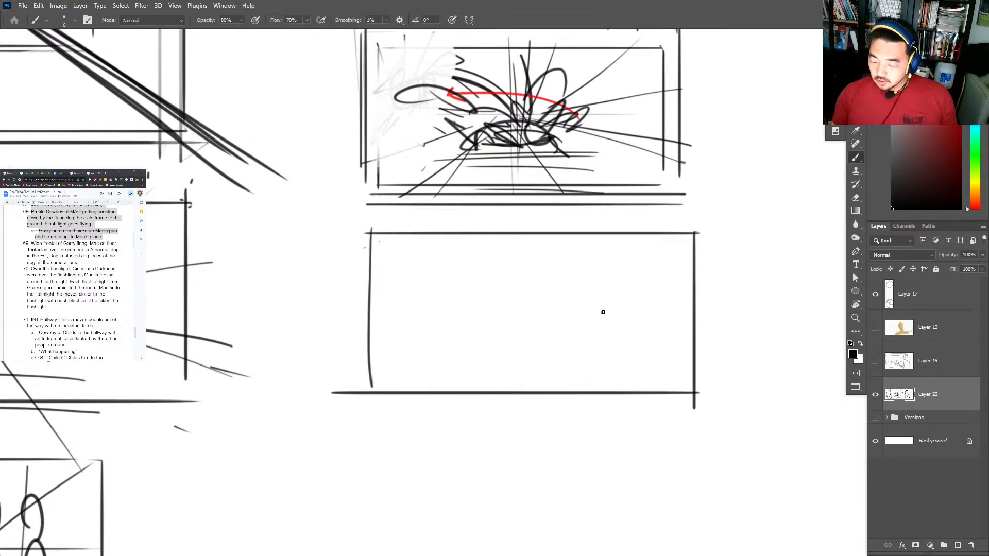
drag(518, 271, 517, 335)
key(e)
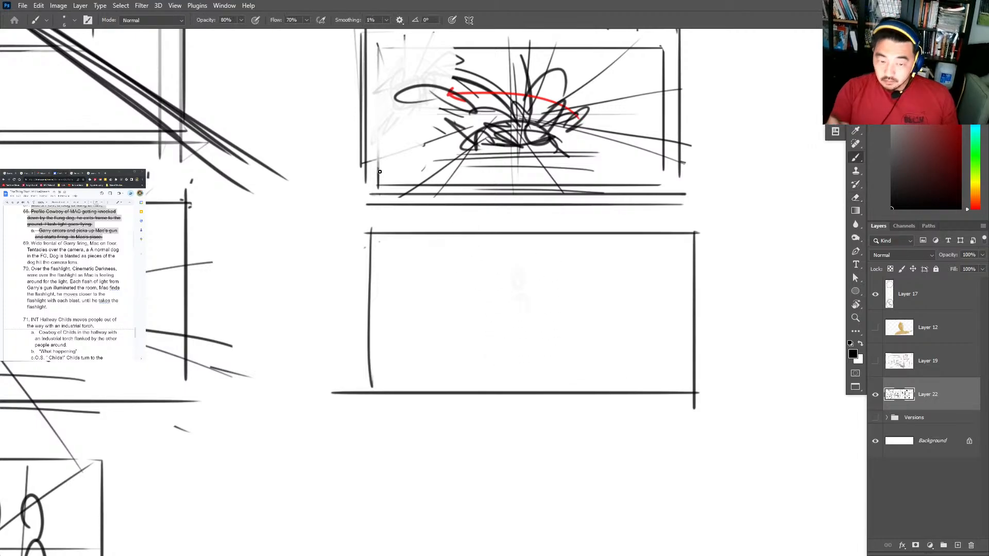
key(b)
drag(463, 268, 479, 353)
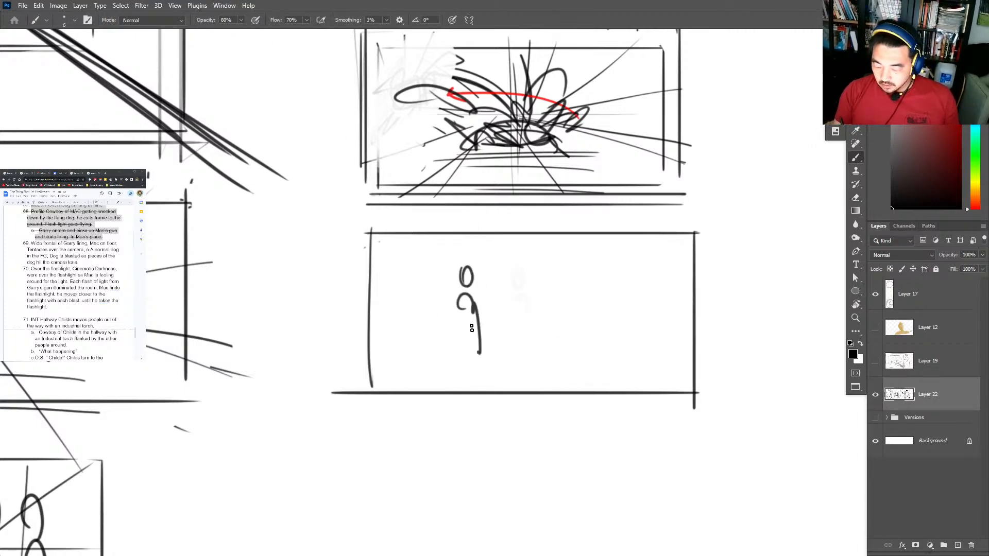
drag(464, 294, 460, 359)
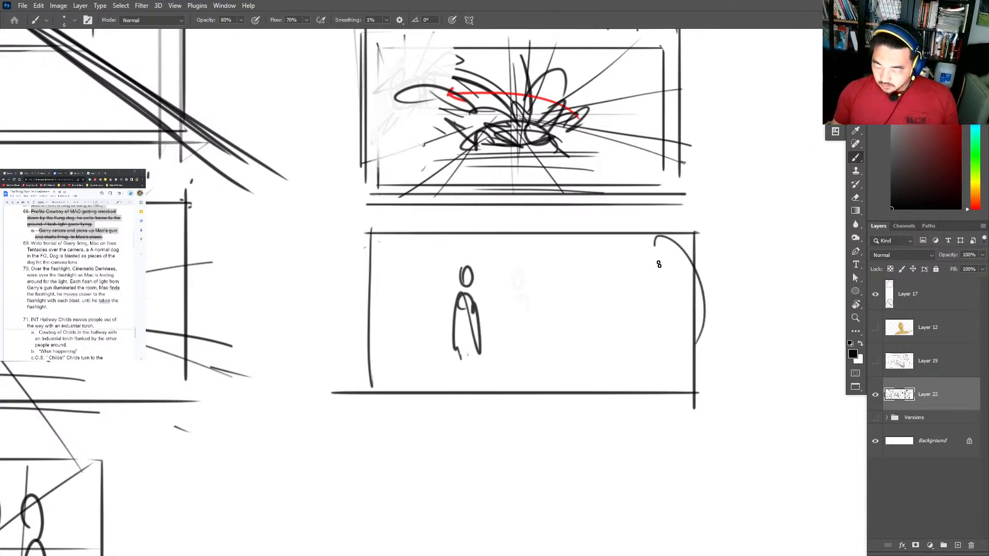
Draw curved tentacles at the right side of the frame and perspective floor lines under the figure.
mouse_move(583, 271)
mouse_down()
mouse_move(669, 281)
mouse_move(676, 303)
mouse_up()
drag(655, 237, 692, 355)
drag(621, 350, 658, 367)
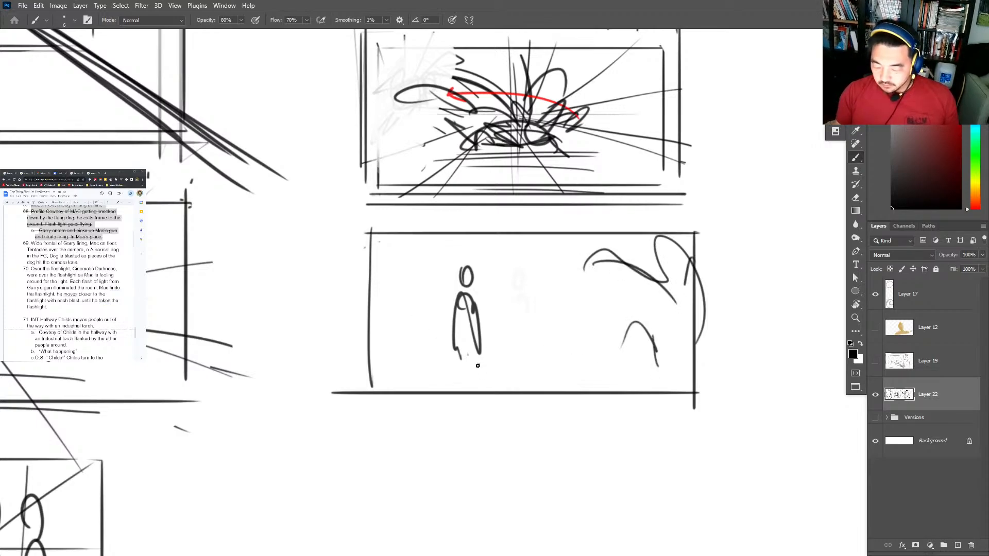
drag(386, 367, 554, 366)
drag(414, 355, 520, 360)
mouse_move(450, 359)
mouse_down()
mouse_move(745, 376)
mouse_move(665, 403)
mouse_up()
drag(429, 364, 520, 413)
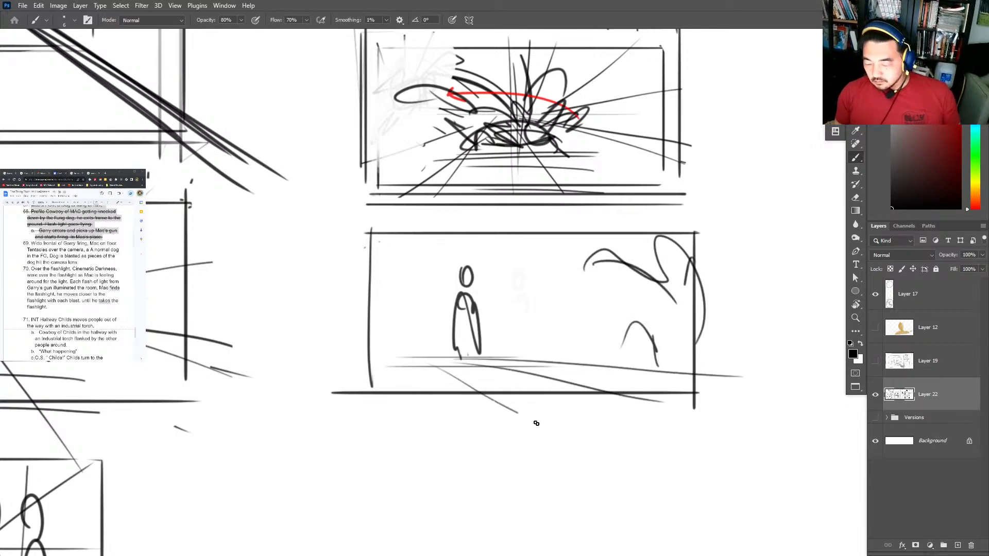
Thicken the tentacles and add a doorway, converging wall lines and a round shape in front of the standing figure.
drag(685, 266, 566, 276)
drag(568, 273, 636, 256)
mouse_move(435, 262)
mouse_down()
mouse_move(434, 353)
mouse_move(465, 259)
mouse_up()
drag(472, 255, 478, 269)
mouse_move(597, 247)
mouse_down()
mouse_move(498, 261)
mouse_move(715, 229)
mouse_up()
drag(514, 284, 711, 274)
drag(511, 320, 692, 335)
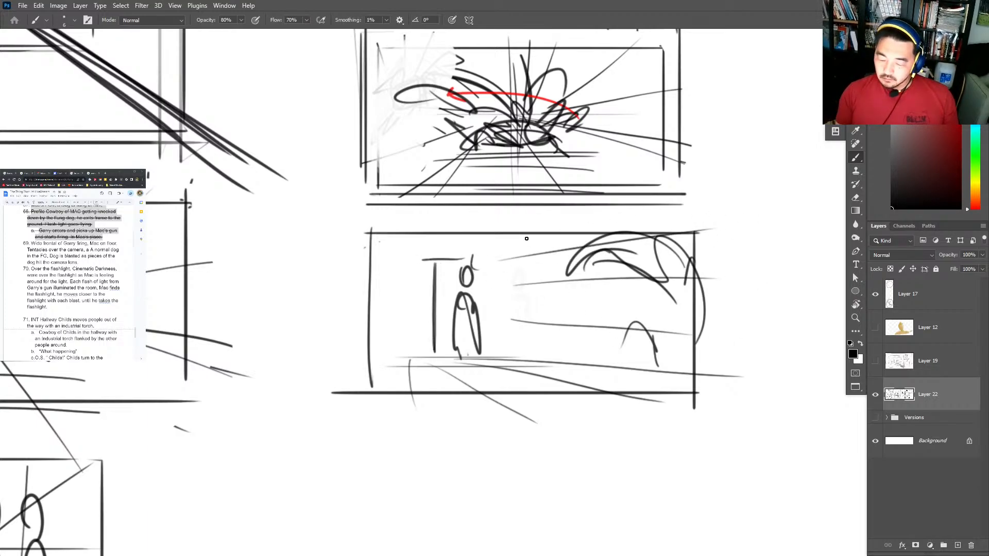
drag(531, 237, 531, 361)
mouse_move(465, 295)
mouse_down()
mouse_move(475, 310)
mouse_move(513, 296)
mouse_up()
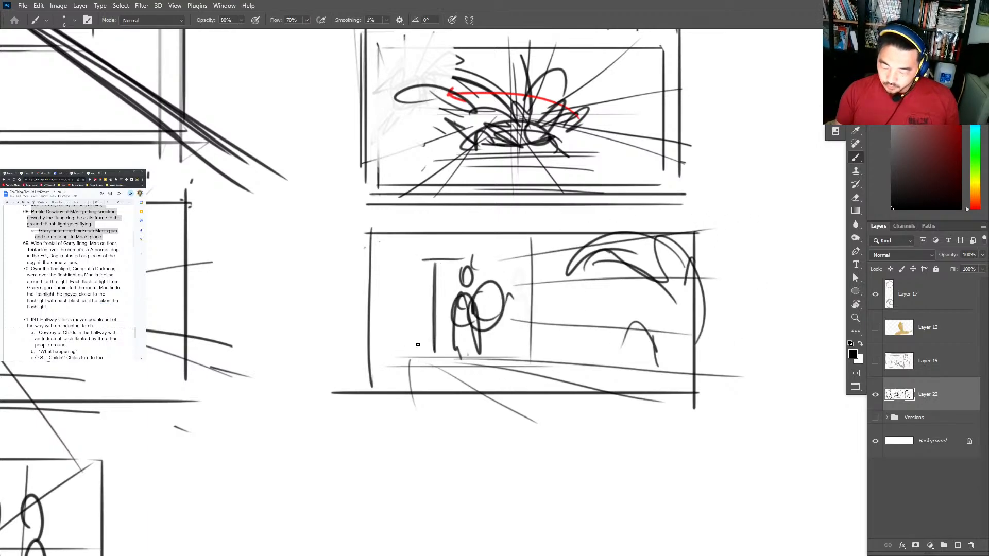
Sketch two crouched figures on the floor, one labelled M beside the doorway and another at the right under the tentacles.
mouse_move(412, 350)
mouse_down()
mouse_move(435, 355)
mouse_move(397, 363)
mouse_move(436, 361)
mouse_move(426, 347)
mouse_up()
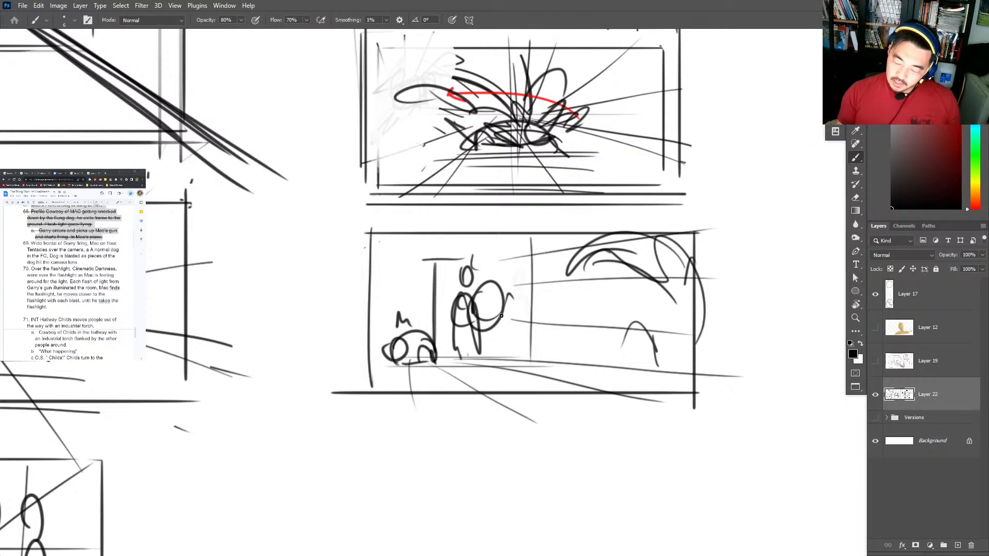
drag(595, 360, 585, 364)
drag(587, 333, 574, 326)
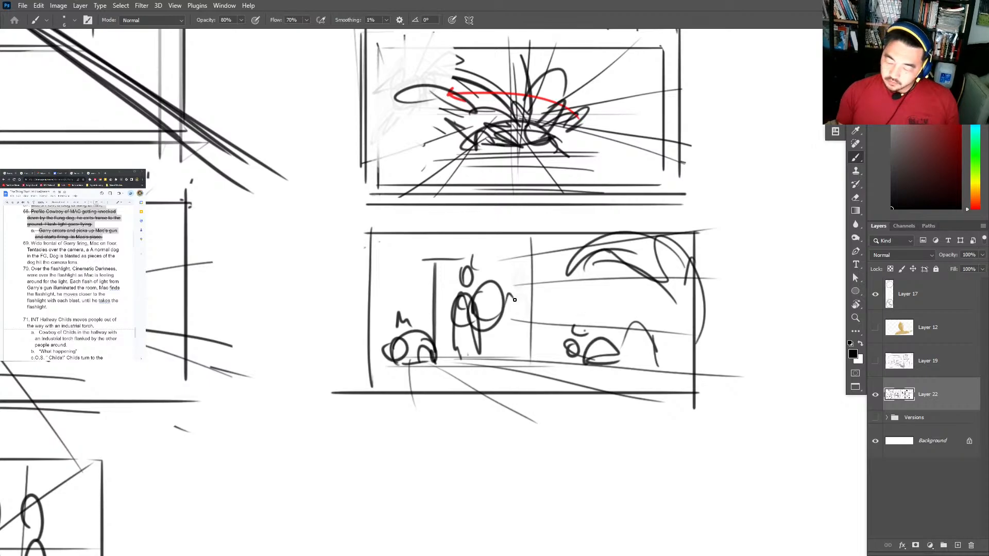
Add a gun barrel to the standing figure, label it G and double the edge of the doorway.
mouse_move(471, 305)
mouse_down()
mouse_move(542, 297)
mouse_move(536, 306)
mouse_up()
drag(550, 300, 558, 307)
drag(468, 253, 479, 255)
mouse_move(424, 269)
mouse_down()
mouse_move(426, 260)
mouse_move(426, 347)
mouse_up()
drag(424, 267, 438, 267)
Add more curling tentacles at the upper right, around the right crouched figure and rising from the panel's bottom edge.
drag(626, 262, 673, 230)
mouse_move(539, 242)
mouse_down()
mouse_move(620, 261)
mouse_move(680, 229)
mouse_up()
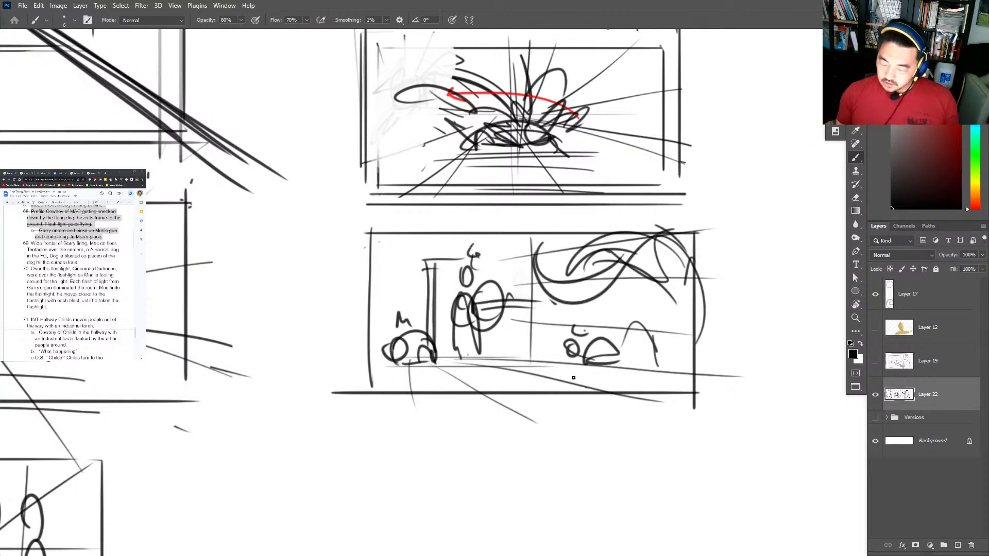
drag(492, 393, 584, 380)
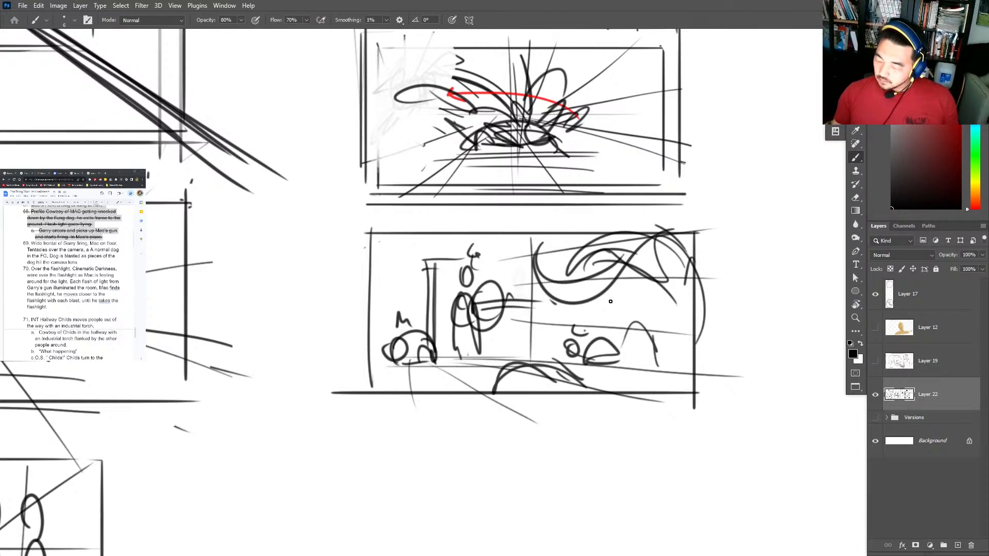
mouse_move(597, 303)
mouse_down()
mouse_move(606, 313)
mouse_move(645, 298)
mouse_up()
mouse_move(586, 330)
mouse_down()
mouse_move(643, 300)
mouse_move(670, 305)
mouse_move(685, 271)
mouse_up()
drag(579, 312, 577, 319)
drag(485, 298, 535, 296)
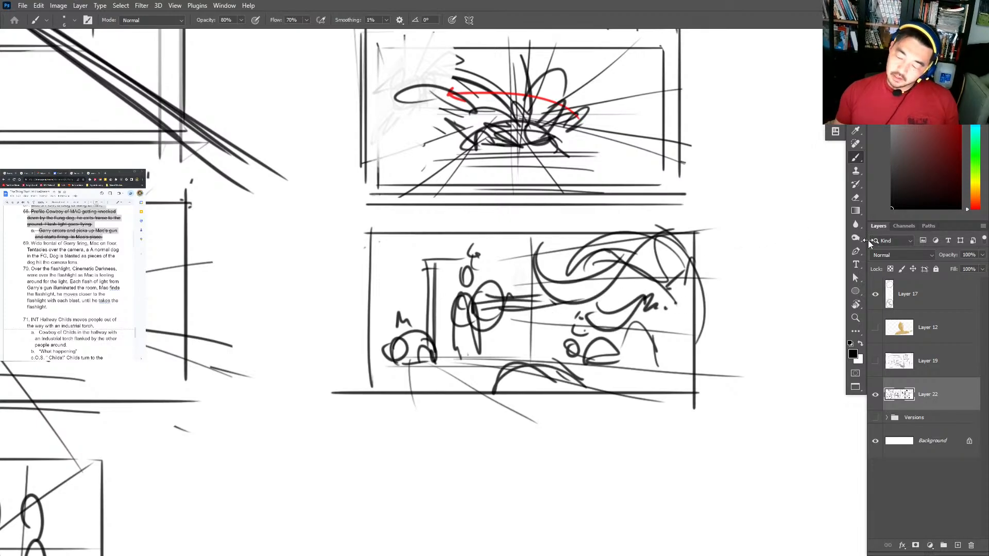
Number the finished panel 69 and strike through shot 69 in the shot list.
drag(758, 338, 732, 183)
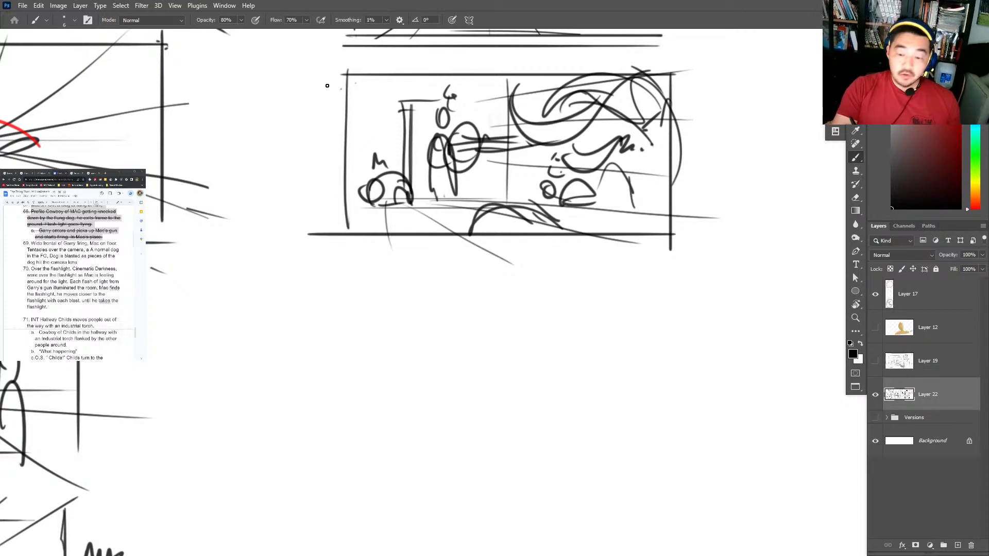
drag(324, 78, 320, 105)
drag(337, 86, 343, 121)
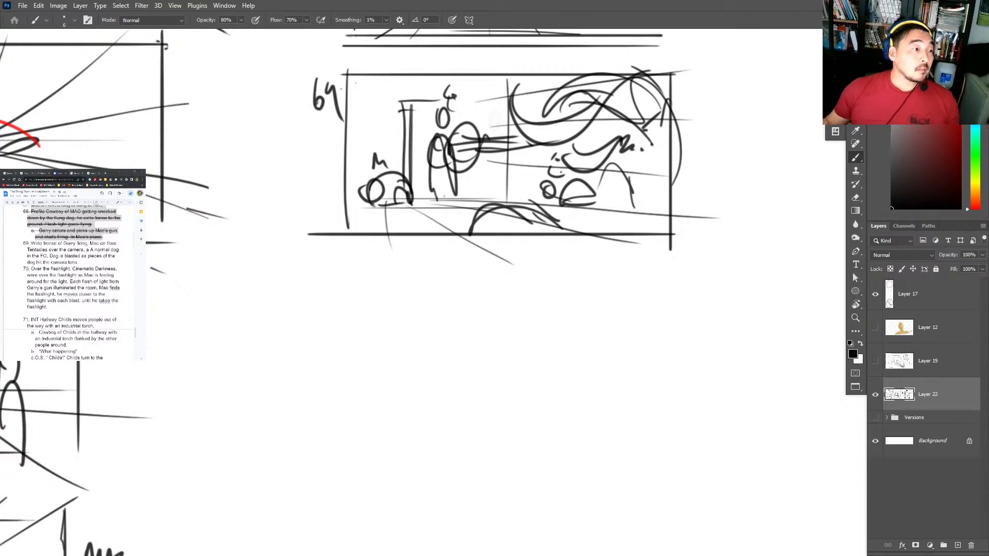
drag(79, 263, 31, 244)
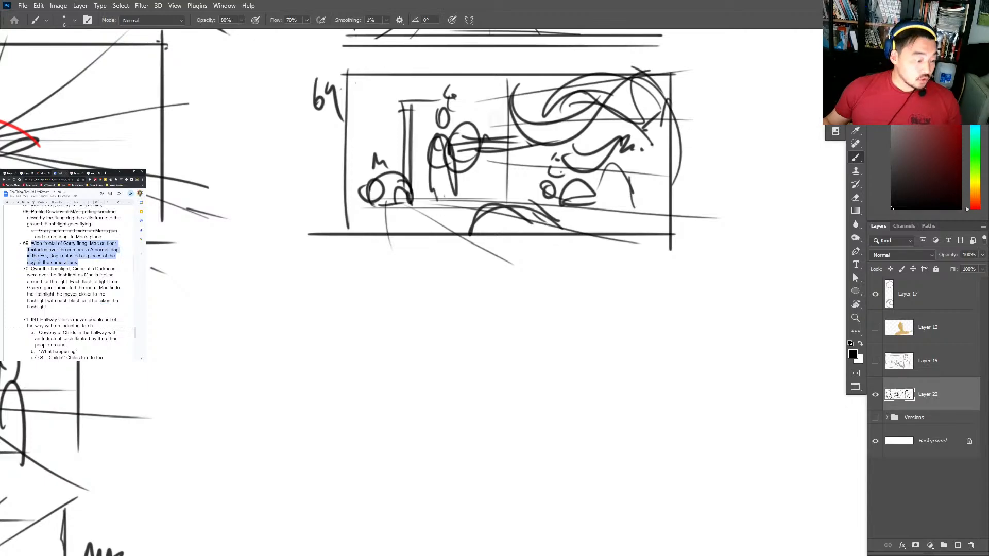
scroll(68, 283, down, 10)
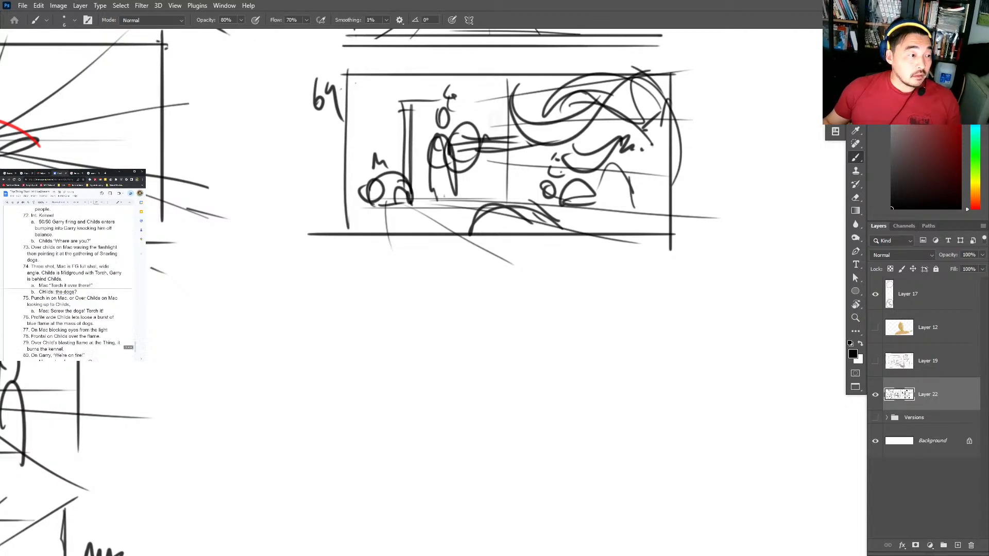
scroll(72, 283, up, 10)
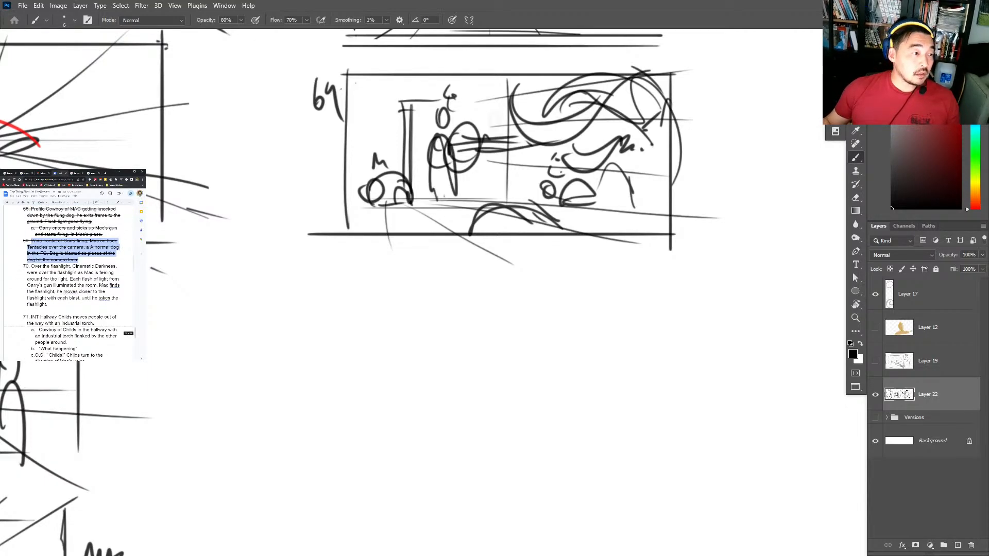
Check the upcoming shots in the list, and switch to thing.pdf in Acrobat to read the script.
click(376, 297)
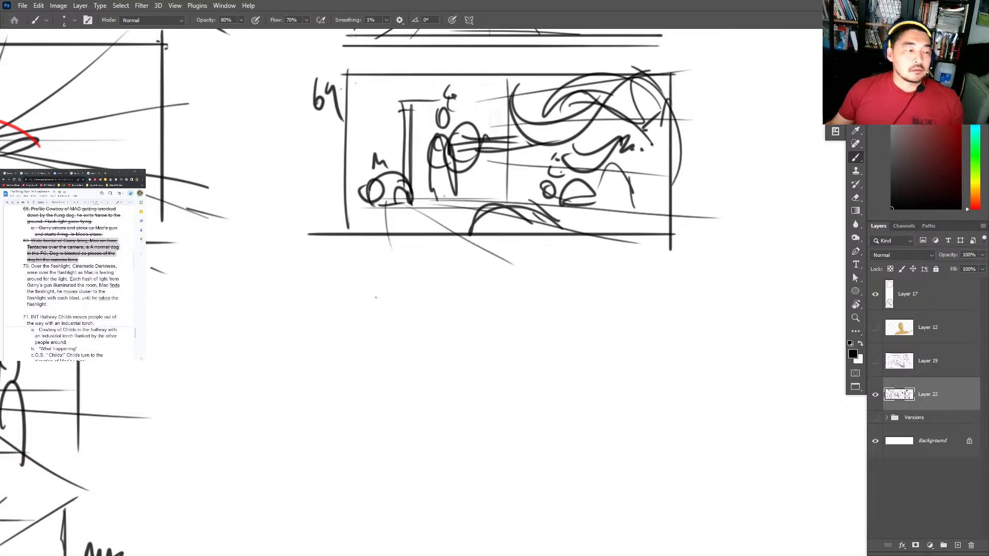
scroll(72, 279, down, 2)
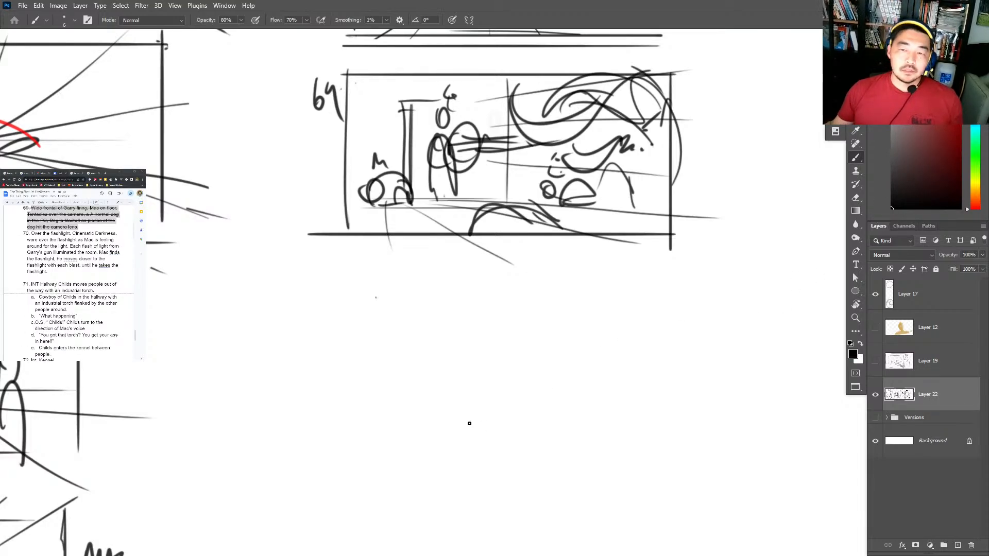
key(alt+Tab)
key(alt+Tab)
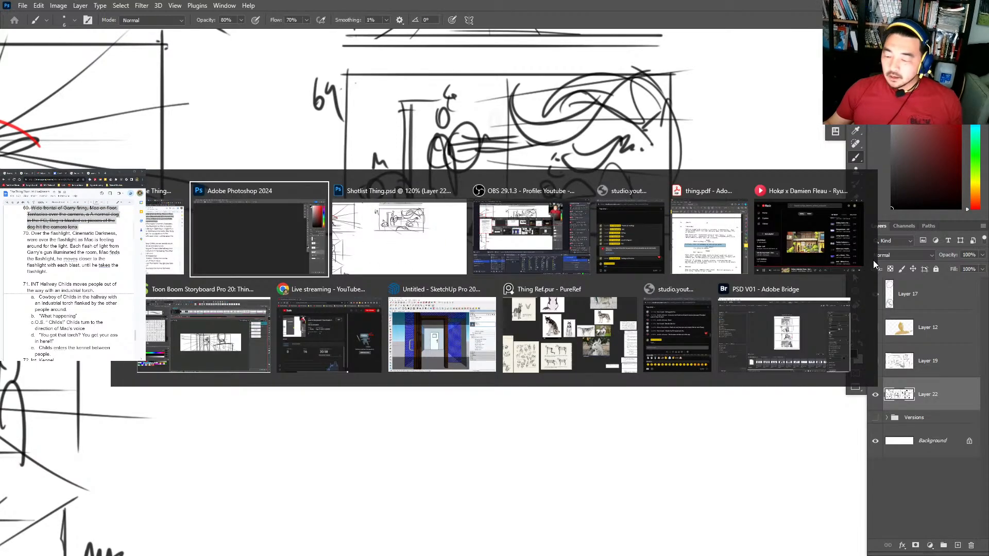
key(alt+Tab)
key(alt+Tab)
key(alt+Tab)
key(alt+Tab)
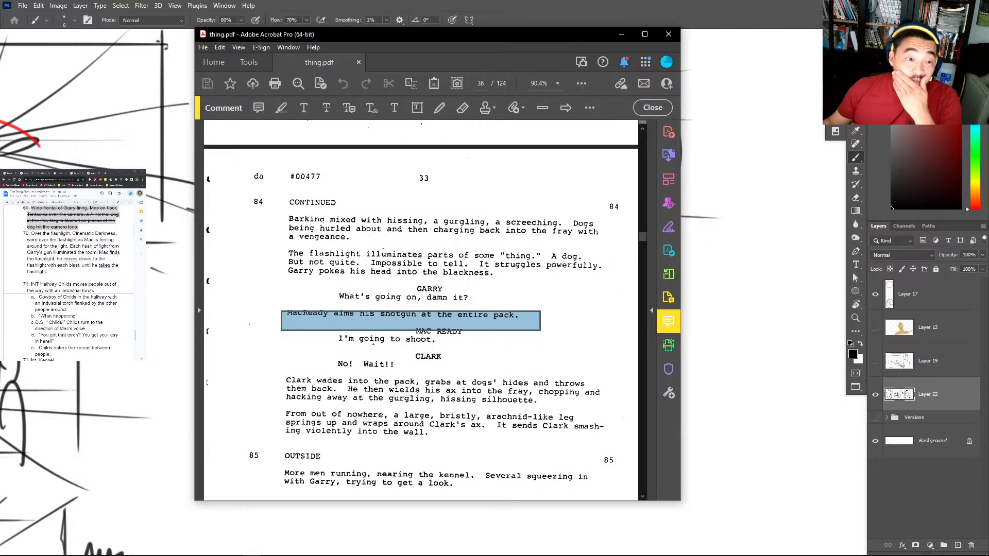
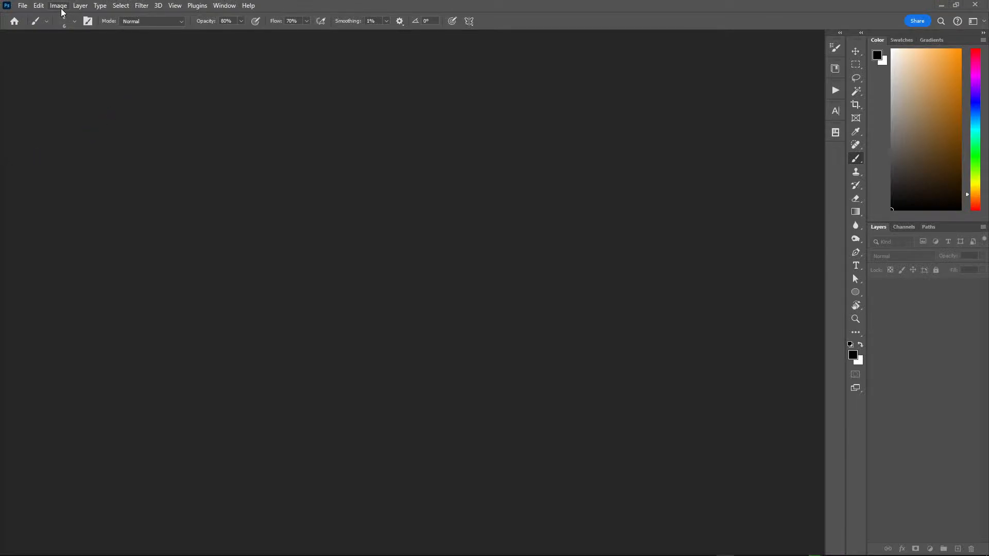
Reopen the recent file Shotlist Thing.psd in Photoshop and show it in full-screen mode at panel 76.
click(22, 6)
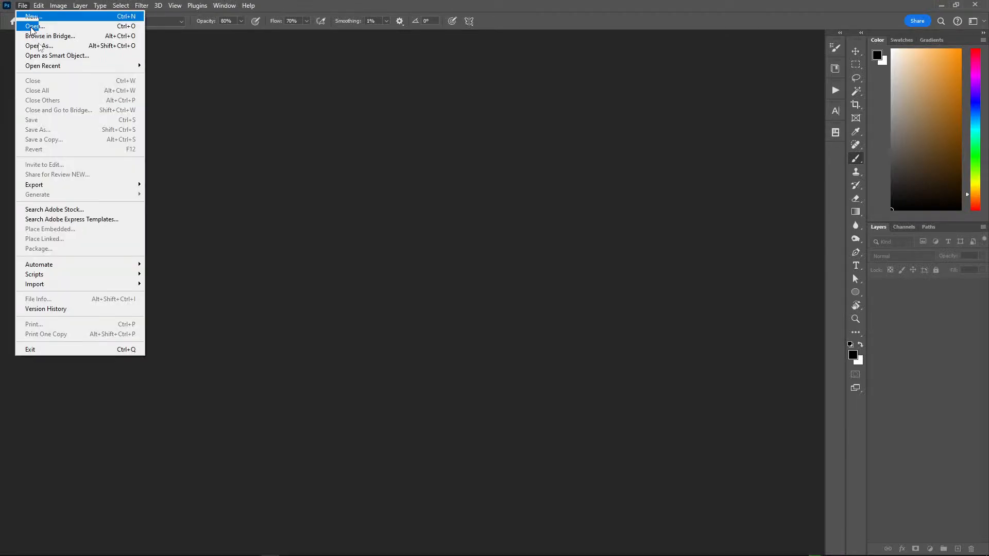
mouse_move(47, 66)
click(316, 67)
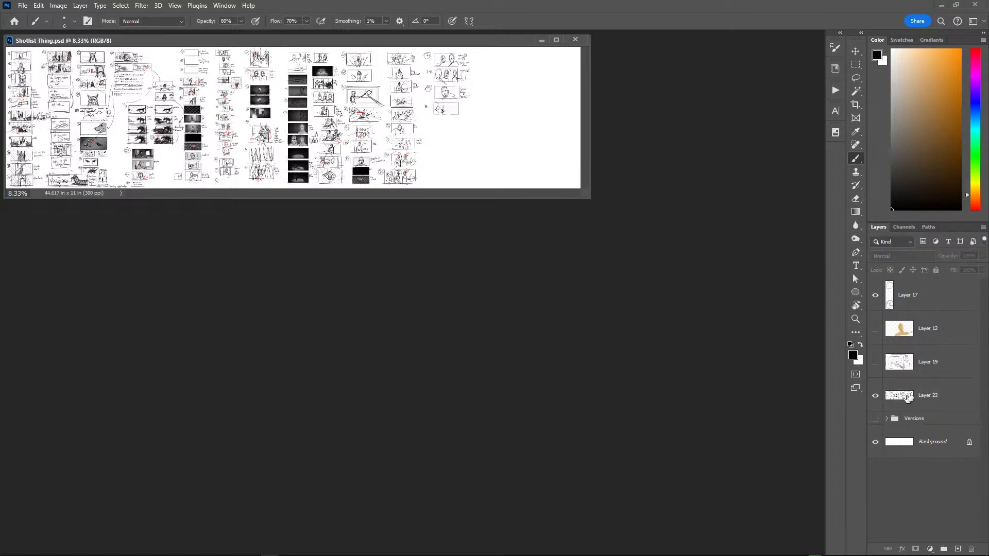
click(856, 388)
key(z)
mouse_move(657, 335)
mouse_down()
mouse_move(691, 294)
mouse_move(729, 283)
mouse_move(553, 251)
mouse_move(592, 255)
mouse_up()
key(b)
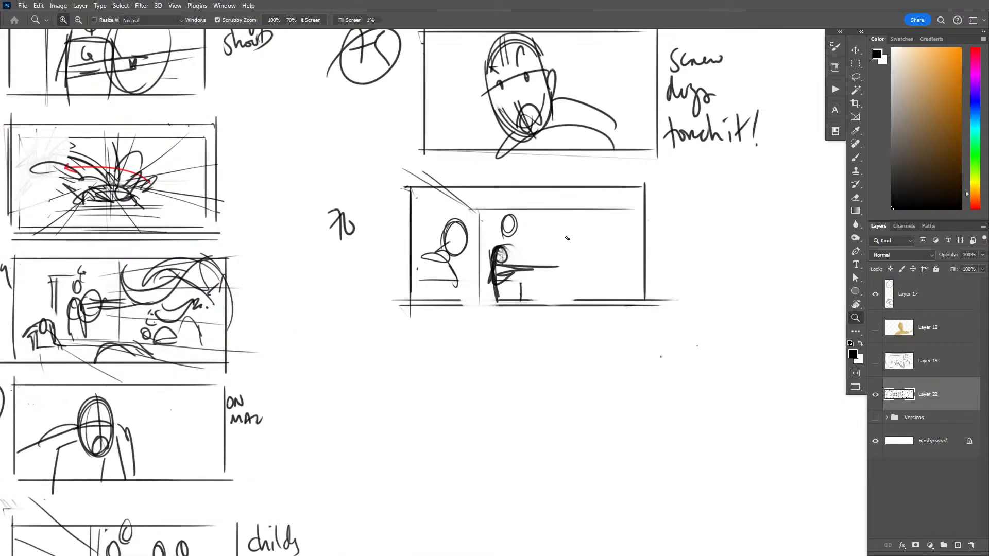
Pick a bright orange and paint a long flame from the torch across the right side of panel 76.
key(z)
drag(544, 212, 531, 222)
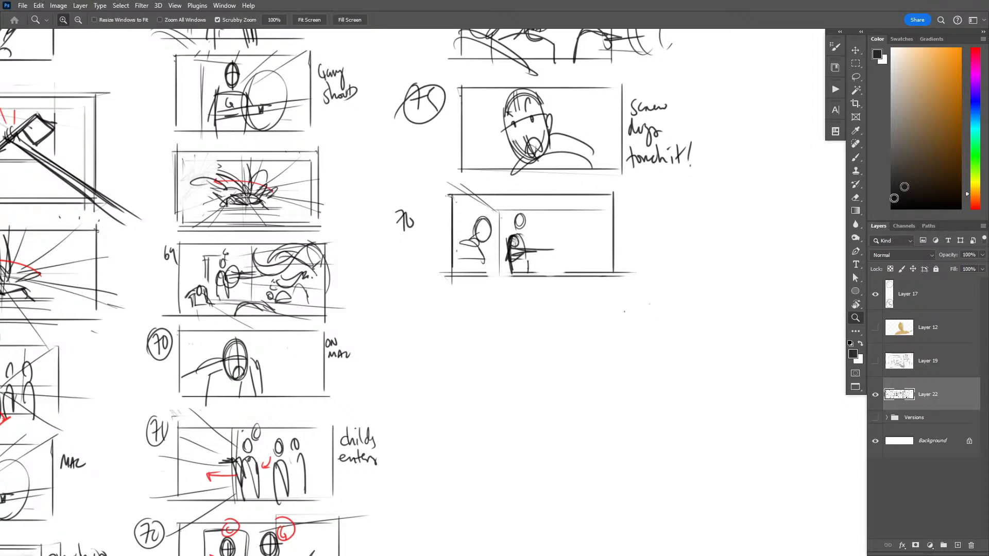
key(b)
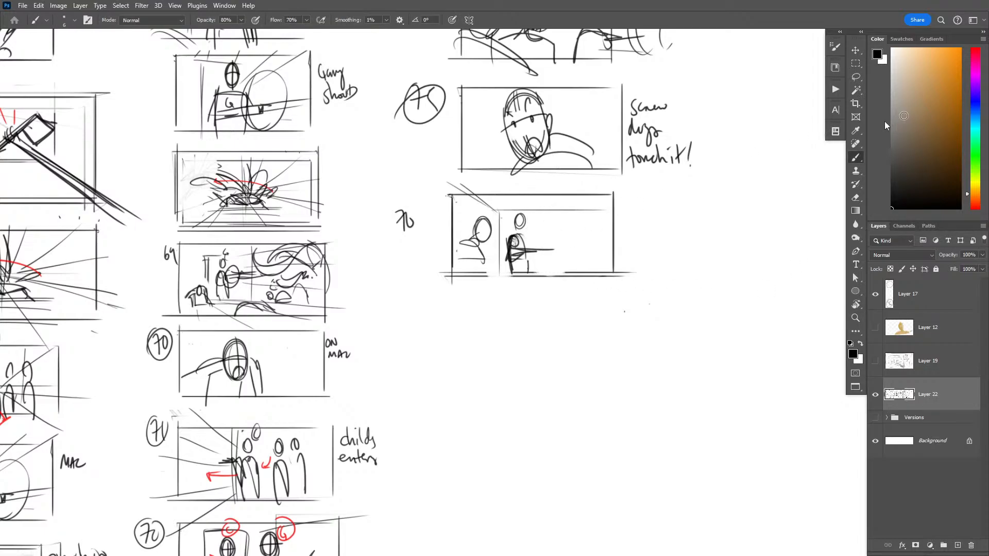
click(961, 69)
drag(539, 249, 637, 252)
Reset the brush color to black and reinforce the top and right edges of panel 76's frame.
key(d)
mouse_move(611, 199)
mouse_down()
mouse_move(614, 225)
mouse_move(614, 197)
mouse_move(456, 195)
mouse_up()
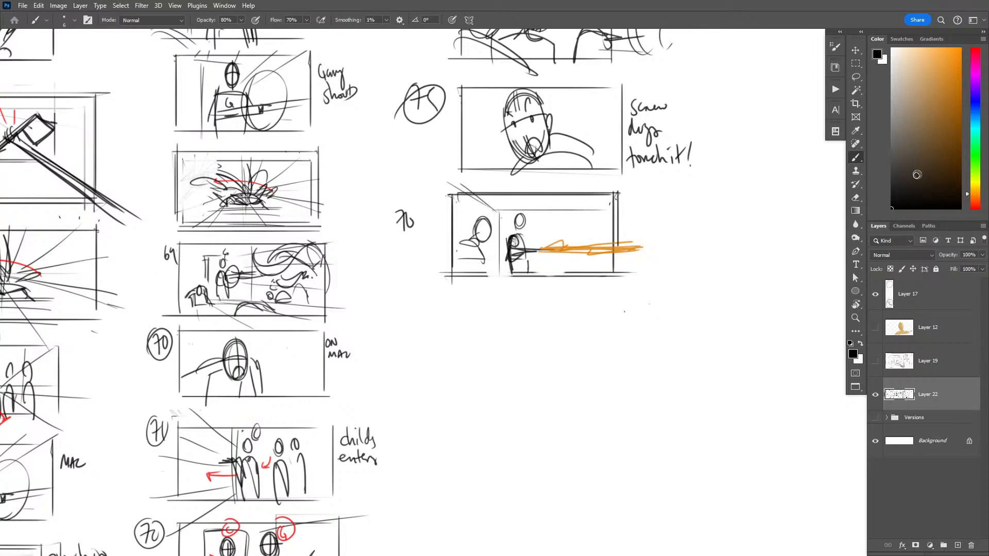
drag(677, 132, 652, 330)
drag(663, 289, 658, 256)
Hatch the foreground shoulder in panel 74 and underline the dialogue note beside it.
key(ctrl+space)
mouse_move(600, 400)
mouse_down()
mouse_move(610, 214)
mouse_move(467, 408)
mouse_up()
key(b)
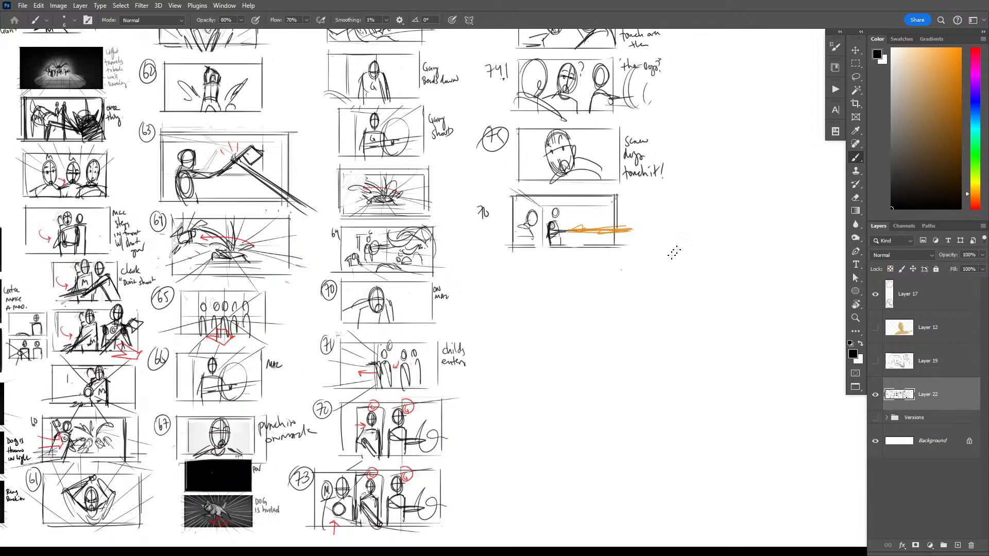
scroll(554, 153, up, 4)
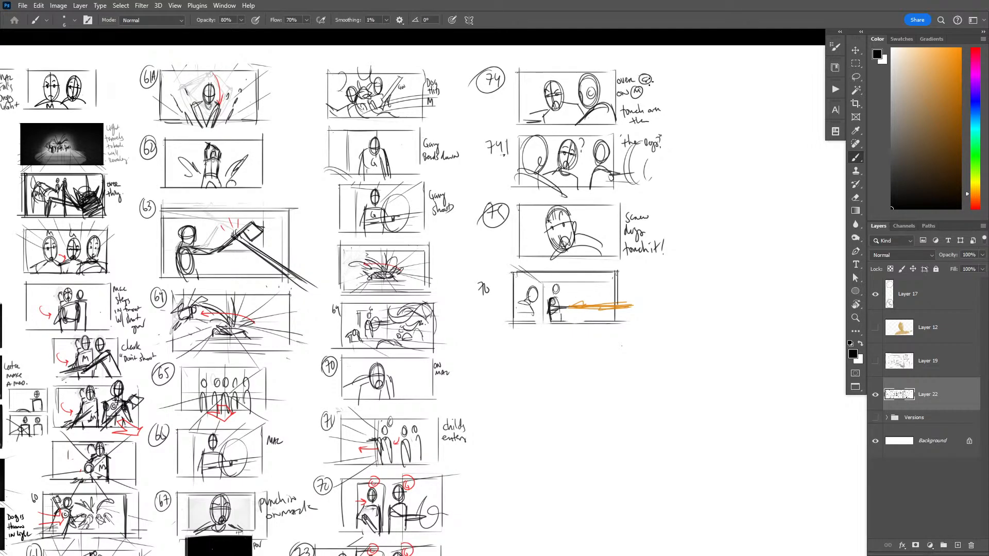
mouse_move(604, 100)
mouse_down()
mouse_move(597, 123)
mouse_move(669, 111)
mouse_up()
drag(622, 126, 670, 123)
Detail the middle figure of panel 74.1, underline its "the Dogs?" note and reinforce panel 75's right and bottom edges.
drag(570, 137, 564, 170)
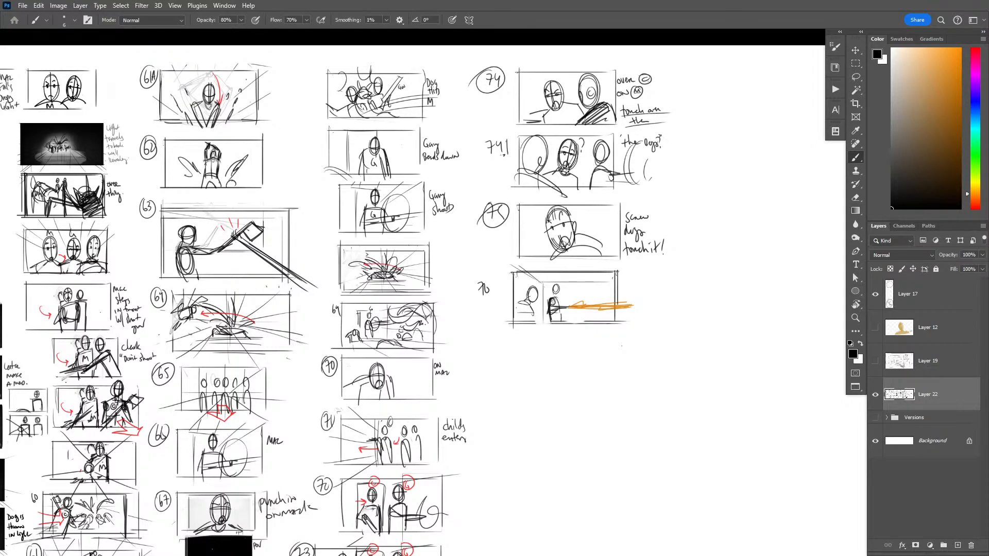
drag(618, 149, 674, 147)
mouse_move(619, 206)
mouse_down()
mouse_move(619, 224)
mouse_move(528, 260)
mouse_up()
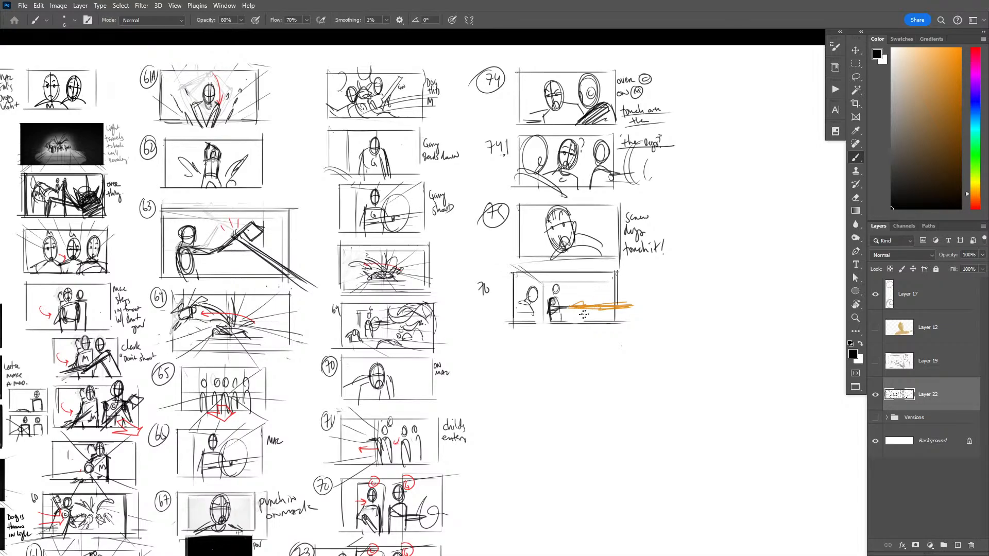
key(z)
click(601, 307)
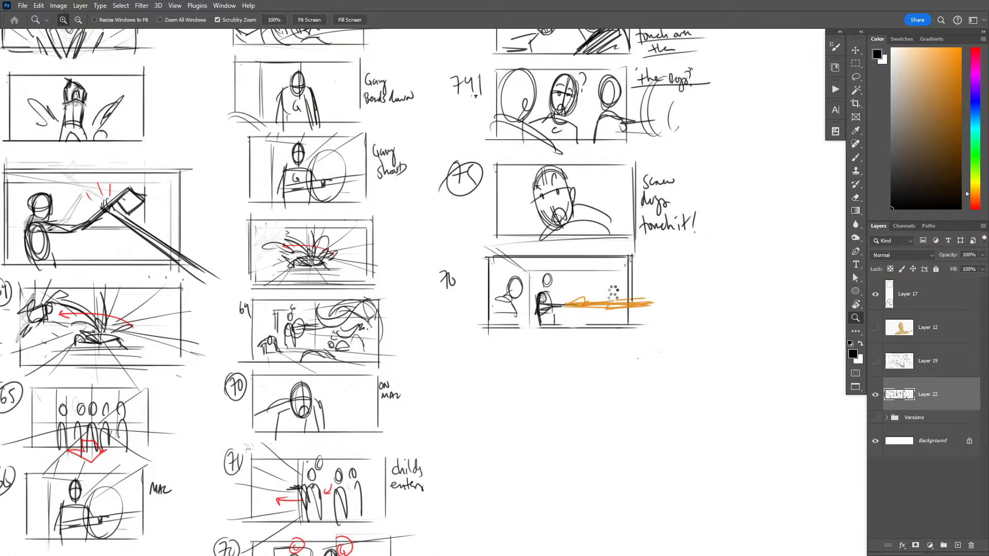
key(b)
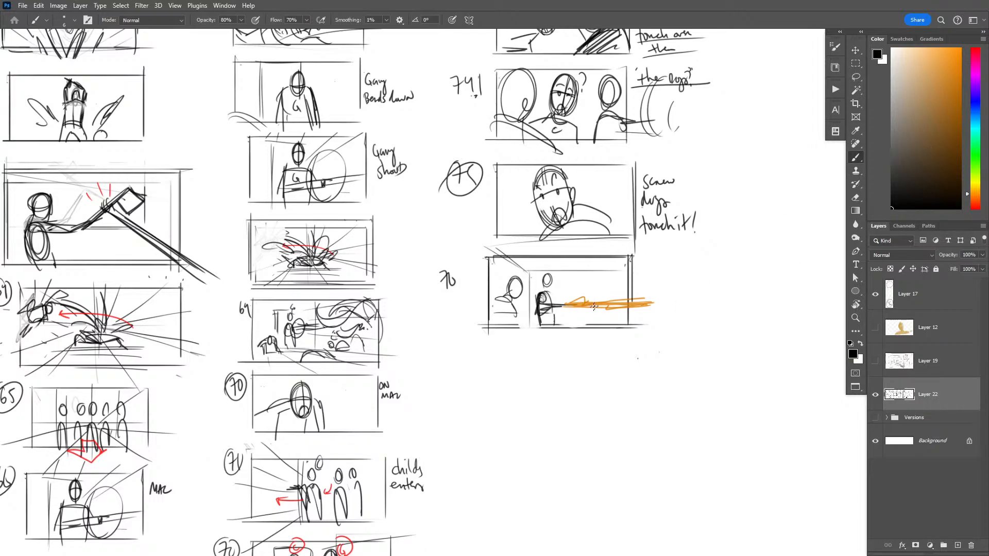
Complete panel 76 with a second figure marked G, a reinforced orange flame and a black circle around the shot number.
mouse_move(562, 285)
mouse_down()
mouse_move(564, 298)
mouse_move(554, 299)
mouse_move(566, 272)
mouse_up()
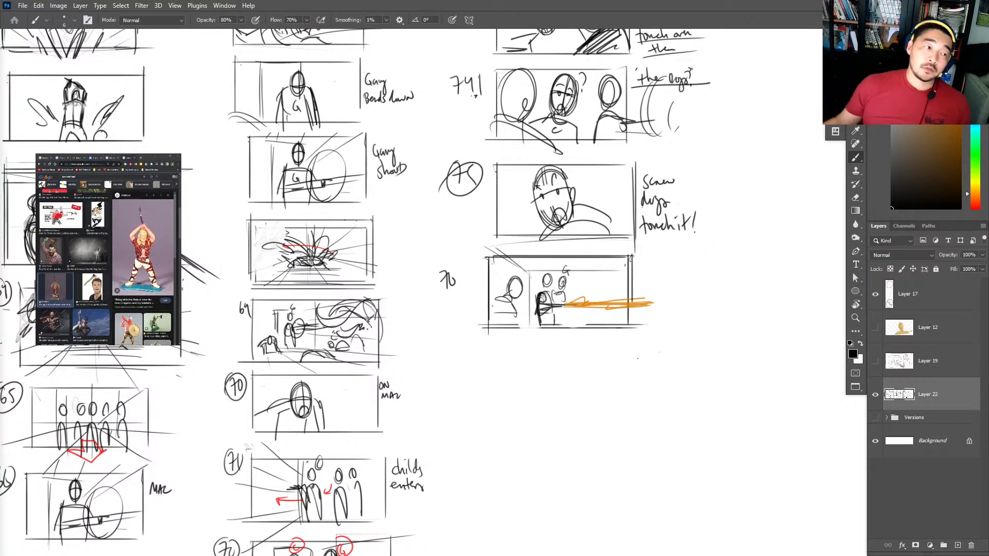
scroll(780, 304, down, 2)
alt+click(597, 250)
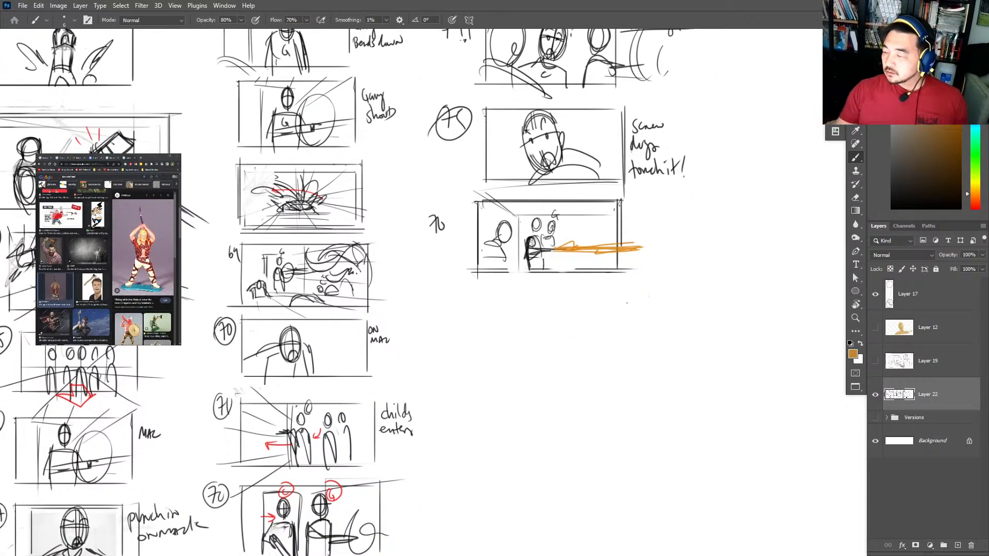
key(z)
click(640, 226)
key(b)
drag(565, 251, 644, 250)
key(d)
mouse_move(345, 188)
mouse_down()
mouse_move(370, 222)
mouse_move(335, 206)
mouse_move(316, 269)
mouse_up()
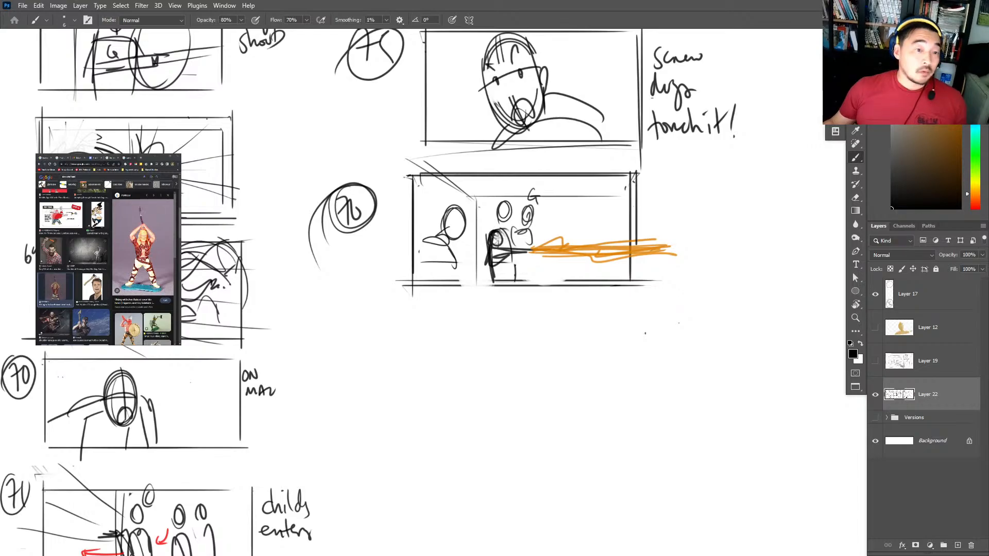
Switch to the shot list document in the browser and strike through the entries for shots 71 to 75.
key(alt+Tab)
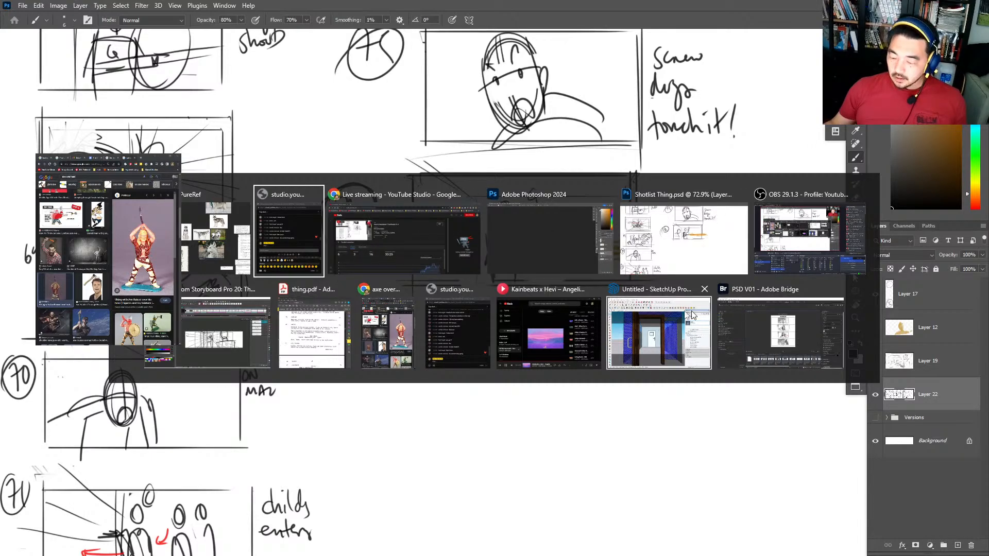
key(Escape)
click(95, 158)
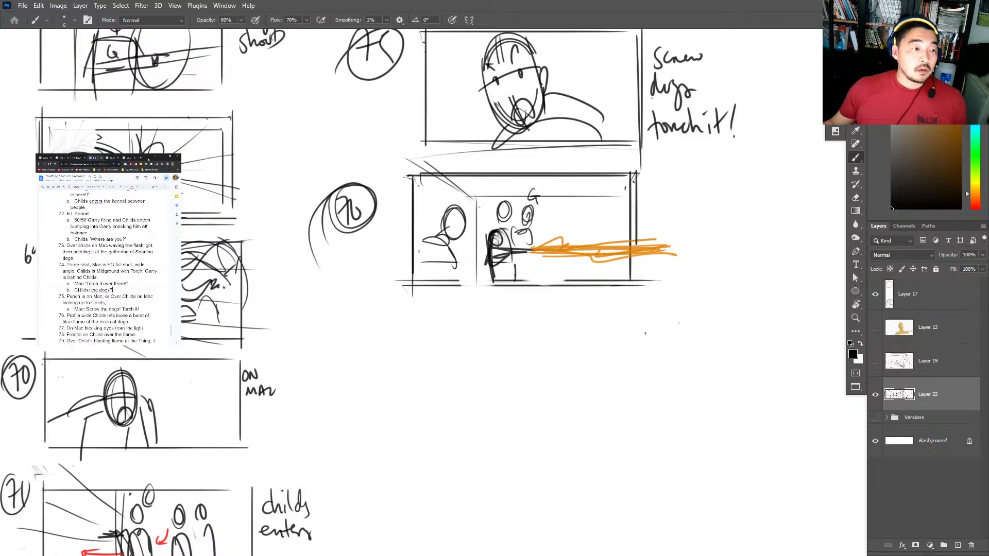
drag(99, 246, 131, 254)
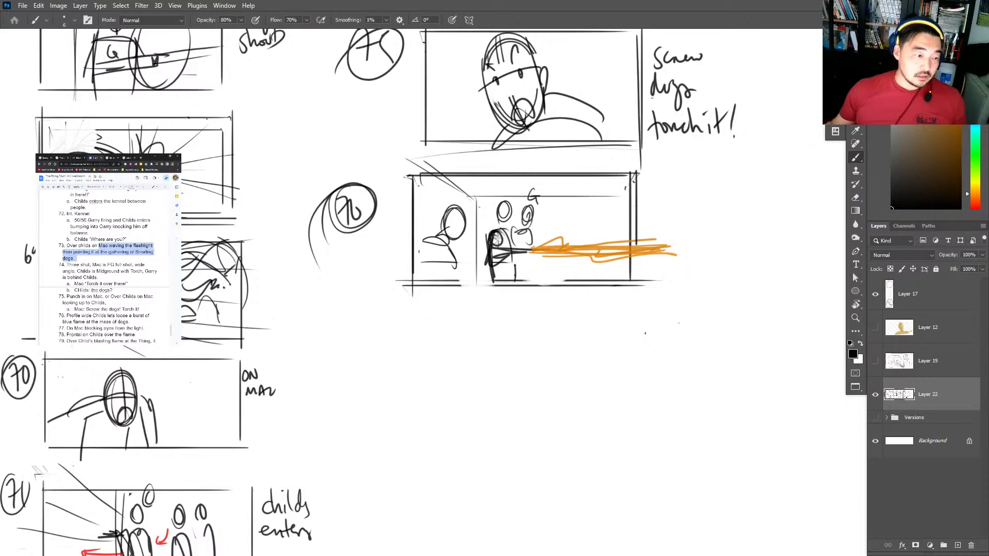
click(86, 309)
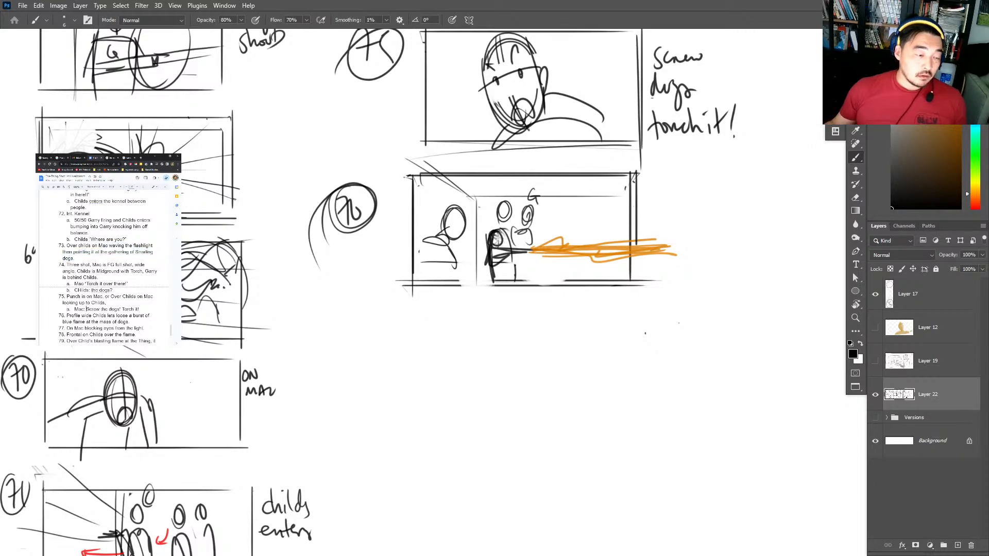
drag(129, 322, 67, 315)
drag(140, 309, 63, 286)
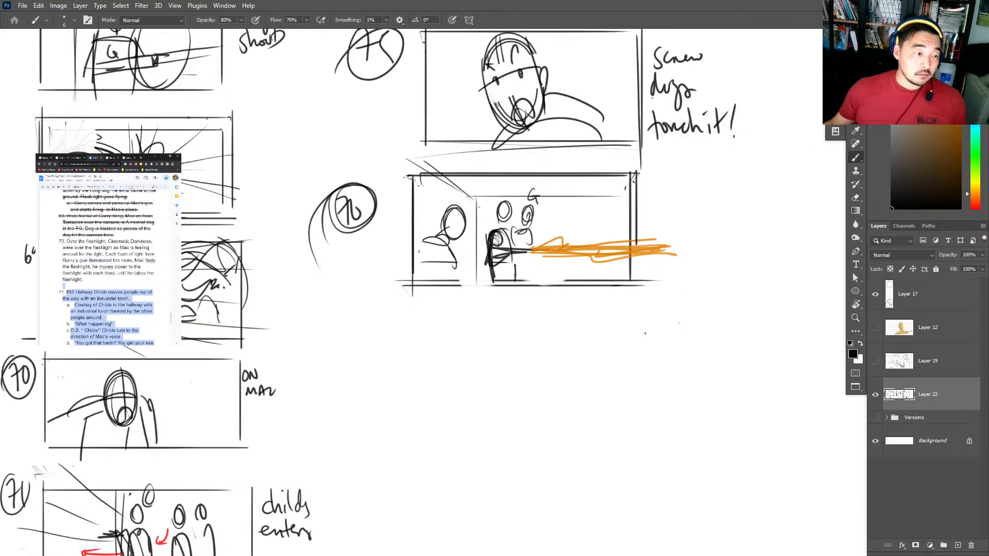
scroll(106, 268, down, 6)
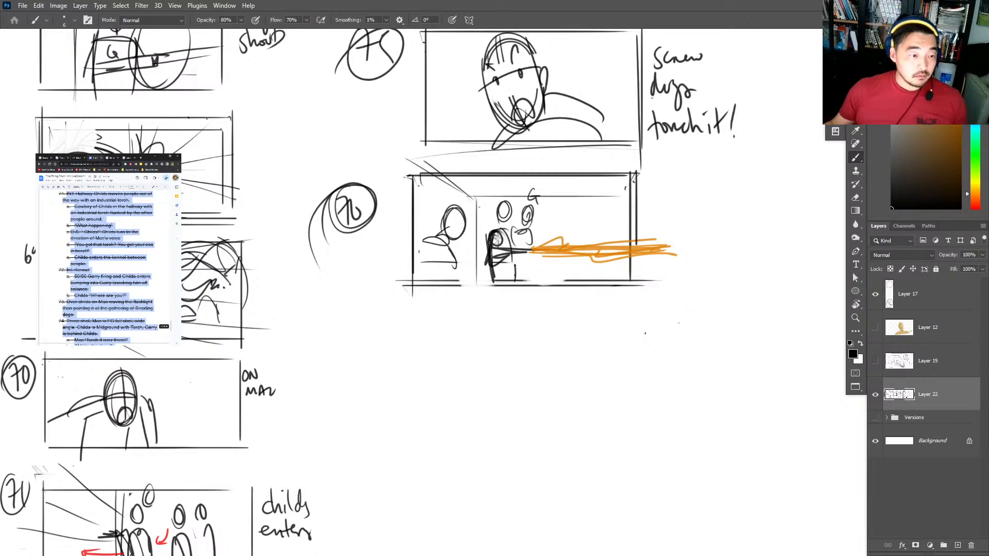
scroll(105, 268, down, 1)
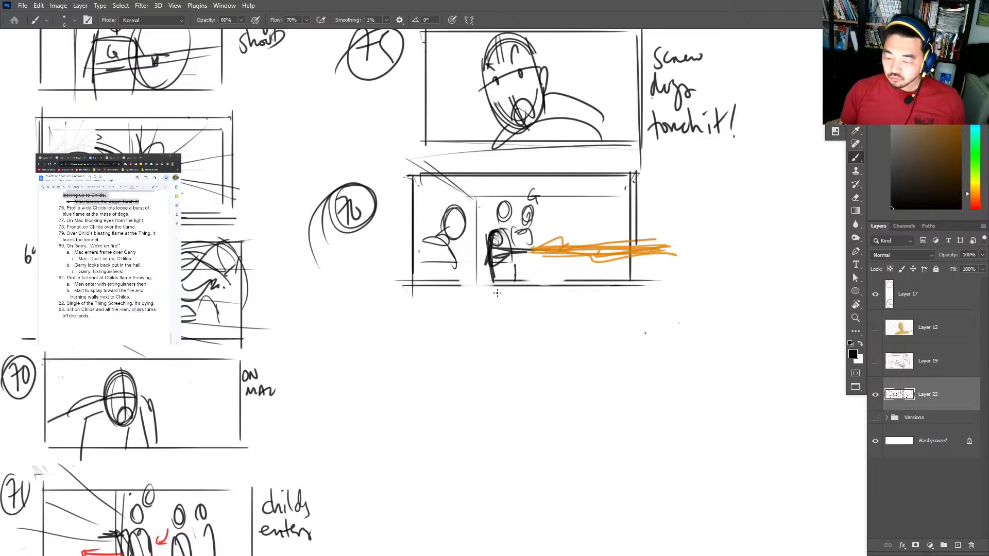
Write and circle the number 77 below the 76 label and draw an empty panel frame beside it.
mouse_move(350, 344)
mouse_down()
mouse_move(363, 368)
mouse_move(376, 338)
mouse_move(372, 366)
mouse_up()
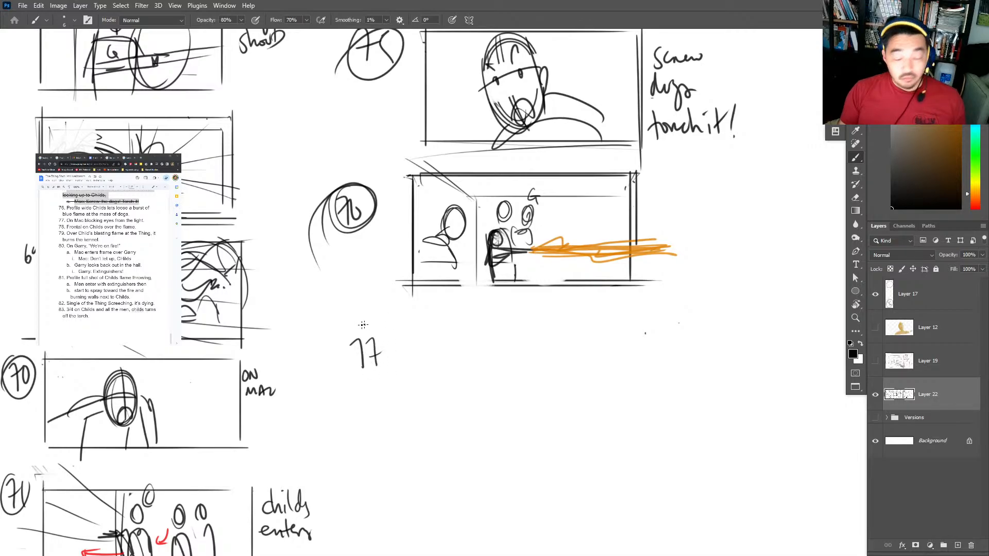
drag(362, 325, 385, 335)
mouse_move(416, 414)
mouse_down()
mouse_move(472, 317)
mouse_move(631, 322)
mouse_move(637, 302)
mouse_move(636, 432)
mouse_move(652, 431)
mouse_move(413, 431)
mouse_up()
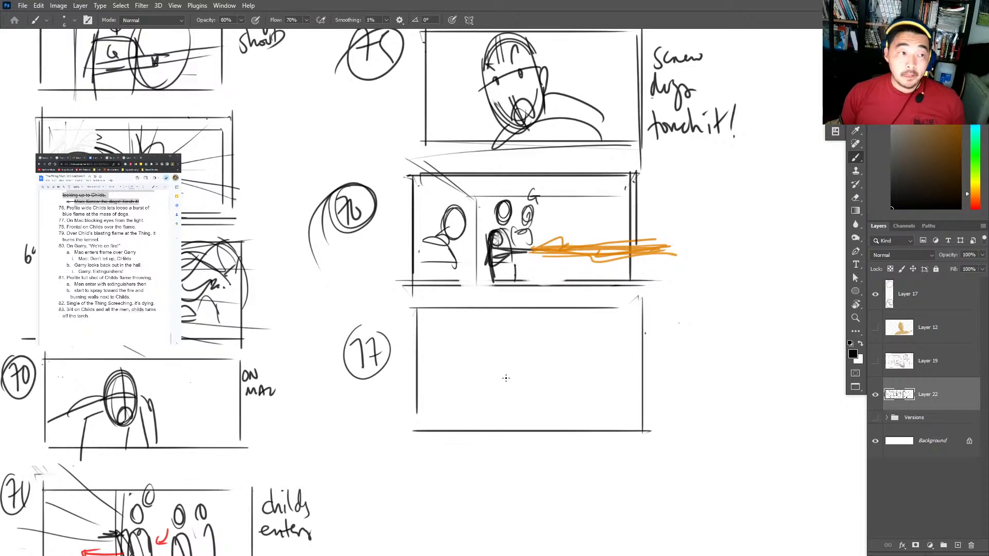
key(alt+Tab)
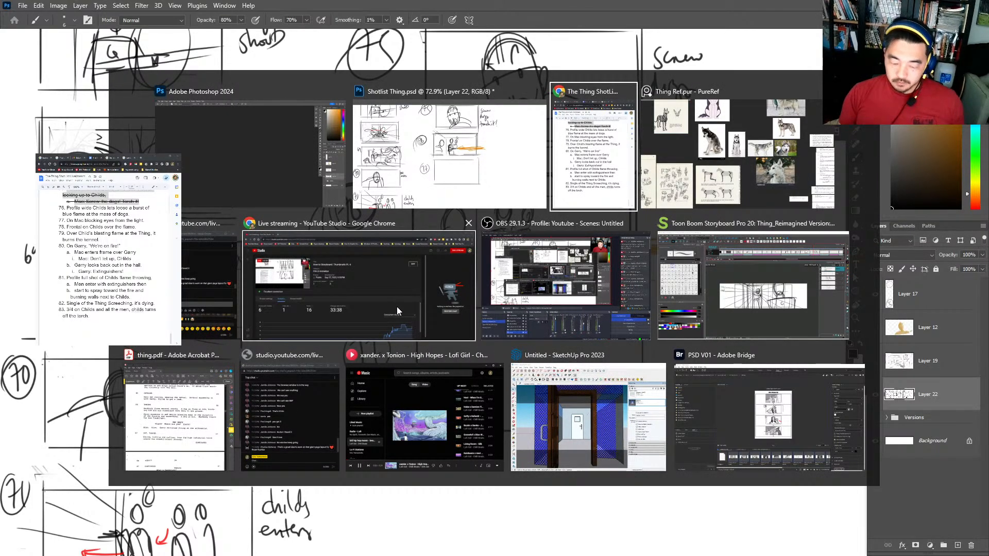
key(alt+Tab)
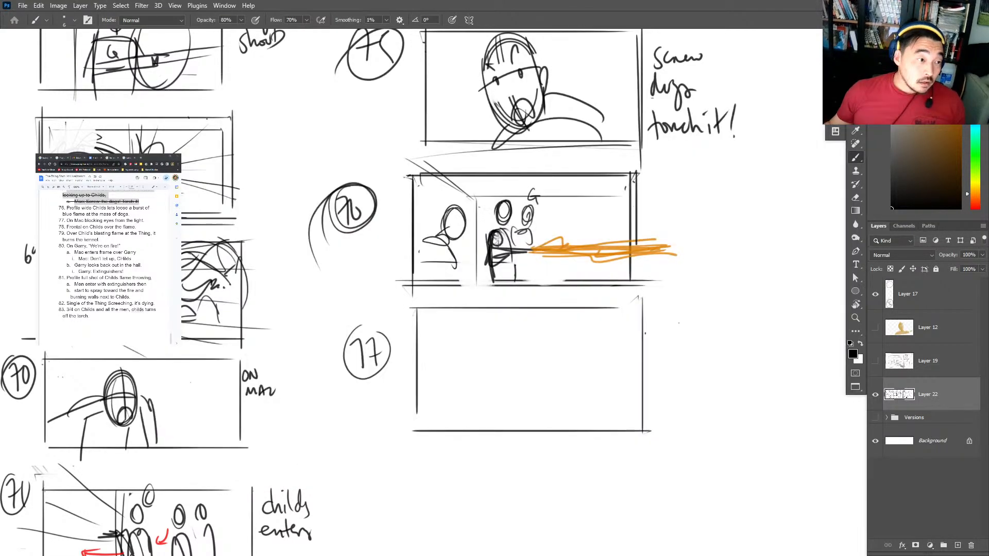
key(alt+Tab)
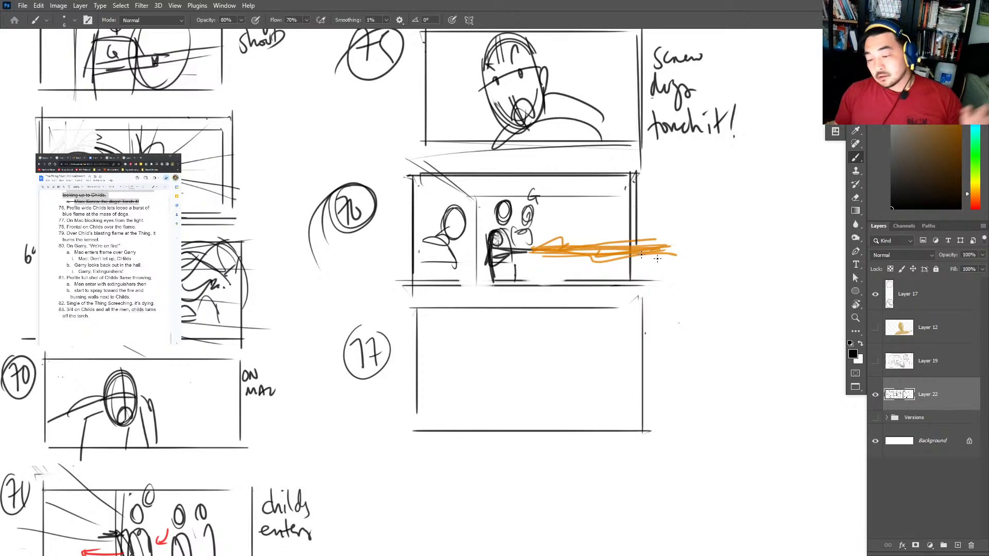
Double the left edge of panel 77's frame with a straight black line.
scroll(496, 375, down, 2)
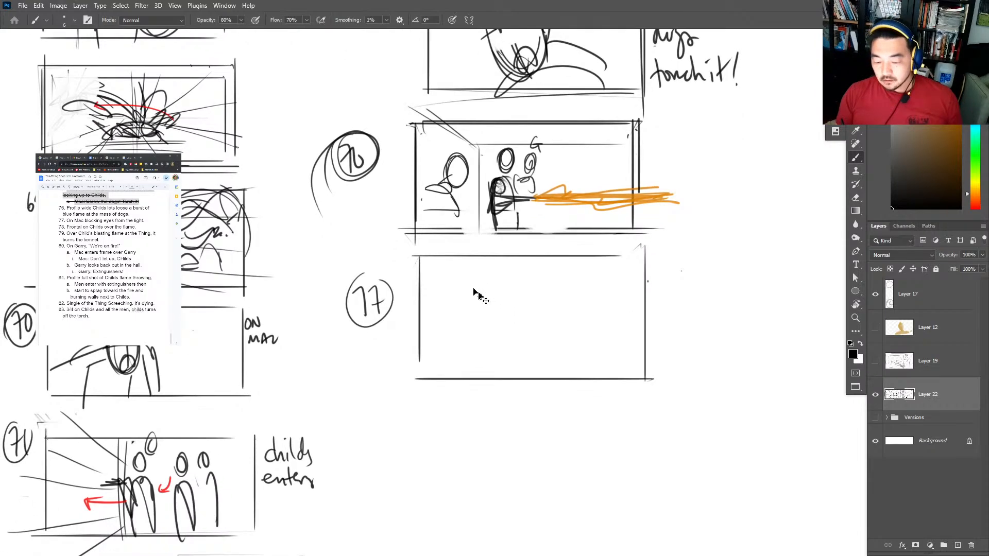
shift+click(416, 370)
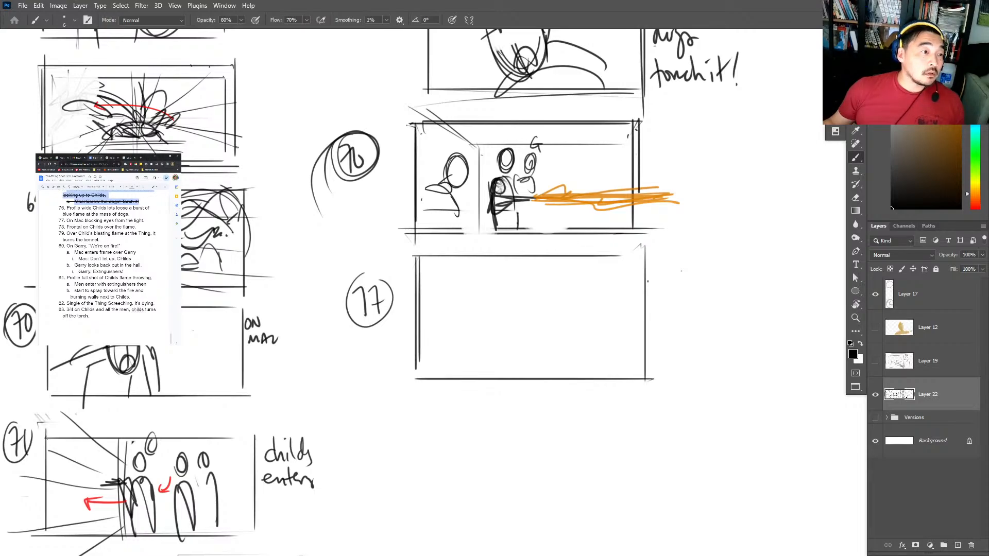
click(905, 197)
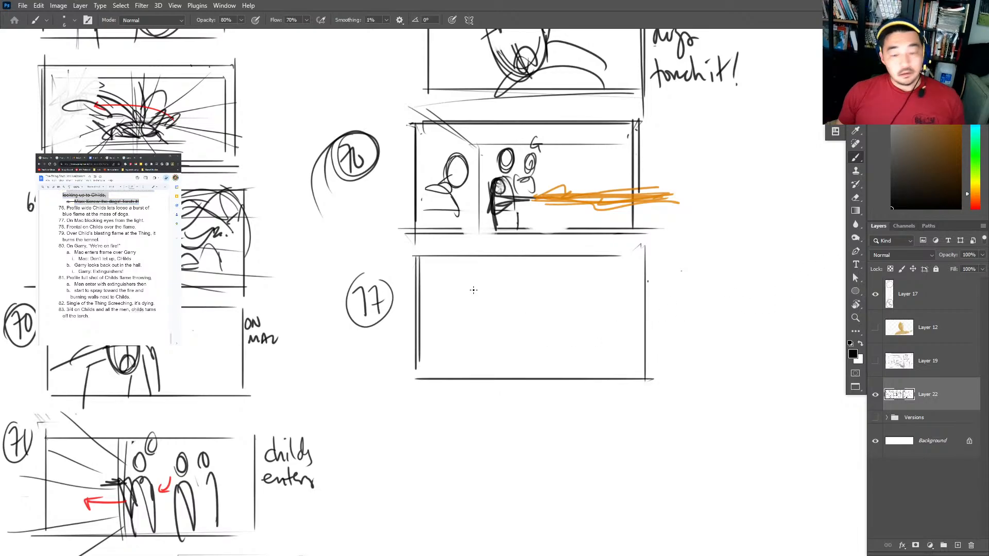
Sketch converging floor lines in panel 77 and rough in the creature's rounded mass near the vanishing point.
mouse_move(504, 319)
mouse_down()
mouse_move(516, 289)
mouse_move(531, 335)
mouse_up()
key(ctrl+z)
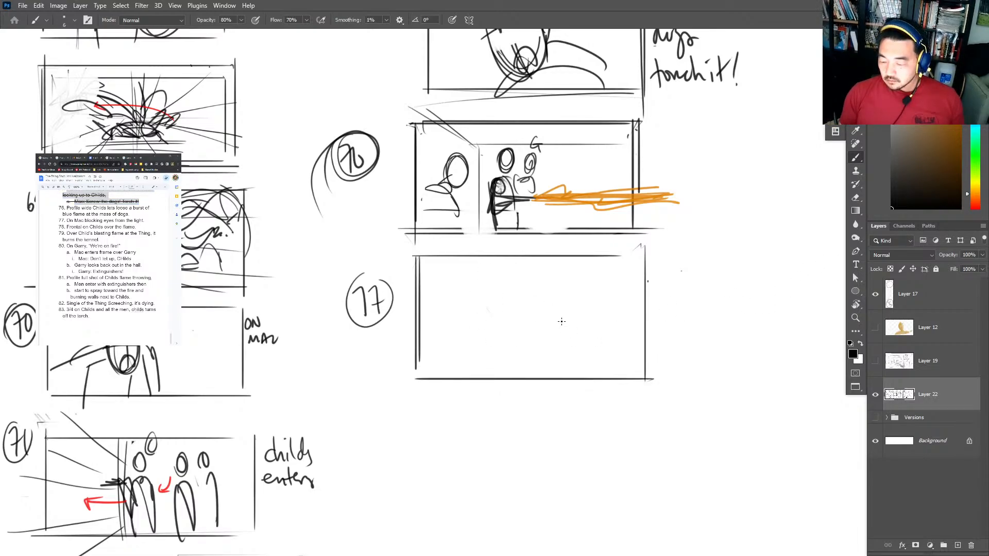
drag(449, 334, 622, 338)
drag(391, 372, 572, 332)
drag(446, 400, 572, 334)
drag(560, 352, 587, 388)
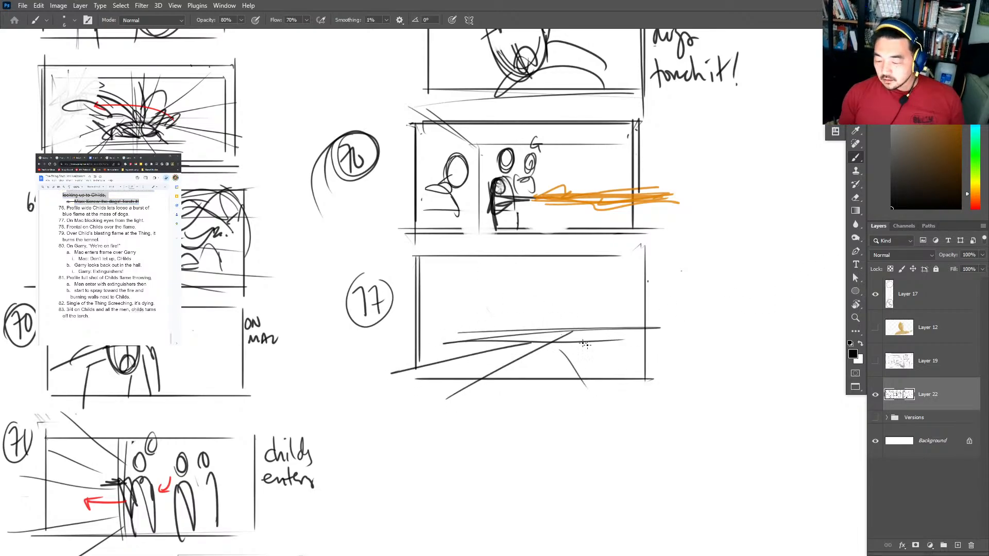
drag(567, 334, 645, 364)
mouse_move(520, 314)
mouse_down()
mouse_move(523, 306)
mouse_move(531, 322)
mouse_move(566, 300)
mouse_up()
mouse_move(563, 298)
mouse_down()
mouse_move(586, 312)
mouse_move(573, 317)
mouse_up()
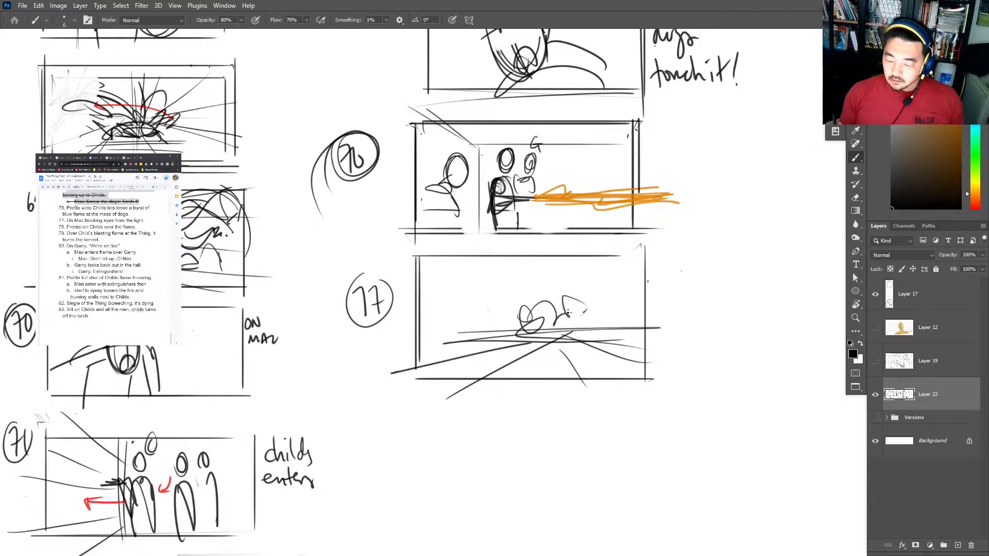
Pick a bright orange and paint a flame stream from panel 77's upper left edge down onto the creature.
click(960, 53)
drag(405, 271, 533, 303)
mouse_move(428, 286)
mouse_down()
mouse_move(527, 312)
mouse_move(540, 305)
mouse_up()
drag(405, 269, 575, 301)
drag(419, 288, 496, 312)
drag(549, 313, 564, 308)
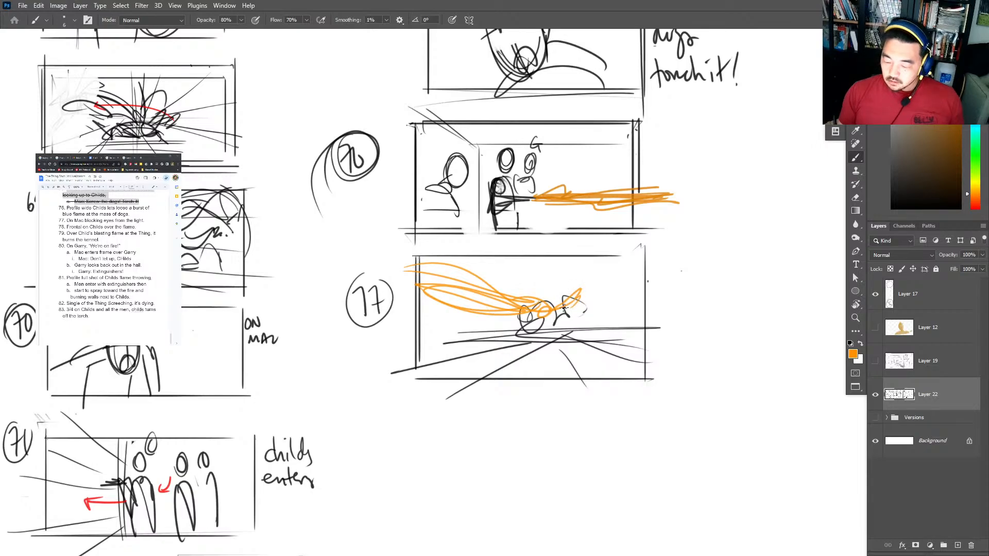
Reset the brush color to black and draw panel 77's back wall, receding room corners and extra floor lines.
key(d)
mouse_move(494, 273)
mouse_down()
mouse_move(474, 279)
mouse_move(603, 269)
mouse_up()
drag(601, 270, 601, 349)
drag(602, 276, 654, 233)
mouse_move(517, 242)
mouse_down()
mouse_move(439, 275)
mouse_move(484, 364)
mouse_up()
mouse_move(395, 344)
mouse_down()
mouse_move(485, 349)
mouse_move(644, 326)
mouse_up()
drag(600, 325, 674, 380)
drag(444, 345, 603, 340)
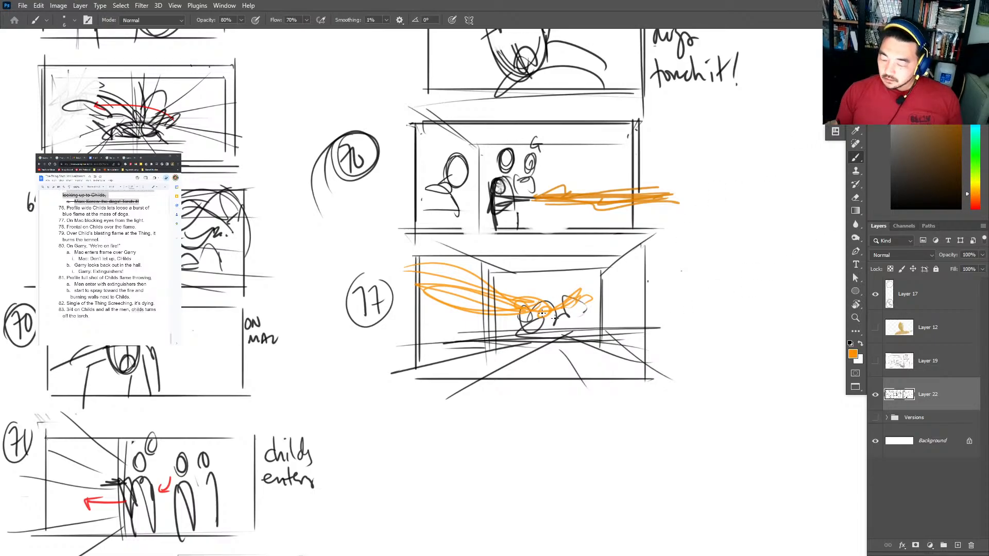
Paint orange flames around the creature and along the back wall's top edge, and darken the creature's mass with black scribbles.
mouse_move(542, 313)
mouse_down()
mouse_move(569, 270)
mouse_move(577, 298)
mouse_move(566, 292)
mouse_move(534, 313)
mouse_move(533, 284)
mouse_move(549, 313)
mouse_up()
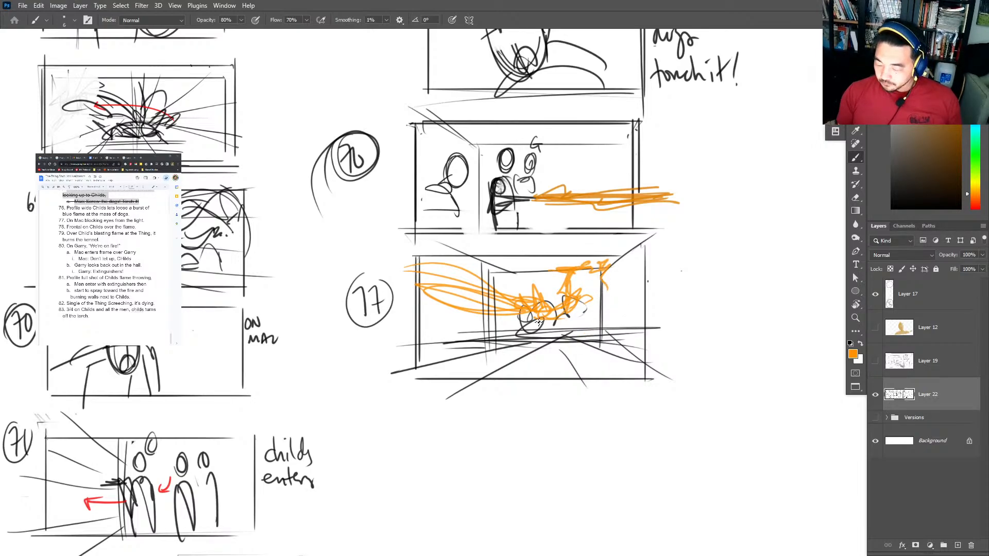
key(d)
mouse_move(533, 321)
mouse_down()
mouse_move(557, 316)
mouse_move(562, 332)
mouse_move(594, 316)
mouse_move(516, 330)
mouse_move(539, 323)
mouse_move(558, 336)
mouse_move(579, 320)
mouse_move(556, 342)
mouse_up()
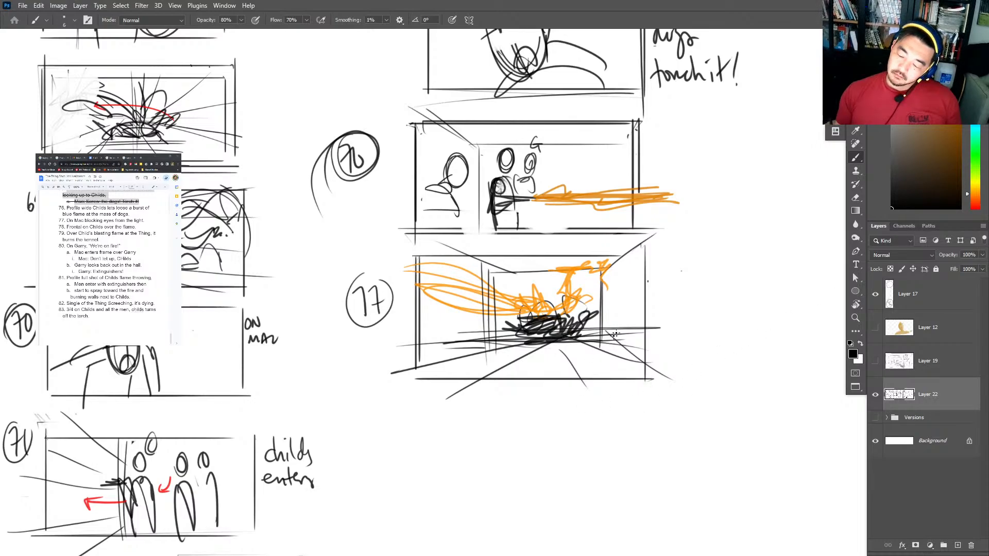
Add slanted black foreground strokes at the lower right and lower left edges of the burning kennel panel.
mouse_move(650, 276)
mouse_down()
mouse_move(627, 355)
mouse_move(638, 328)
mouse_move(623, 389)
mouse_up()
drag(644, 314, 631, 391)
drag(407, 309, 443, 387)
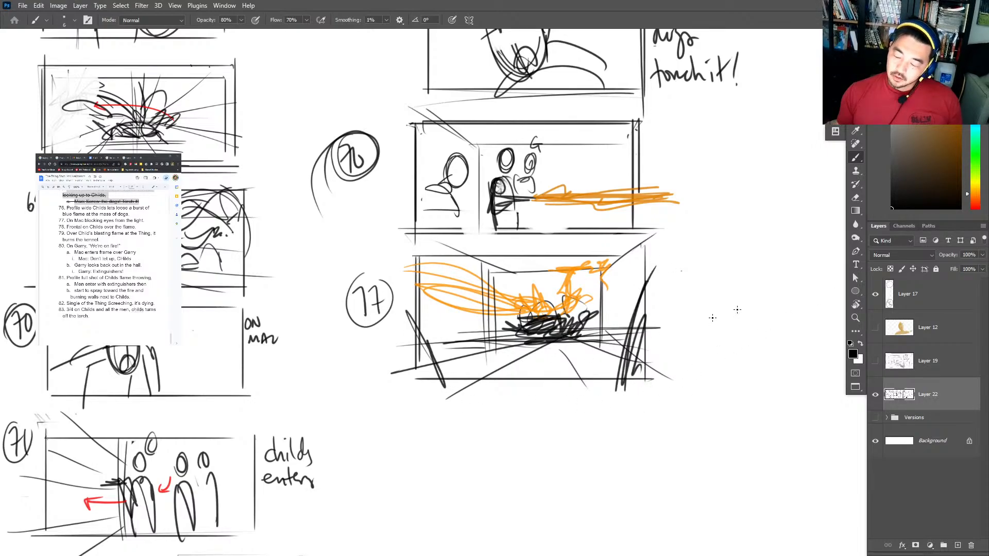
Check shot 79 in the shot list, renumber the burning kennel panel as a circled 79, and retrace the 76 label above.
drag(701, 401, 715, 292)
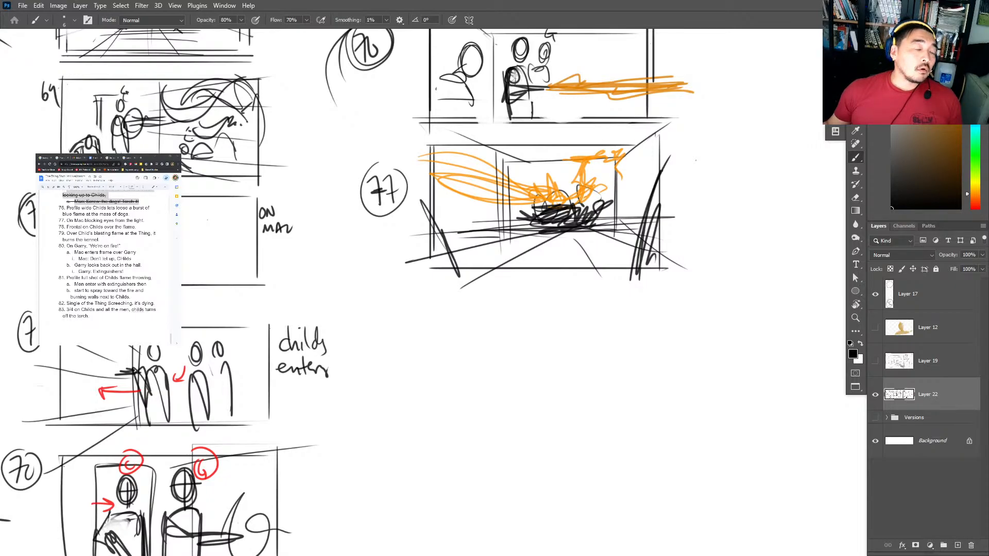
drag(70, 233, 128, 233)
click(100, 240)
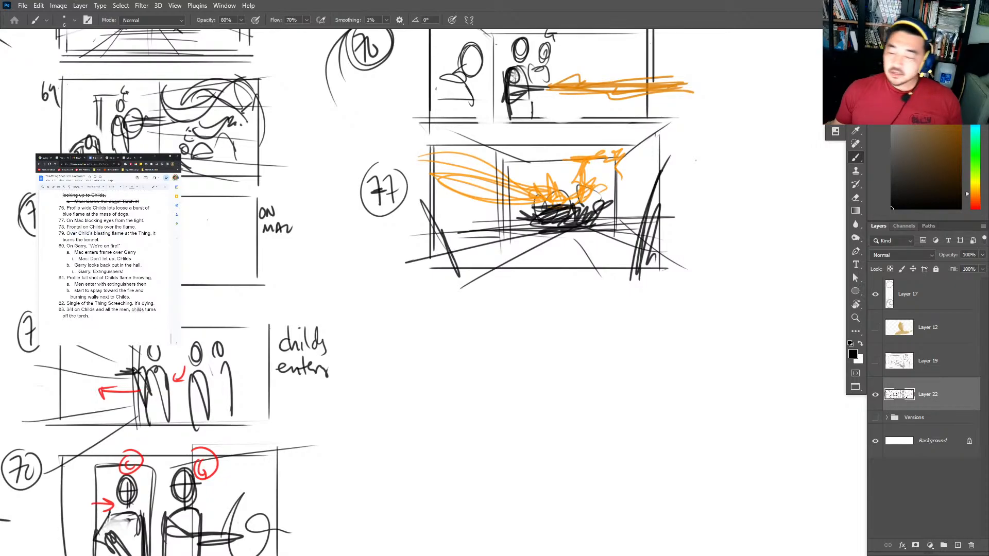
key(ctrl+z)
key(ctrl+z)
key(ctrl+z)
key(ctrl+z)
mouse_move(370, 166)
mouse_down()
mouse_move(383, 192)
mouse_move(398, 164)
mouse_move(400, 194)
mouse_up()
mouse_move(394, 135)
mouse_down()
mouse_move(383, 210)
mouse_move(402, 135)
mouse_up()
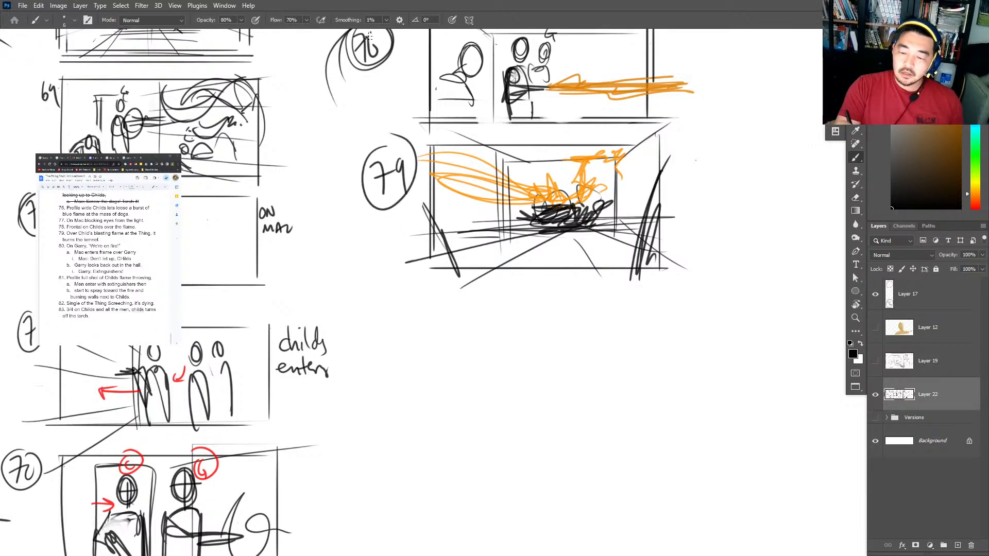
drag(368, 33, 379, 67)
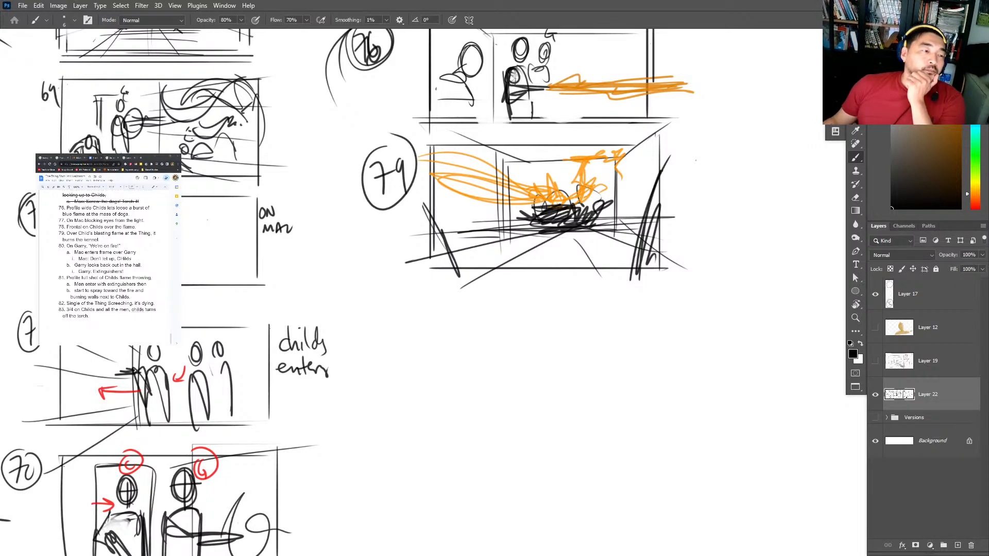
Check shot 80 in the shot list and add orange flames to both sides of panel 79's back wall, thickening the flame stream.
drag(67, 246, 103, 245)
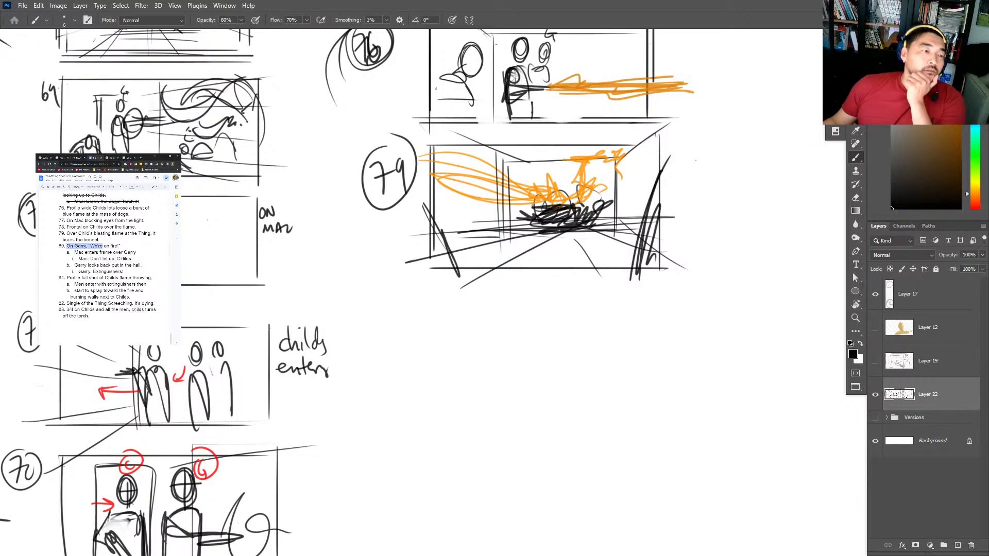
click(959, 47)
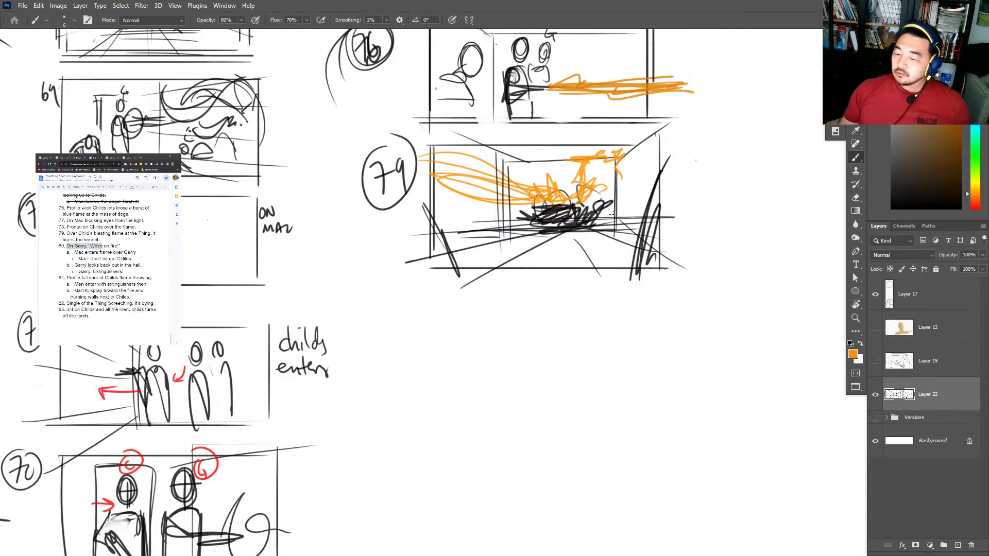
drag(616, 170, 619, 190)
drag(509, 179, 507, 152)
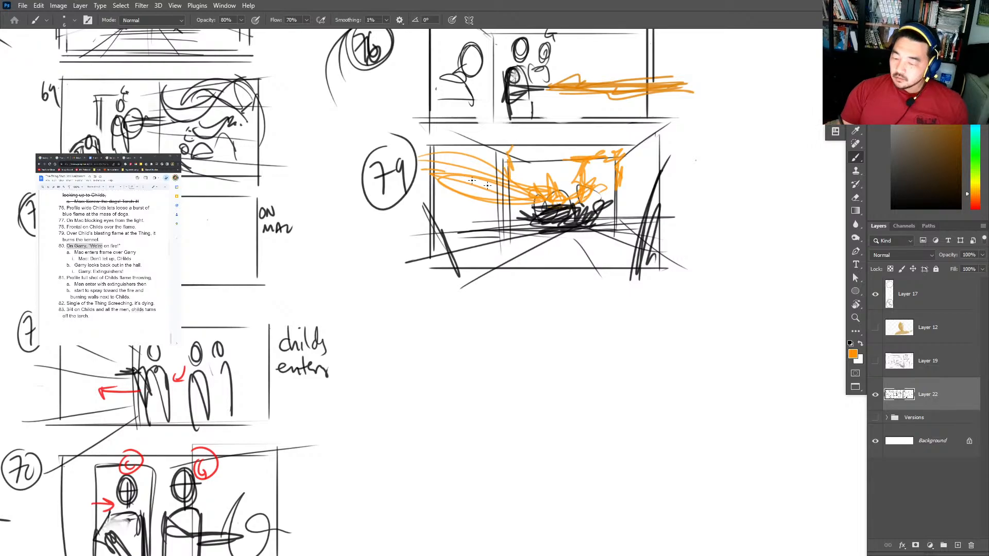
mouse_move(472, 180)
mouse_down()
mouse_move(540, 204)
mouse_move(570, 201)
mouse_move(541, 221)
mouse_up()
Scribble small rounded black shapes on the floor near the lower left edge of panel 79.
key(d)
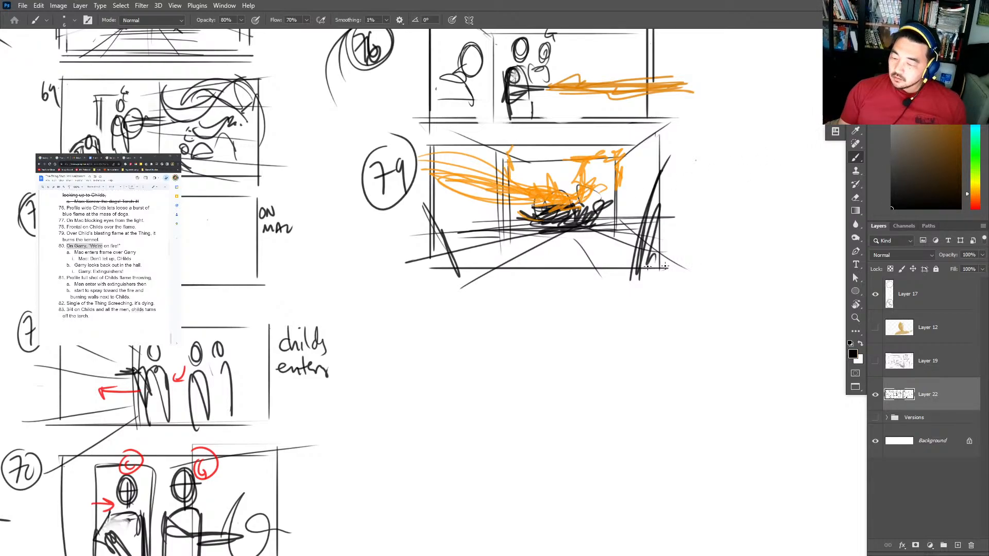
mouse_move(467, 232)
mouse_down()
mouse_move(456, 227)
mouse_move(486, 236)
mouse_move(503, 228)
mouse_up()
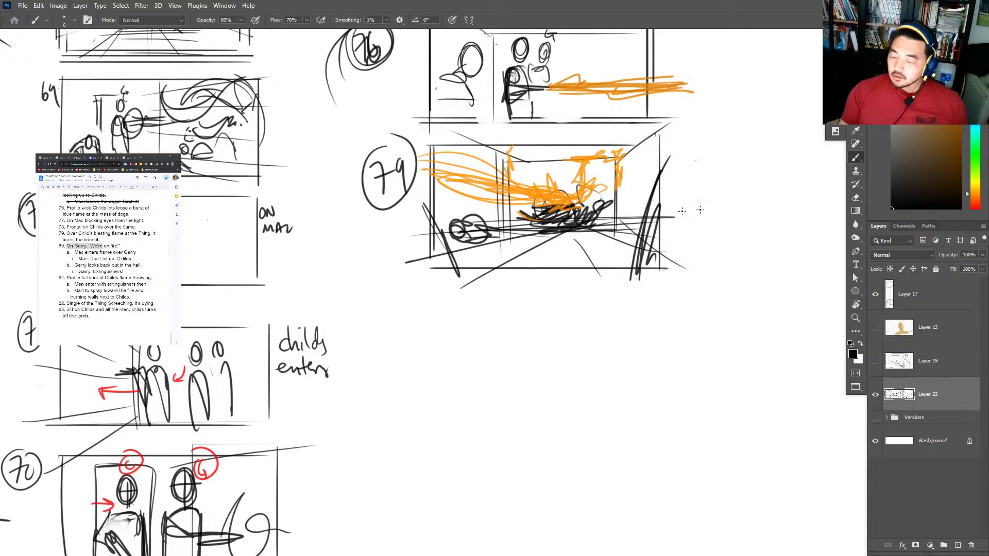
Write a circled 80 below panel 79's number and draw an empty black panel frame beside it.
scroll(596, 258, down, 3)
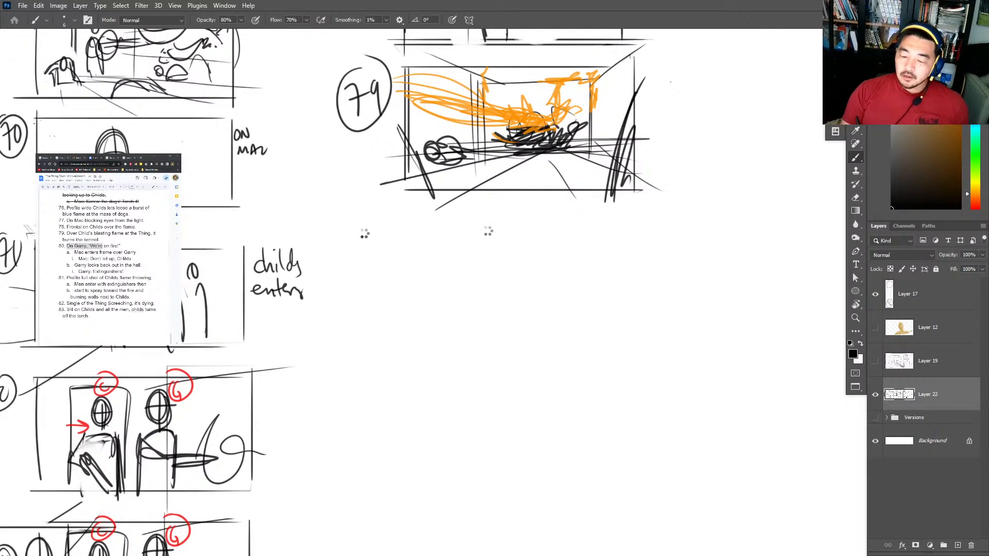
mouse_move(359, 227)
mouse_down()
mouse_move(355, 258)
mouse_move(370, 233)
mouse_up()
mouse_move(363, 216)
mouse_down()
mouse_move(343, 247)
mouse_move(384, 229)
mouse_move(615, 219)
mouse_up()
click(406, 219)
shift+click(406, 342)
drag(640, 216, 639, 348)
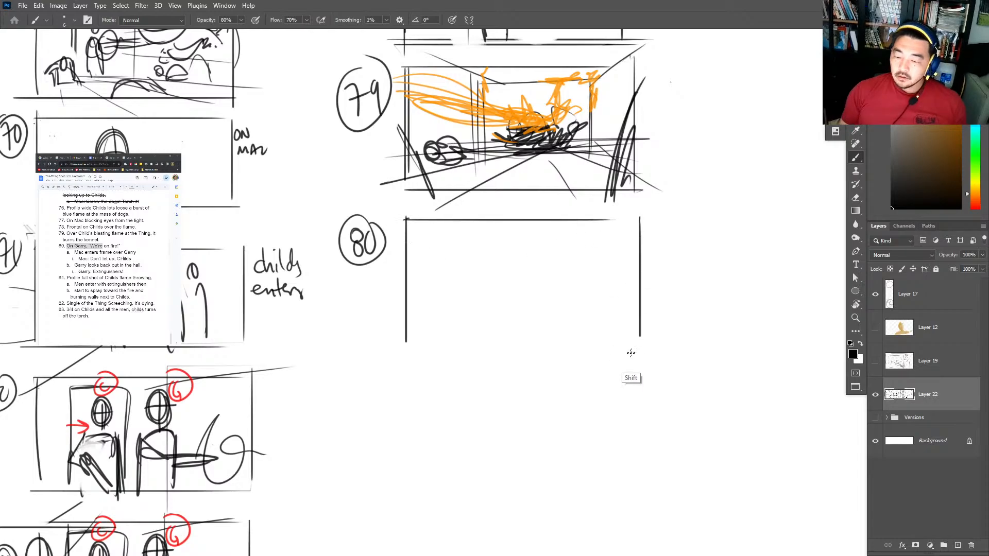
drag(390, 344, 680, 344)
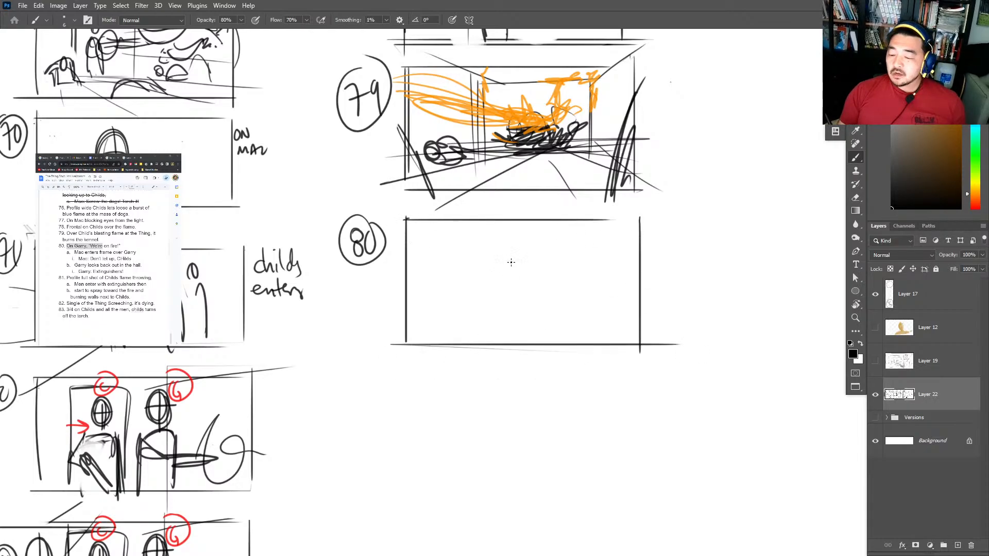
mouse_move(494, 235)
mouse_down()
mouse_move(485, 289)
mouse_move(541, 288)
mouse_move(542, 256)
mouse_move(515, 304)
mouse_move(536, 301)
mouse_up()
key(ctrl+z)
key(ctrl)
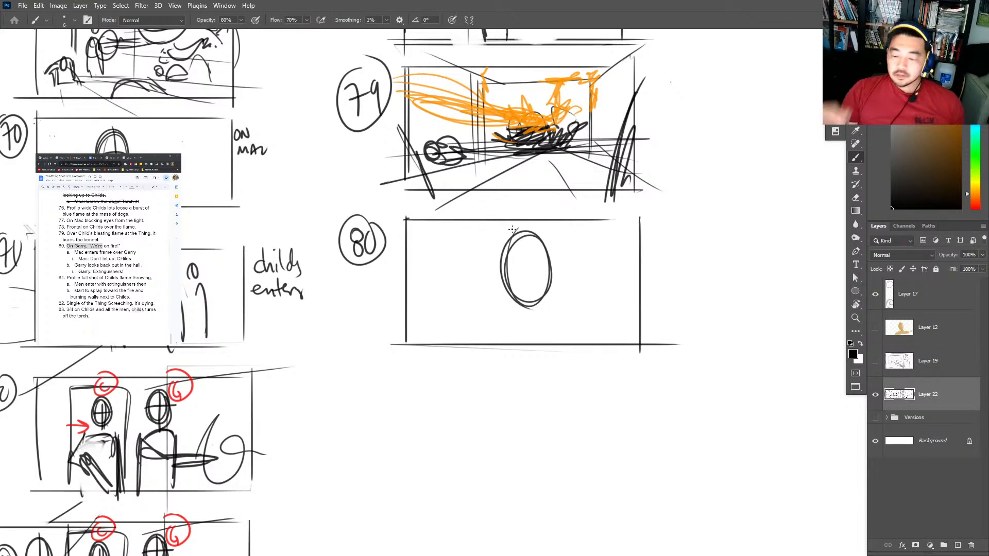
key(ctrl+z)
key(ctrl+z)
key(ctrl+z)
key(ctrl+z)
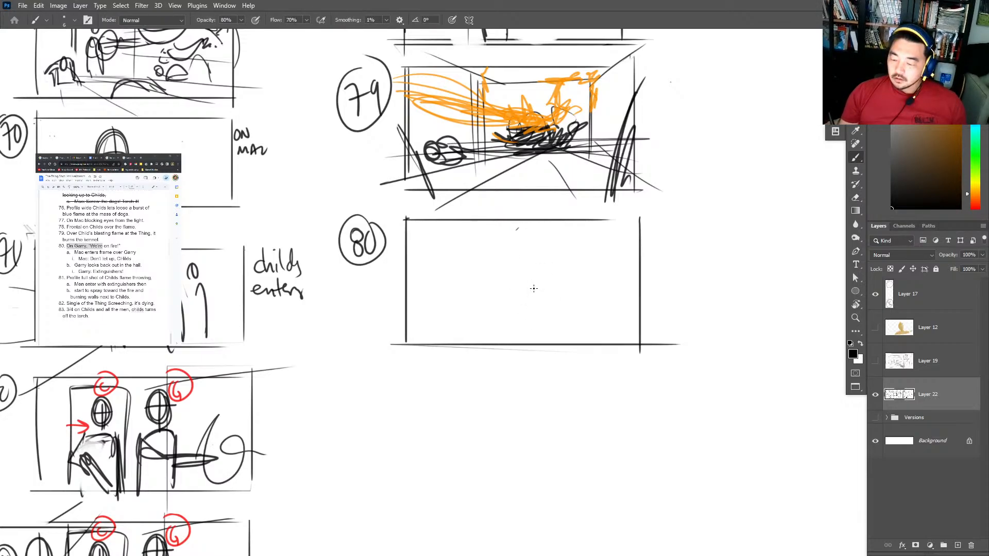
mouse_move(544, 246)
mouse_down()
mouse_move(515, 278)
mouse_move(546, 270)
mouse_up()
mouse_move(430, 284)
mouse_down()
mouse_move(453, 234)
mouse_move(466, 279)
mouse_up()
drag(415, 340, 492, 363)
mouse_move(600, 231)
mouse_down()
mouse_move(585, 261)
mouse_move(533, 297)
mouse_move(598, 275)
mouse_up()
key(ctrl+z)
key(ctrl+z)
key(e)
key(b)
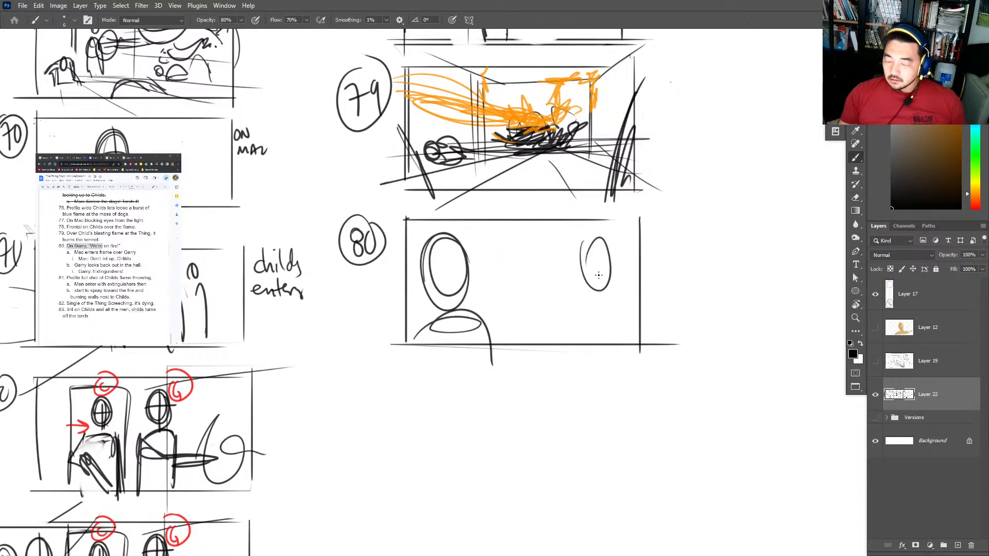
drag(570, 314, 633, 339)
mouse_move(593, 236)
mouse_down()
mouse_move(589, 295)
mouse_move(617, 263)
mouse_up()
mouse_move(576, 265)
mouse_down()
mouse_move(618, 262)
mouse_move(592, 304)
mouse_move(631, 309)
mouse_up()
key(e)
key(b)
mouse_move(553, 235)
mouse_down()
mouse_move(561, 289)
mouse_move(557, 242)
mouse_up()
key(e)
mouse_move(453, 330)
mouse_down()
mouse_move(464, 247)
mouse_move(433, 263)
mouse_up()
Sketch a standing figure right of centre in panel 80 with an oval head, boxy torso and bent arm.
key(b)
drag(544, 255, 545, 273)
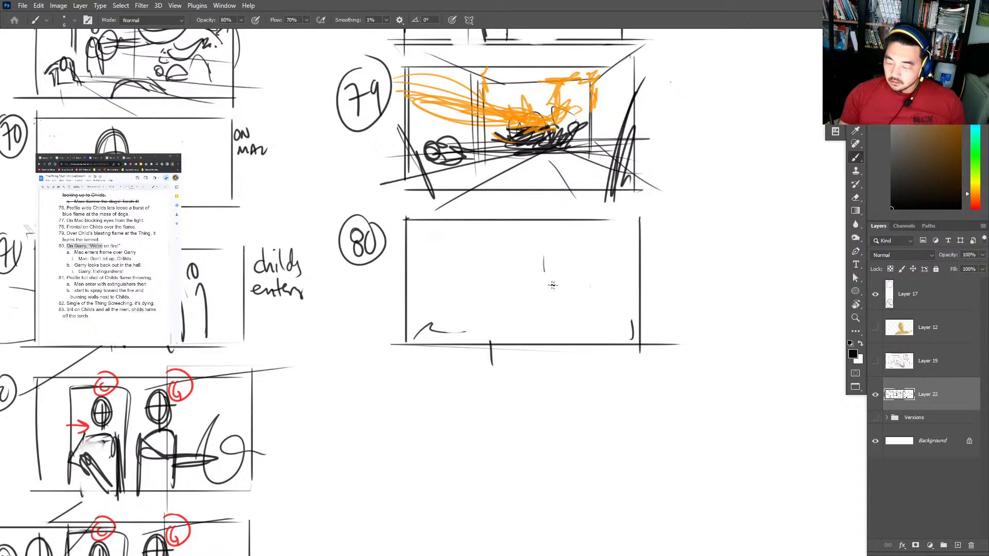
mouse_move(551, 238)
mouse_down()
mouse_move(551, 283)
mouse_move(578, 345)
mouse_up()
drag(531, 294, 534, 348)
mouse_move(528, 291)
mouse_down()
mouse_move(519, 314)
mouse_move(569, 334)
mouse_move(556, 338)
mouse_move(561, 319)
mouse_move(634, 268)
mouse_up()
key(ctrl+z)
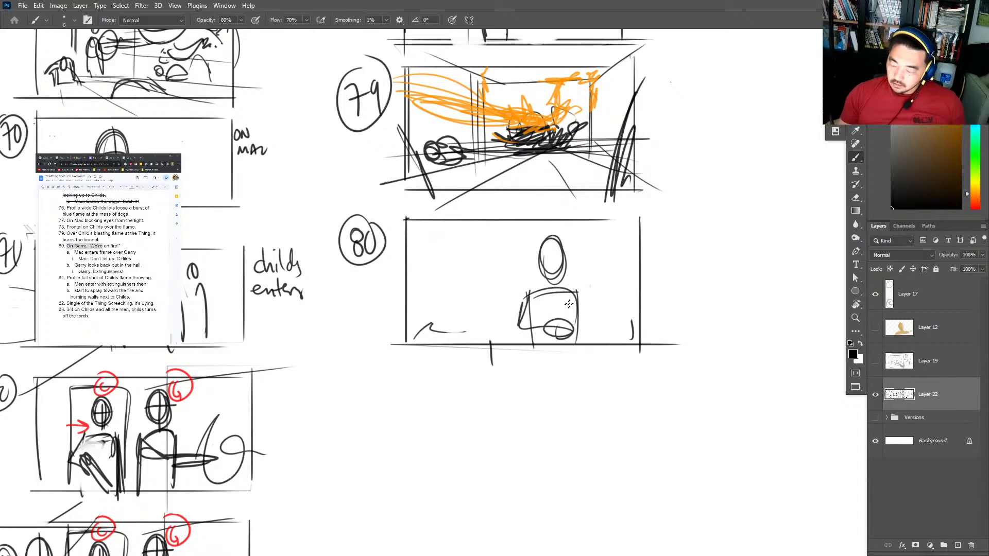
drag(538, 322, 587, 316)
Erase the figure's head and bent arm in panel 80 and redraw the head, torso and hands held at the waist.
key(e)
drag(553, 232, 548, 322)
key(b)
key(e)
mouse_move(521, 304)
mouse_down()
mouse_move(577, 309)
mouse_move(545, 295)
mouse_move(577, 289)
mouse_move(533, 345)
mouse_up()
key(b)
mouse_move(575, 289)
mouse_down()
mouse_move(582, 342)
mouse_move(551, 317)
mouse_up()
mouse_move(543, 254)
mouse_down()
mouse_move(551, 278)
mouse_move(518, 325)
mouse_move(553, 318)
mouse_move(577, 329)
mouse_move(575, 319)
mouse_up()
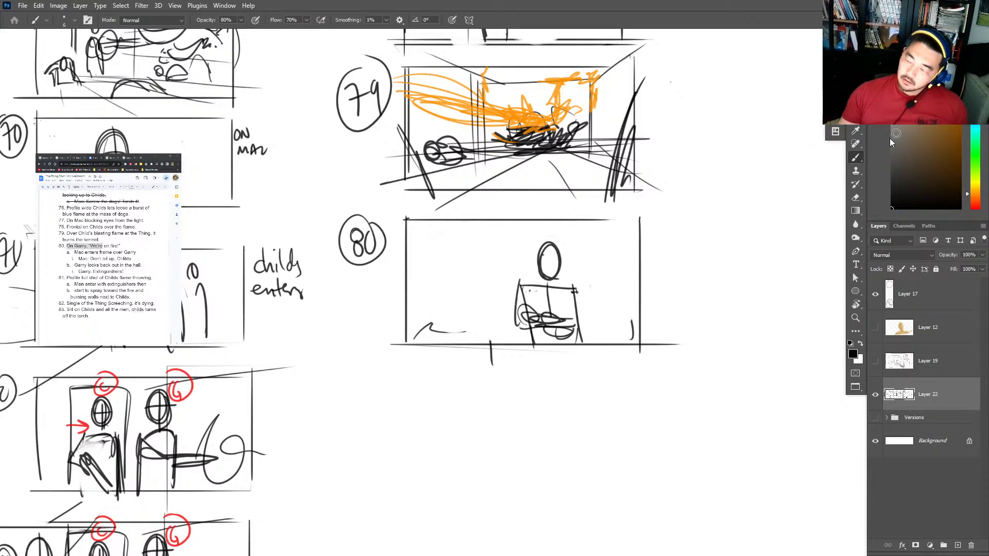
Paint an orange flame stream shooting right from the panel 80 figure's hands and add black cross guidelines to the face.
click(958, 128)
drag(592, 283, 572, 340)
mouse_move(583, 324)
mouse_down()
mouse_move(587, 332)
mouse_move(684, 316)
mouse_move(721, 343)
mouse_move(781, 330)
mouse_up()
key(d)
drag(539, 262, 563, 262)
drag(550, 242, 549, 280)
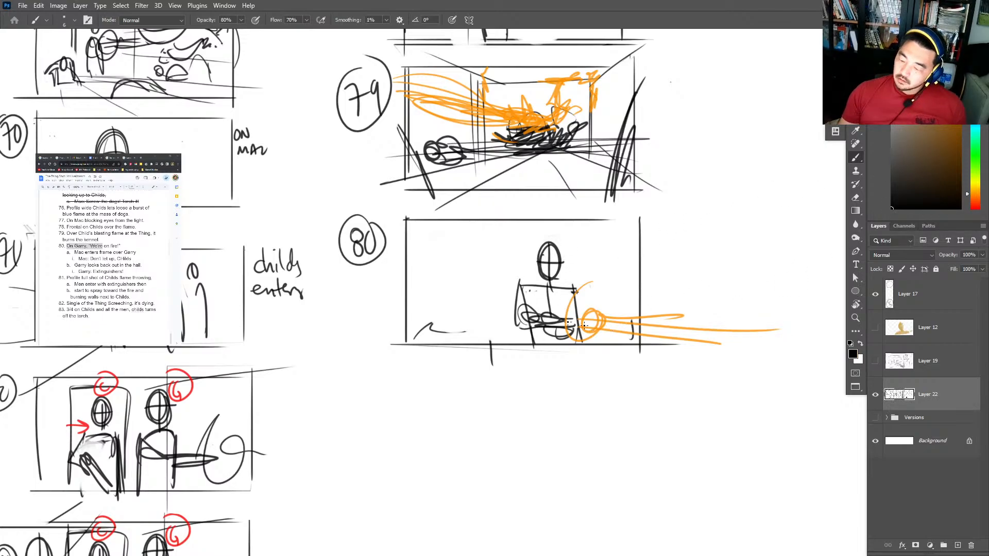
Sketch a smaller second figure behind the main one in panel 80, with black doorway lines around it.
mouse_move(495, 238)
mouse_down()
mouse_move(486, 260)
mouse_move(507, 247)
mouse_move(499, 269)
mouse_move(520, 277)
mouse_move(506, 278)
mouse_up()
key(ctrl)
key(ctrl+z)
key(ctrl+z)
key(ctrl+z)
key(ctrl+z)
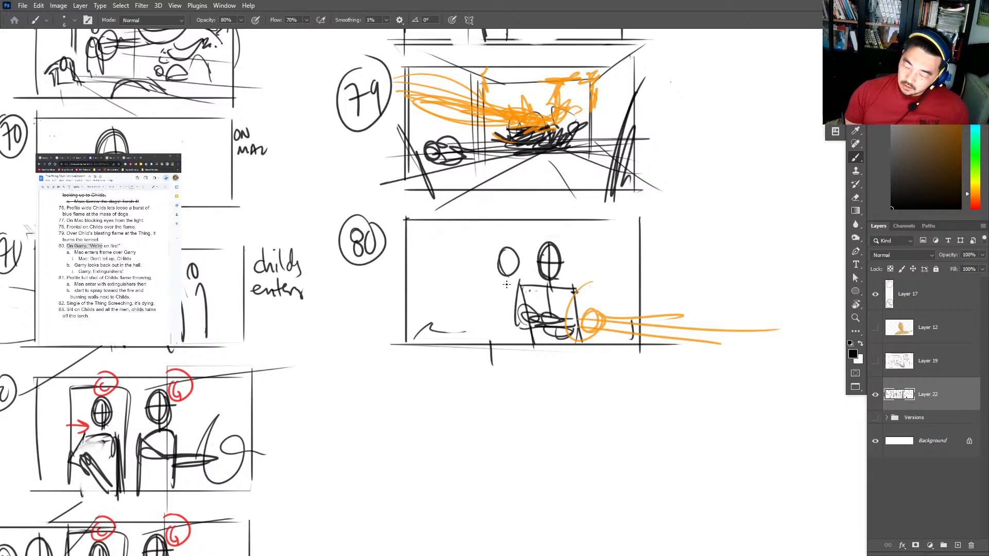
mouse_move(467, 230)
mouse_down()
mouse_move(542, 232)
mouse_move(518, 248)
mouse_move(522, 285)
mouse_move(496, 260)
mouse_move(513, 257)
mouse_move(498, 286)
mouse_move(504, 302)
mouse_up()
key(ctrl+z)
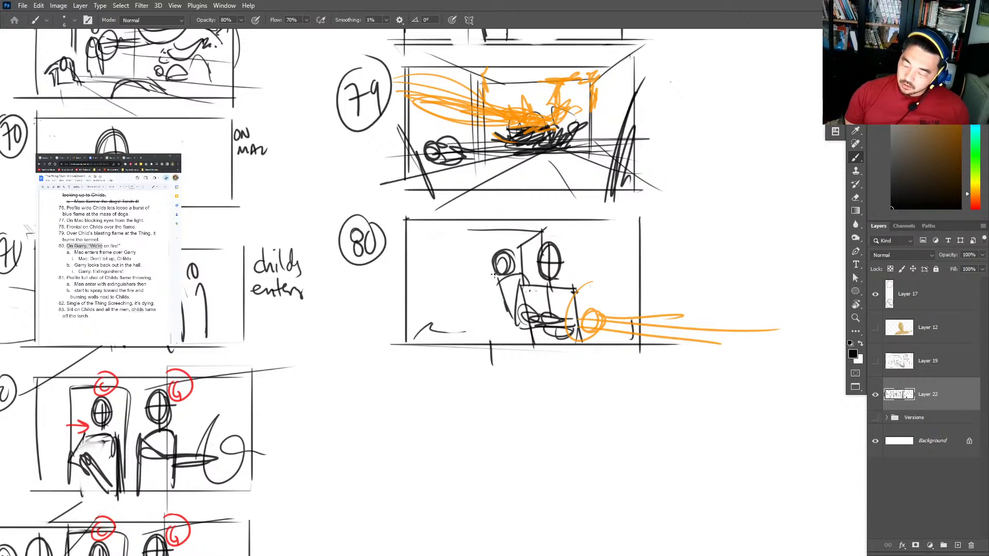
Sketch a third figure with an oval head and rounded shoulders near the left edge of panel 80.
drag(446, 242, 444, 273)
mouse_move(423, 309)
mouse_down()
mouse_move(459, 286)
mouse_move(466, 347)
mouse_up()
drag(425, 304, 427, 361)
Draw a red arrow pointing left from the doorway figure and a black vertical door post beside it in panel 80.
click(919, 178)
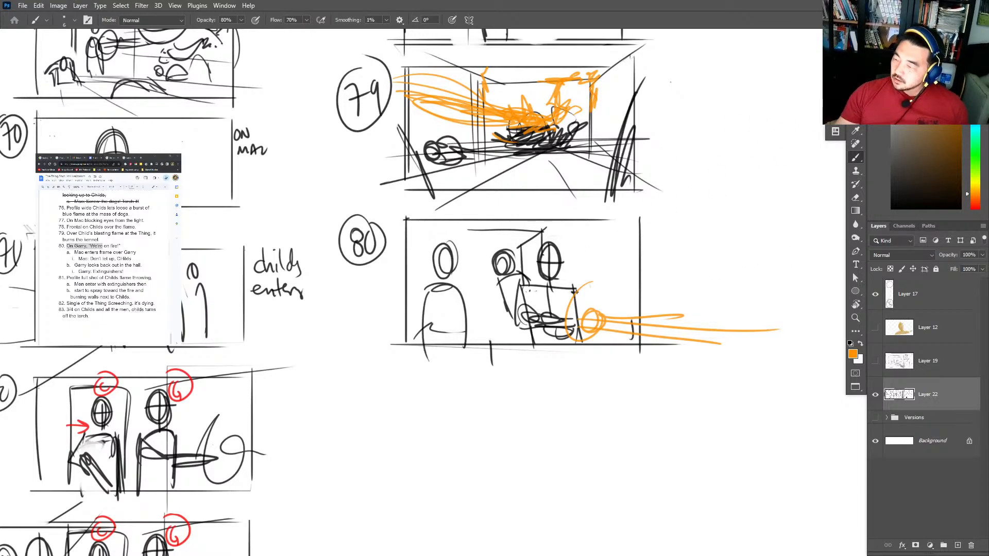
click(975, 48)
drag(513, 277, 482, 289)
mouse_move(491, 279)
mouse_down()
mouse_move(481, 288)
mouse_move(497, 290)
mouse_up()
click(892, 208)
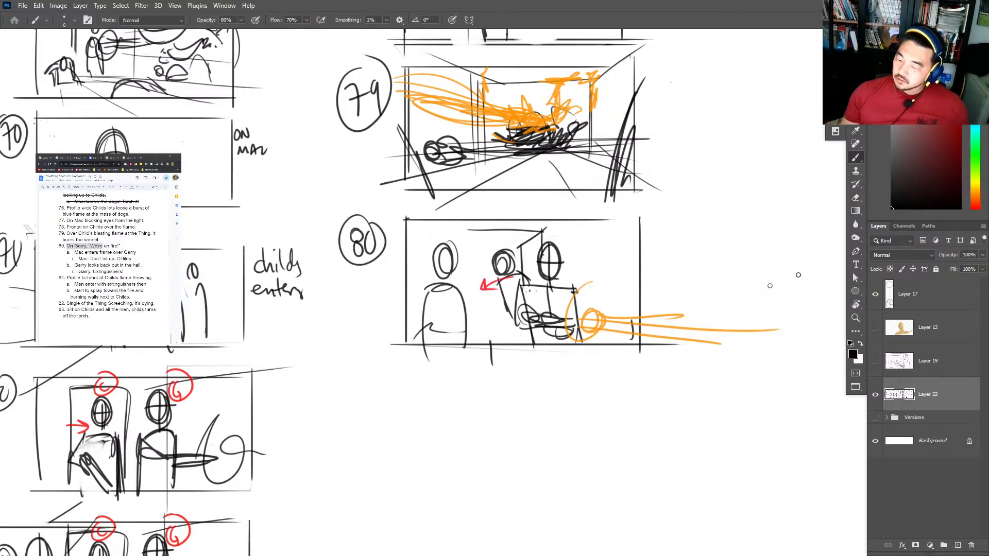
drag(472, 233, 471, 360)
Draw a new panel frame below panel 80 and sketch the doorway's vertical posts and slanted top line inside it.
scroll(519, 291, down, 3)
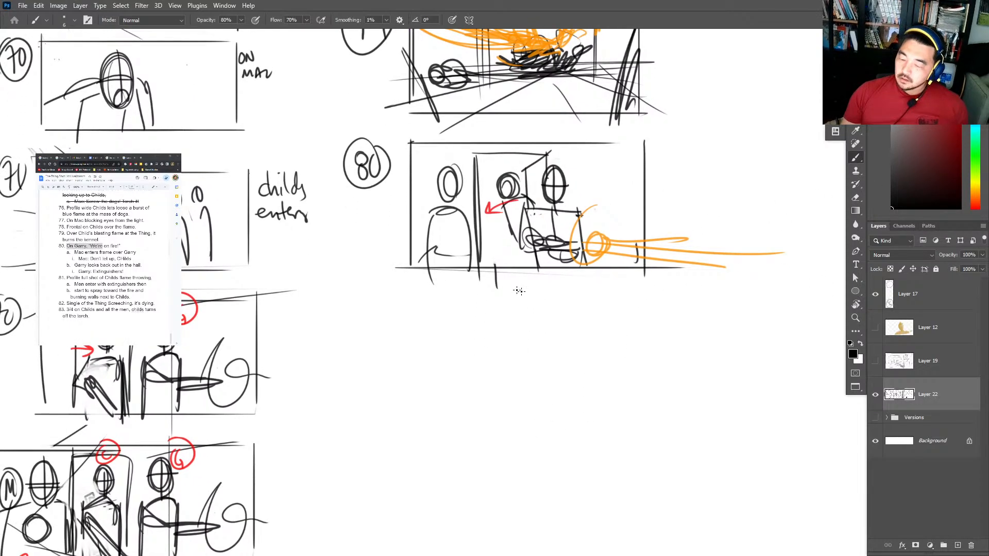
mouse_move(403, 296)
mouse_down()
mouse_move(404, 408)
mouse_move(652, 293)
mouse_move(653, 427)
mouse_up()
drag(393, 426, 653, 427)
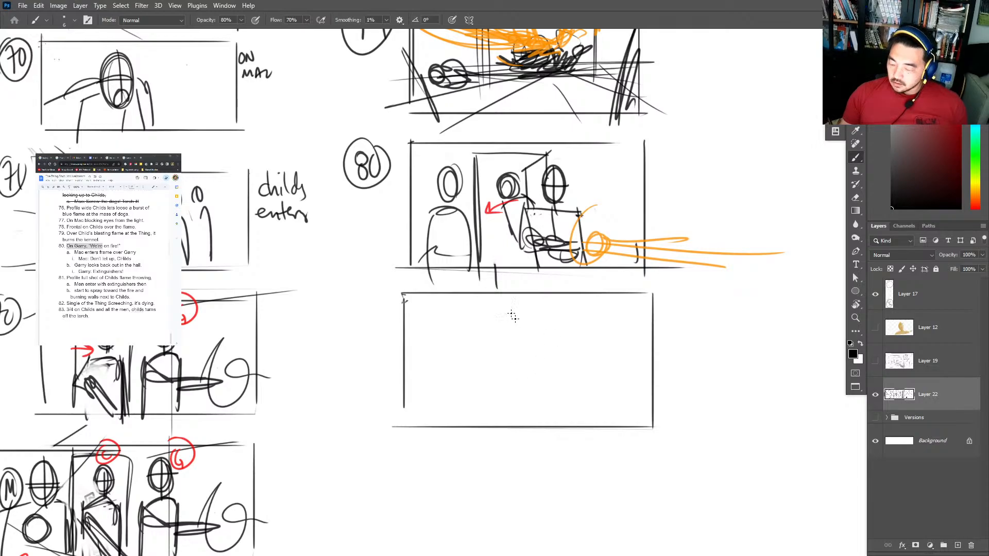
drag(494, 299, 497, 444)
mouse_move(482, 303)
mouse_down()
mouse_move(484, 439)
mouse_move(605, 294)
mouse_move(609, 440)
mouse_up()
drag(602, 278, 600, 428)
drag(484, 290, 491, 437)
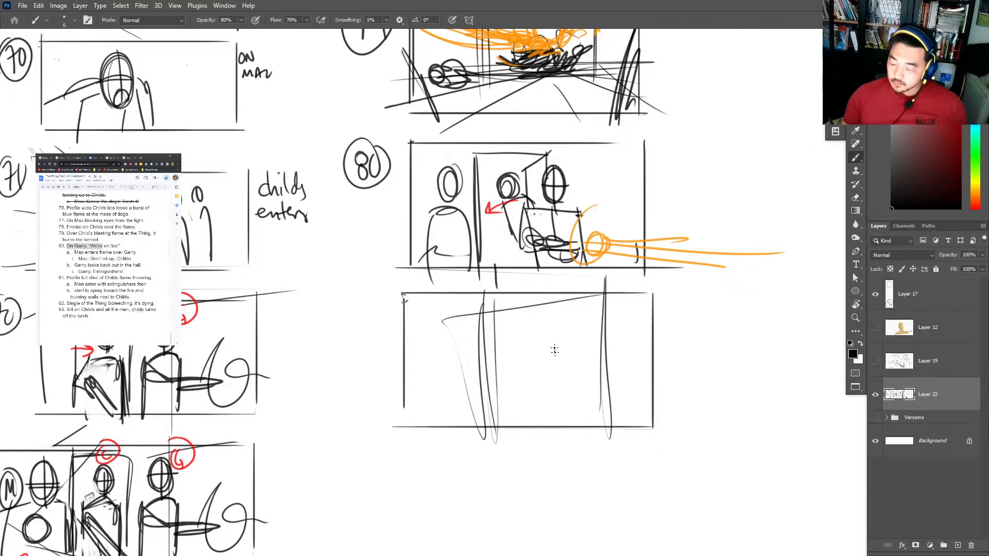
mouse_move(521, 312)
mouse_down()
mouse_move(515, 363)
mouse_move(528, 365)
mouse_up()
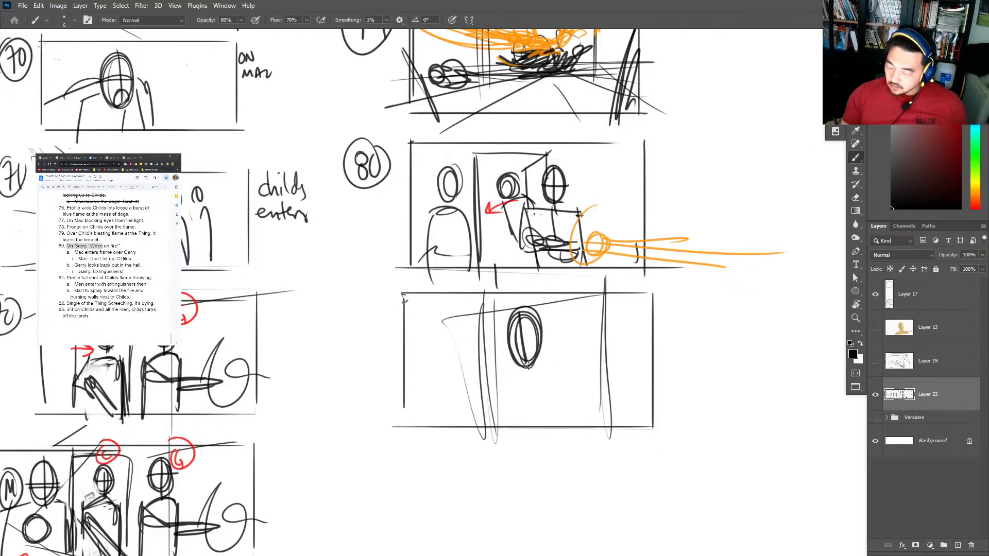
key(ctrl+z)
key(ctrl+z)
key(ctrl+z)
key(ctrl+z)
Add wall perspective lines to the new panel and sketch a figure leaning through the doorway with an outstretched arm.
drag(420, 293, 536, 315)
drag(433, 282, 444, 435)
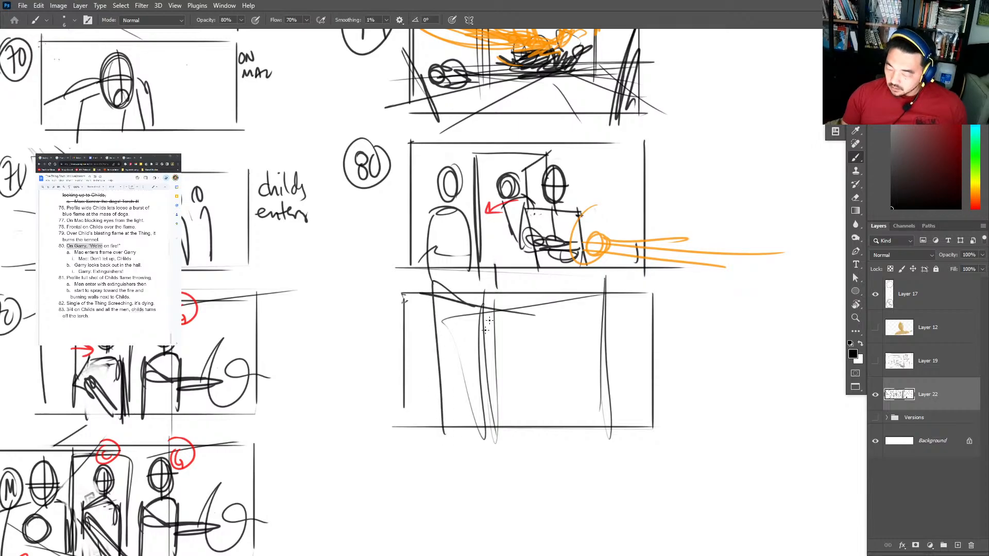
drag(504, 291, 509, 439)
mouse_move(530, 311)
mouse_down()
mouse_move(517, 362)
mouse_move(528, 363)
mouse_move(546, 334)
mouse_move(529, 355)
mouse_move(546, 370)
mouse_move(554, 362)
mouse_move(587, 370)
mouse_move(478, 403)
mouse_move(514, 429)
mouse_up()
drag(490, 403, 482, 410)
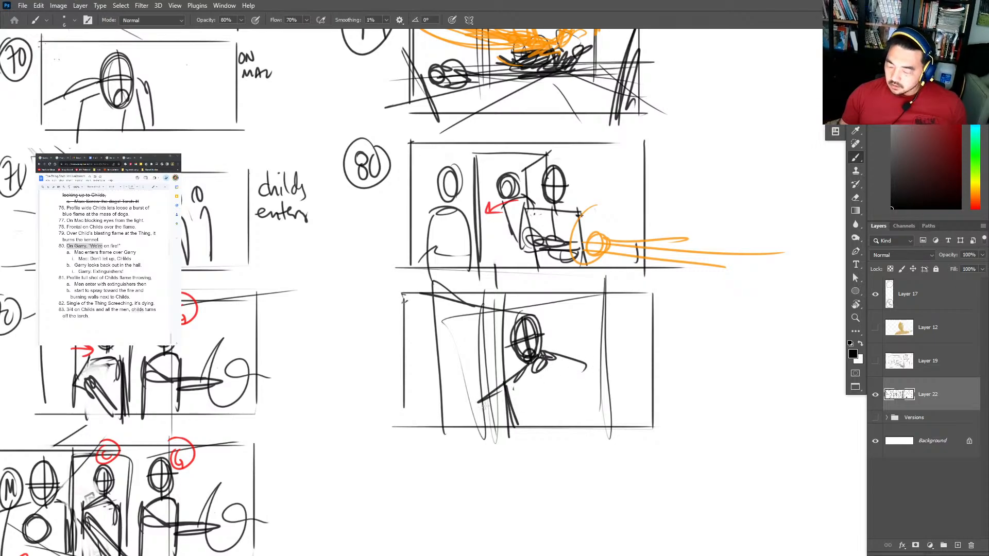
drag(530, 376, 475, 411)
drag(523, 379, 545, 430)
Sketch a smaller figure behind the leaning one, hatch its torso in black and add an orange flame stream to its right.
drag(574, 360, 595, 427)
drag(588, 356, 583, 363)
drag(583, 324, 587, 348)
drag(570, 360, 600, 378)
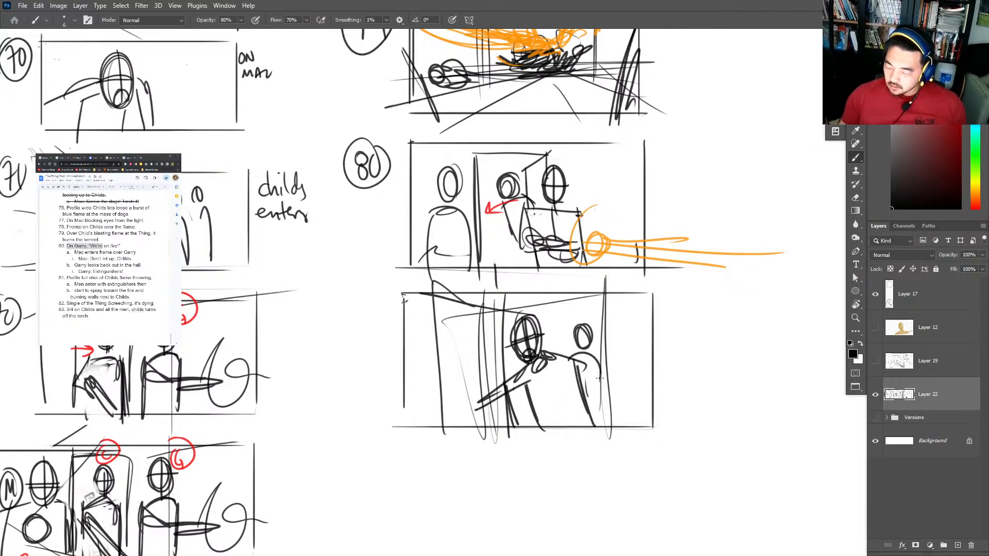
alt+click(599, 240)
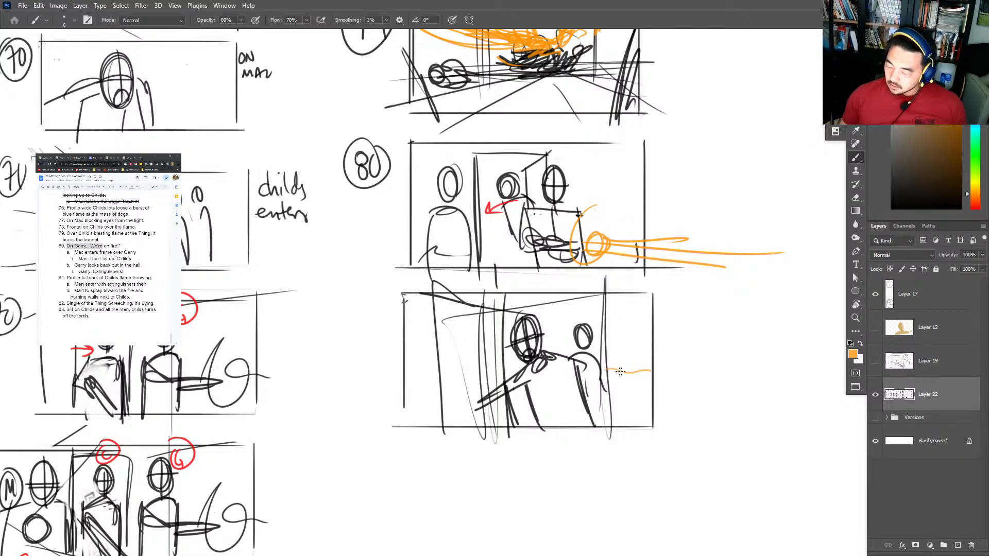
drag(604, 364, 651, 371)
key(d)
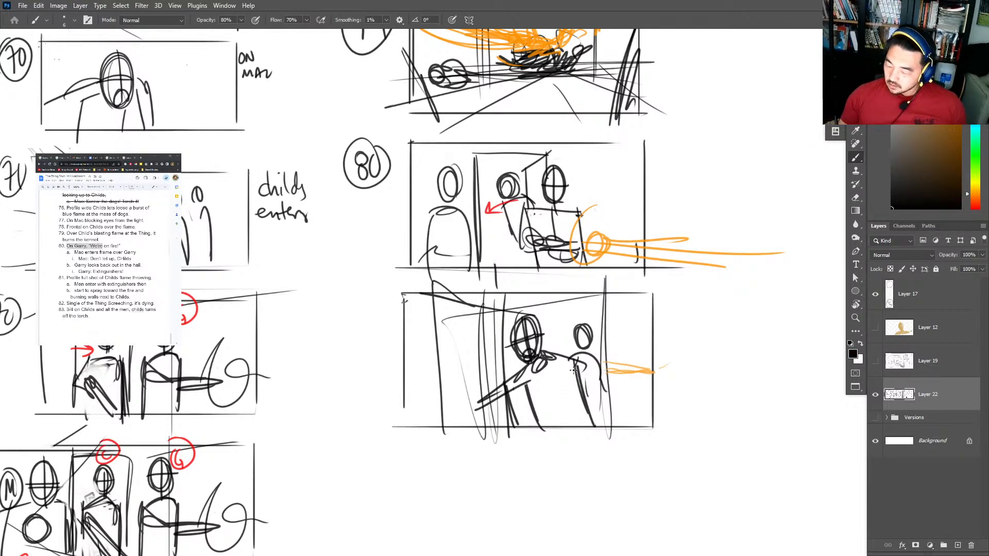
mouse_move(570, 356)
mouse_down()
mouse_move(593, 375)
mouse_move(606, 418)
mouse_up()
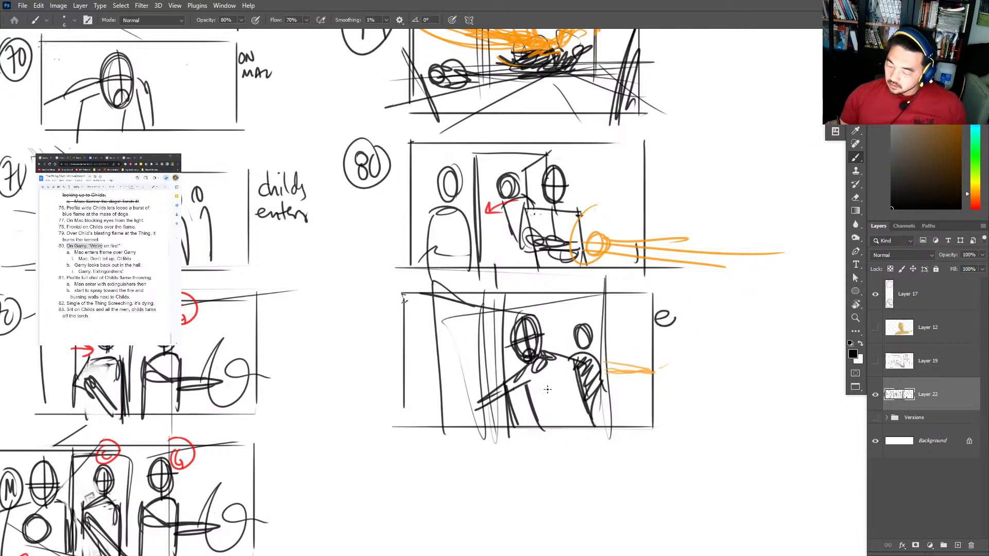
Mark the leaning figure with a circled G and handwrite the note "extinguisher" beside the panel.
mouse_move(550, 387)
mouse_down()
mouse_move(559, 394)
mouse_move(567, 378)
mouse_up()
drag(659, 319, 747, 314)
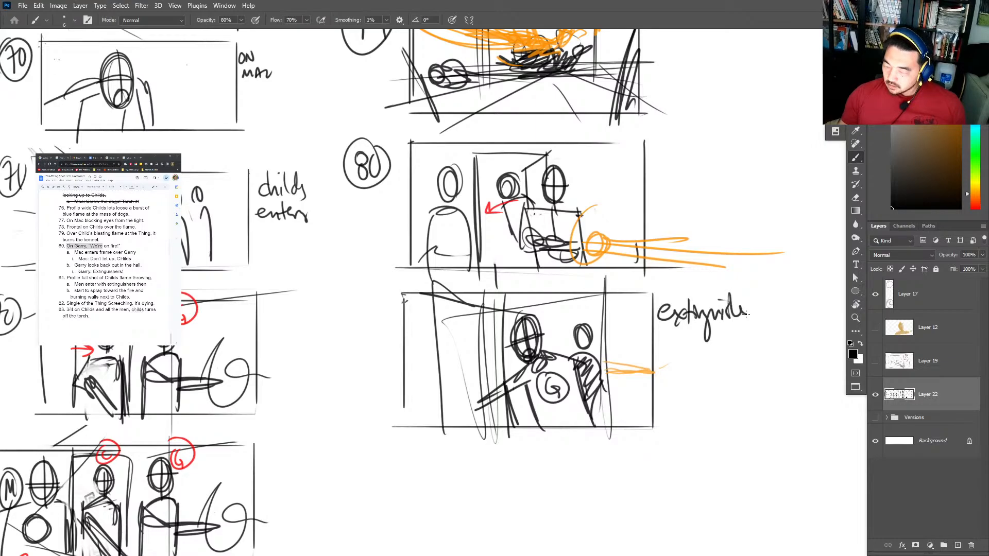
Number the panel below 80 as a circled 81, erase that number and relabel it as 80.1.
drag(592, 395, 573, 323)
key(b)
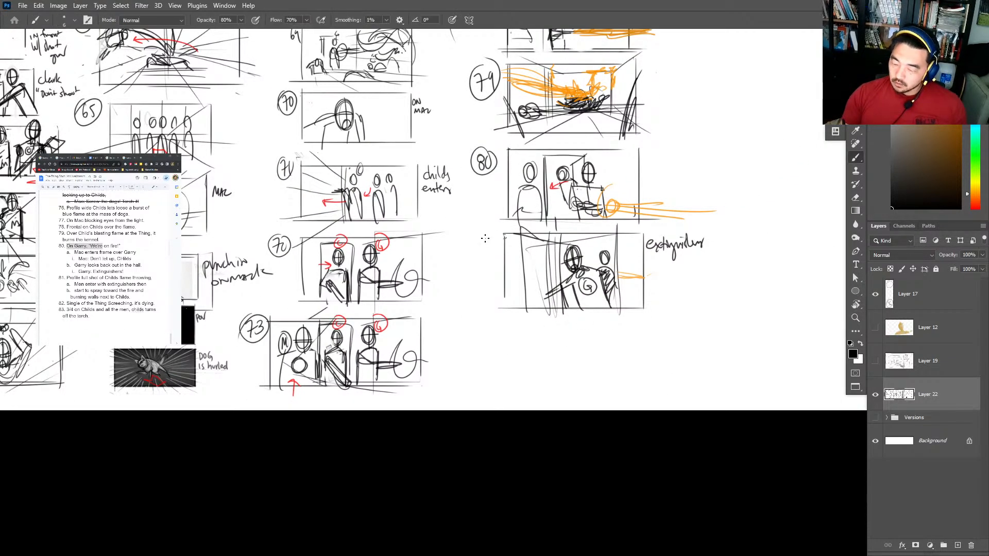
drag(489, 232, 498, 236)
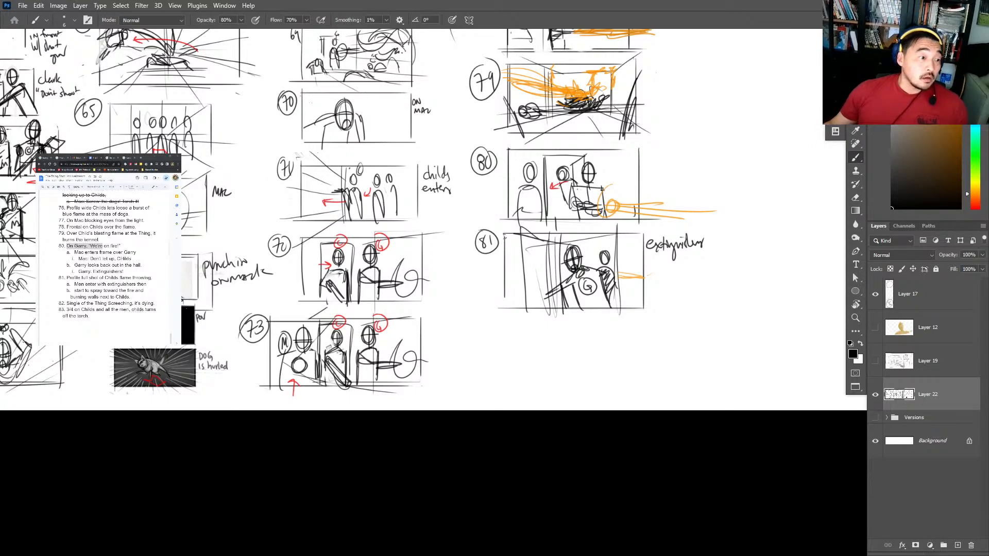
key(e)
mouse_move(503, 256)
mouse_down()
mouse_move(487, 242)
mouse_move(495, 243)
mouse_up()
key(b)
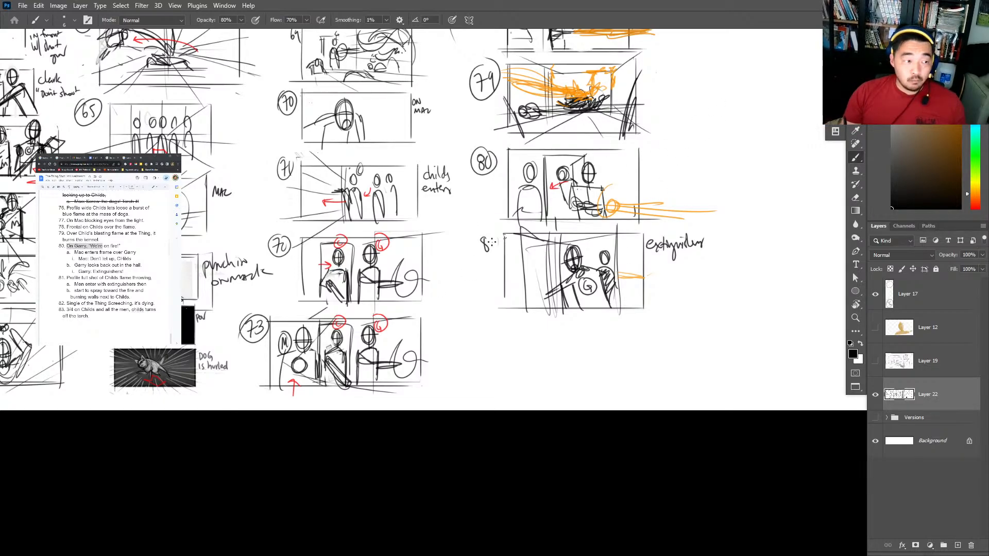
drag(498, 237, 497, 251)
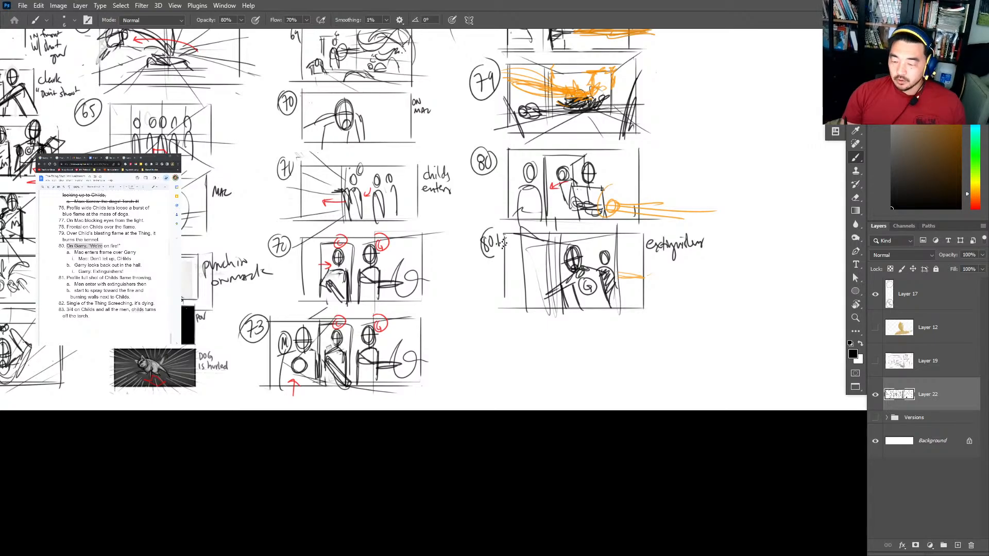
Duplicate panel 76 onto its own layer, place the copy below panel 80.1 and erase its G figure.
scroll(487, 360, up, 1)
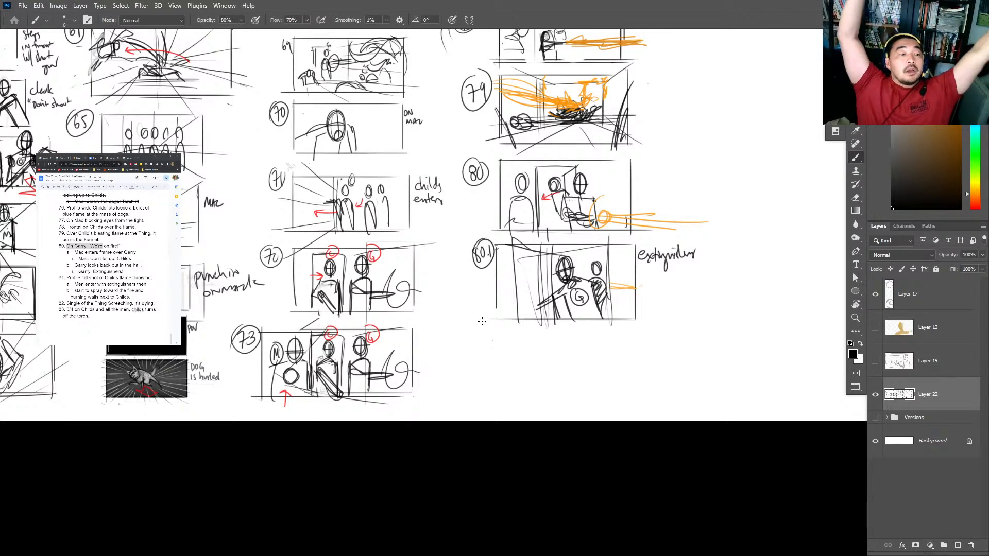
key(z)
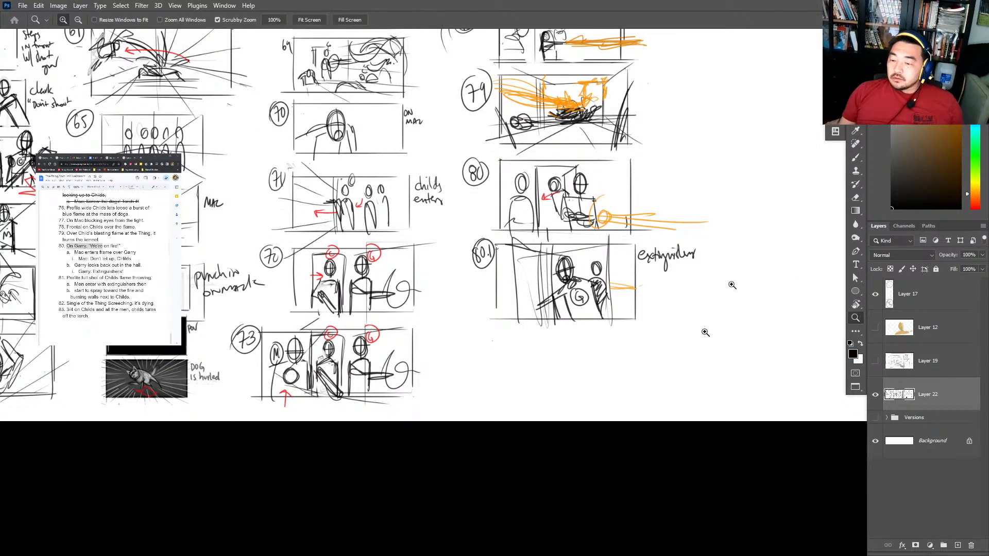
alt+click(719, 287)
drag(698, 283, 660, 397)
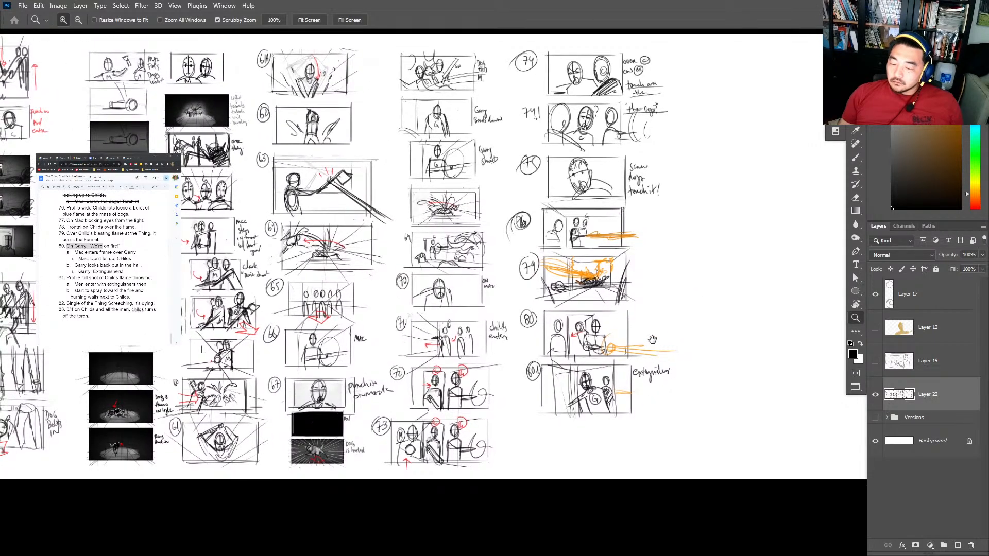
drag(611, 226, 513, 265)
key(m)
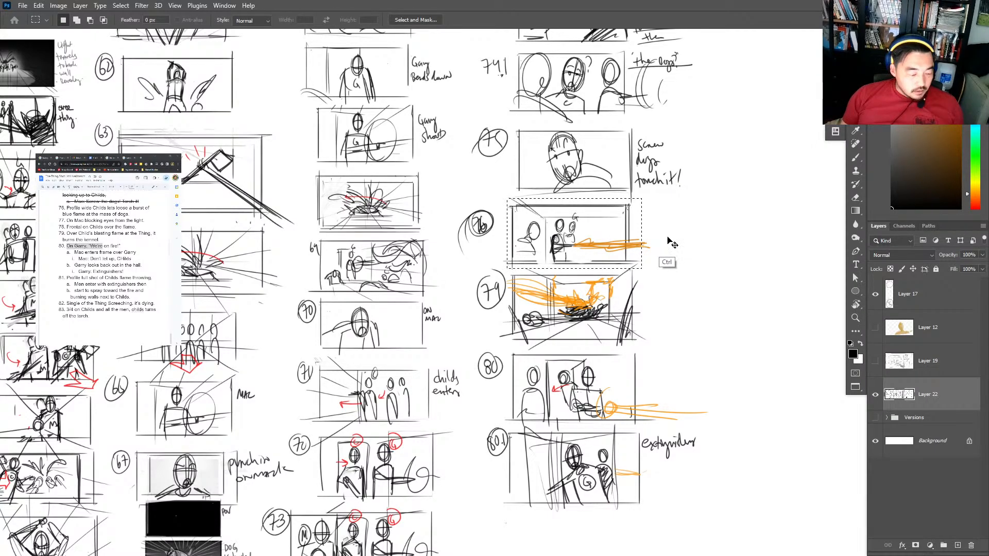
key(ctrl+j)
key(v)
drag(613, 239, 618, 351)
drag(582, 343, 576, 352)
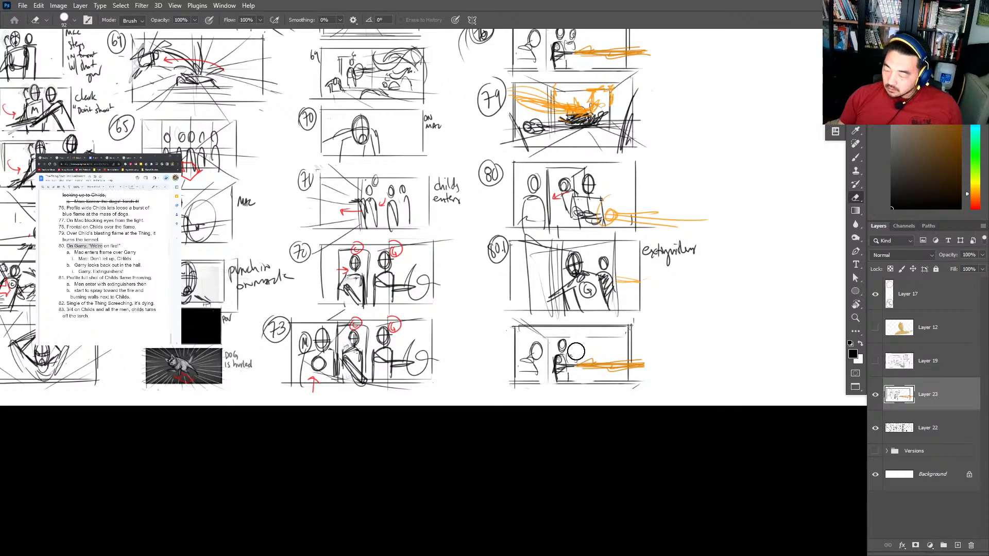
Sketch new figures behind the flamethrower figure in the copied panel and add a red arrow leading in through the doorway.
key(z)
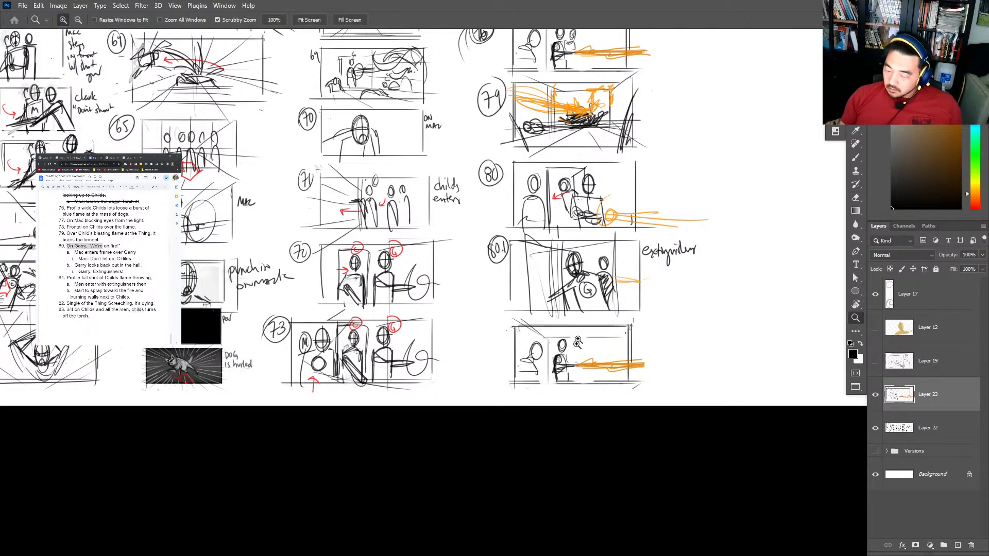
key(b)
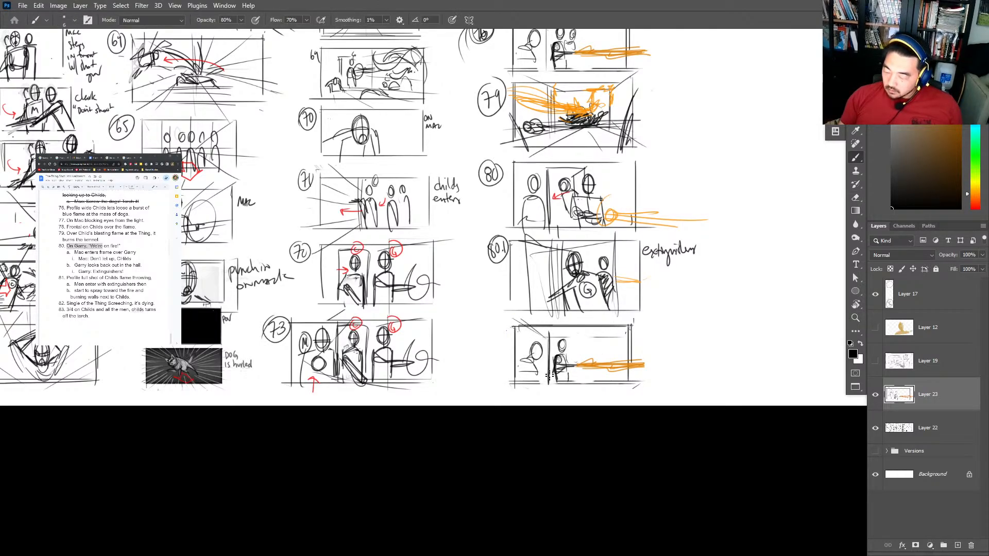
scroll(576, 349, up, 4)
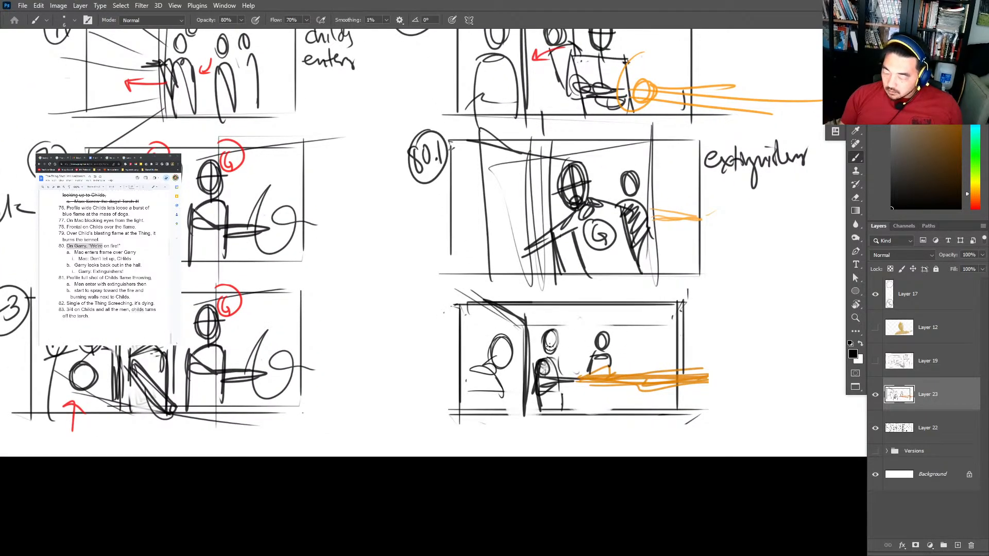
mouse_move(547, 338)
mouse_down()
mouse_move(550, 352)
mouse_move(540, 356)
mouse_up()
click(960, 47)
click(976, 47)
drag(562, 359, 585, 364)
Add a standing figure in front of the flame, hatch the men's bodies in black and draw spray lines toward the panel's right edge.
key(d)
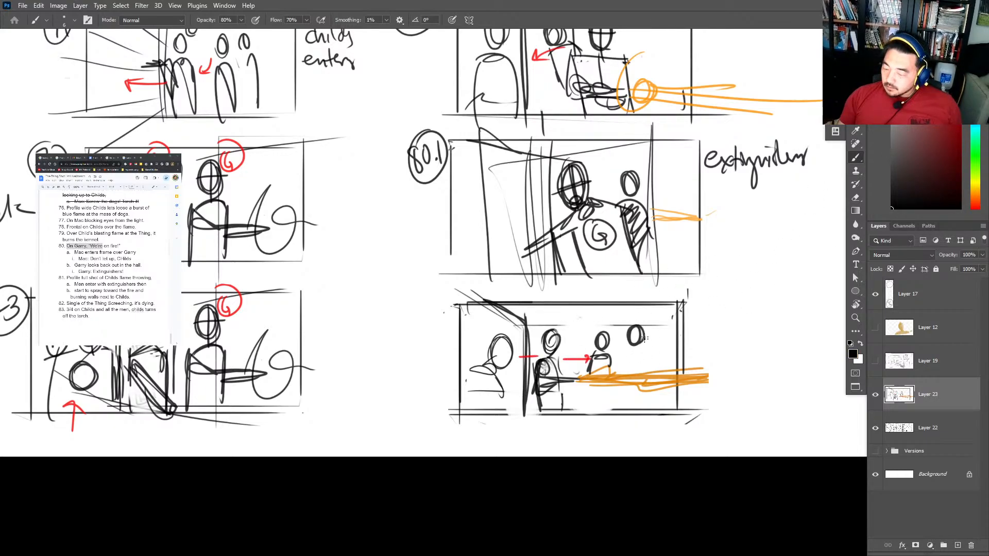
key(alt+Tab)
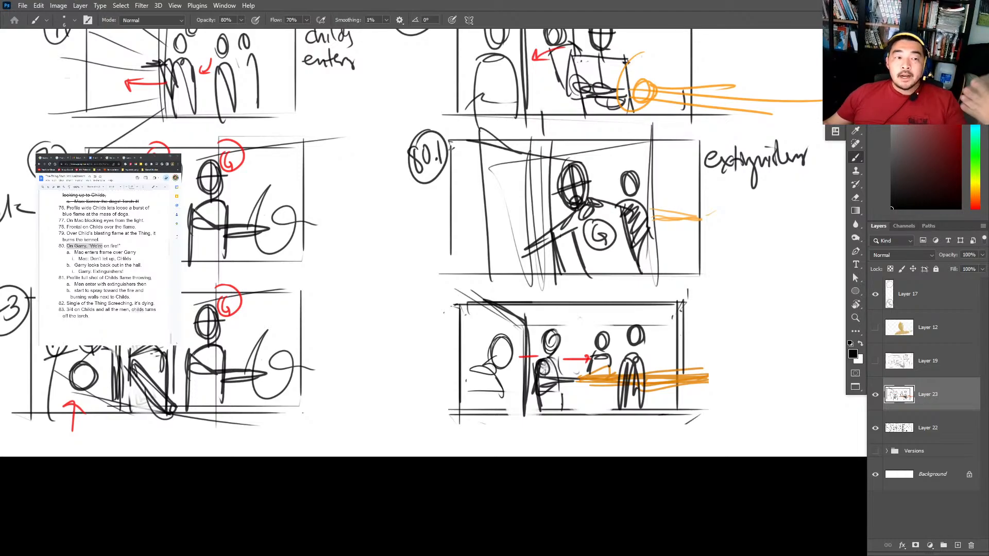
mouse_move(632, 351)
mouse_down()
mouse_move(628, 401)
mouse_move(642, 368)
mouse_up()
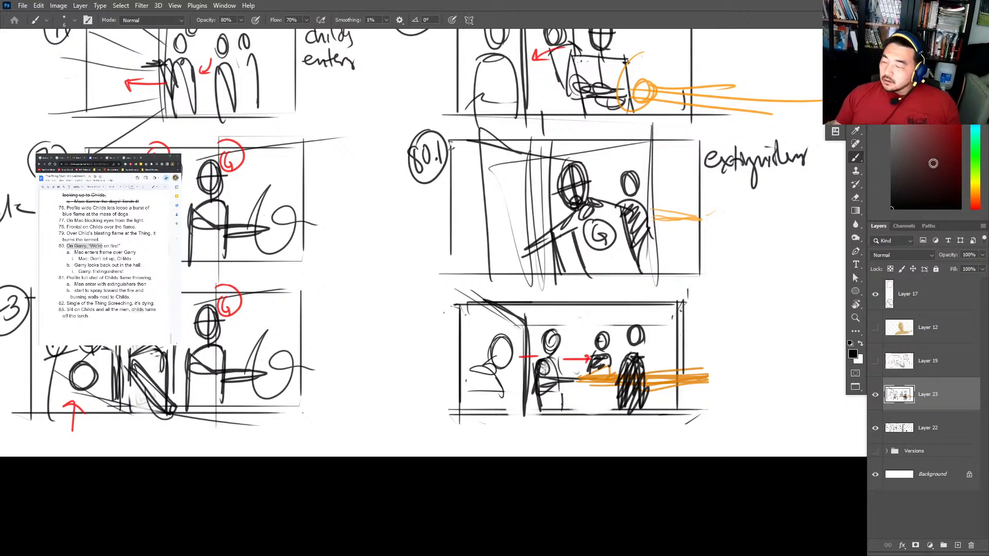
key(x)
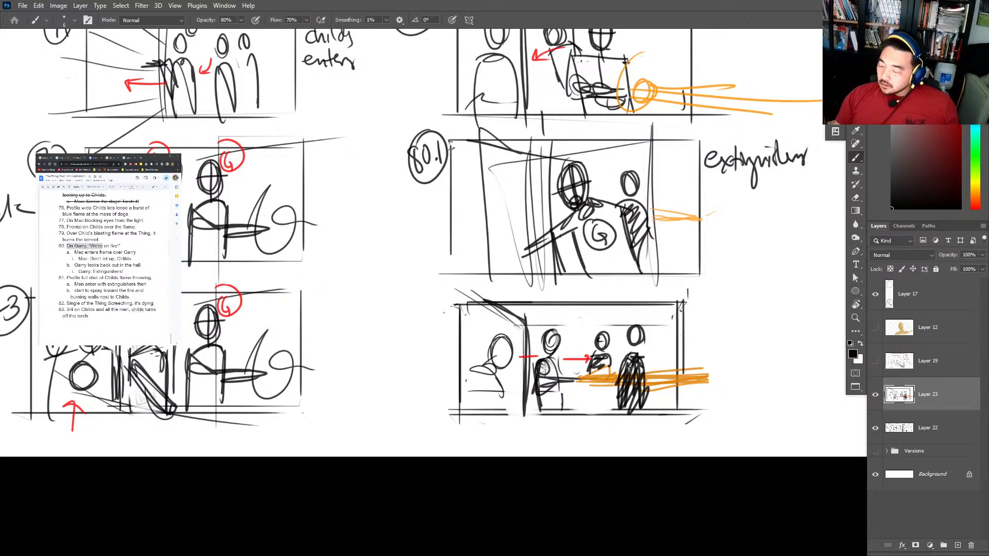
mouse_move(639, 363)
mouse_down()
mouse_move(676, 350)
mouse_move(638, 379)
mouse_move(701, 367)
mouse_up()
drag(596, 363, 639, 370)
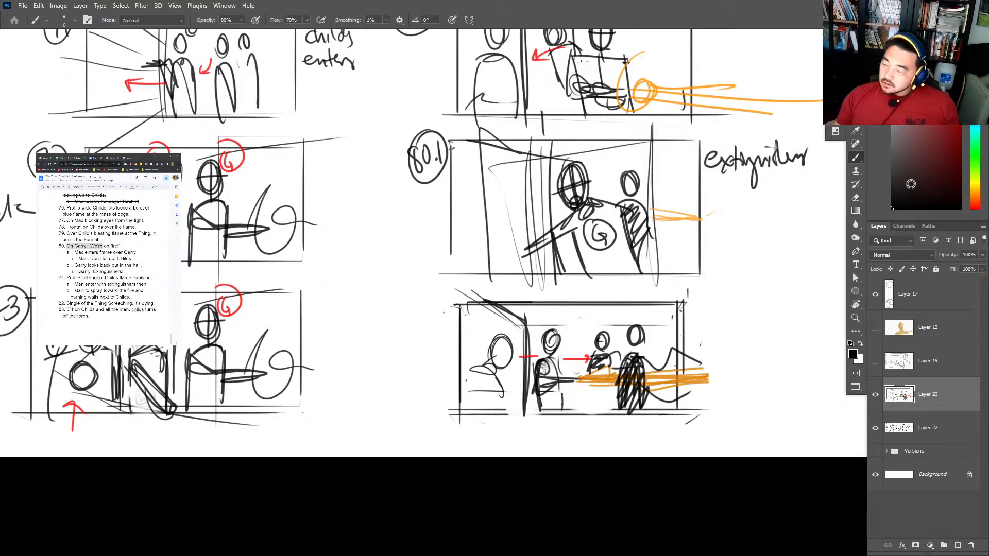
Handwrite the note "Dudes come in + extinguish" beside the panel and undo the stray diagonal stroke across it.
mouse_move(699, 315)
mouse_down()
mouse_move(714, 330)
mouse_move(722, 319)
mouse_move(722, 347)
mouse_move(759, 347)
mouse_move(758, 338)
mouse_move(722, 376)
mouse_up()
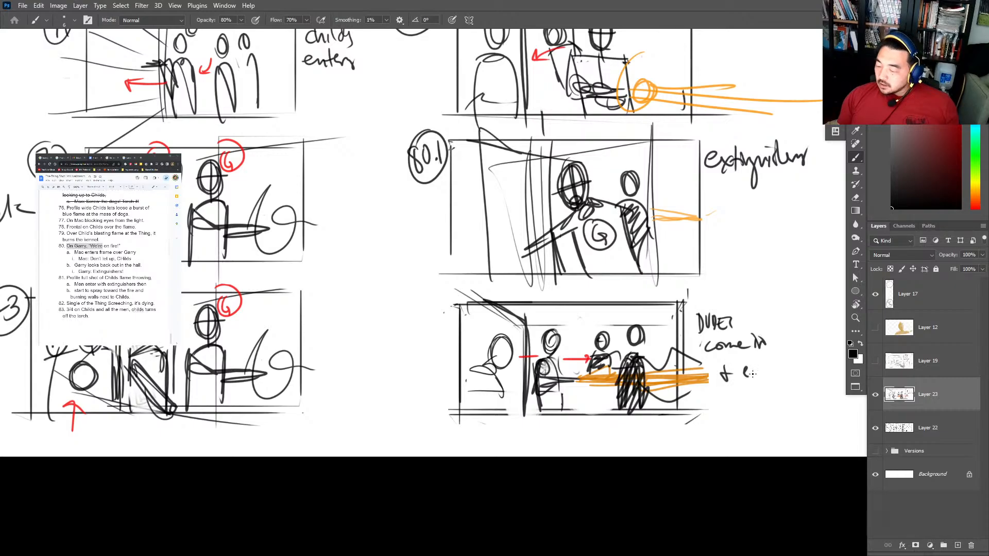
mouse_move(791, 364)
mouse_down()
mouse_move(807, 381)
mouse_move(764, 375)
mouse_up()
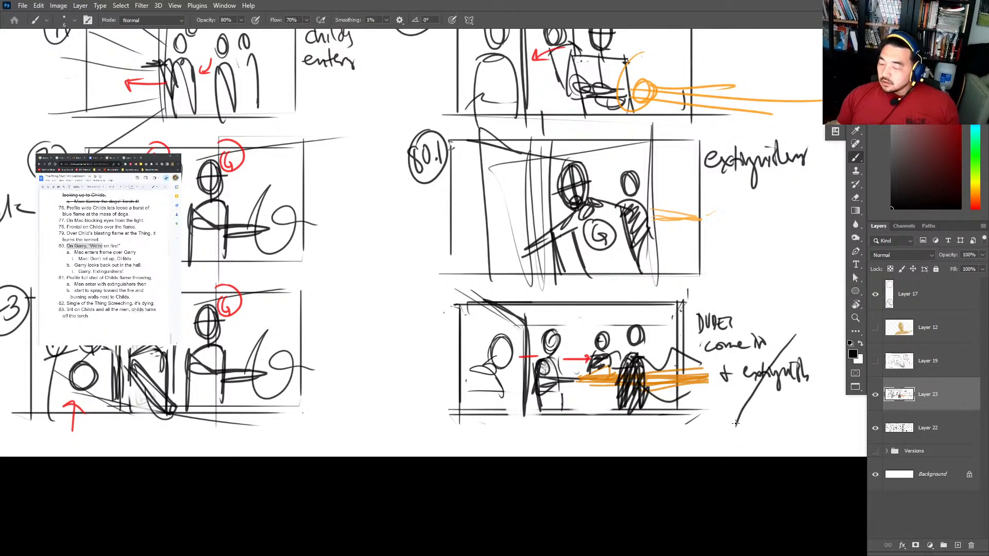
key(ctrl+z)
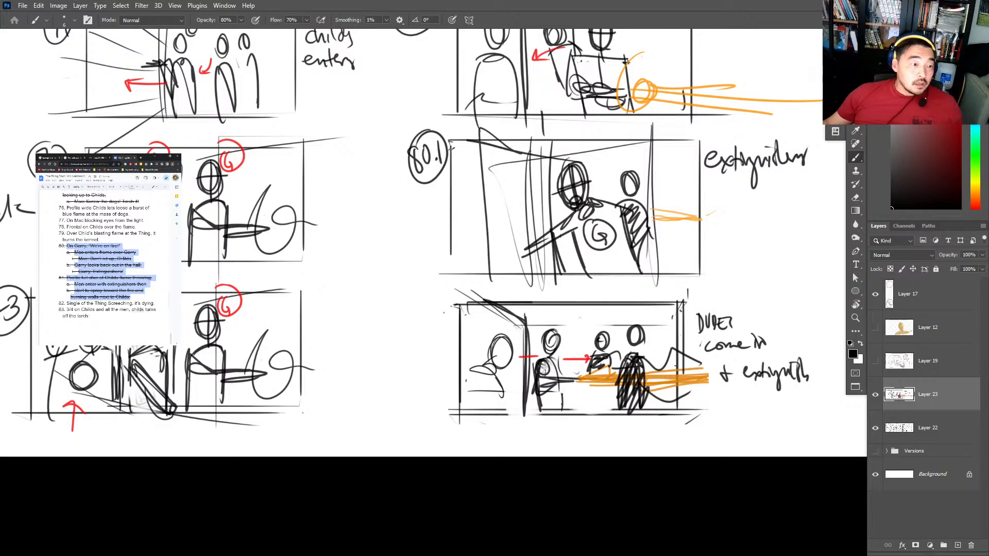
Lasso panel 79 and merge Layer 23 down into Layer 22.
key(z)
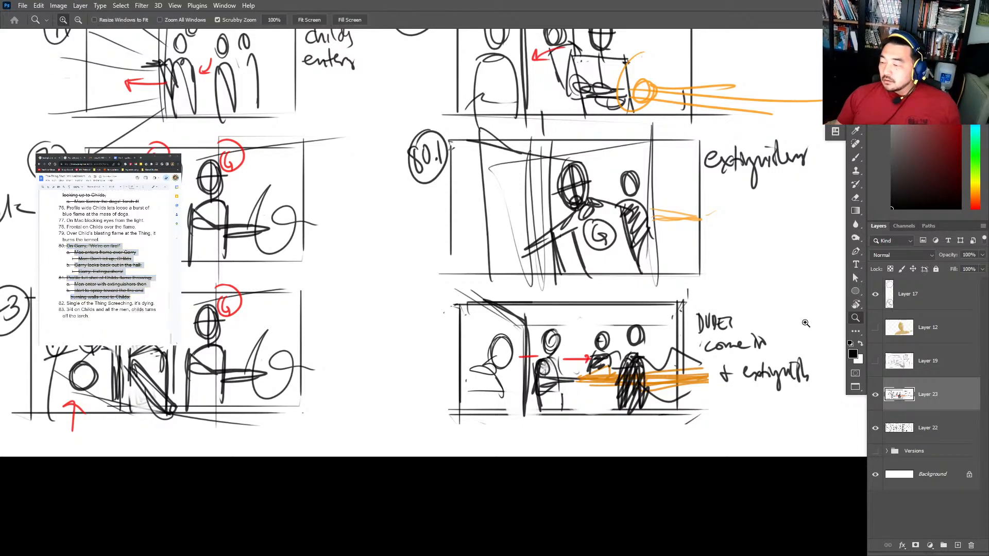
mouse_move(805, 323)
mouse_down()
mouse_move(587, 268)
mouse_move(640, 258)
mouse_move(600, 330)
mouse_up()
key(l)
drag(427, 265, 636, 215)
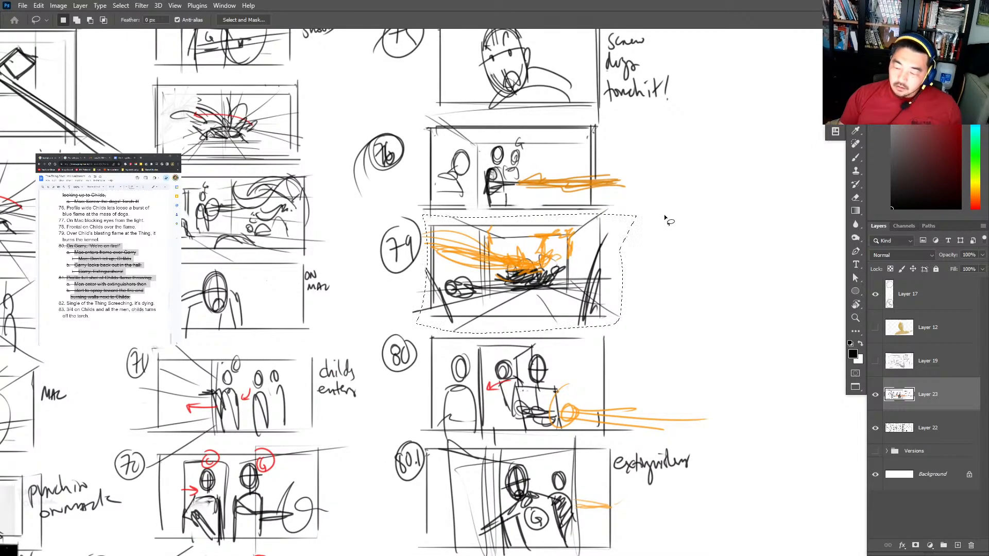
key(ctrl+c)
key(Return)
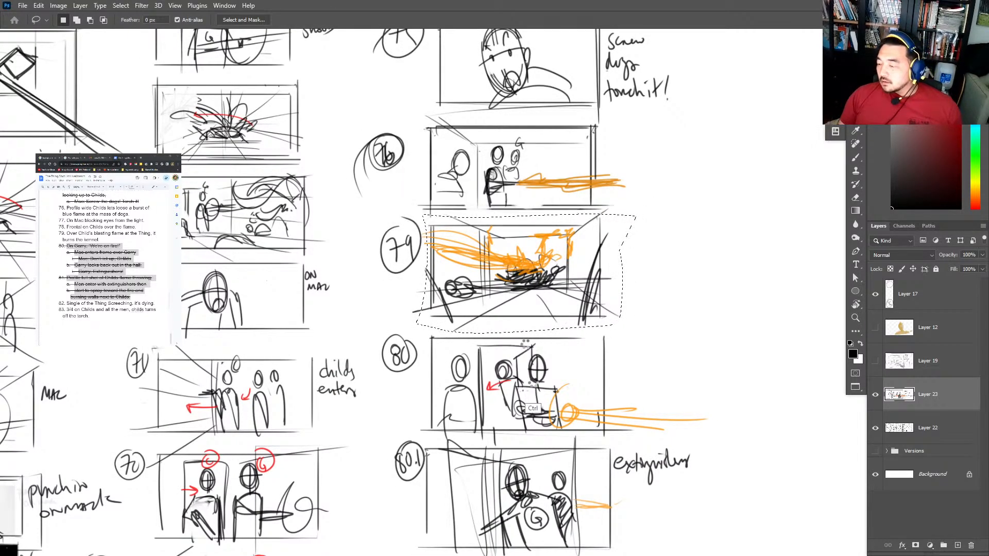
key(ctrl+e)
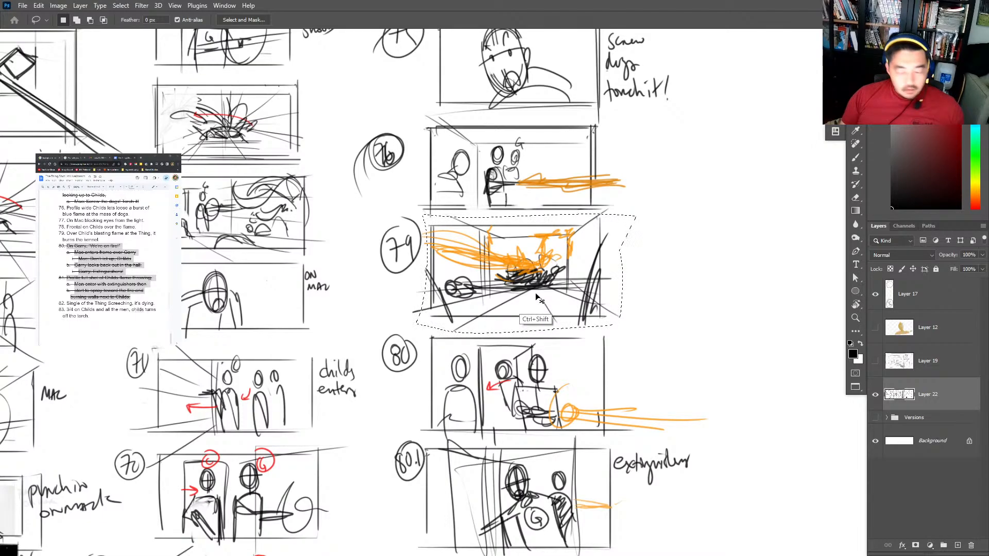
Duplicate the selected panel 79 onto its own layer and move the copy into the empty space right of the column.
key(ctrl+j)
key(ctrl+t)
drag(523, 283, 753, 214)
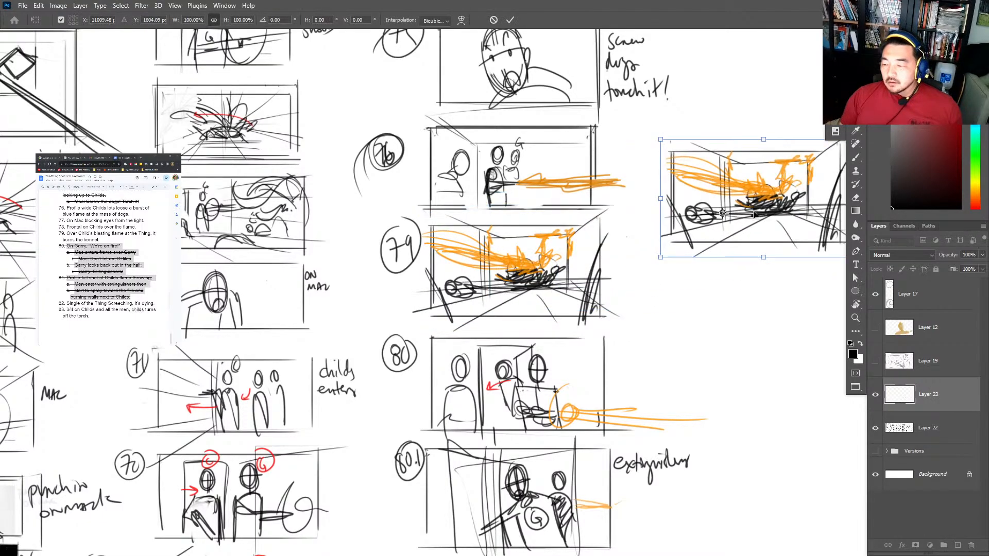
key(z)
key(Return)
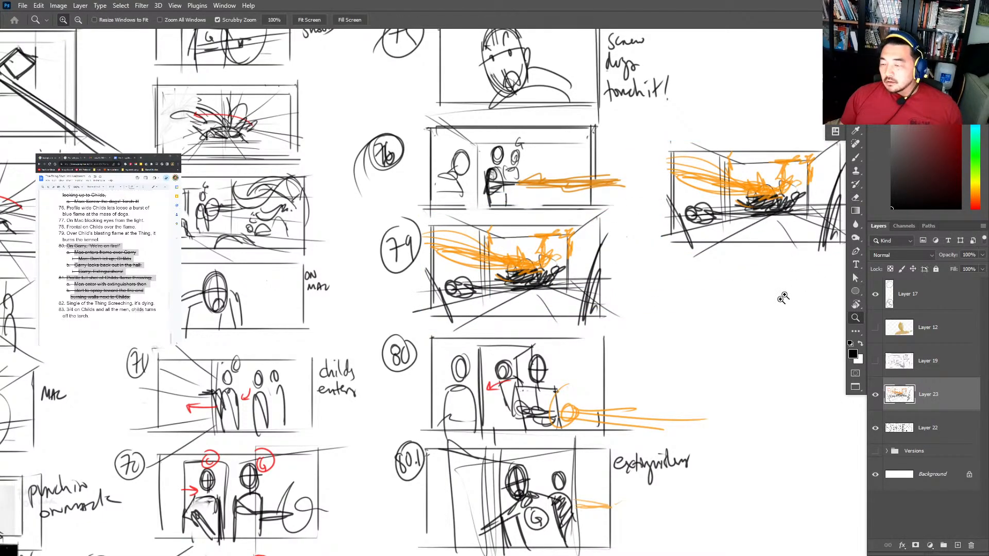
Place the copied panel unrotated at the top of a new column, to the right of panel 74's notes.
key(v)
drag(794, 243, 755, 320)
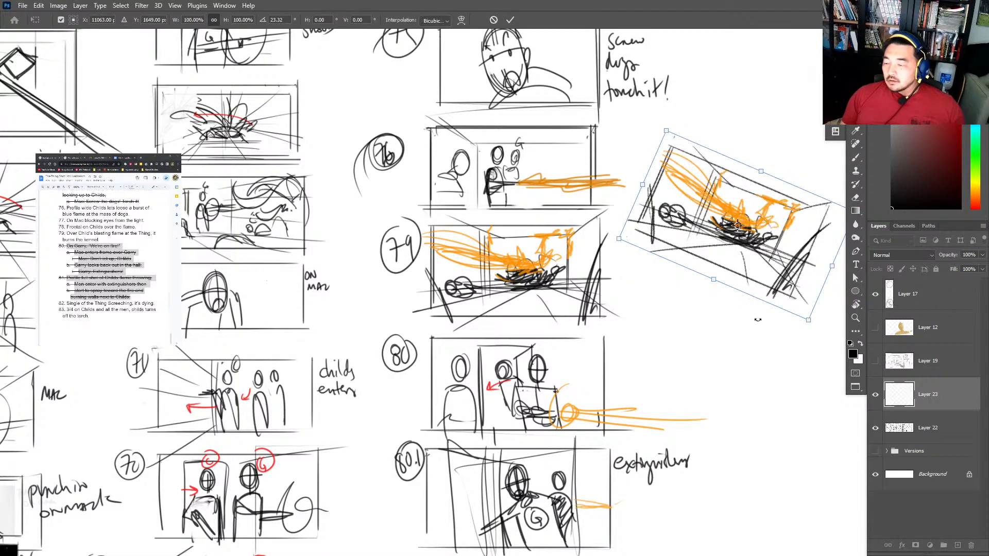
key(Escape)
key(z)
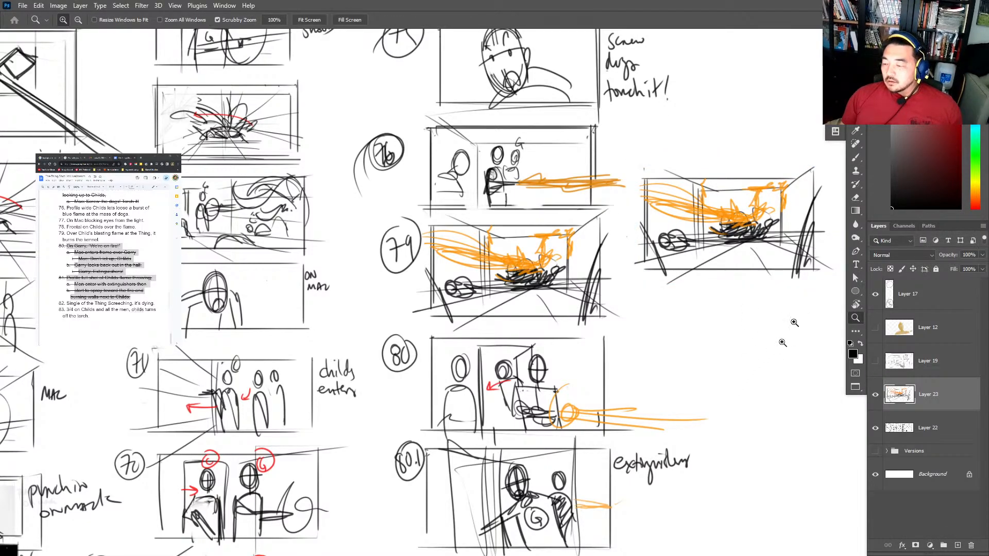
alt+click(771, 339)
alt+click(771, 338)
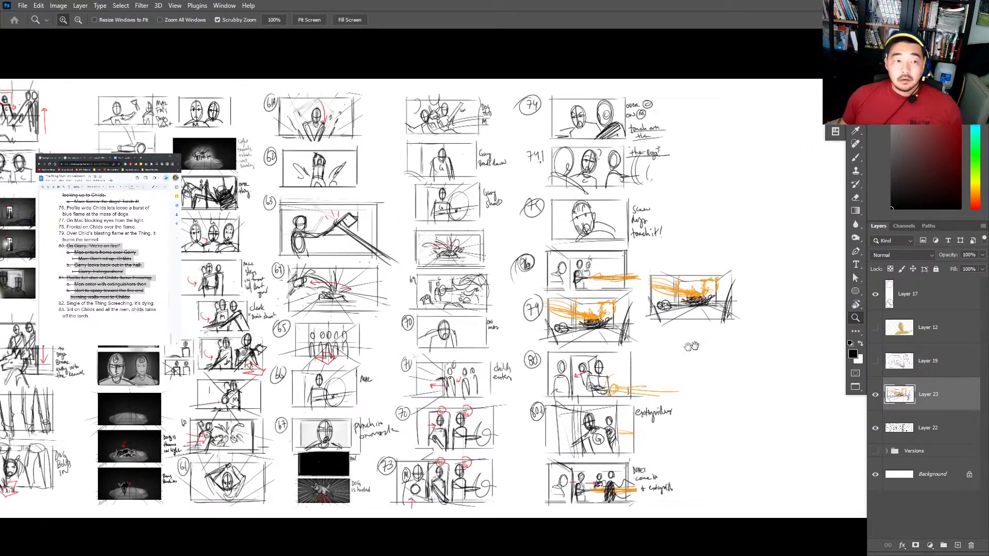
key(v)
drag(617, 325, 659, 149)
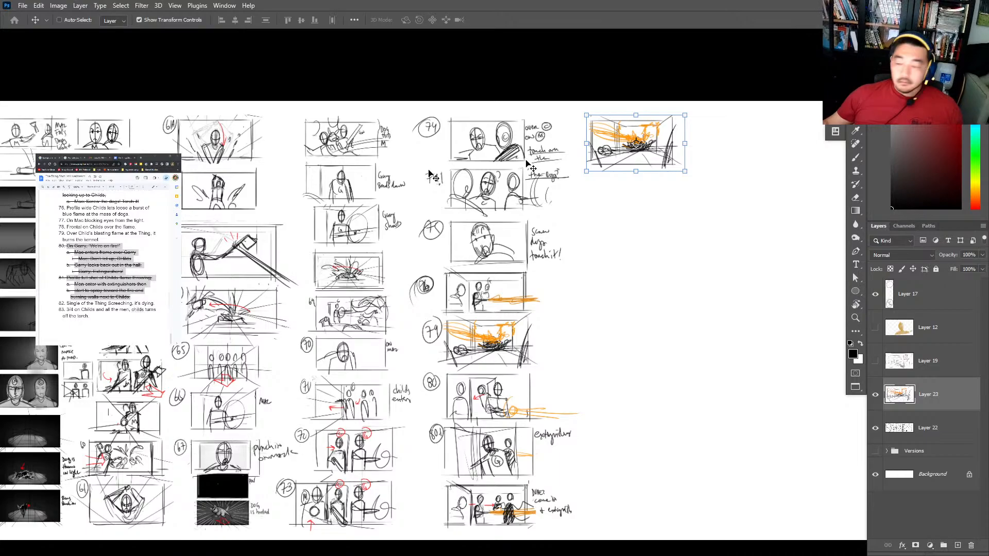
key(alt+Tab)
key(Escape)
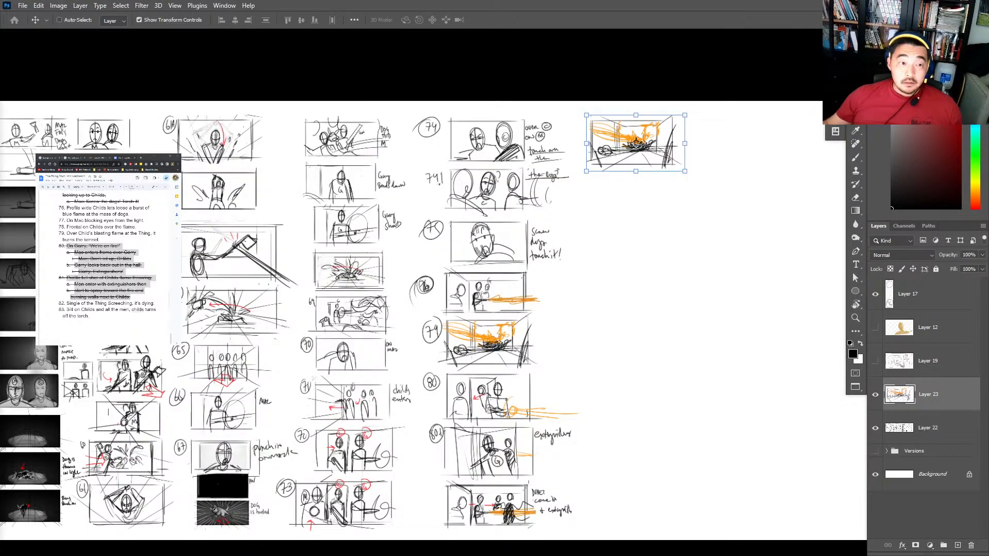
Sketch a small black oval head beside the flames at the upper right of the copied panel's back wall.
key(z)
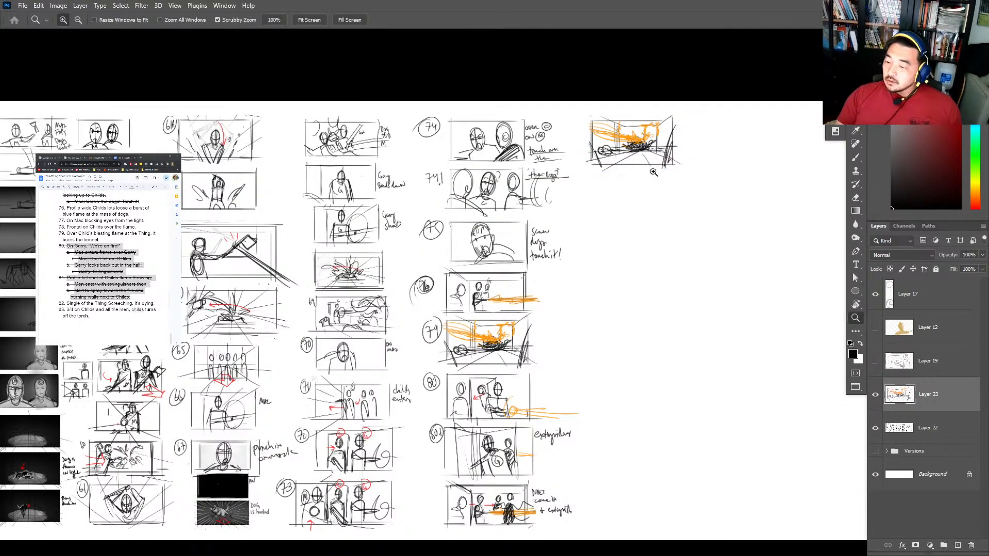
mouse_move(654, 170)
mouse_down()
mouse_move(699, 177)
mouse_move(593, 176)
mouse_up()
key(b)
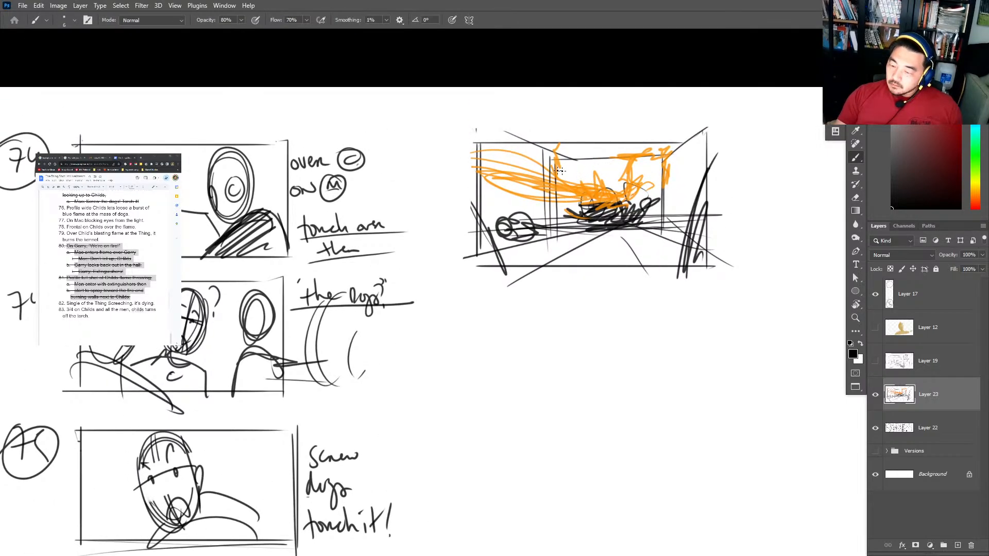
key(e)
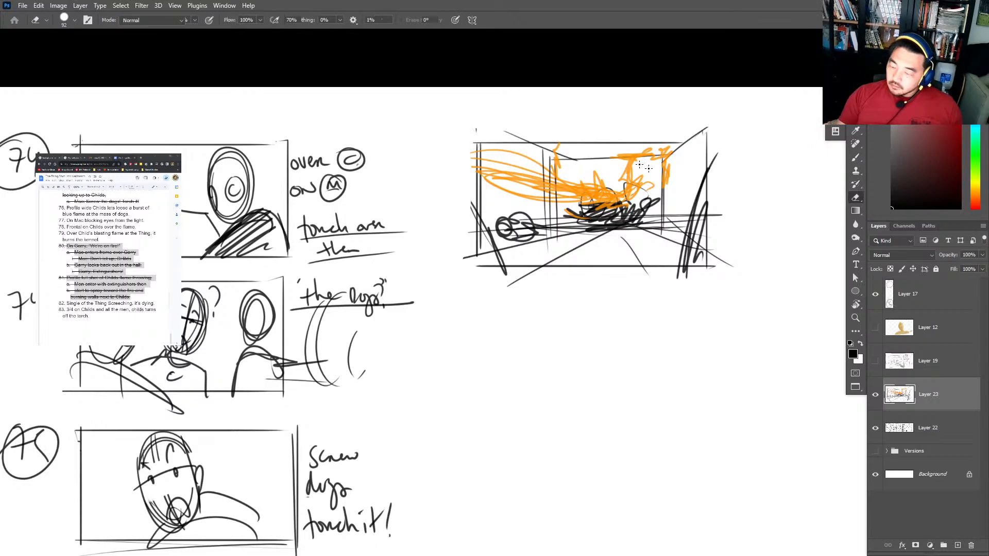
key(b)
mouse_move(658, 168)
mouse_down()
mouse_move(657, 157)
mouse_move(662, 168)
mouse_up()
key(ctrl+z)
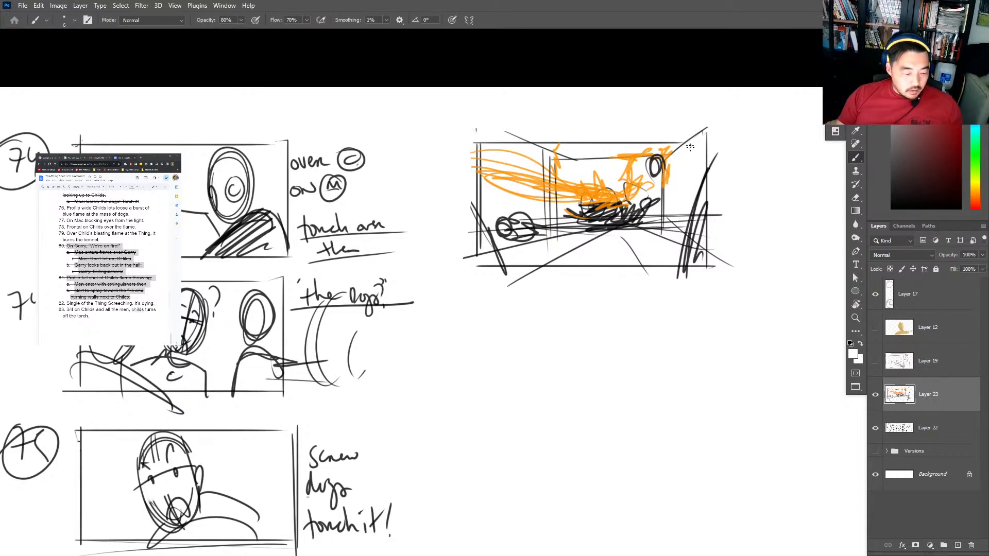
Select the copied panel's frame and darken it from the edges inward with black gradients on Layer 22.
key(m)
drag(710, 131, 474, 266)
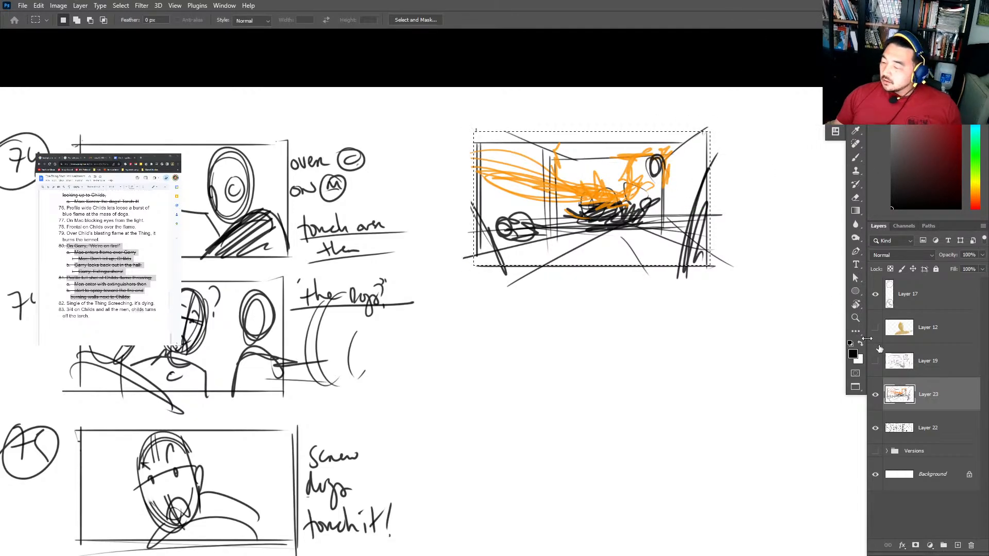
click(927, 427)
key(d)
key(g)
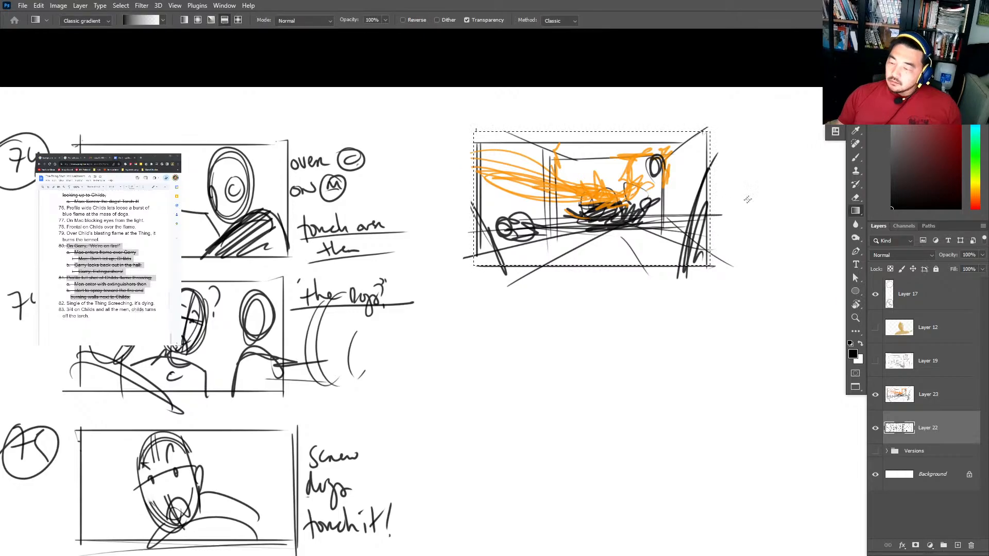
drag(746, 200, 515, 243)
drag(578, 203, 573, 328)
drag(479, 216, 608, 181)
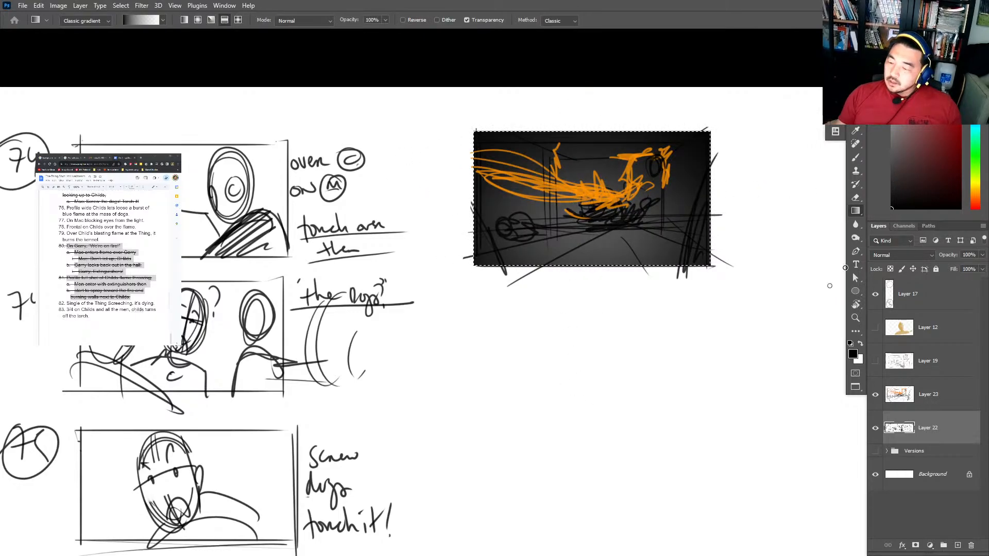
scroll(710, 286, up, 3)
key(b)
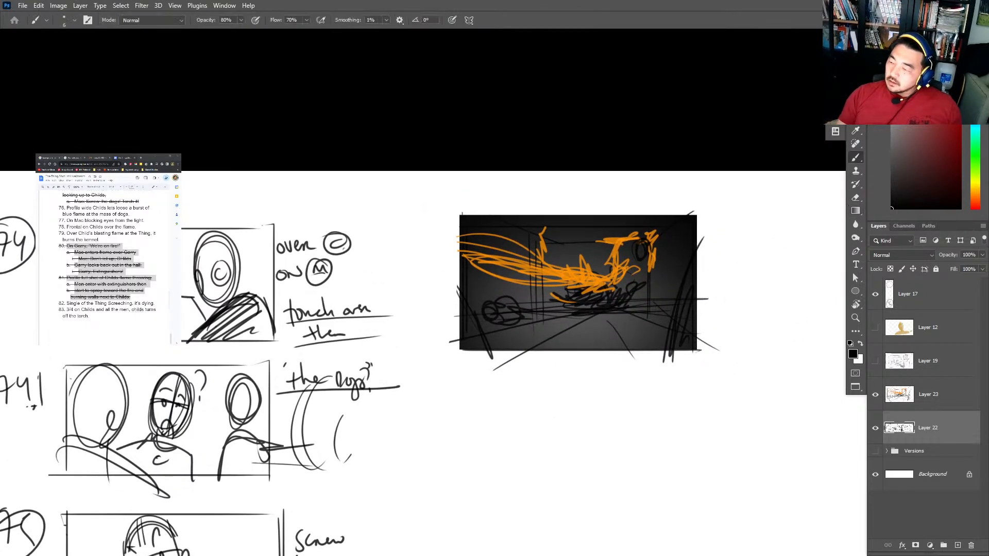
Paint a soft dark-orange glow around the flames and right side of the back wall on Layer 22 with a 99 px brush.
alt+click(620, 269)
key(F5)
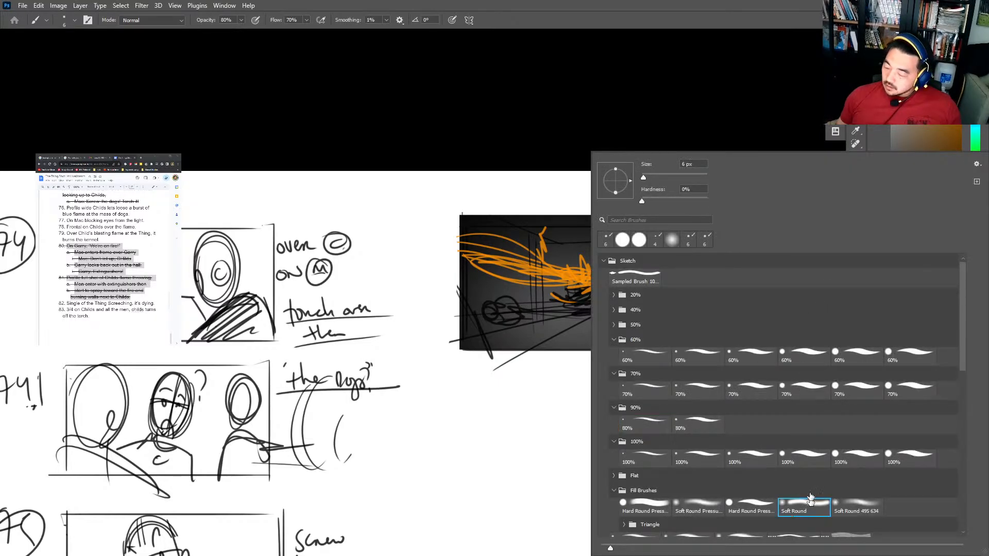
drag(643, 178, 673, 177)
key(Return)
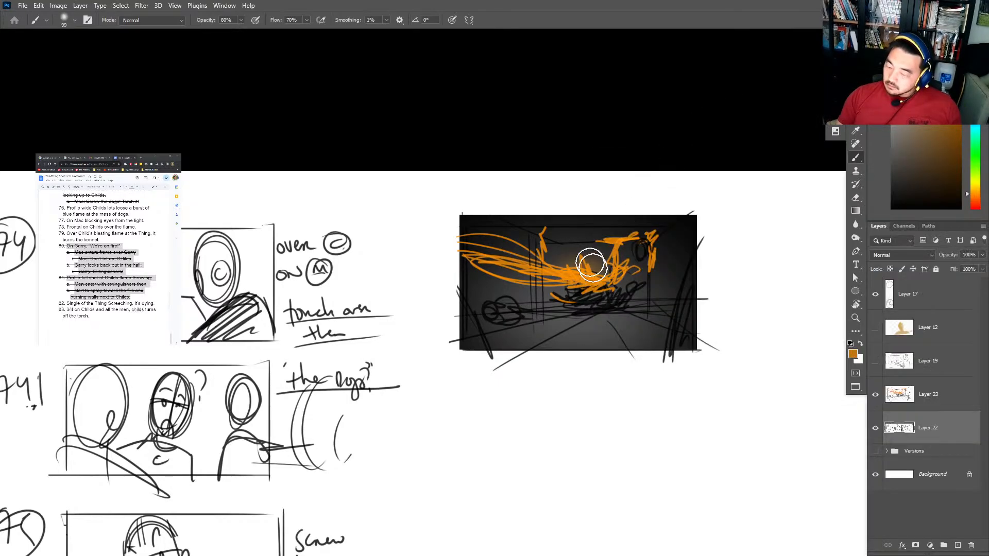
mouse_move(618, 263)
mouse_down()
mouse_move(508, 259)
mouse_move(633, 240)
mouse_move(659, 257)
mouse_move(612, 280)
mouse_move(586, 308)
mouse_up()
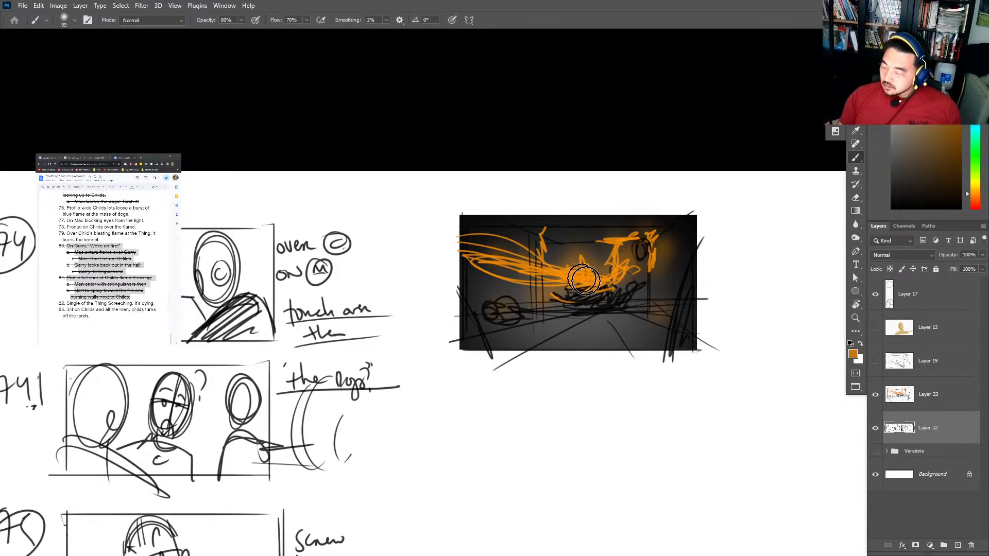
Paint a soft pale-orange glow on Layer 23 over the fire's core and around the flames near the back wall's small head.
alt+click(639, 283)
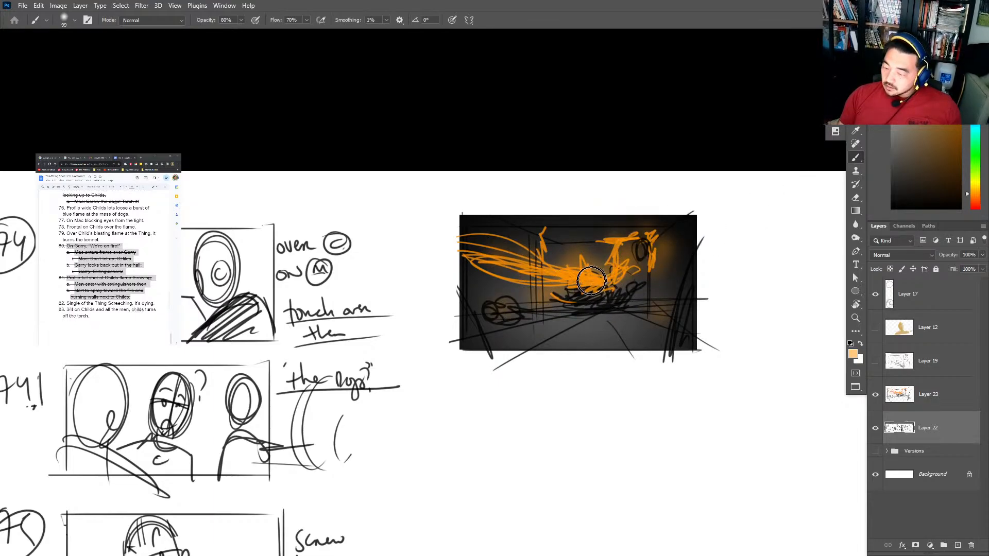
click(587, 274)
key(alt+bracketright)
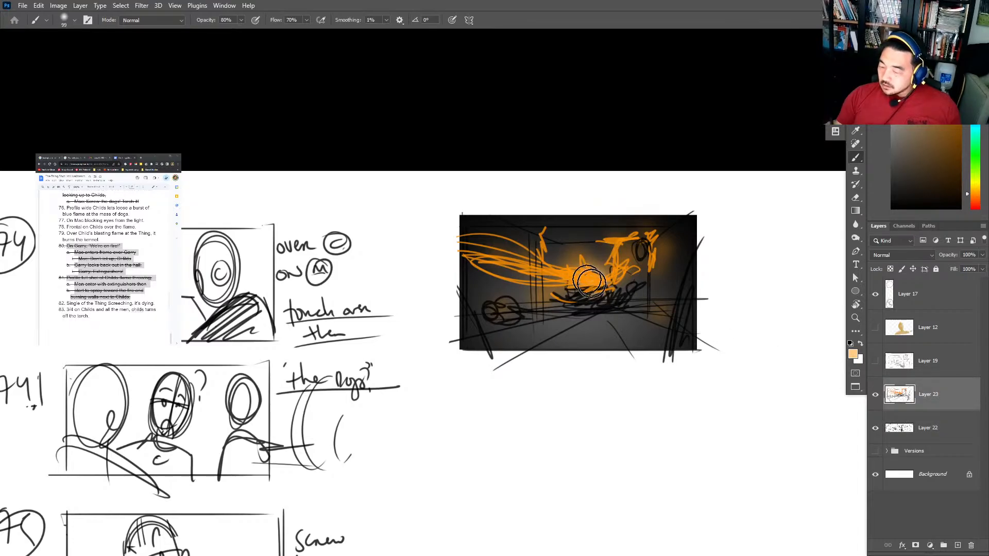
drag(611, 287, 636, 221)
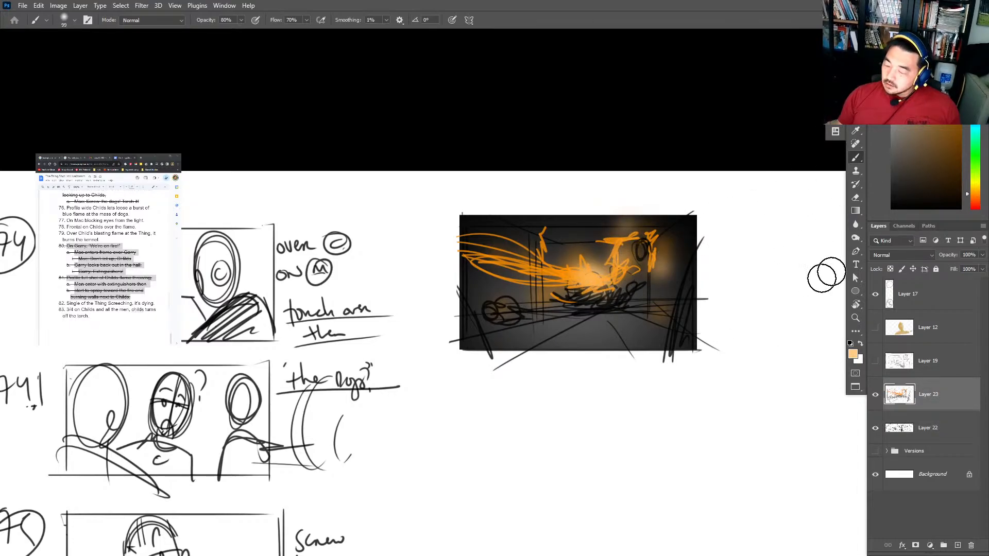
Add thin pale-orange highlight strokes along the burning creature's body on Layer 23 with the second 80% sketch brush.
key(F5)
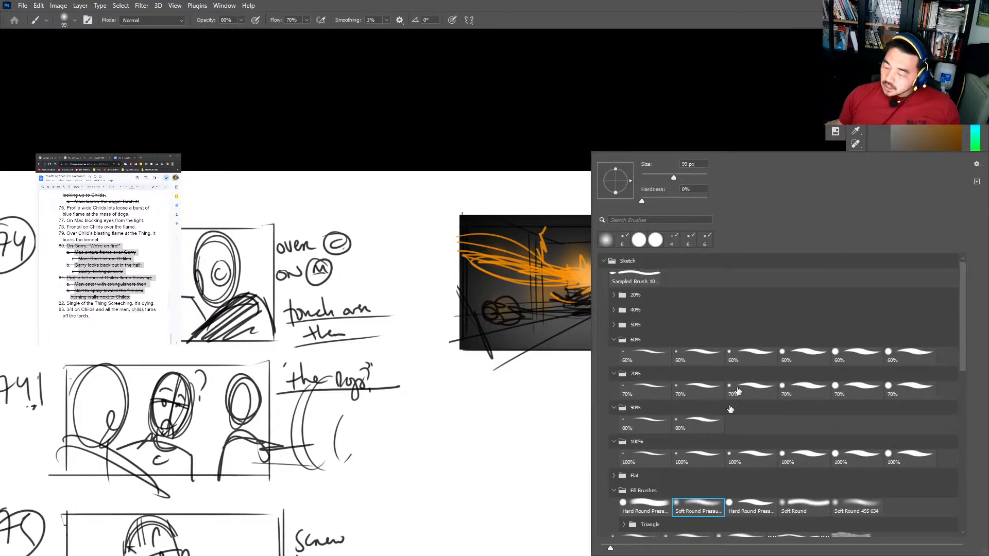
click(698, 424)
key(Escape)
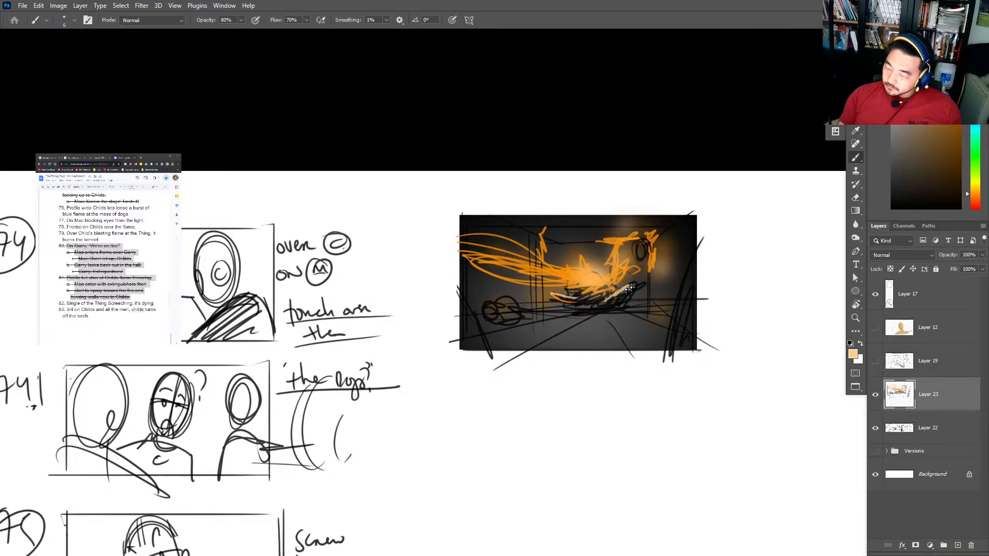
drag(617, 295, 644, 284)
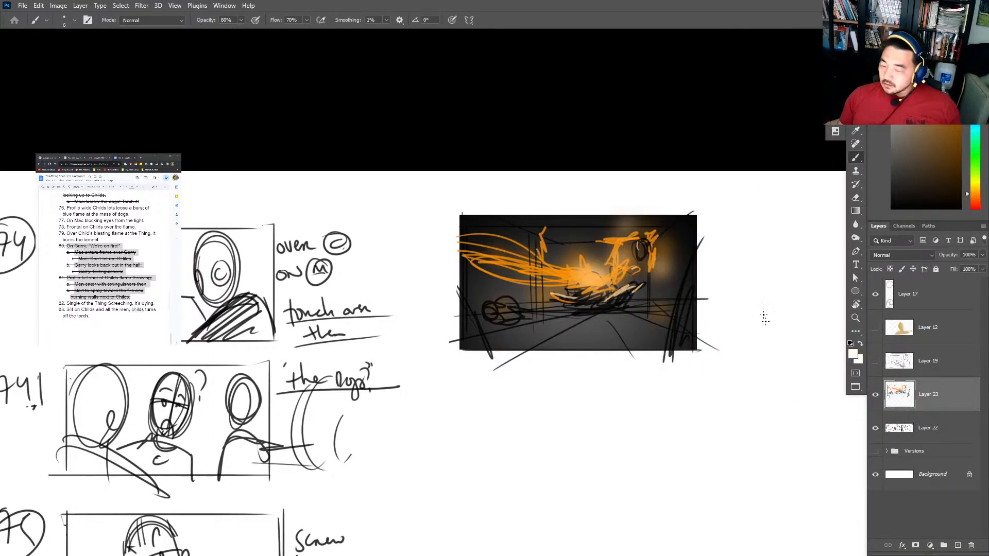
key(m)
drag(727, 203, 447, 364)
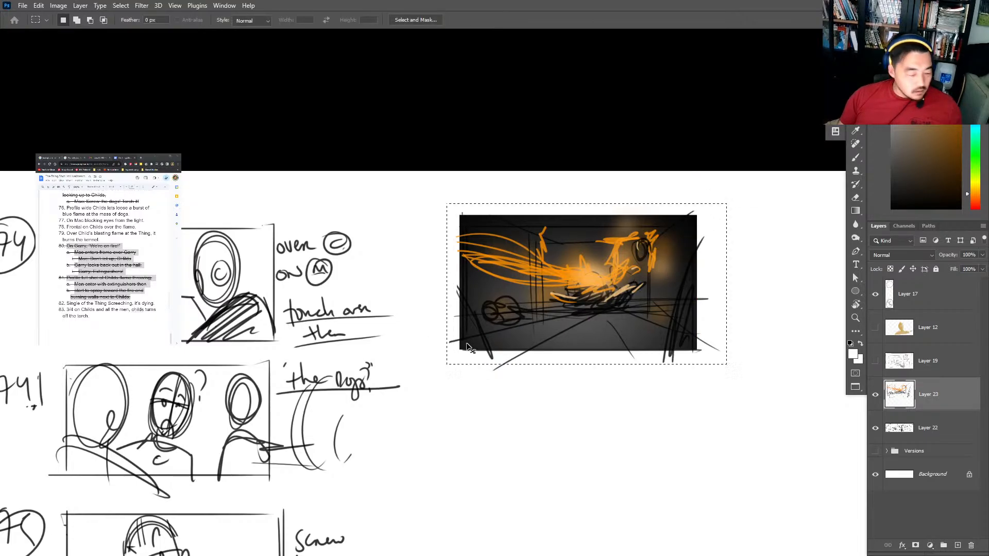
key(ctrl+j)
key(v)
drag(665, 247, 665, 423)
key(ctrl+z)
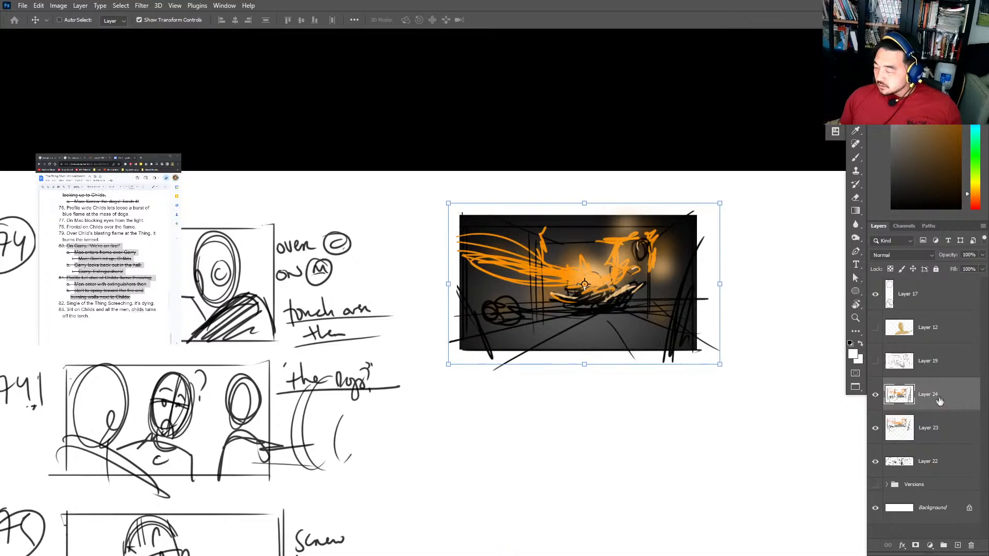
Merge the panel artwork down into Layer 22 and place a copy of the flame-lit panel directly below the original.
key(ctrl+z)
key(ctrl+z)
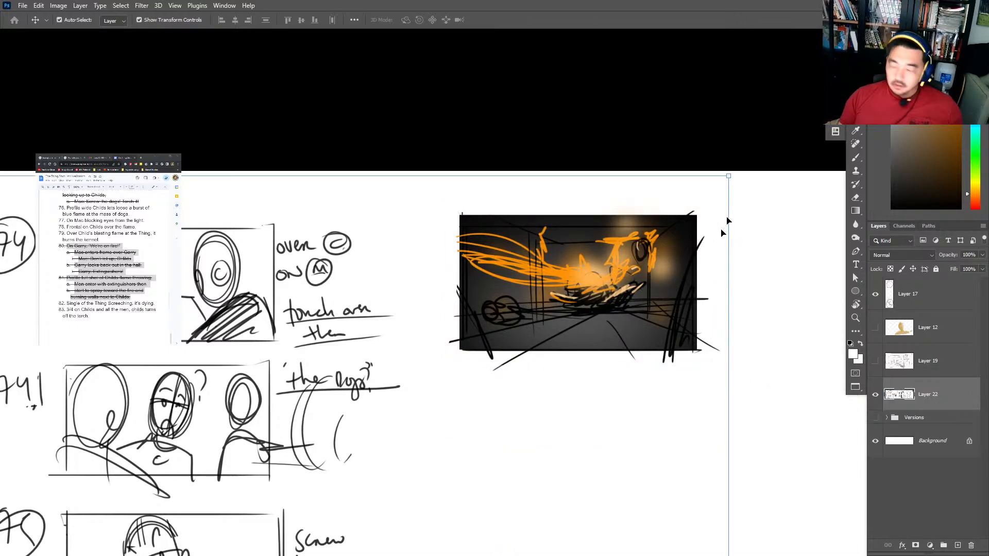
key(m)
drag(727, 221, 665, 261)
click(448, 359)
drag(443, 369, 666, 196)
key(ctrl+shift+alt+n)
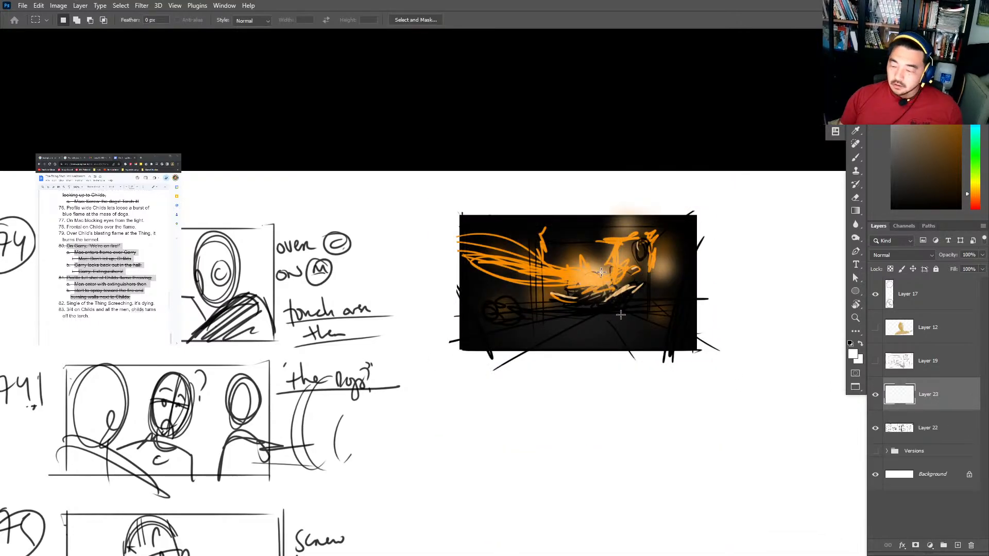
key(ctrl+shift+alt+e)
key(v)
drag(620, 315, 620, 469)
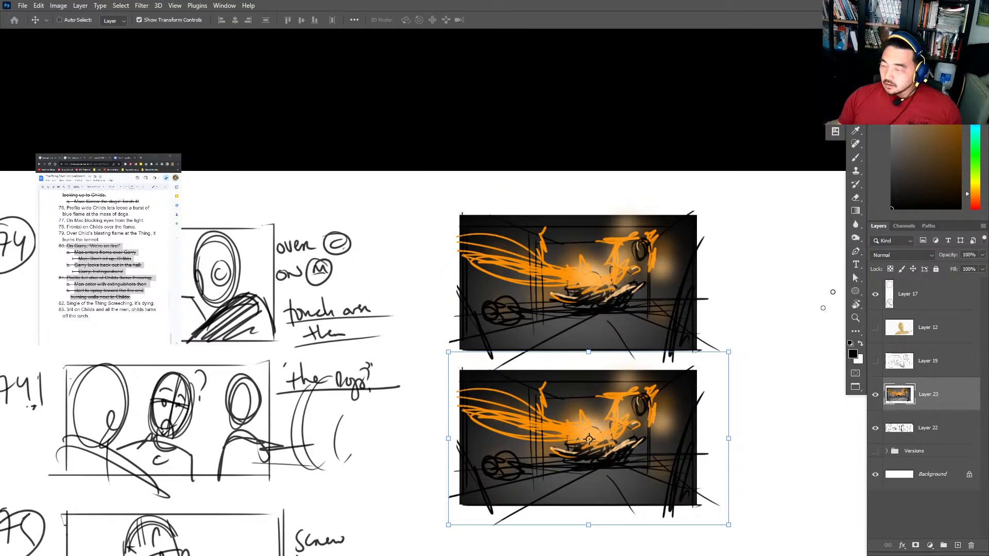
Merge the duplicated flame panel down into Layer 22.
key(z)
scroll(730, 406, down, 3)
scroll(730, 406, right, 1)
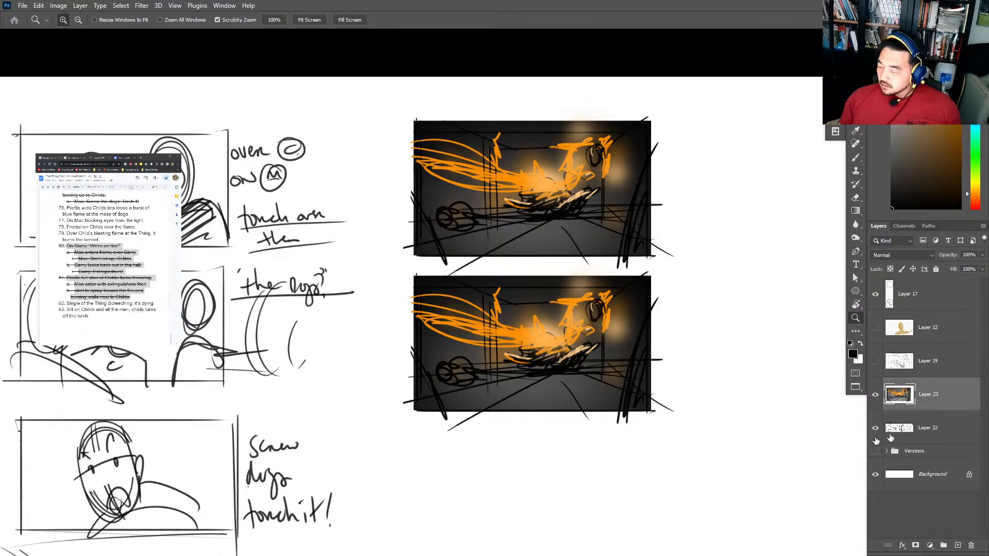
key(ctrl+e)
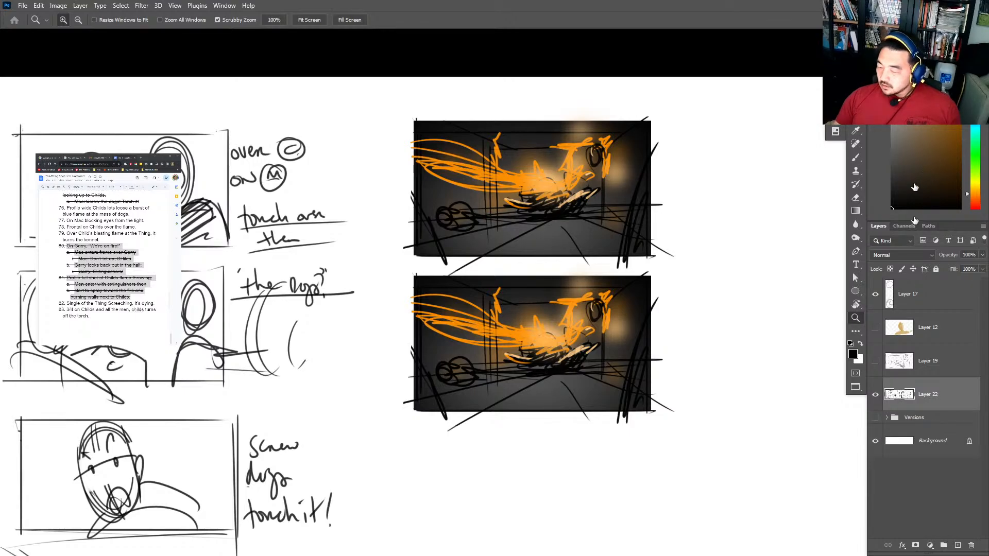
Paint soft white clouds of extinguisher spray over both sides of the lower flame panel with a 99 px soft round brush.
key(b)
scroll(704, 375, down, 2)
right_click(668, 236)
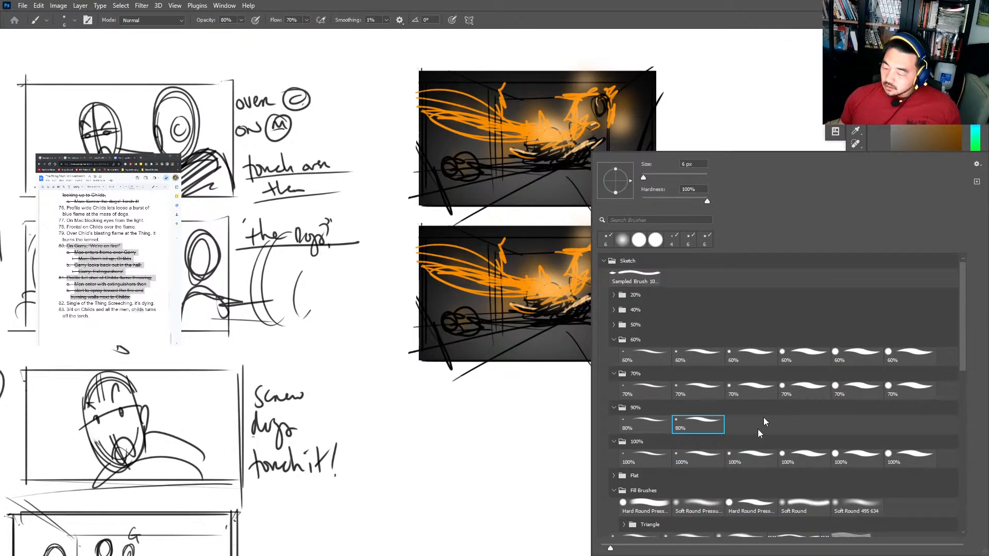
click(703, 507)
text(99)
key(Return)
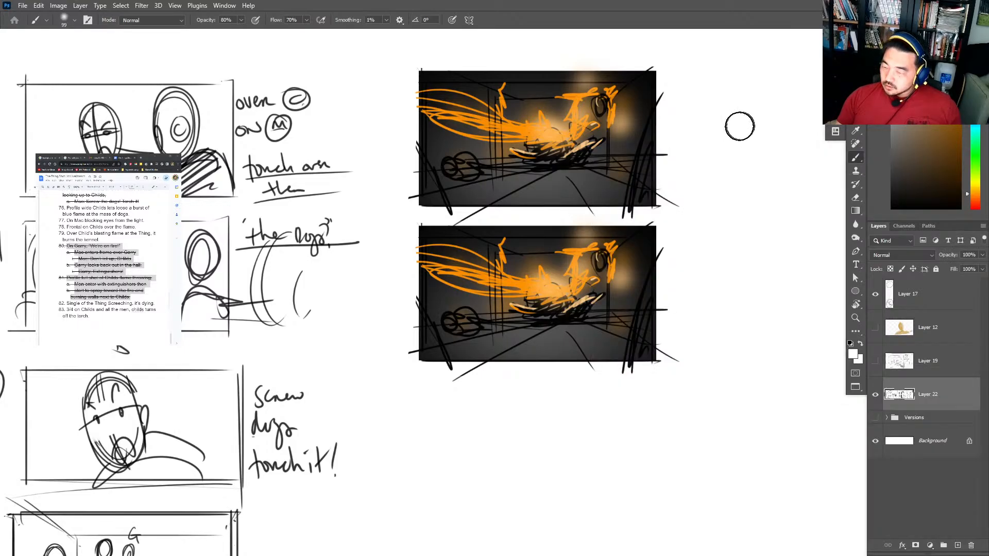
mouse_move(639, 309)
mouse_down()
mouse_move(606, 318)
mouse_move(583, 304)
mouse_move(575, 281)
mouse_move(623, 247)
mouse_move(554, 305)
mouse_move(482, 315)
mouse_move(441, 290)
mouse_move(429, 302)
mouse_move(621, 256)
mouse_move(626, 243)
mouse_move(607, 274)
mouse_move(429, 238)
mouse_move(475, 259)
mouse_move(561, 258)
mouse_move(623, 218)
mouse_move(626, 311)
mouse_up()
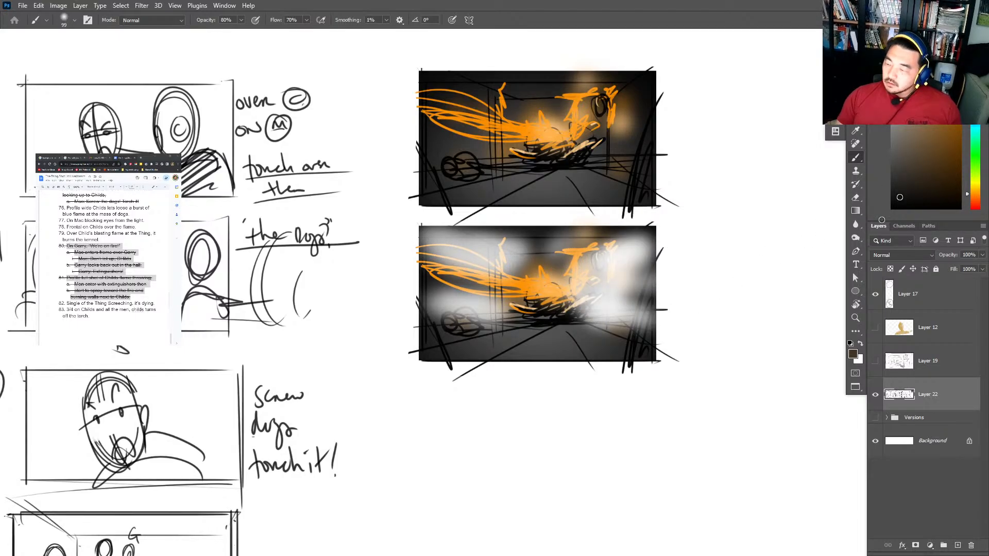
Sketch a standing black figure over the white cloud right of the fire, using a 6 px brush at 70% opacity.
key(x)
key(7)
right_click(620, 299)
text(6)
key(Return)
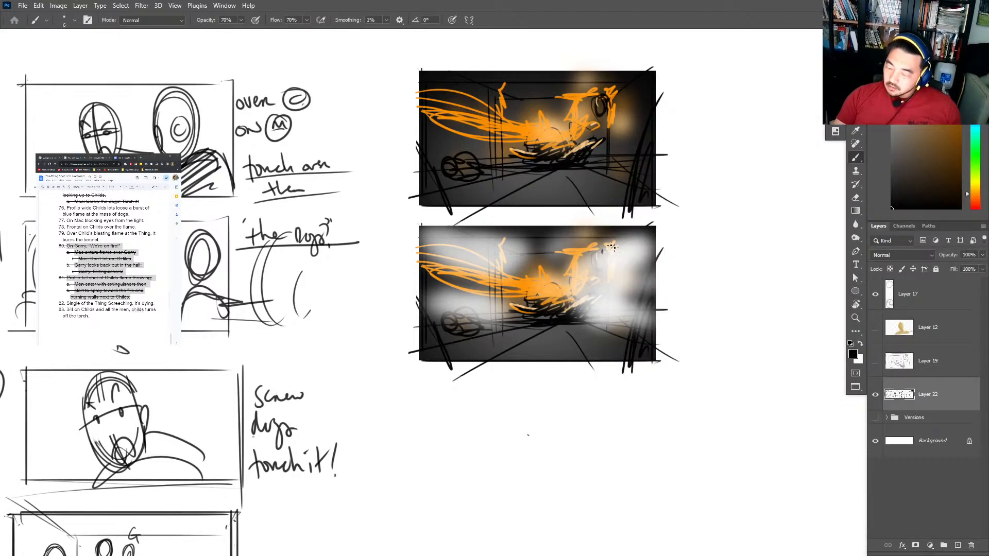
mouse_move(618, 280)
mouse_down()
mouse_move(602, 320)
mouse_move(618, 310)
mouse_up()
mouse_move(617, 264)
mouse_down()
mouse_move(622, 296)
mouse_move(616, 272)
mouse_up()
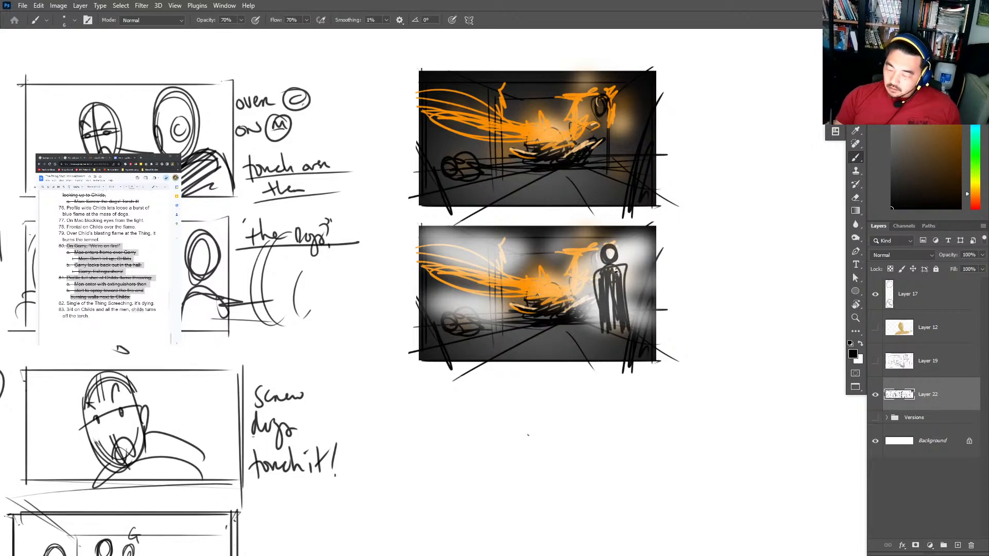
Undo the figure's lower body, redraw it with legs apart, and sketch a second dark figure left of the fire.
key(ctrl+z)
key(ctrl+z)
key(ctrl+z)
key(ctrl+z)
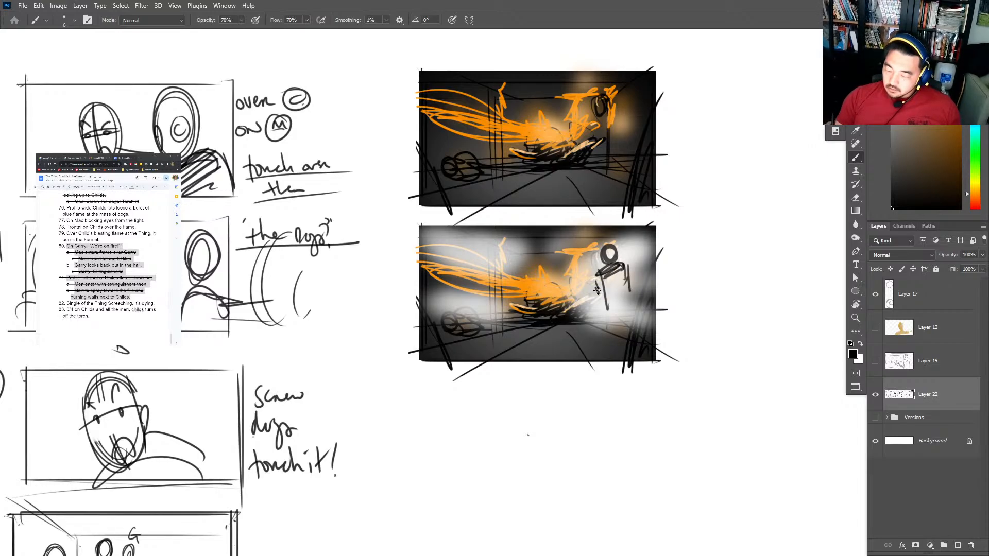
drag(598, 290, 607, 304)
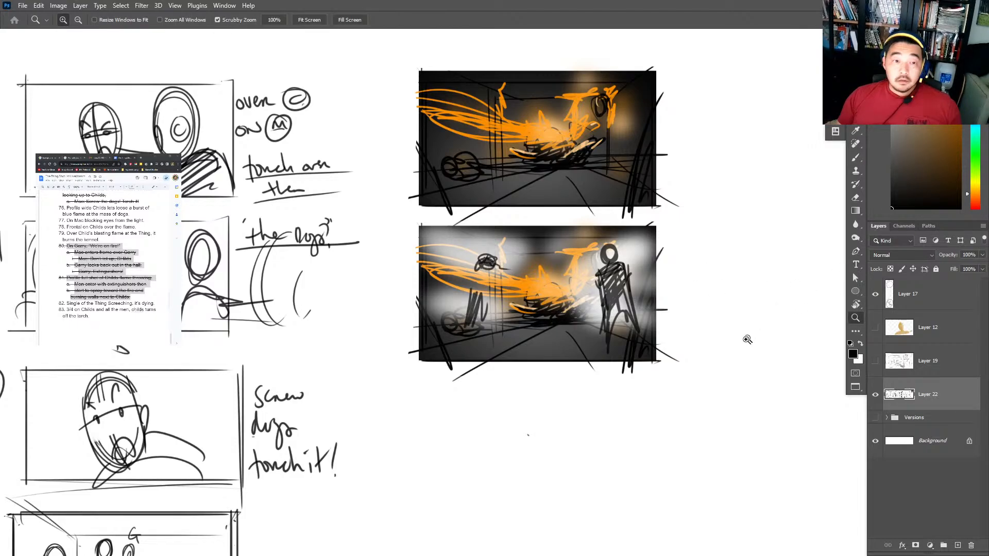
Switch to the shot list document and strike through item 82, the single of the Thing screeching.
scroll(746, 340, down, 3)
key(alt+Tab)
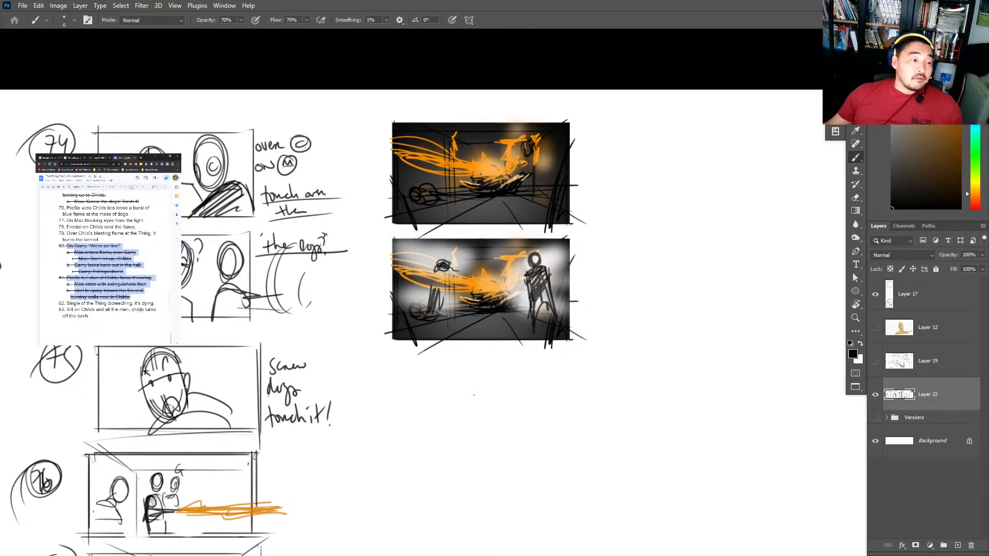
click(145, 312)
drag(158, 305, 66, 304)
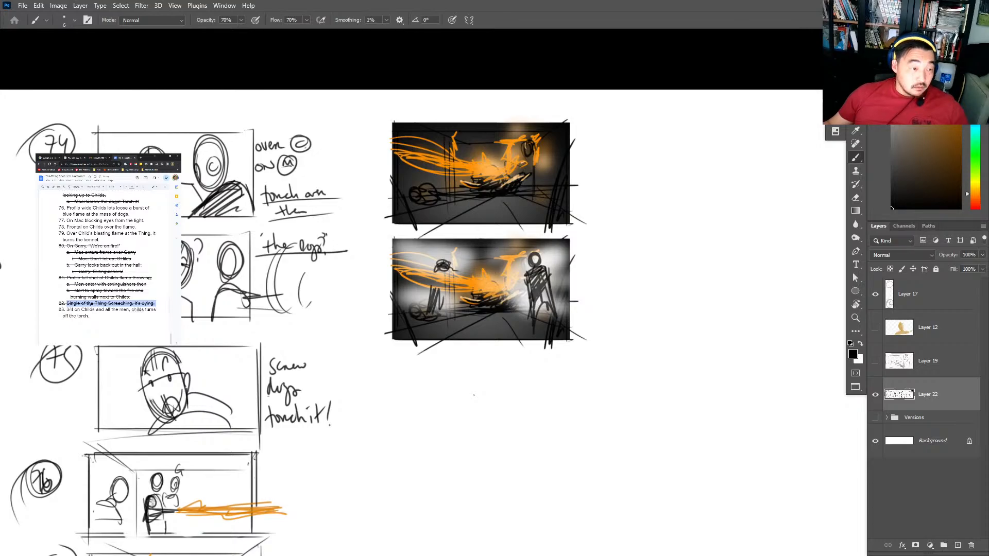
key(alt+shift+5)
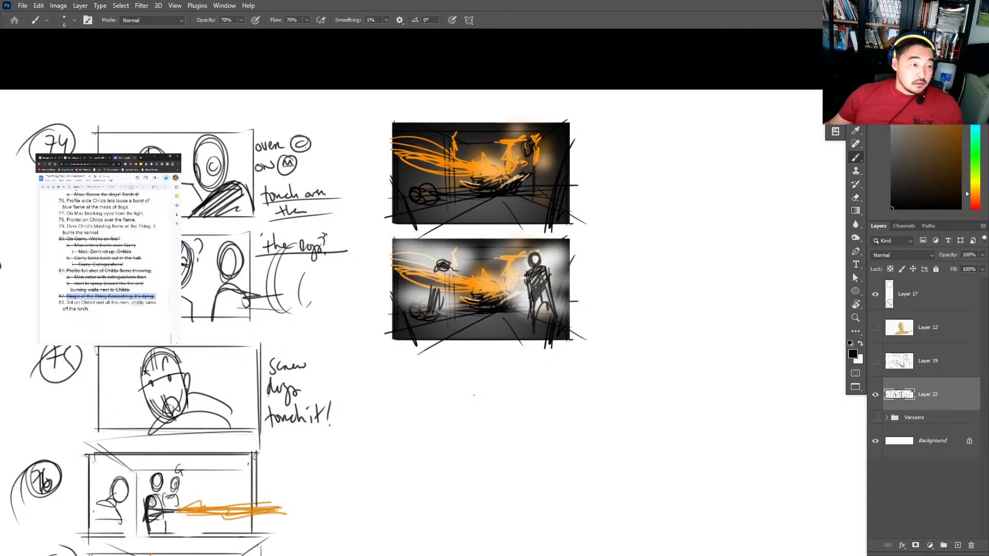
click(90, 309)
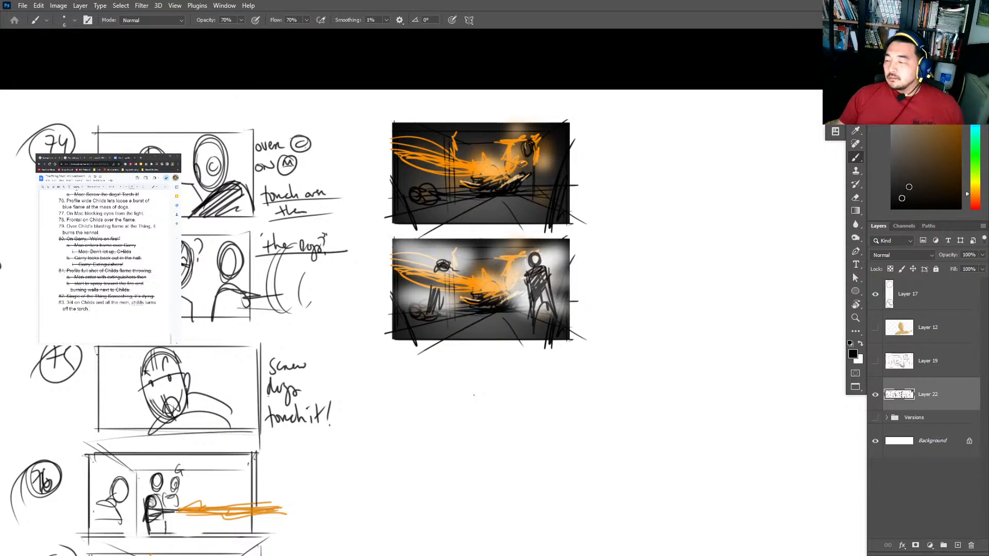
Draw an empty rectangular panel frame below the two flame panels in the new column.
scroll(590, 484, down, 3)
mouse_move(407, 309)
mouse_down()
mouse_move(406, 222)
mouse_move(557, 223)
mouse_move(586, 319)
mouse_move(391, 322)
mouse_move(455, 225)
mouse_move(582, 304)
mouse_up()
drag(649, 214, 663, 318)
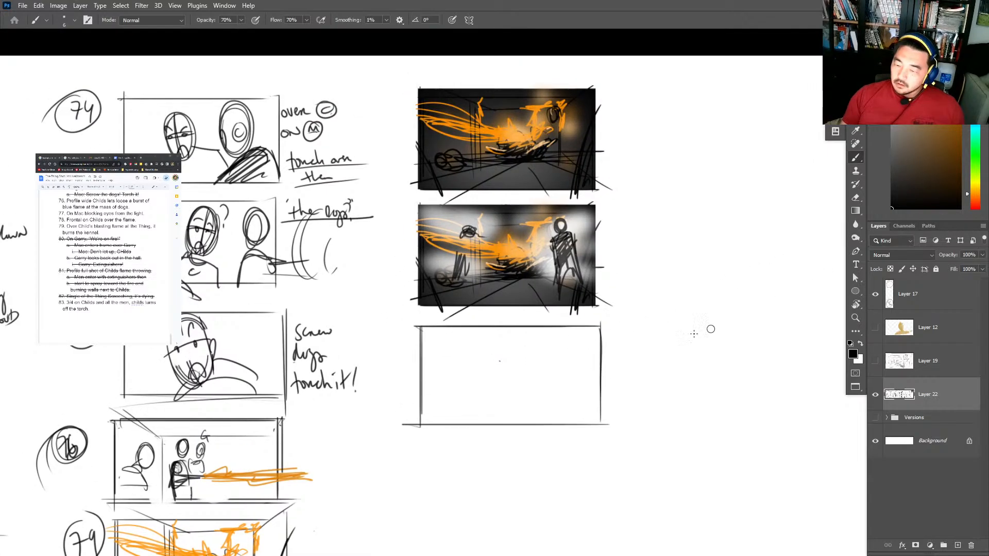
mouse_move(483, 340)
mouse_down()
mouse_move(483, 370)
mouse_move(506, 369)
mouse_move(491, 386)
mouse_move(521, 397)
mouse_move(523, 432)
mouse_up()
key(ctrl+z)
key(ctrl+z)
Sketch a middle figure marked C and a left figure marked M in the new panel, with face guides on their oval heads.
drag(485, 376, 485, 438)
drag(506, 396, 502, 410)
mouse_move(446, 337)
mouse_down()
mouse_move(444, 368)
mouse_move(463, 381)
mouse_up()
drag(464, 381, 467, 430)
drag(431, 376, 429, 422)
drag(439, 409, 452, 400)
drag(436, 354, 457, 354)
Sketch a third figure on the right of the new panel and strengthen the middle figure's arms.
mouse_move(446, 337)
mouse_down()
mouse_move(446, 370)
mouse_move(515, 354)
mouse_move(504, 369)
mouse_move(547, 374)
mouse_up()
mouse_move(536, 386)
mouse_down()
mouse_move(562, 433)
mouse_move(530, 427)
mouse_up()
drag(546, 386, 549, 430)
drag(485, 377, 469, 435)
mouse_move(528, 390)
mouse_down()
mouse_move(517, 427)
mouse_move(525, 433)
mouse_up()
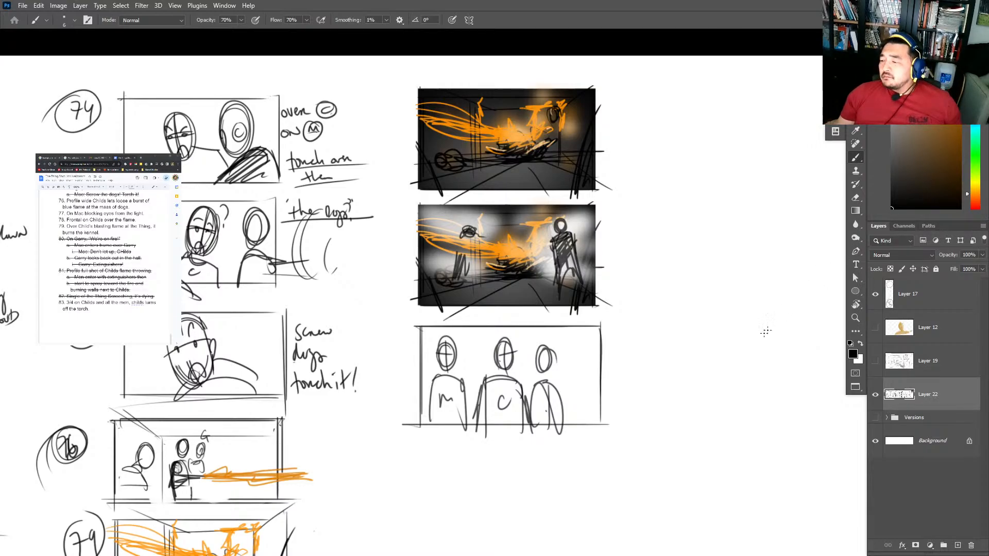
Review the whole storyboard sheet, glance at the mail inbox and return to the shot list document.
key(z)
mouse_move(721, 314)
mouse_down()
mouse_move(685, 335)
mouse_move(618, 407)
mouse_move(642, 376)
mouse_move(744, 320)
mouse_up()
key(b)
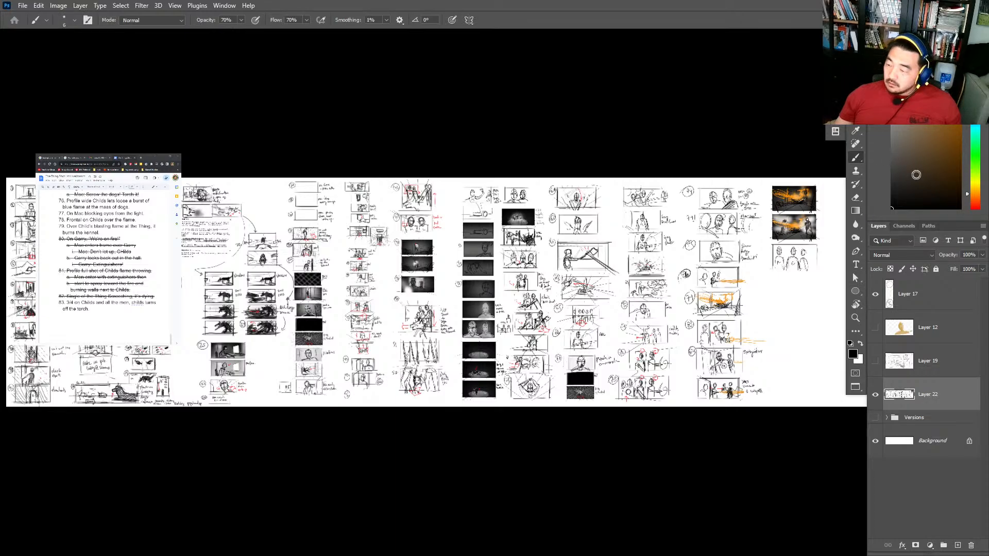
click(149, 158)
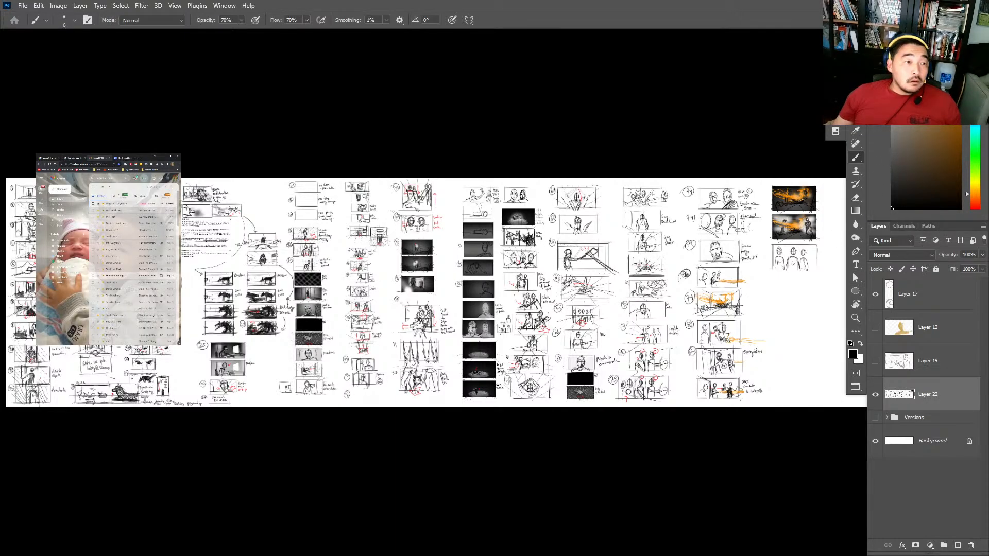
click(124, 158)
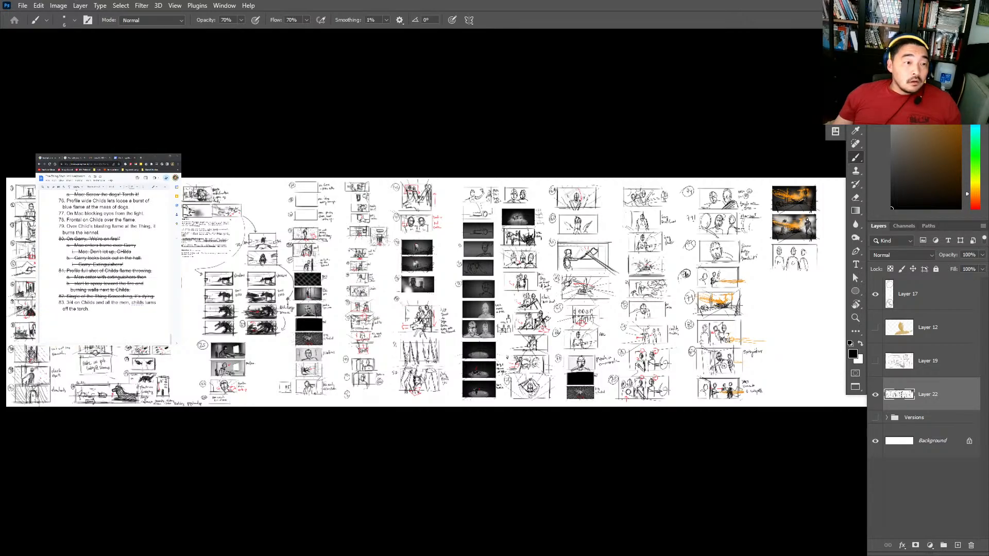
key(alt+Tab)
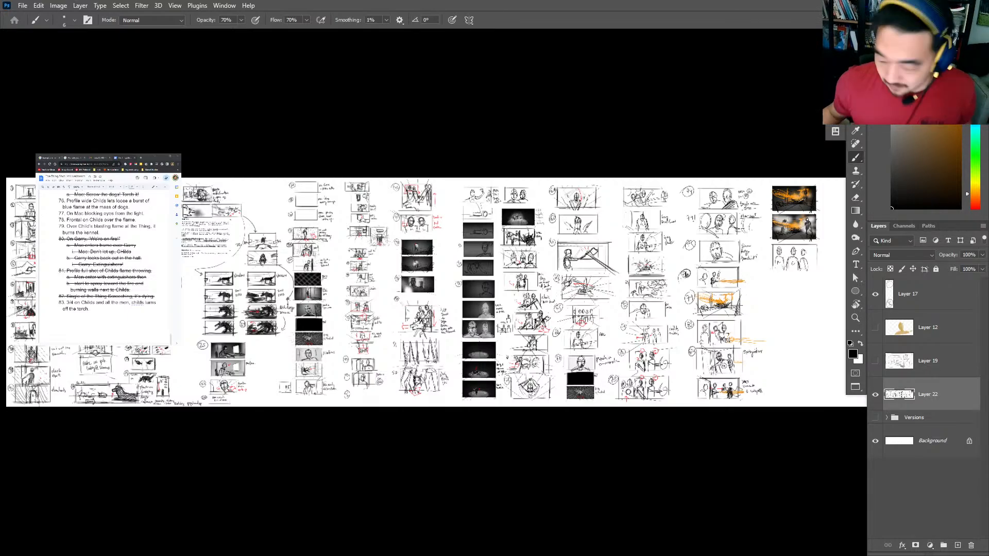
key(super)
key(super)
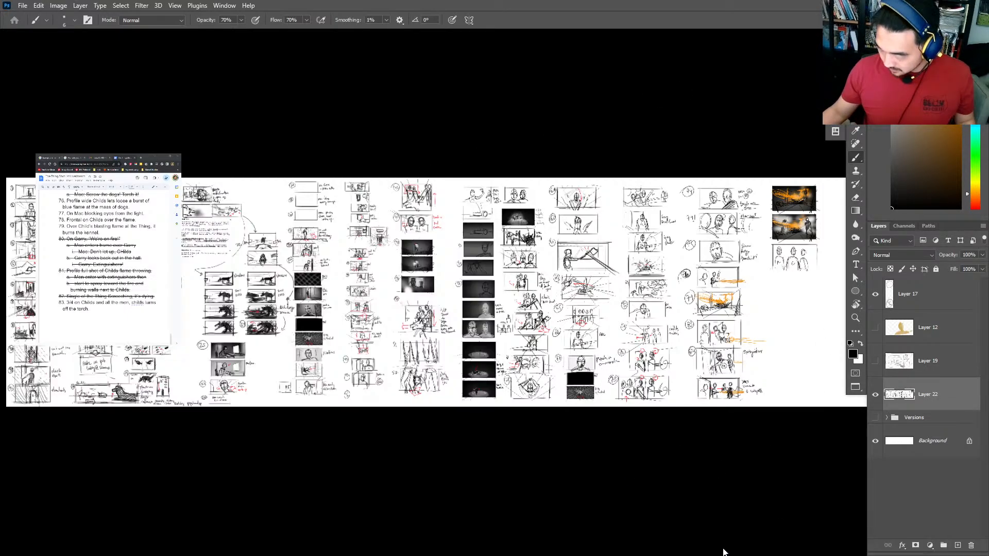